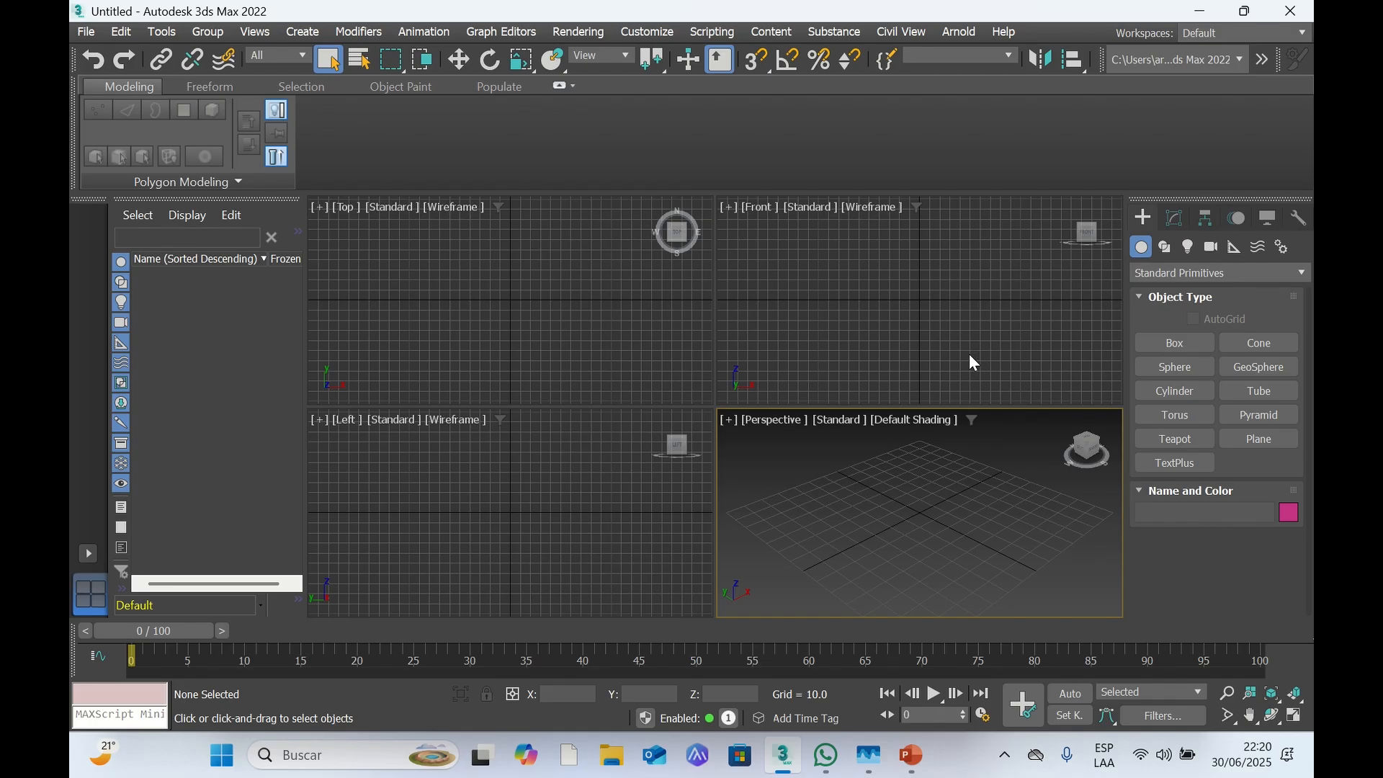
# Create a rectangular plane about 142 long by 108 wide in the Front view
pyautogui.click(1264, 441)
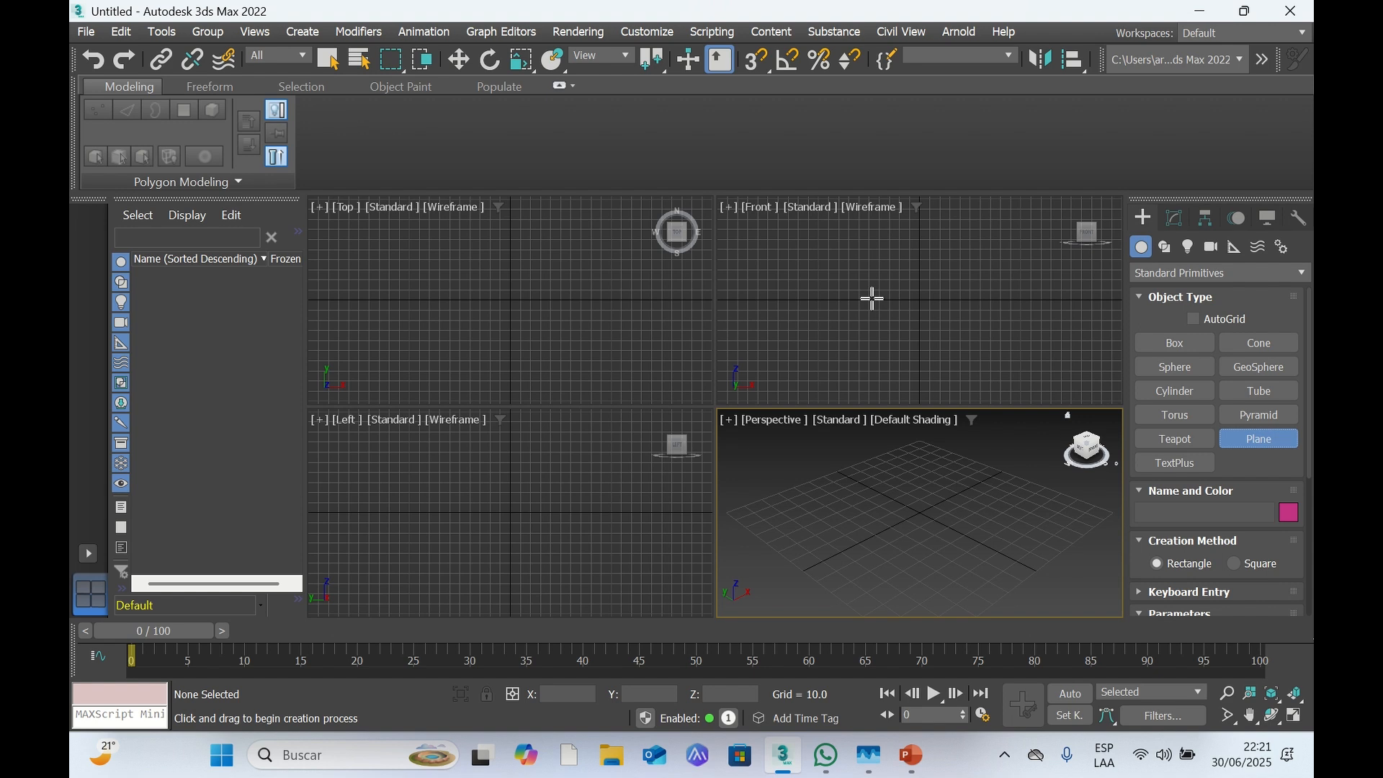
pyautogui.moveTo(867, 299); pyautogui.dragTo(978, 155)
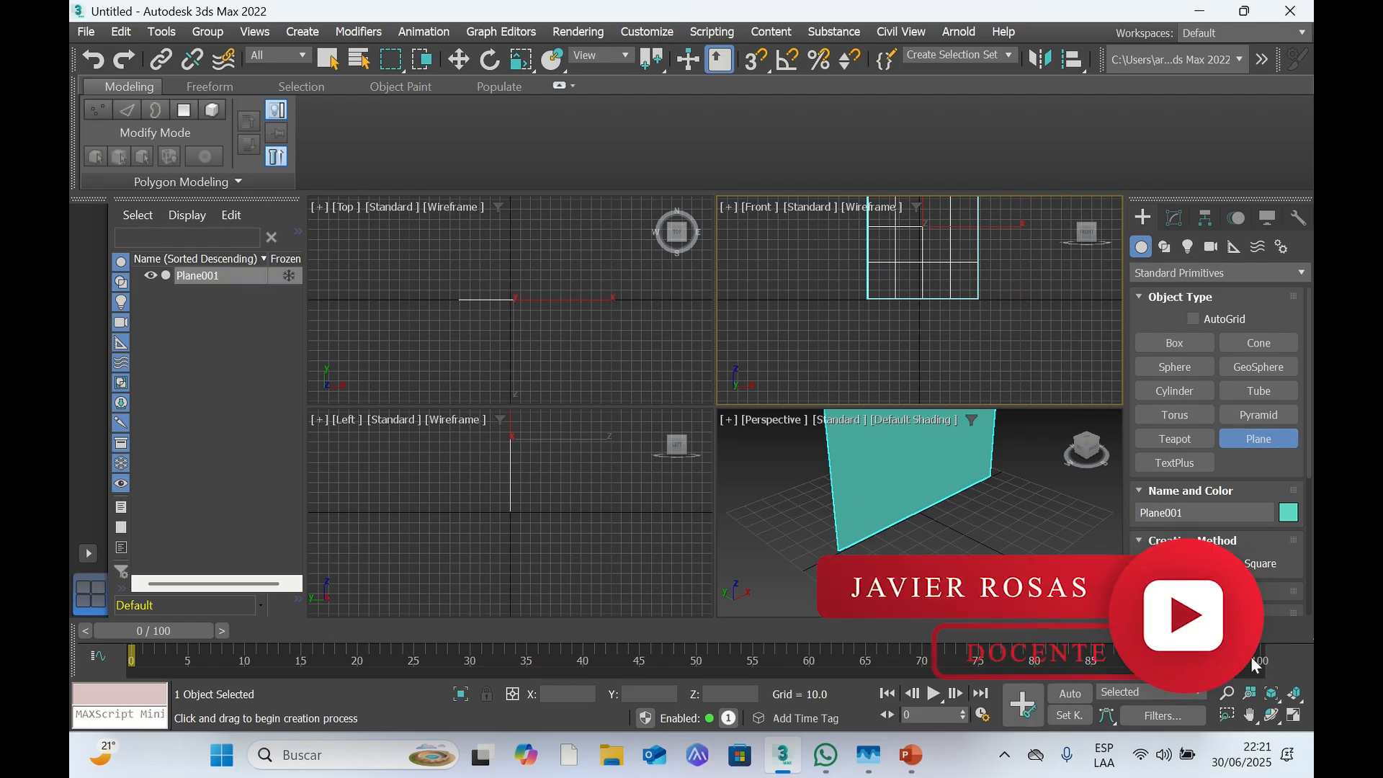
pyautogui.click(1250, 715)
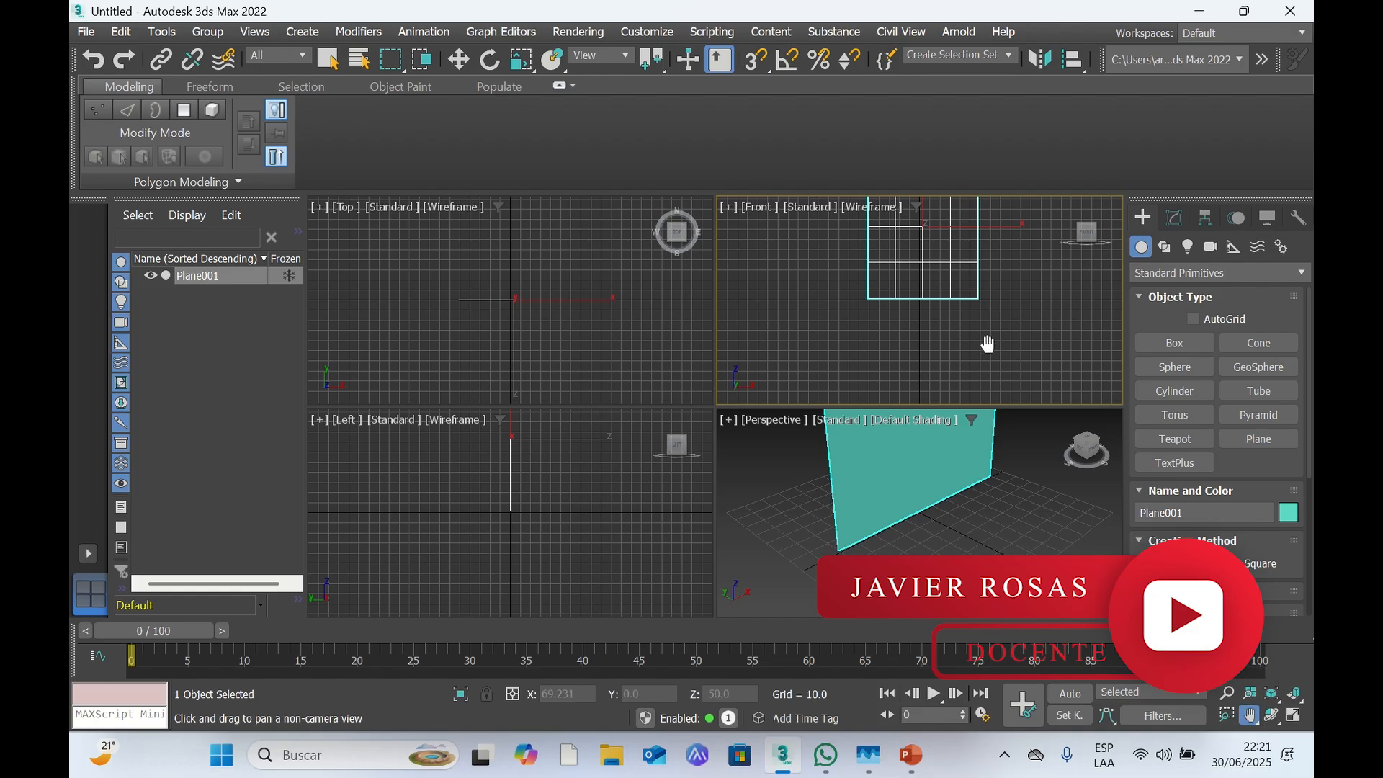
pyautogui.moveTo(987, 338)
pyautogui.mouseDown()
pyautogui.moveTo(973, 389)
pyautogui.moveTo(1003, 339)
pyautogui.moveTo(1000, 352)
pyautogui.mouseUp()
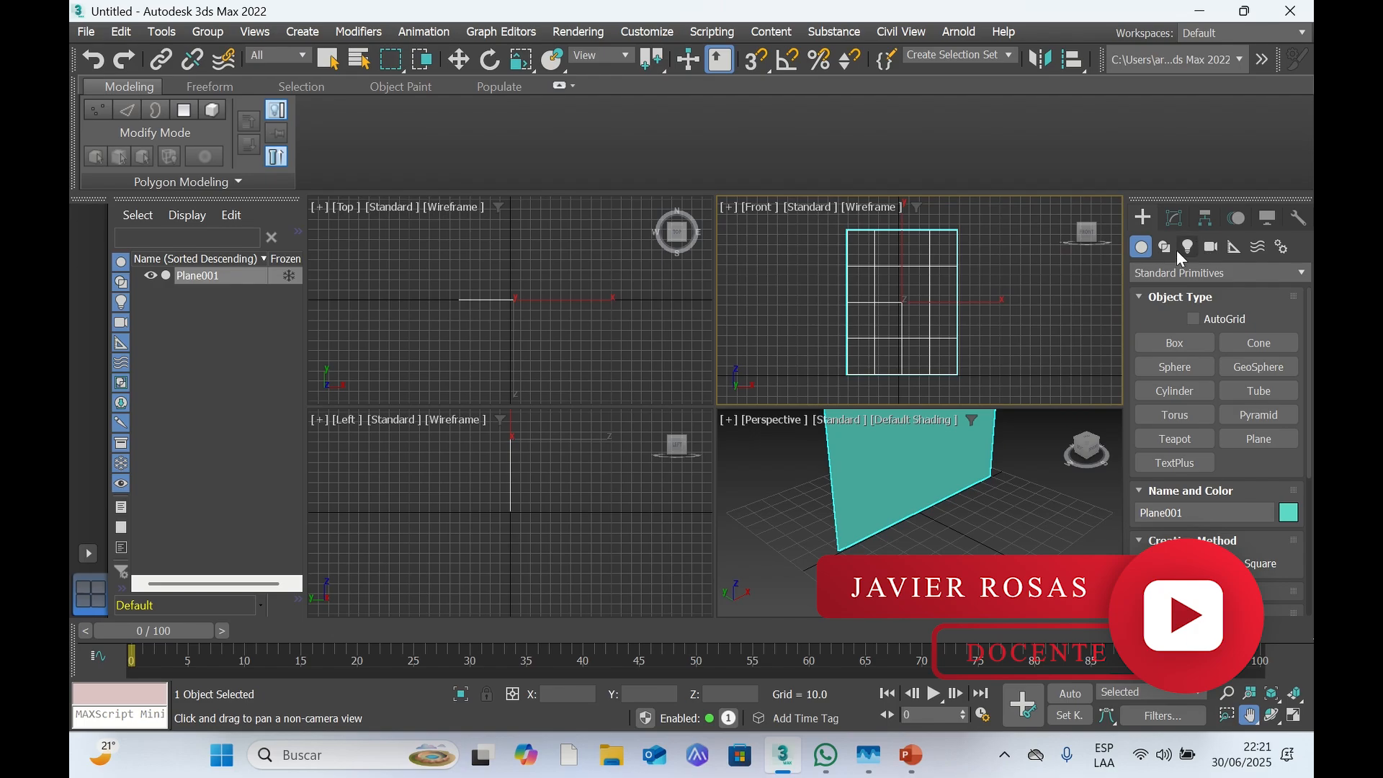
# Increase the plane's length to about 170 and raise the plane vertically to about Z 90
pyautogui.scroll(-1, 1181, 562)
pyautogui.scroll(-2, 1217, 504)
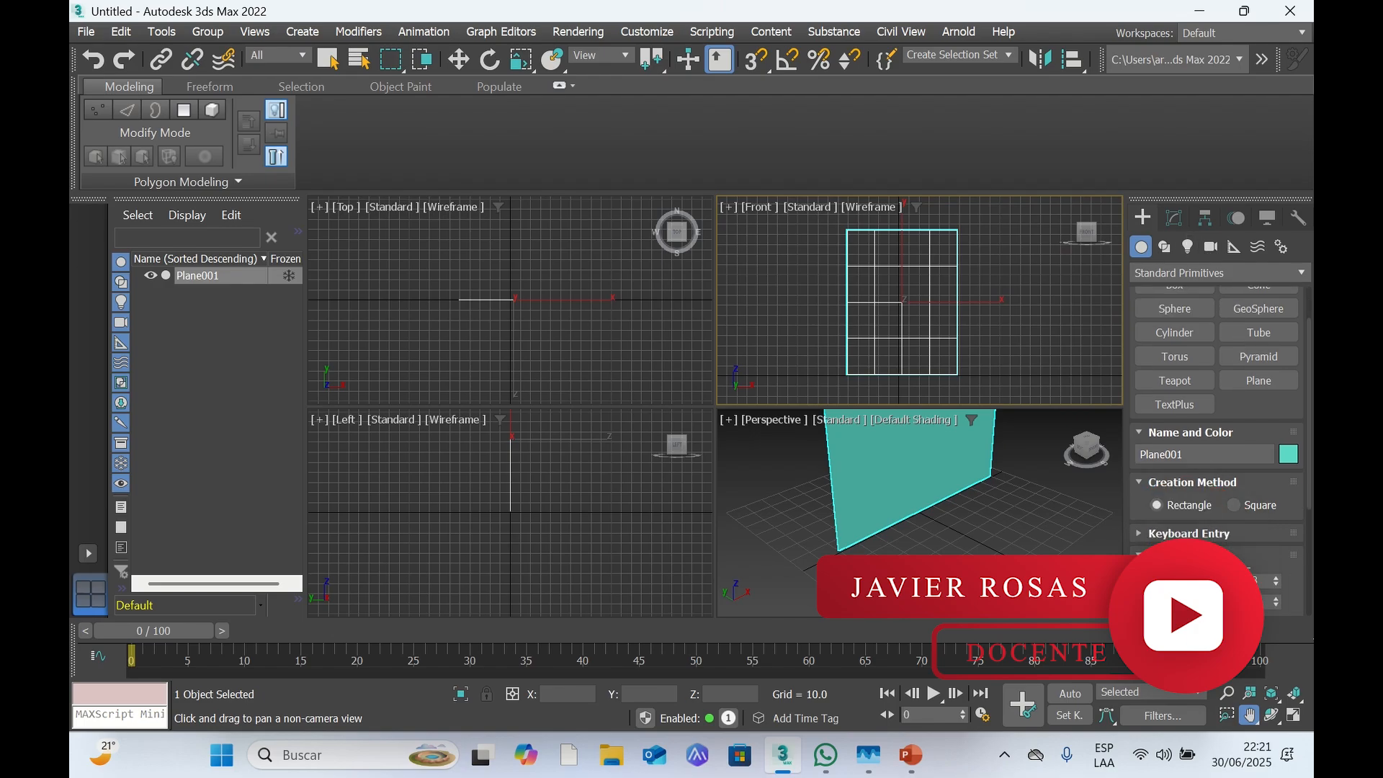
pyautogui.scroll(-6, 1300, 607)
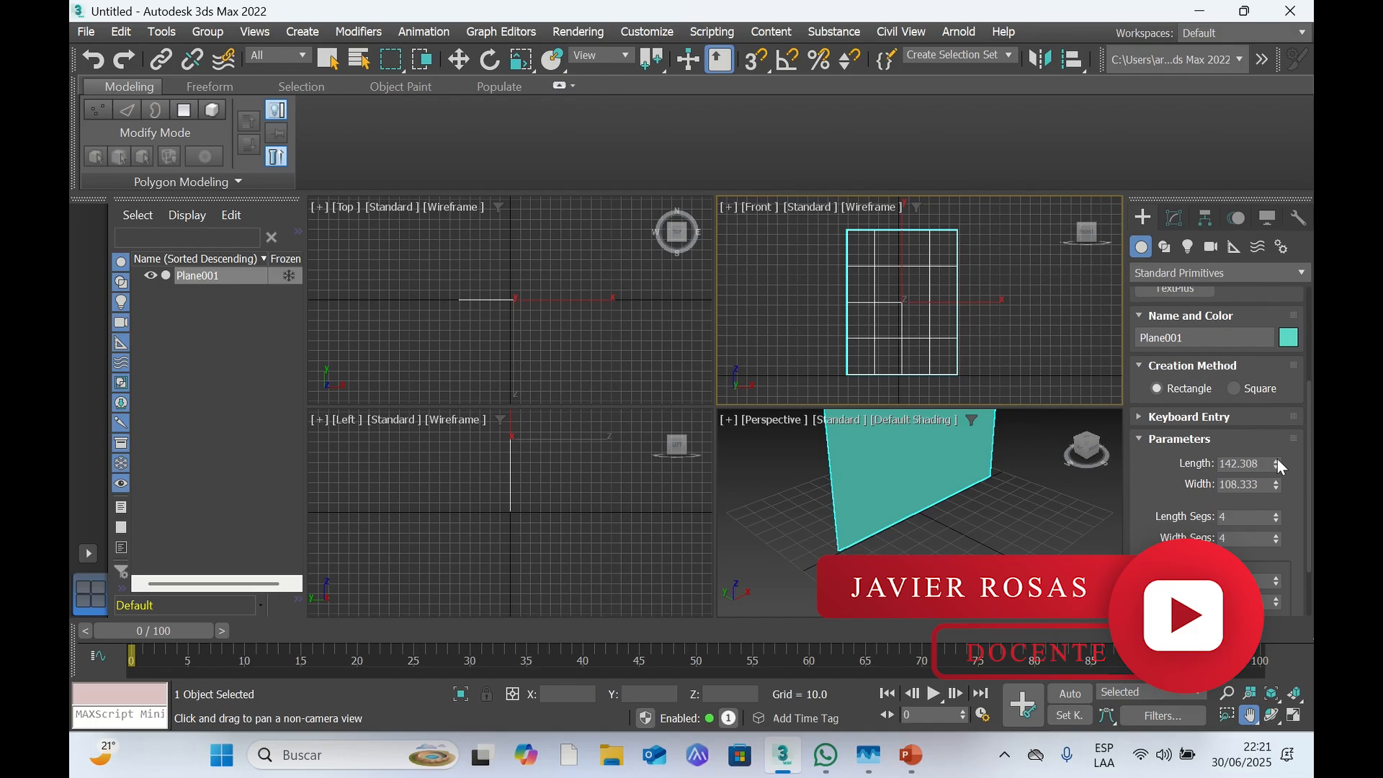
pyautogui.moveTo(1277, 458); pyautogui.dragTo(1277, 458)
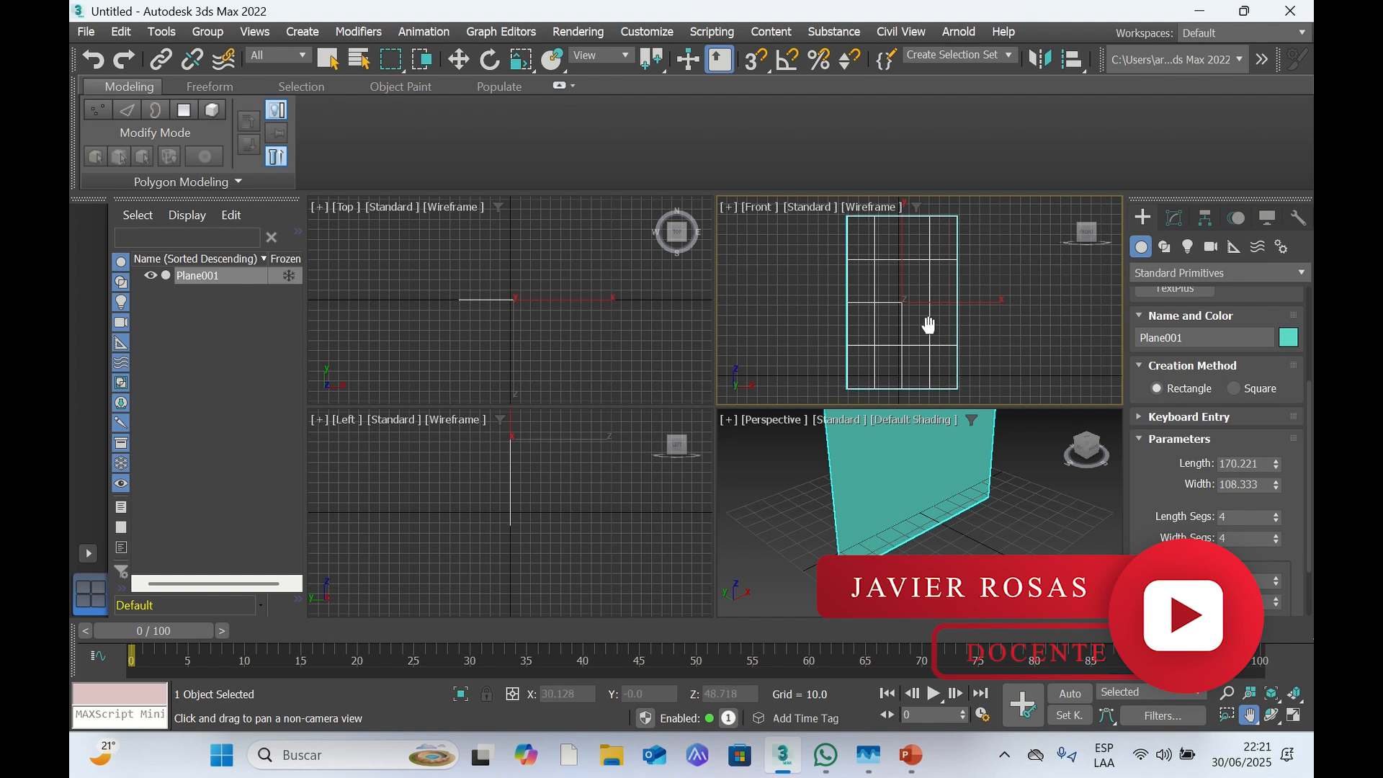
pyautogui.press('w')
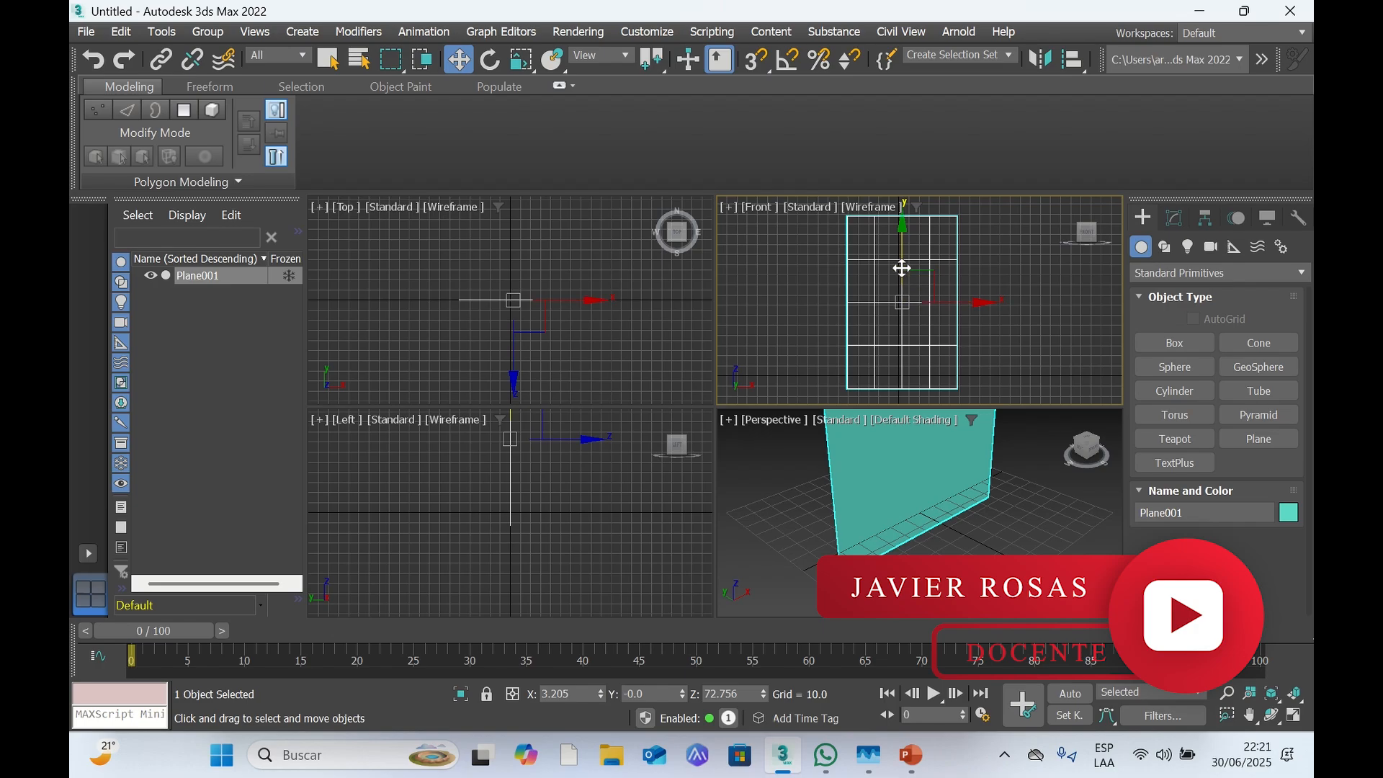
pyautogui.moveTo(902, 268); pyautogui.dragTo(910, 250)
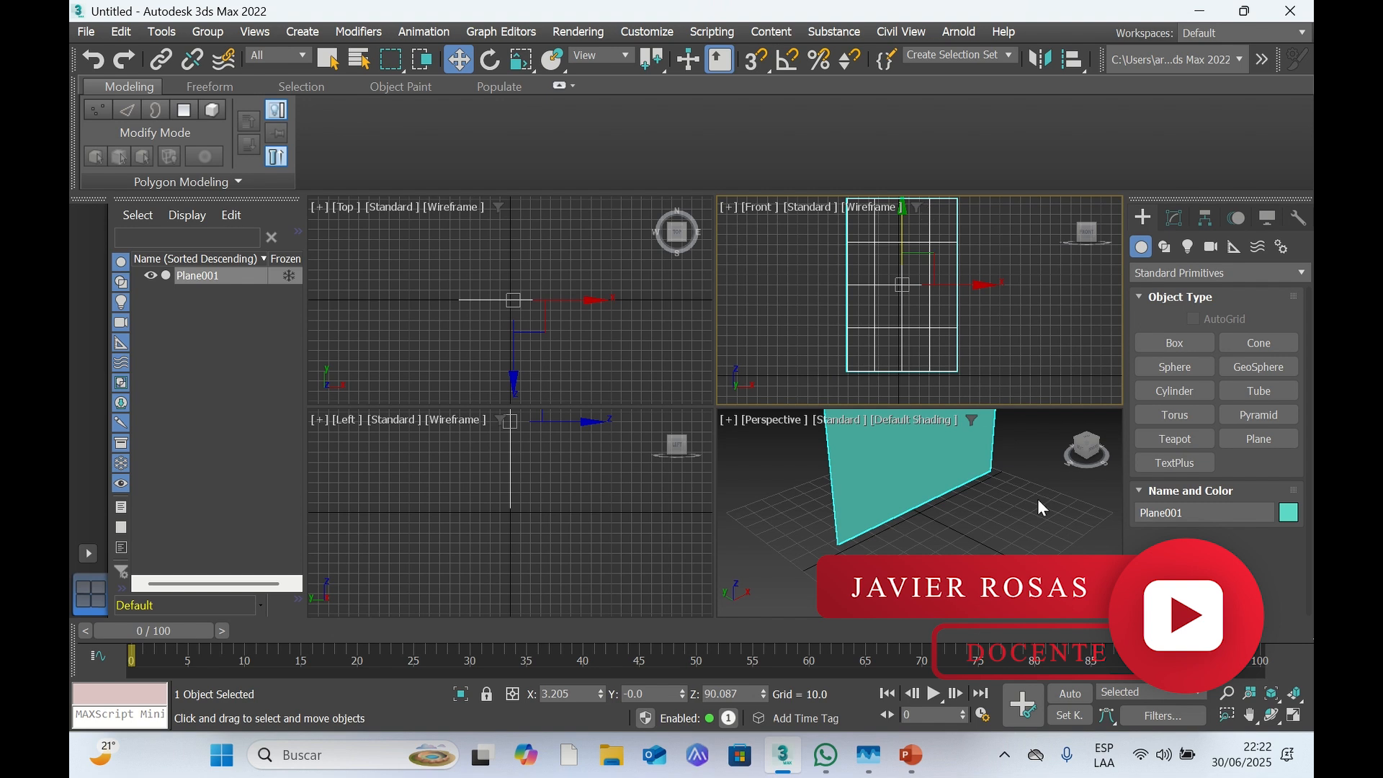
# Assign a Bitmap Lookup map to the base color of the first material slot in the Material Editor
pyautogui.rightClick(1066, 491)
pyautogui.press('m')
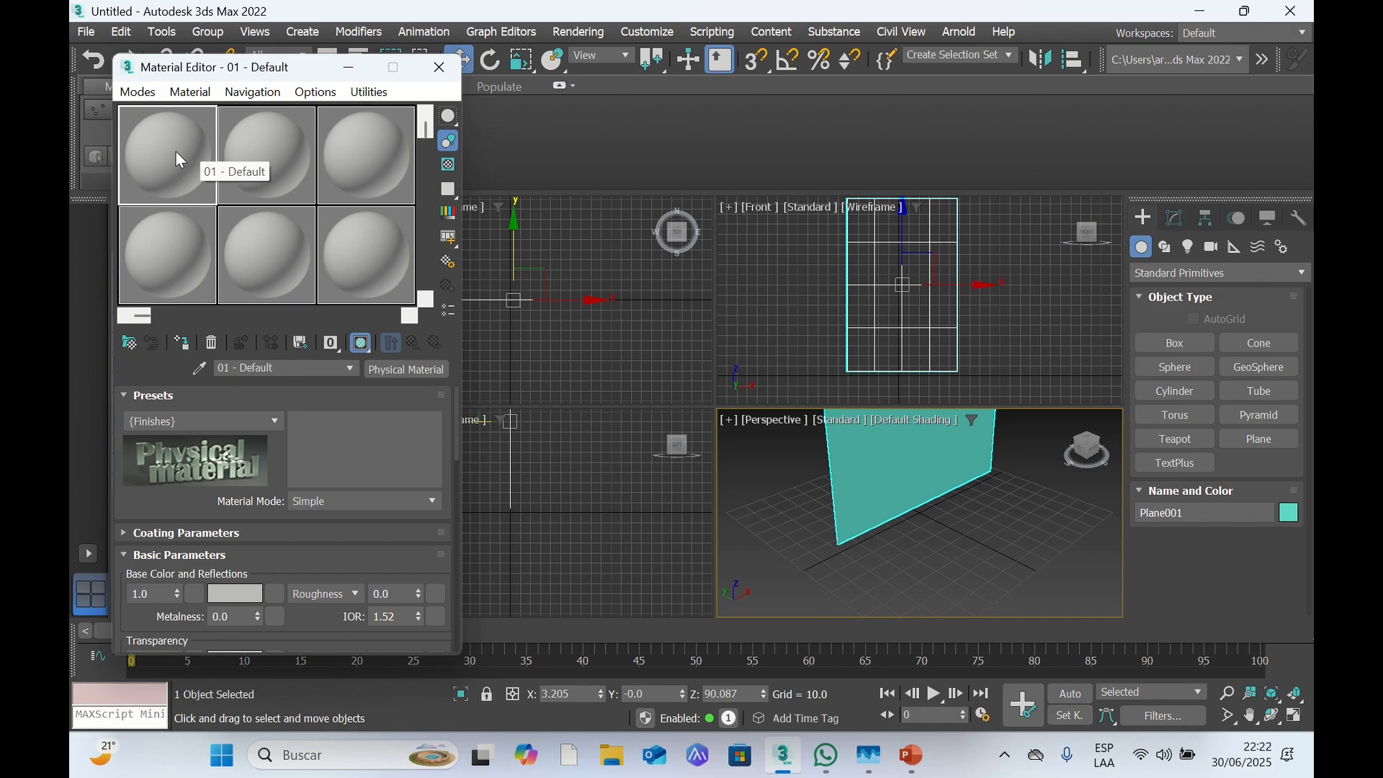
pyautogui.click(270, 586)
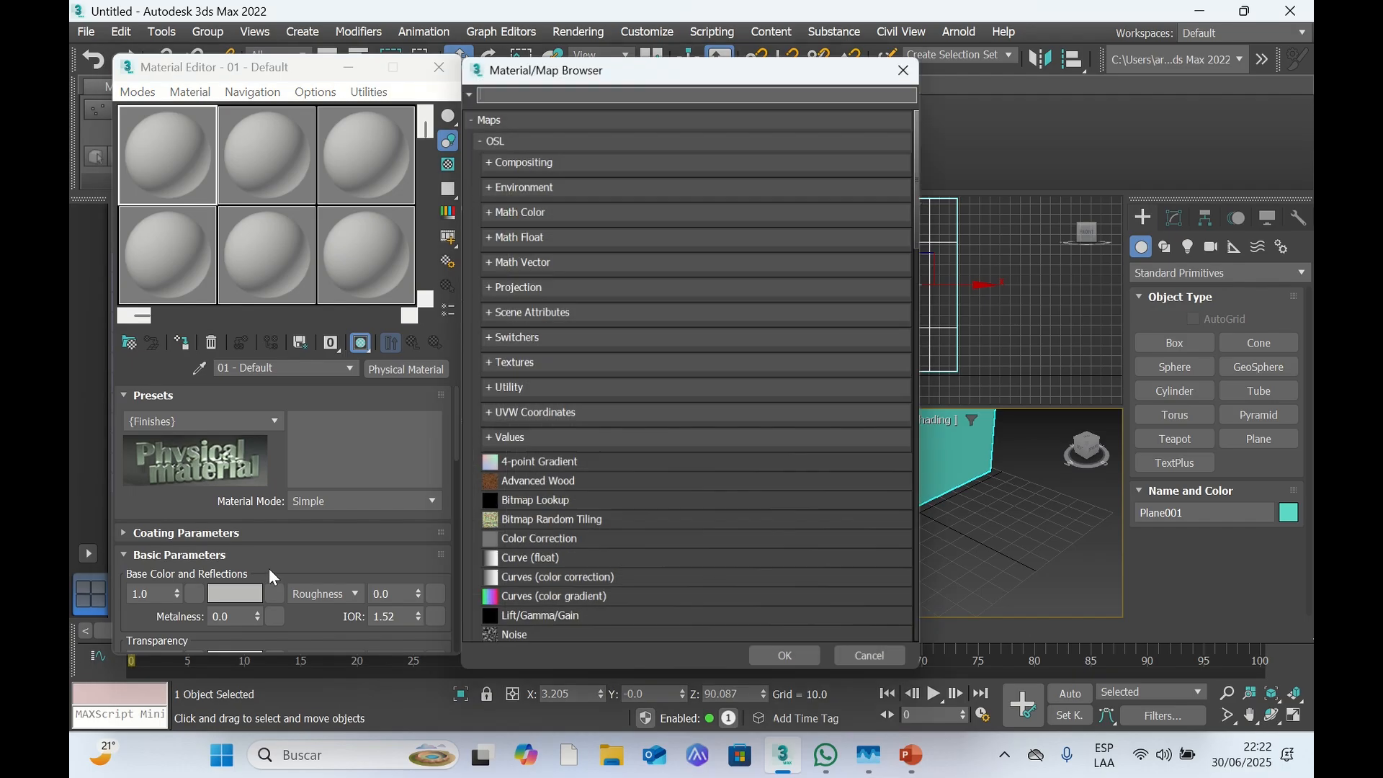
pyautogui.click(552, 504)
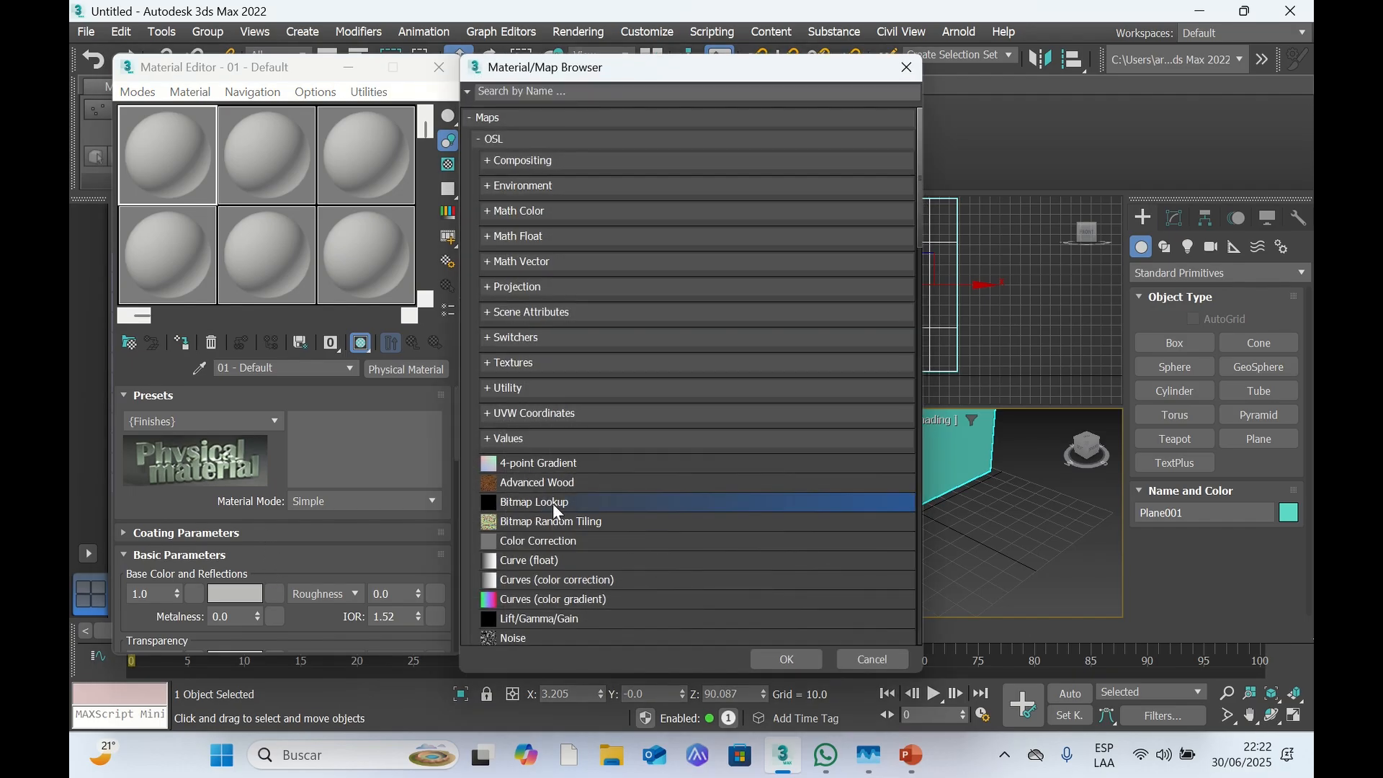
pyautogui.click(793, 661)
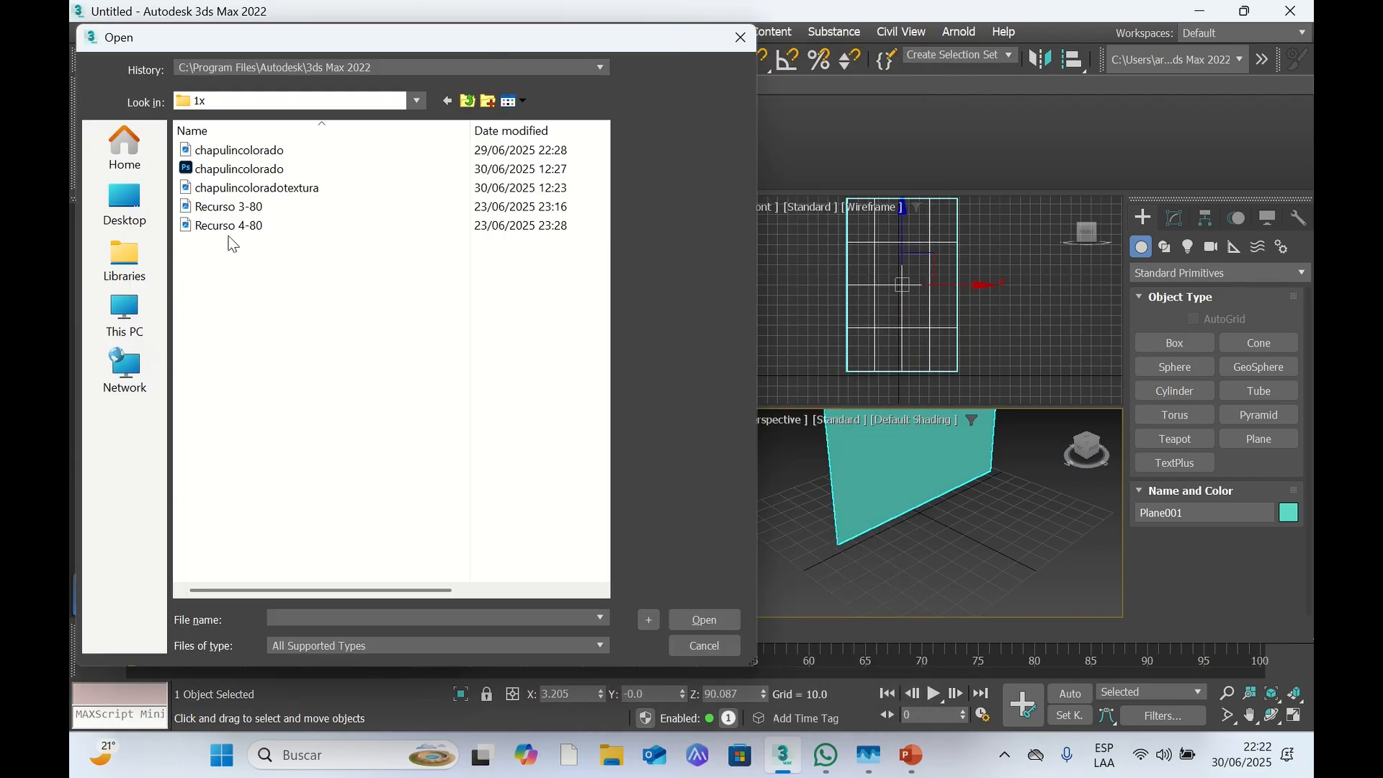
# Load the chapulinfrontal image from E:\IDAT 2024\3D Y ANIMACION into the map and apply the material to the plane
pyautogui.click(418, 100)
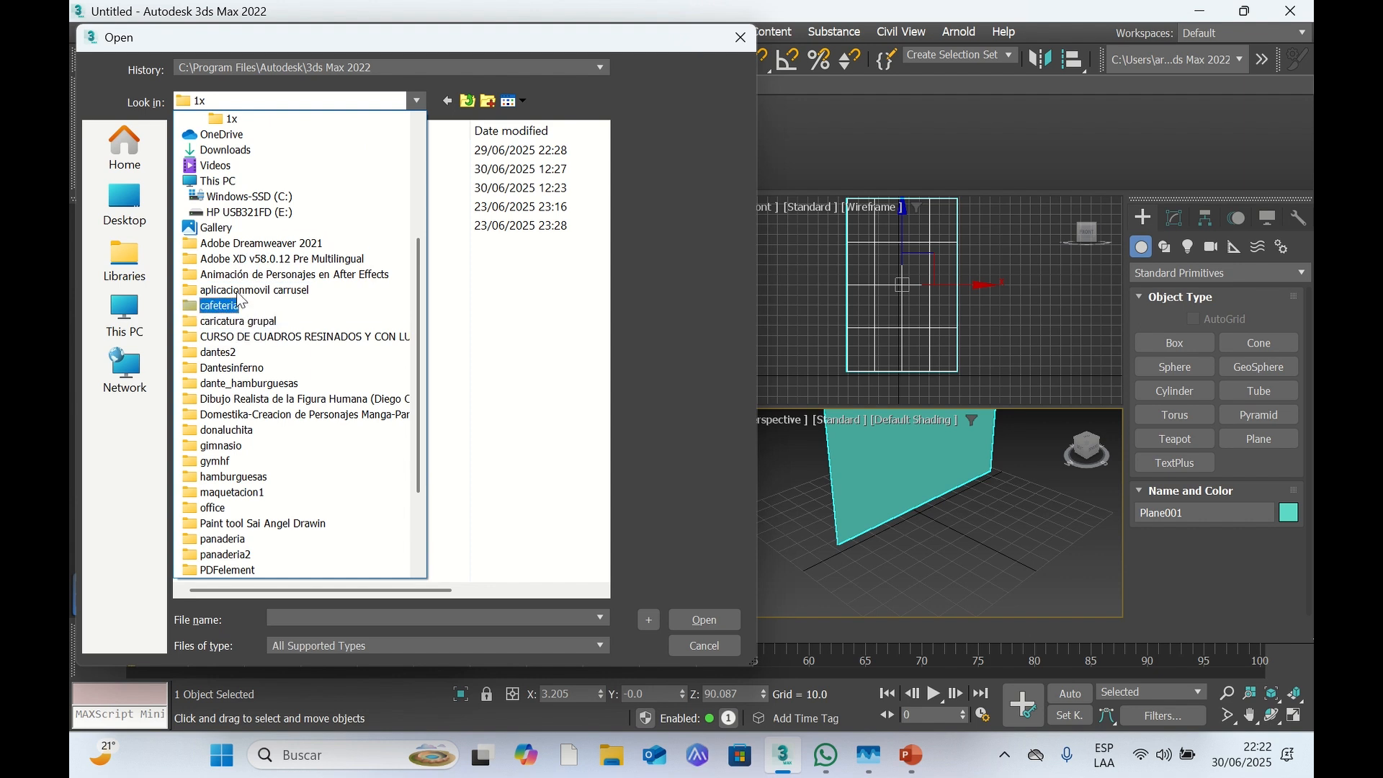
pyautogui.scroll(-1, 242, 301)
pyautogui.click(272, 166)
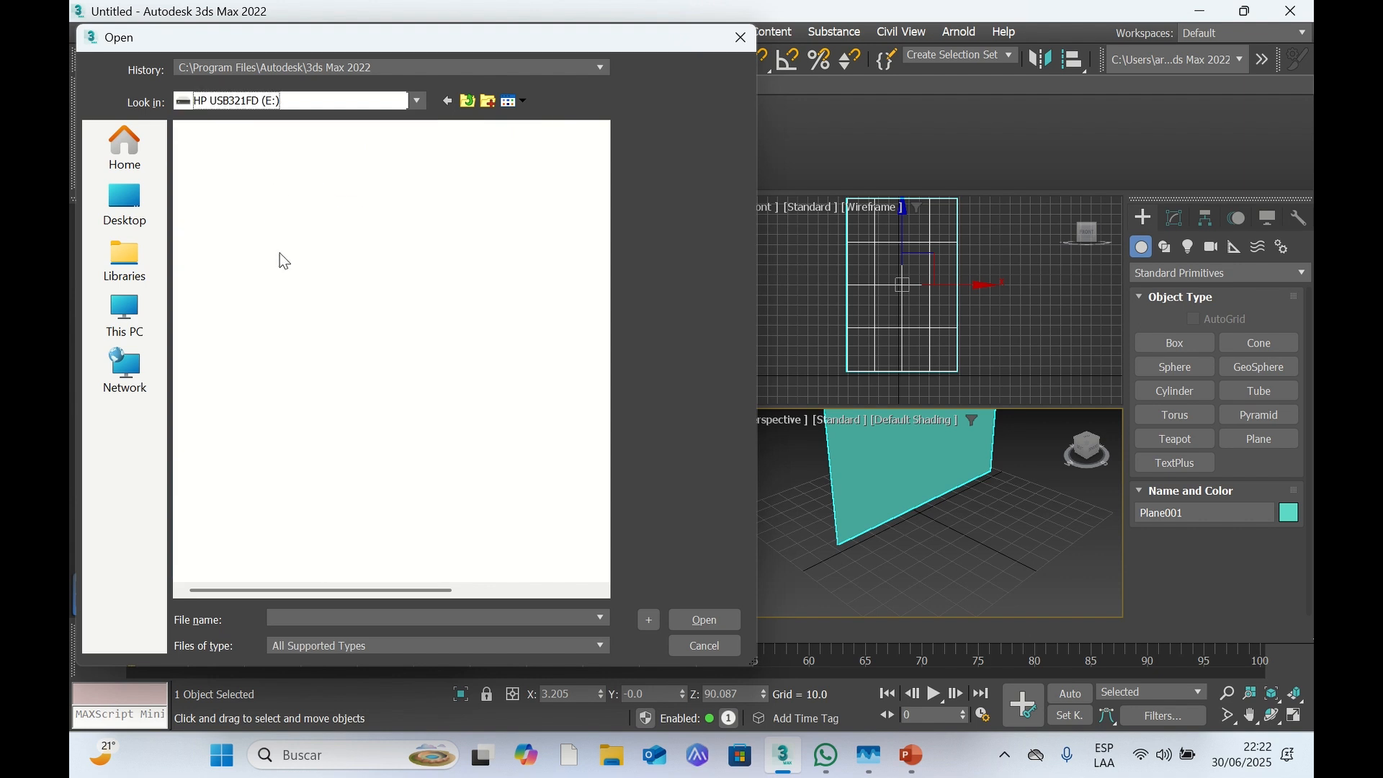
pyautogui.doubleClick(235, 171)
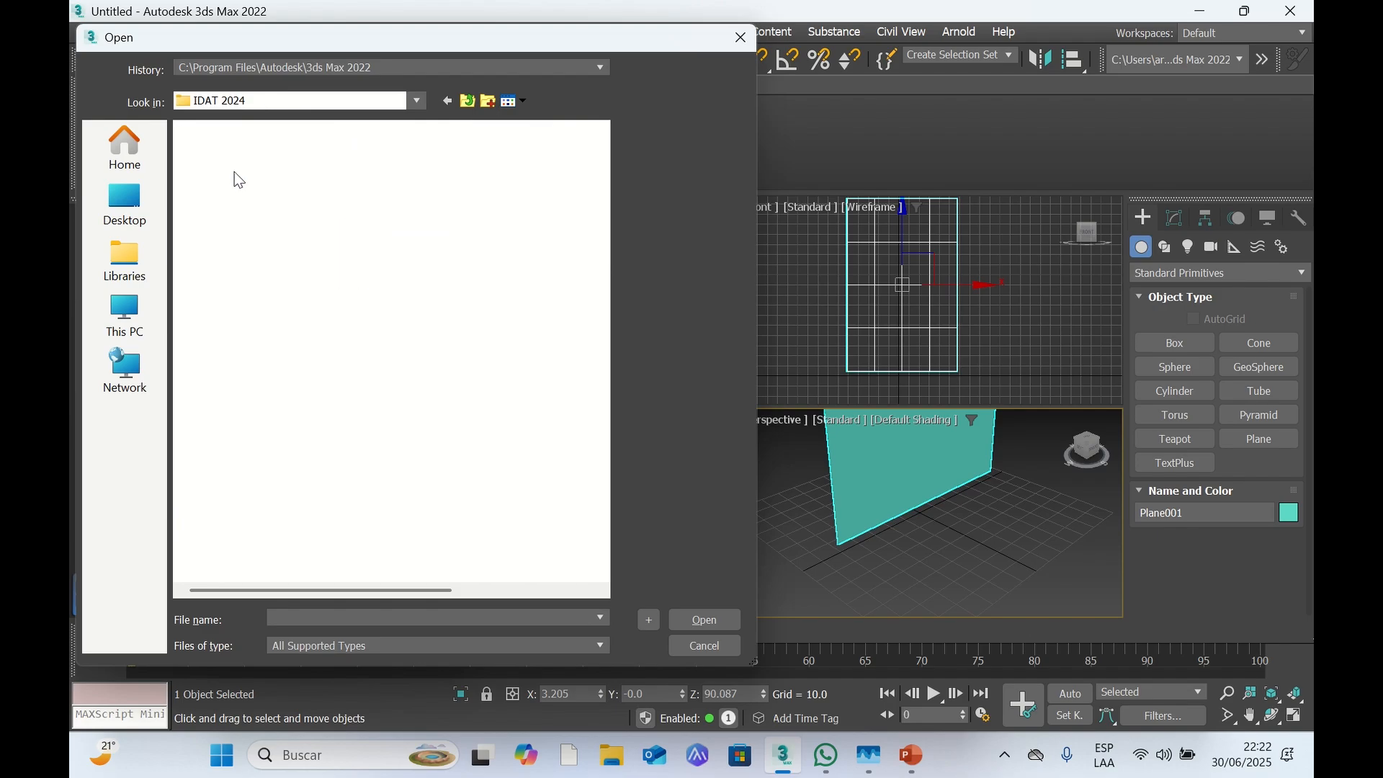
pyautogui.doubleClick(248, 174)
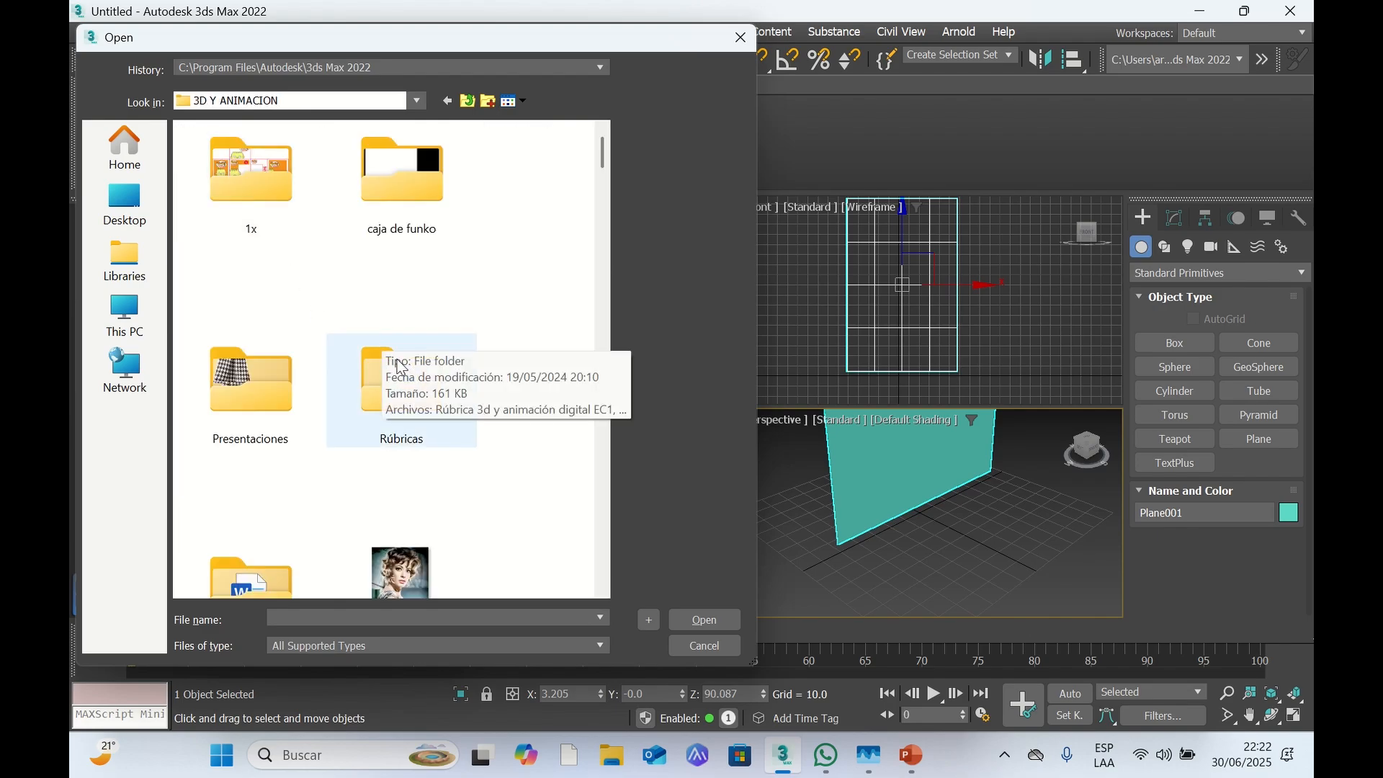
pyautogui.scroll(-3, 397, 361)
pyautogui.scroll(-3, 393, 355)
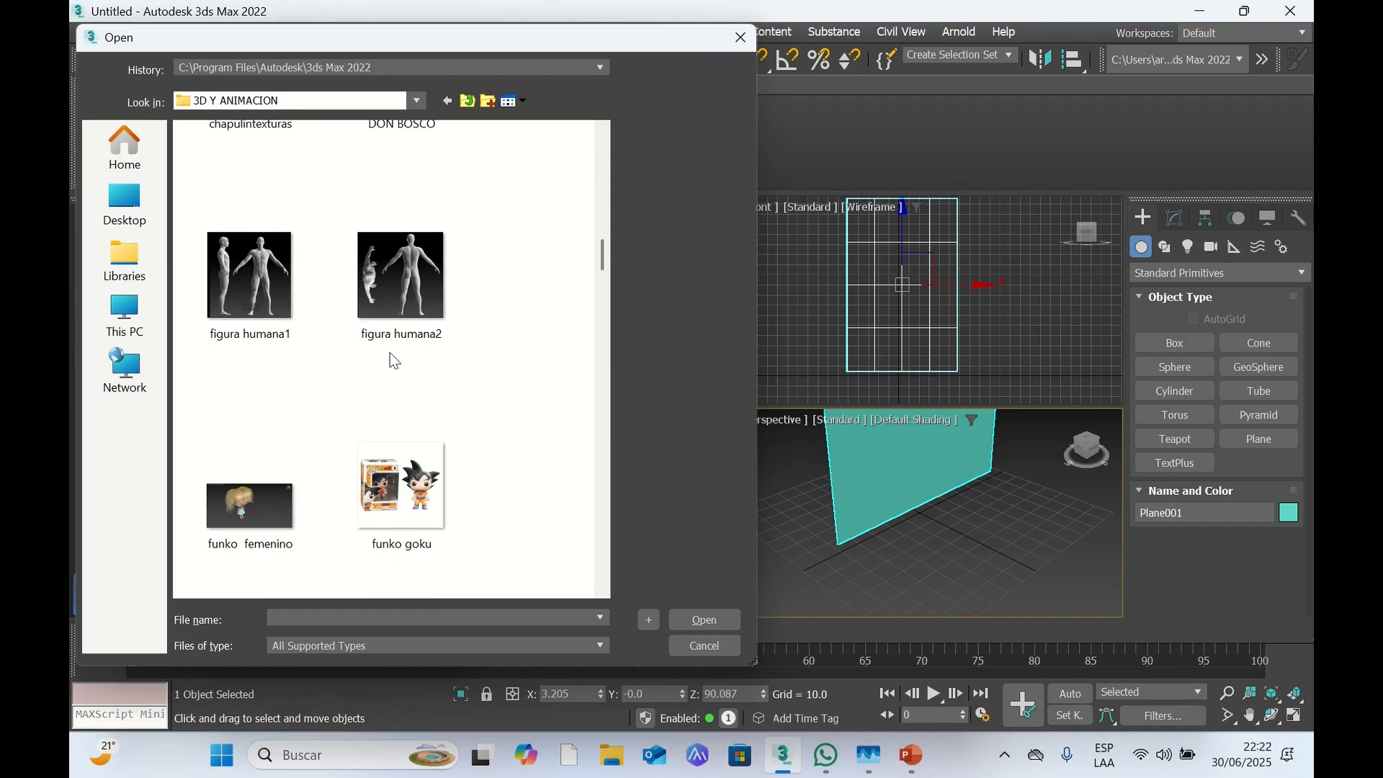
pyautogui.scroll(3, 476, 389)
pyautogui.click(258, 497)
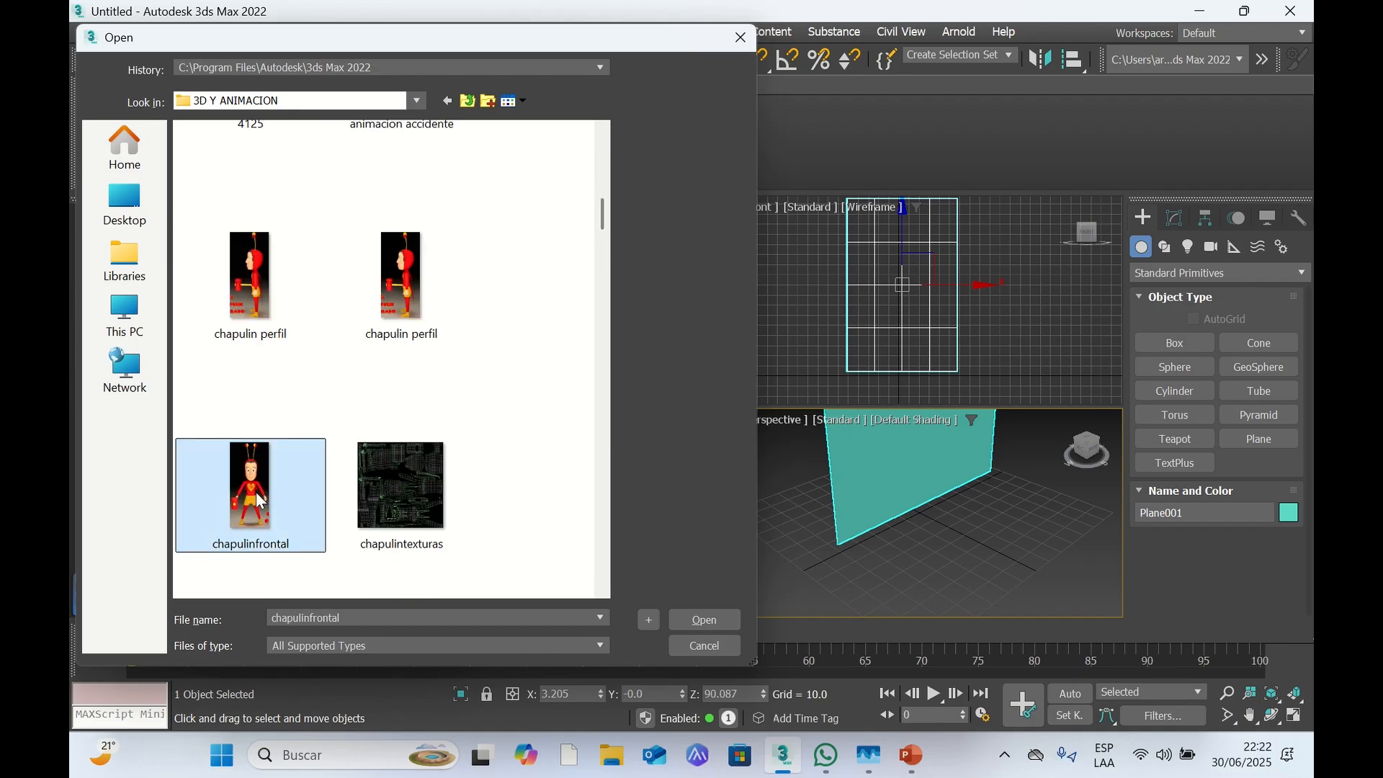
pyautogui.click(720, 621)
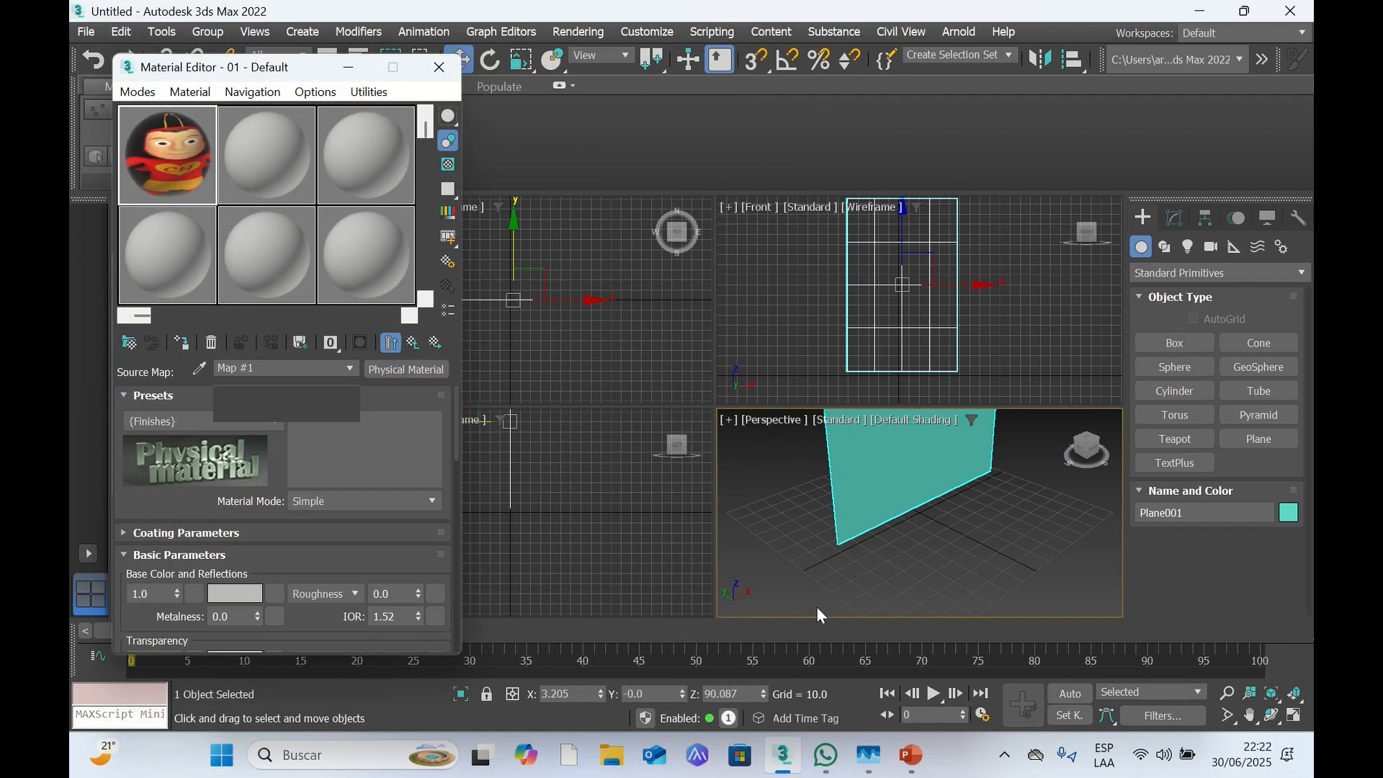
pyautogui.moveTo(176, 167); pyautogui.dragTo(856, 533)
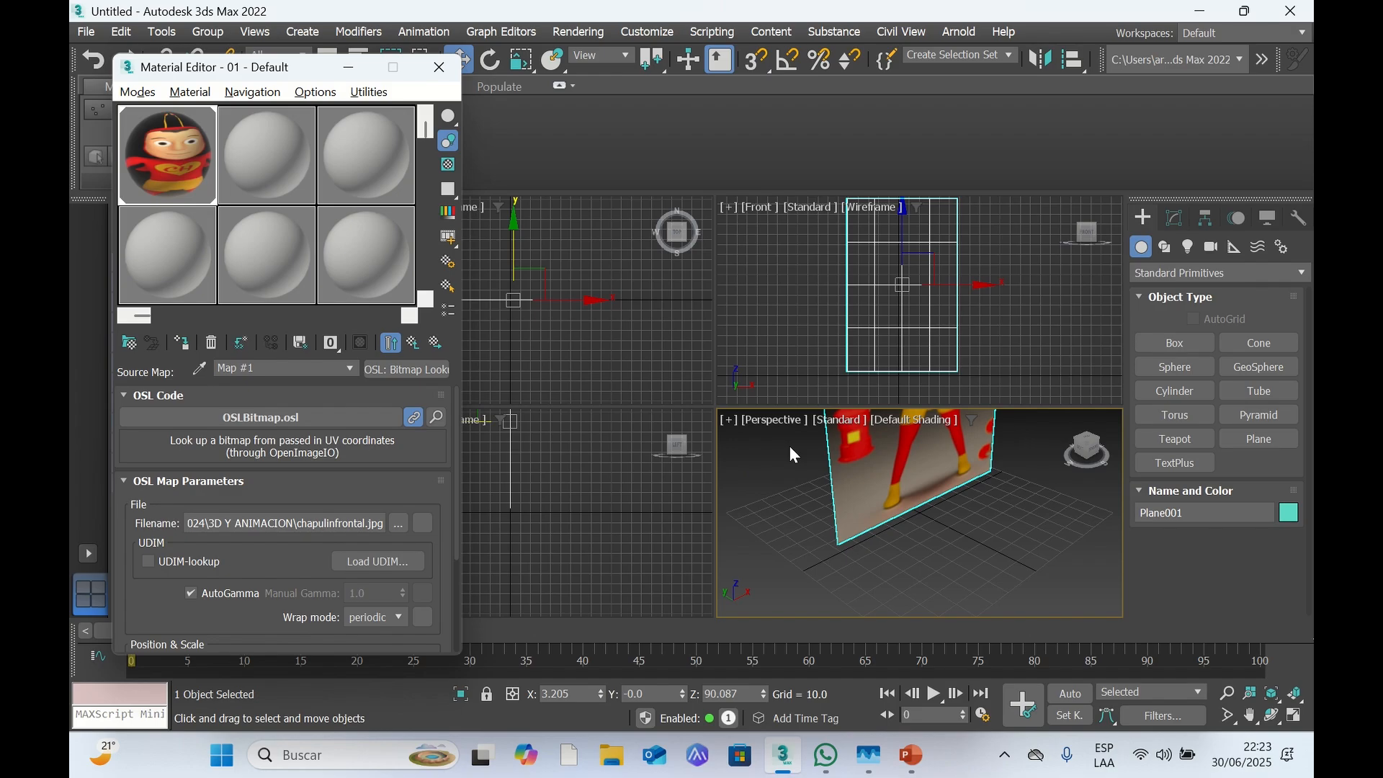
# Clone the textured plane along the X axis as one independent copy beside the original, at about X -116
pyautogui.hotkey('alt', 'w')
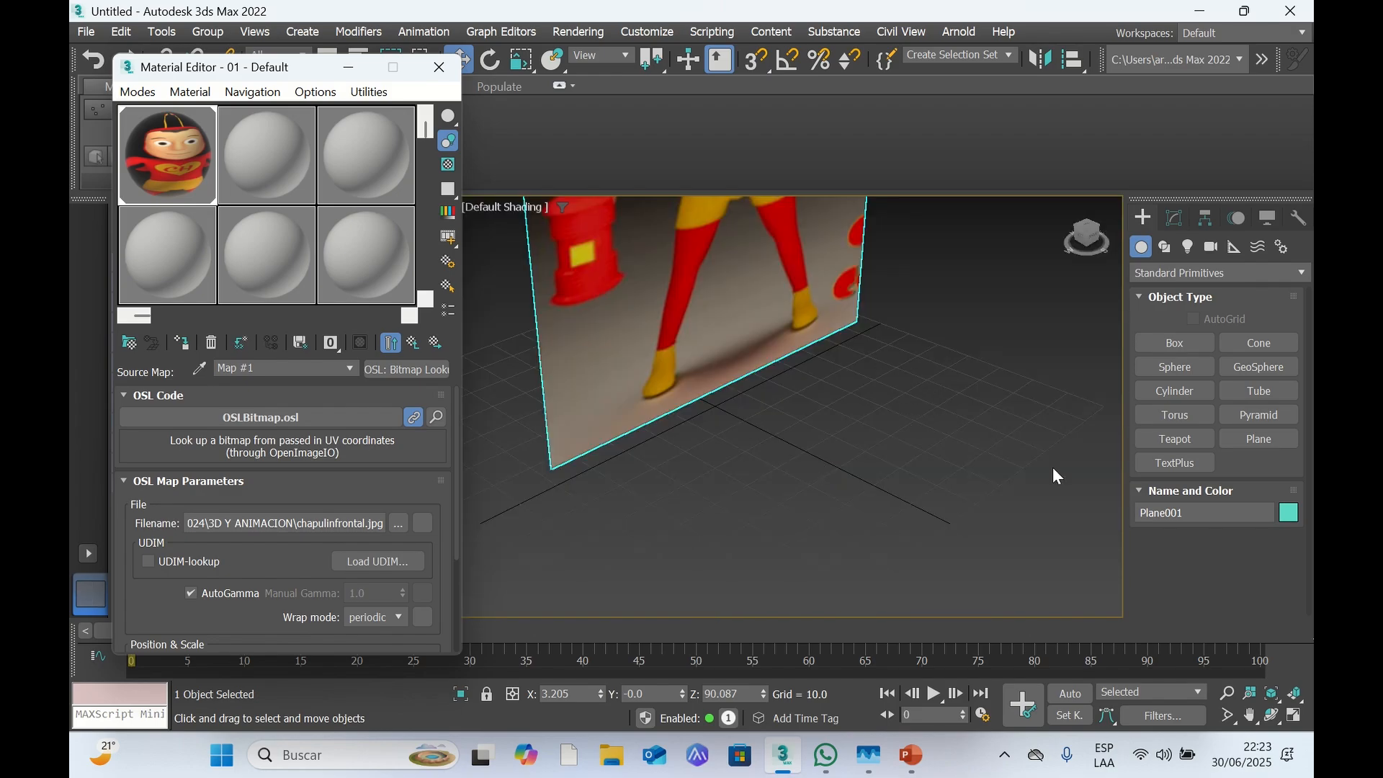
pyautogui.scroll(-3, 941, 432)
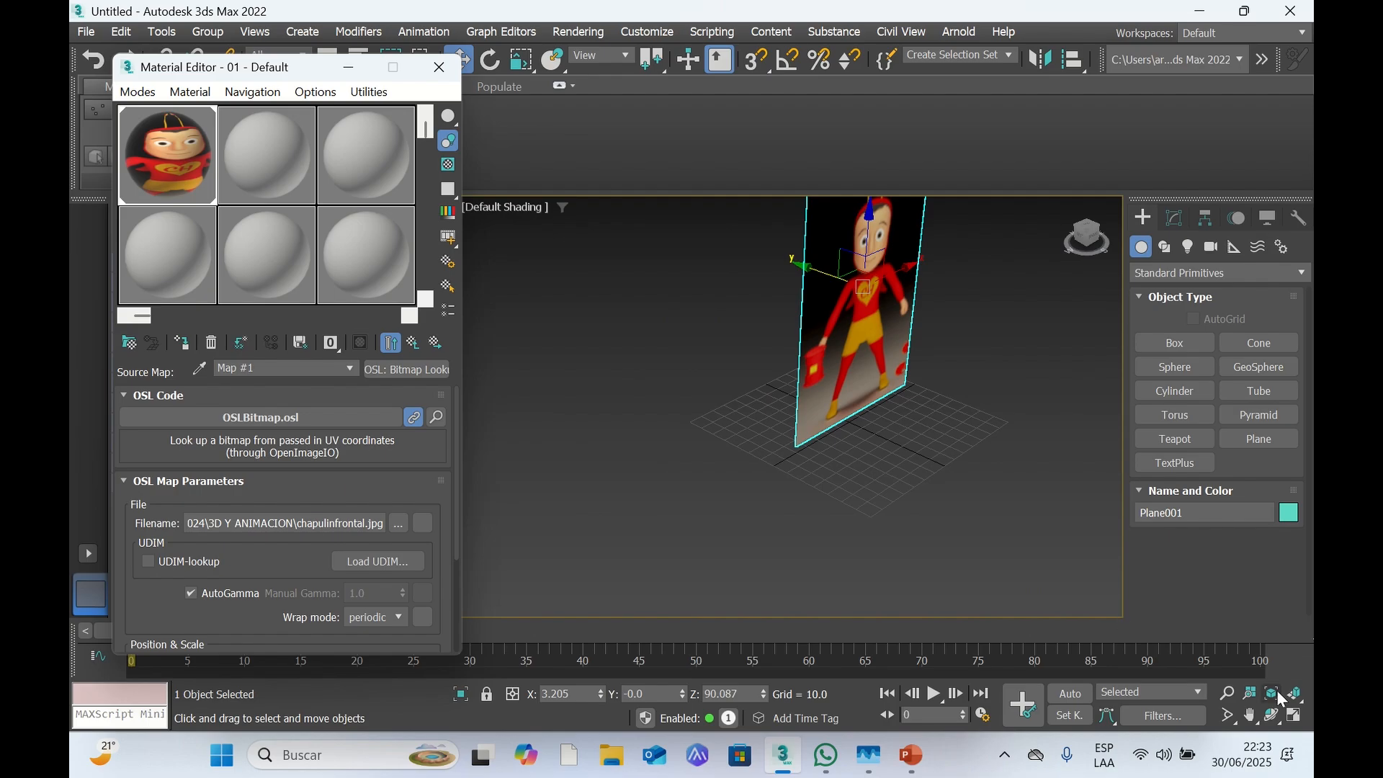
pyautogui.click(1096, 237)
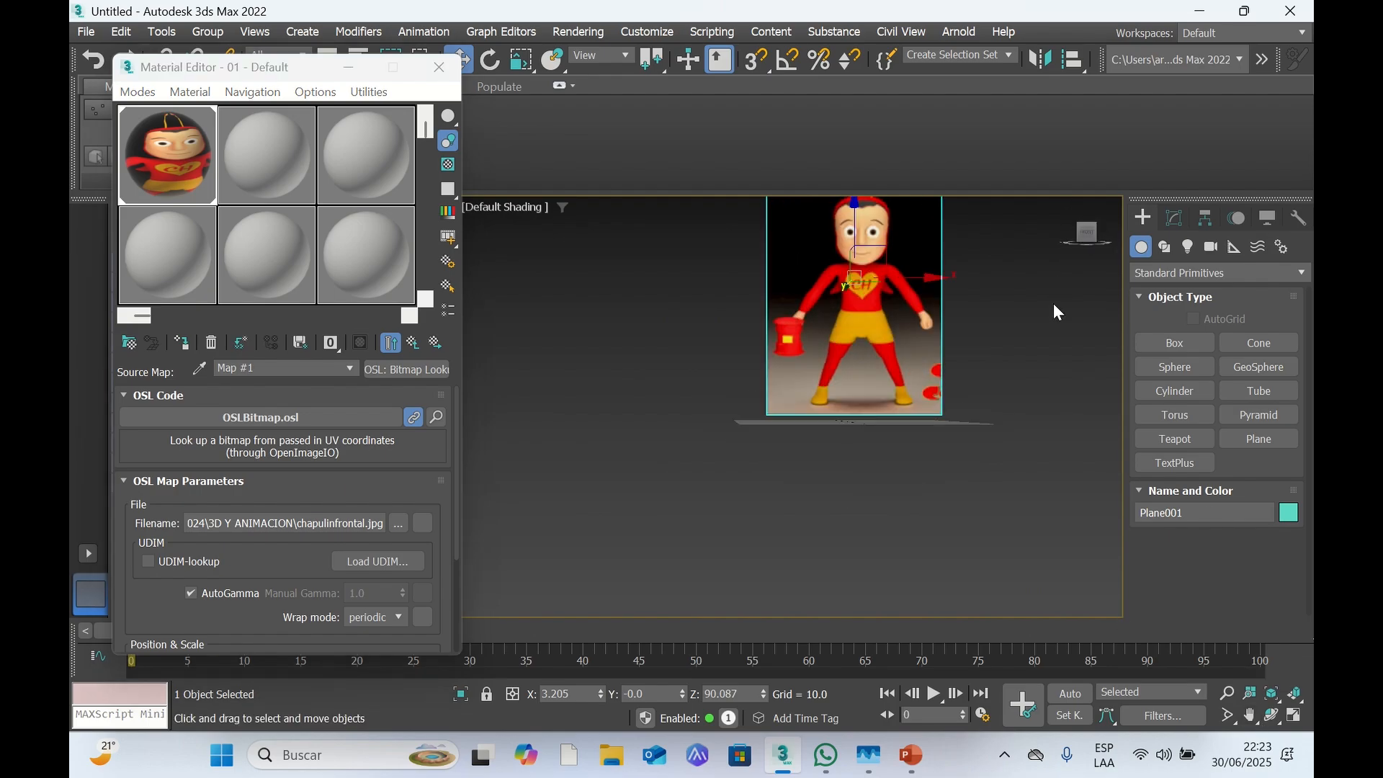
pyautogui.click(1250, 716)
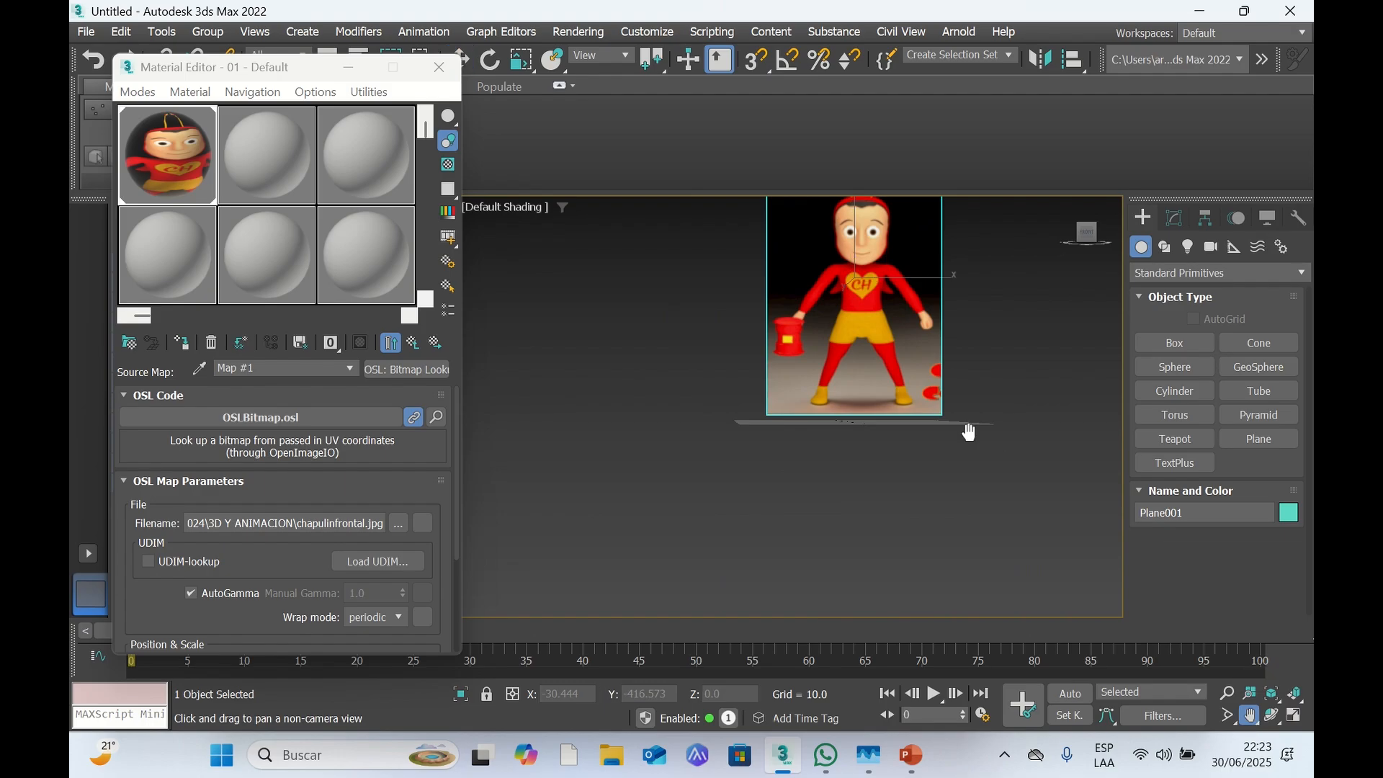
pyautogui.moveTo(958, 401); pyautogui.dragTo(950, 509)
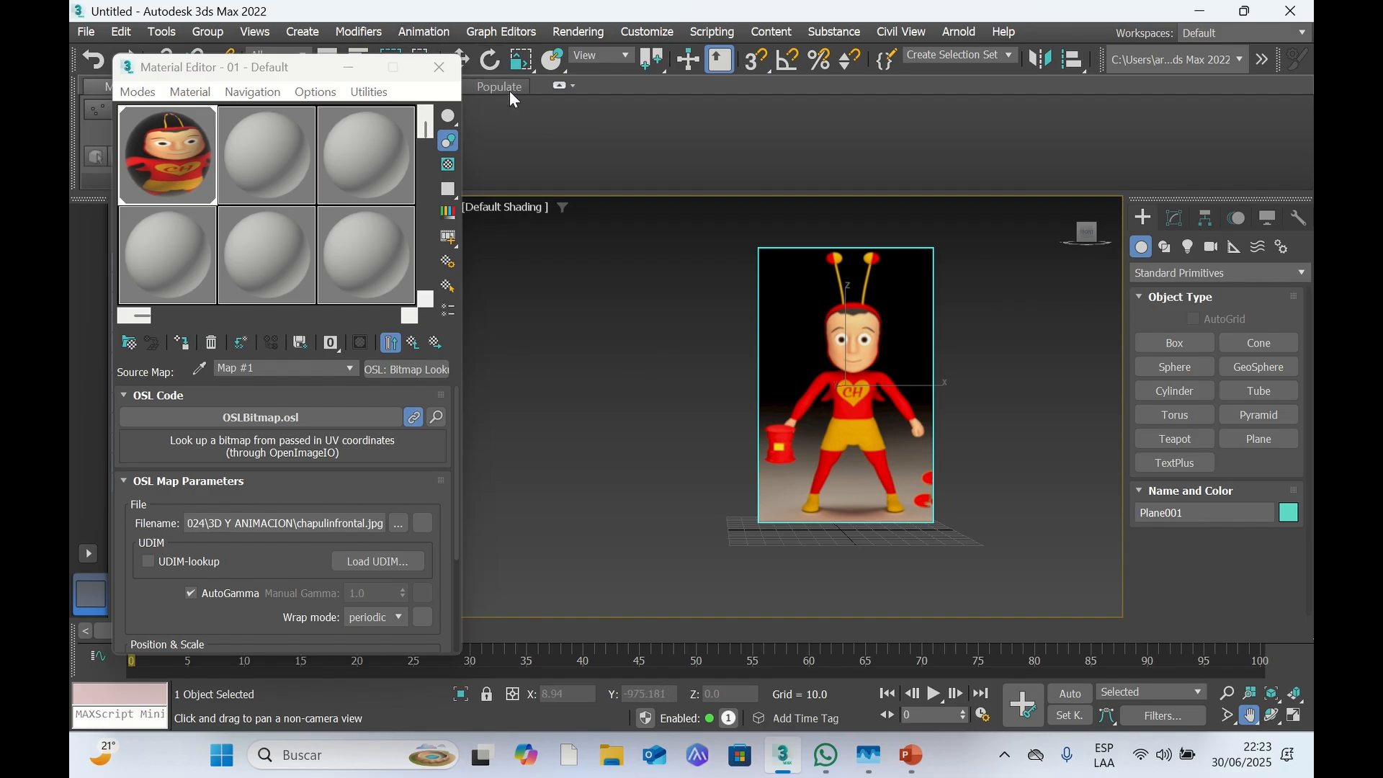
pyautogui.moveTo(310, 68); pyautogui.dragTo(294, 91)
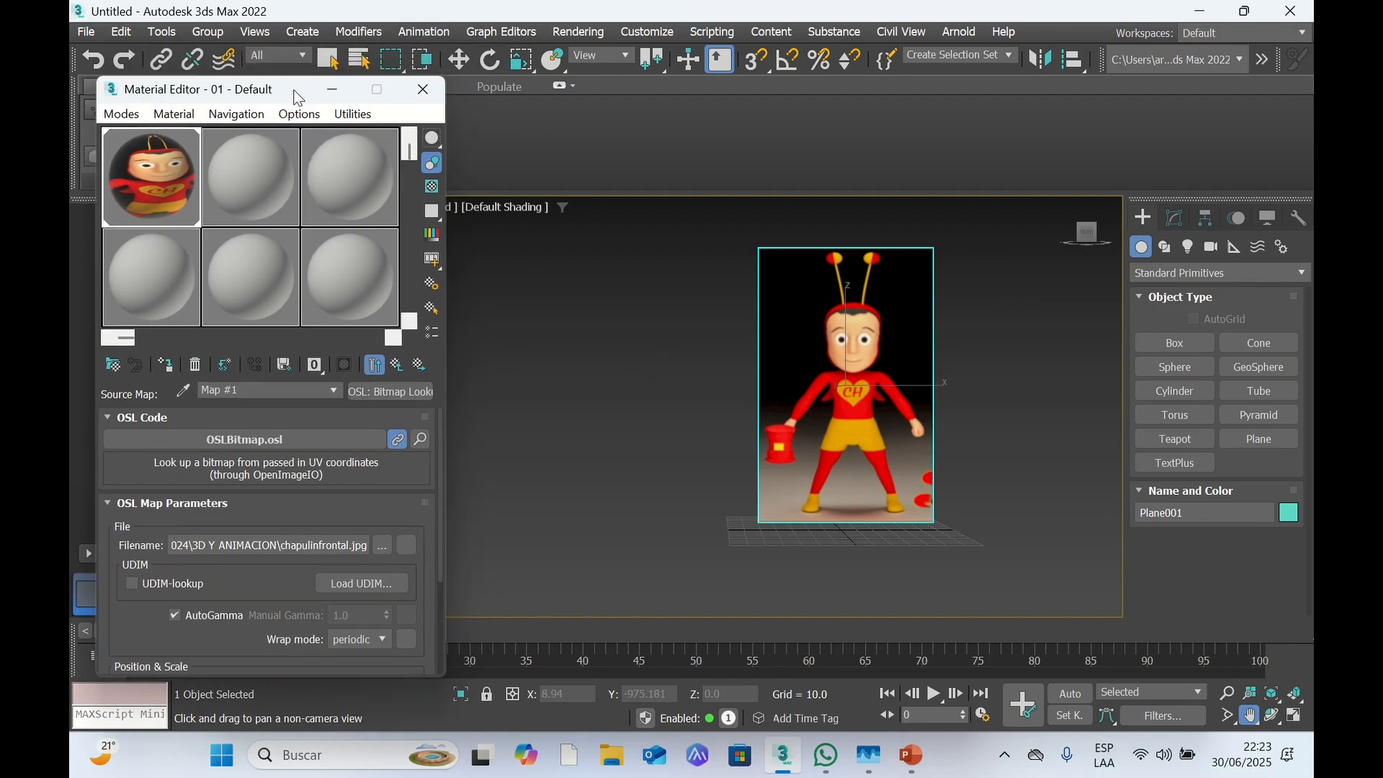
pyautogui.press('w')
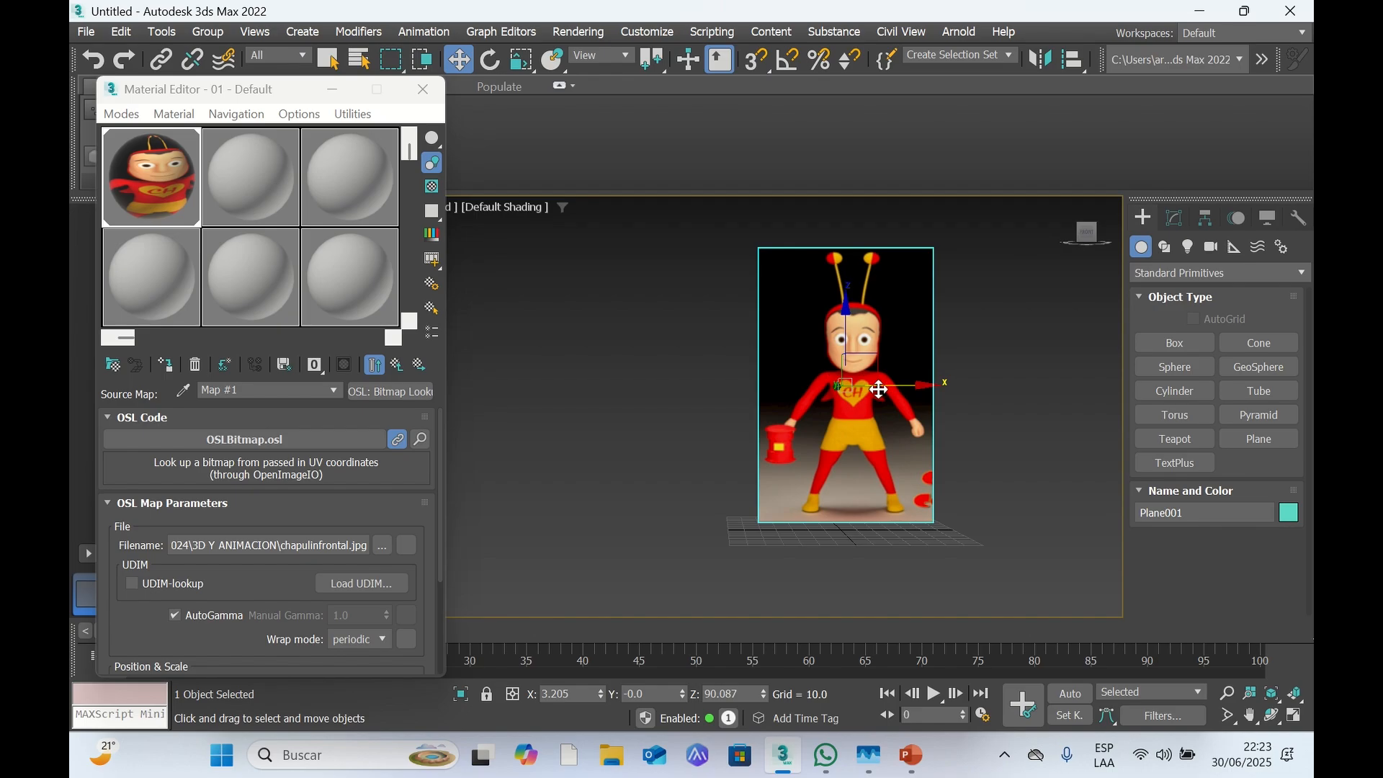
pyautogui.keyDown('shift'); pyautogui.moveTo(880, 389); pyautogui.dragTo(697, 386); pyautogui.keyUp('shift')
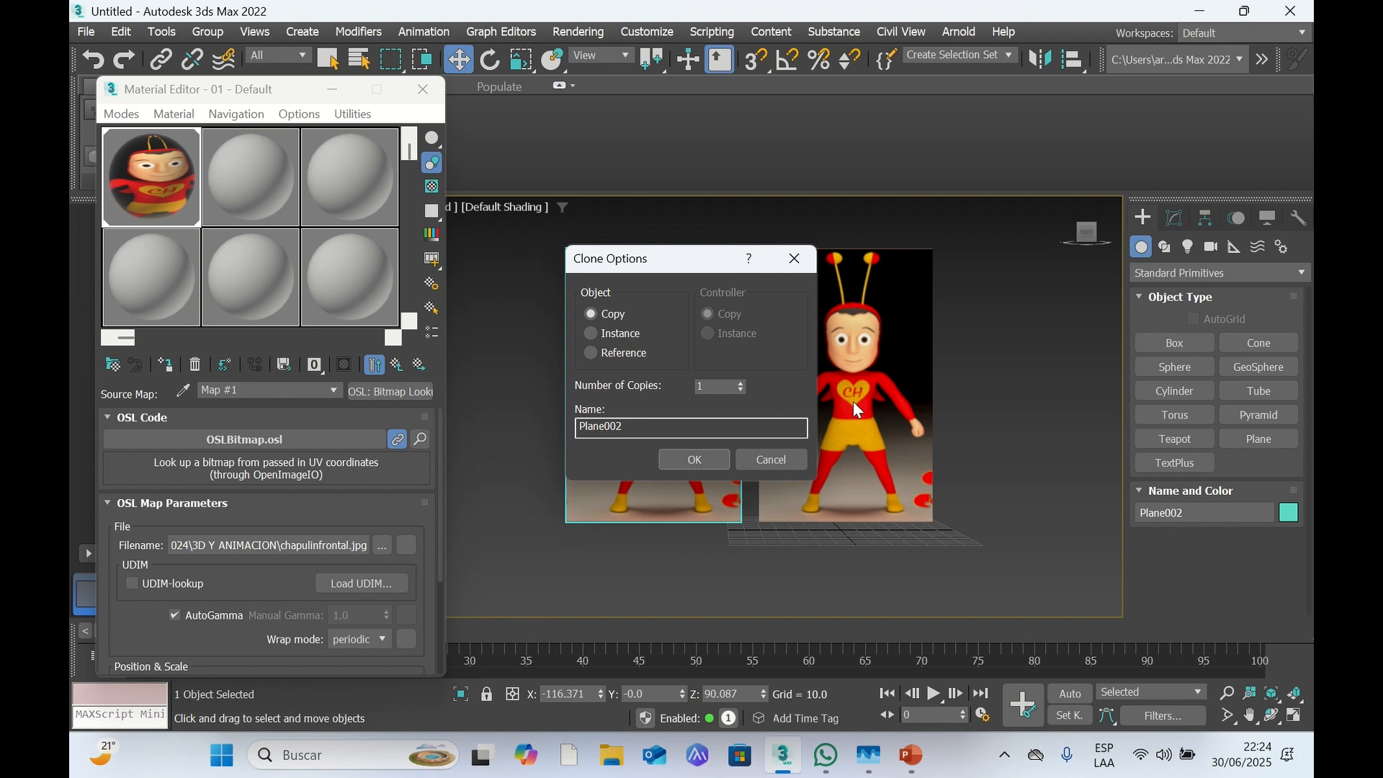
pyautogui.click(696, 462)
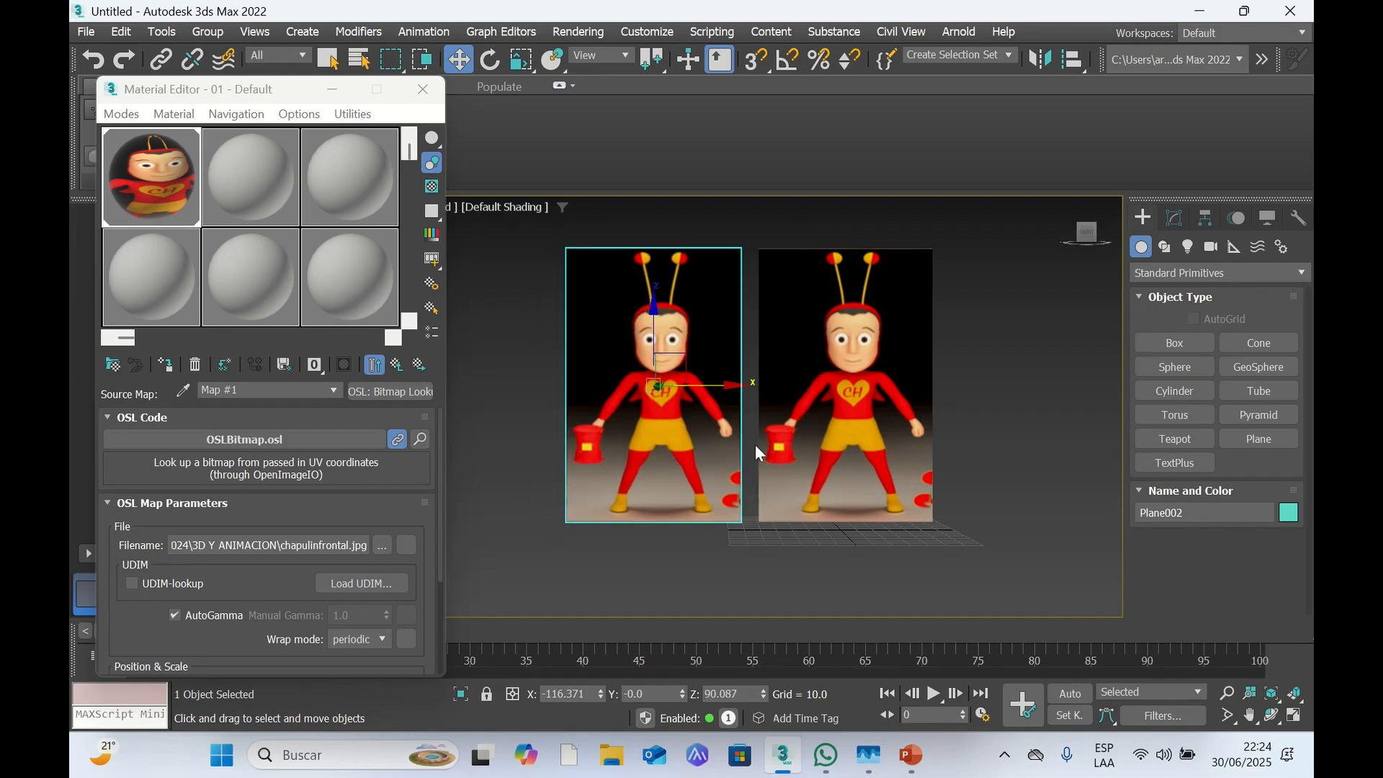
# Assign a Bitmap Lookup map to the base color of the second material slot in the Material Editor
pyautogui.click(247, 180)
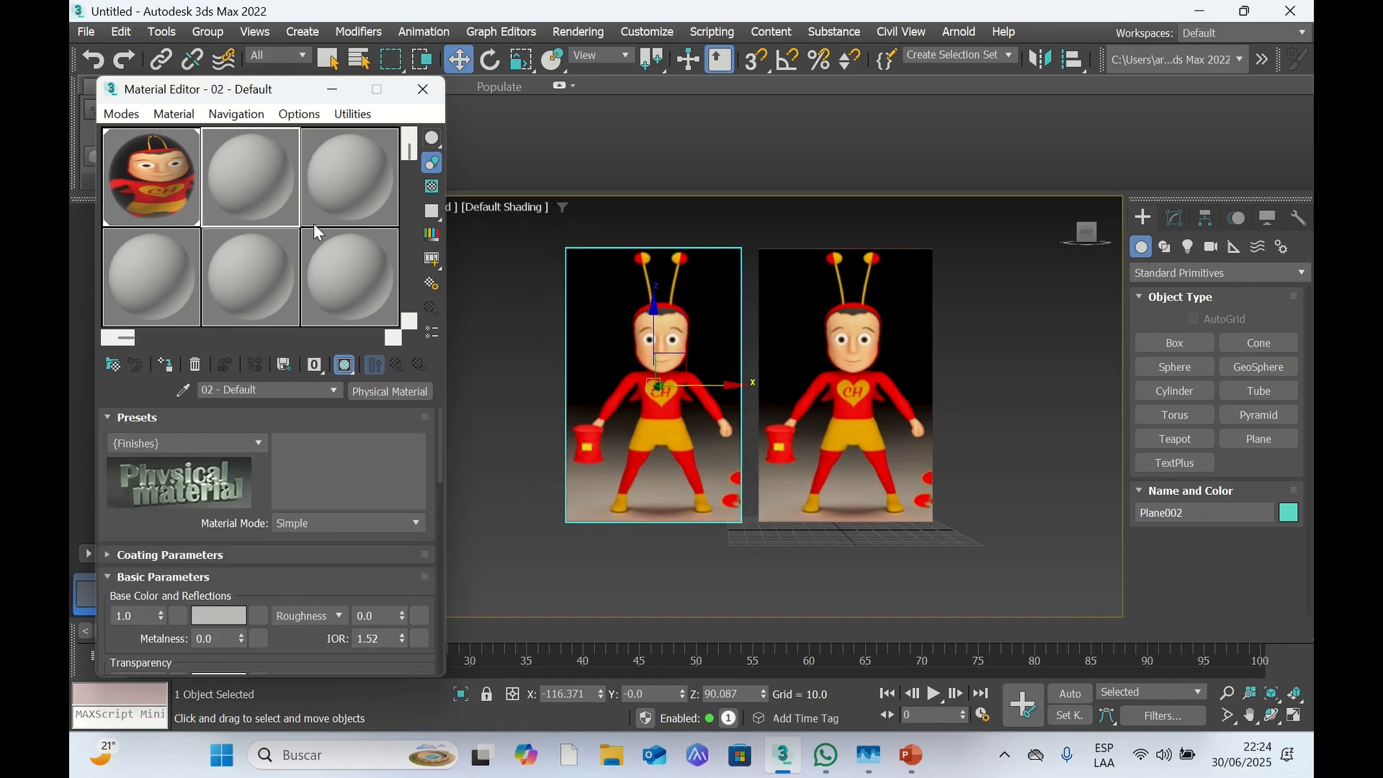
pyautogui.click(255, 608)
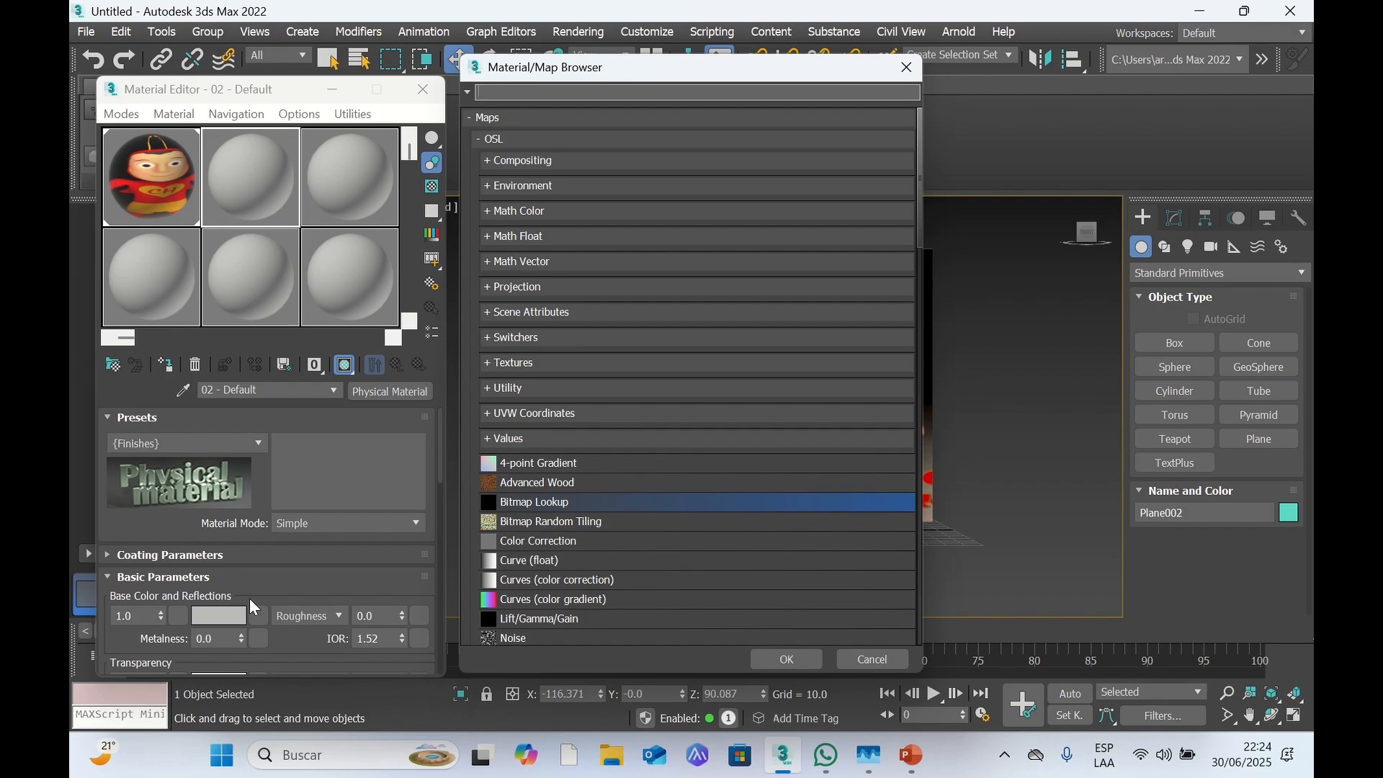
pyautogui.doubleClick(539, 501)
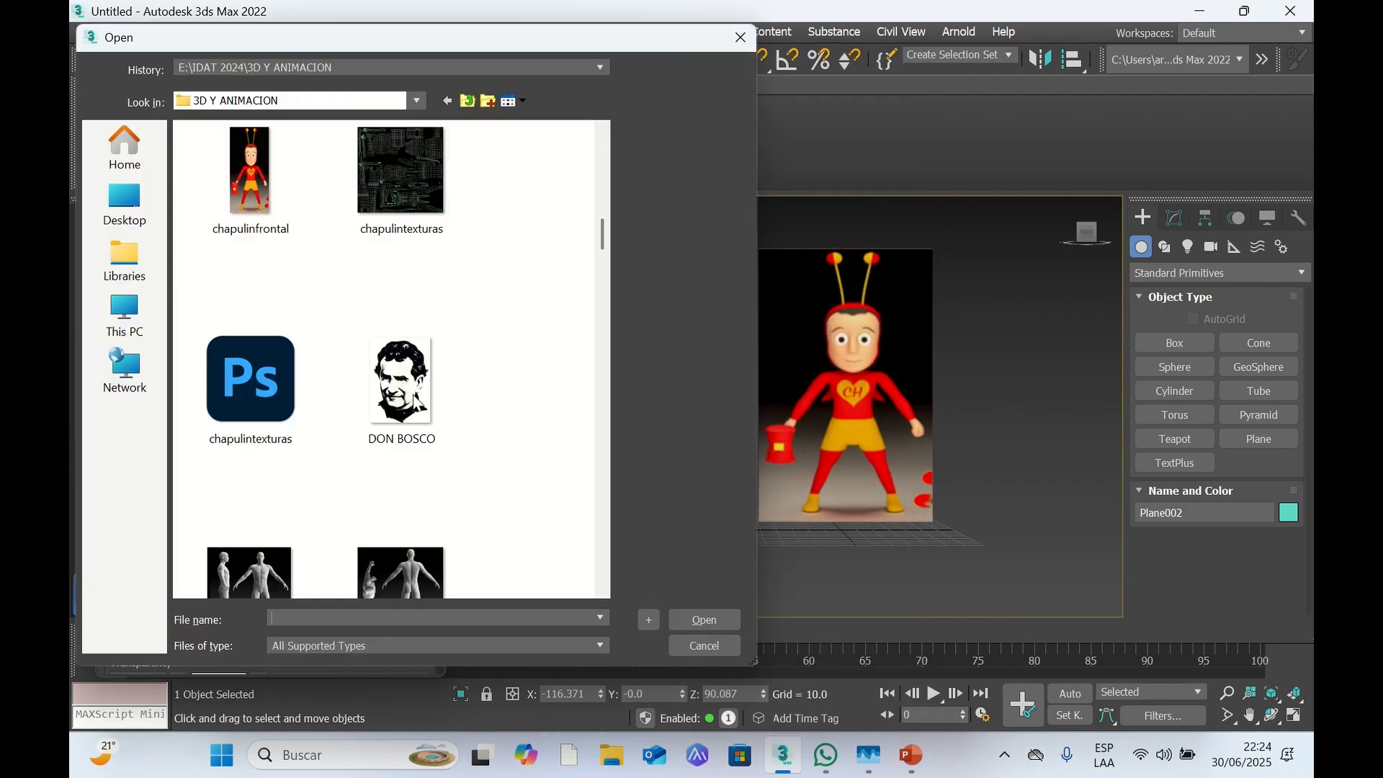
# Load the chapulin perfil.png image from E:\IDAT 2024\3D Y ANIMACION into the map and apply the material to the cloned plane
pyautogui.scroll(-10, 415, 401)
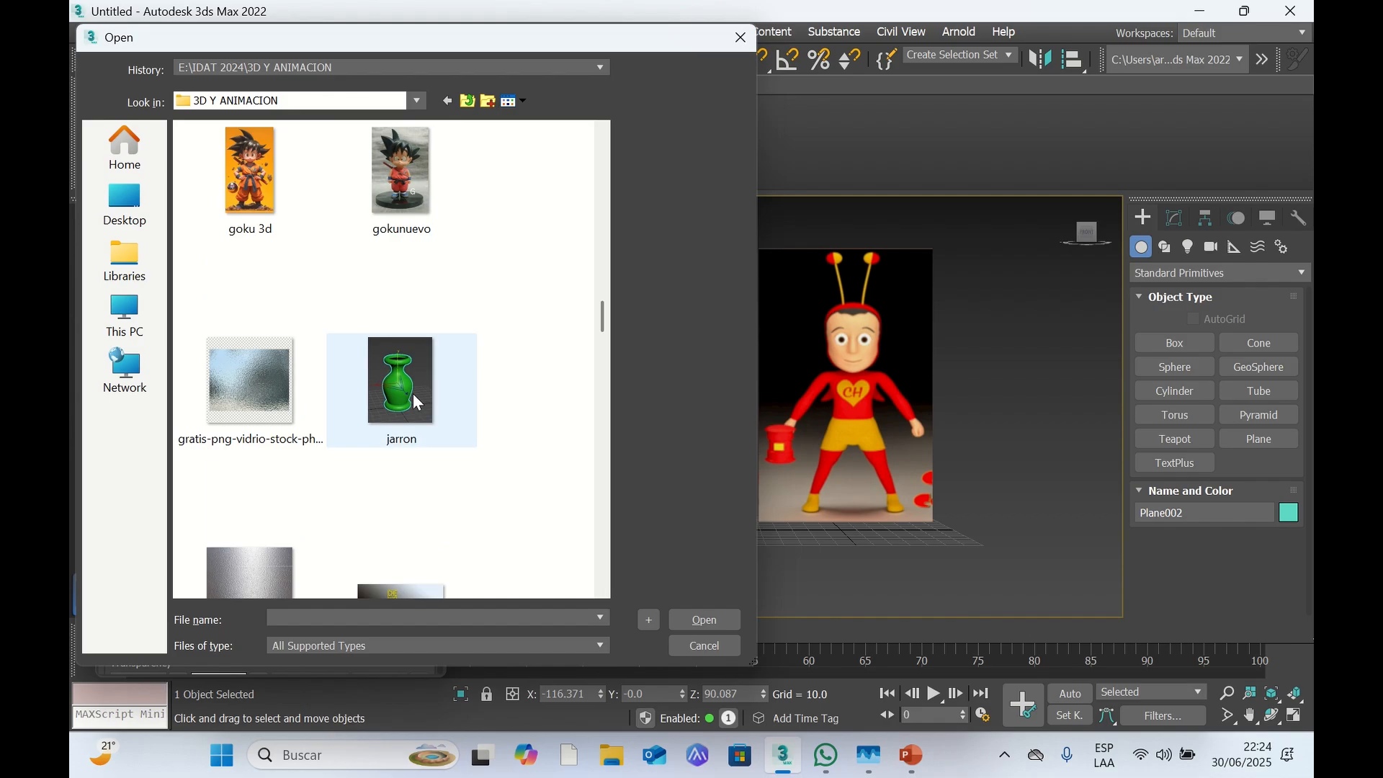
pyautogui.scroll(10, 415, 401)
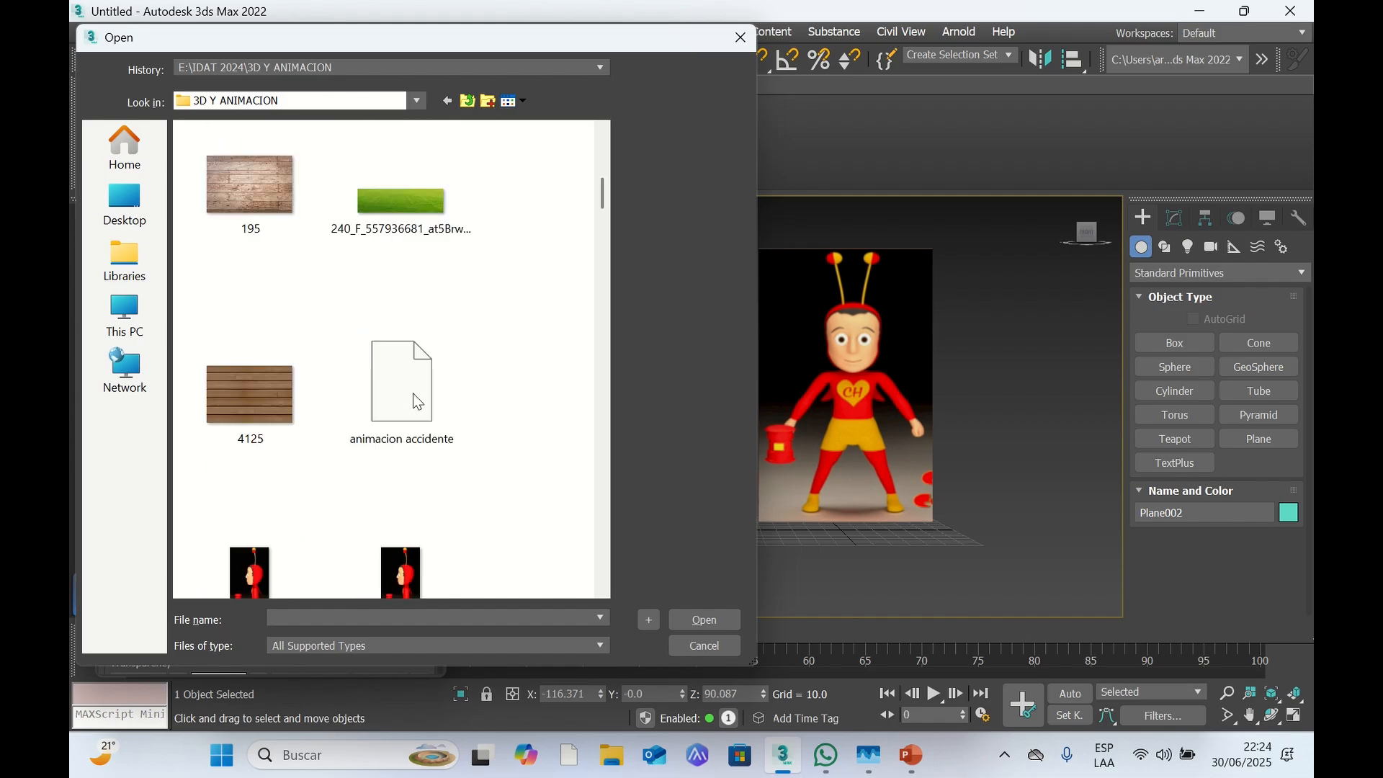
pyautogui.scroll(6, 418, 402)
pyautogui.scroll(-10, 418, 401)
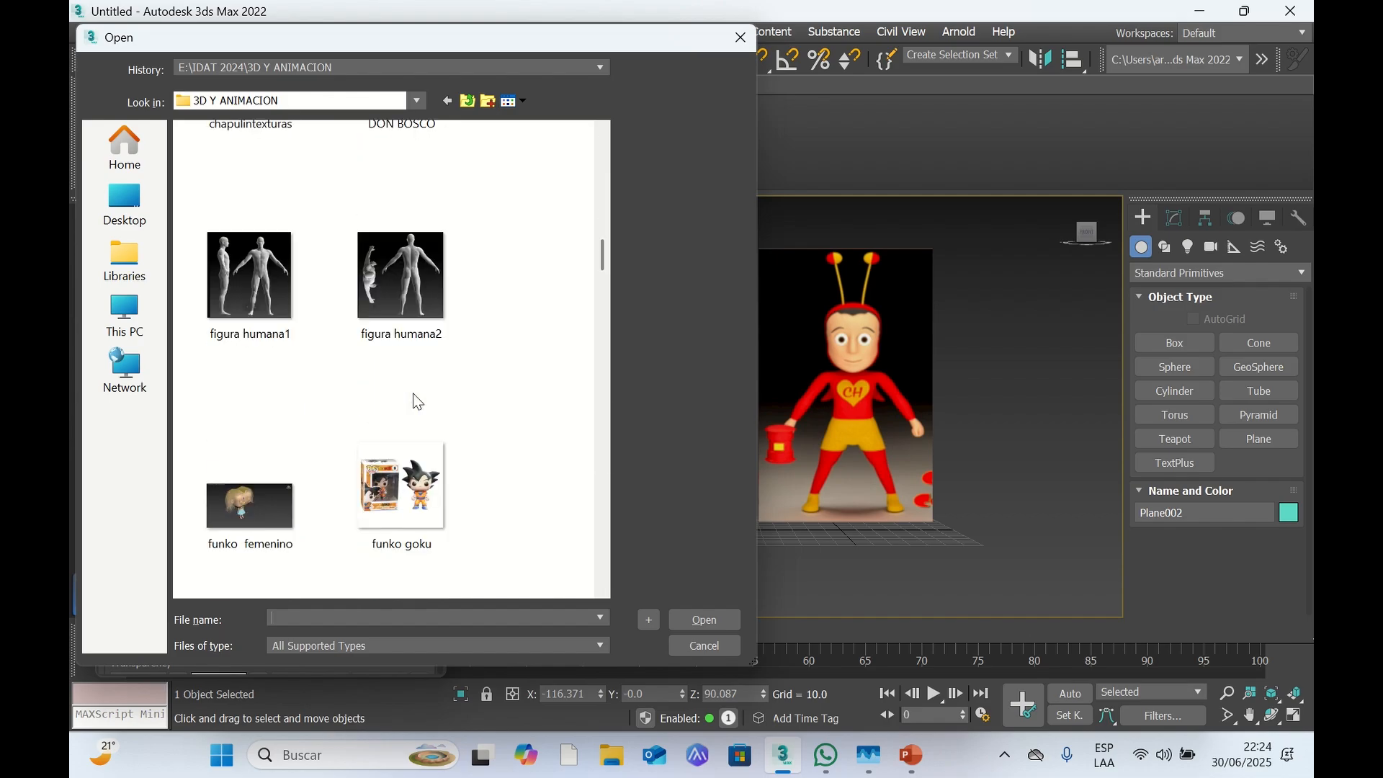
pyautogui.scroll(-15, 418, 401)
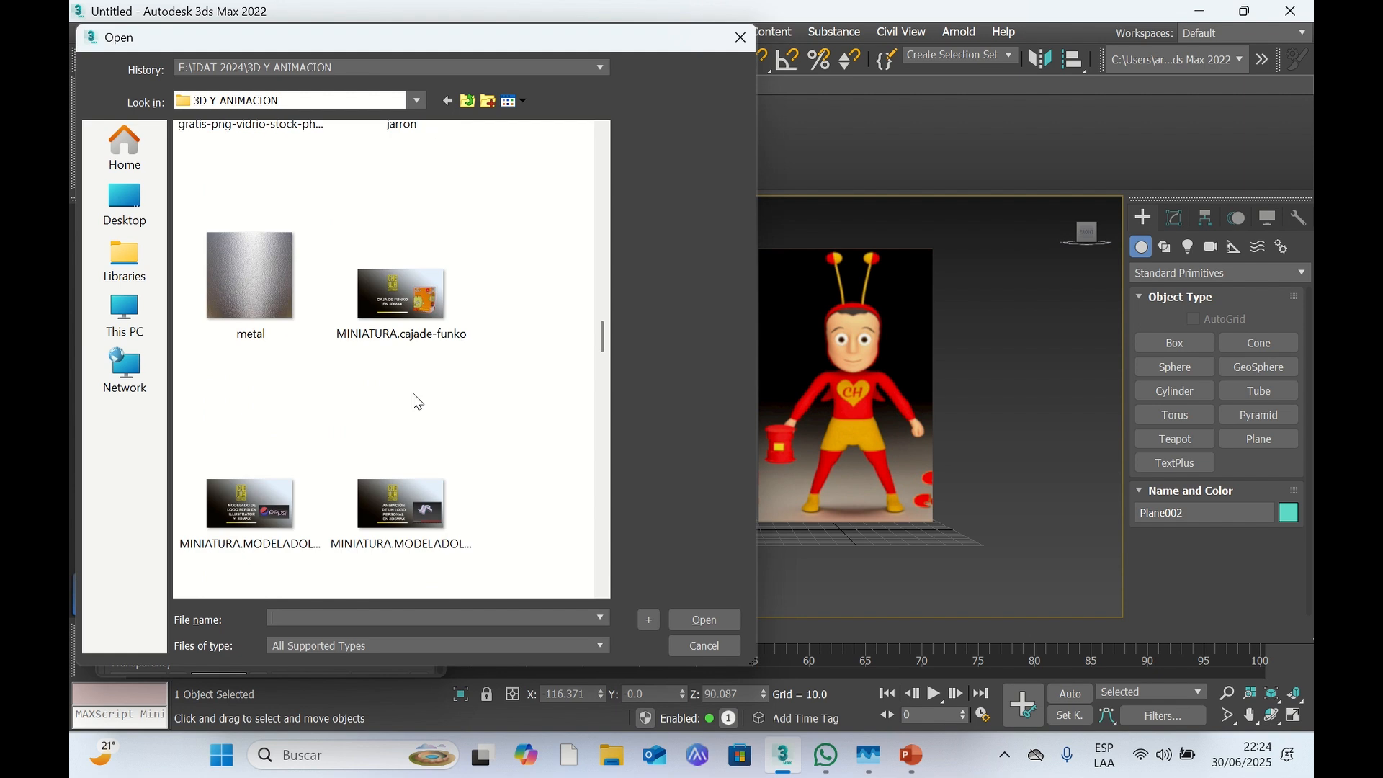
pyautogui.scroll(-5, 418, 402)
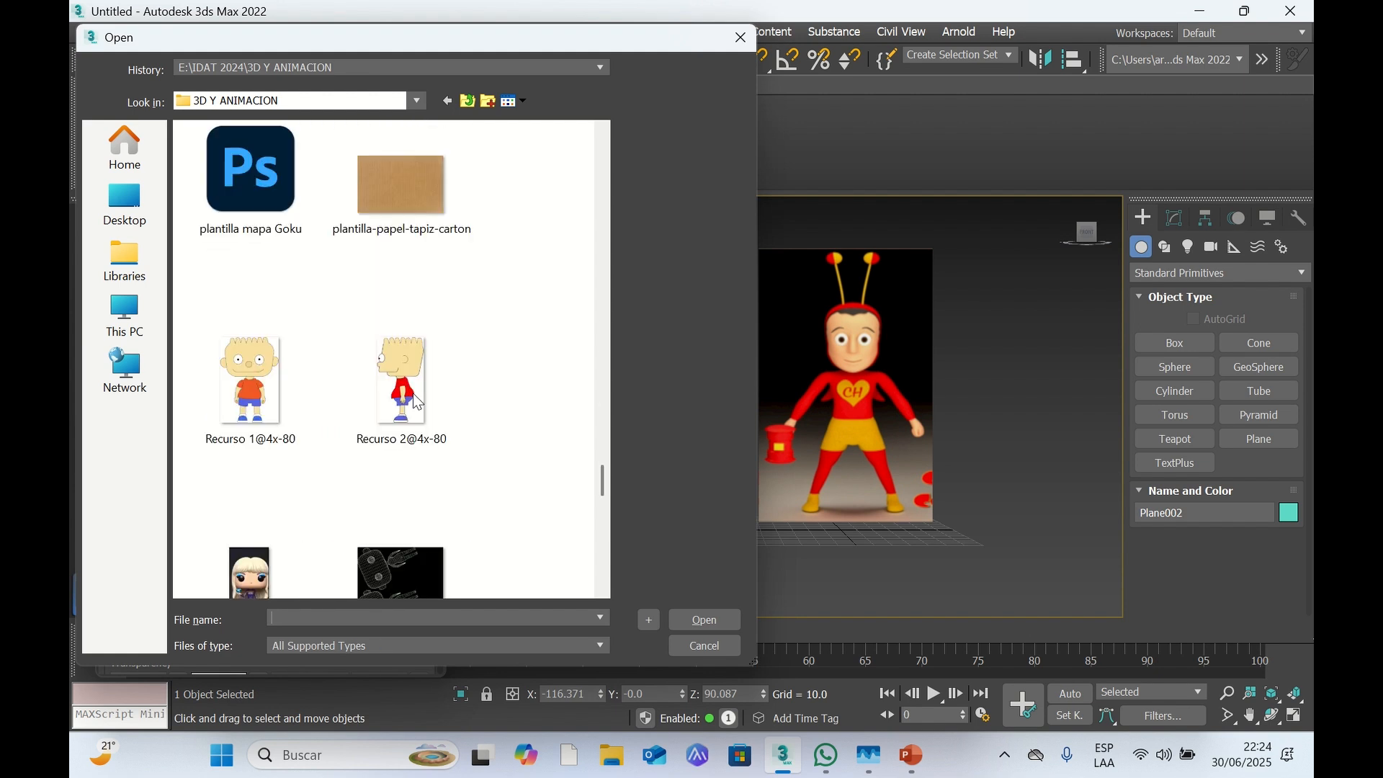
pyautogui.scroll(-8, 418, 401)
pyautogui.scroll(5, 418, 401)
pyautogui.scroll(9, 417, 401)
pyautogui.scroll(-3, 416, 402)
pyautogui.scroll(10, 416, 402)
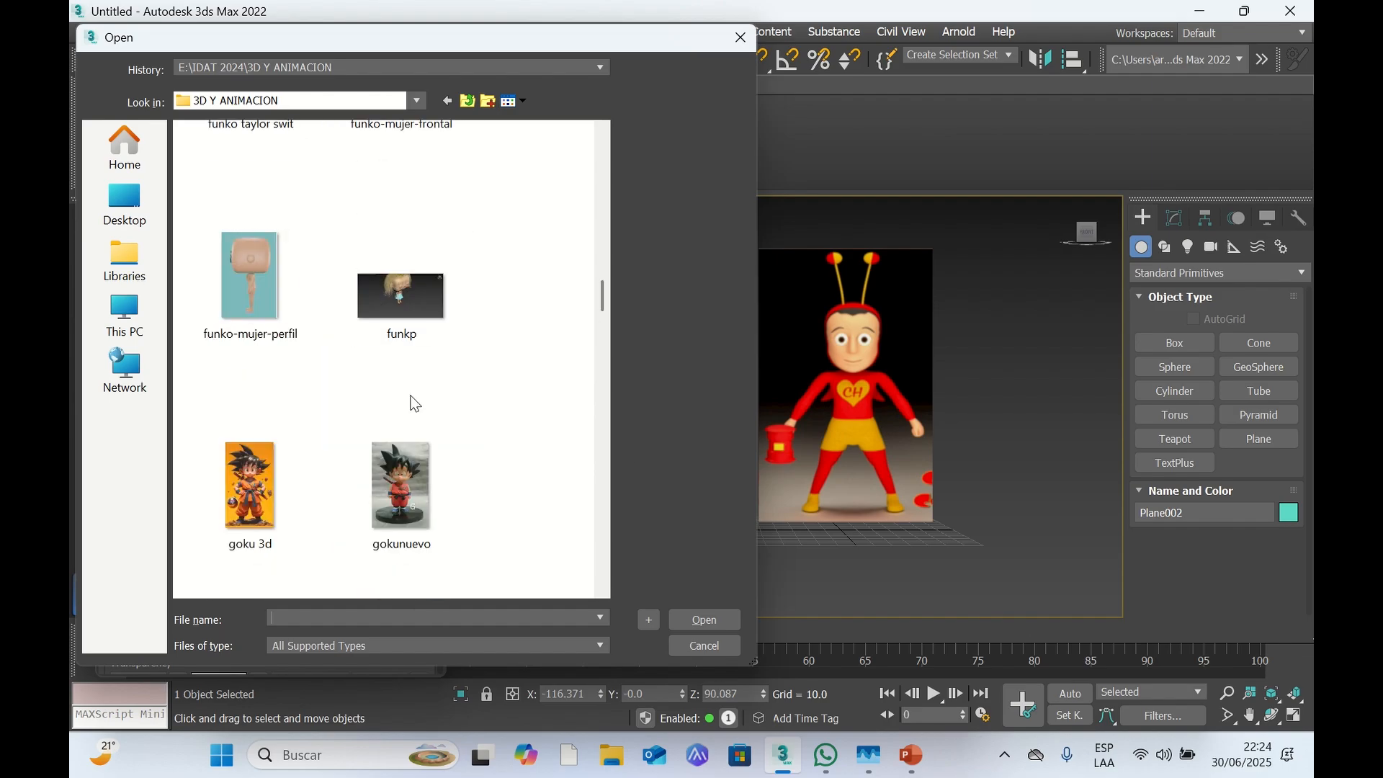
pyautogui.scroll(-3, 415, 404)
pyautogui.scroll(4, 415, 404)
pyautogui.scroll(-1, 410, 407)
pyautogui.scroll(5, 409, 408)
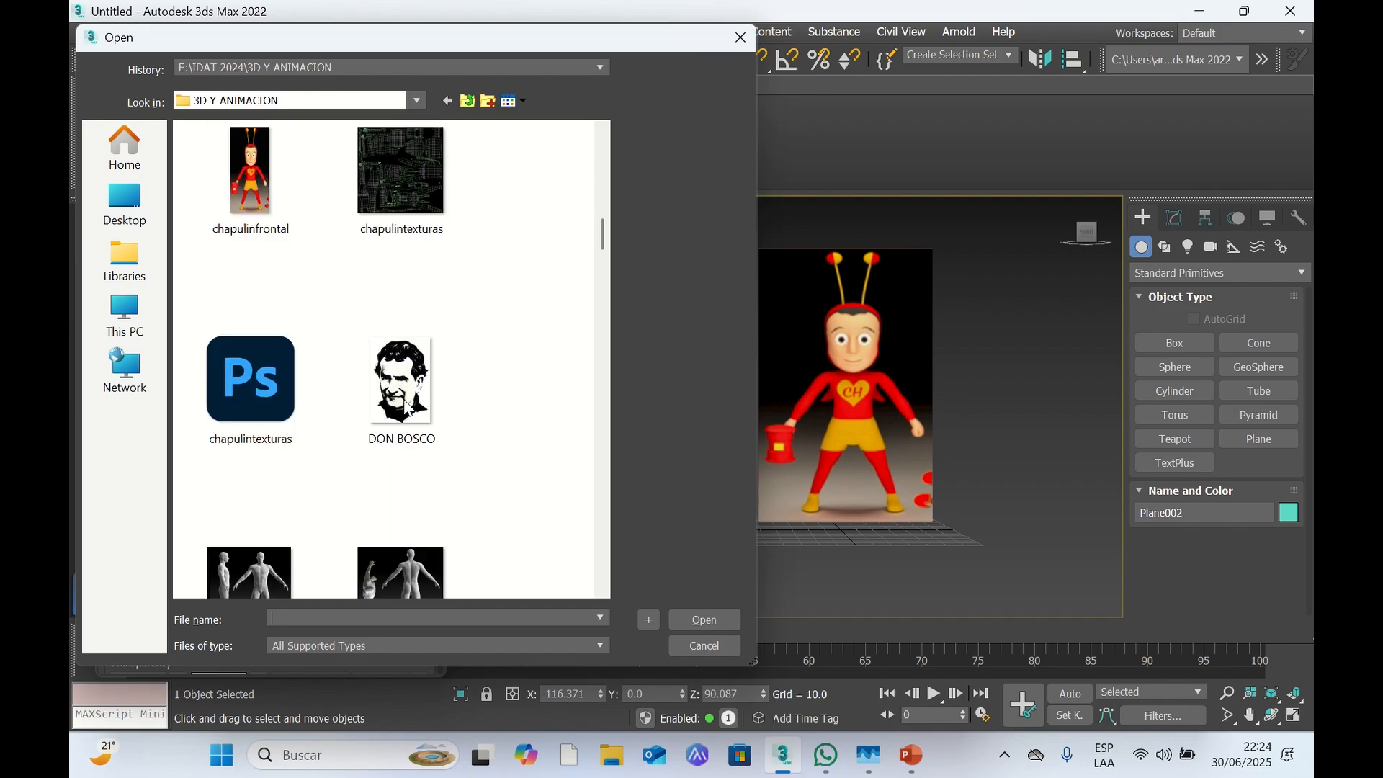
pyautogui.scroll(3, 405, 404)
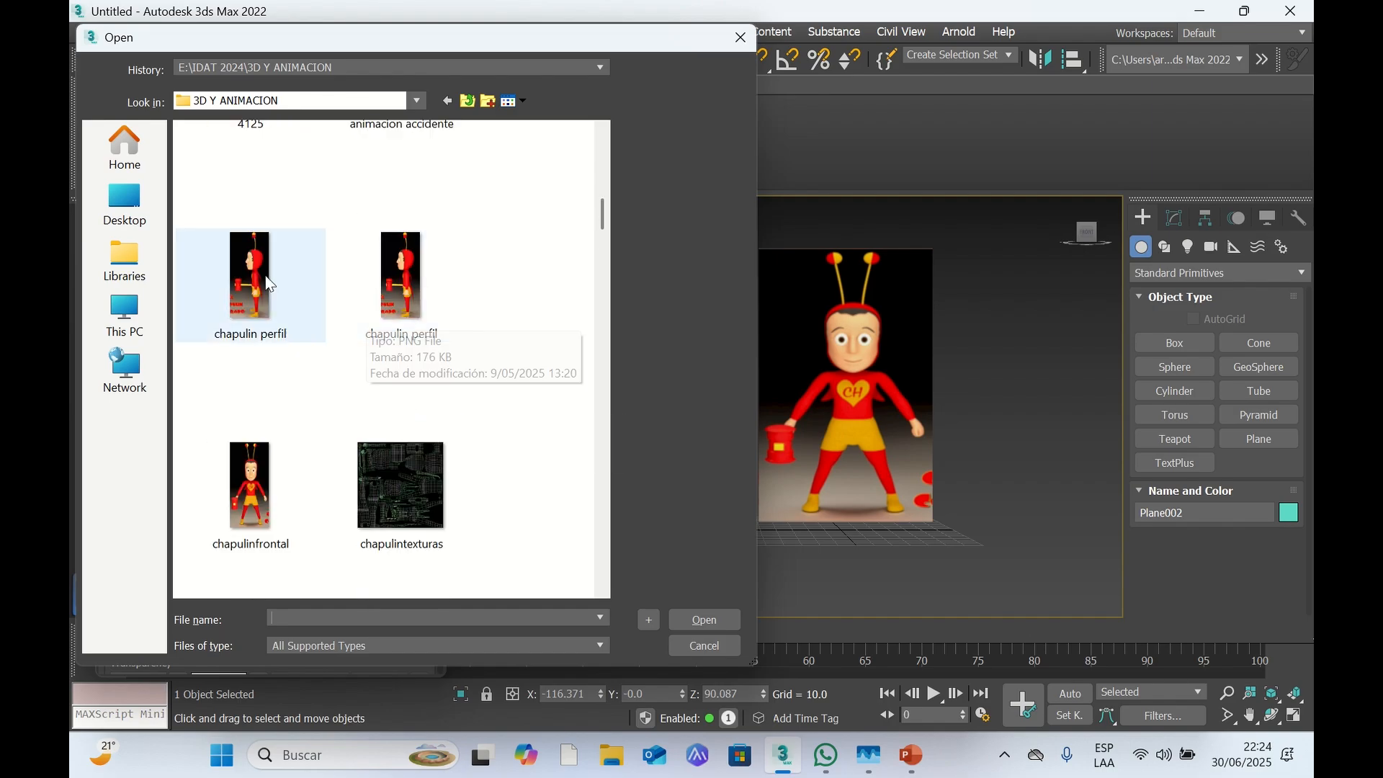
pyautogui.click(398, 277)
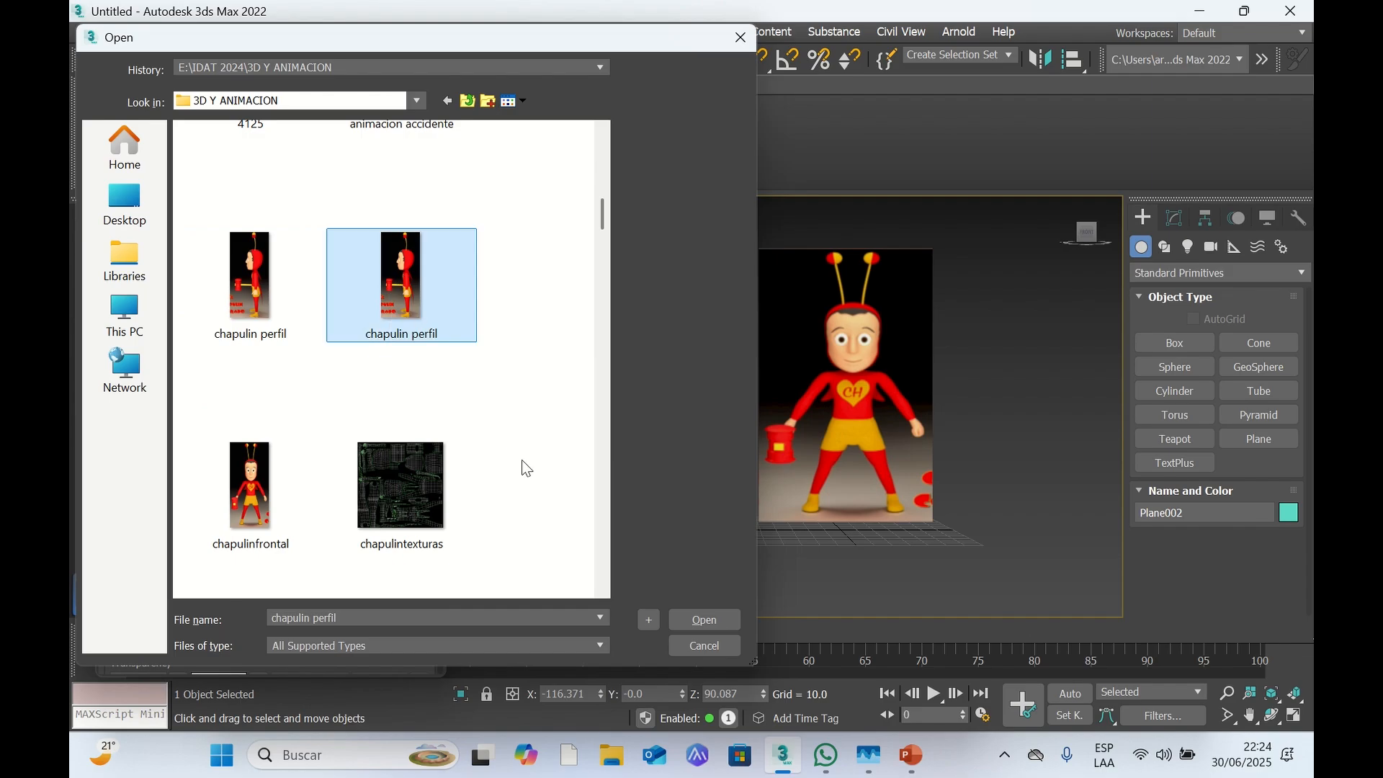
pyautogui.click(705, 620)
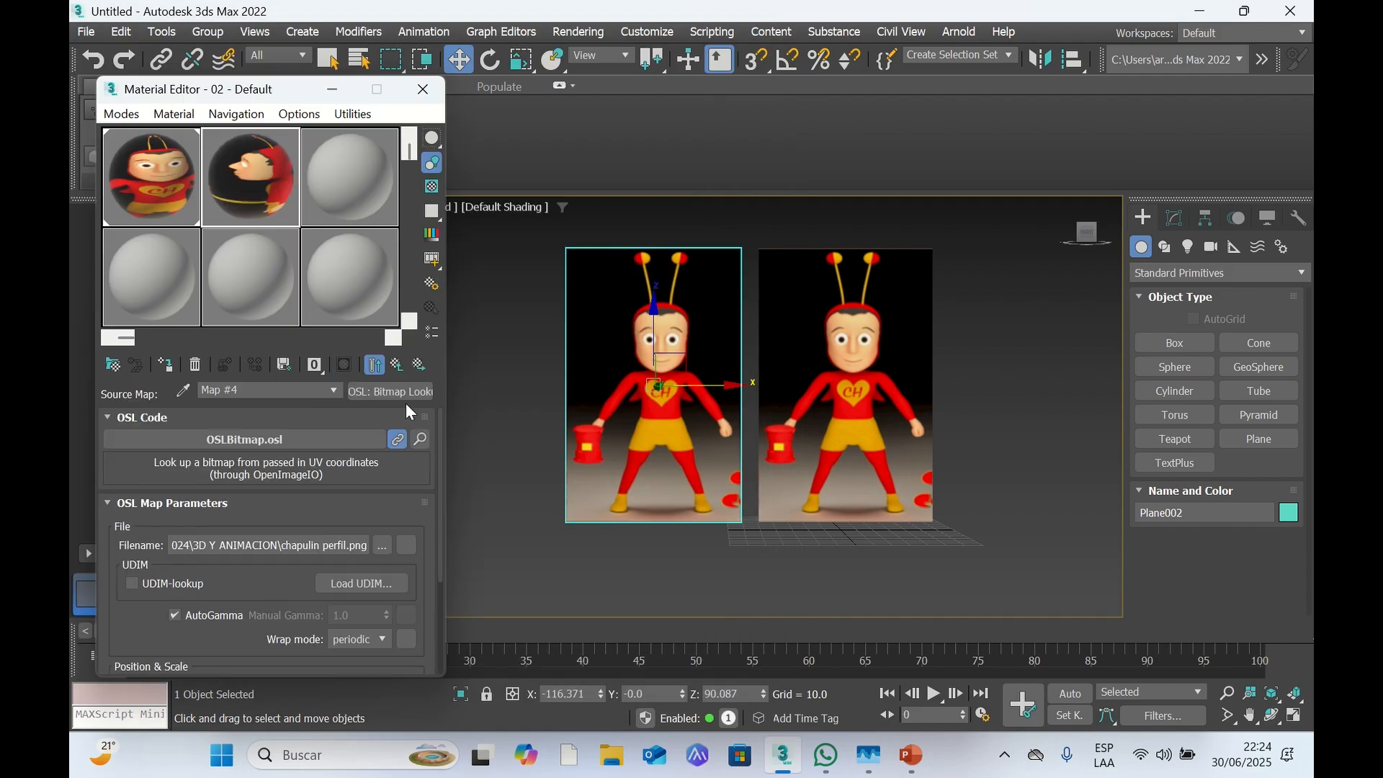
pyautogui.moveTo(252, 180); pyautogui.dragTo(632, 395)
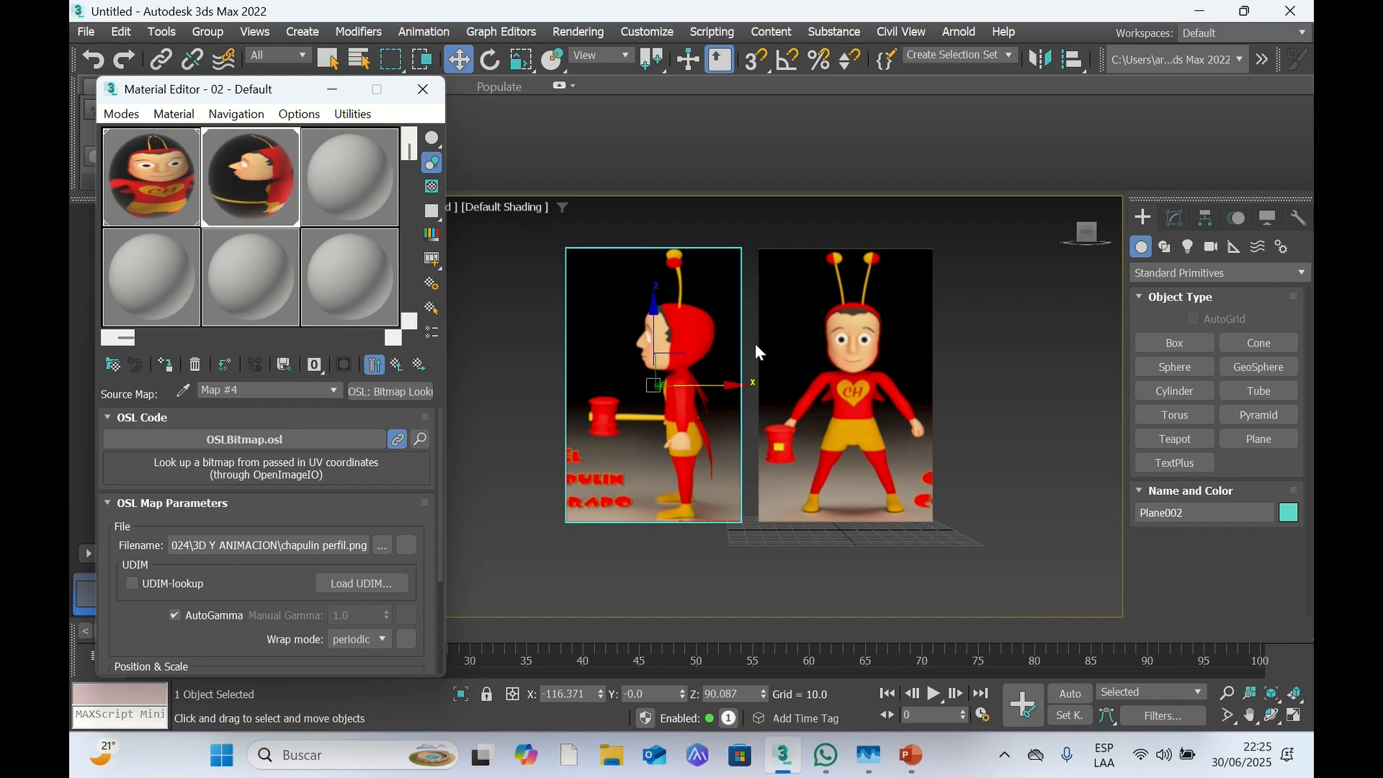
# Set the snap angle to 90 degrees and rotate the profile plane a quarter turn about the Z axis
pyautogui.rightClick(785, 63)
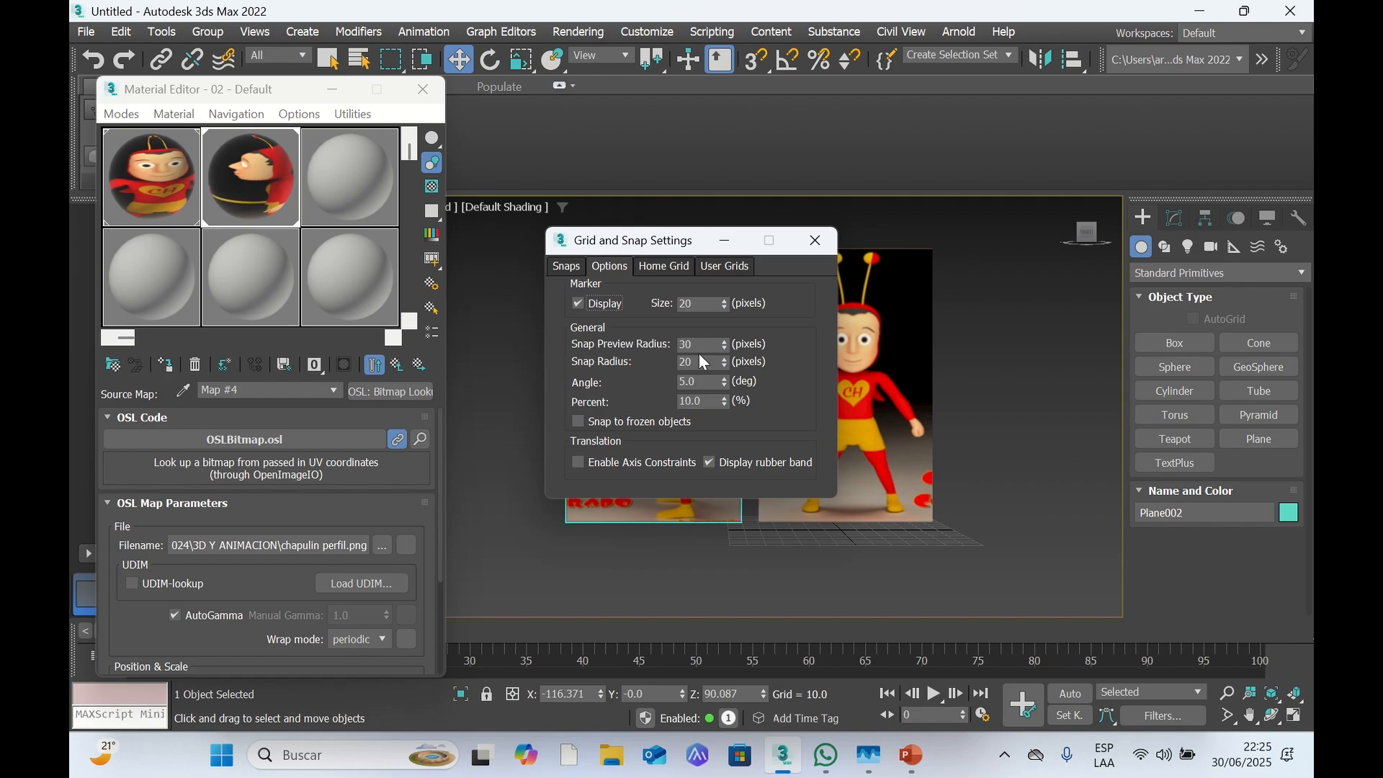
pyautogui.moveTo(702, 378); pyautogui.dragTo(678, 381)
pyautogui.write('90')
pyautogui.click(816, 243)
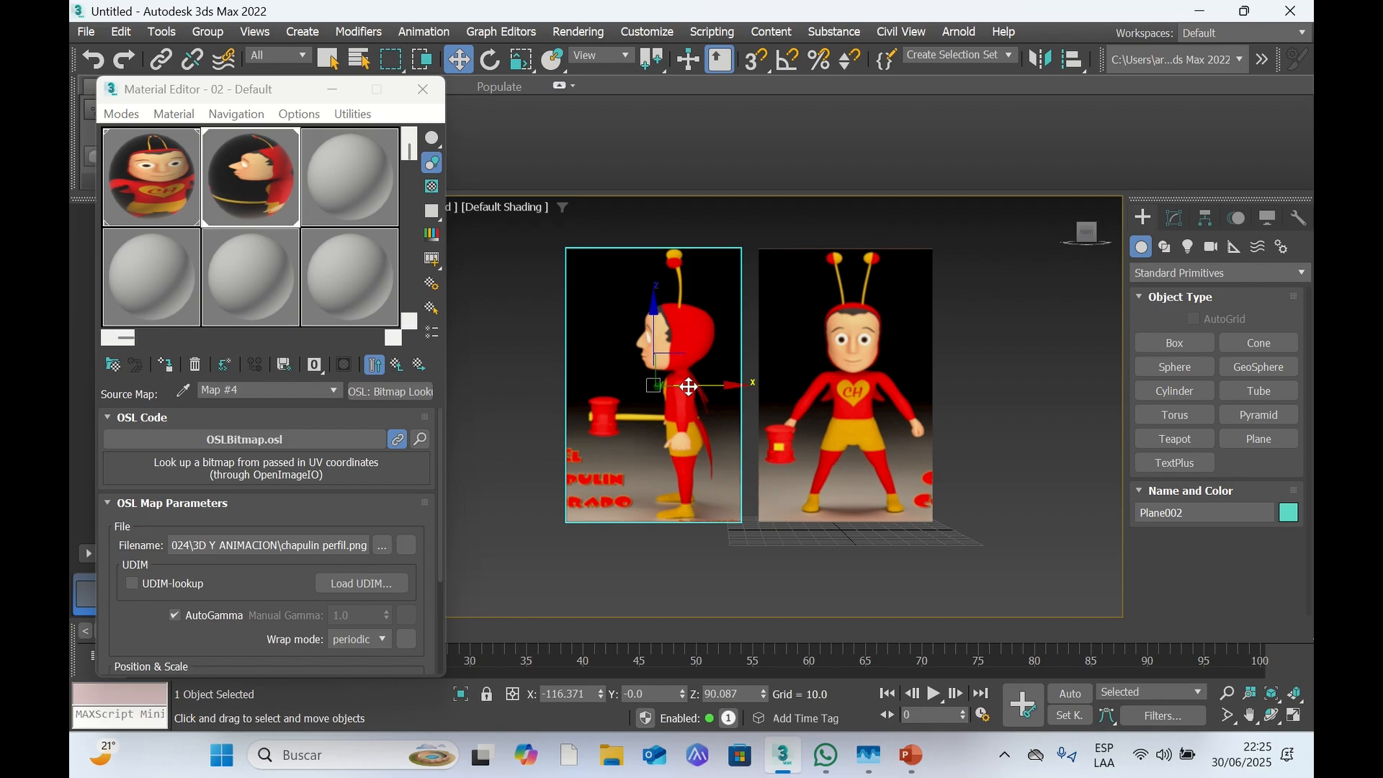
pyautogui.press('e')
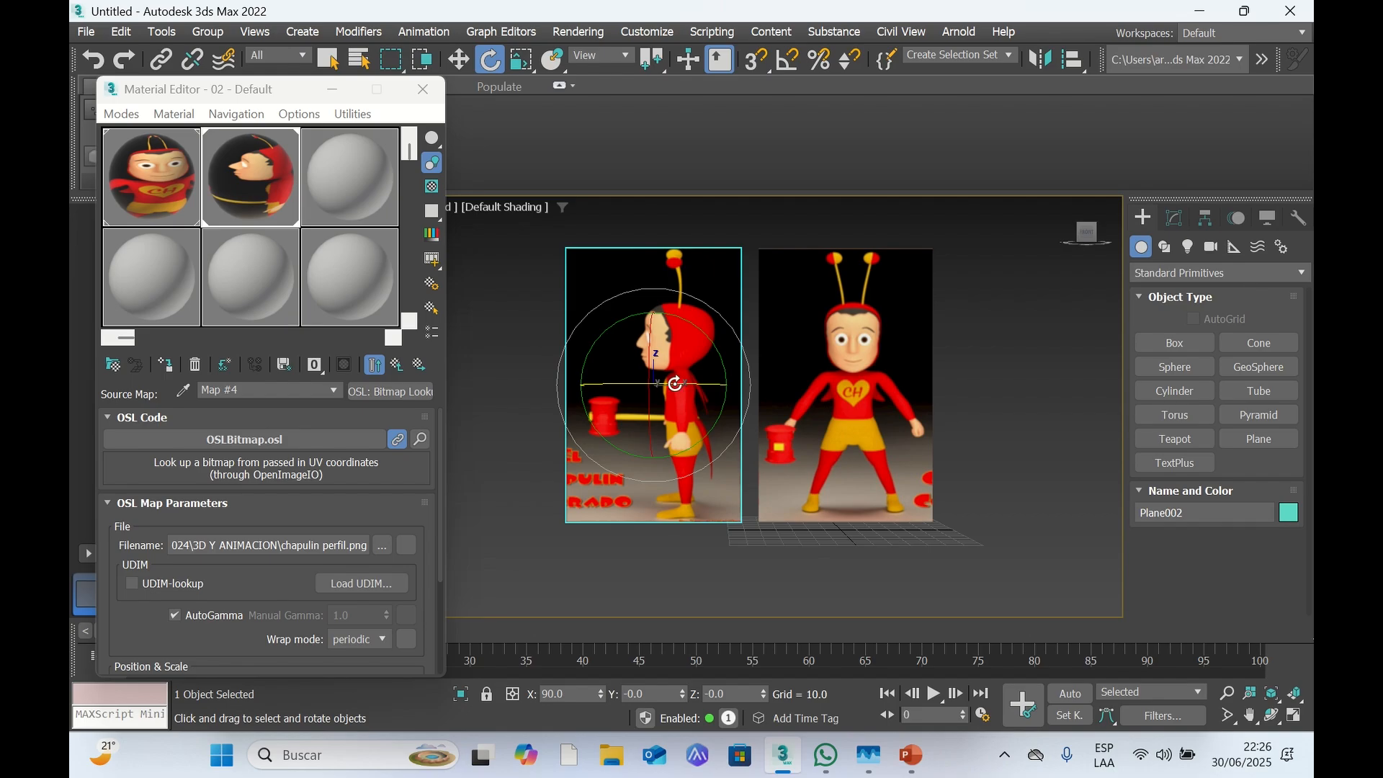
pyautogui.moveTo(675, 383); pyautogui.dragTo(791, 392)
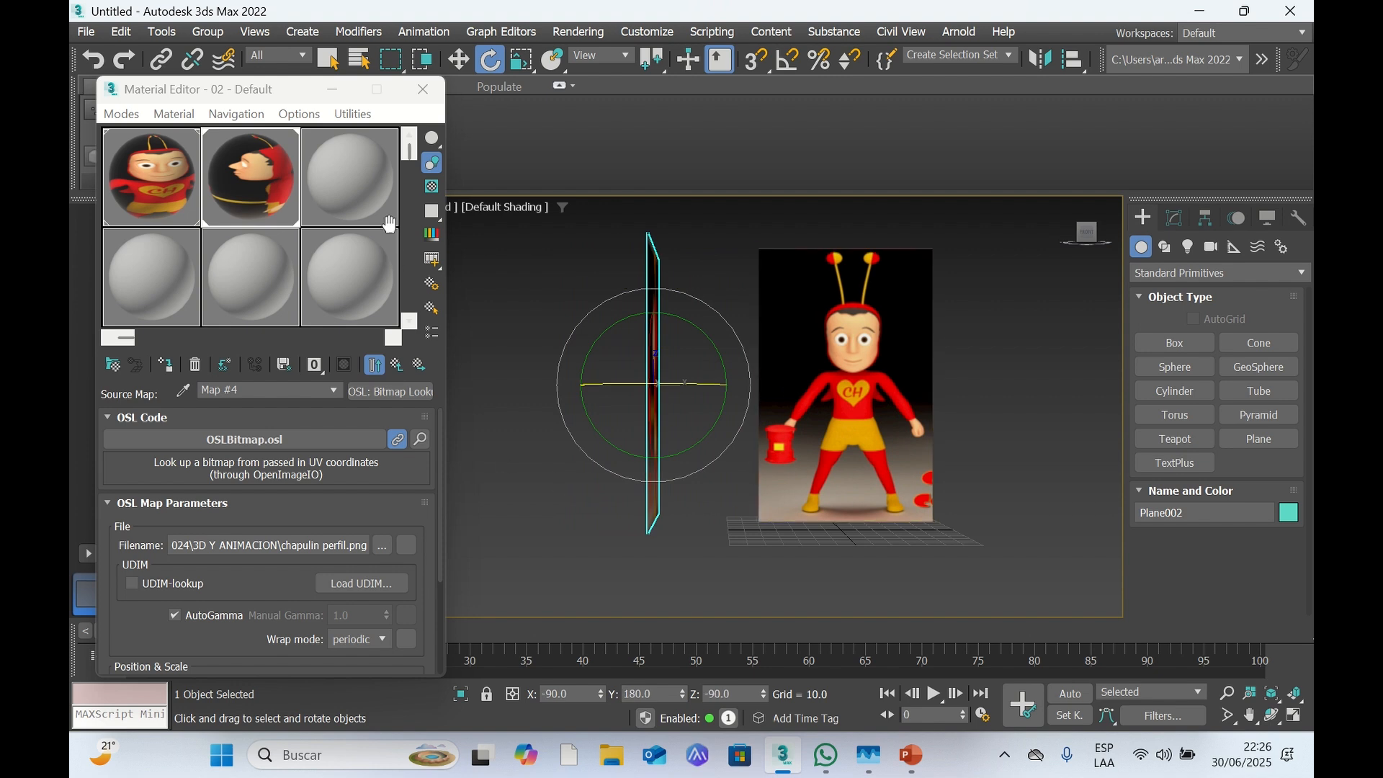
# Move the profile plane along X so it crosses the front-view plane, and set its X and Y positions to 0
pyautogui.click(458, 60)
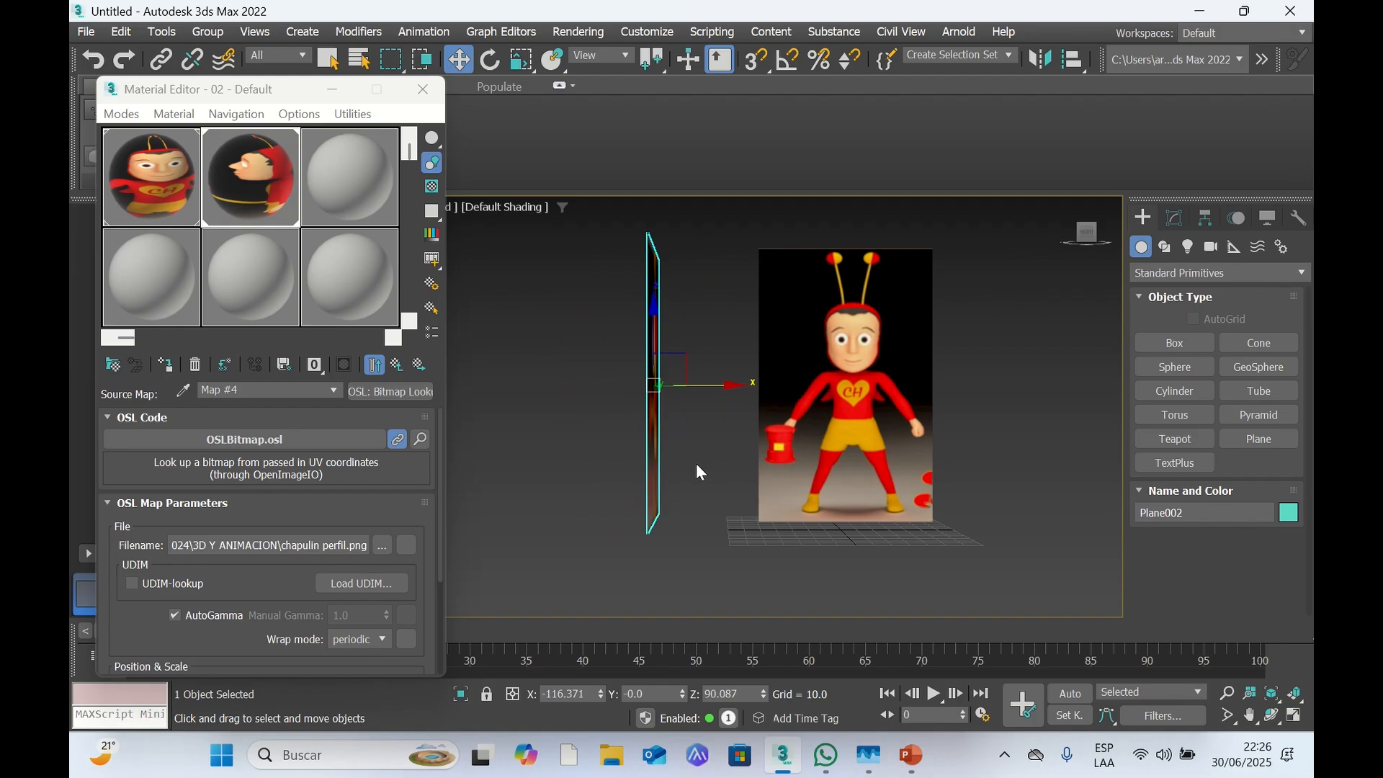
pyautogui.moveTo(707, 382); pyautogui.dragTo(903, 405)
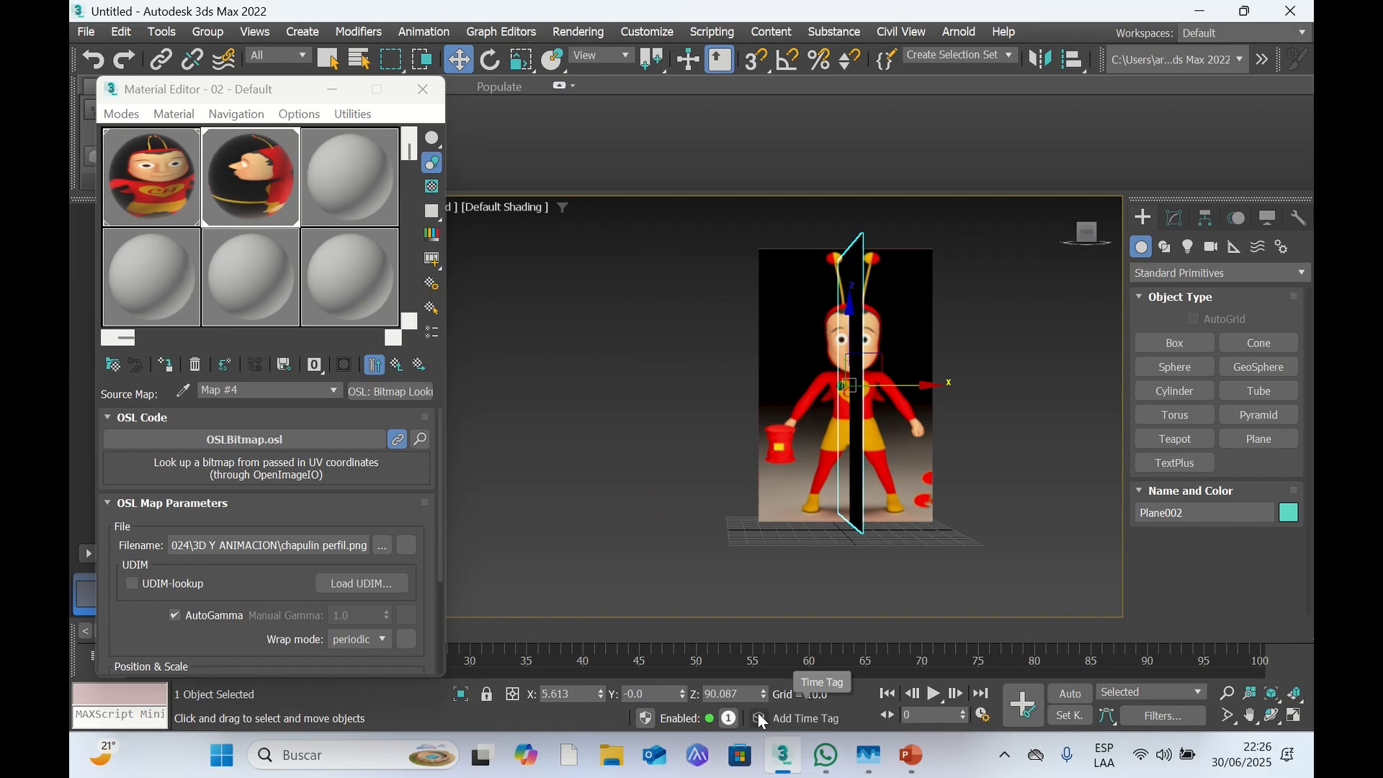
pyautogui.rightClick(602, 694)
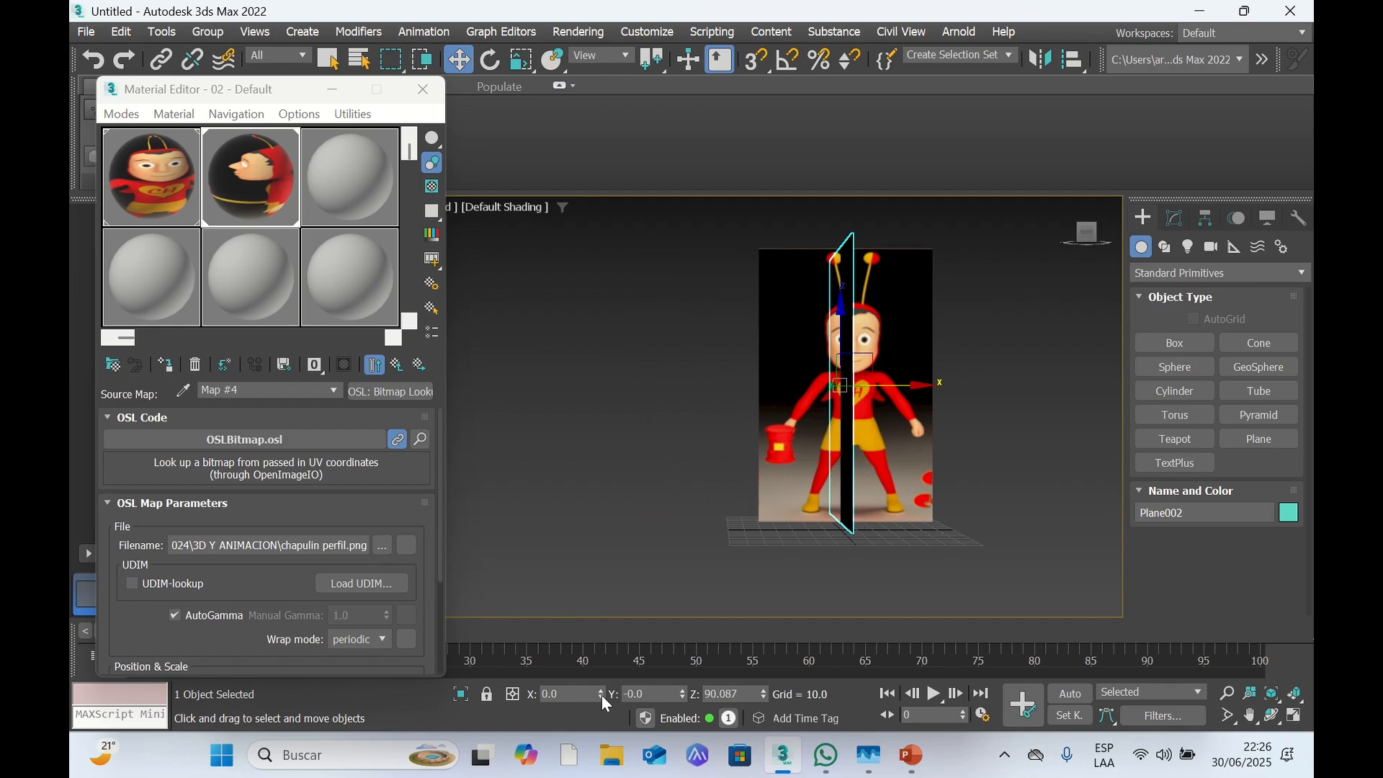
pyautogui.rightClick(682, 695)
# Shift the profile plane along the Y axis to about -21 to align its figure with the front-view plane
pyautogui.click(1107, 248)
pyautogui.press('f')
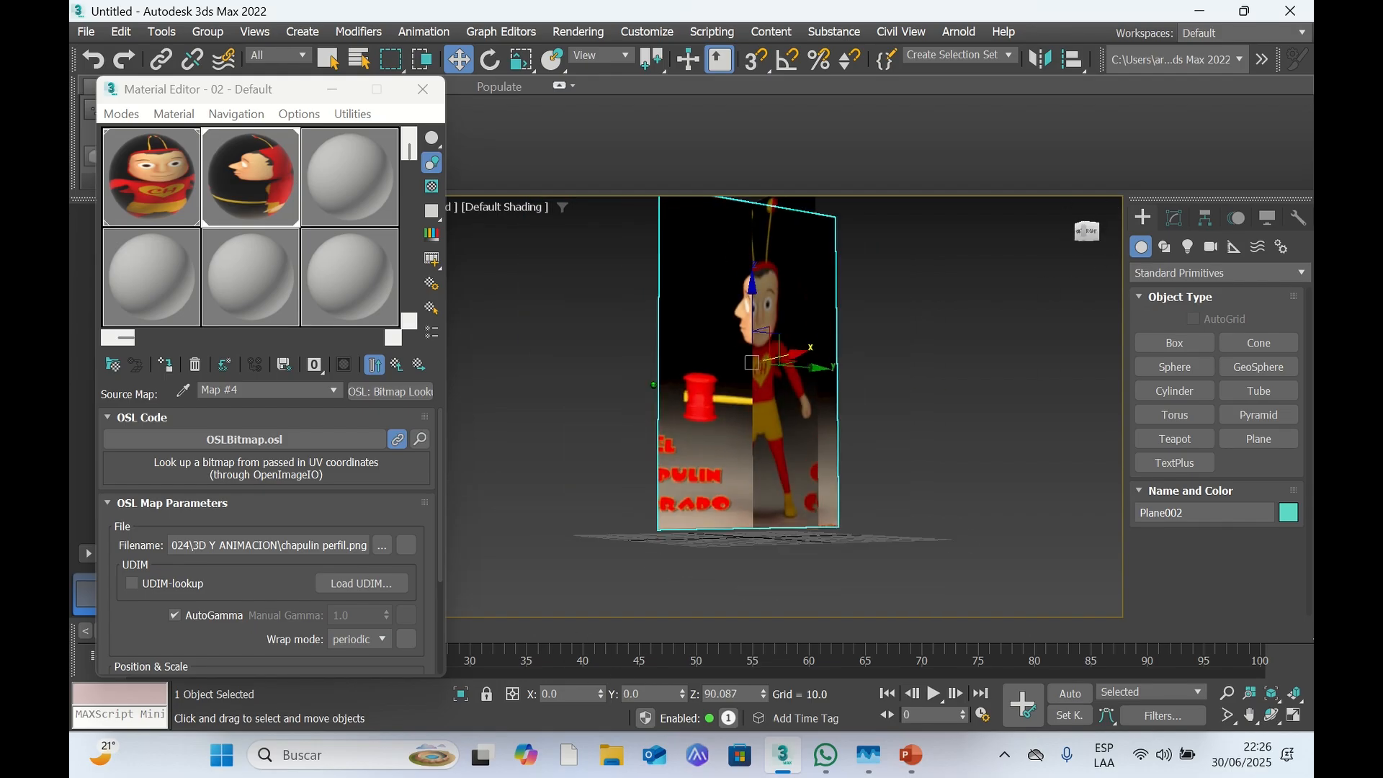
pyautogui.press('l')
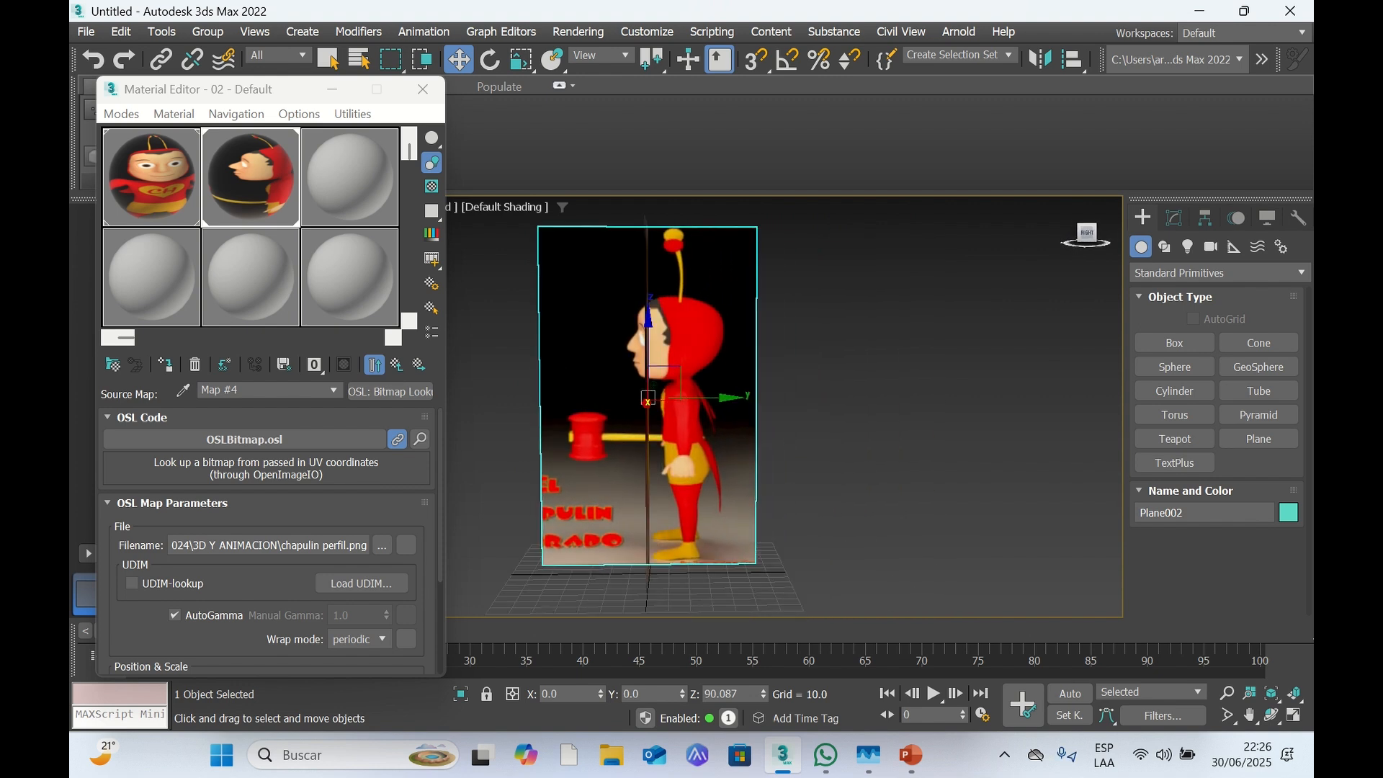
pyautogui.keyDown('alt'); pyautogui.moveTo(721, 404); pyautogui.dragTo(539, 362, button='middle'); pyautogui.keyUp('alt')
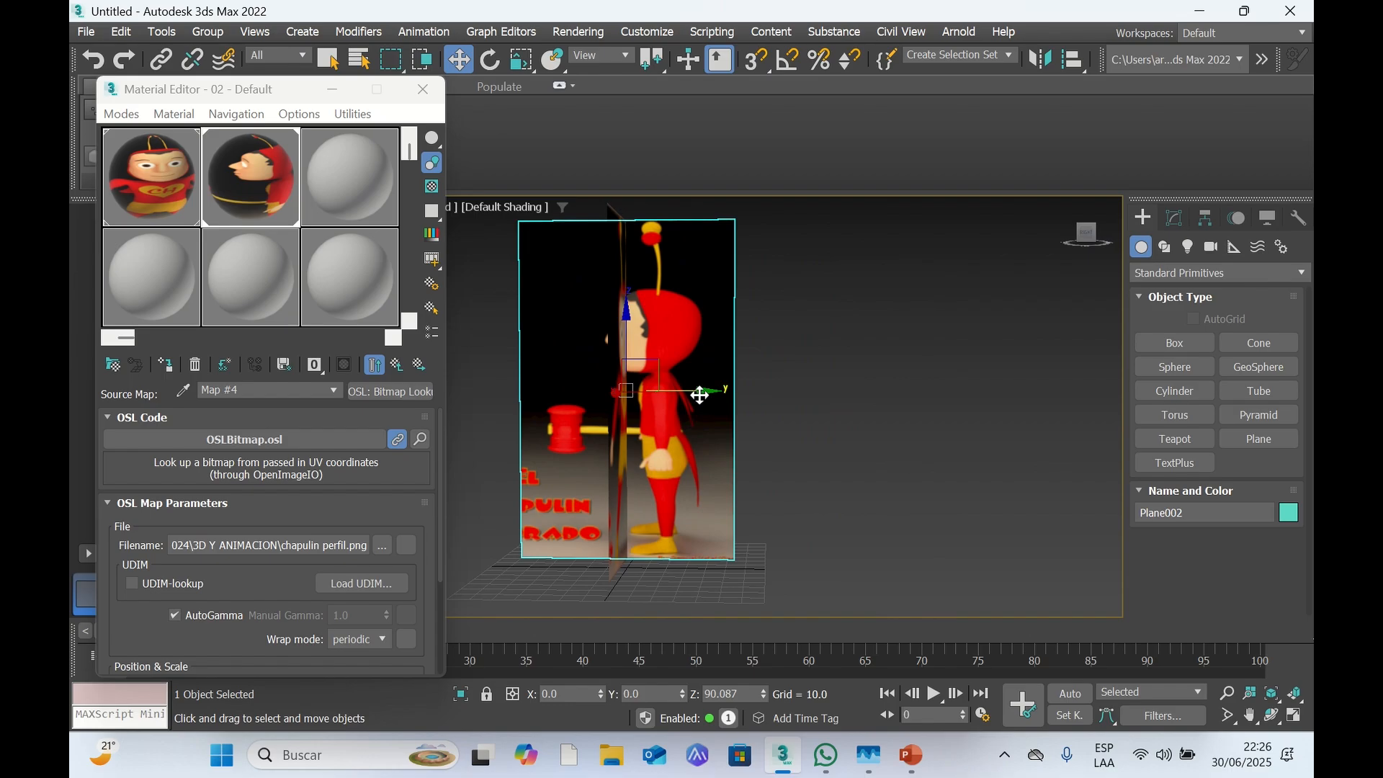
pyautogui.moveTo(699, 395); pyautogui.dragTo(658, 385)
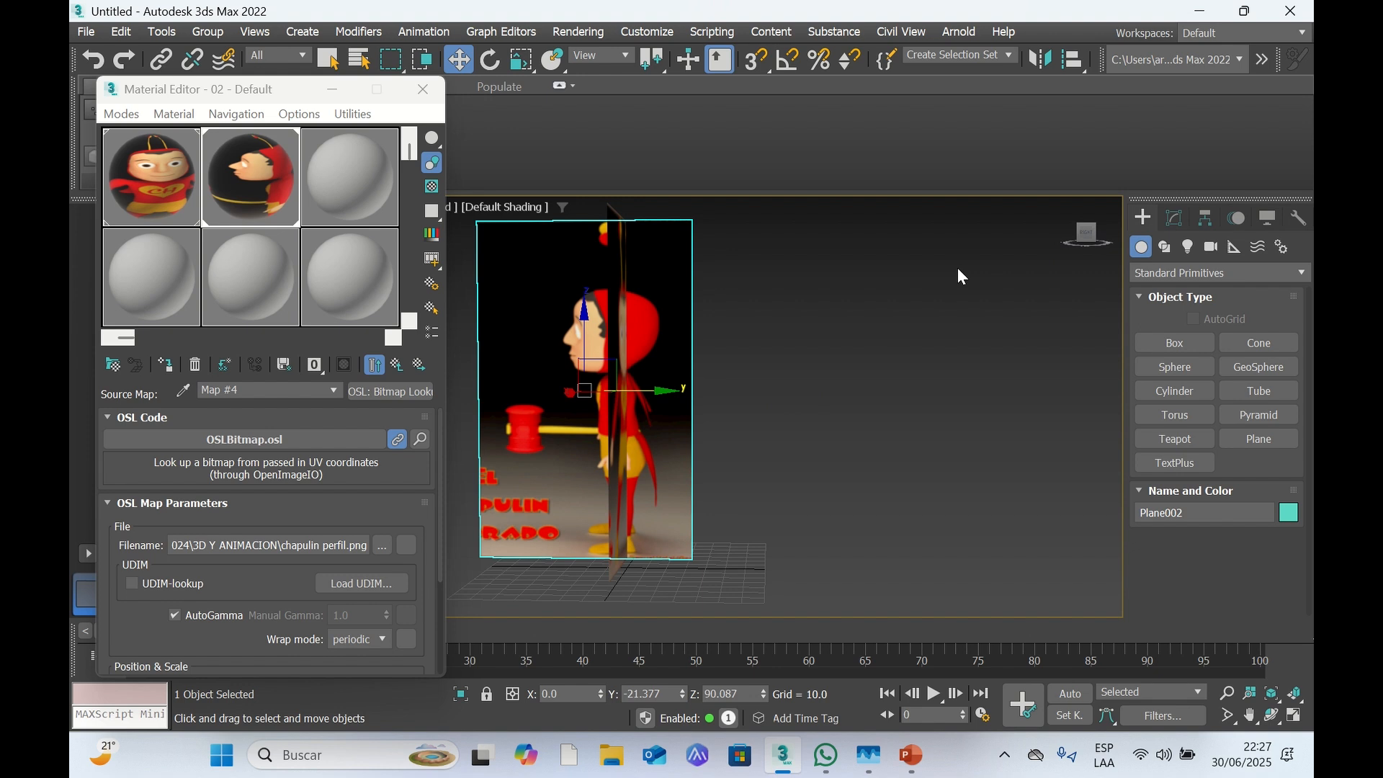
# Freeze the profile plane in its object properties, with Backface Cull enabled and Show Frozen in Gray disabled
pyautogui.moveTo(1089, 235)
pyautogui.mouseDown()
pyautogui.moveTo(1163, 245)
pyautogui.moveTo(1091, 239)
pyautogui.moveTo(1129, 232)
pyautogui.moveTo(1102, 247)
pyautogui.moveTo(1065, 227)
pyautogui.mouseUp()
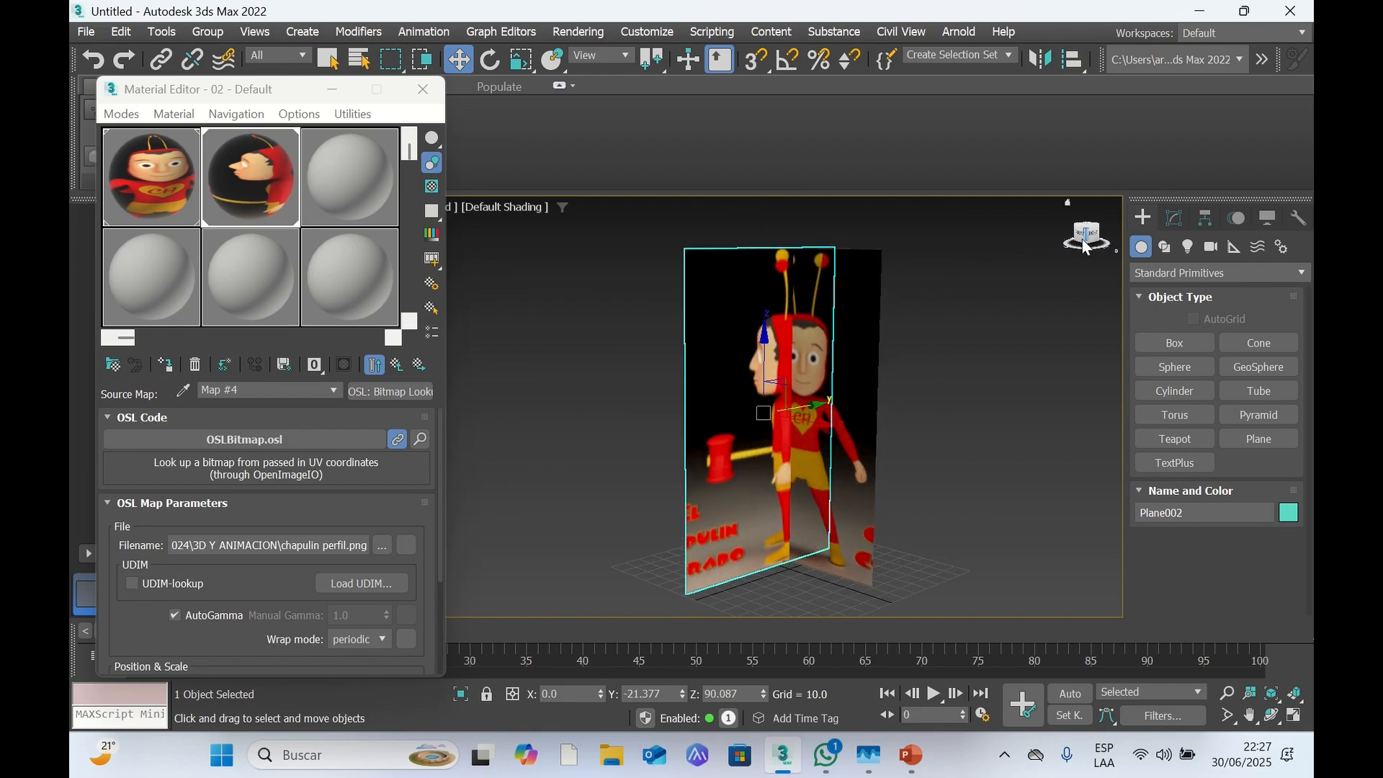
pyautogui.rightClick(711, 427)
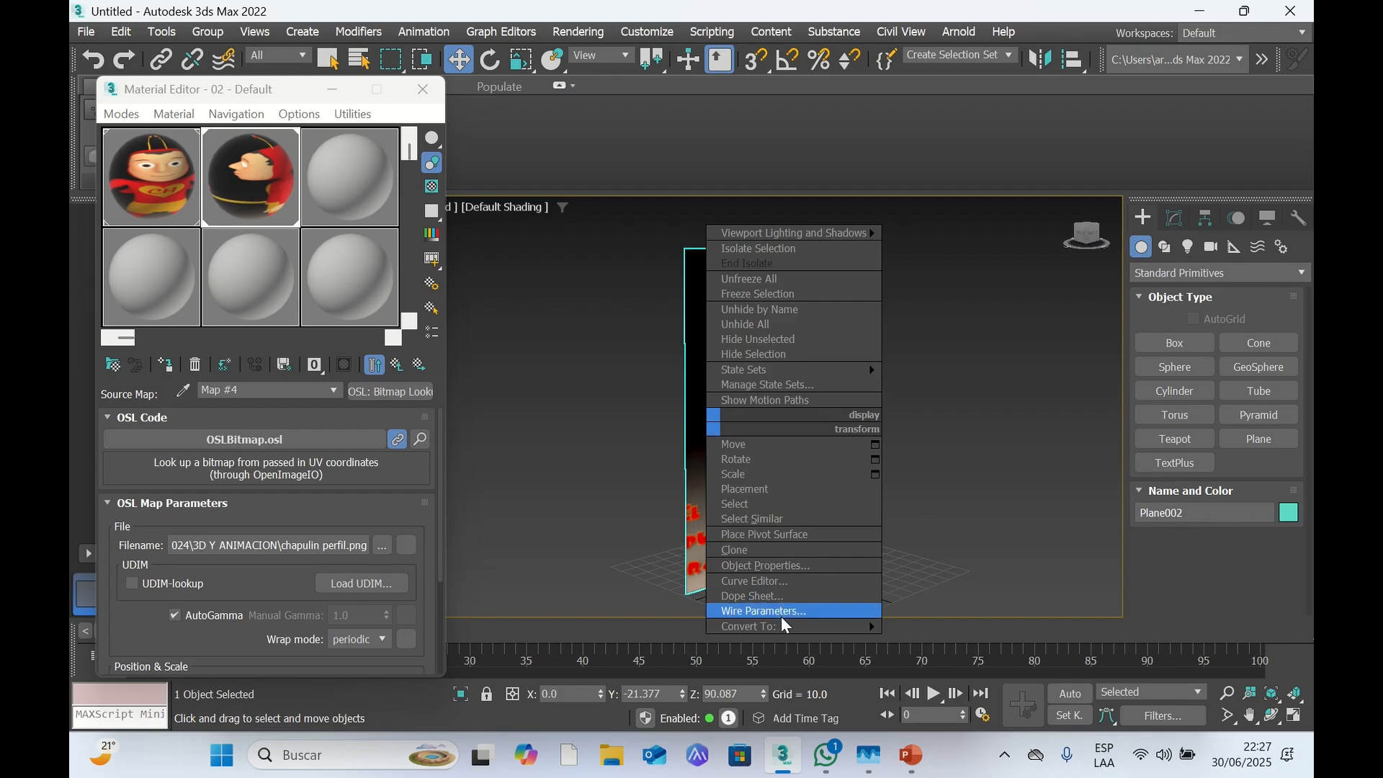
pyautogui.click(791, 567)
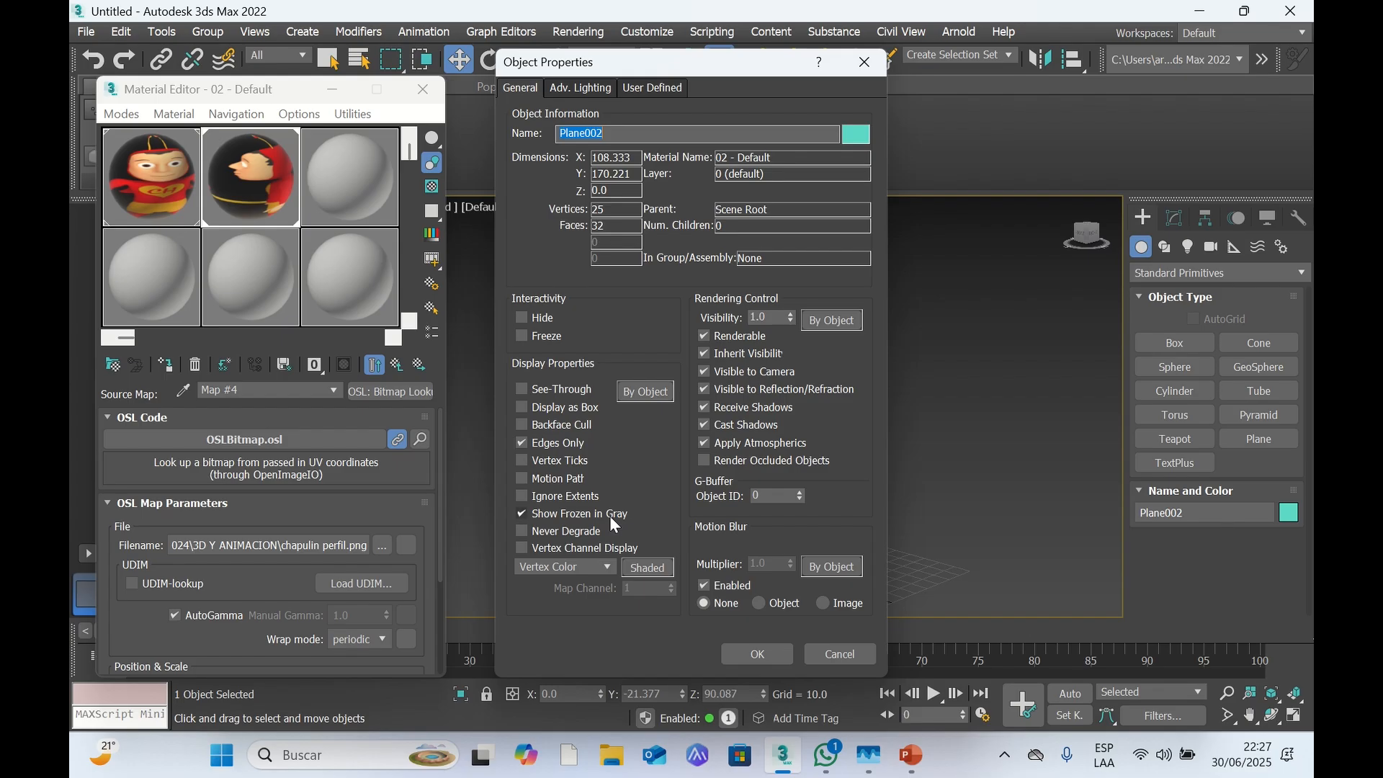
pyautogui.click(521, 512)
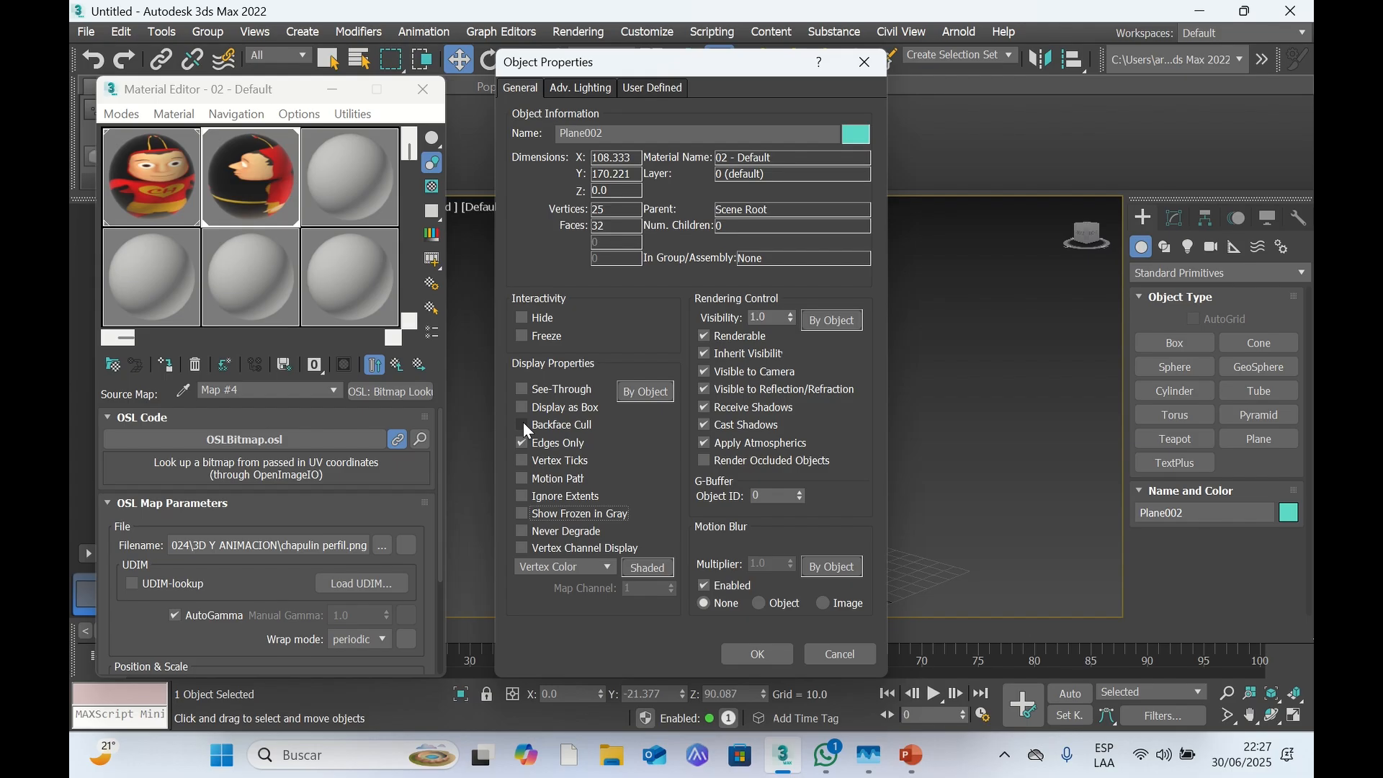
pyautogui.click(524, 423)
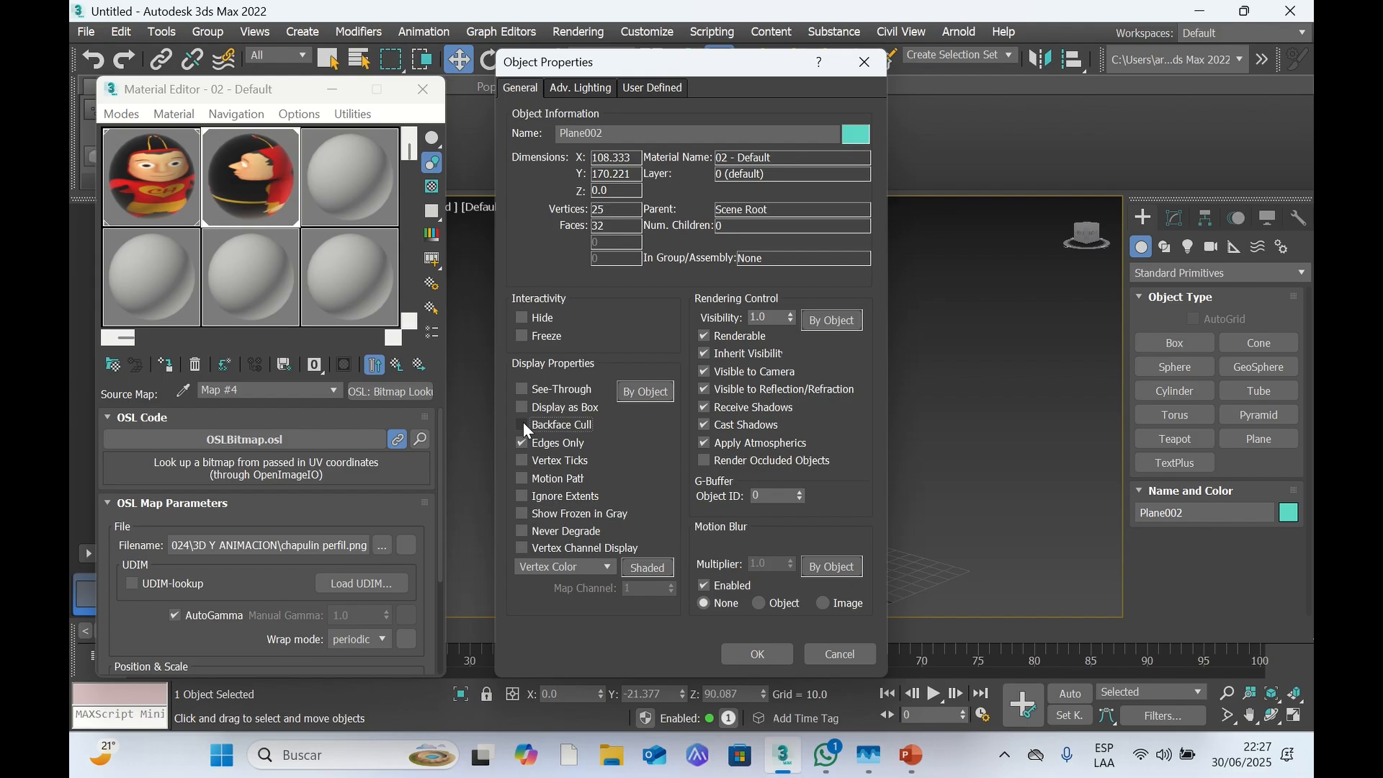
pyautogui.click(524, 335)
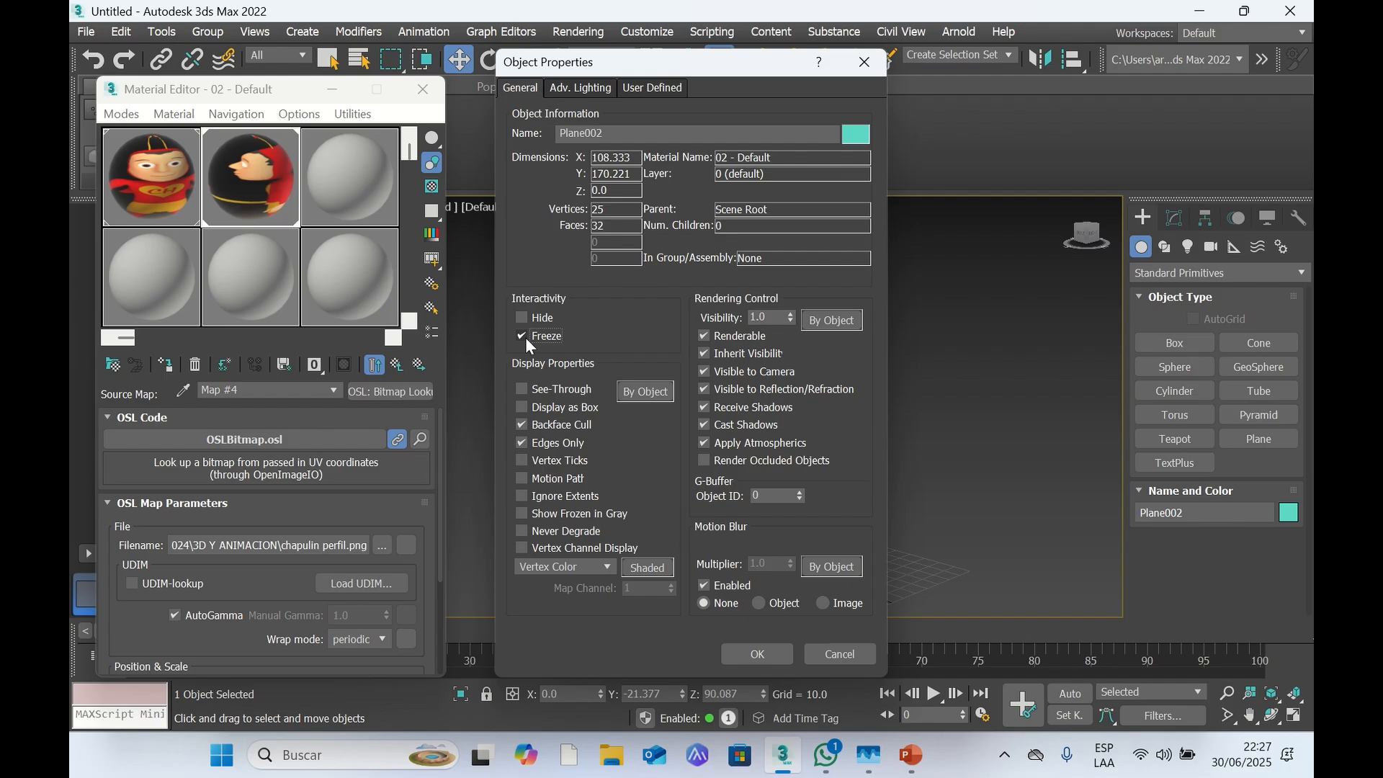
pyautogui.click(745, 655)
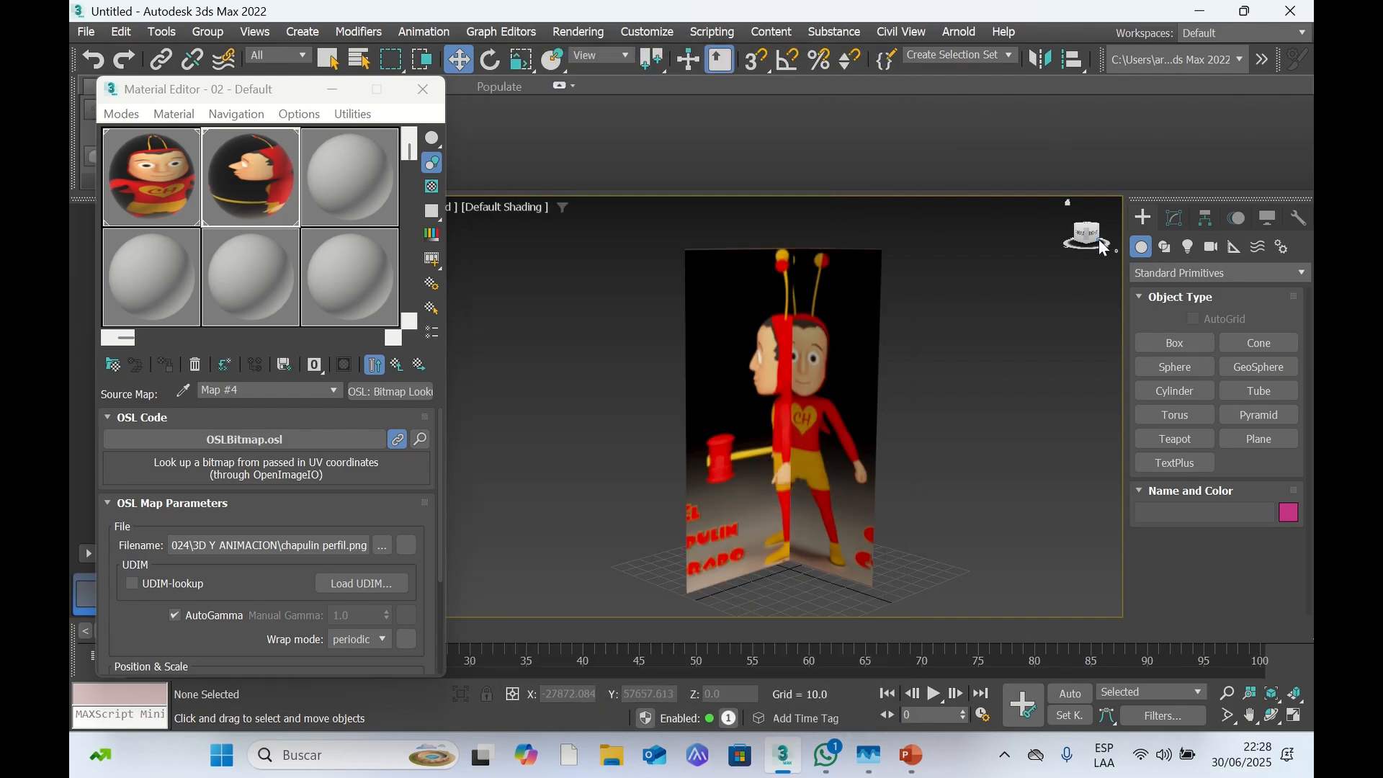
# Freeze the front-view plane in its object properties, with Backface Cull enabled and Show Frozen in Gray disabled
pyautogui.moveTo(1095, 239)
pyautogui.mouseDown()
pyautogui.moveTo(1142, 238)
pyautogui.moveTo(1071, 237)
pyautogui.moveTo(1117, 237)
pyautogui.moveTo(1071, 237)
pyautogui.moveTo(1094, 250)
pyautogui.mouseUp()
pyautogui.click(925, 398)
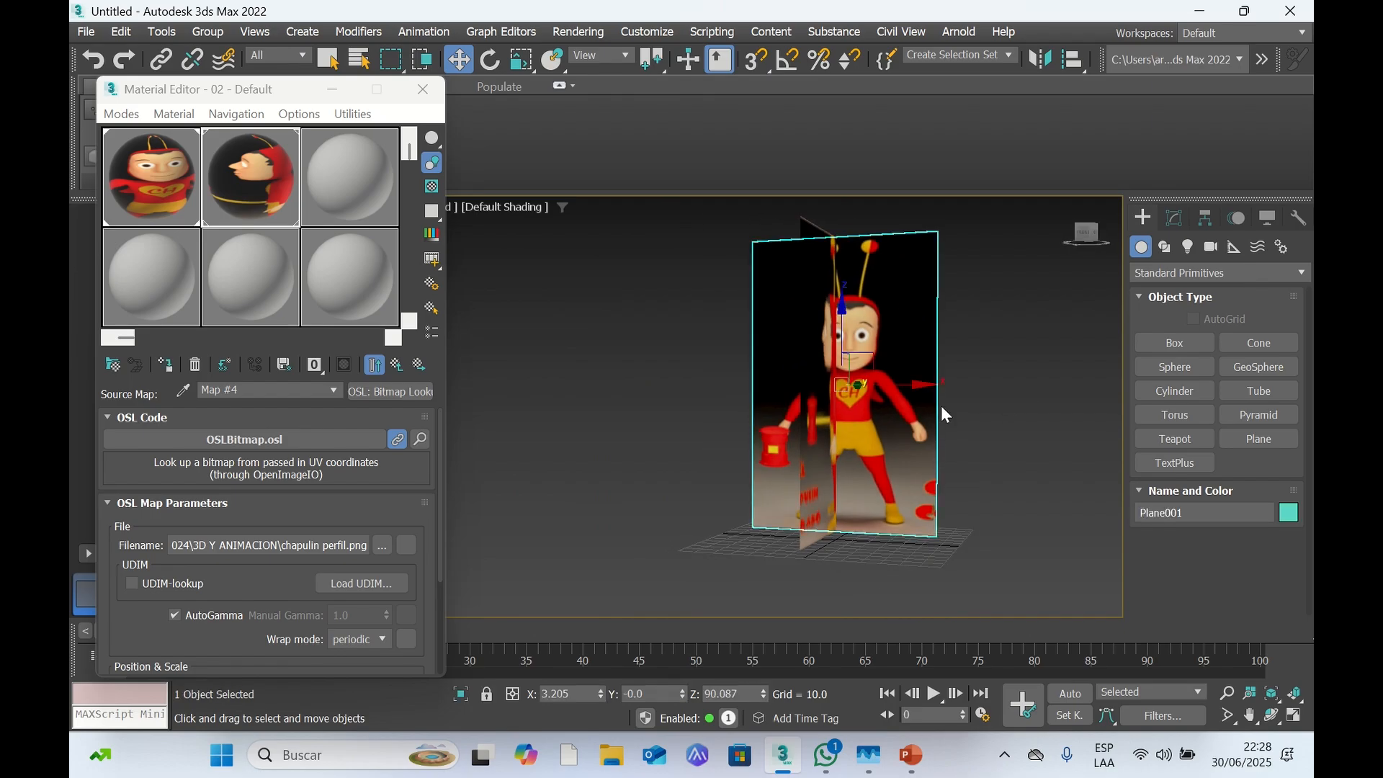
pyautogui.rightClick(867, 412)
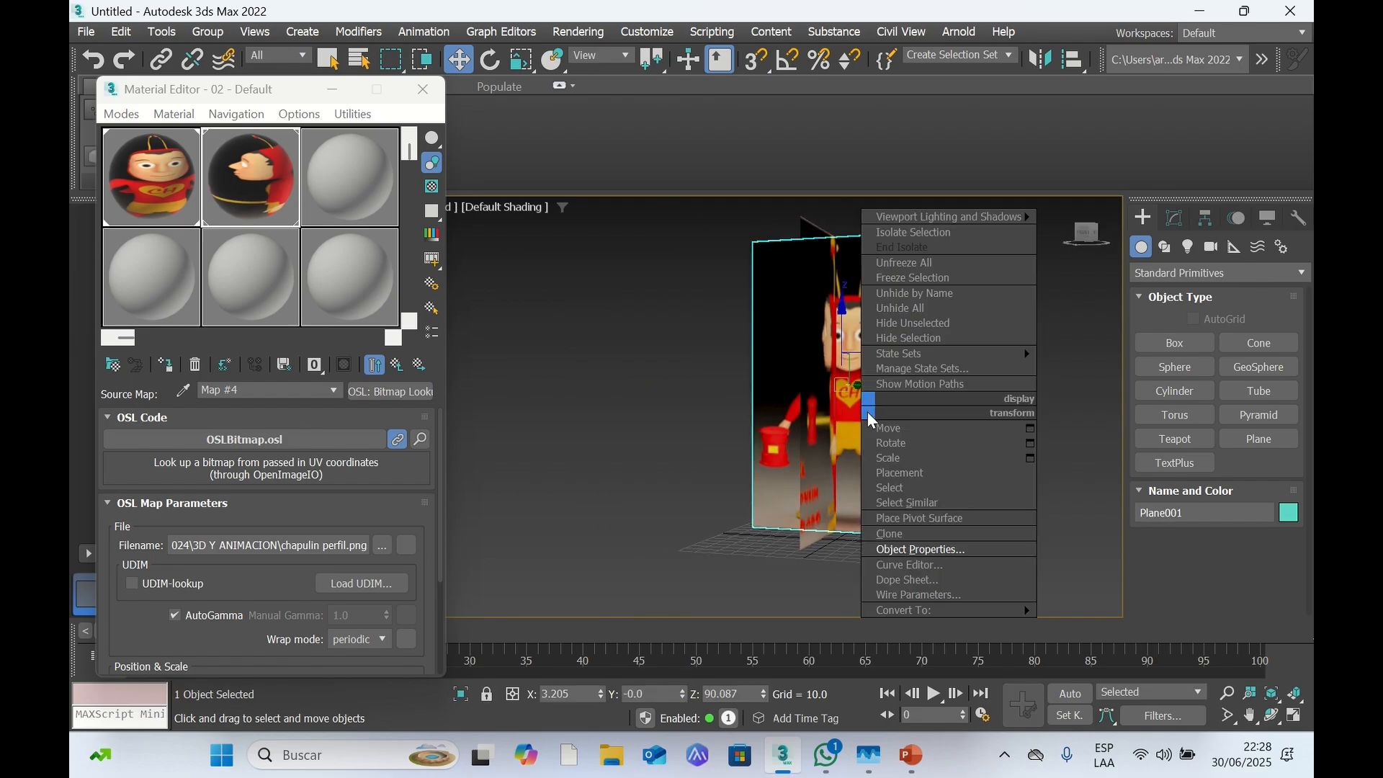
pyautogui.click(902, 541)
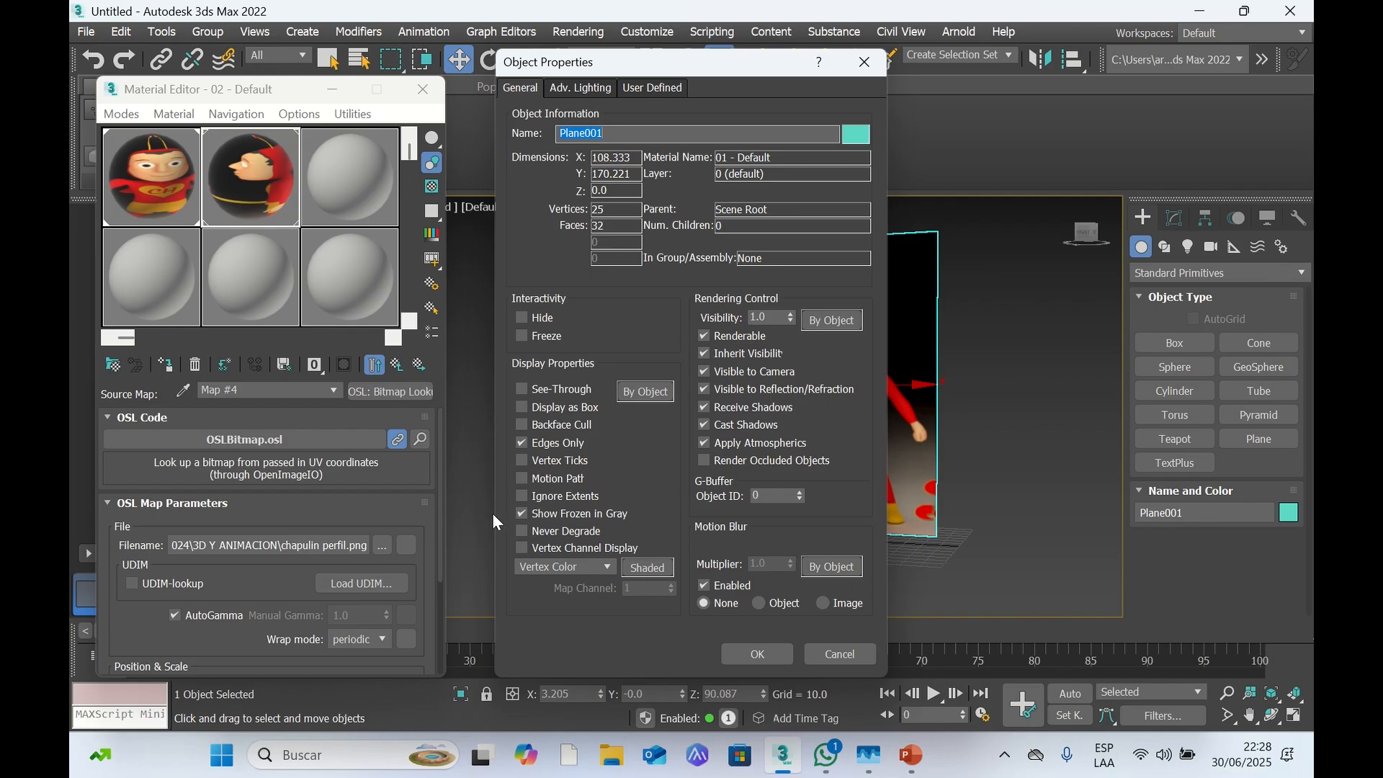
pyautogui.click(520, 513)
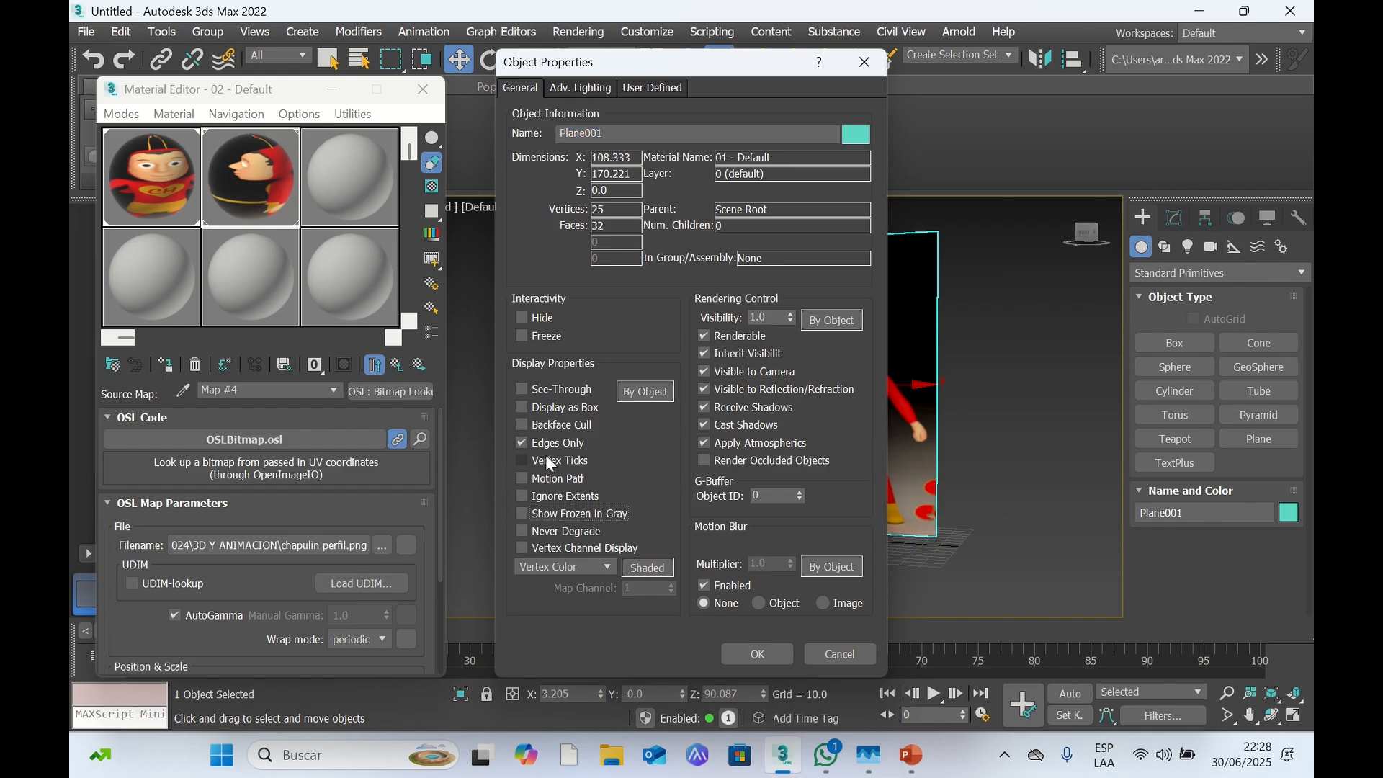
pyautogui.click(525, 425)
pyautogui.click(778, 654)
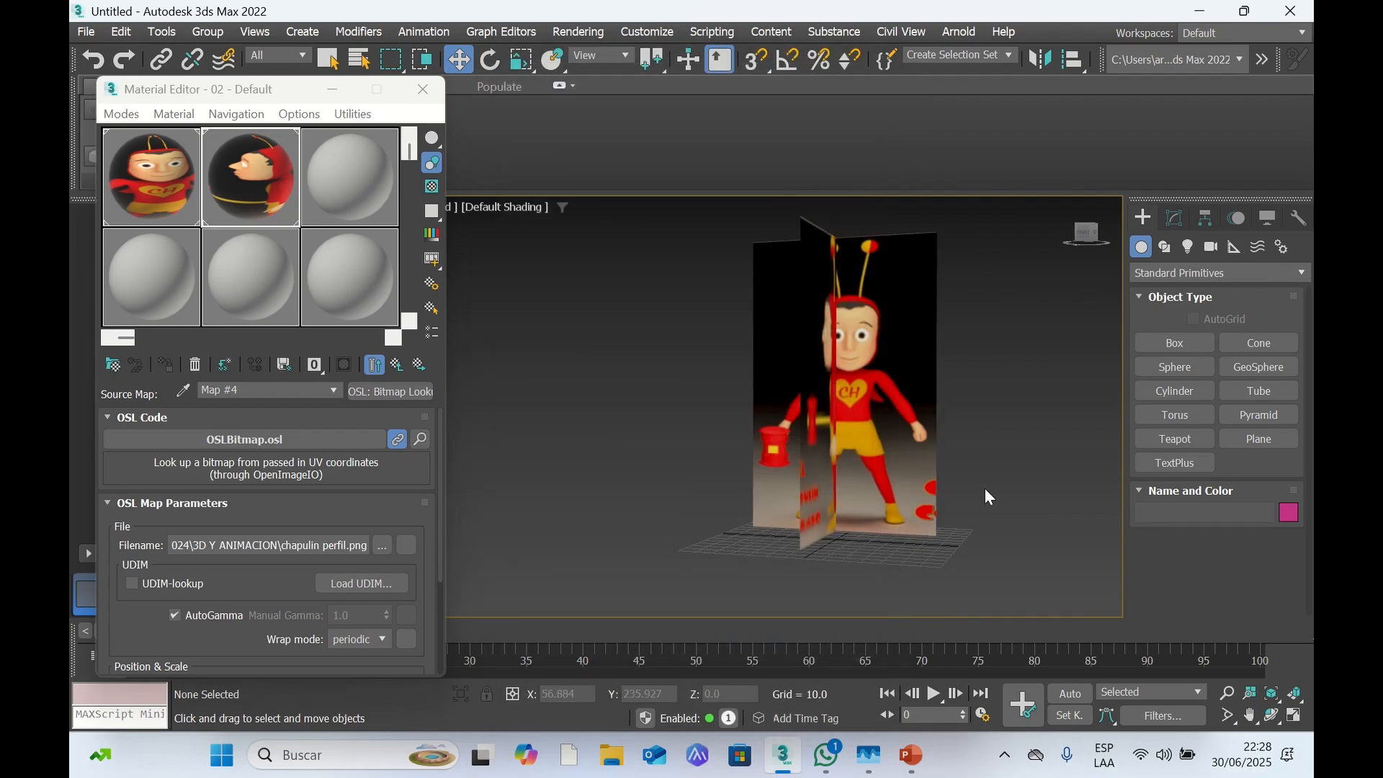
# Create a box about 38 long, 31 wide and 42 high on the grid in front of the character's feet
pyautogui.click(1089, 237)
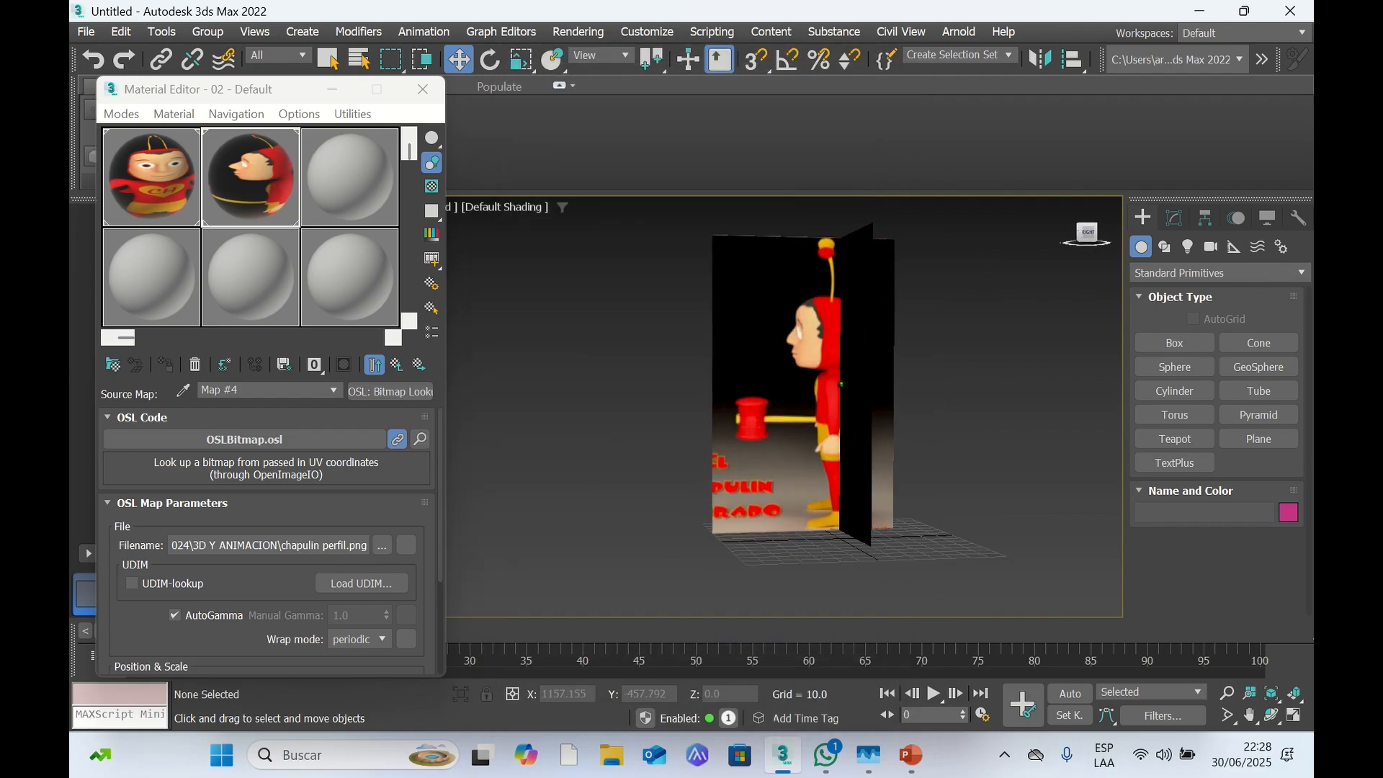
pyautogui.moveTo(1037, 236); pyautogui.dragTo(1077, 232)
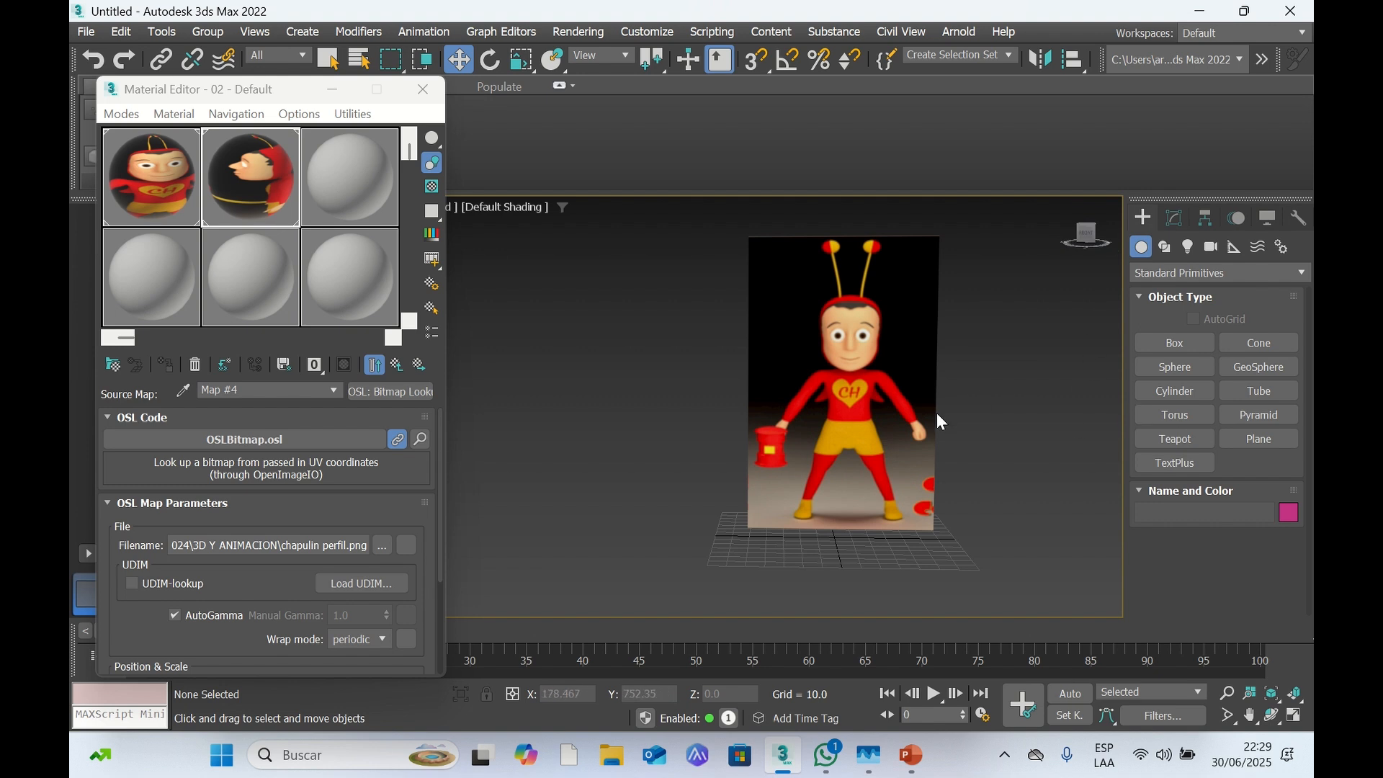
pyautogui.click(1180, 347)
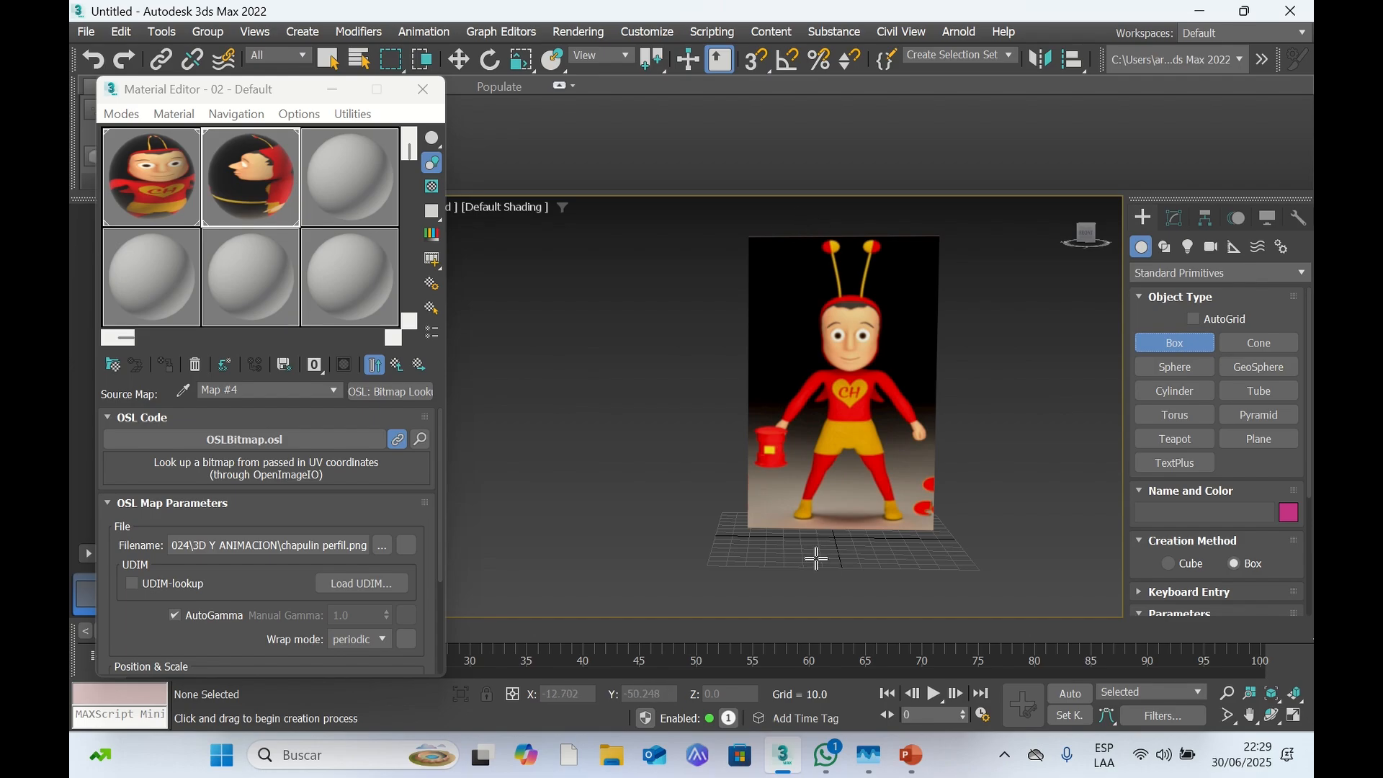
pyautogui.moveTo(817, 555); pyautogui.dragTo(869, 541)
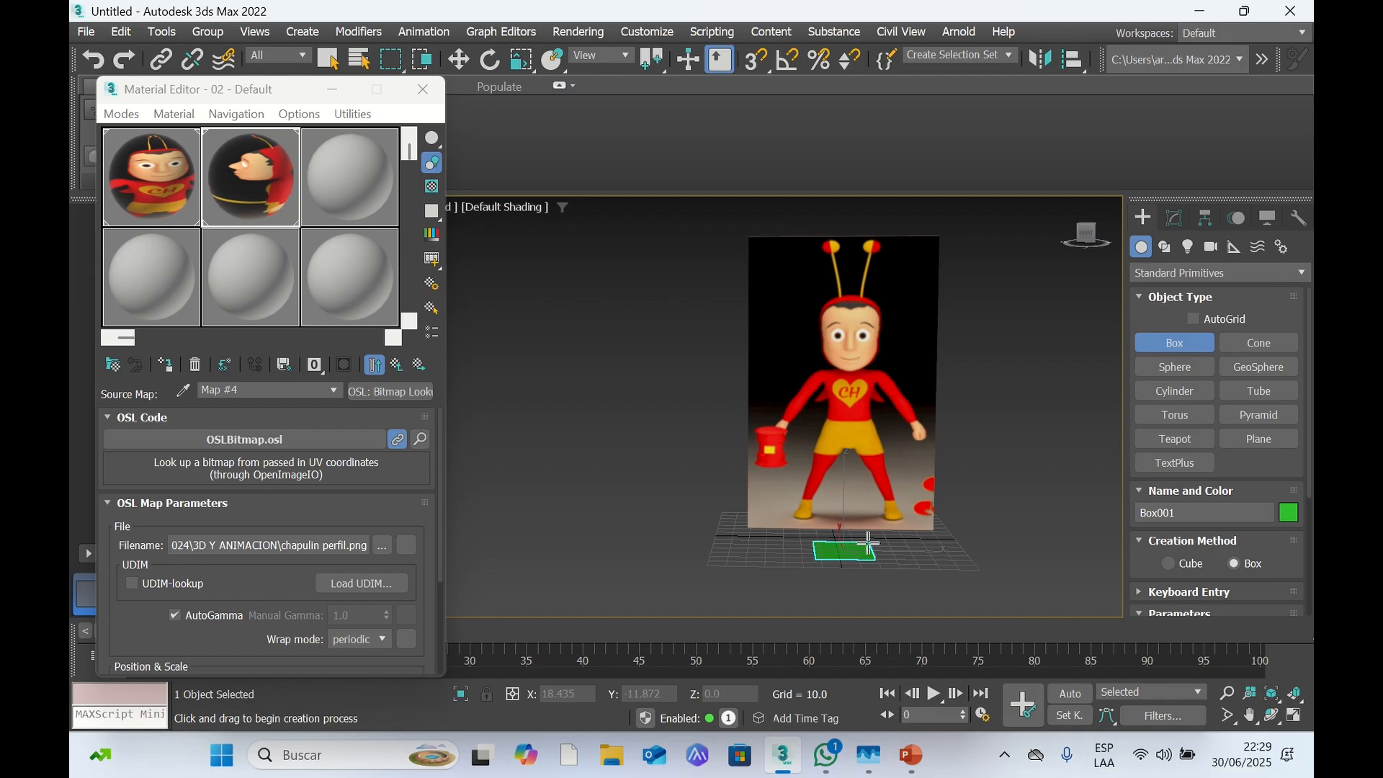
pyautogui.click(875, 463)
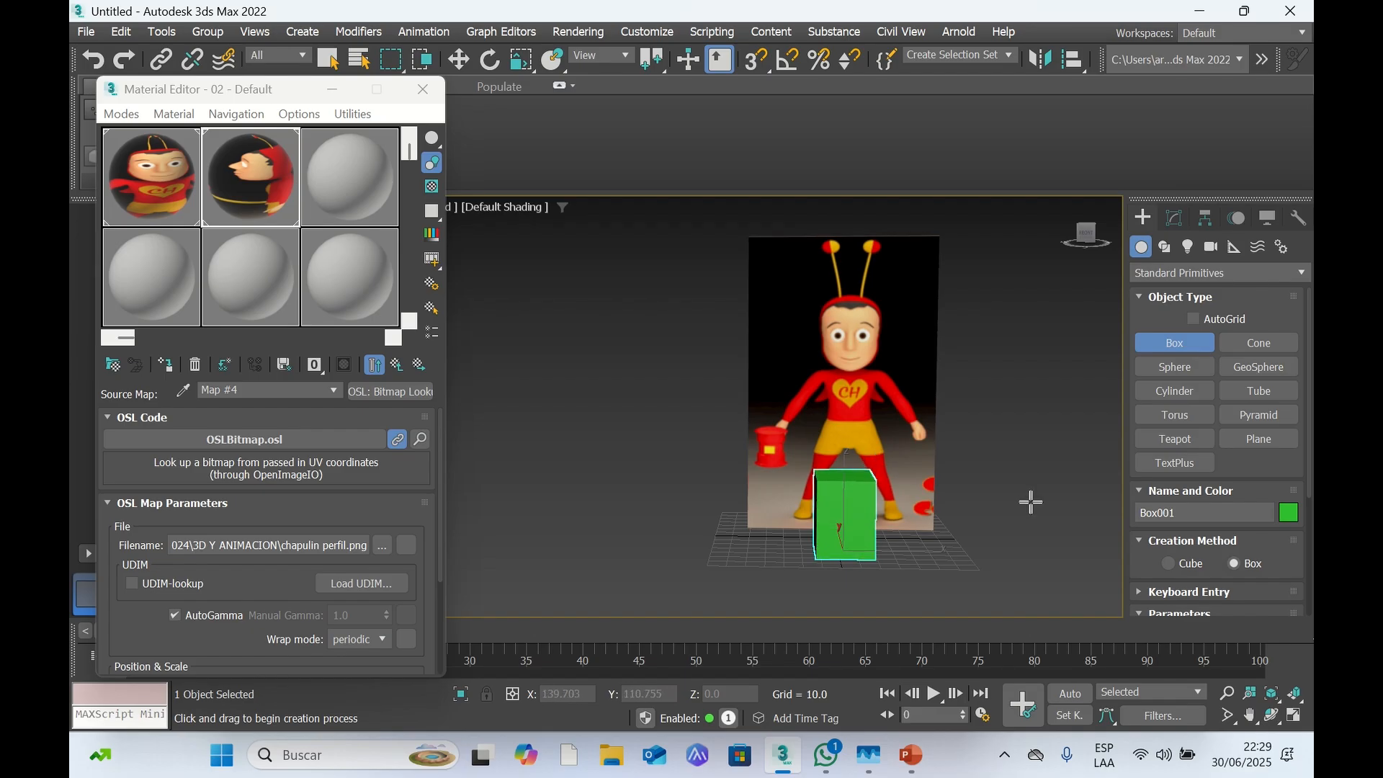
# Raise the box along the Z axis to about 58.7 so it covers the character's torso
pyautogui.click(466, 60)
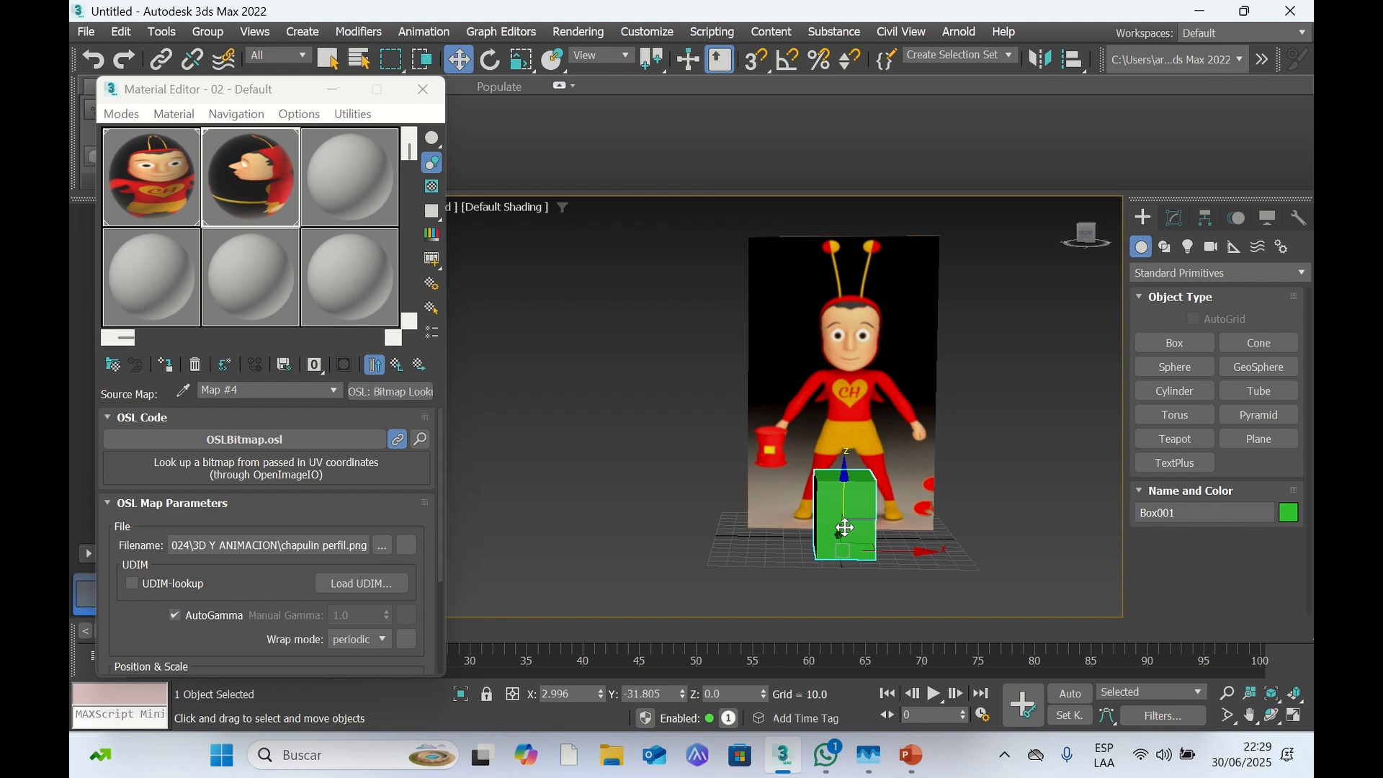
pyautogui.moveTo(845, 528); pyautogui.dragTo(888, 448)
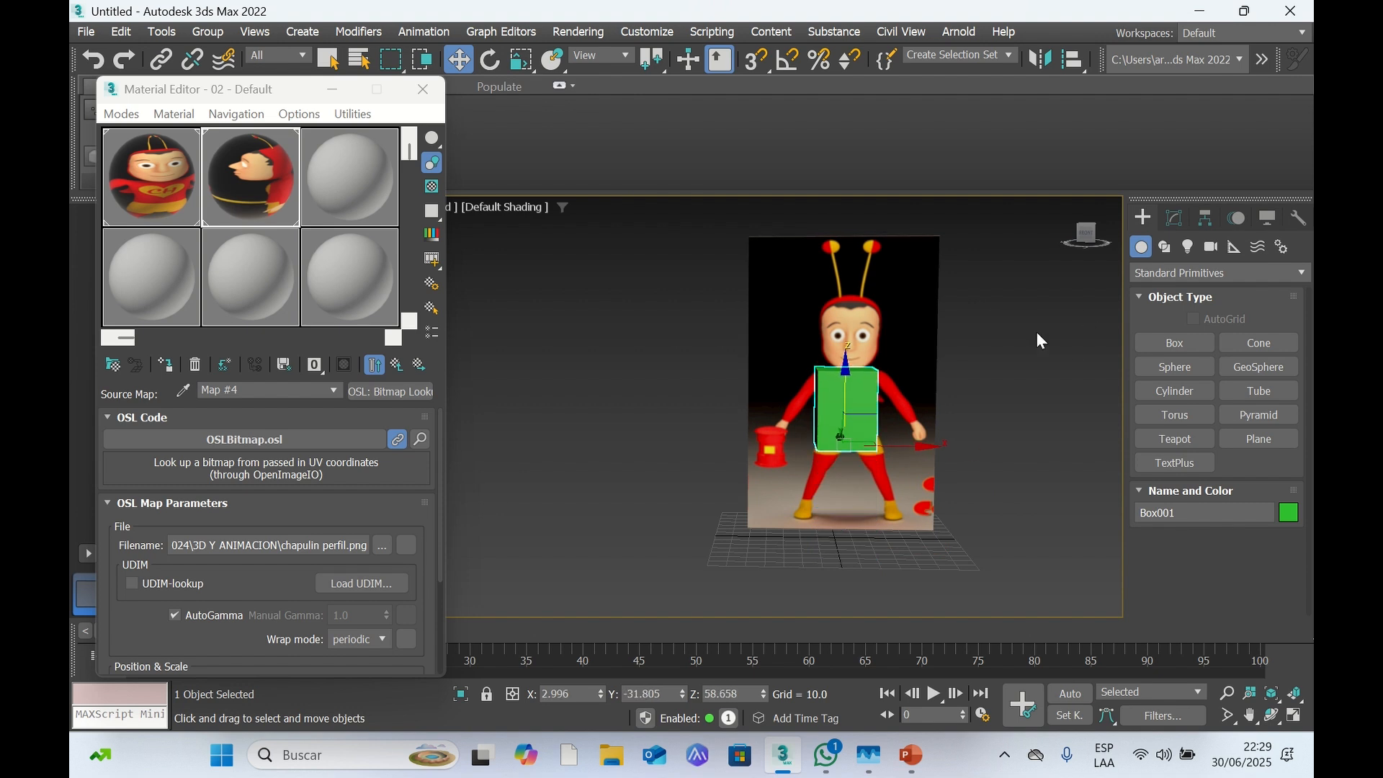
pyautogui.moveTo(1092, 243); pyautogui.dragTo(1052, 245)
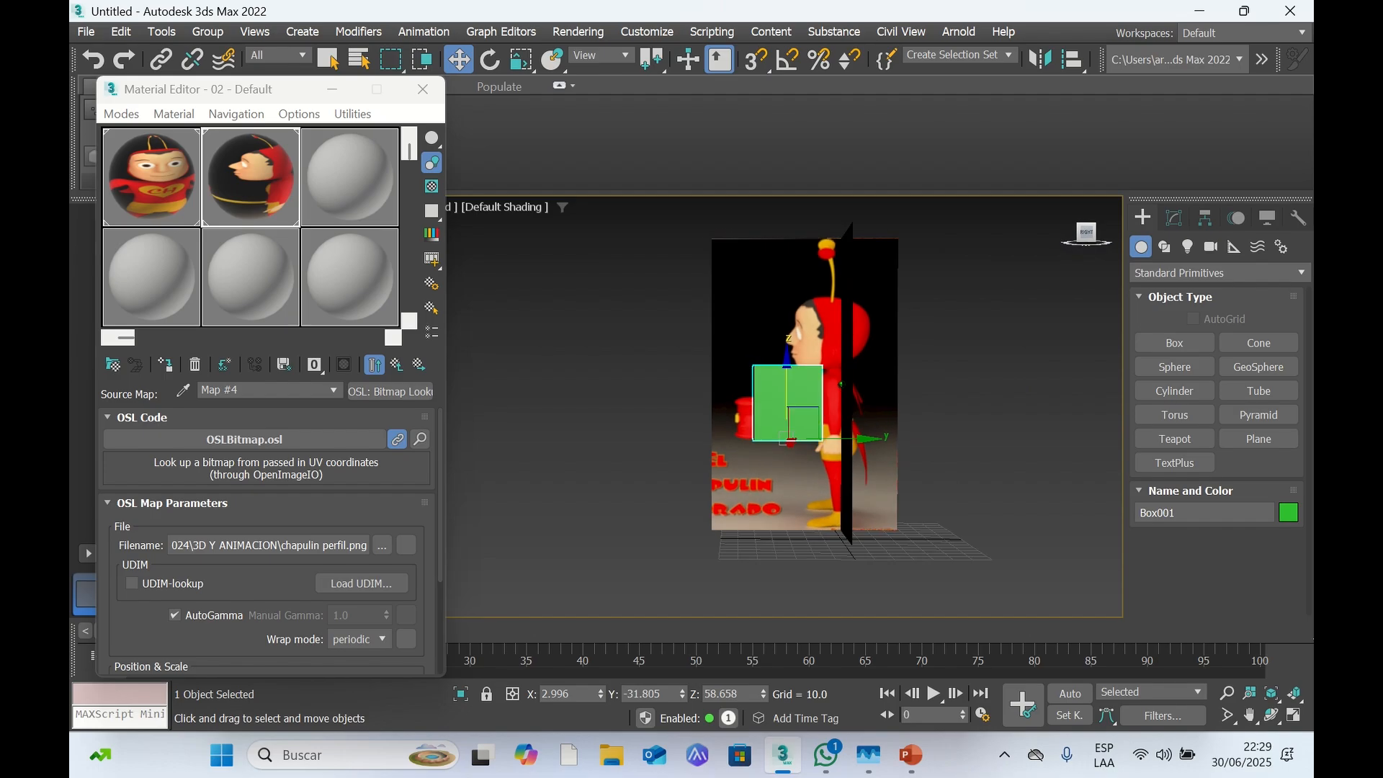
pyautogui.moveTo(1086, 232); pyautogui.dragTo(1117, 232)
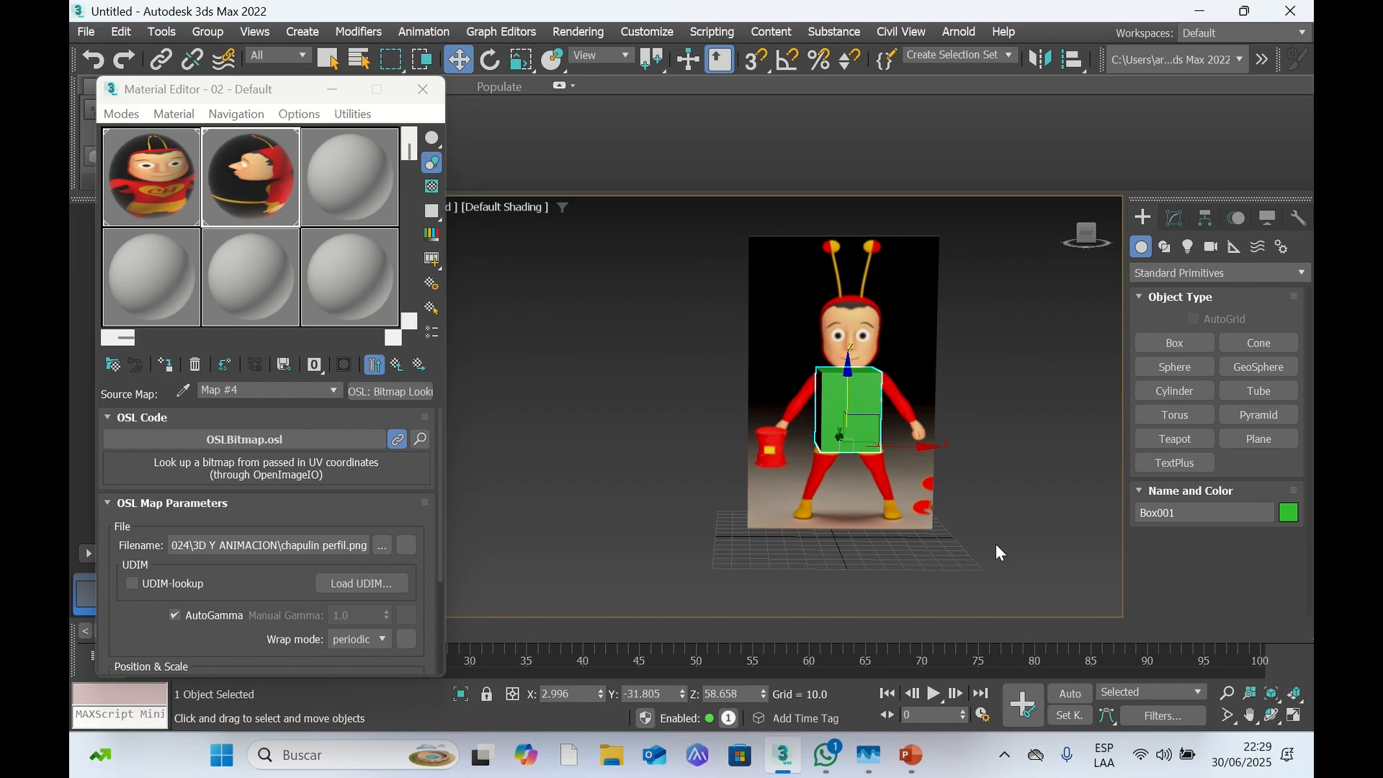
# Set the box's length, width and height segments to 4 each
pyautogui.click(1176, 218)
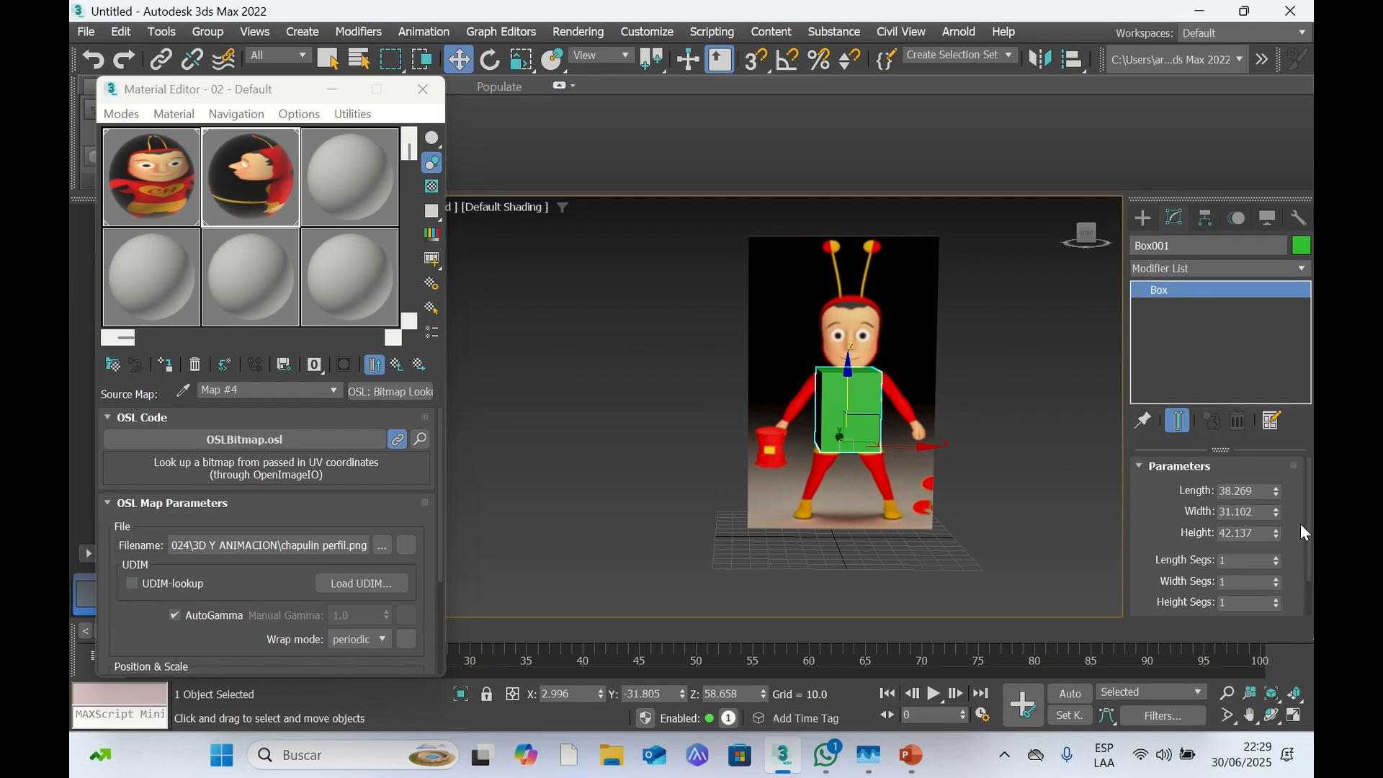
pyautogui.click(1279, 557)
pyautogui.click(1279, 558)
pyautogui.click(1280, 578)
pyautogui.click(1279, 578)
pyautogui.click(1279, 578)
pyautogui.click(1278, 600)
pyautogui.click(1279, 600)
pyautogui.click(1279, 599)
# Minimize the Material Editor and display edged faces in the perspective viewport
pyautogui.click(336, 96)
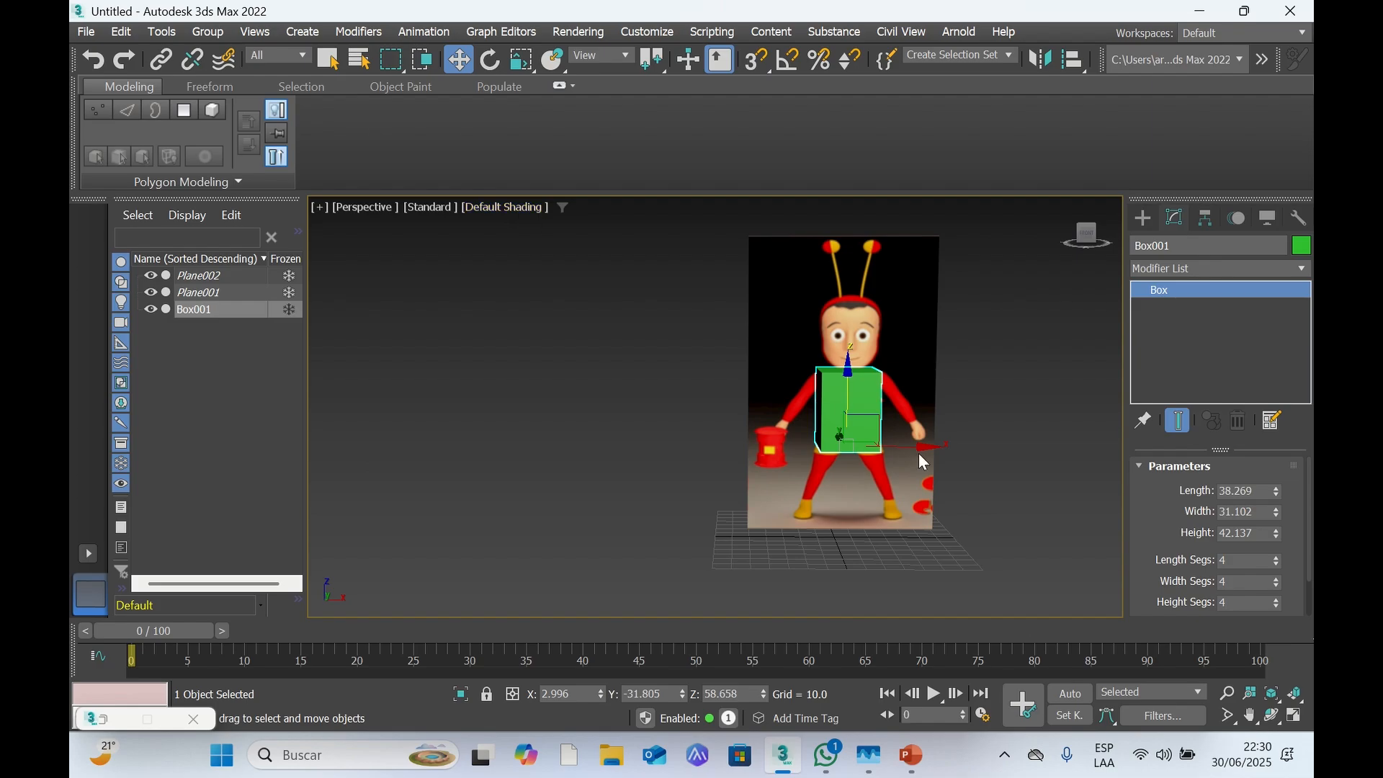
pyautogui.click(512, 209)
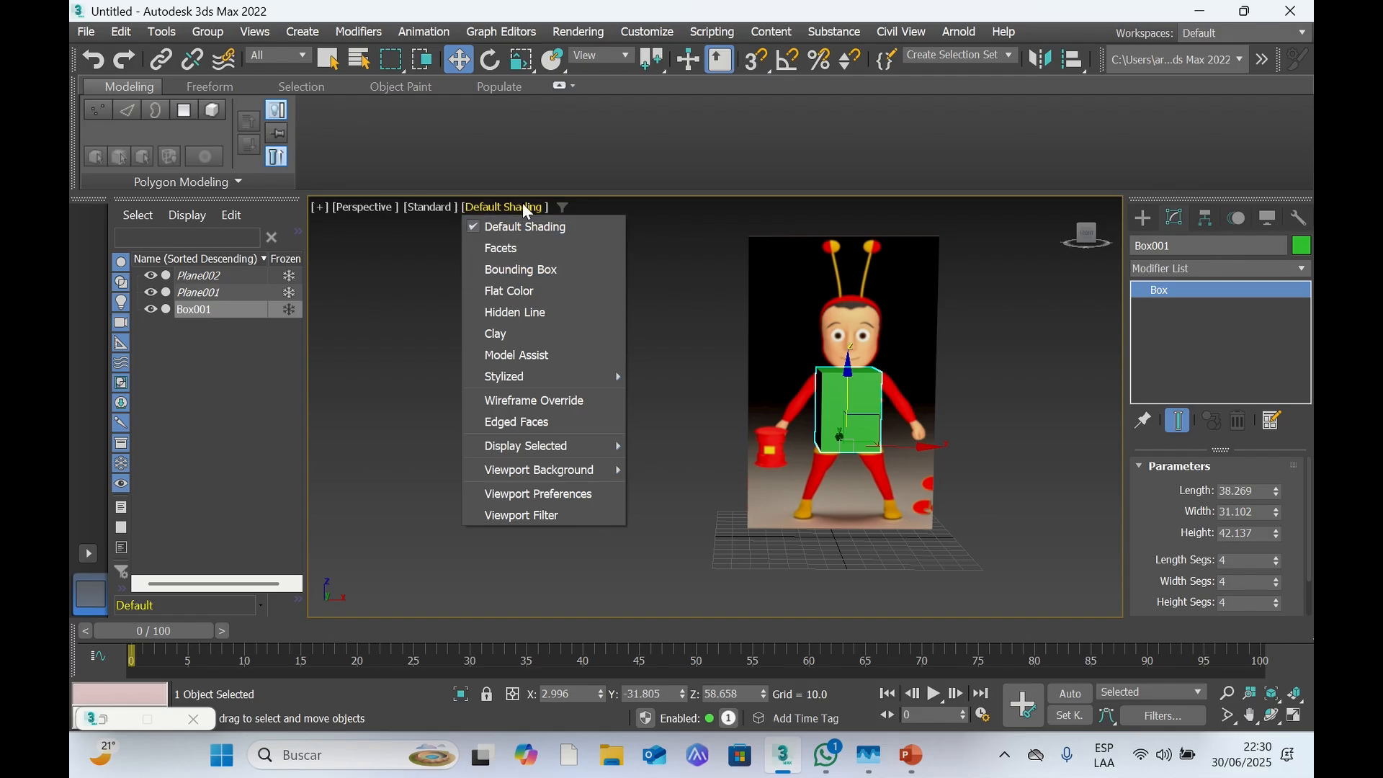
pyautogui.click(540, 431)
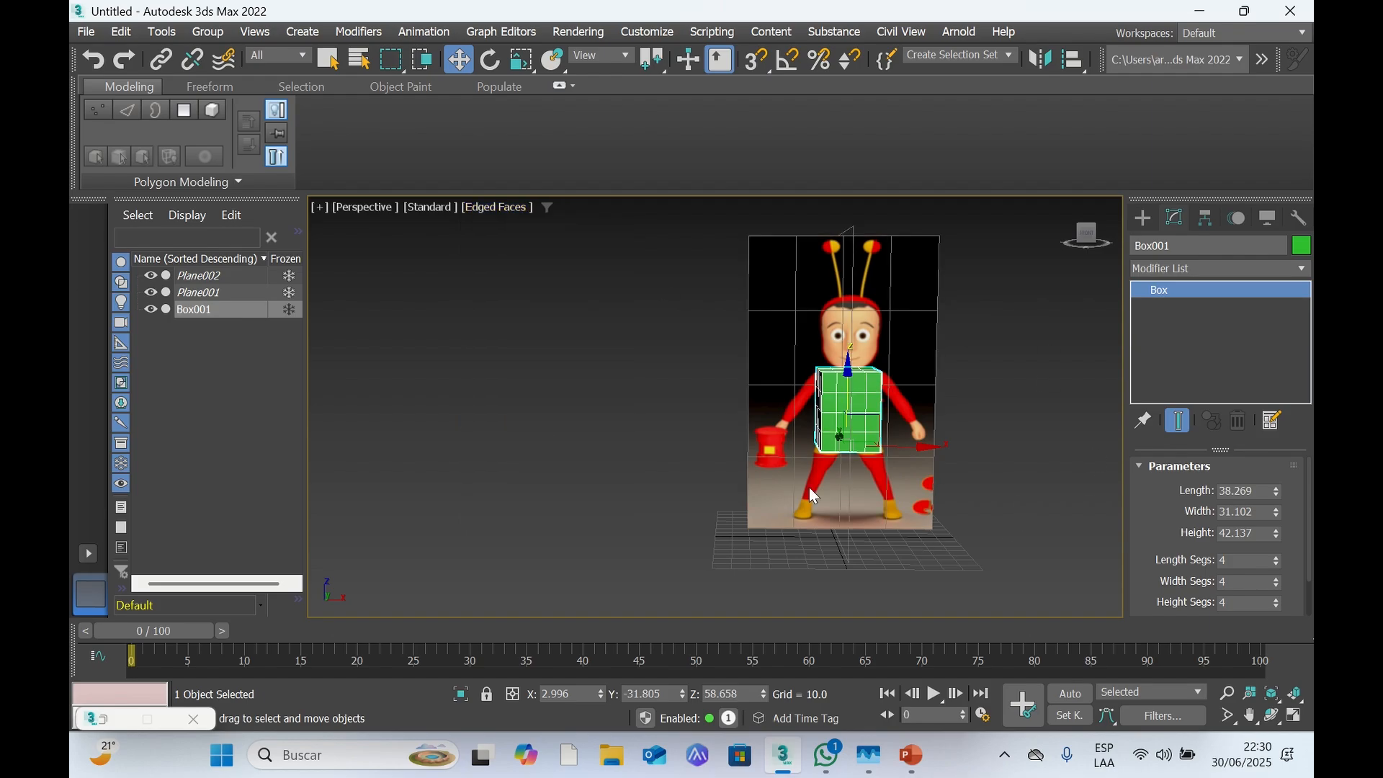
# Reduce the box's length to about 34.3 and width to about 21.9, and shift it along X to about 8.6
pyautogui.click(1088, 240)
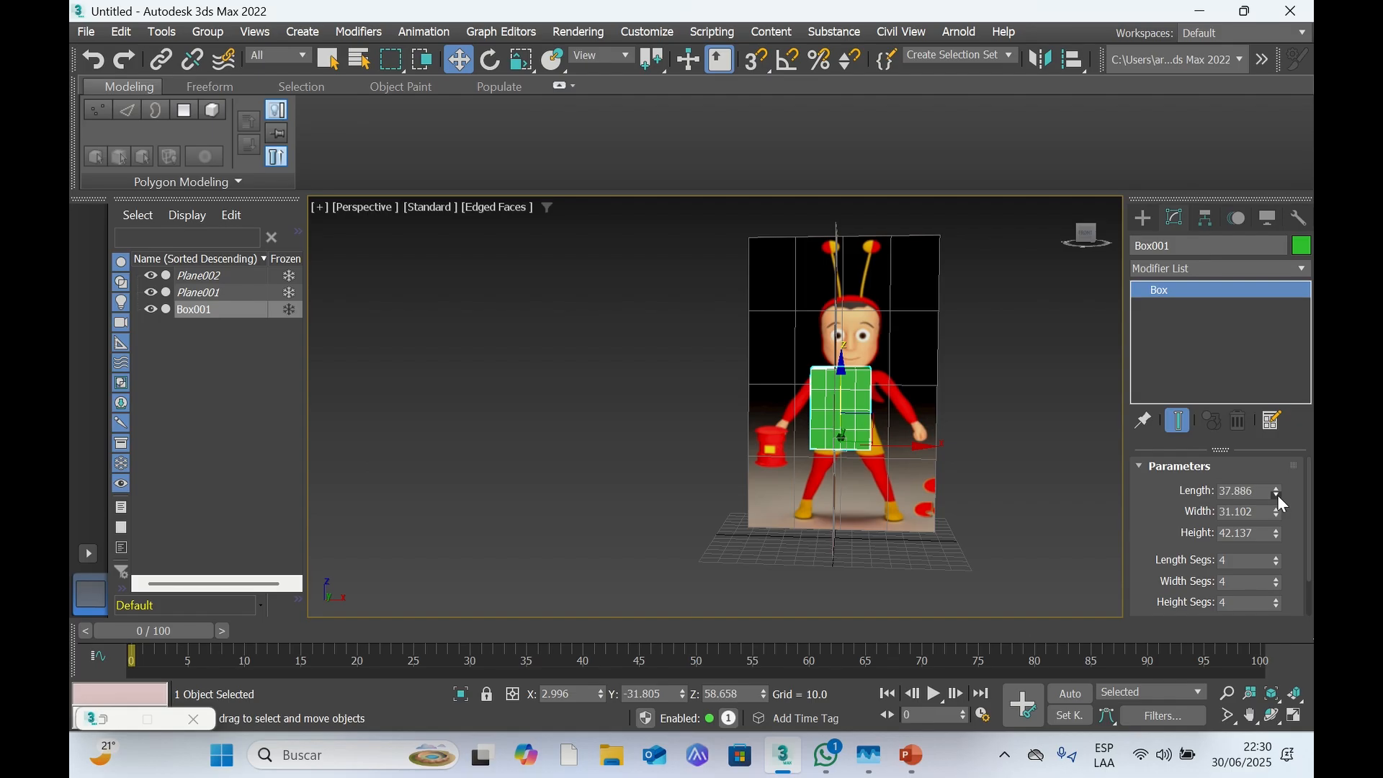
pyautogui.moveTo(1278, 496); pyautogui.dragTo(1277, 516)
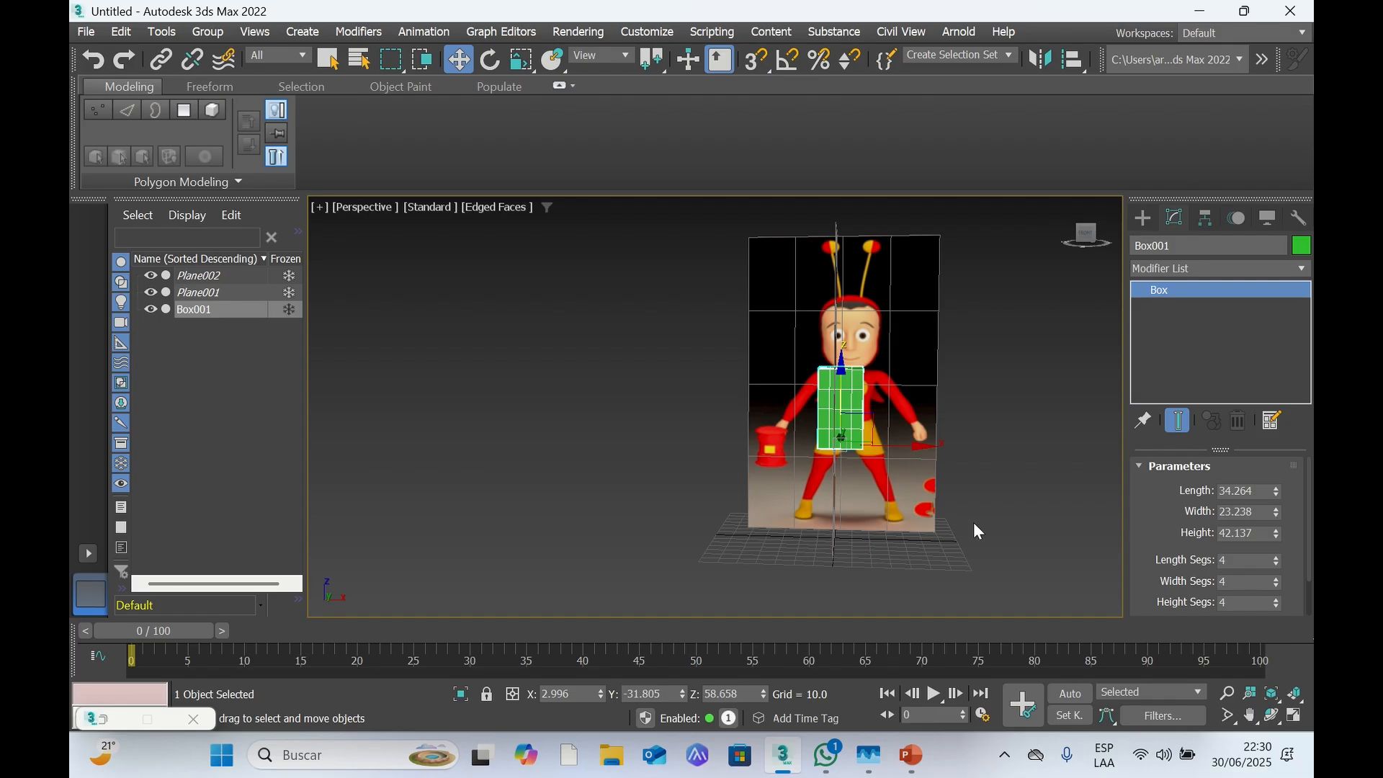
pyautogui.moveTo(910, 446); pyautogui.dragTo(920, 448)
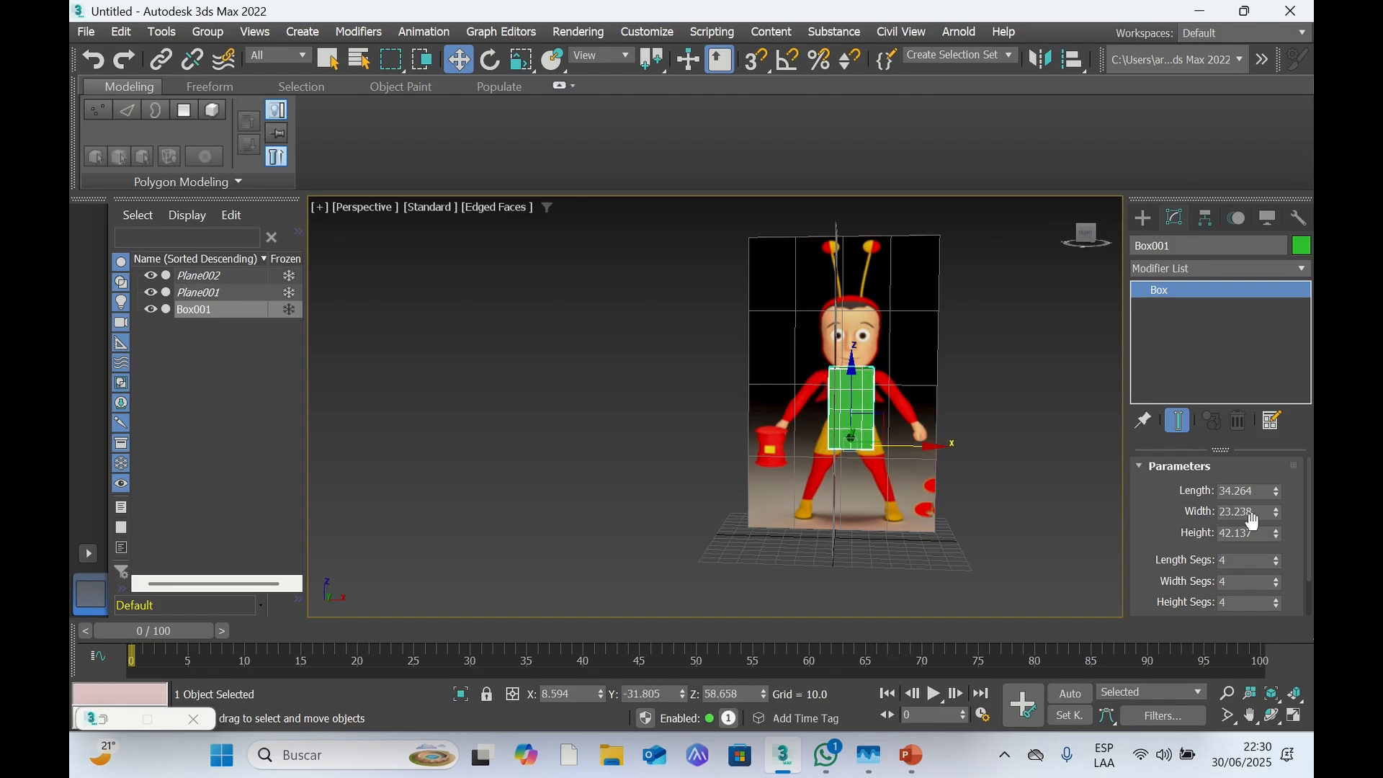
pyautogui.moveTo(1275, 516); pyautogui.dragTo(1274, 516)
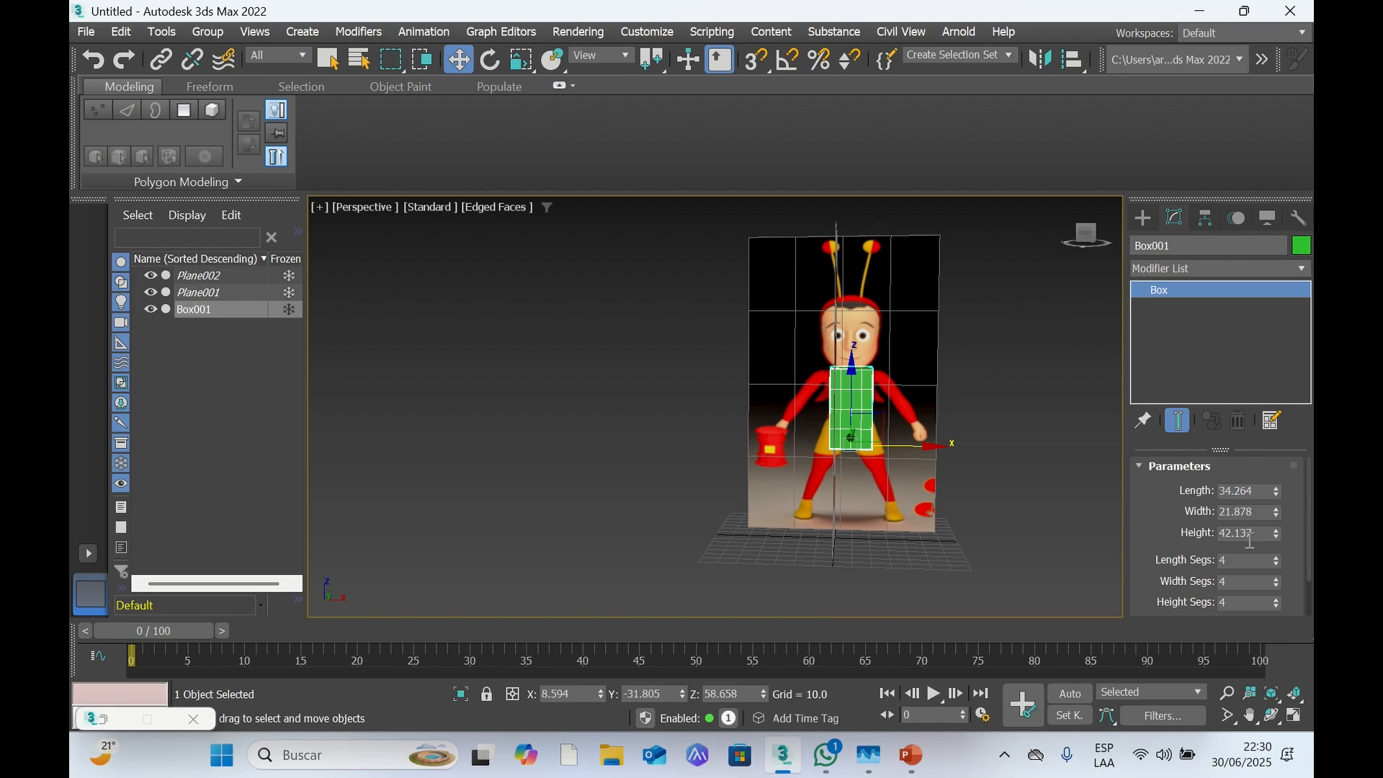
# Adjust the box's height to about 39.7 to match the torso in the front view
pyautogui.click(1276, 538)
pyautogui.click(1275, 538)
pyautogui.click(1275, 538)
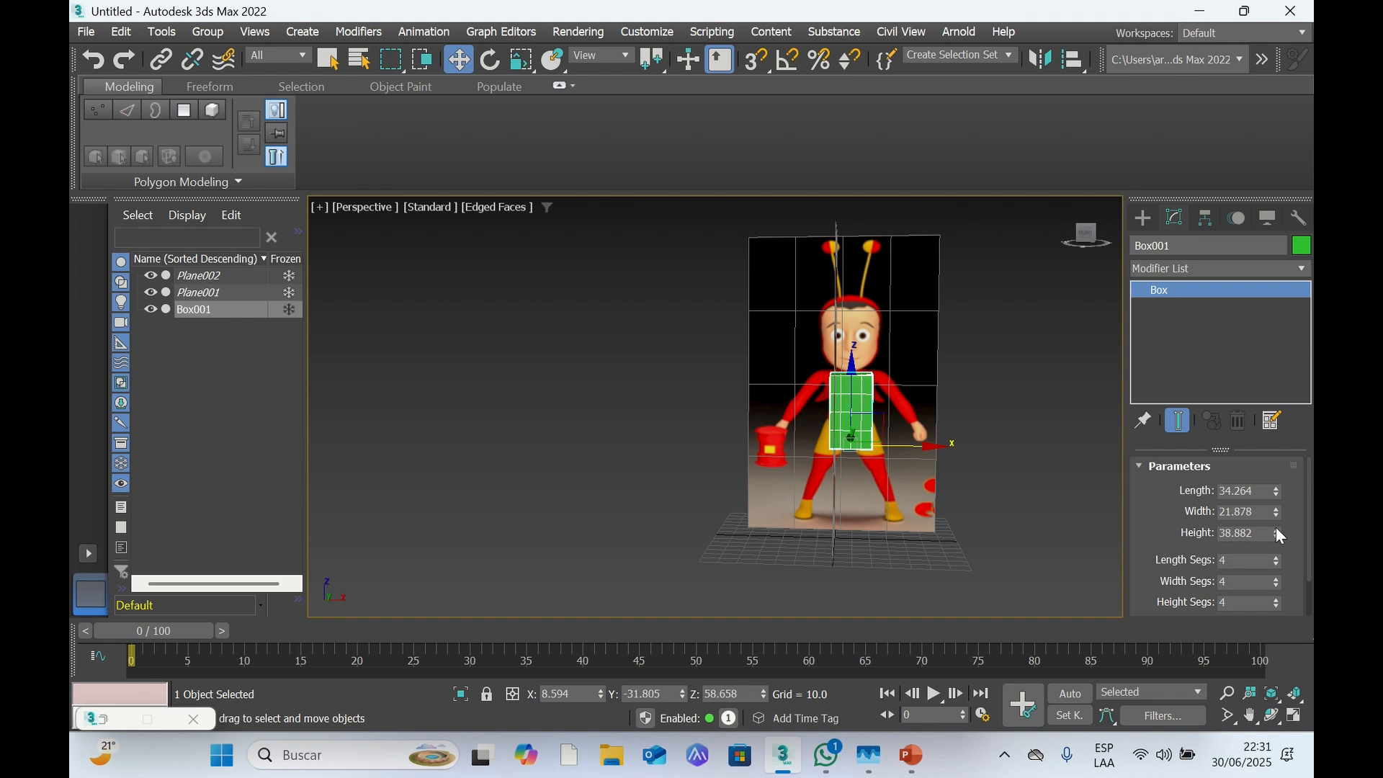
pyautogui.click(1276, 530)
pyautogui.click(1276, 531)
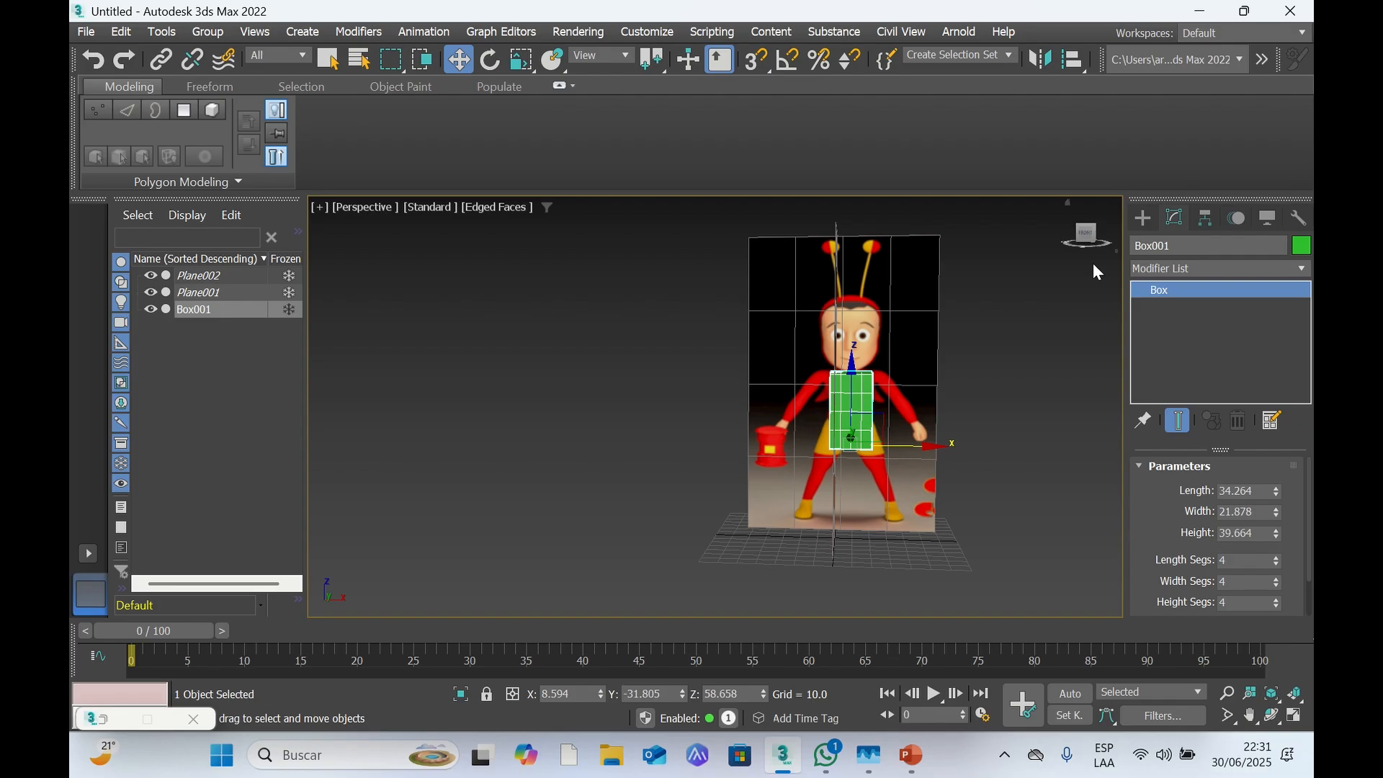
# Move the box along Y to about -5.3 over the profile figure's torso and reduce its length to 17.65
pyautogui.moveTo(1094, 236); pyautogui.dragTo(1026, 236)
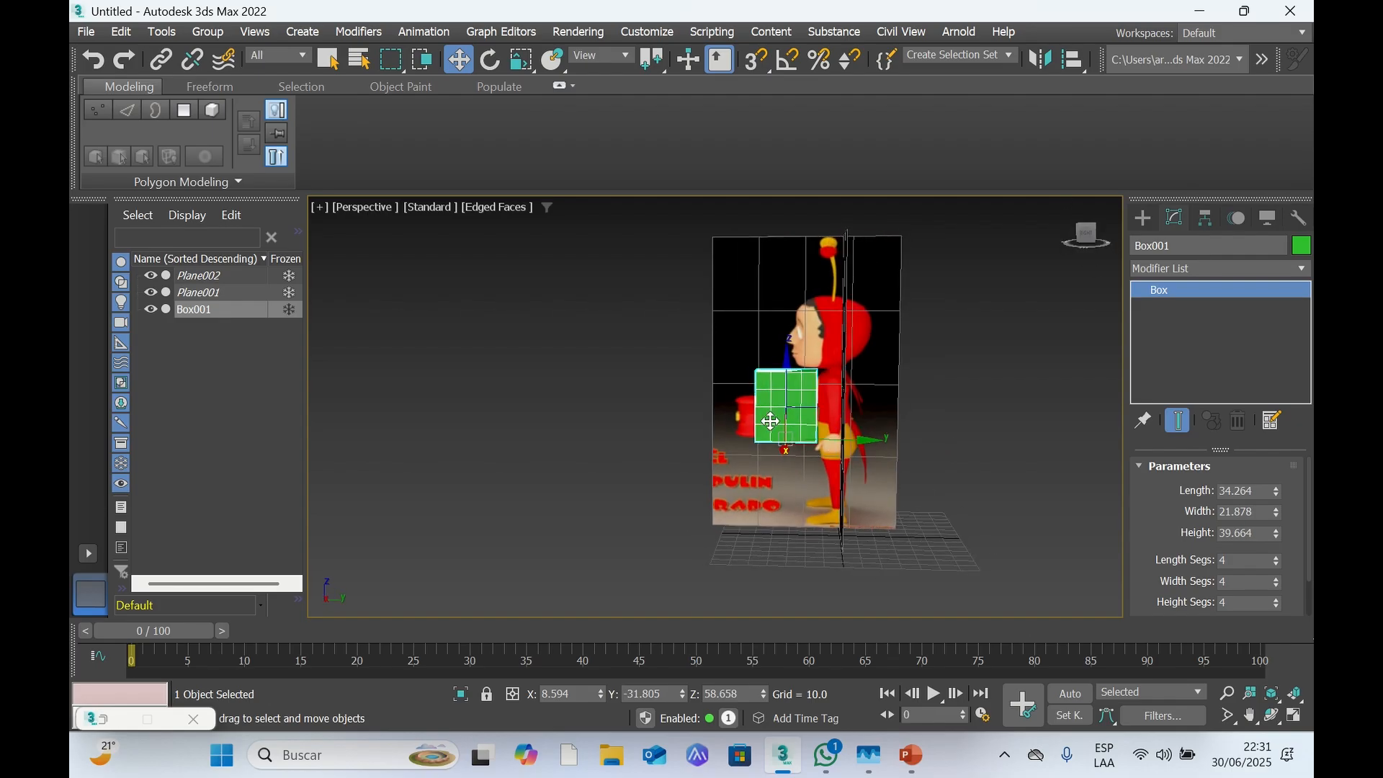
pyautogui.moveTo(849, 437); pyautogui.dragTo(885, 439)
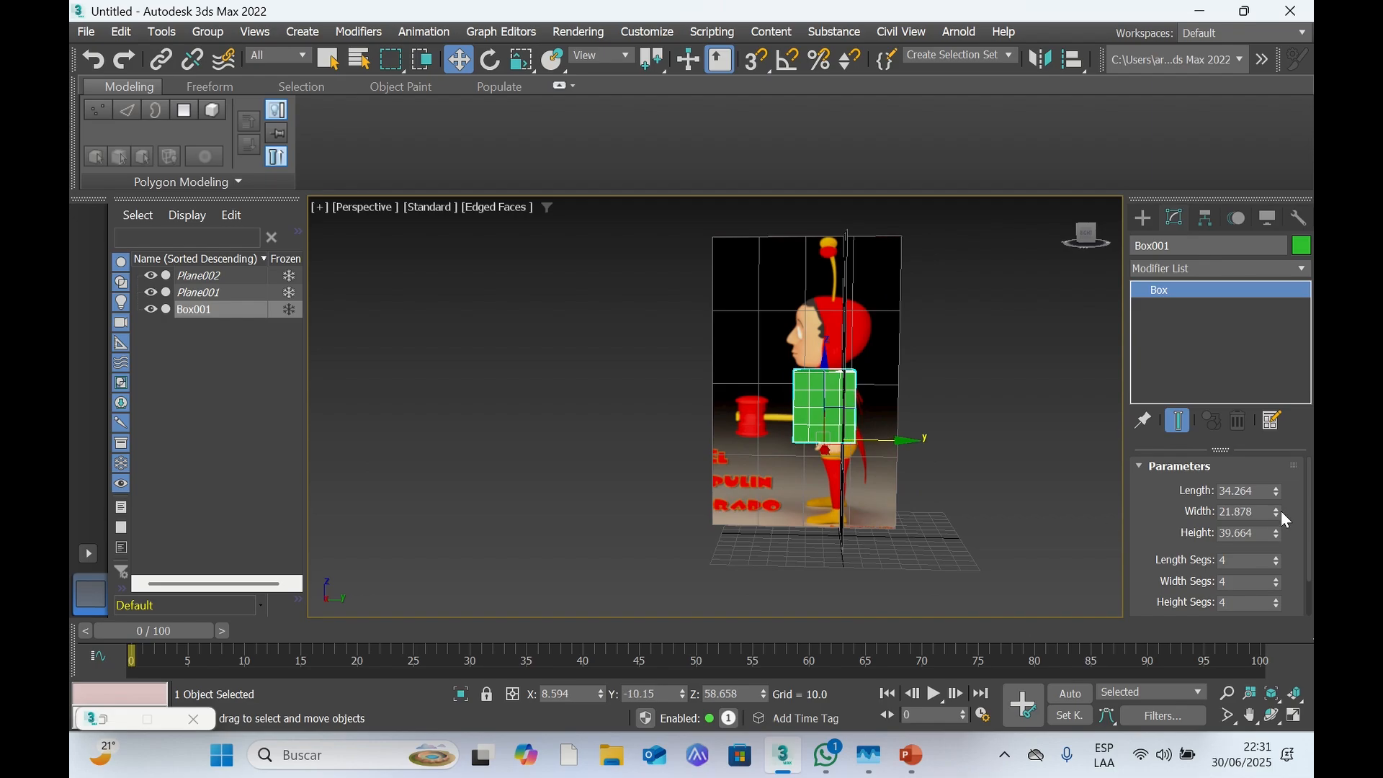
pyautogui.moveTo(1277, 495); pyautogui.dragTo(1278, 495)
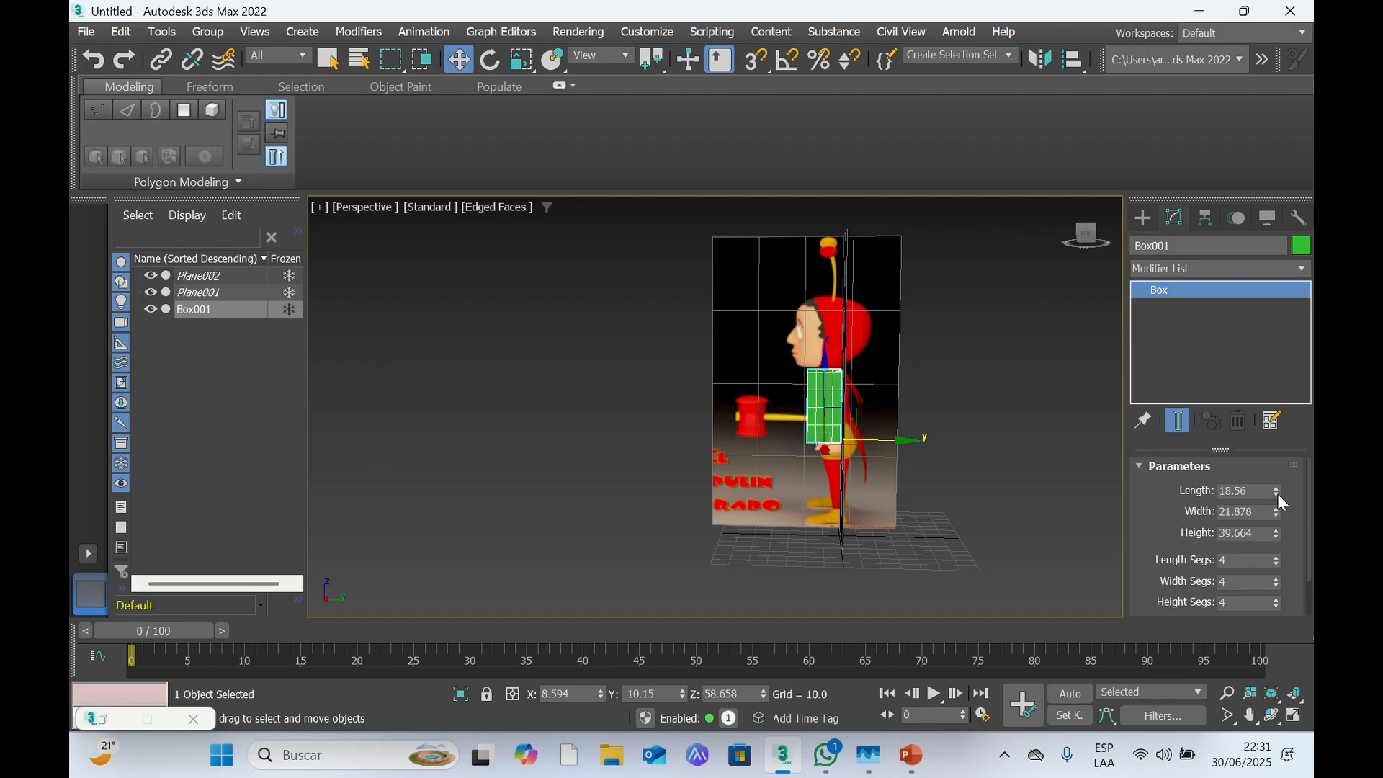
pyautogui.moveTo(900, 440); pyautogui.dragTo(906, 441)
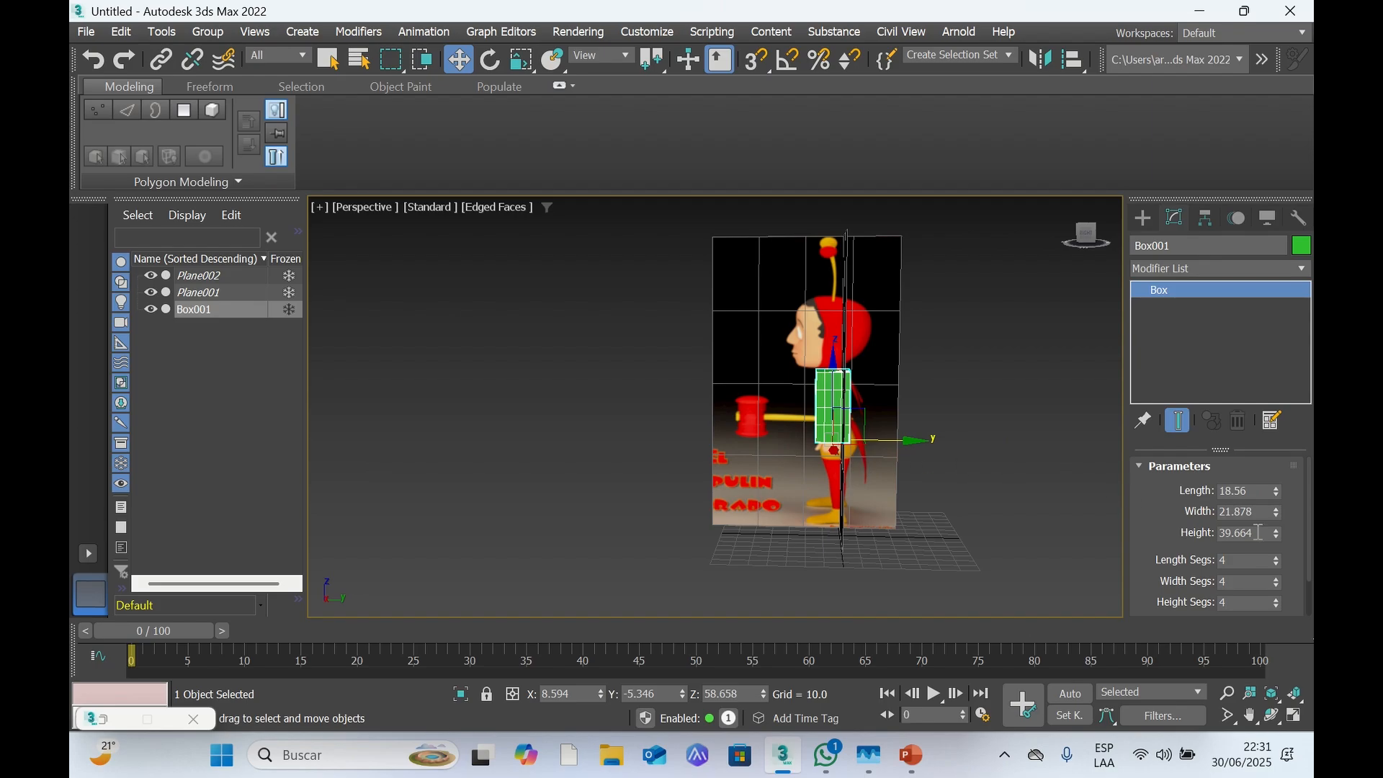
pyautogui.click(1276, 494)
pyautogui.click(1275, 495)
pyautogui.click(1276, 494)
pyautogui.click(1276, 494)
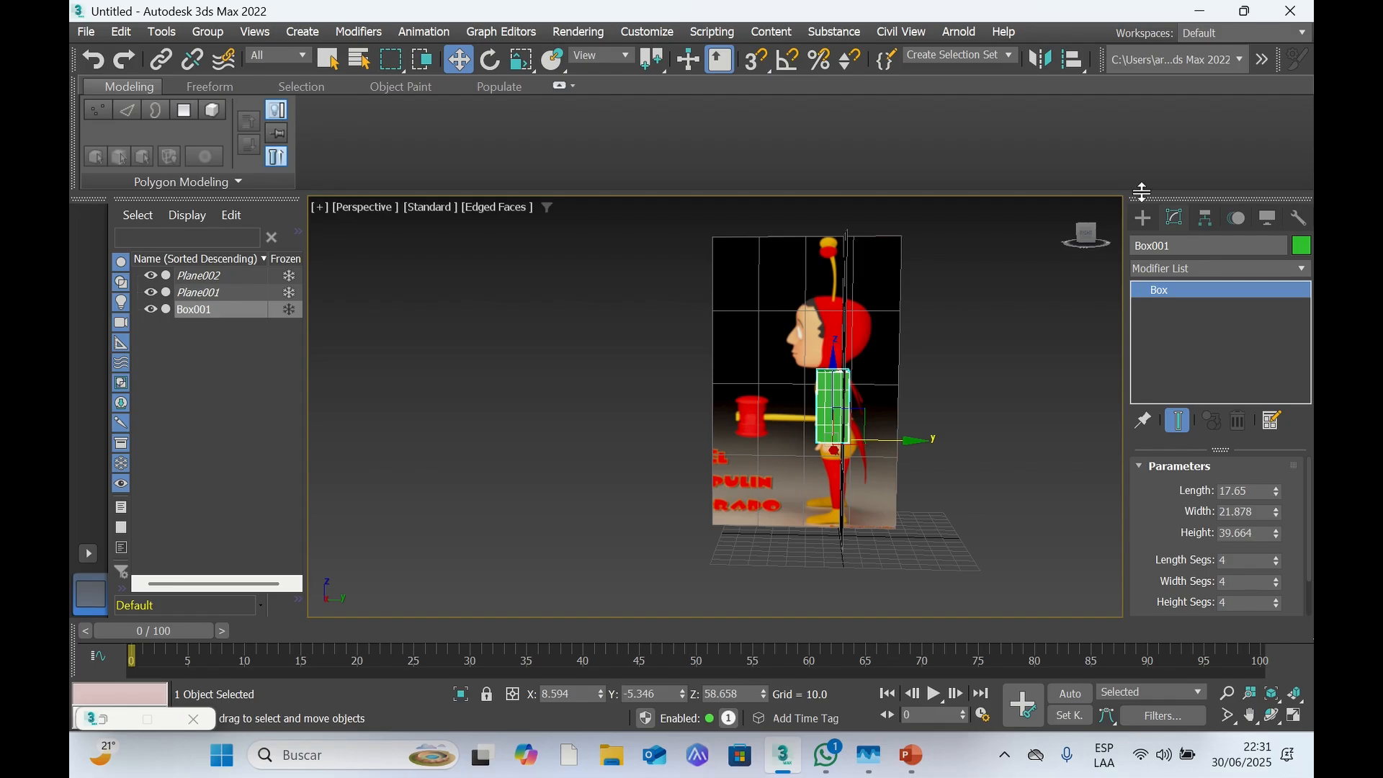
# Compare the box with both reference figures and lower it along the Z axis to about 55
pyautogui.click(1092, 246)
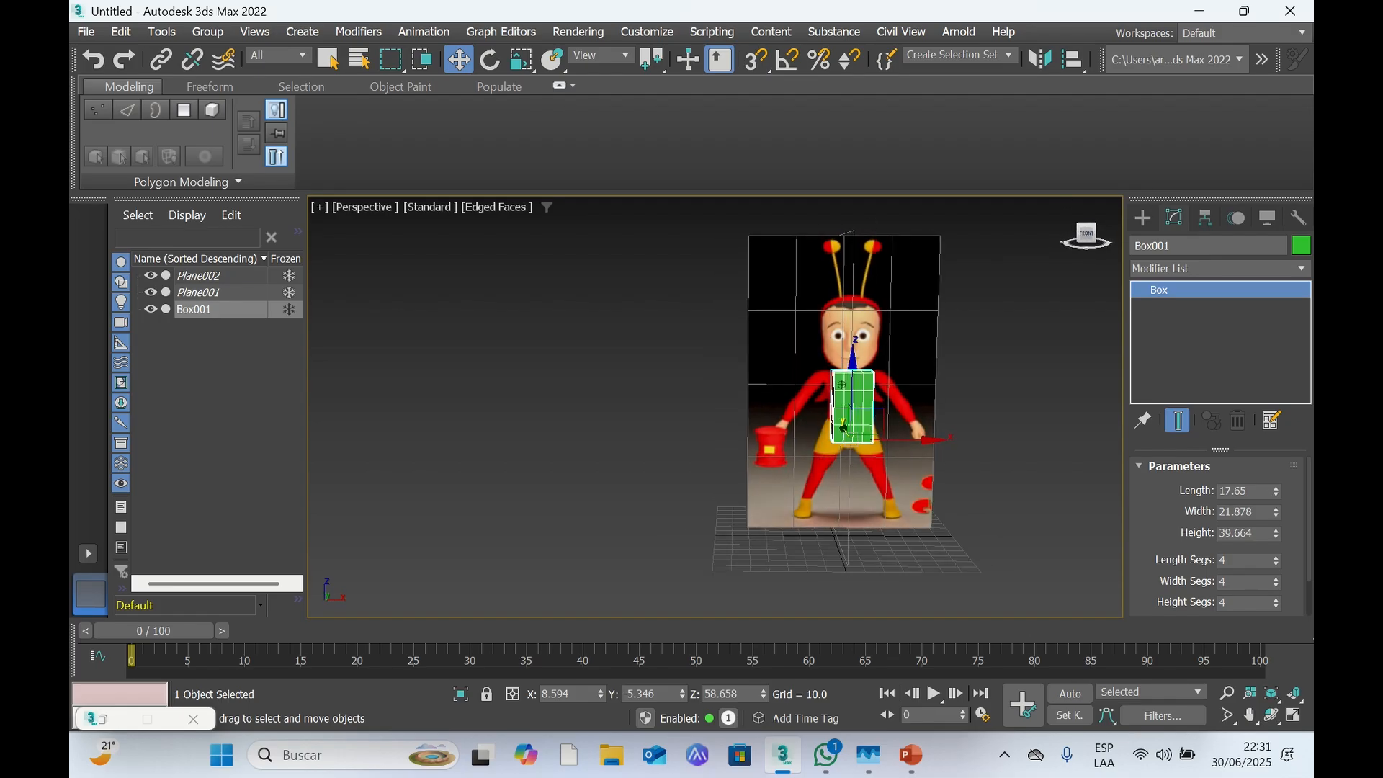
pyautogui.moveTo(841, 385)
pyautogui.keyDown('alt'); pyautogui.mouseDown(button='middle')
pyautogui.moveTo(827, 379)
pyautogui.moveTo(847, 384)
pyautogui.mouseUp(button='middle'); pyautogui.keyUp('alt')
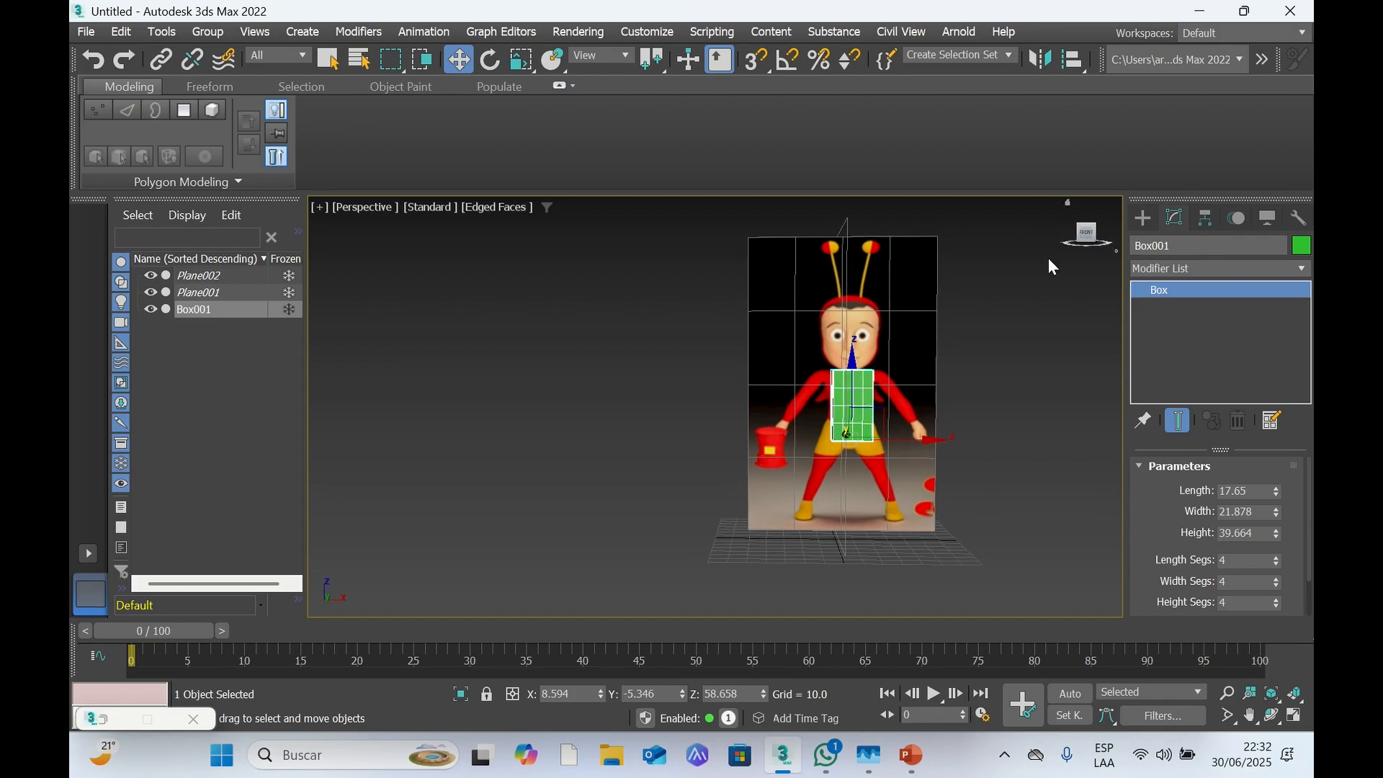
pyautogui.click(1095, 244)
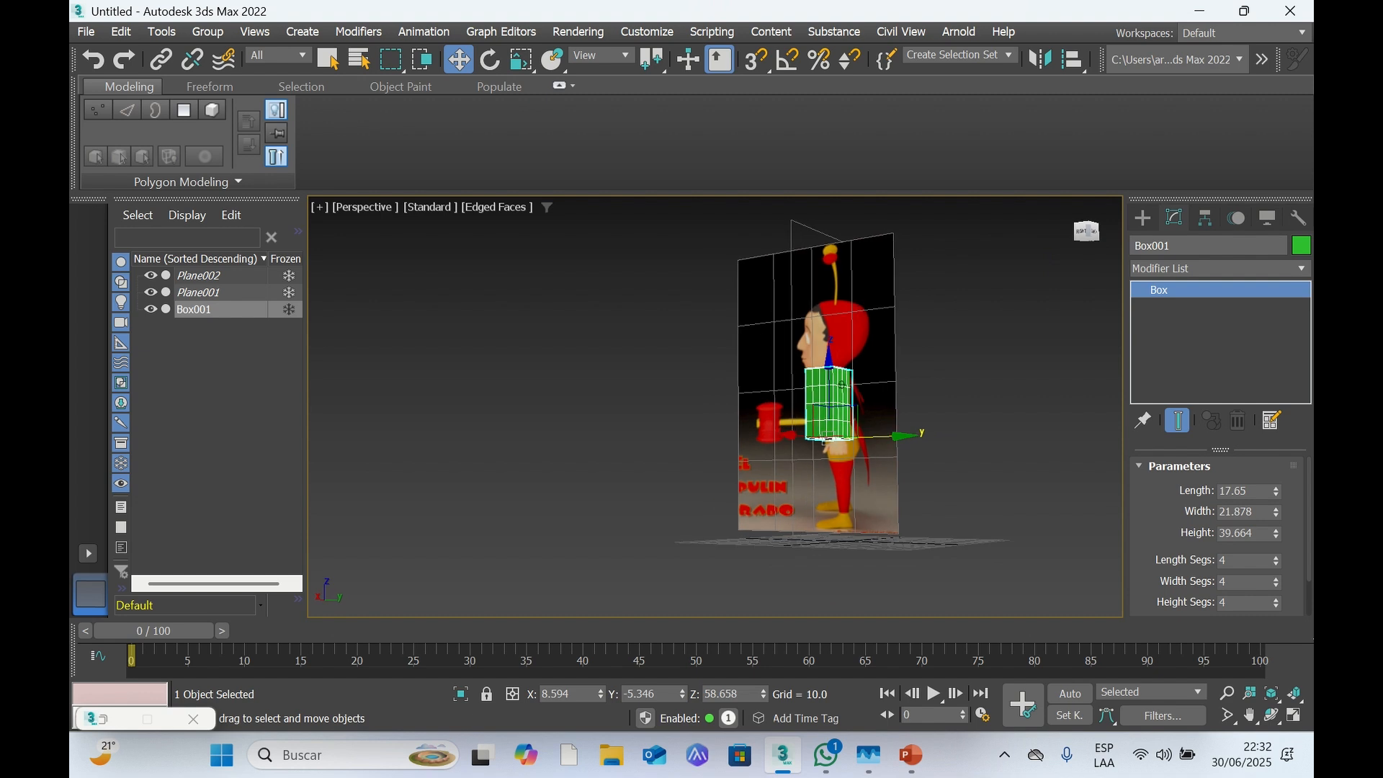
pyautogui.keyDown('alt'); pyautogui.moveTo(841, 384); pyautogui.dragTo(904, 389, button='middle'); pyautogui.keyUp('alt')
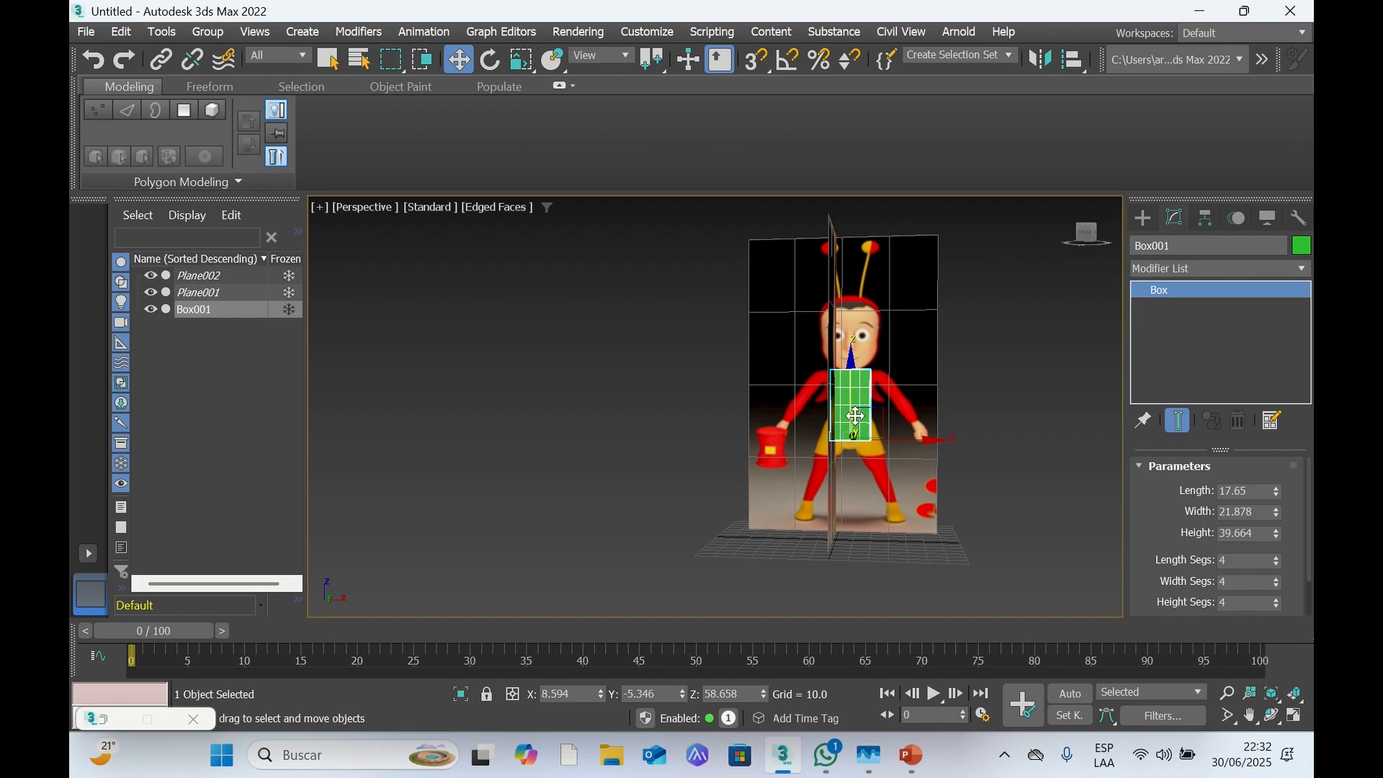
pyautogui.moveTo(852, 397); pyautogui.dragTo(852, 401)
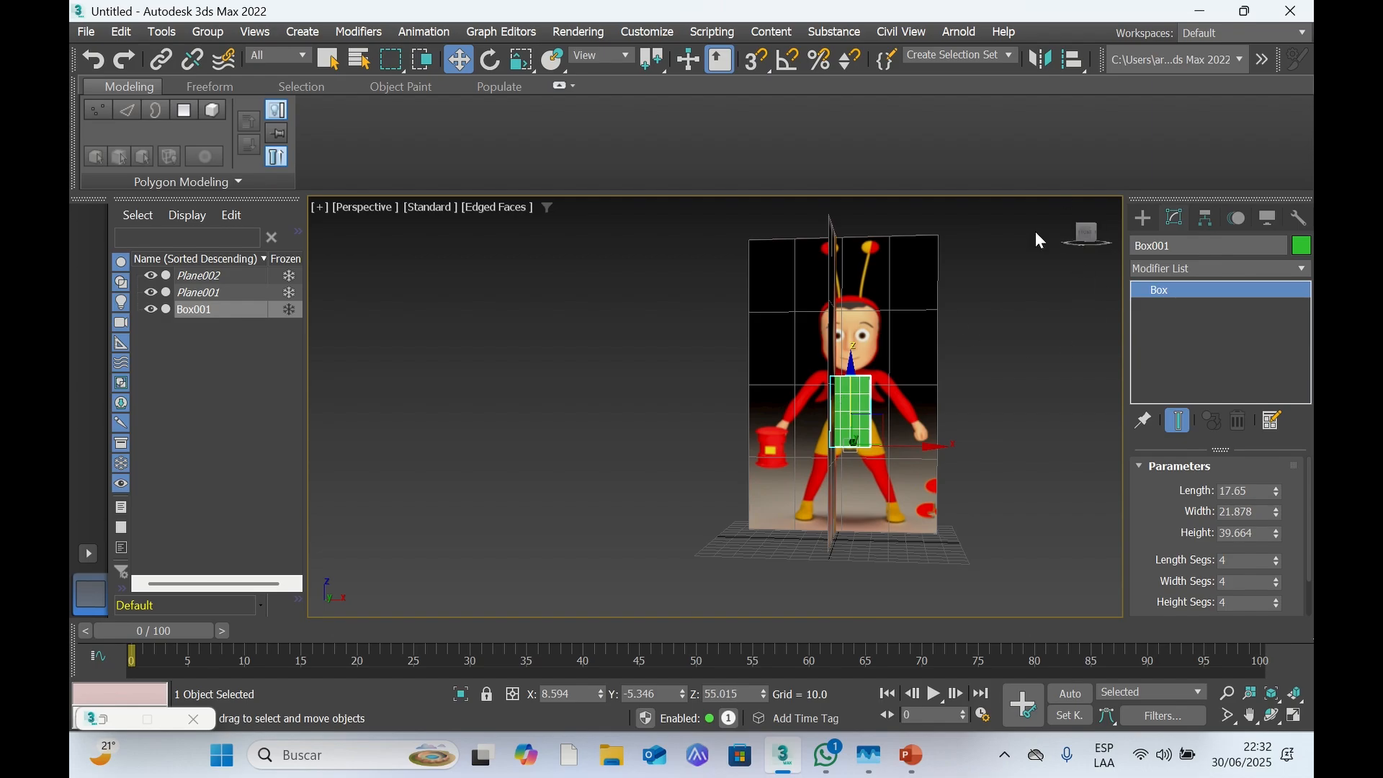
pyautogui.moveTo(1083, 237)
pyautogui.mouseDown()
pyautogui.moveTo(1012, 238)
pyautogui.moveTo(1084, 237)
pyautogui.mouseUp()
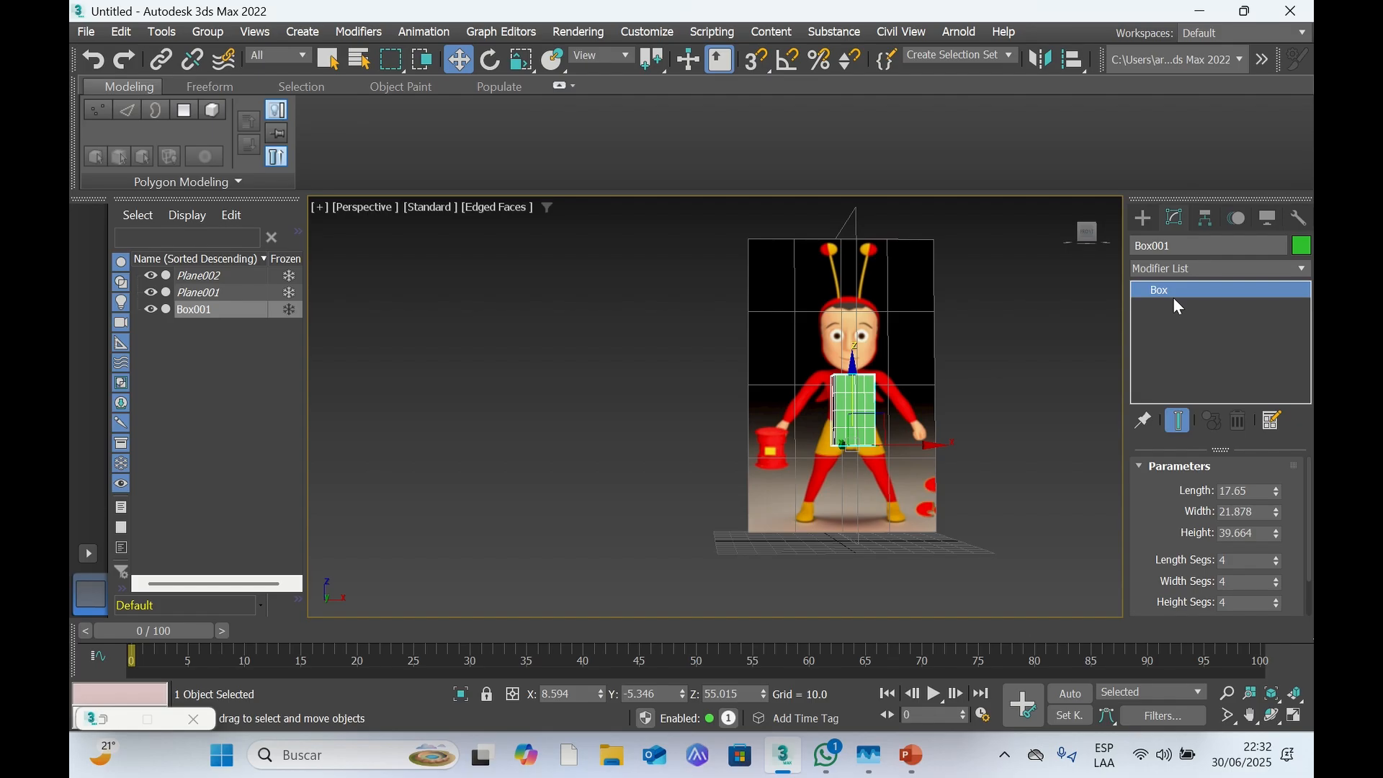
# Add an Edit Poly modifier to the torso box
pyautogui.click(1185, 268)
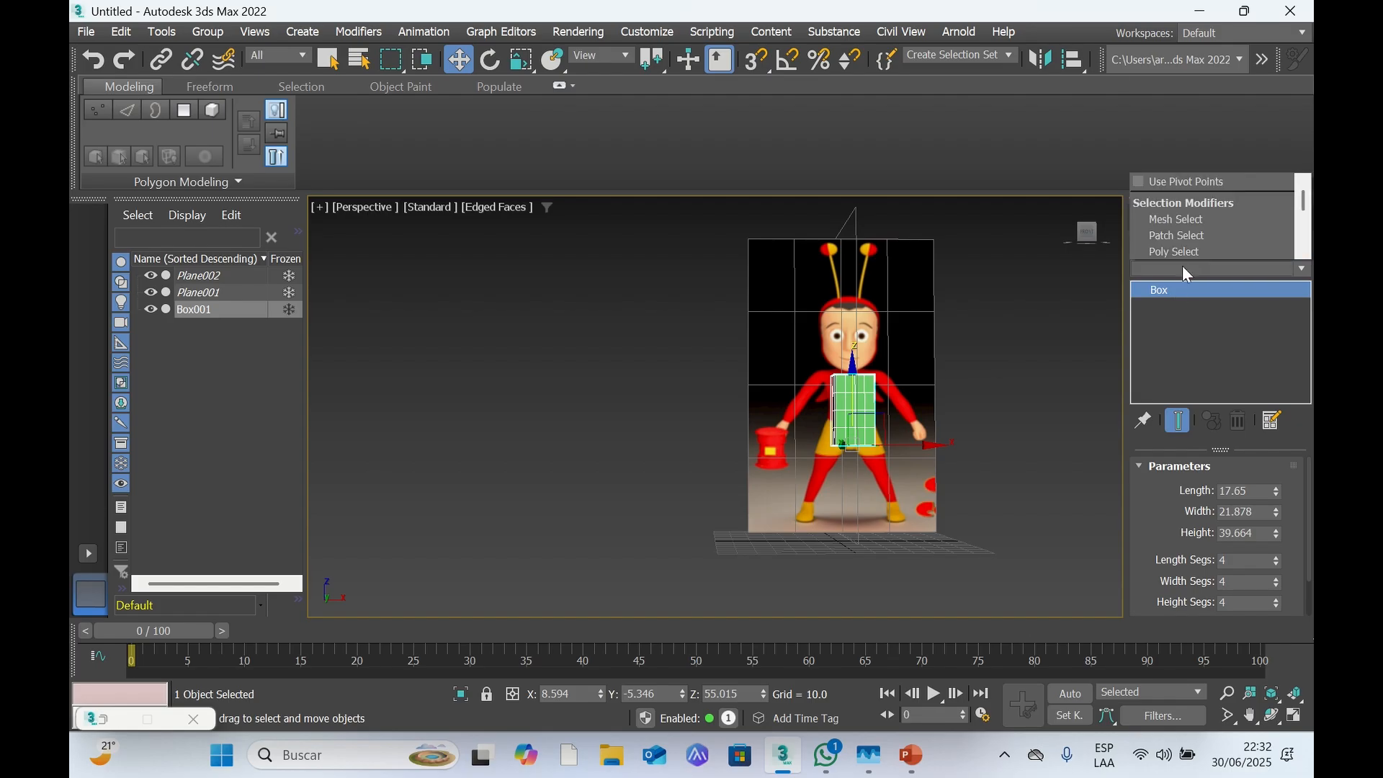
pyautogui.press('e')
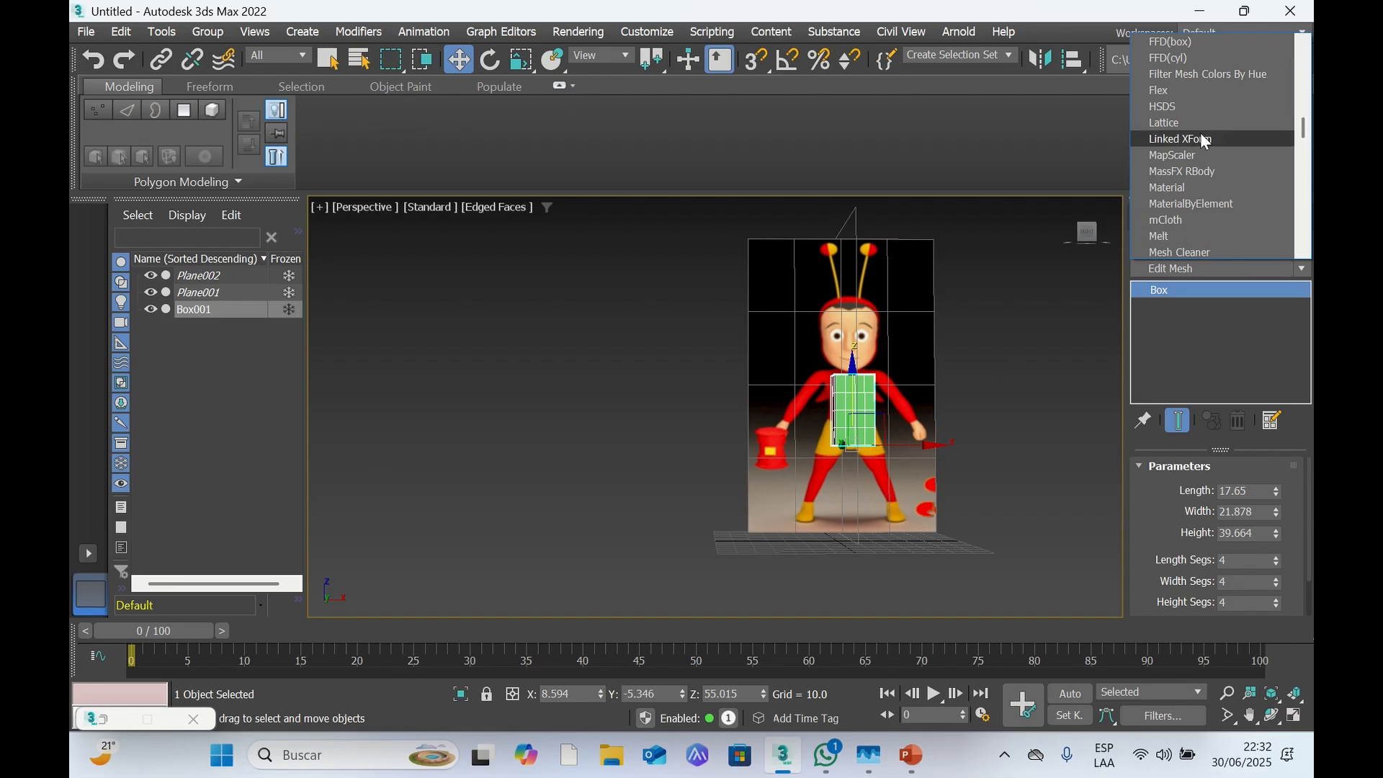
pyautogui.press('h')
pyautogui.scroll(1, 1209, 109)
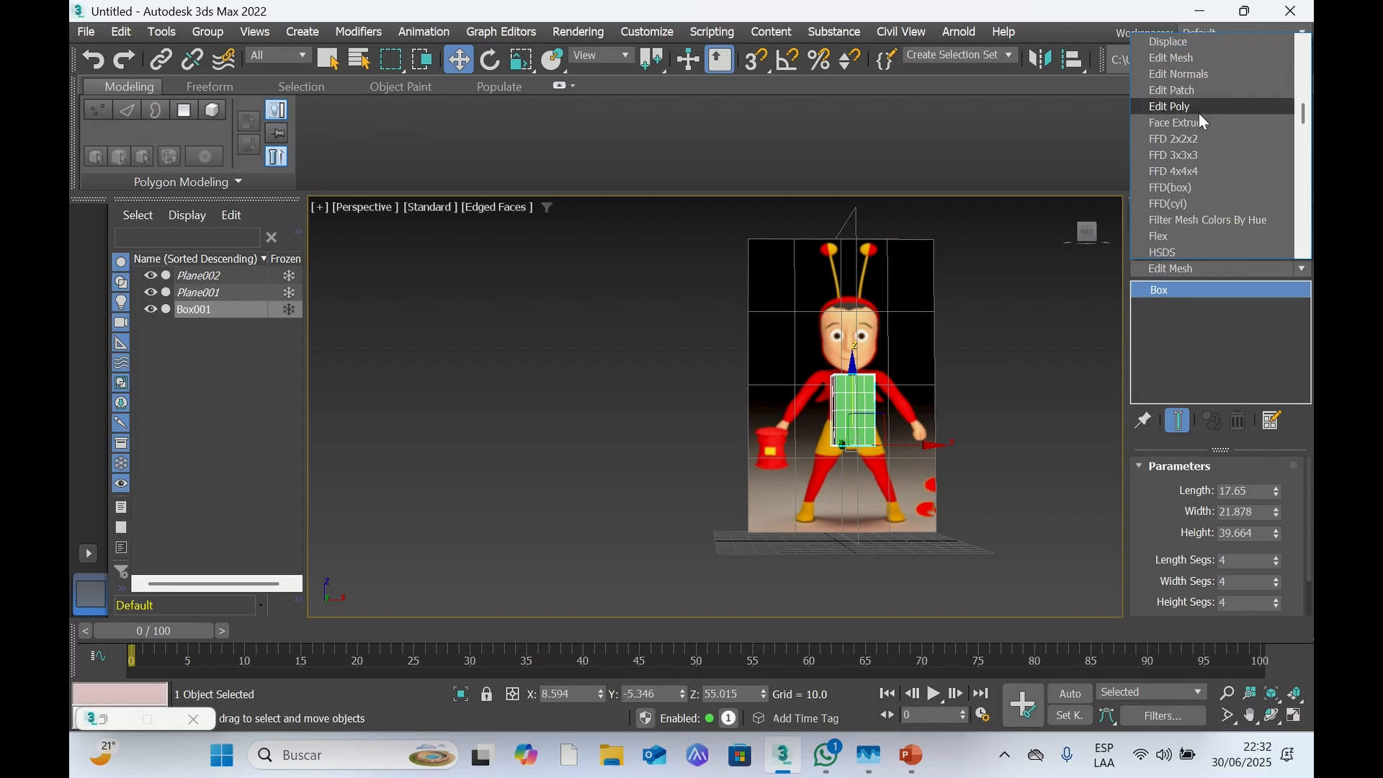
pyautogui.click(1199, 113)
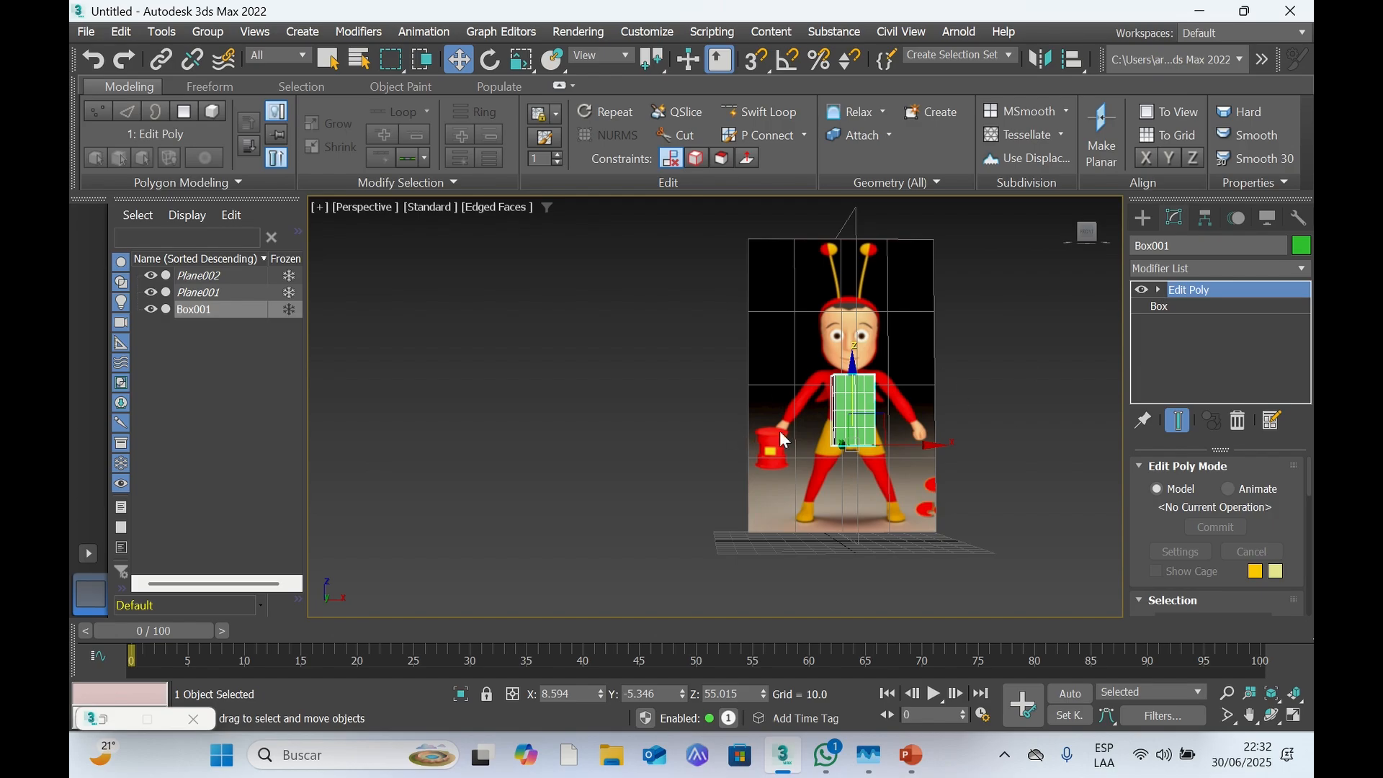
# Create a ChamferBox extended primitive at the figure's feet, about 35.8 long, 32.2 wide and 37.9 high with a fillet of about 10.9
pyautogui.click(1144, 219)
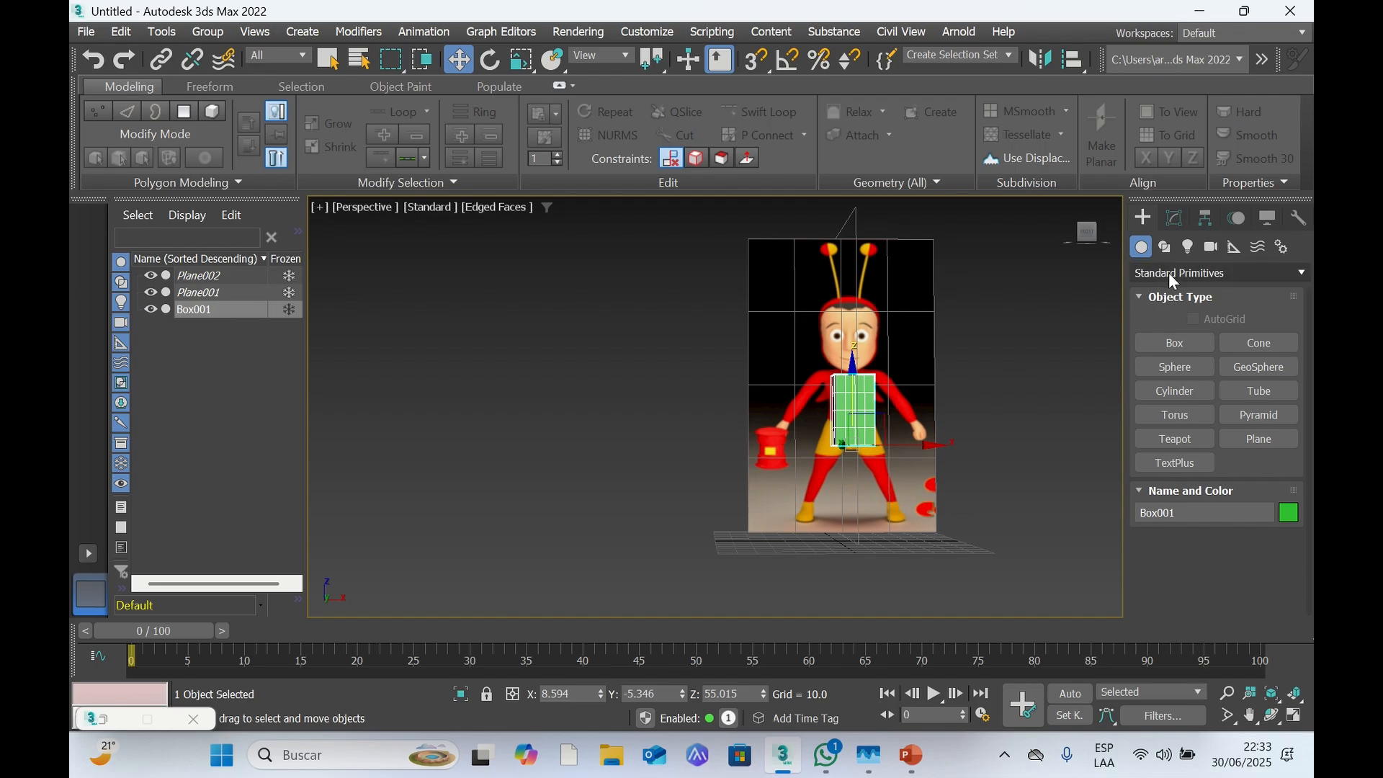
pyautogui.click(1298, 272)
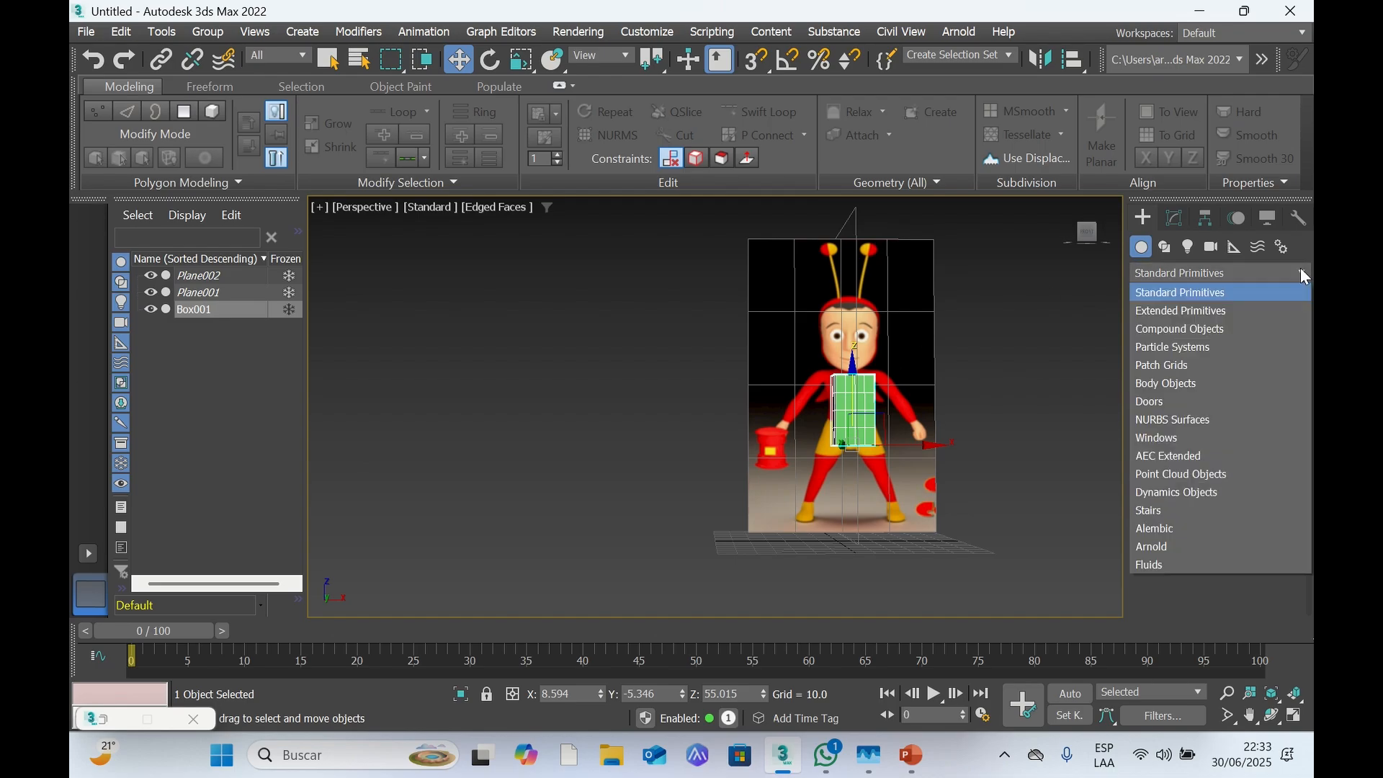
pyautogui.click(1175, 310)
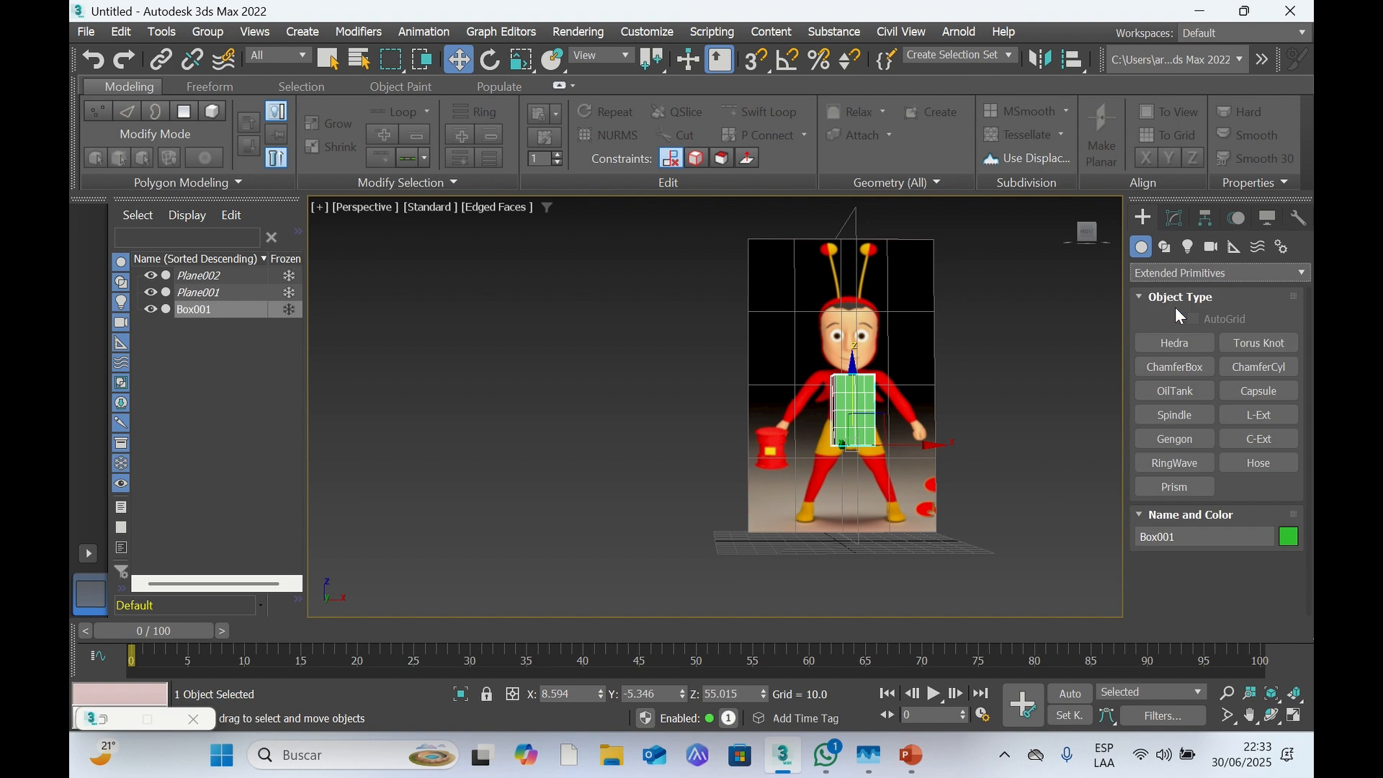
pyautogui.click(1187, 369)
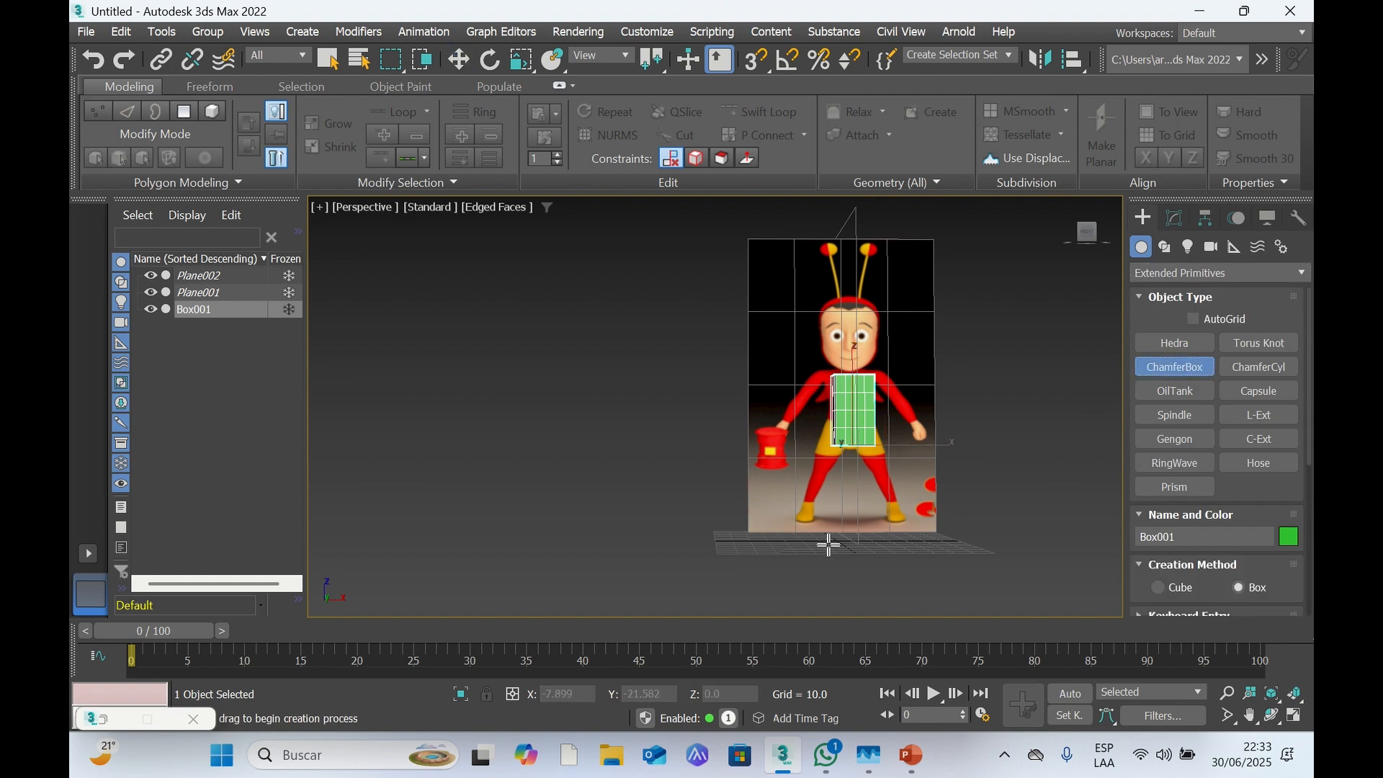
pyautogui.moveTo(830, 545); pyautogui.dragTo(876, 541)
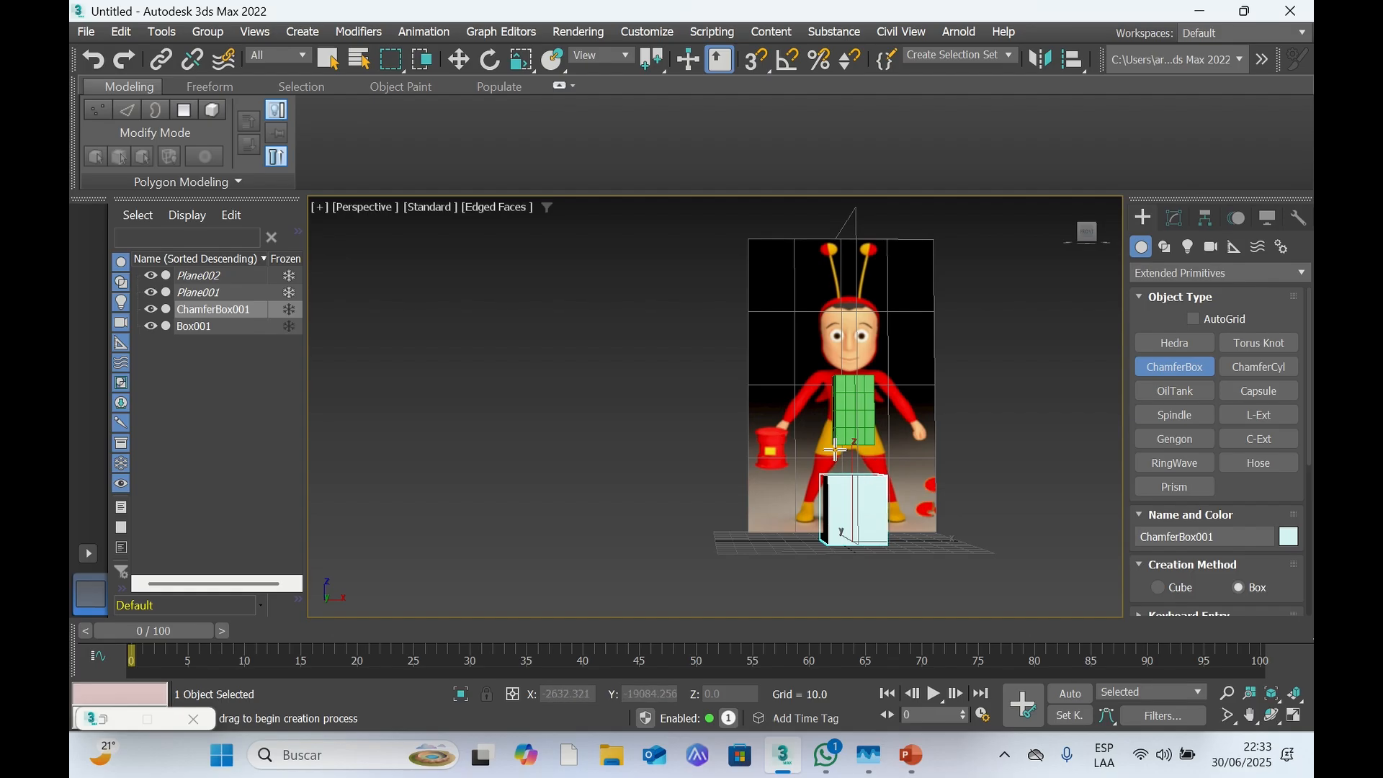
pyautogui.click(917, 484)
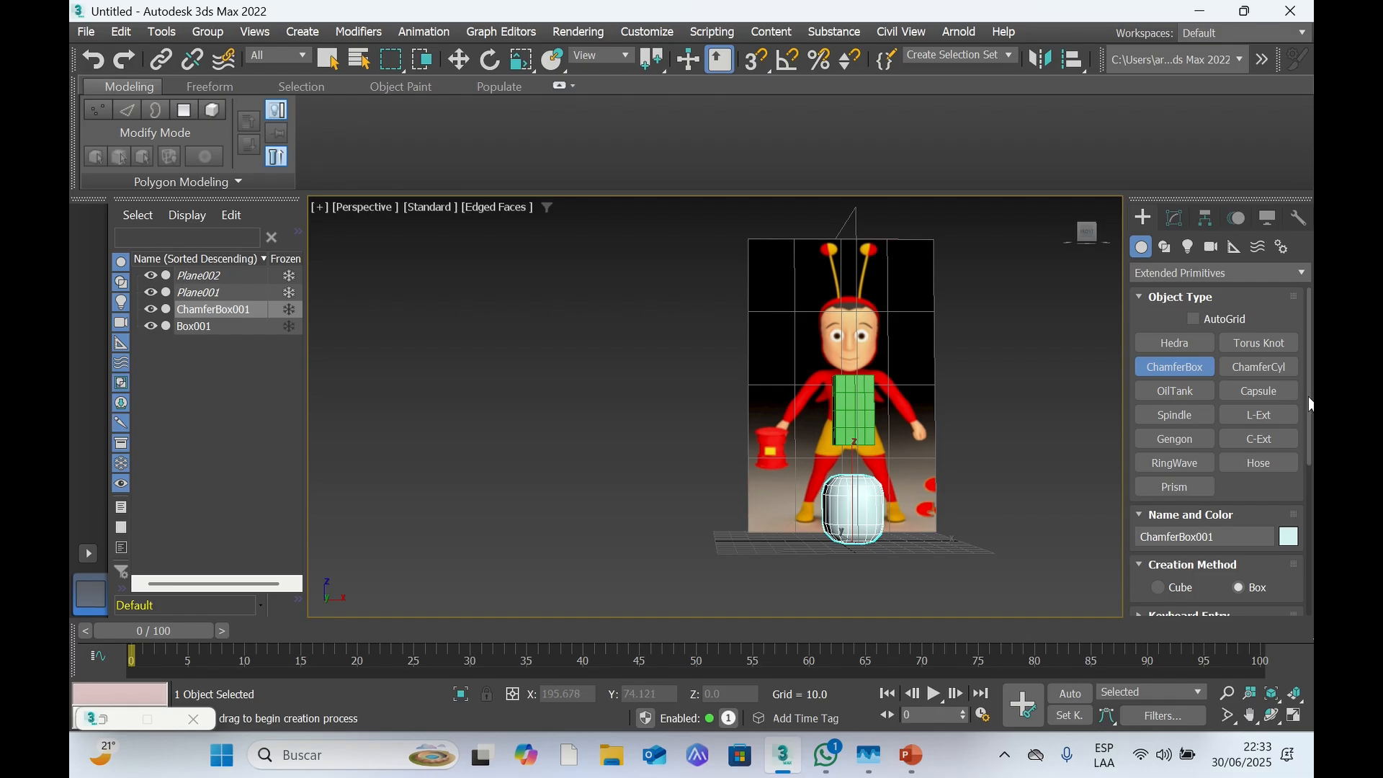
# Increase the chamfer box's length to 52.75 and its height to about 48.1
pyautogui.moveTo(1309, 407)
pyautogui.mouseDown()
pyautogui.moveTo(1313, 439)
pyautogui.moveTo(1312, 410)
pyautogui.mouseUp()
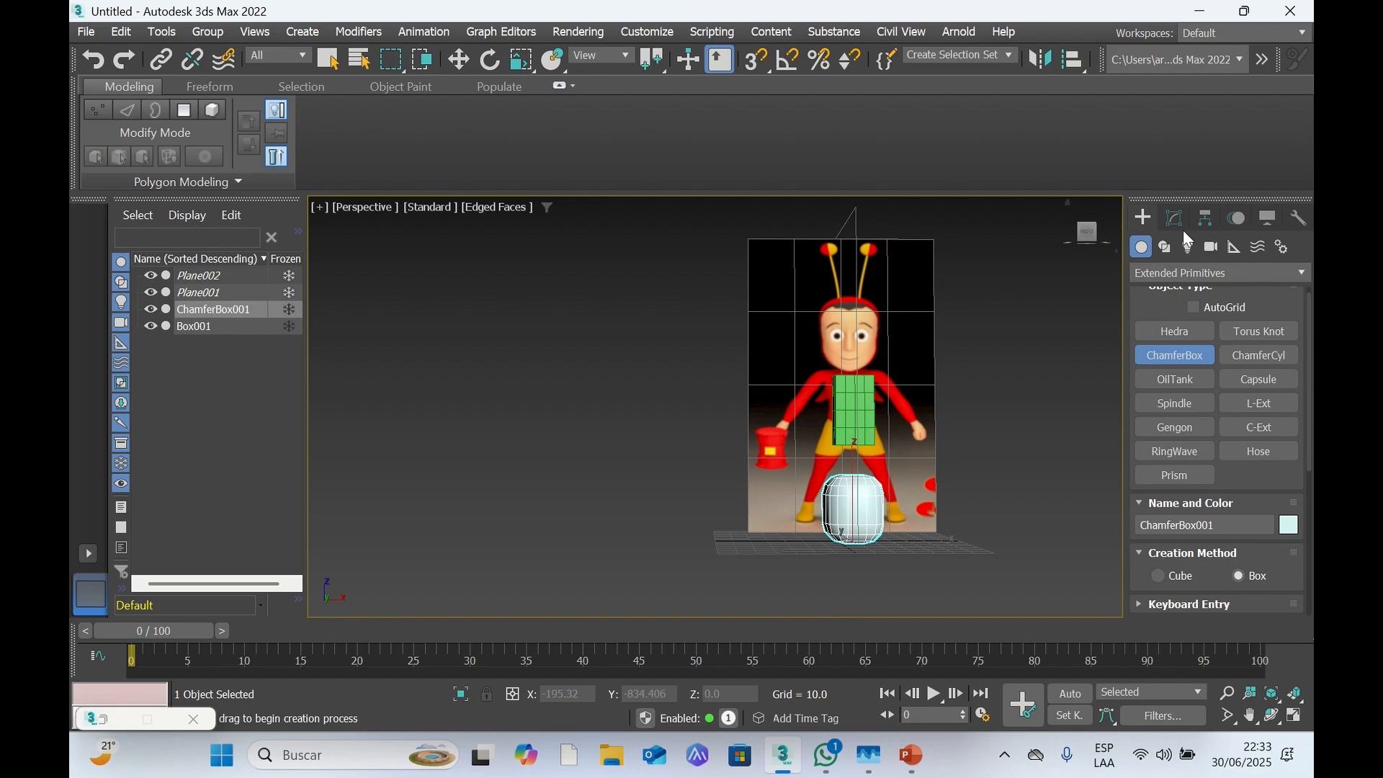
pyautogui.scroll(1, 1191, 522)
pyautogui.scroll(-5, 1196, 523)
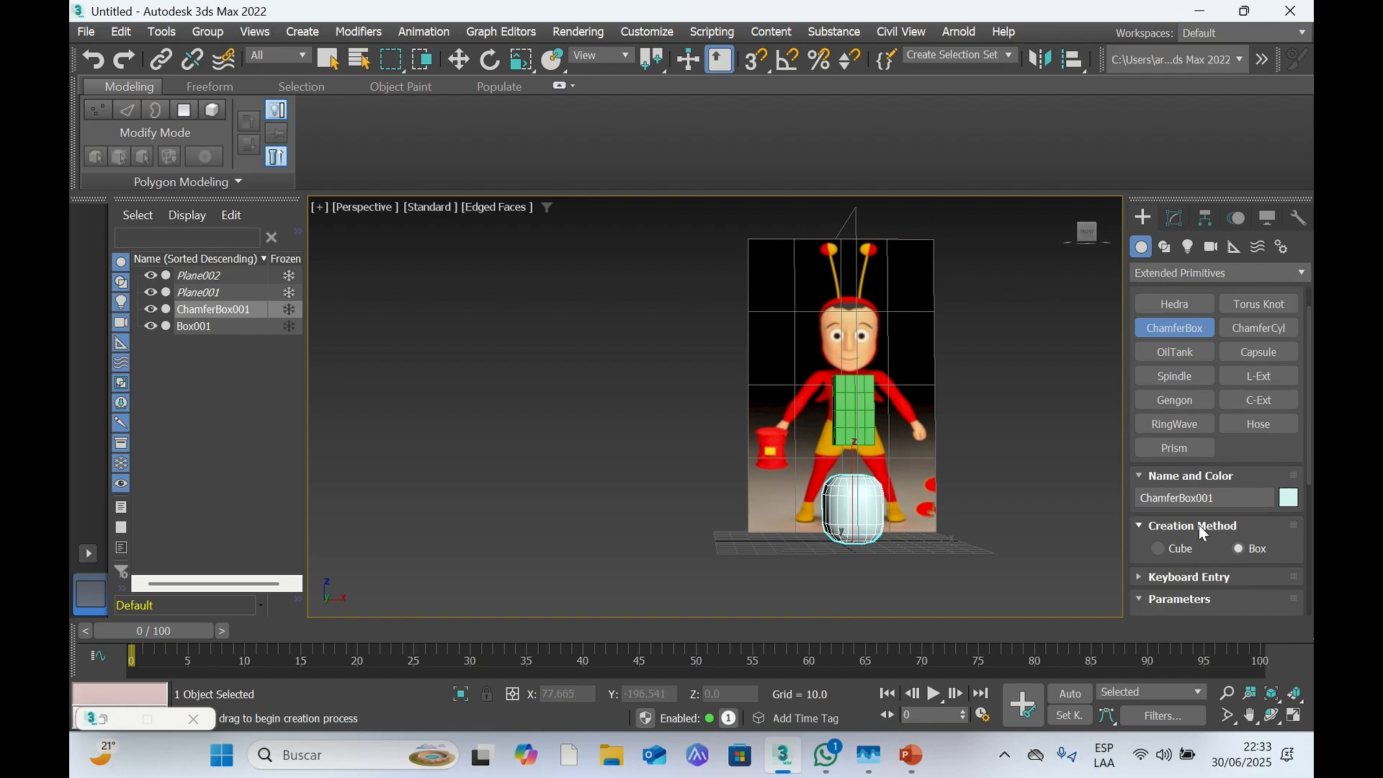
pyautogui.scroll(-5, 1207, 537)
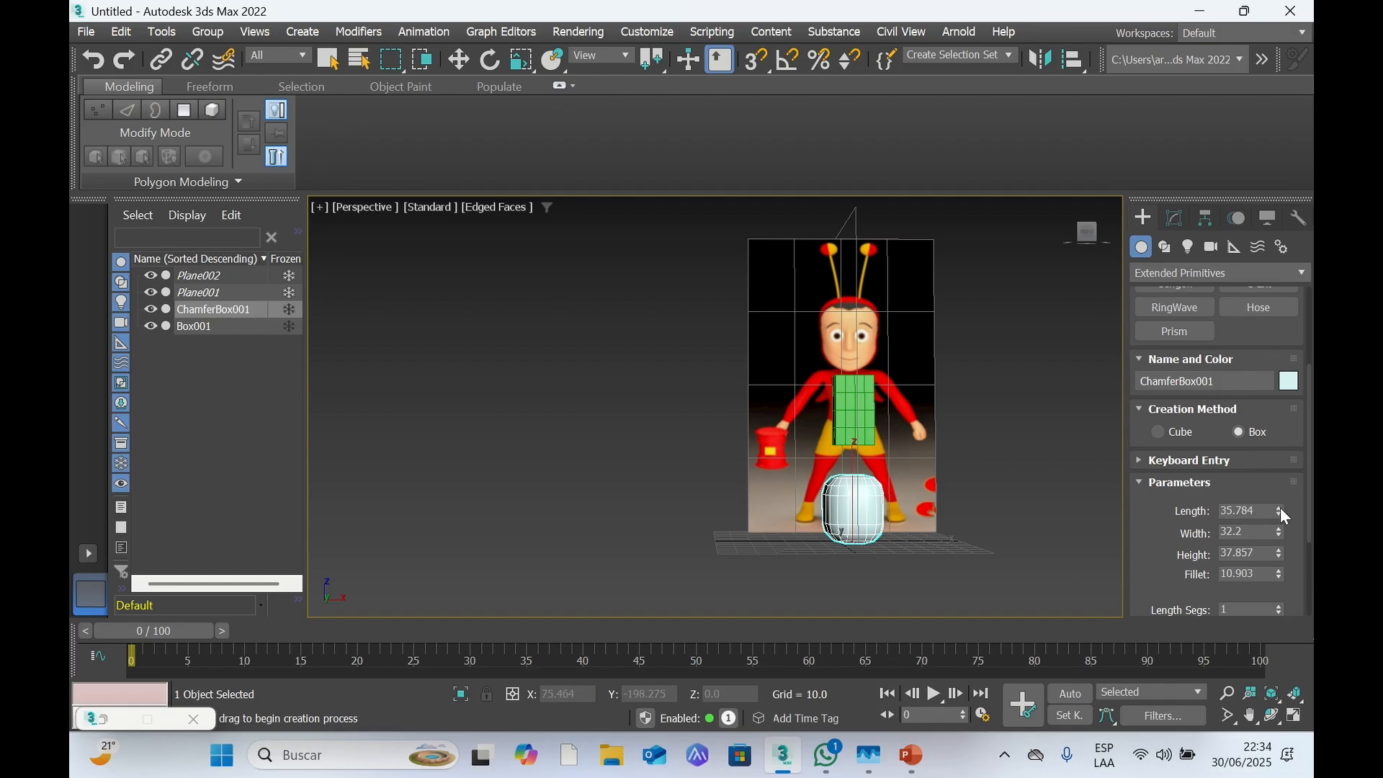
pyautogui.moveTo(1281, 508); pyautogui.dragTo(1281, 507)
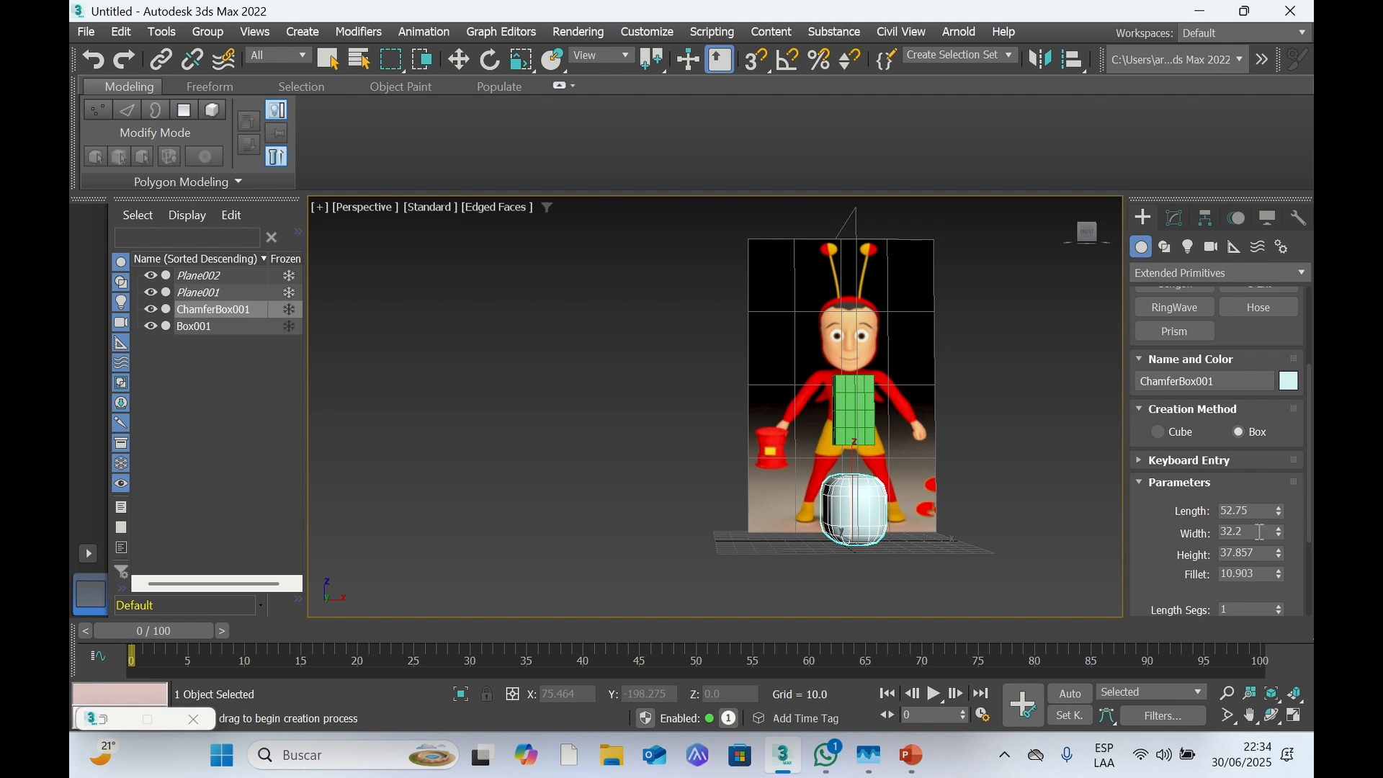
pyautogui.moveTo(1280, 552); pyautogui.dragTo(1280, 552)
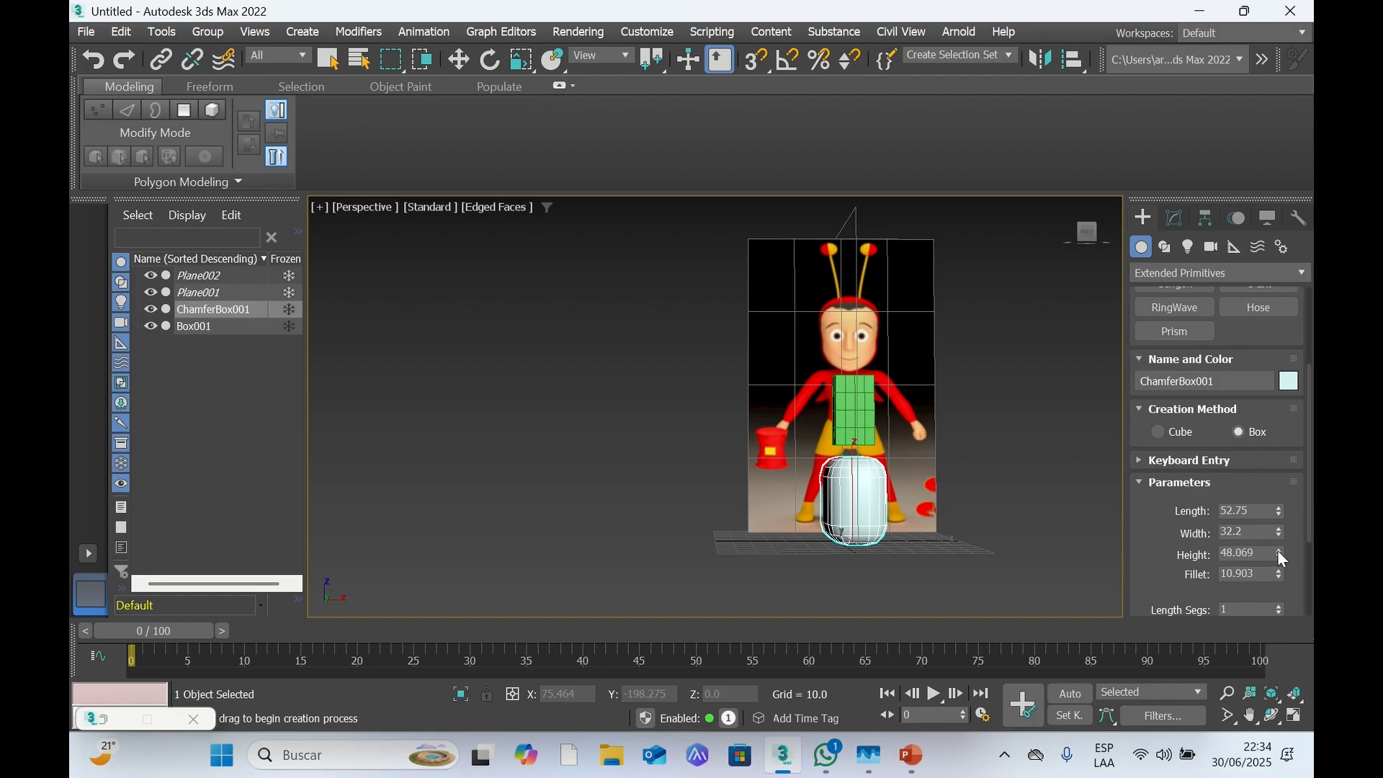
# Raise the chamfer box along the Z axis to about 98.3 so it covers the character's head
pyautogui.moveTo(1086, 234)
pyautogui.mouseDown()
pyautogui.moveTo(1091, 256)
pyautogui.moveTo(1084, 243)
pyautogui.mouseUp()
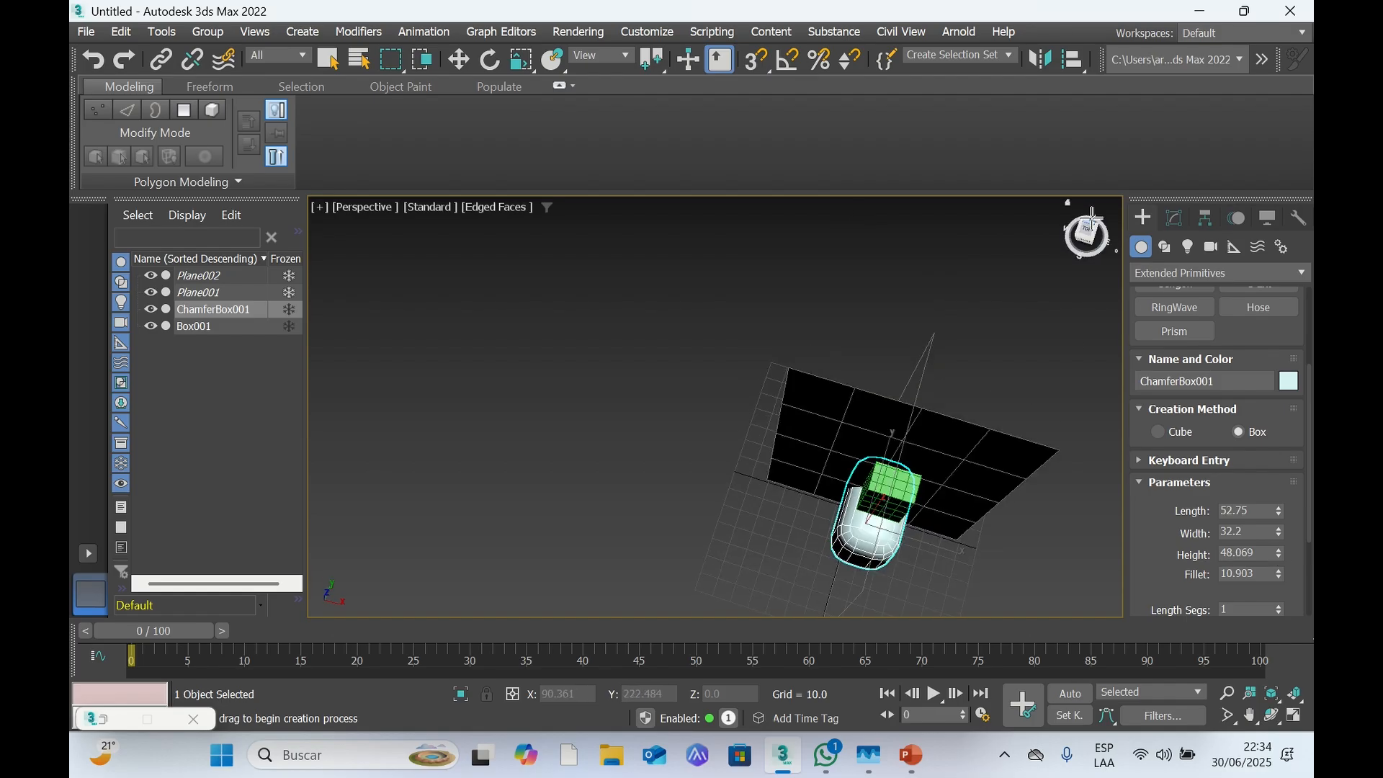
pyautogui.click(1084, 245)
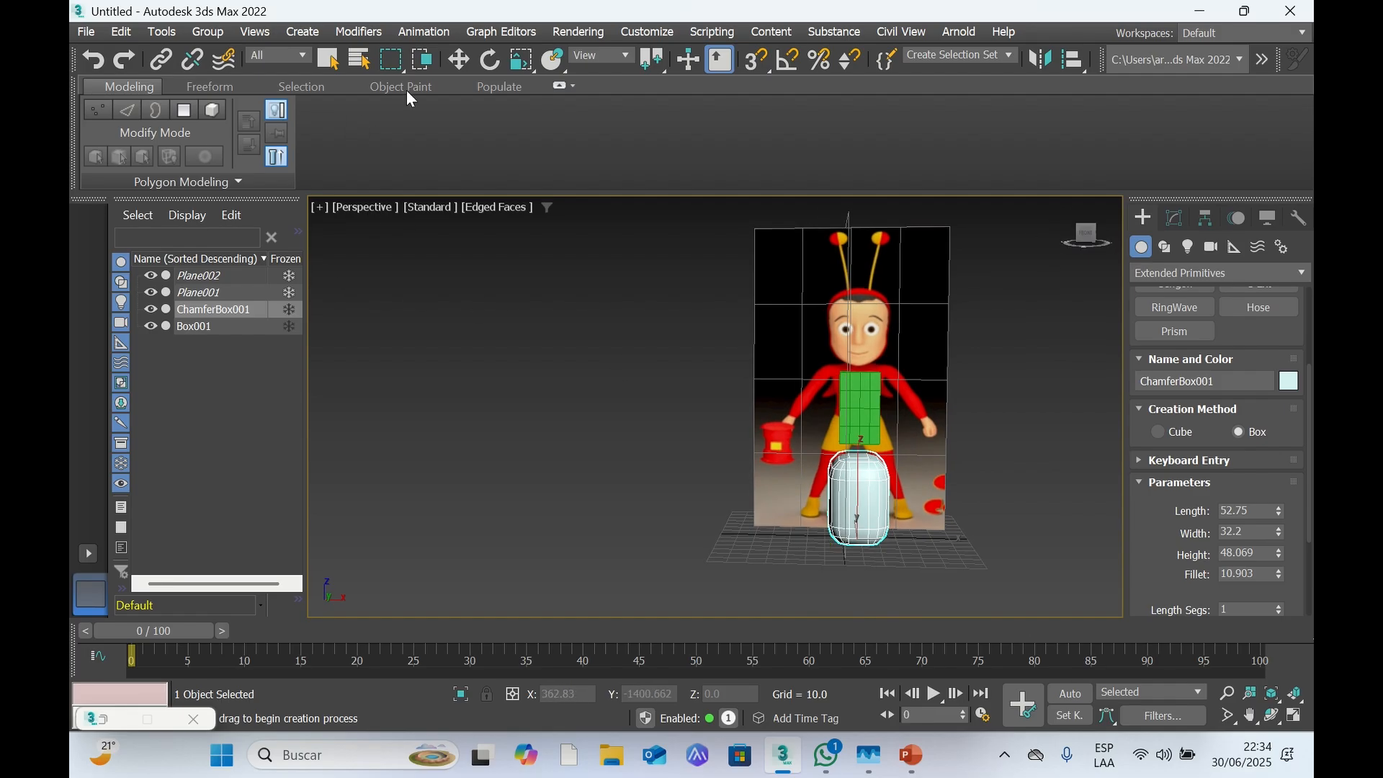
pyautogui.click(459, 60)
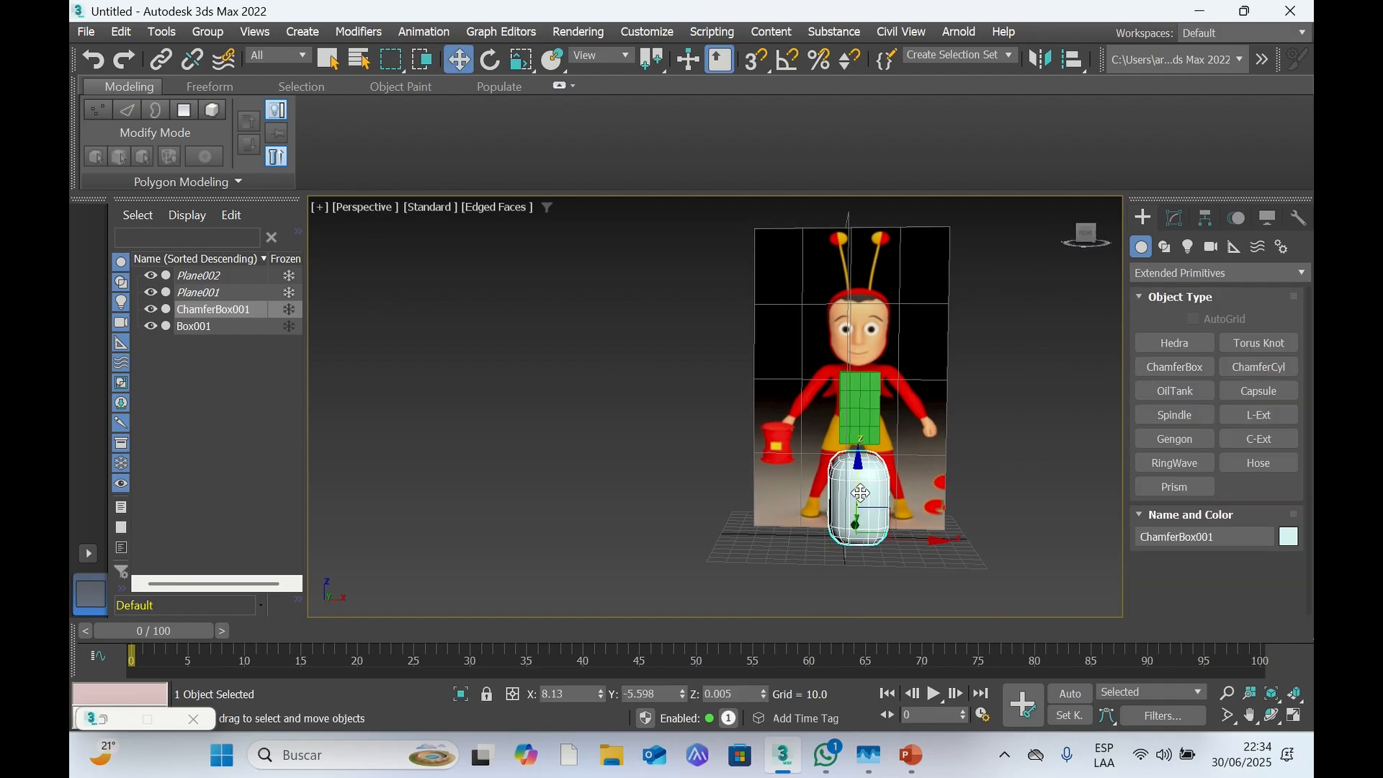
pyautogui.moveTo(856, 494); pyautogui.dragTo(867, 319)
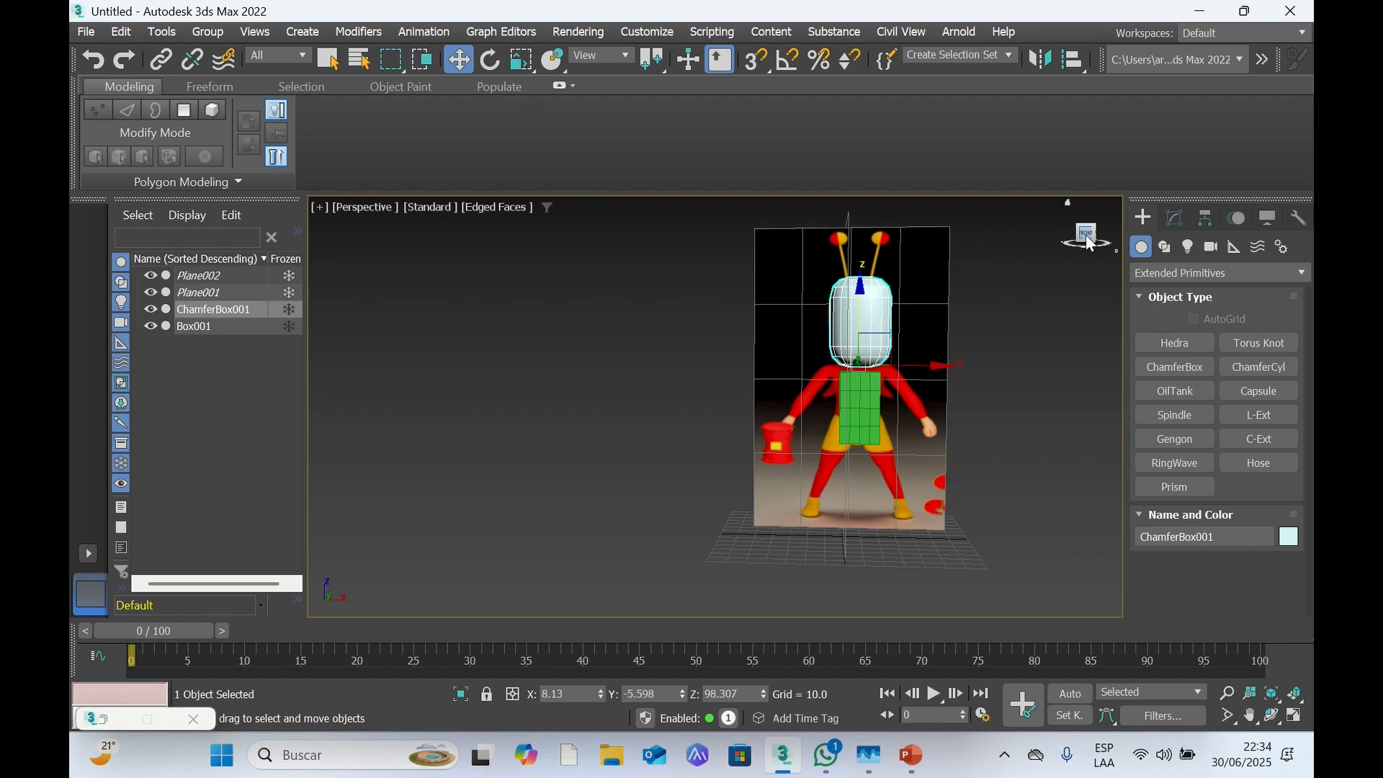
# Reduce the chamfer box's height to about 40.9 and its width to about 29.1 to fit the head in the front view
pyautogui.moveTo(1087, 237)
pyautogui.mouseDown()
pyautogui.moveTo(1031, 240)
pyautogui.moveTo(1079, 241)
pyautogui.mouseUp()
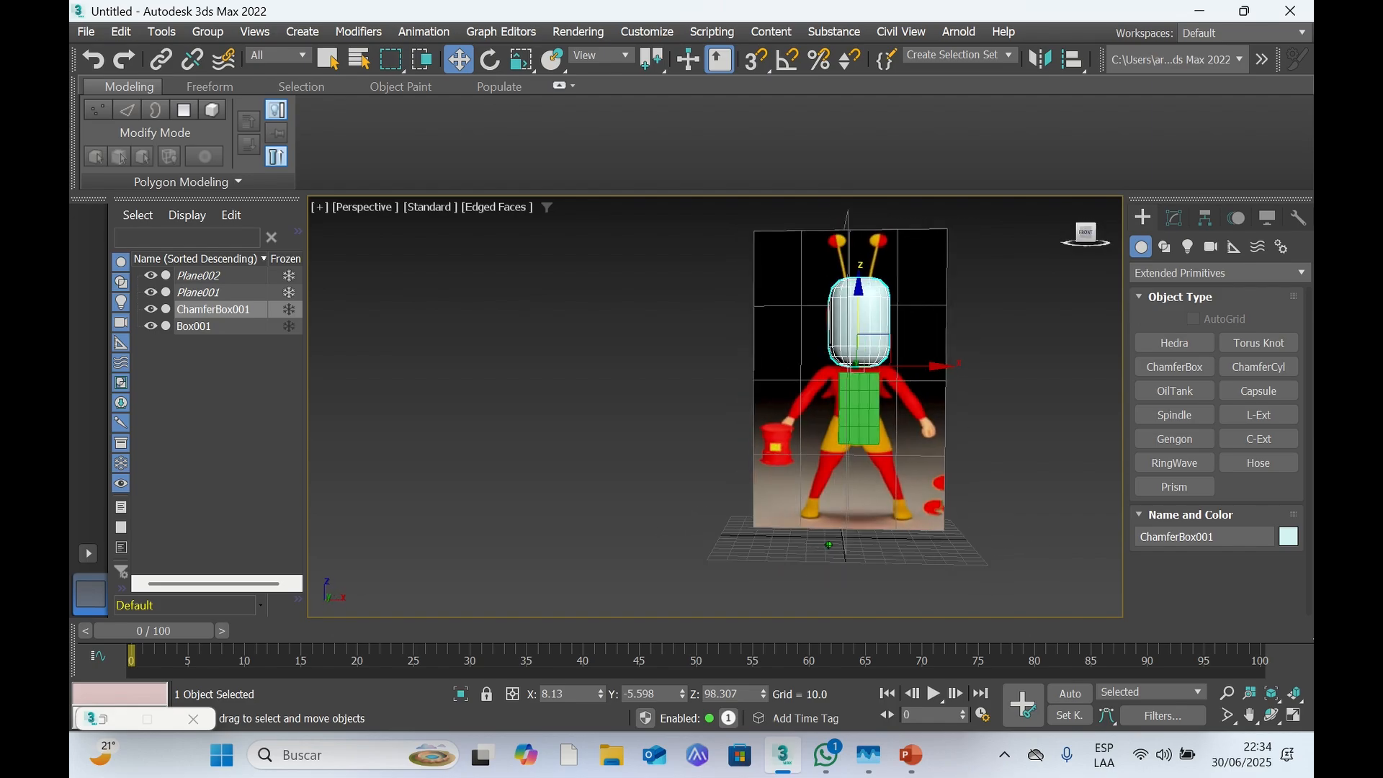
pyautogui.click(1085, 240)
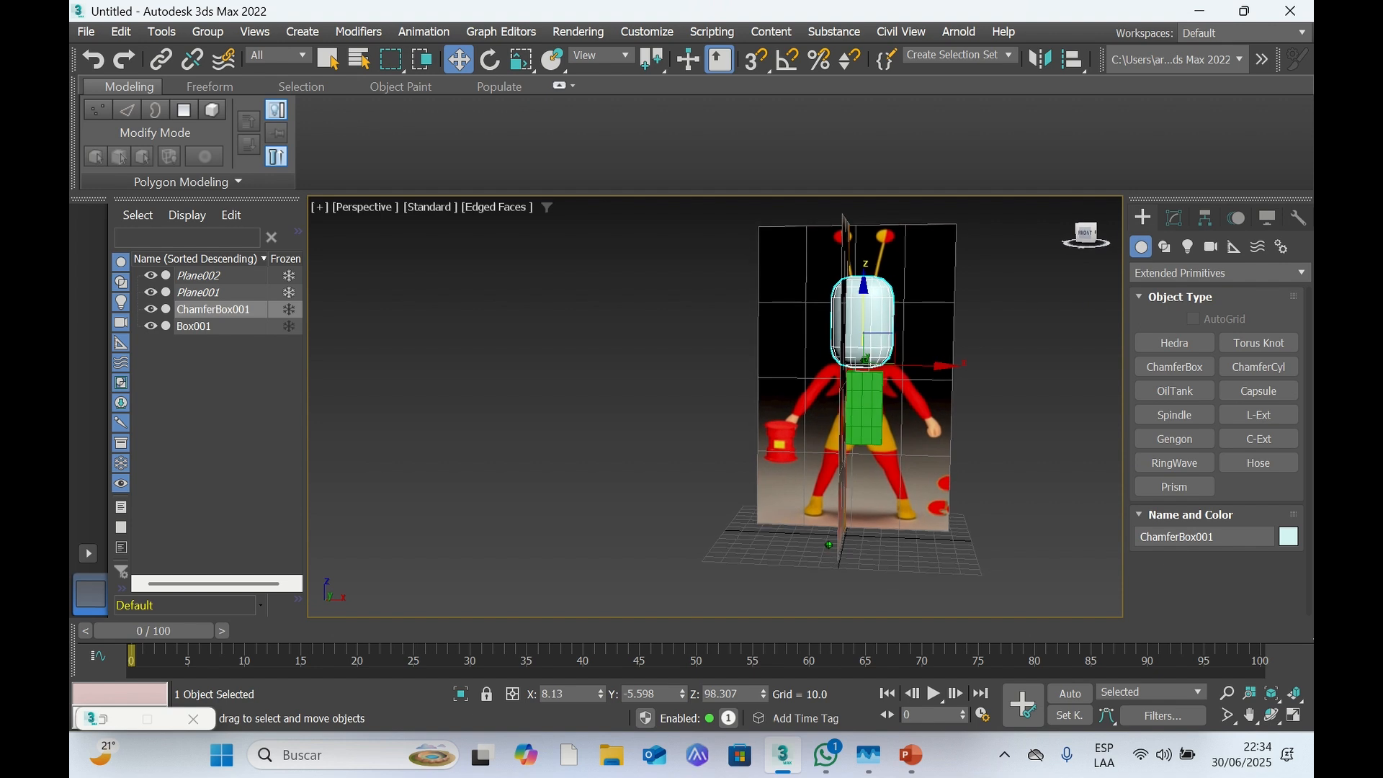
pyautogui.moveTo(1084, 239)
pyautogui.mouseDown()
pyautogui.moveTo(1042, 241)
pyautogui.moveTo(1083, 240)
pyautogui.mouseUp()
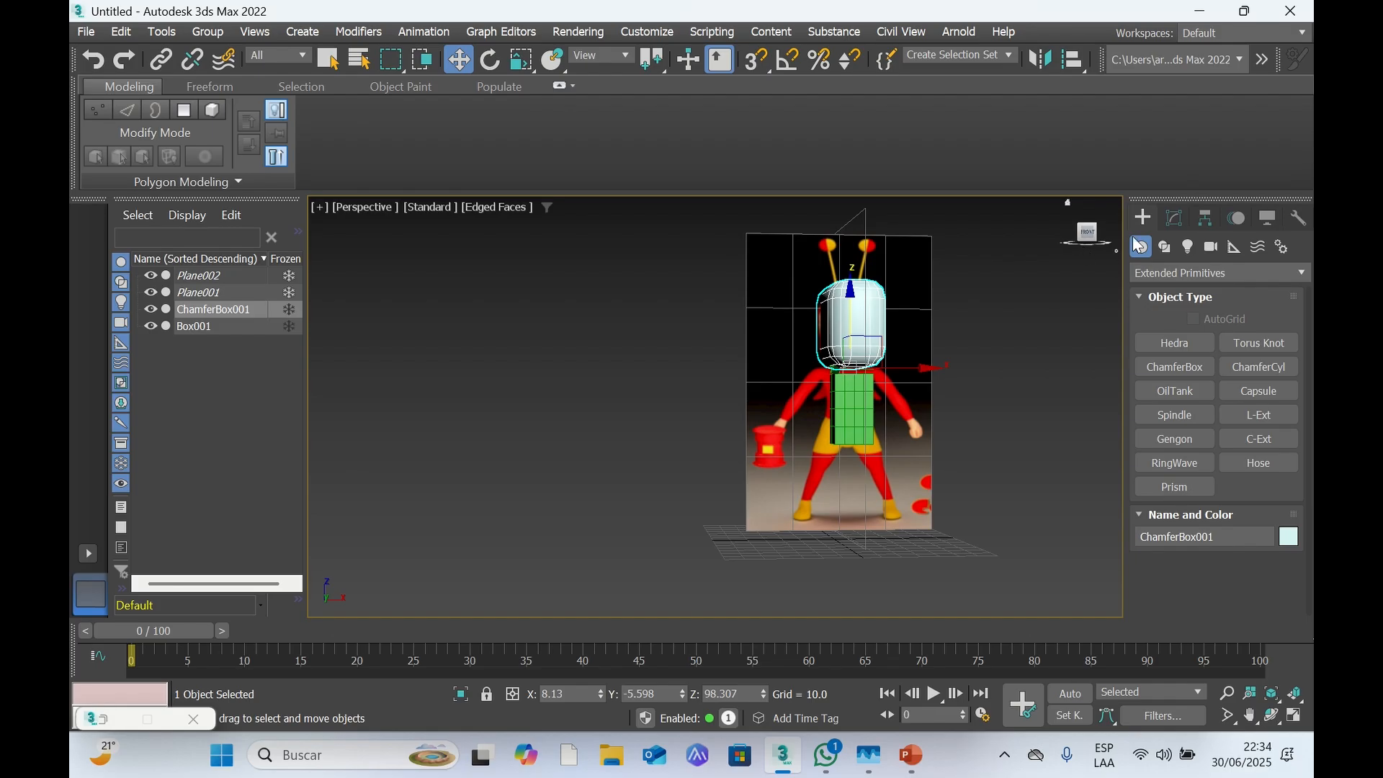
pyautogui.moveTo(1090, 237)
pyautogui.mouseDown()
pyautogui.moveTo(1010, 244)
pyautogui.moveTo(1090, 237)
pyautogui.mouseUp()
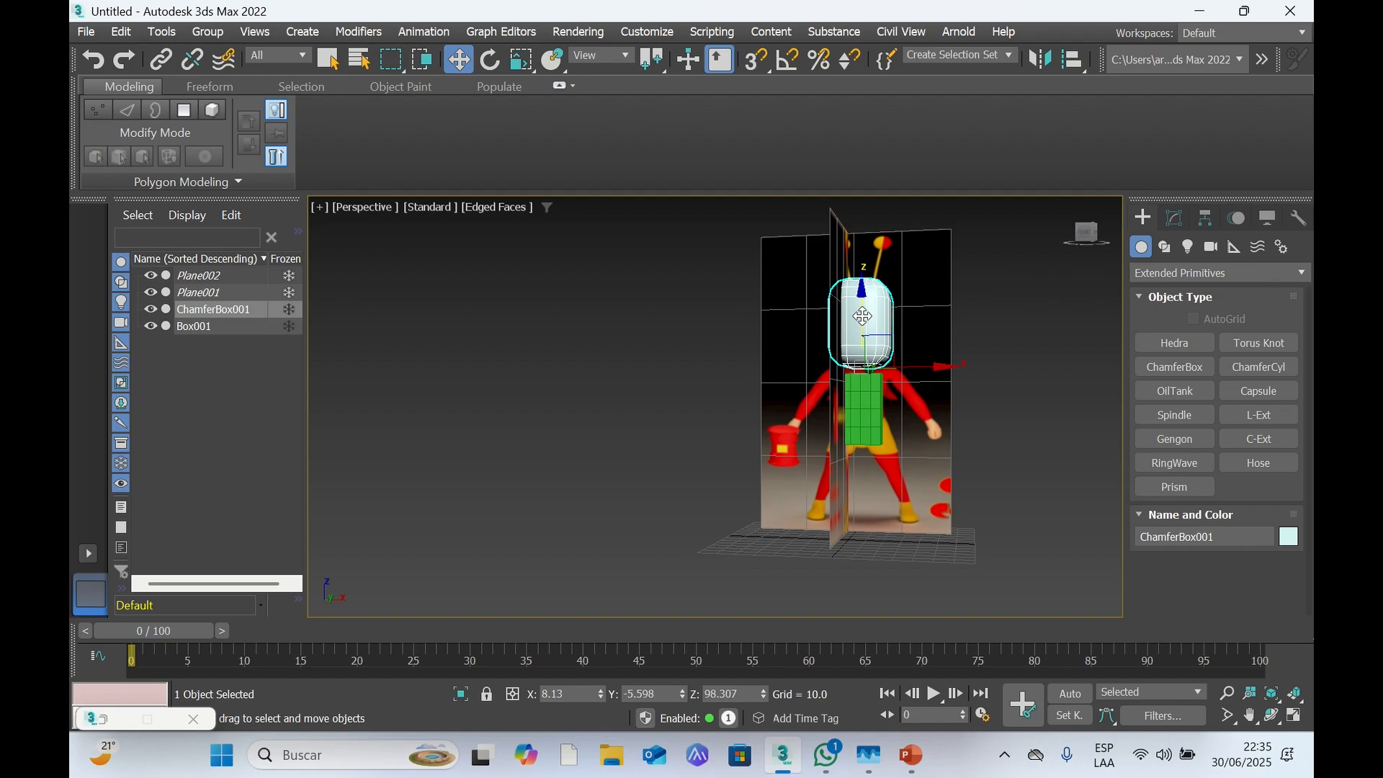
pyautogui.click(1177, 217)
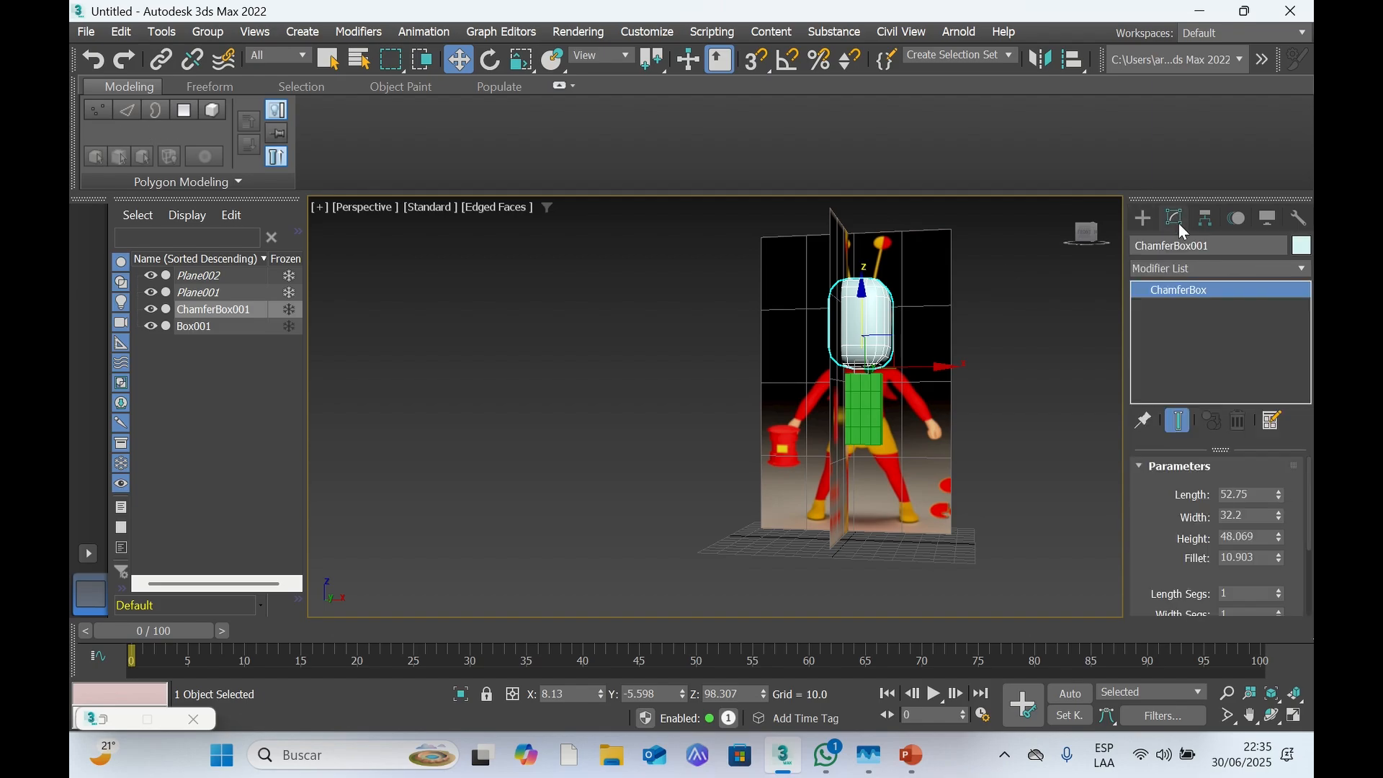
pyautogui.click(1094, 240)
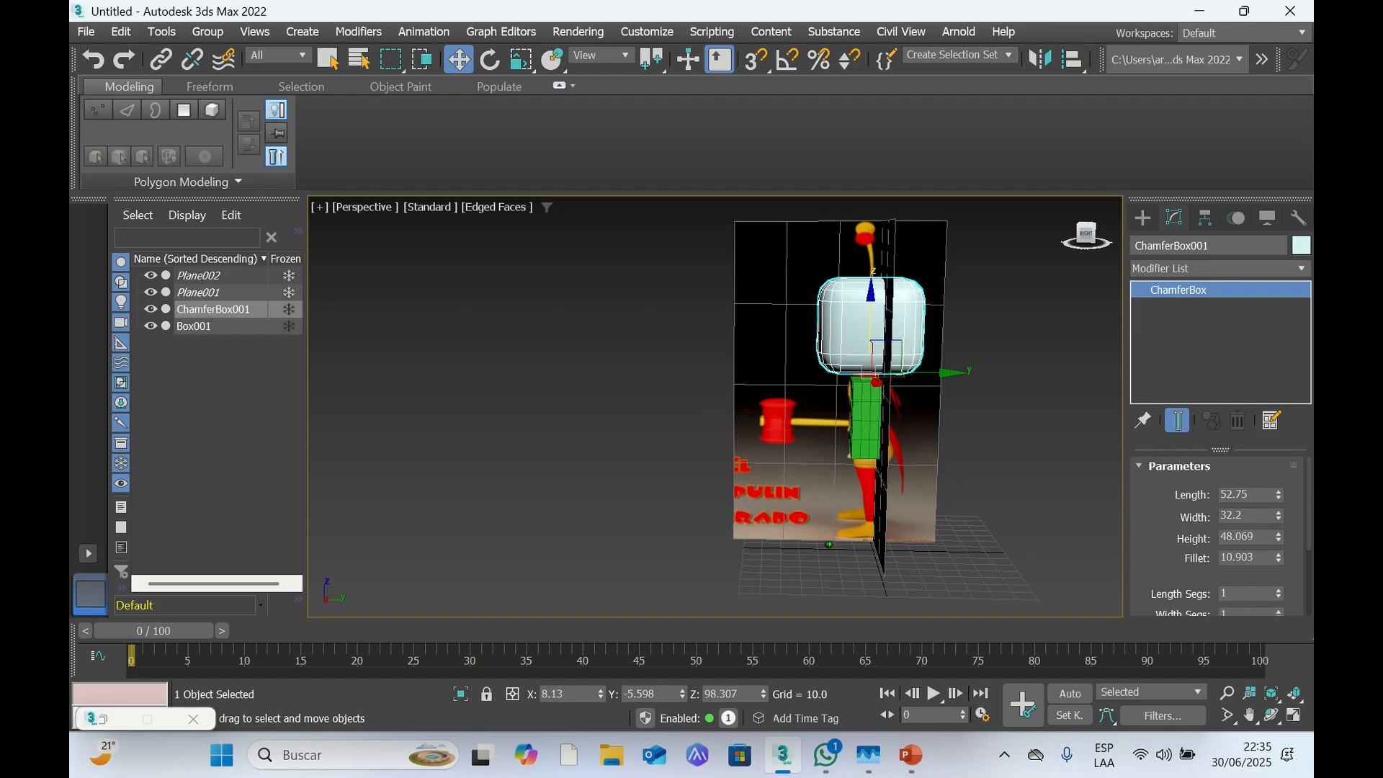
pyautogui.moveTo(1045, 241); pyautogui.dragTo(1088, 235)
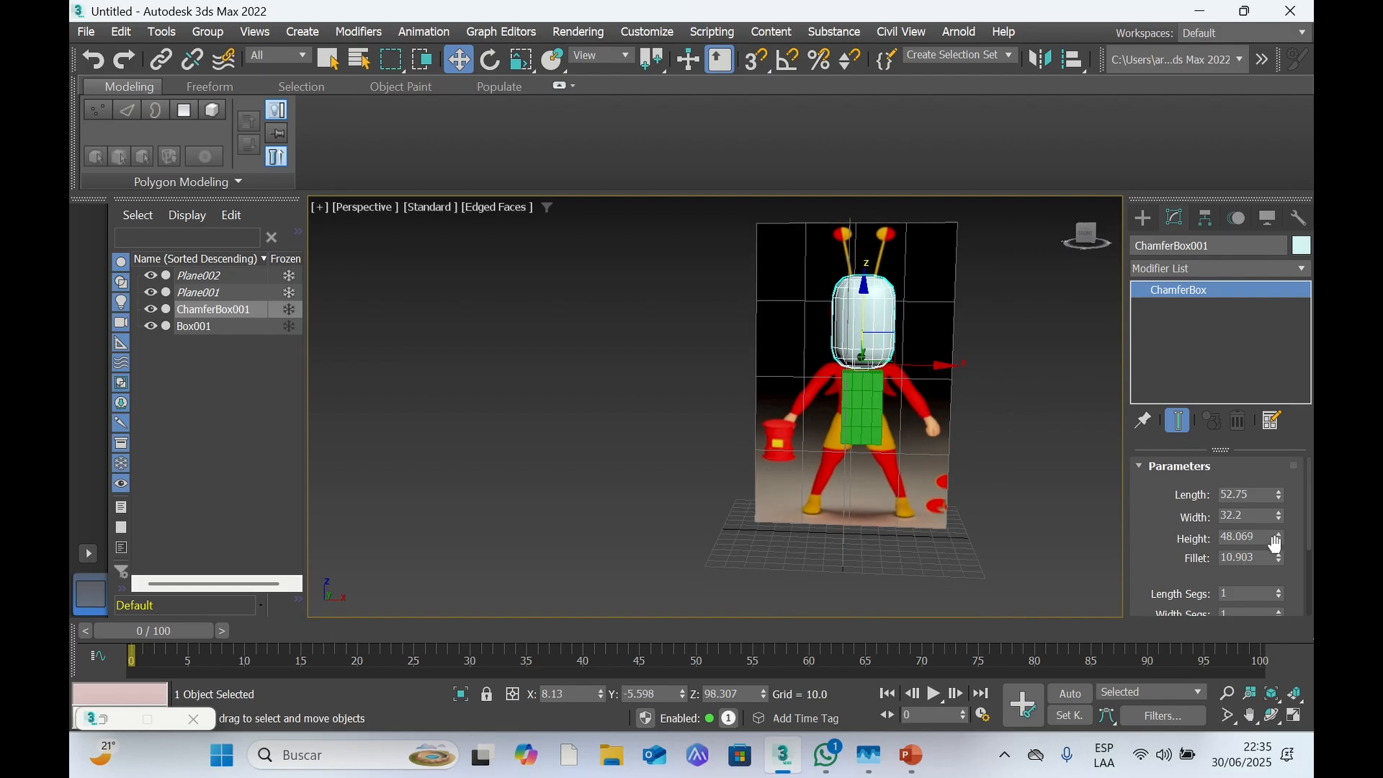
pyautogui.moveTo(1279, 540); pyautogui.dragTo(1279, 540)
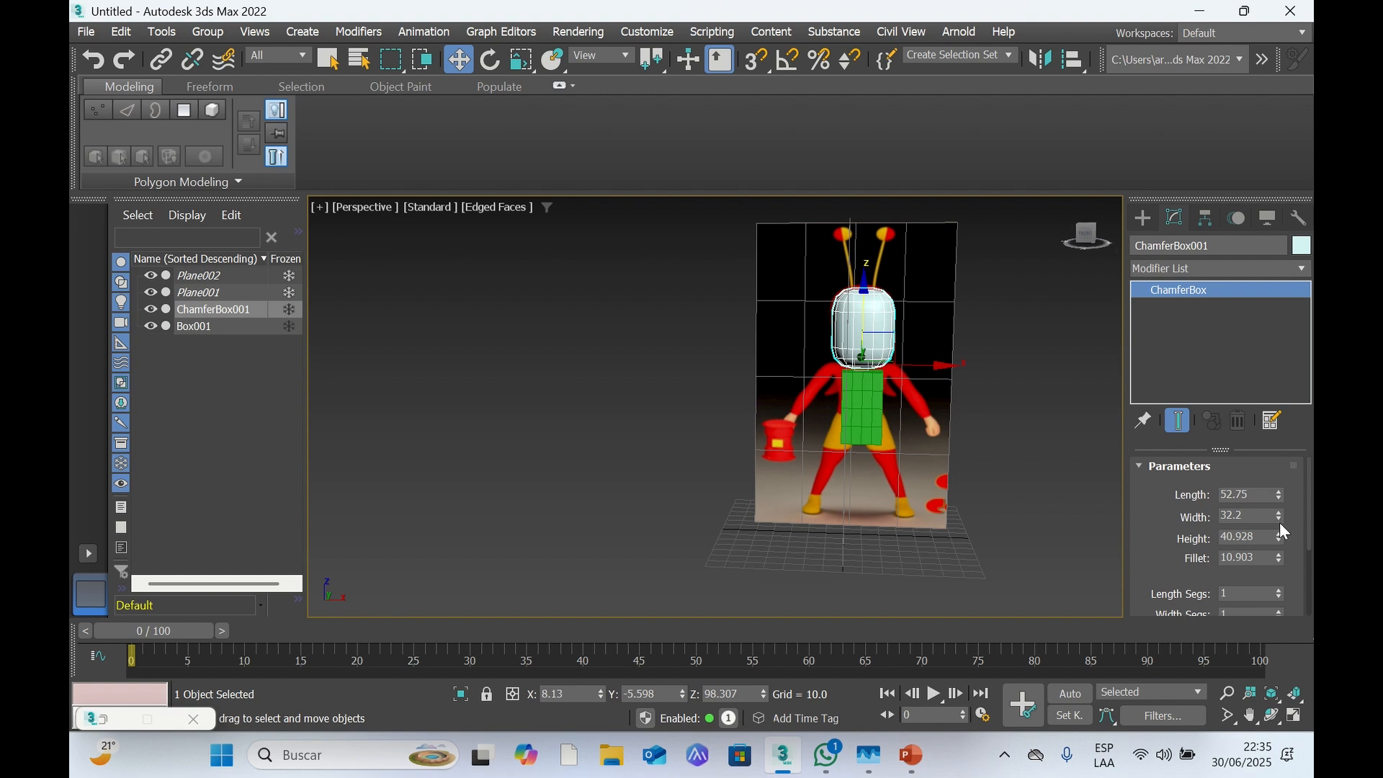
pyautogui.moveTo(1280, 517); pyautogui.dragTo(1280, 517)
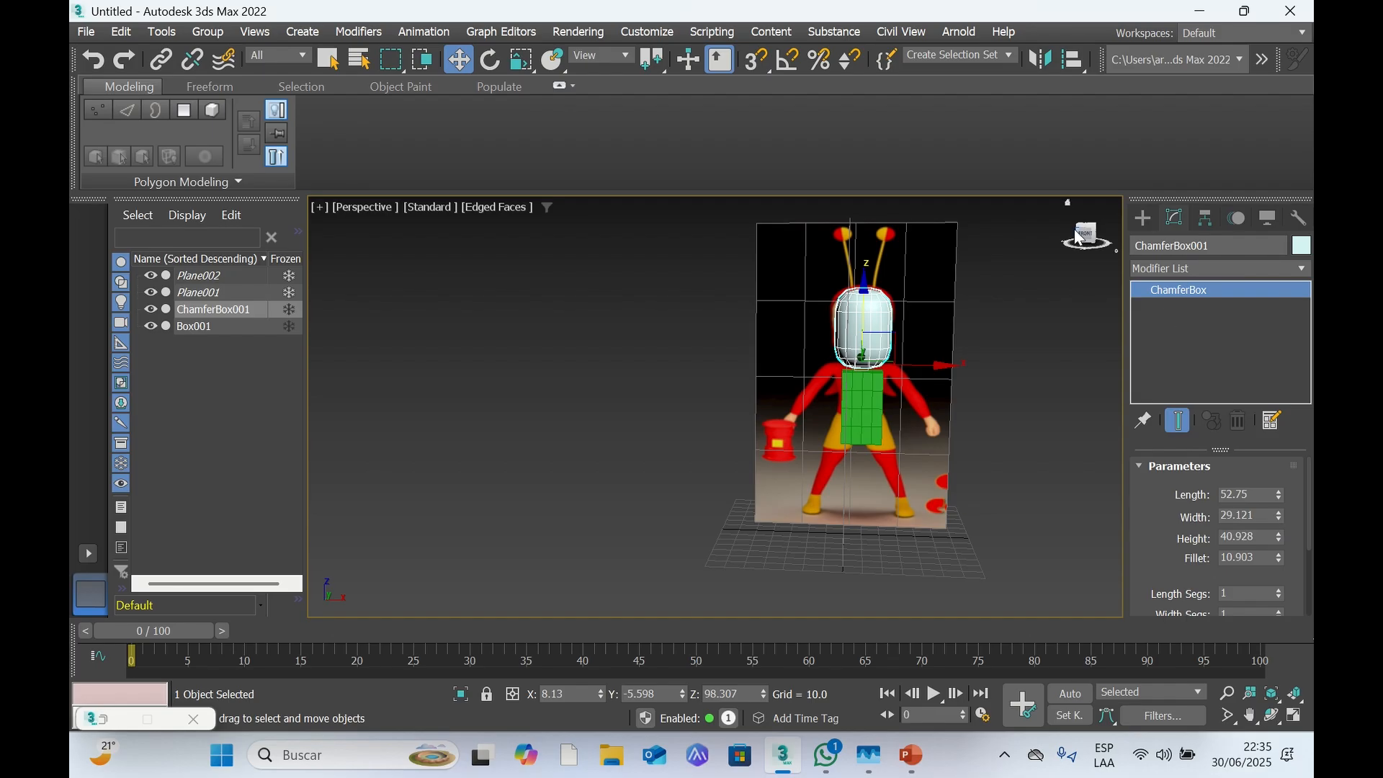
# Narrow the chamfer box to a width of about 27.7 and shift it along X to about 7.3
pyautogui.moveTo(1088, 236)
pyautogui.mouseDown()
pyautogui.moveTo(1071, 240)
pyautogui.moveTo(1088, 239)
pyautogui.mouseUp()
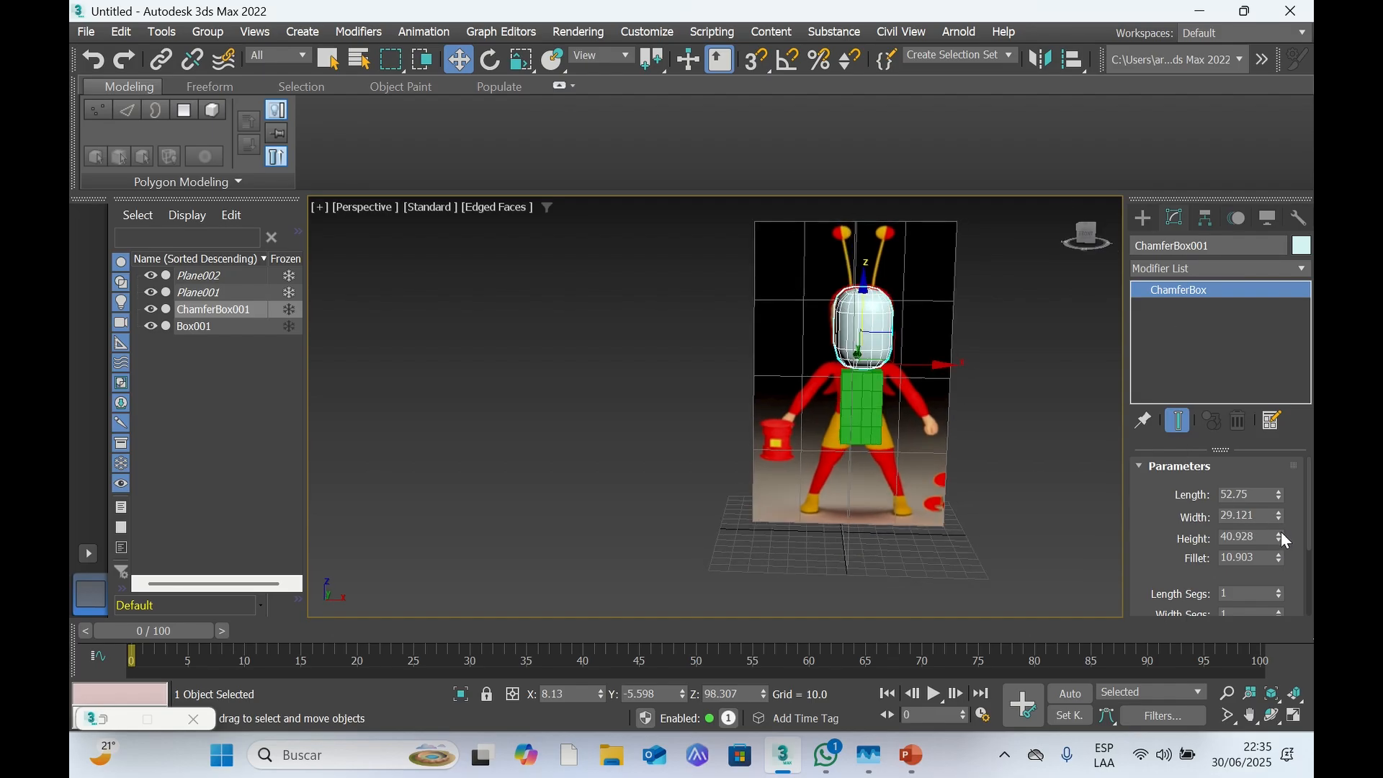
pyautogui.moveTo(1280, 518); pyautogui.dragTo(1280, 521)
pyautogui.moveTo(1087, 234); pyautogui.dragTo(1086, 236)
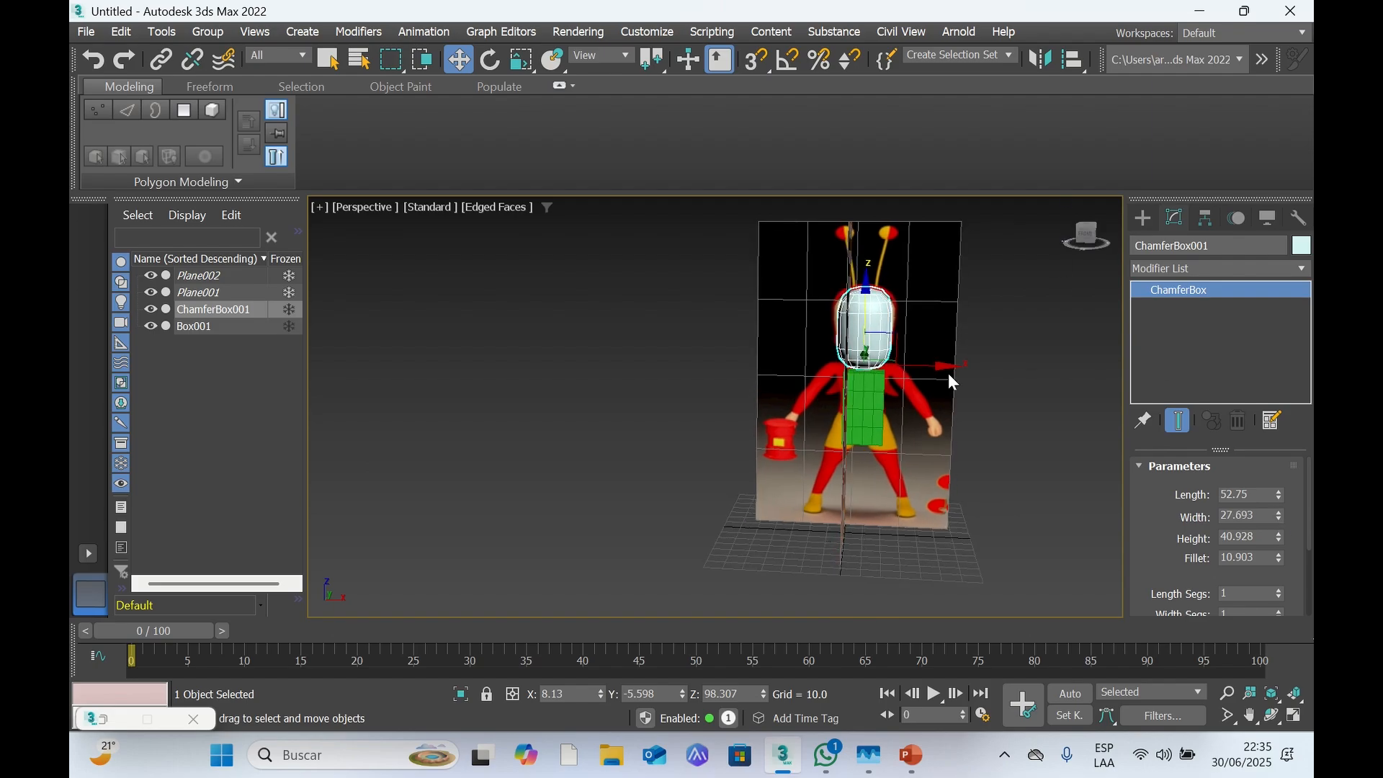
pyautogui.moveTo(946, 366); pyautogui.dragTo(945, 364)
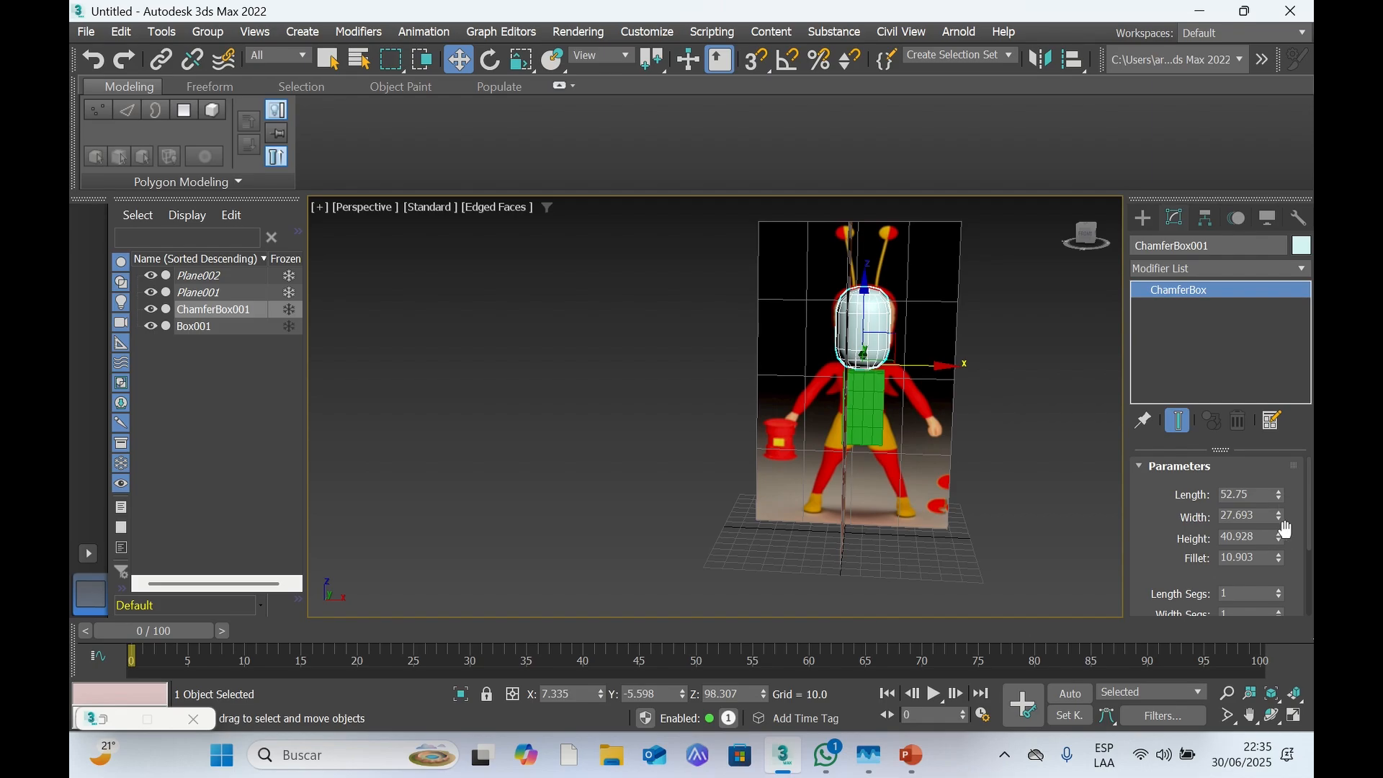
# Reduce the chamfer box's length to about 38.2 to match the head in the profile view
pyautogui.click(1093, 243)
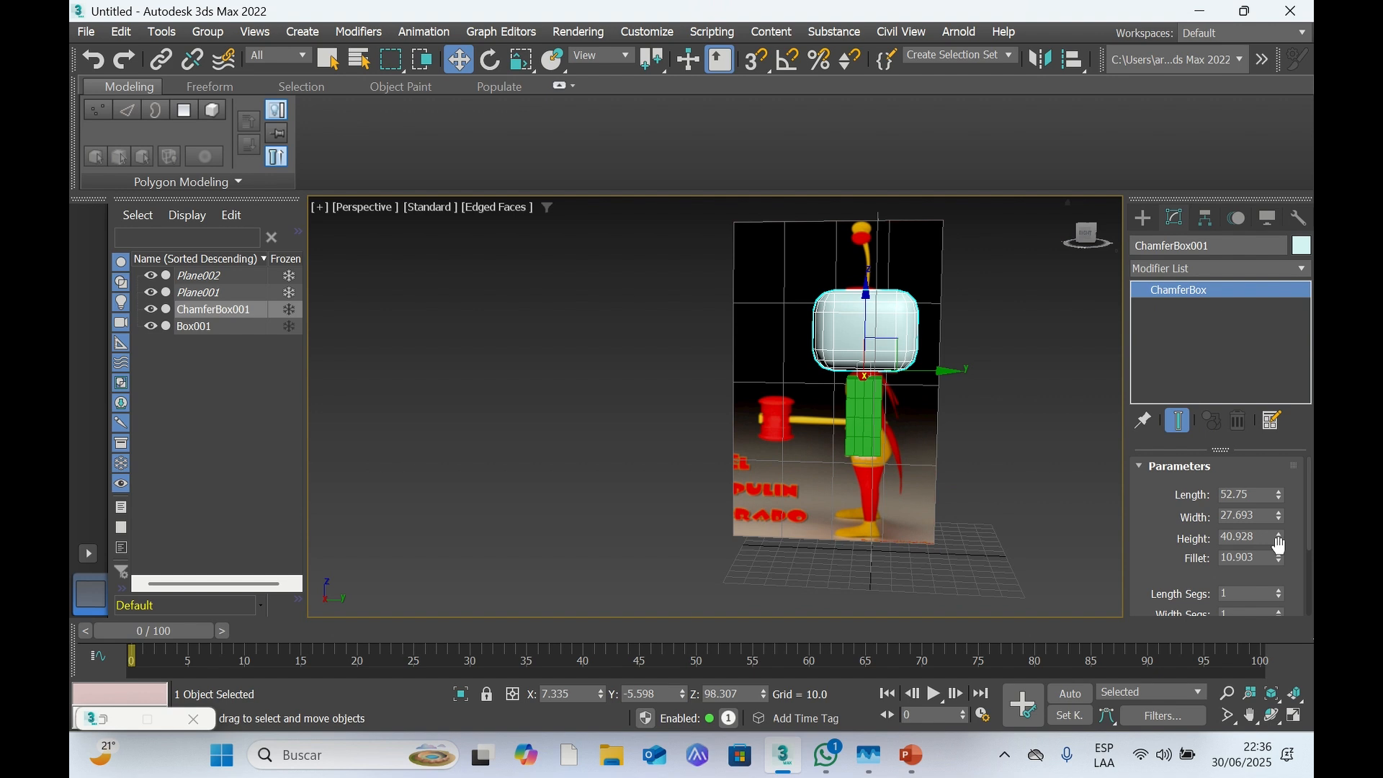
pyautogui.click(1278, 499)
pyautogui.moveTo(1278, 498); pyautogui.dragTo(1278, 498)
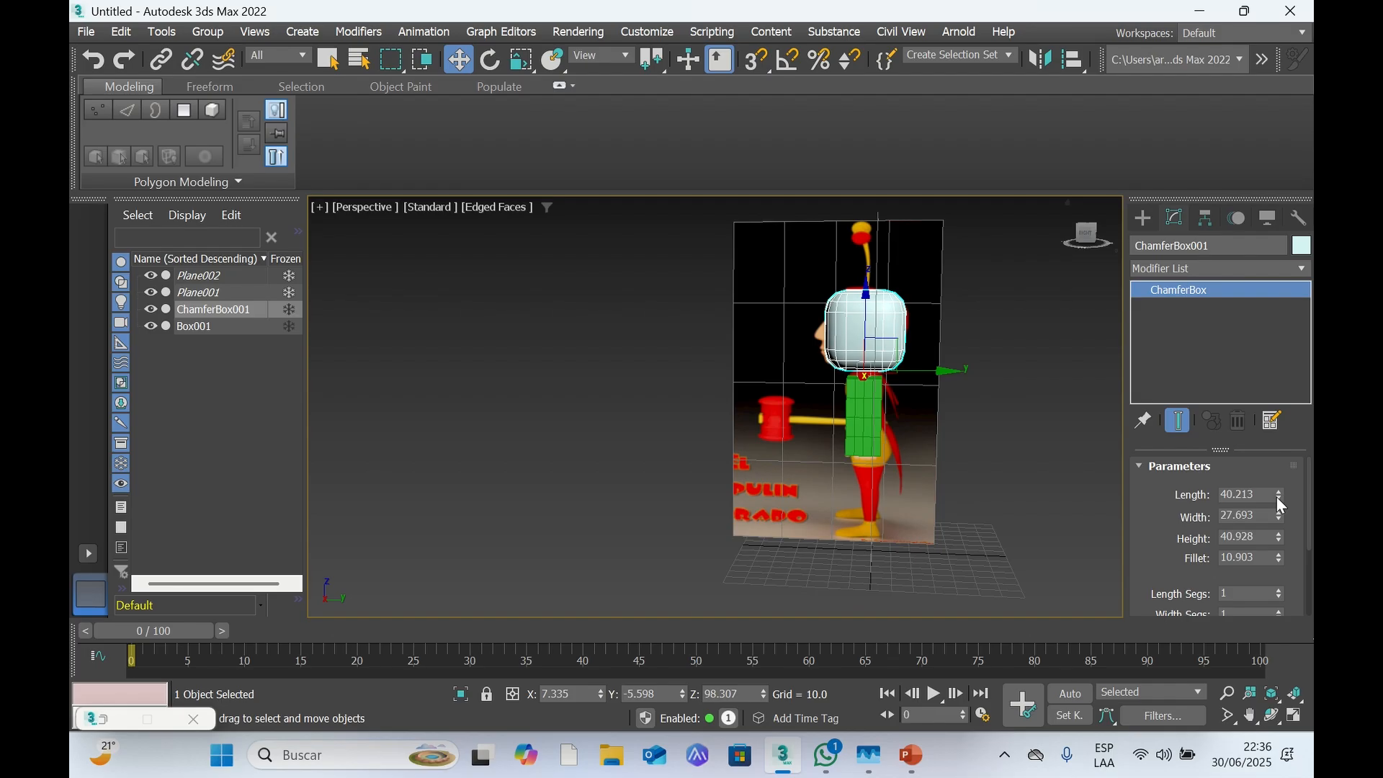
pyautogui.moveTo(1086, 238); pyautogui.dragTo(1078, 243)
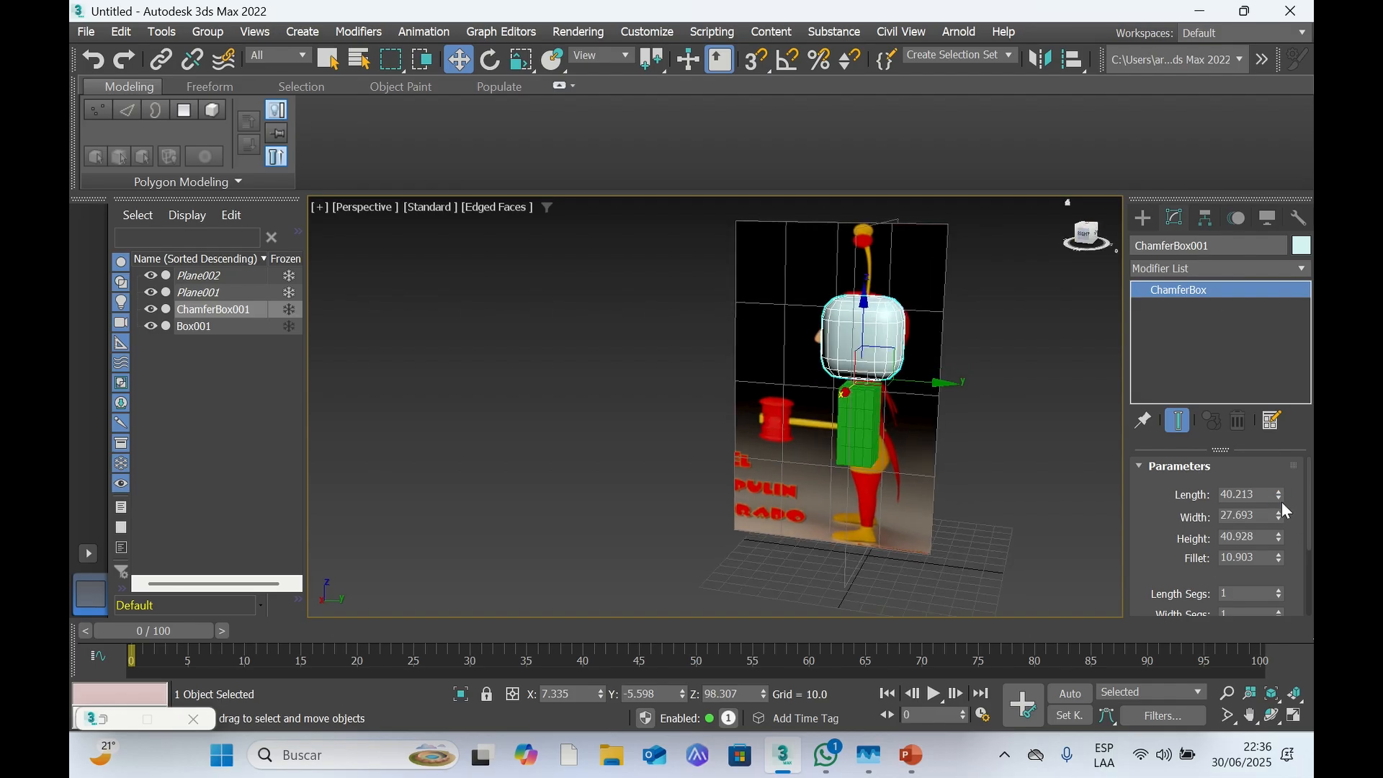
pyautogui.moveTo(1279, 498); pyautogui.dragTo(1279, 499)
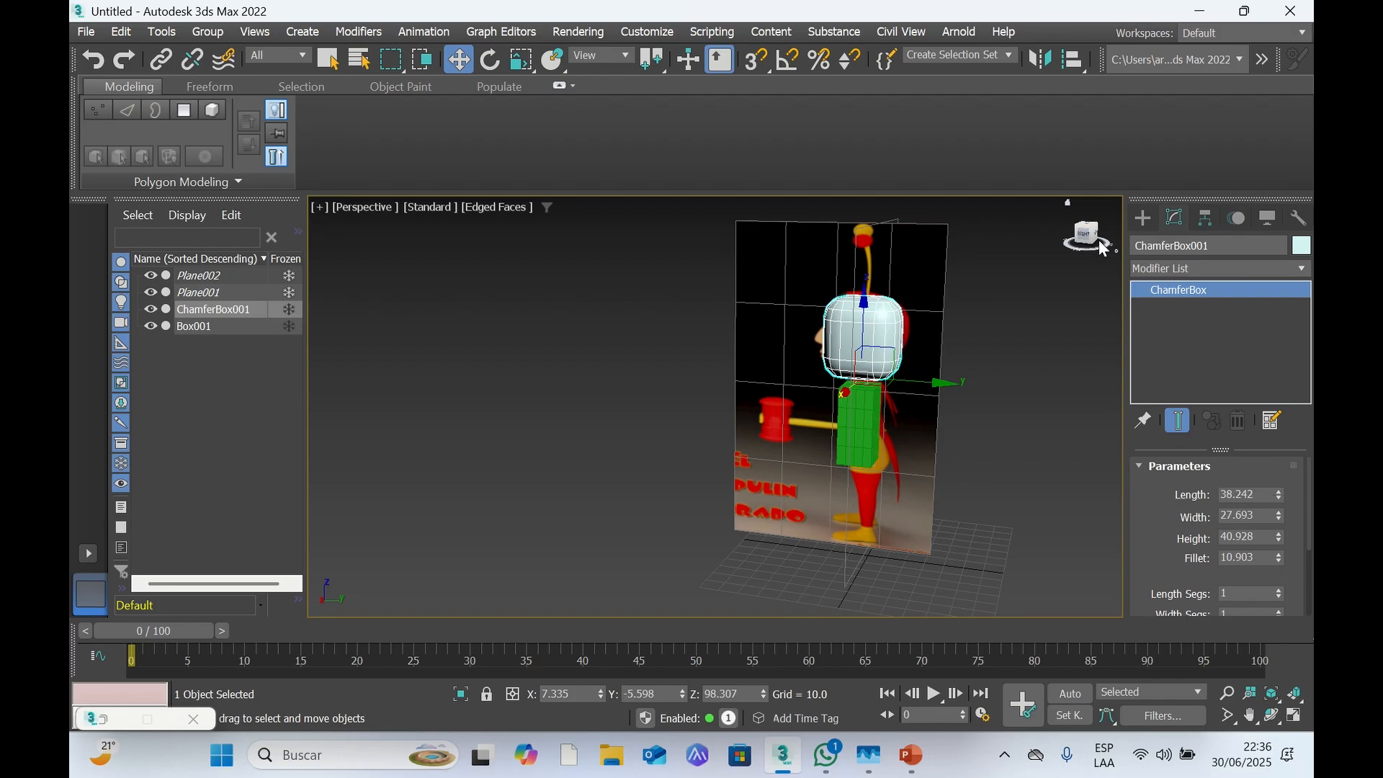
# Set the chamfer box's length, width and height segments to 4 each
pyautogui.moveTo(1104, 248)
pyautogui.mouseDown()
pyautogui.moveTo(1128, 250)
pyautogui.moveTo(1089, 249)
pyautogui.moveTo(1117, 256)
pyautogui.mouseUp()
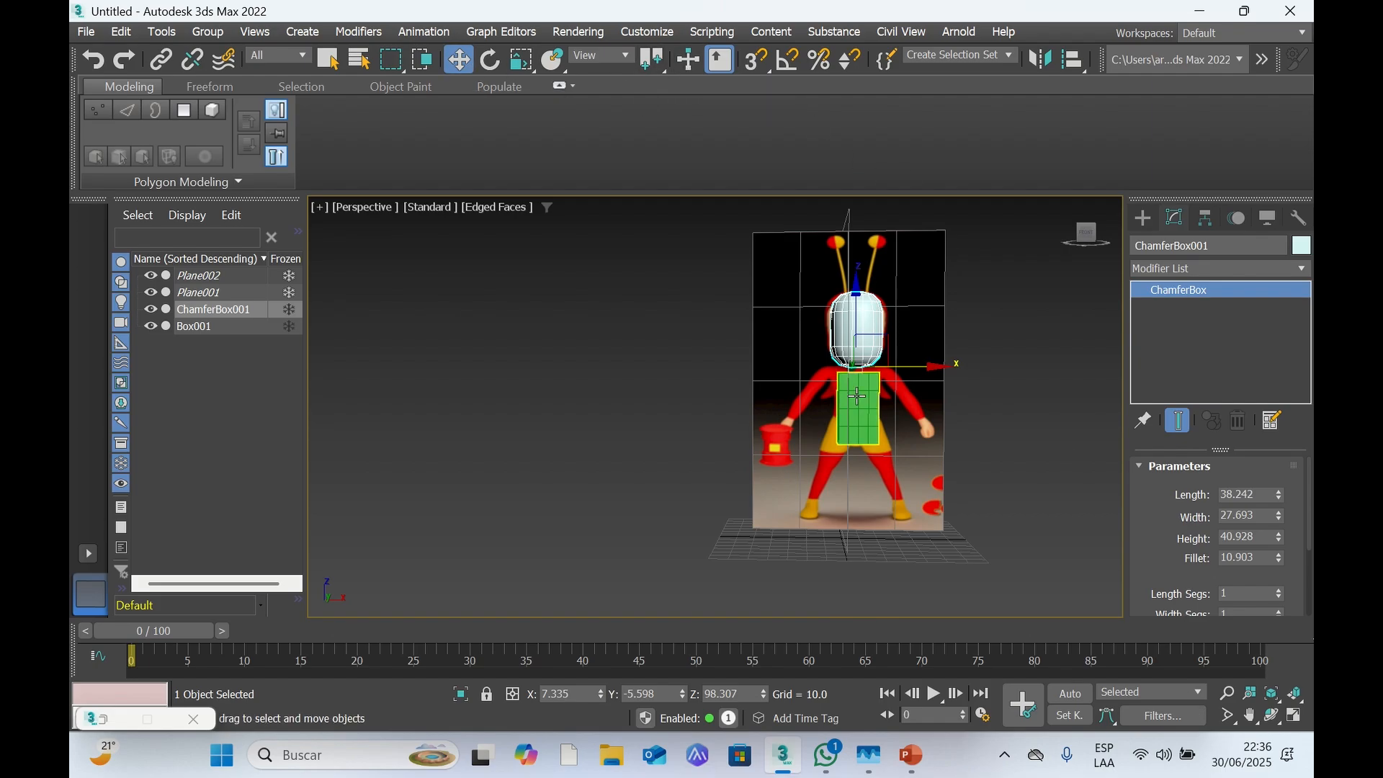
pyautogui.scroll(5, 857, 396)
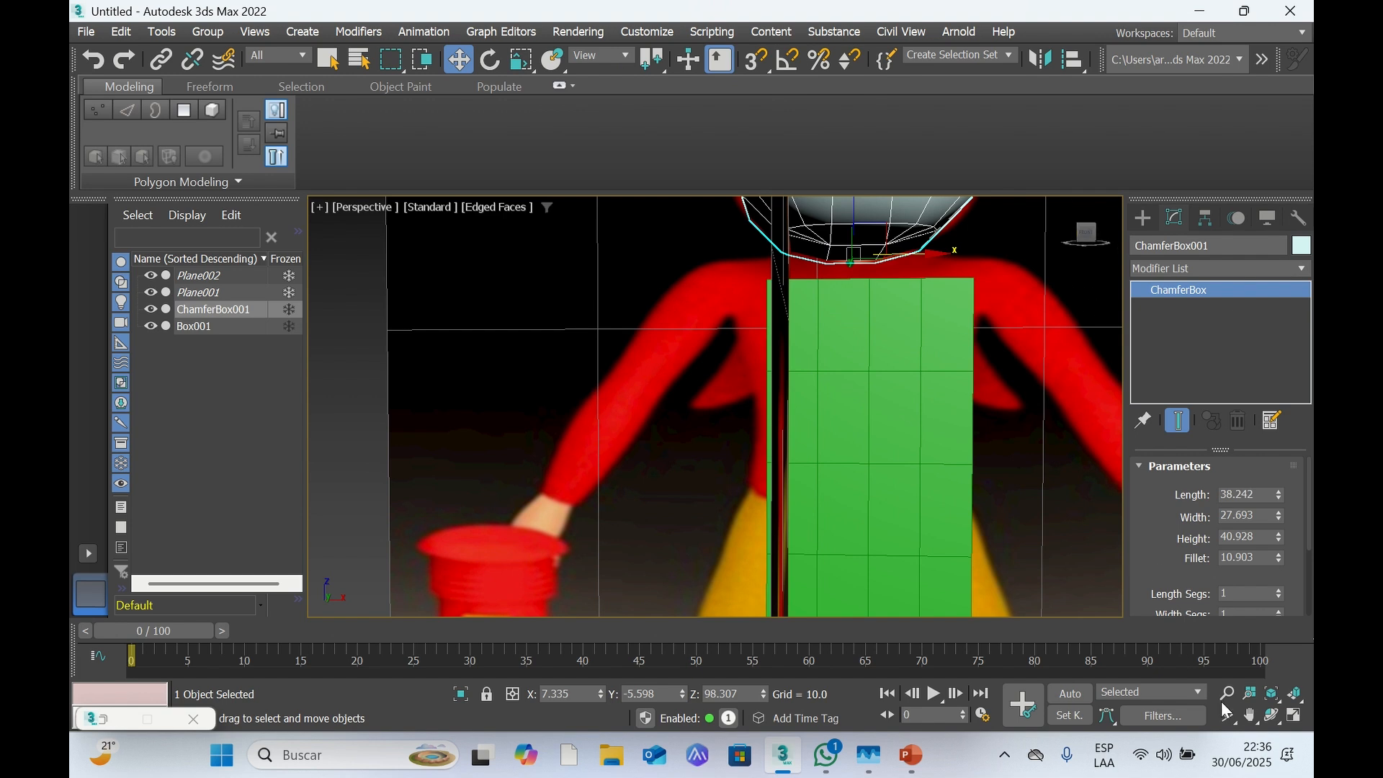
pyautogui.click(1250, 715)
pyautogui.moveTo(1023, 344); pyautogui.dragTo(1006, 446)
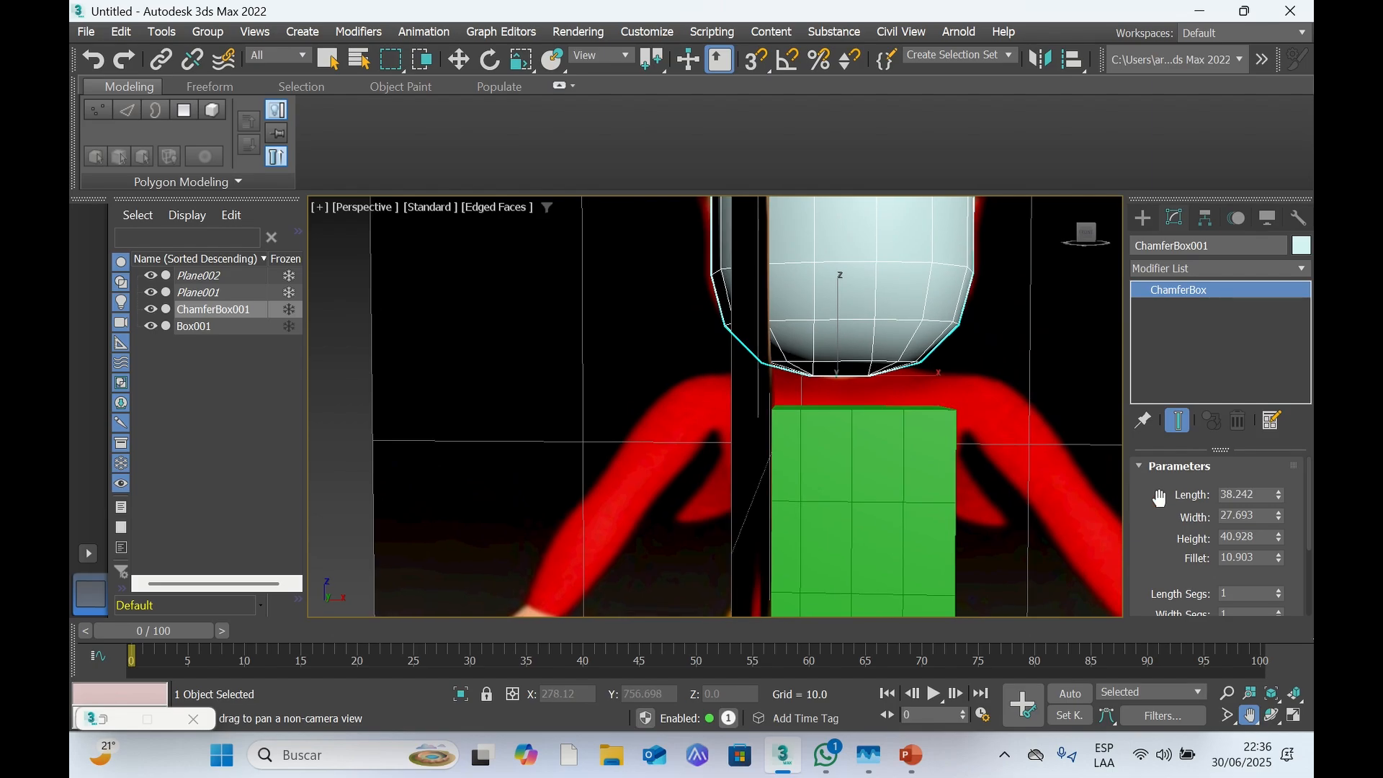
pyautogui.scroll(-3, 1268, 581)
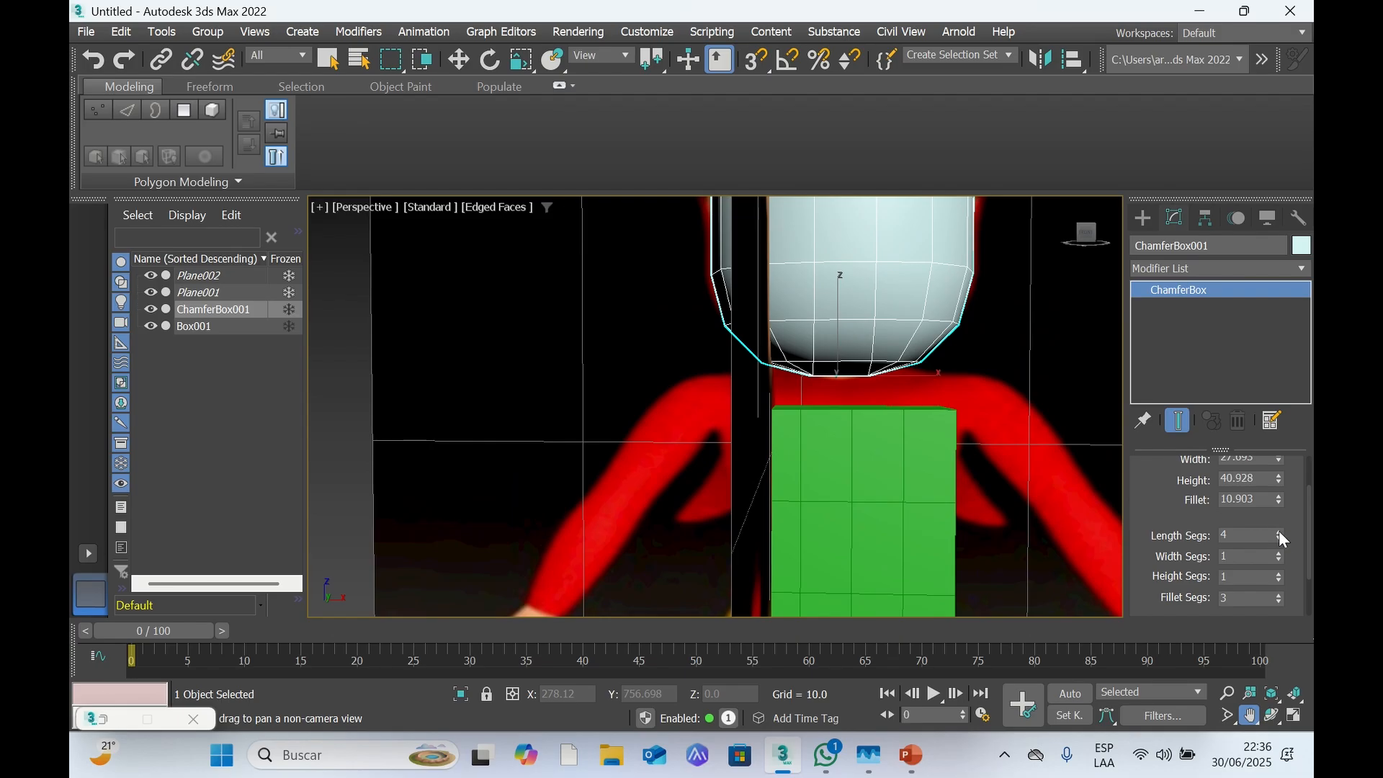
pyautogui.click(1276, 552)
pyautogui.click(1277, 551)
pyautogui.click(1277, 552)
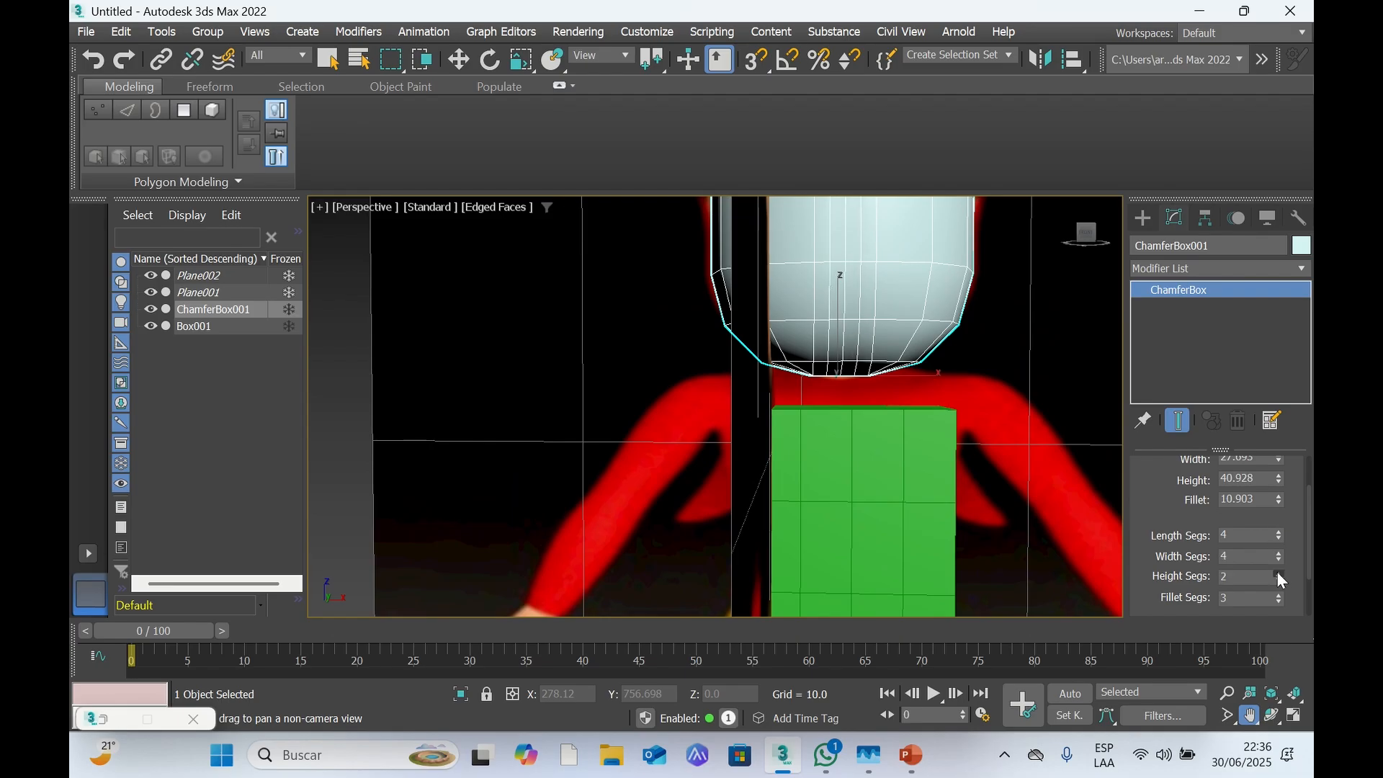
pyautogui.click(1277, 574)
pyautogui.click(1276, 573)
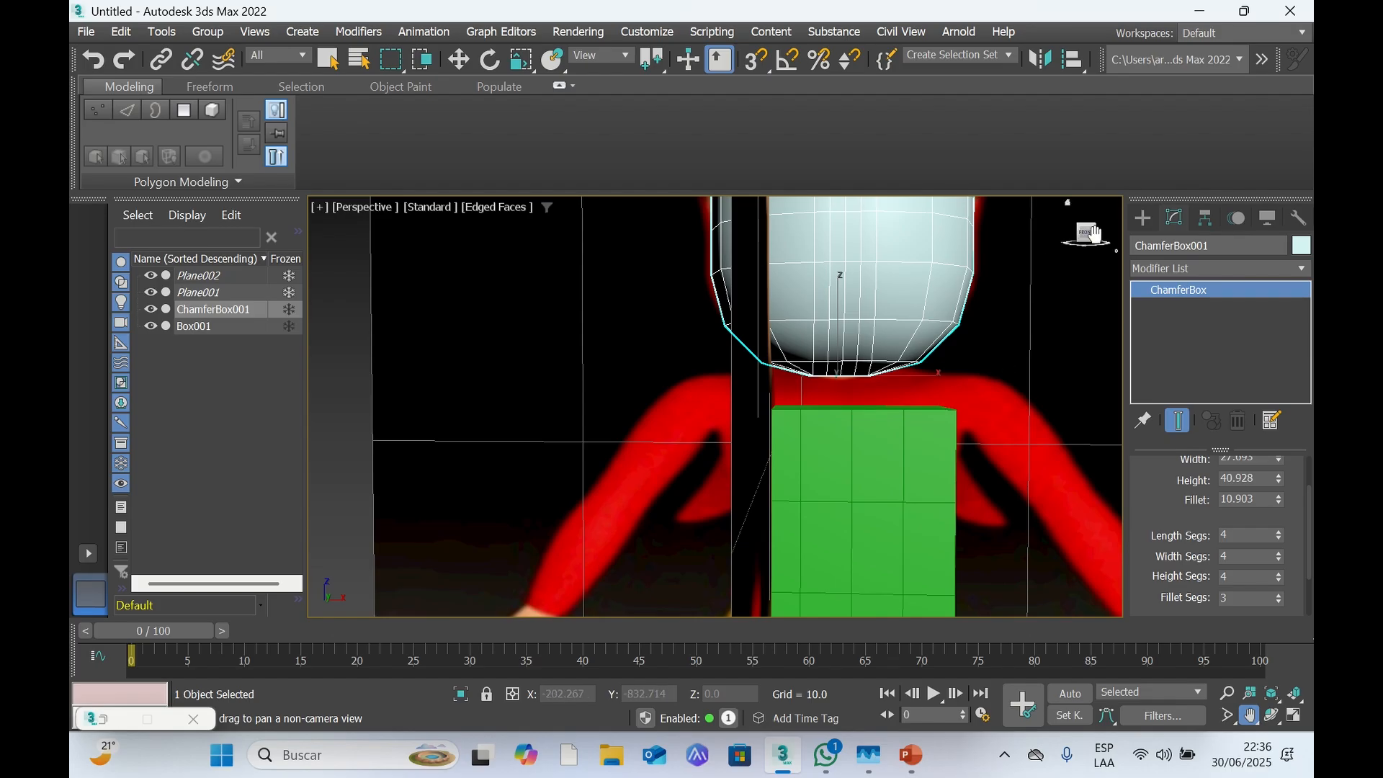
# Shift the chamfer box along X to about 8.4 and raise it along Z to about 102.7 to clear the neck
pyautogui.moveTo(1093, 237); pyautogui.dragTo(1086, 236)
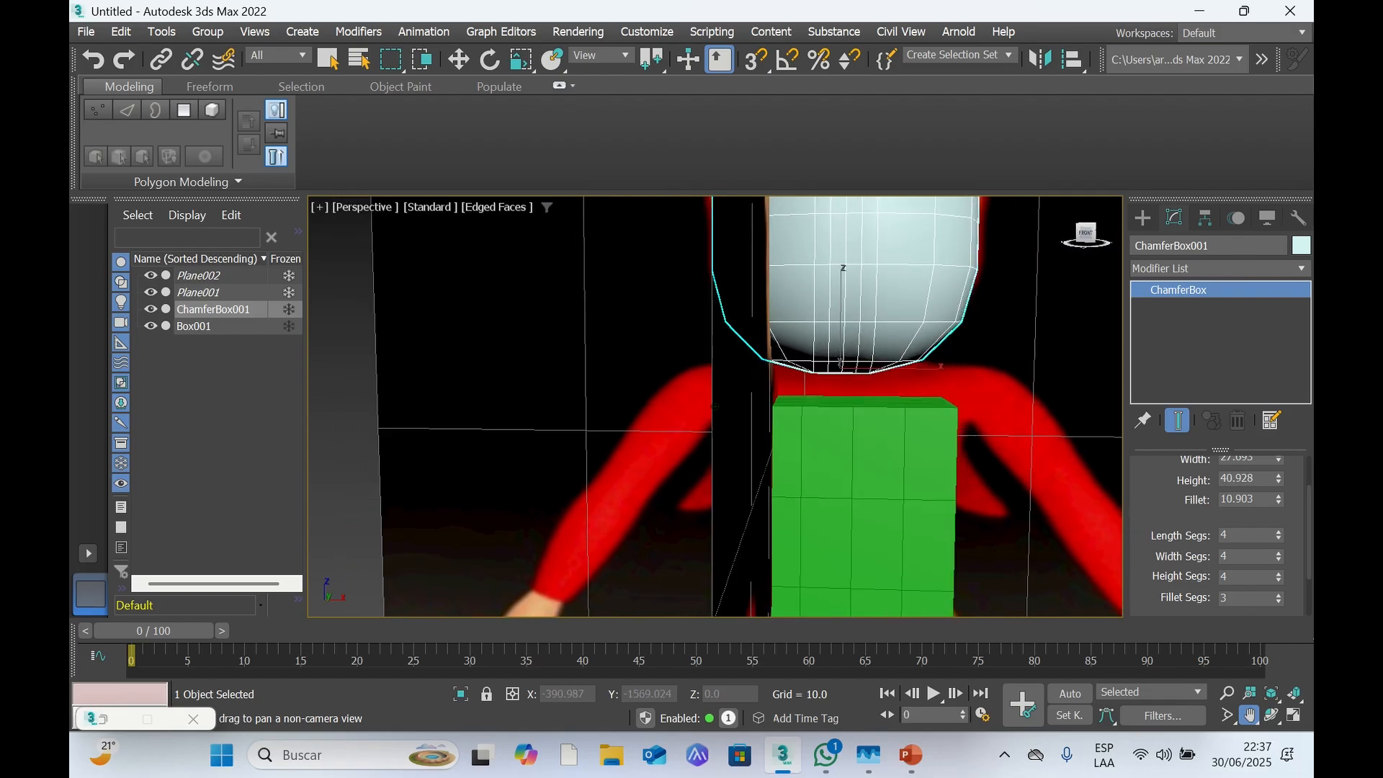
pyautogui.click(460, 58)
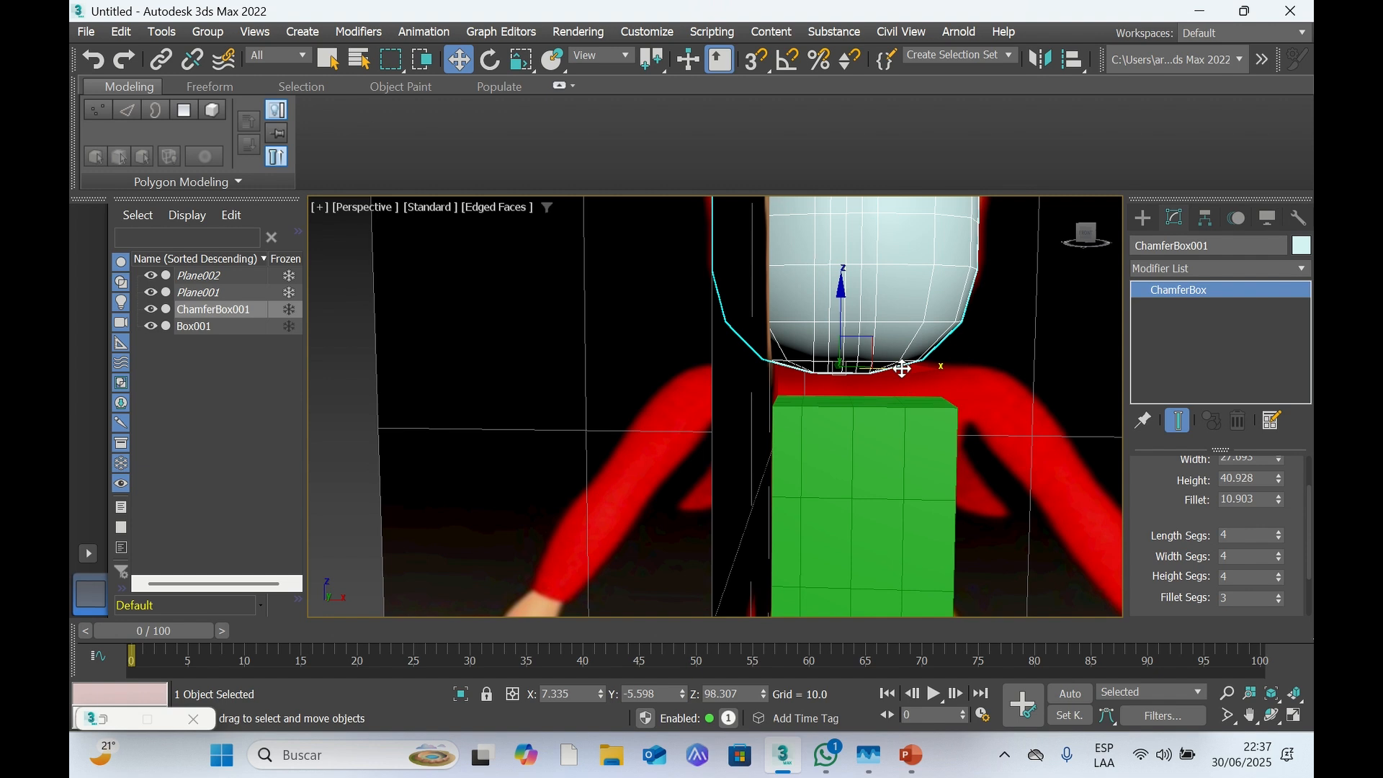
pyautogui.moveTo(902, 368); pyautogui.dragTo(912, 368)
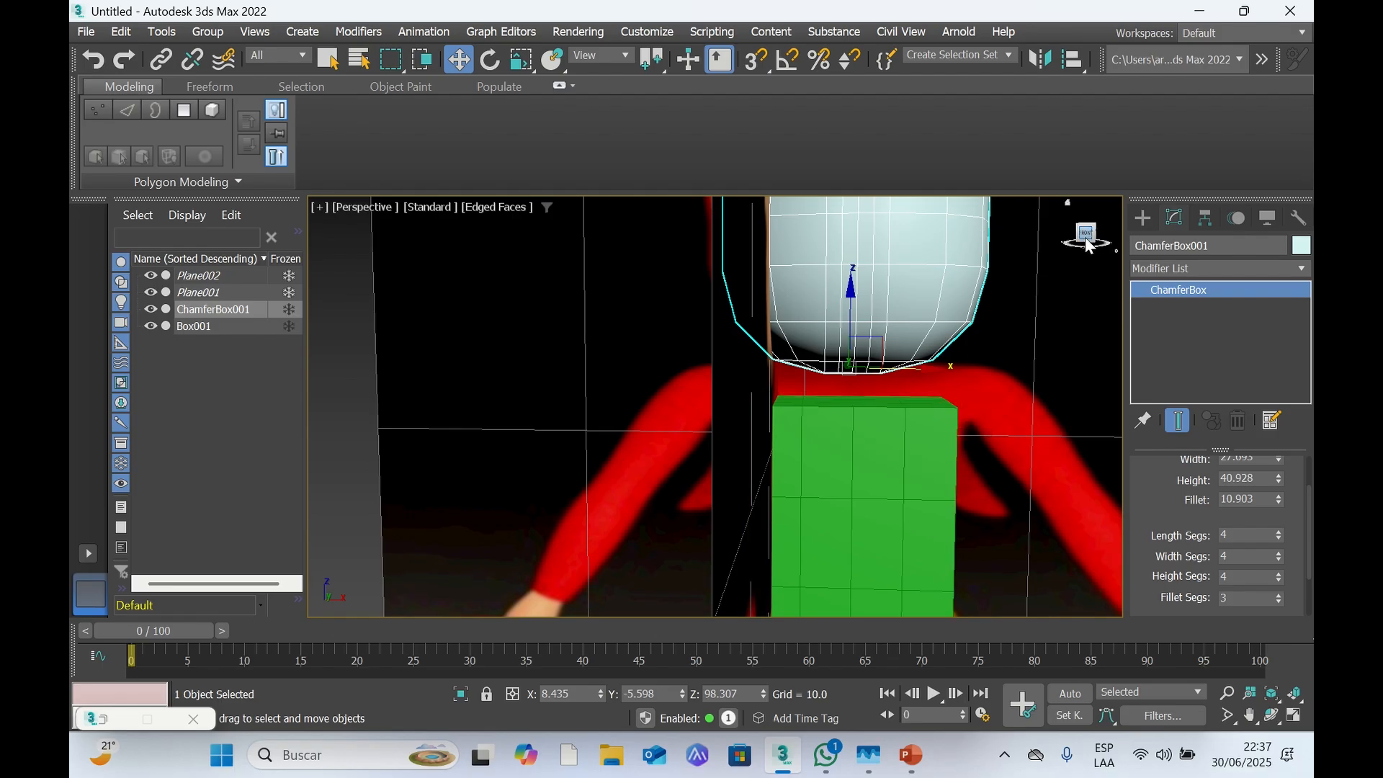
pyautogui.moveTo(1089, 247); pyautogui.dragTo(852, 239)
pyautogui.moveTo(1085, 232); pyautogui.dragTo(1090, 237)
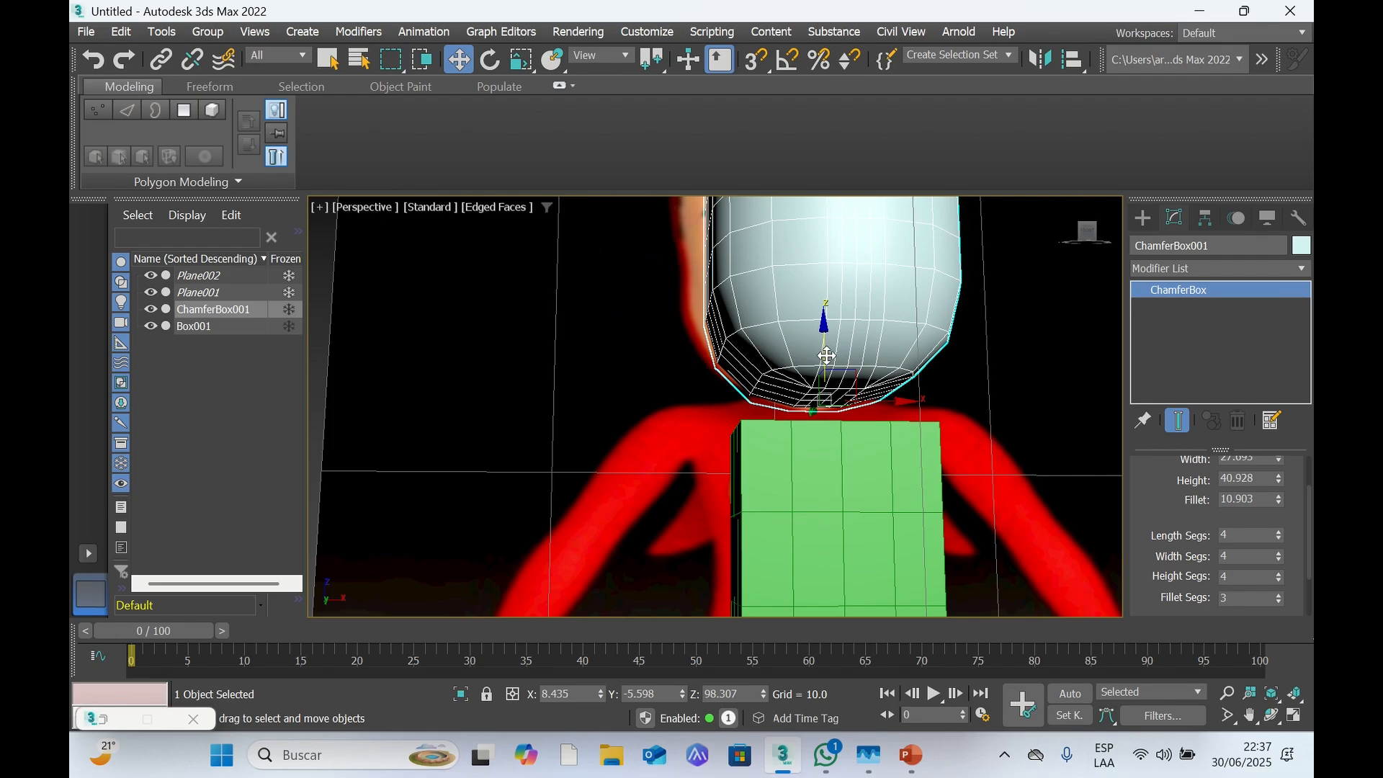
pyautogui.moveTo(826, 356); pyautogui.dragTo(820, 315)
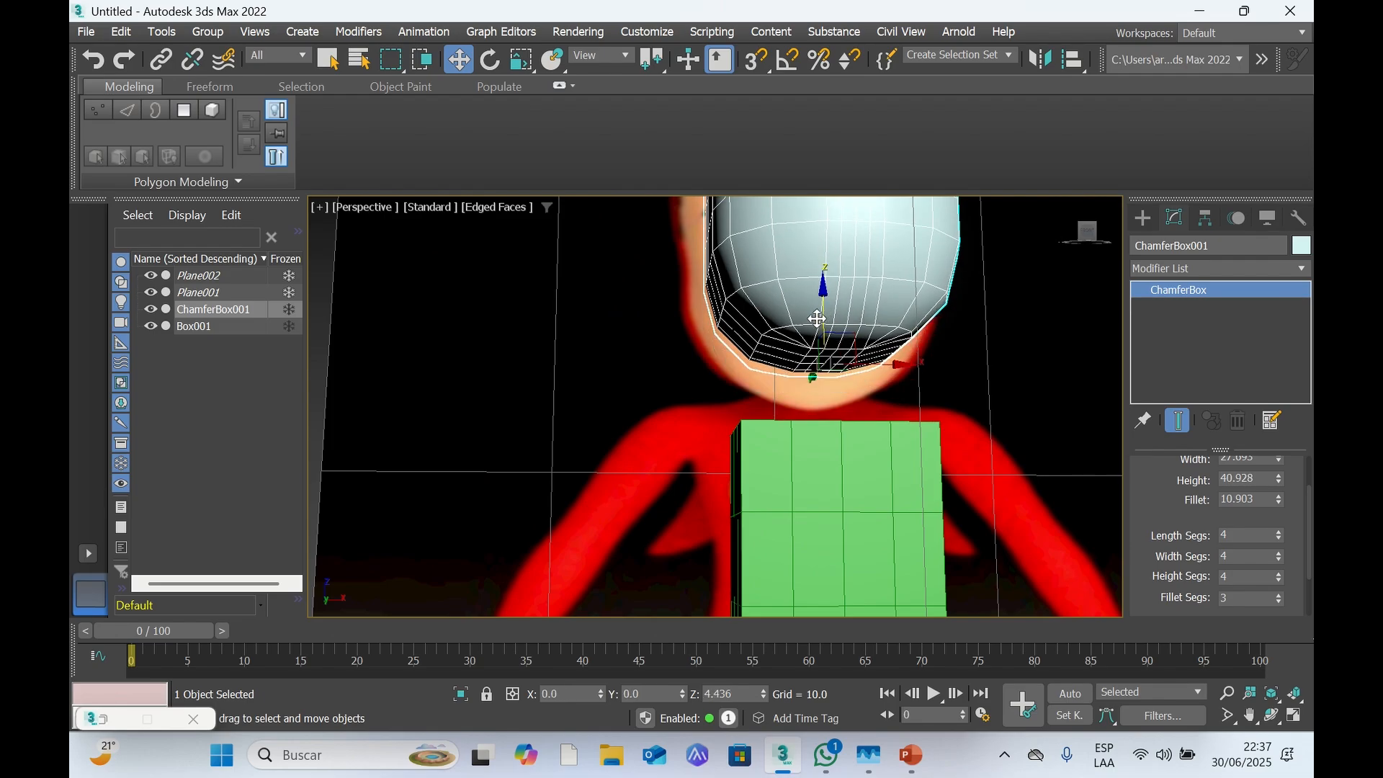
pyautogui.moveTo(1088, 232); pyautogui.dragTo(1077, 232)
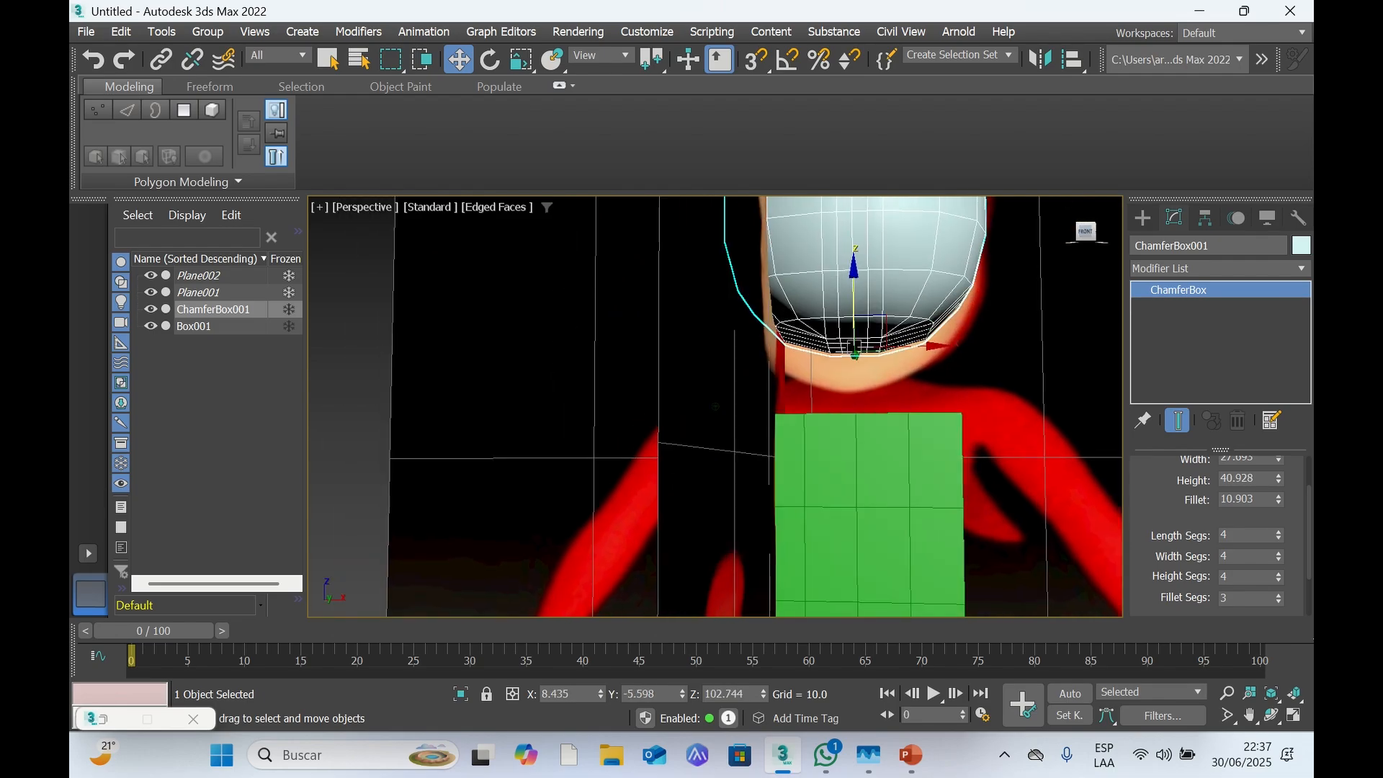
# Add an Edit Poly modifier to the chamfer box
pyautogui.click(1190, 271)
pyautogui.press('e')
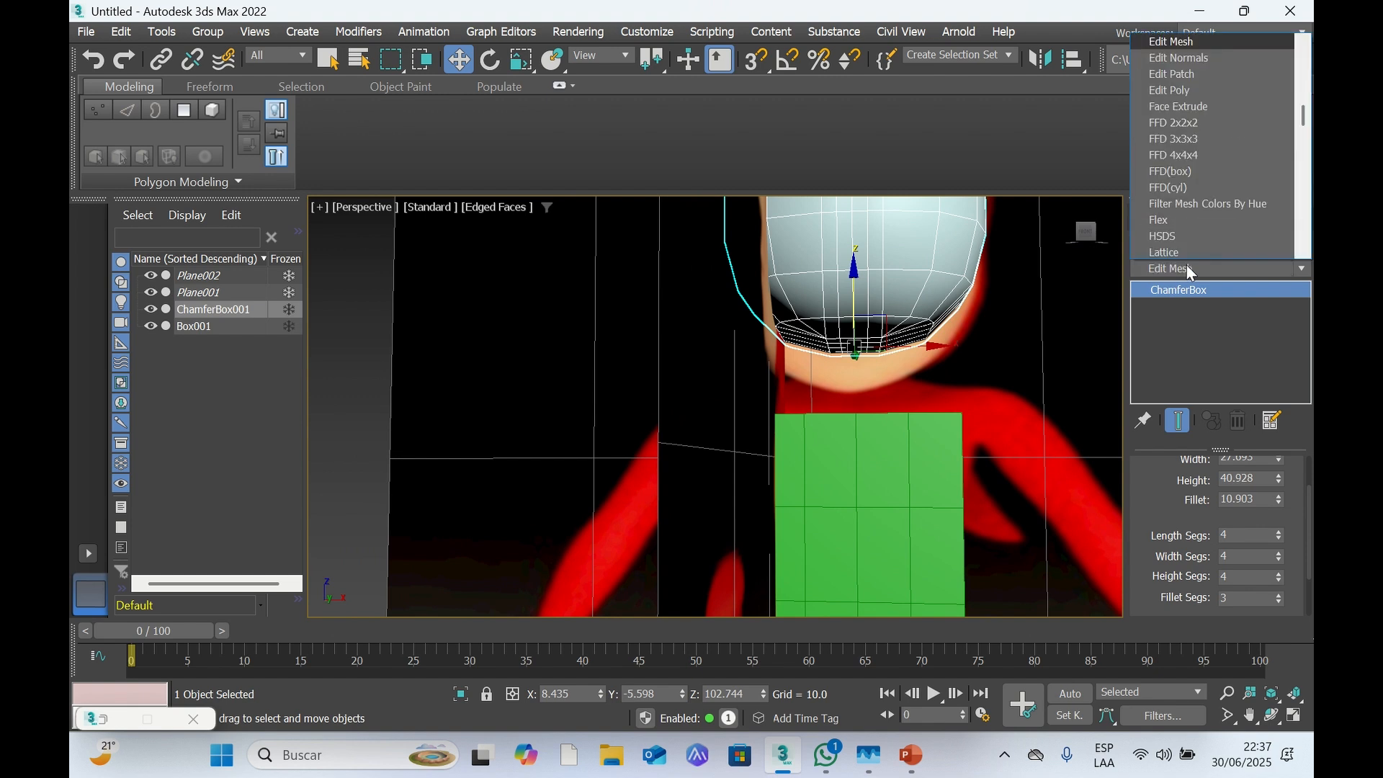
pyautogui.scroll(-2, 1175, 181)
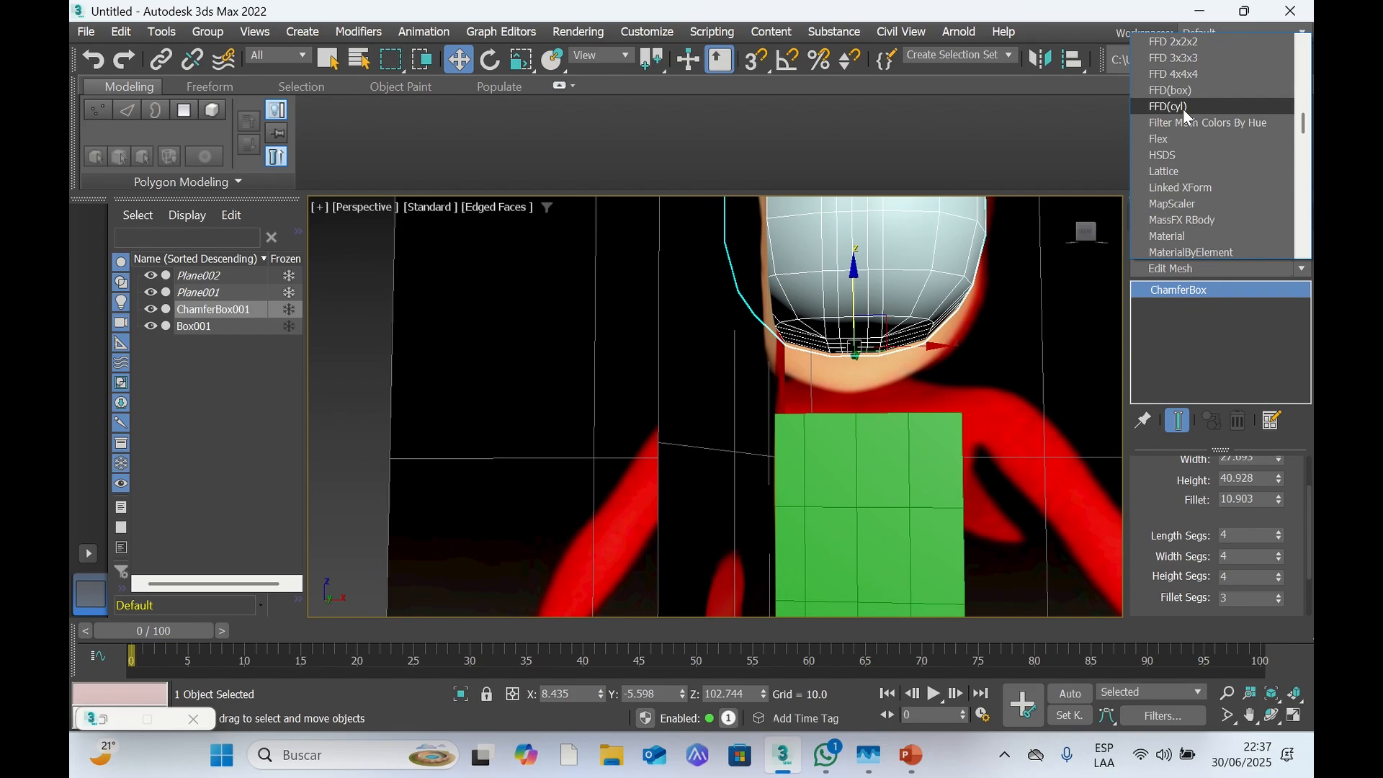
pyautogui.scroll(12, 1186, 112)
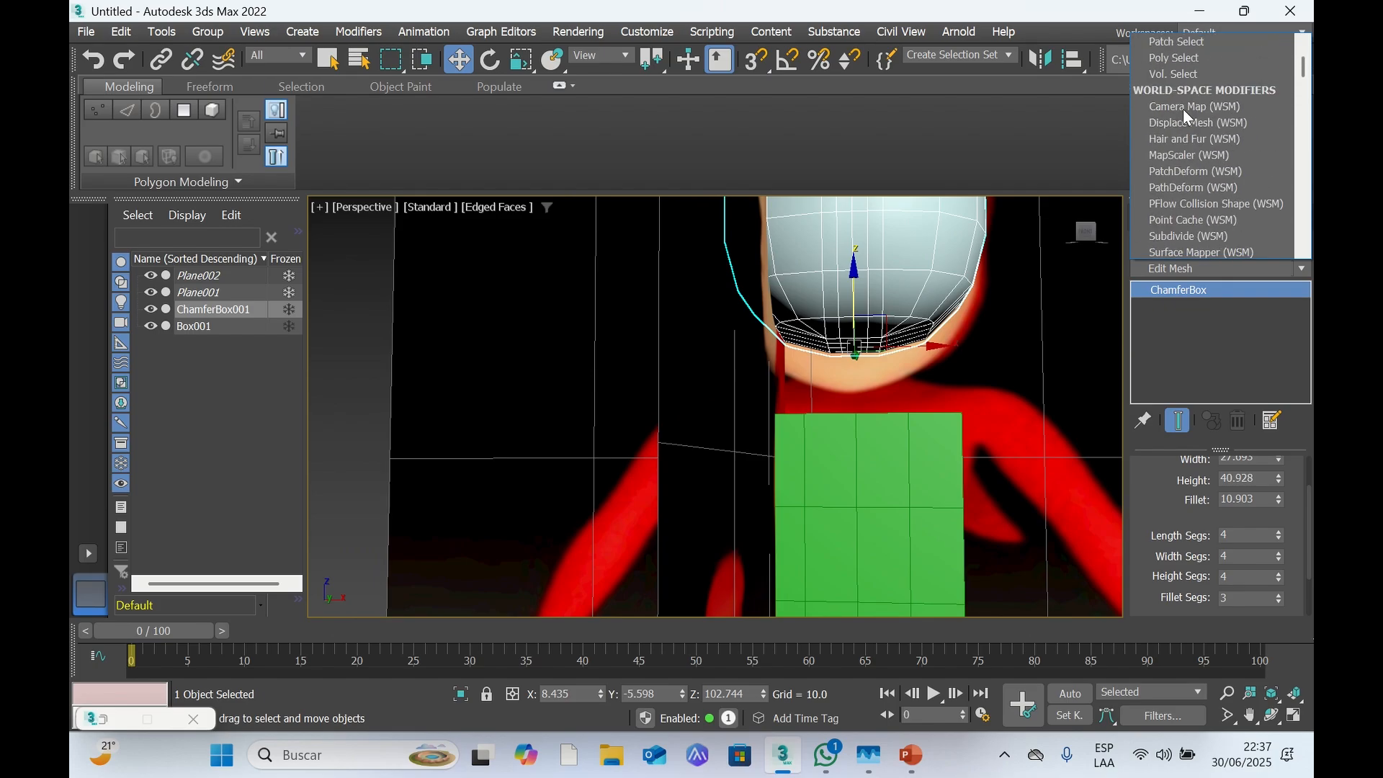
pyautogui.scroll(-8, 1183, 111)
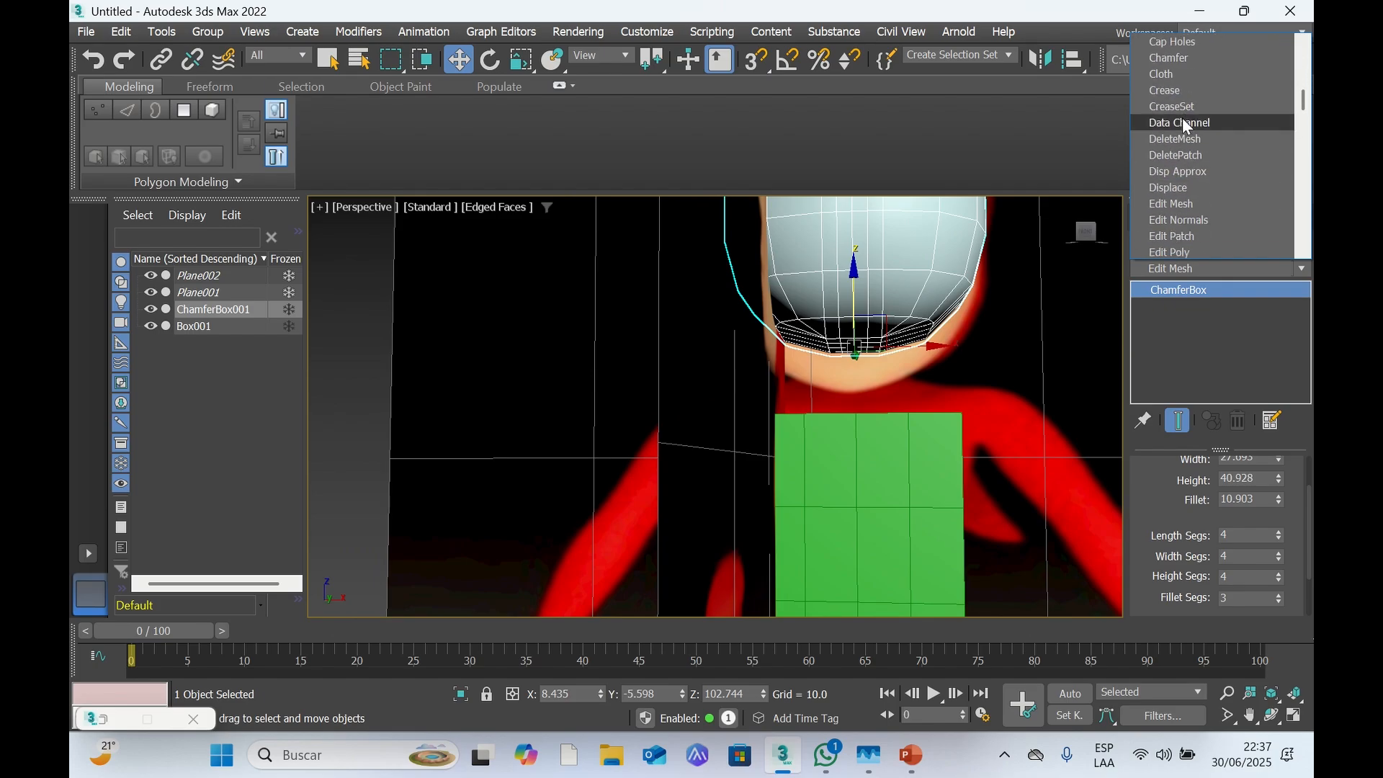
pyautogui.scroll(-4, 1202, 213)
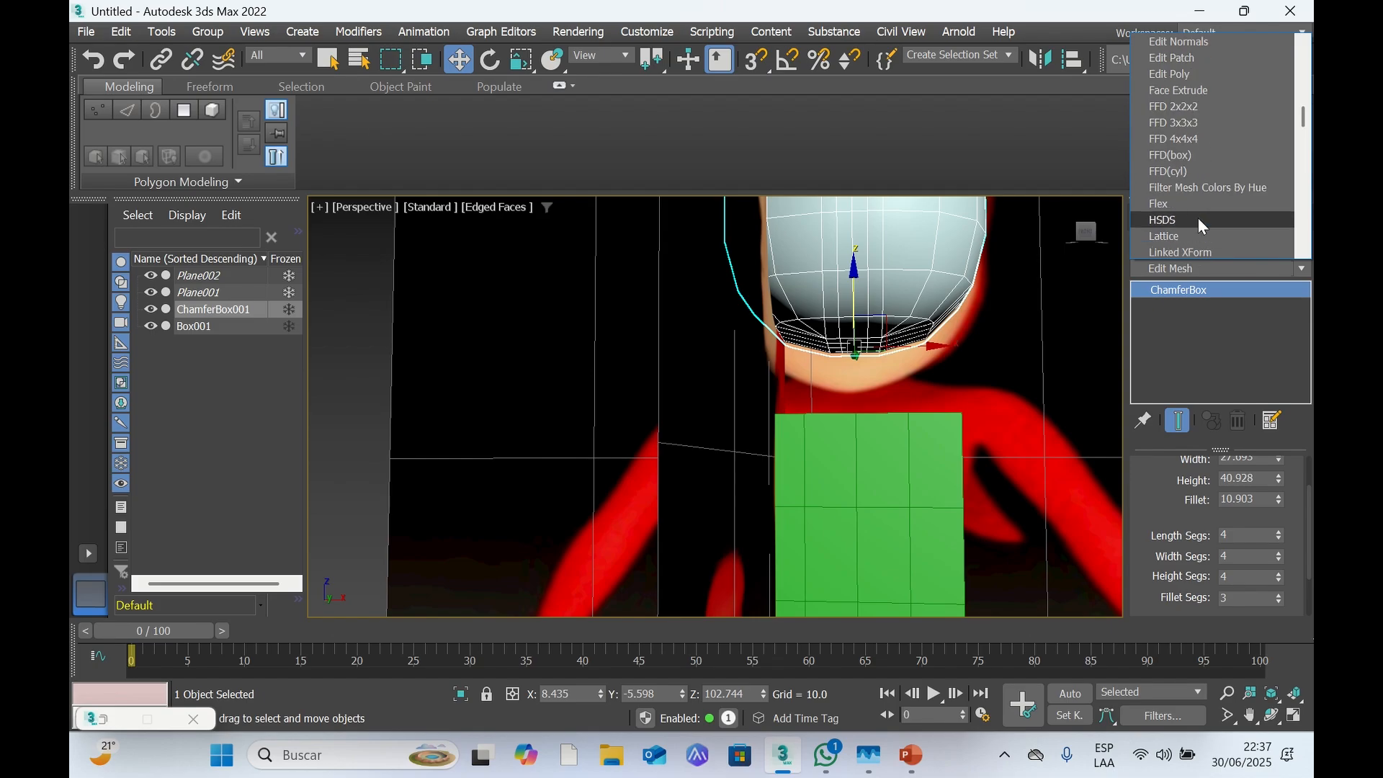
pyautogui.click(1191, 75)
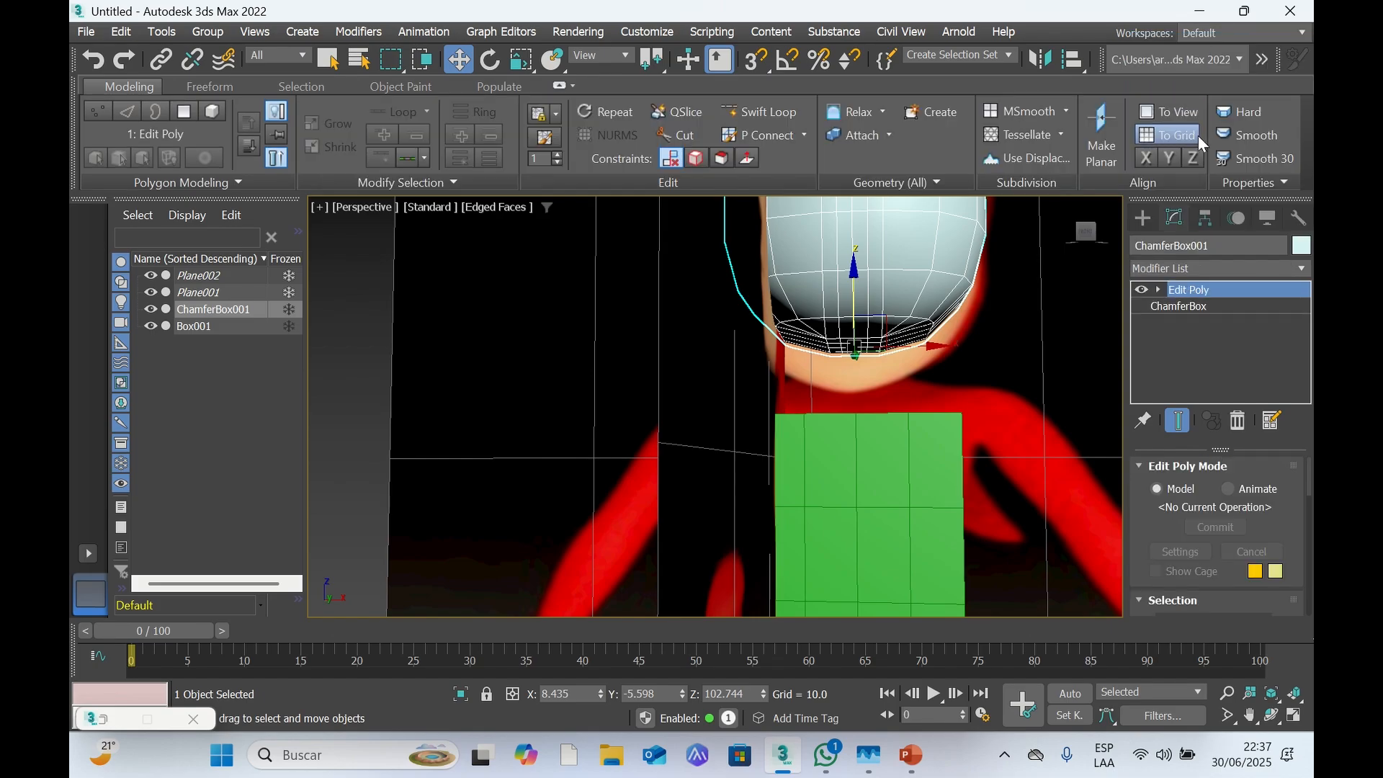
# Examine the head's Polygon, Vertex, Edge and Border sub-object levels by sampling a polygon, a vertex and an edge
pyautogui.click(1160, 289)
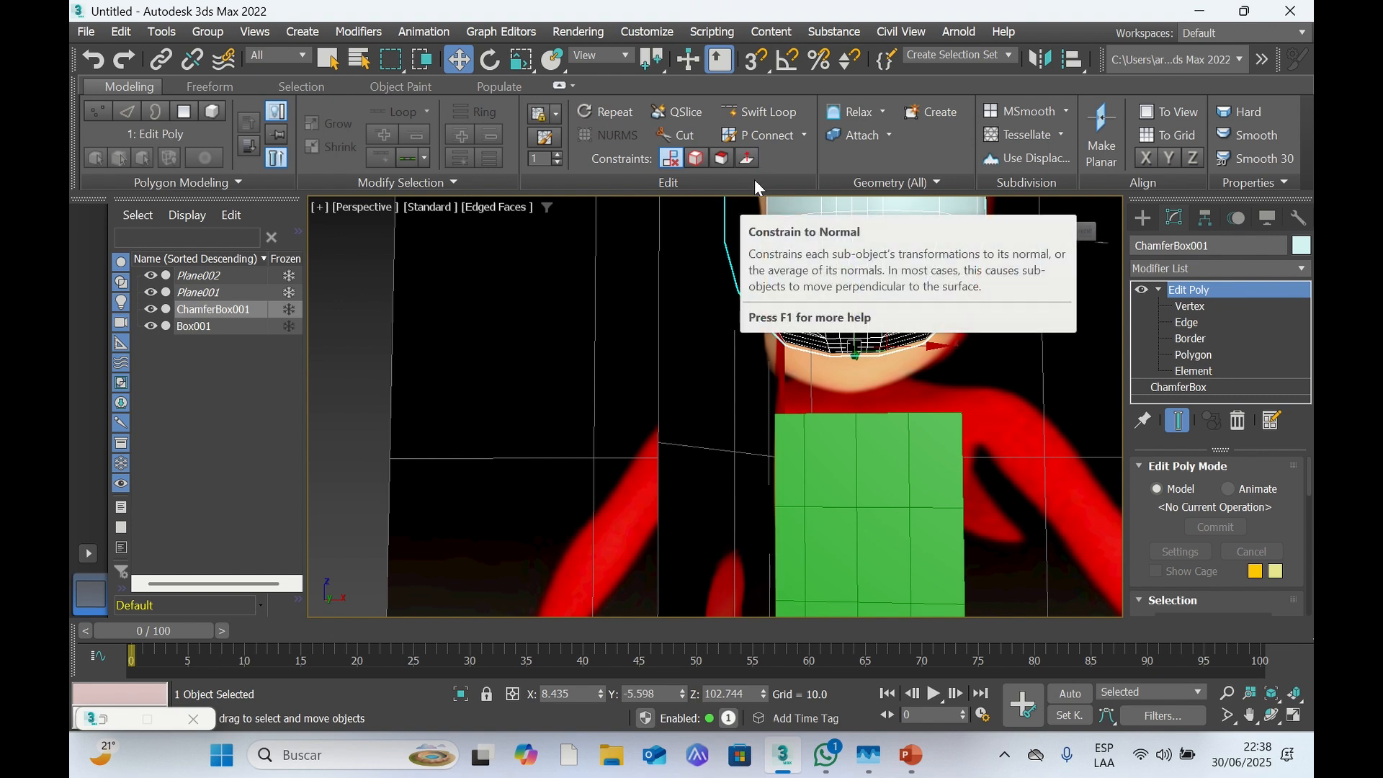
pyautogui.click(1179, 356)
pyautogui.click(912, 290)
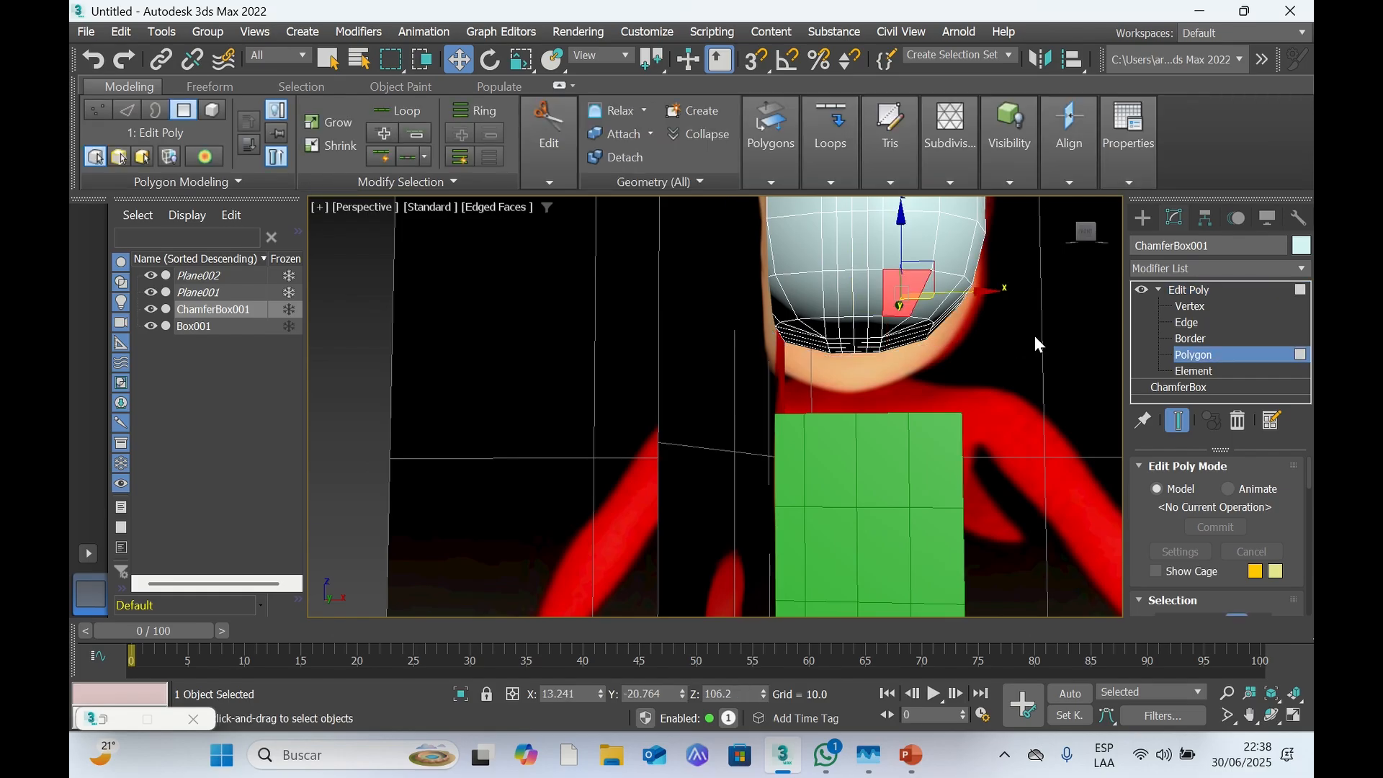
pyautogui.click(1193, 309)
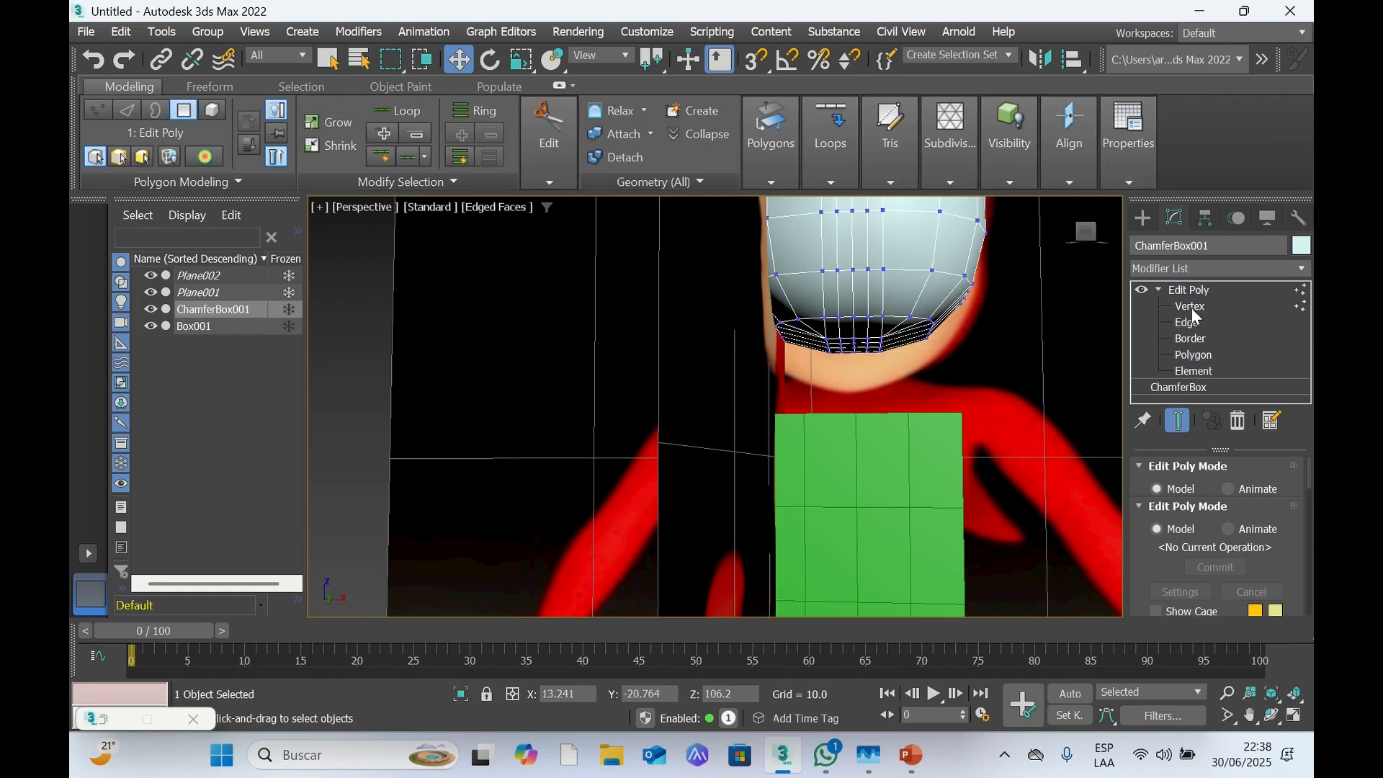
pyautogui.click(880, 269)
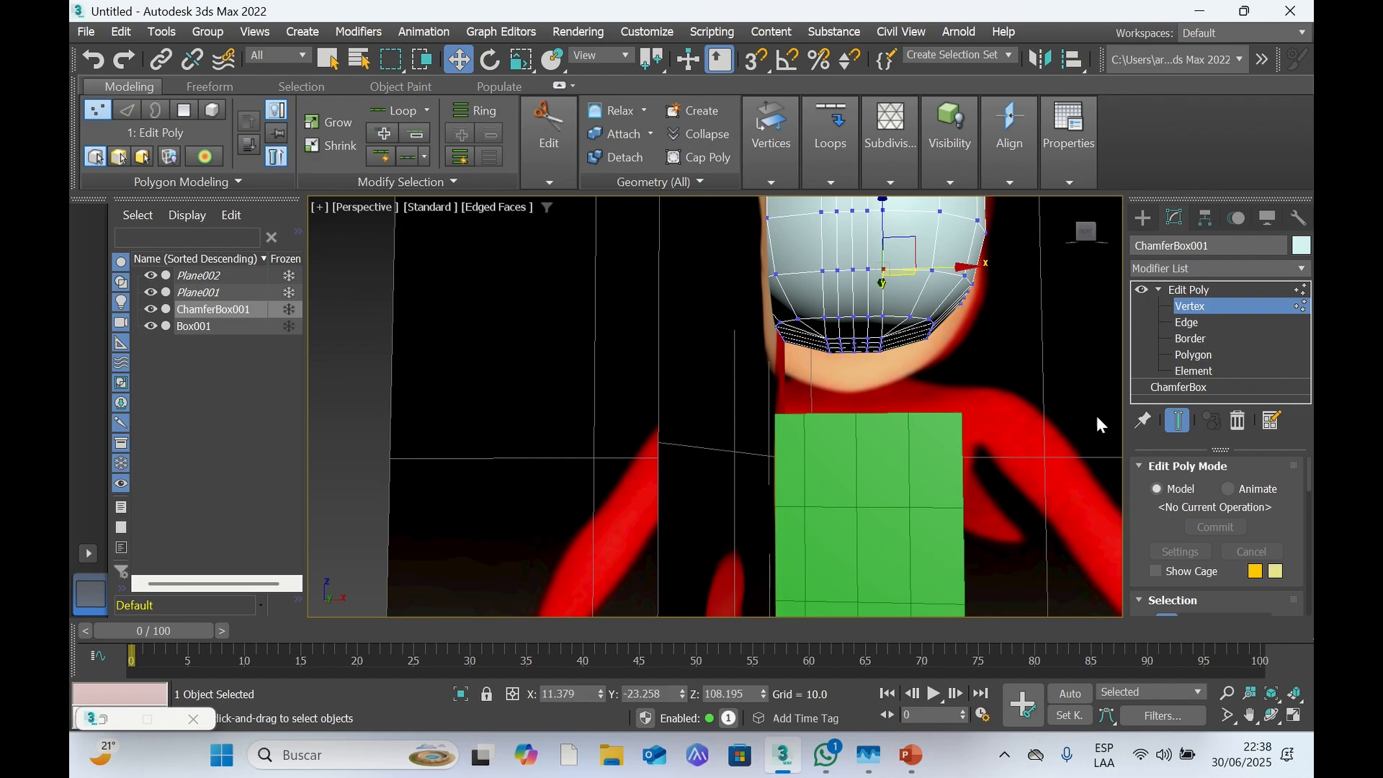
pyautogui.click(1191, 324)
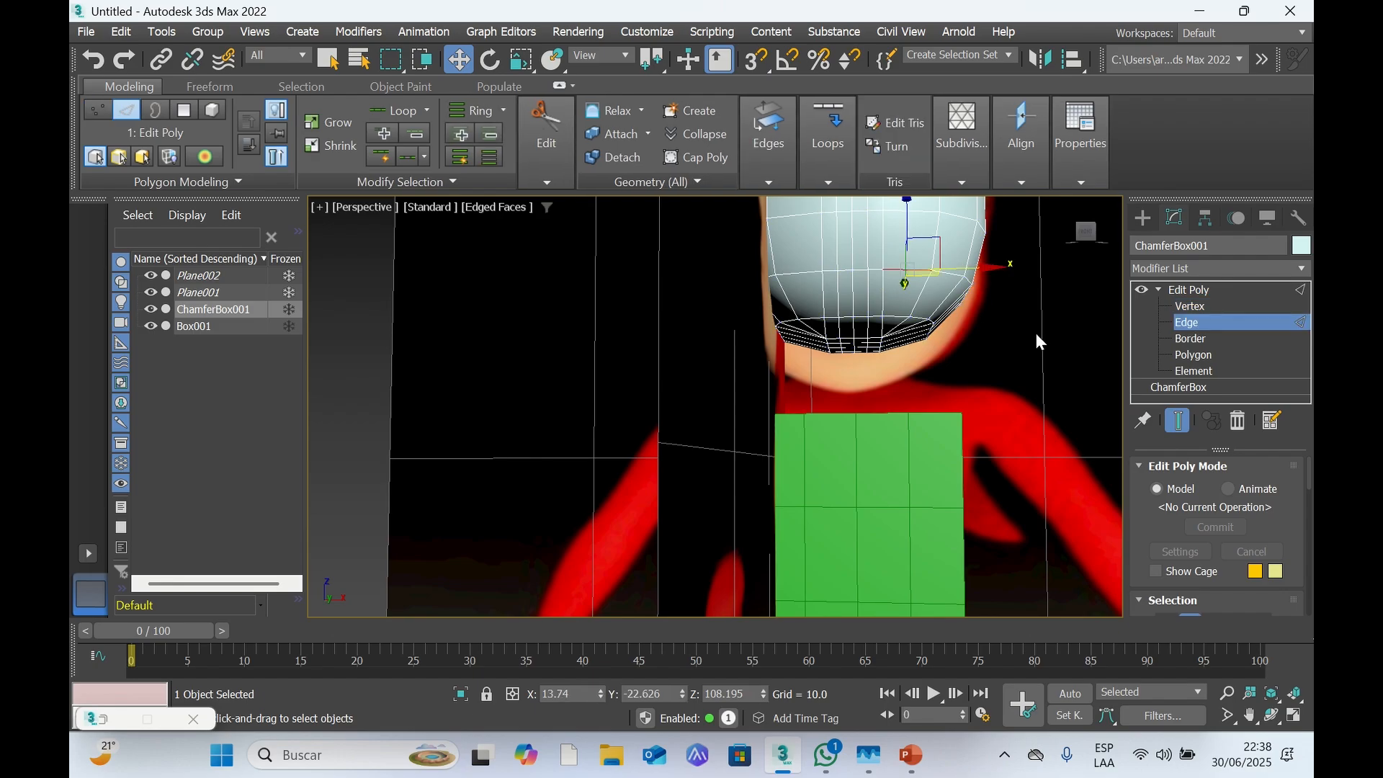
pyautogui.click(1189, 340)
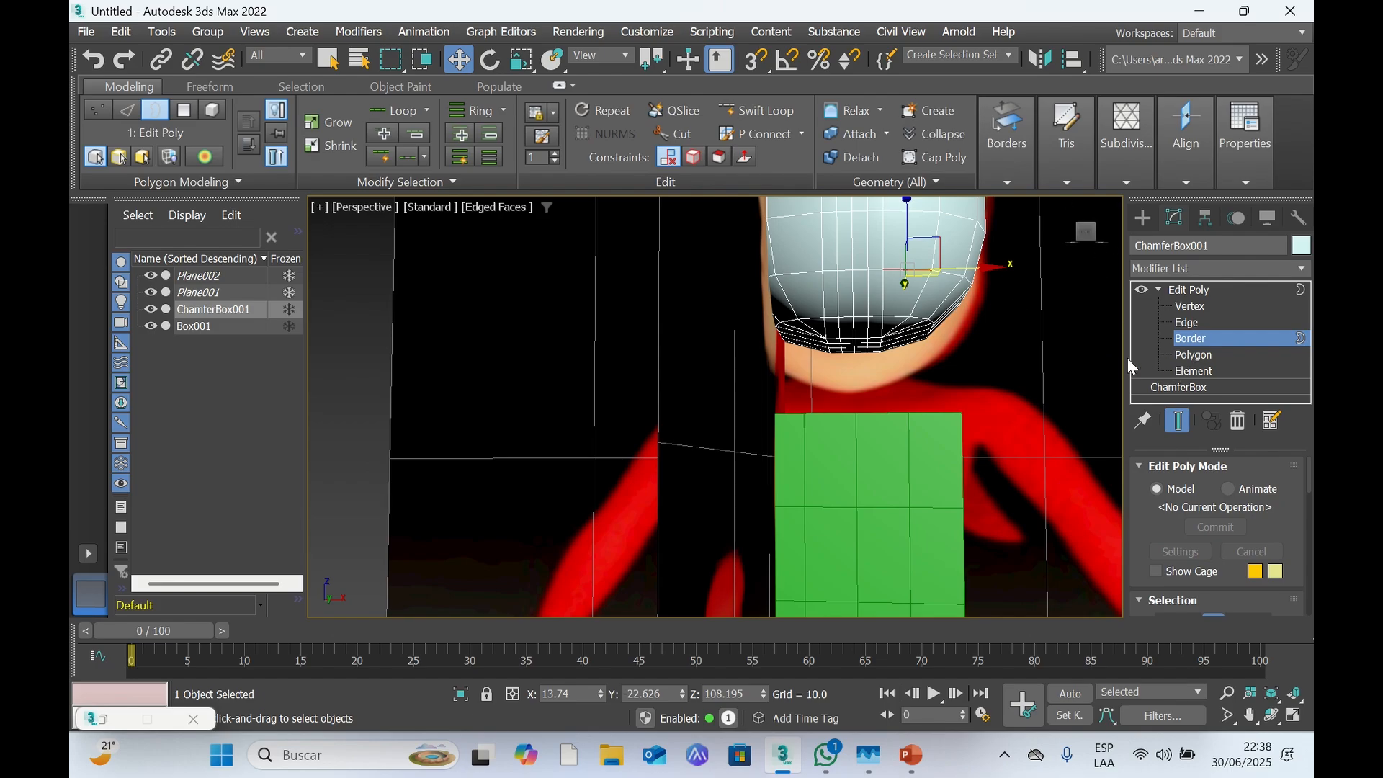
# Switch from the head to the torso box and enter the Polygon level of its Edit Poly modifier
pyautogui.moveTo(1079, 235)
pyautogui.mouseDown()
pyautogui.moveTo(1063, 243)
pyautogui.moveTo(1084, 257)
pyautogui.mouseUp()
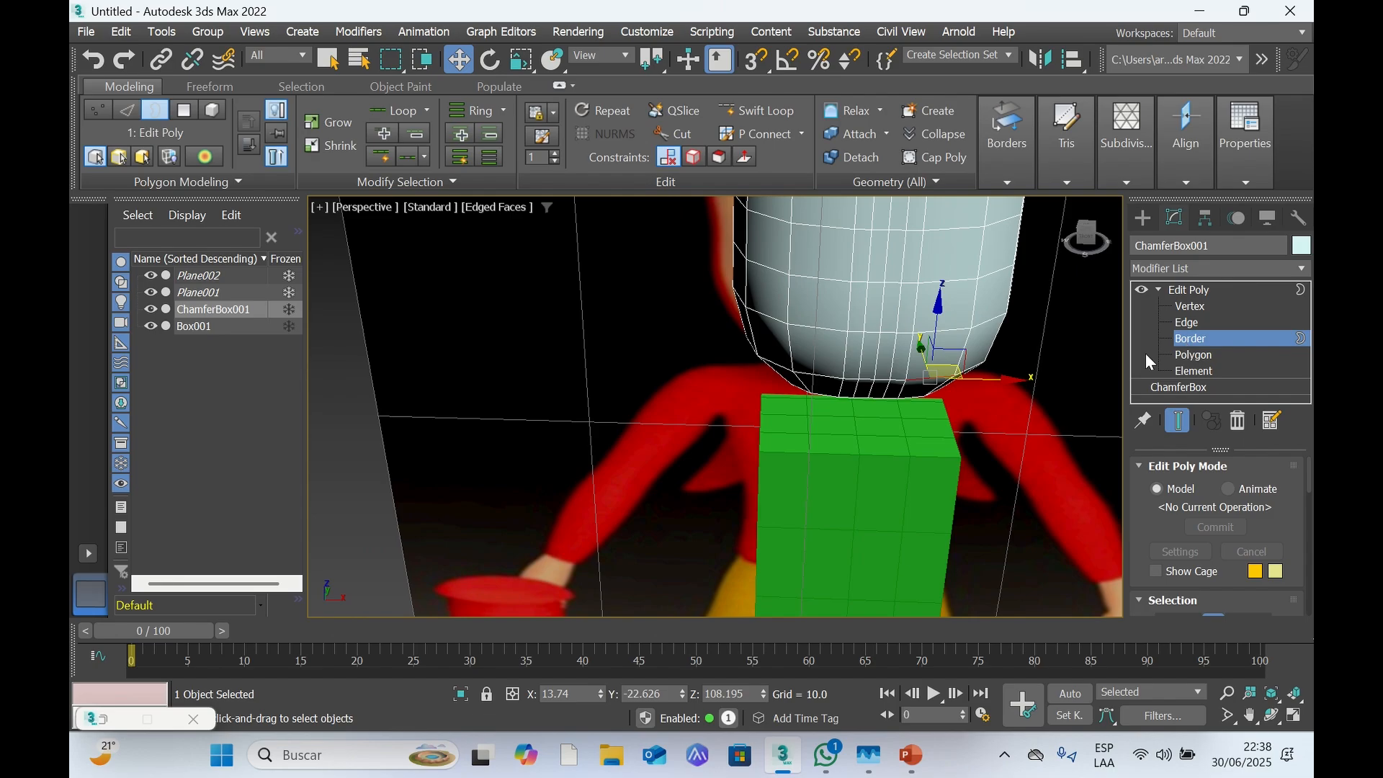
pyautogui.scroll(2, 907, 425)
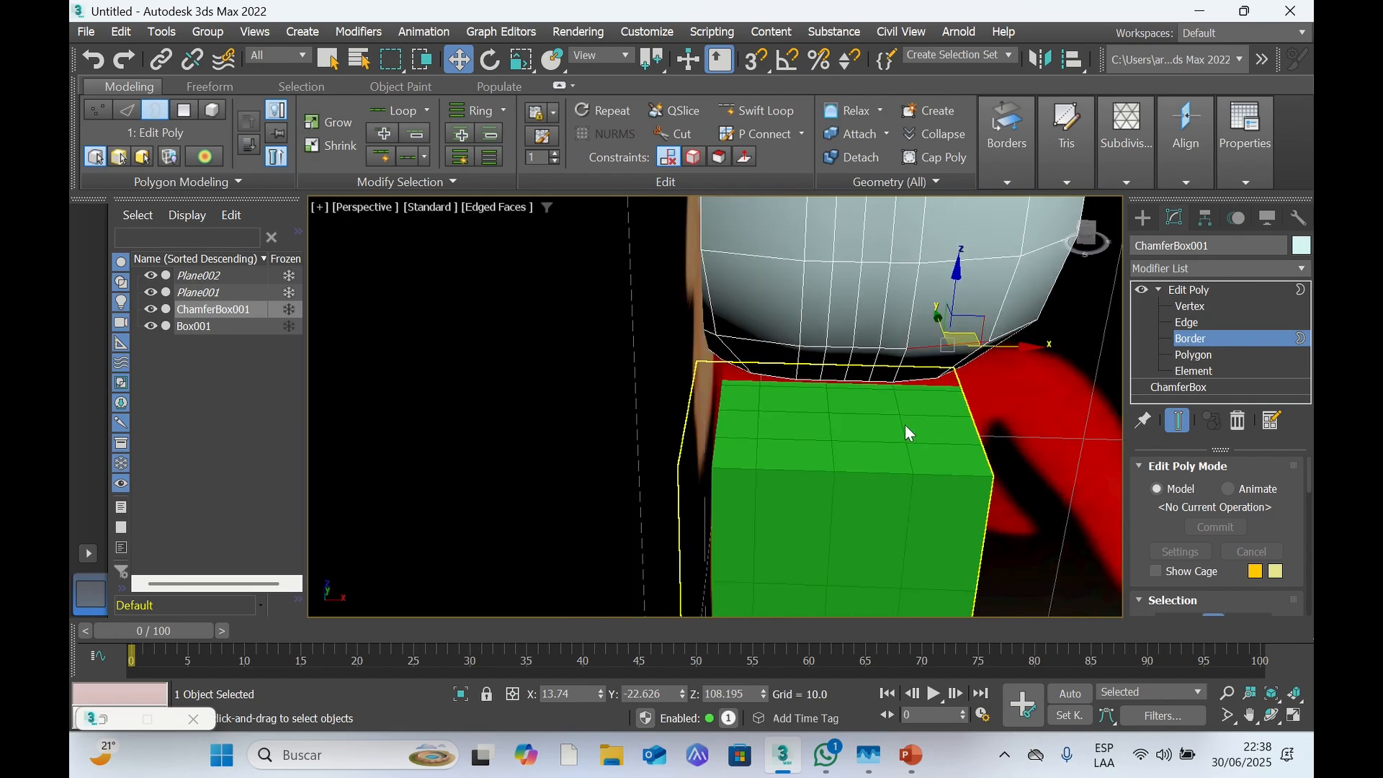
pyautogui.scroll(1, 902, 403)
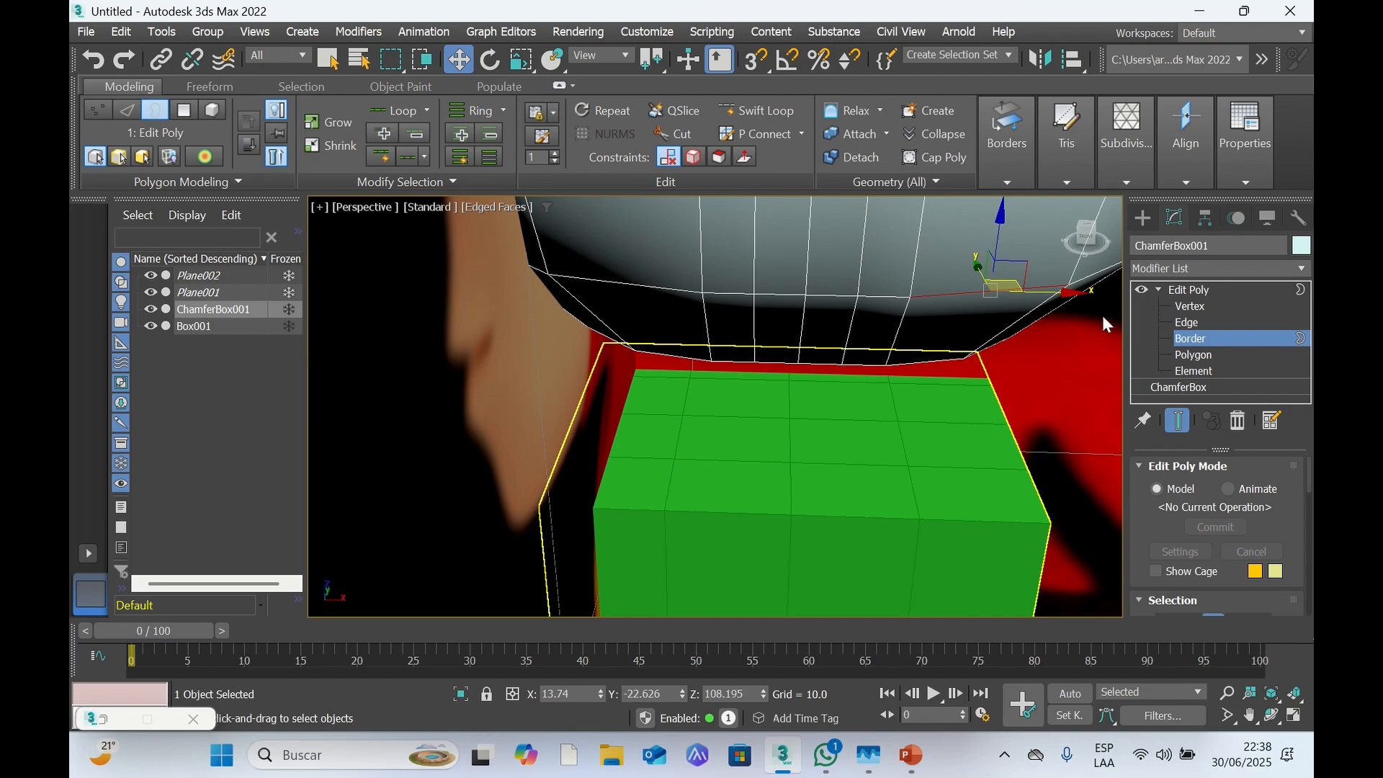
pyautogui.moveTo(1091, 239)
pyautogui.mouseDown()
pyautogui.moveTo(1076, 245)
pyautogui.moveTo(1093, 235)
pyautogui.mouseUp()
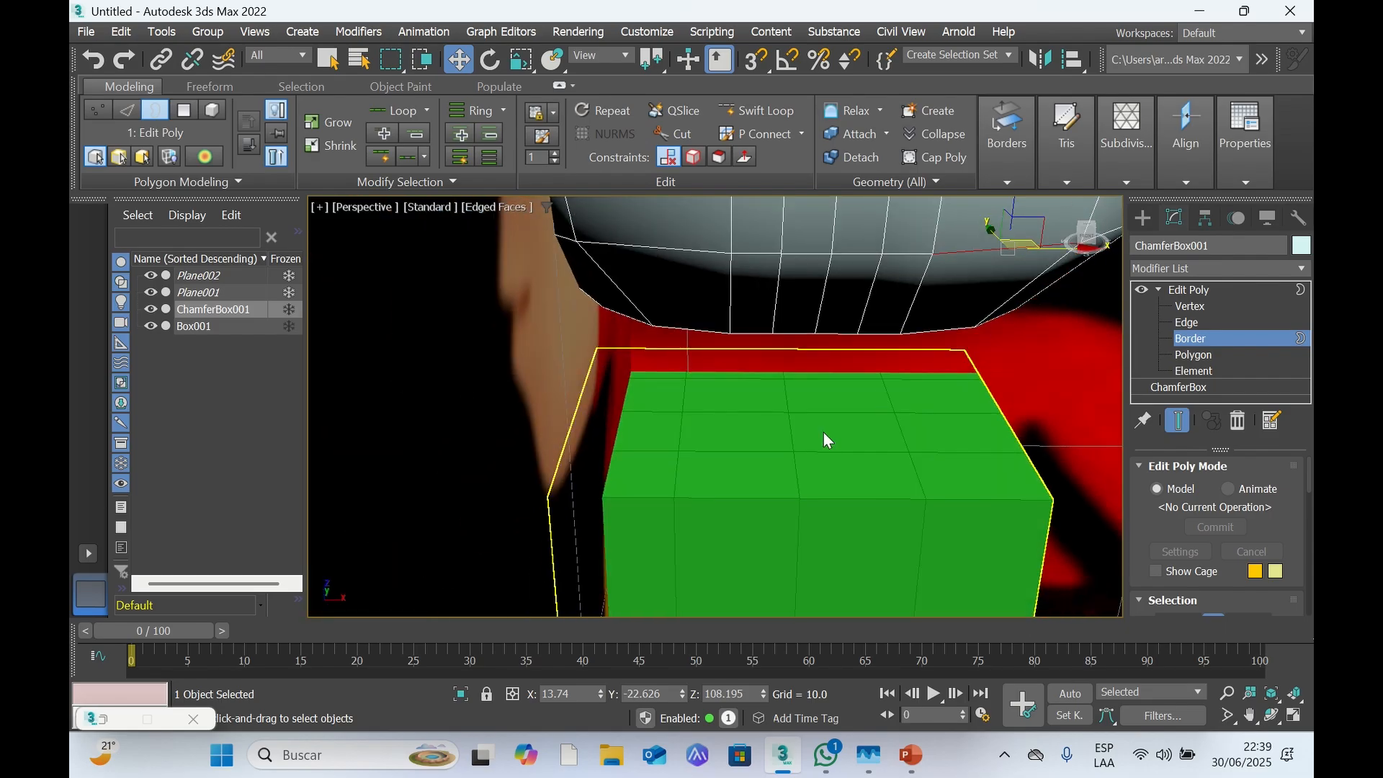
pyautogui.click(728, 401)
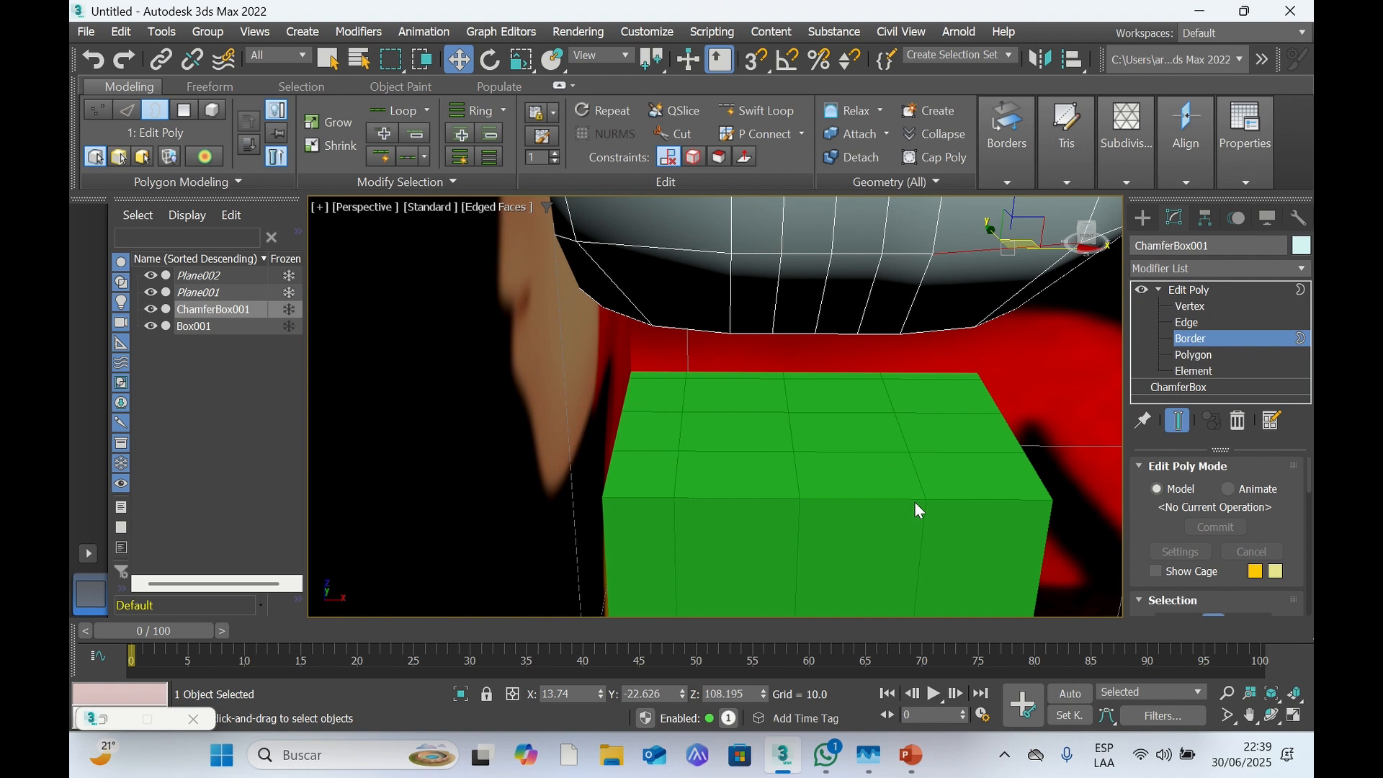
pyautogui.click(1158, 289)
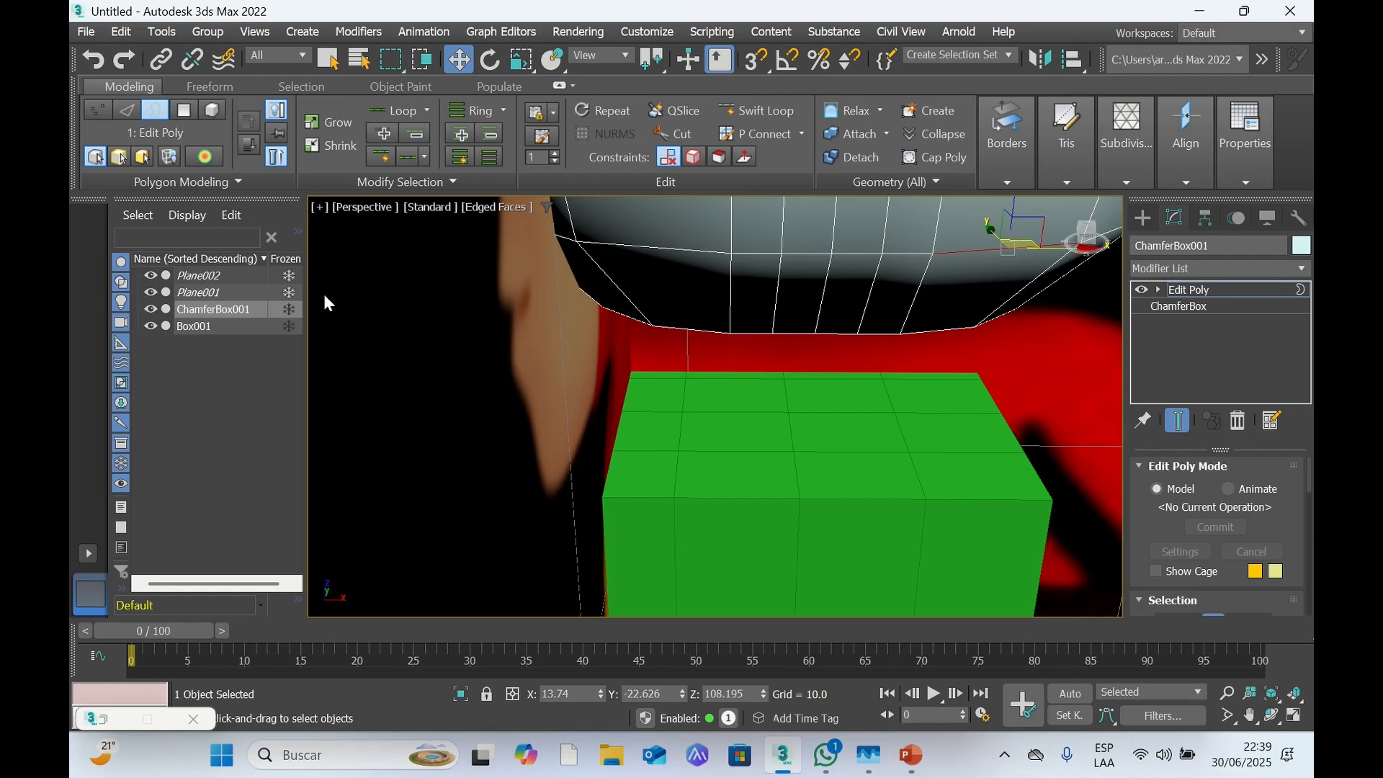
pyautogui.click(197, 327)
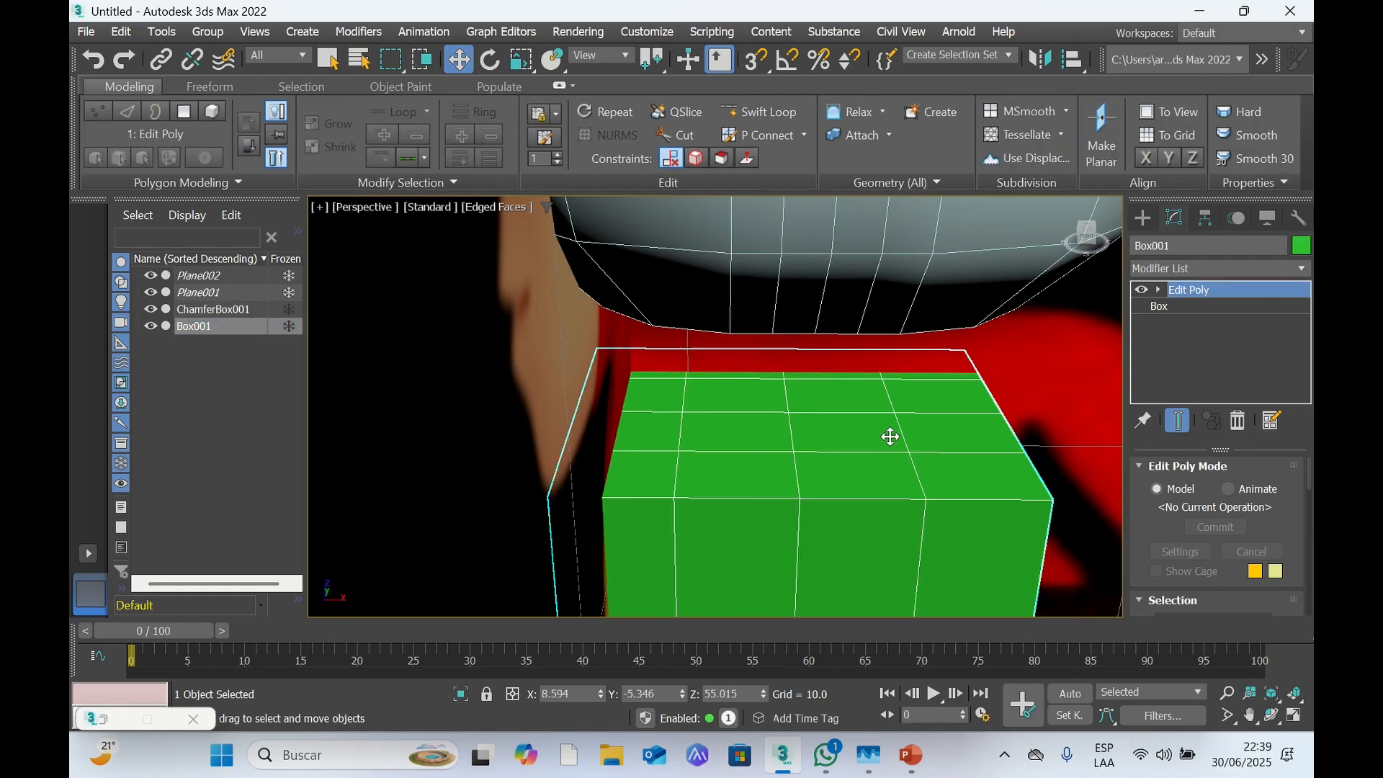
pyautogui.click(1159, 290)
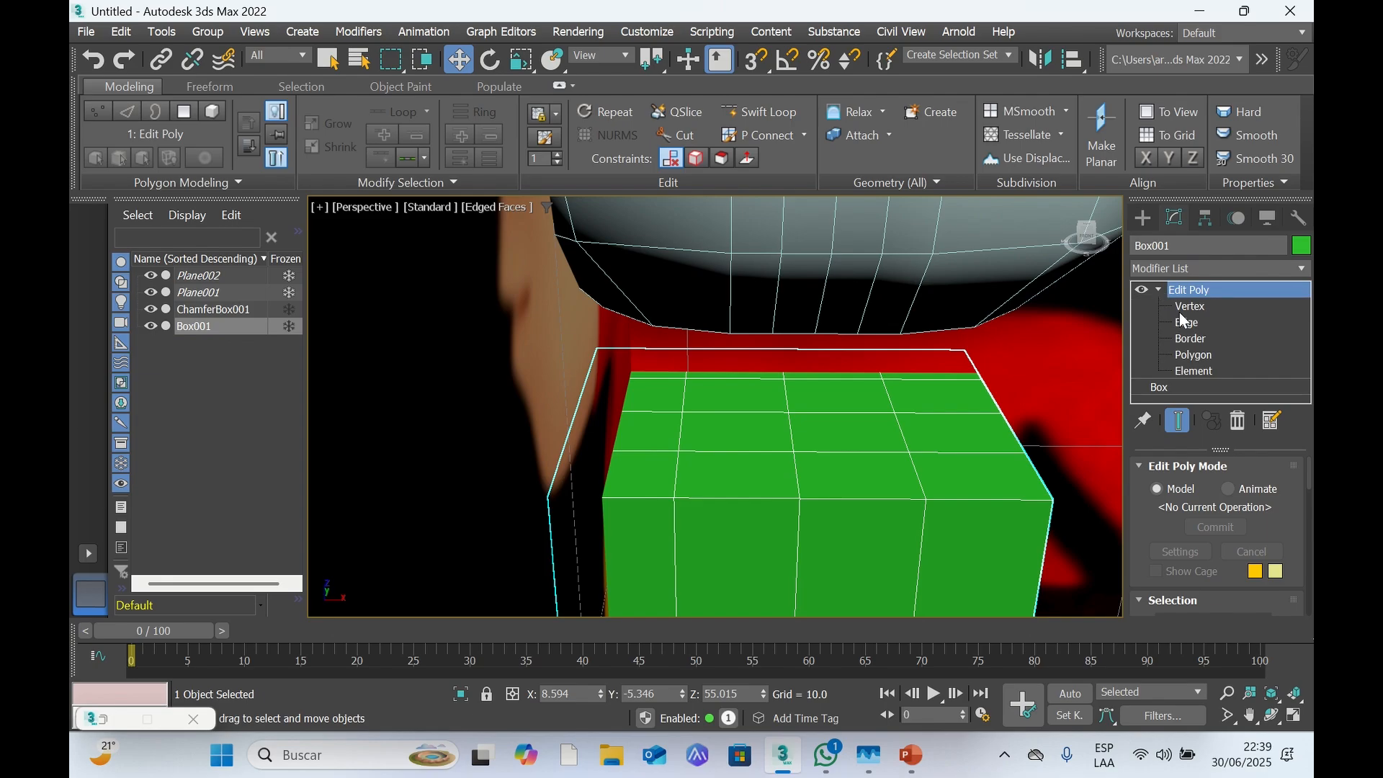
pyautogui.click(1198, 356)
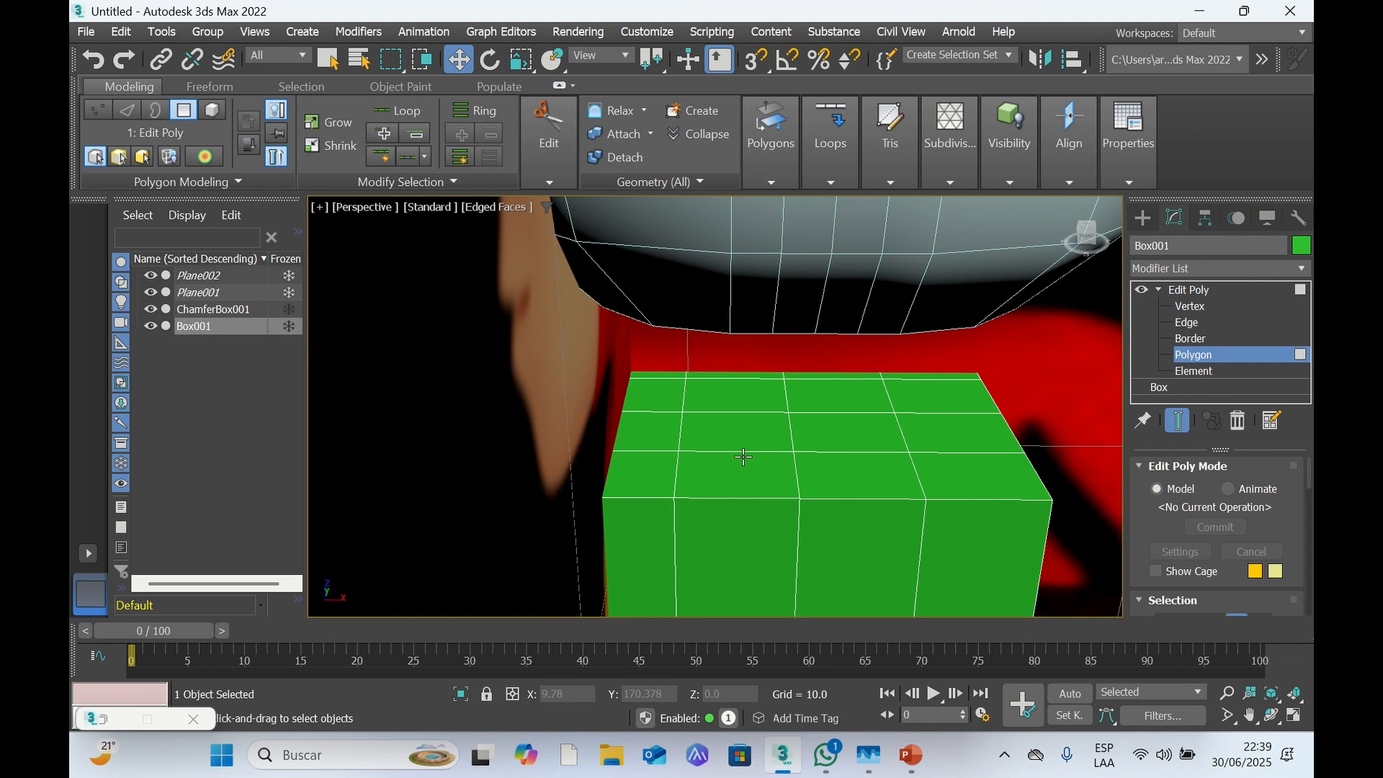
# Delete the four central polygons on the torso box's top face to open a hole for the neck
pyautogui.click(754, 430)
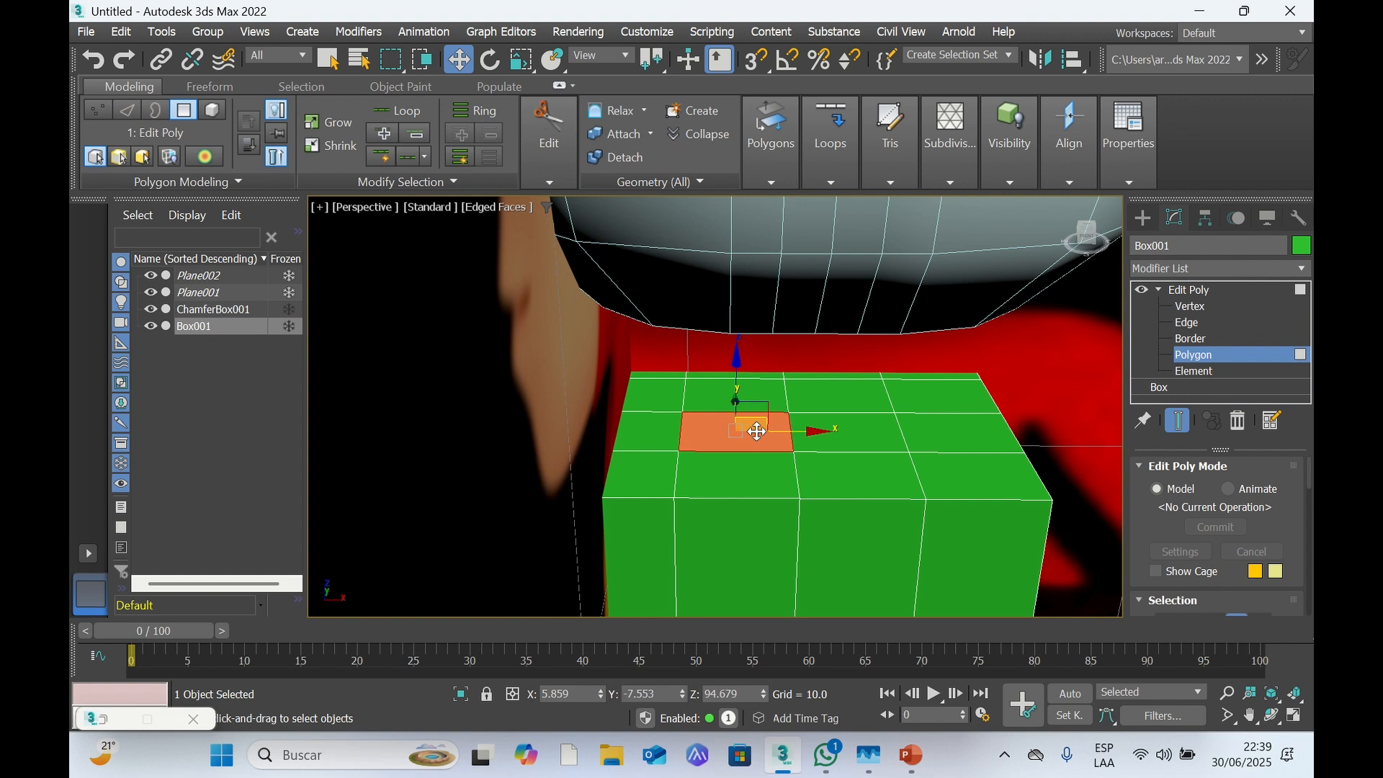
pyautogui.keyDown('ctrl'); pyautogui.click(873, 432); pyautogui.keyUp('ctrl')
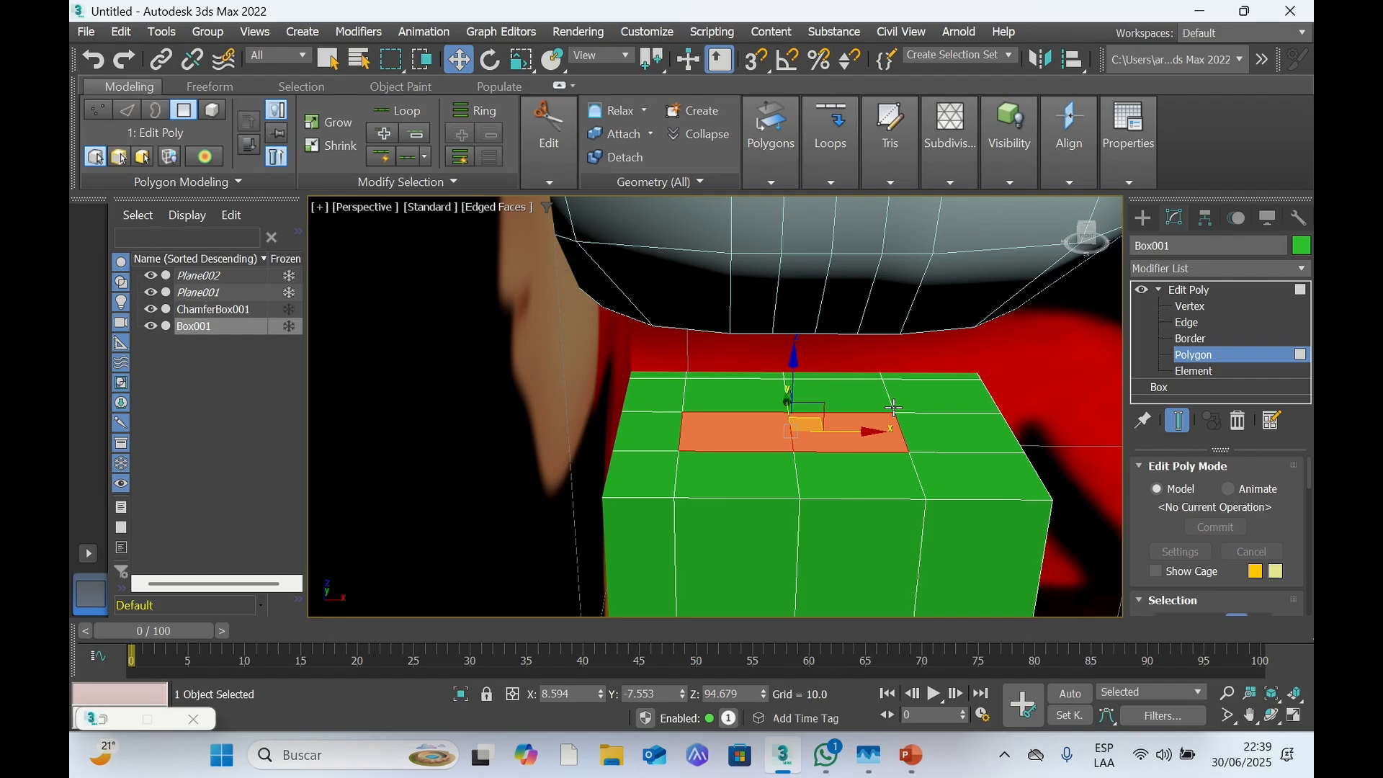
pyautogui.keyDown('ctrl'); pyautogui.click(742, 397); pyautogui.keyUp('ctrl')
pyautogui.keyDown('ctrl'); pyautogui.click(853, 399); pyautogui.keyUp('ctrl')
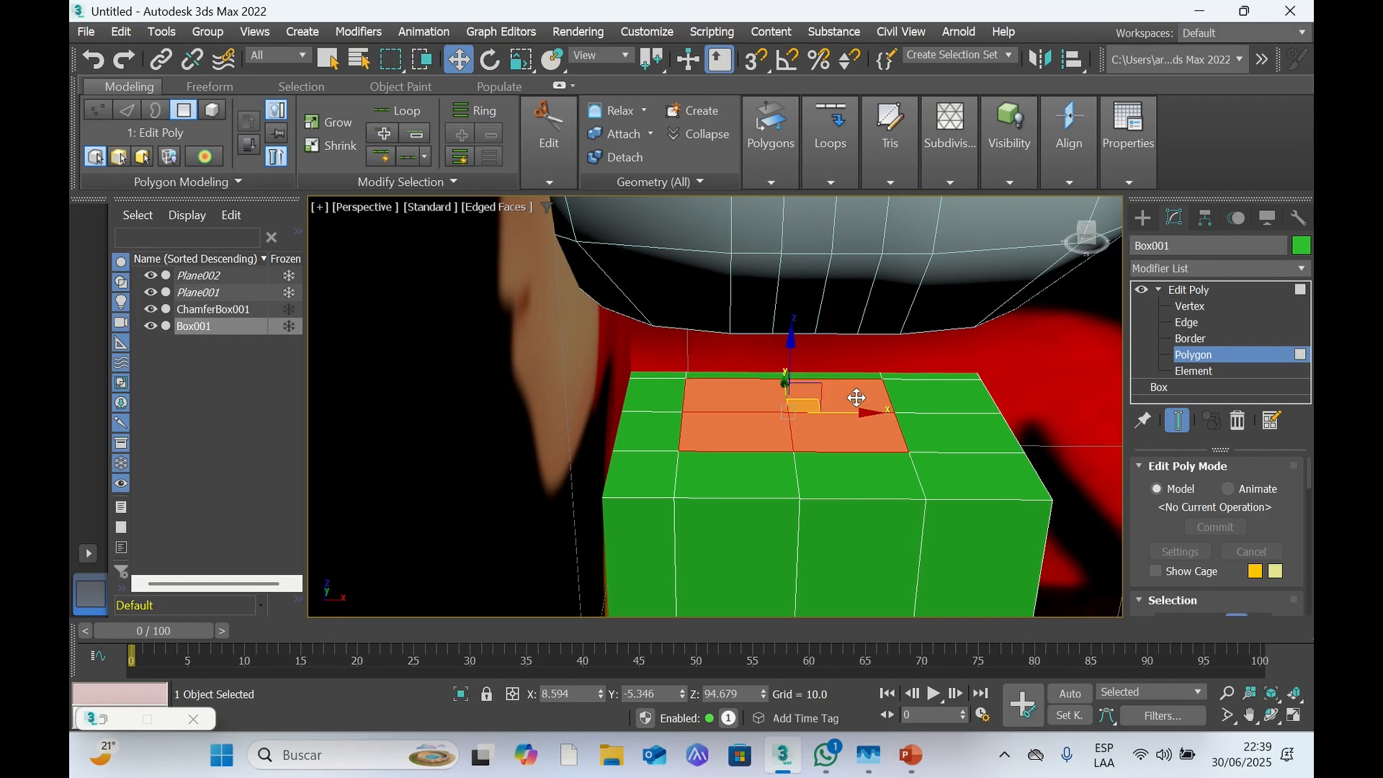
pyautogui.moveTo(1088, 241)
pyautogui.mouseDown()
pyautogui.moveTo(1072, 240)
pyautogui.moveTo(1095, 235)
pyautogui.moveTo(1088, 245)
pyautogui.mouseUp()
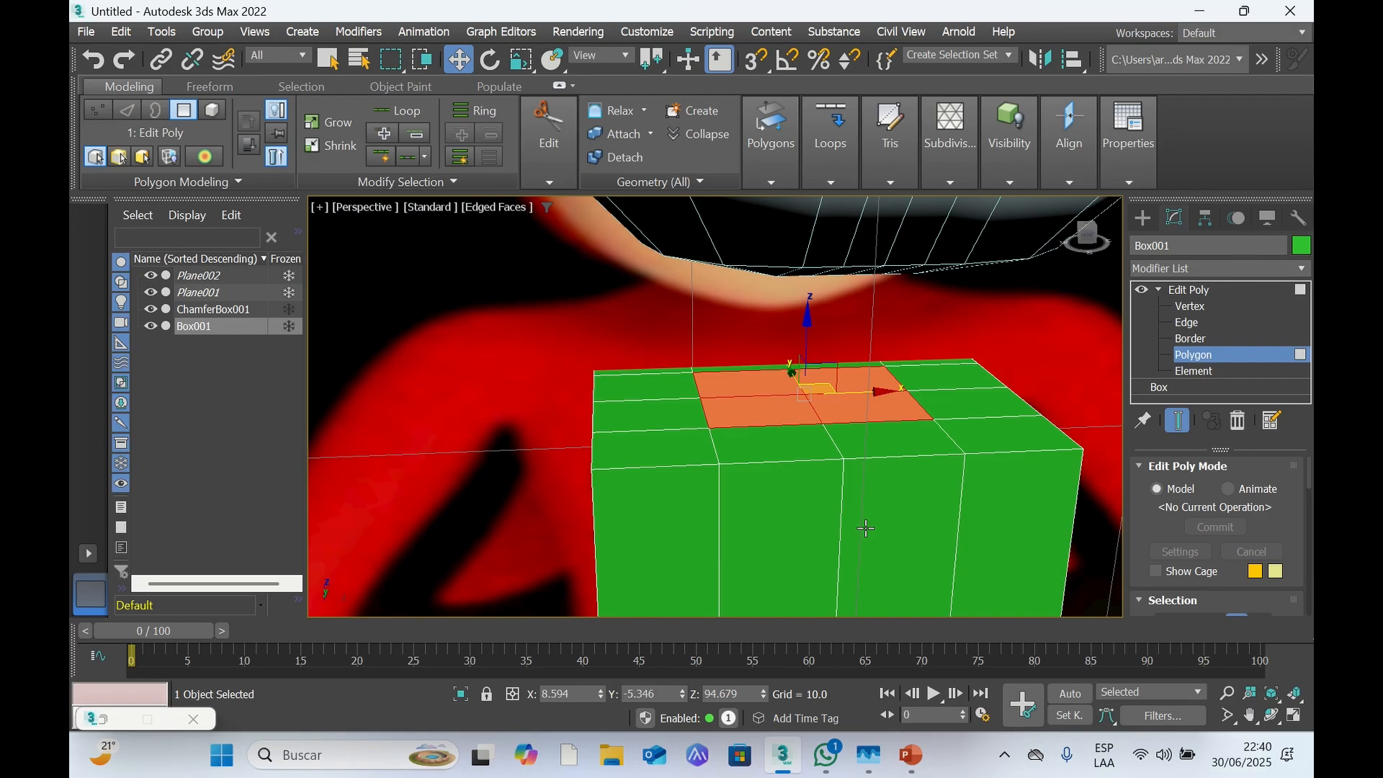
pyautogui.press('Delete')
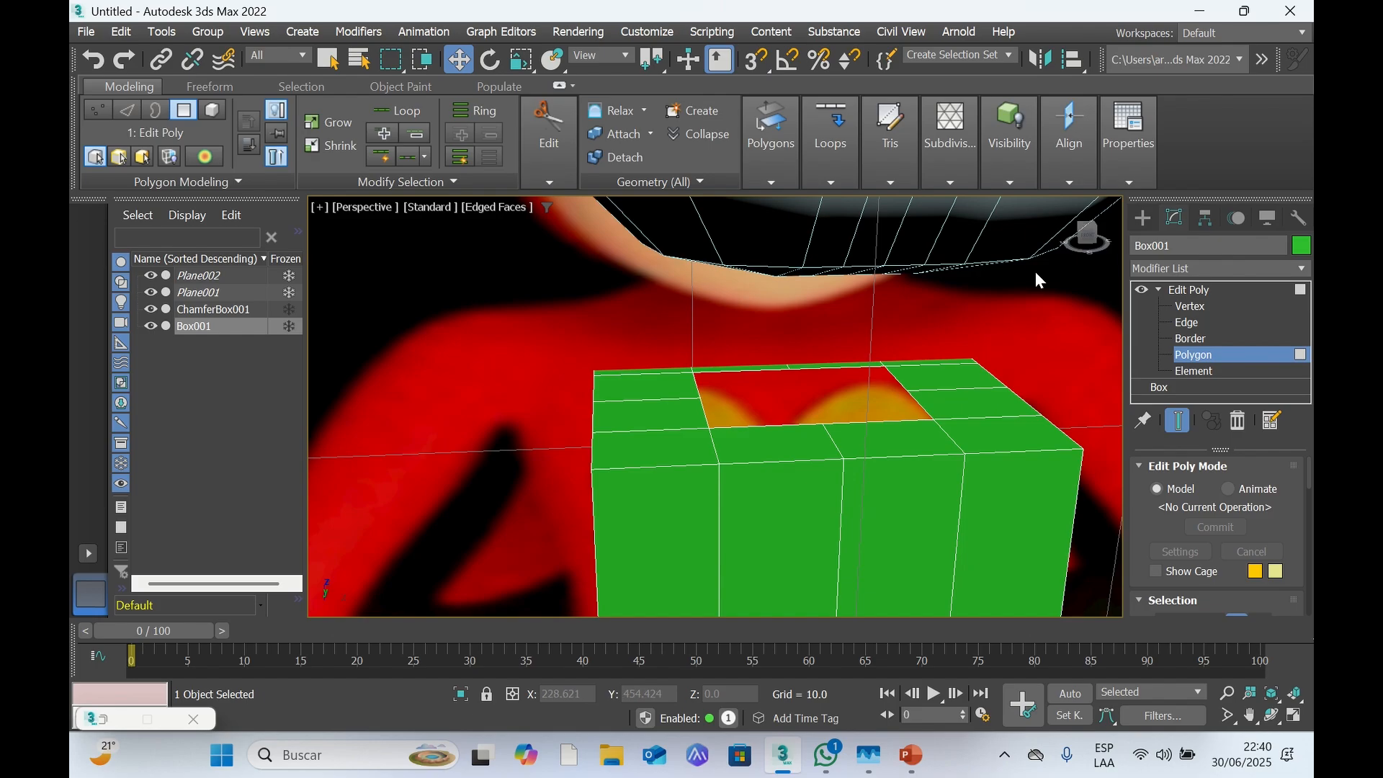
# Select the border of the neck opening and scale it inward along X to roughly half its width
pyautogui.moveTo(1092, 236)
pyautogui.mouseDown()
pyautogui.moveTo(1091, 252)
pyautogui.moveTo(1088, 236)
pyautogui.mouseUp()
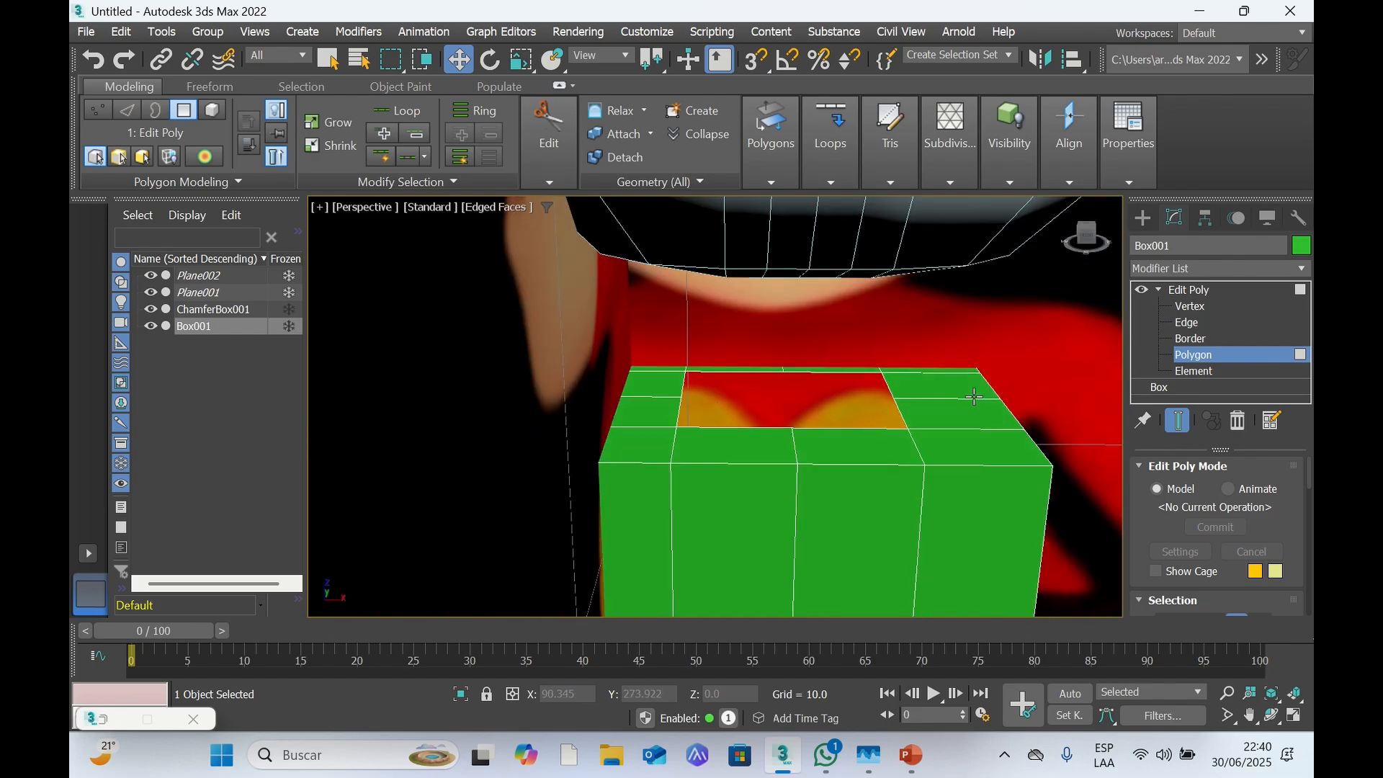
pyautogui.click(1191, 340)
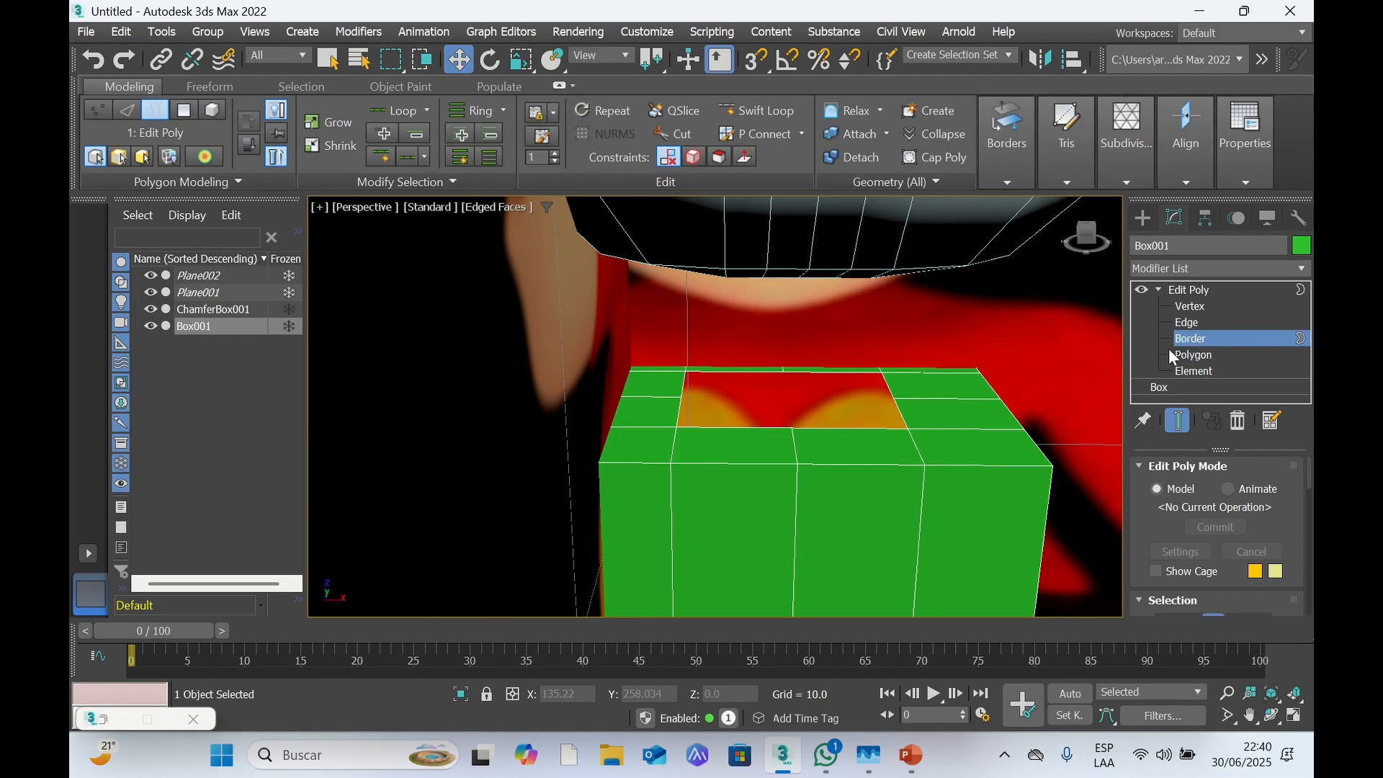
pyautogui.click(854, 374)
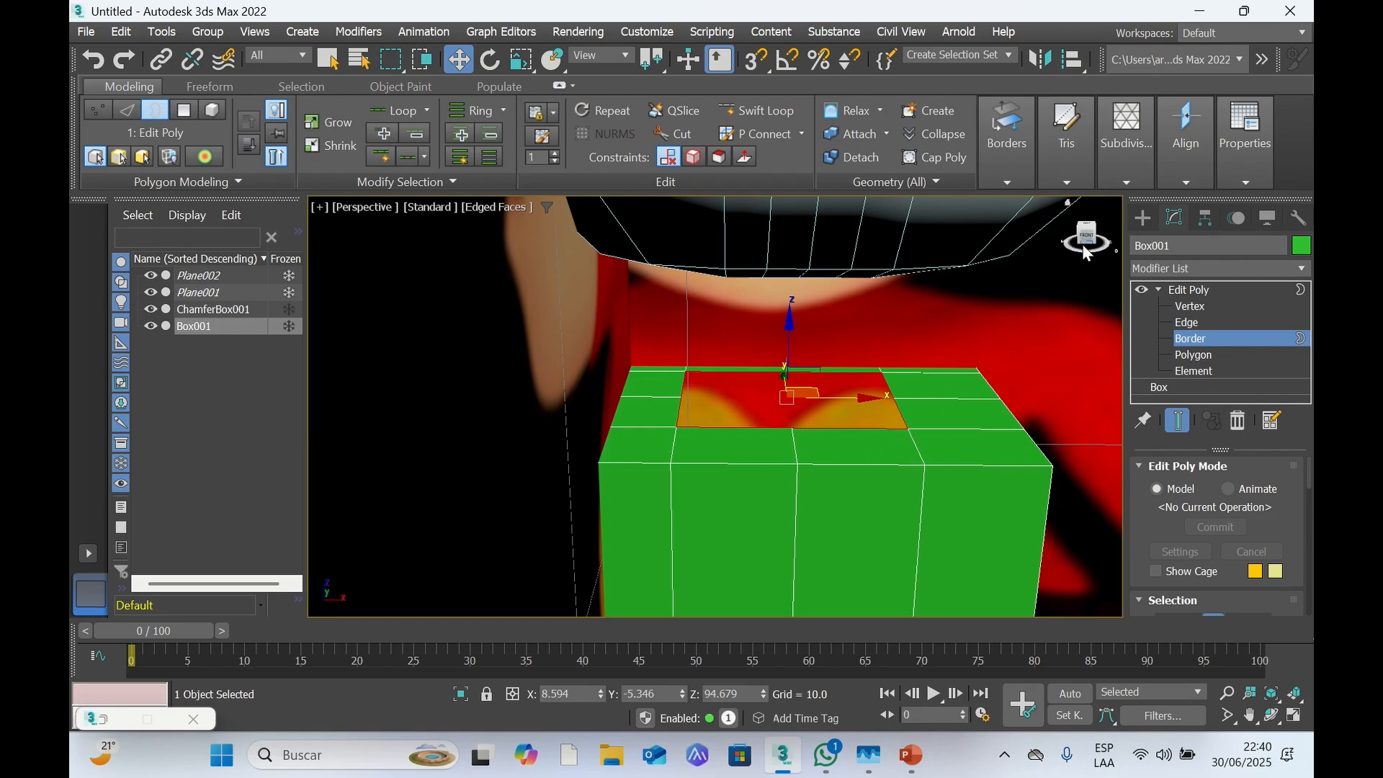
pyautogui.moveTo(1085, 247)
pyautogui.mouseDown()
pyautogui.moveTo(1085, 219)
pyautogui.moveTo(1083, 245)
pyautogui.mouseUp()
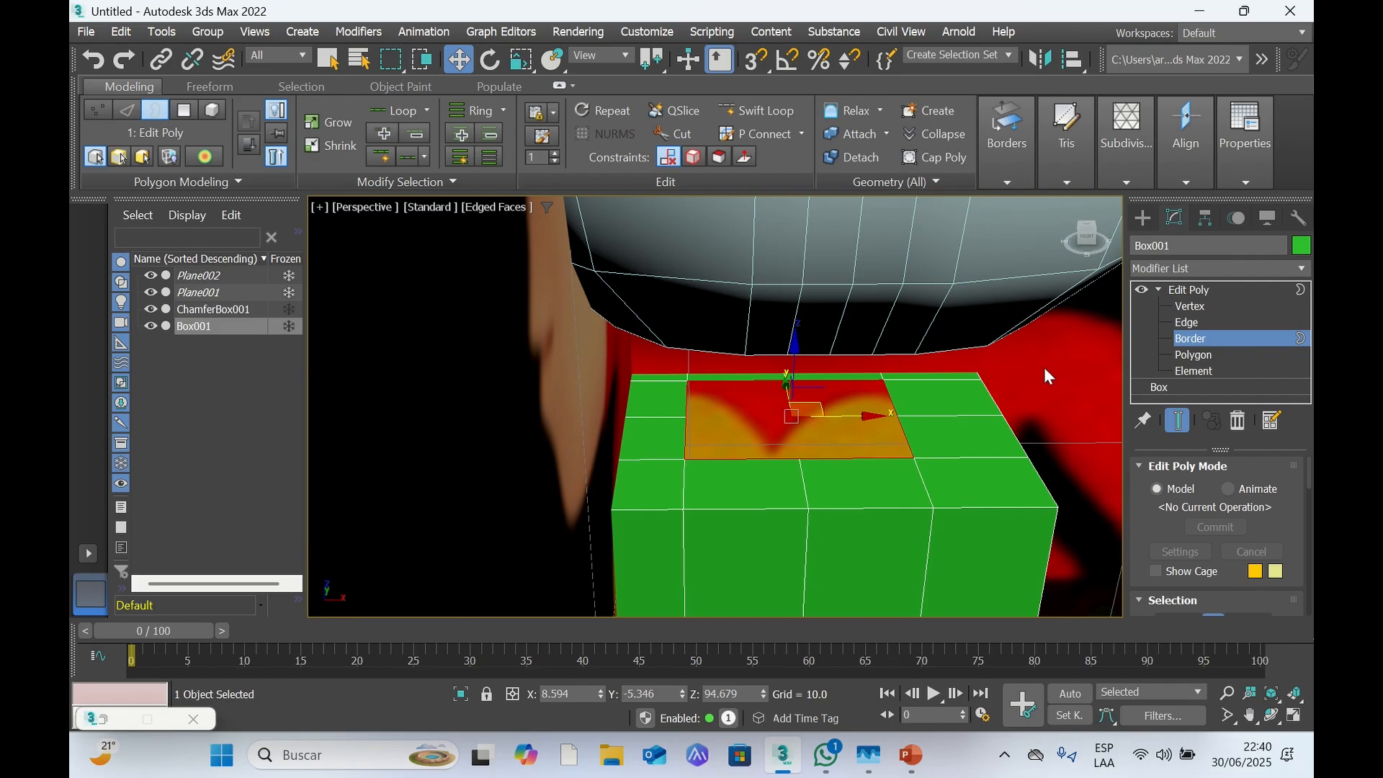
pyautogui.press('r')
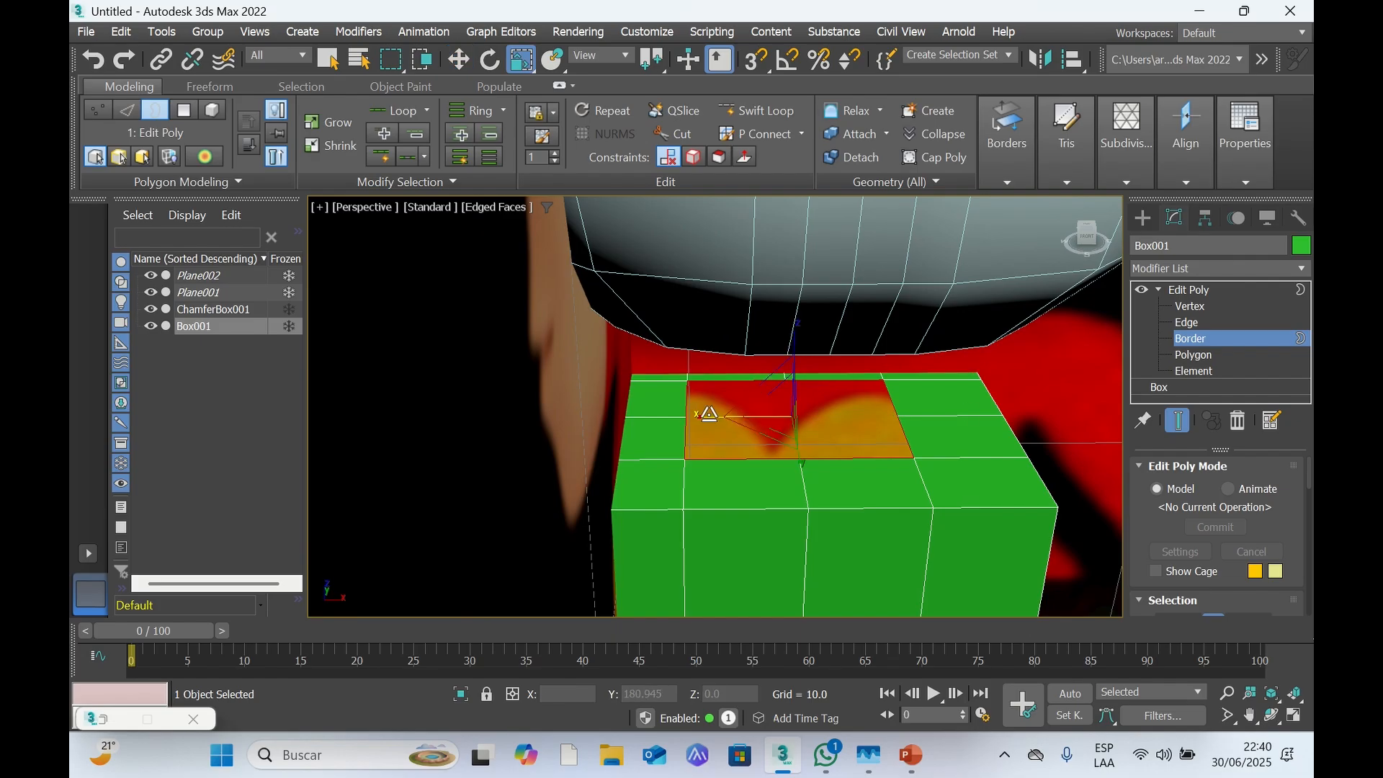
pyautogui.moveTo(710, 414); pyautogui.dragTo(739, 416)
pyautogui.moveTo(738, 416); pyautogui.dragTo(742, 417)
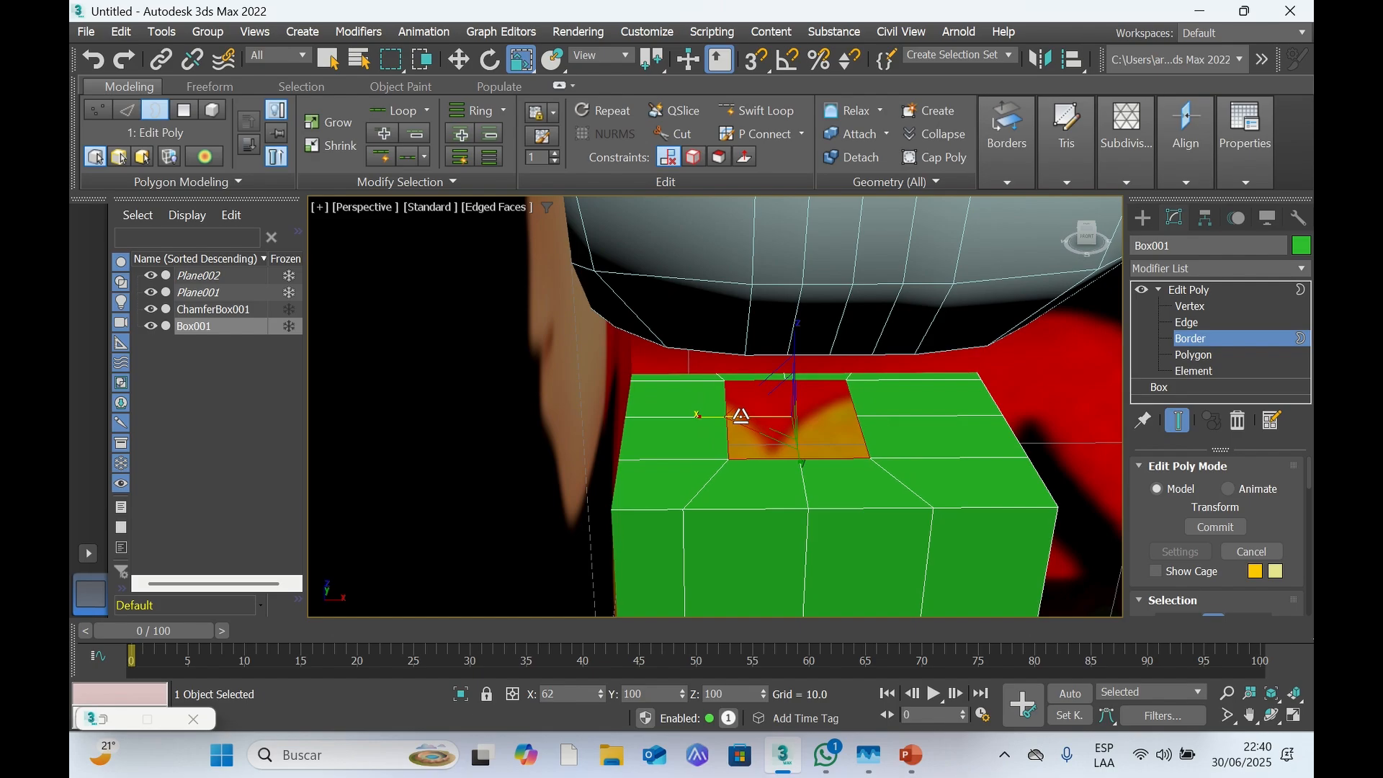
pyautogui.moveTo(800, 467); pyautogui.dragTo(807, 504)
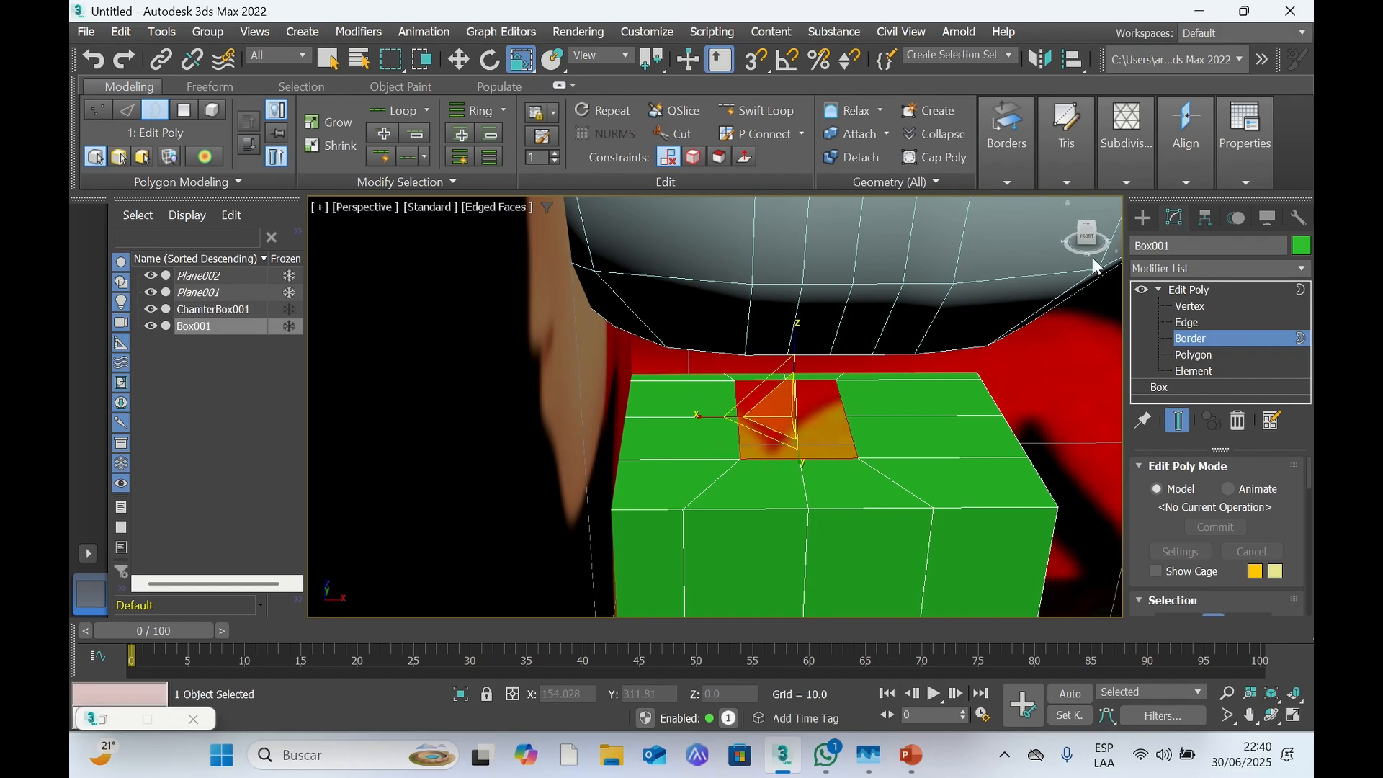
# Scale the neck opening's border inward along Y to roughly half its depth, with a slight extra reduction along X
pyautogui.moveTo(1087, 246)
pyautogui.mouseDown()
pyautogui.moveTo(1081, 261)
pyautogui.moveTo(1082, 221)
pyautogui.moveTo(1065, 240)
pyautogui.mouseUp()
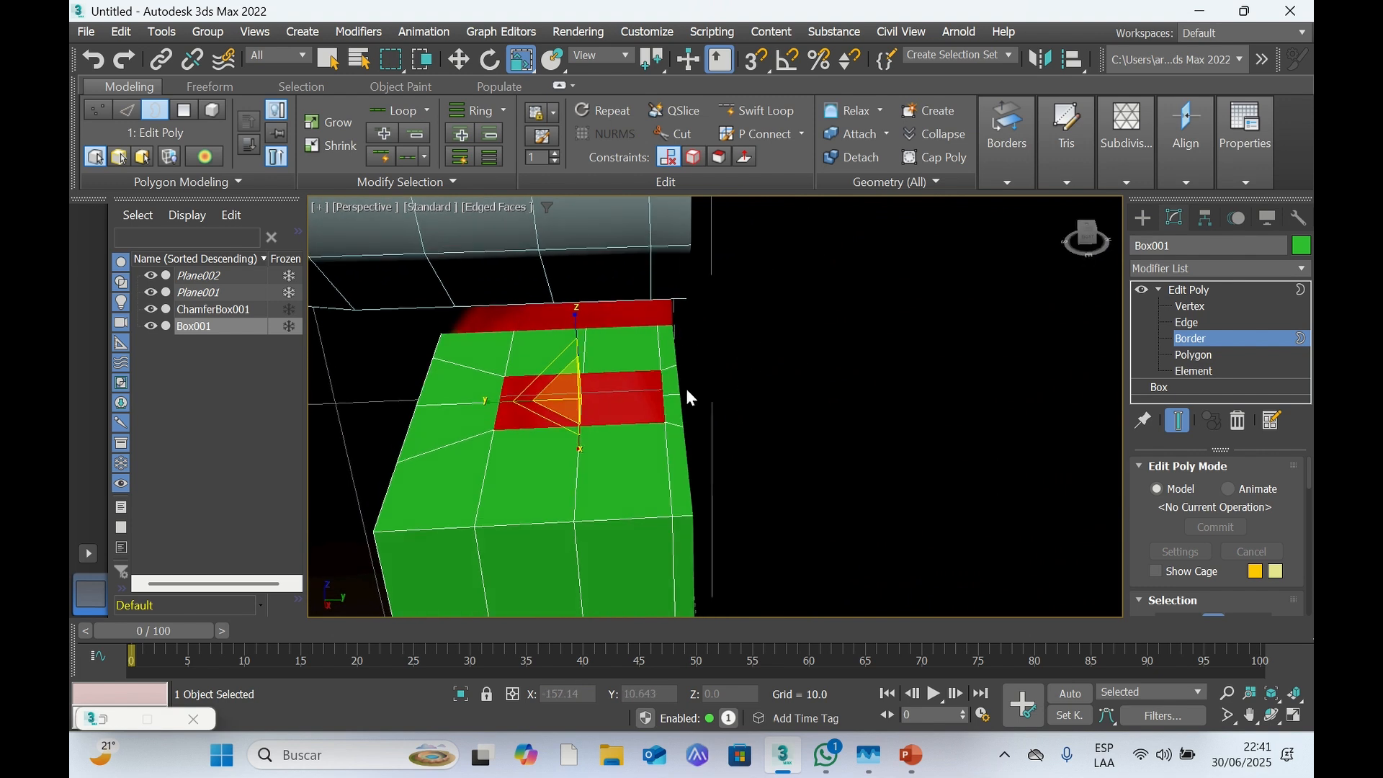
pyautogui.moveTo(494, 398); pyautogui.dragTo(534, 403)
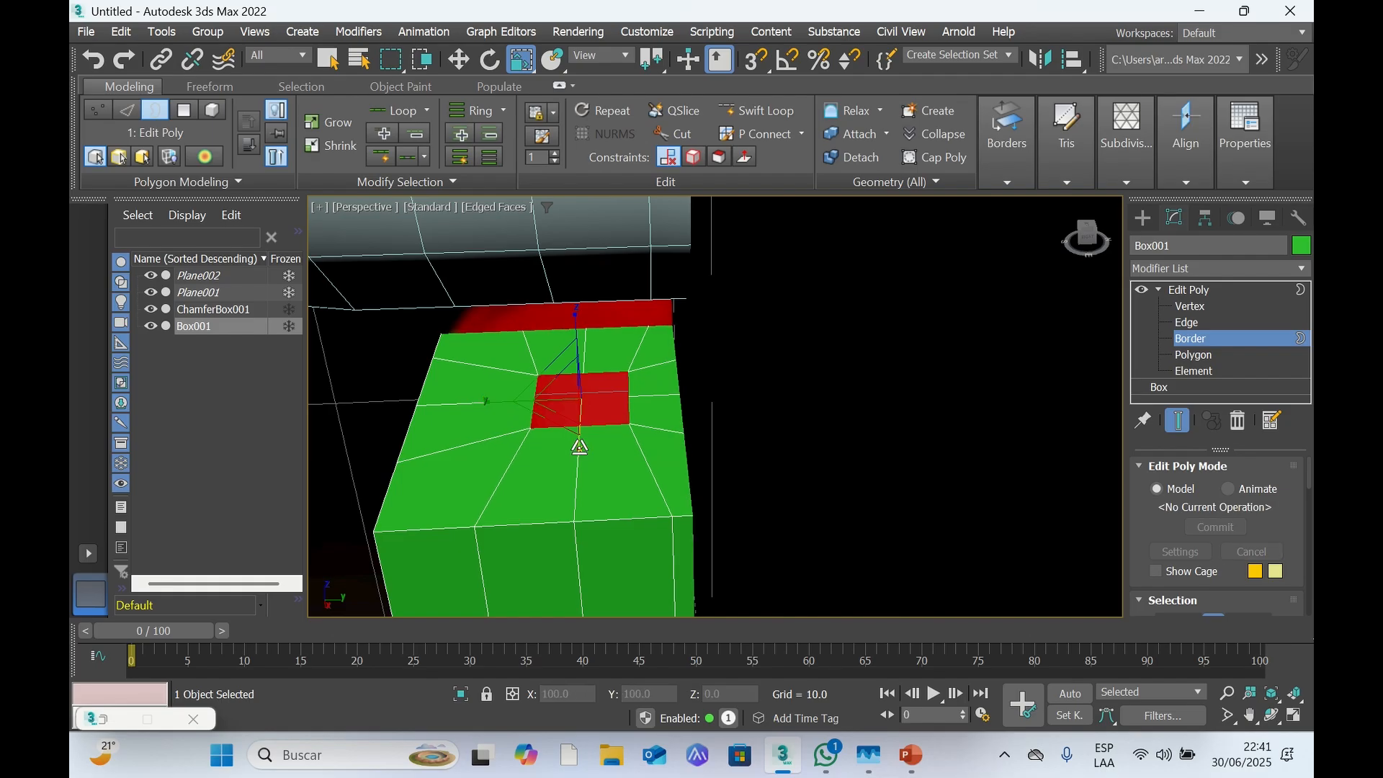
pyautogui.moveTo(579, 447); pyautogui.dragTo(576, 439)
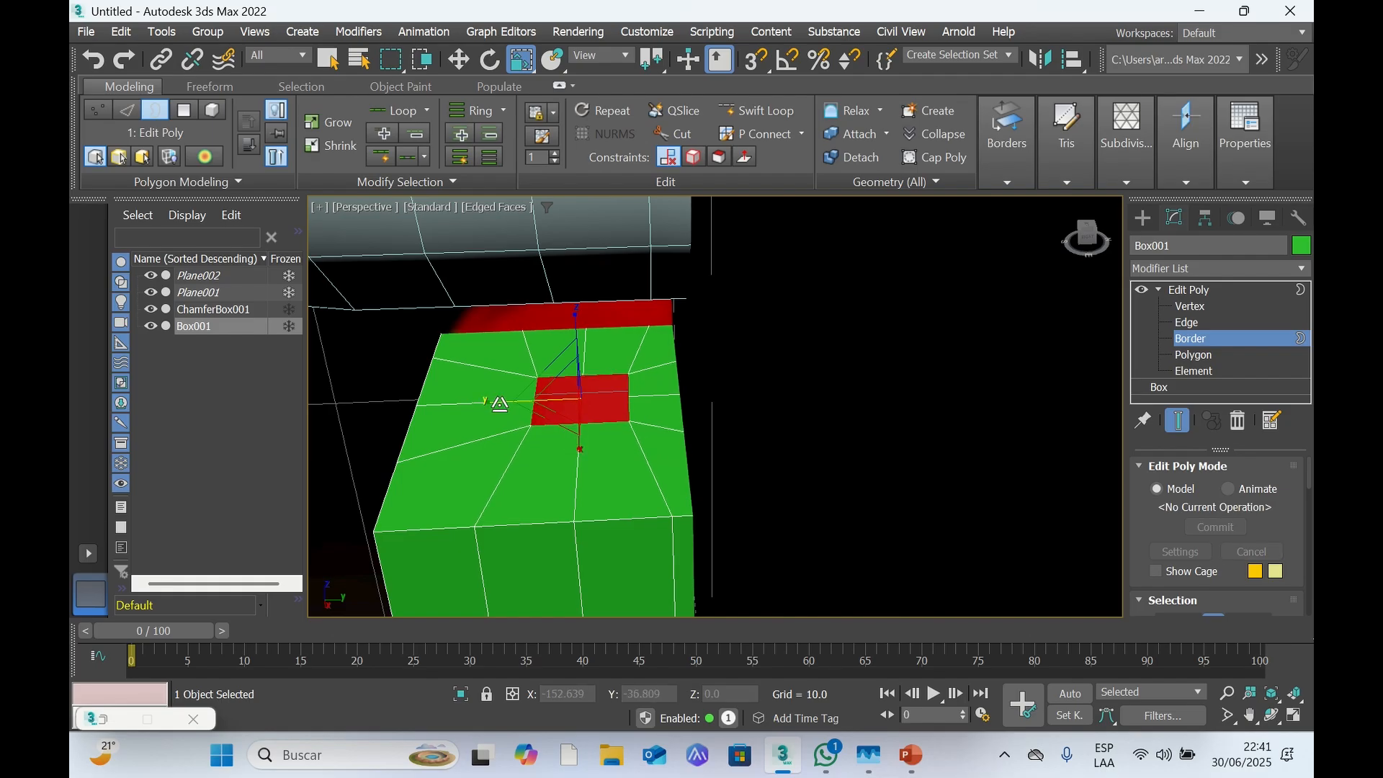
pyautogui.moveTo(497, 402); pyautogui.dragTo(505, 401)
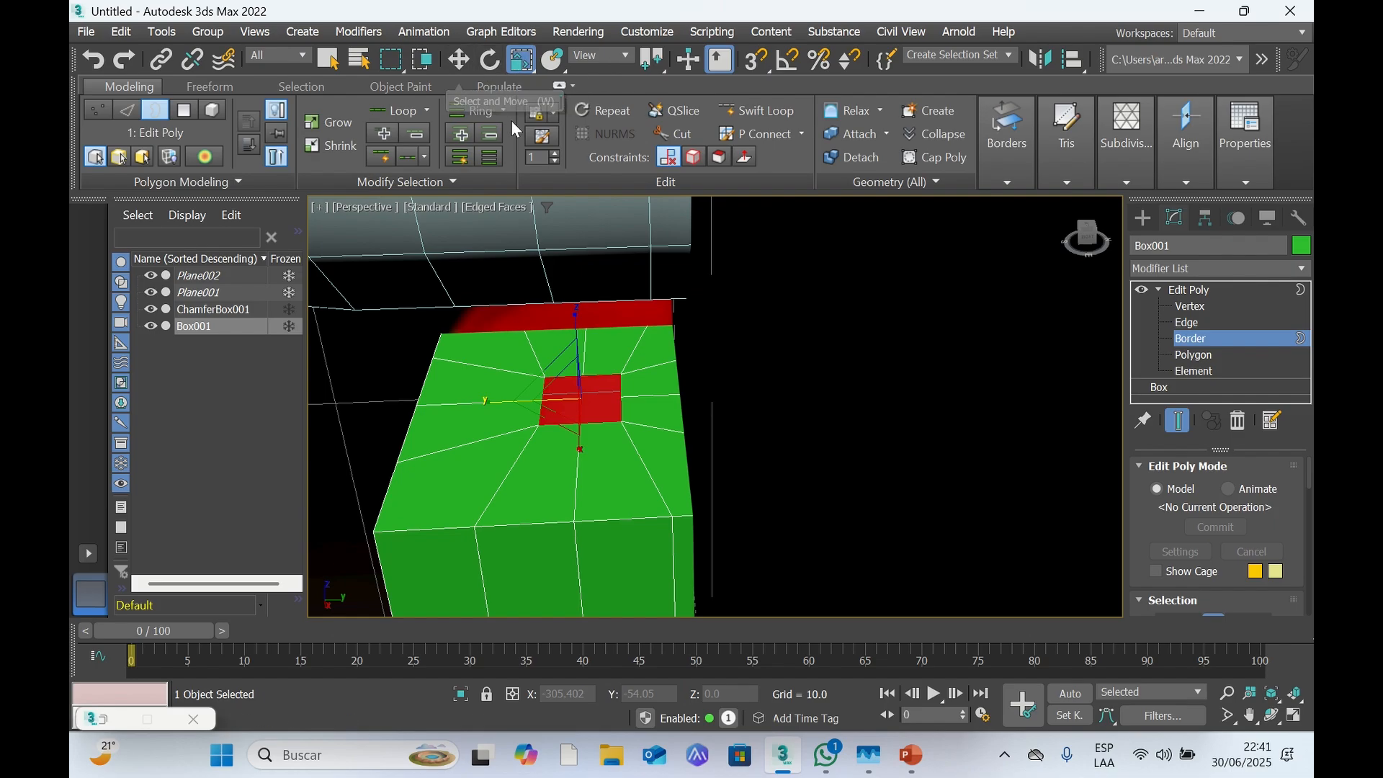
# Round the neck opening by moving three edge-midpoint vertices outward: the two side ones to Y about -8.0 and -2.7, the third to X about 11.9
pyautogui.click(462, 62)
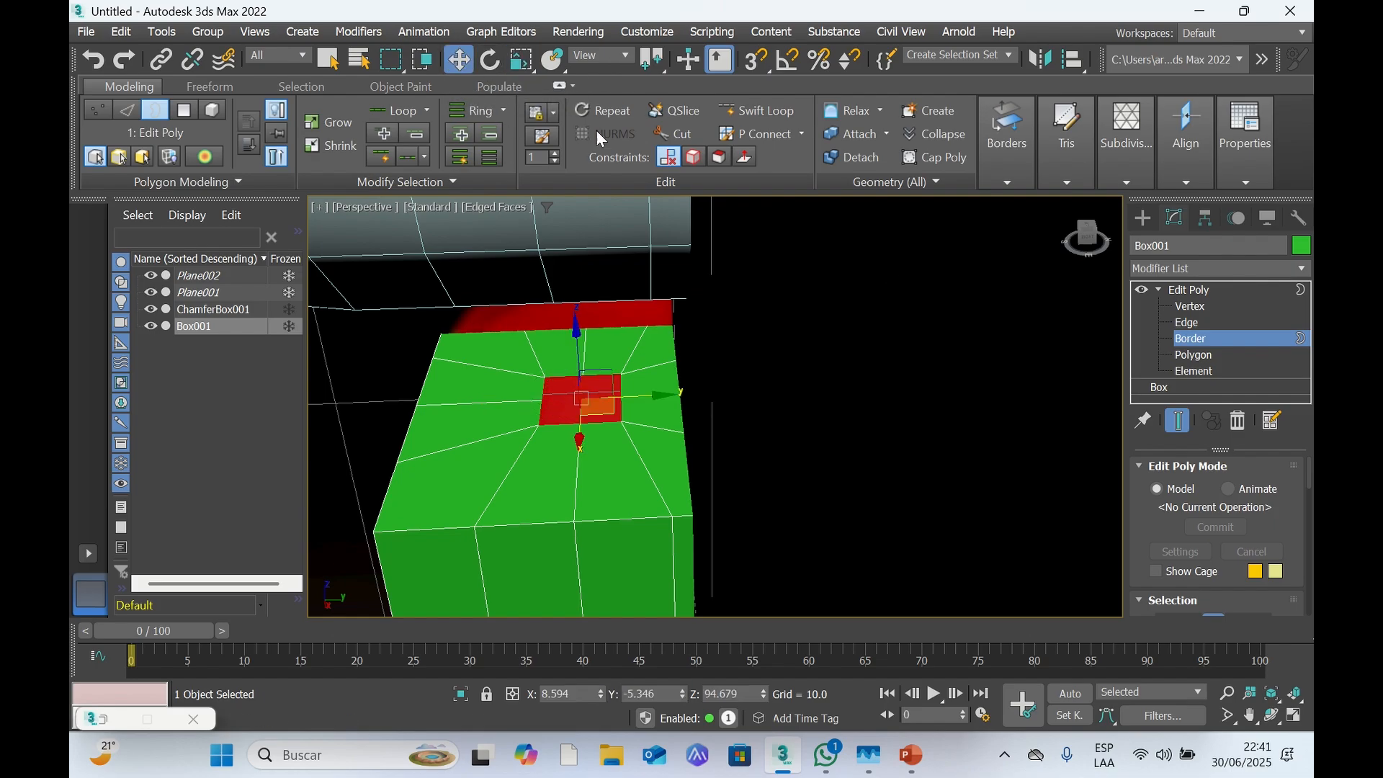
pyautogui.click(1188, 307)
pyautogui.scroll(2, 576, 400)
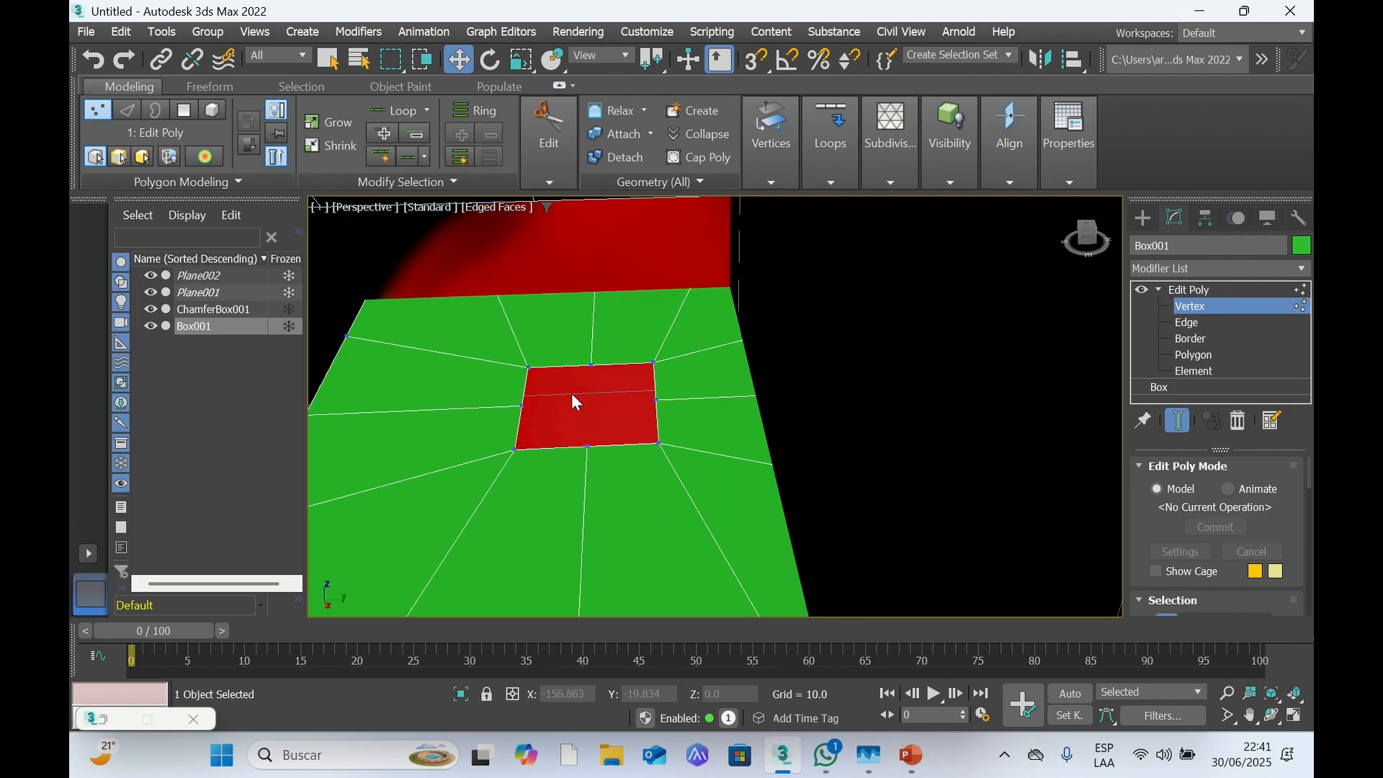
pyautogui.scroll(1, 577, 396)
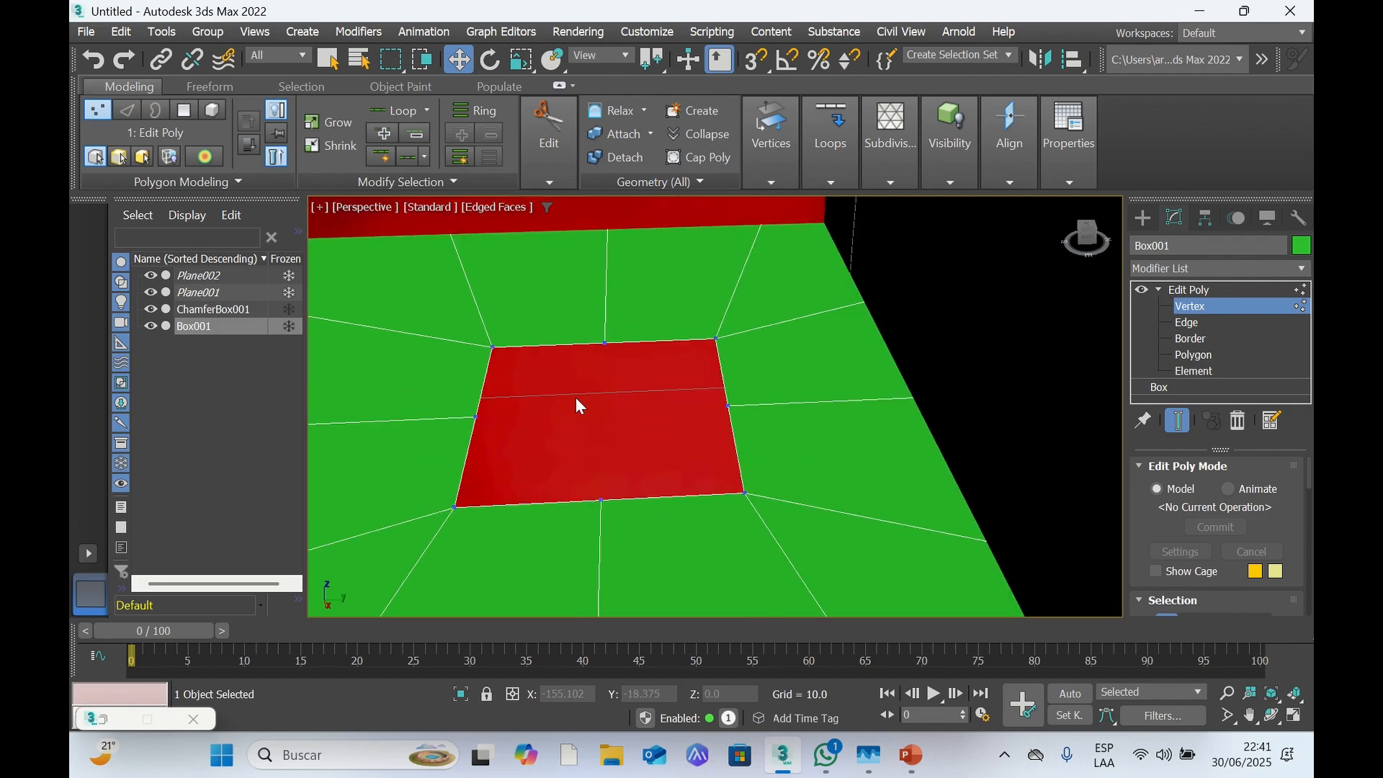
pyautogui.click(475, 417)
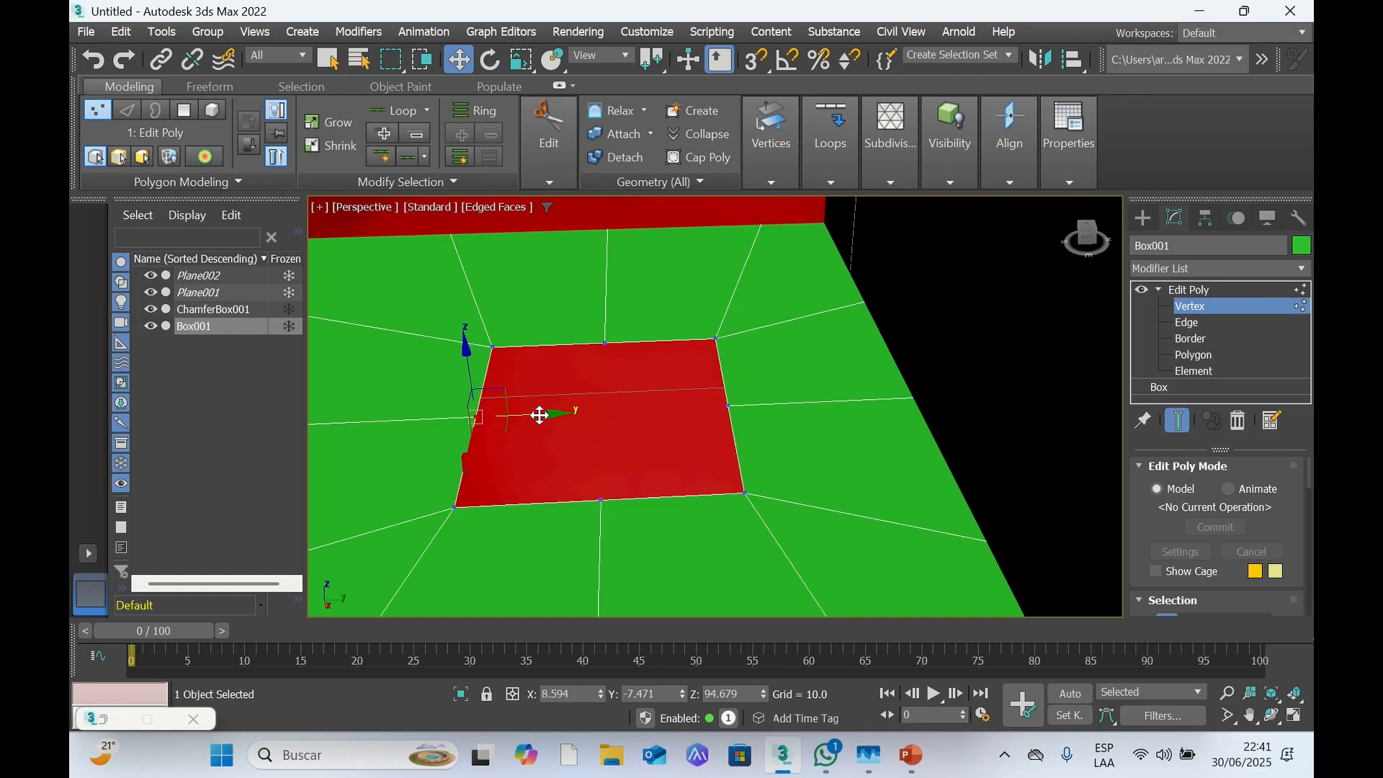
pyautogui.moveTo(540, 416); pyautogui.dragTo(500, 411)
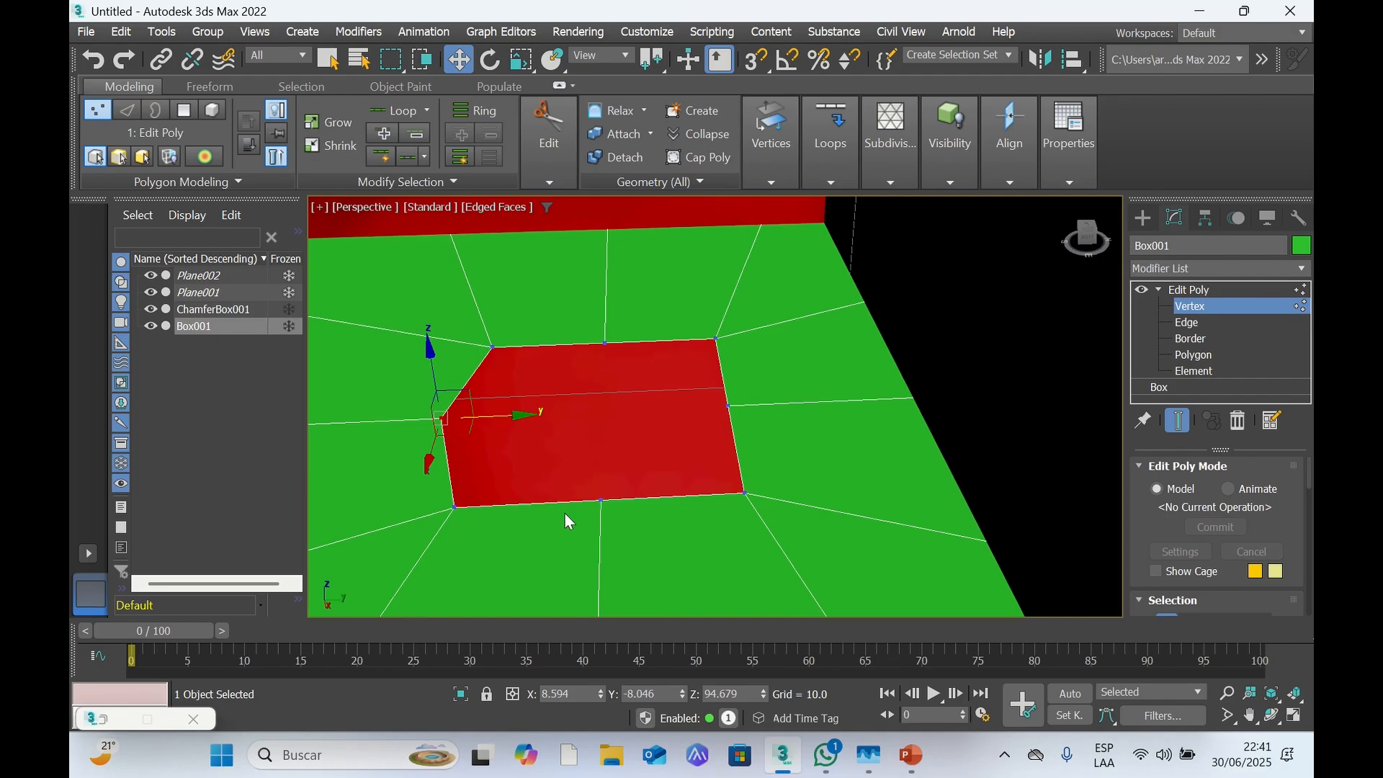
pyautogui.click(599, 499)
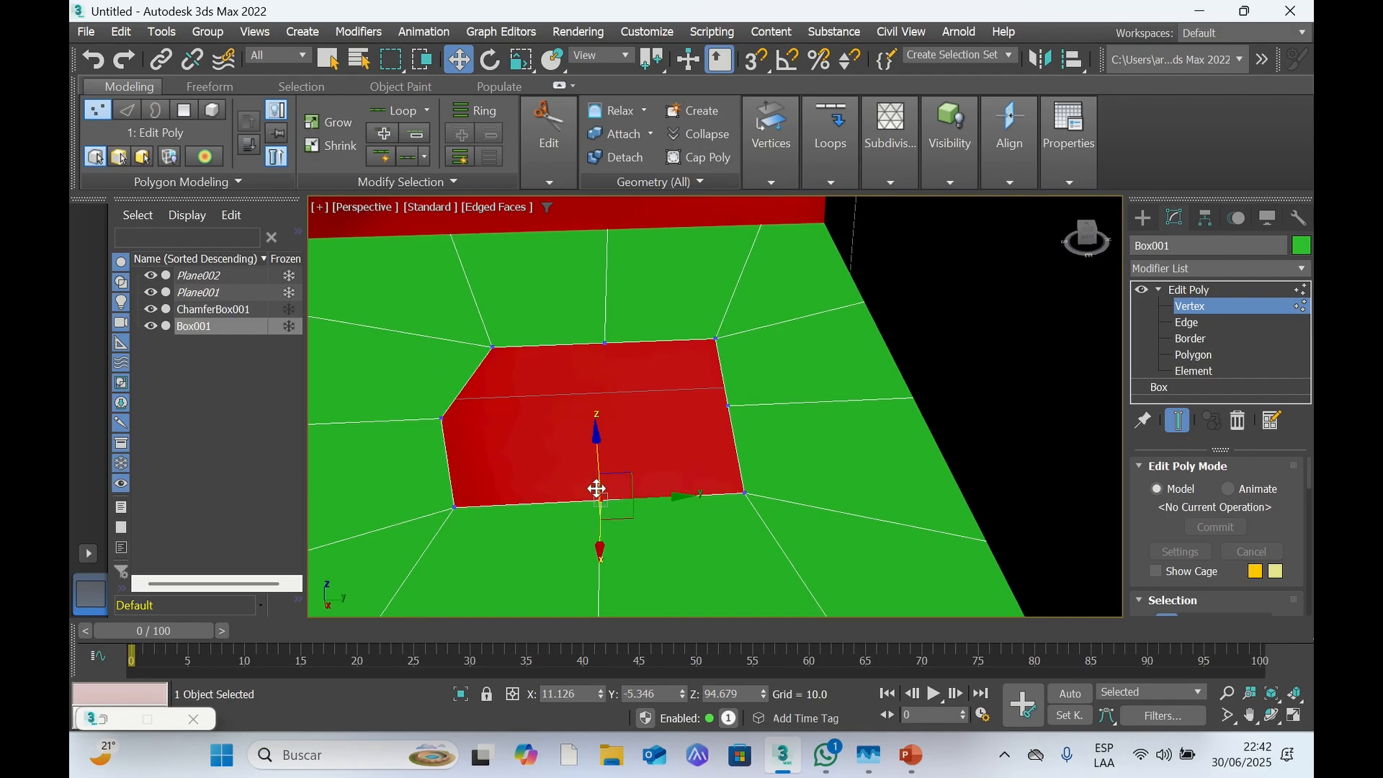
pyautogui.moveTo(599, 541); pyautogui.dragTo(595, 569)
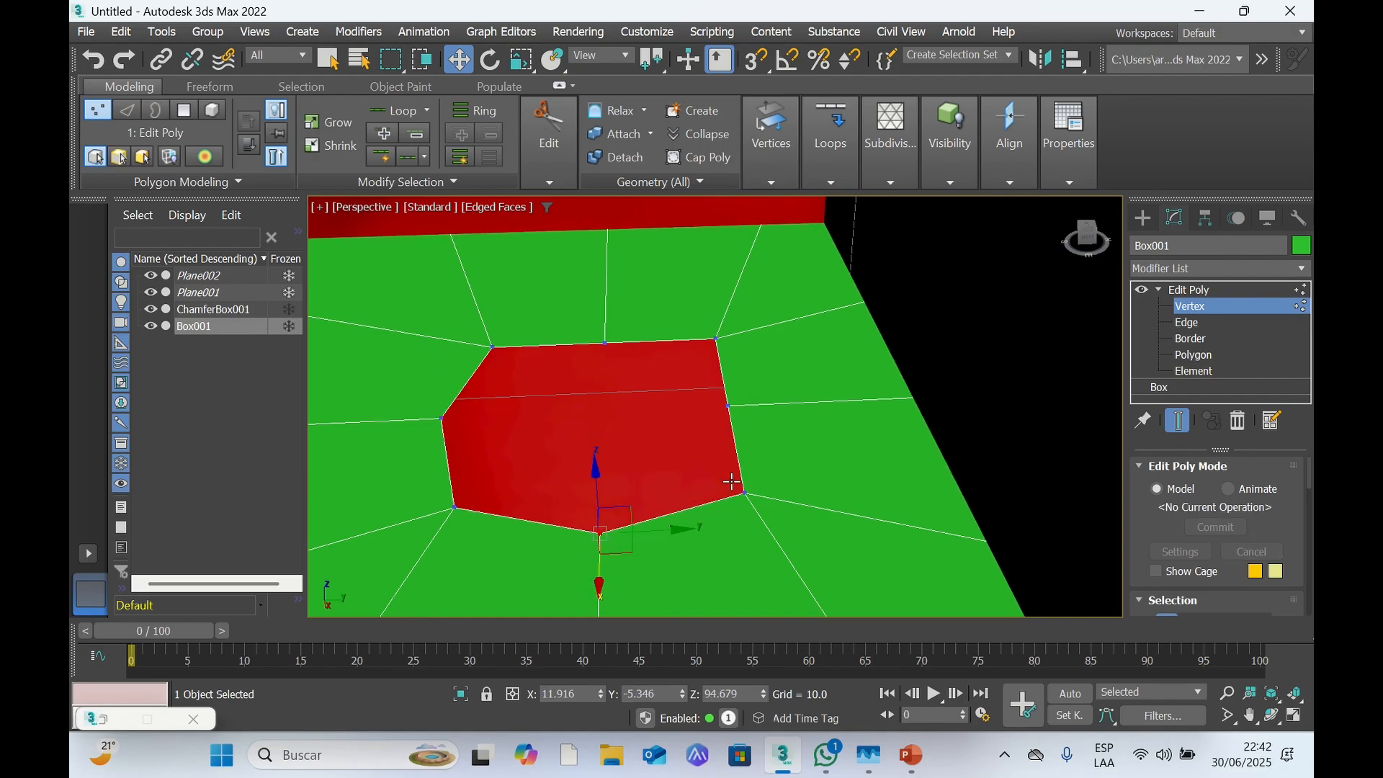
pyautogui.click(728, 406)
pyautogui.moveTo(797, 402); pyautogui.dragTo(827, 397)
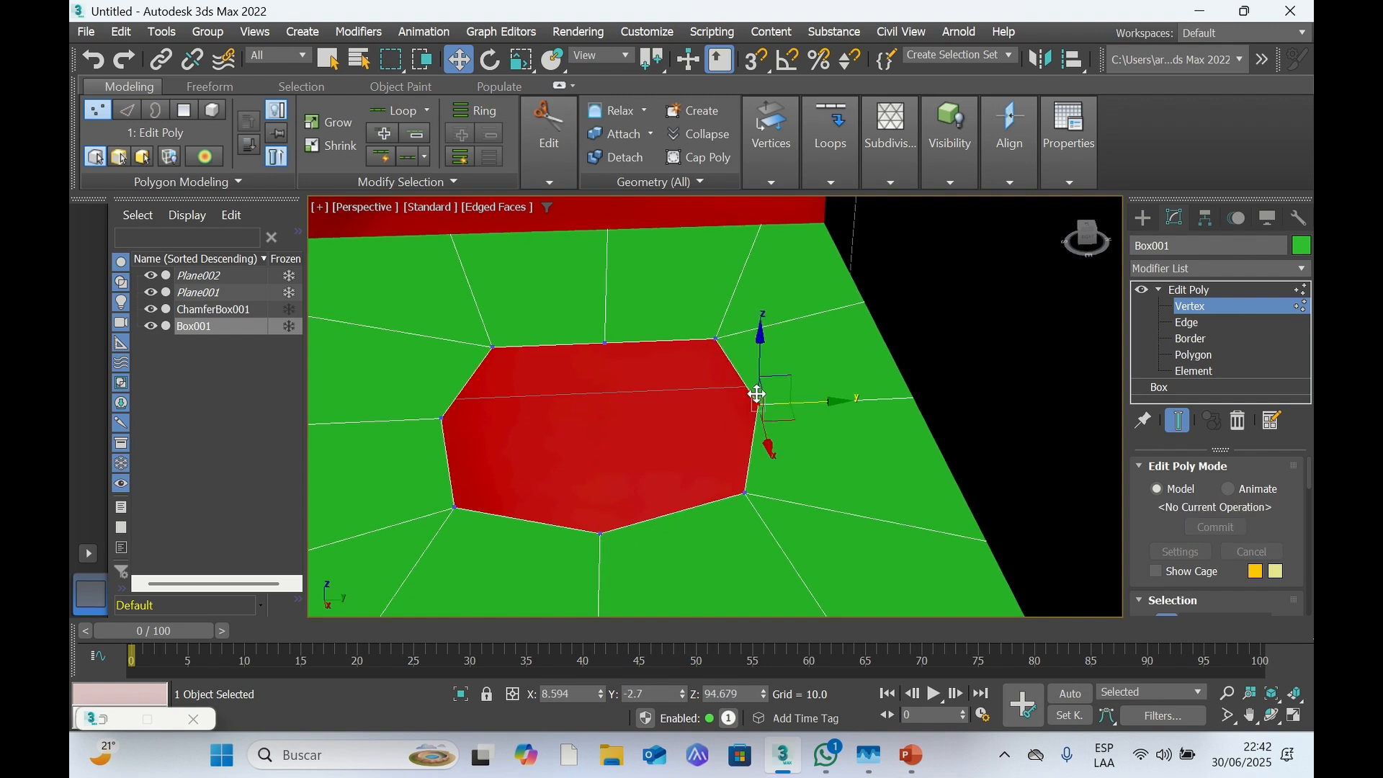
# Move the remaining edge-midpoint vertex of the torso's neck opening outward along X to about 5.3
pyautogui.click(606, 340)
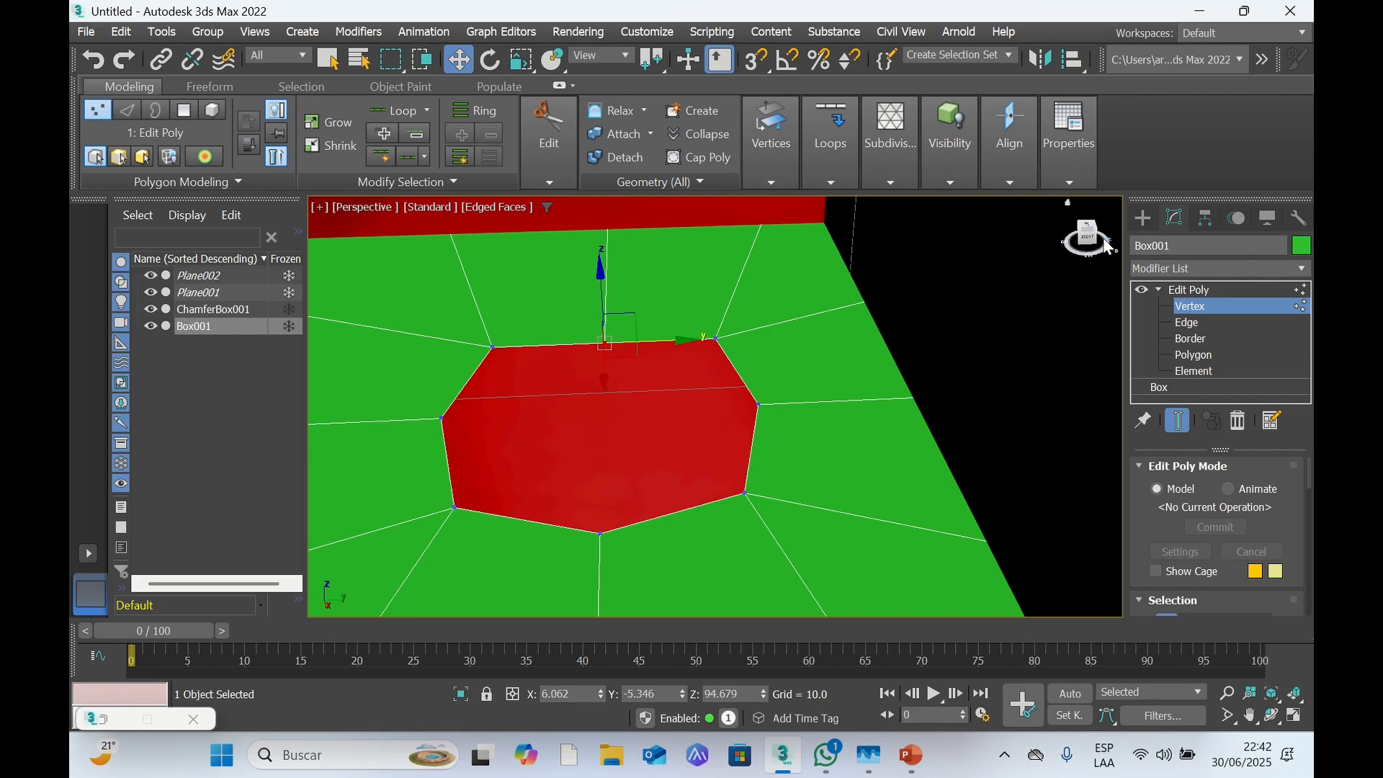
pyautogui.moveTo(1100, 243)
pyautogui.mouseDown()
pyautogui.moveTo(1091, 251)
pyautogui.moveTo(1105, 229)
pyautogui.moveTo(1088, 234)
pyautogui.mouseUp()
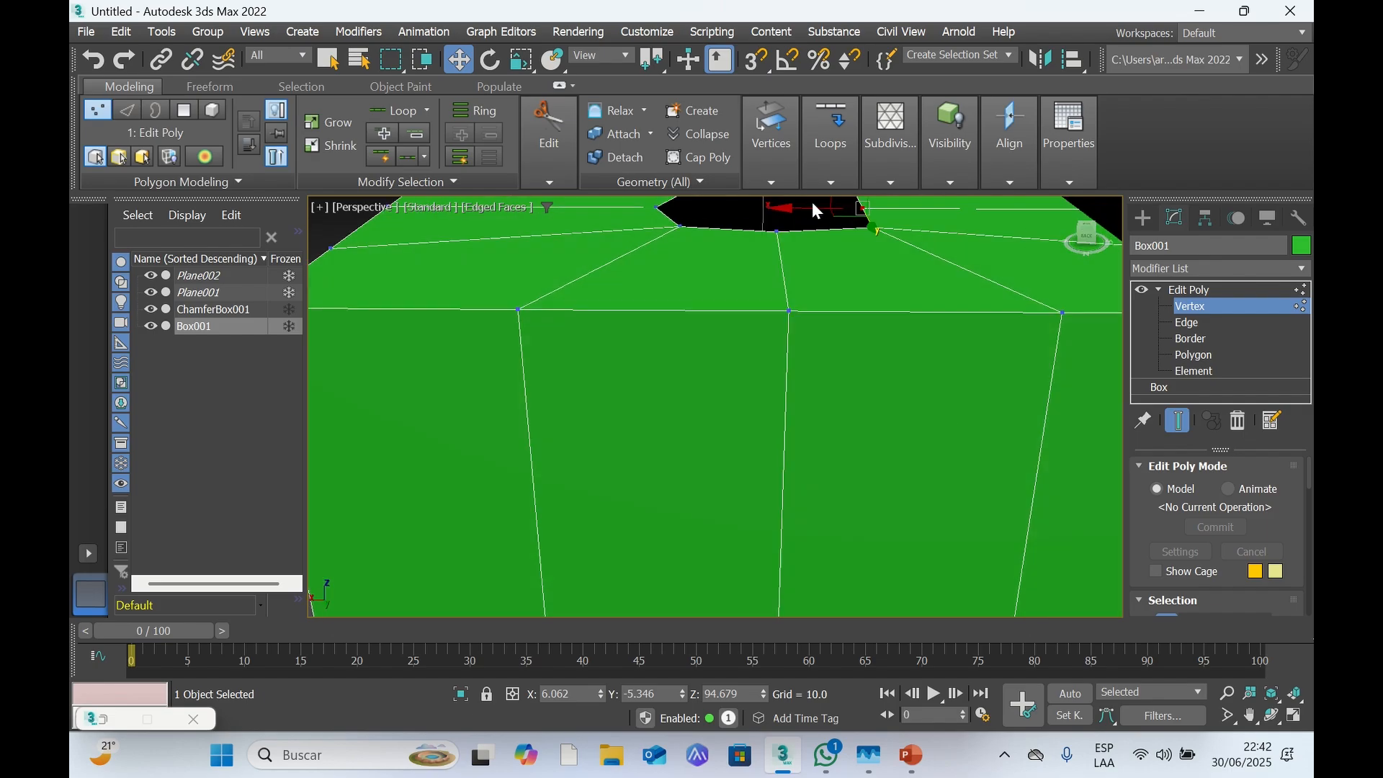
pyautogui.moveTo(812, 207); pyautogui.dragTo(825, 209)
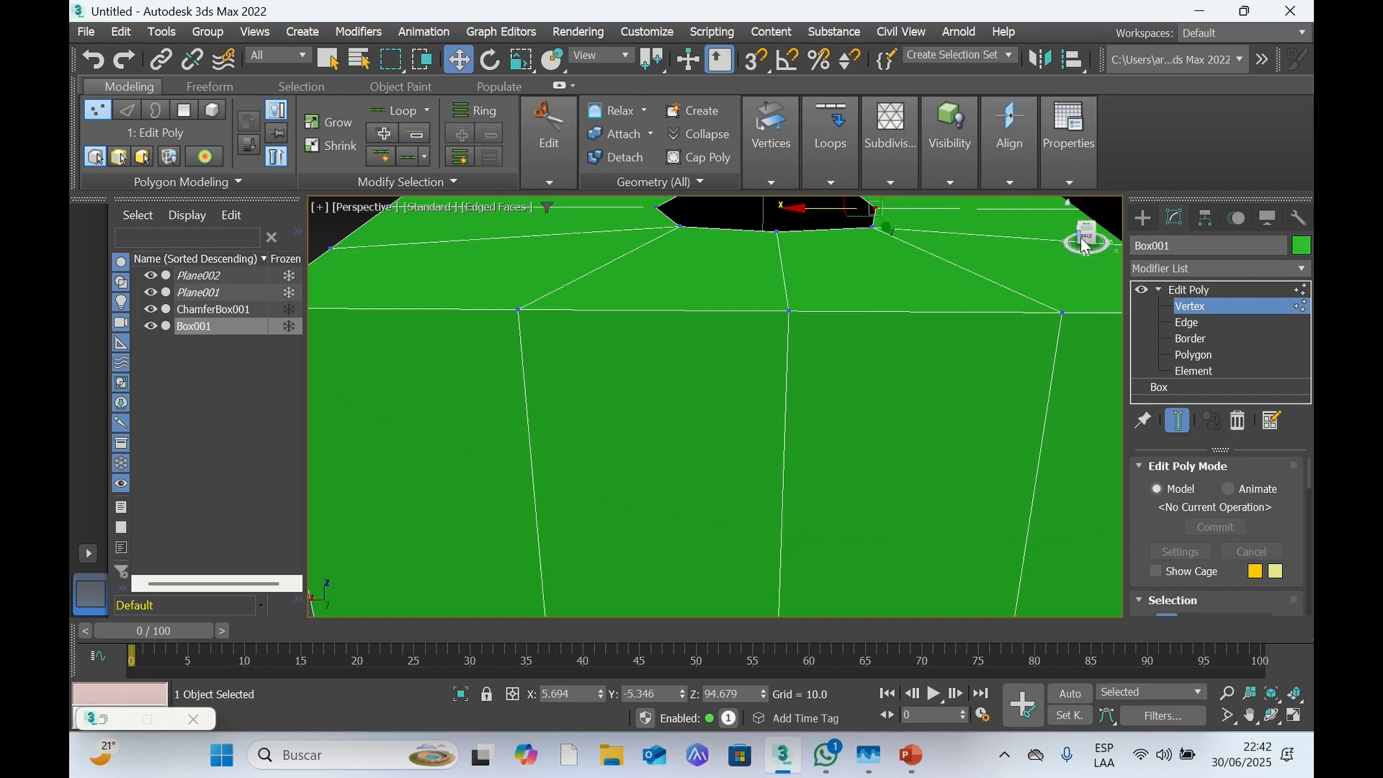
pyautogui.moveTo(1084, 238); pyautogui.dragTo(1087, 239)
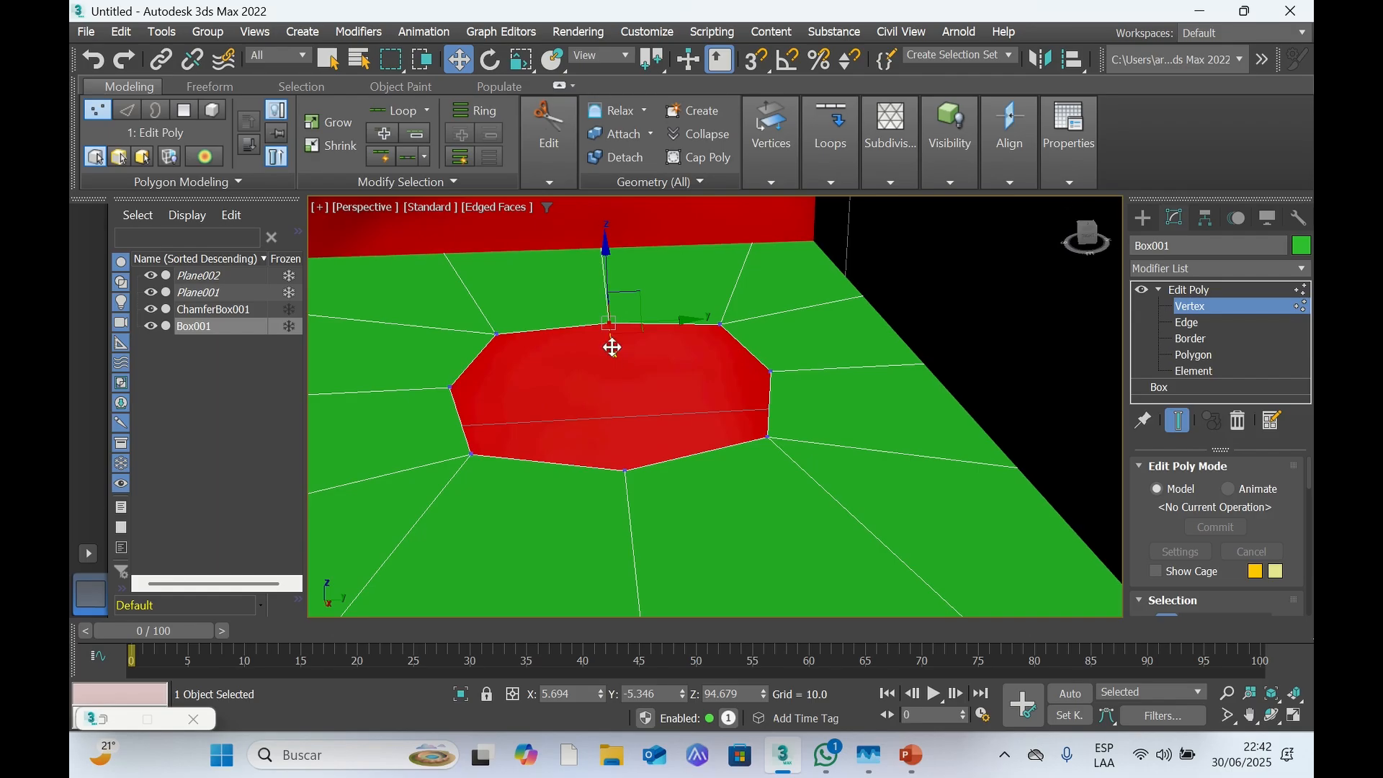
pyautogui.moveTo(611, 341); pyautogui.dragTo(612, 335)
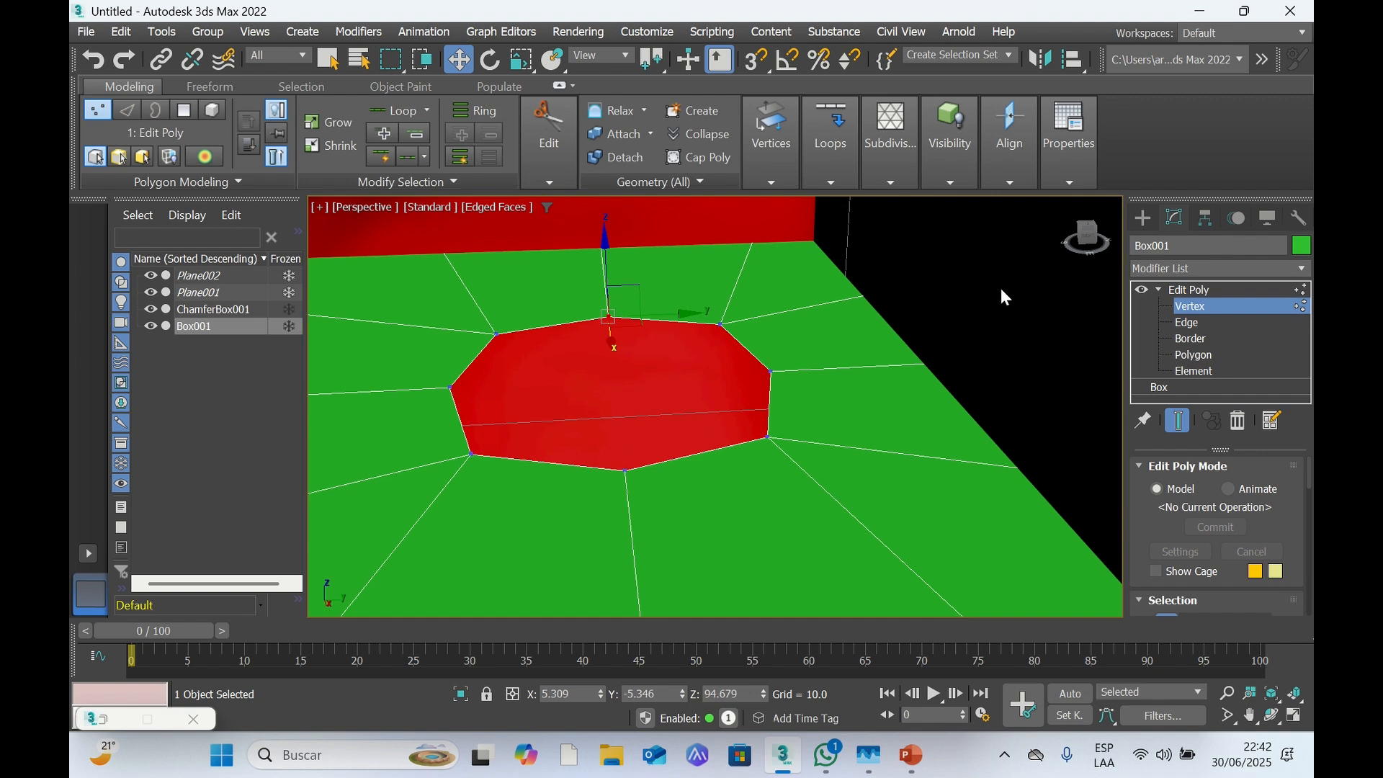
# Hide the torso box Box001 to expose the underside of the head
pyautogui.moveTo(1087, 238); pyautogui.dragTo(954, 430)
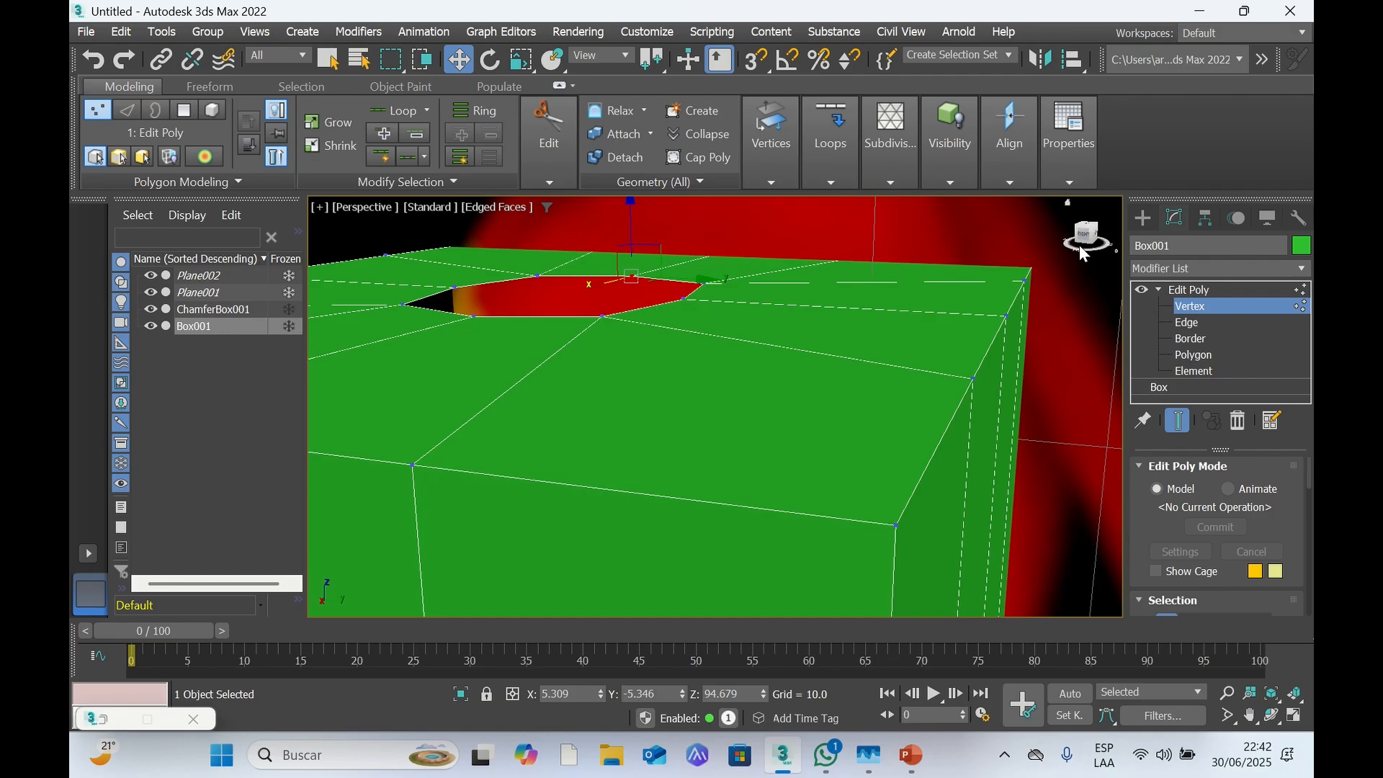
pyautogui.moveTo(1083, 239); pyautogui.dragTo(1083, 254)
pyautogui.keyDown('alt'); pyautogui.moveTo(953, 429); pyautogui.dragTo(953, 409, button='middle'); pyautogui.keyUp('alt')
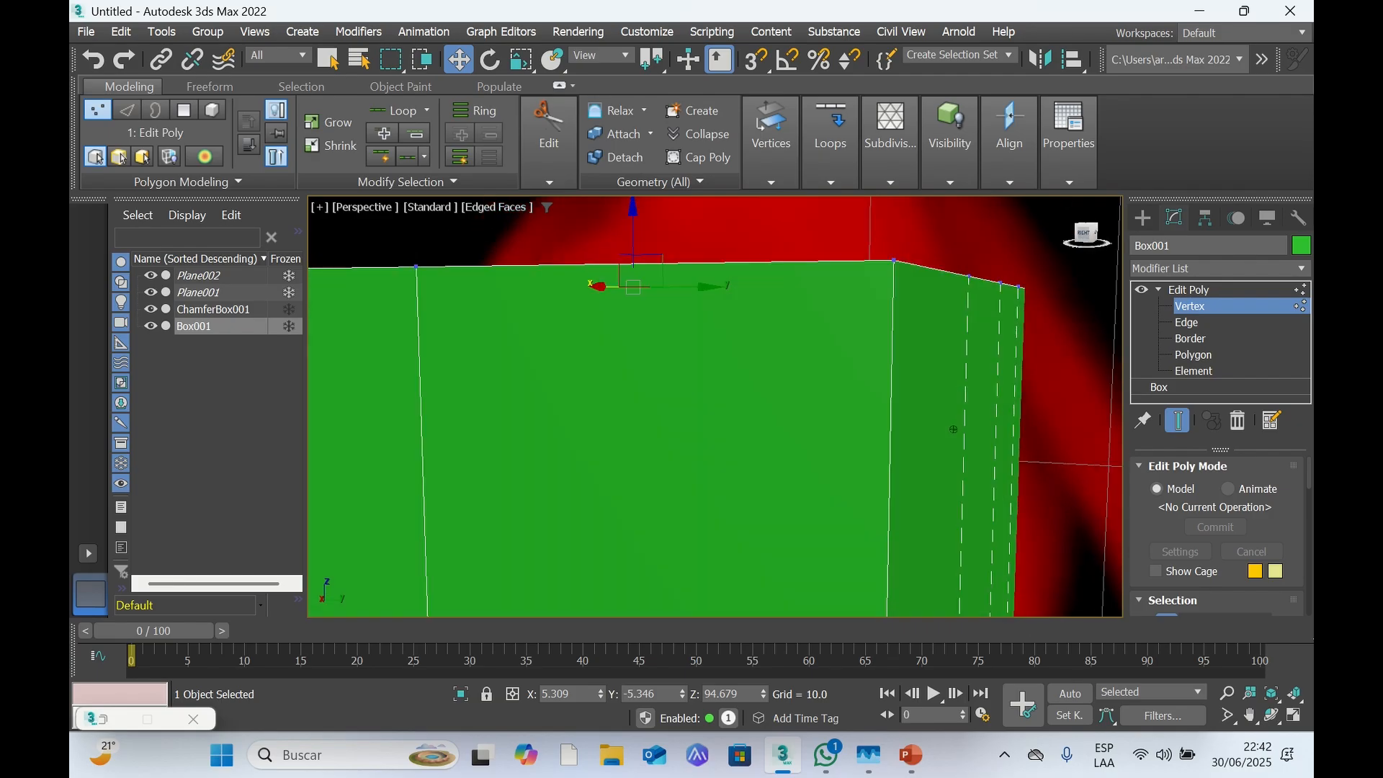
pyautogui.scroll(-5, 928, 395)
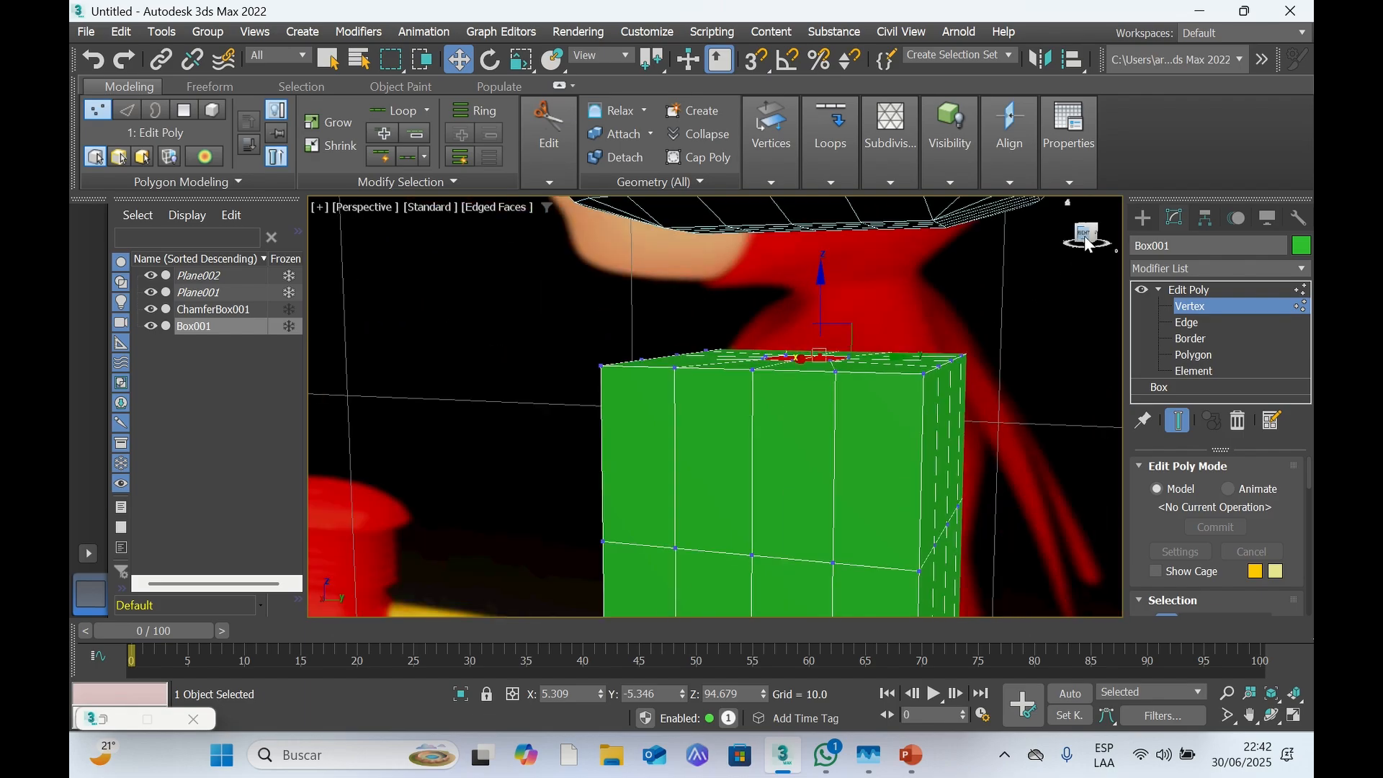
pyautogui.moveTo(1089, 245); pyautogui.dragTo(938, 407)
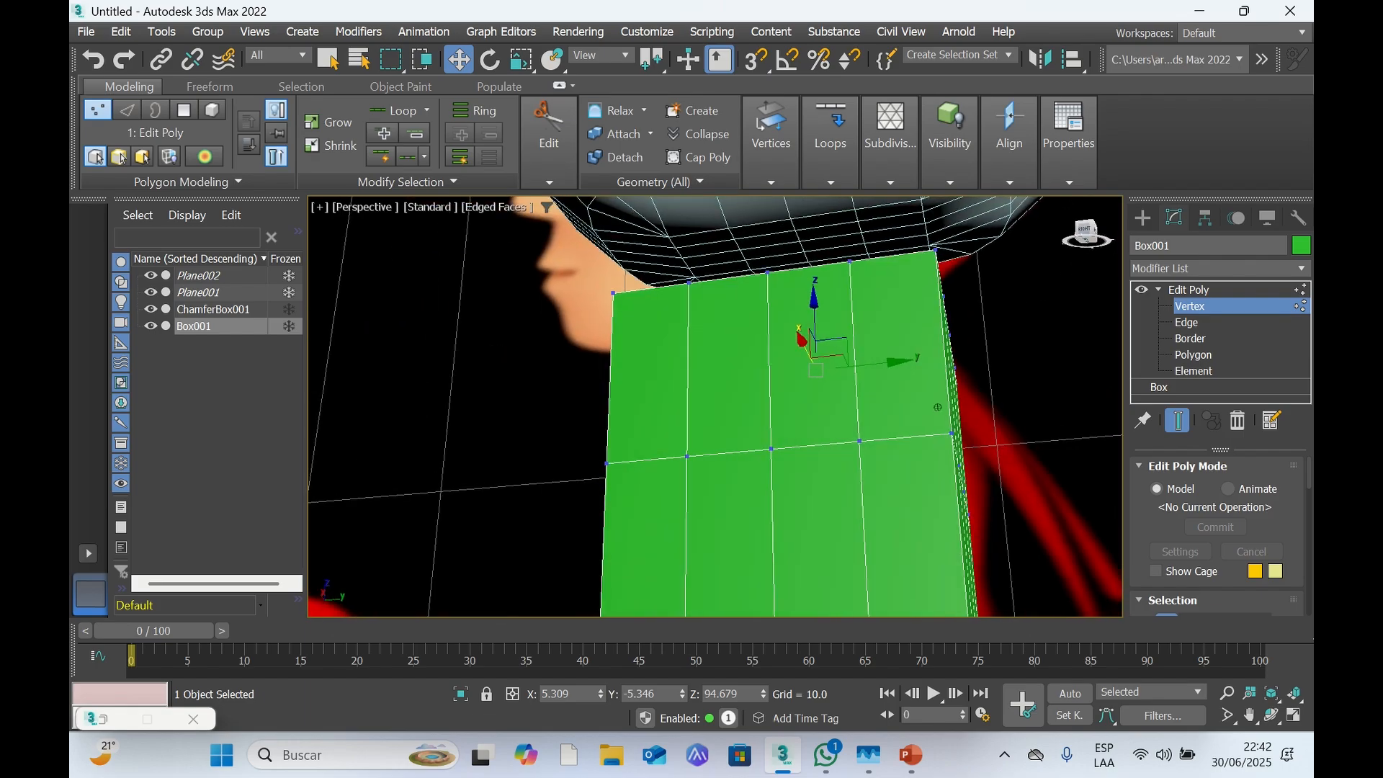
pyautogui.click(150, 326)
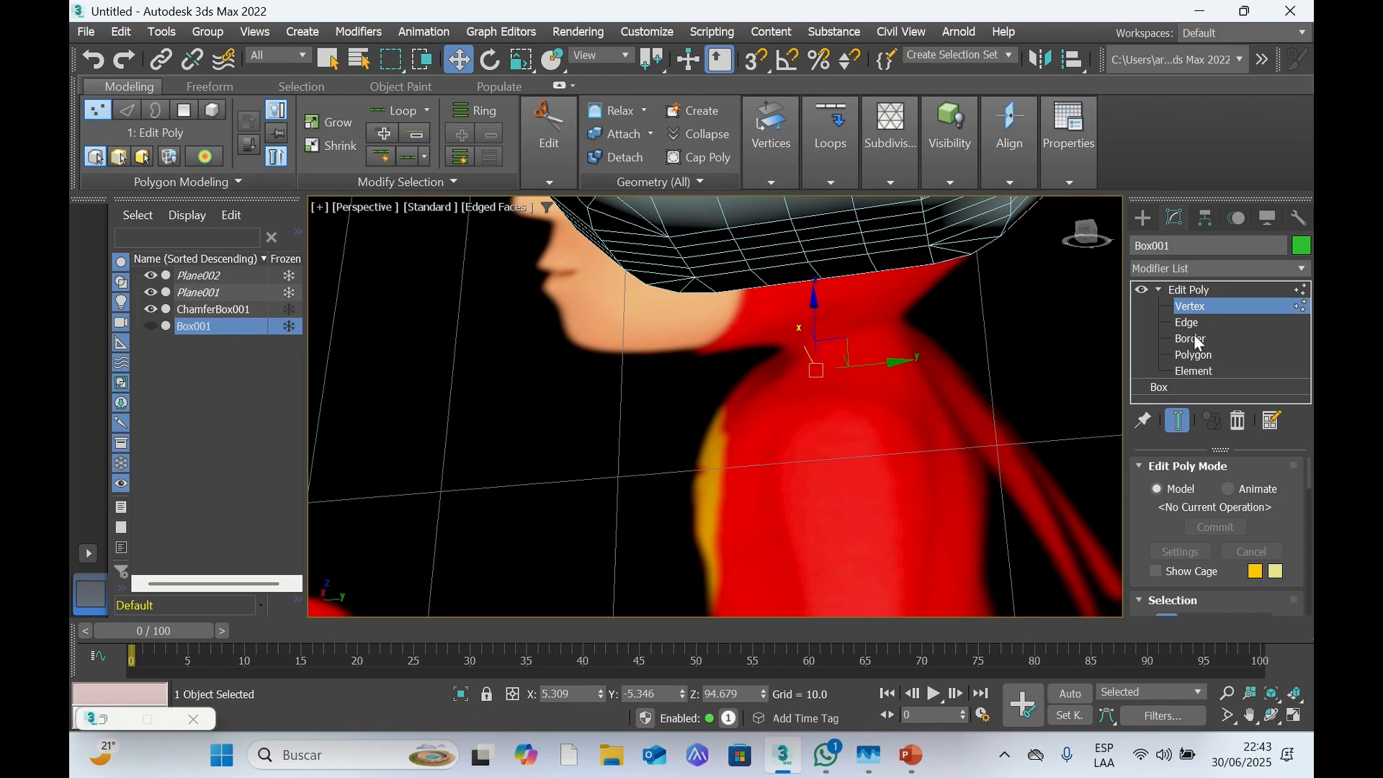
# Delete the four central polygons on the underside of the head's ChamferBox001 to open a hole for the neck
pyautogui.click(238, 309)
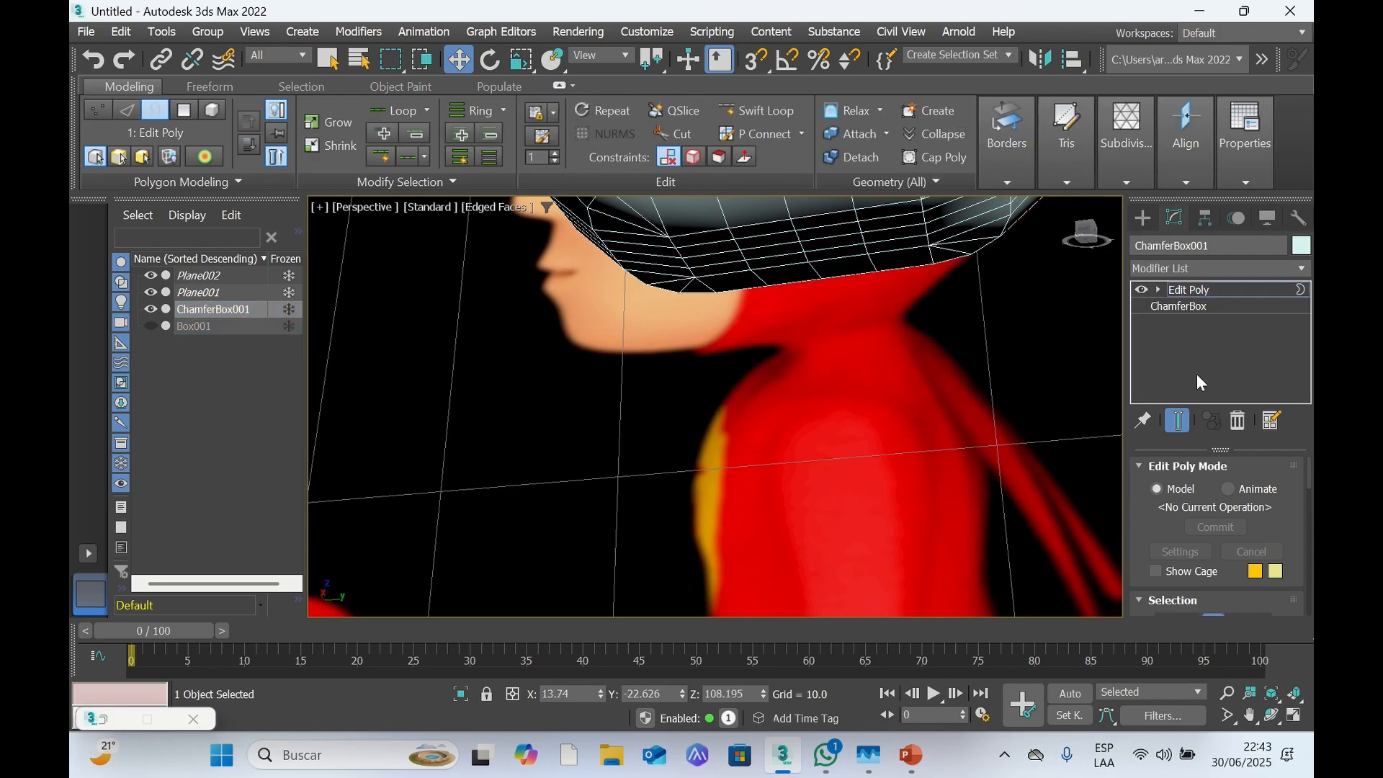
pyautogui.click(1158, 290)
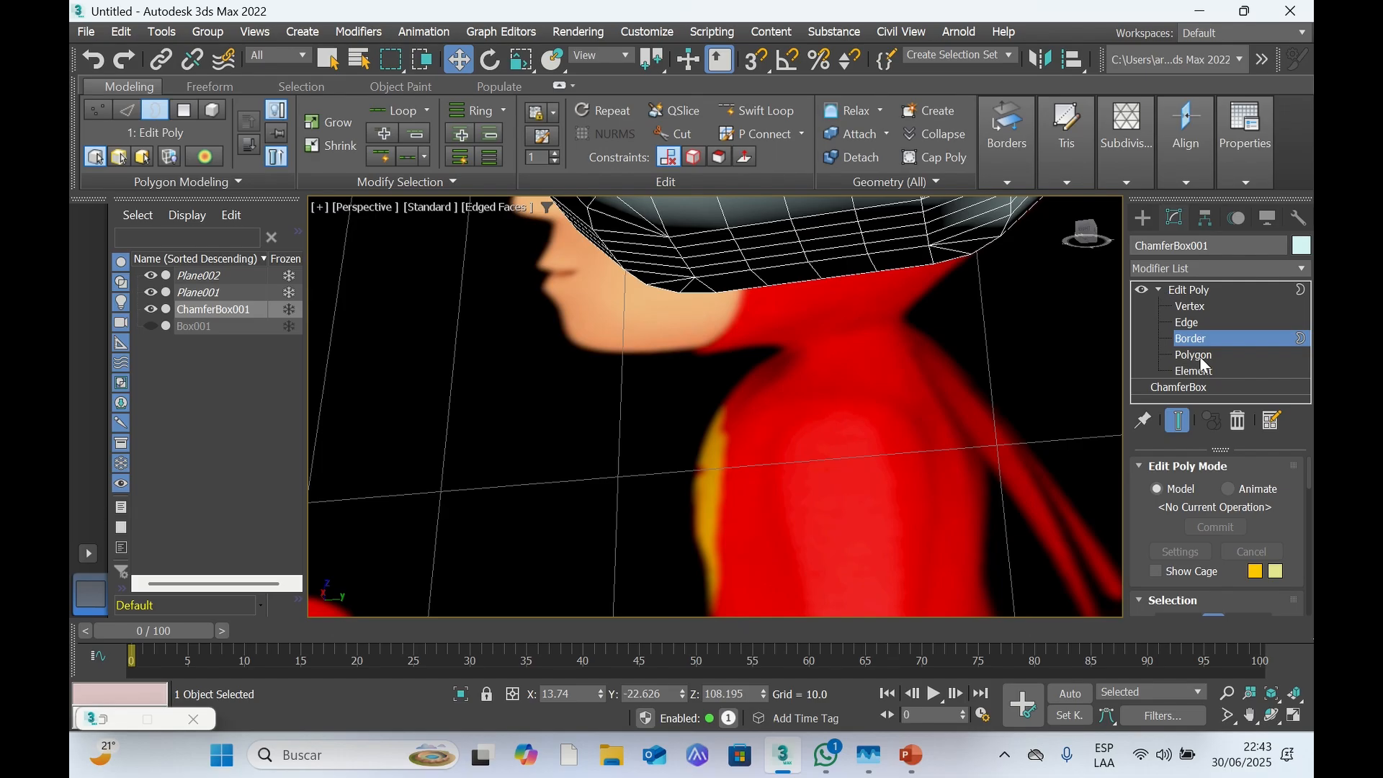
pyautogui.click(1193, 357)
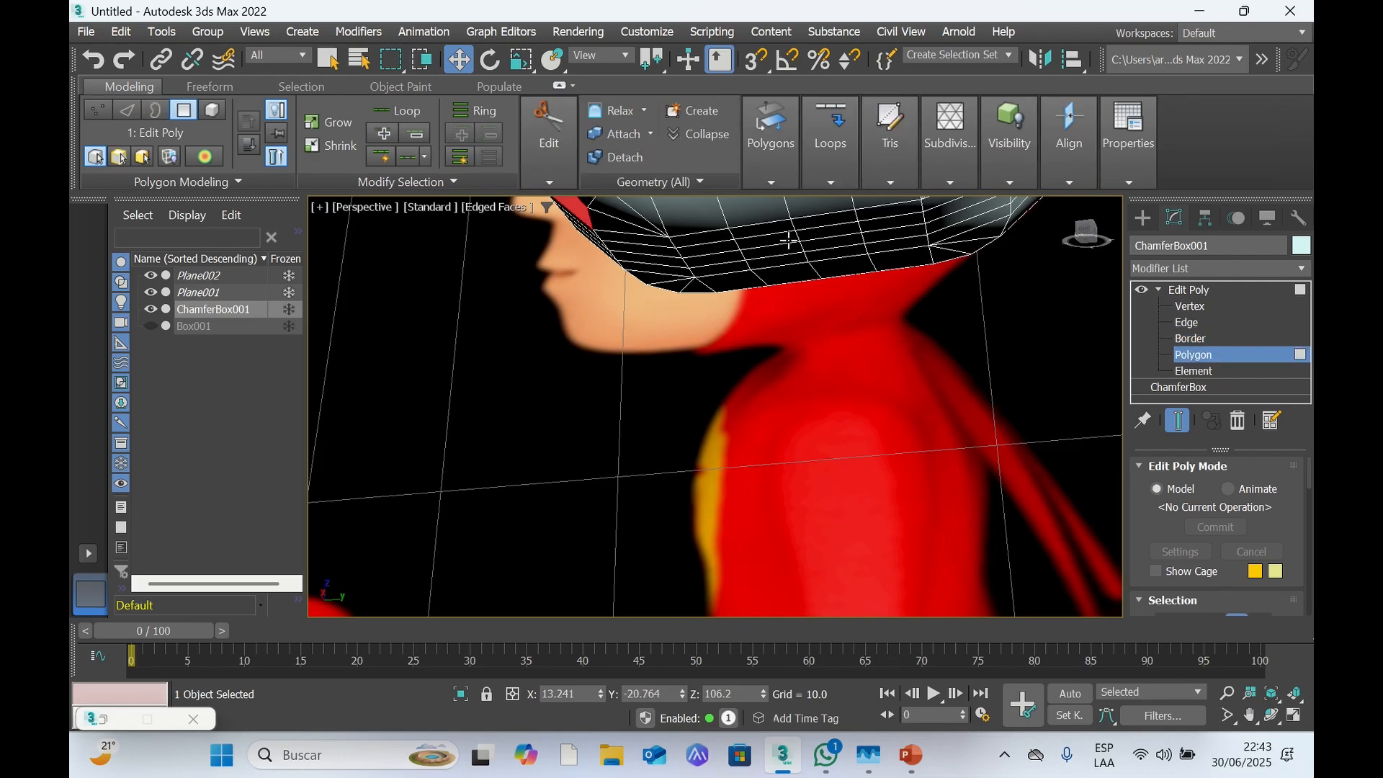
pyautogui.click(789, 240)
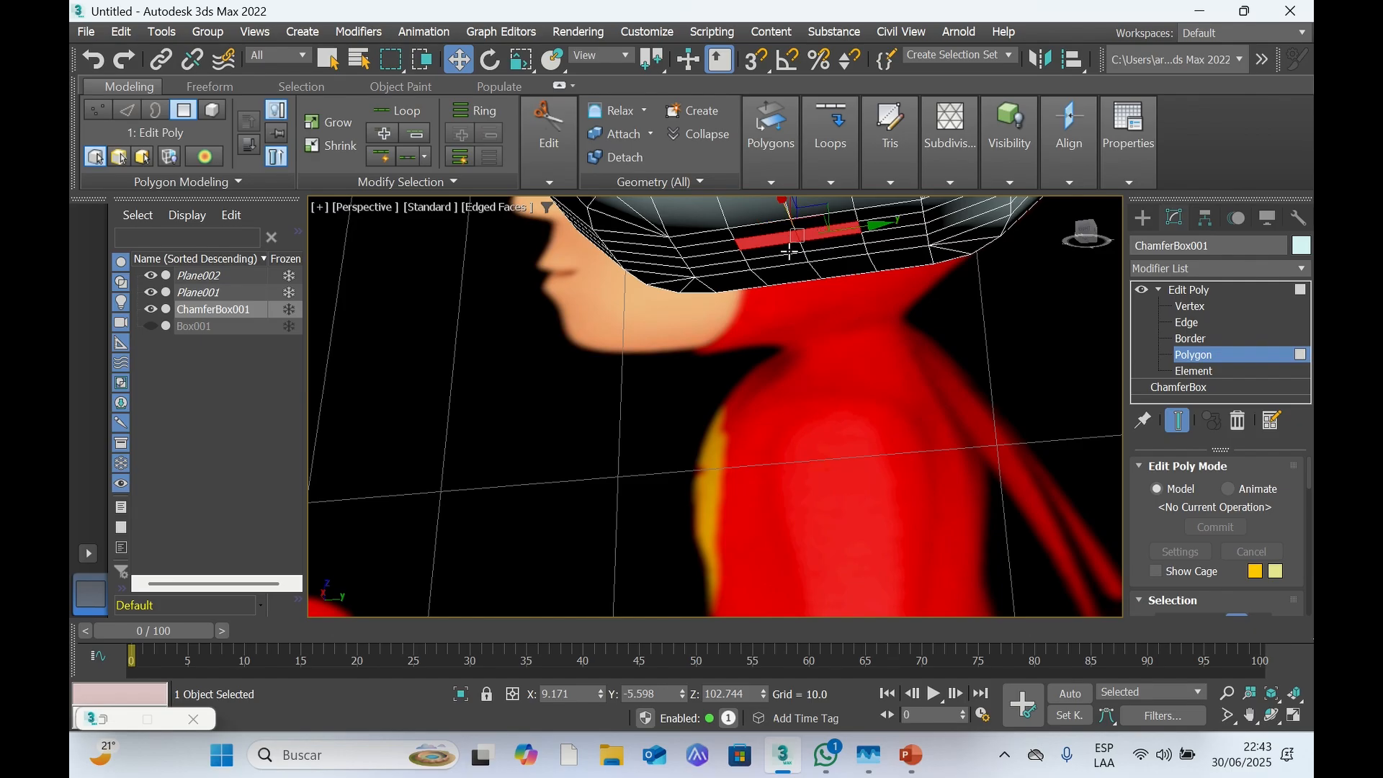
pyautogui.keyDown('ctrl'); pyautogui.click(789, 252); pyautogui.keyUp('ctrl')
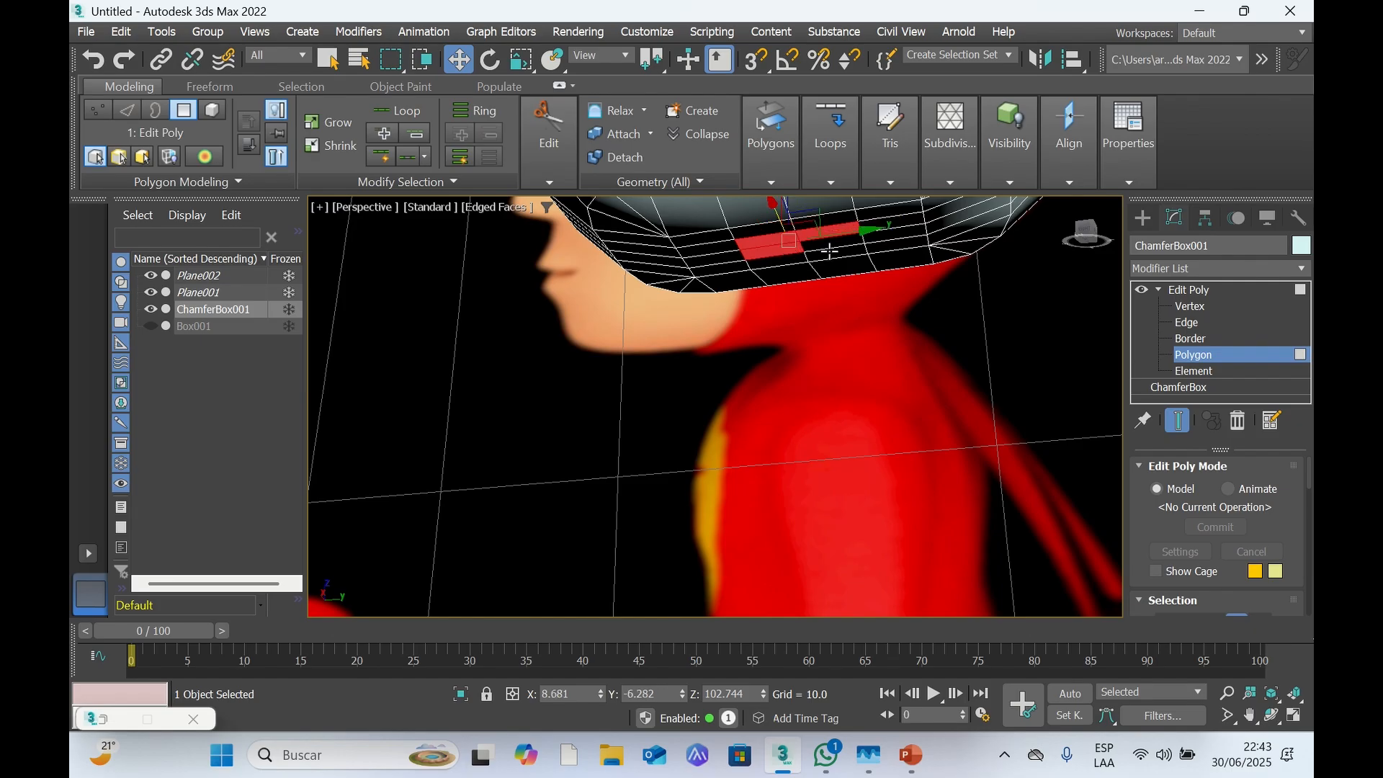
pyautogui.keyDown('ctrl'); pyautogui.click(834, 247); pyautogui.keyUp('ctrl')
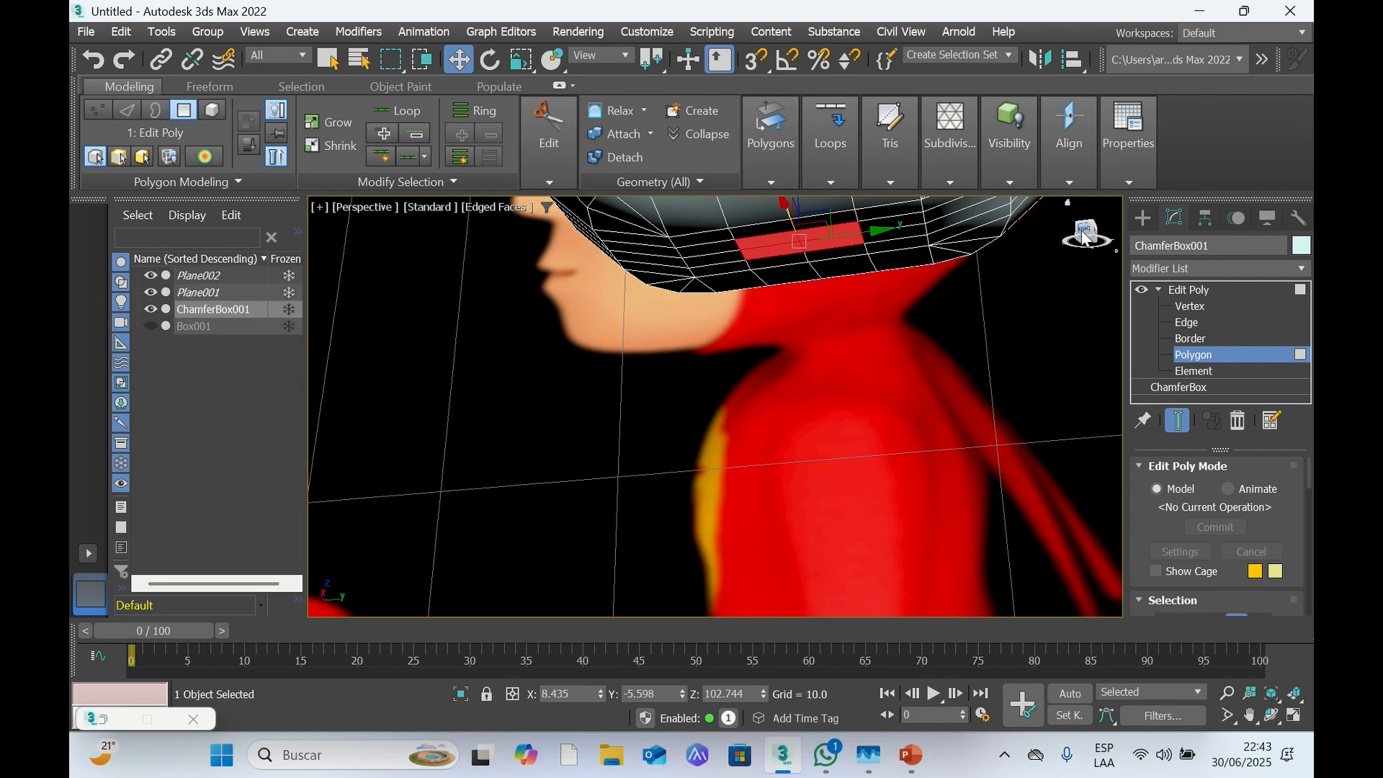
pyautogui.moveTo(1087, 238); pyautogui.dragTo(1088, 217)
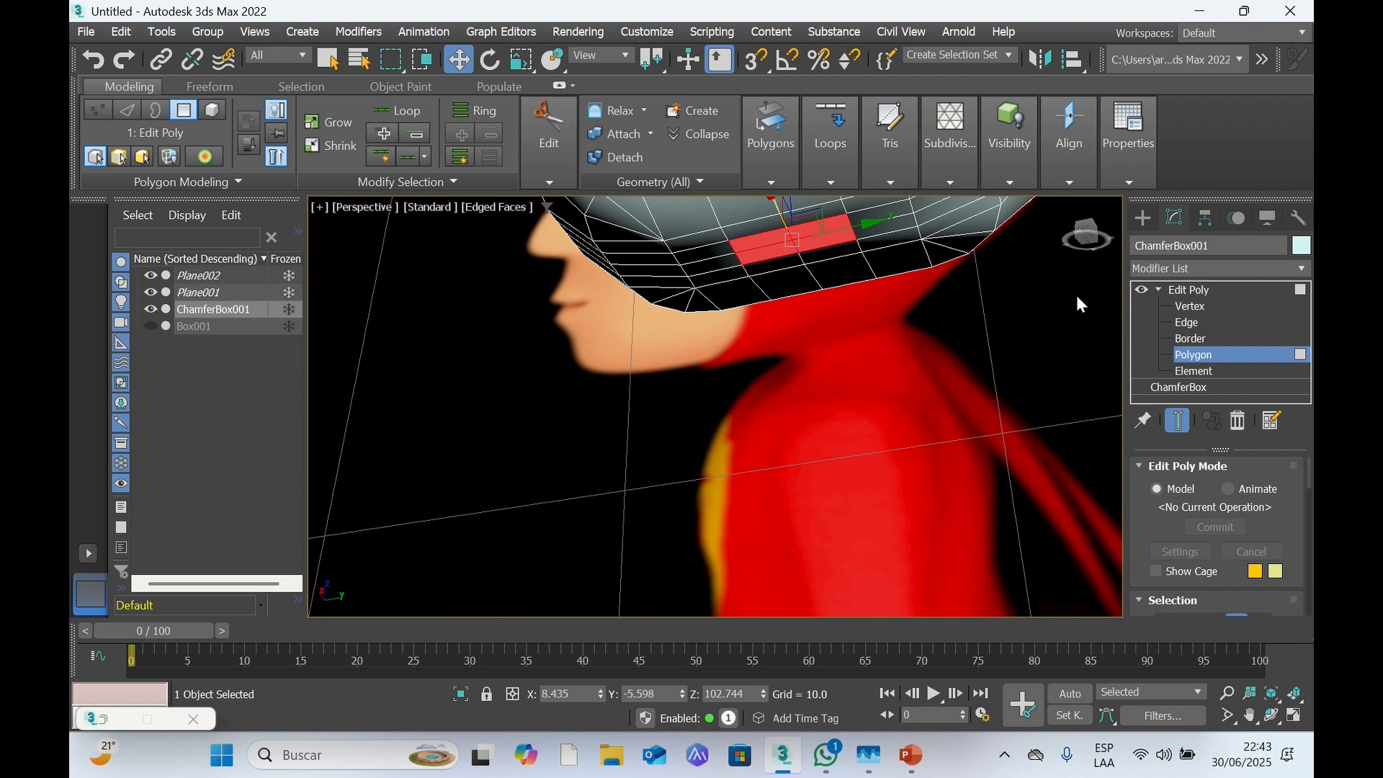
pyautogui.click(1079, 296)
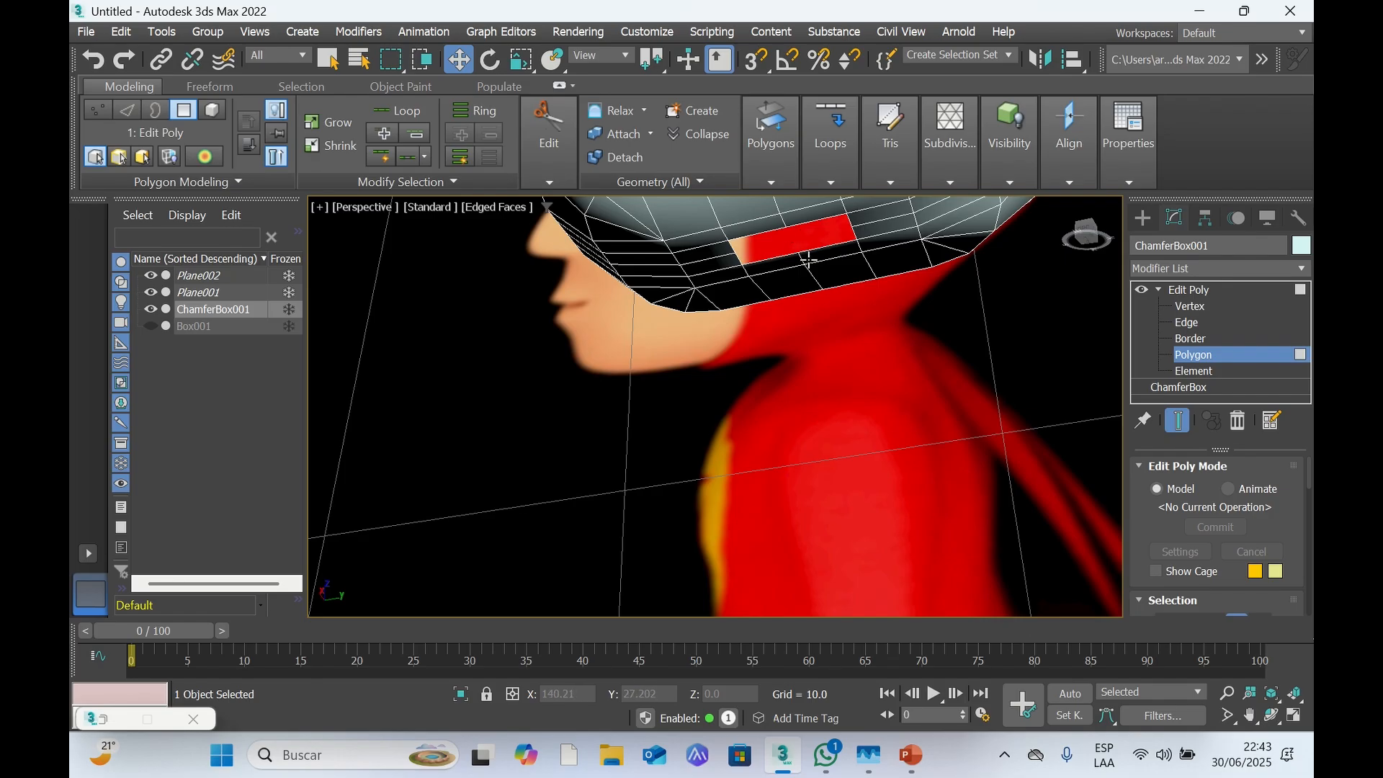
# Select the border of the head's neck hole and scale it inward along Y to roughly 60% of its depth
pyautogui.click(1190, 339)
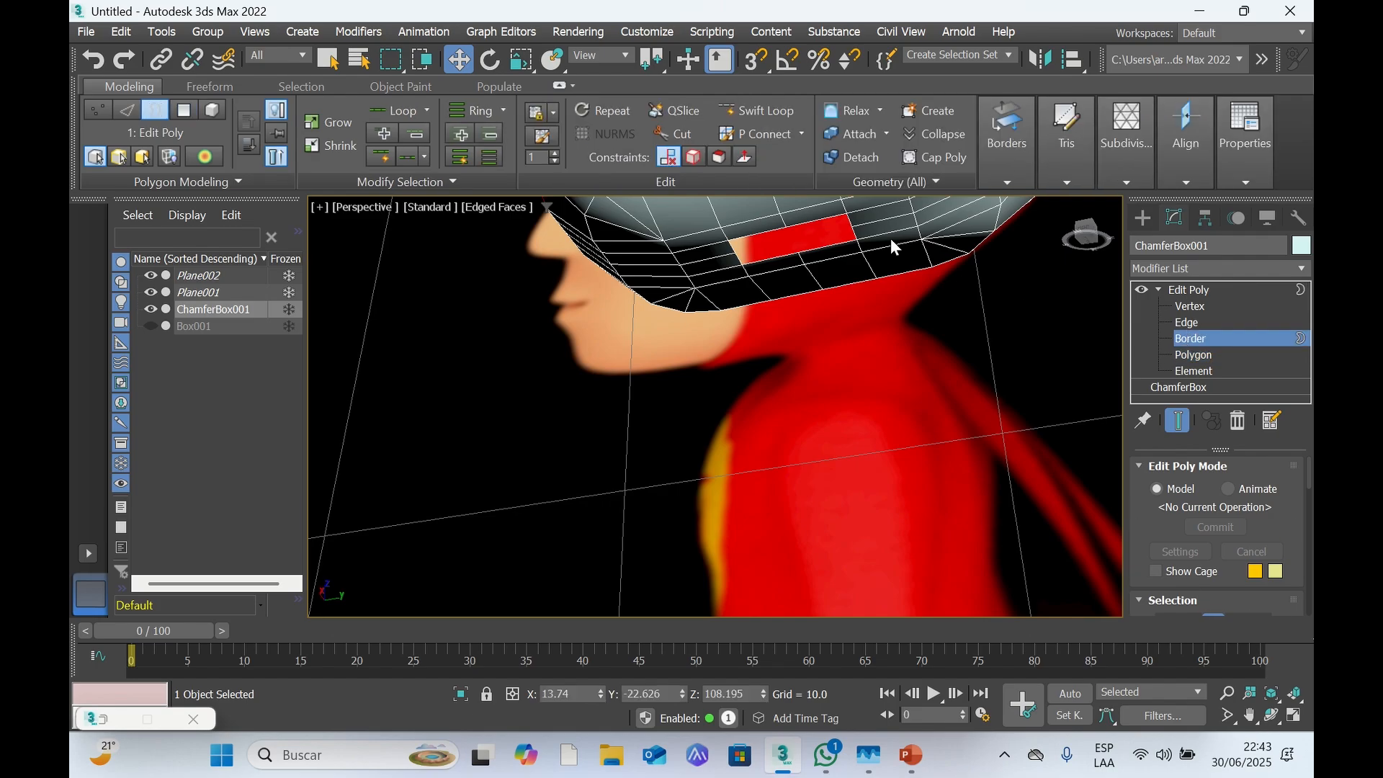
pyautogui.click(834, 221)
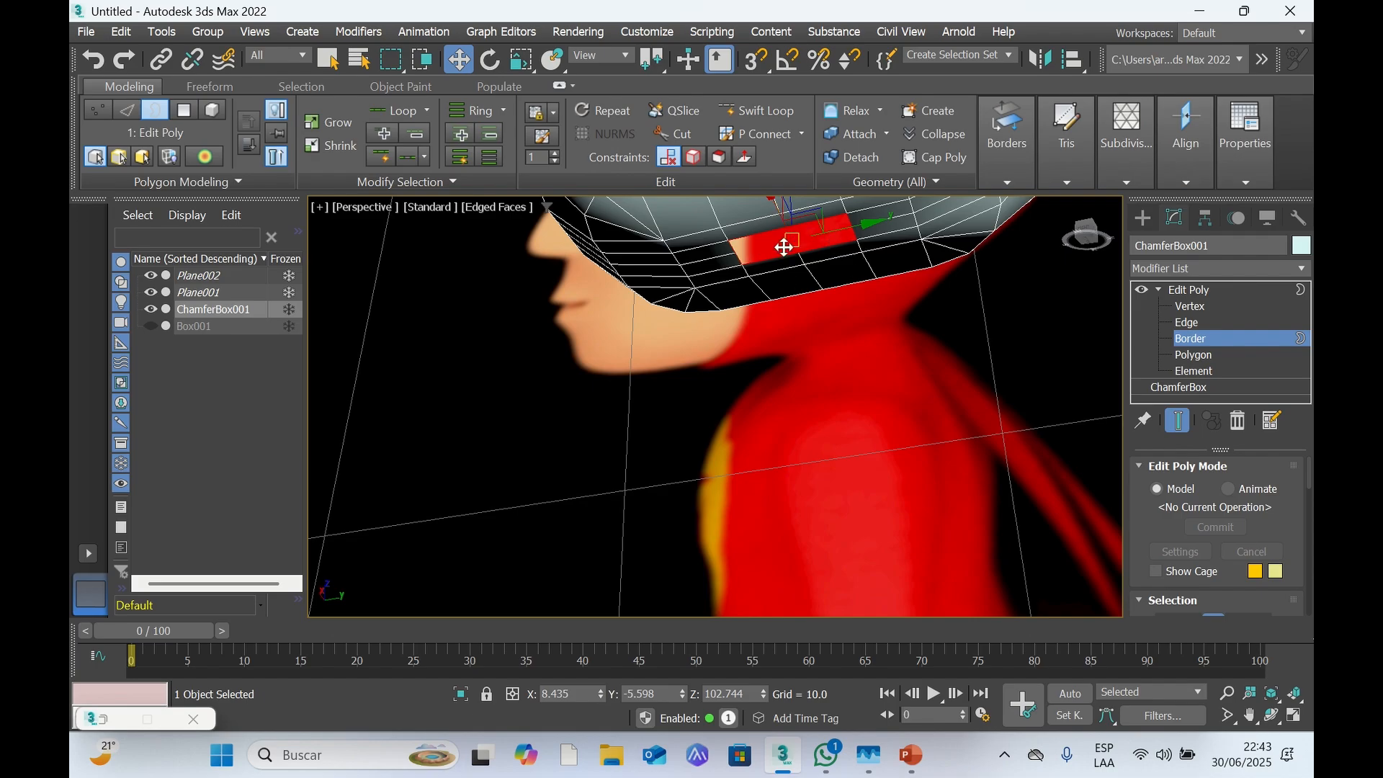
pyautogui.click(555, 143)
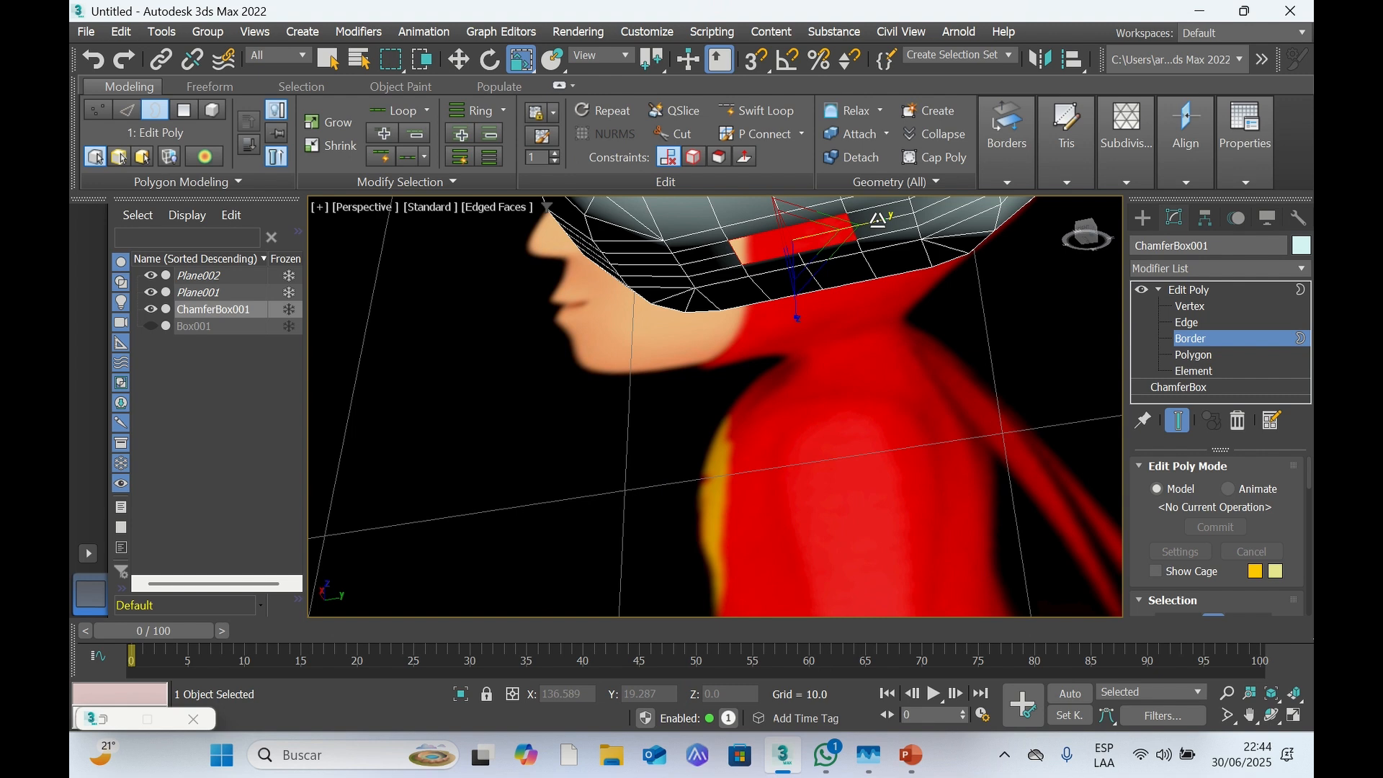
pyautogui.moveTo(877, 219); pyautogui.dragTo(862, 220)
pyautogui.moveTo(851, 221); pyautogui.dragTo(838, 223)
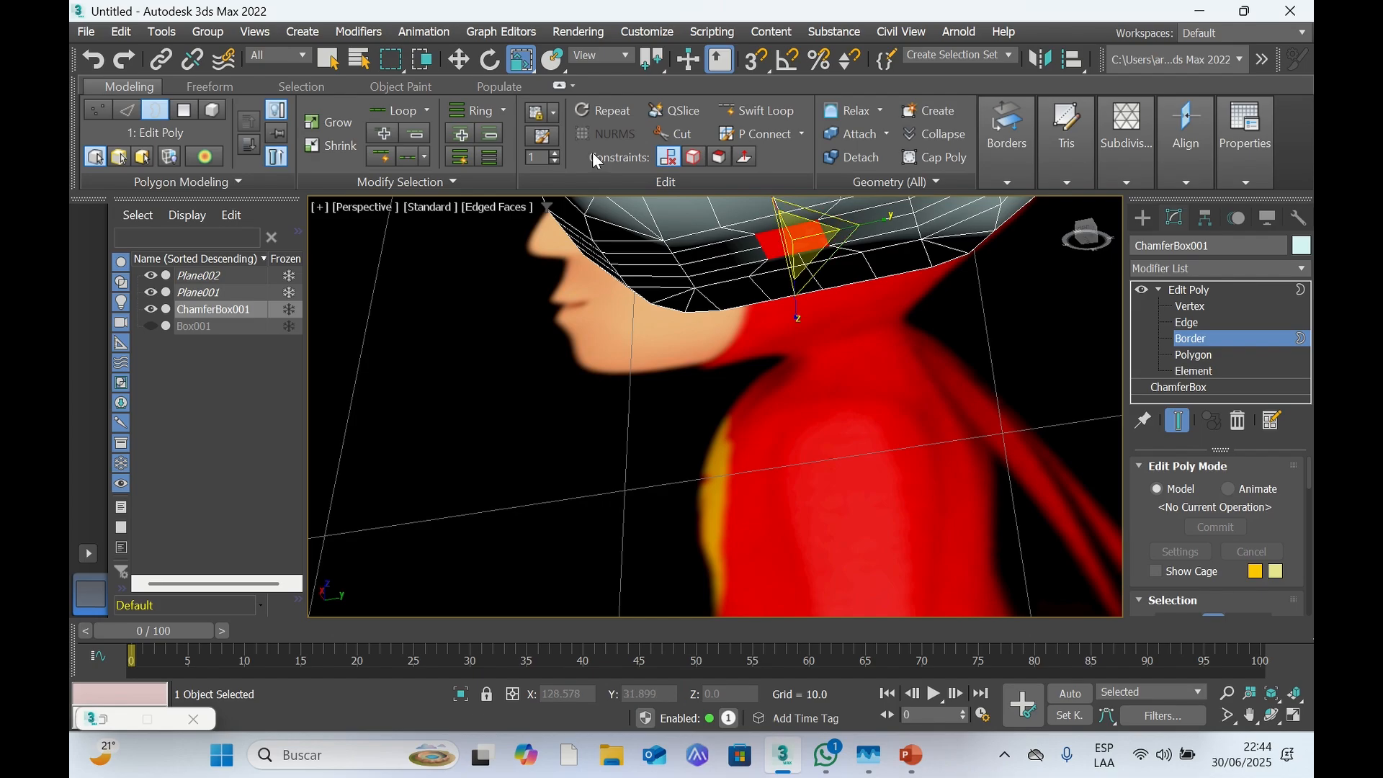
# Move the face-side midpoint vertex of the head's neck hole outward along Y to about -8.5
pyautogui.click(1190, 308)
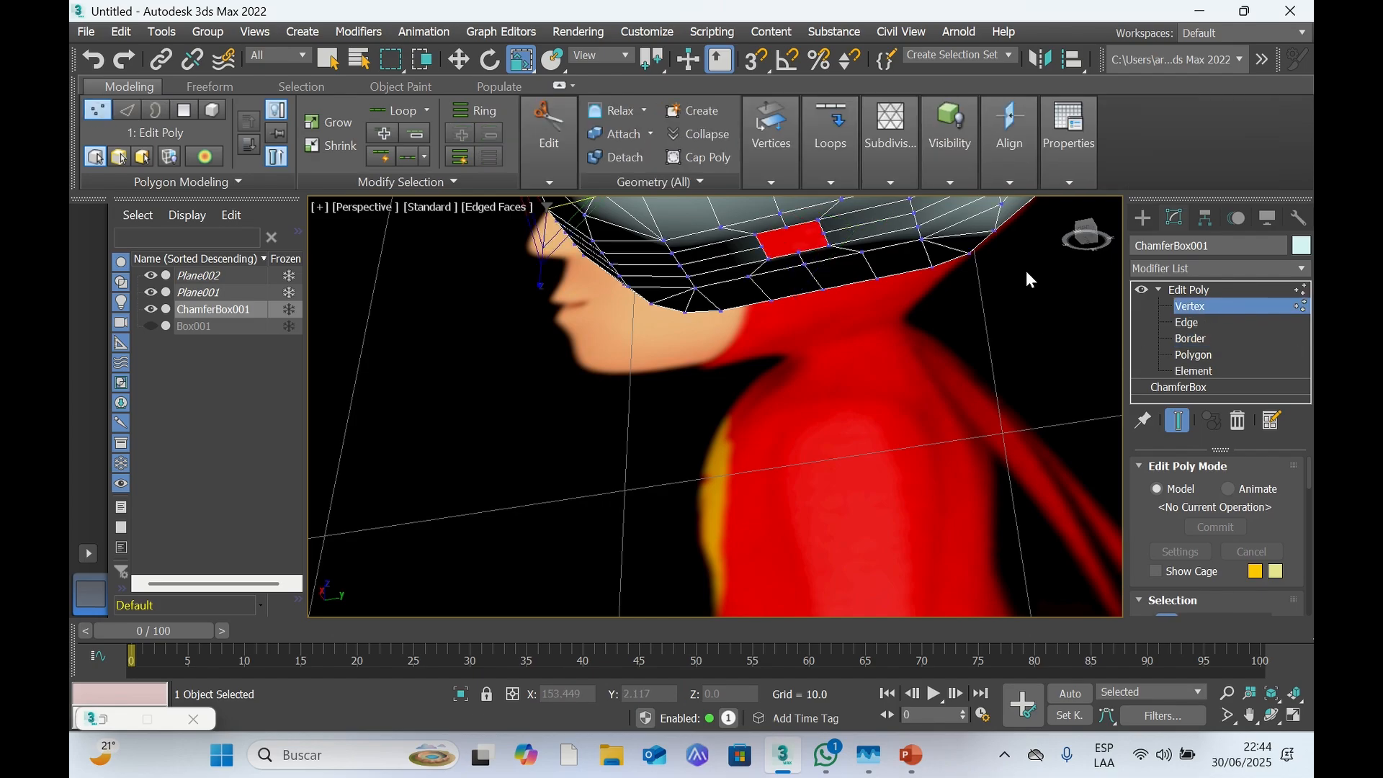
pyautogui.click(773, 243)
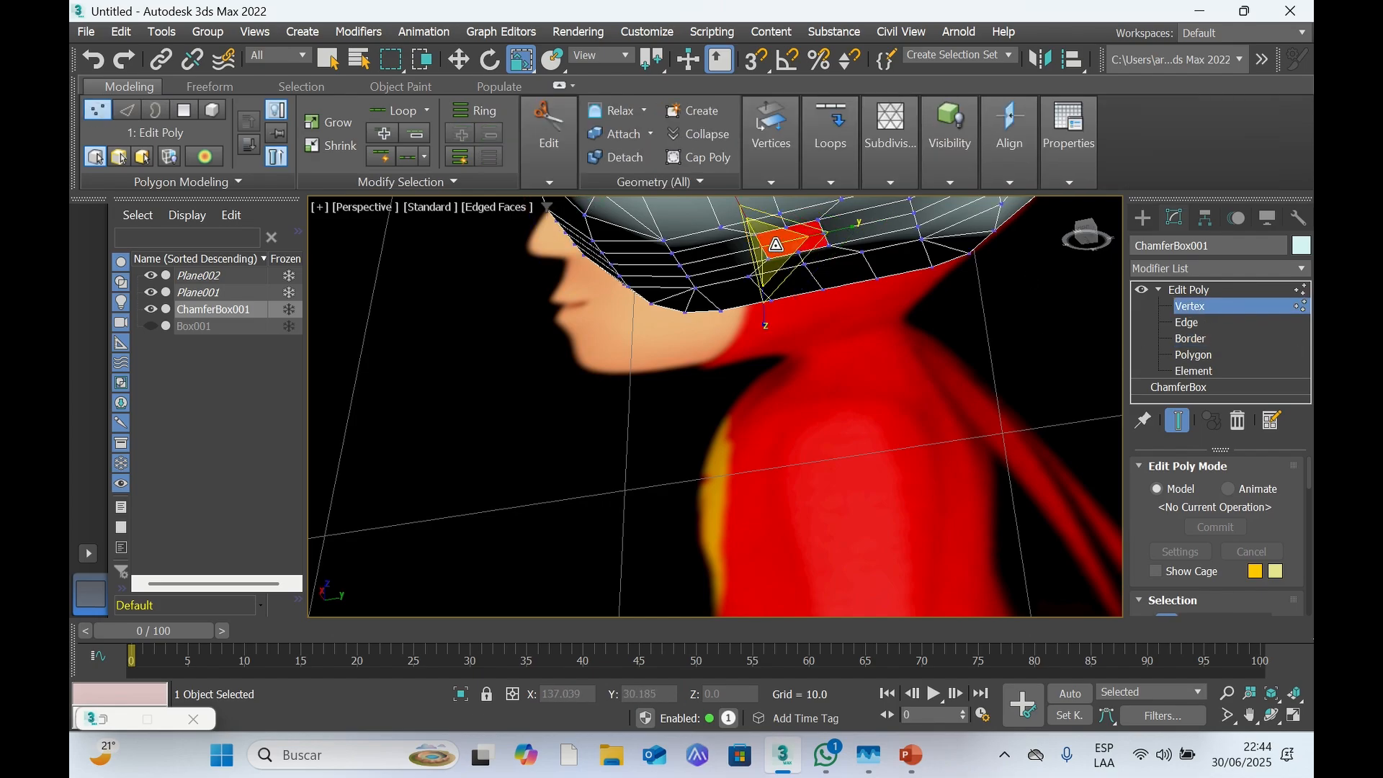
pyautogui.moveTo(776, 245); pyautogui.dragTo(831, 229)
pyautogui.press('w')
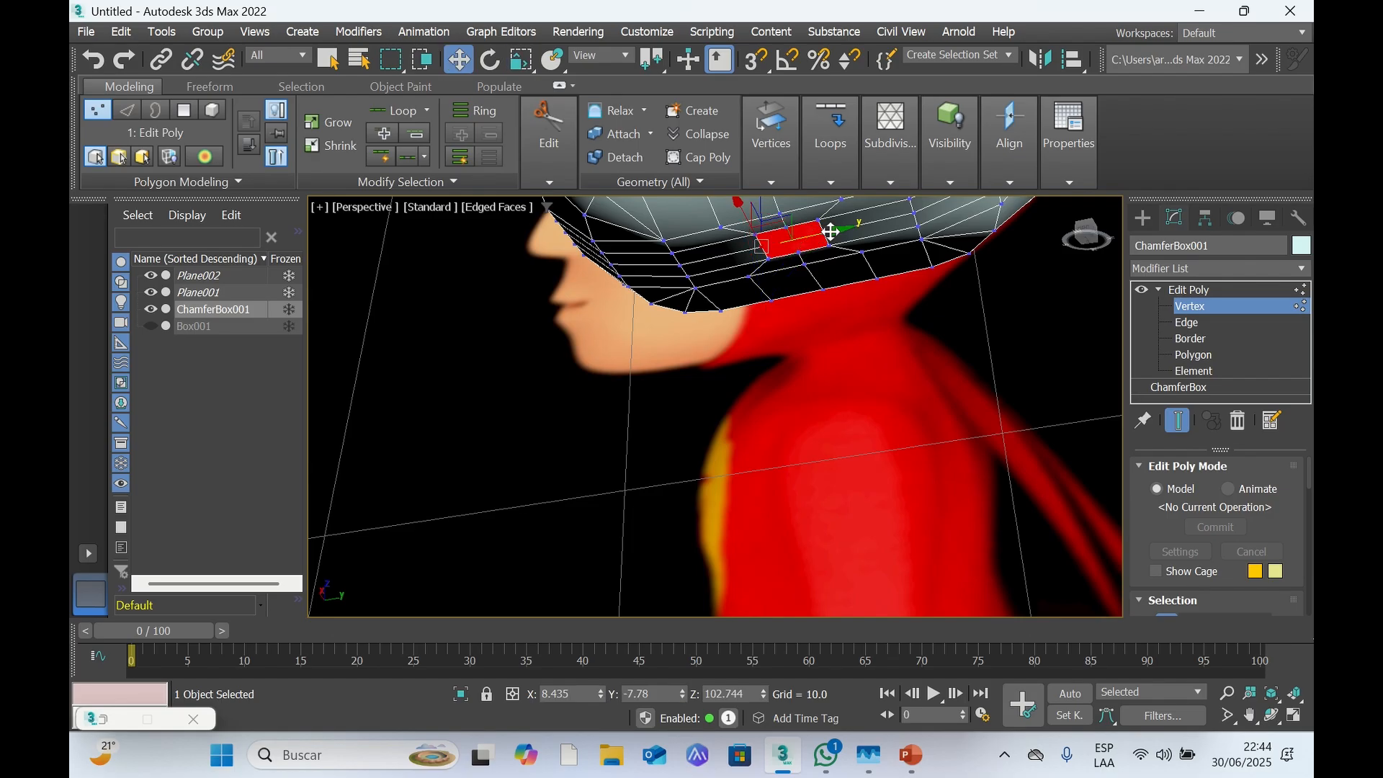
pyautogui.moveTo(837, 231); pyautogui.dragTo(821, 233)
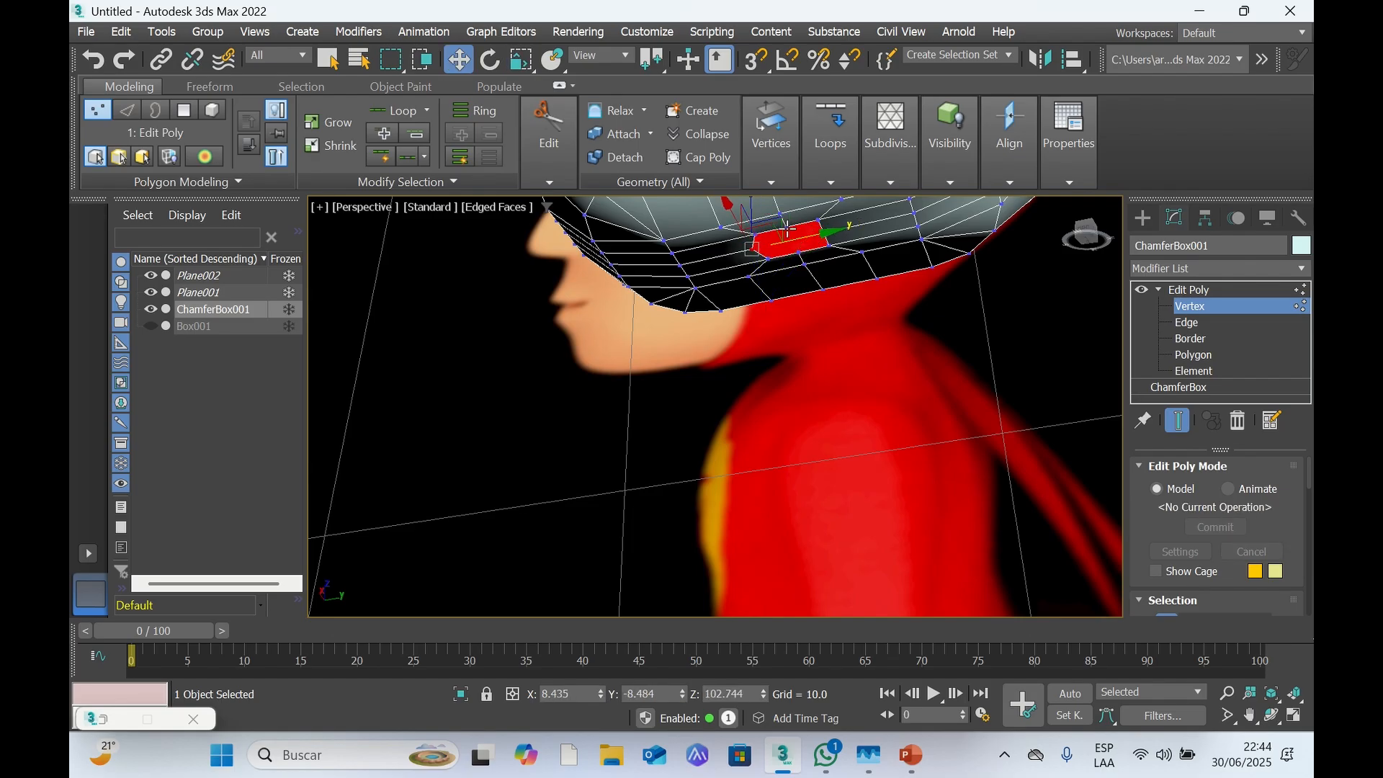
# Round the head's neck hole by moving its other three midpoint vertices outward, the last one to X about 6.3
pyautogui.click(785, 228)
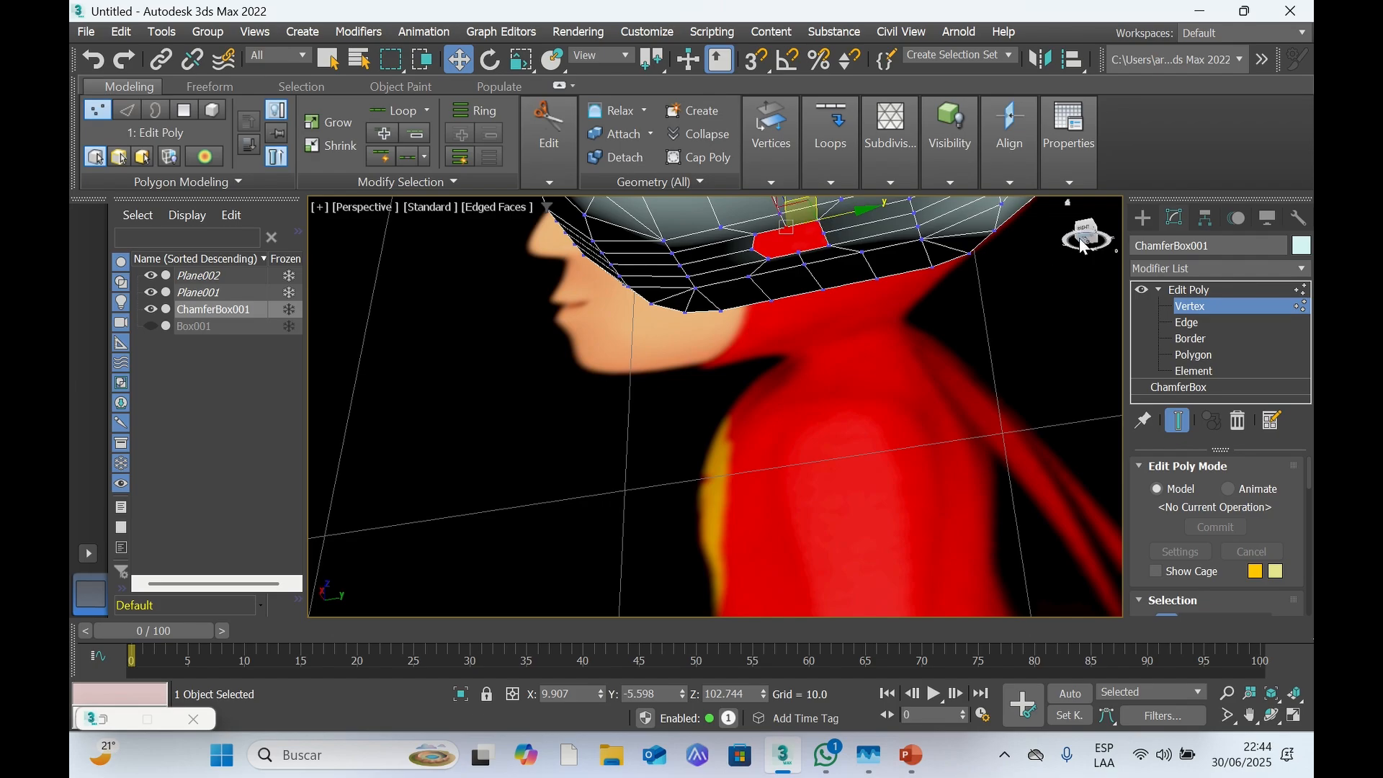
pyautogui.moveTo(1076, 242); pyautogui.dragTo(1081, 249)
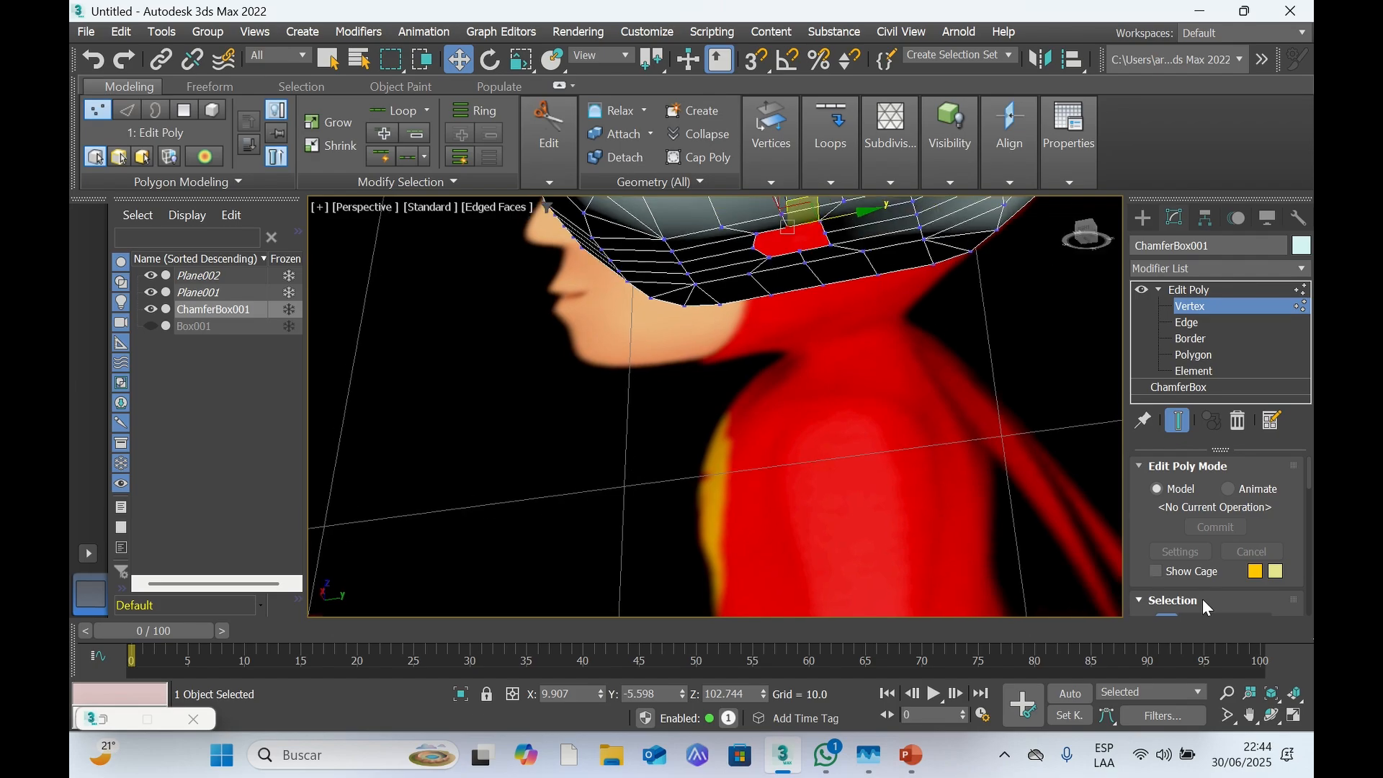
pyautogui.click(1255, 716)
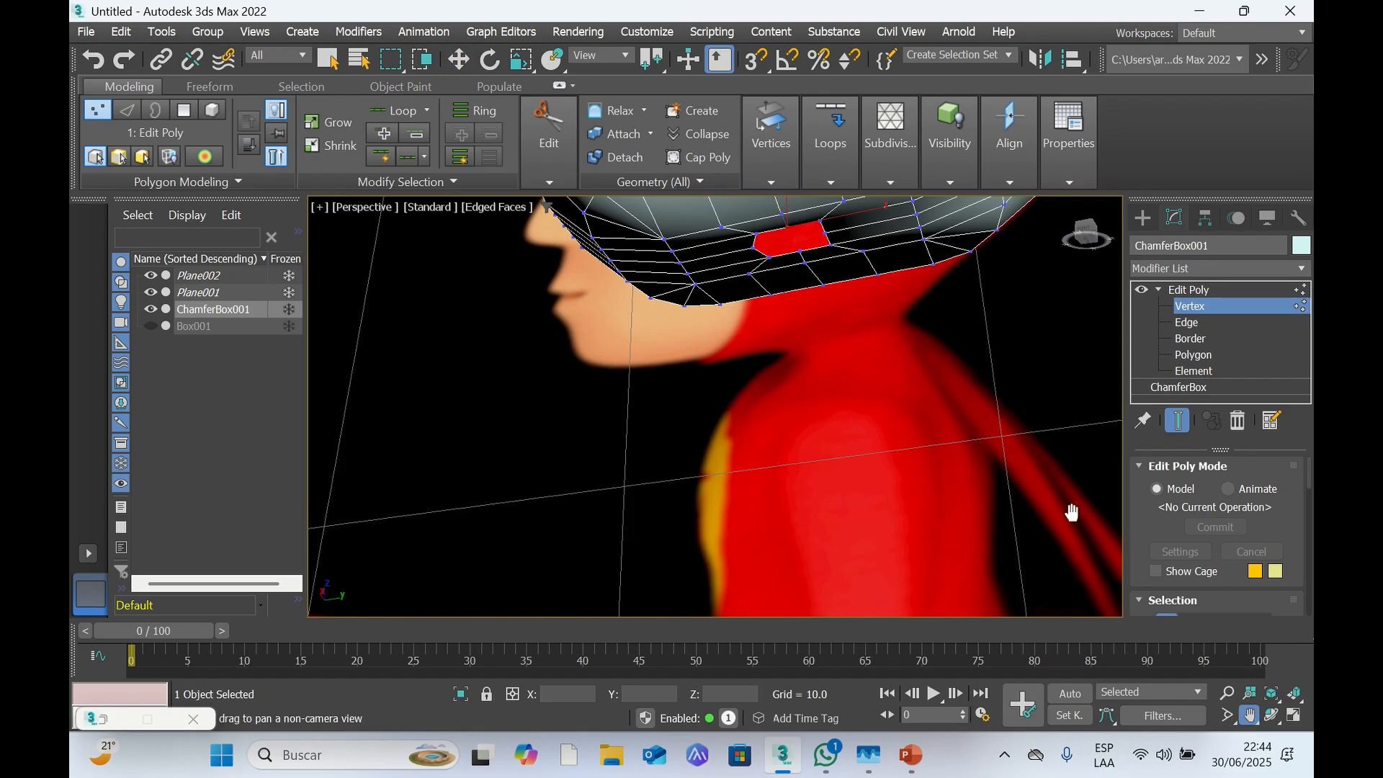
pyautogui.moveTo(947, 400); pyautogui.dragTo(960, 466)
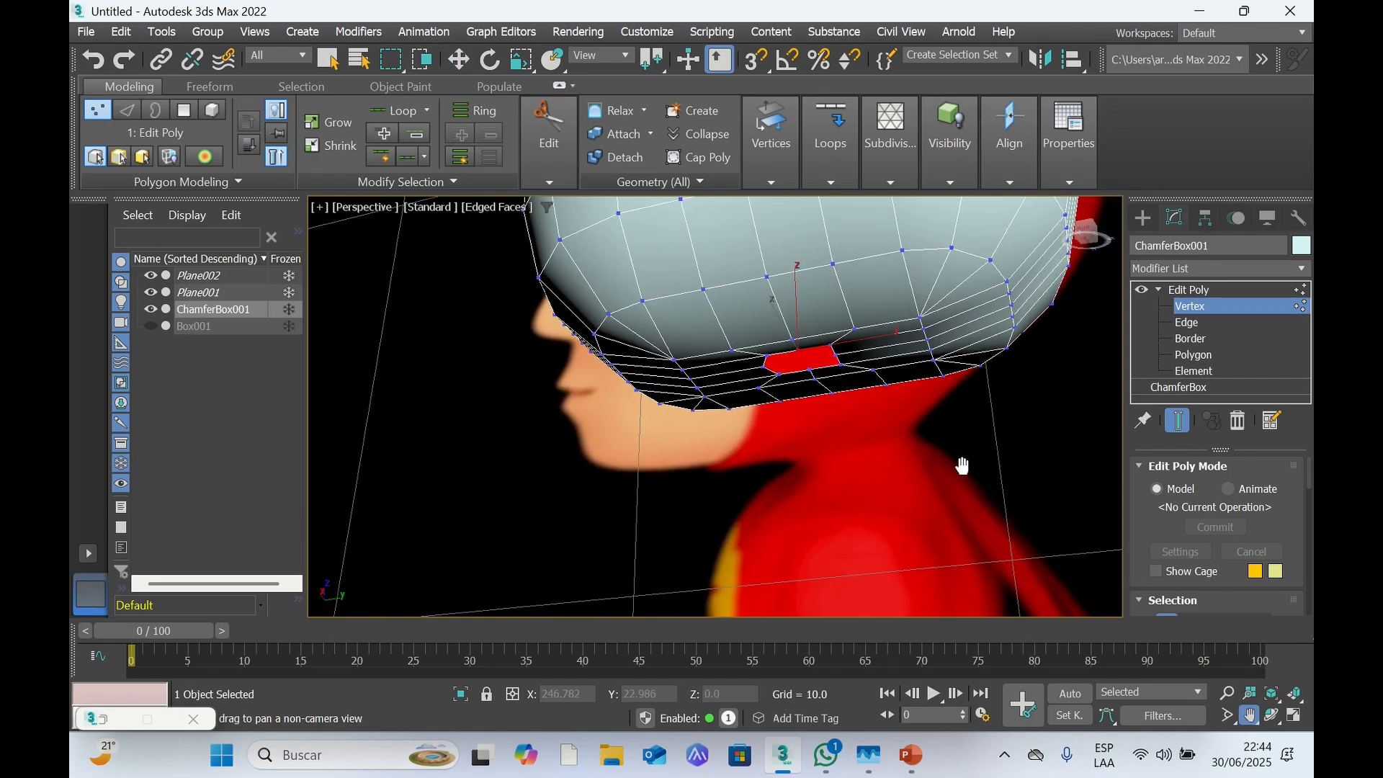
pyautogui.moveTo(1087, 235)
pyautogui.mouseDown()
pyautogui.moveTo(1088, 212)
pyautogui.moveTo(1086, 232)
pyautogui.mouseUp()
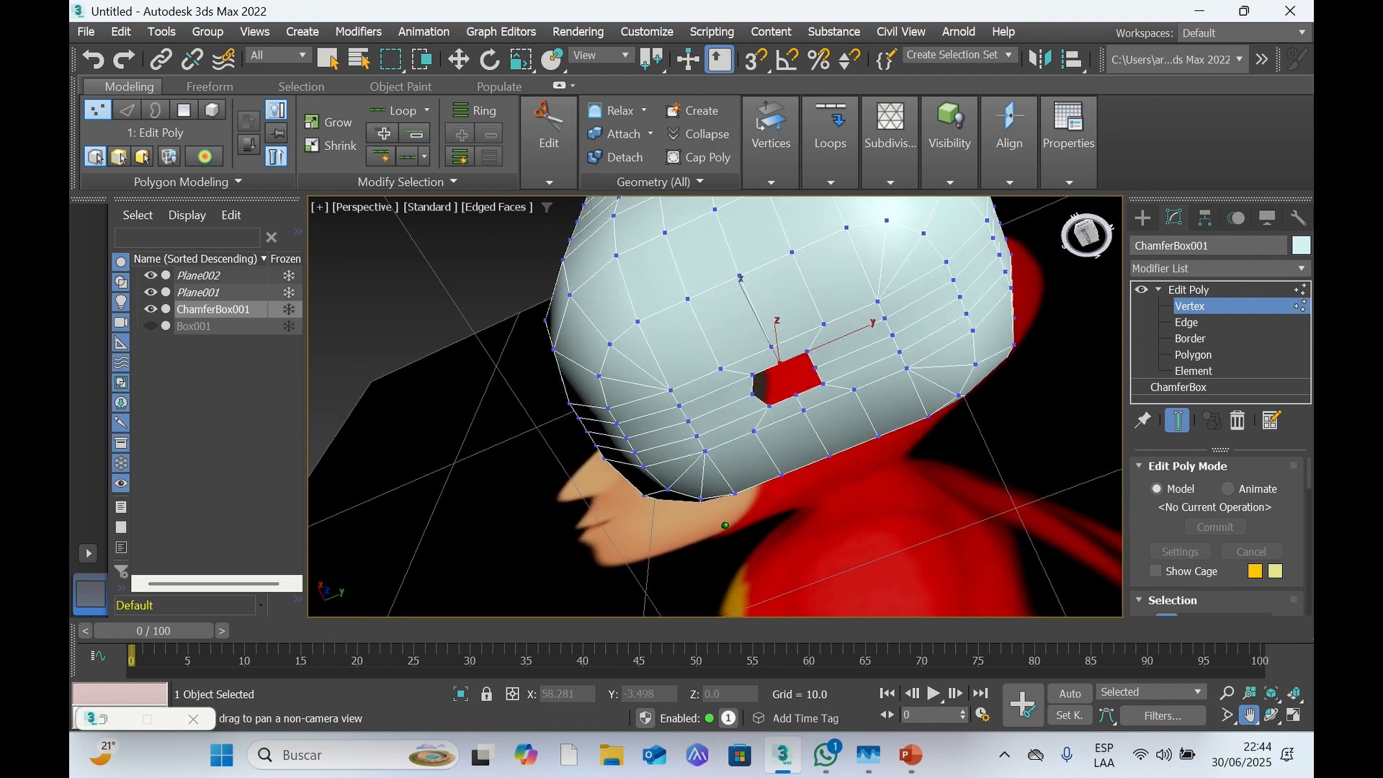
pyautogui.keyDown('alt'); pyautogui.moveTo(726, 526); pyautogui.dragTo(675, 497, button='middle'); pyautogui.keyUp('alt')
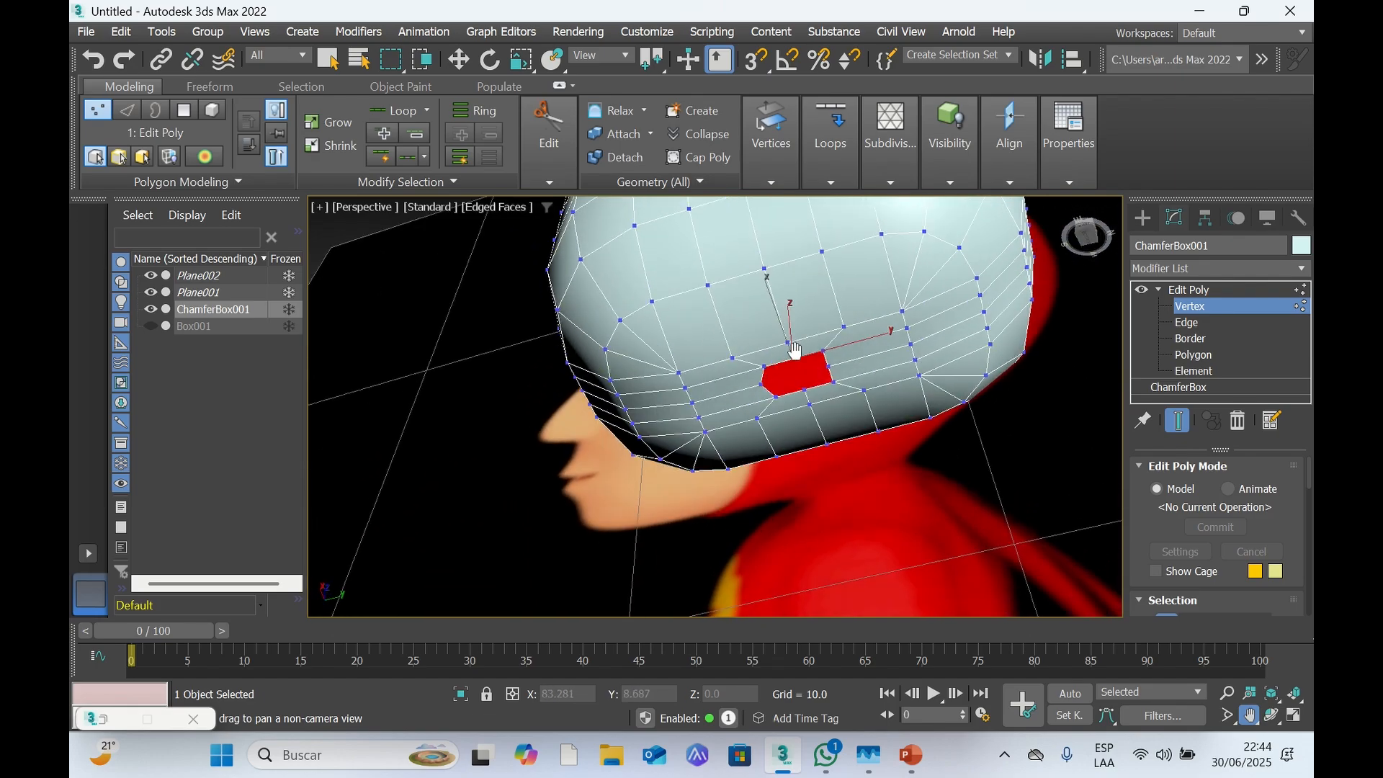
pyautogui.press('w')
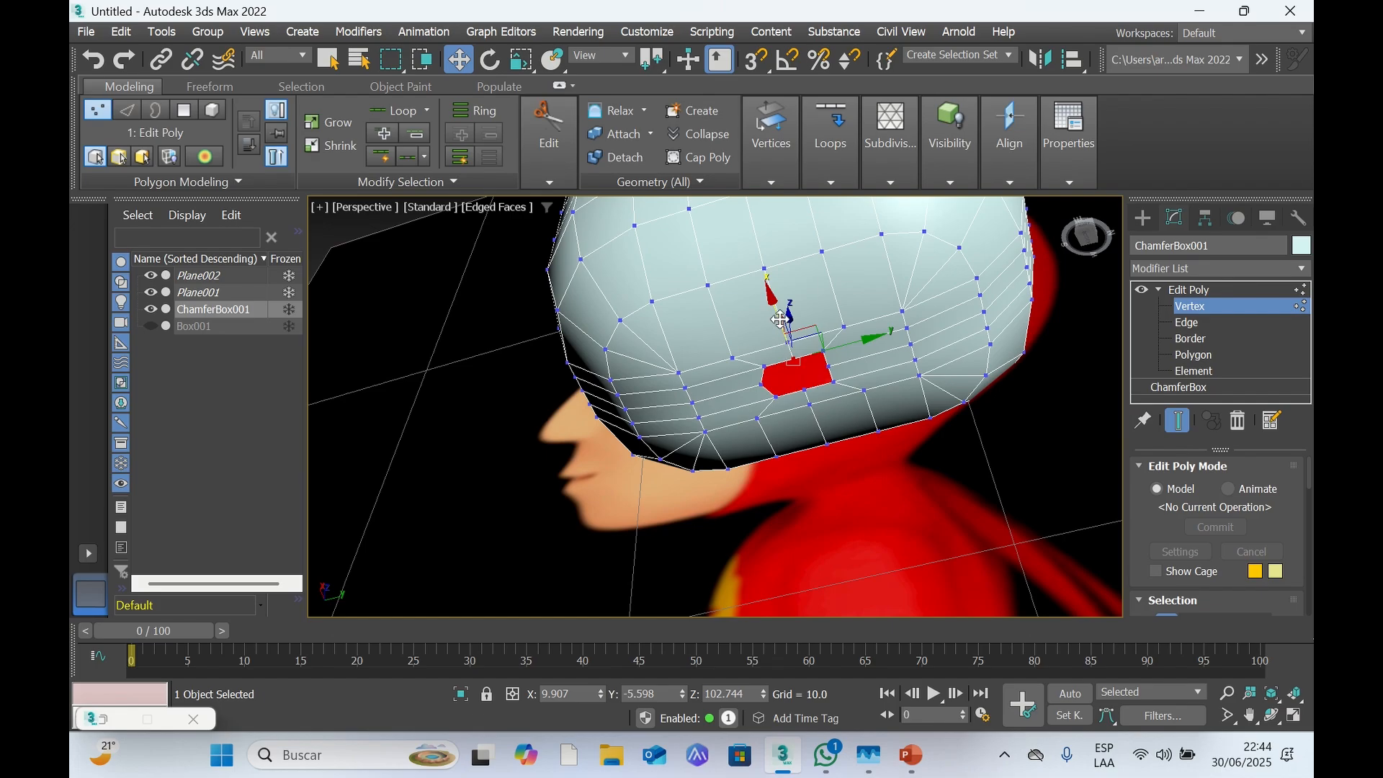
pyautogui.moveTo(780, 319); pyautogui.dragTo(835, 395)
pyautogui.click(805, 387)
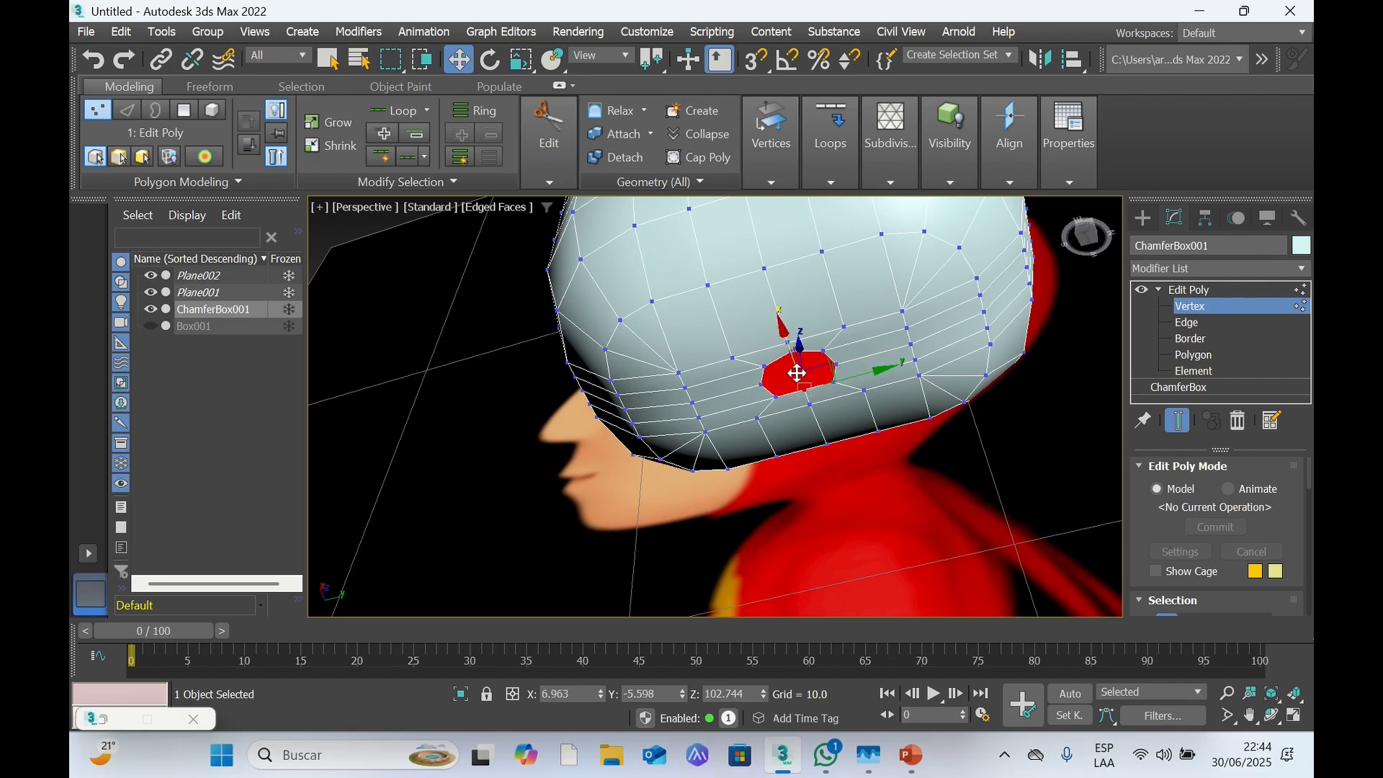
pyautogui.moveTo(787, 346); pyautogui.dragTo(794, 351)
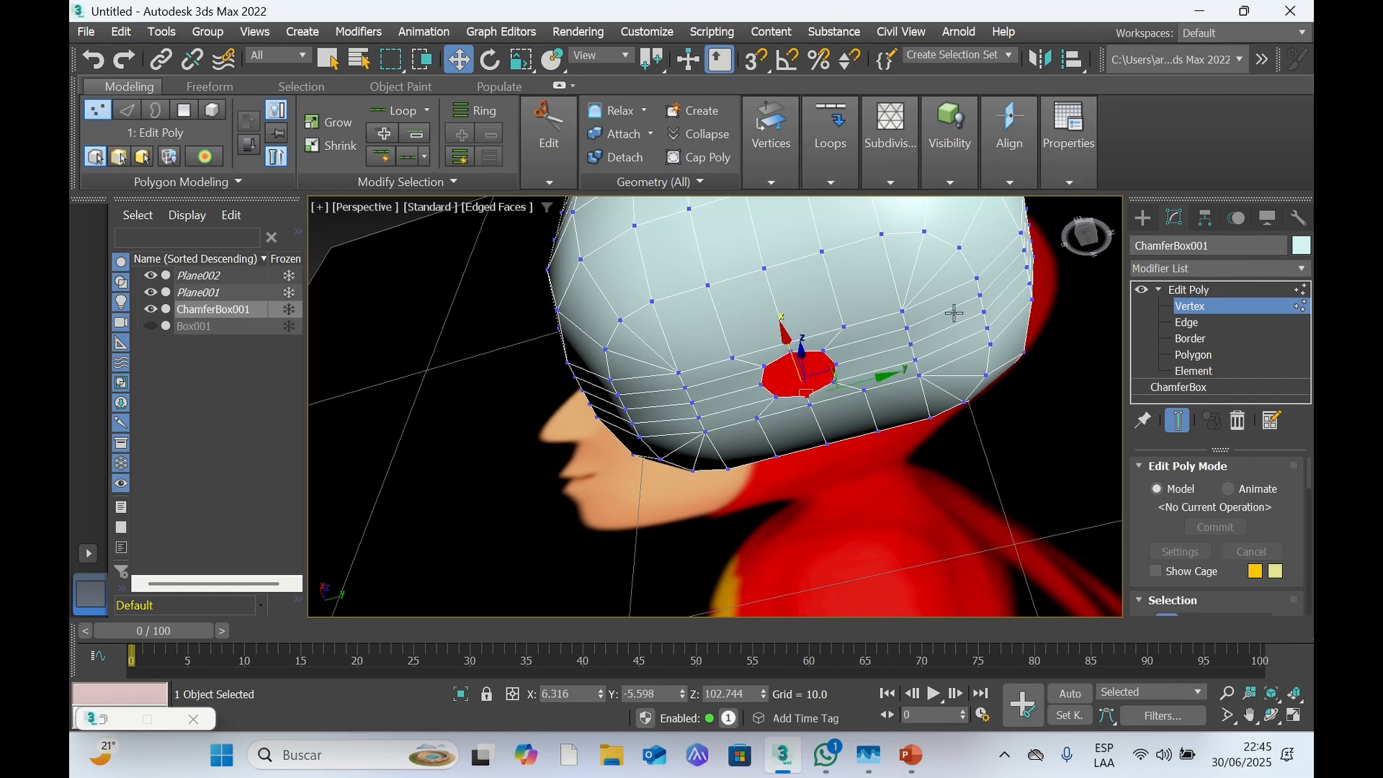
# Unhide Box001 and make it the selected object, leaving its Edit Poly vertex level
pyautogui.moveTo(1089, 239)
pyautogui.mouseDown()
pyautogui.moveTo(1086, 282)
pyautogui.moveTo(1030, 287)
pyautogui.moveTo(1090, 286)
pyautogui.moveTo(1077, 284)
pyautogui.mouseUp()
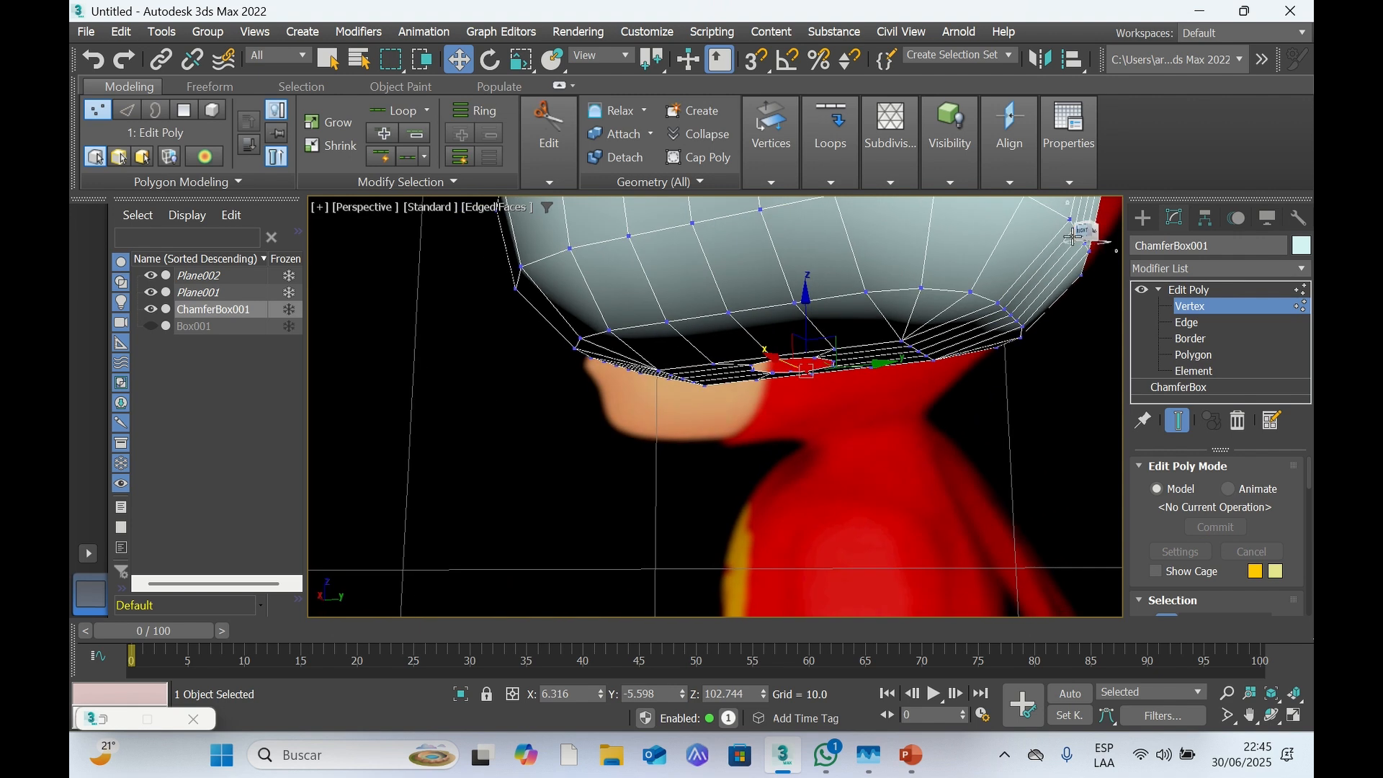
pyautogui.click(150, 326)
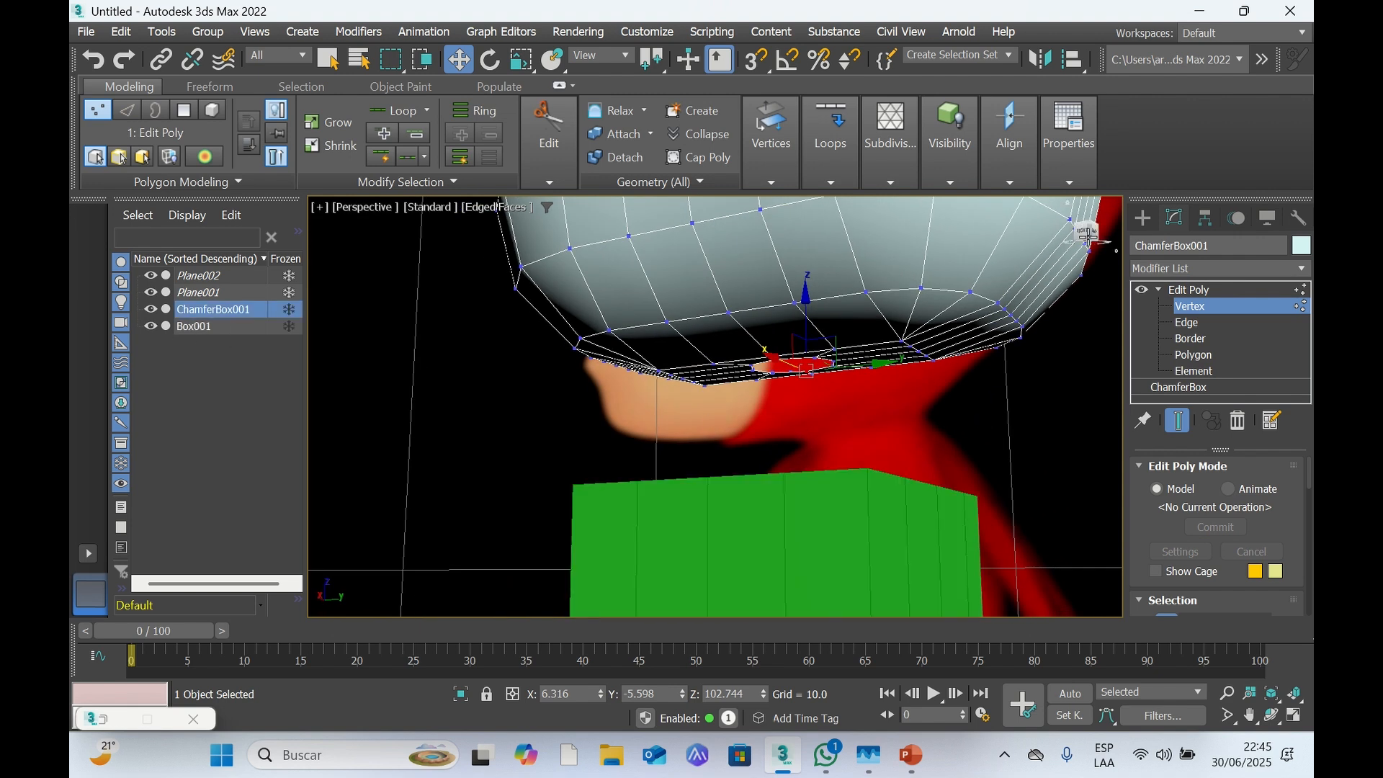
pyautogui.moveTo(1086, 230); pyautogui.dragTo(1105, 252)
pyautogui.moveTo(725, 526)
pyautogui.keyDown('alt'); pyautogui.mouseDown(button='middle')
pyautogui.moveTo(720, 539)
pyautogui.moveTo(736, 513)
pyautogui.moveTo(727, 542)
pyautogui.moveTo(724, 526)
pyautogui.mouseUp(button='middle'); pyautogui.keyUp('alt')
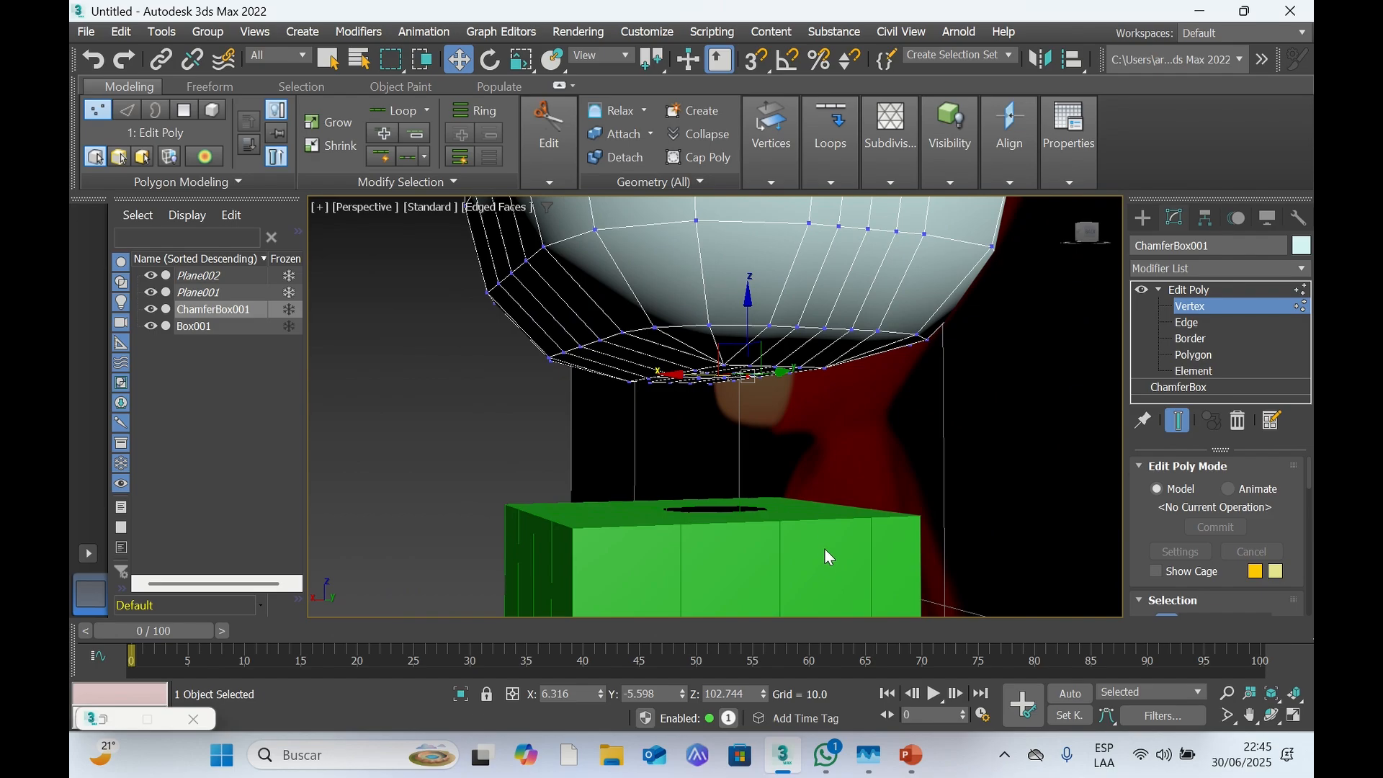
pyautogui.click(223, 326)
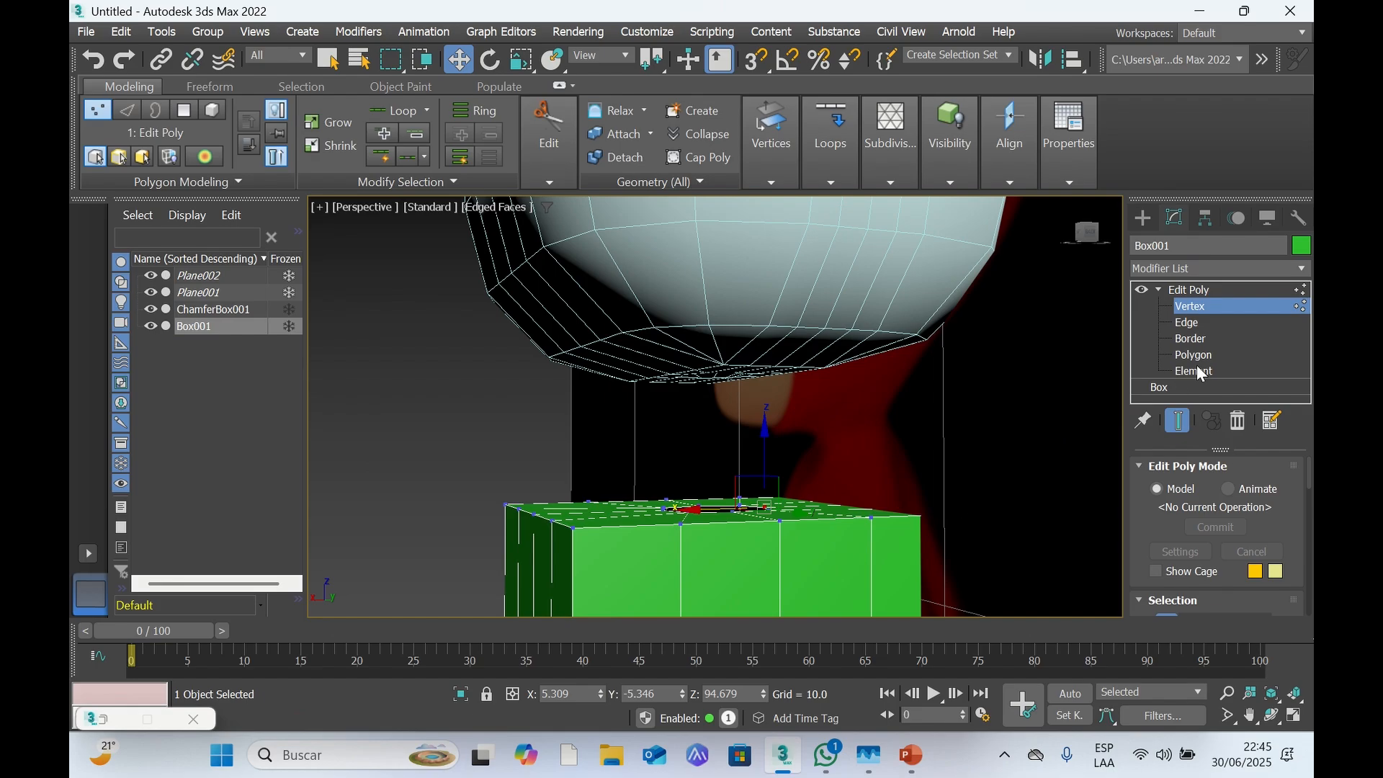
pyautogui.click(1162, 289)
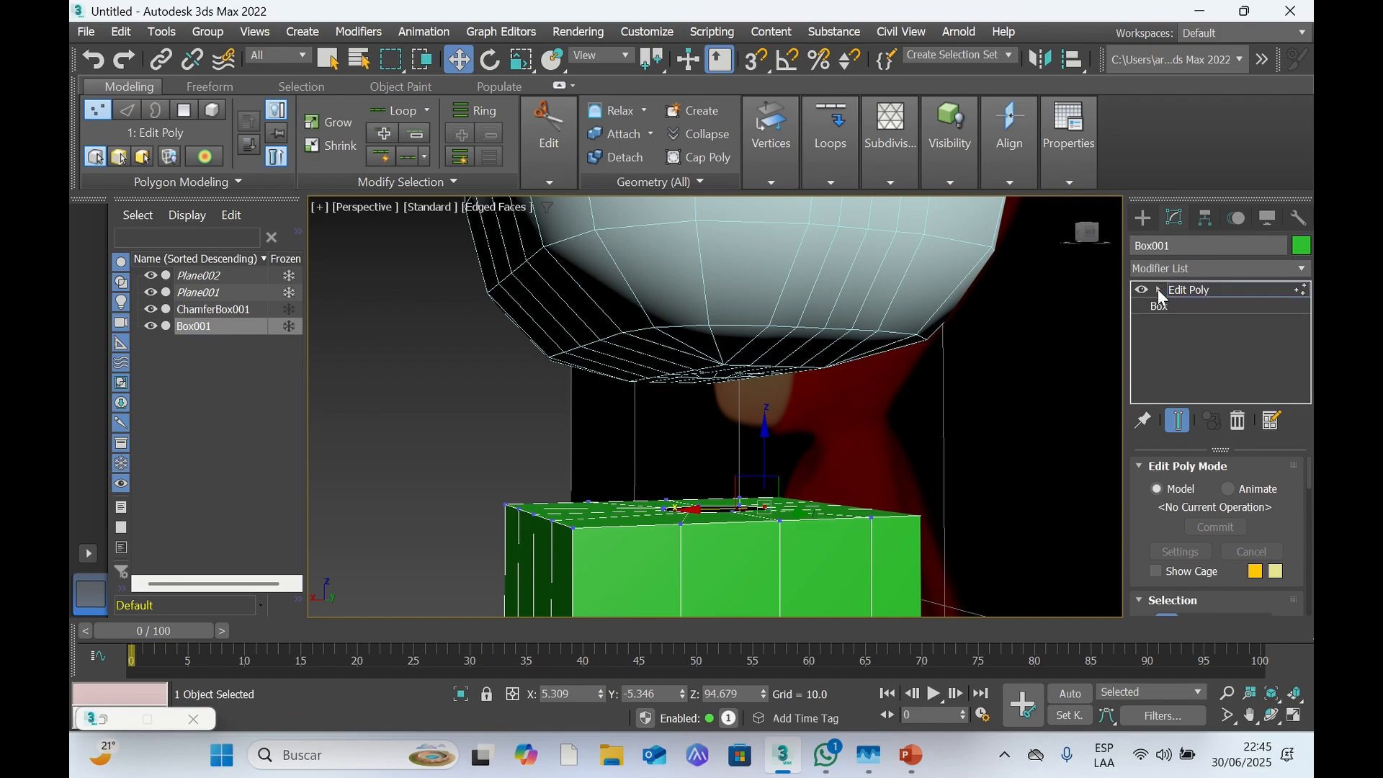
# Create a Connect compound object from Box001, picking the head ChamferBox001 as the operand with the Move option, to bridge the neck openings
pyautogui.click(1142, 219)
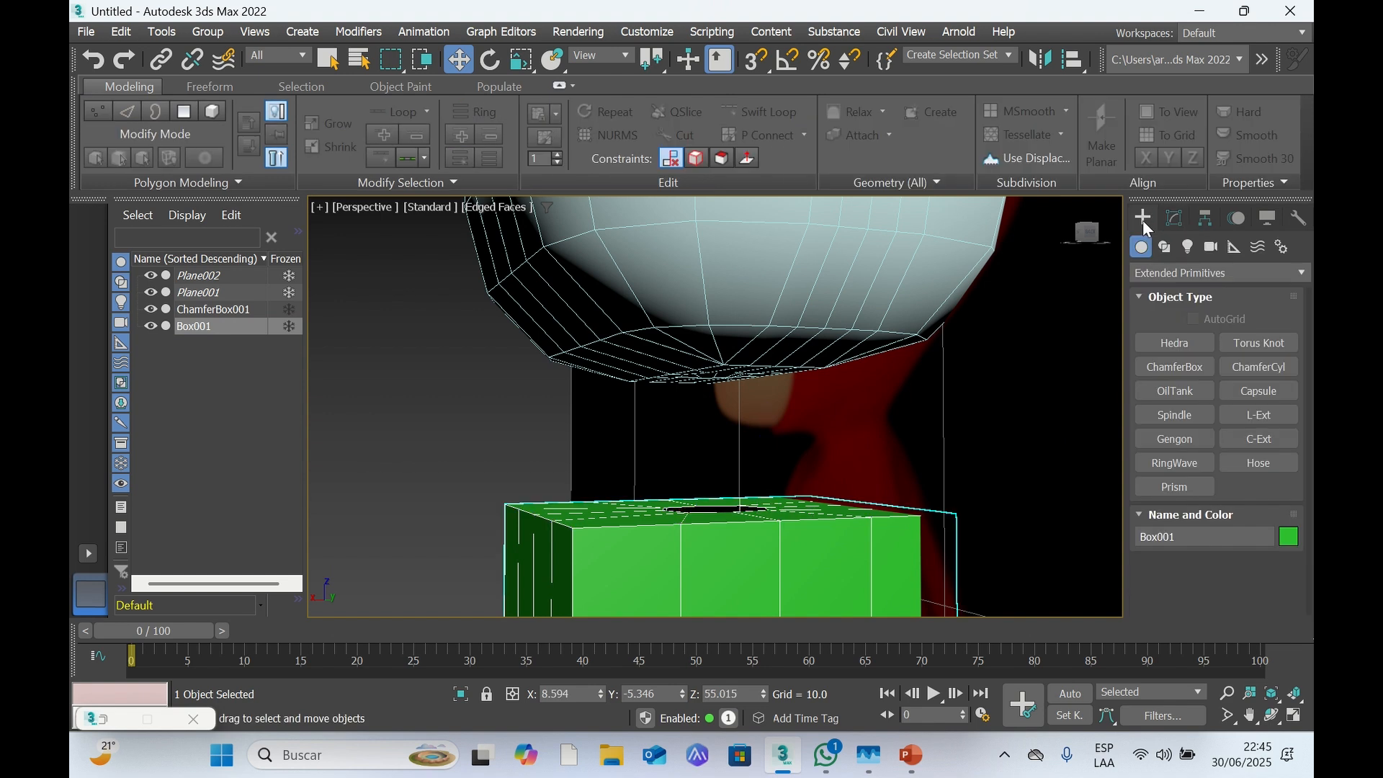
pyautogui.click(1184, 276)
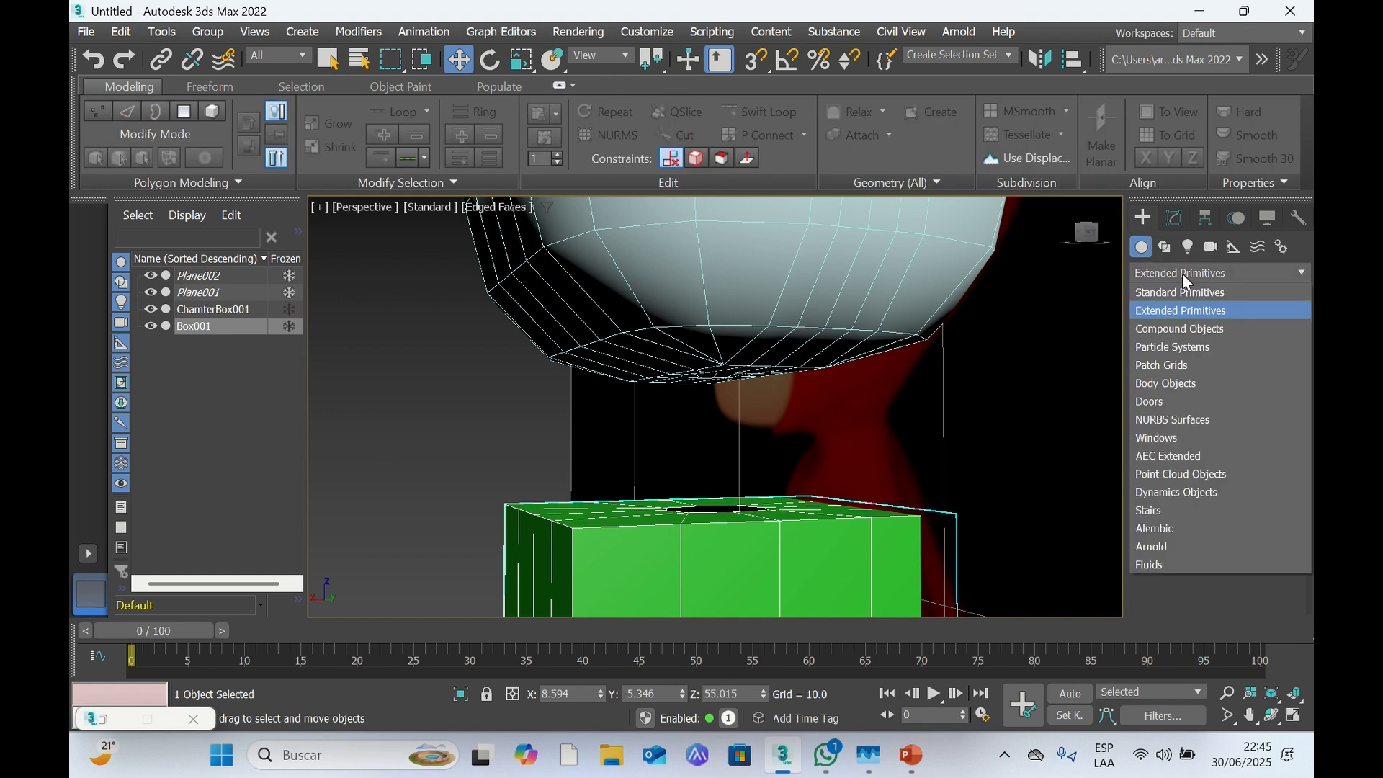
pyautogui.click(1168, 331)
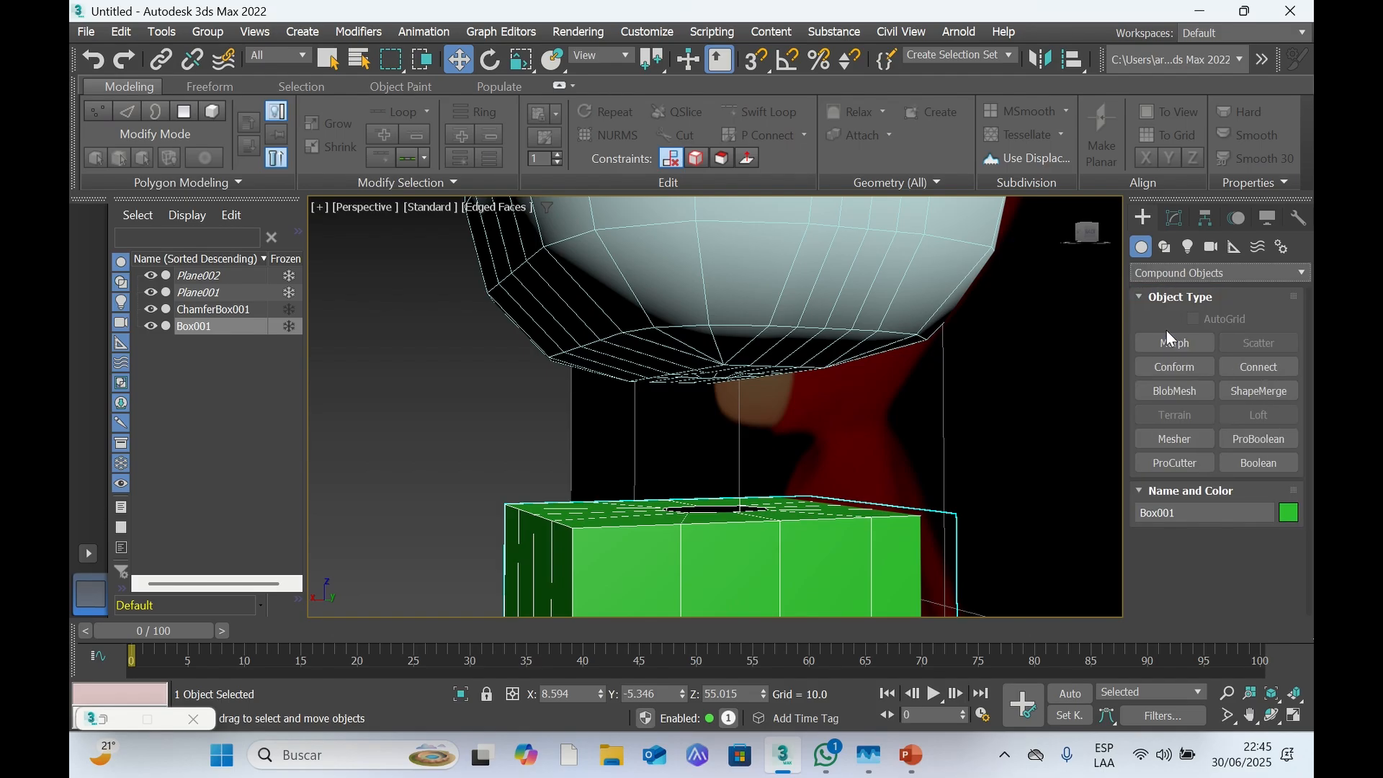
pyautogui.click(1264, 368)
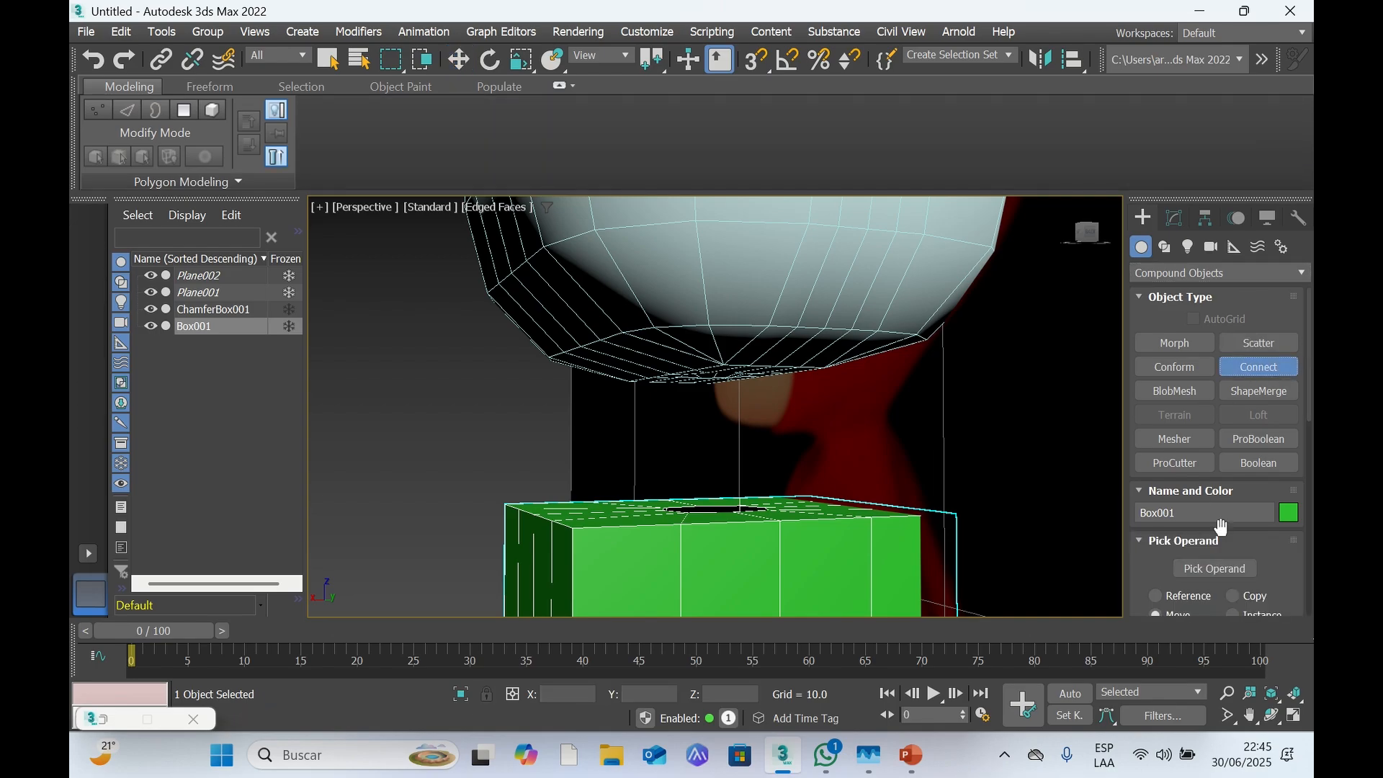
pyautogui.scroll(-2, 1222, 528)
pyautogui.scroll(1, 1223, 528)
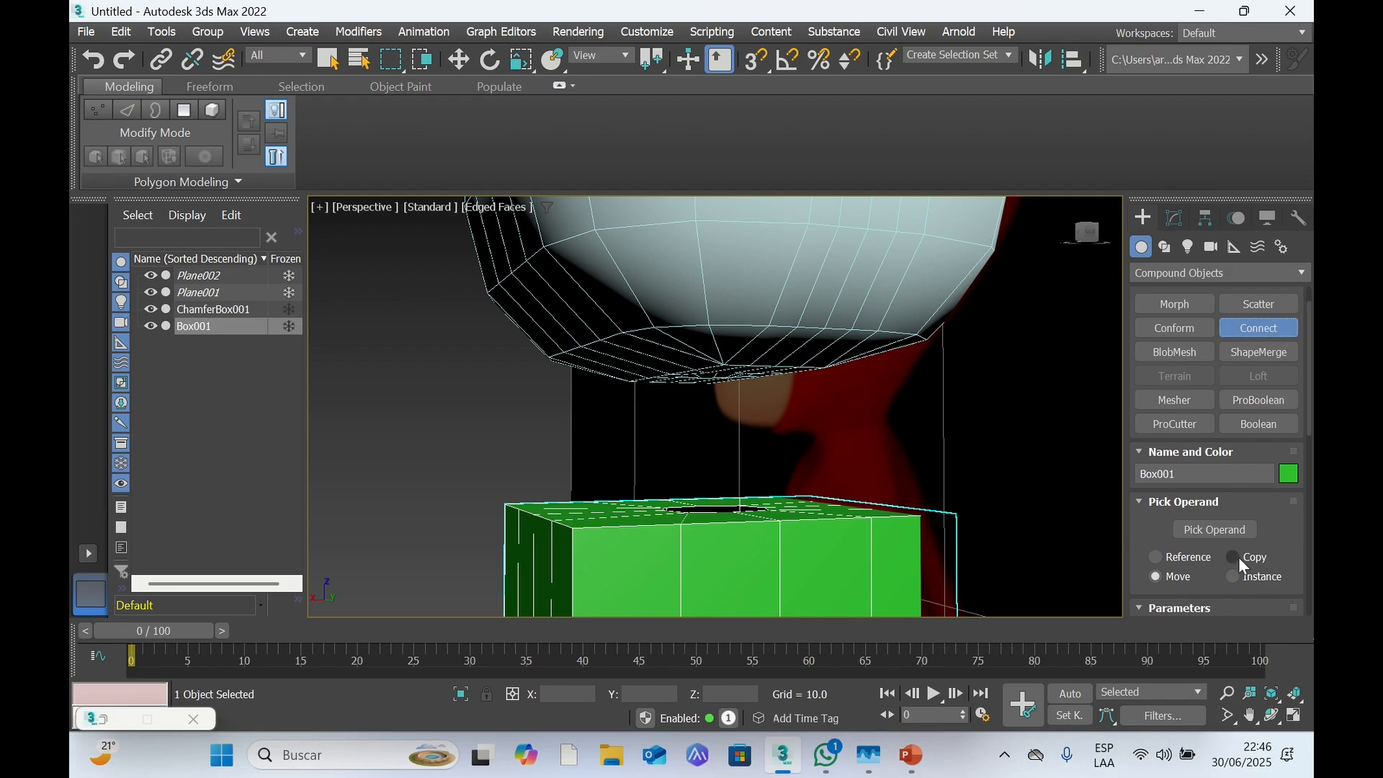
pyautogui.scroll(-4, 1238, 556)
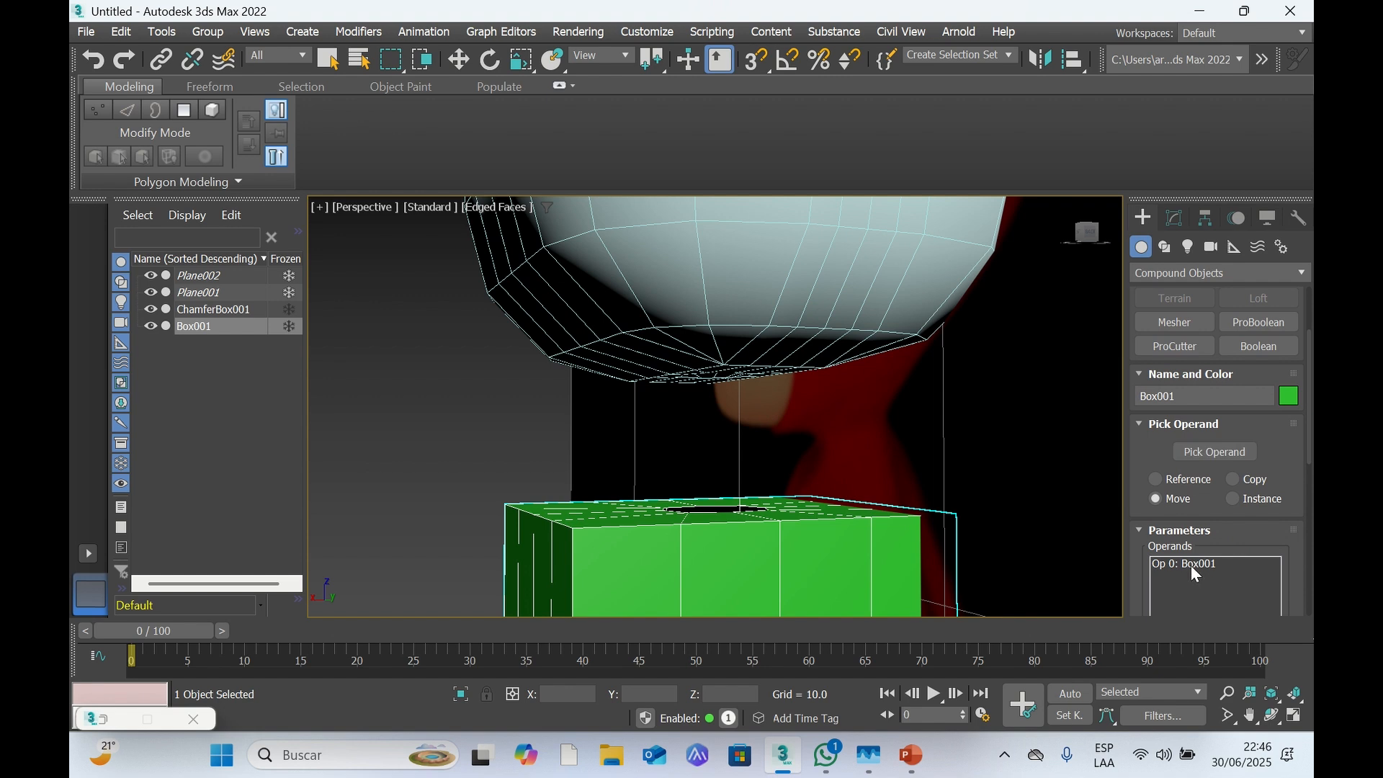
pyautogui.click(1222, 455)
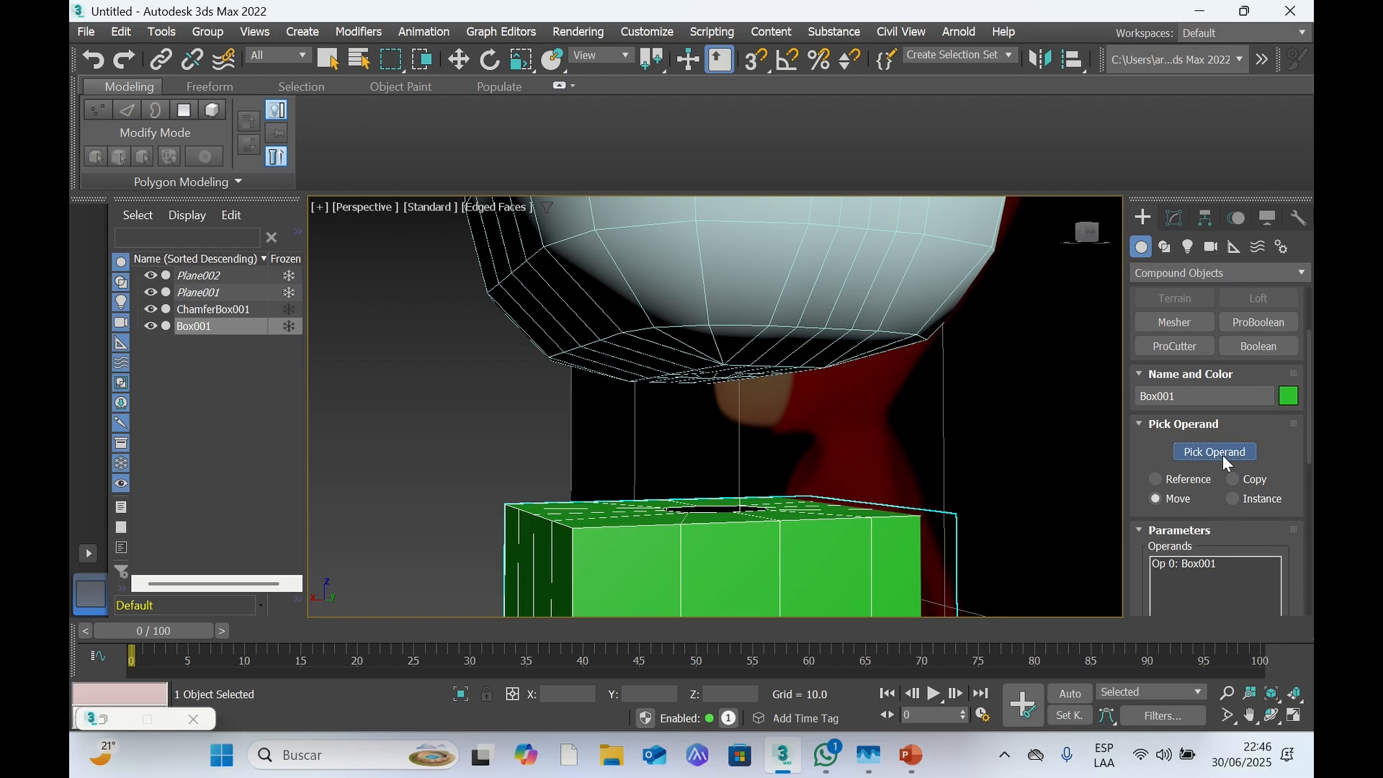
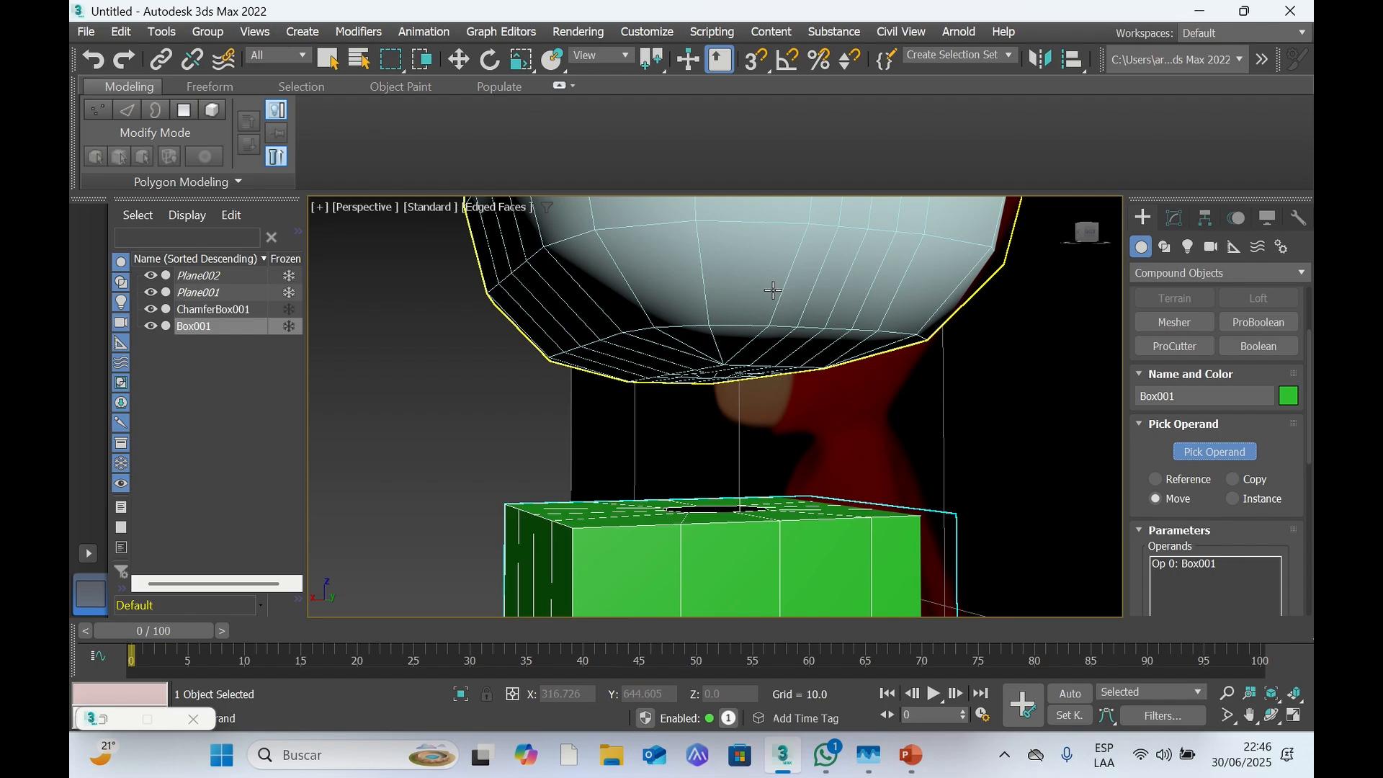
pyautogui.click(773, 290)
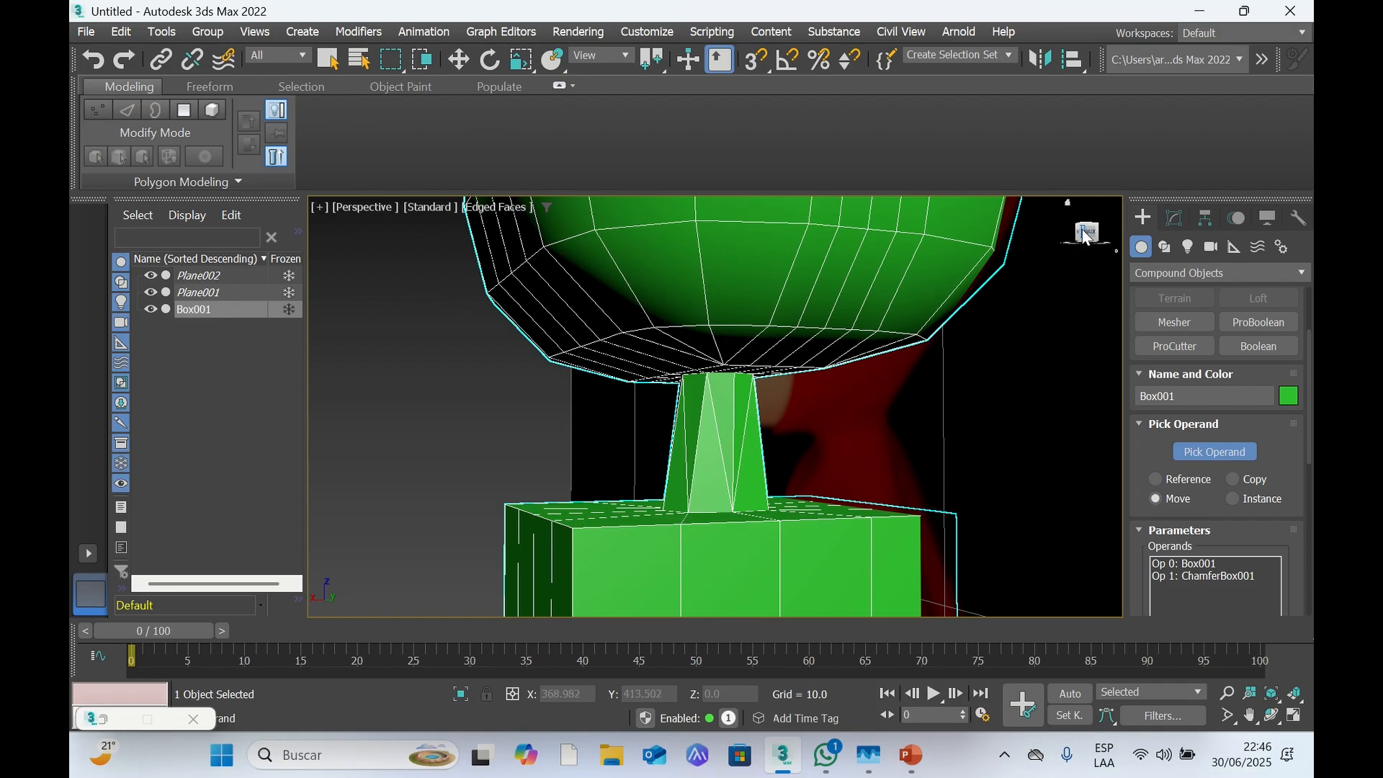
# Convert the connected Box001 to an Editable Poly and reselect the combined head, neck and torso
pyautogui.moveTo(1086, 238)
pyautogui.mouseDown()
pyautogui.moveTo(522, 203)
pyautogui.moveTo(1070, 237)
pyautogui.mouseUp()
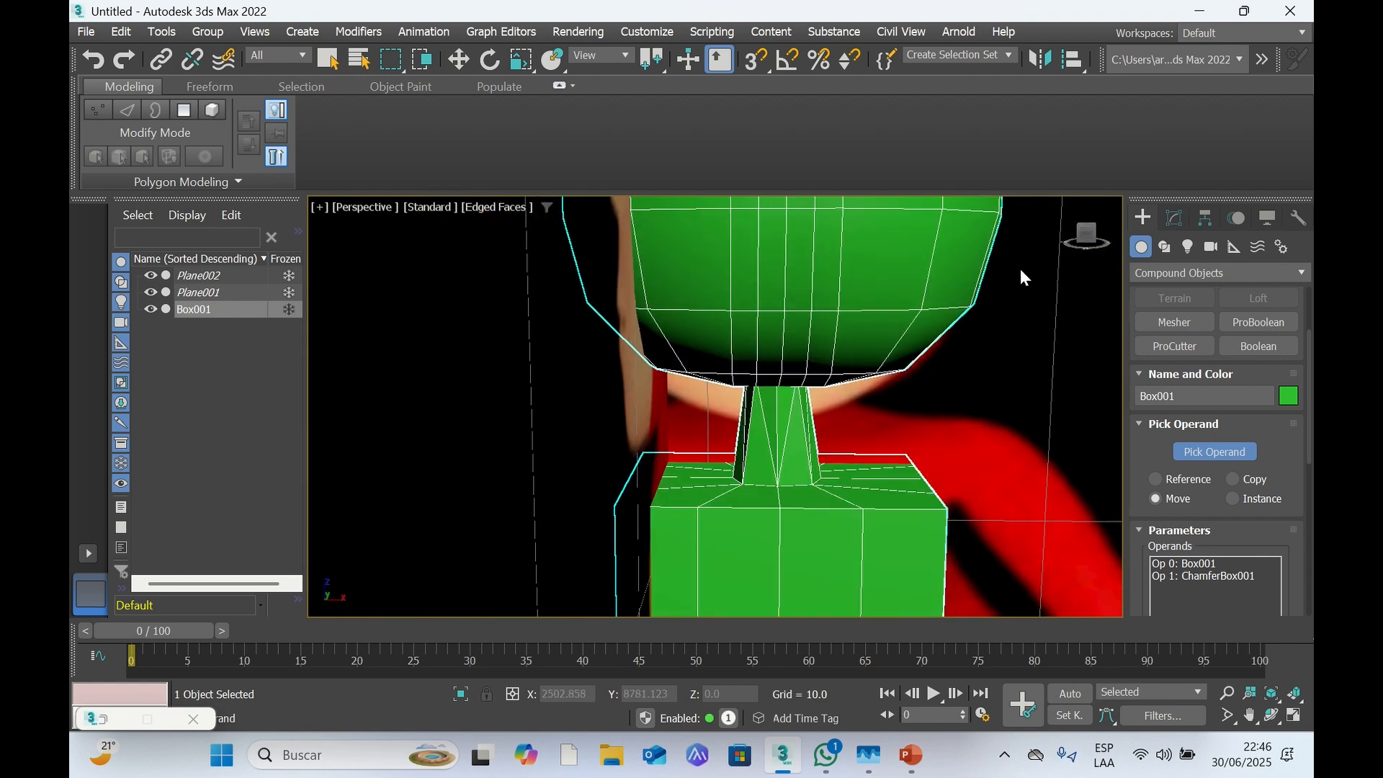
pyautogui.scroll(-4, 981, 288)
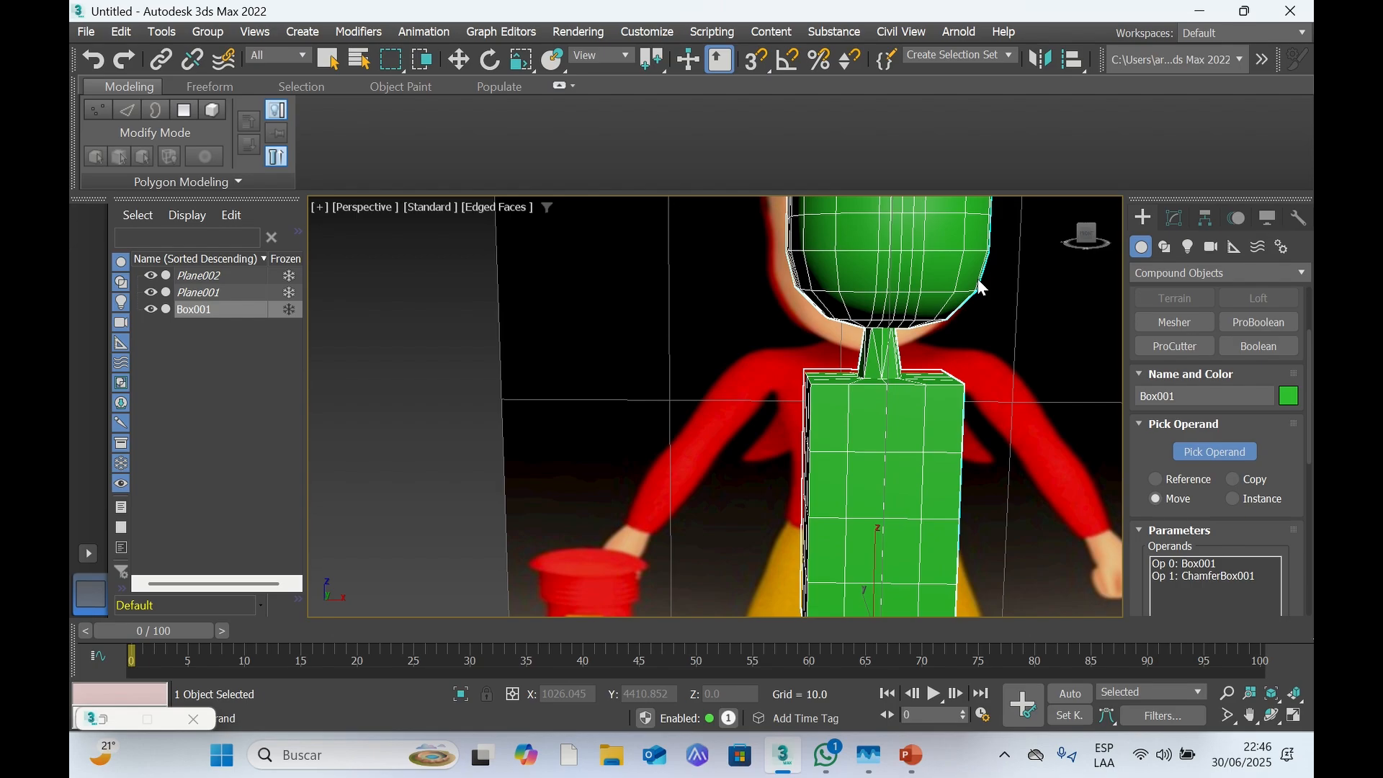
pyautogui.scroll(-2, 978, 279)
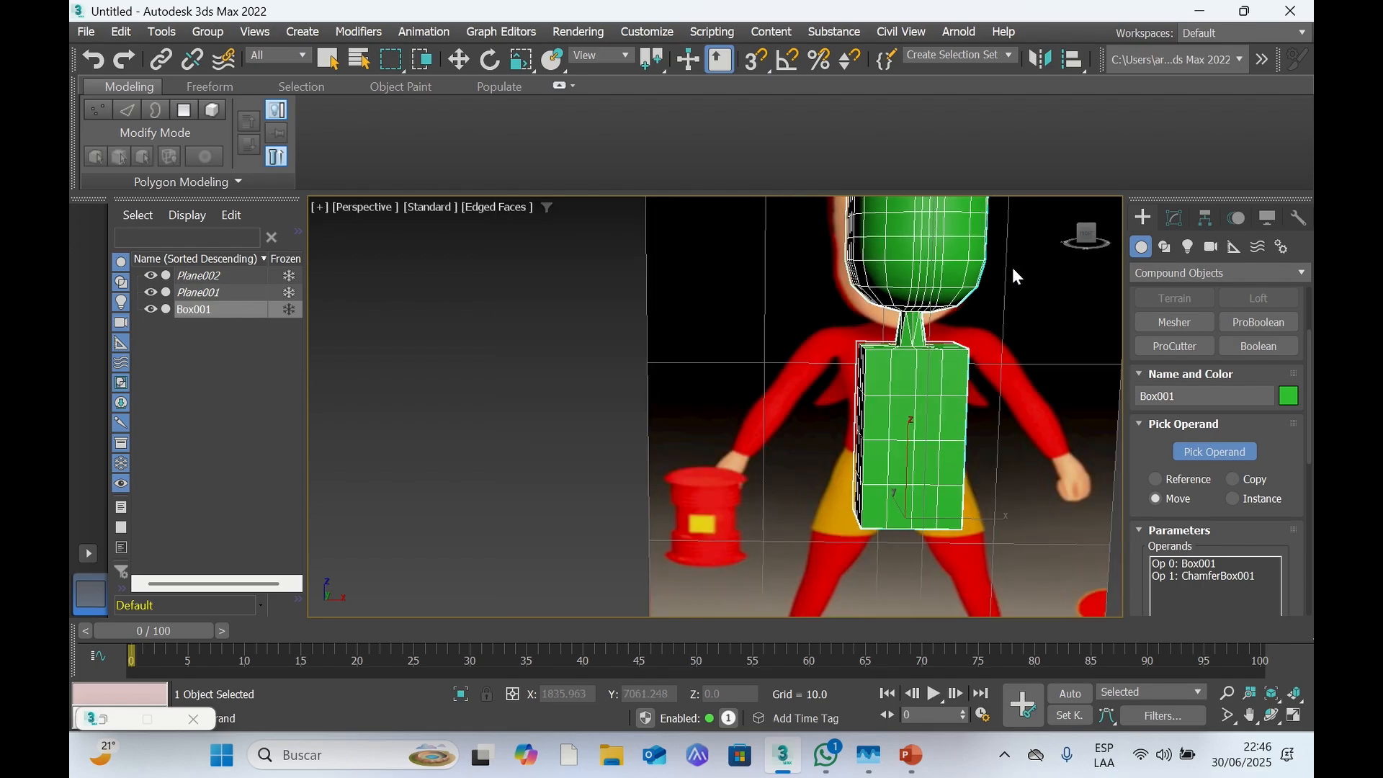
pyautogui.moveTo(1084, 239); pyautogui.dragTo(1018, 286)
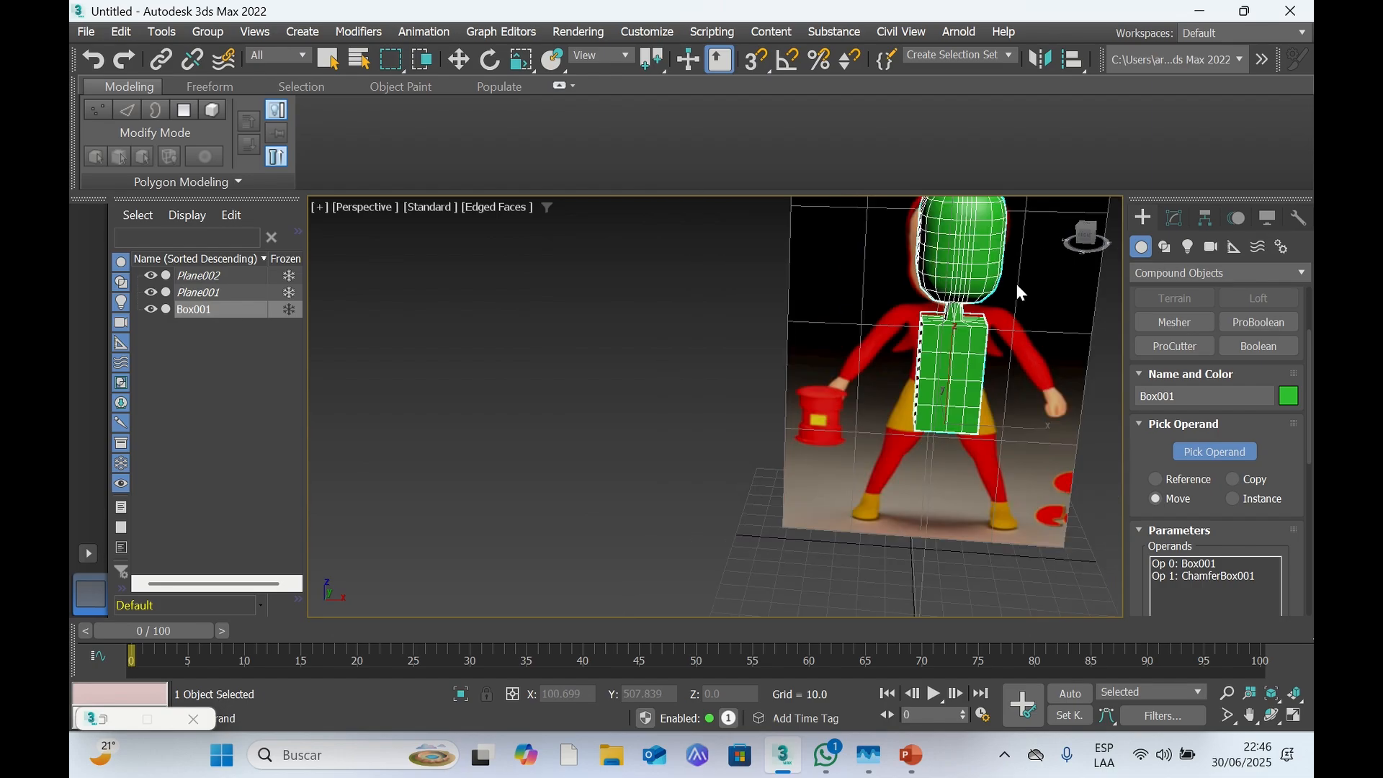
pyautogui.moveTo(1088, 238)
pyautogui.mouseDown()
pyautogui.moveTo(1062, 234)
pyautogui.moveTo(1106, 241)
pyautogui.mouseUp()
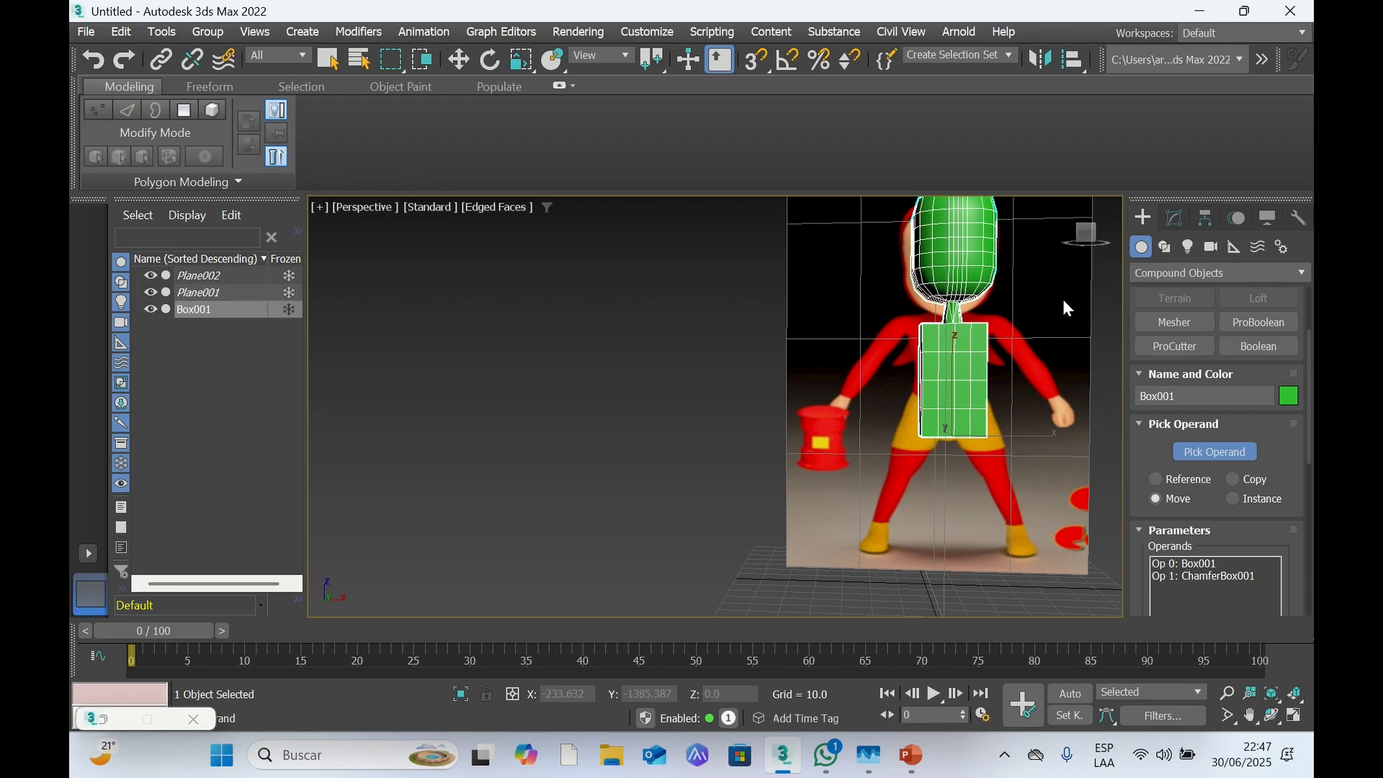
pyautogui.press('w')
pyautogui.click(1176, 217)
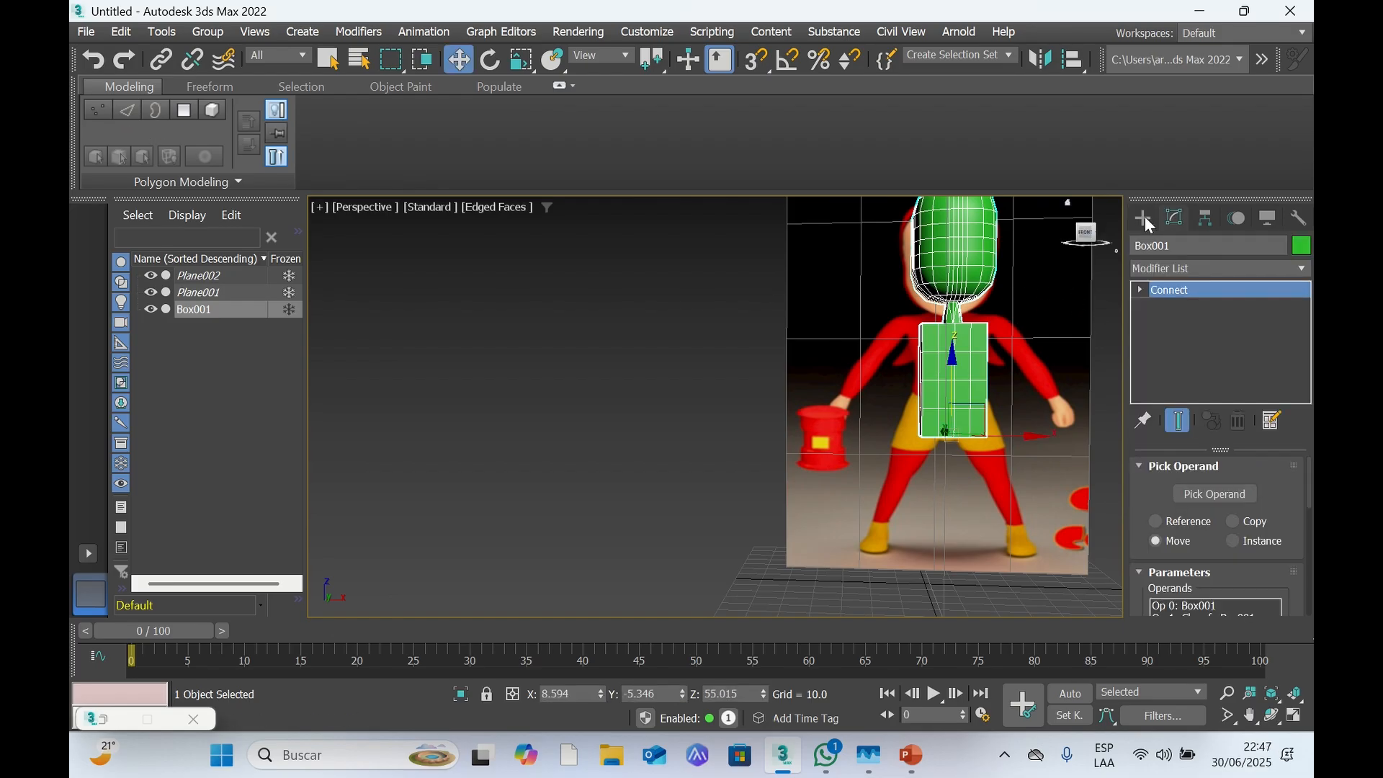
pyautogui.click(1139, 288)
pyautogui.click(1138, 288)
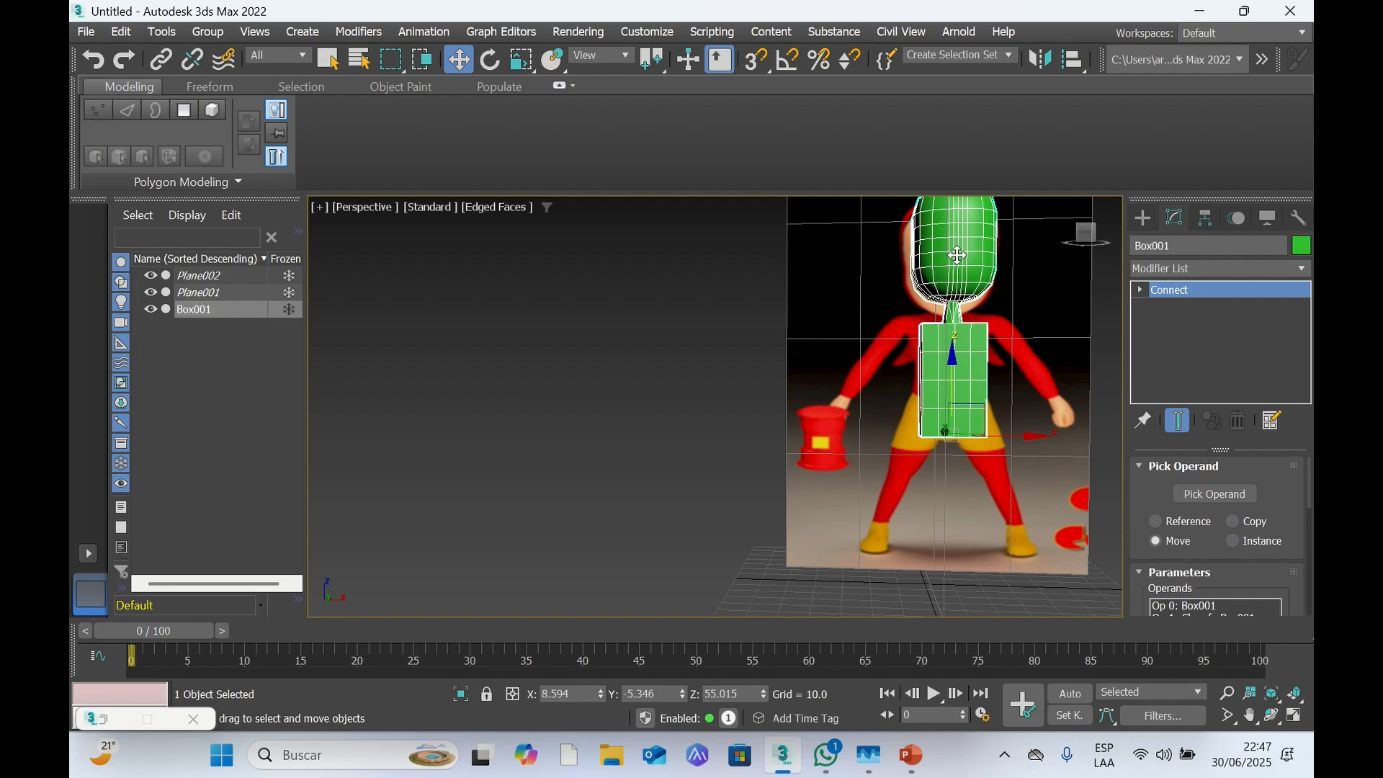
pyautogui.rightClick(1166, 286)
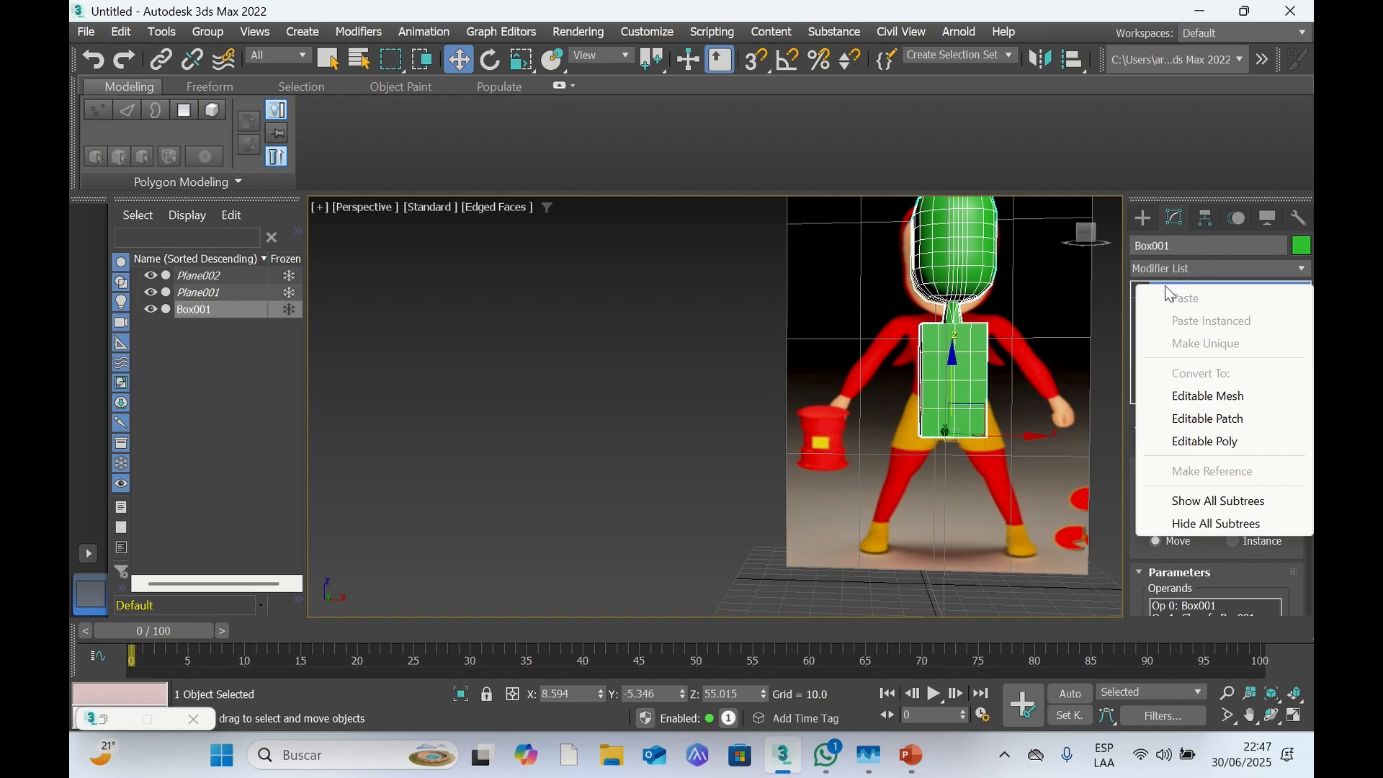
pyautogui.click(1187, 443)
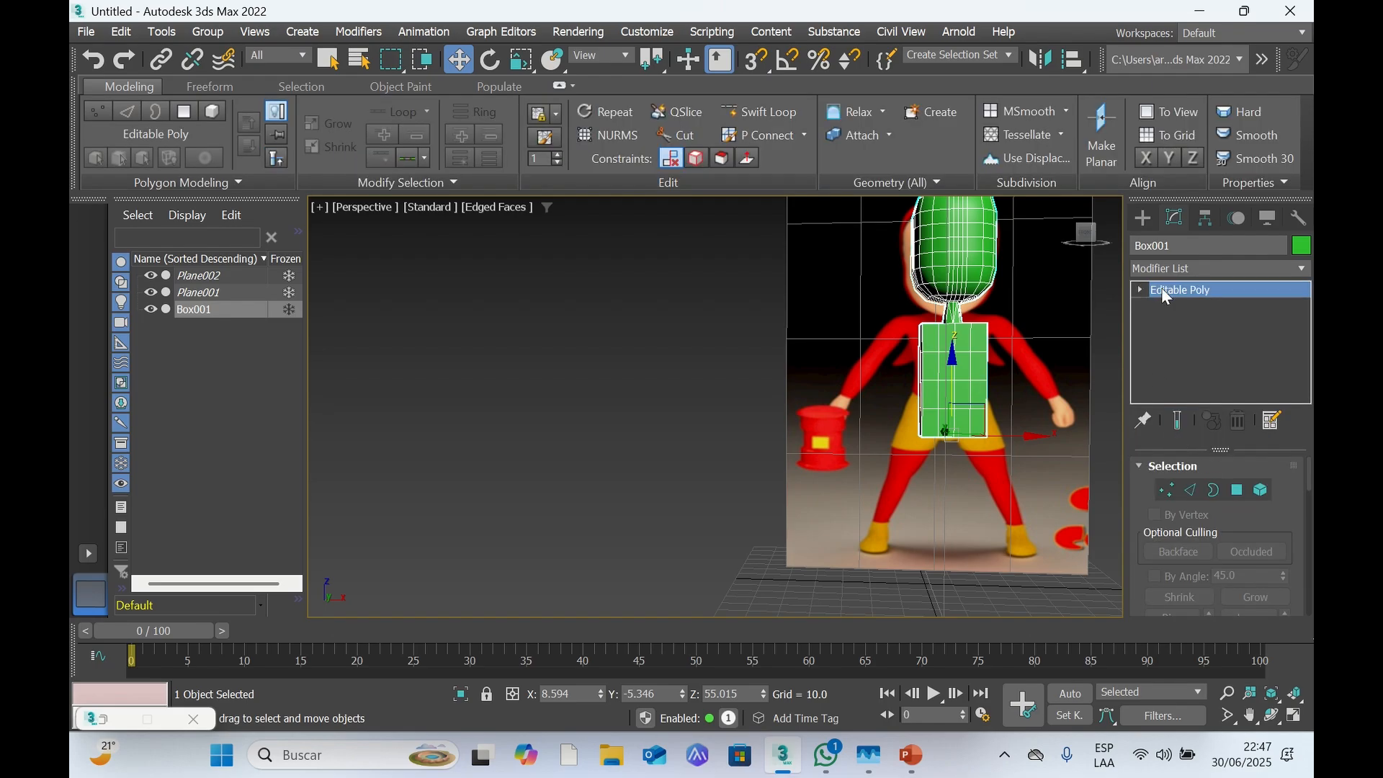
pyautogui.click(1046, 306)
pyautogui.click(966, 278)
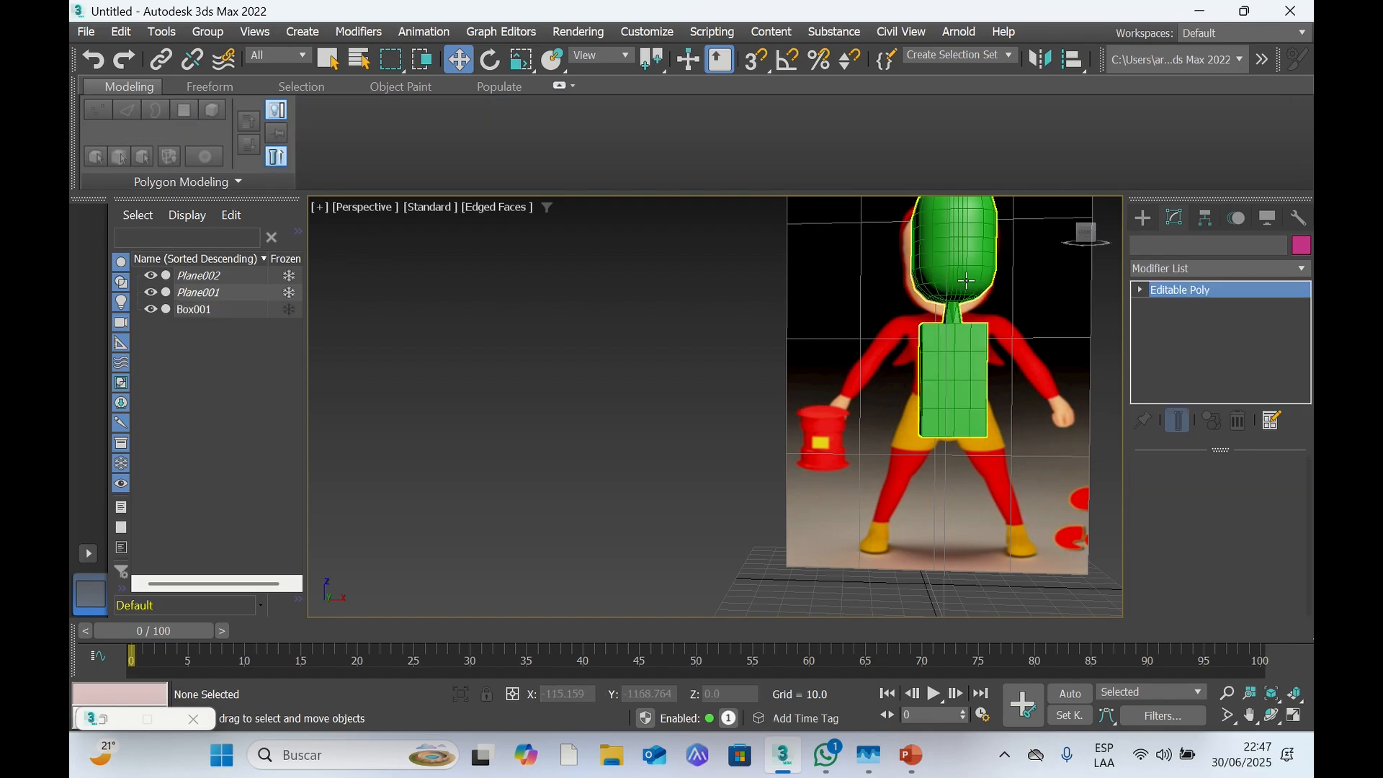
pyautogui.click(1142, 291)
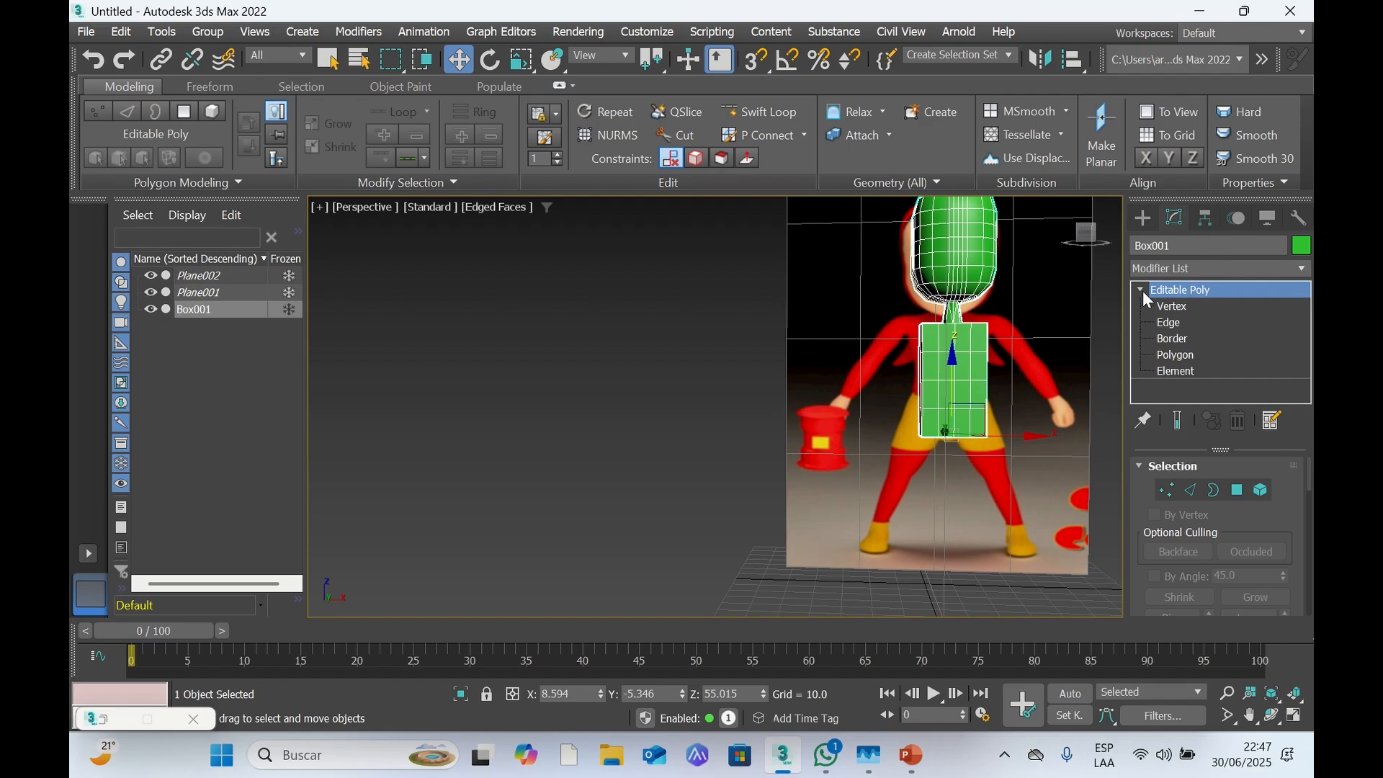
pyautogui.click(1178, 307)
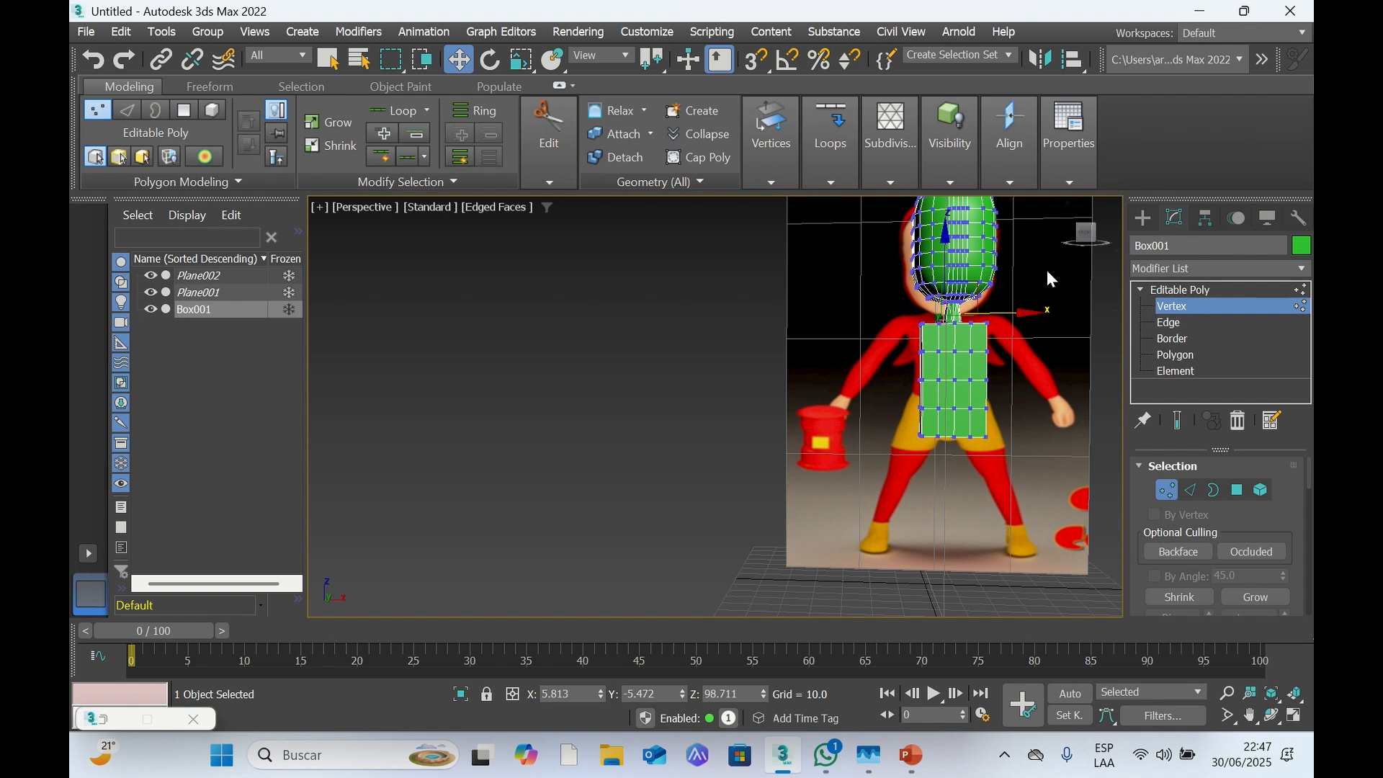
pyautogui.click(1063, 293)
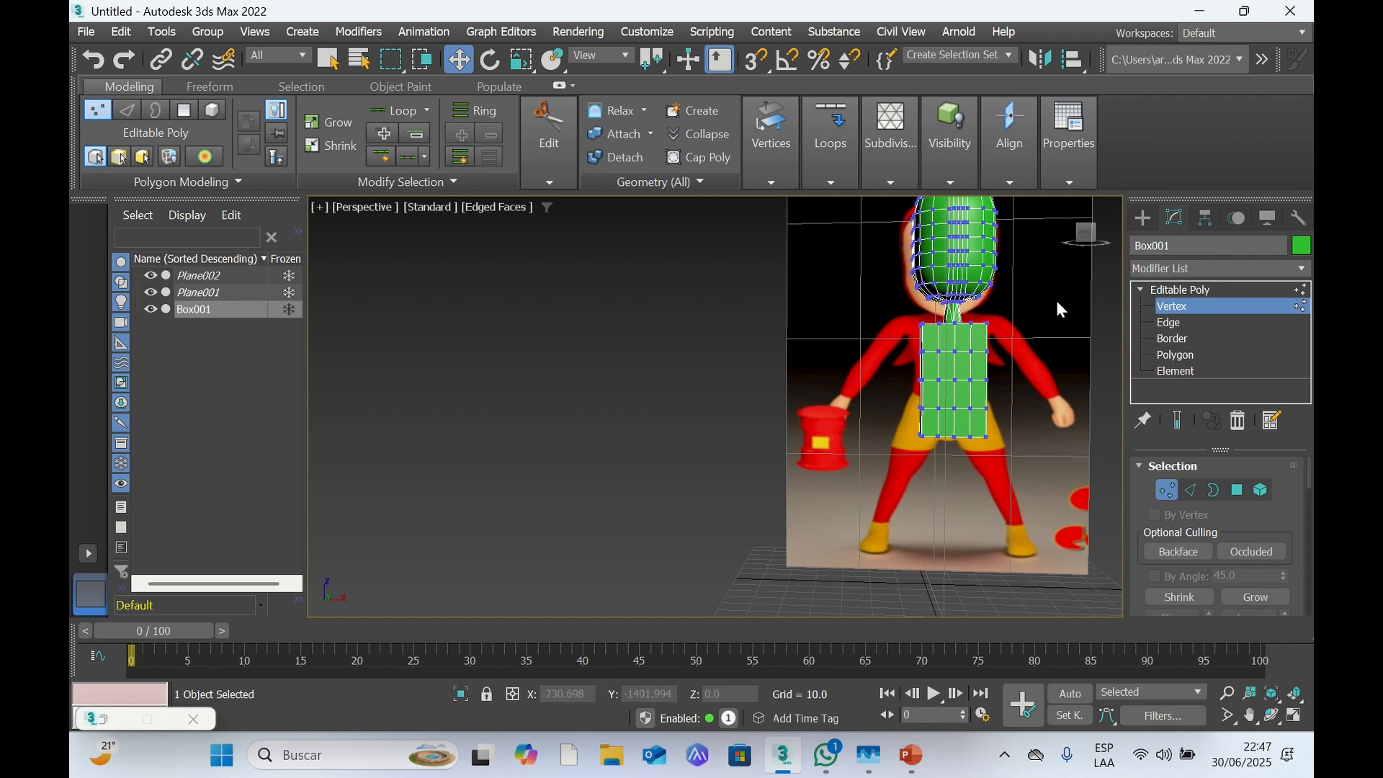
pyautogui.moveTo(1055, 297); pyautogui.dragTo(920, 250)
pyautogui.moveTo(886, 192); pyautogui.dragTo(888, 193)
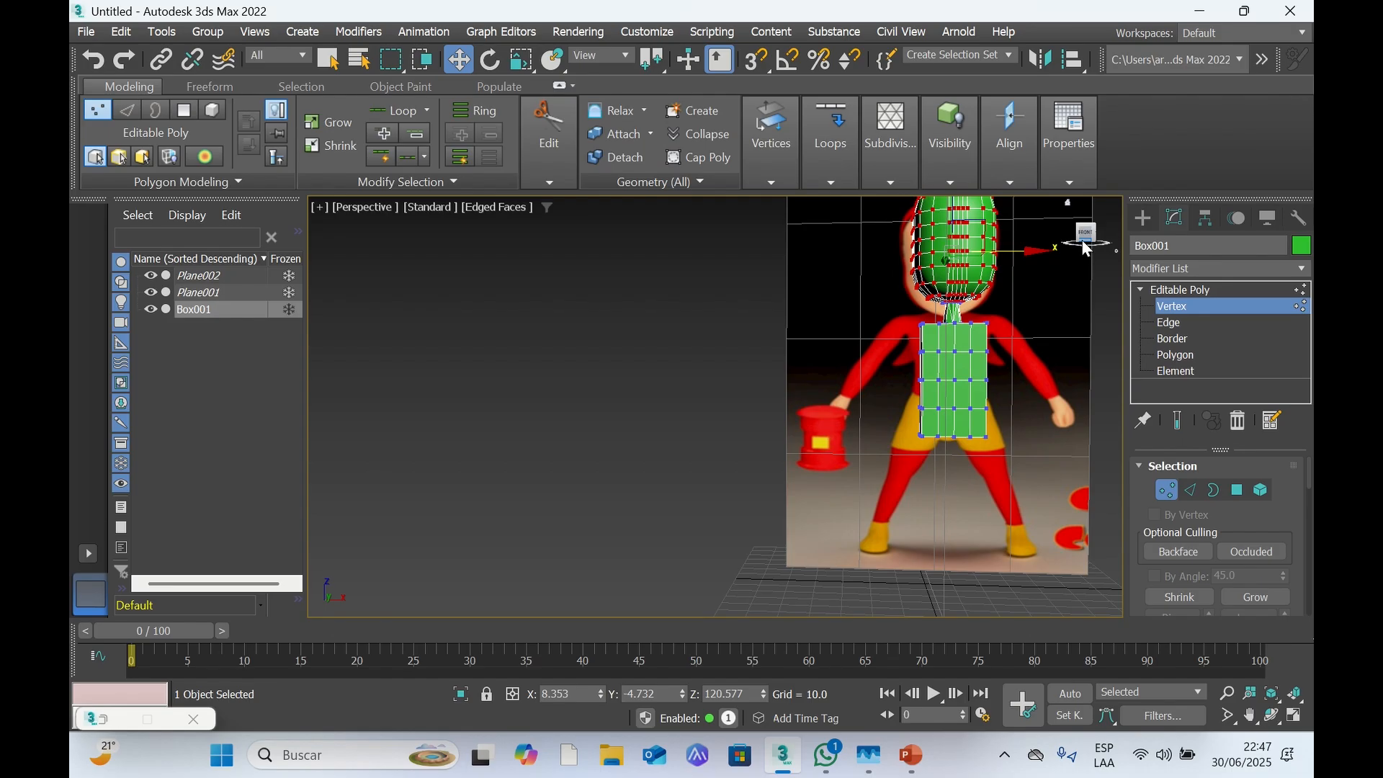
pyautogui.moveTo(1086, 245); pyautogui.dragTo(1012, 235)
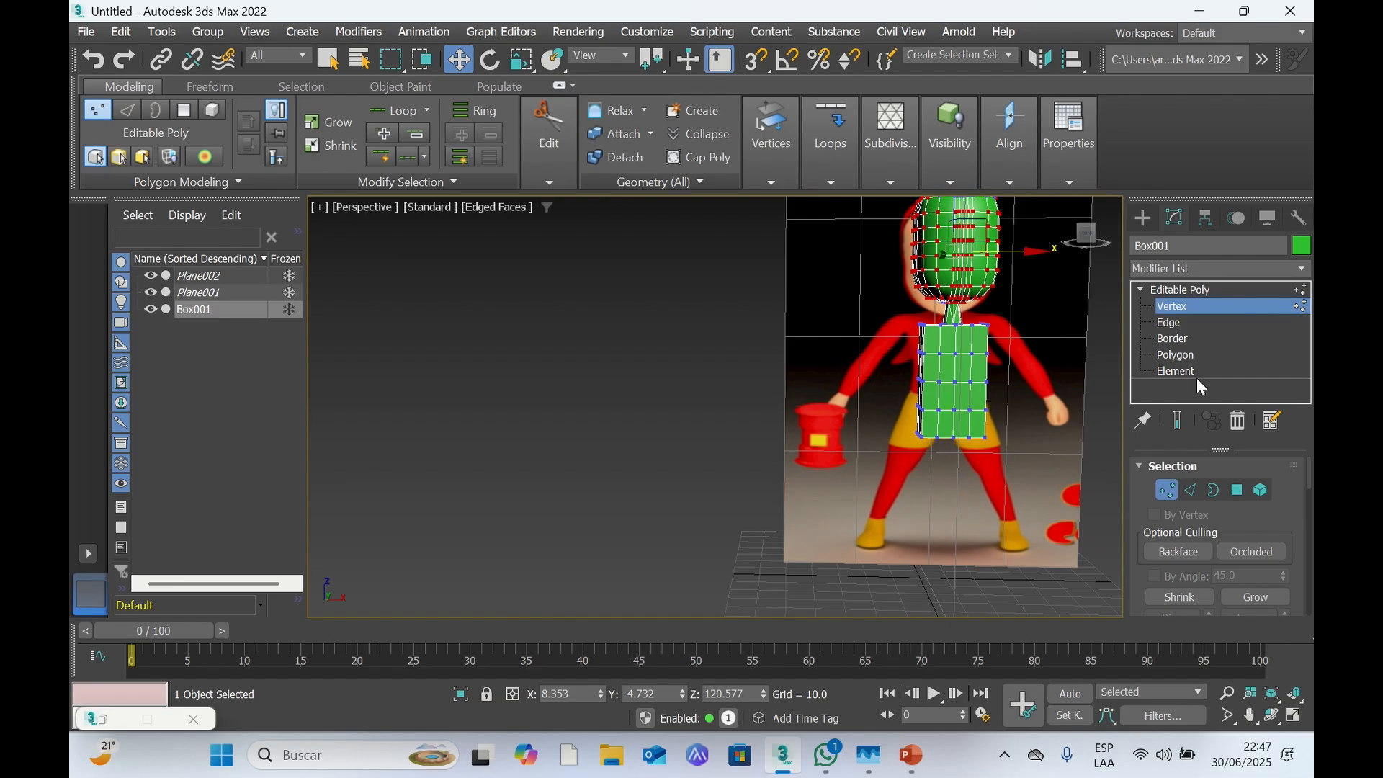
# At polygon level, select the polygons of the head together, leaving the neck and torso out
pyautogui.click(1187, 356)
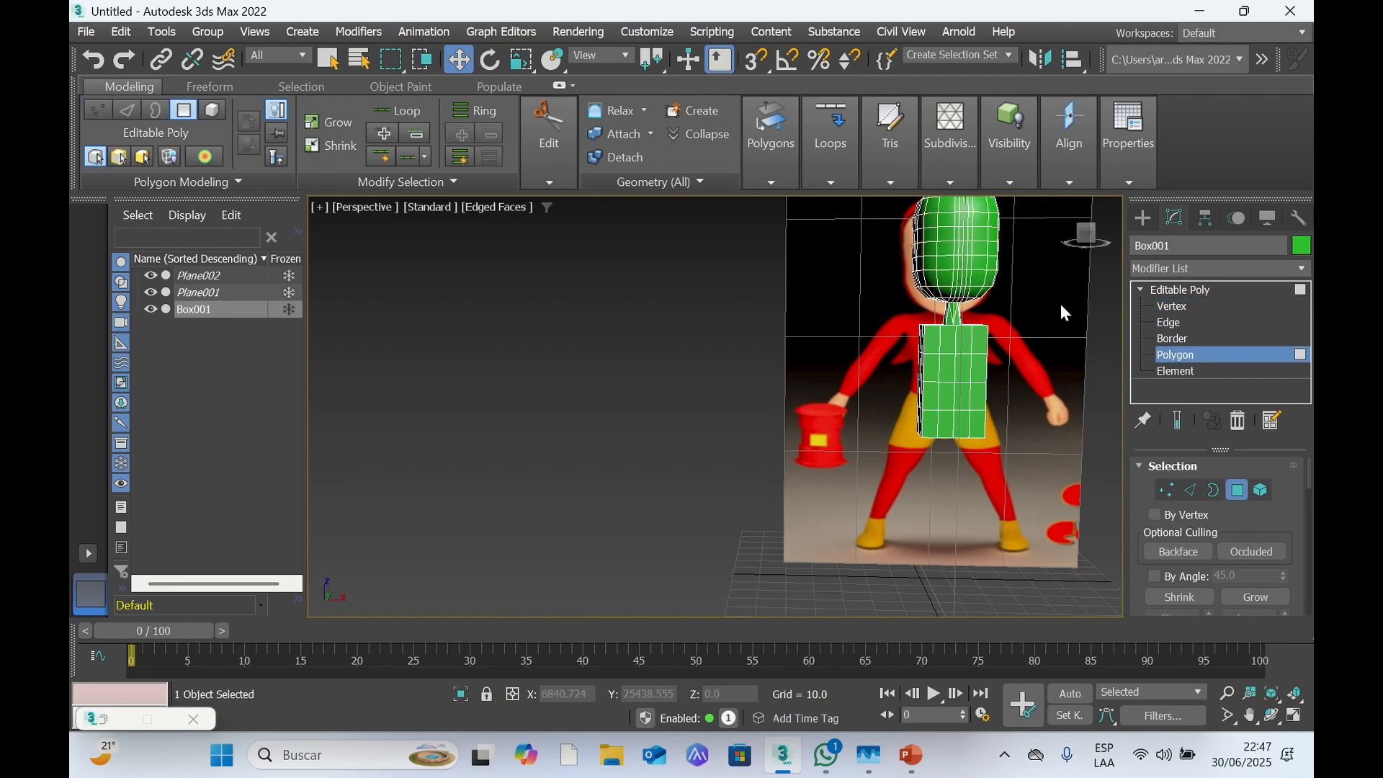
pyautogui.moveTo(1058, 298); pyautogui.dragTo(918, 257)
pyautogui.moveTo(890, 184); pyautogui.dragTo(872, 175)
pyautogui.moveTo(1091, 238); pyautogui.dragTo(1086, 235)
pyautogui.scroll(5, 951, 306)
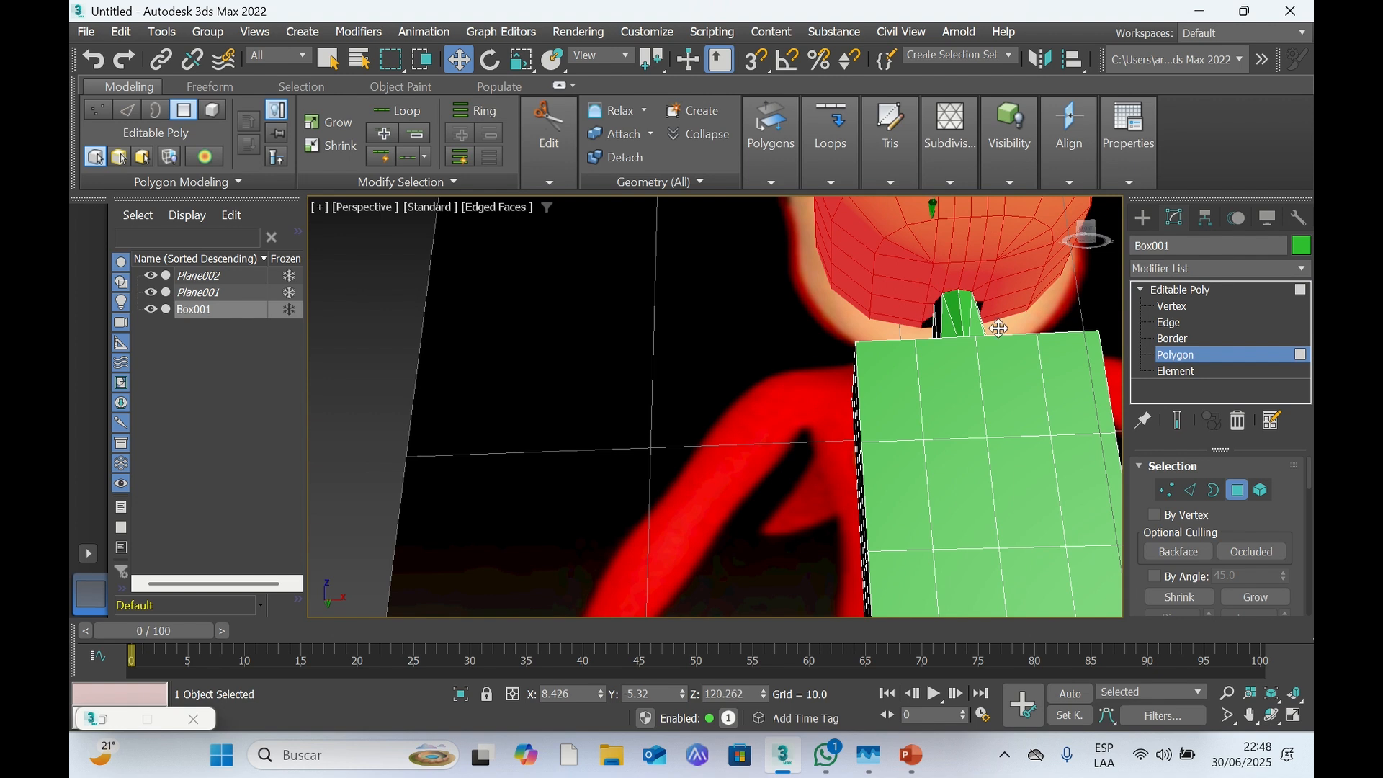
# Add the missed polygons on the head's underside, behind the neck, to the head selection
pyautogui.moveTo(1084, 236); pyautogui.dragTo(1084, 222)
pyautogui.moveTo(957, 332)
pyautogui.keyDown('alt'); pyautogui.mouseDown(button='middle')
pyautogui.moveTo(829, 360)
pyautogui.moveTo(822, 335)
pyautogui.moveTo(751, 336)
pyautogui.moveTo(746, 353)
pyautogui.moveTo(763, 334)
pyautogui.mouseUp(button='middle'); pyautogui.keyUp('alt')
pyautogui.moveTo(1090, 251); pyautogui.dragTo(1077, 253)
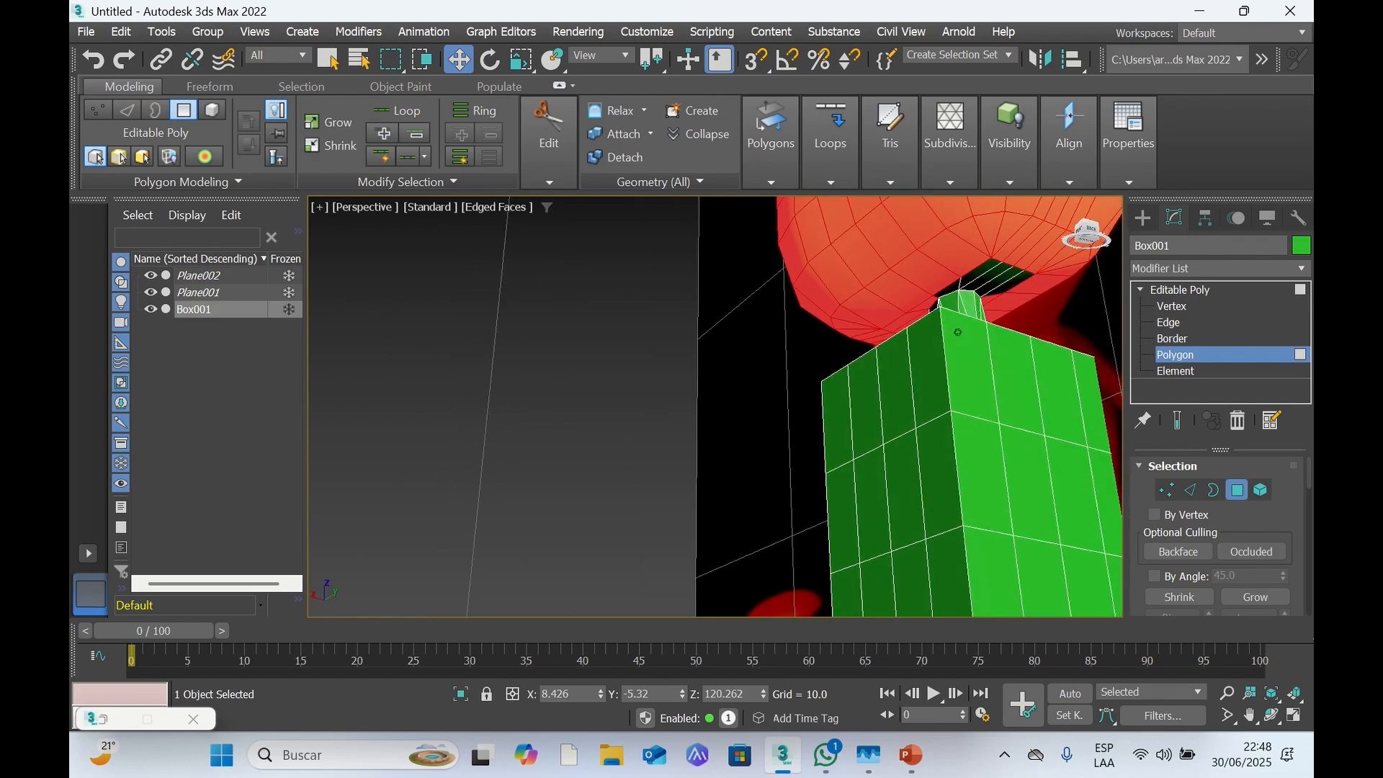
pyautogui.keyDown('ctrl'); pyautogui.click(976, 273); pyautogui.keyUp('ctrl')
pyautogui.keyDown('ctrl'); pyautogui.click(985, 278); pyautogui.keyUp('ctrl')
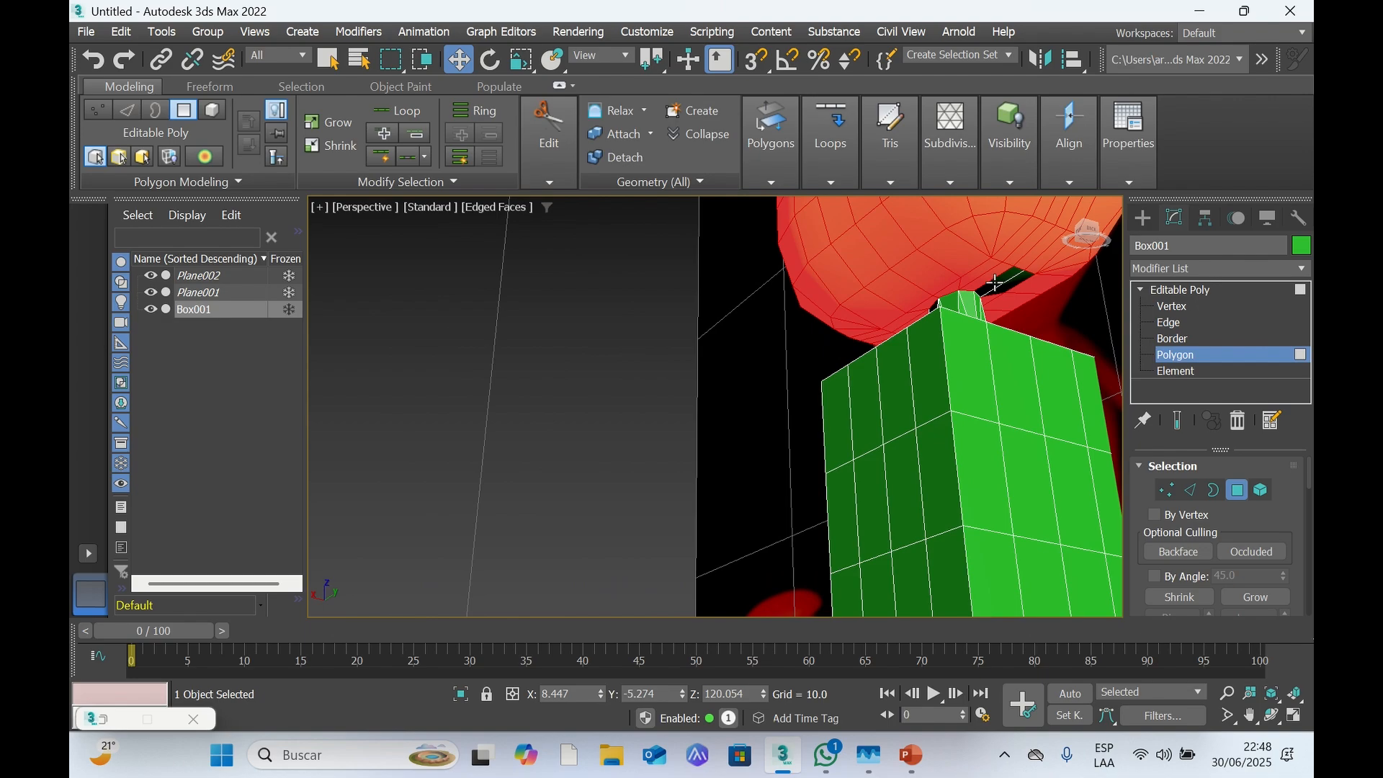
pyautogui.keyDown('ctrl'); pyautogui.click(998, 283); pyautogui.keyUp('ctrl')
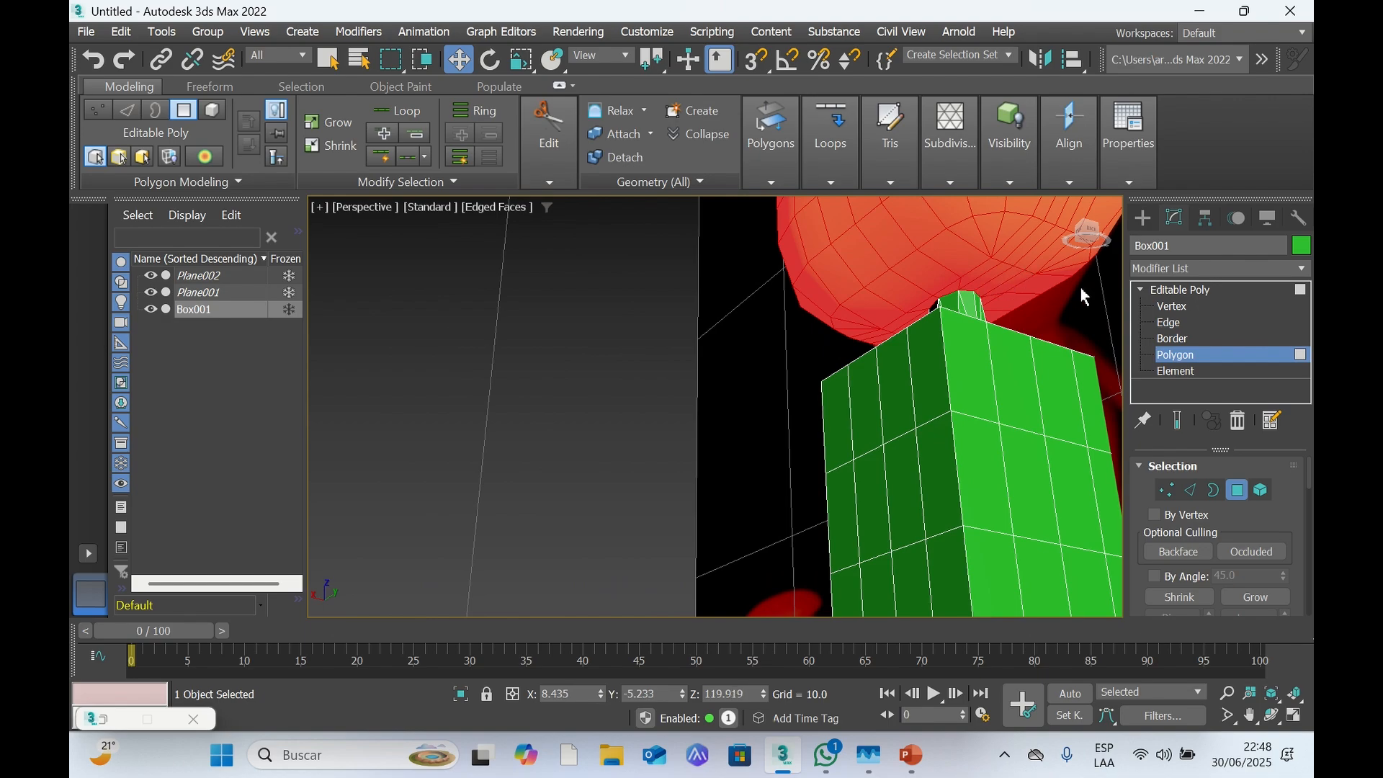
pyautogui.moveTo(1086, 240)
pyautogui.mouseDown()
pyautogui.moveTo(909, 252)
pyautogui.moveTo(947, 234)
pyautogui.moveTo(927, 248)
pyautogui.mouseUp()
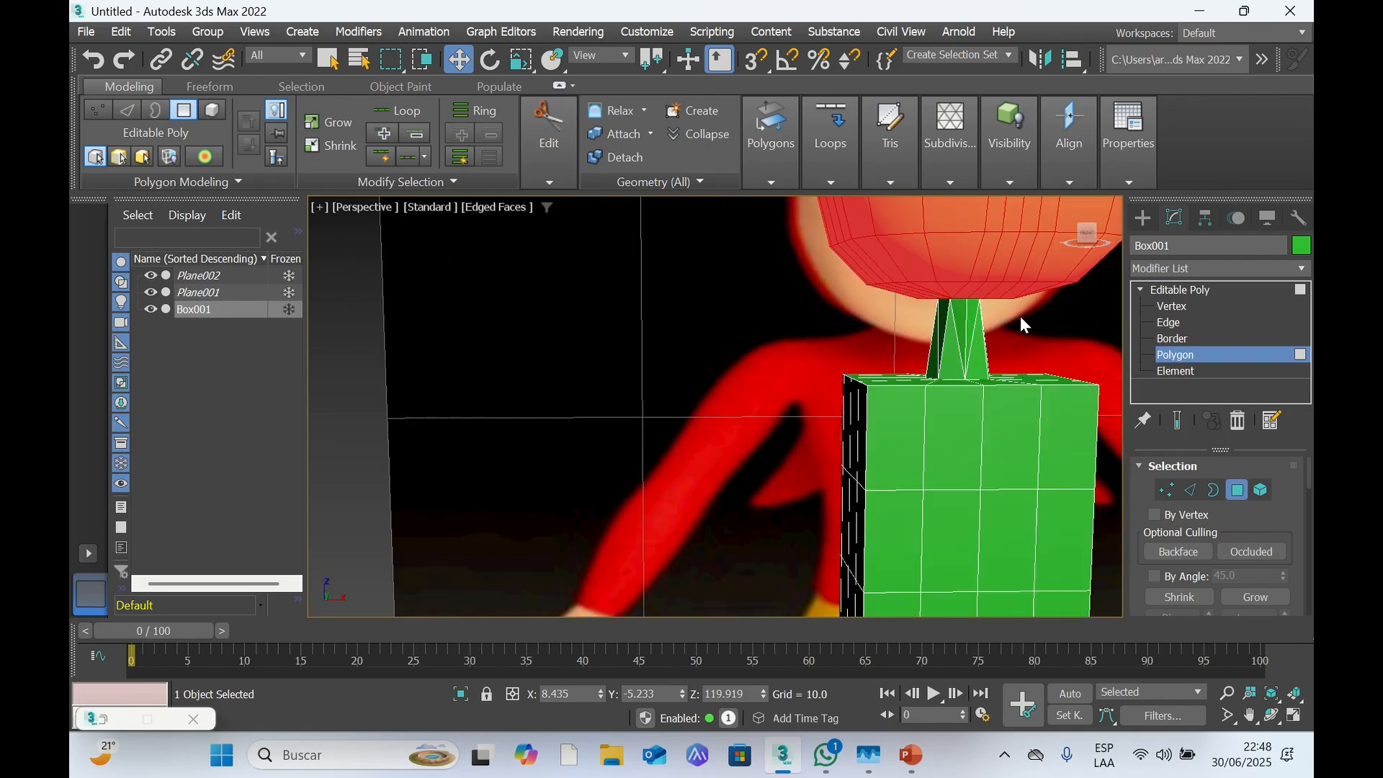
# Add the missed polygons along one long side of the head's top to the head selection
pyautogui.scroll(-2, 1021, 317)
pyautogui.scroll(-3, 1025, 324)
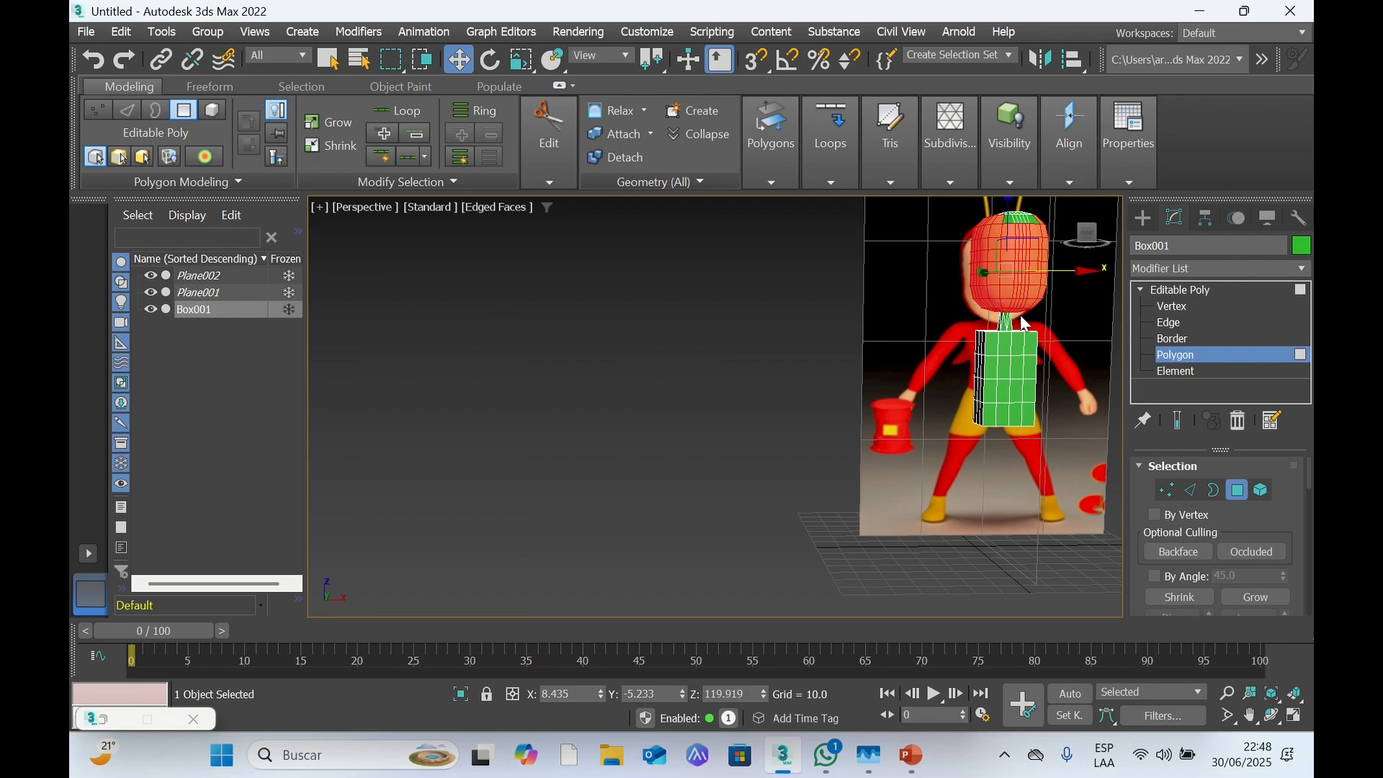
pyautogui.moveTo(1087, 236); pyautogui.dragTo(1041, 229)
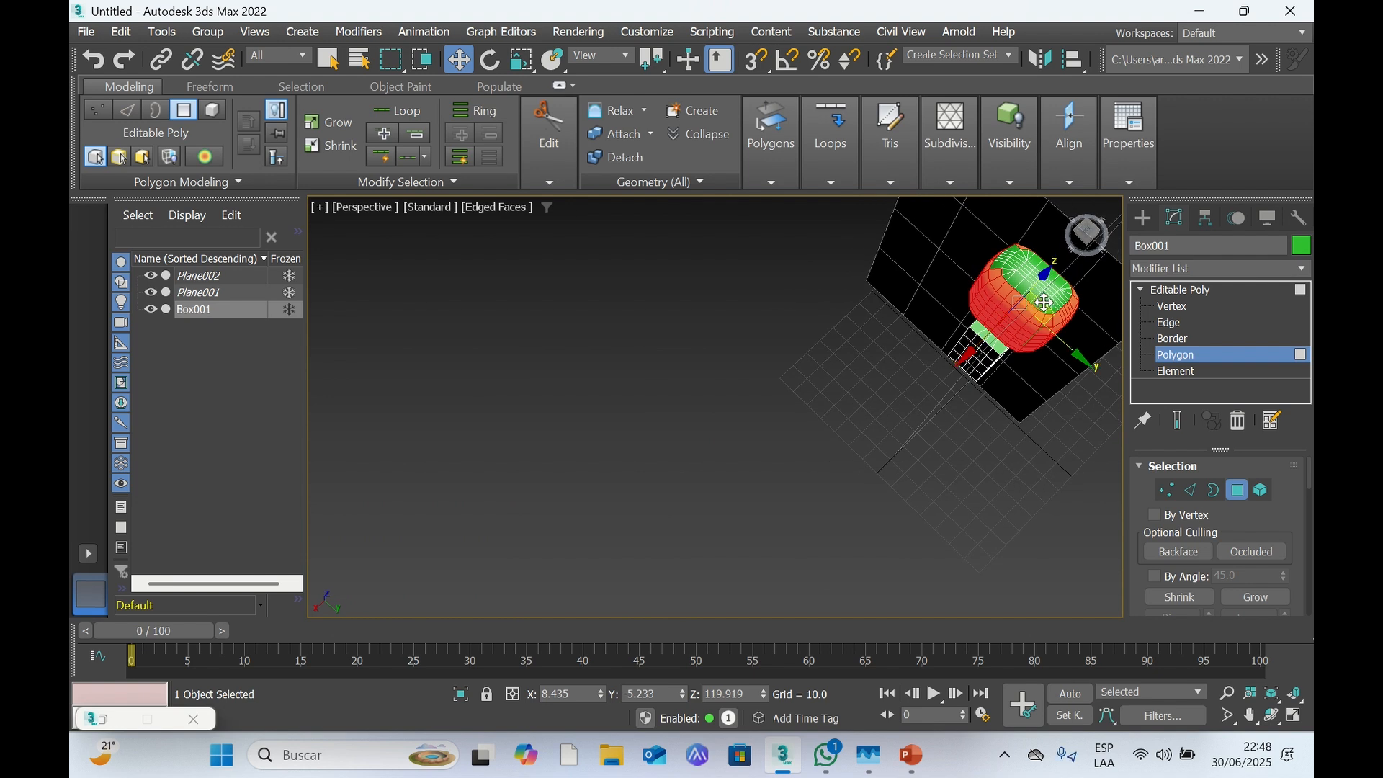
pyautogui.moveTo(1044, 302); pyautogui.dragTo(1015, 275)
pyautogui.keyDown('ctrl'); pyautogui.click(1012, 272); pyautogui.keyUp('ctrl')
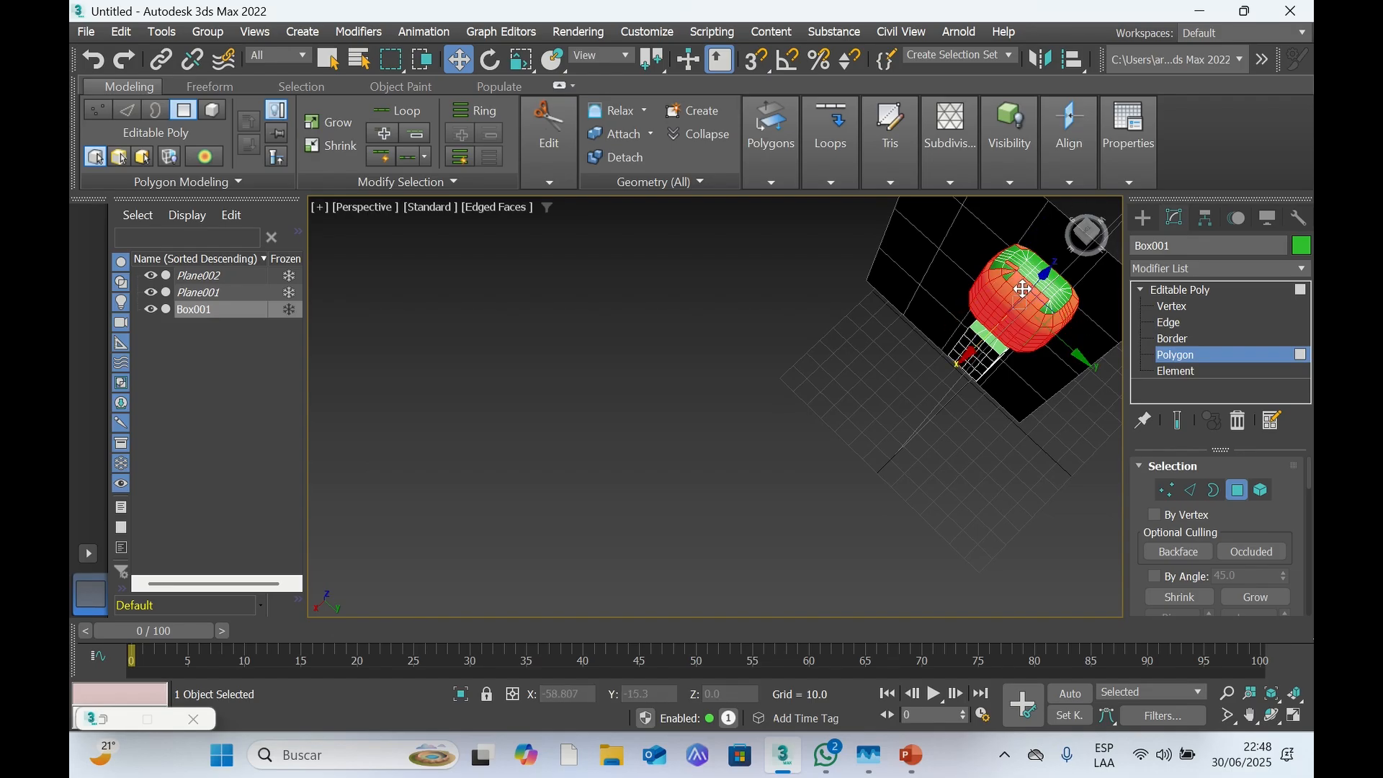
pyautogui.scroll(5, 1022, 287)
pyautogui.scroll(-2, 1022, 288)
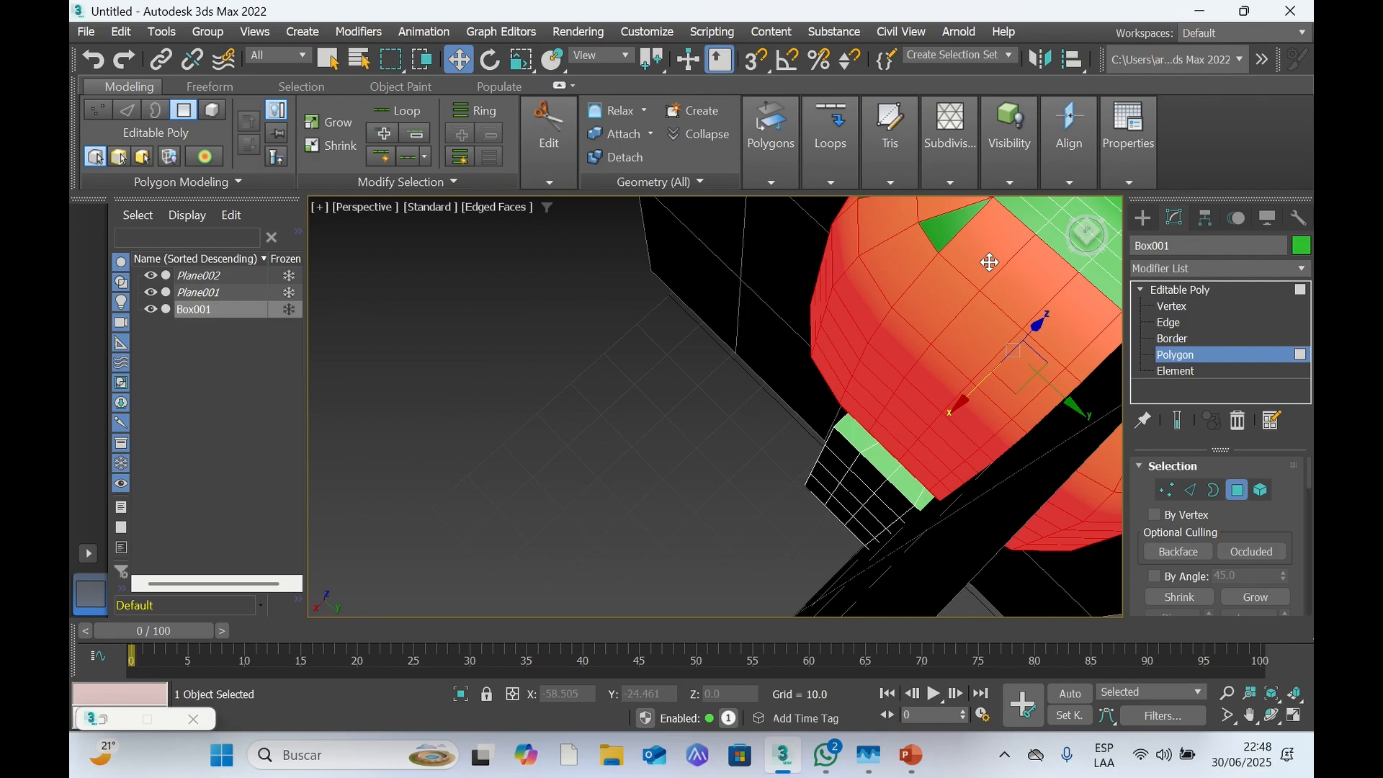
pyautogui.keyDown('ctrl'); pyautogui.click(950, 227); pyautogui.keyUp('ctrl')
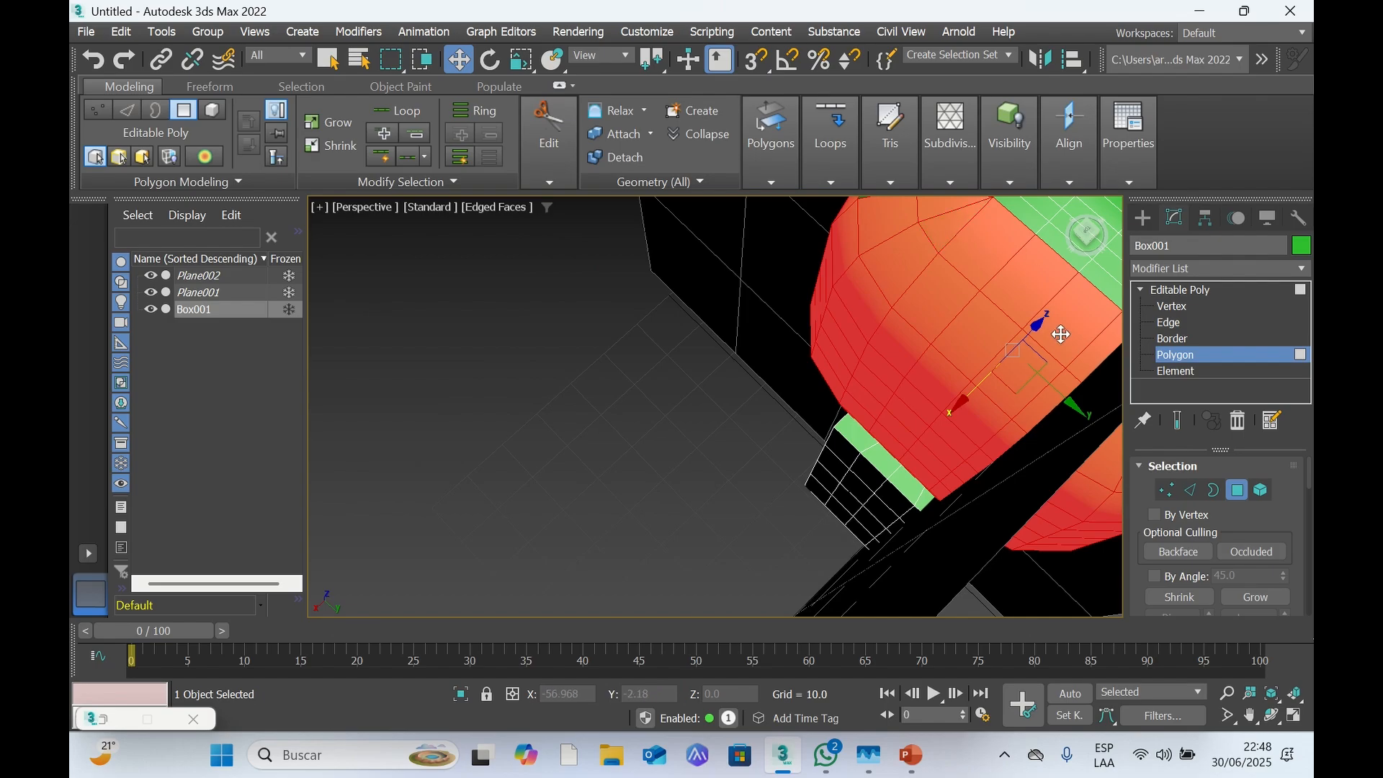
# Add the unselected corner, strip and fan polygons at one rounded end of the head's top to the selection
pyautogui.click(1250, 713)
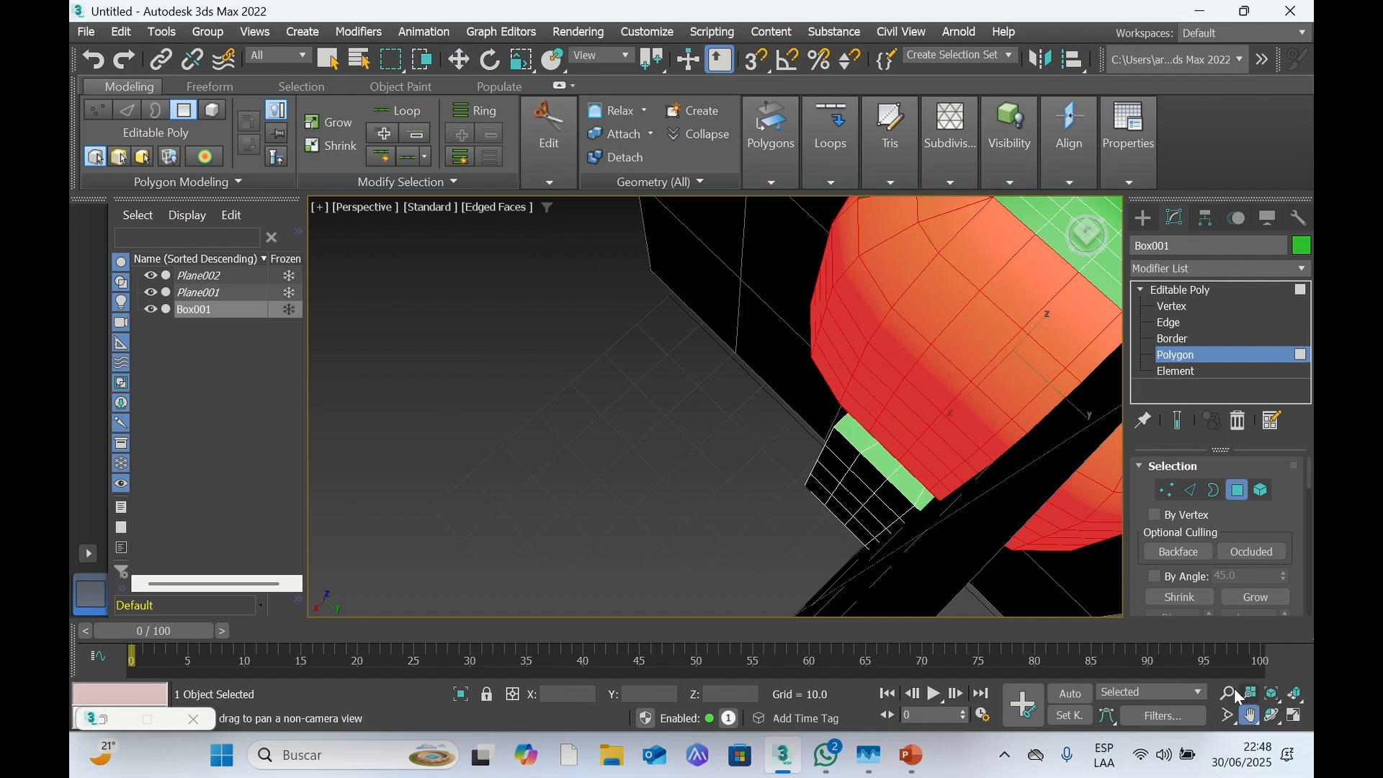
pyautogui.moveTo(1019, 457); pyautogui.dragTo(771, 574)
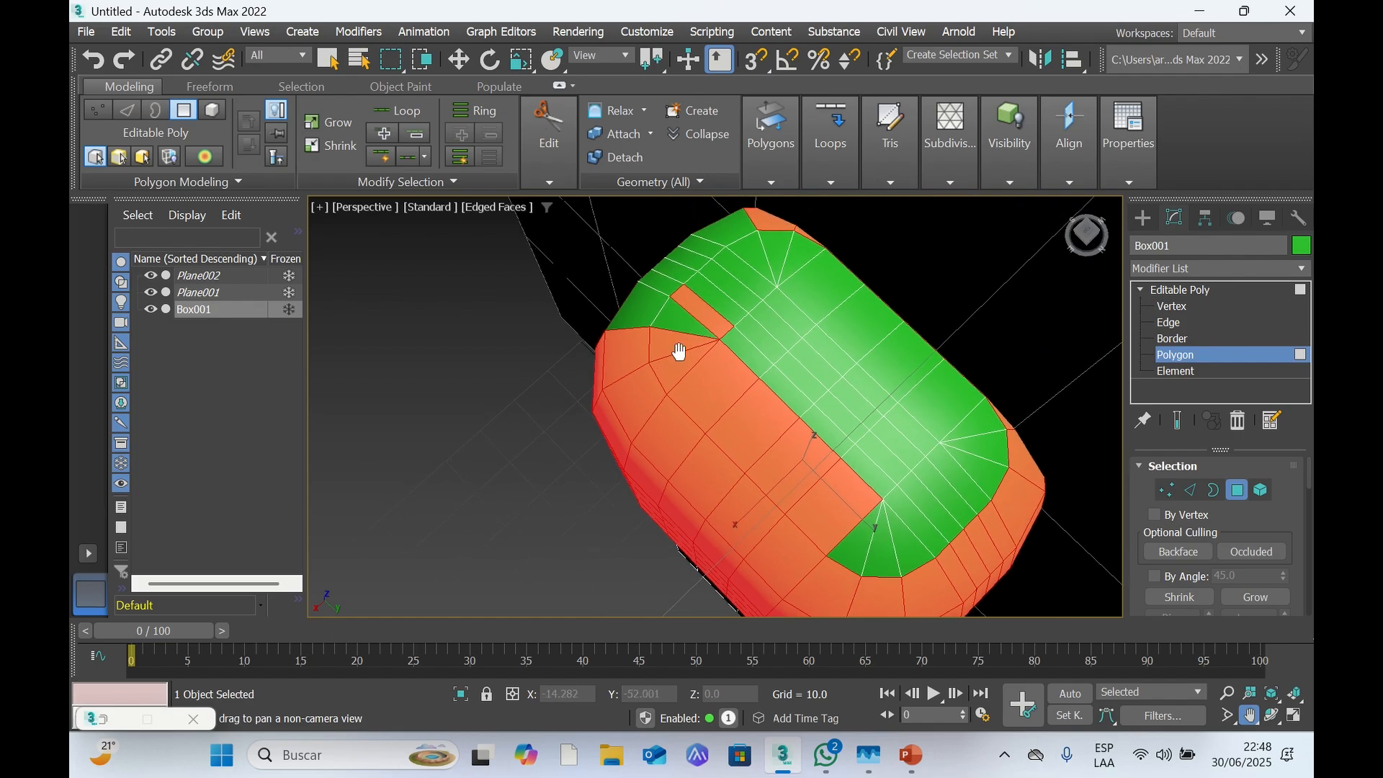
pyautogui.press('w')
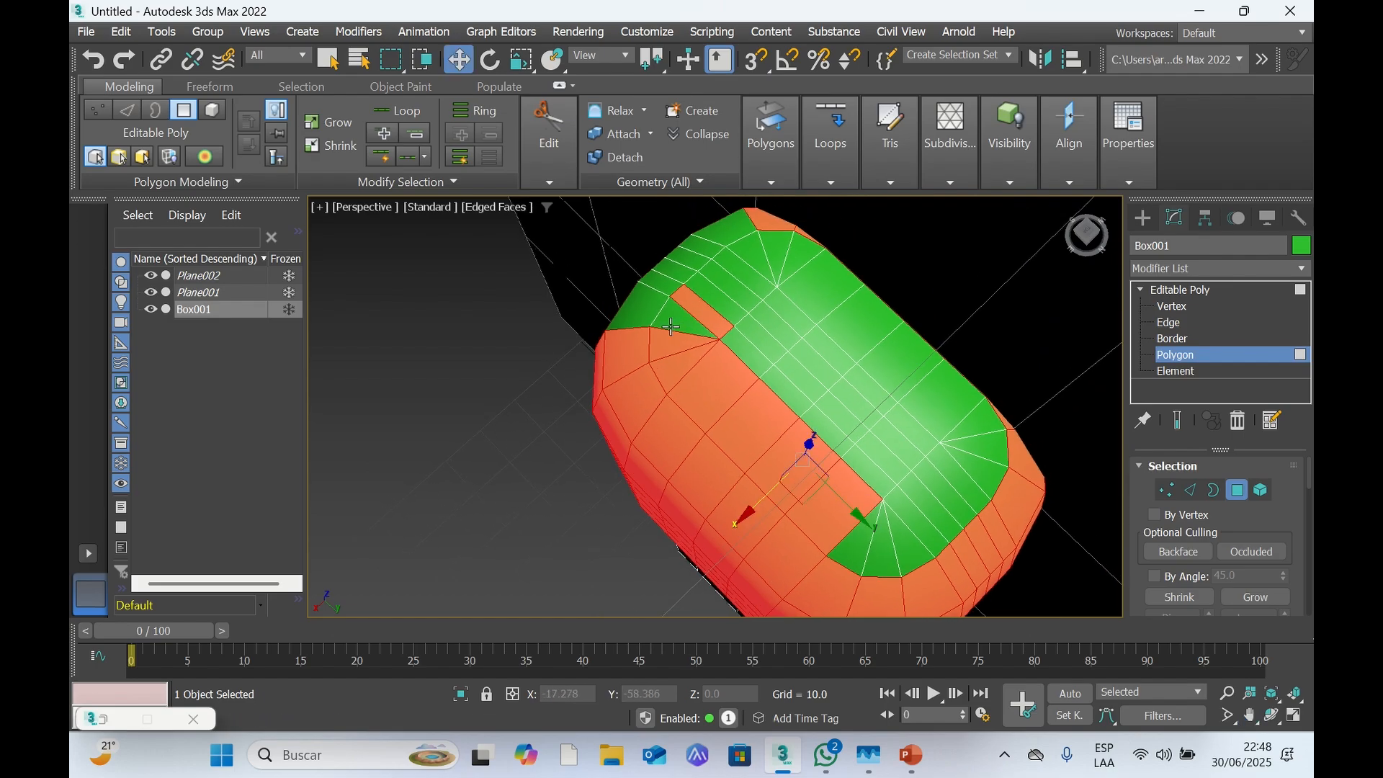
pyautogui.keyDown('ctrl'); pyautogui.click(674, 322); pyautogui.keyUp('ctrl')
pyautogui.keyDown('ctrl'); pyautogui.click(639, 311); pyautogui.keyUp('ctrl')
pyautogui.keyDown('ctrl'); pyautogui.click(661, 287); pyautogui.keyUp('ctrl')
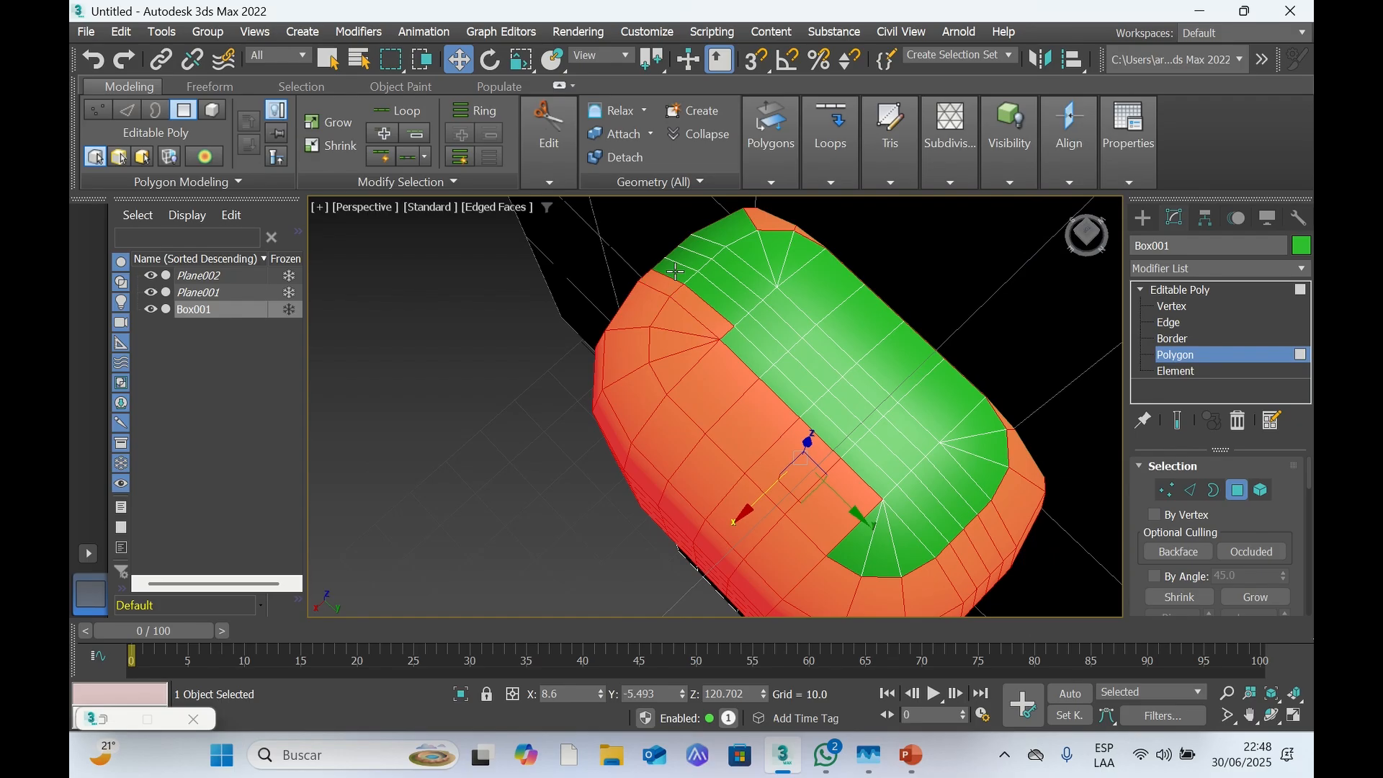
pyautogui.keyDown('ctrl'); pyautogui.click(677, 271); pyautogui.keyUp('ctrl')
pyautogui.keyDown('ctrl'); pyautogui.click(684, 261); pyautogui.keyUp('ctrl')
pyautogui.keyDown('ctrl'); pyautogui.click(702, 245); pyautogui.keyUp('ctrl')
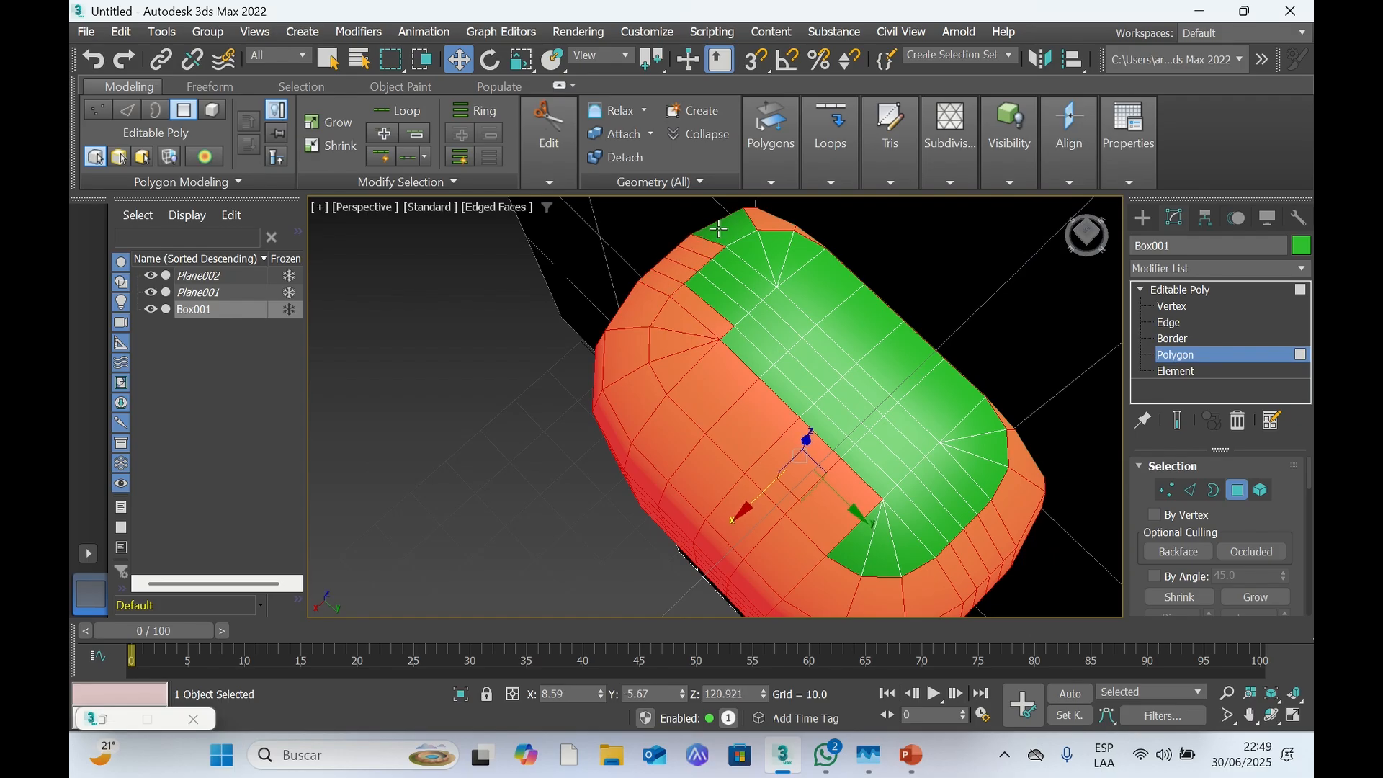
pyautogui.keyDown('ctrl'); pyautogui.click(726, 225); pyautogui.keyUp('ctrl')
pyautogui.keyDown('ctrl'); pyautogui.click(742, 259); pyautogui.keyUp('ctrl')
pyautogui.keyDown('ctrl'); pyautogui.click(735, 272); pyautogui.keyUp('ctrl')
pyautogui.keyDown('ctrl'); pyautogui.click(729, 285); pyautogui.keyUp('ctrl')
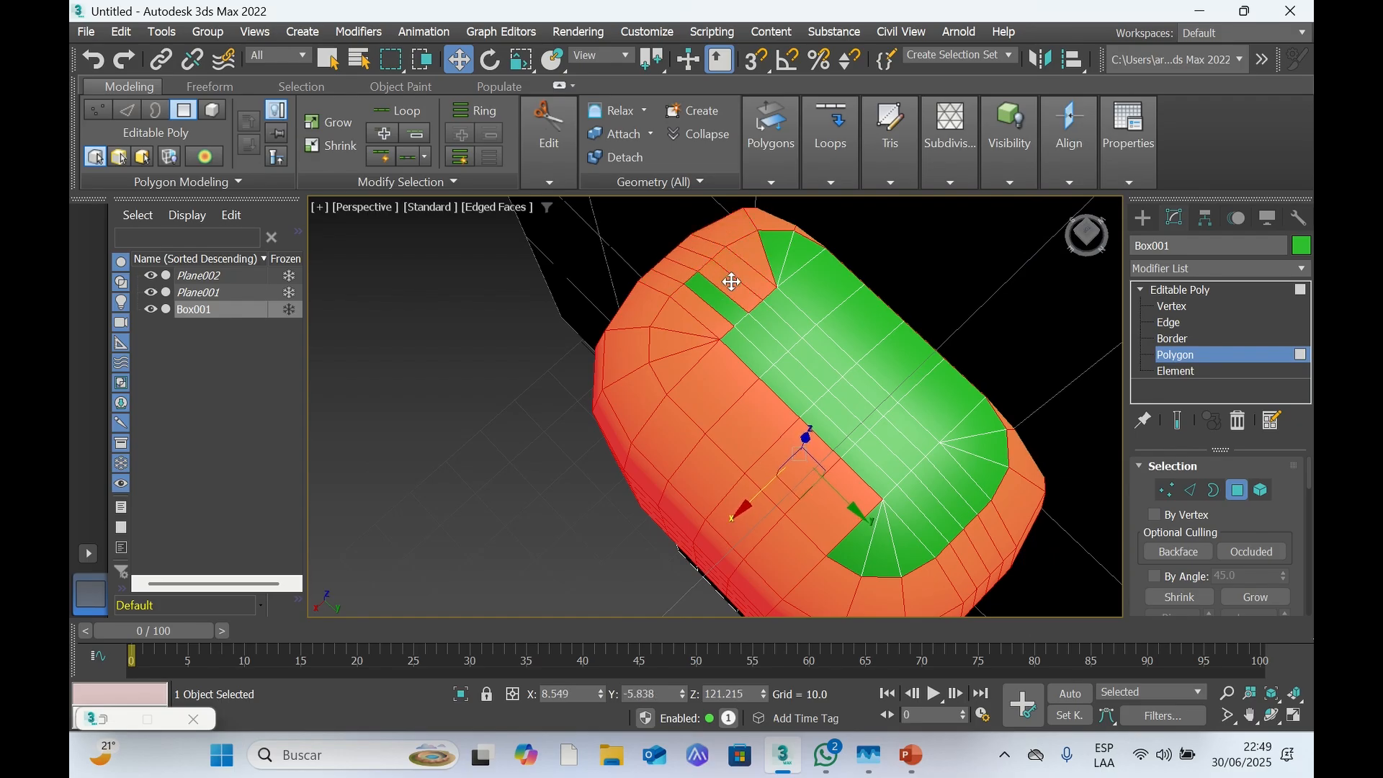
pyautogui.keyDown('ctrl'); pyautogui.click(726, 295); pyautogui.keyUp('ctrl')
pyautogui.keyDown('ctrl'); pyautogui.click(771, 280); pyautogui.keyUp('ctrl')
pyautogui.keyDown('ctrl'); pyautogui.click(775, 255); pyautogui.keyUp('ctrl')
pyautogui.keyDown('ctrl'); pyautogui.click(807, 255); pyautogui.keyUp('ctrl')
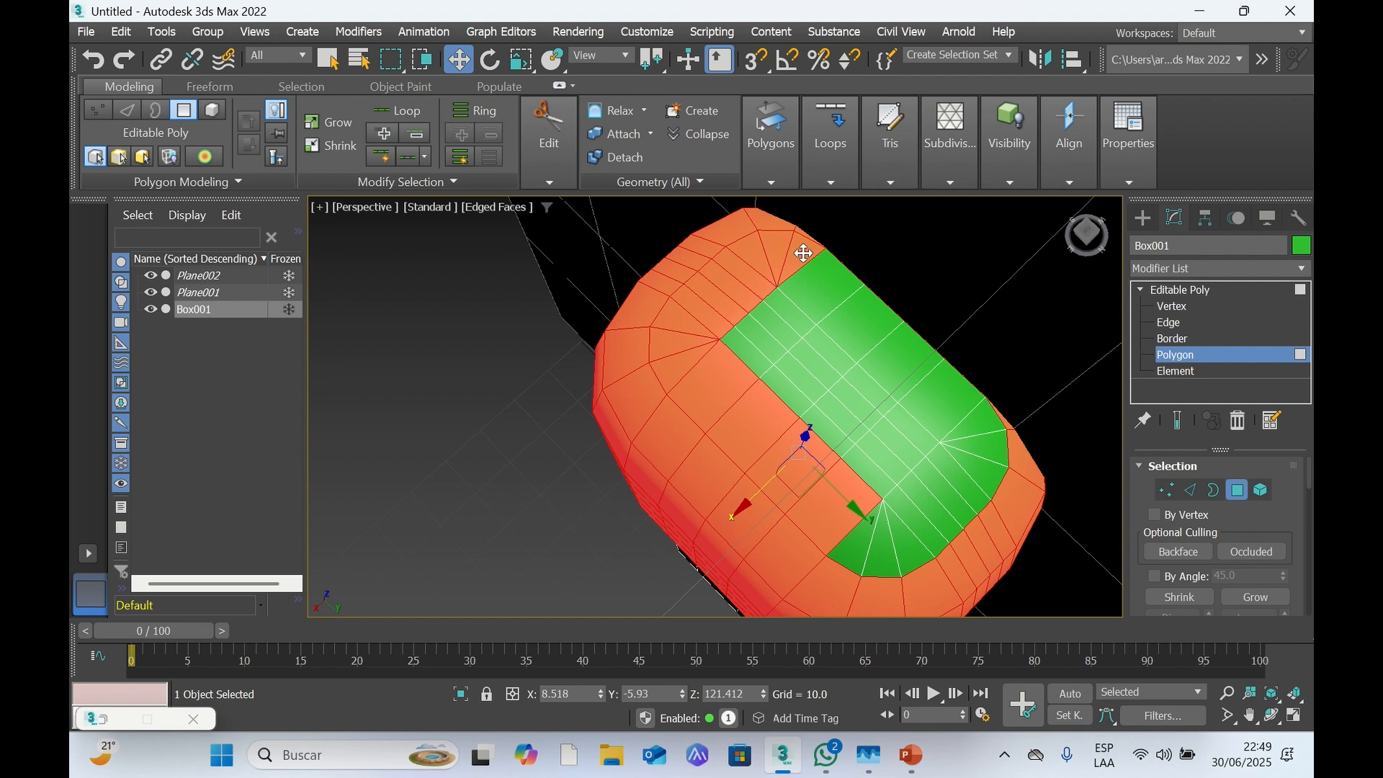
# Add the row of large polygons along the other long side of the head's top to the selection
pyautogui.keyDown('ctrl'); pyautogui.click(822, 285); pyautogui.keyUp('ctrl')
pyautogui.keyDown('ctrl'); pyautogui.click(861, 335); pyautogui.keyUp('ctrl')
pyautogui.keyDown('ctrl'); pyautogui.click(900, 371); pyautogui.keyUp('ctrl')
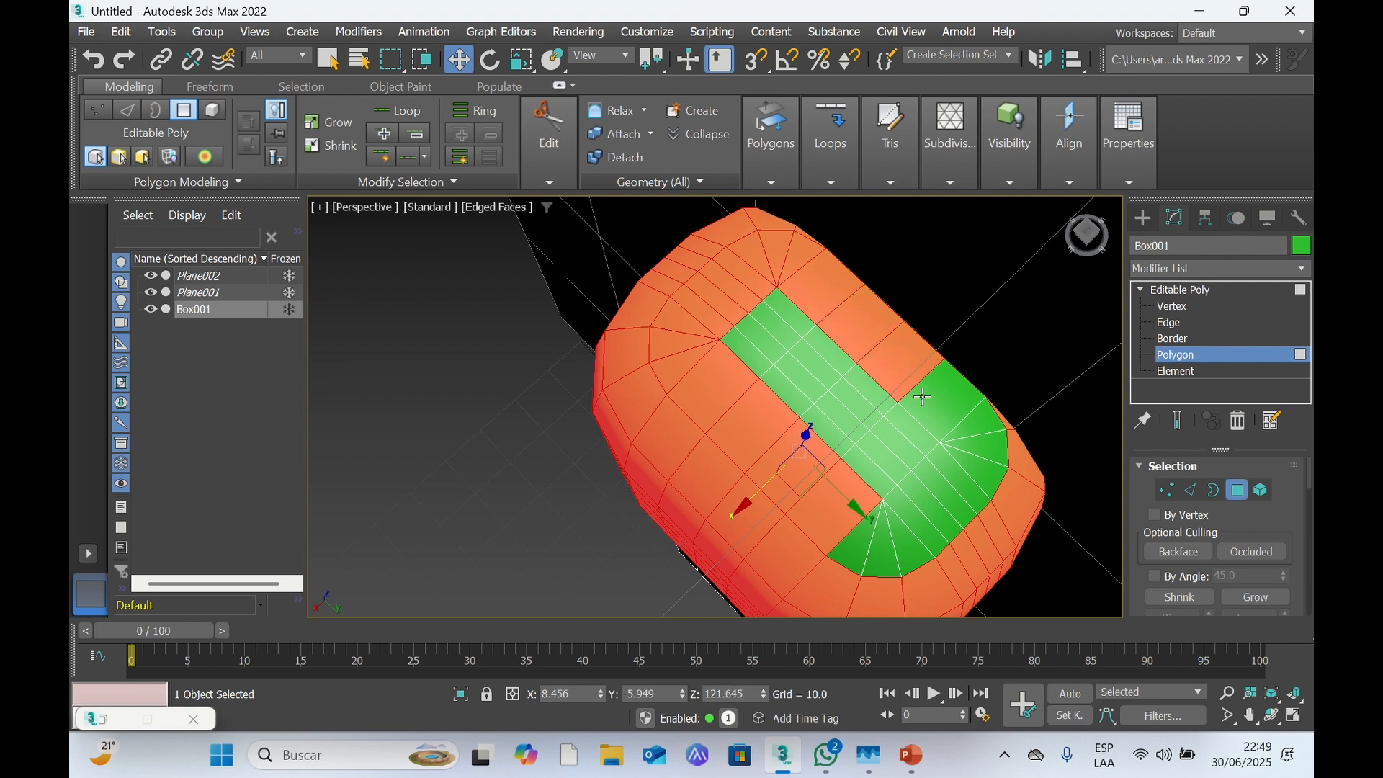
pyautogui.keyDown('ctrl'); pyautogui.click(933, 401); pyautogui.keyUp('ctrl')
# Add the fan and strip polygons around the opposite rounded end of the head's top to the selection
pyautogui.keyDown('ctrl'); pyautogui.click(974, 426); pyautogui.keyUp('ctrl')
pyautogui.keyDown('ctrl'); pyautogui.click(976, 448); pyautogui.keyUp('ctrl')
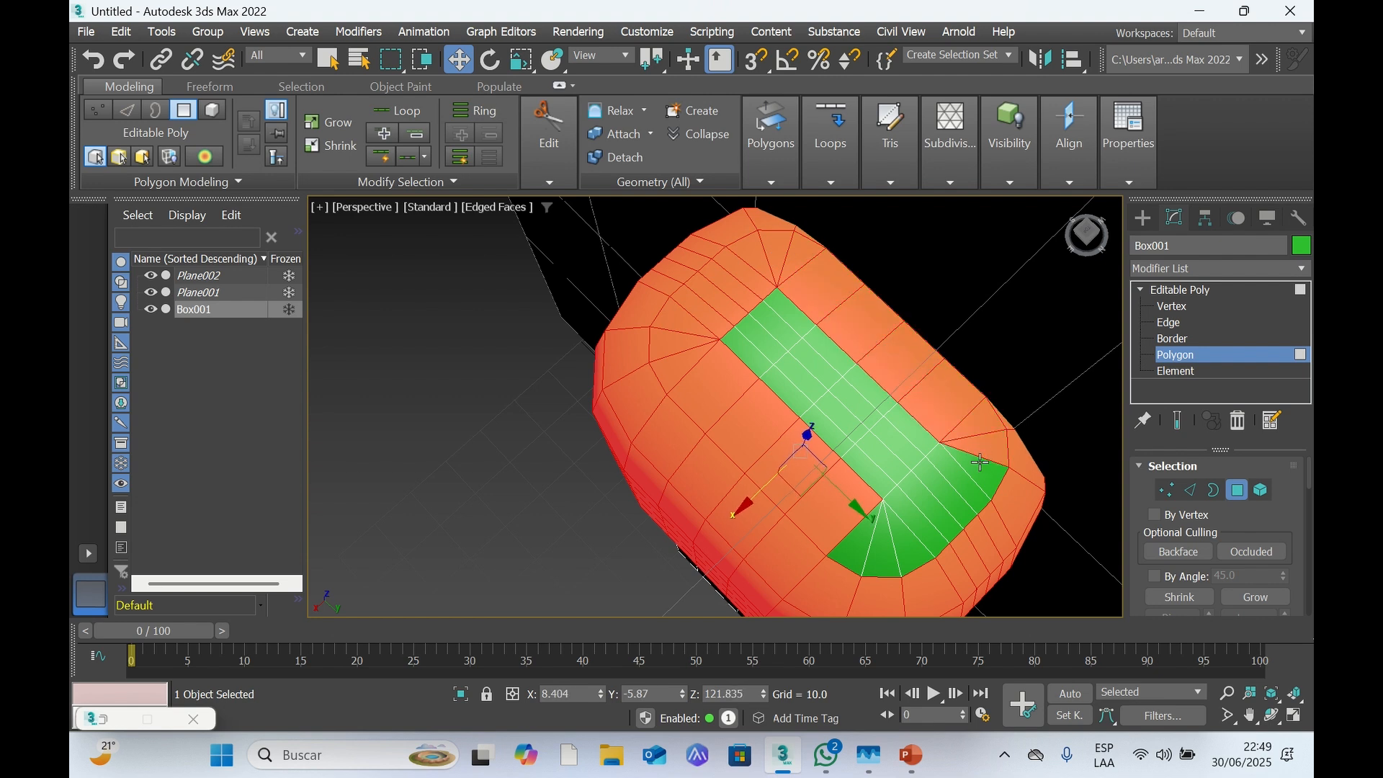
pyautogui.keyDown('ctrl'); pyautogui.click(979, 472); pyautogui.keyUp('ctrl')
pyautogui.keyDown('ctrl'); pyautogui.click(965, 477); pyautogui.keyUp('ctrl')
pyautogui.keyDown('ctrl'); pyautogui.click(950, 495); pyautogui.keyUp('ctrl')
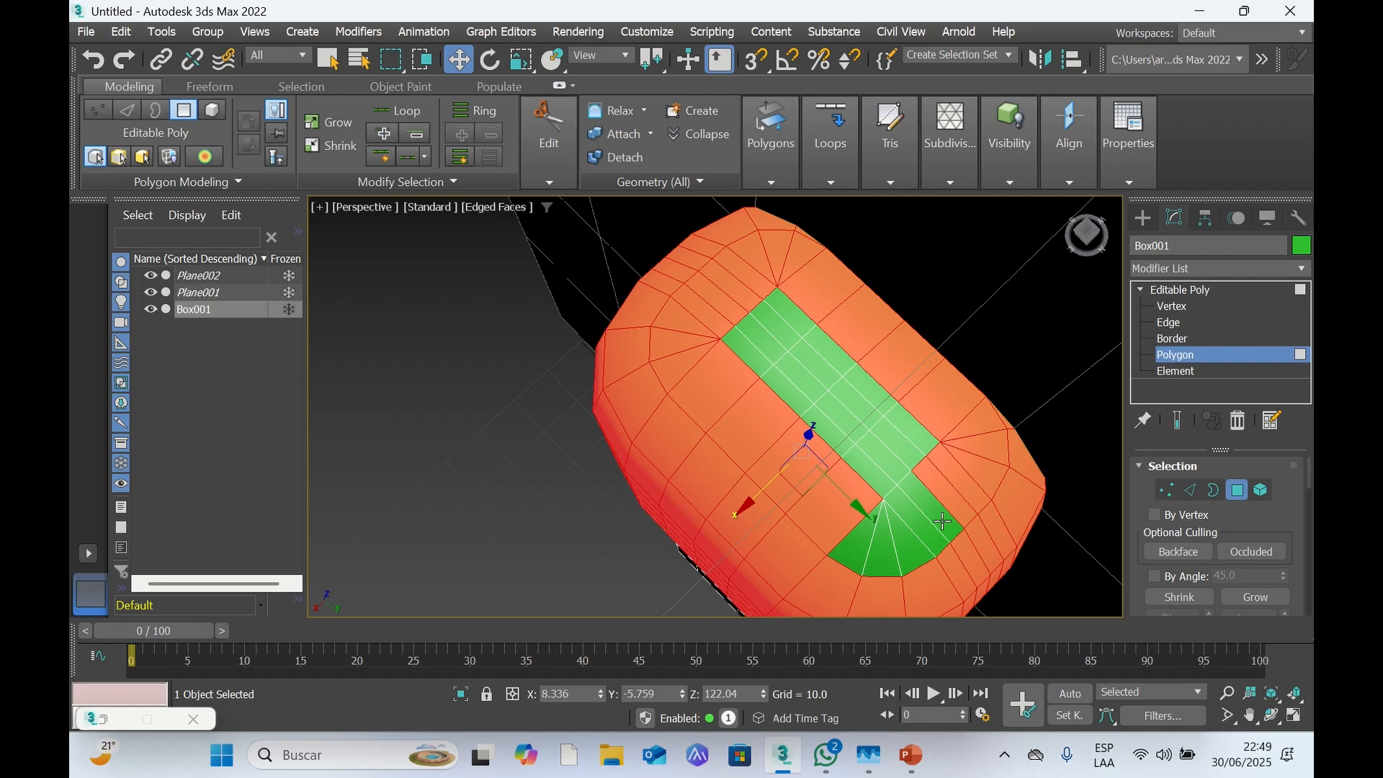
pyautogui.keyDown('ctrl'); pyautogui.click(949, 524); pyautogui.keyUp('ctrl')
pyautogui.keyDown('ctrl'); pyautogui.click(933, 547); pyautogui.keyUp('ctrl')
pyautogui.keyDown('ctrl'); pyautogui.click(909, 556); pyautogui.keyUp('ctrl')
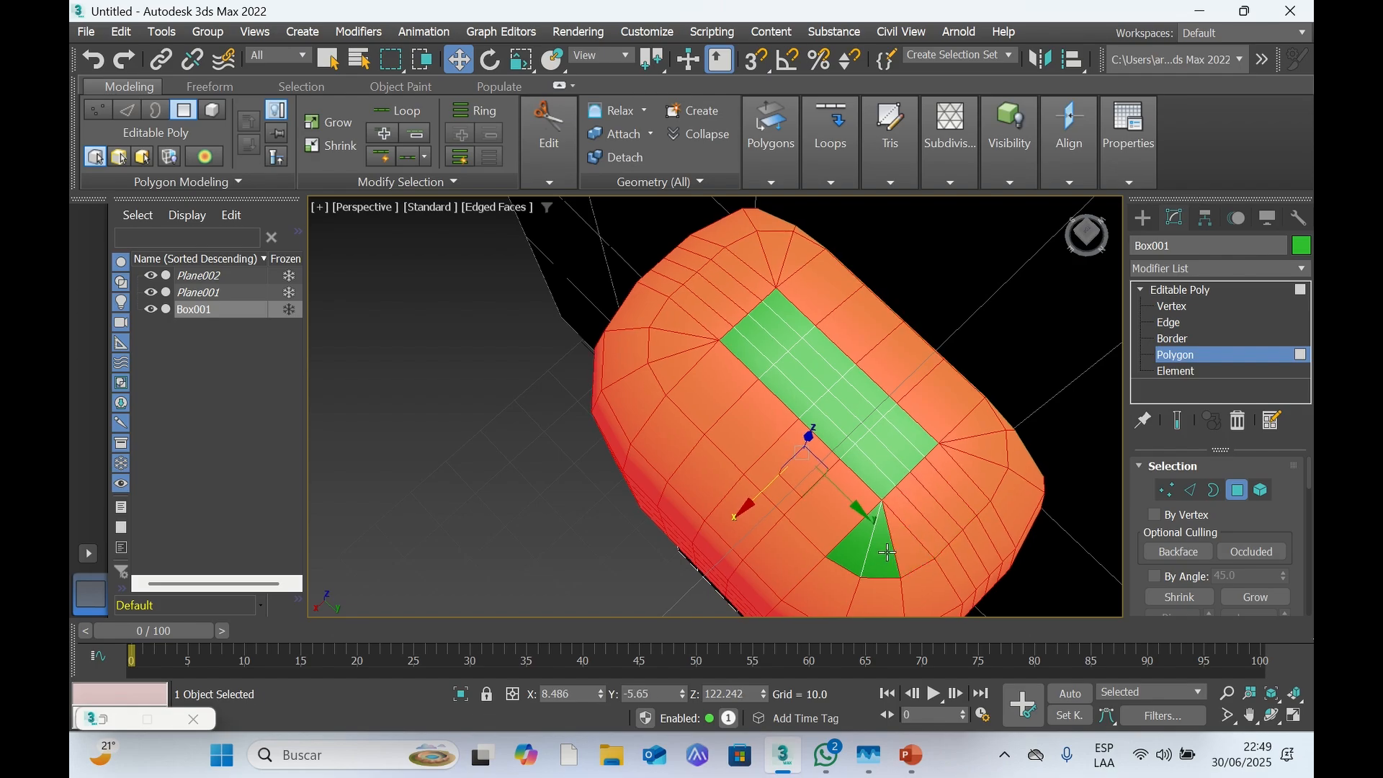
pyautogui.keyDown('ctrl'); pyautogui.click(884, 558); pyautogui.keyUp('ctrl')
pyautogui.keyDown('ctrl'); pyautogui.click(864, 553); pyautogui.keyUp('ctrl')
# Add the narrow polygons in the central strip of the head's top, completing the selection of the whole crown
pyautogui.keyDown('ctrl'); pyautogui.click(868, 472); pyautogui.keyUp('ctrl')
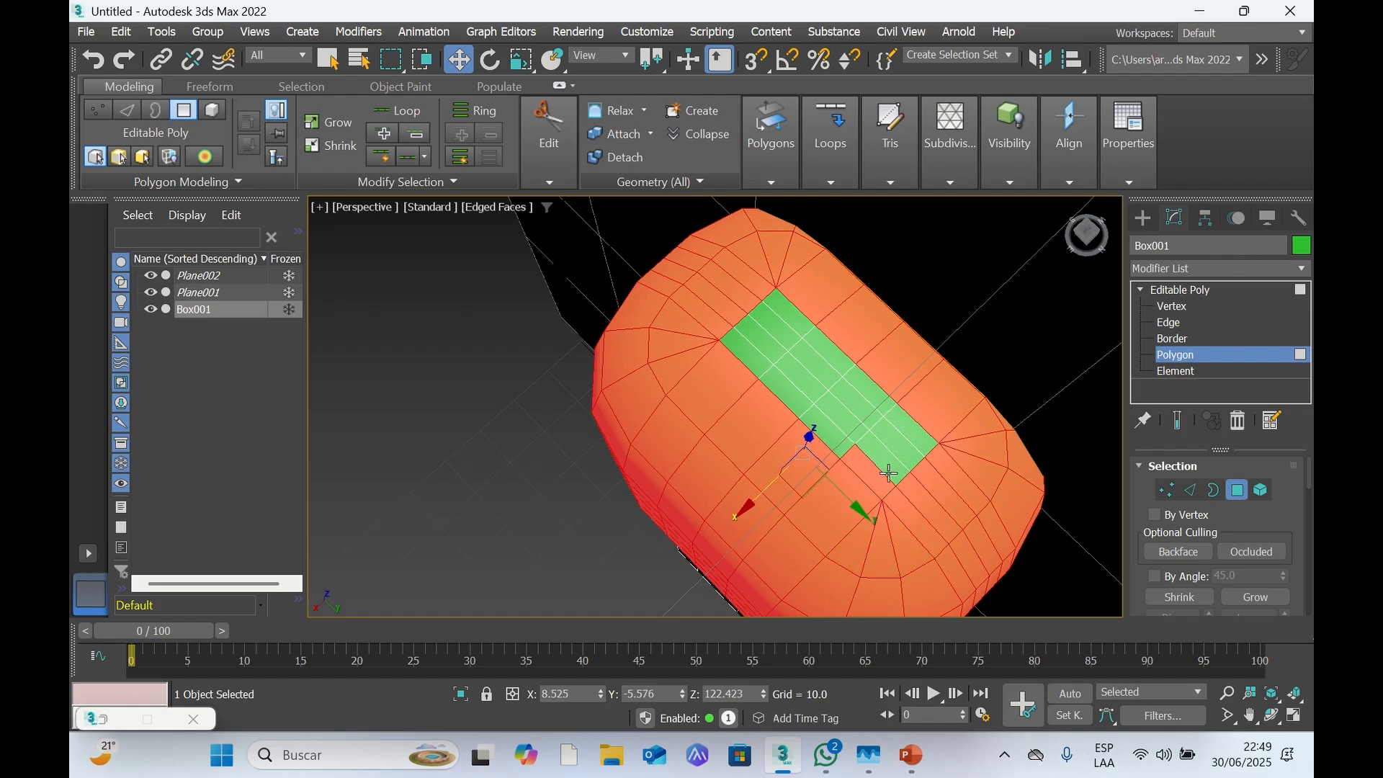
pyautogui.keyDown('ctrl'); pyautogui.click(893, 453); pyautogui.keyUp('ctrl')
pyautogui.keyDown('ctrl'); pyautogui.click(909, 450); pyautogui.keyUp('ctrl')
pyautogui.keyDown('ctrl'); pyautogui.click(919, 432); pyautogui.keyUp('ctrl')
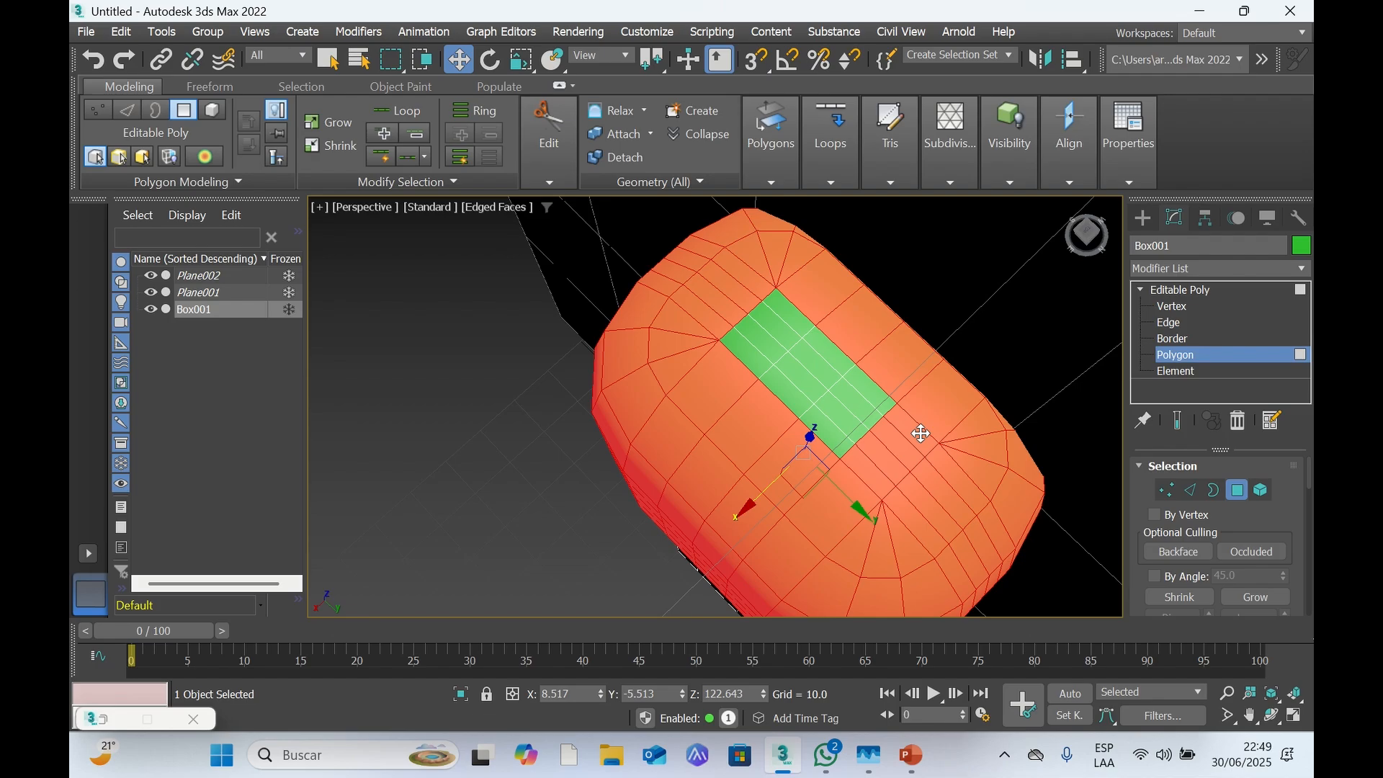
pyautogui.keyDown('ctrl'); pyautogui.click(870, 403); pyautogui.keyUp('ctrl')
pyautogui.keyDown('ctrl'); pyautogui.click(860, 409); pyautogui.keyUp('ctrl')
pyautogui.keyDown('ctrl'); pyautogui.click(851, 418); pyautogui.keyUp('ctrl')
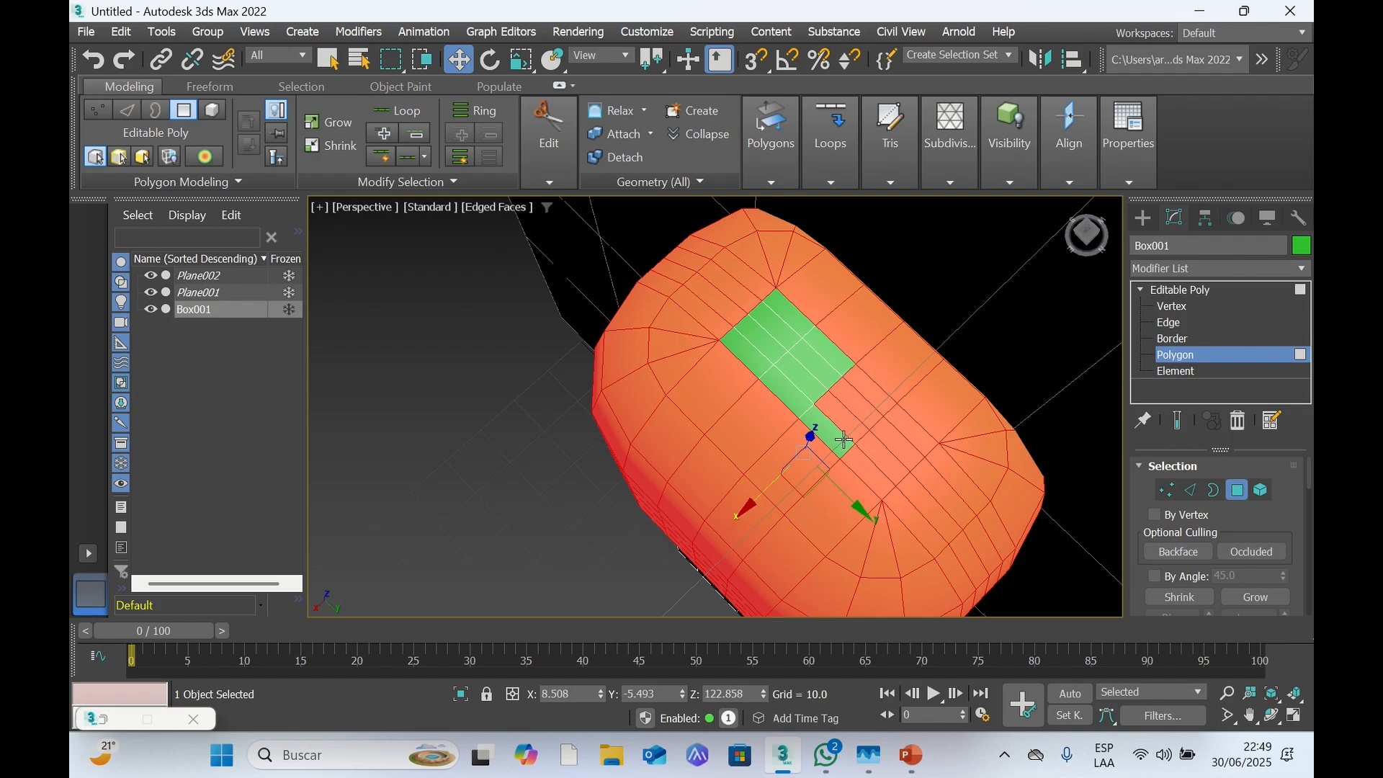
pyautogui.keyDown('ctrl'); pyautogui.click(838, 426); pyautogui.keyUp('ctrl')
pyautogui.keyDown('ctrl'); pyautogui.click(829, 382); pyautogui.keyUp('ctrl')
pyautogui.keyDown('ctrl'); pyautogui.click(818, 383); pyautogui.keyUp('ctrl')
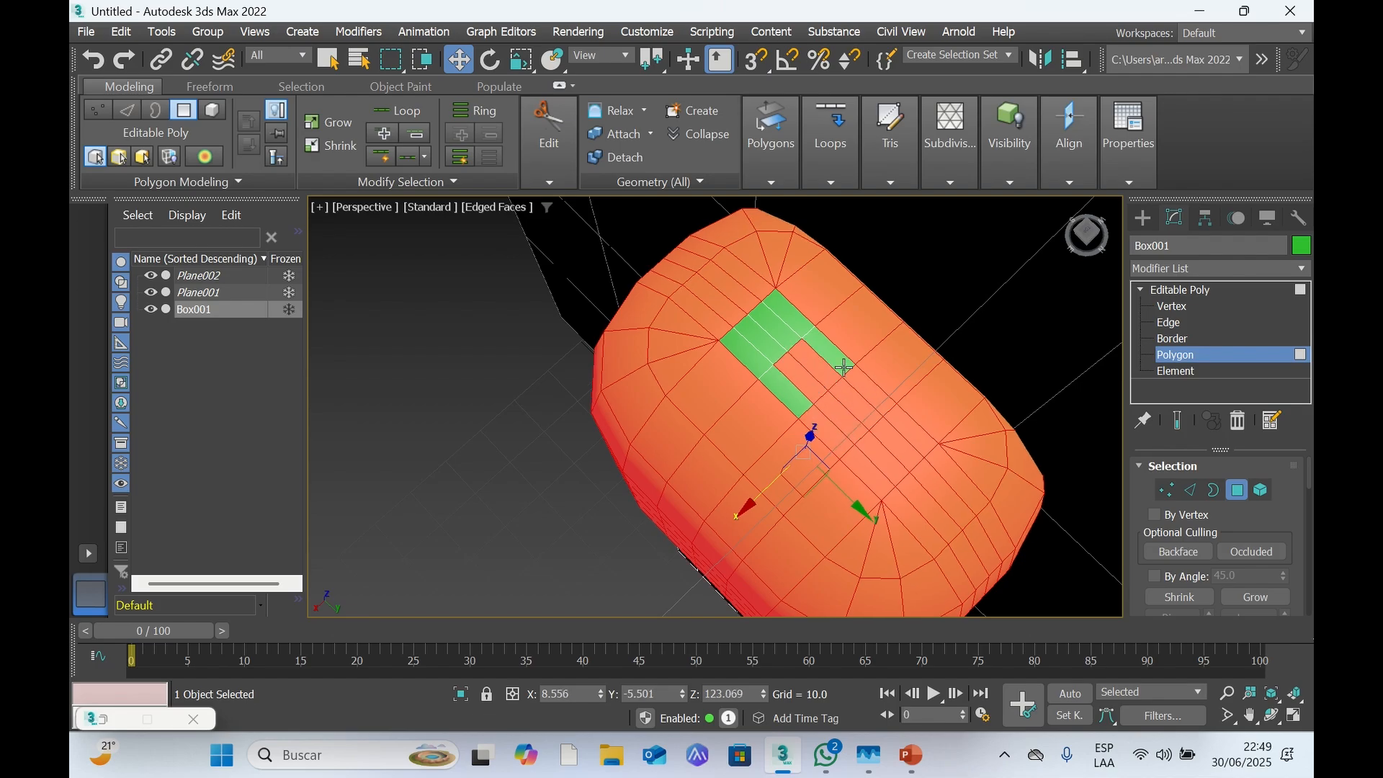
pyautogui.keyDown('ctrl'); pyautogui.click(840, 360); pyautogui.keyUp('ctrl')
pyautogui.keyDown('ctrl'); pyautogui.click(798, 396); pyautogui.keyUp('ctrl')
pyautogui.keyDown('ctrl'); pyautogui.click(750, 356); pyautogui.keyUp('ctrl')
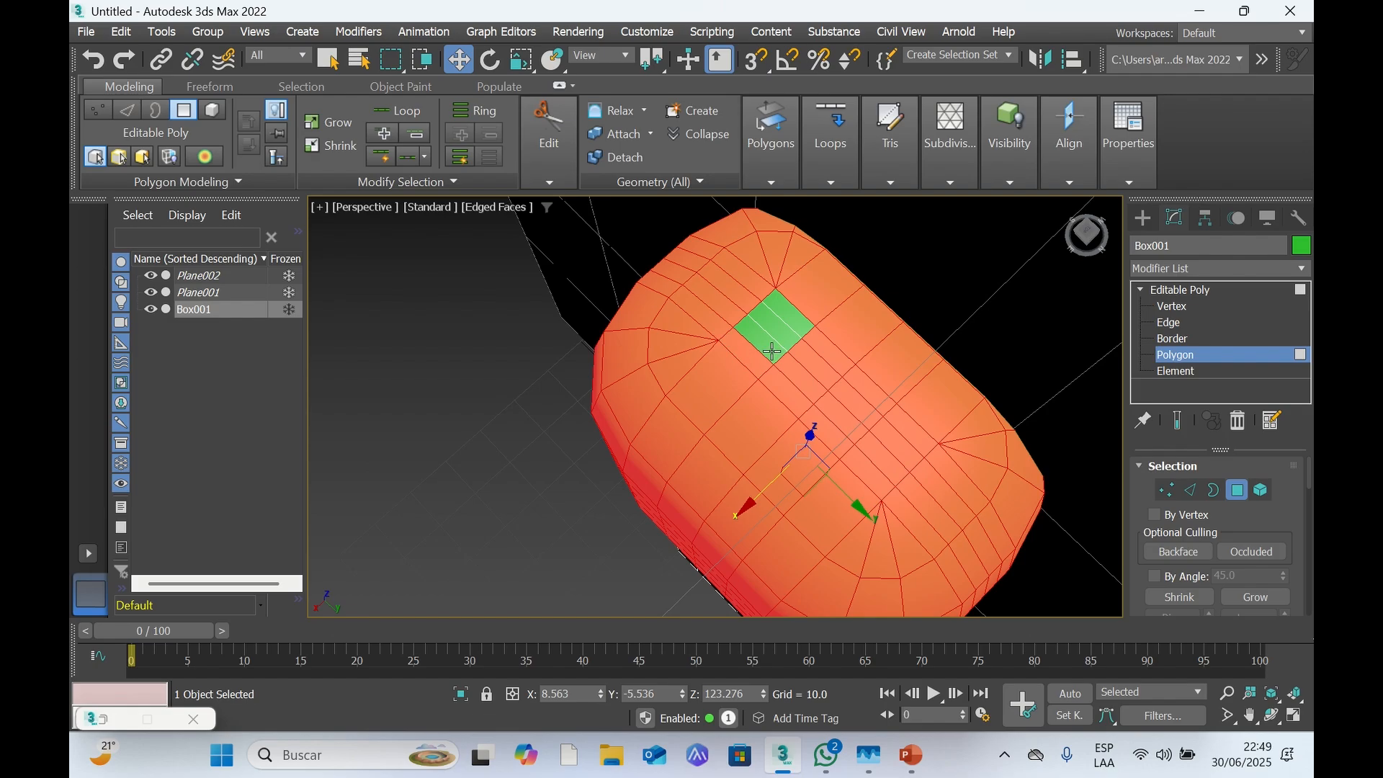
pyautogui.keyDown('ctrl'); pyautogui.click(779, 346); pyautogui.keyUp('ctrl')
pyautogui.keyDown('ctrl'); pyautogui.click(779, 331); pyautogui.keyUp('ctrl')
pyautogui.keyDown('ctrl'); pyautogui.click(793, 313); pyautogui.keyUp('ctrl')
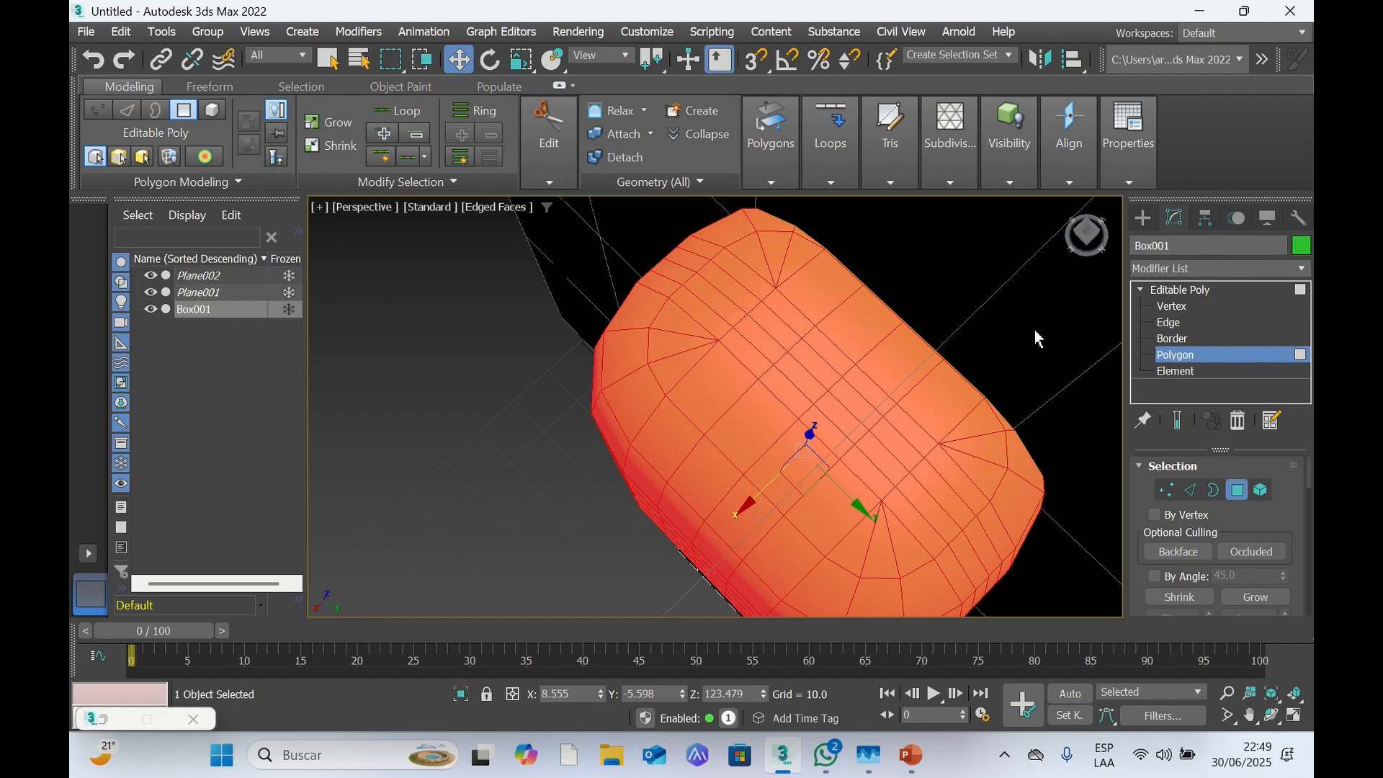
pyautogui.moveTo(1093, 242); pyautogui.dragTo(786, 494)
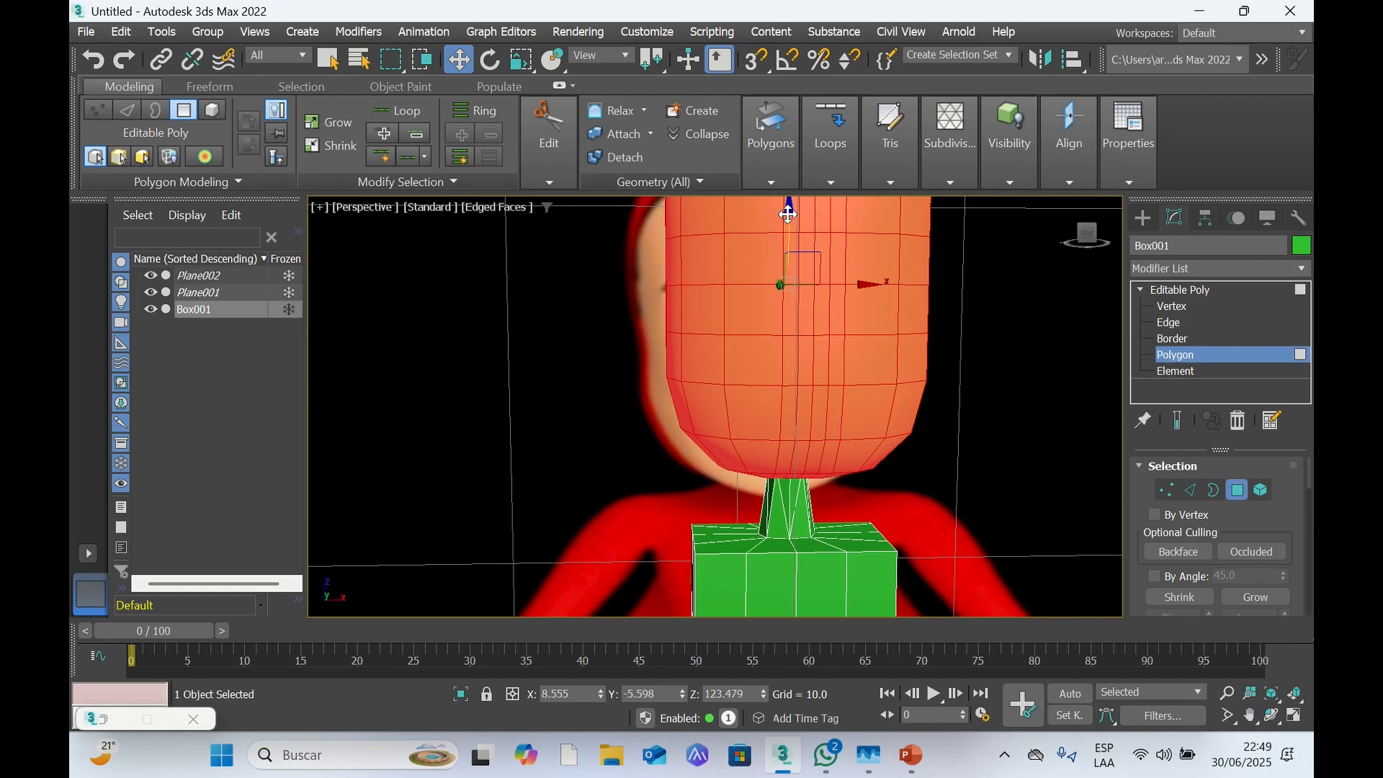
# Lower the selected head polygons about 4 units along Z so the head sits closer to the torso
pyautogui.moveTo(788, 214); pyautogui.dragTo(787, 243)
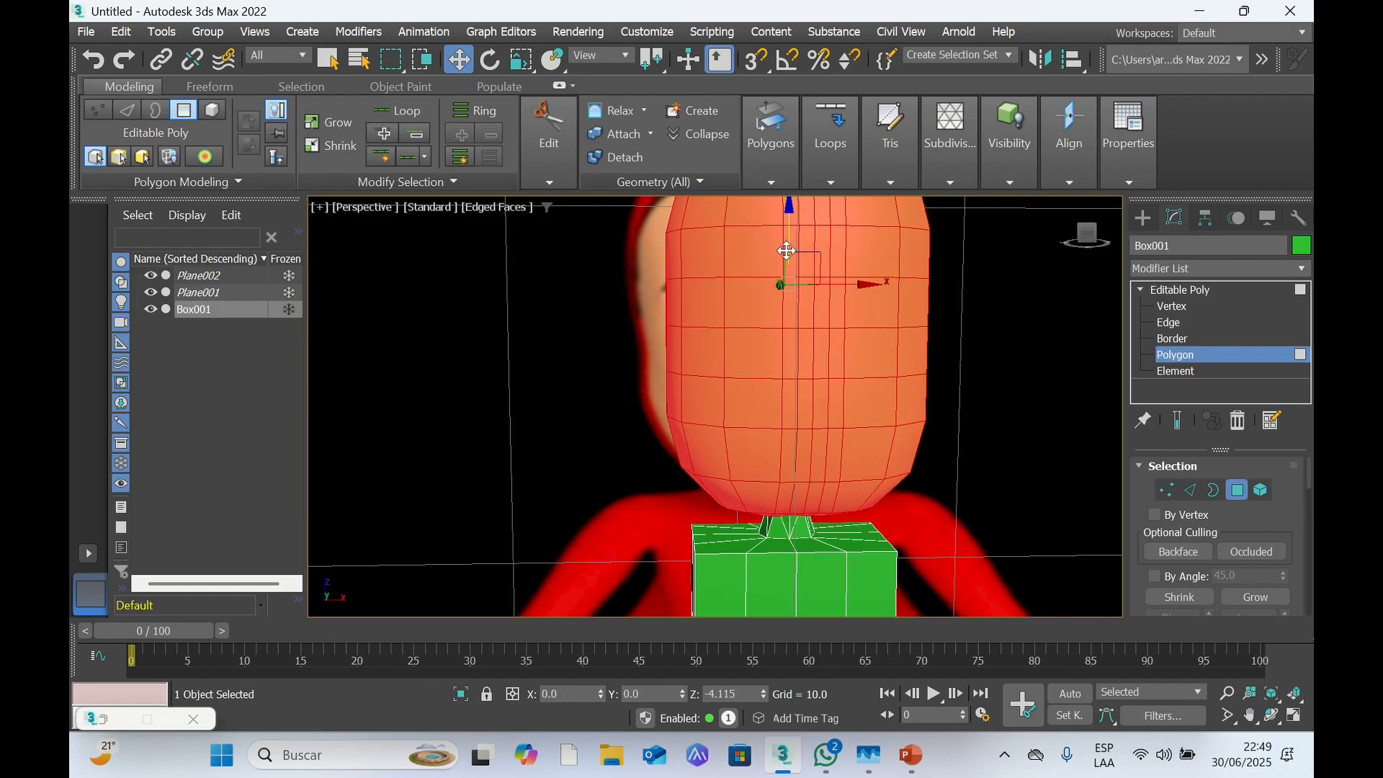
pyautogui.moveTo(787, 252); pyautogui.dragTo(787, 250)
pyautogui.moveTo(1087, 245)
pyautogui.mouseDown()
pyautogui.moveTo(923, 255)
pyautogui.moveTo(903, 244)
pyautogui.moveTo(912, 255)
pyautogui.moveTo(1110, 247)
pyautogui.moveTo(1084, 241)
pyautogui.moveTo(1089, 258)
pyautogui.mouseUp()
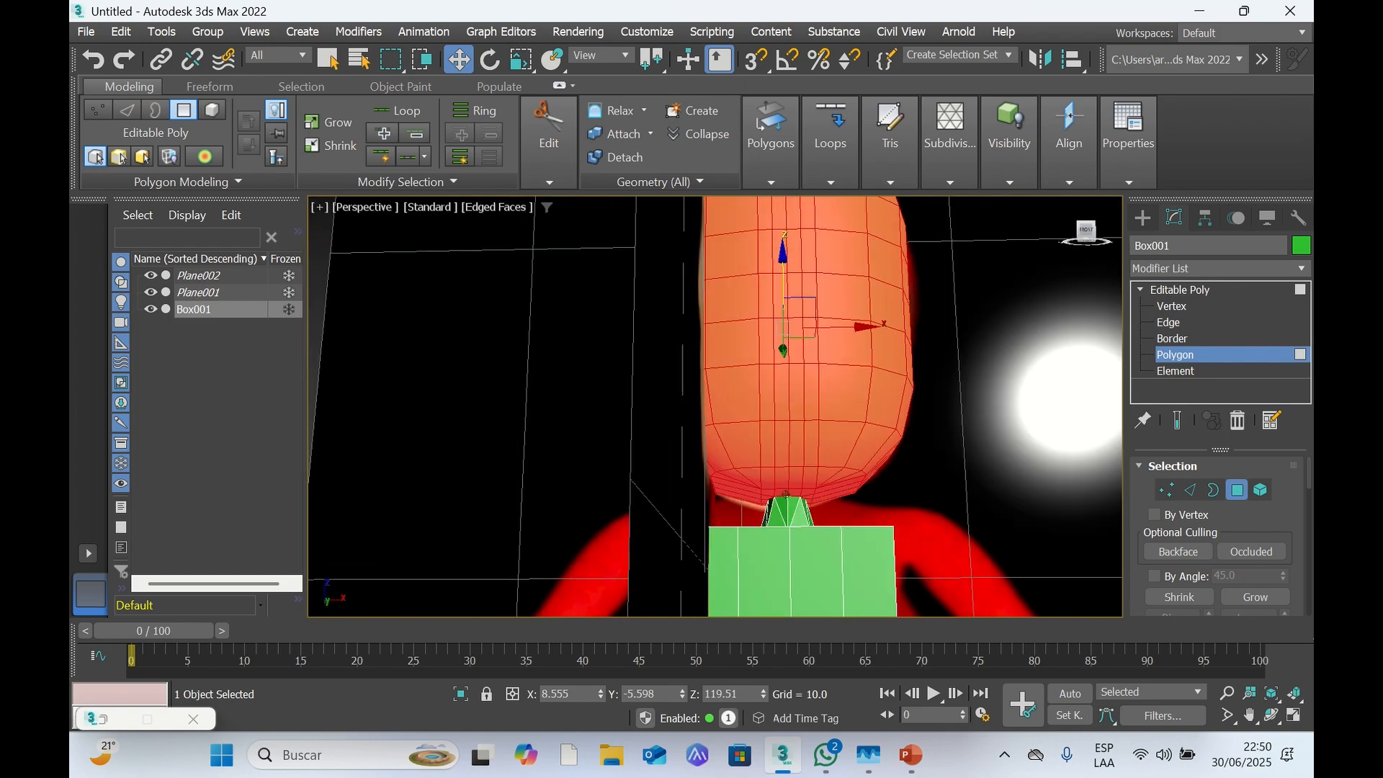
pyautogui.keyDown('alt'); pyautogui.moveTo(786, 495); pyautogui.dragTo(788, 524, button='middle'); pyautogui.keyUp('alt')
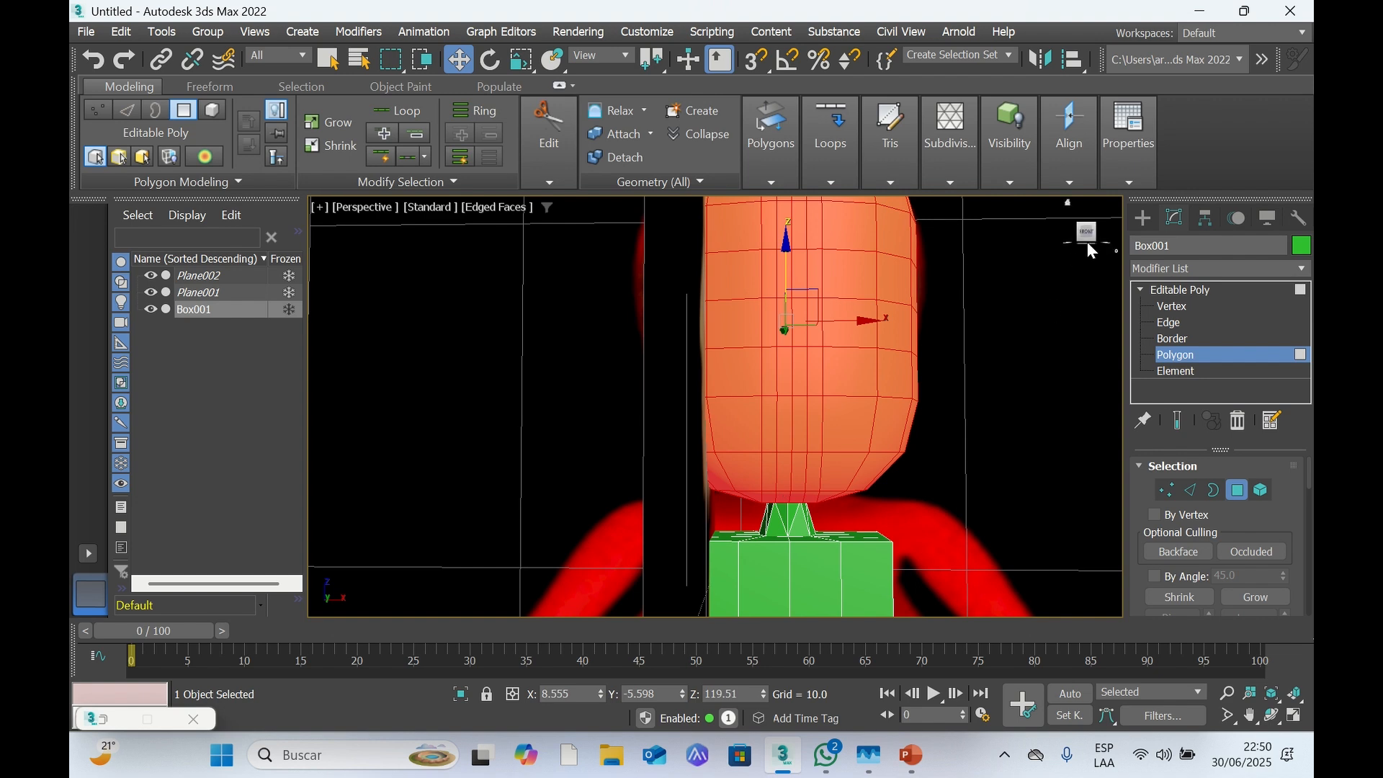
# Switch Box001 to vertex editing and clear the vertex selection on the head
pyautogui.scroll(-10, 942, 310)
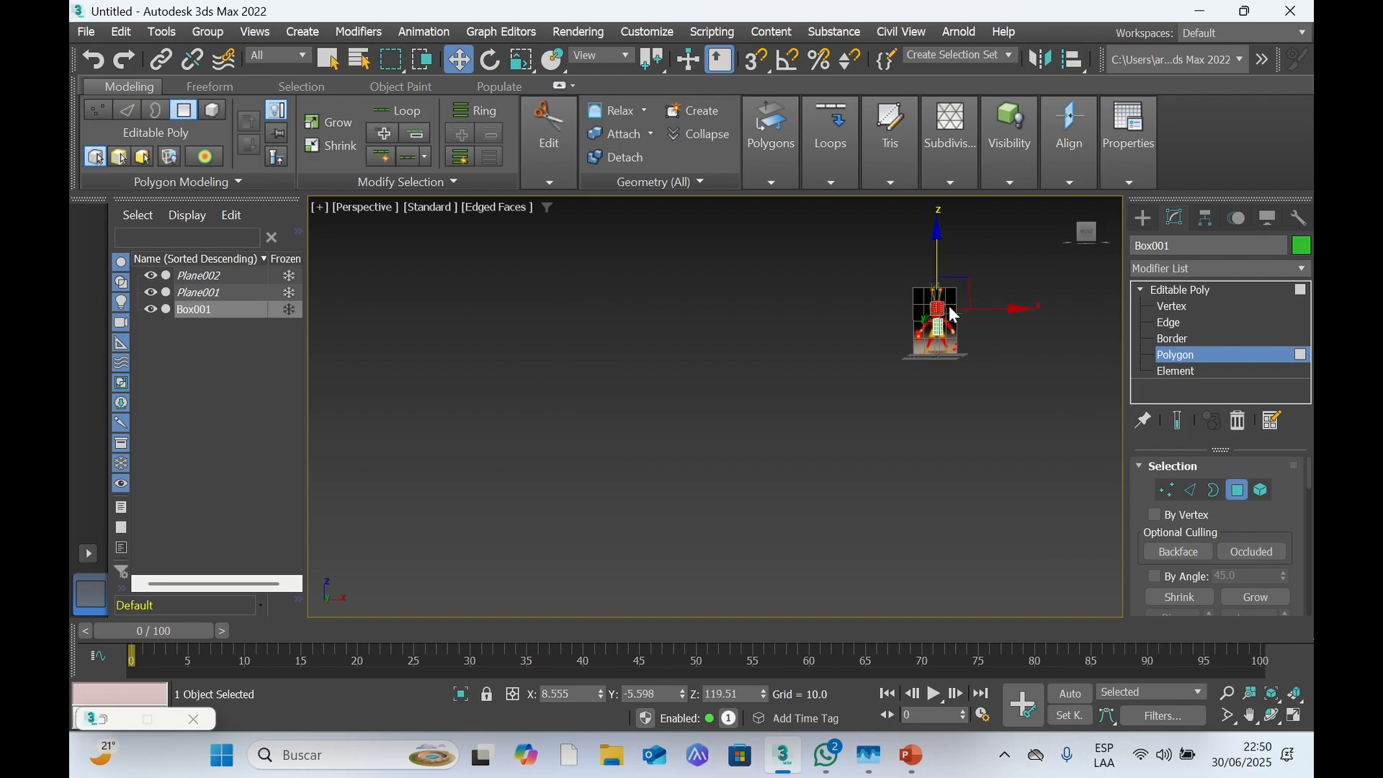
pyautogui.scroll(12, 948, 306)
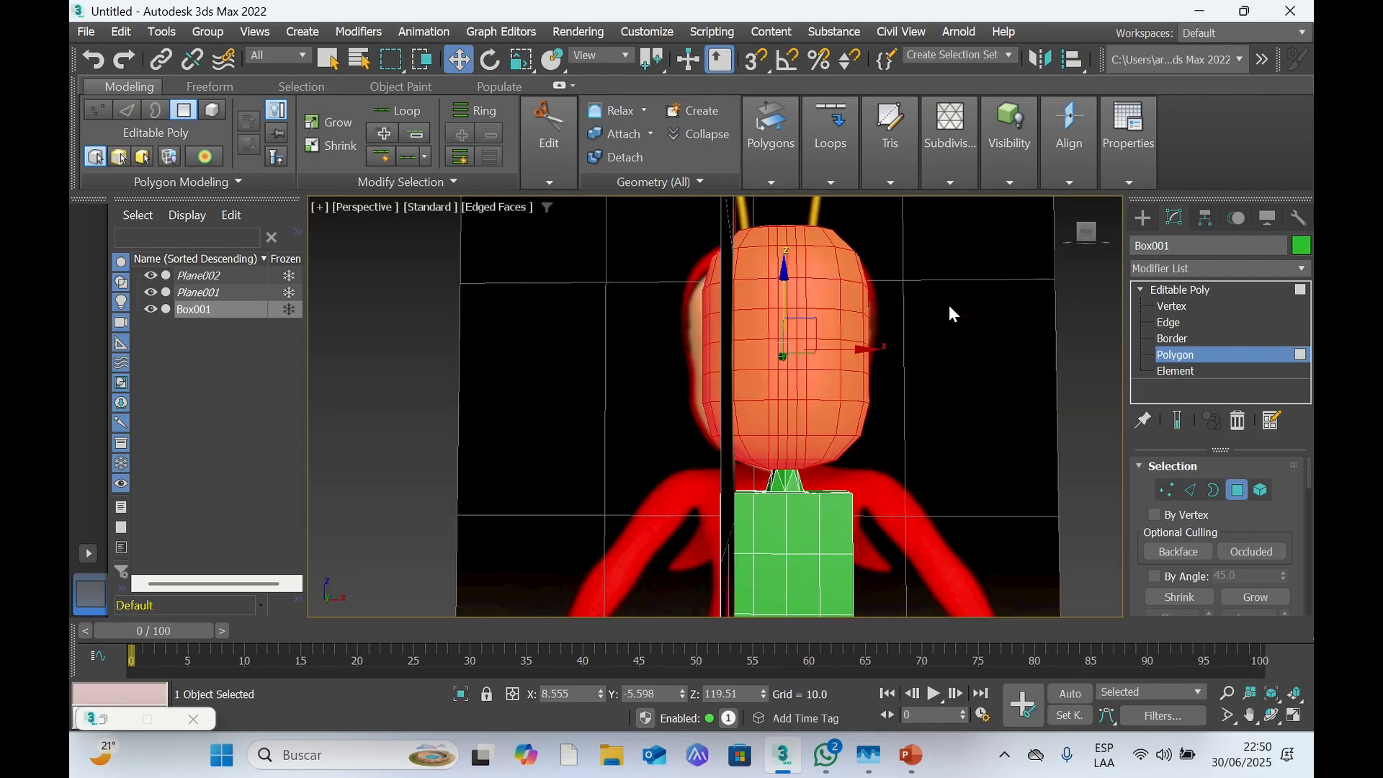
pyautogui.scroll(-4, 949, 304)
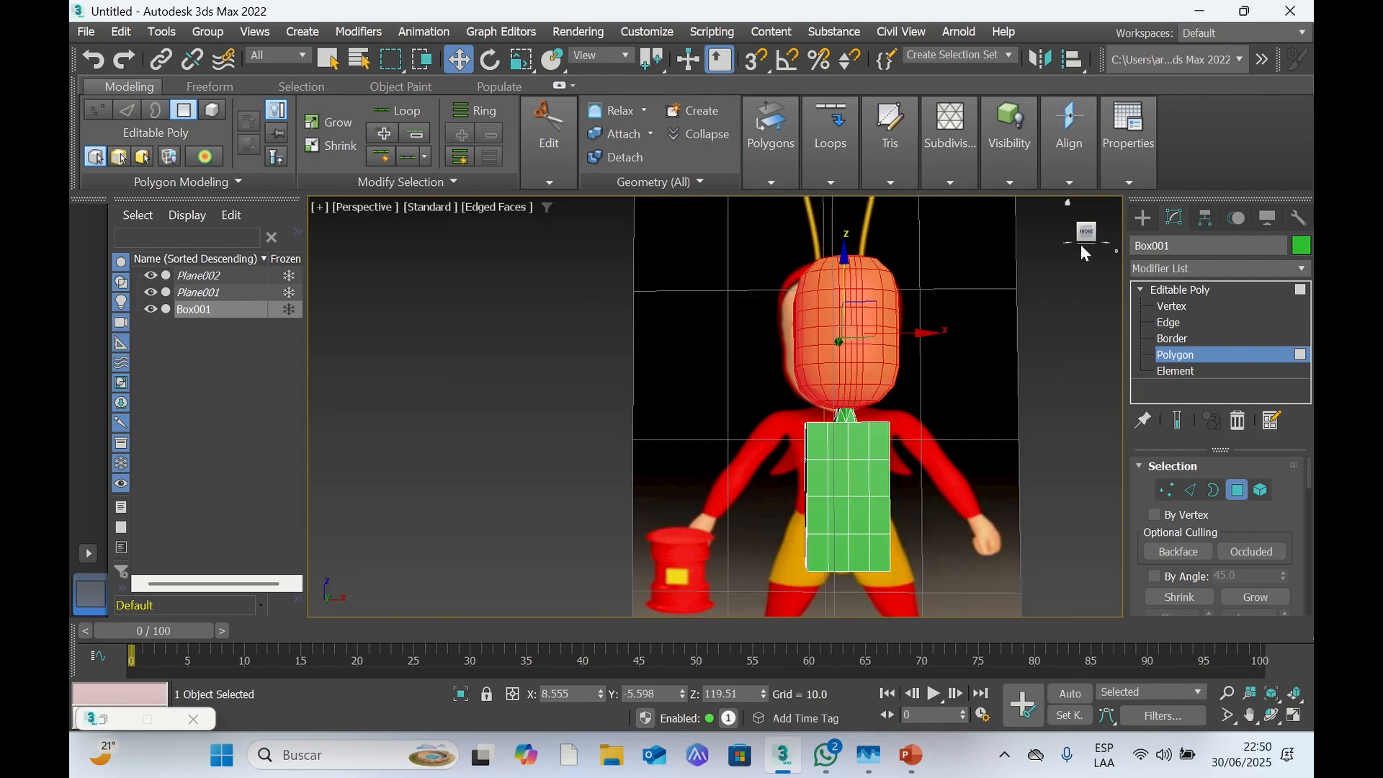
pyautogui.moveTo(1086, 254); pyautogui.dragTo(1073, 254)
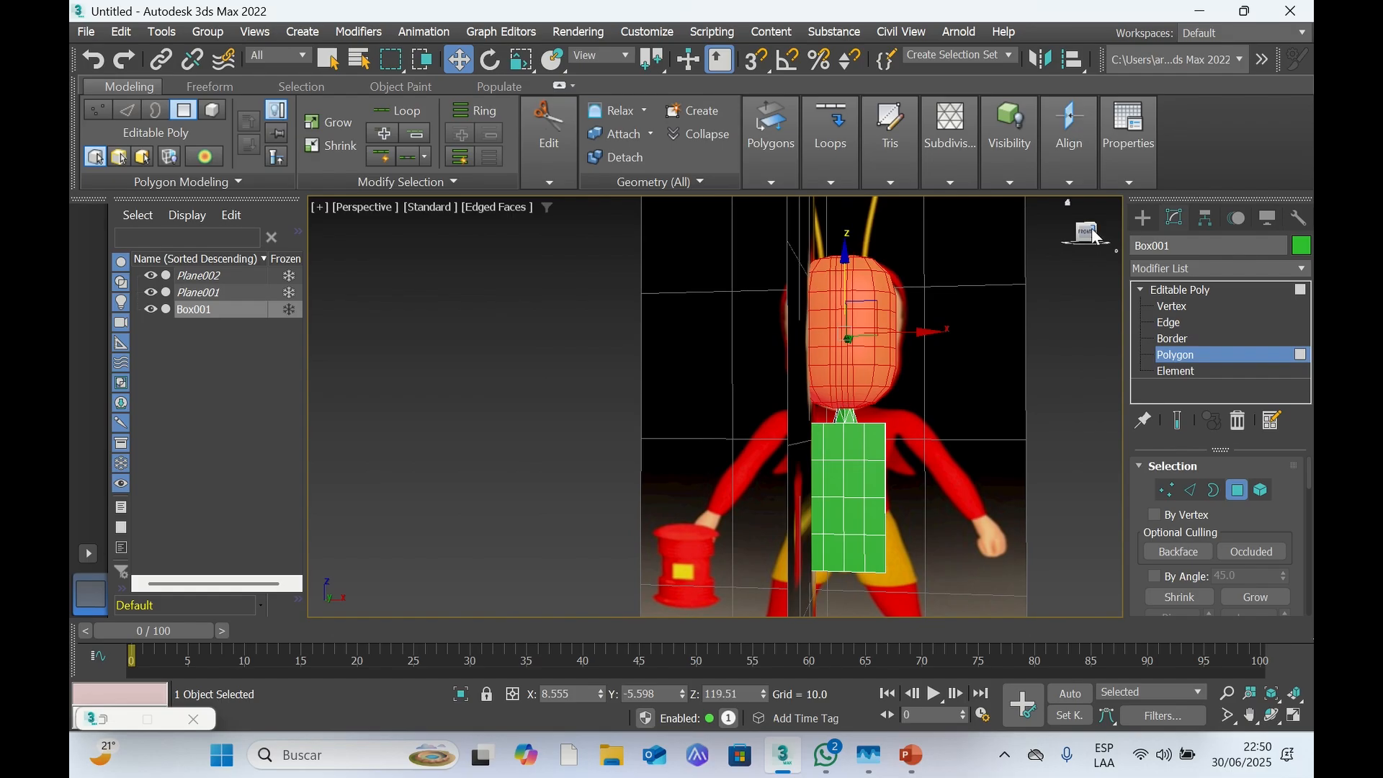
pyautogui.moveTo(1087, 234); pyautogui.dragTo(1084, 237)
pyautogui.moveTo(850, 432)
pyautogui.keyDown('alt'); pyautogui.mouseDown(button='middle')
pyautogui.moveTo(811, 432)
pyautogui.moveTo(870, 432)
pyautogui.mouseUp(button='middle'); pyautogui.keyUp('alt')
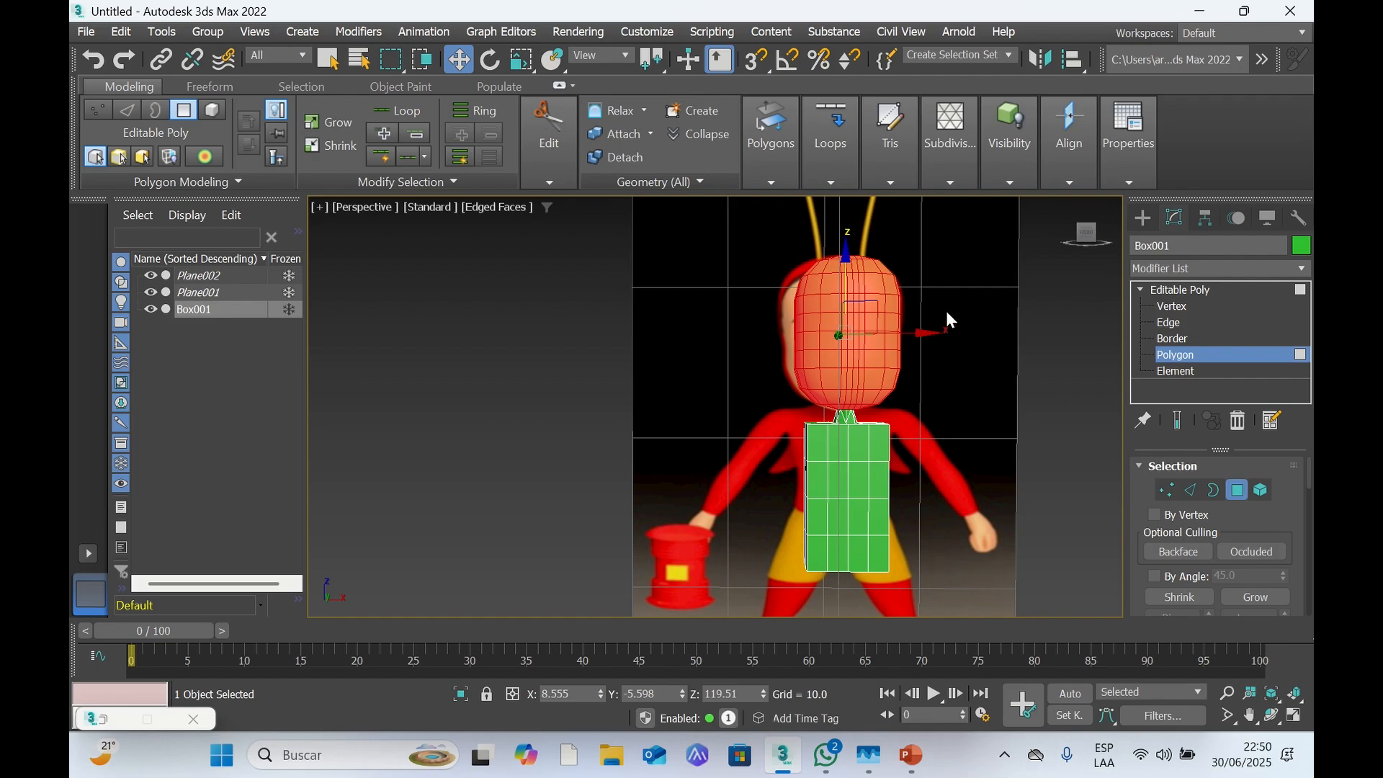
pyautogui.click(1175, 307)
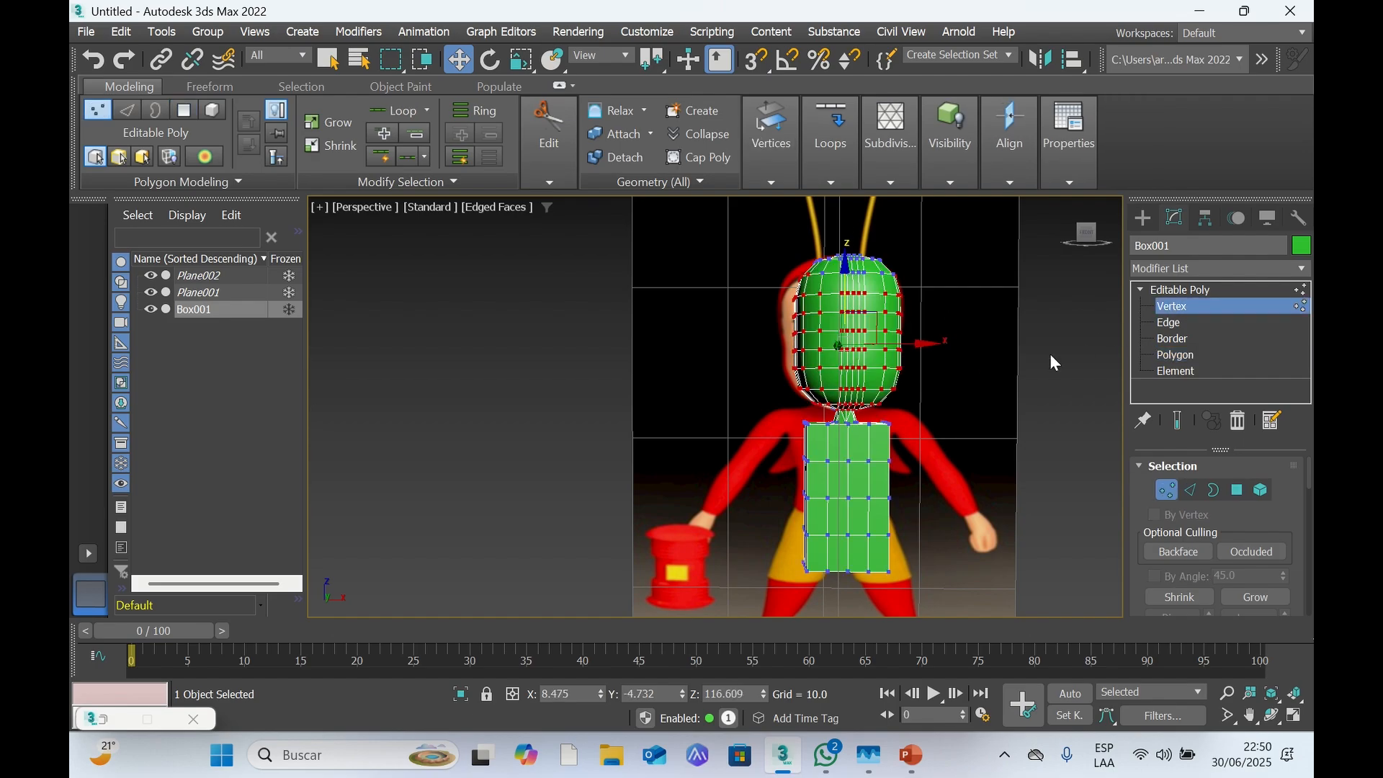
pyautogui.click(1087, 238)
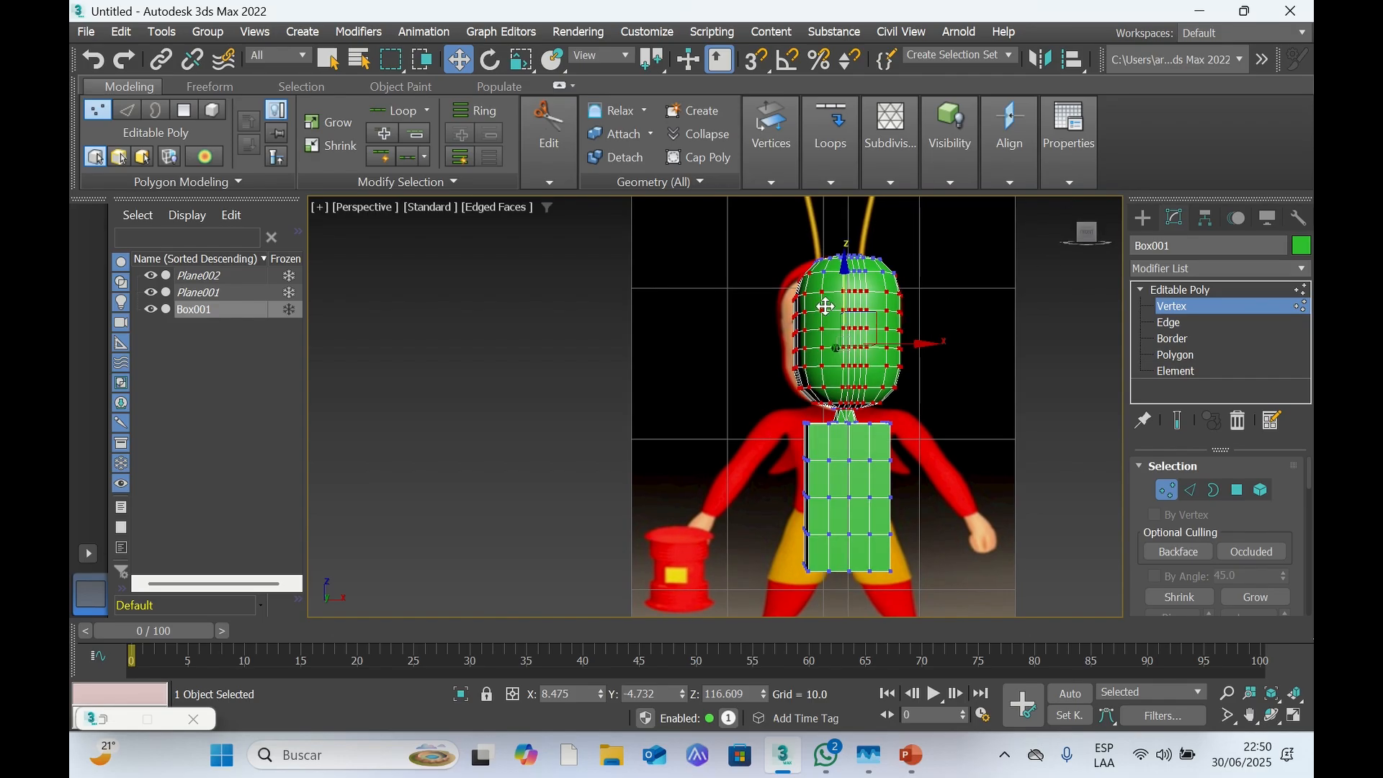
pyautogui.click(768, 239)
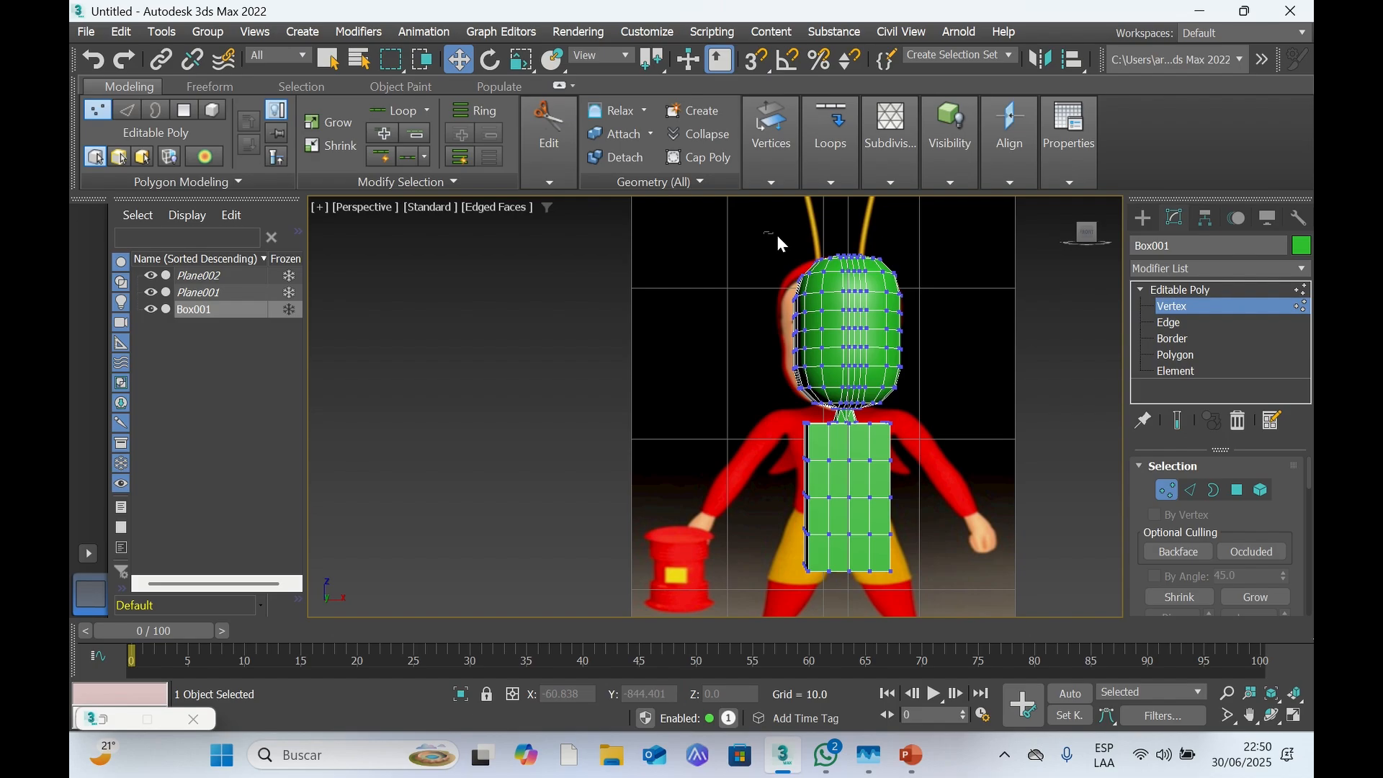
pyautogui.moveTo(815, 248); pyautogui.dragTo(847, 596)
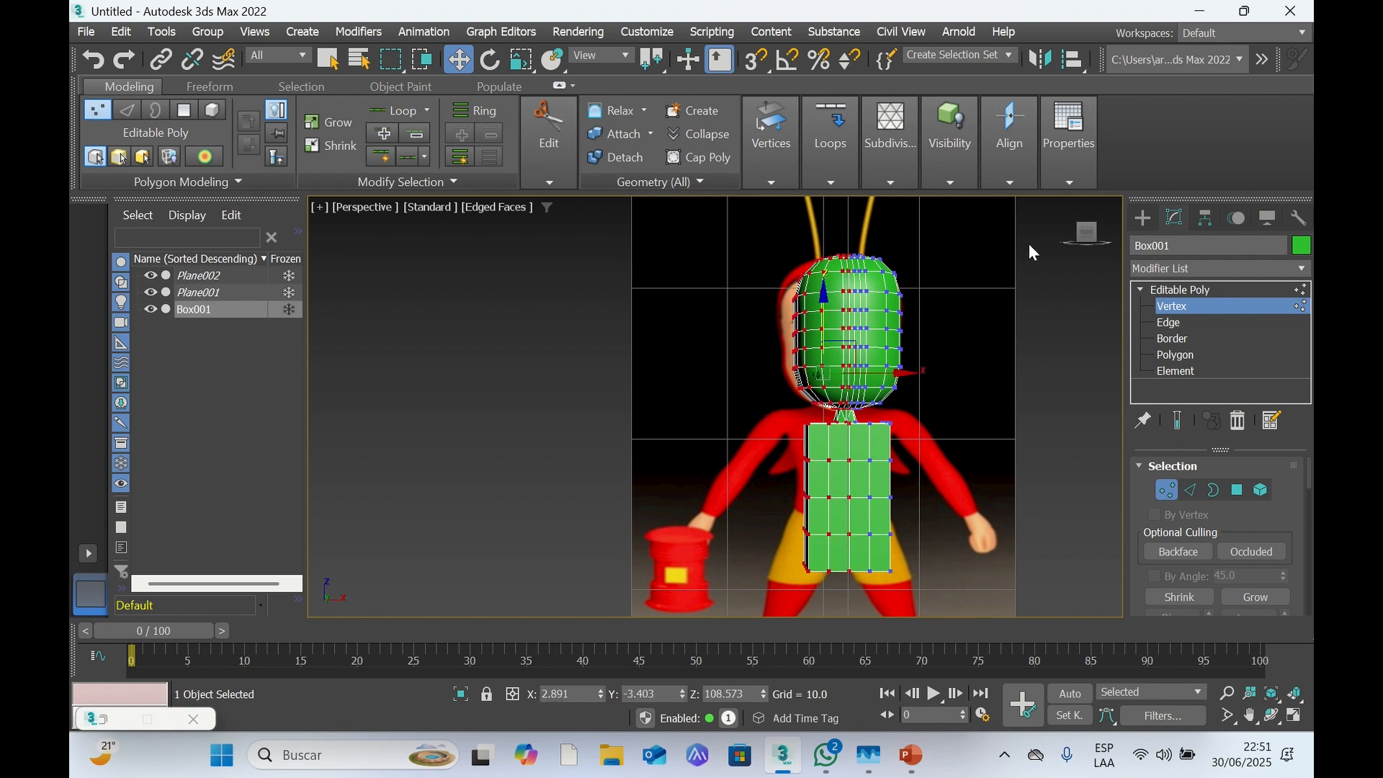
pyautogui.moveTo(1080, 239); pyautogui.dragTo(1082, 238)
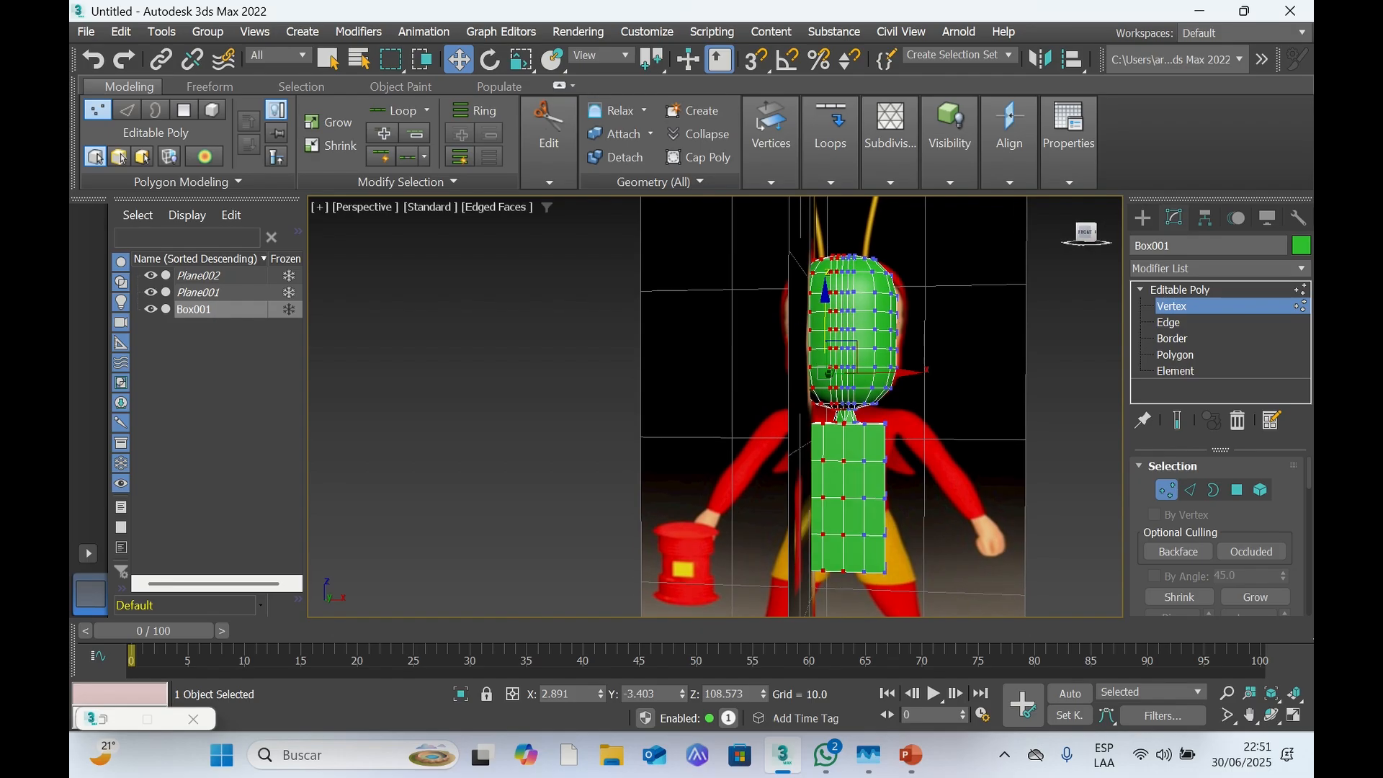
pyautogui.scroll(3, 790, 406)
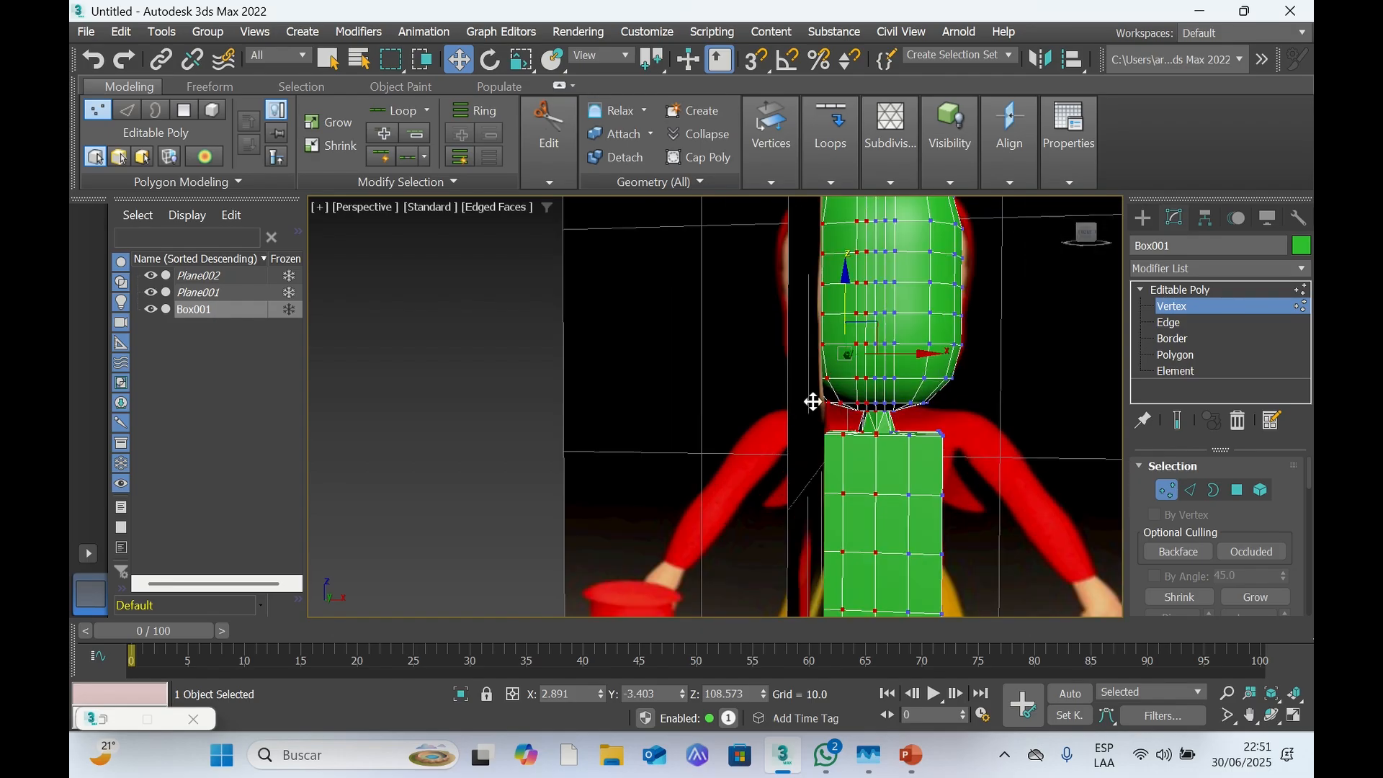
pyautogui.scroll(-3, 814, 401)
pyautogui.scroll(5, 818, 398)
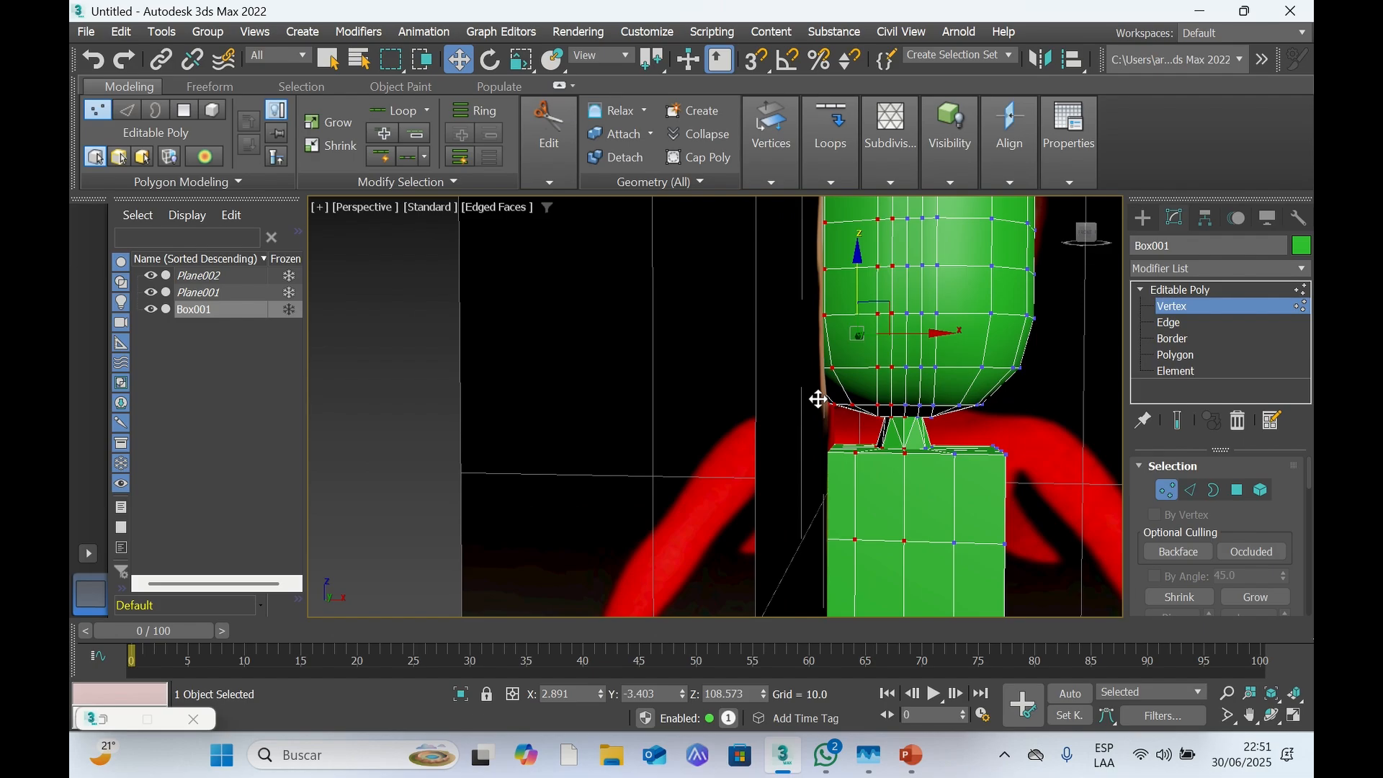
pyautogui.scroll(-4, 817, 399)
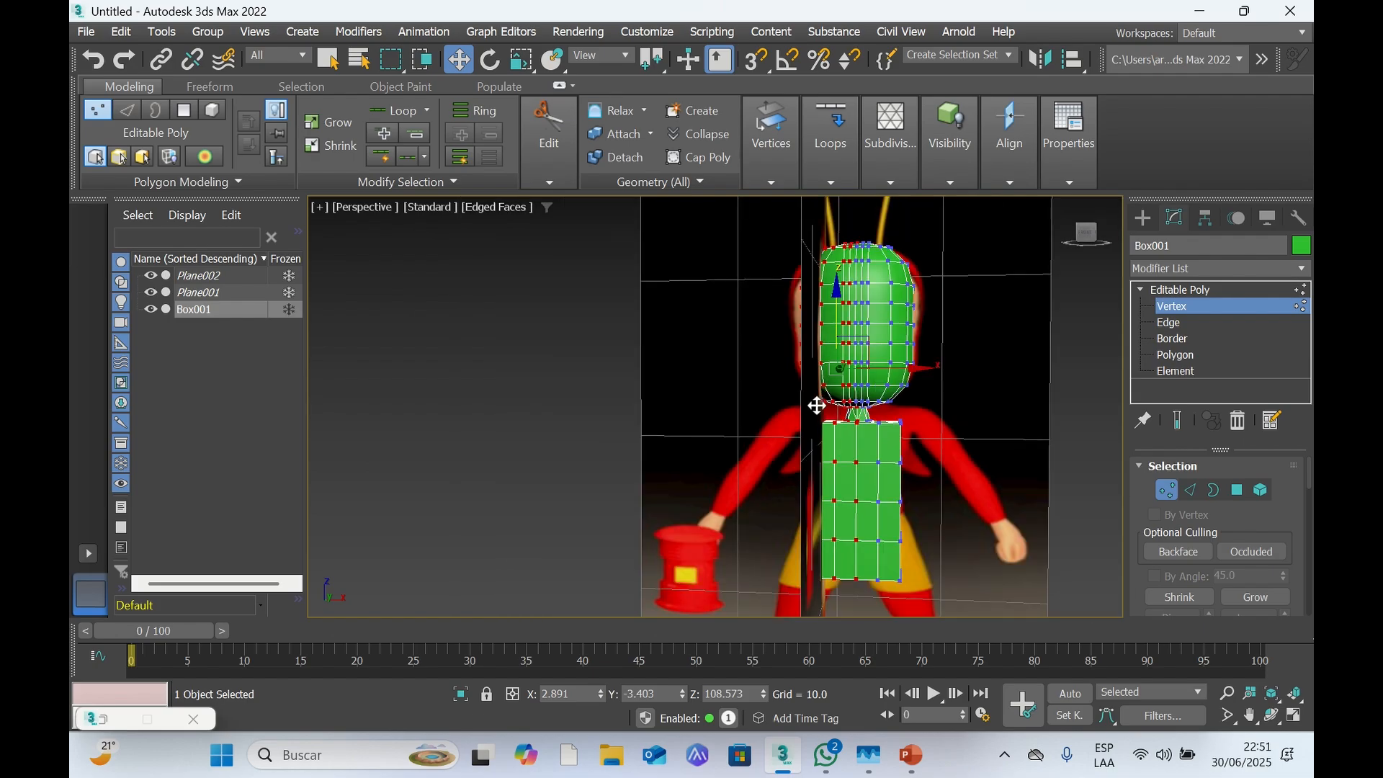
pyautogui.click(768, 578)
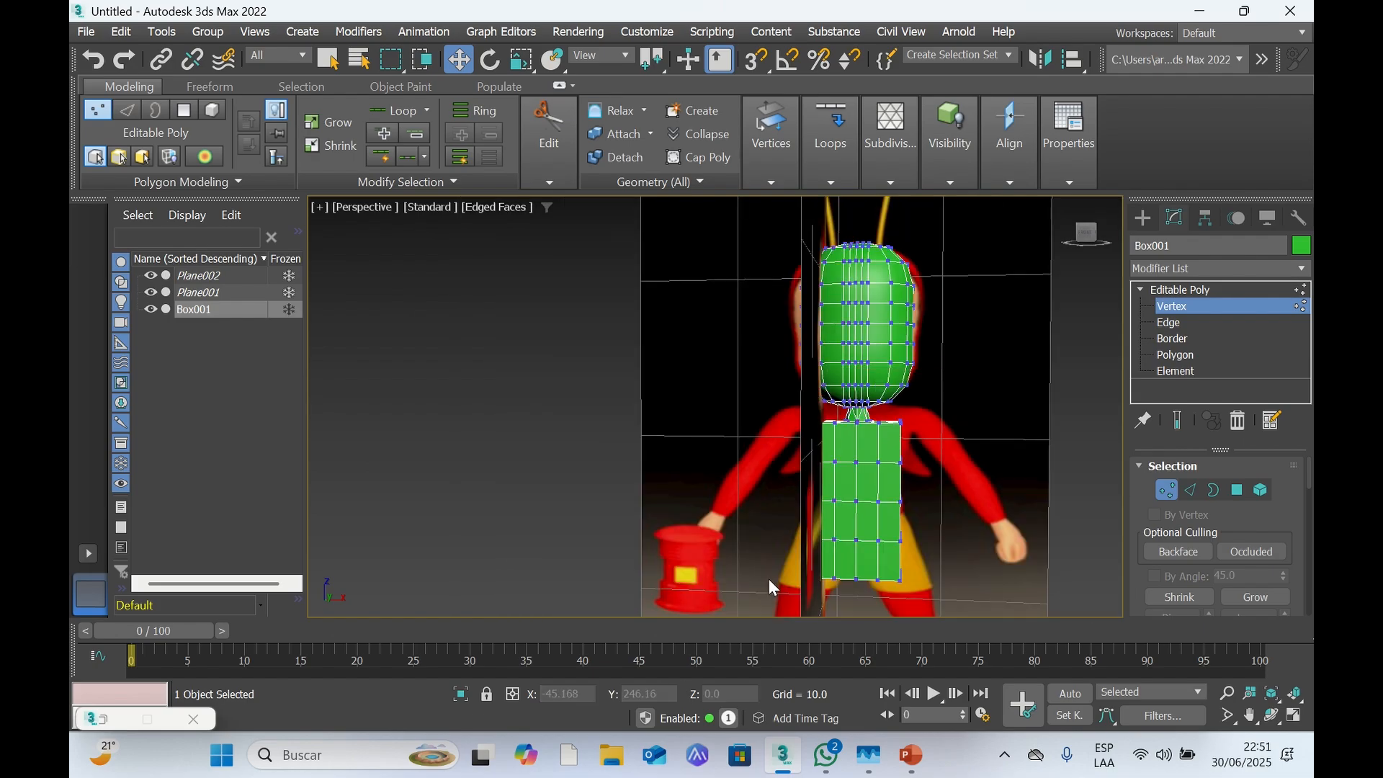
# Delete all vertices on the viewer's left half of the head, neck and torso, keeping the centre line
pyautogui.moveTo(765, 592); pyautogui.dragTo(853, 218)
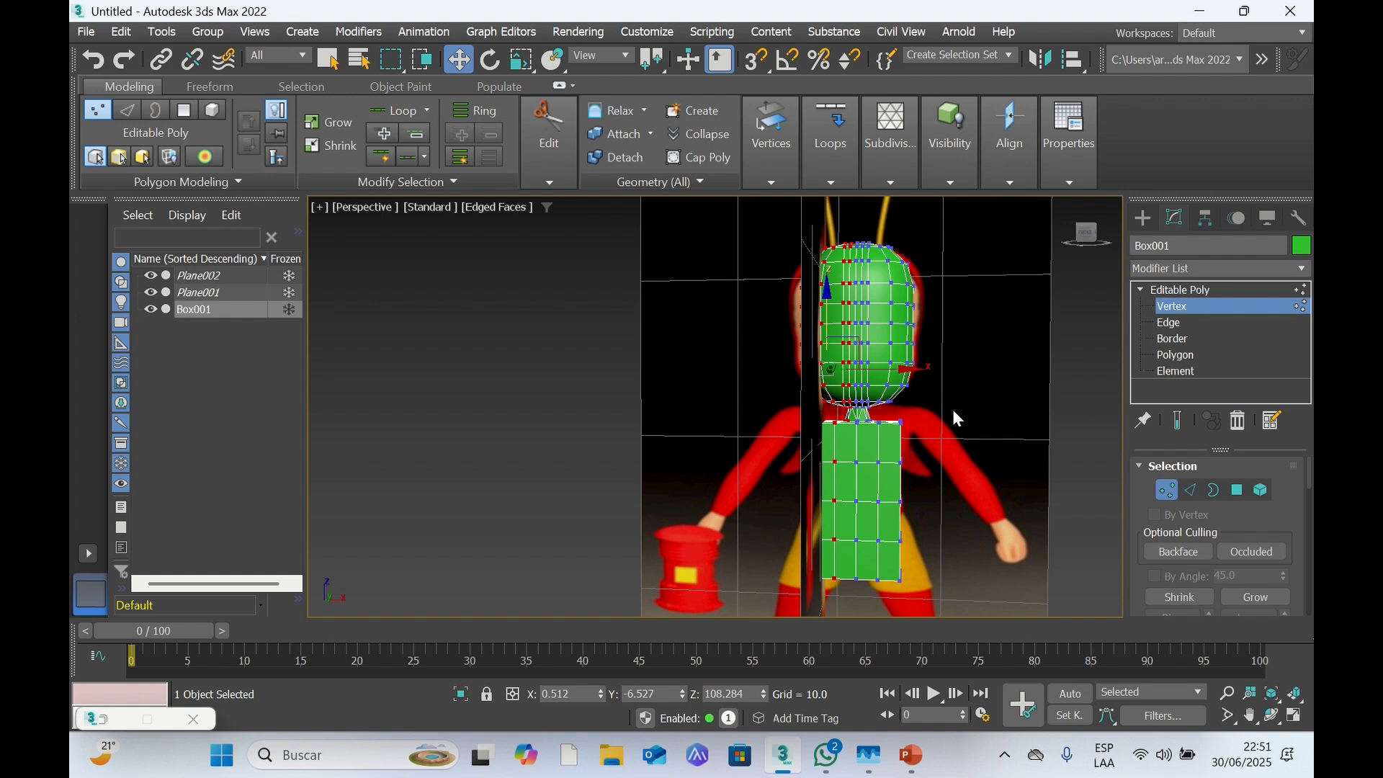
pyautogui.moveTo(1089, 239)
pyautogui.mouseDown()
pyautogui.moveTo(1207, 251)
pyautogui.moveTo(1091, 258)
pyautogui.mouseUp()
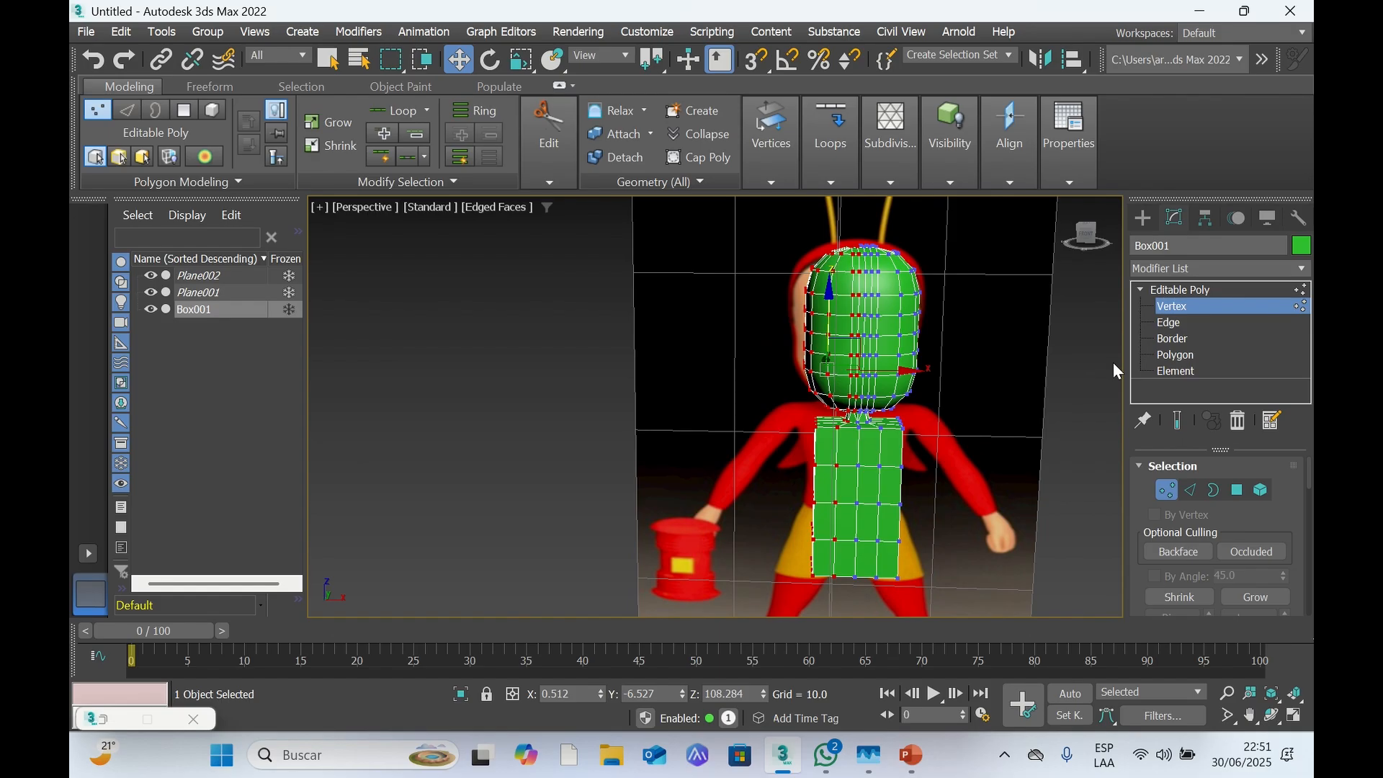
pyautogui.press('Delete')
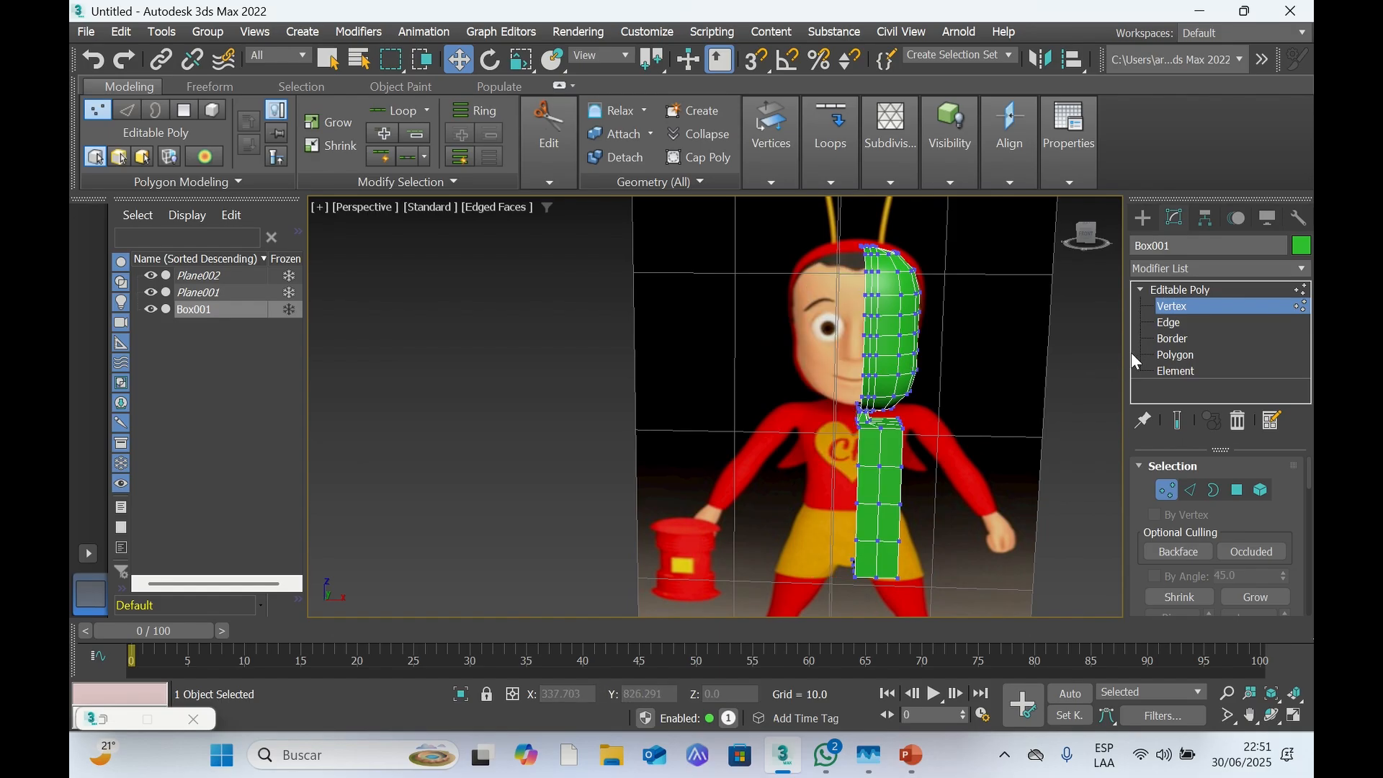
# Inspect the open cut side of the remaining half model and the neck joint between head and torso
pyautogui.moveTo(1087, 239); pyautogui.dragTo(1127, 241)
pyautogui.scroll(3, 839, 431)
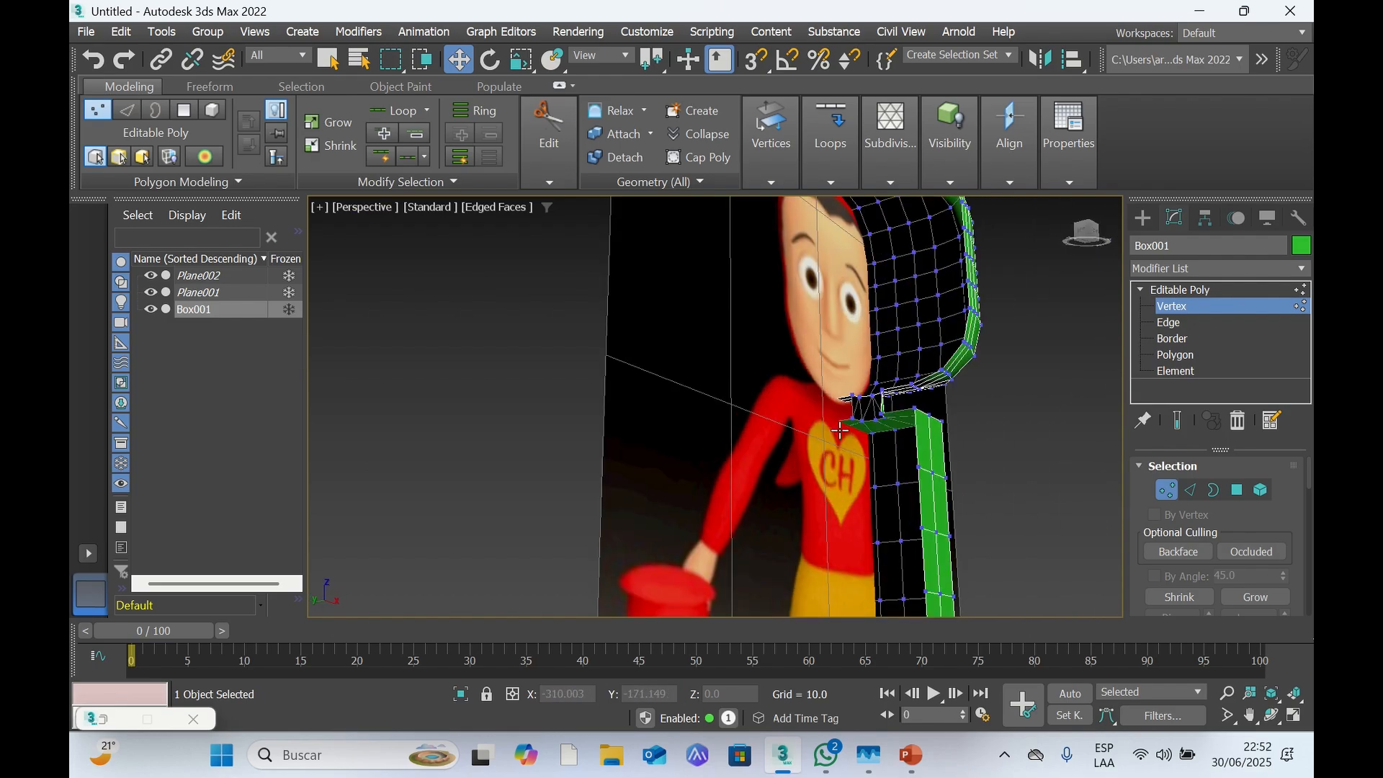
pyautogui.scroll(3, 835, 428)
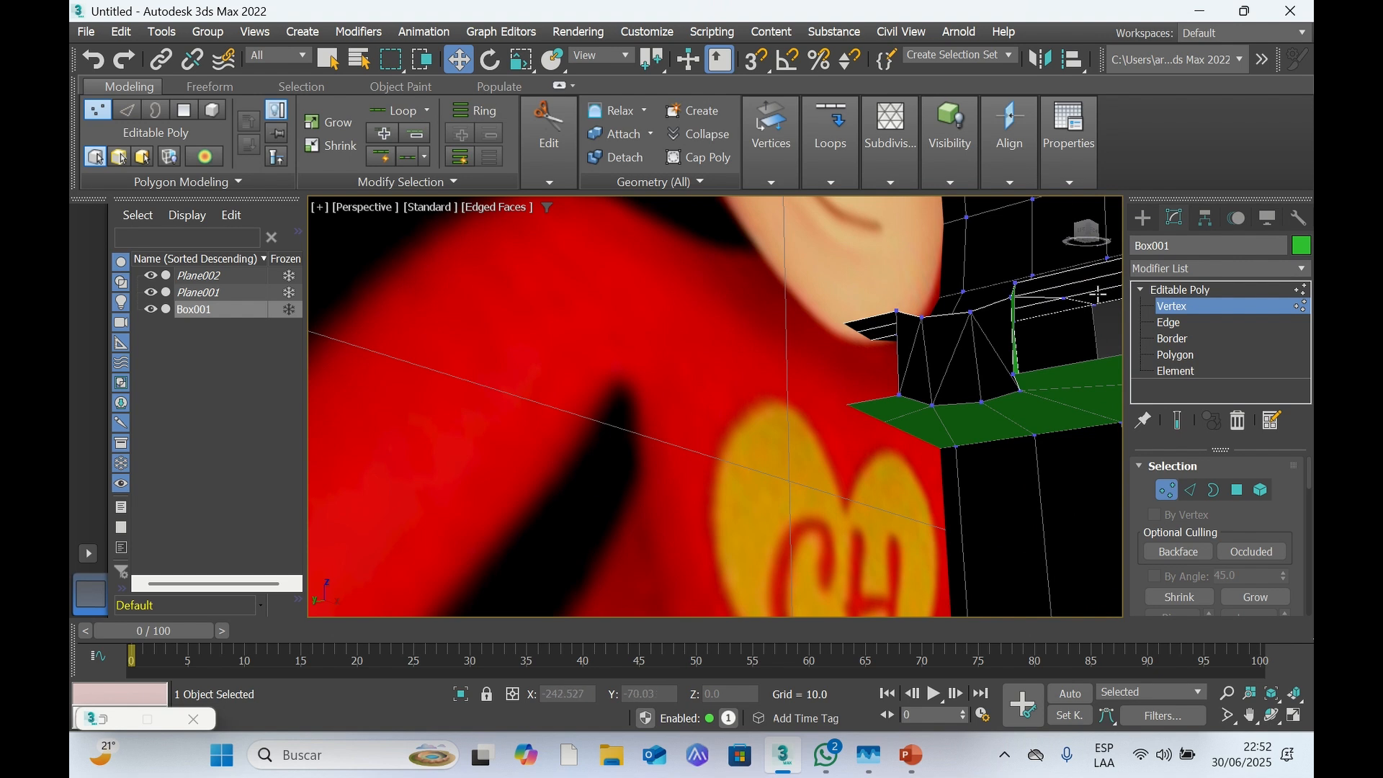
pyautogui.moveTo(1089, 229)
pyautogui.mouseDown()
pyautogui.moveTo(1045, 232)
pyautogui.moveTo(1069, 240)
pyautogui.moveTo(1062, 278)
pyautogui.moveTo(1066, 242)
pyautogui.mouseUp()
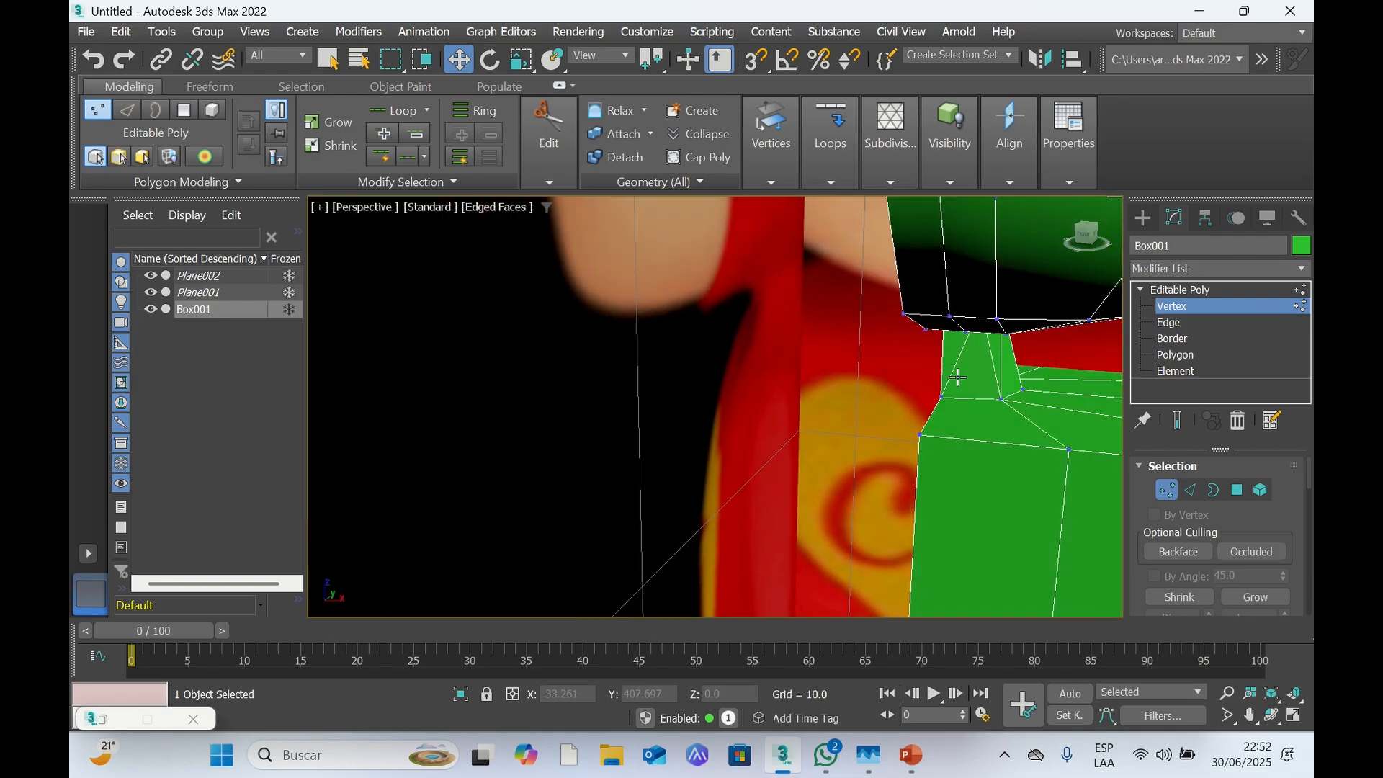
pyautogui.scroll(-4, 958, 376)
pyautogui.scroll(4, 950, 375)
pyautogui.scroll(-1, 949, 375)
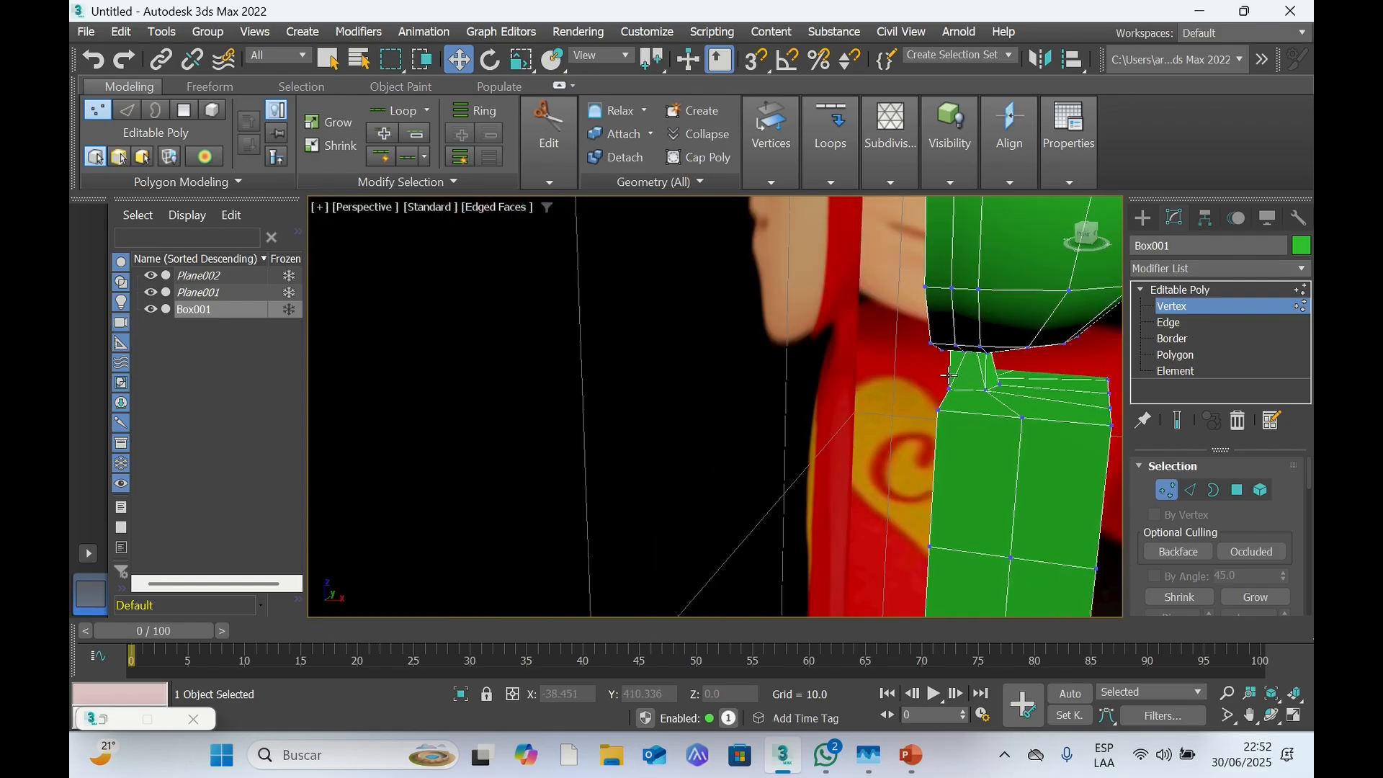
pyautogui.scroll(-4, 950, 375)
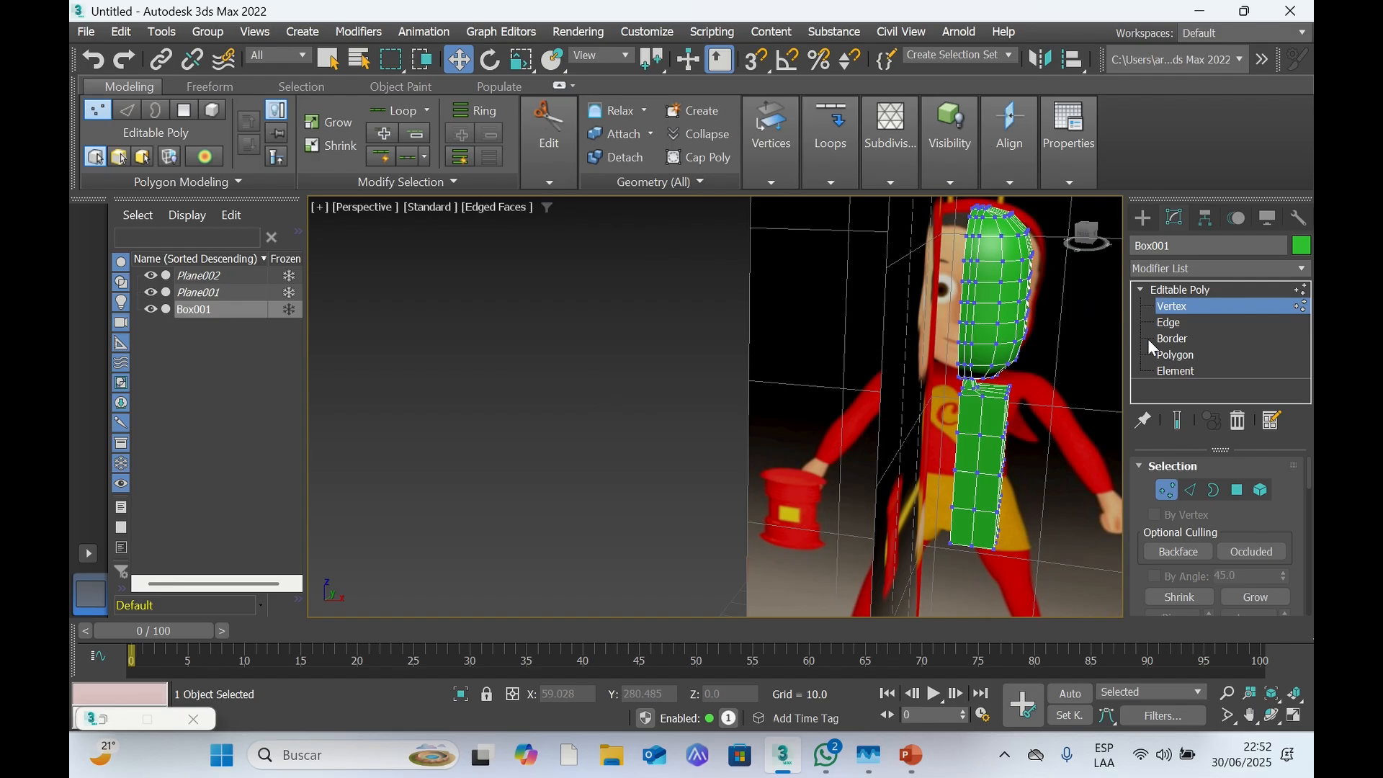
# Examine the half torso and neck from the front, the side and below against the front reference image
pyautogui.click(1087, 235)
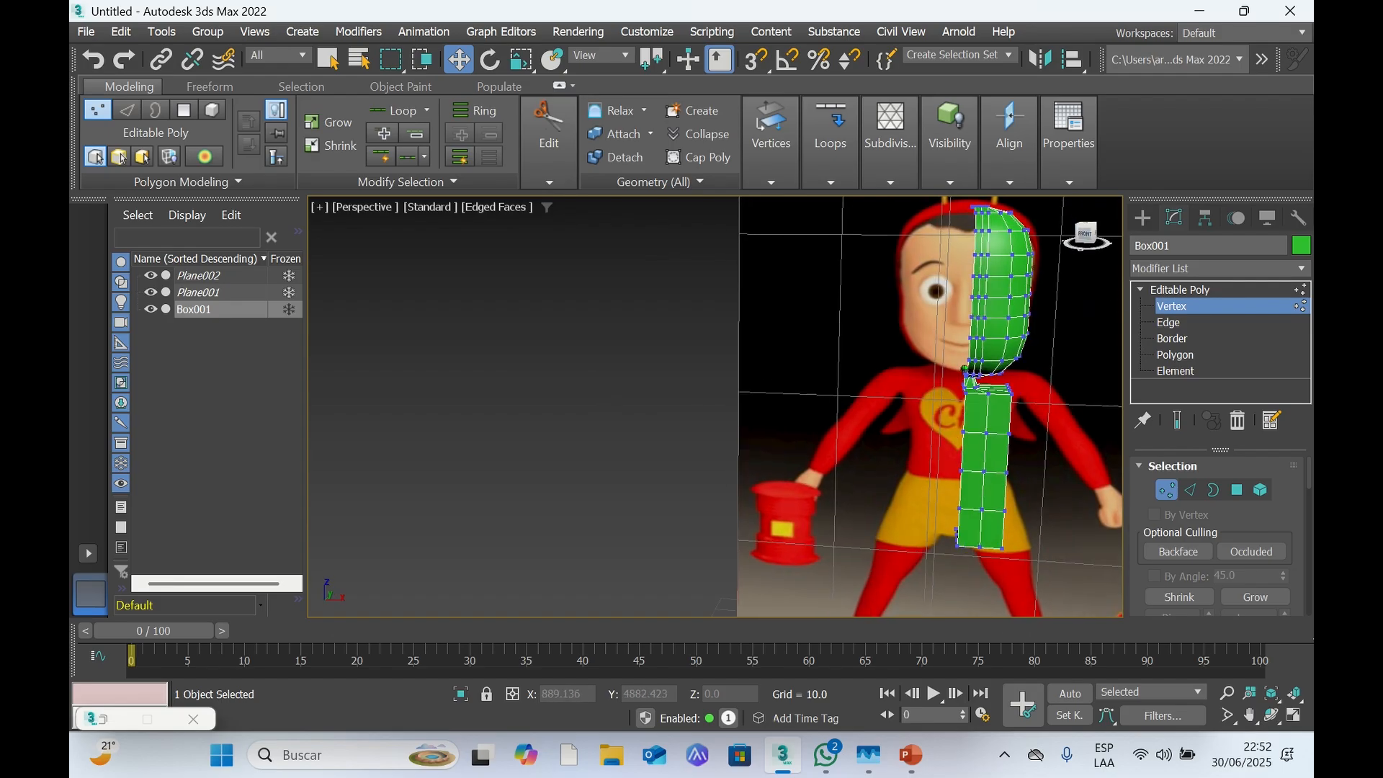
pyautogui.keyDown('alt'); pyautogui.moveTo(949, 375); pyautogui.dragTo(953, 345, button='middle'); pyautogui.keyUp('alt')
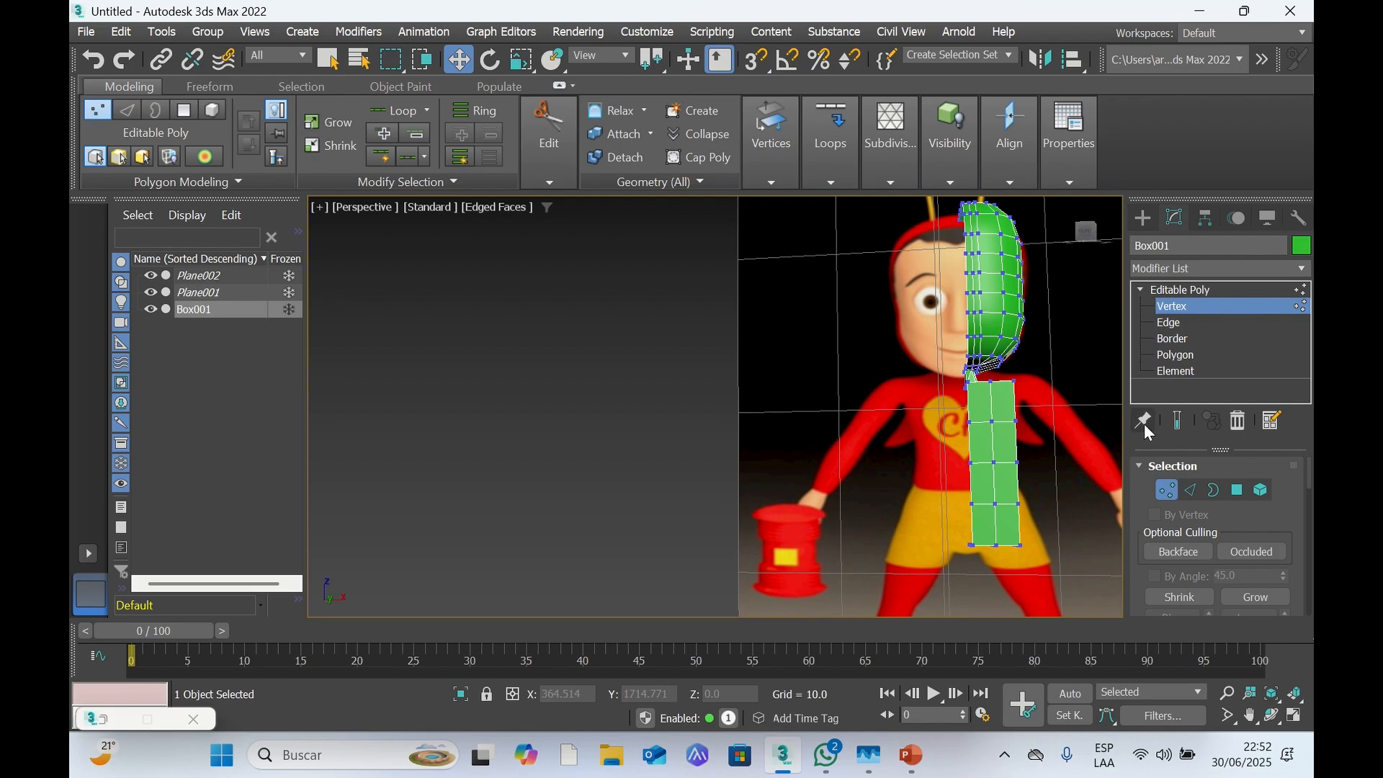
pyautogui.click(1249, 716)
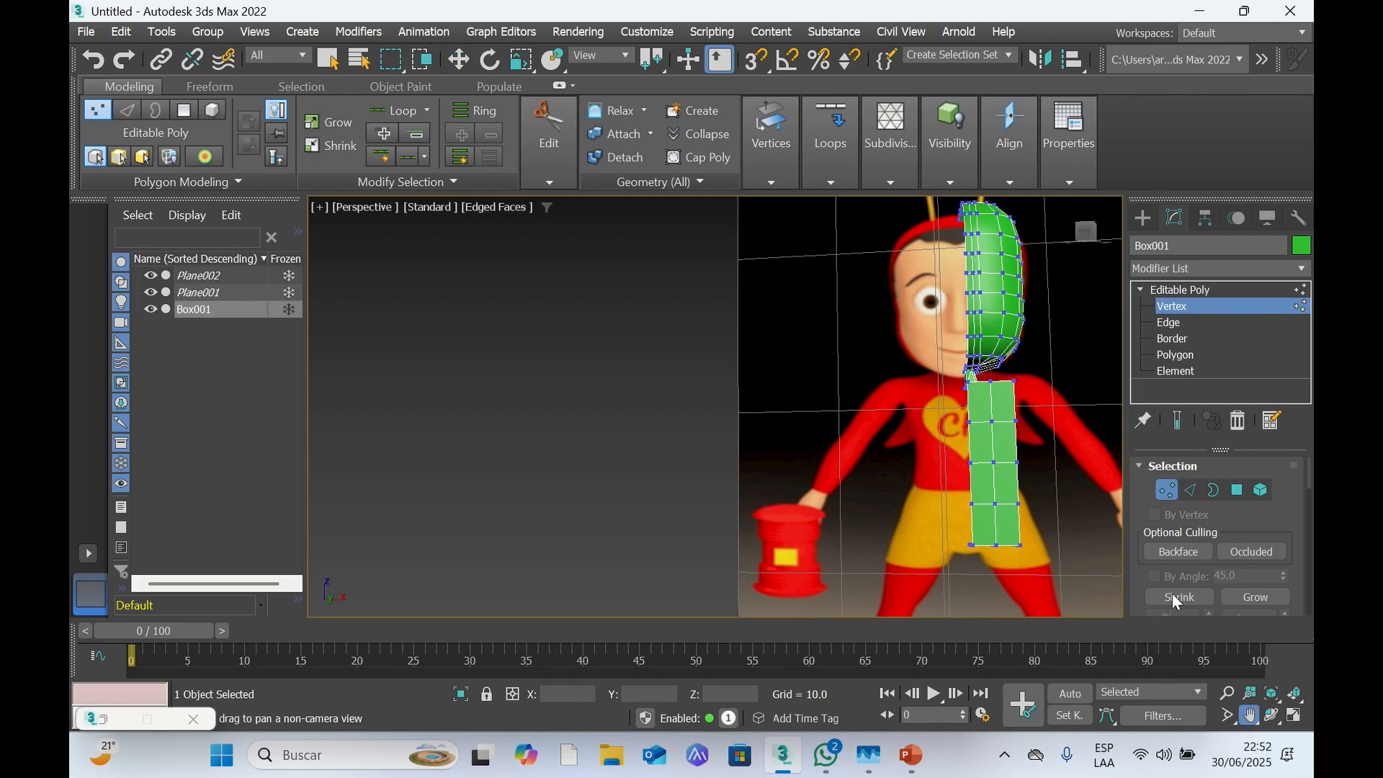
pyautogui.moveTo(1066, 487); pyautogui.dragTo(1002, 502)
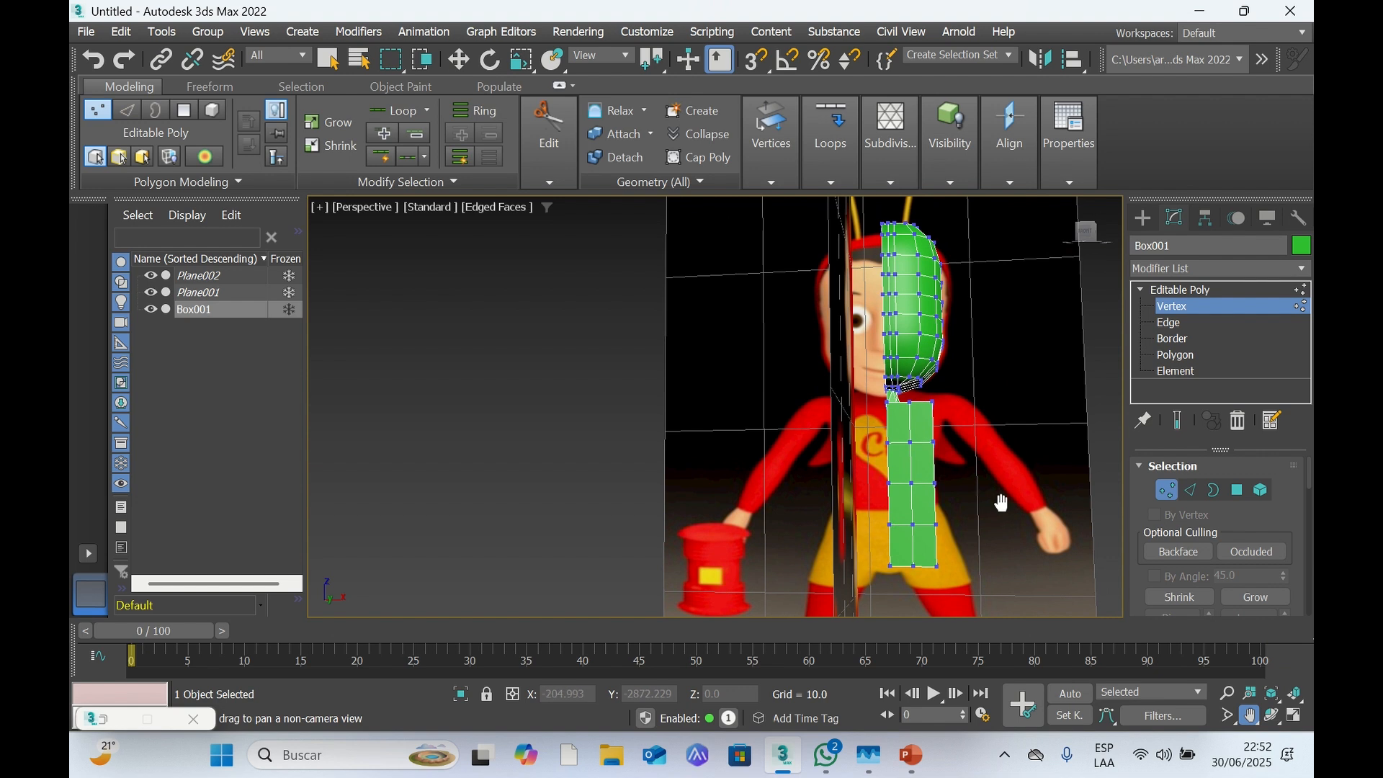
pyautogui.scroll(2, 915, 425)
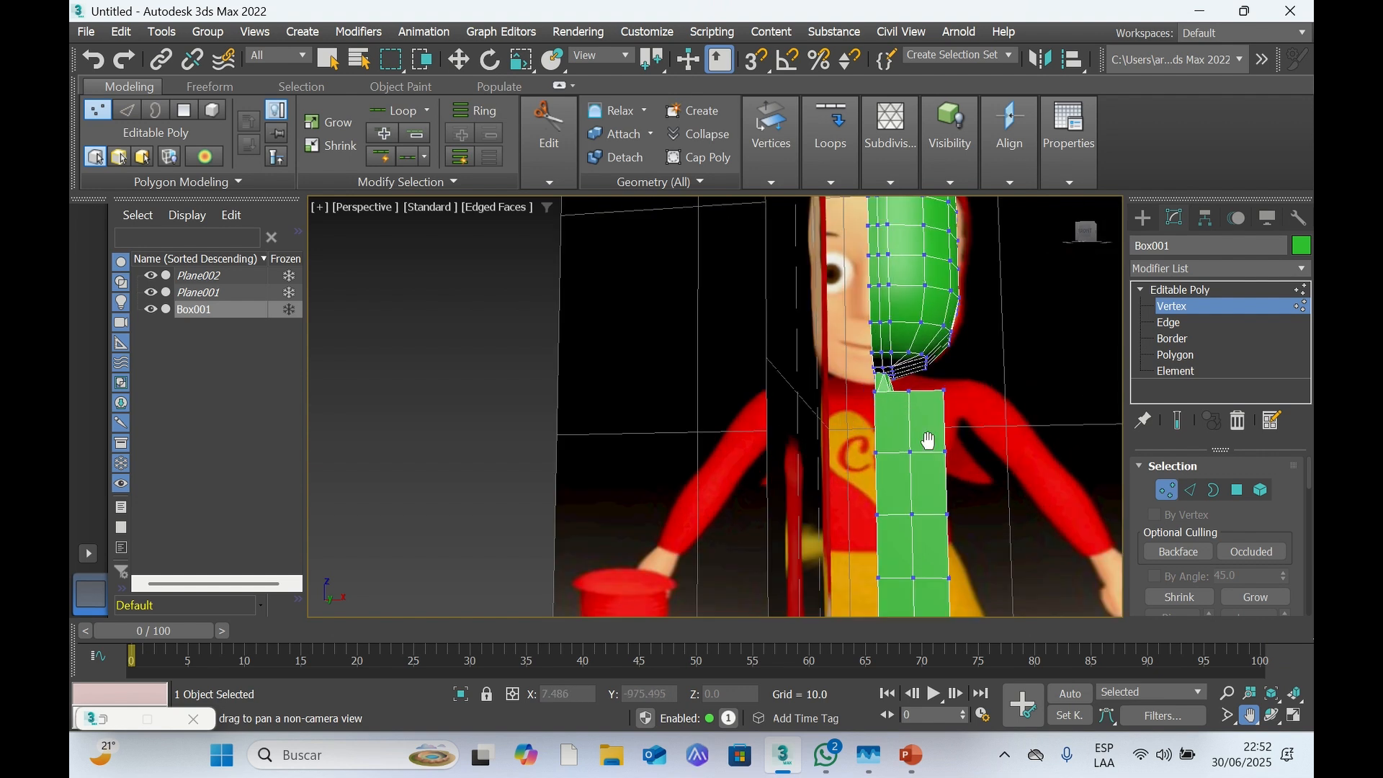
pyautogui.click(1086, 232)
pyautogui.moveTo(1086, 232); pyautogui.dragTo(956, 301)
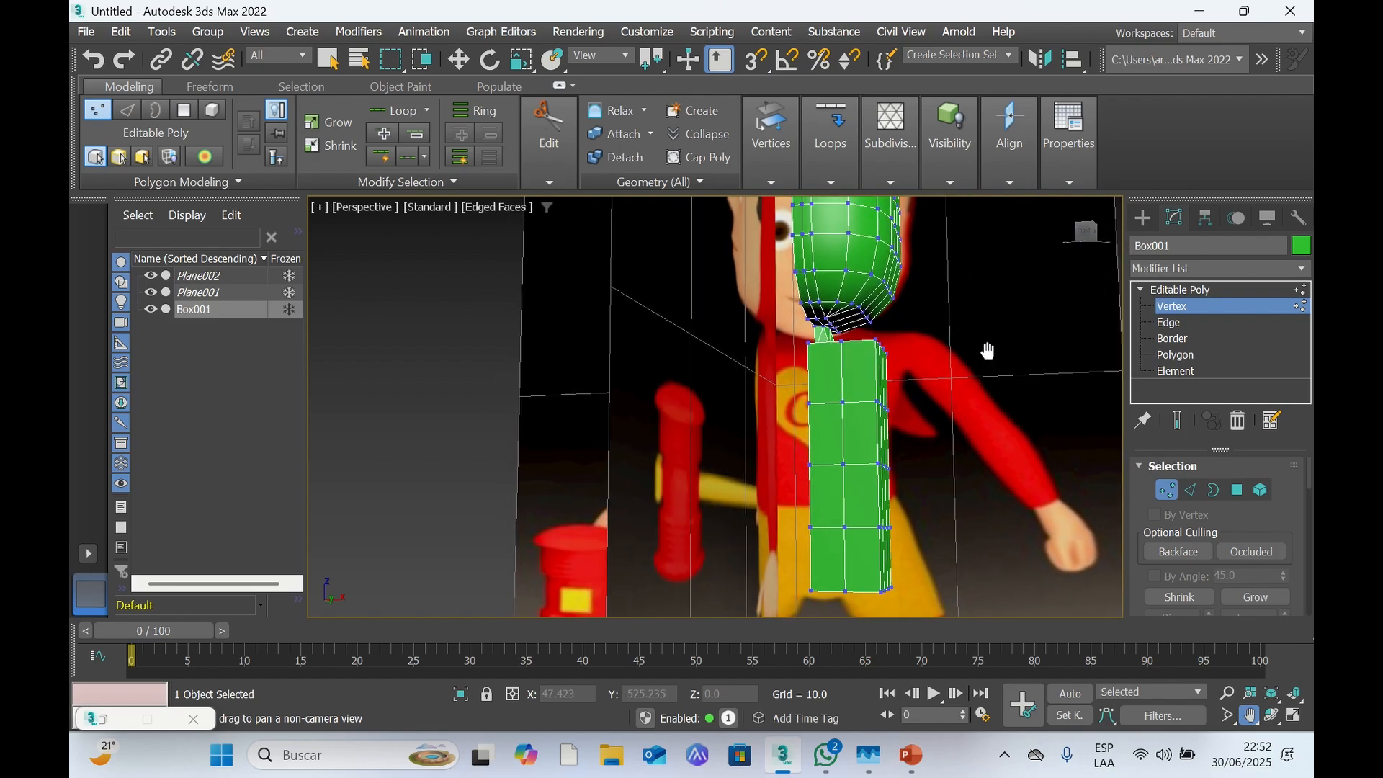
pyautogui.click(1085, 238)
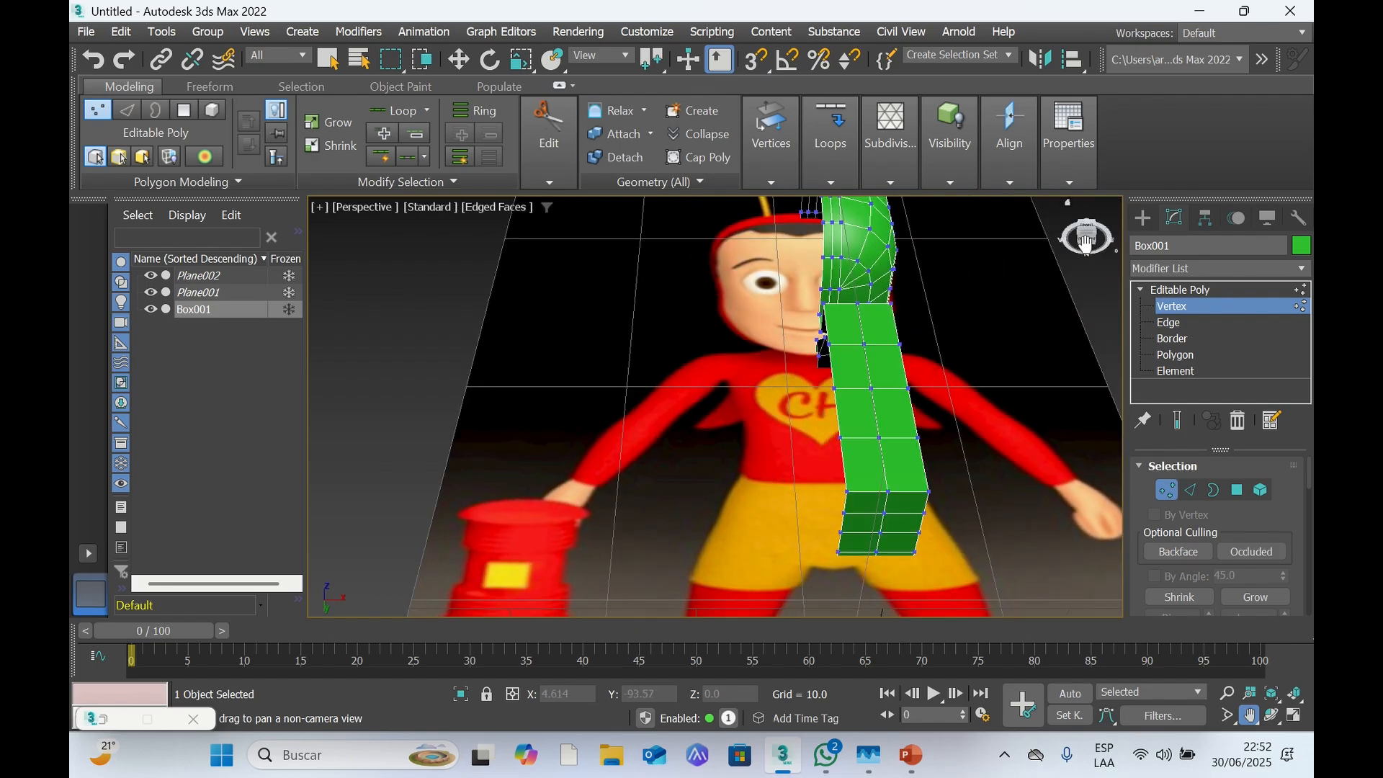
pyautogui.press('w')
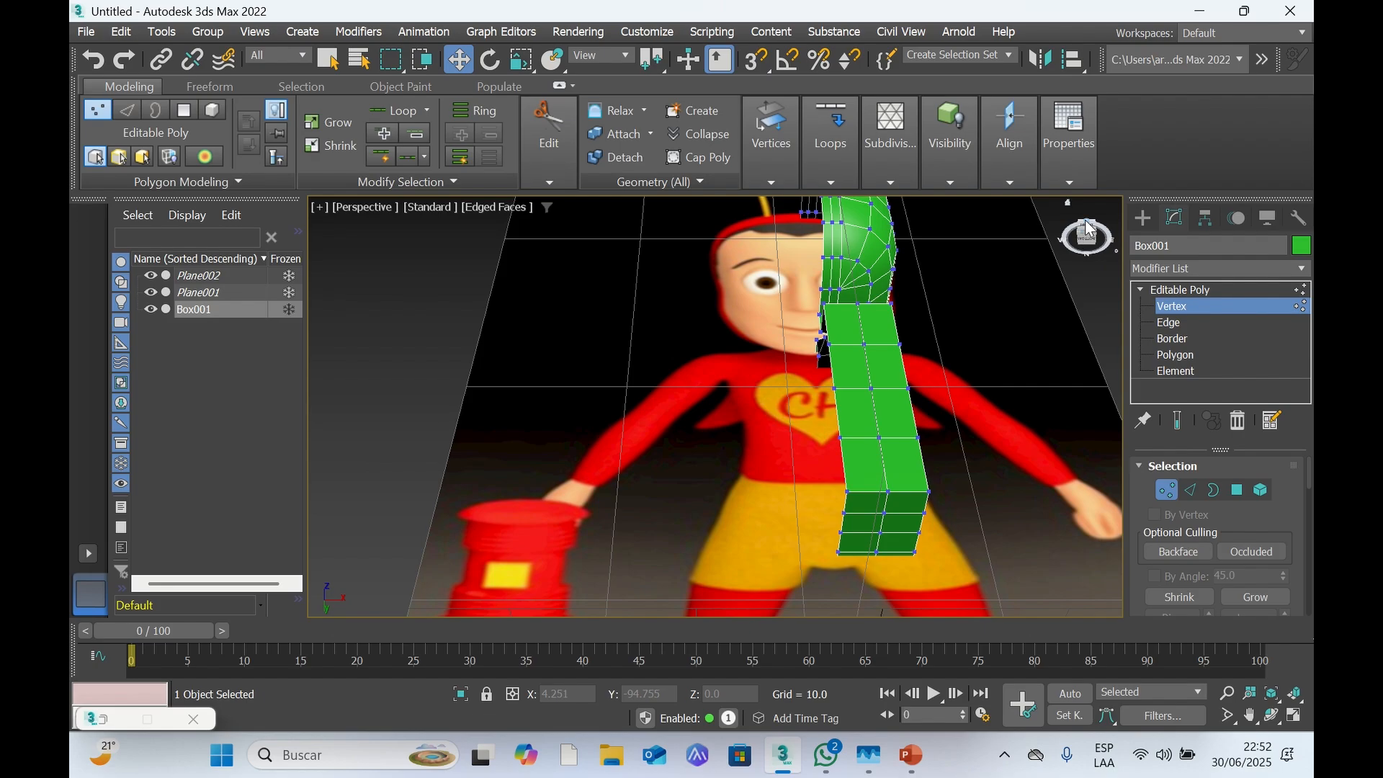
pyautogui.moveTo(1084, 240); pyautogui.dragTo(1062, 241)
pyautogui.click(1086, 232)
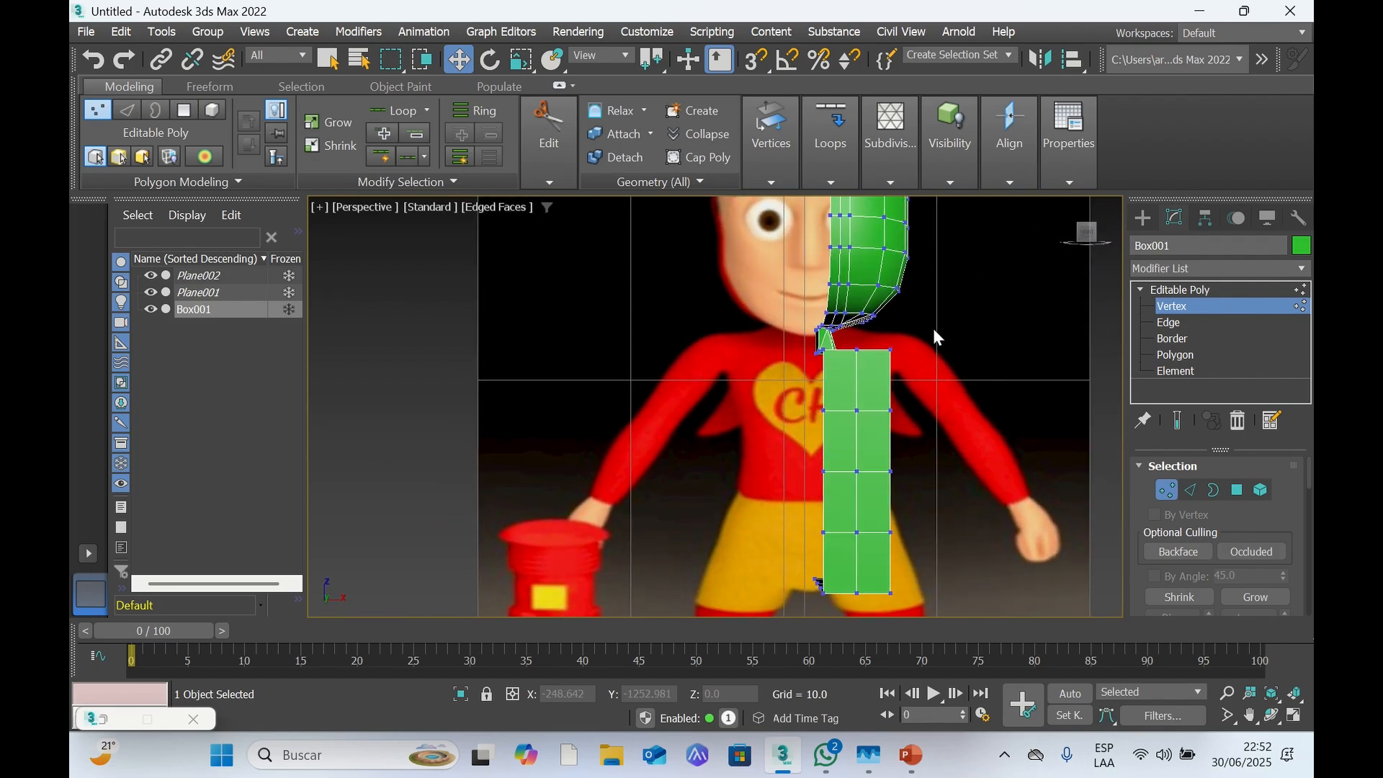
# Using lasso selection, lower the outer vertices of the torso's top row about 2 units along Z to slope the shoulder
pyautogui.click(400, 66)
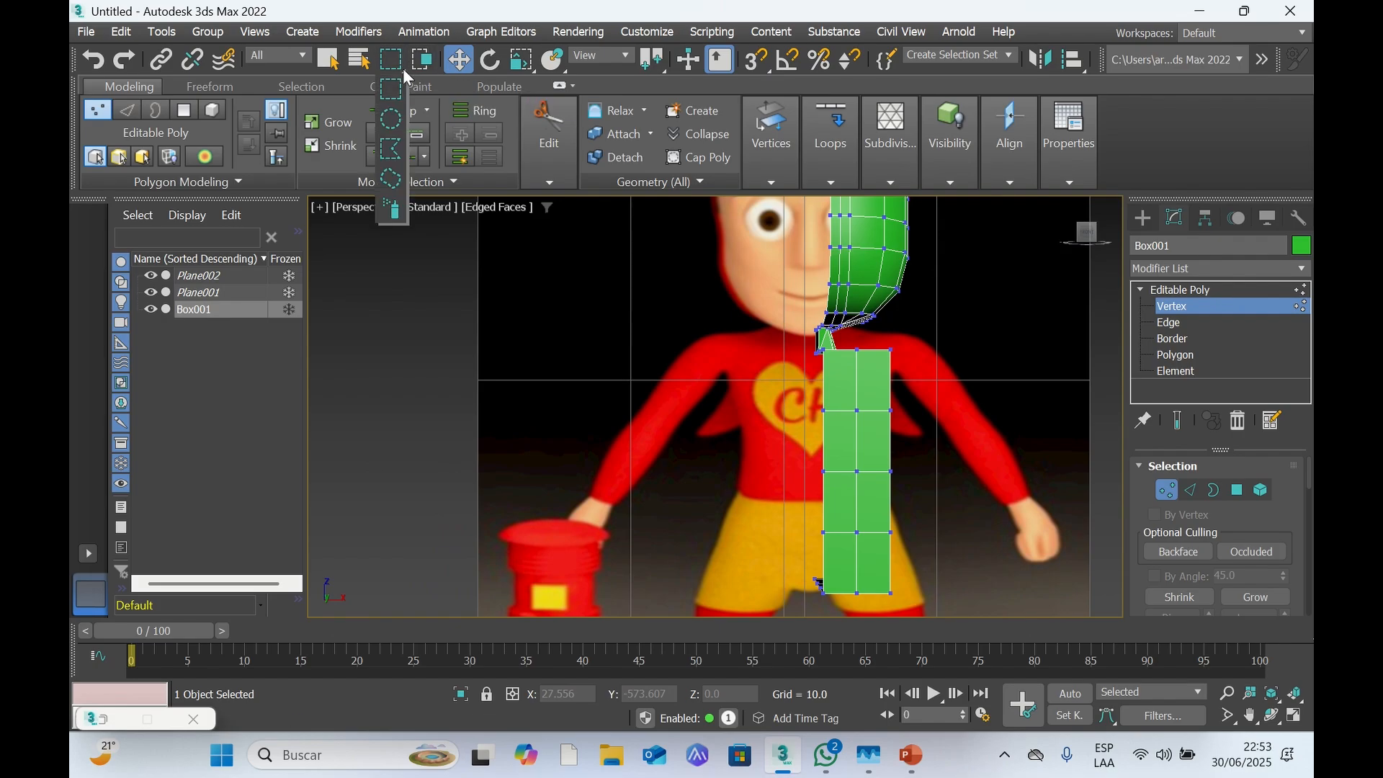
pyautogui.click(391, 184)
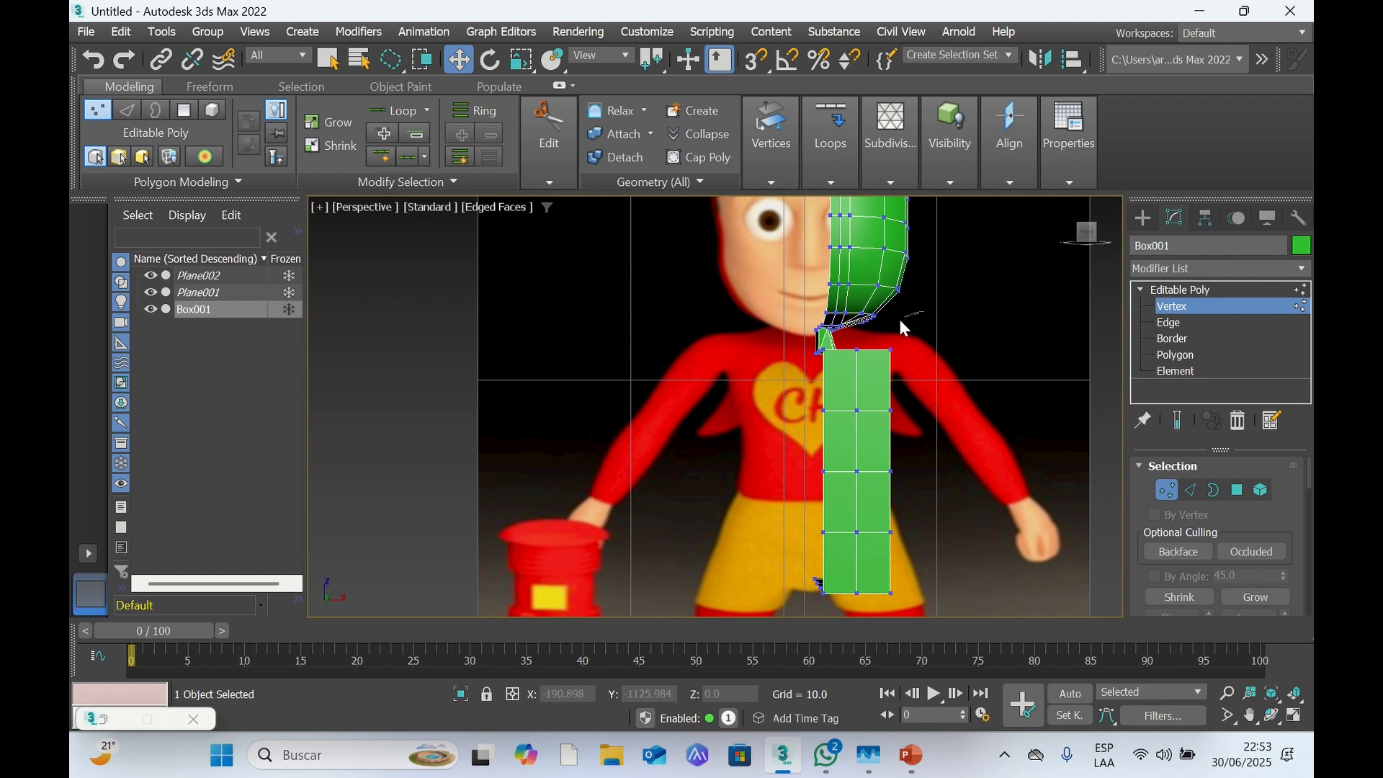
pyautogui.moveTo(885, 349)
pyautogui.mouseDown()
pyautogui.moveTo(896, 377)
pyautogui.moveTo(961, 355)
pyautogui.mouseUp()
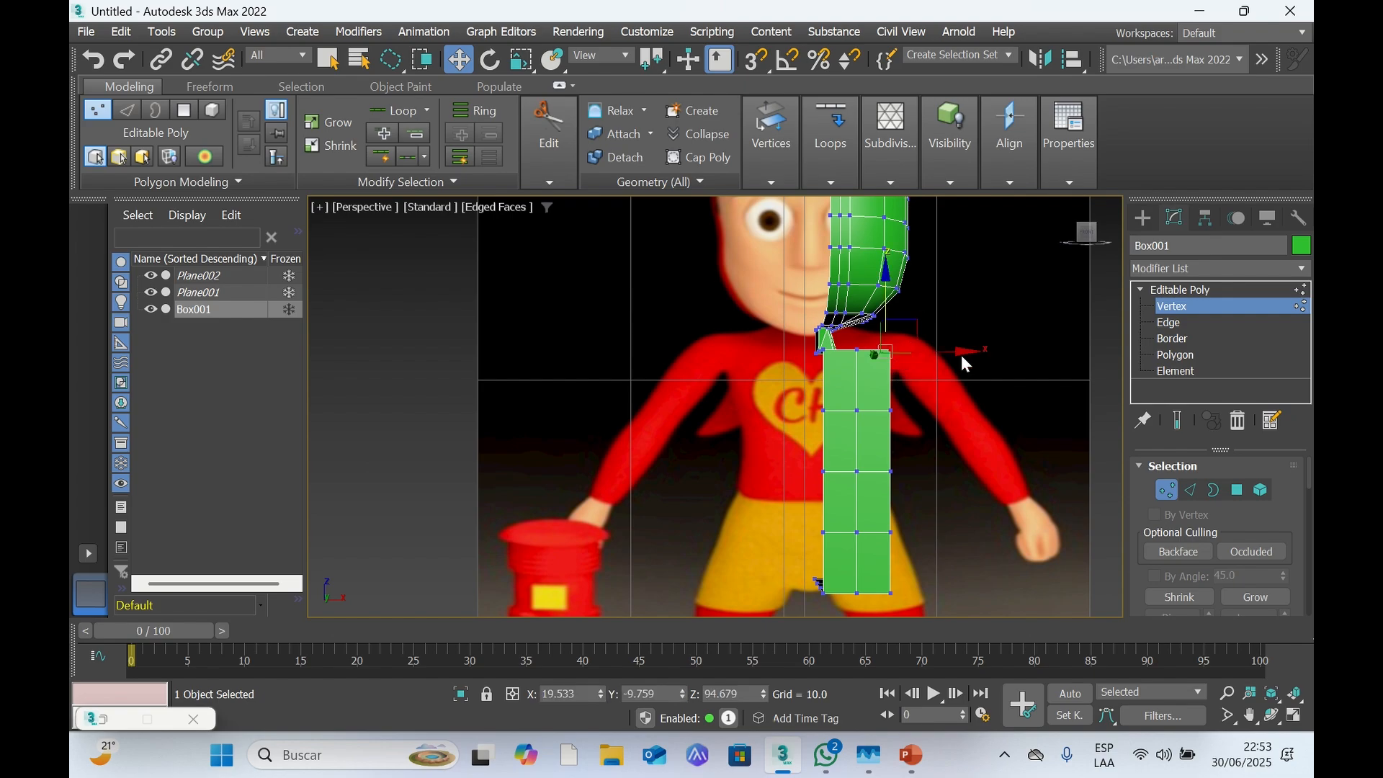
pyautogui.moveTo(1092, 243); pyautogui.dragTo(1013, 254)
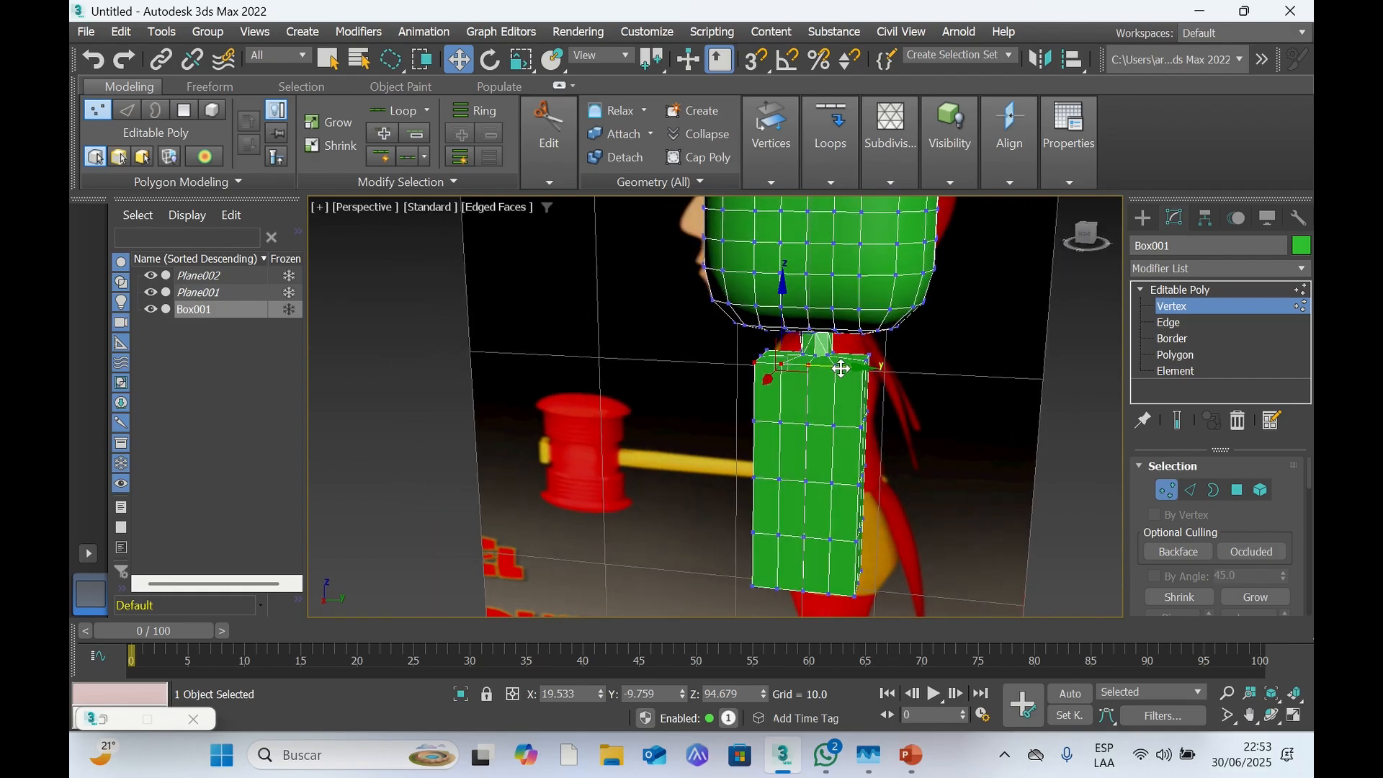
pyautogui.moveTo(836, 368); pyautogui.dragTo(863, 368)
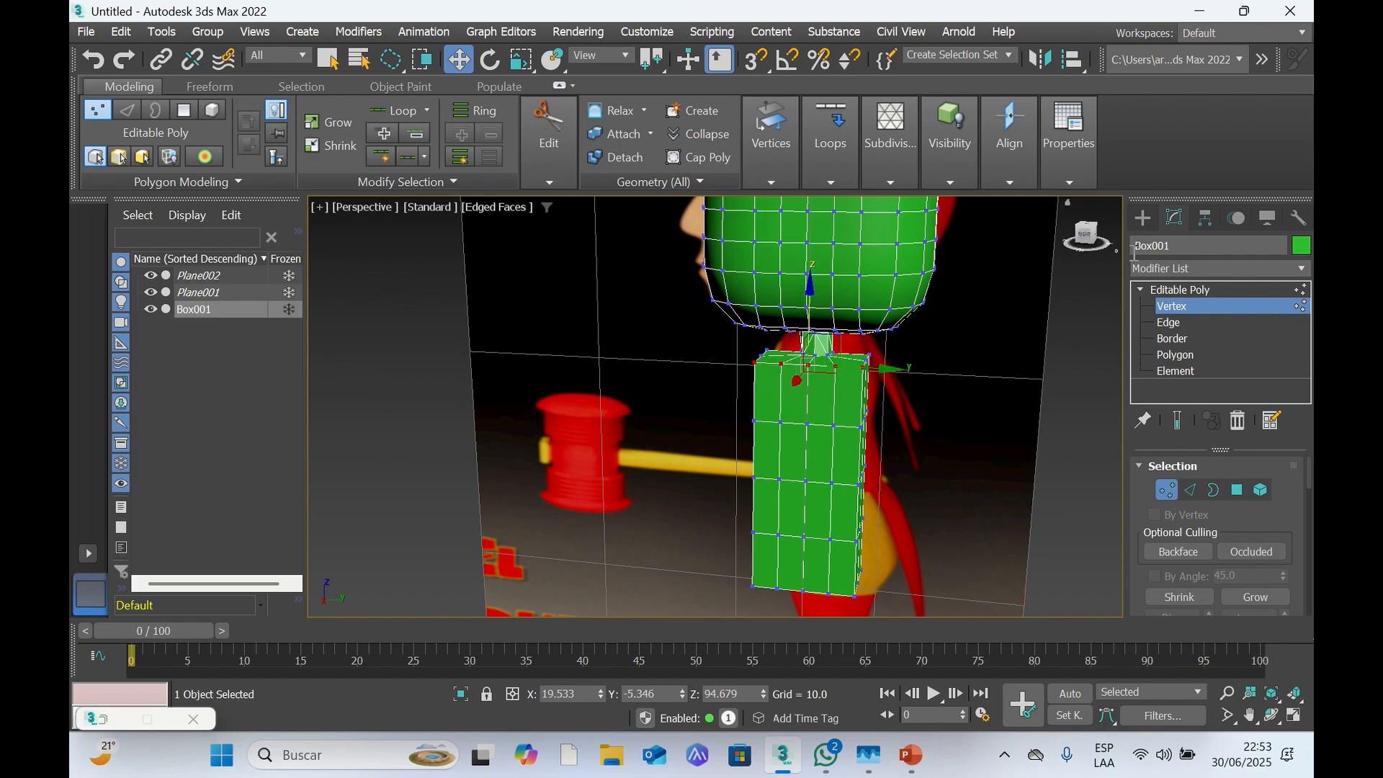
pyautogui.moveTo(1086, 243)
pyautogui.mouseDown()
pyautogui.moveTo(1059, 244)
pyautogui.moveTo(1107, 243)
pyautogui.mouseUp()
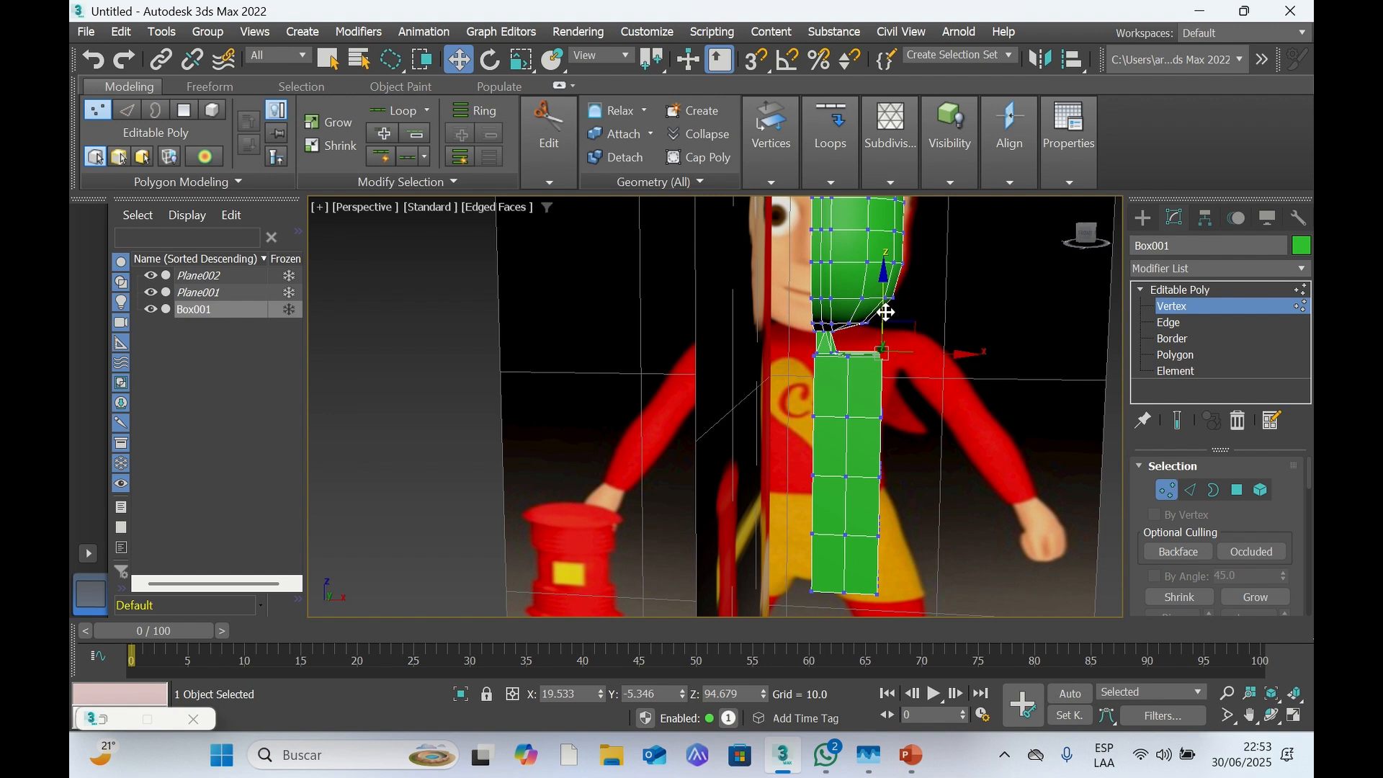
pyautogui.moveTo(886, 311); pyautogui.dragTo(874, 330)
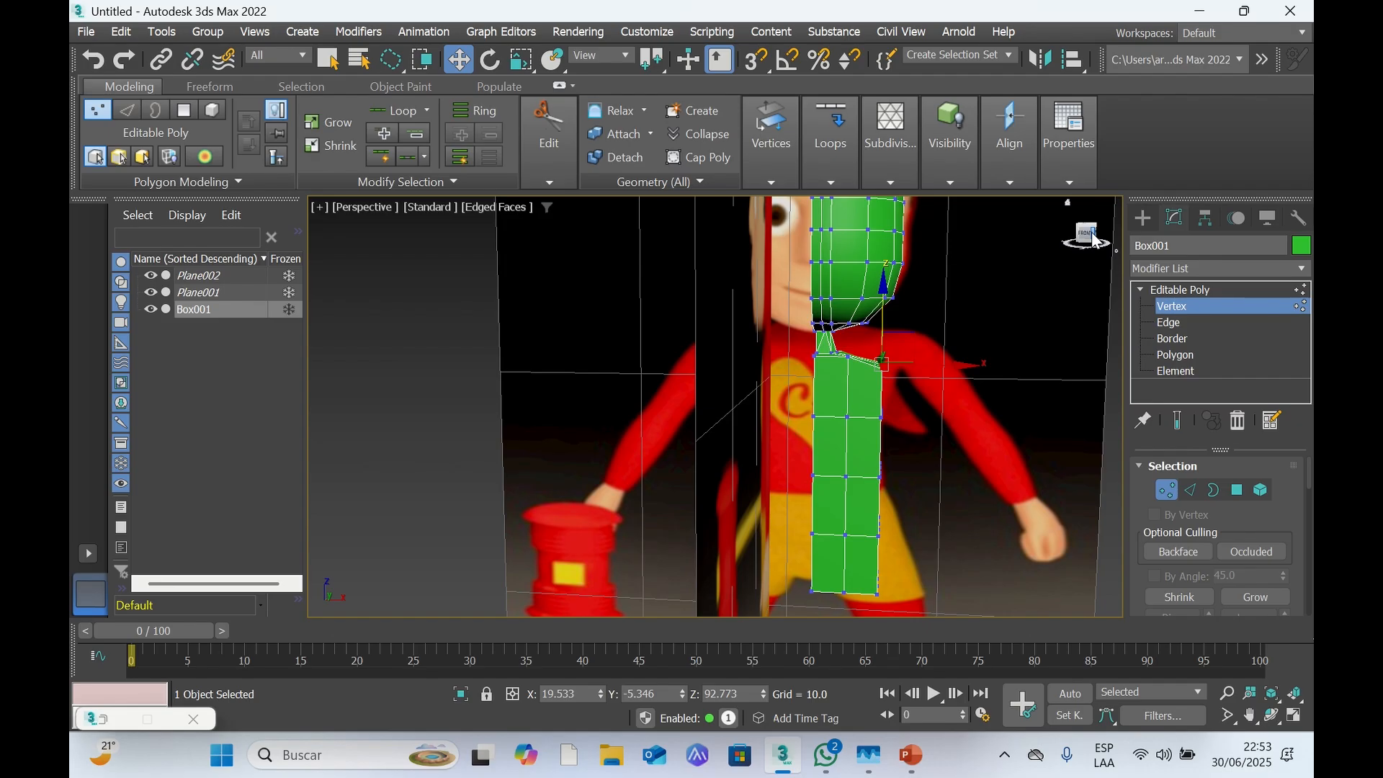
pyautogui.moveTo(1092, 234); pyautogui.dragTo(1088, 231)
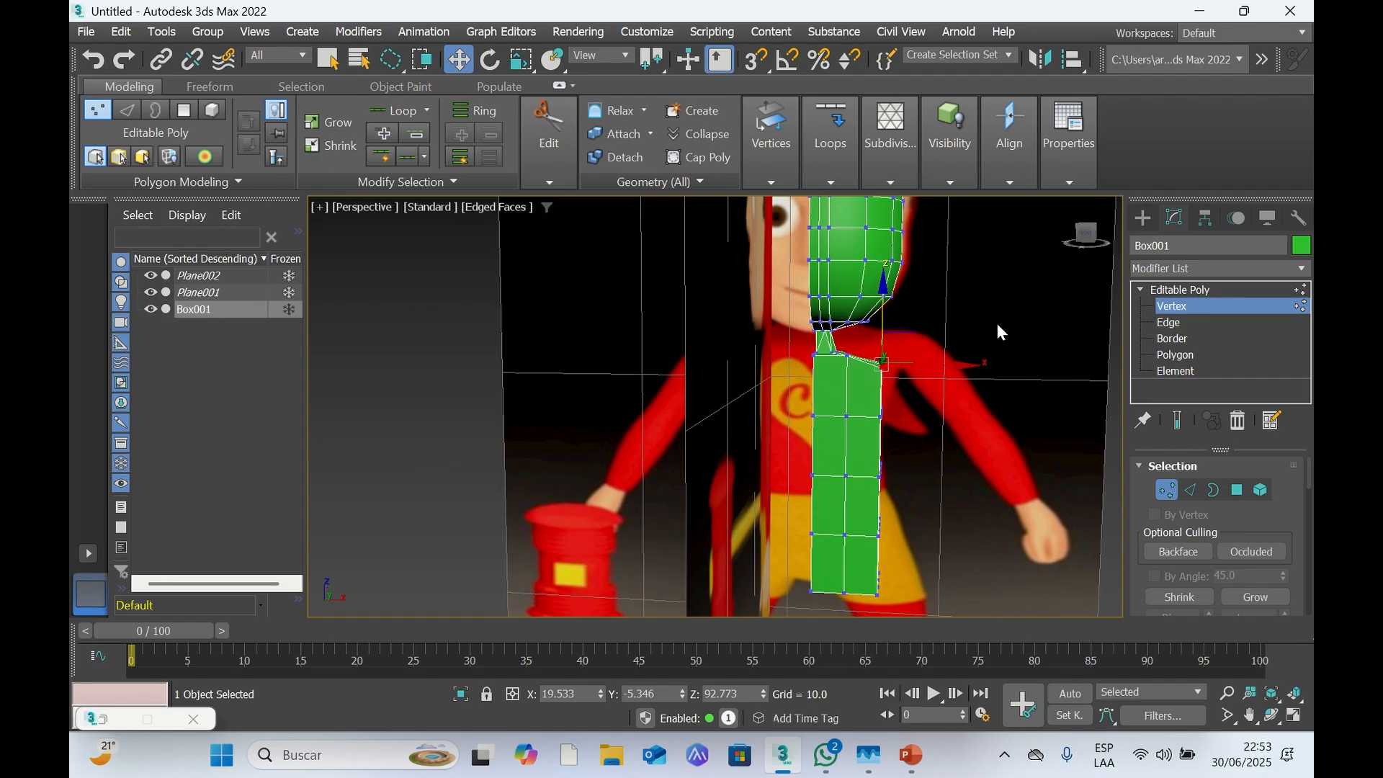
pyautogui.click(1101, 245)
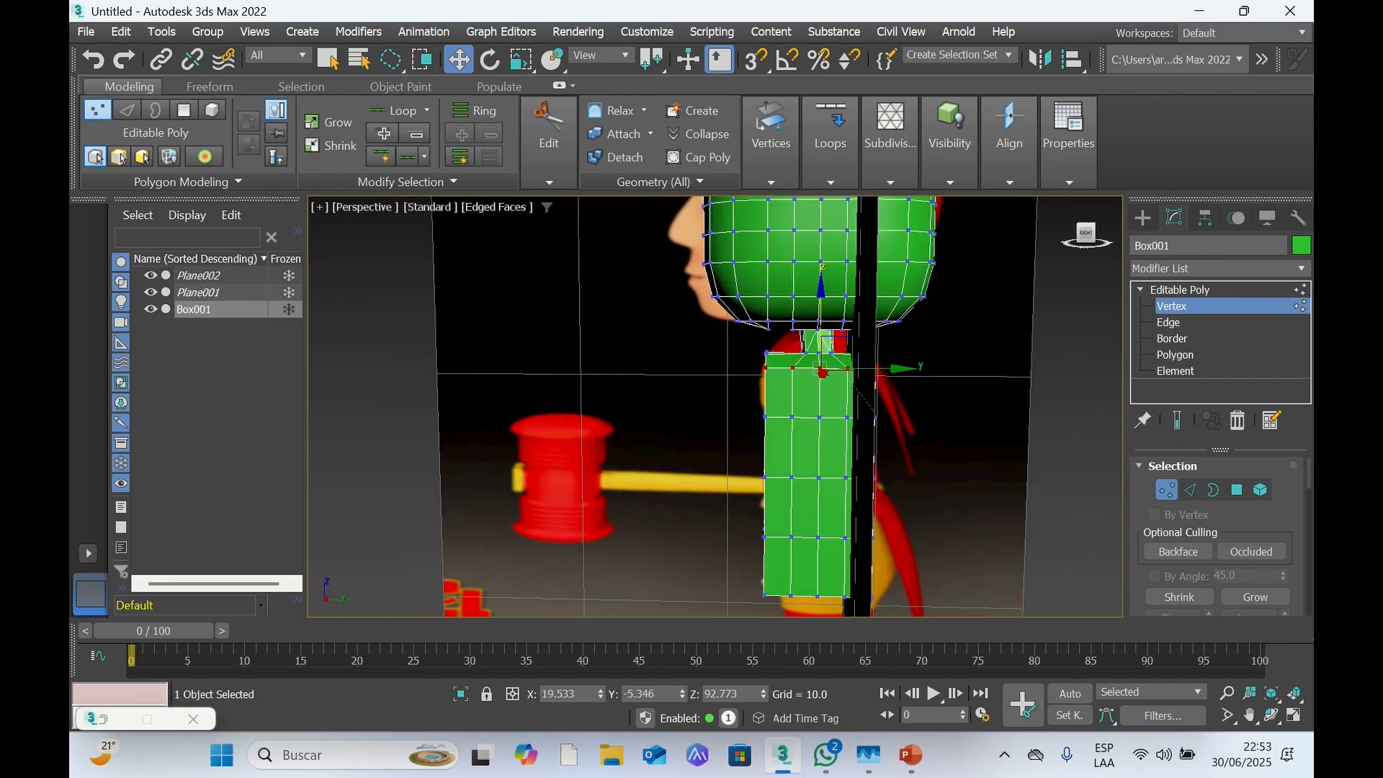
pyautogui.moveTo(1086, 234); pyautogui.dragTo(1126, 232)
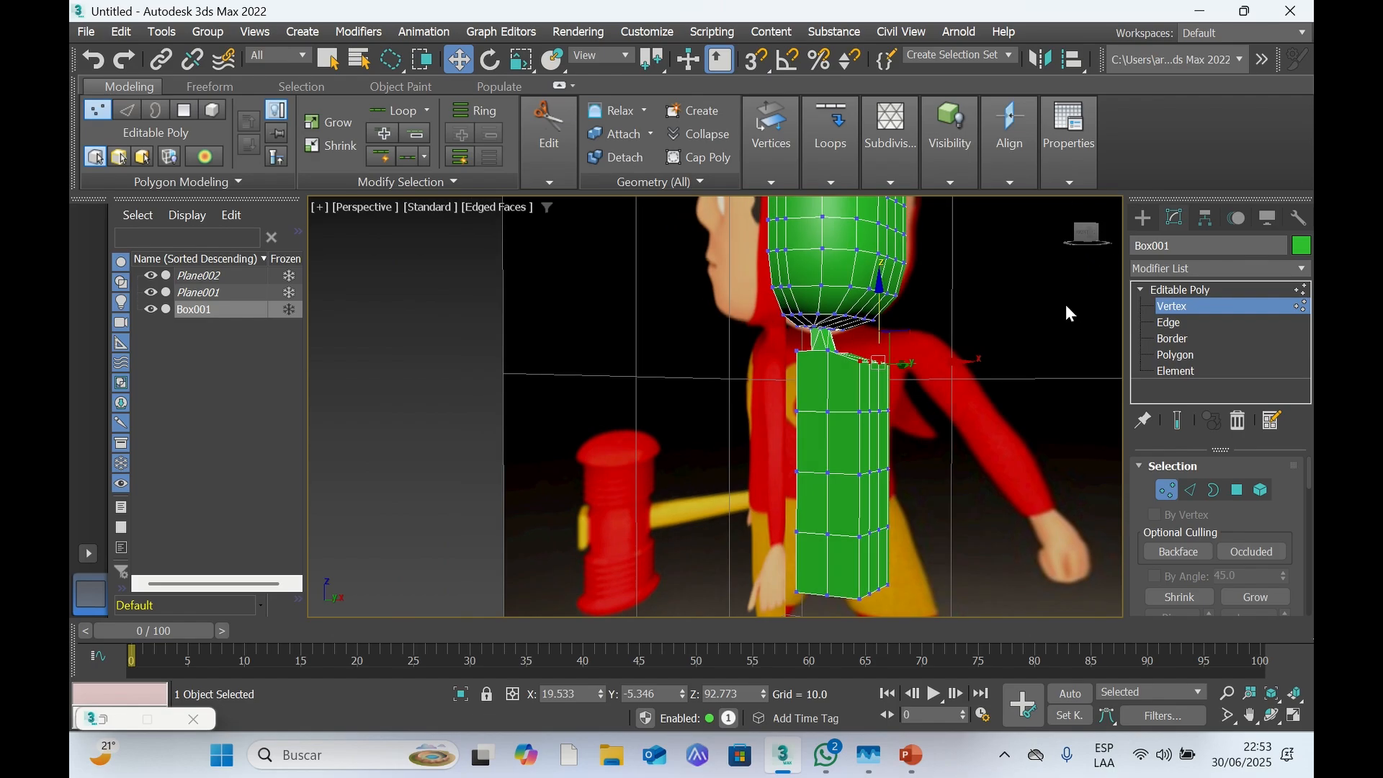
# Move the outer side vertices of the torso's second row from the top inward about 2 units along X
pyautogui.click(937, 405)
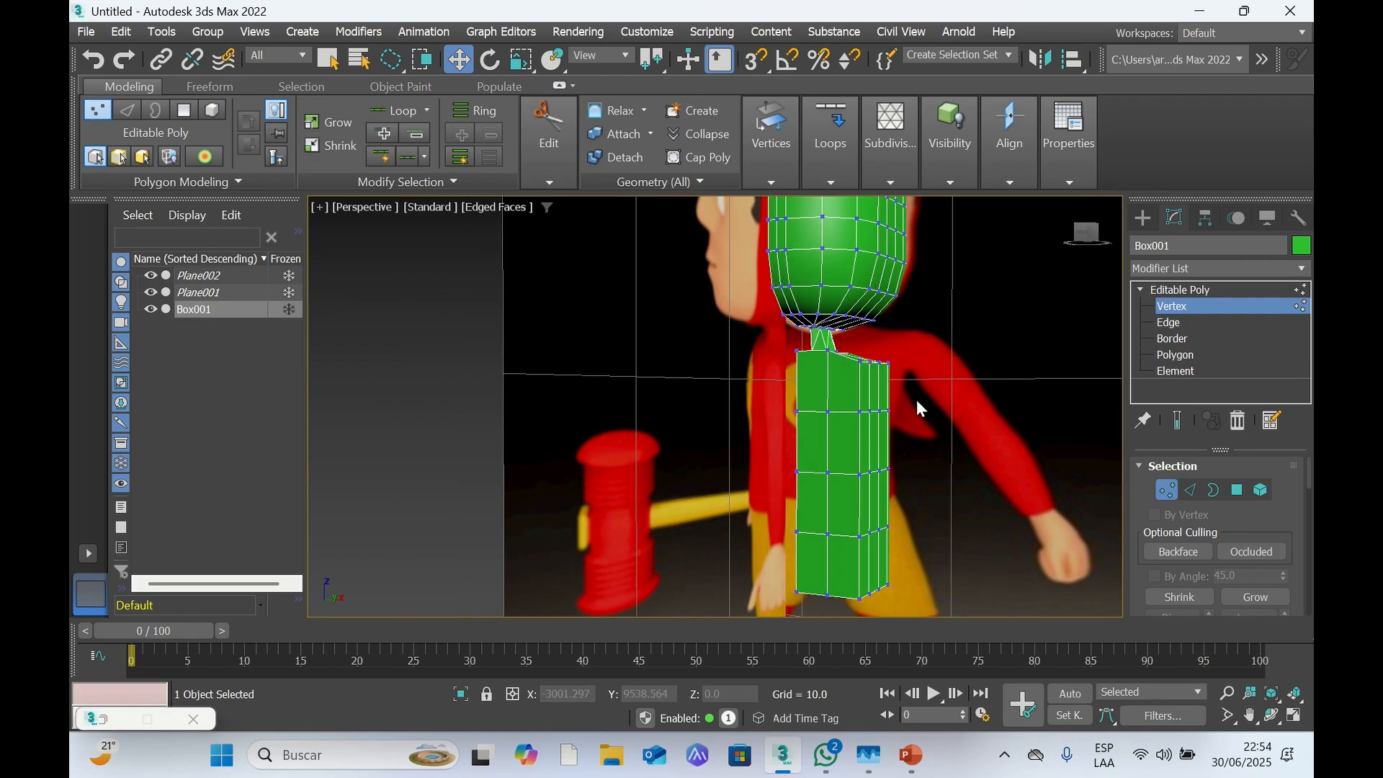
pyautogui.moveTo(851, 419)
pyautogui.mouseDown()
pyautogui.moveTo(902, 429)
pyautogui.moveTo(918, 413)
pyautogui.mouseUp()
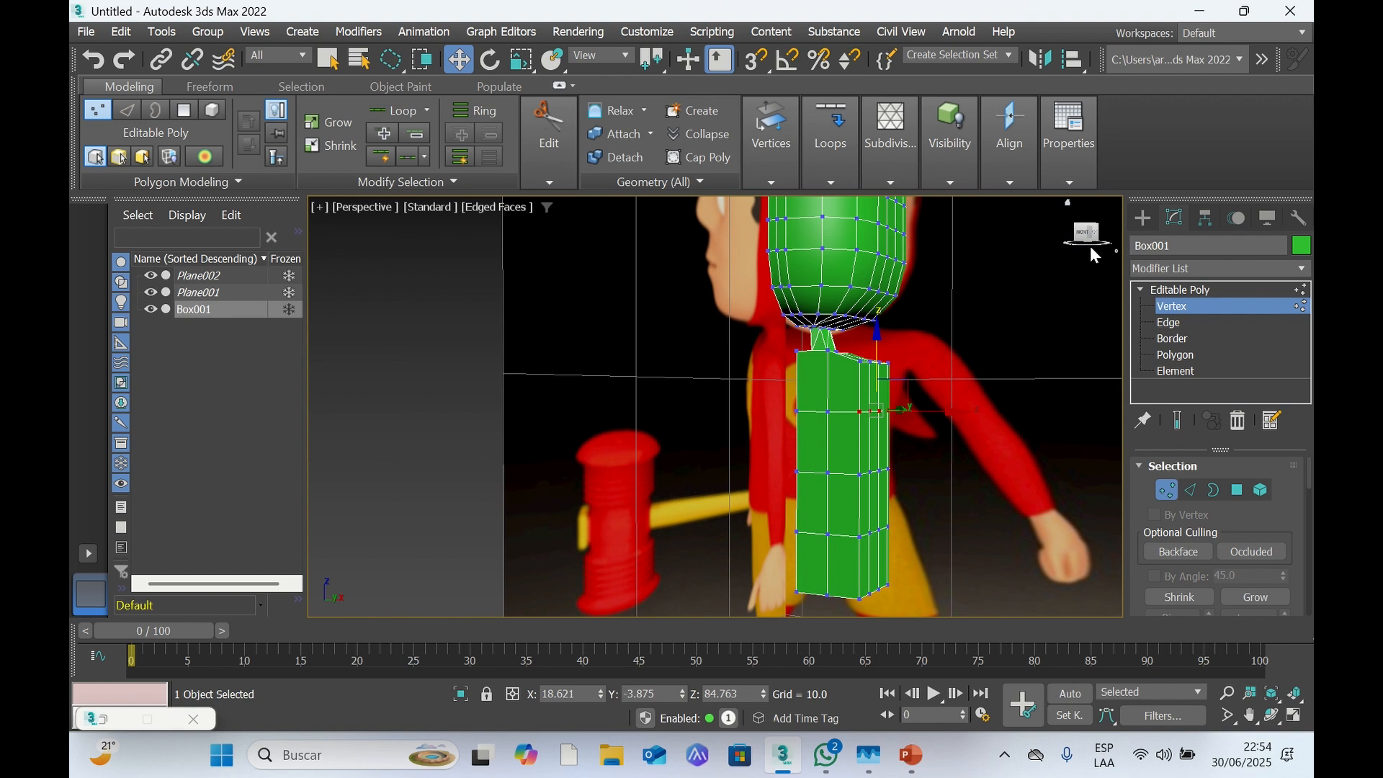
pyautogui.moveTo(1091, 238); pyautogui.dragTo(1113, 239)
pyautogui.keyDown('alt'); pyautogui.moveTo(763, 433); pyautogui.dragTo(688, 432, button='middle'); pyautogui.keyUp('alt')
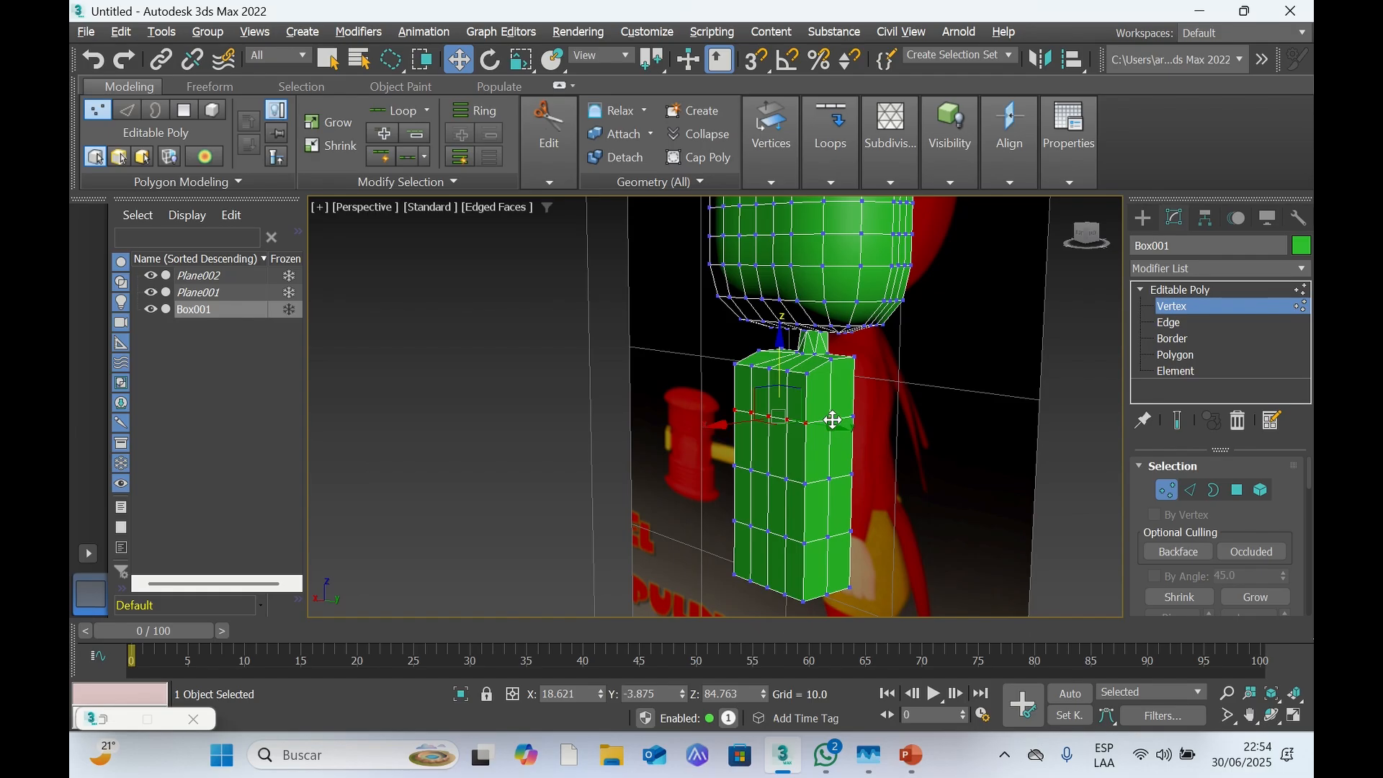
pyautogui.moveTo(834, 420); pyautogui.dragTo(823, 422)
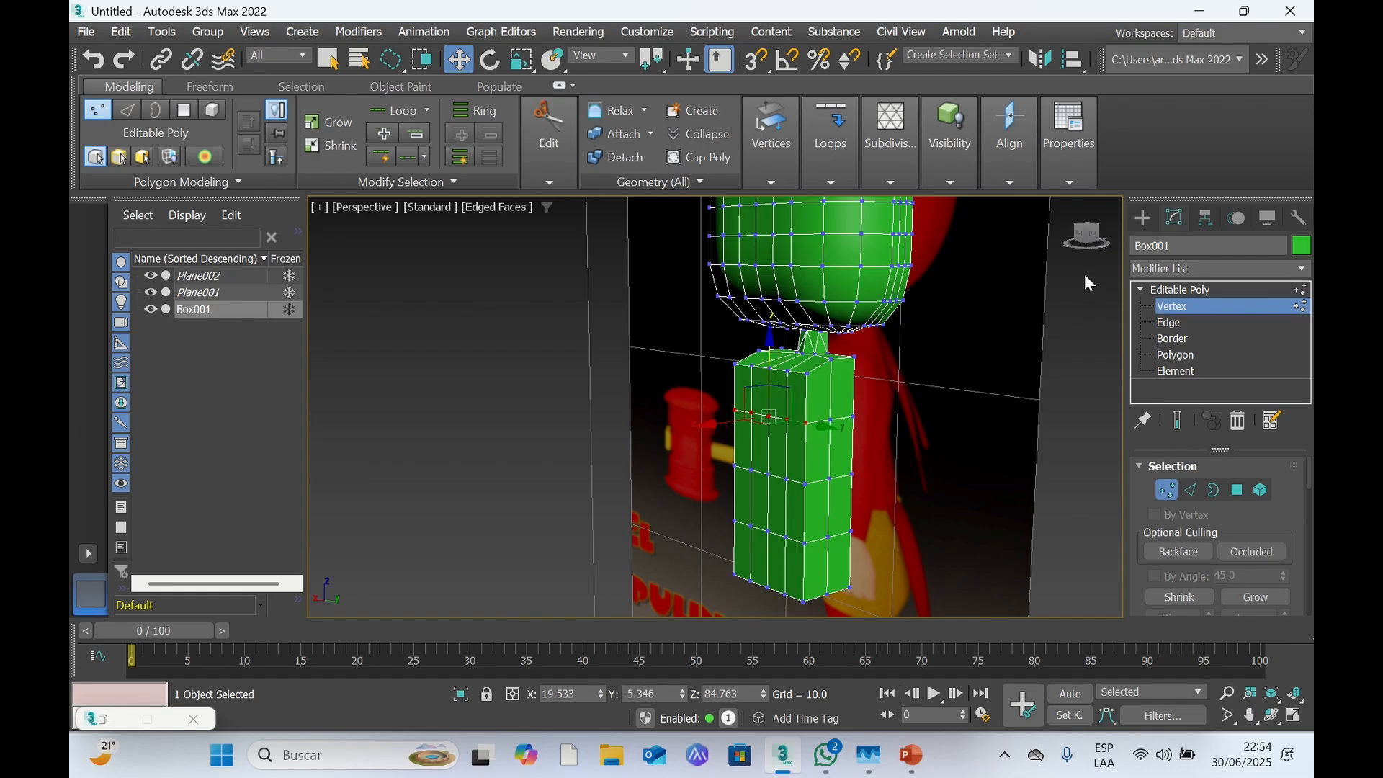
pyautogui.click(1087, 234)
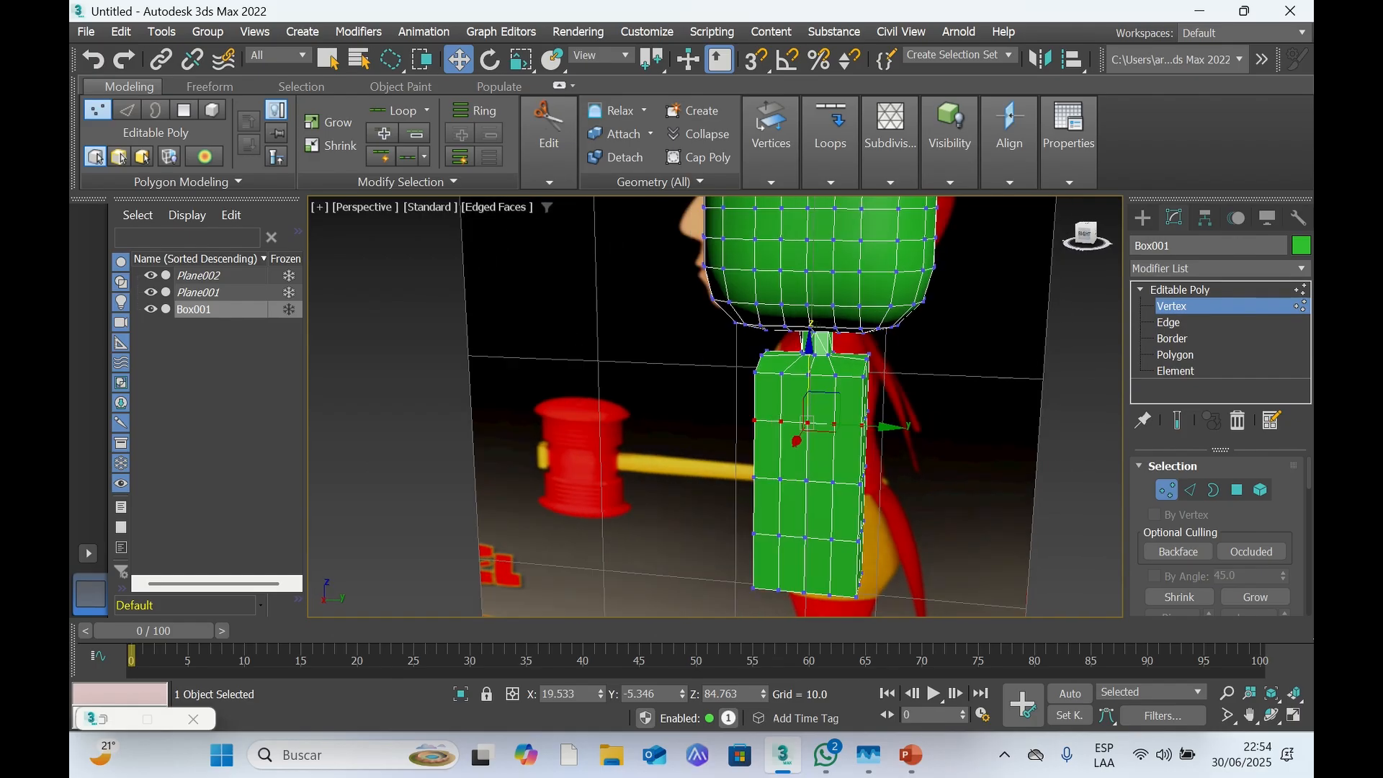
pyautogui.moveTo(1087, 234); pyautogui.dragTo(1142, 237)
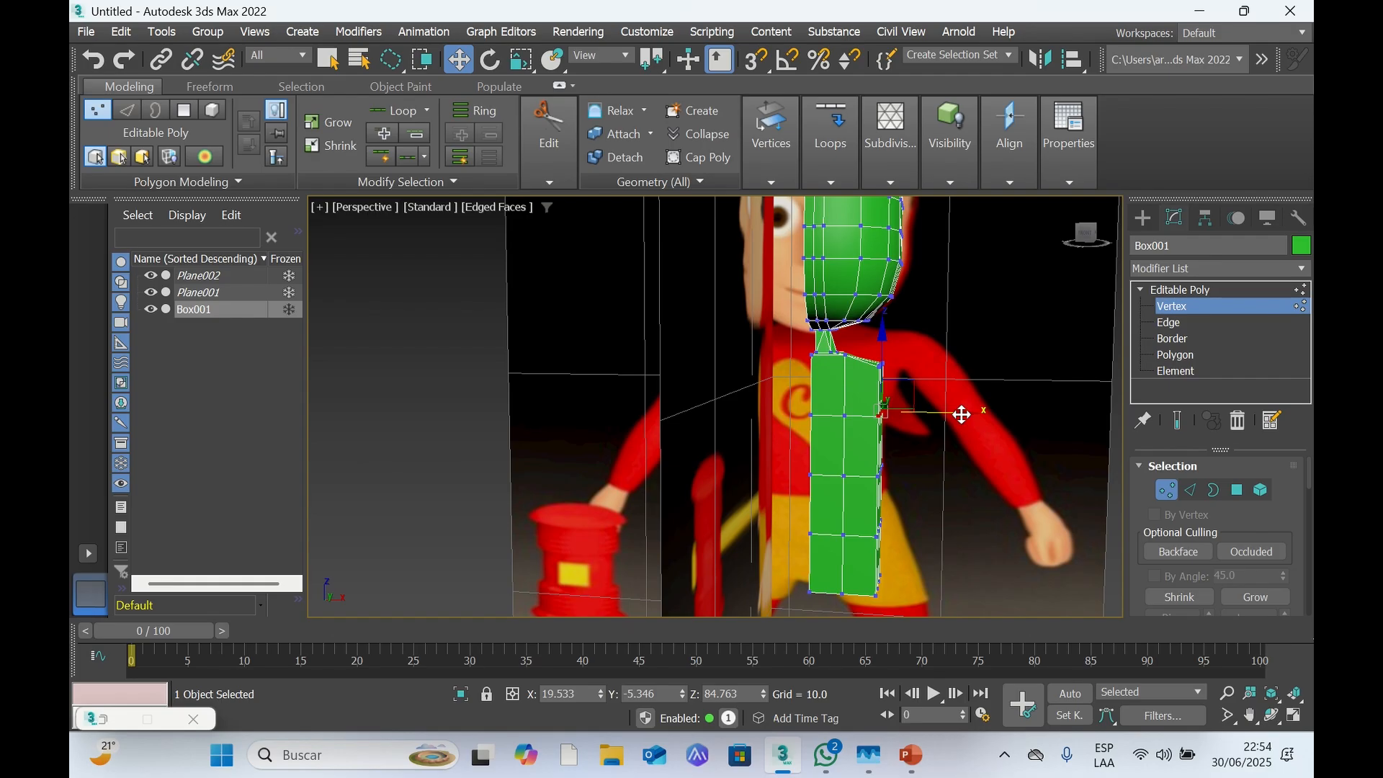
pyautogui.moveTo(961, 415); pyautogui.dragTo(950, 413)
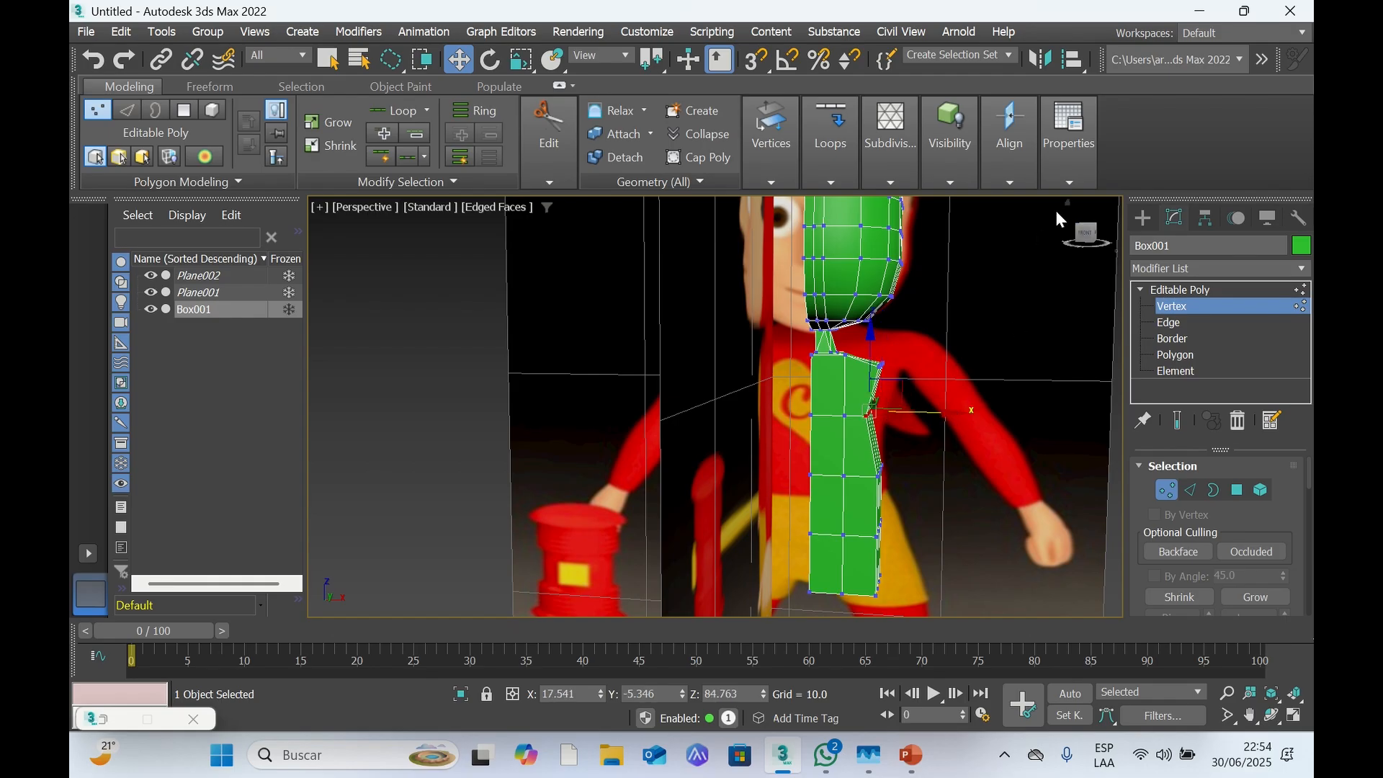
pyautogui.click(1085, 235)
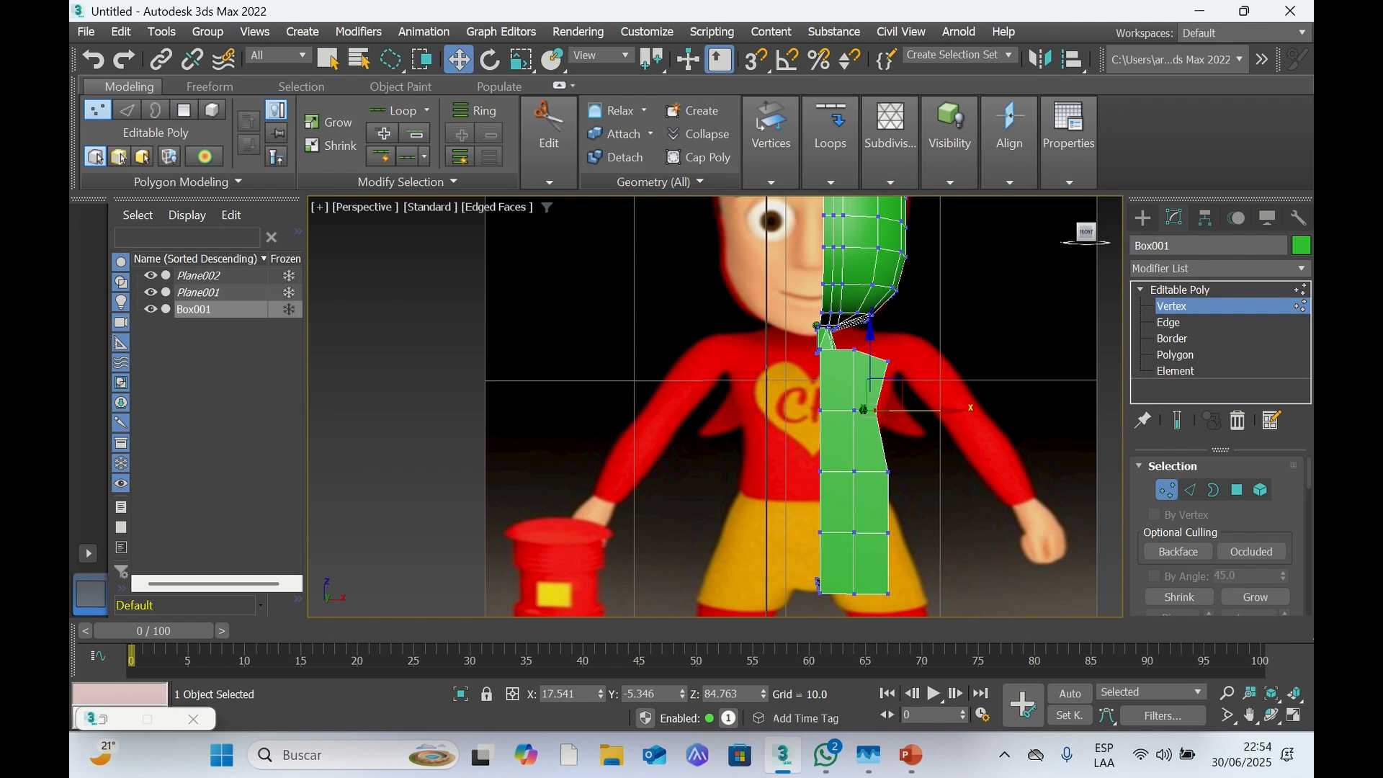
# Move the outer side vertices of the torso's middle row inward about 2 units along X to form the waist
pyautogui.click(941, 457)
pyautogui.moveTo(927, 442)
pyautogui.mouseDown()
pyautogui.moveTo(883, 472)
pyautogui.moveTo(913, 490)
pyautogui.mouseUp()
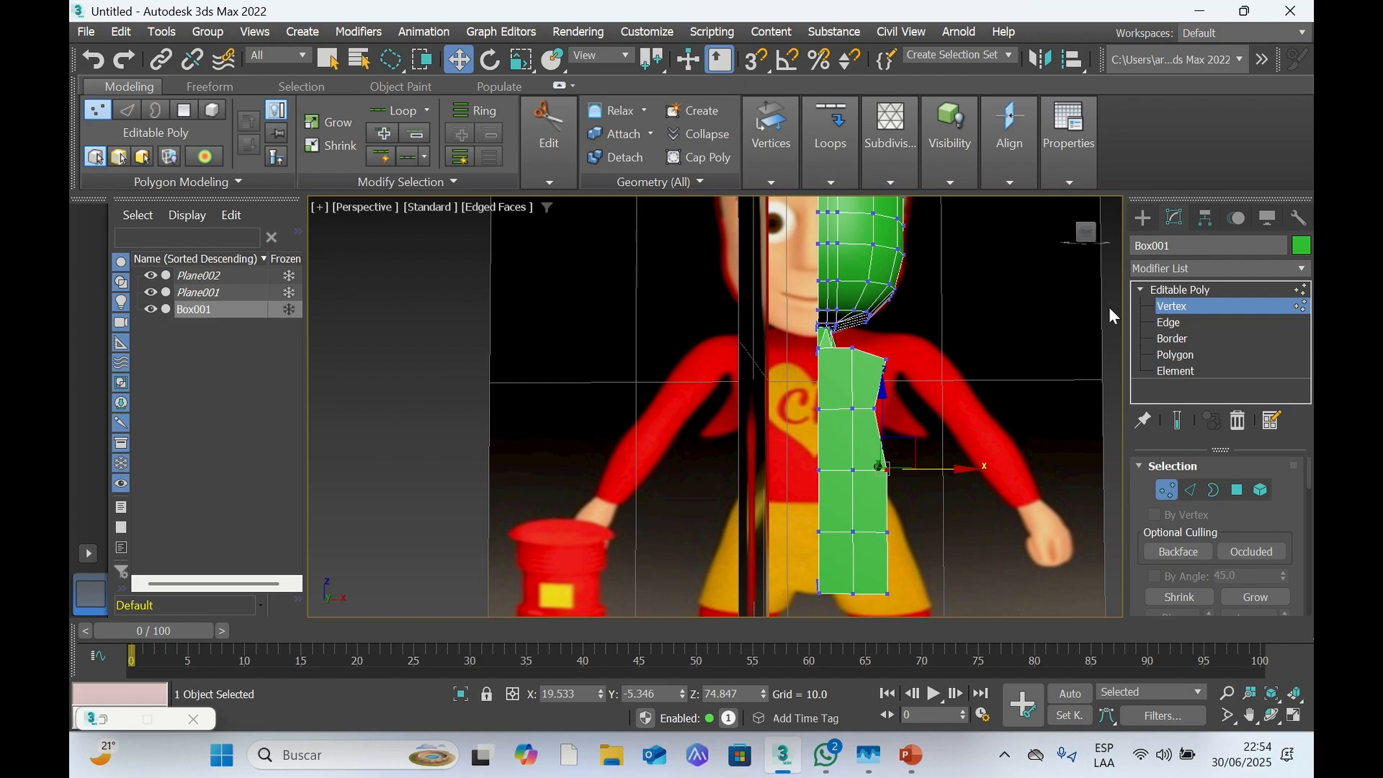
pyautogui.click(1083, 238)
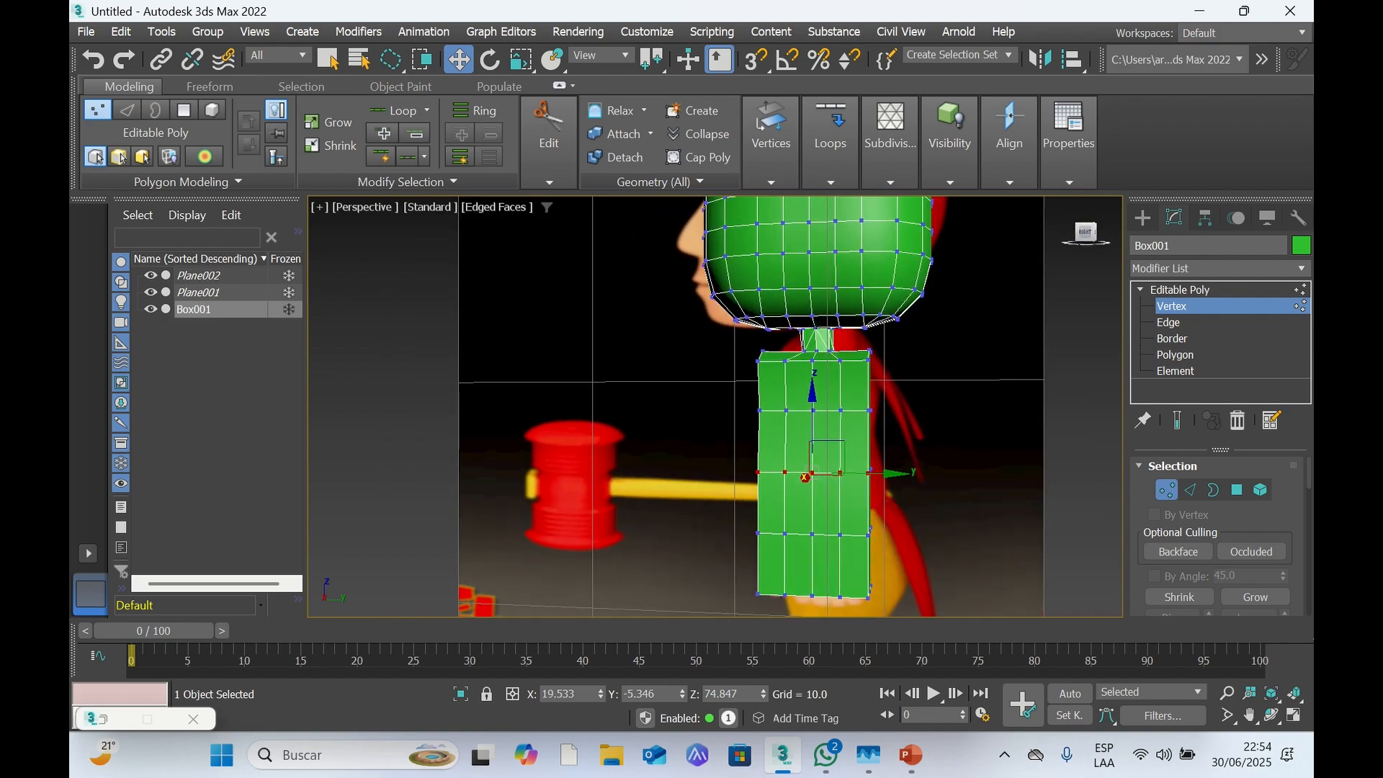
pyautogui.moveTo(929, 306); pyautogui.dragTo(1031, 321)
pyautogui.moveTo(936, 472); pyautogui.dragTo(918, 469)
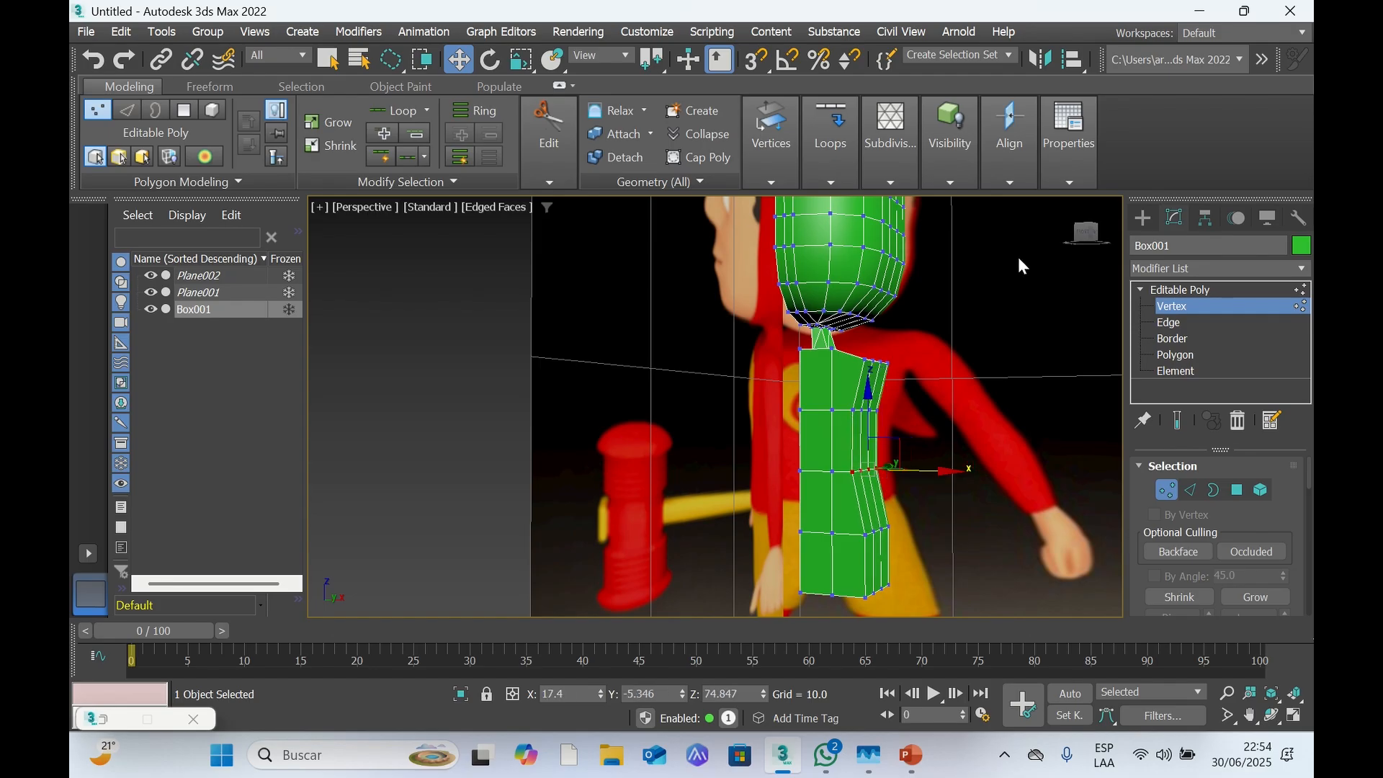
pyautogui.click(1085, 239)
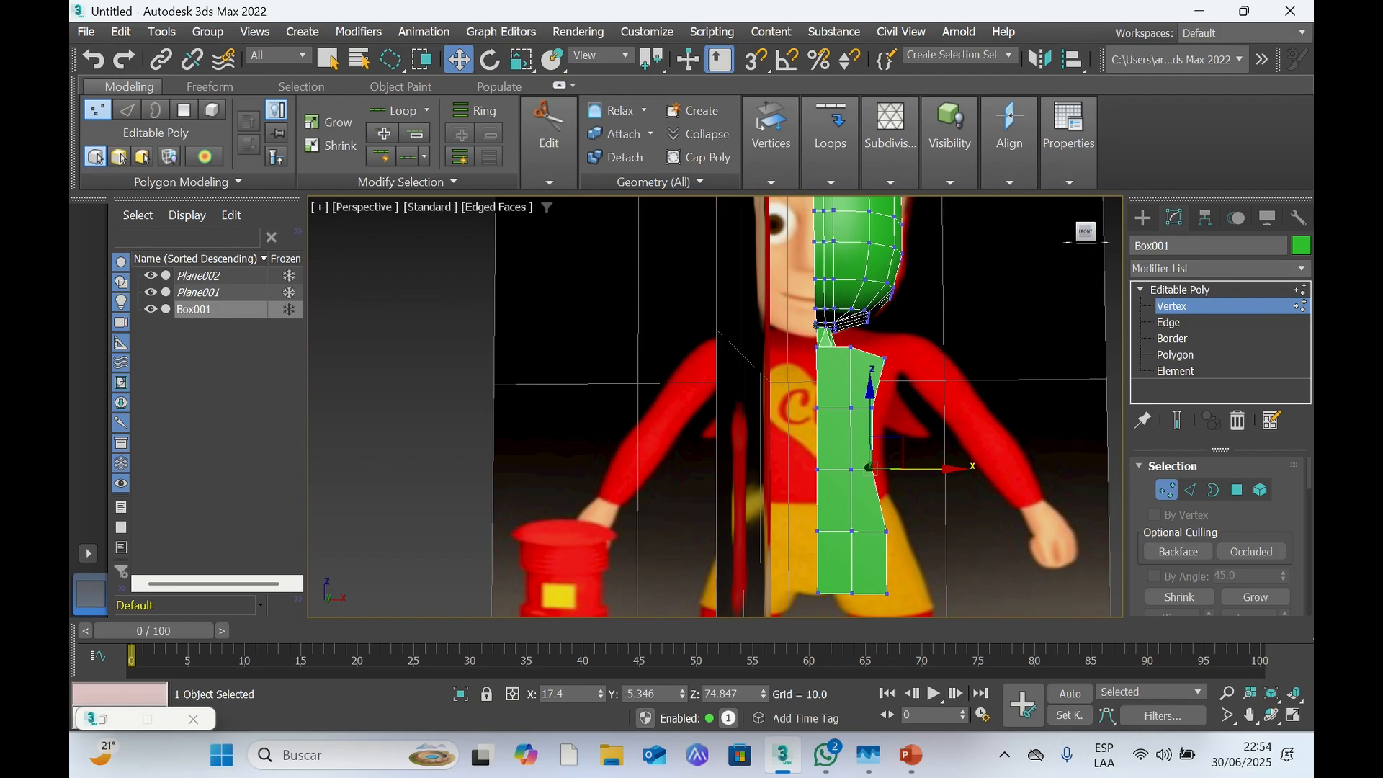
pyautogui.click(1083, 237)
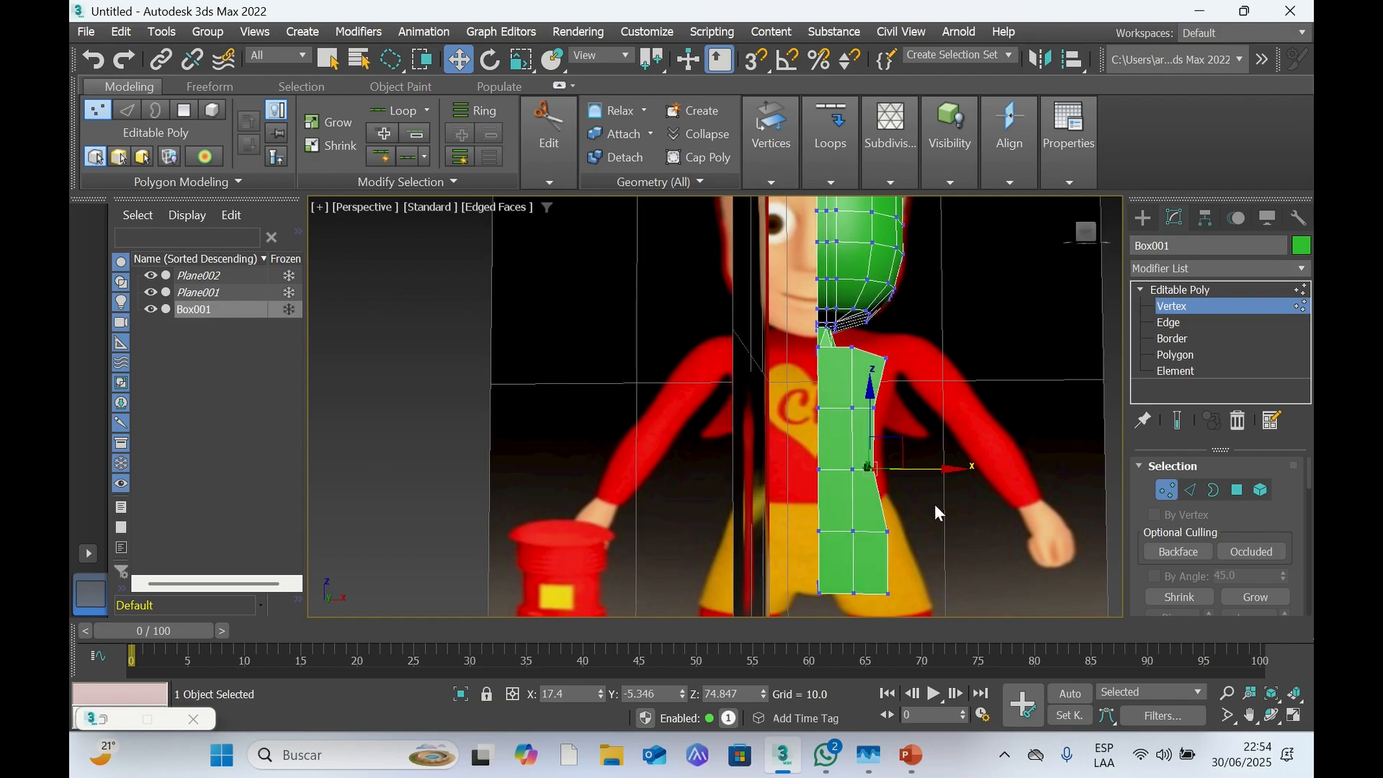
# Move the outer side vertices of the row above the torso's base outward about 1.5 units along X to widen the hip
pyautogui.moveTo(921, 500)
pyautogui.mouseDown()
pyautogui.moveTo(886, 537)
pyautogui.moveTo(896, 546)
pyautogui.mouseUp()
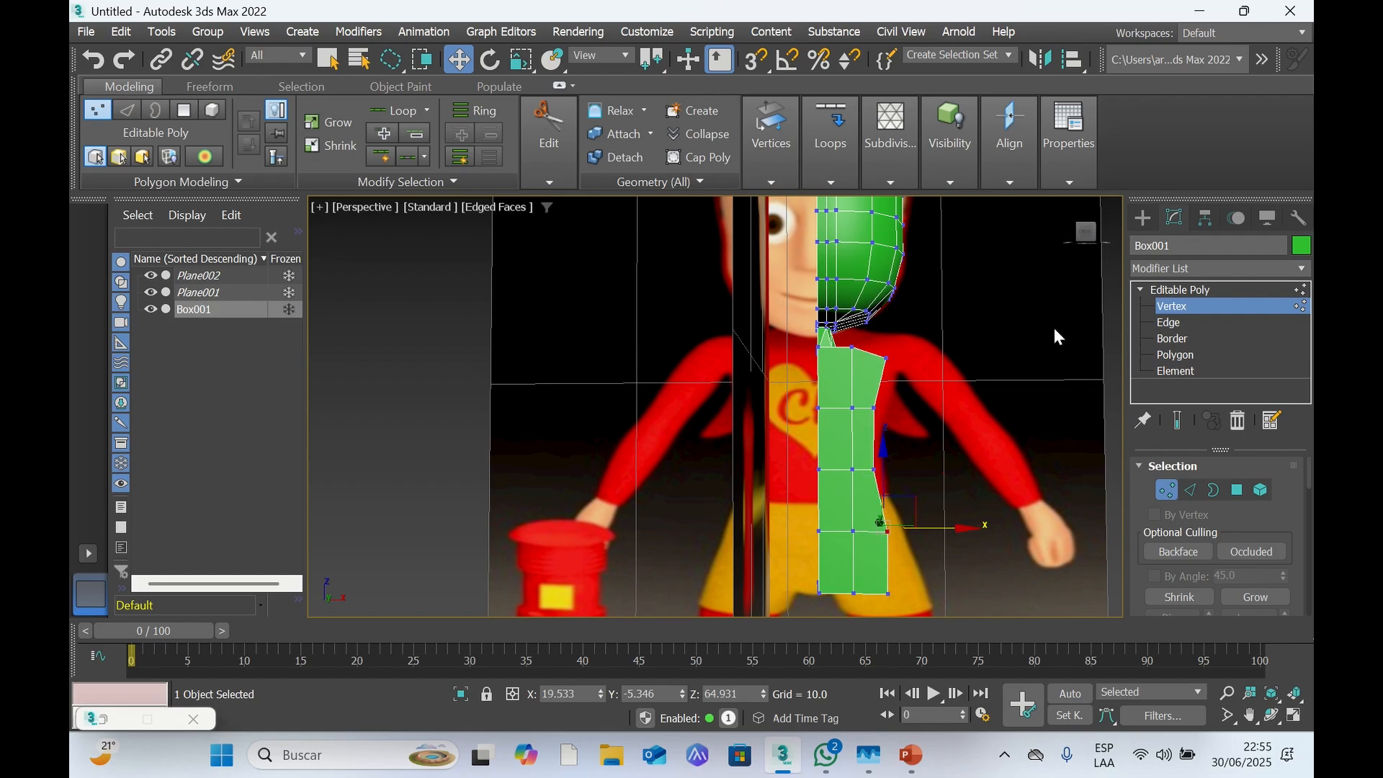
pyautogui.moveTo(1084, 235); pyautogui.dragTo(991, 237)
pyautogui.keyDown('alt'); pyautogui.moveTo(814, 461); pyautogui.dragTo(955, 416, button='middle'); pyautogui.keyUp('alt')
pyautogui.moveTo(948, 528); pyautogui.dragTo(963, 523)
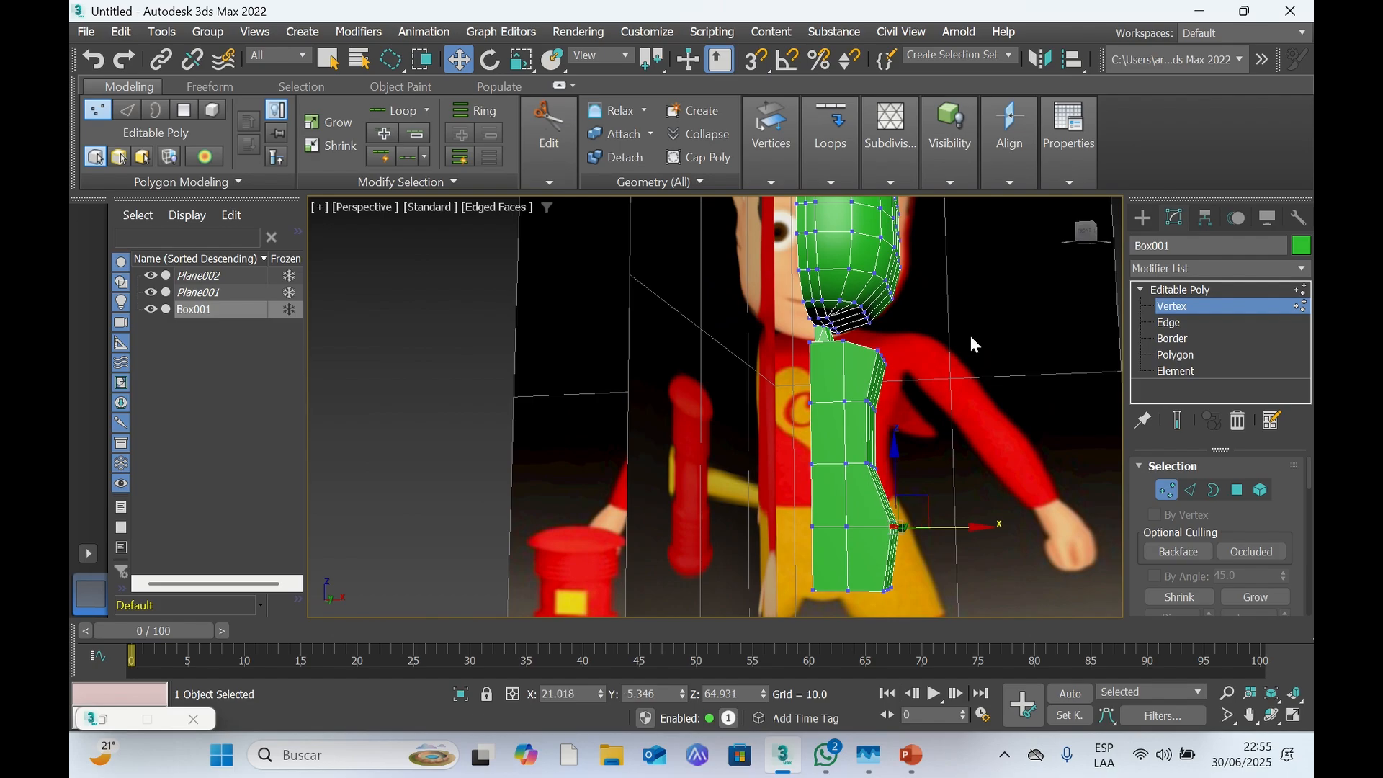
pyautogui.click(1087, 243)
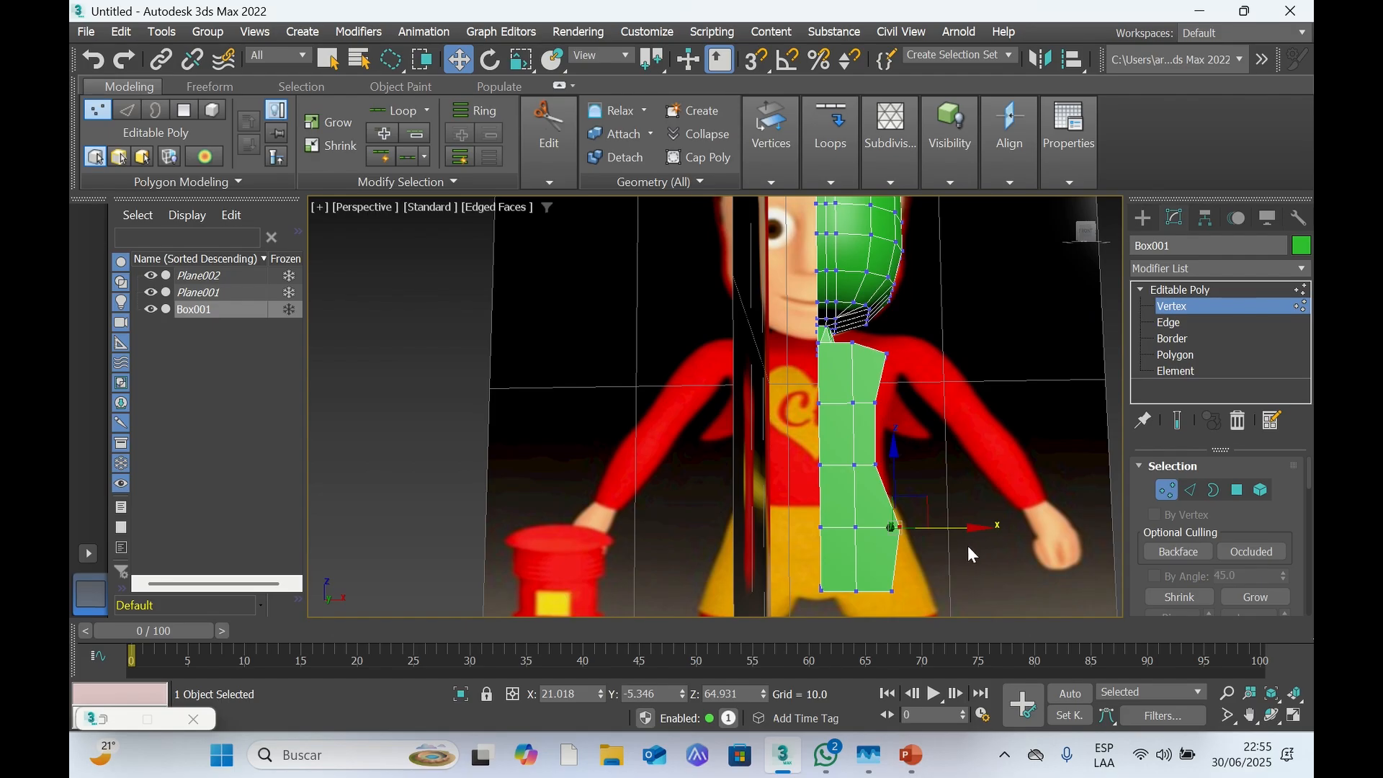
# Move the outer side vertices of the torso's base row outward about 3.5 units along X and up about 6.4 units along Z
pyautogui.moveTo(1079, 235); pyautogui.dragTo(1074, 241)
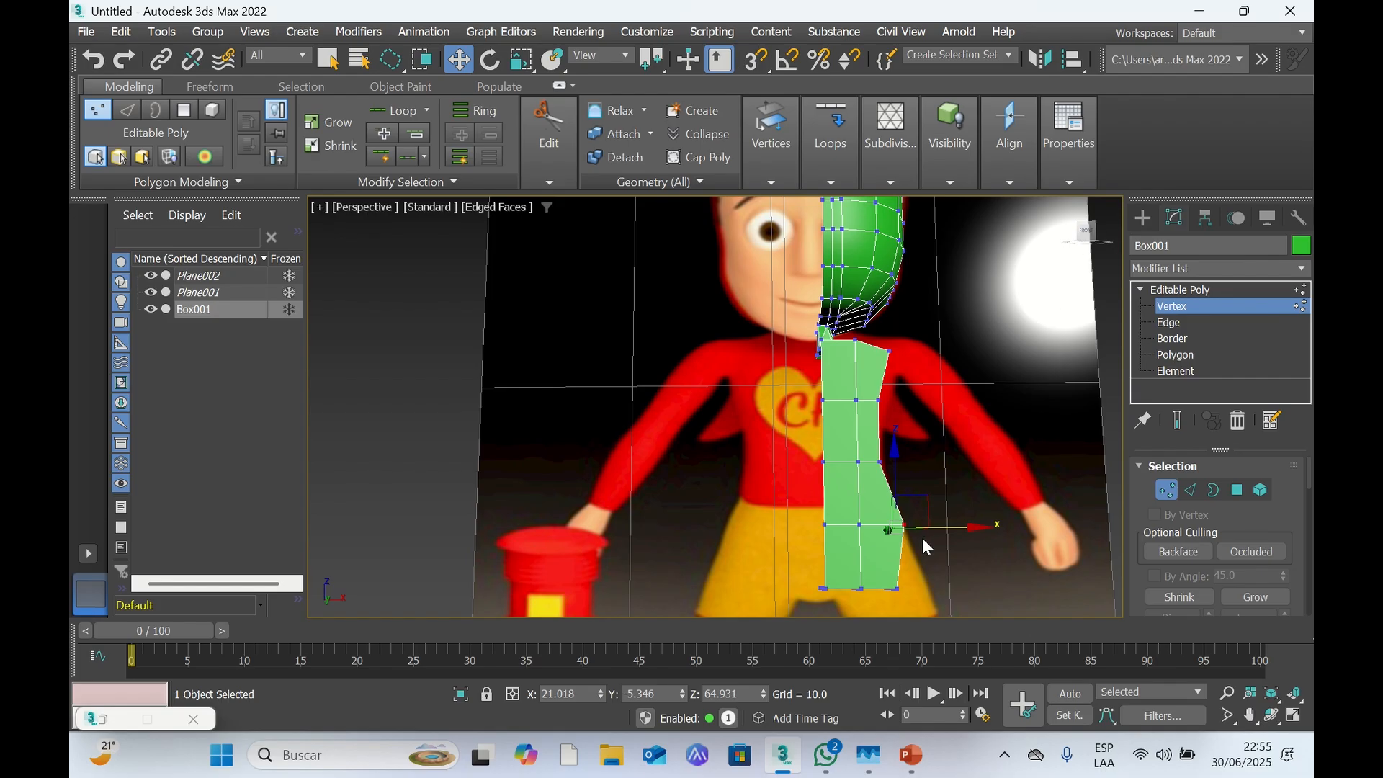
pyautogui.click(937, 581)
pyautogui.moveTo(930, 567)
pyautogui.mouseDown()
pyautogui.moveTo(884, 591)
pyautogui.moveTo(911, 608)
pyautogui.mouseUp()
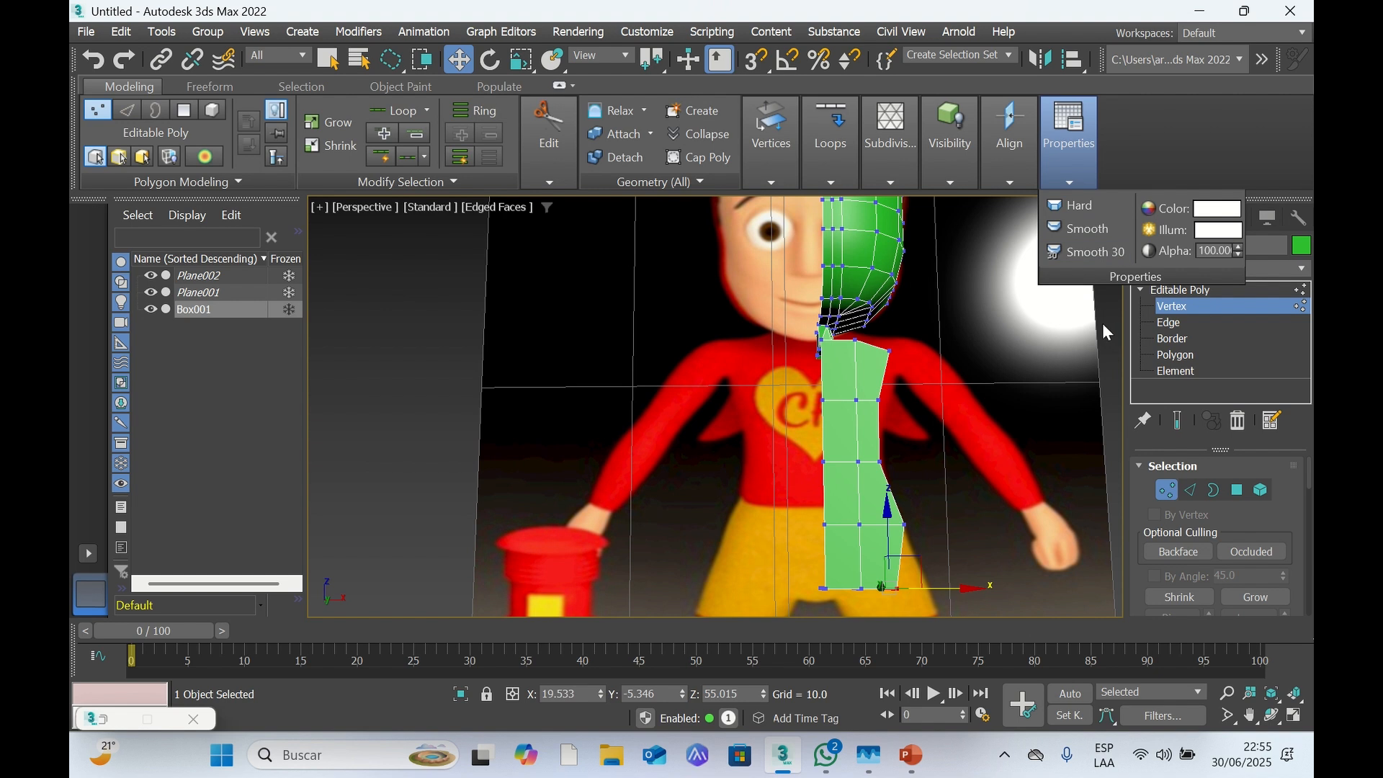
pyautogui.moveTo(1087, 234)
pyautogui.mouseDown()
pyautogui.moveTo(981, 237)
pyautogui.moveTo(1060, 236)
pyautogui.mouseUp()
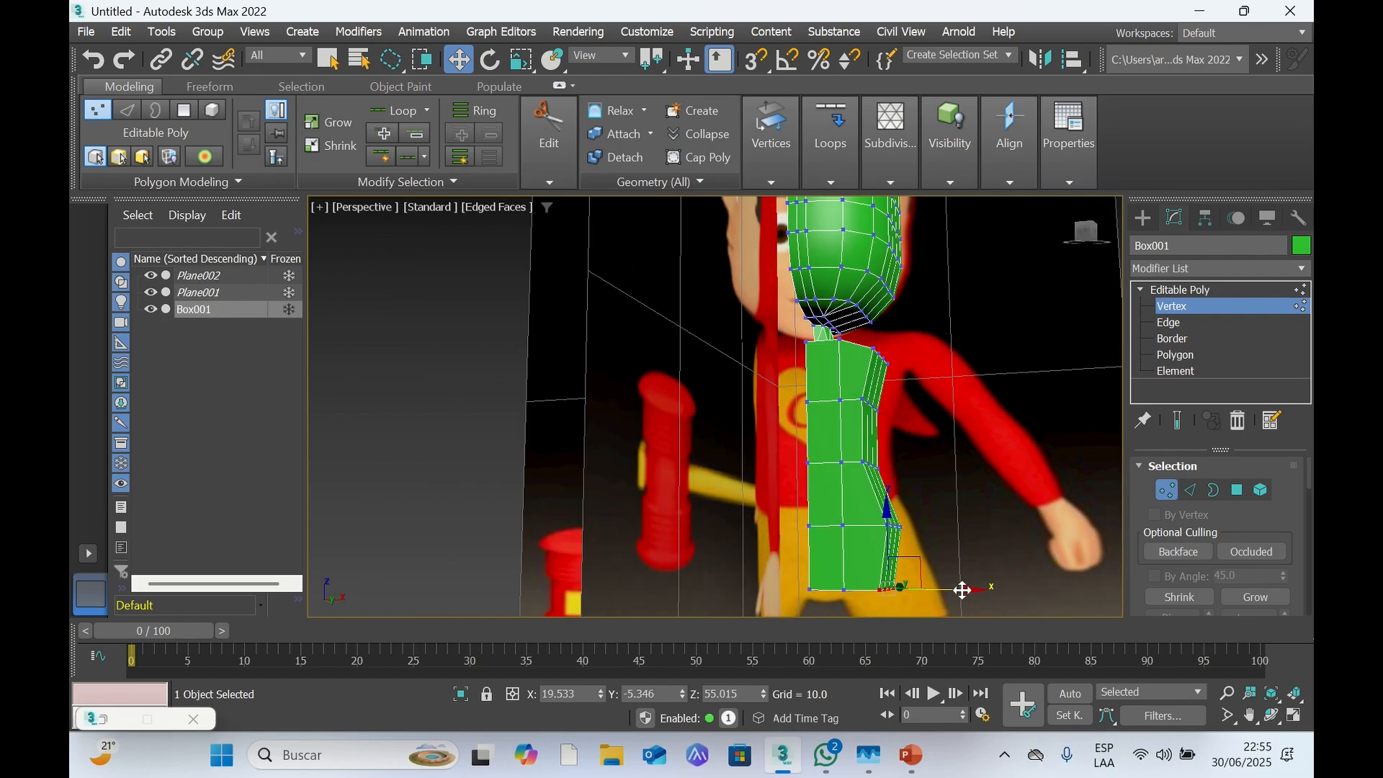
pyautogui.moveTo(960, 583); pyautogui.dragTo(984, 579)
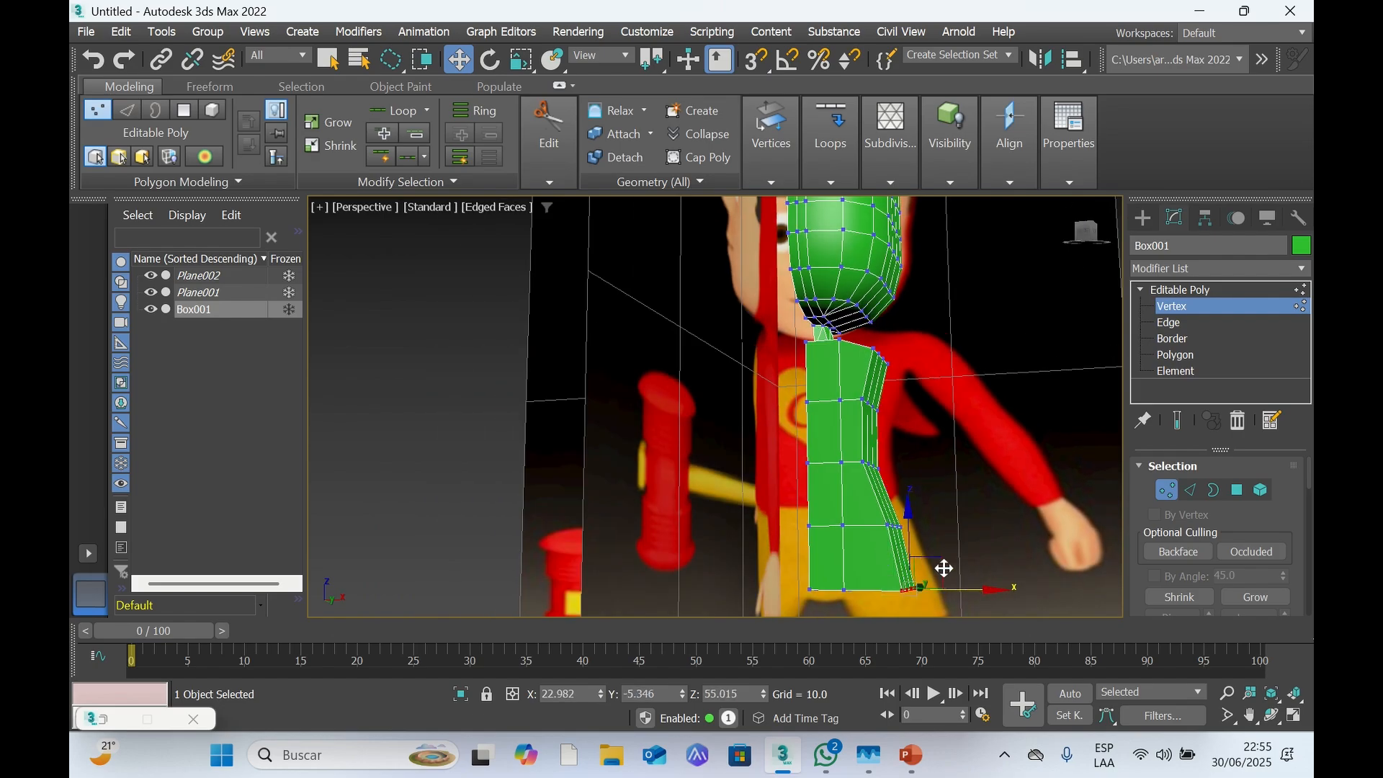
pyautogui.moveTo(912, 553); pyautogui.dragTo(914, 513)
pyautogui.click(1080, 238)
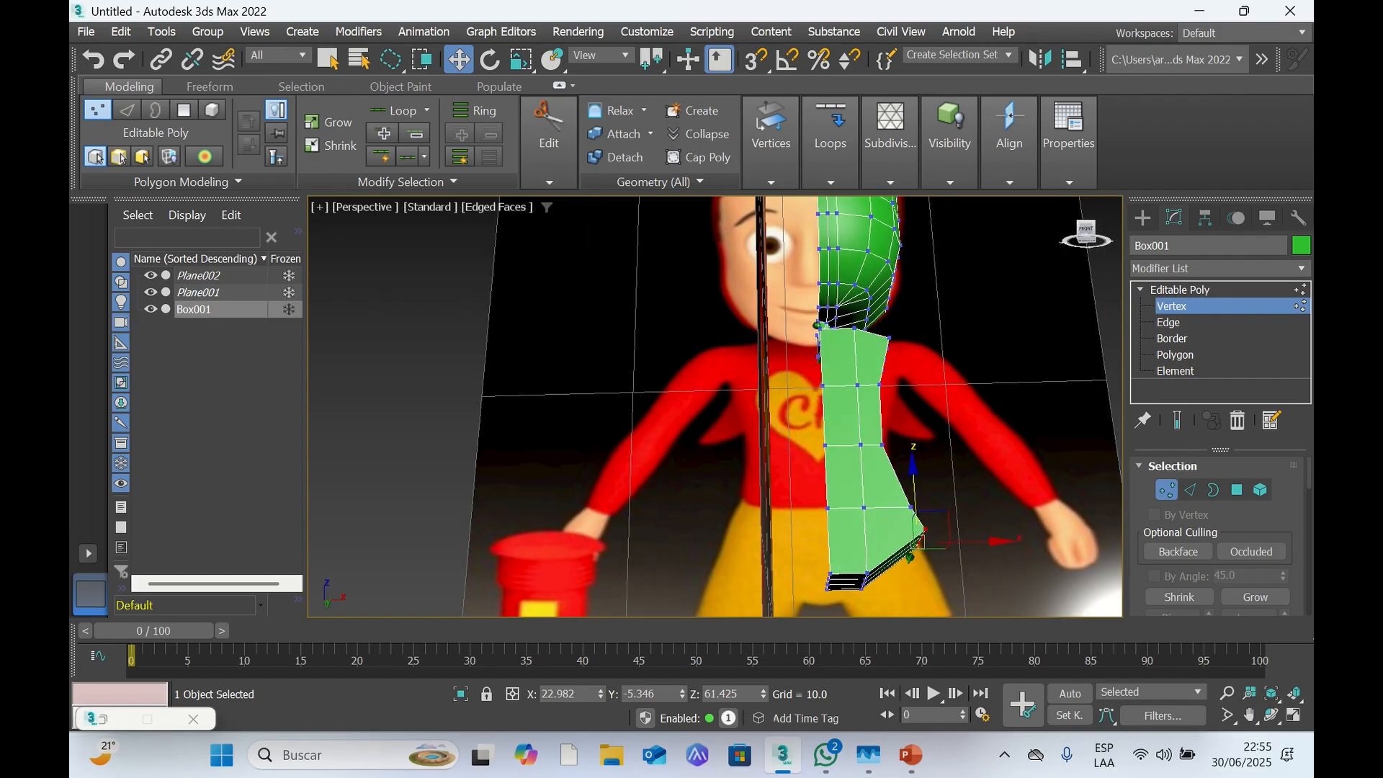
# Move the middle column's vertices on the torso's base row inward about 3 units along X
pyautogui.moveTo(1080, 237)
pyautogui.mouseDown()
pyautogui.moveTo(1102, 262)
pyautogui.moveTo(1073, 239)
pyautogui.mouseUp()
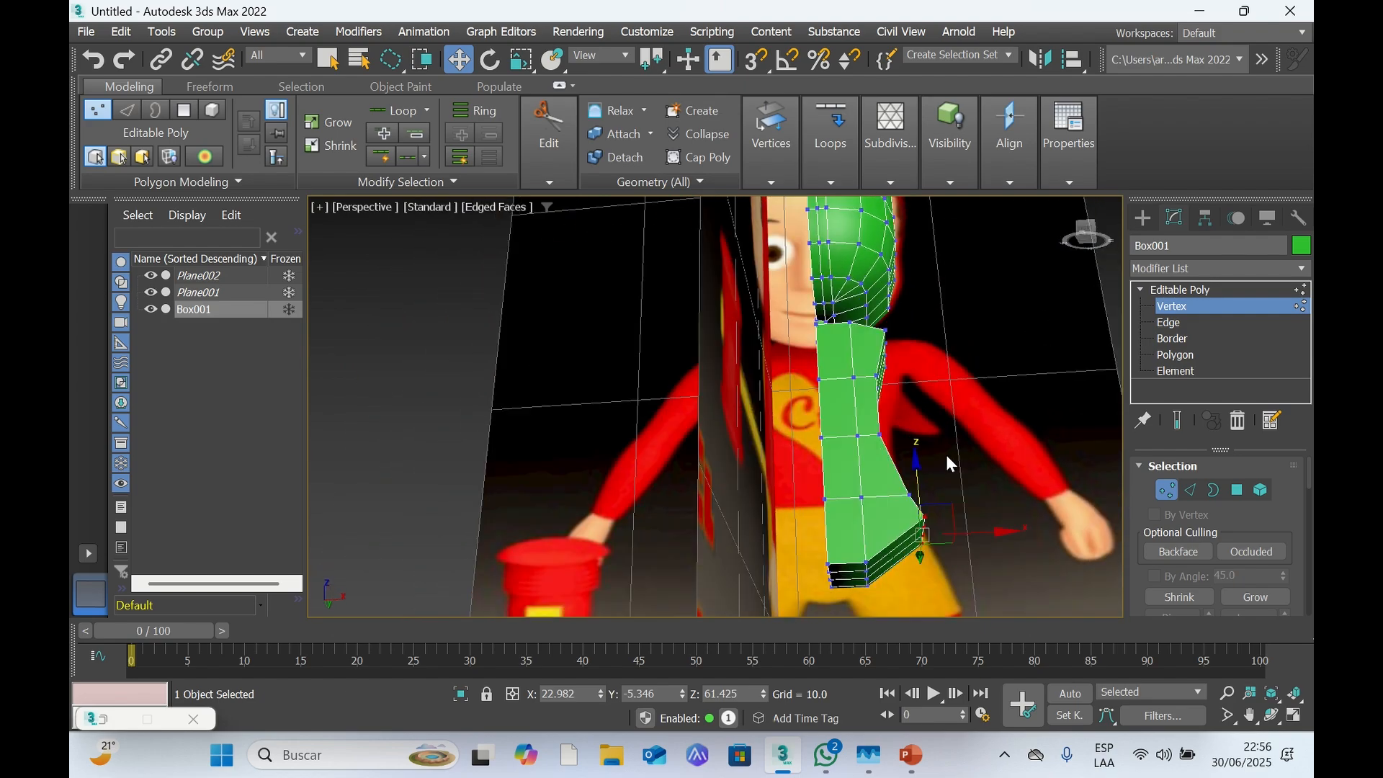
pyautogui.moveTo(884, 599)
pyautogui.mouseDown()
pyautogui.moveTo(858, 585)
pyautogui.moveTo(856, 553)
pyautogui.moveTo(895, 570)
pyautogui.moveTo(887, 596)
pyautogui.mouseUp()
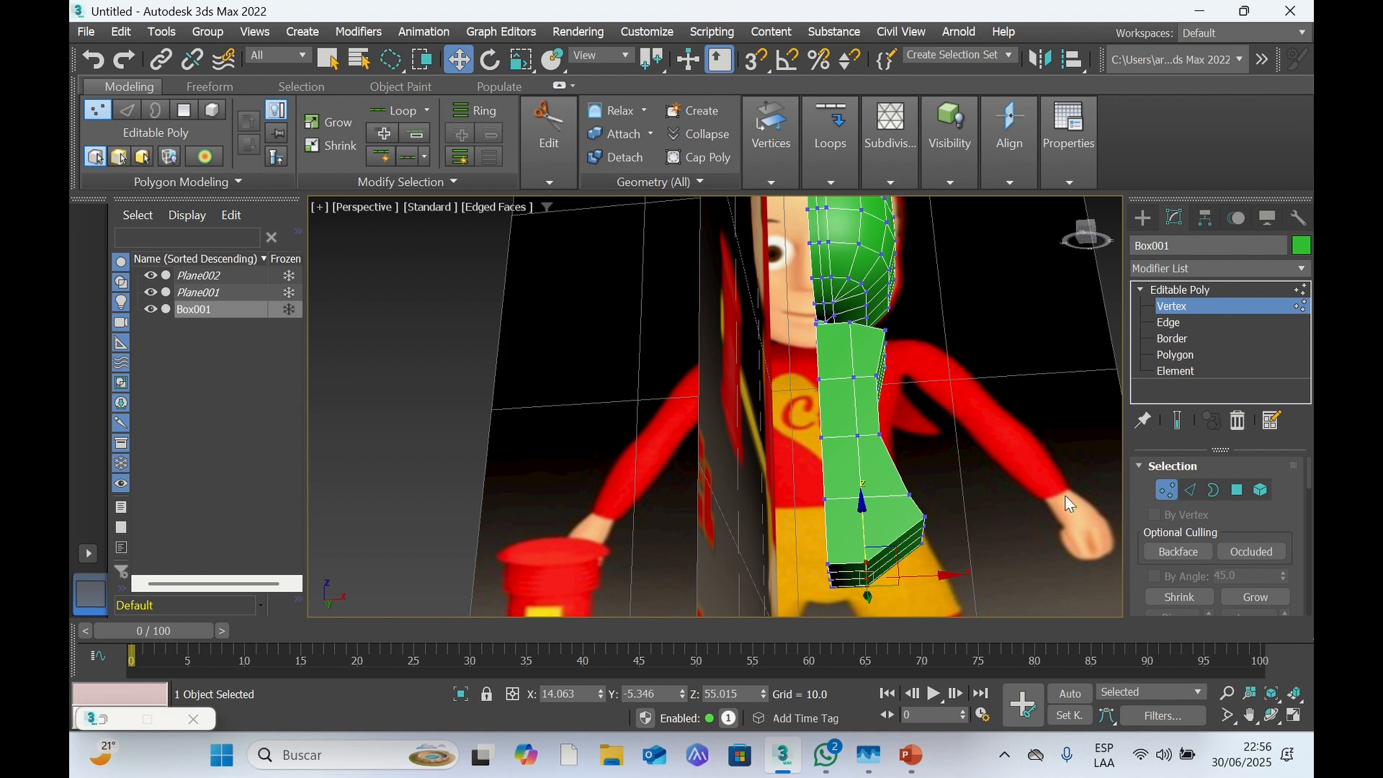
pyautogui.moveTo(1086, 241)
pyautogui.mouseDown()
pyautogui.moveTo(964, 244)
pyautogui.moveTo(1023, 264)
pyautogui.moveTo(1111, 242)
pyautogui.mouseUp()
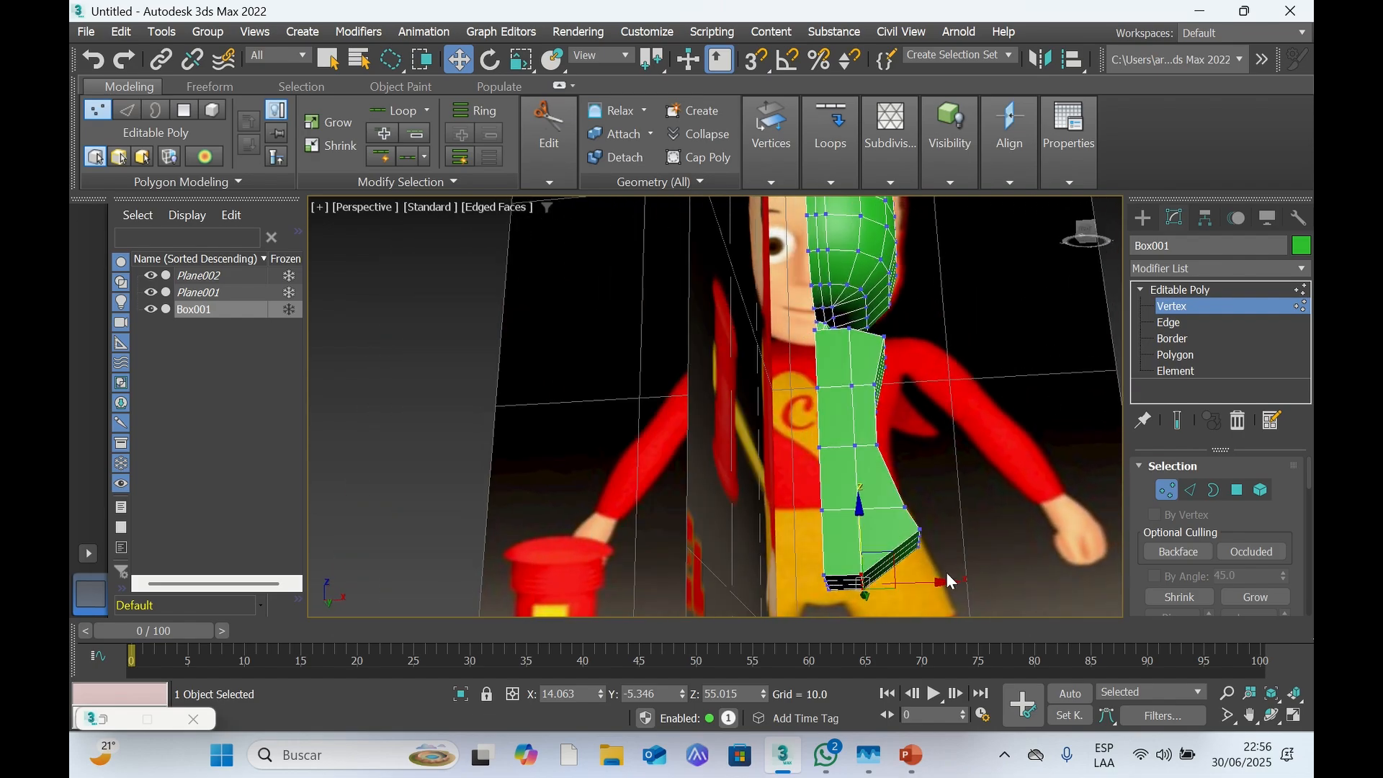
pyautogui.moveTo(941, 582); pyautogui.dragTo(921, 587)
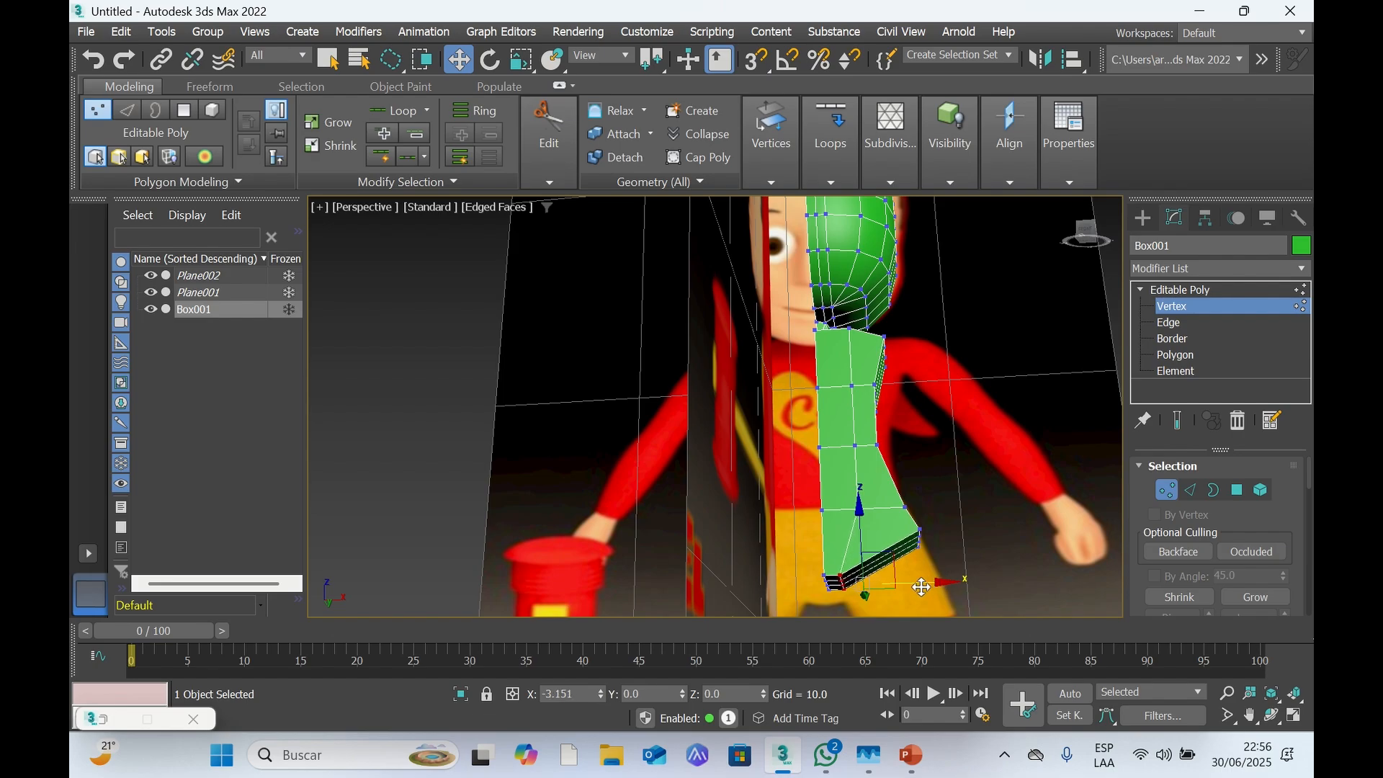
pyautogui.moveTo(921, 587); pyautogui.dragTo(902, 587)
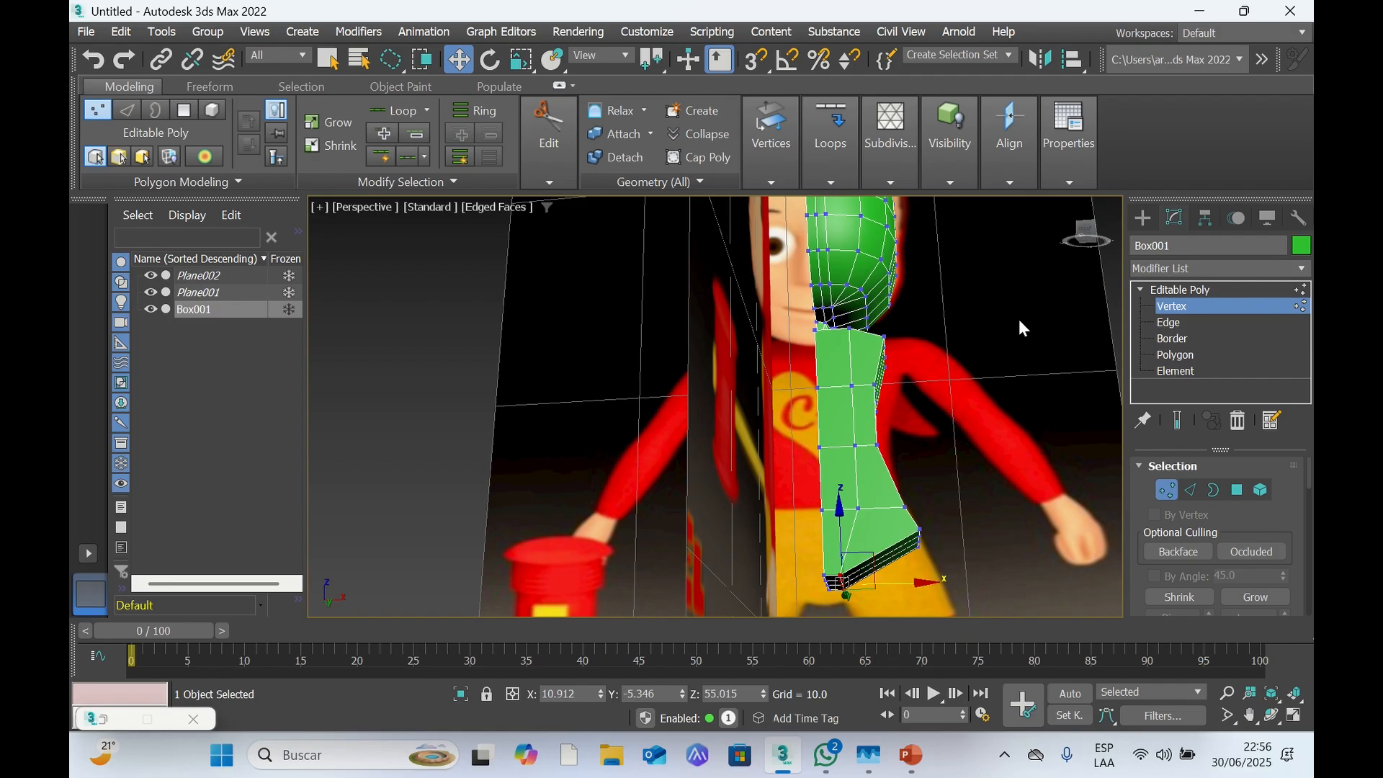
pyautogui.click(1084, 237)
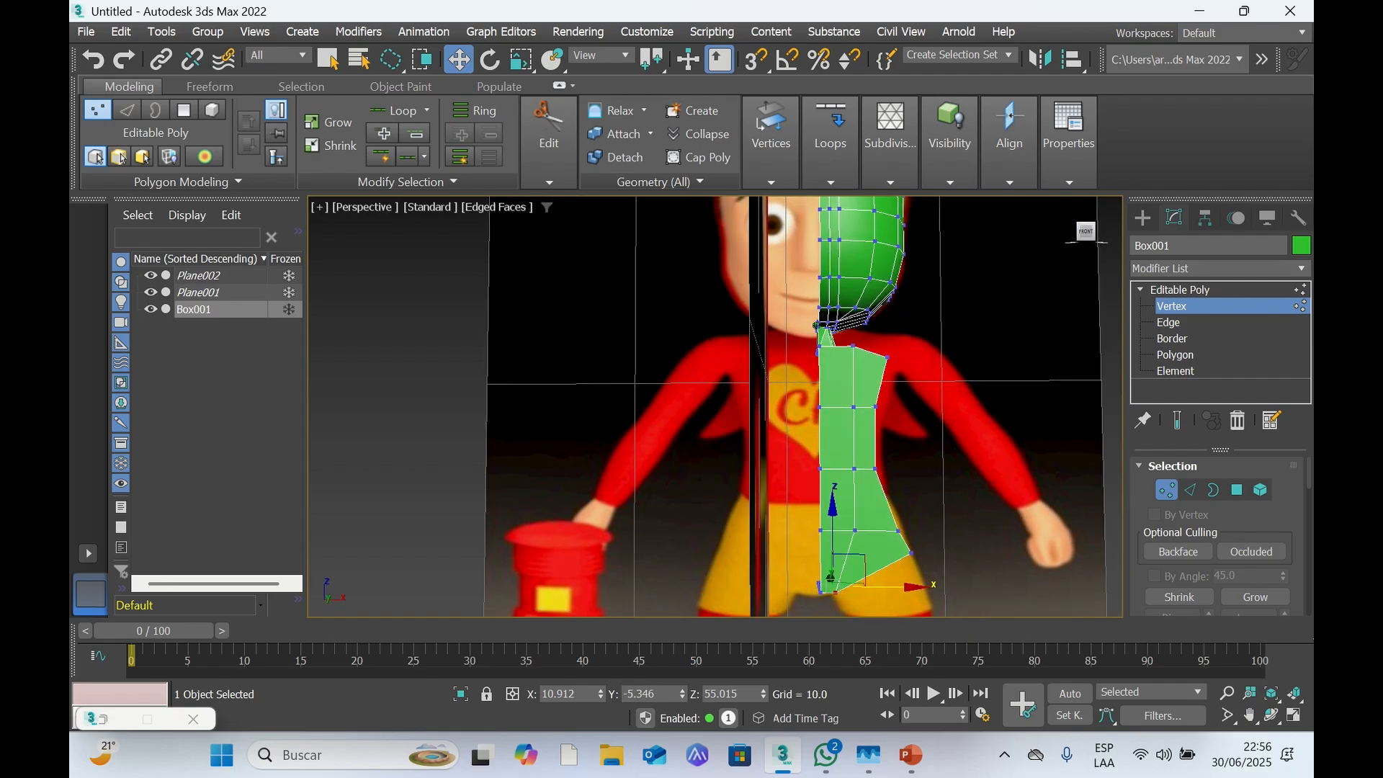
# In the side view, move the front vertices of the torso's top row forward about 1.2 units along Y and down about 2 units along Z
pyautogui.moveTo(1085, 232); pyautogui.dragTo(1040, 235)
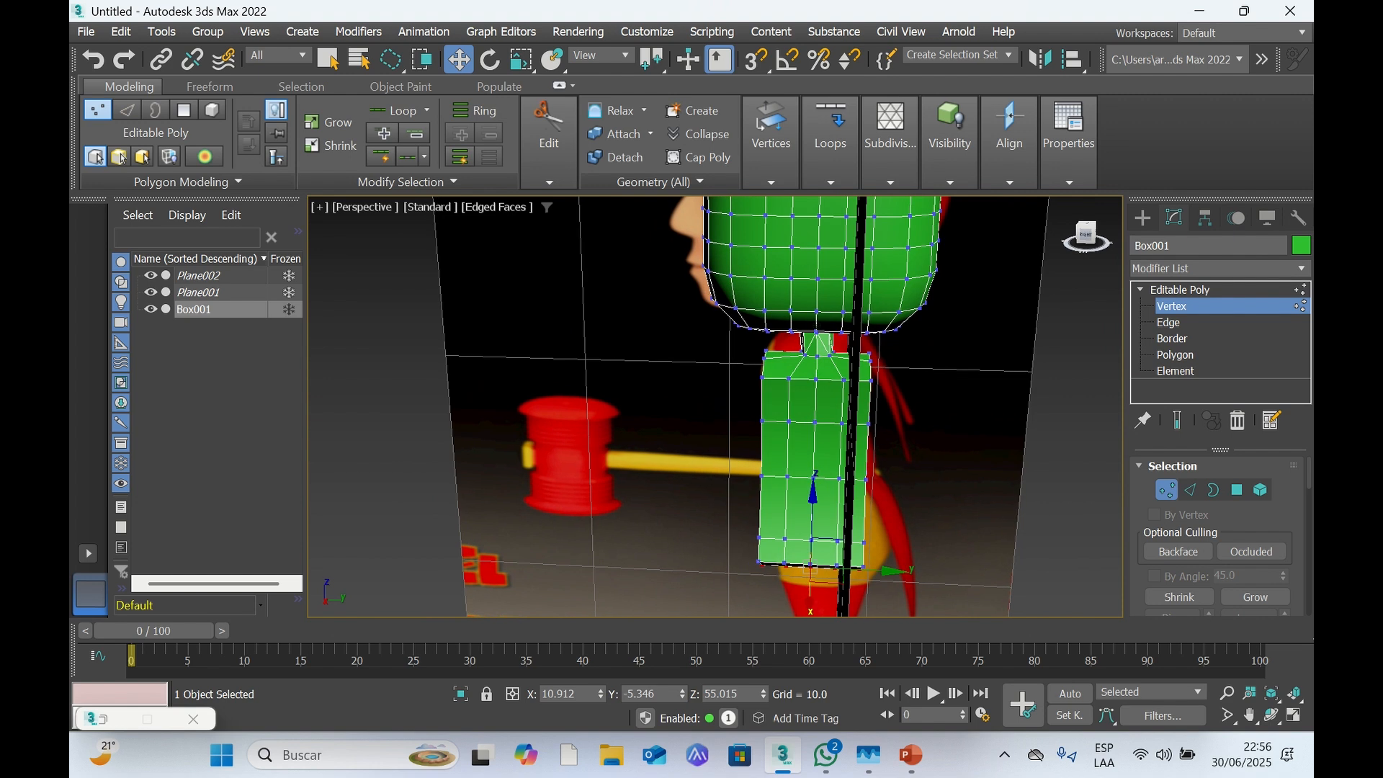
pyautogui.keyDown('alt'); pyautogui.moveTo(721, 404); pyautogui.dragTo(734, 397, button='middle'); pyautogui.keyUp('alt')
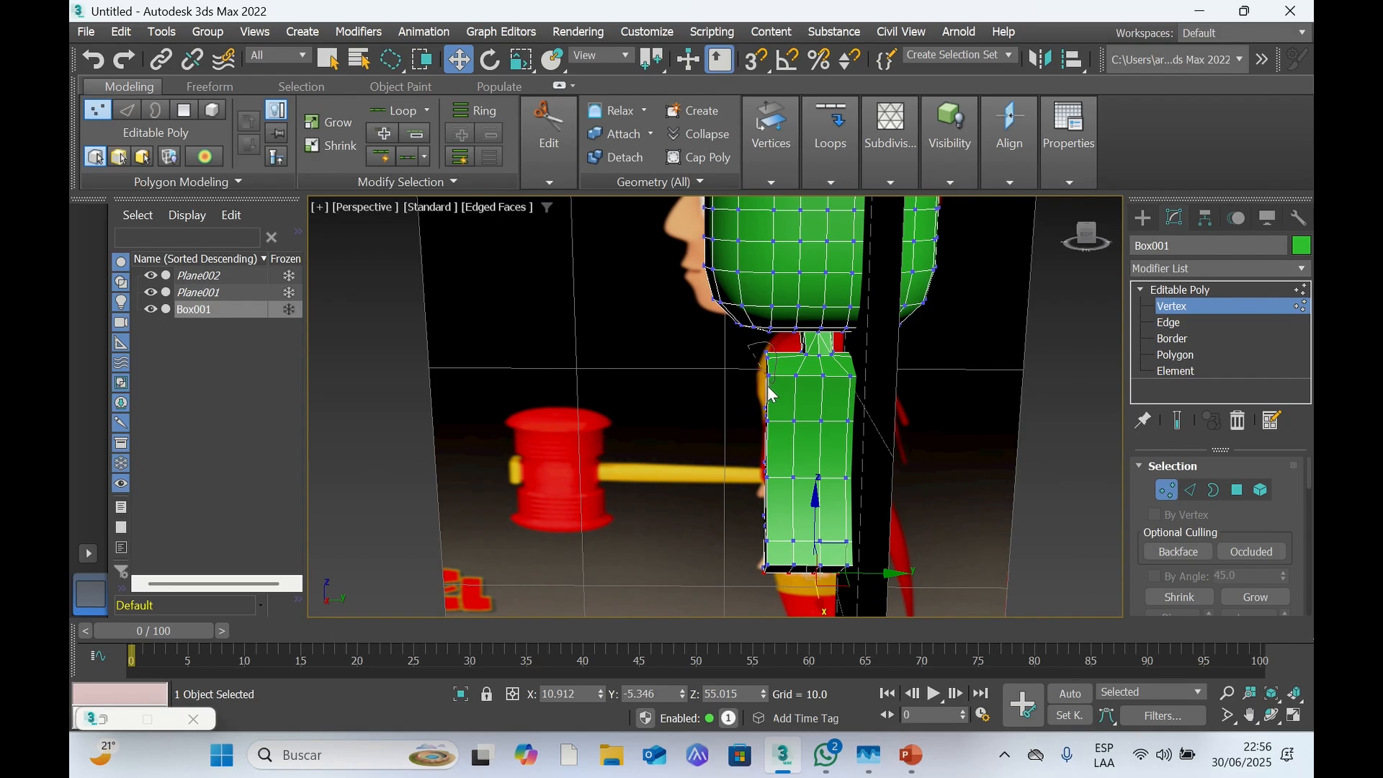
pyautogui.moveTo(751, 374); pyautogui.dragTo(751, 373)
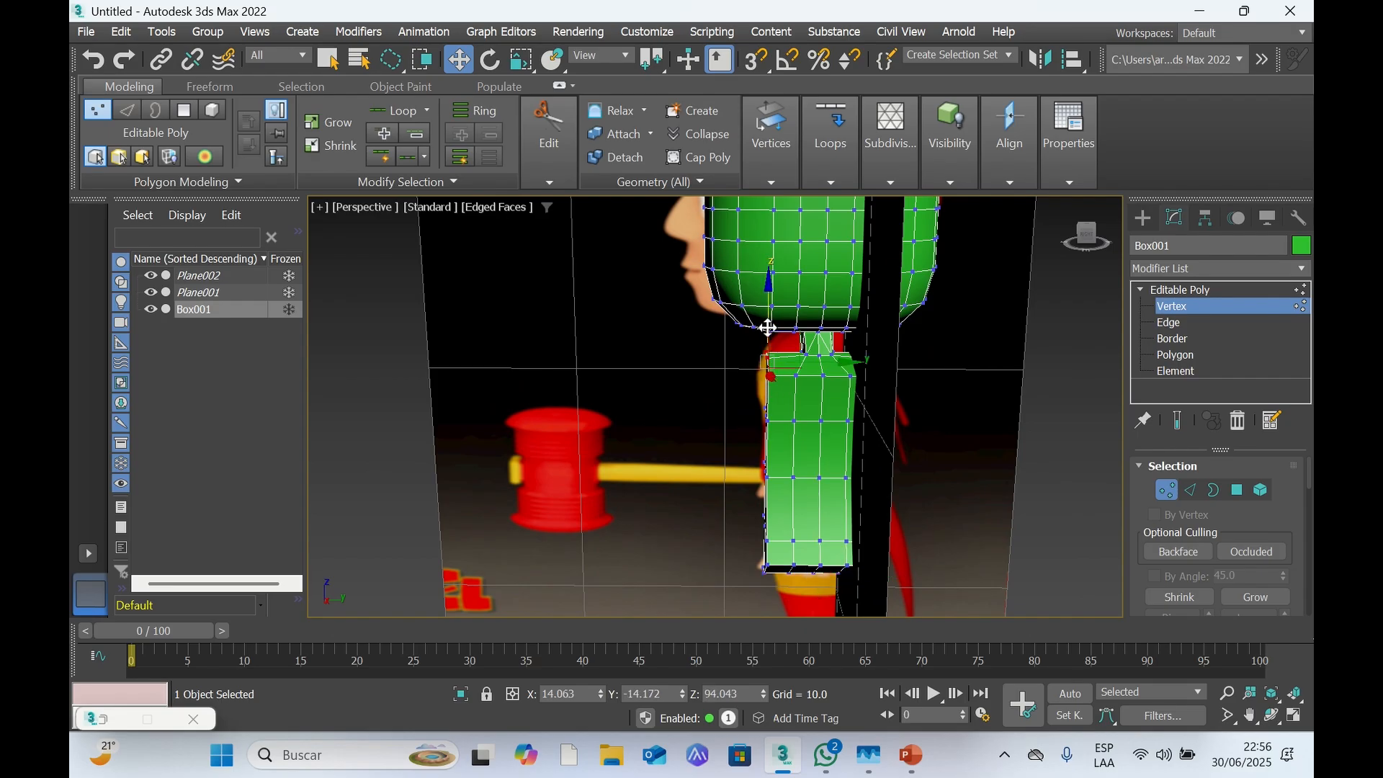
pyautogui.moveTo(768, 326)
pyautogui.mouseDown()
pyautogui.moveTo(768, 355)
pyautogui.moveTo(825, 377)
pyautogui.mouseUp()
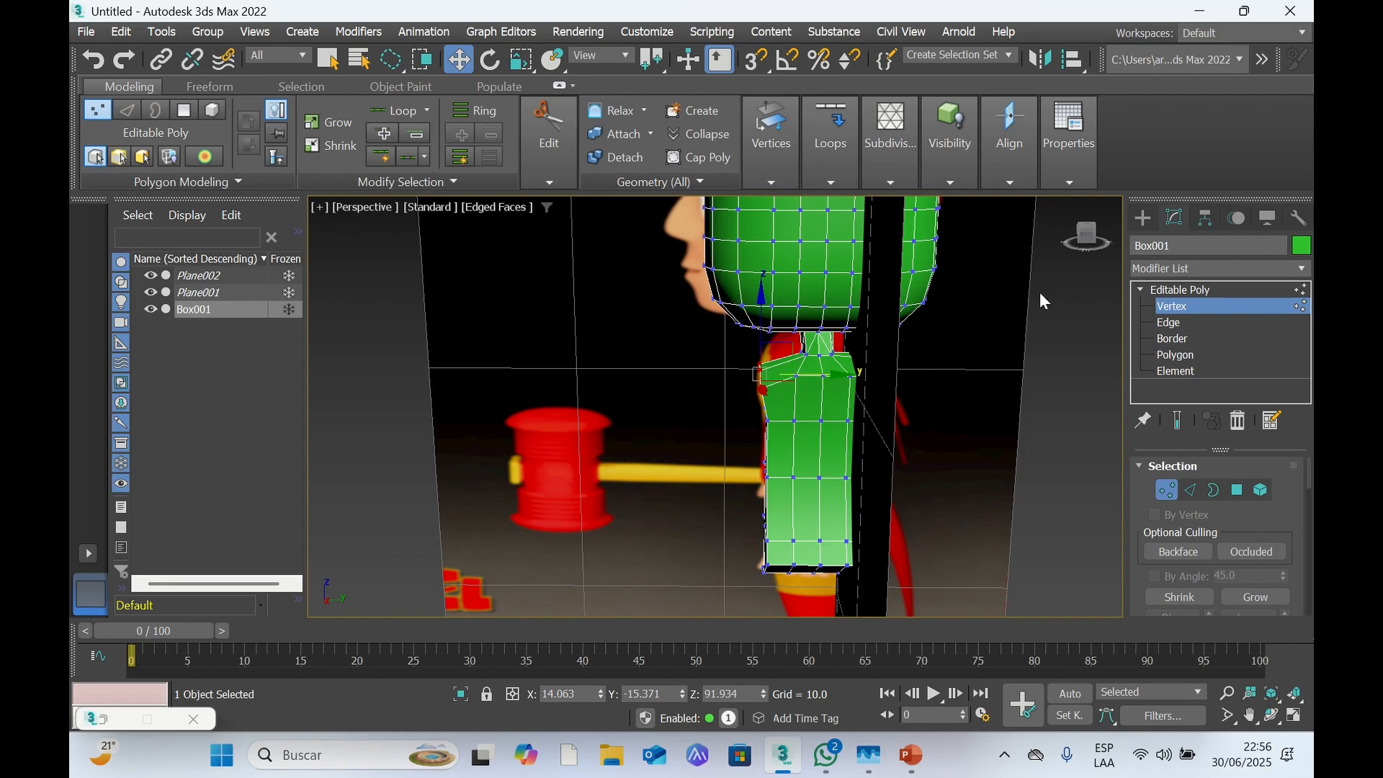
# Lower the back vertices of the torso's top row about 2.4 units along Z and nudge them slightly forward along Y
pyautogui.moveTo(1093, 245); pyautogui.dragTo(1044, 303)
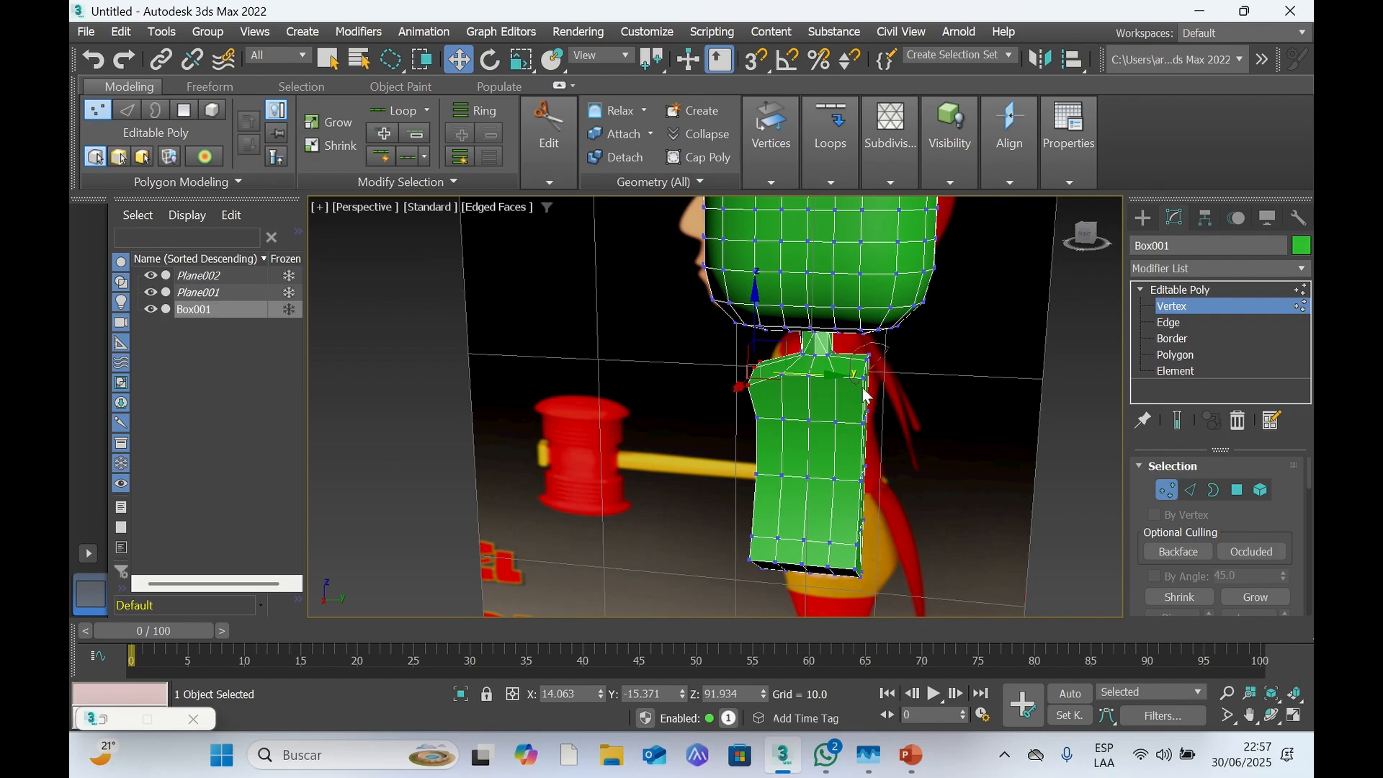
pyautogui.click(881, 360)
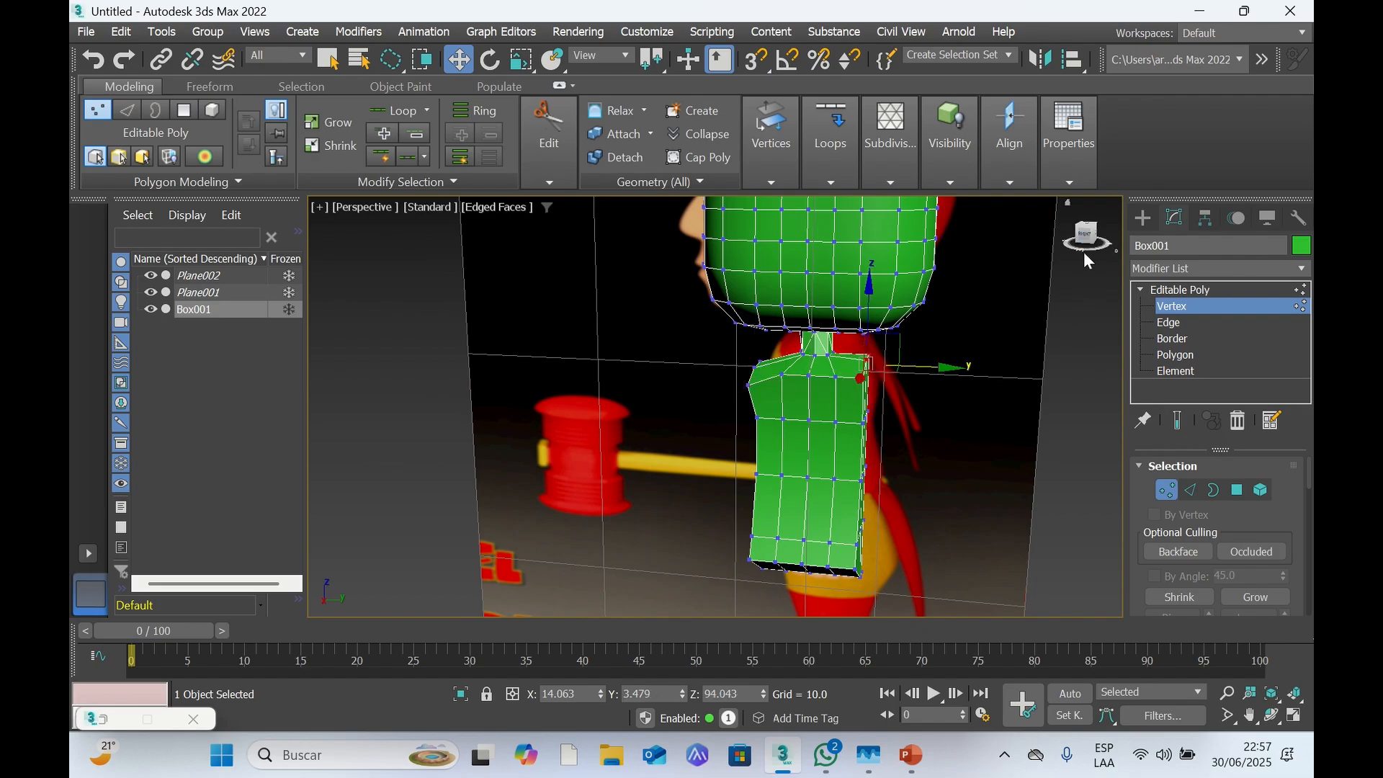
pyautogui.moveTo(1082, 242)
pyautogui.mouseDown()
pyautogui.moveTo(998, 245)
pyautogui.moveTo(1082, 243)
pyautogui.mouseUp()
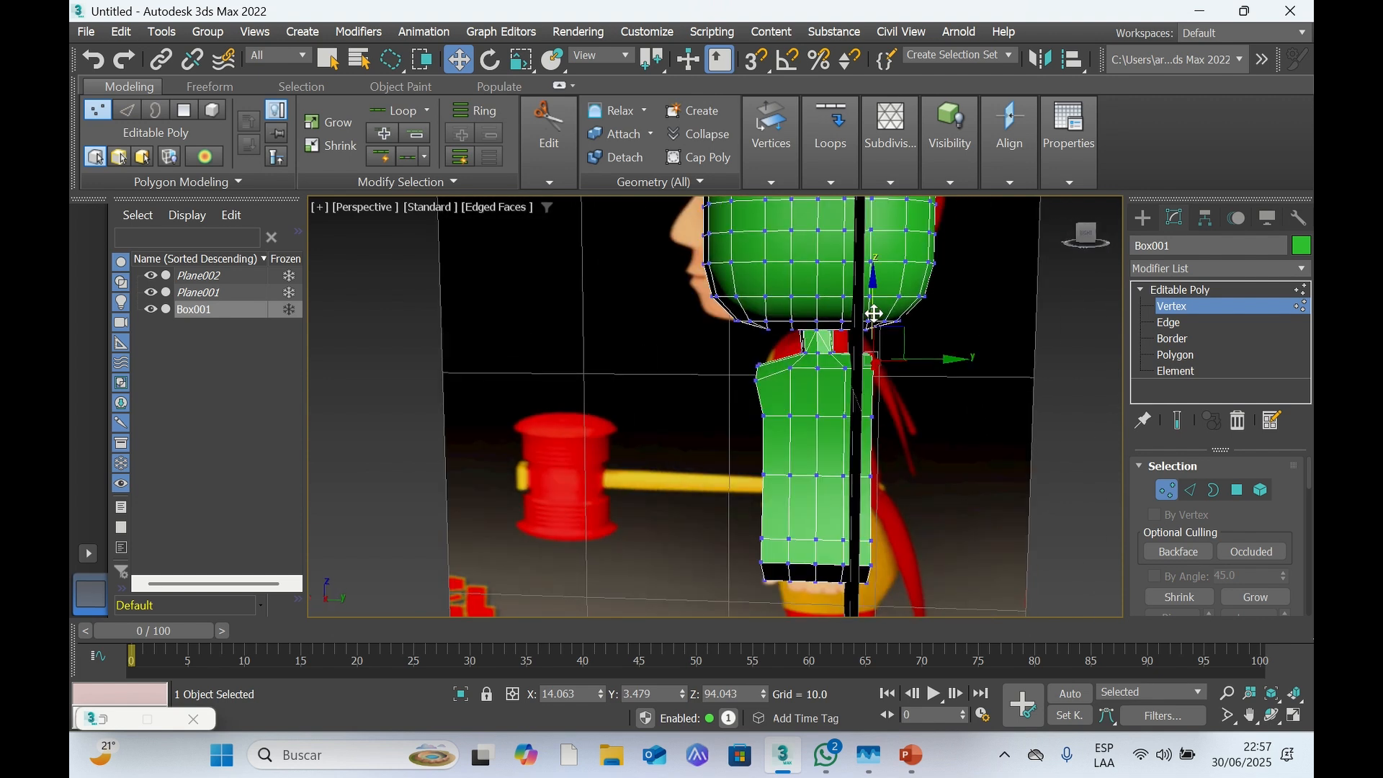
pyautogui.moveTo(874, 314); pyautogui.dragTo(871, 329)
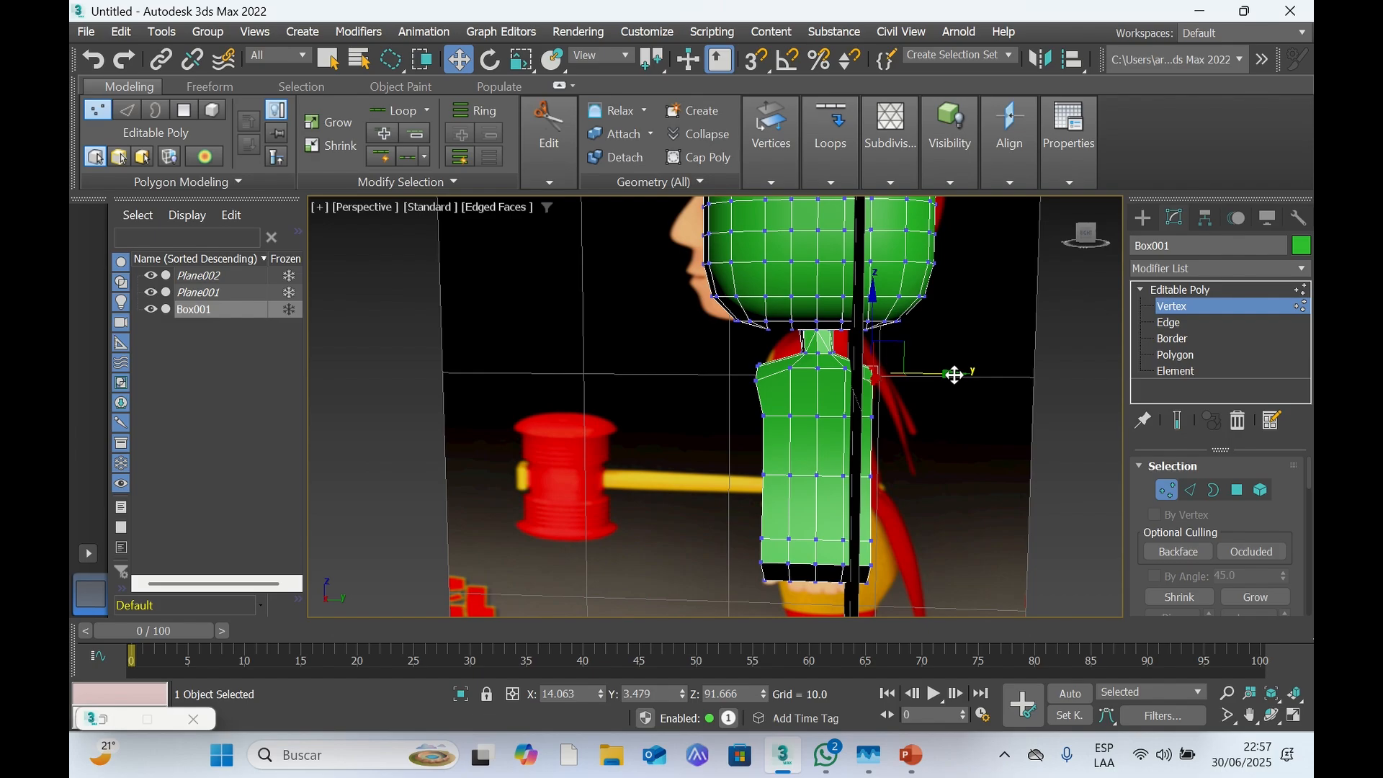
pyautogui.moveTo(953, 374); pyautogui.dragTo(952, 374)
# Move the back vertices of the torso's second row from the top forward about 1 unit along Y
pyautogui.click(905, 408)
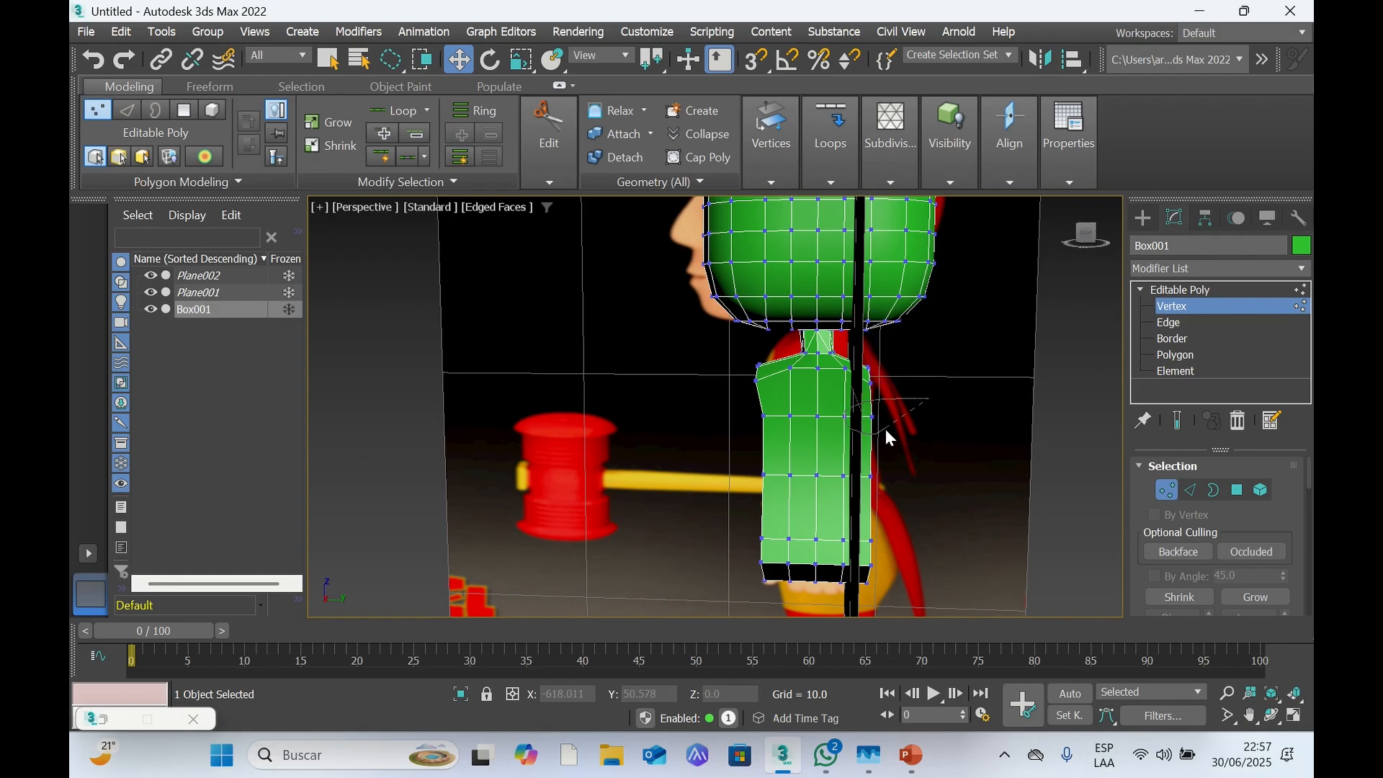
pyautogui.moveTo(885, 429); pyautogui.dragTo(884, 430)
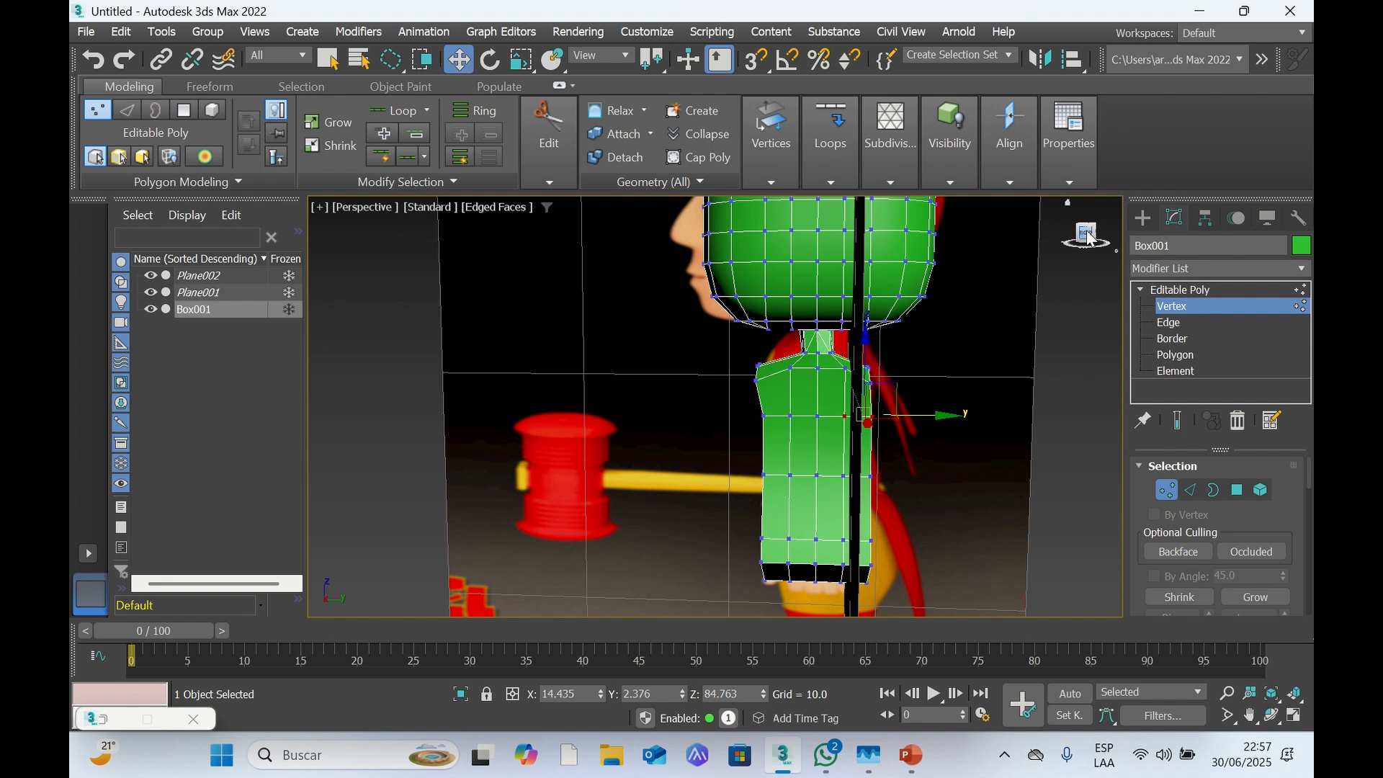
pyautogui.moveTo(1088, 236)
pyautogui.mouseDown()
pyautogui.moveTo(1039, 237)
pyautogui.moveTo(1087, 237)
pyautogui.mouseUp()
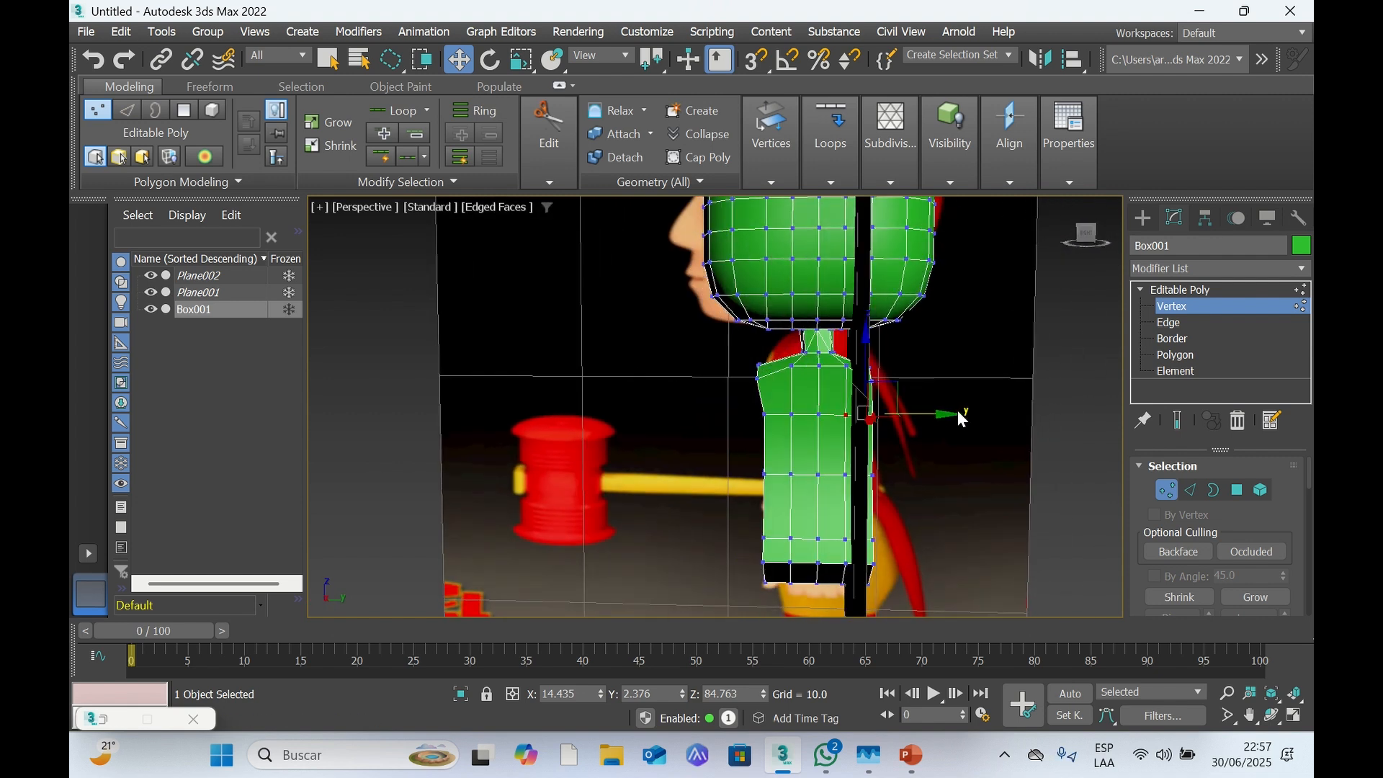
pyautogui.moveTo(950, 415); pyautogui.dragTo(945, 415)
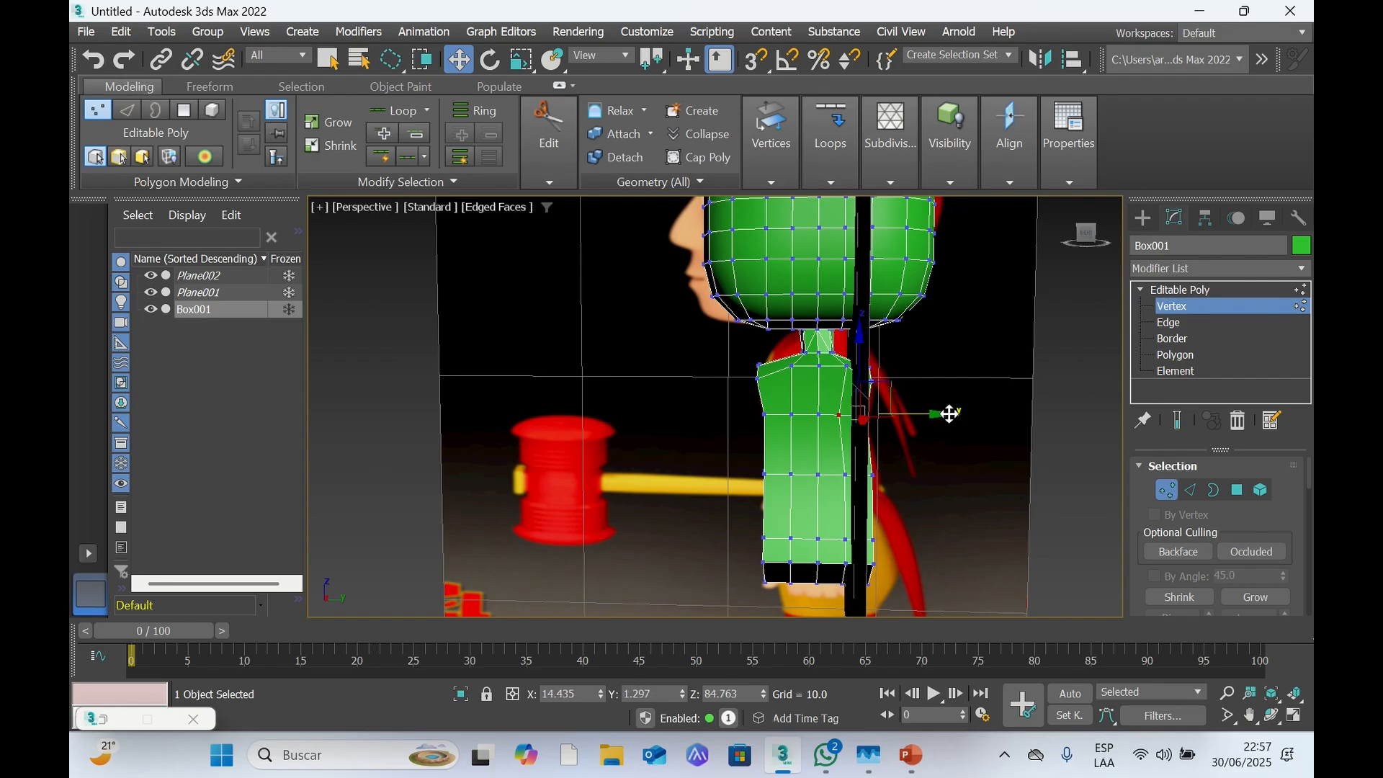
pyautogui.moveTo(1087, 237); pyautogui.dragTo(1071, 298)
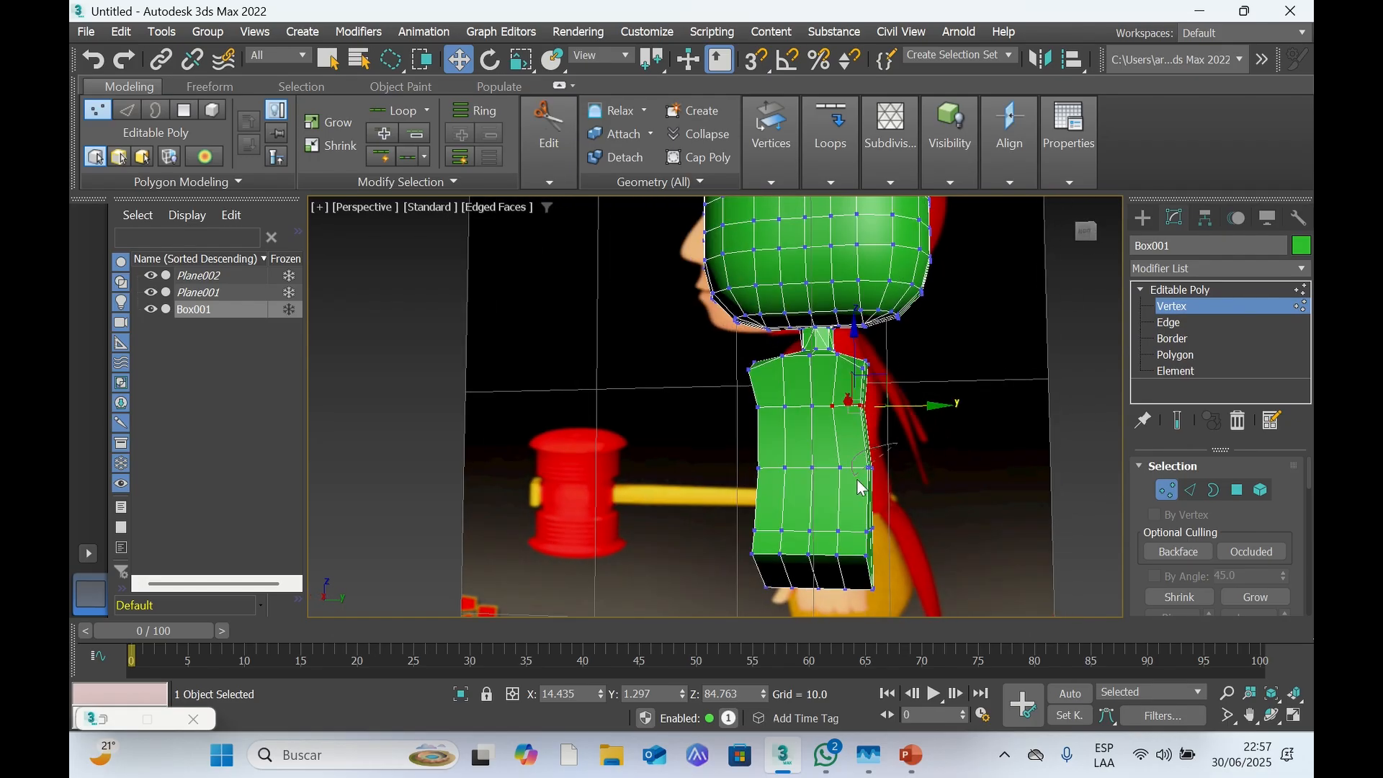
pyautogui.moveTo(855, 477)
pyautogui.mouseDown()
pyautogui.moveTo(900, 459)
pyautogui.moveTo(872, 456)
pyautogui.moveTo(878, 489)
pyautogui.moveTo(920, 466)
pyautogui.mouseUp()
pyautogui.click(949, 439)
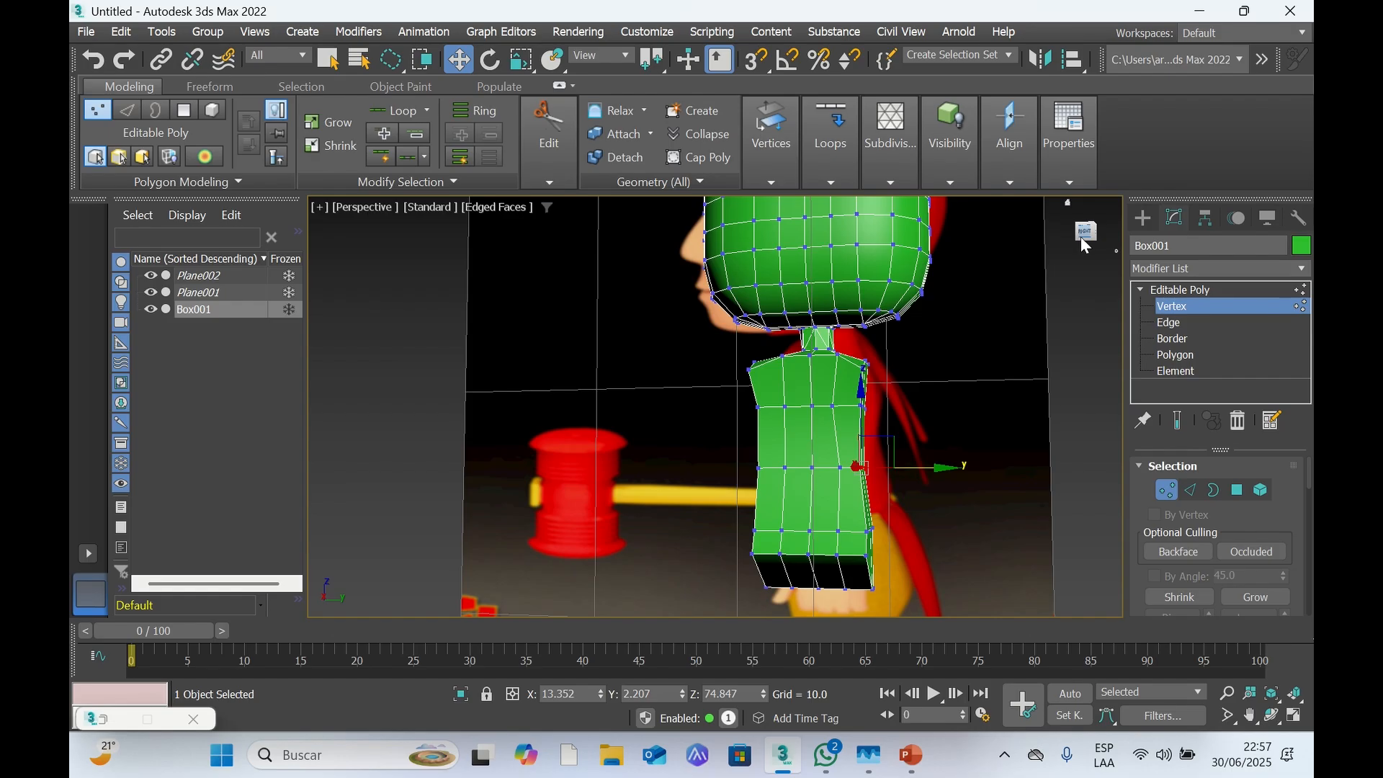
pyautogui.moveTo(1082, 238); pyautogui.dragTo(1104, 238)
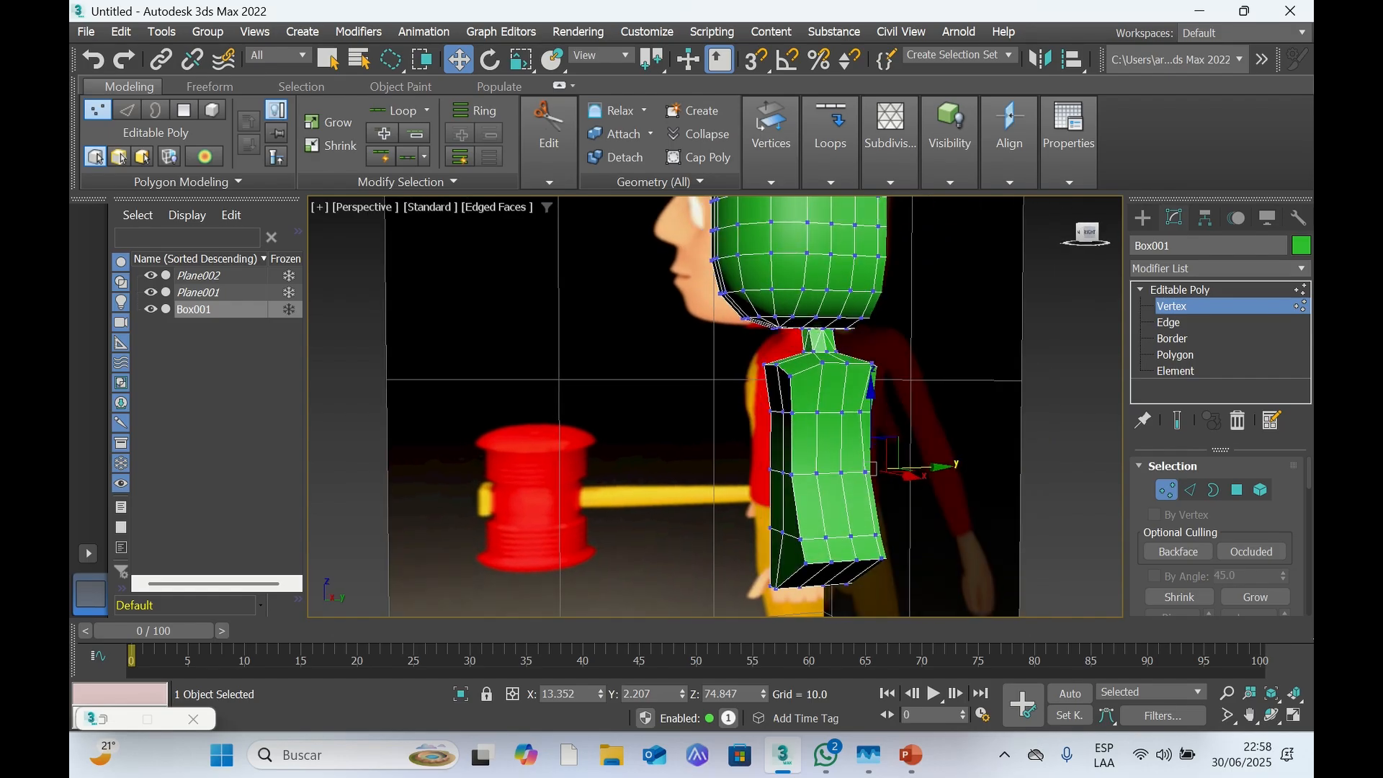
pyautogui.click(760, 451)
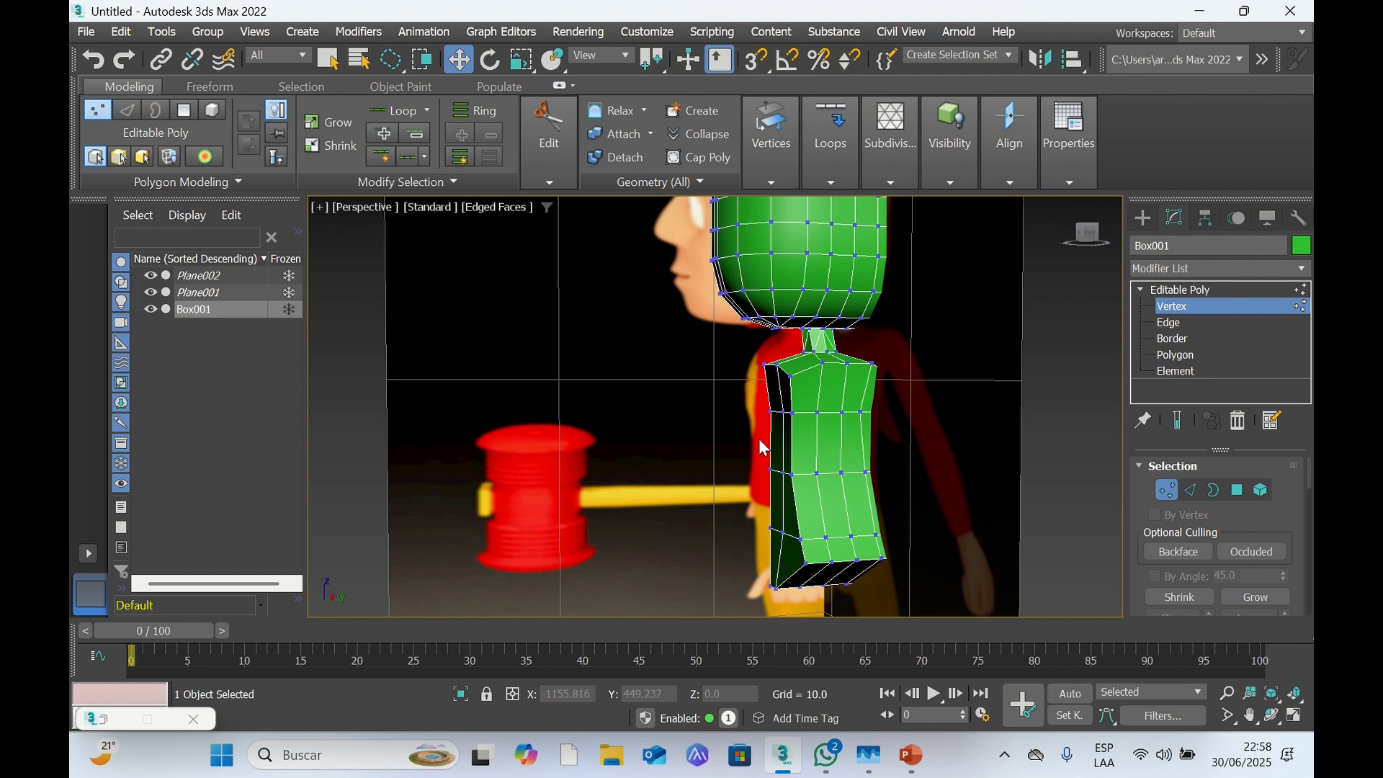
# Move the front vertices of the torso's second row from the top forward along Y to follow the chest outline in the side reference
pyautogui.click(1082, 243)
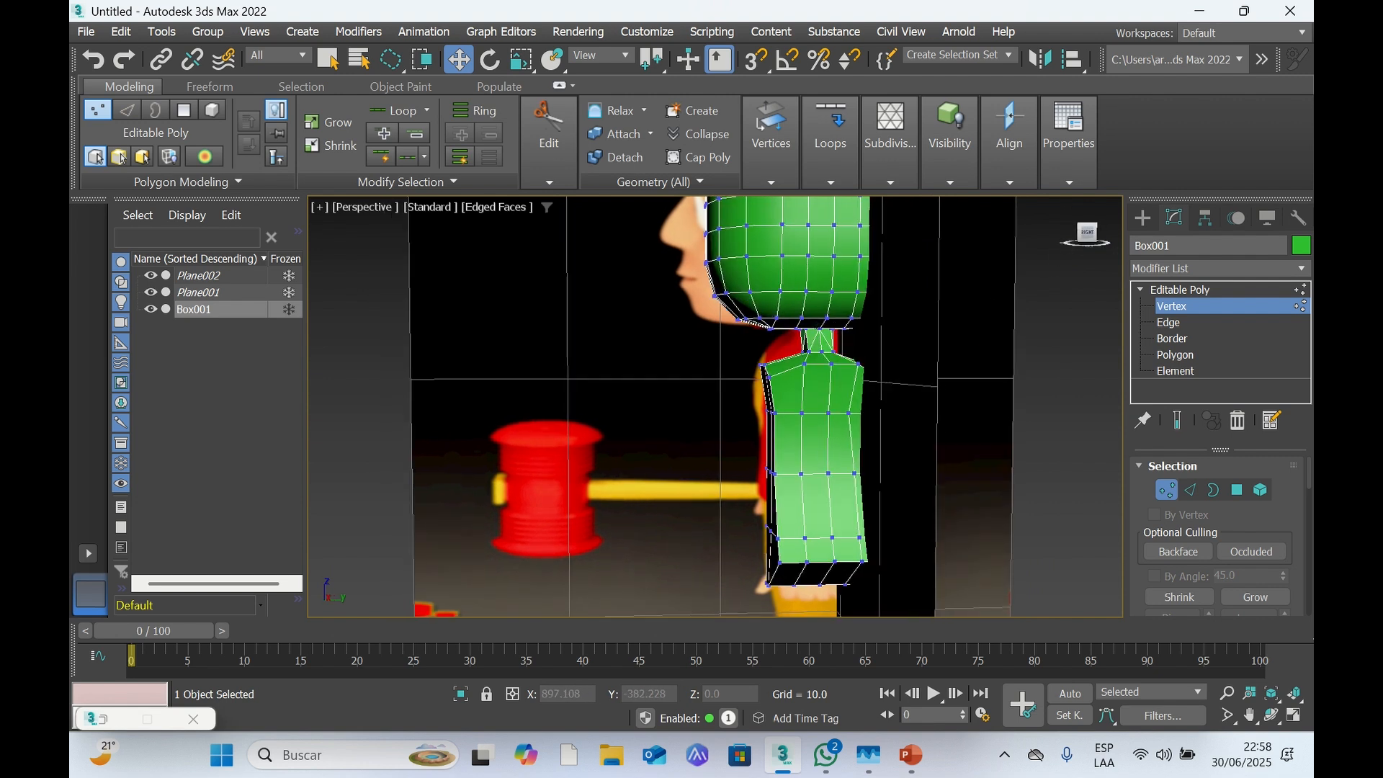
pyautogui.moveTo(742, 421)
pyautogui.mouseDown()
pyautogui.moveTo(781, 411)
pyautogui.moveTo(741, 398)
pyautogui.moveTo(811, 412)
pyautogui.mouseUp()
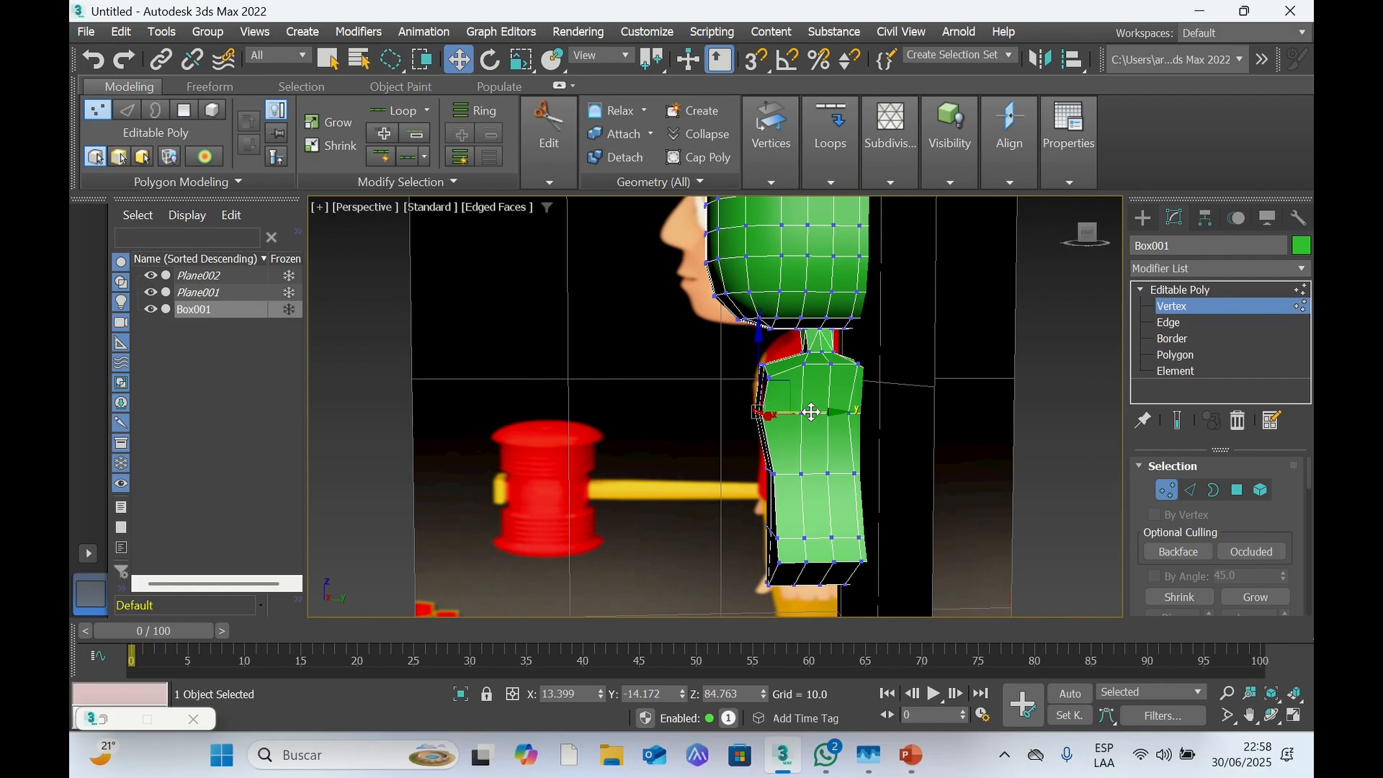
pyautogui.click(746, 483)
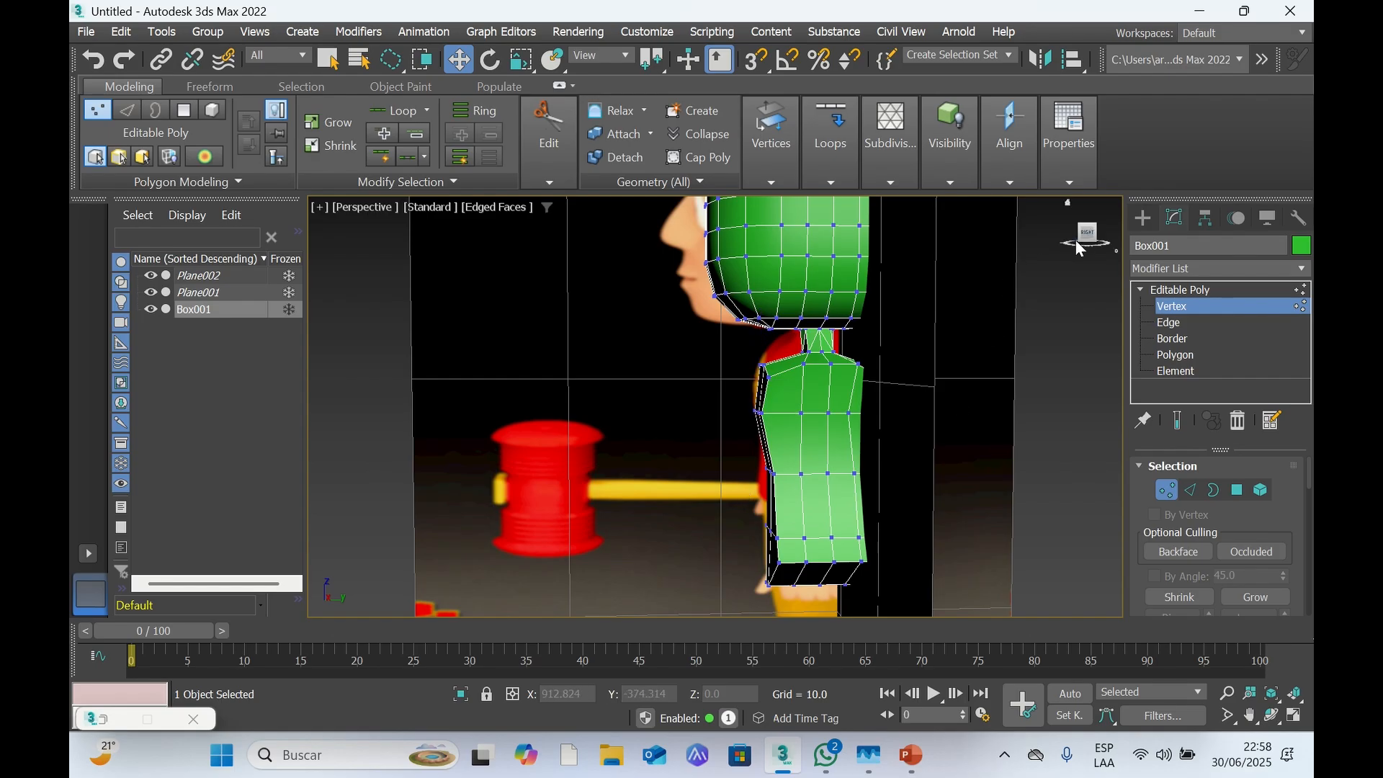
# Move the front vertices of the torso's bottom row back about 2 units along Y to match the side reference
pyautogui.moveTo(1086, 245); pyautogui.dragTo(1103, 246)
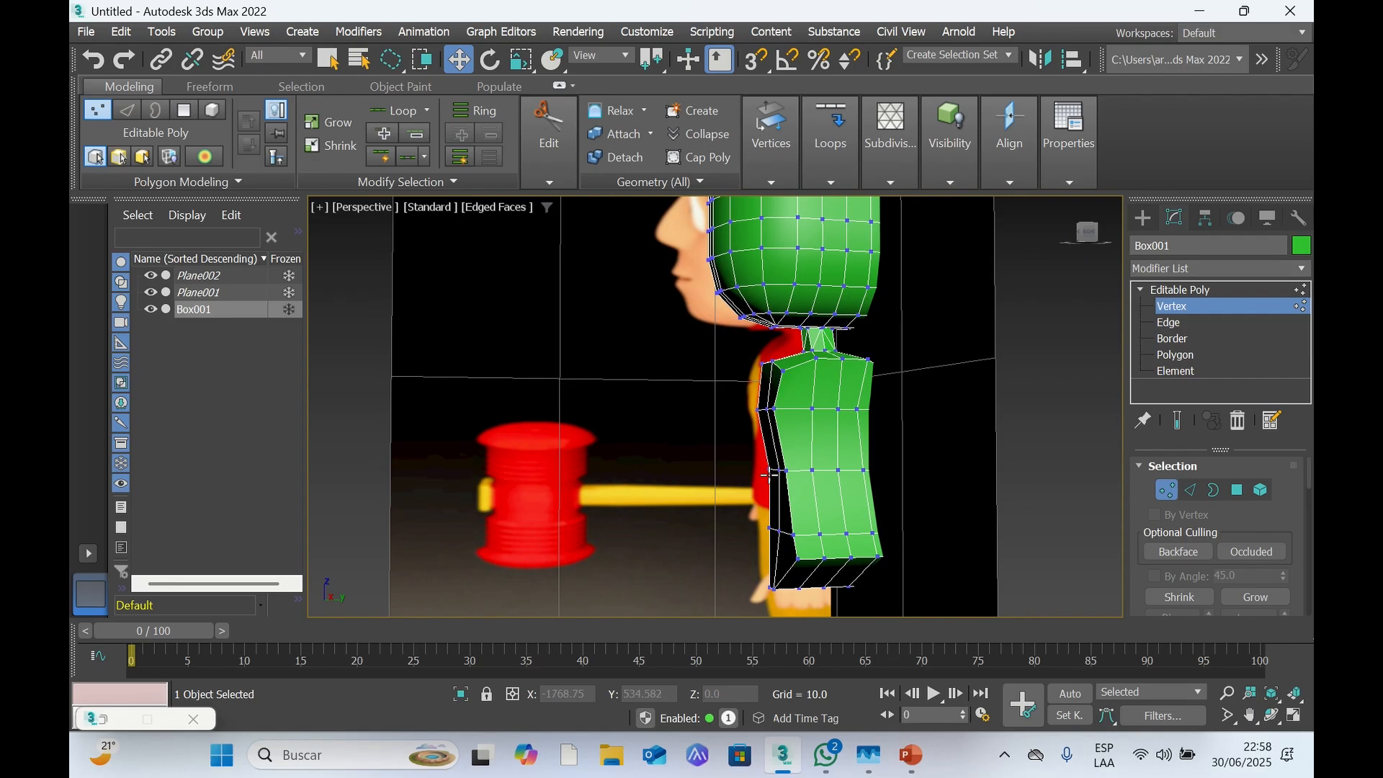
pyautogui.moveTo(1081, 248); pyautogui.dragTo(1085, 301)
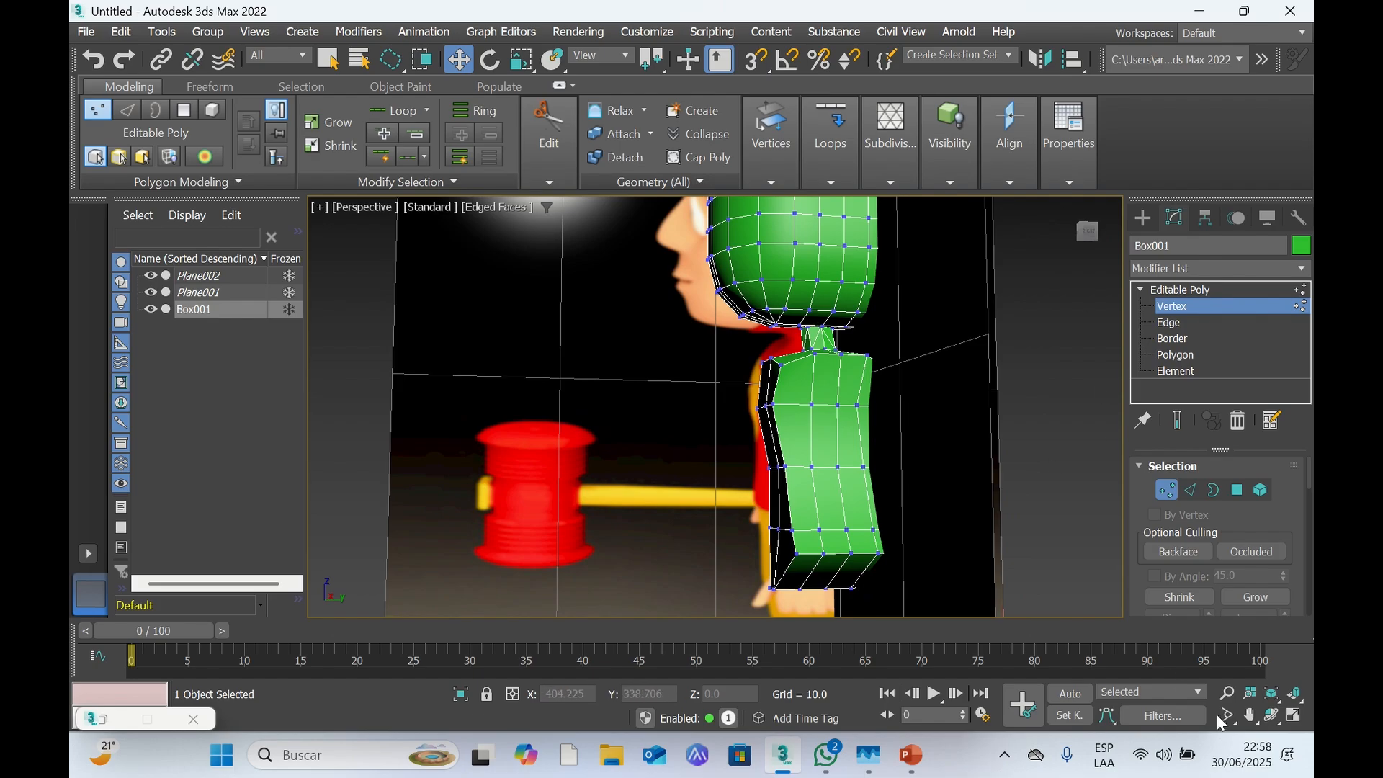
pyautogui.click(1250, 716)
pyautogui.moveTo(997, 454); pyautogui.dragTo(947, 382)
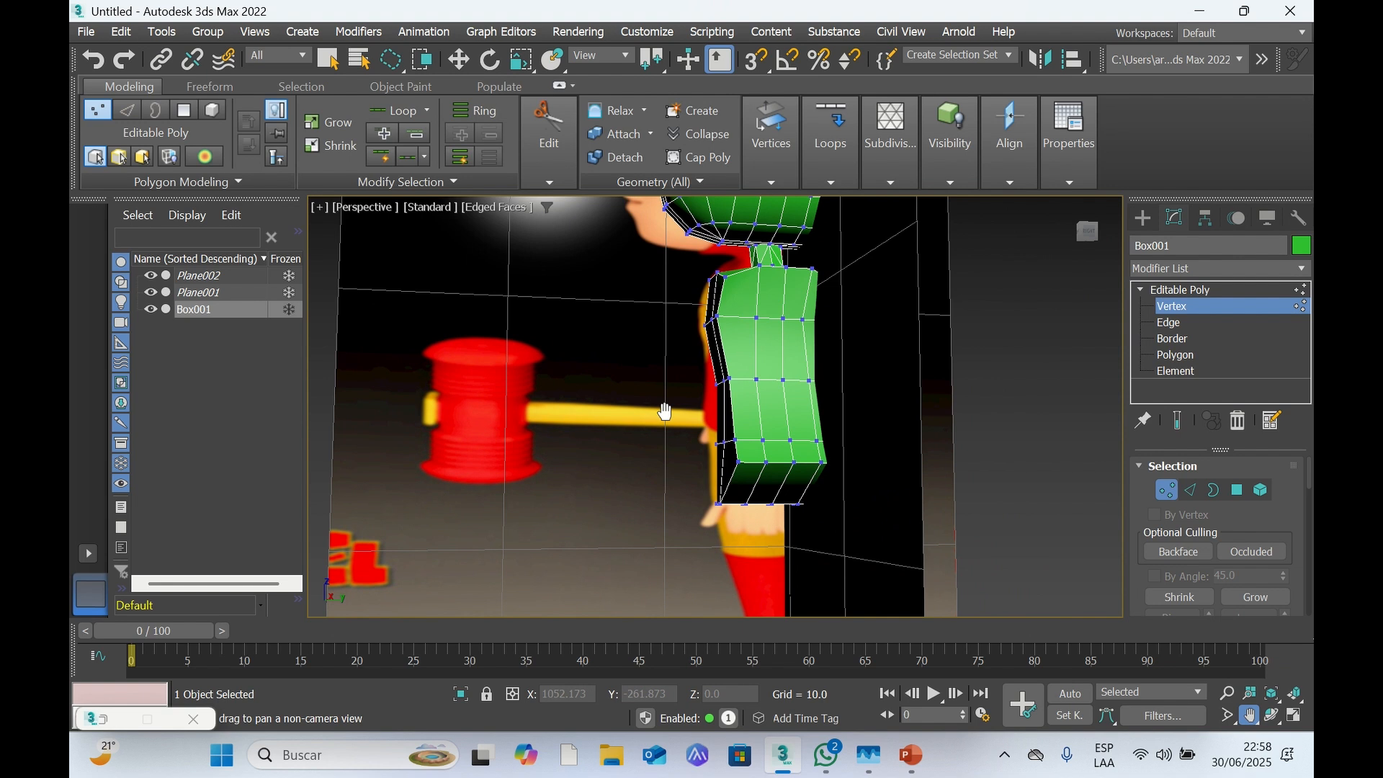
pyautogui.click(457, 61)
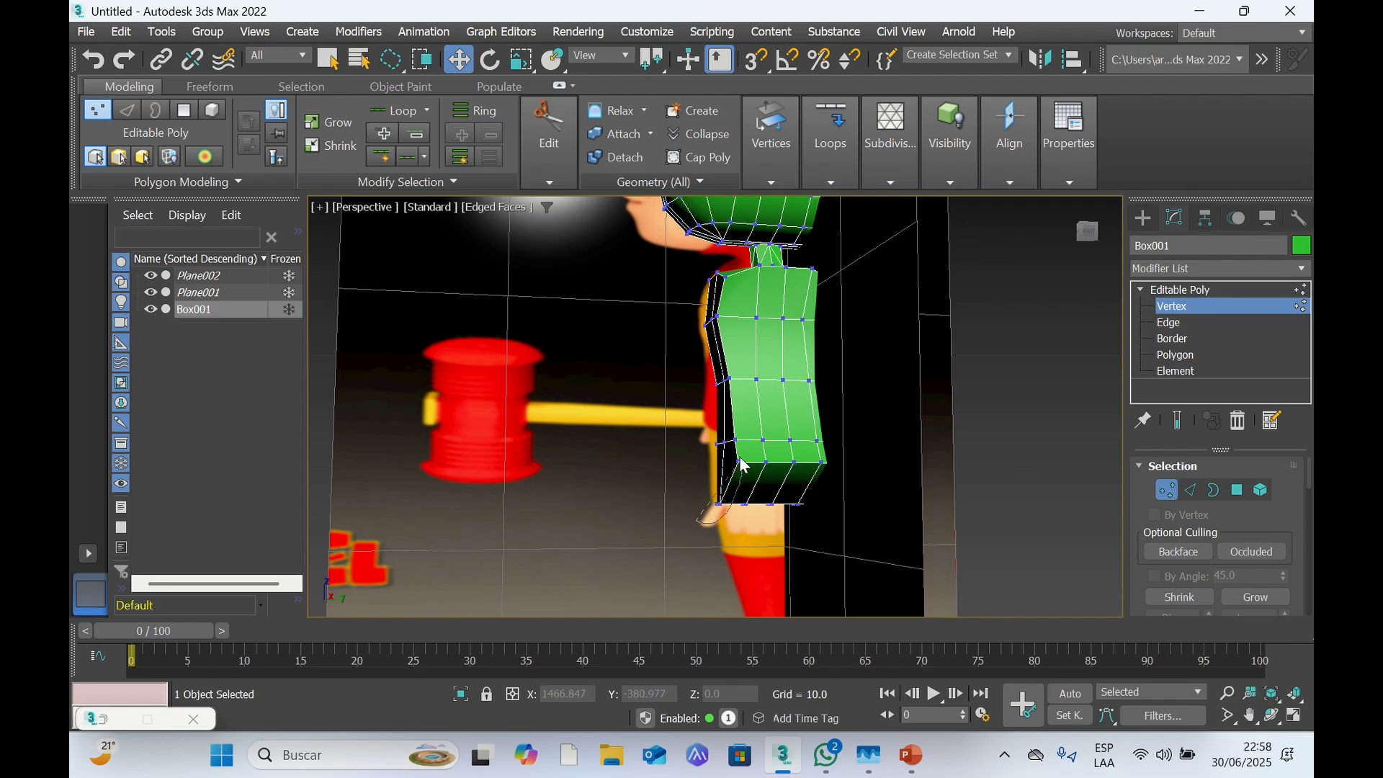
pyautogui.moveTo(702, 467); pyautogui.dragTo(703, 481)
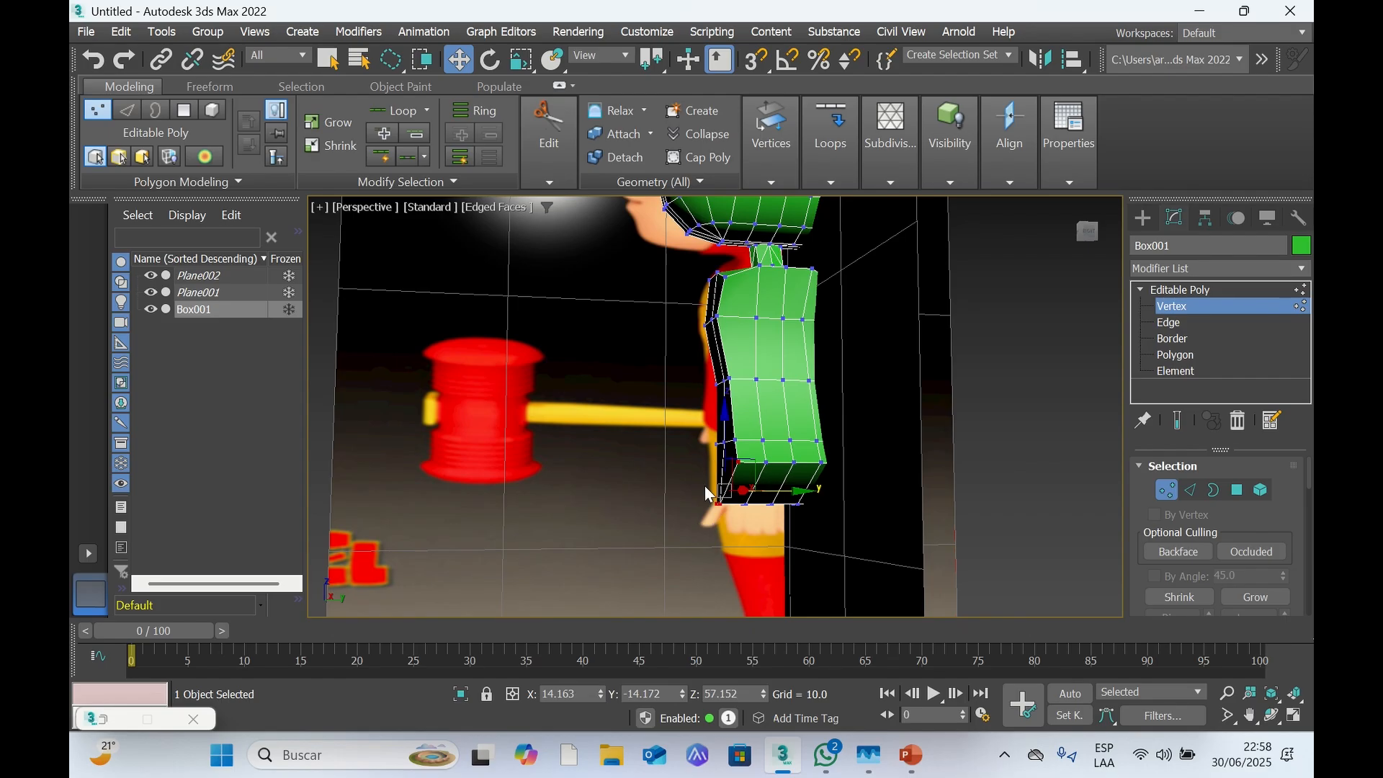
pyautogui.moveTo(1088, 235)
pyautogui.mouseDown()
pyautogui.moveTo(1155, 217)
pyautogui.moveTo(1157, 199)
pyautogui.mouseUp()
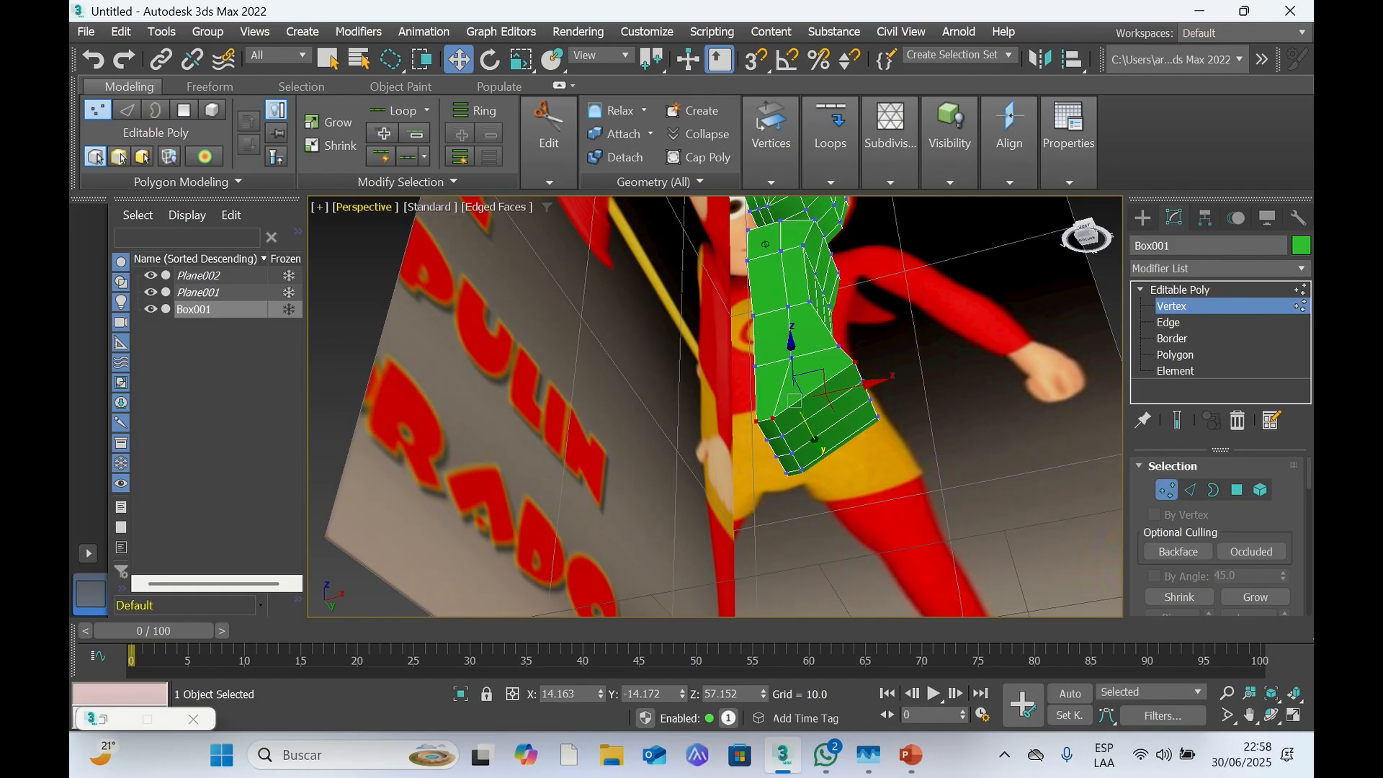
pyautogui.click(1087, 238)
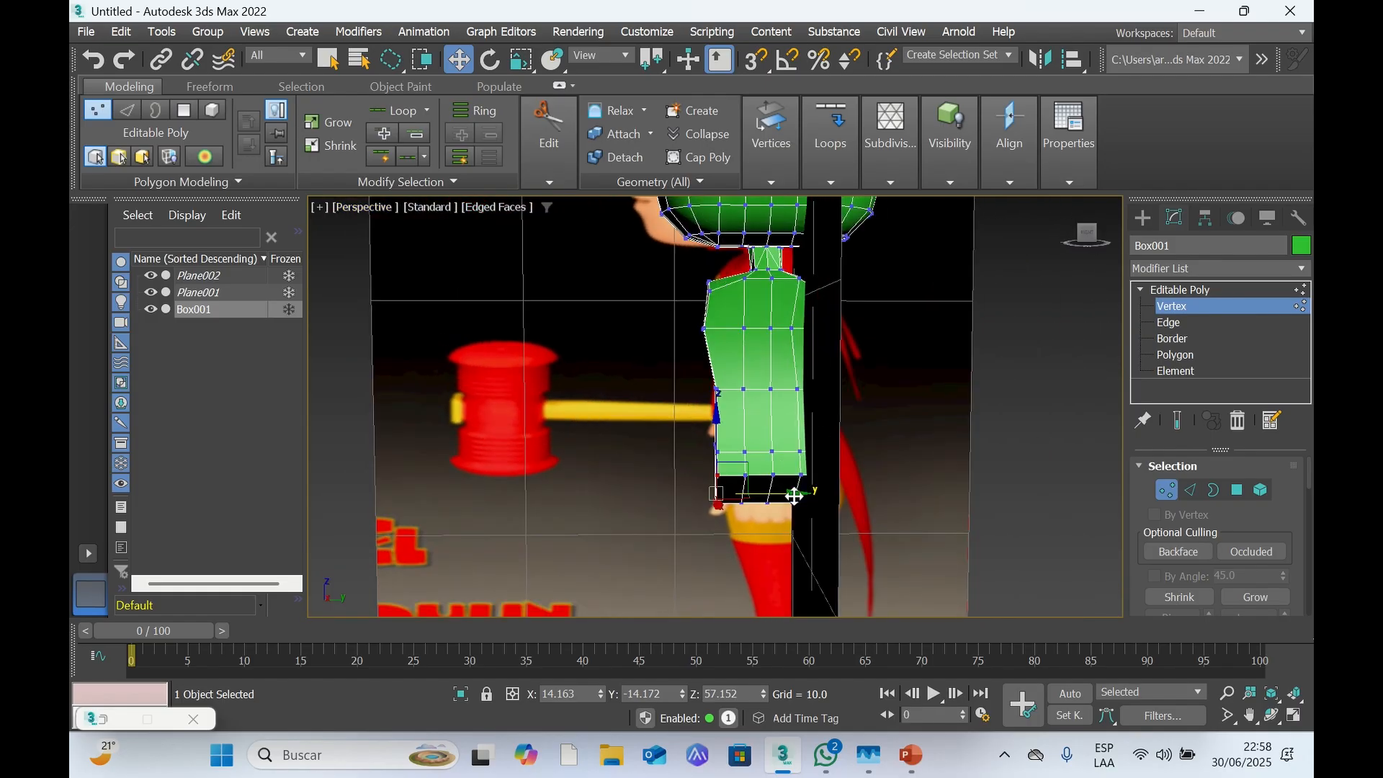
pyautogui.moveTo(794, 496); pyautogui.dragTo(808, 492)
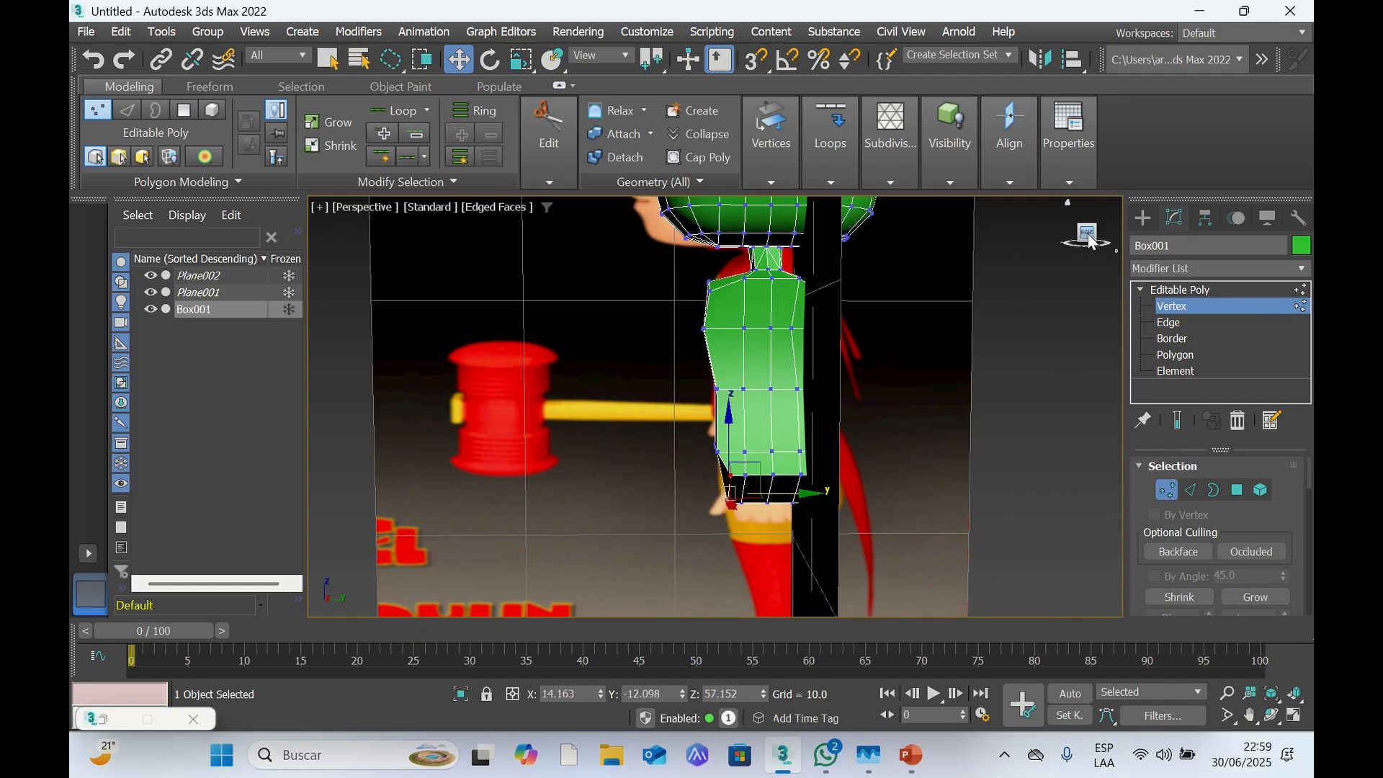
# Move the back vertices of the row just above the torso's bottom edge outward about 2.9 units along Y toward the hip outline
pyautogui.moveTo(1088, 235); pyautogui.dragTo(1074, 240)
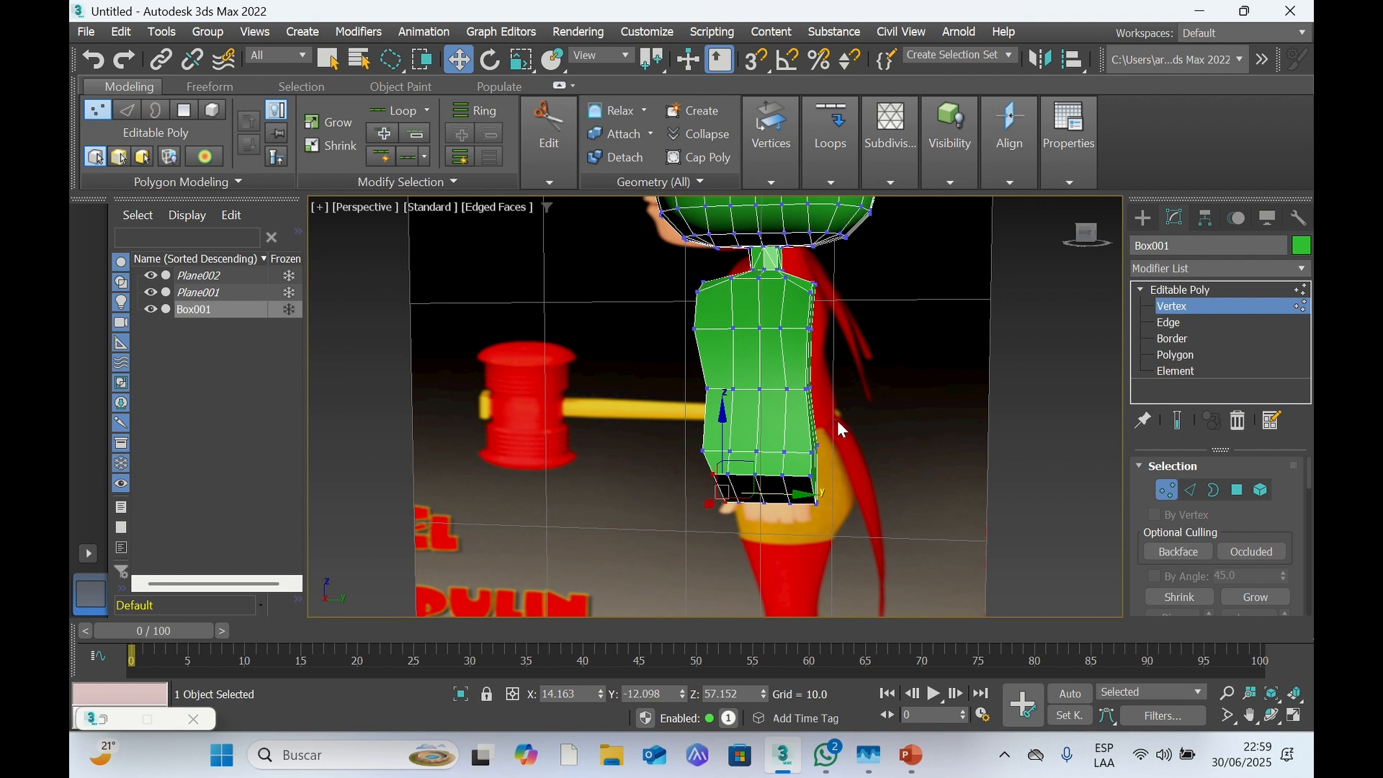
pyautogui.moveTo(830, 419)
pyautogui.mouseDown()
pyautogui.moveTo(798, 437)
pyautogui.moveTo(802, 451)
pyautogui.moveTo(832, 456)
pyautogui.moveTo(838, 442)
pyautogui.mouseUp()
pyautogui.moveTo(1079, 253); pyautogui.dragTo(972, 380)
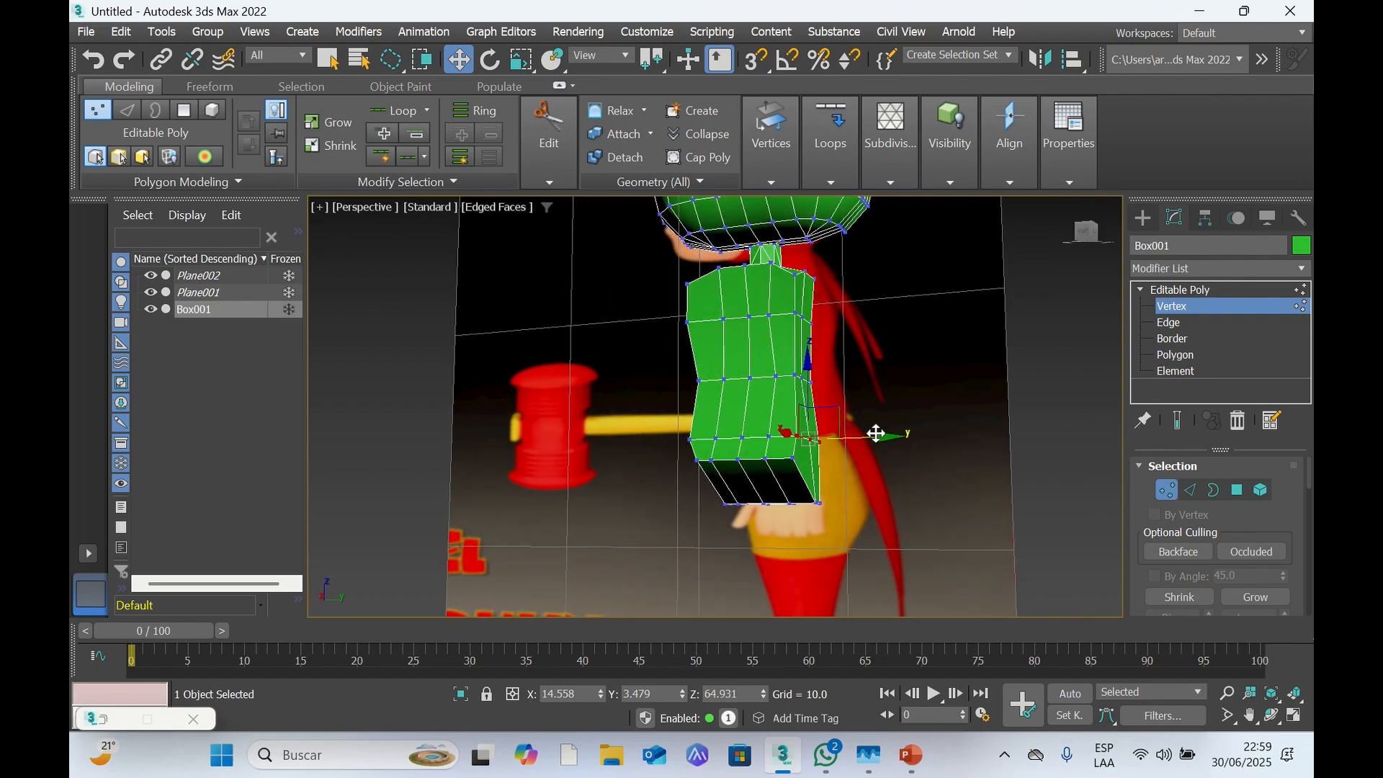
pyautogui.moveTo(876, 433); pyautogui.dragTo(890, 433)
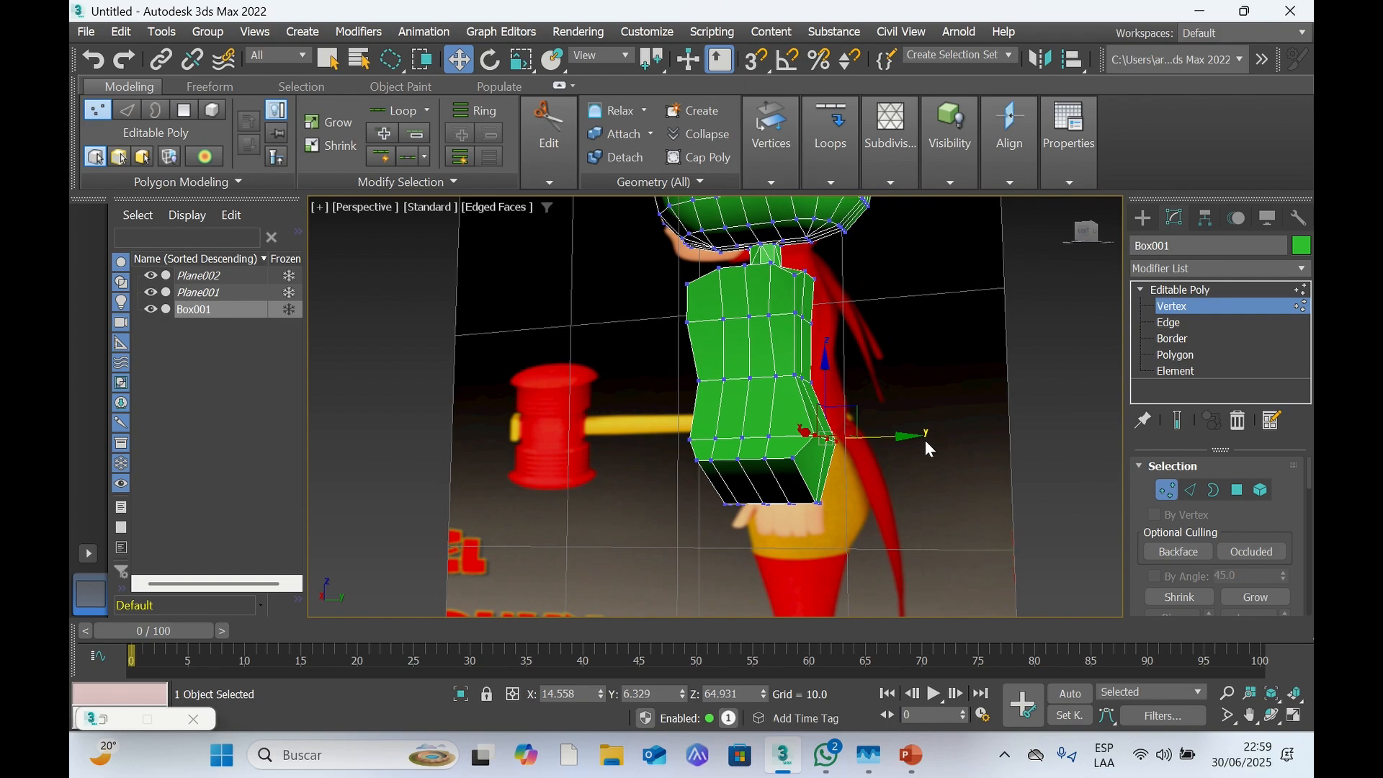
# Compare the torso's lower back with the side reference from several angles and select the back vertices of its bottom row
pyautogui.moveTo(1086, 235); pyautogui.dragTo(1158, 254)
pyautogui.keyDown('alt'); pyautogui.moveTo(814, 261); pyautogui.dragTo(765, 244, button='middle'); pyautogui.keyUp('alt')
pyautogui.moveTo(1082, 291); pyautogui.dragTo(1085, 299)
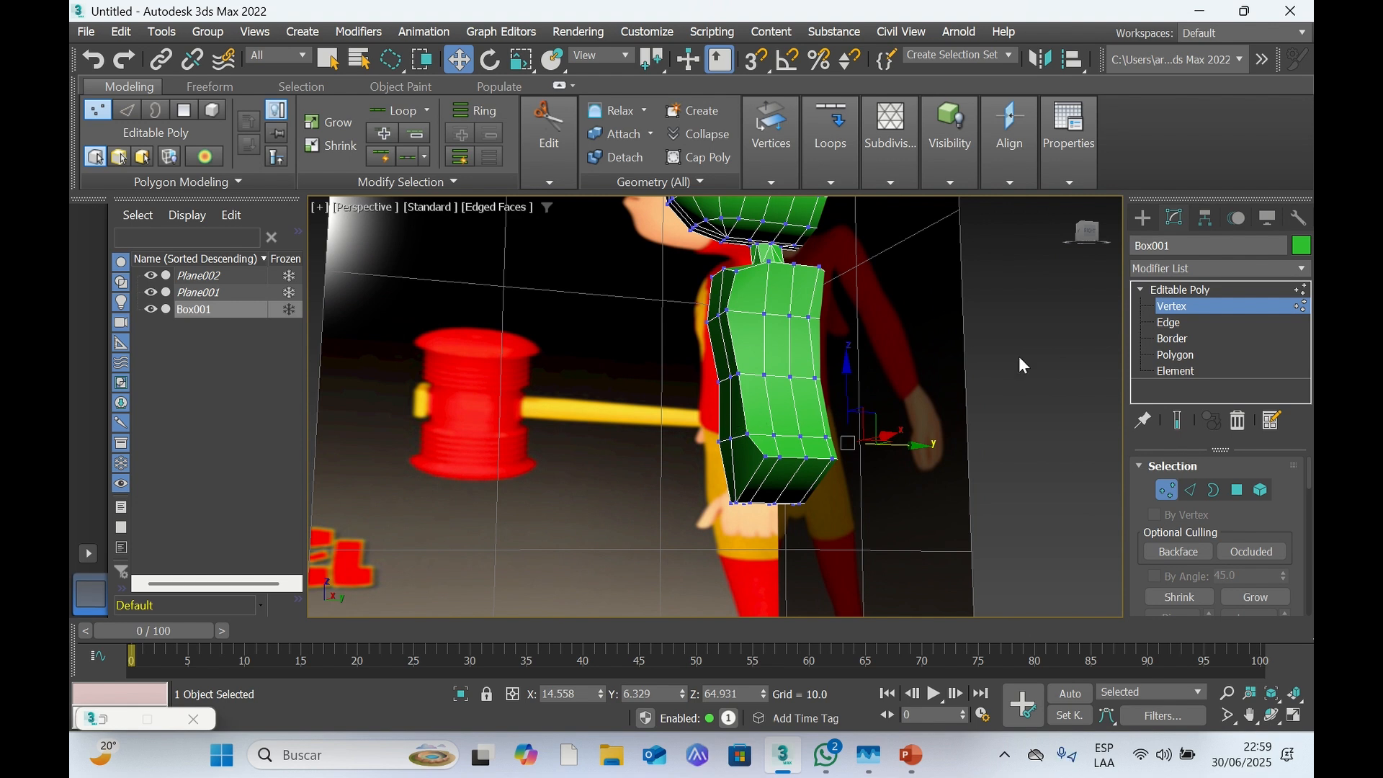
pyautogui.click(1087, 242)
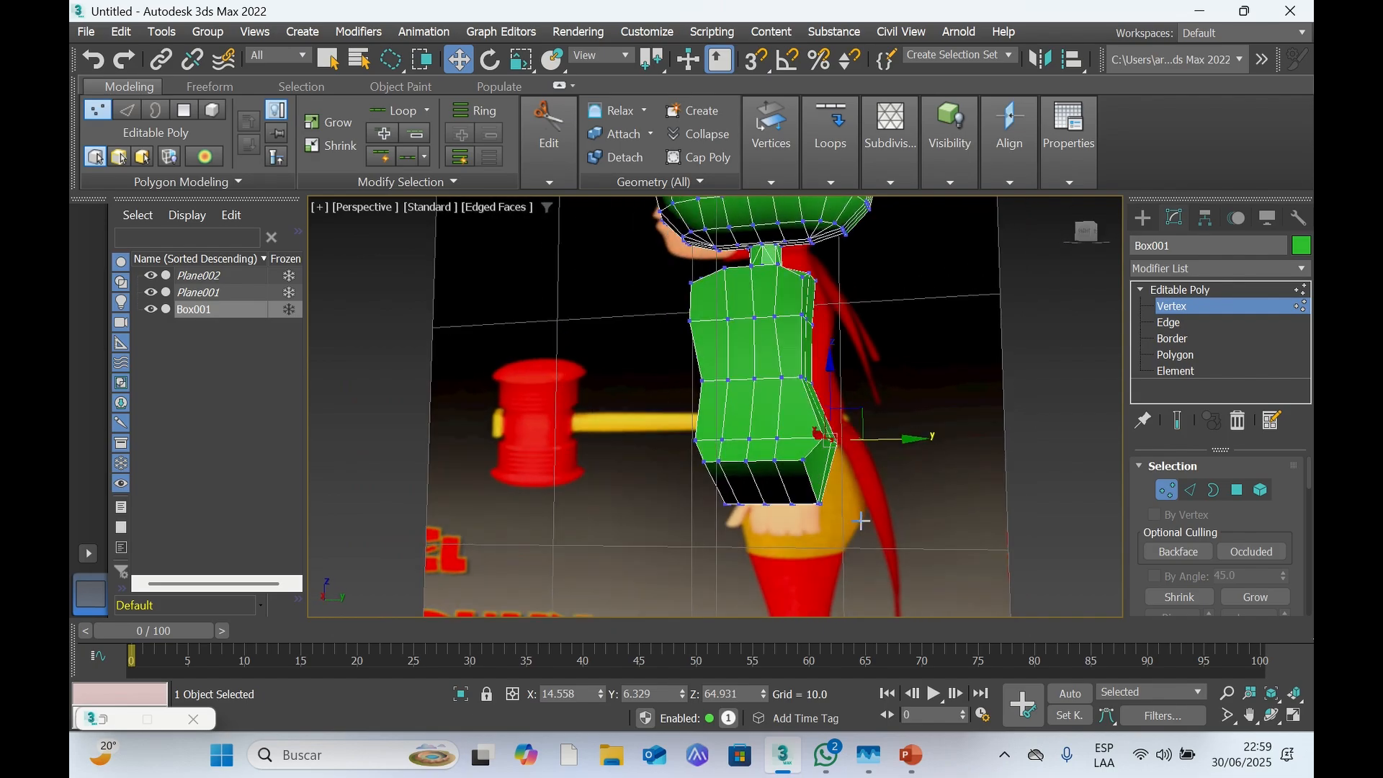
pyautogui.moveTo(801, 510); pyautogui.dragTo(871, 502)
pyautogui.moveTo(1082, 237)
pyautogui.mouseDown()
pyautogui.moveTo(1010, 236)
pyautogui.moveTo(1079, 240)
pyautogui.mouseUp()
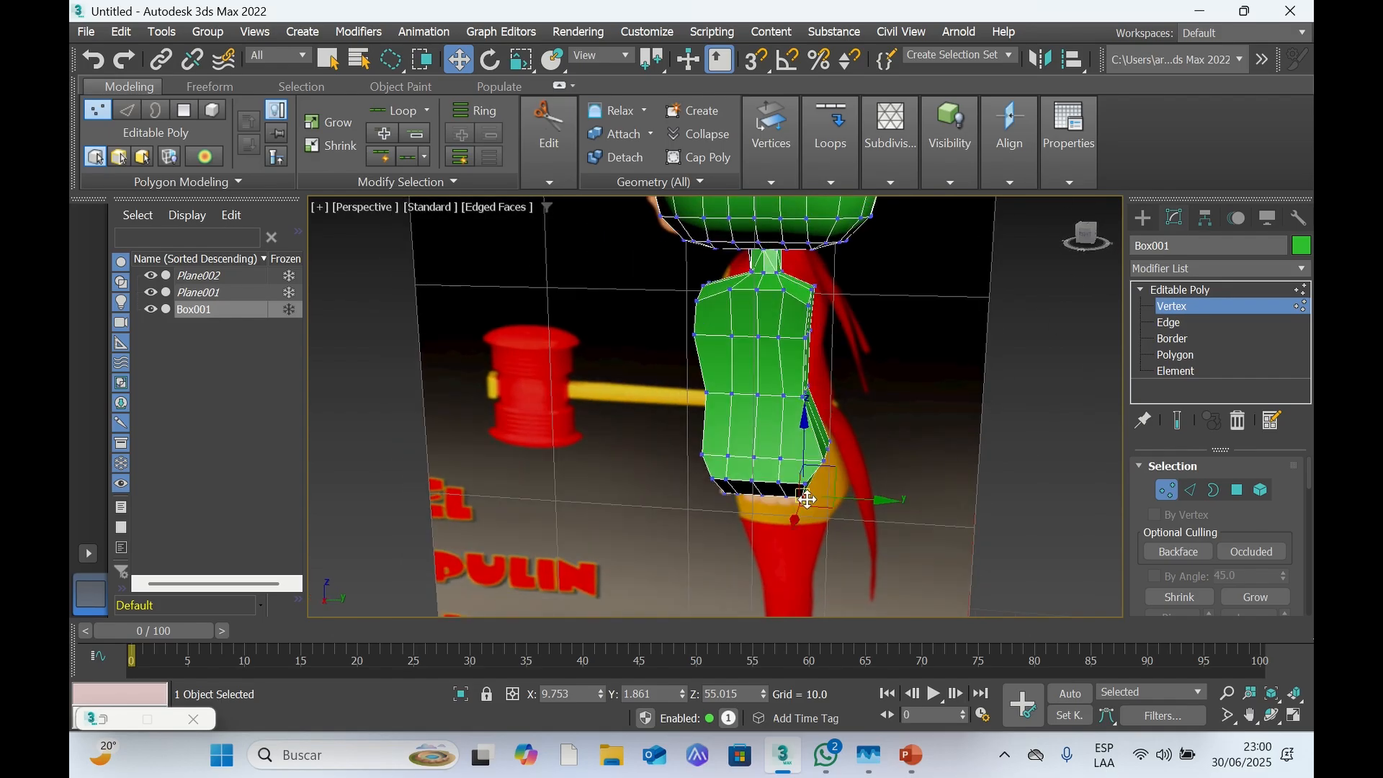
# Select the ring of vertical edges around the lower torso section between the waist and the hip row
pyautogui.click(1168, 322)
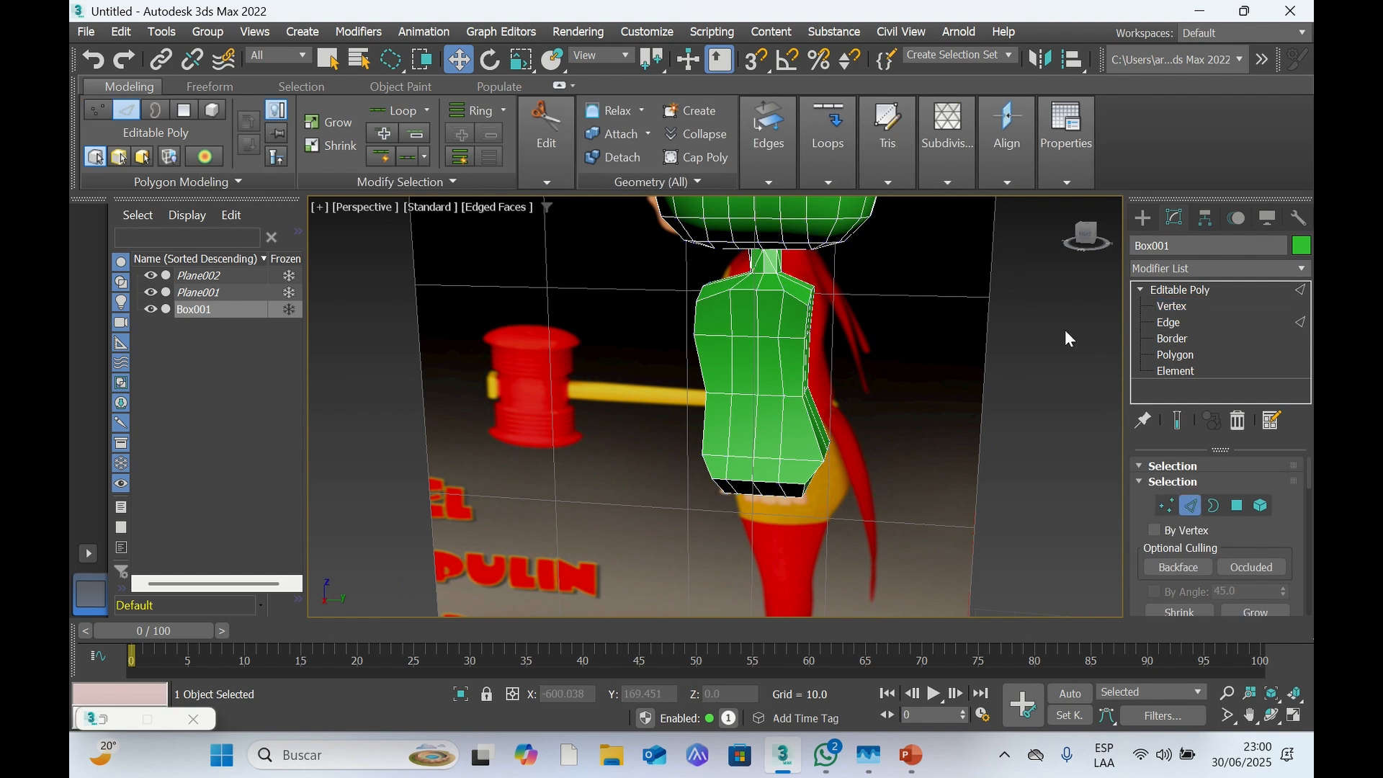
pyautogui.click(782, 438)
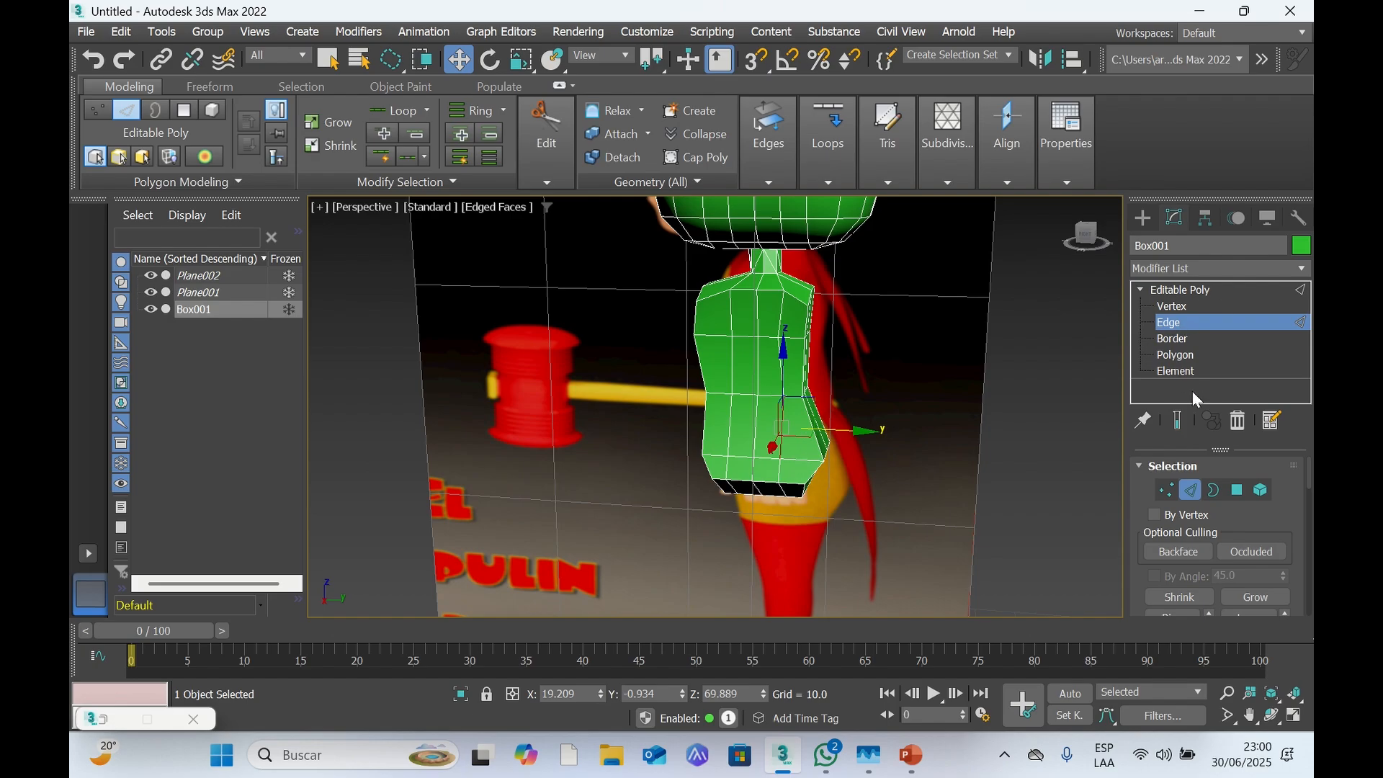
pyautogui.scroll(-1, 1217, 469)
pyautogui.scroll(-2, 1216, 470)
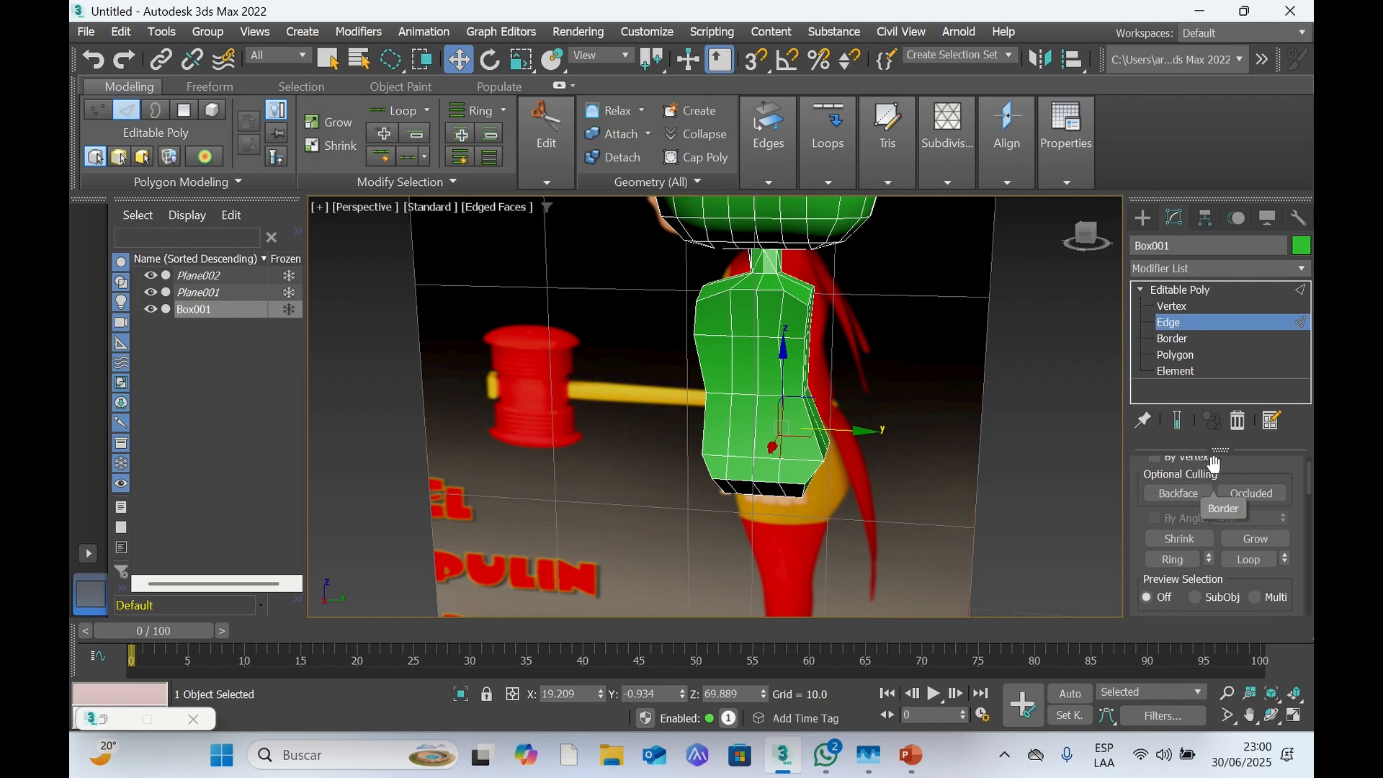
pyautogui.click(1183, 562)
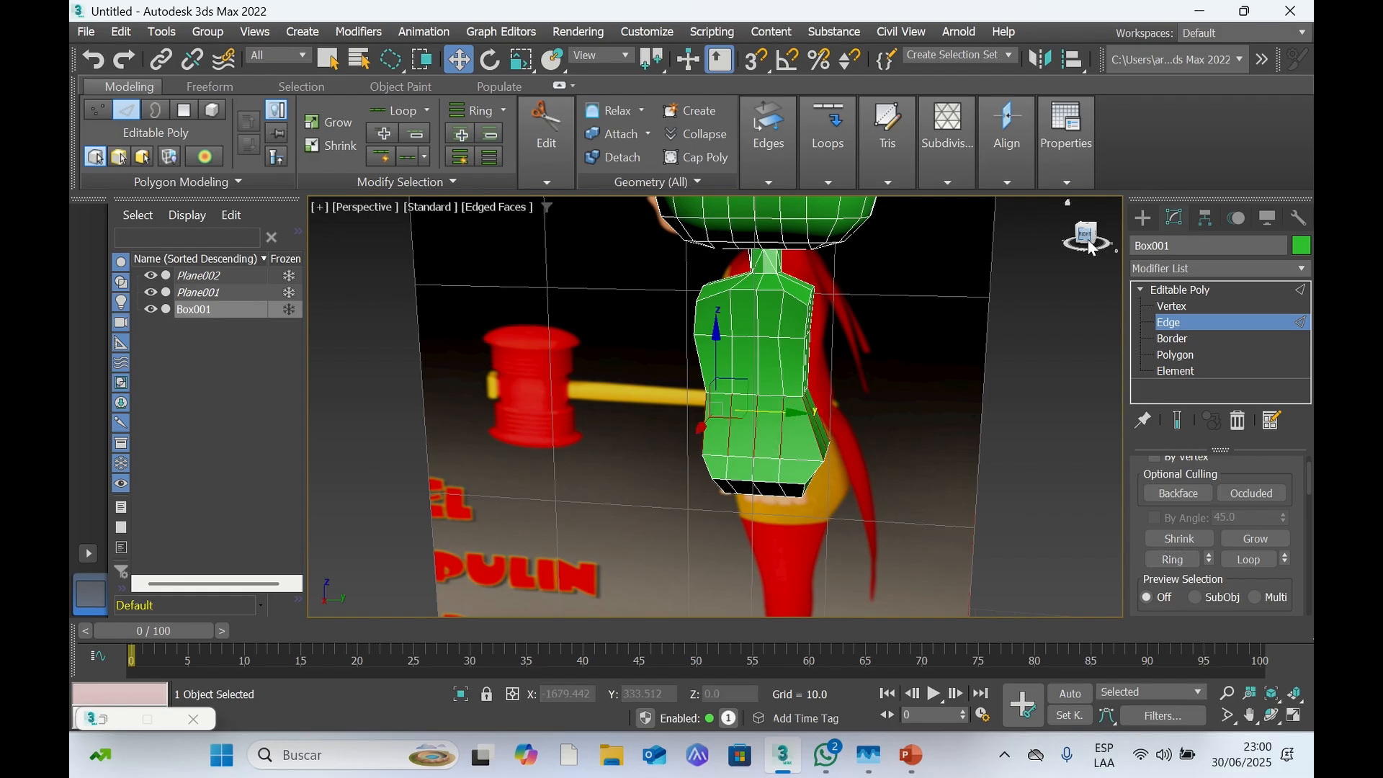
pyautogui.moveTo(1089, 243); pyautogui.dragTo(701, 243)
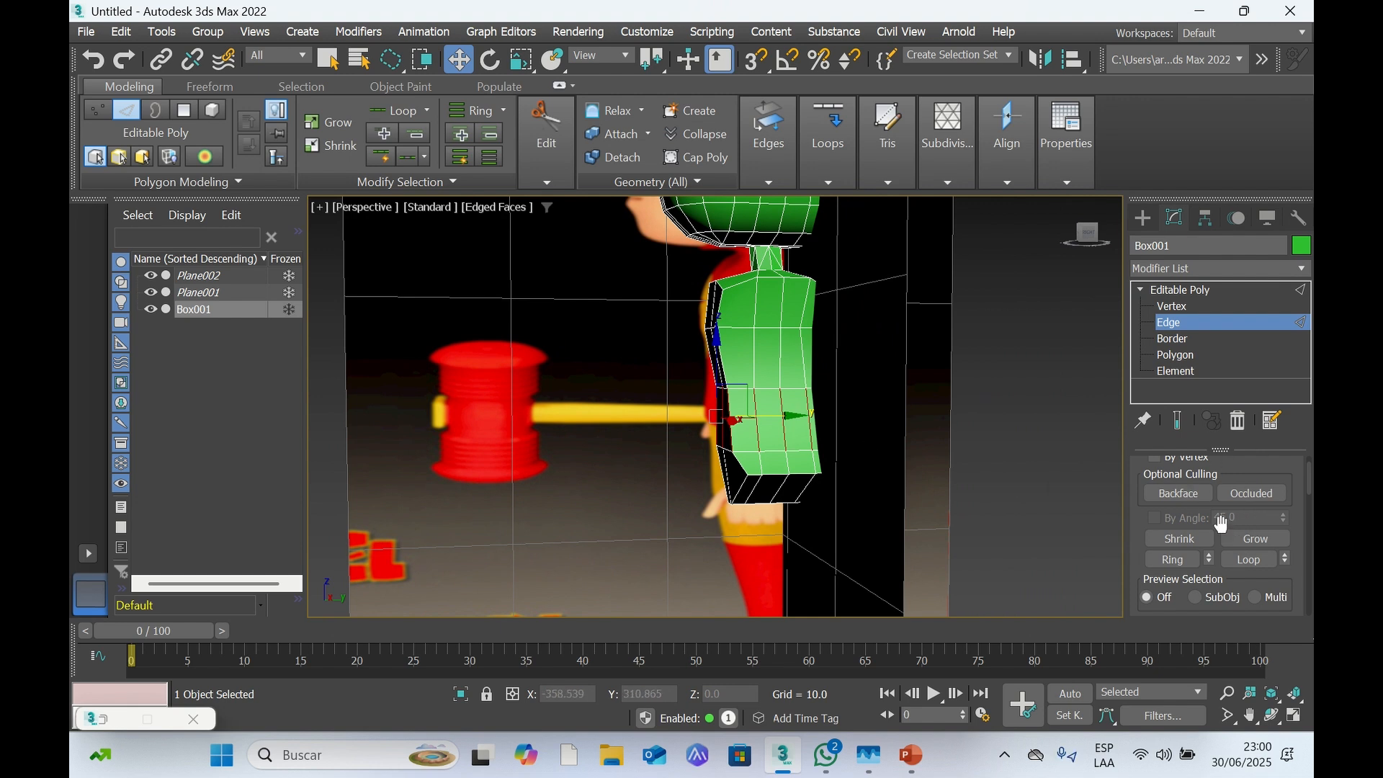
# Connect the selected ring of vertical edges around the lower torso with 2 segments, adding two horizontal edge loops between waist and hips
pyautogui.scroll(-4, 1222, 523)
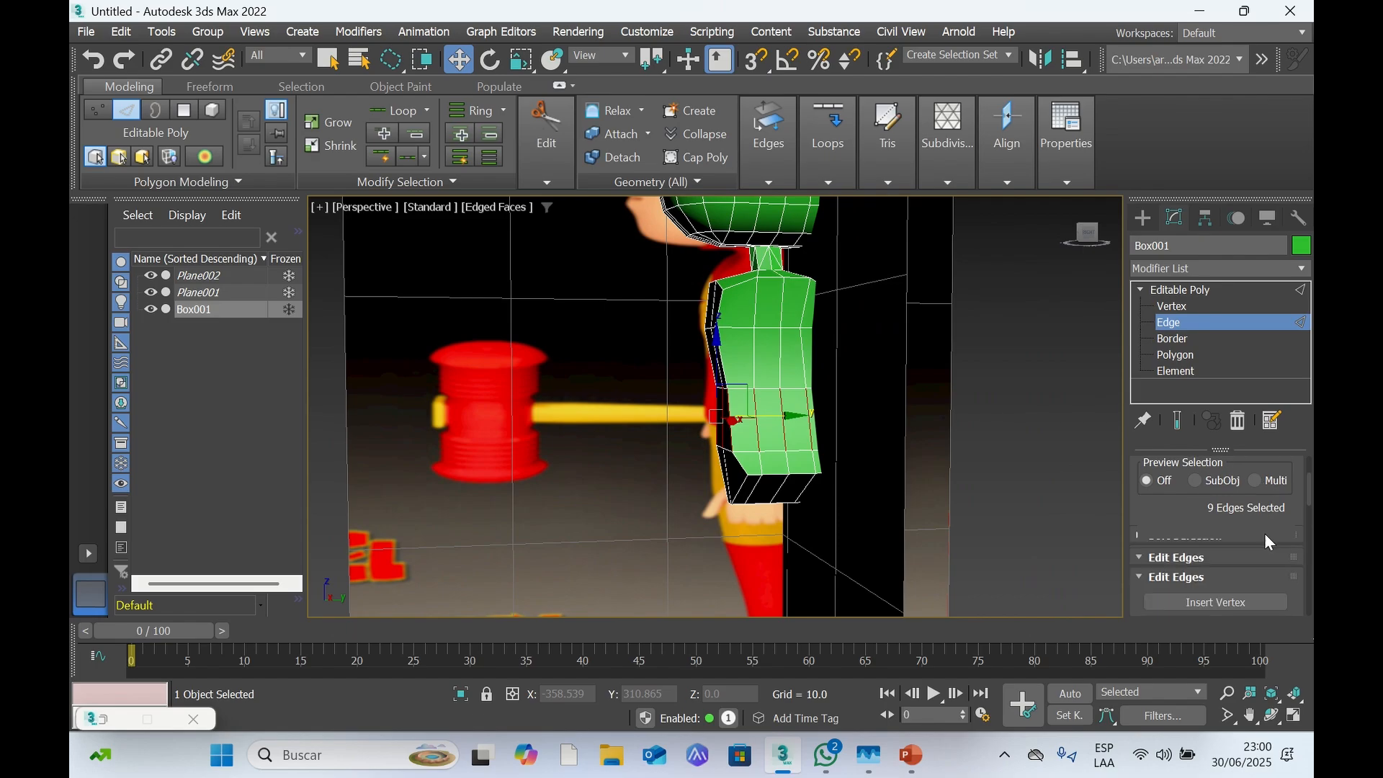
pyautogui.scroll(2, 1269, 539)
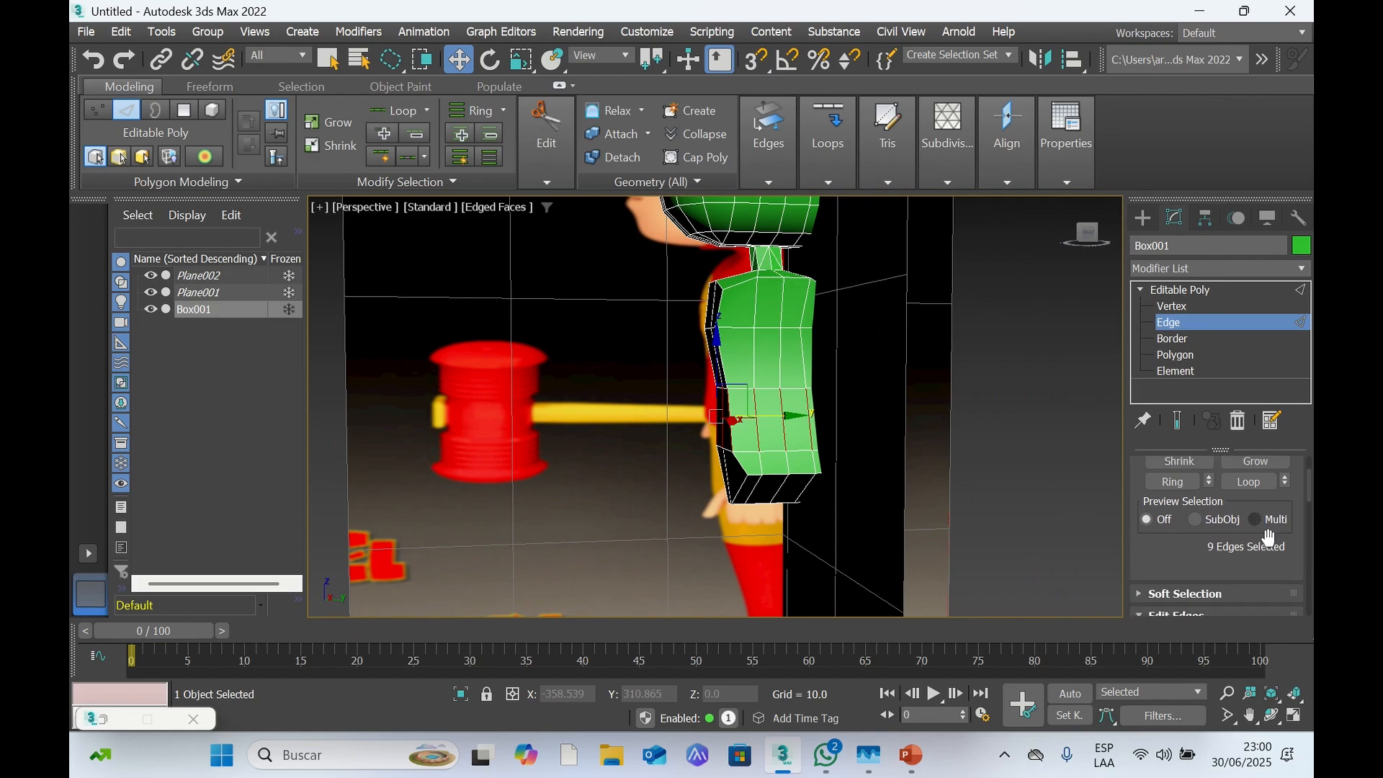
pyautogui.scroll(-2, 1269, 539)
pyautogui.scroll(3, 1269, 539)
pyautogui.scroll(-1, 1269, 538)
pyautogui.scroll(-2, 1270, 538)
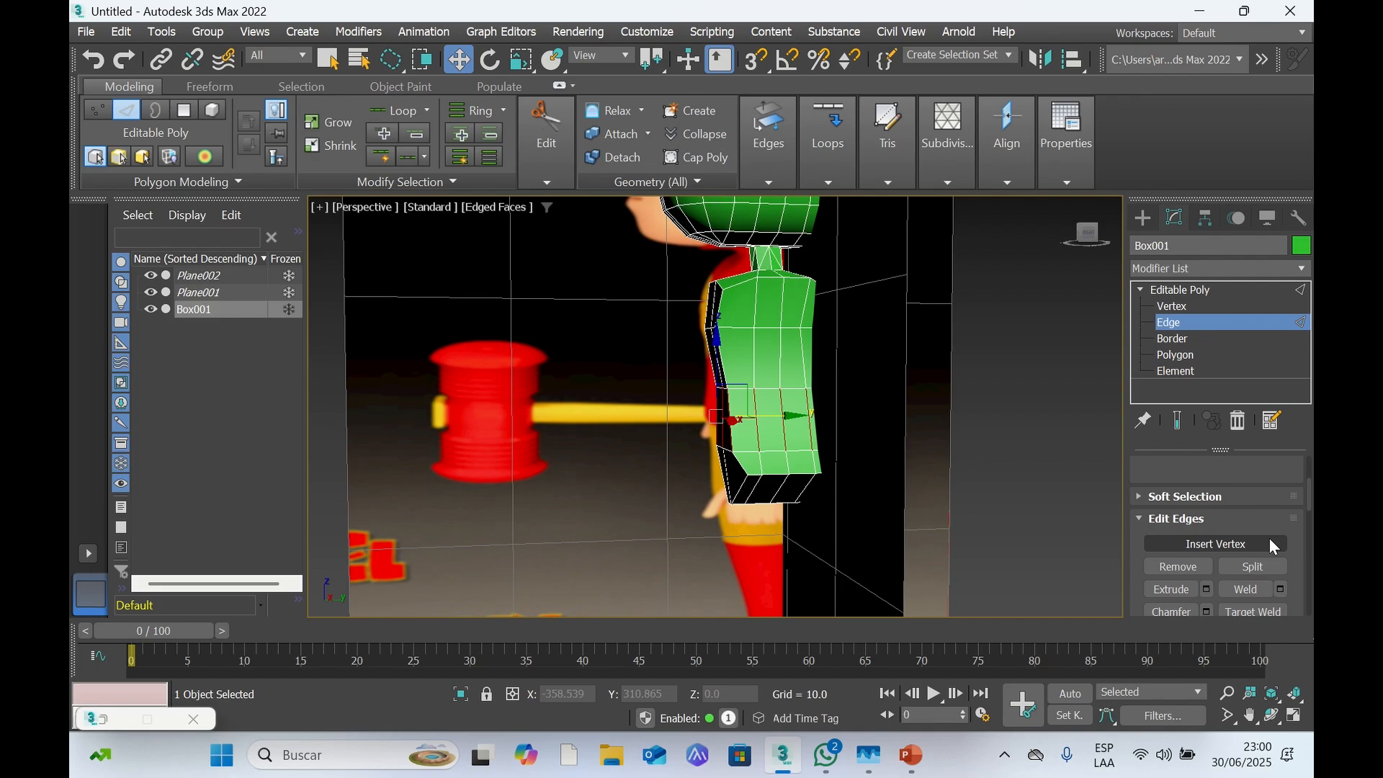
pyautogui.scroll(-2, 1270, 544)
pyautogui.scroll(-6, 1270, 562)
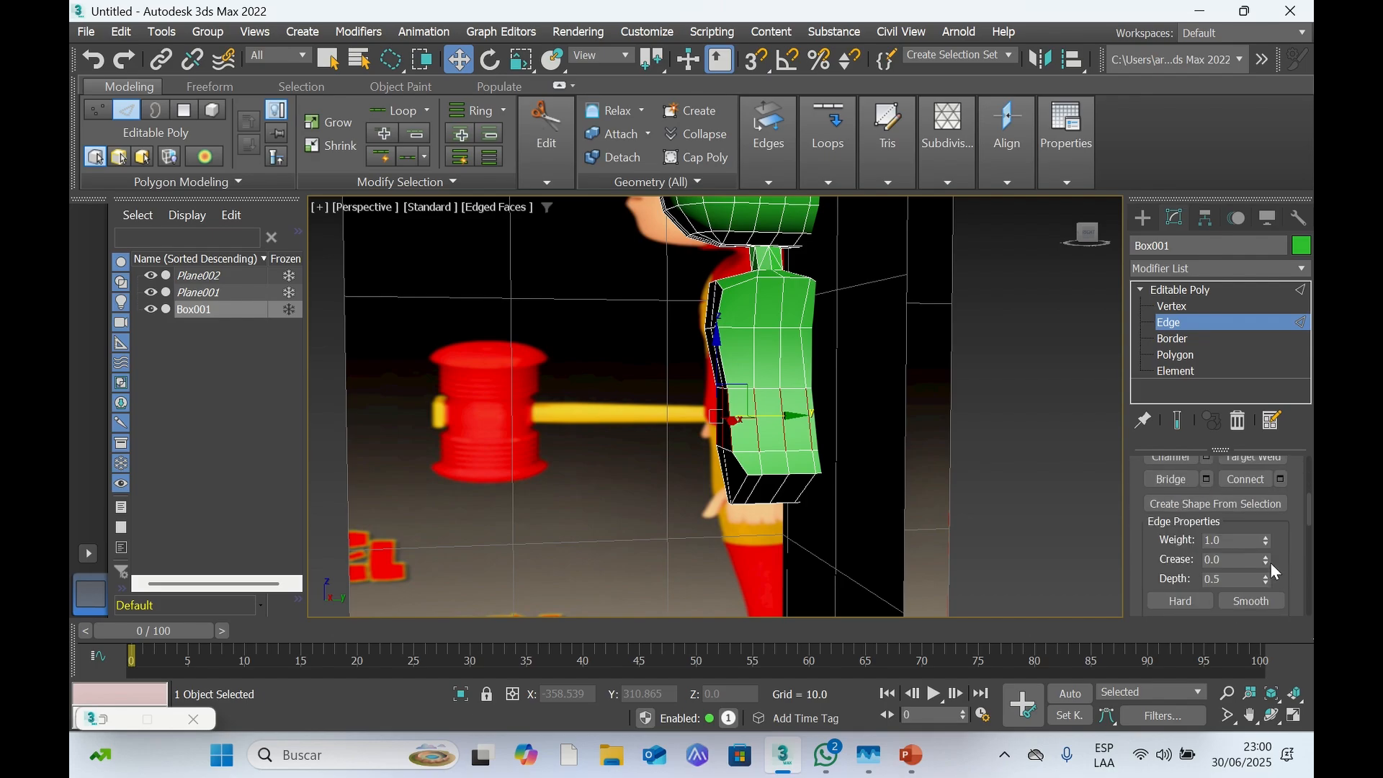
pyautogui.scroll(-1, 1270, 562)
pyautogui.scroll(8, 1270, 560)
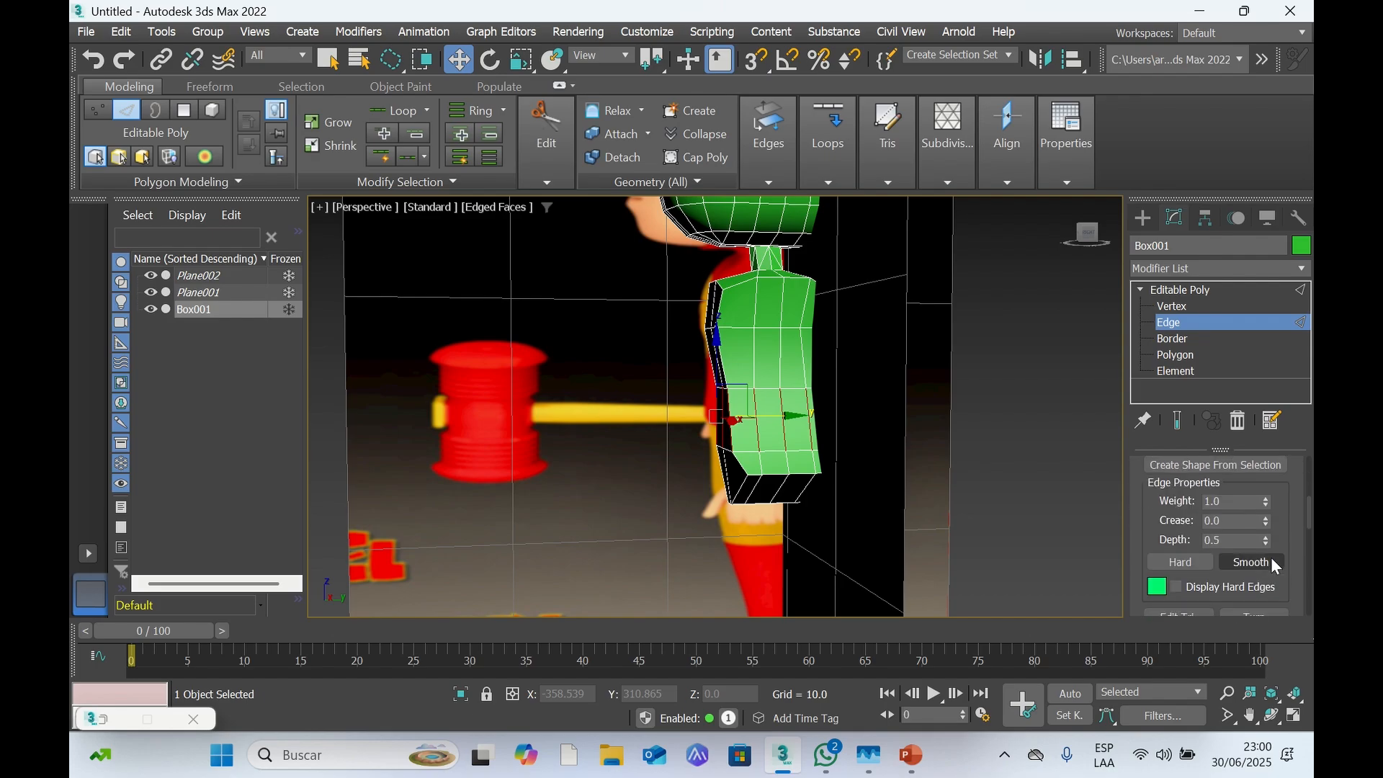
pyautogui.scroll(7, 1275, 542)
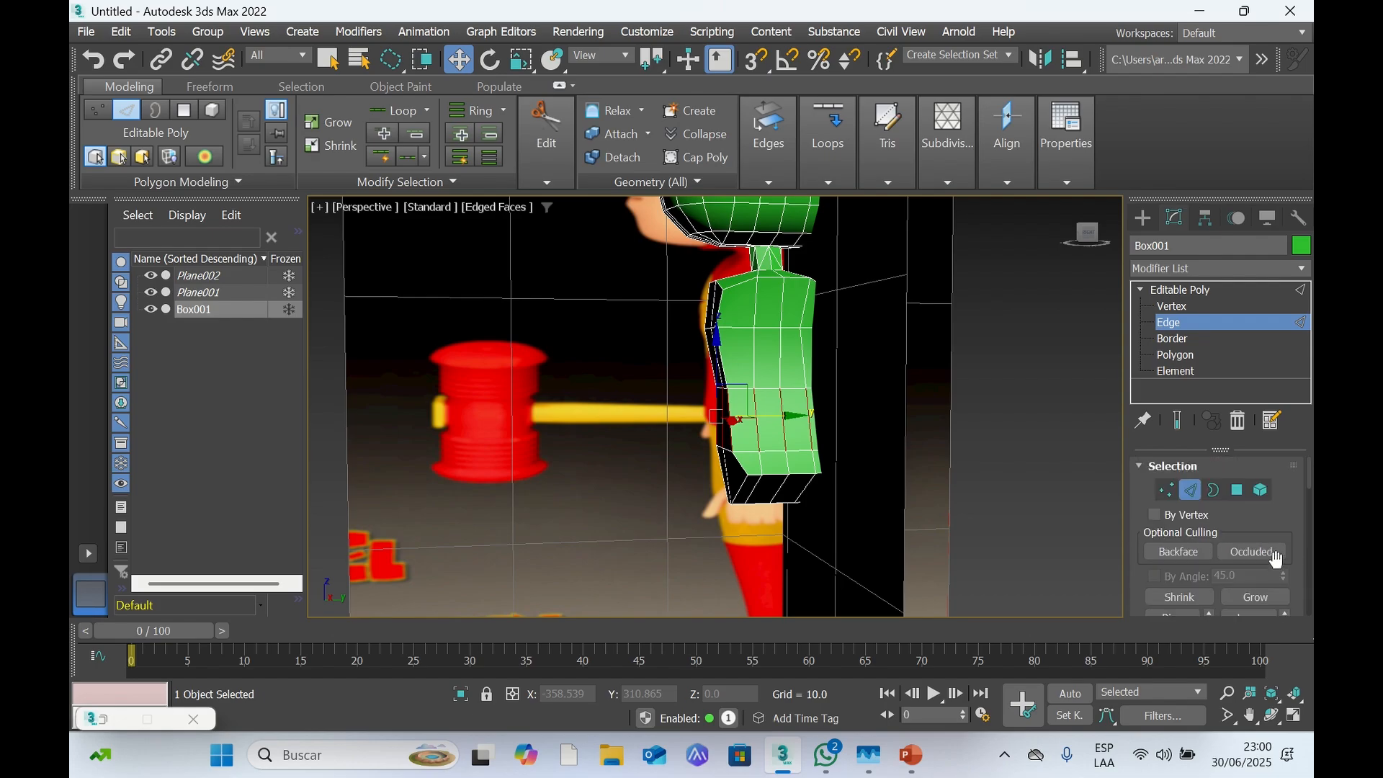
pyautogui.scroll(-2, 1277, 568)
pyautogui.scroll(1, 1280, 567)
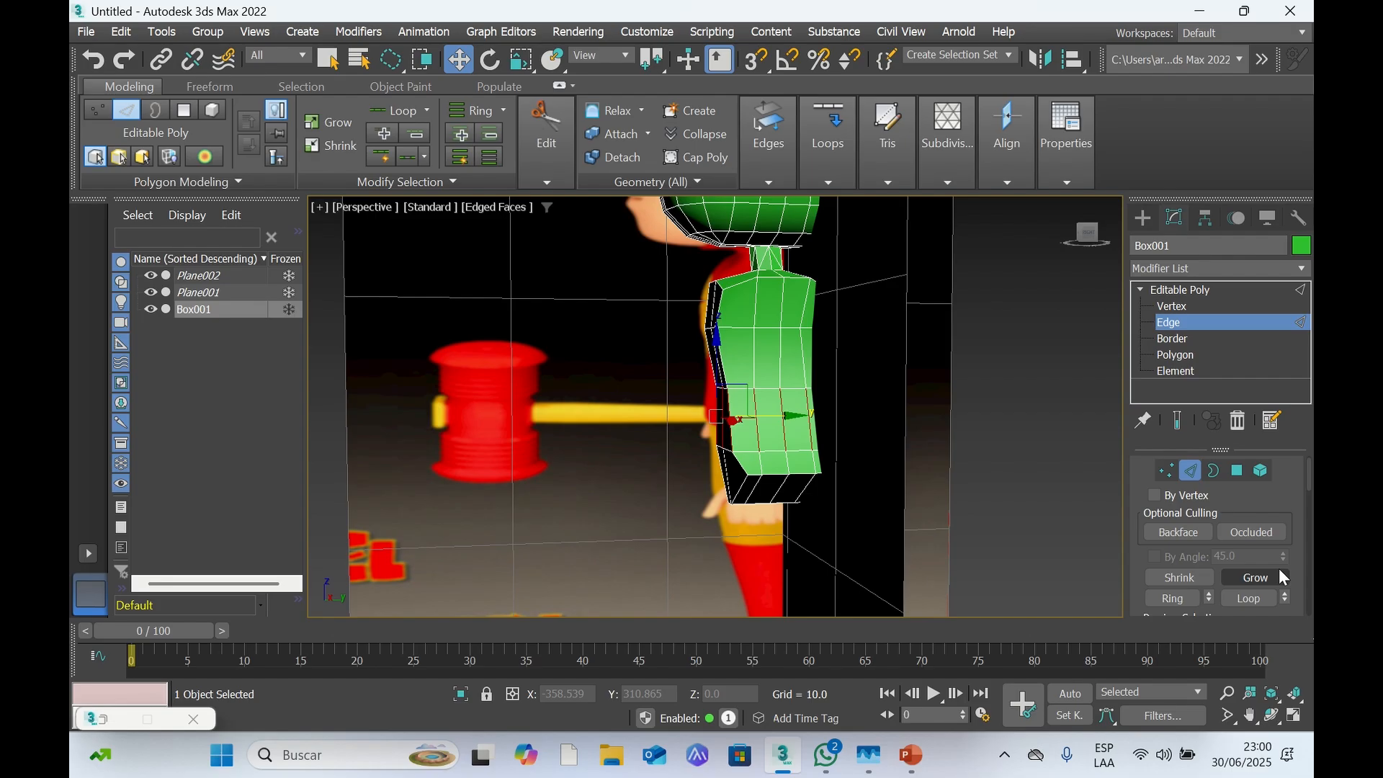
pyautogui.scroll(-2, 1278, 569)
pyautogui.scroll(1, 1278, 569)
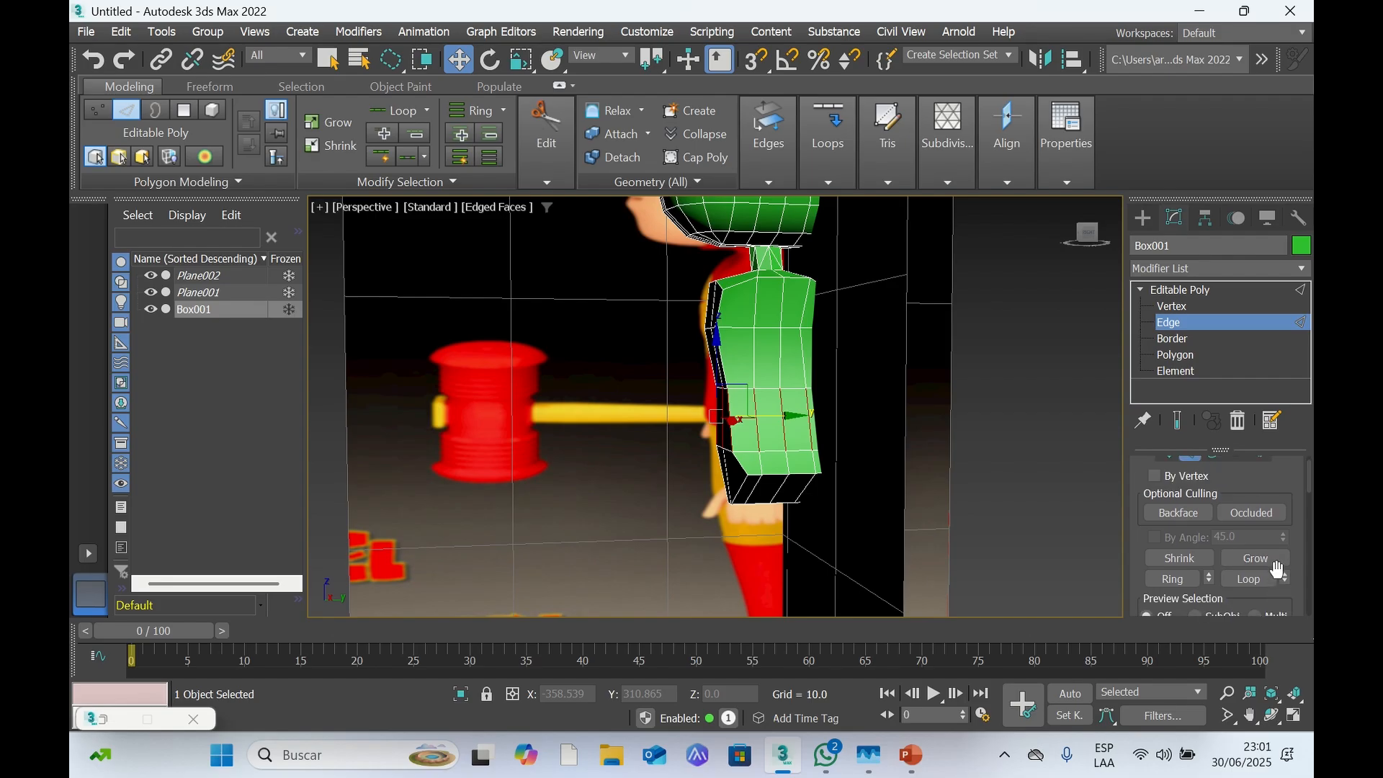
pyautogui.scroll(-1, 1277, 570)
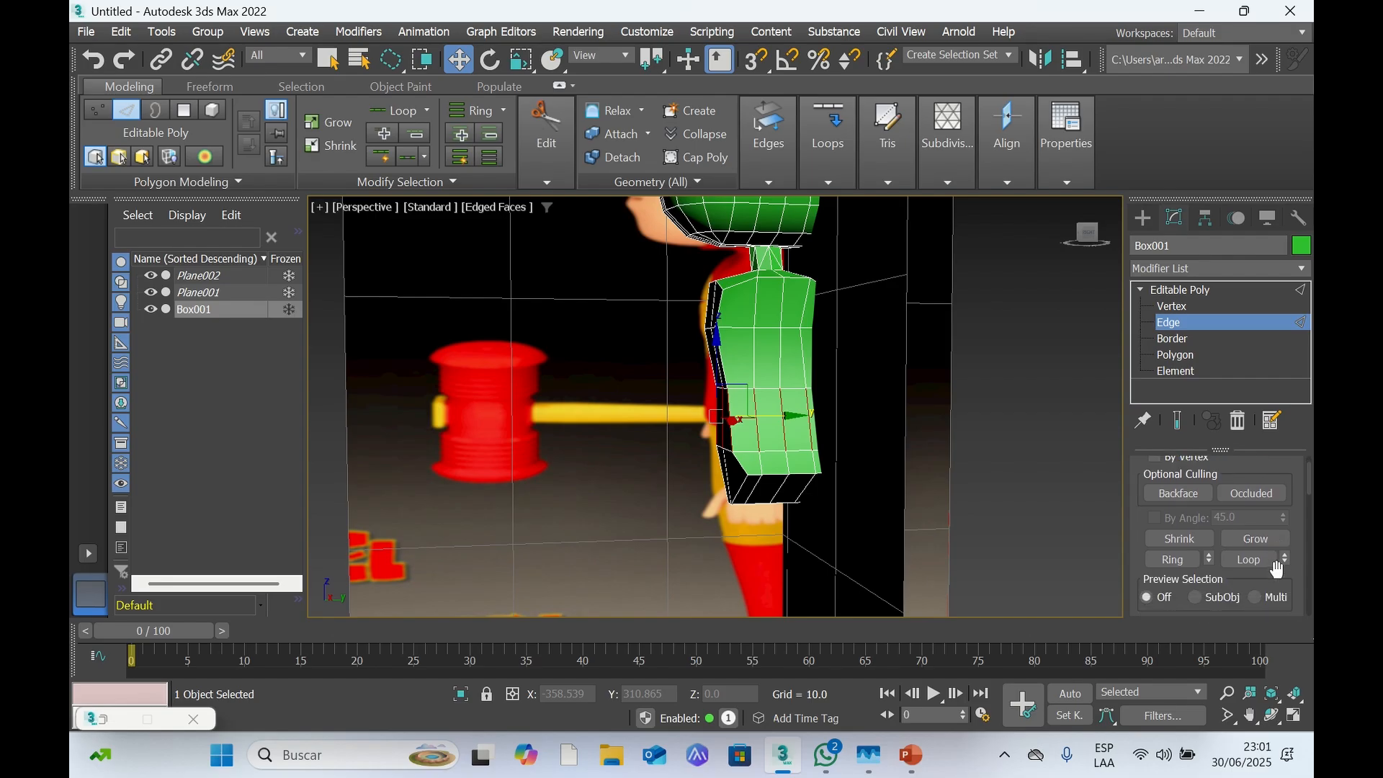
pyautogui.scroll(-4, 1277, 569)
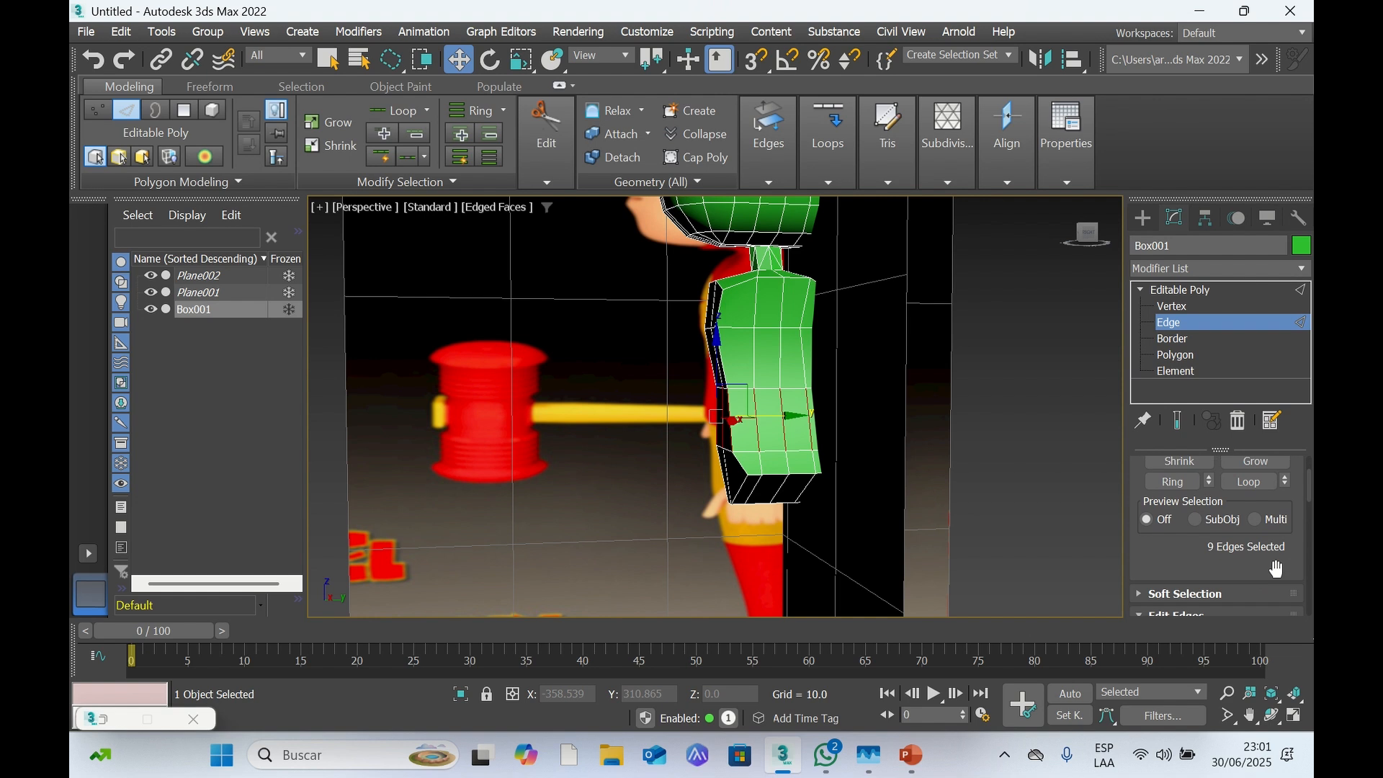
pyautogui.scroll(-1, 1276, 569)
pyautogui.scroll(2, 1276, 571)
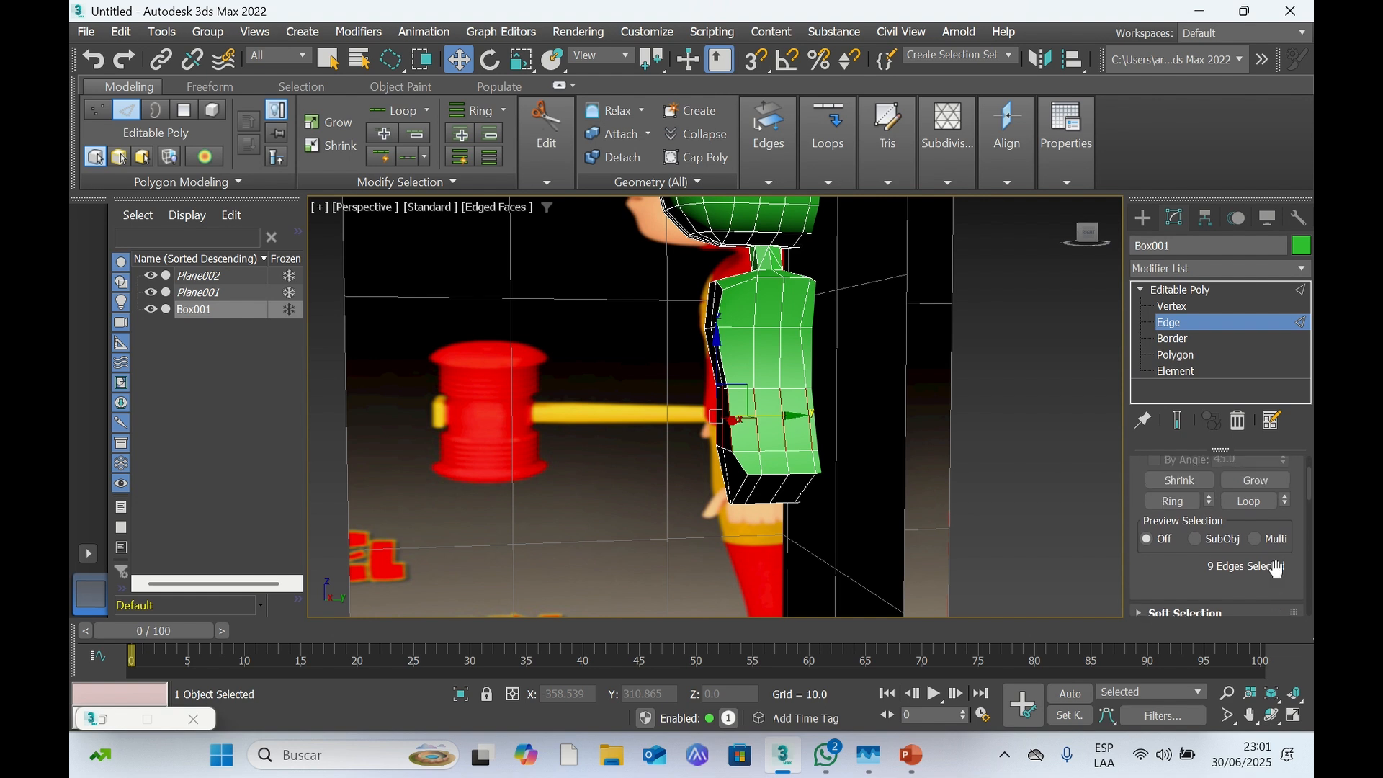
pyautogui.scroll(-3, 1276, 569)
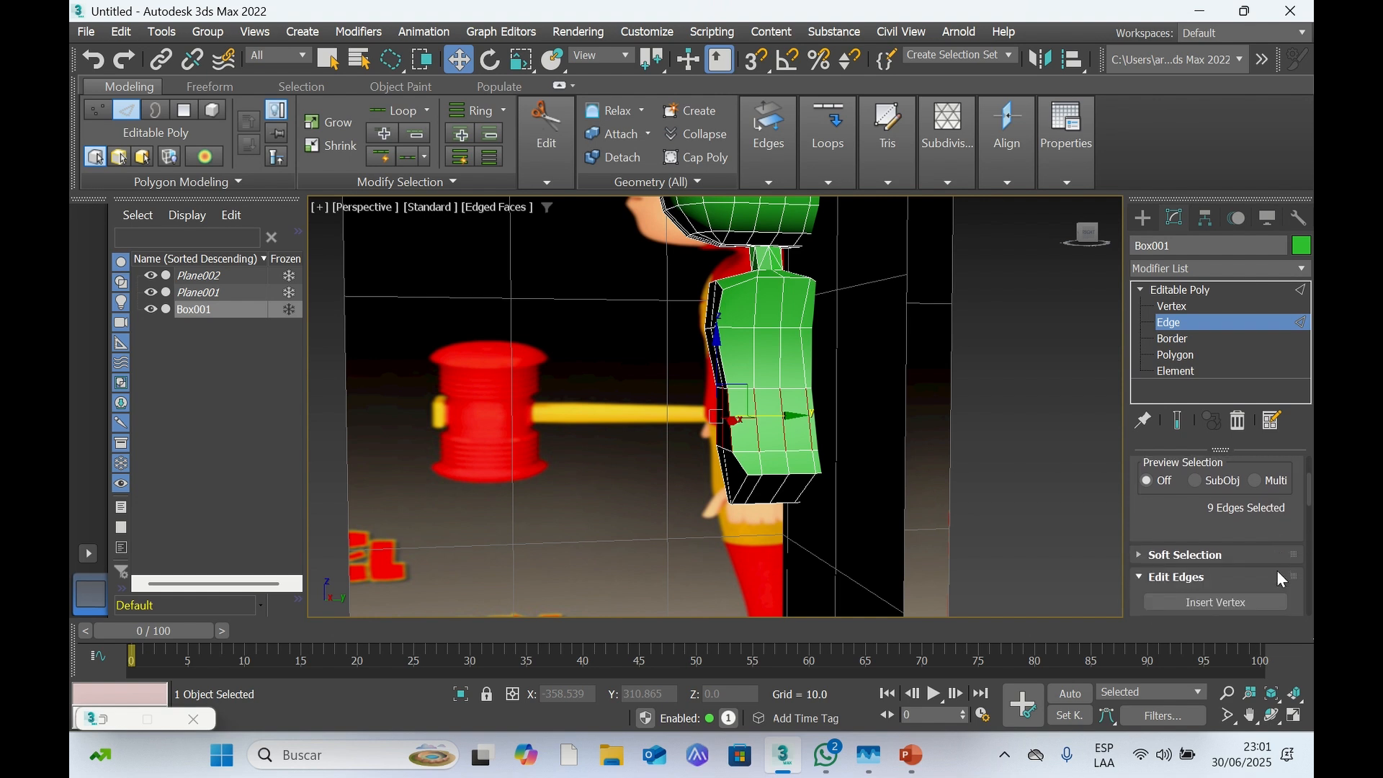
pyautogui.scroll(-1, 1279, 574)
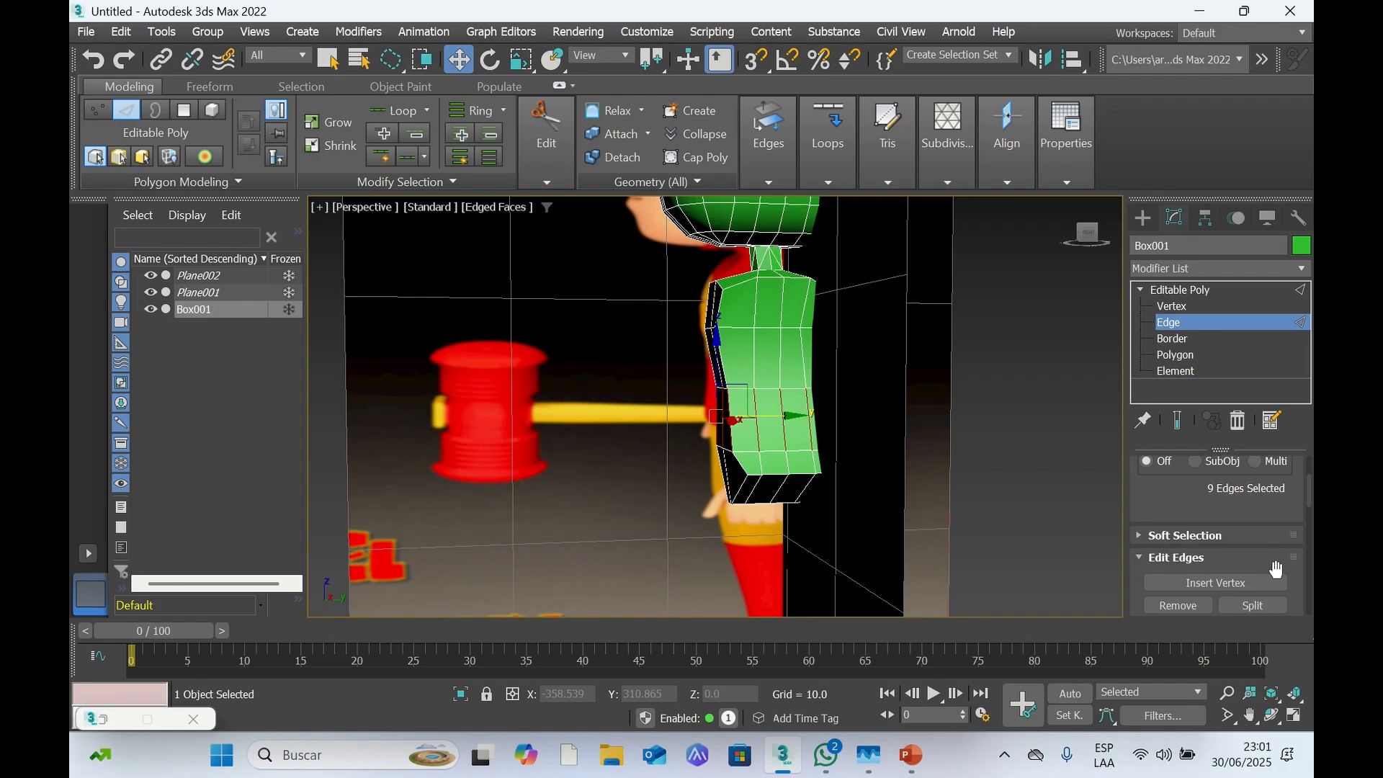
pyautogui.scroll(-2, 1276, 571)
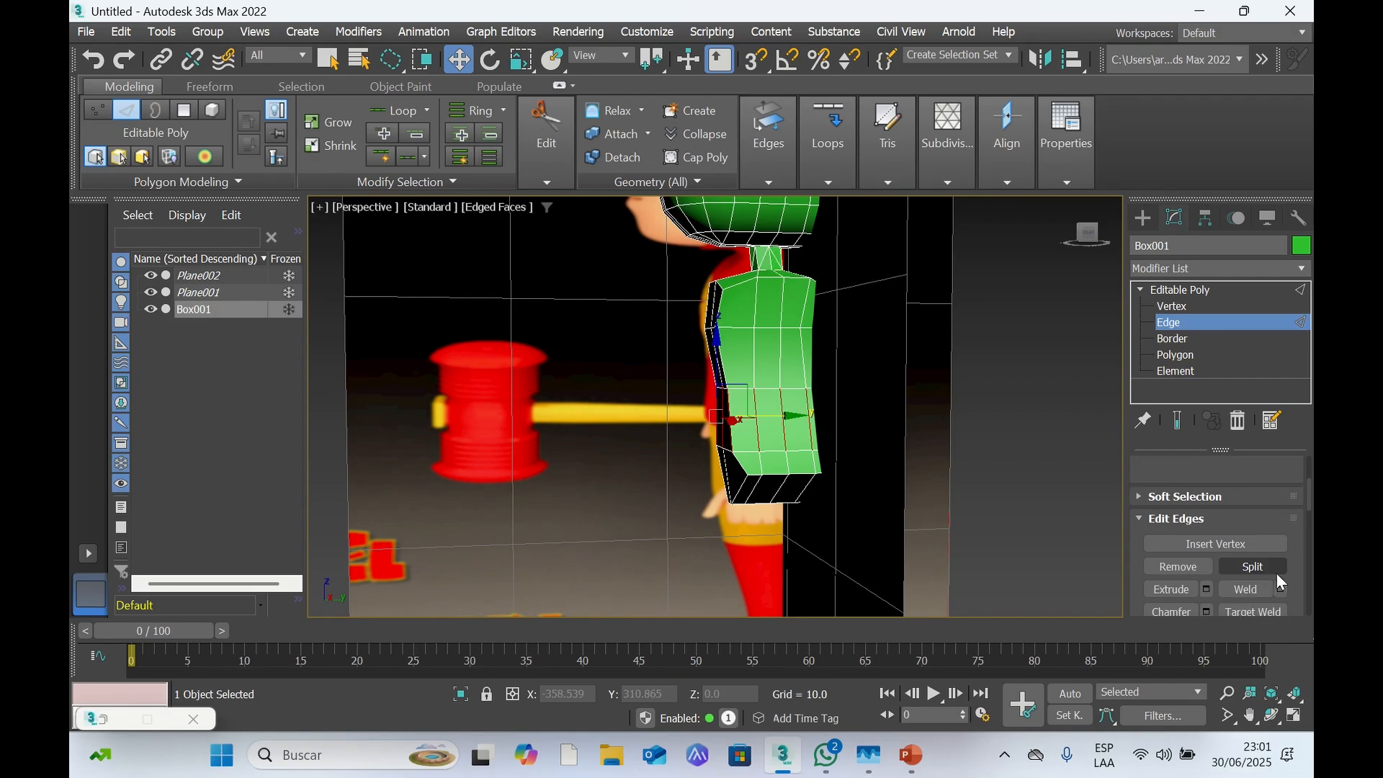
pyautogui.scroll(-1, 1276, 573)
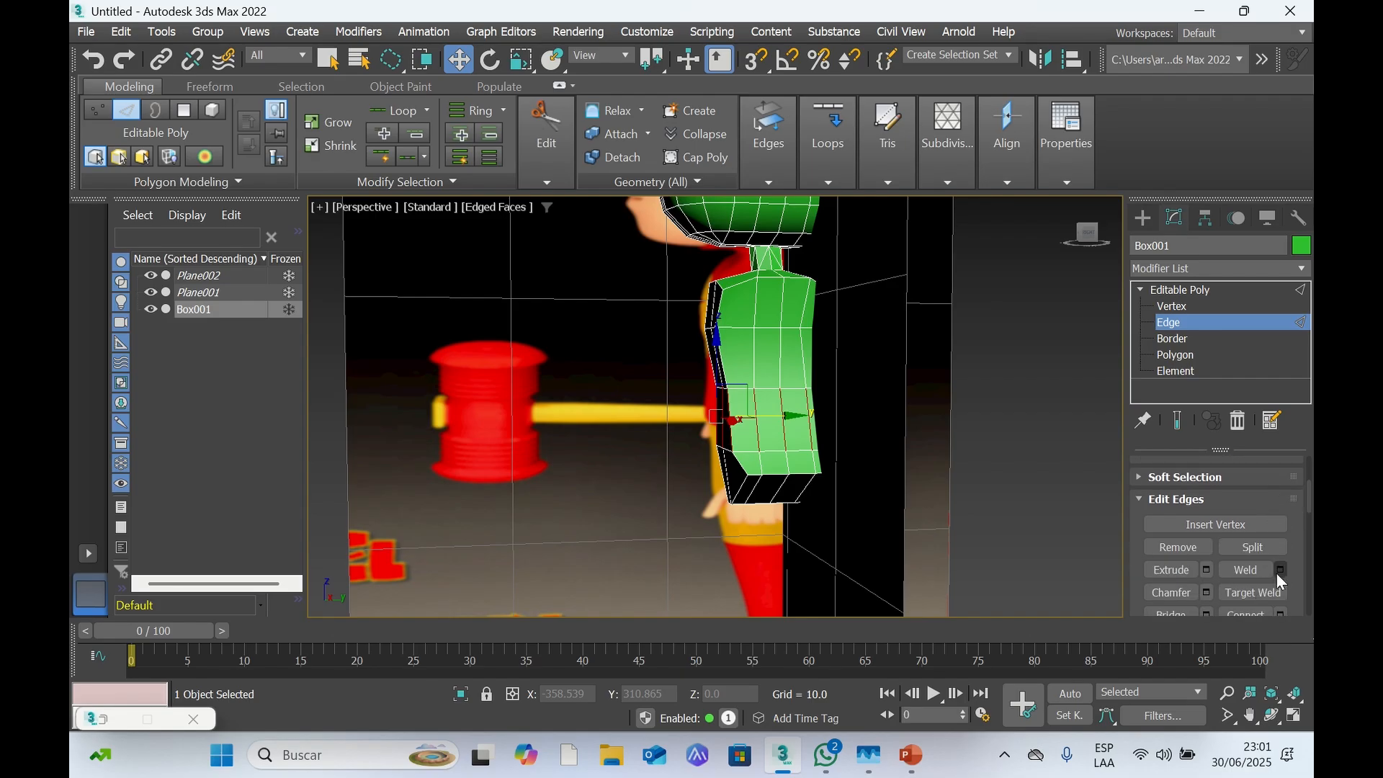
pyautogui.scroll(-2, 1276, 574)
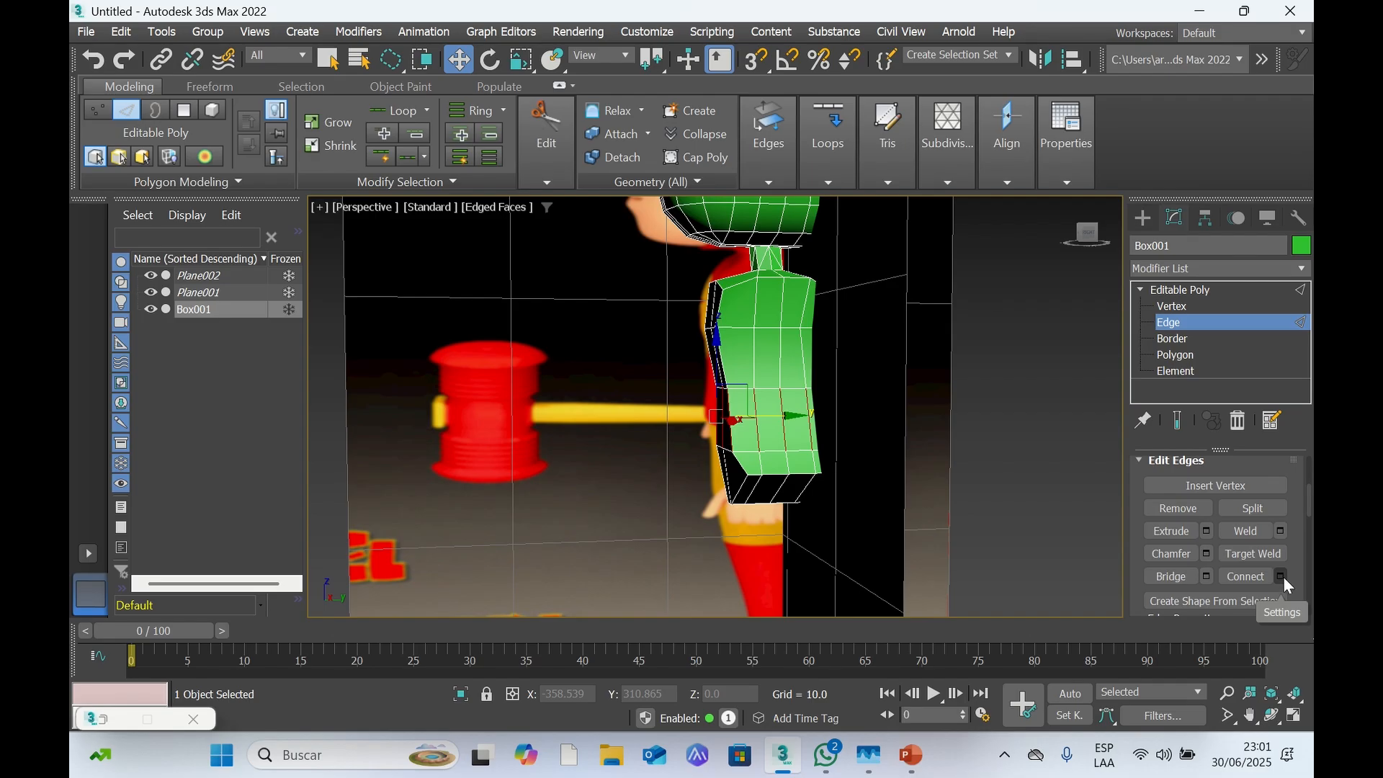
pyautogui.click(1281, 577)
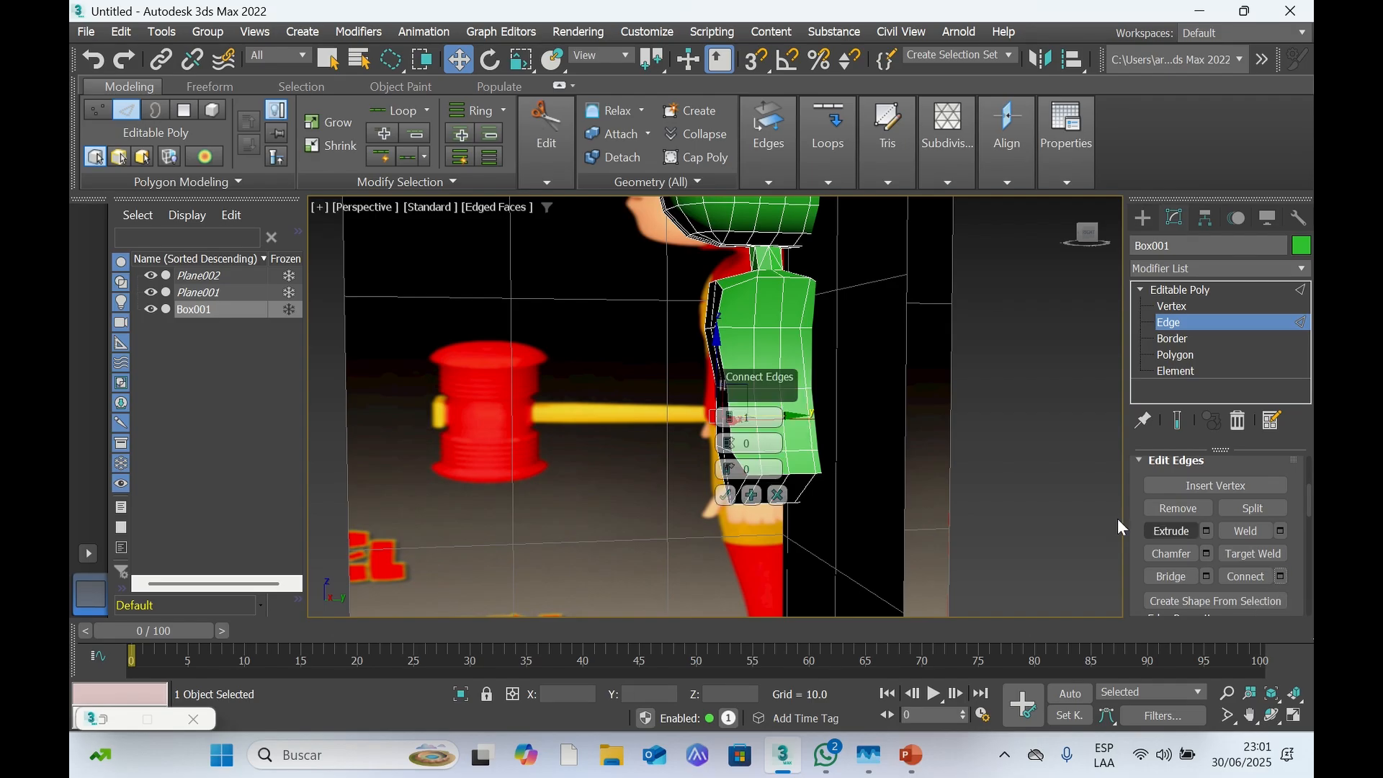
pyautogui.click(735, 420)
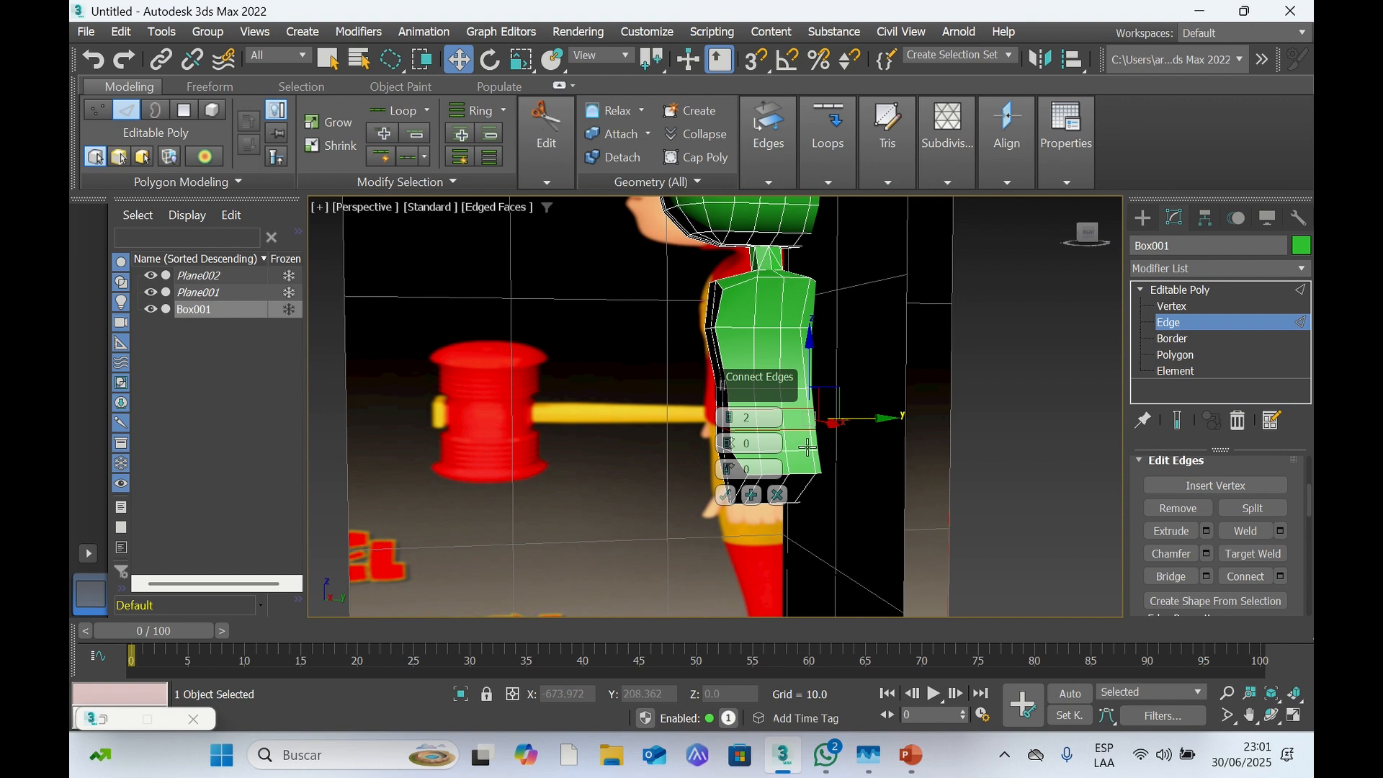
pyautogui.click(726, 496)
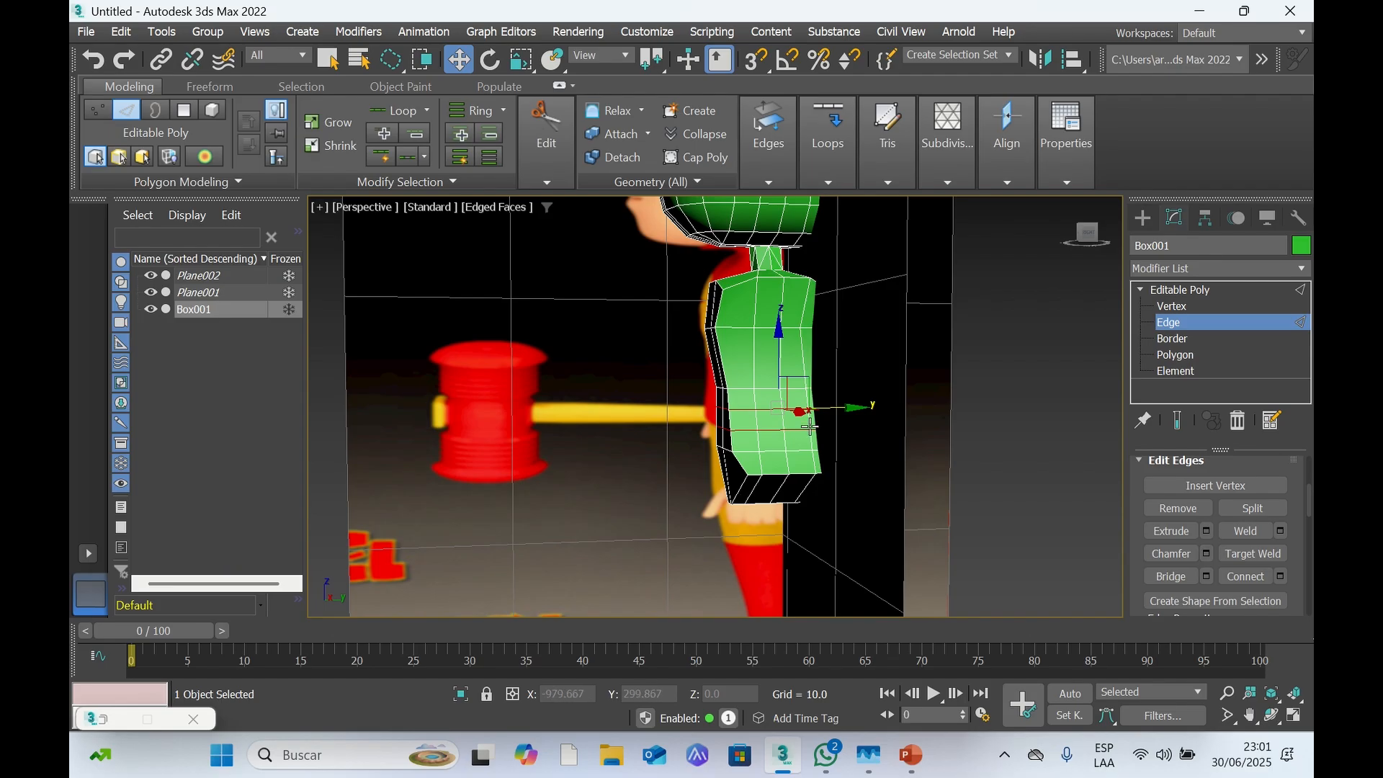
# Move the back vertices of the lower new edge loop outward about 0.7 units along Y toward the hip outline
pyautogui.moveTo(1087, 235); pyautogui.dragTo(1059, 233)
pyautogui.click(1095, 240)
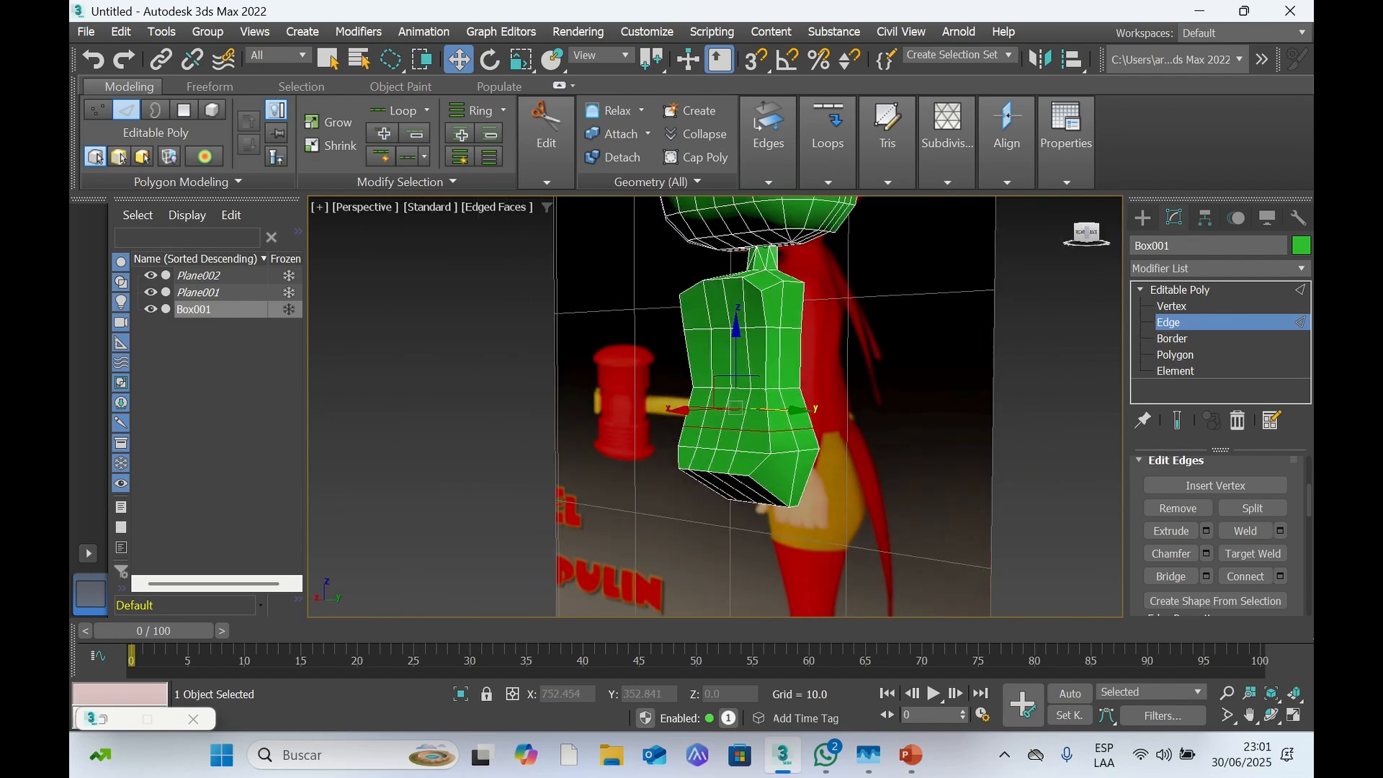
pyautogui.click(1172, 306)
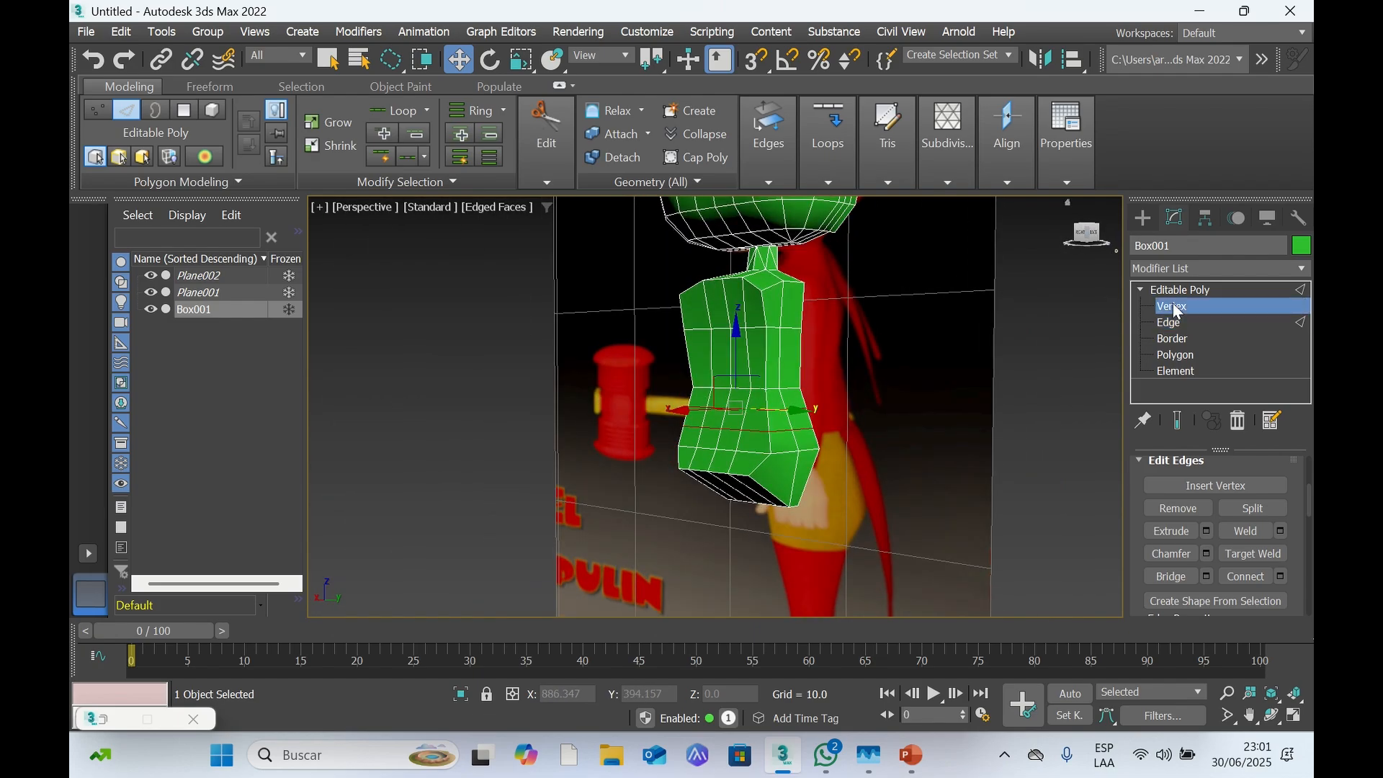
pyautogui.click(847, 430)
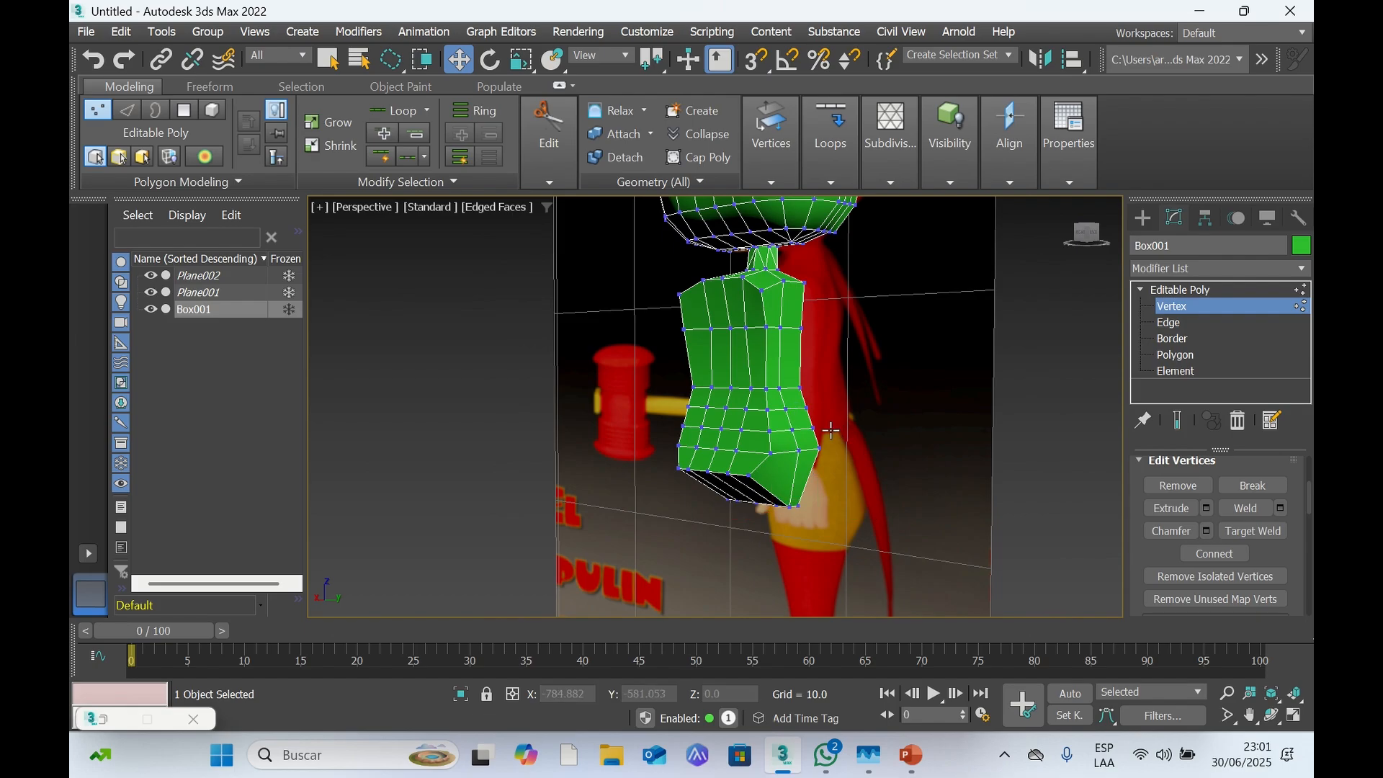
pyautogui.click(793, 431)
pyautogui.click(845, 421)
pyautogui.moveTo(804, 429)
pyautogui.mouseDown()
pyautogui.moveTo(762, 430)
pyautogui.moveTo(817, 441)
pyautogui.mouseUp()
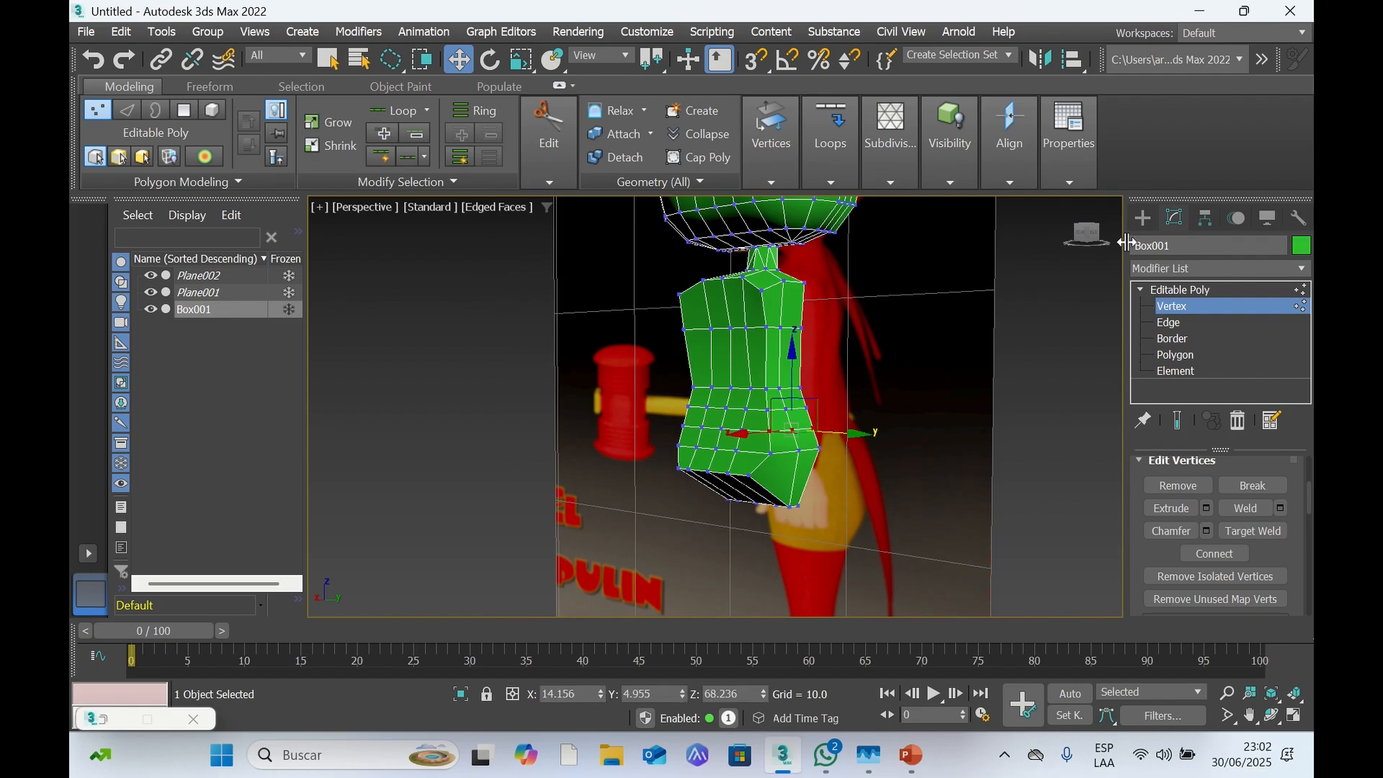
pyautogui.click(1092, 240)
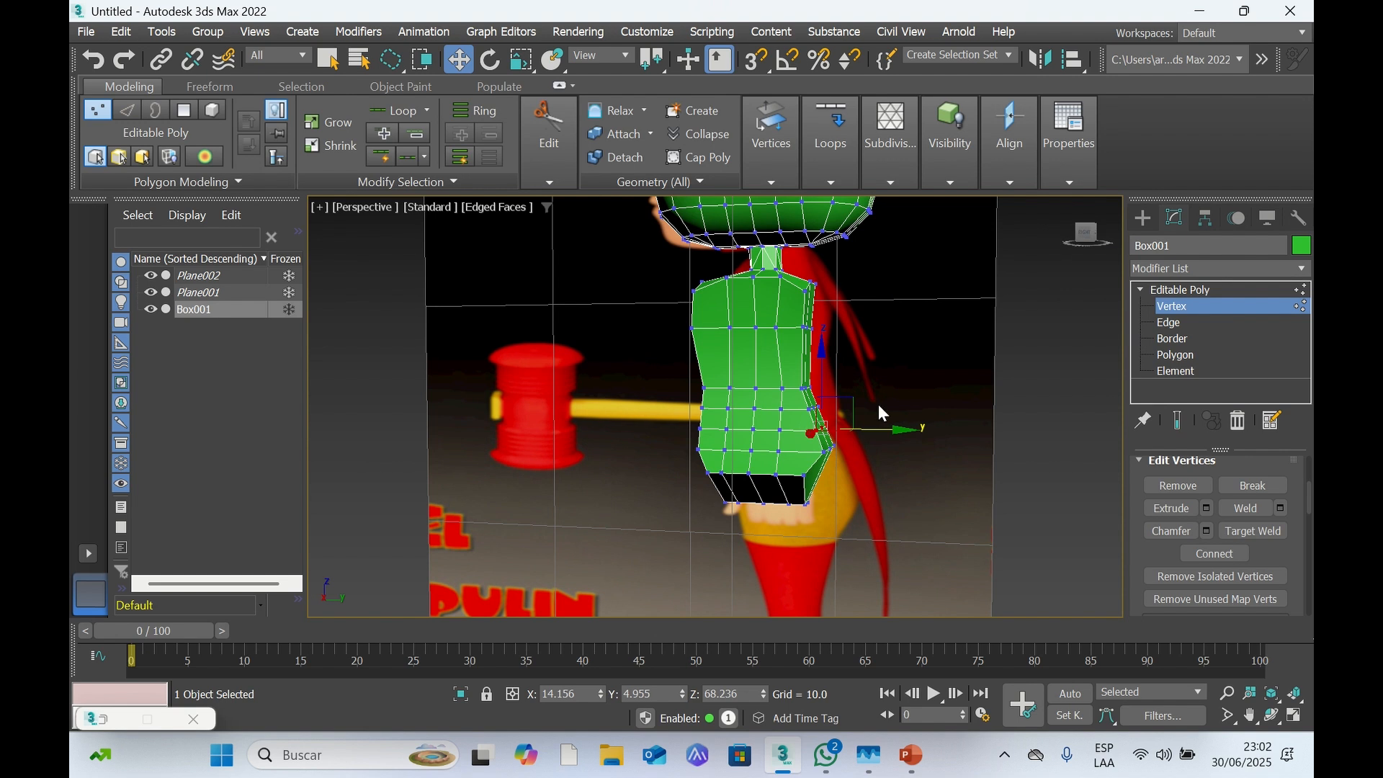
pyautogui.moveTo(888, 430); pyautogui.dragTo(906, 430)
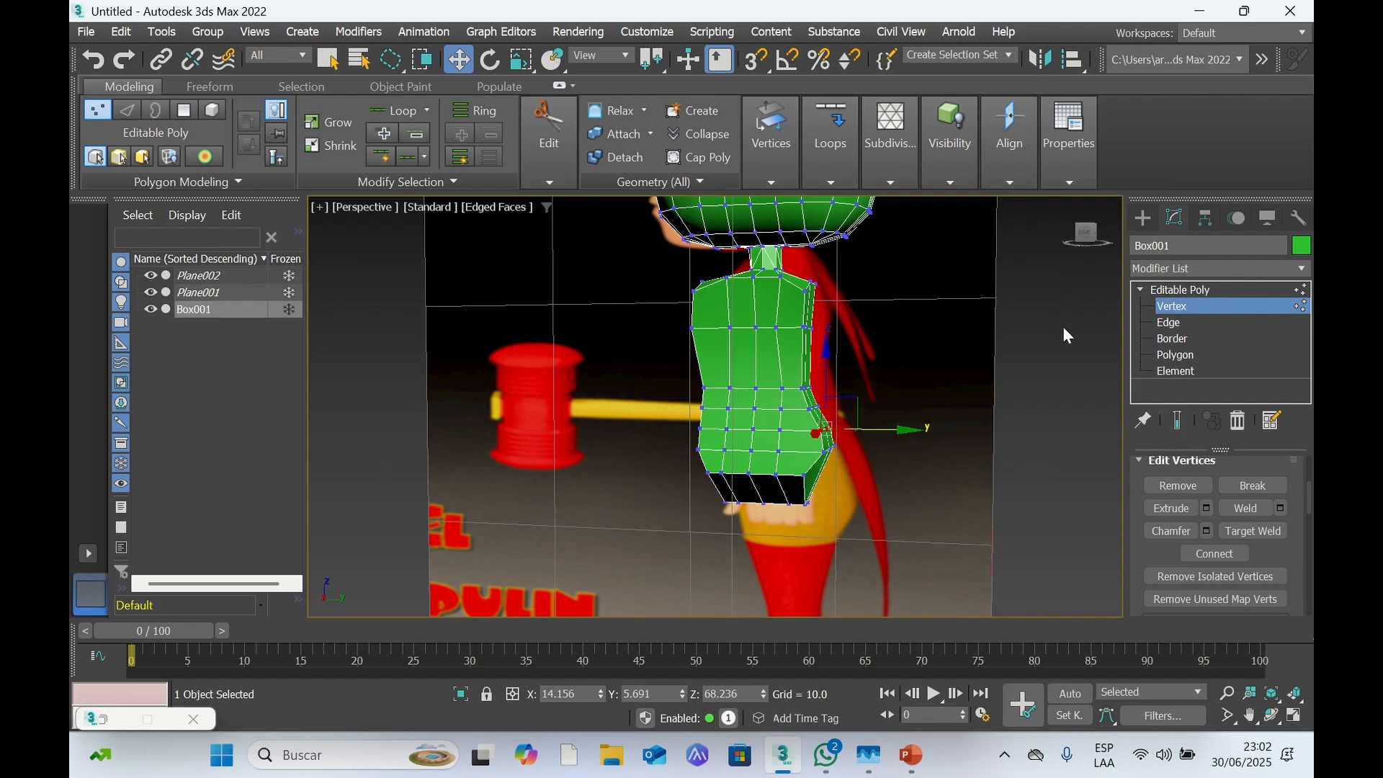
# Move the middle column of vertices on the torso's outer side, from chest to hip, outward about 1.5 units along X
pyautogui.moveTo(1079, 235); pyautogui.dragTo(1044, 236)
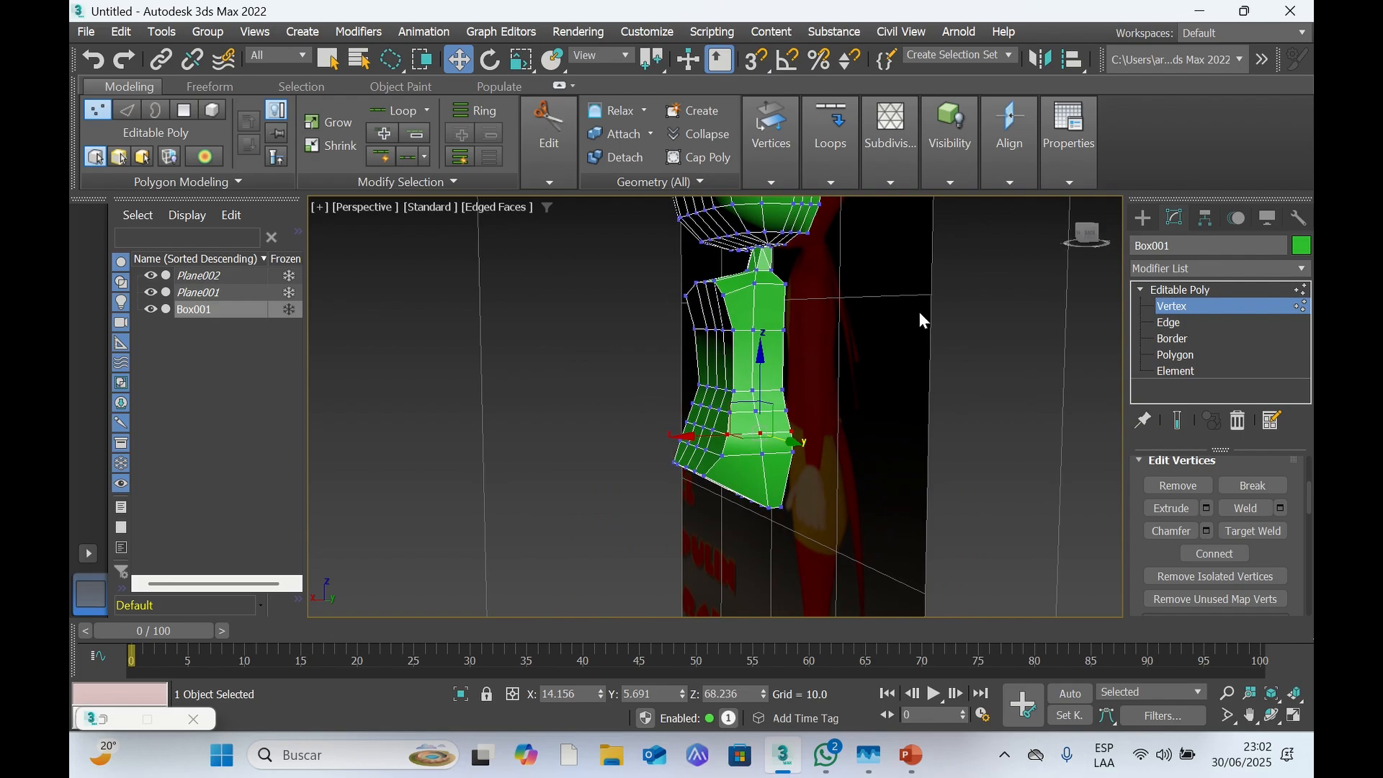
pyautogui.moveTo(1094, 244); pyautogui.dragTo(882, 337)
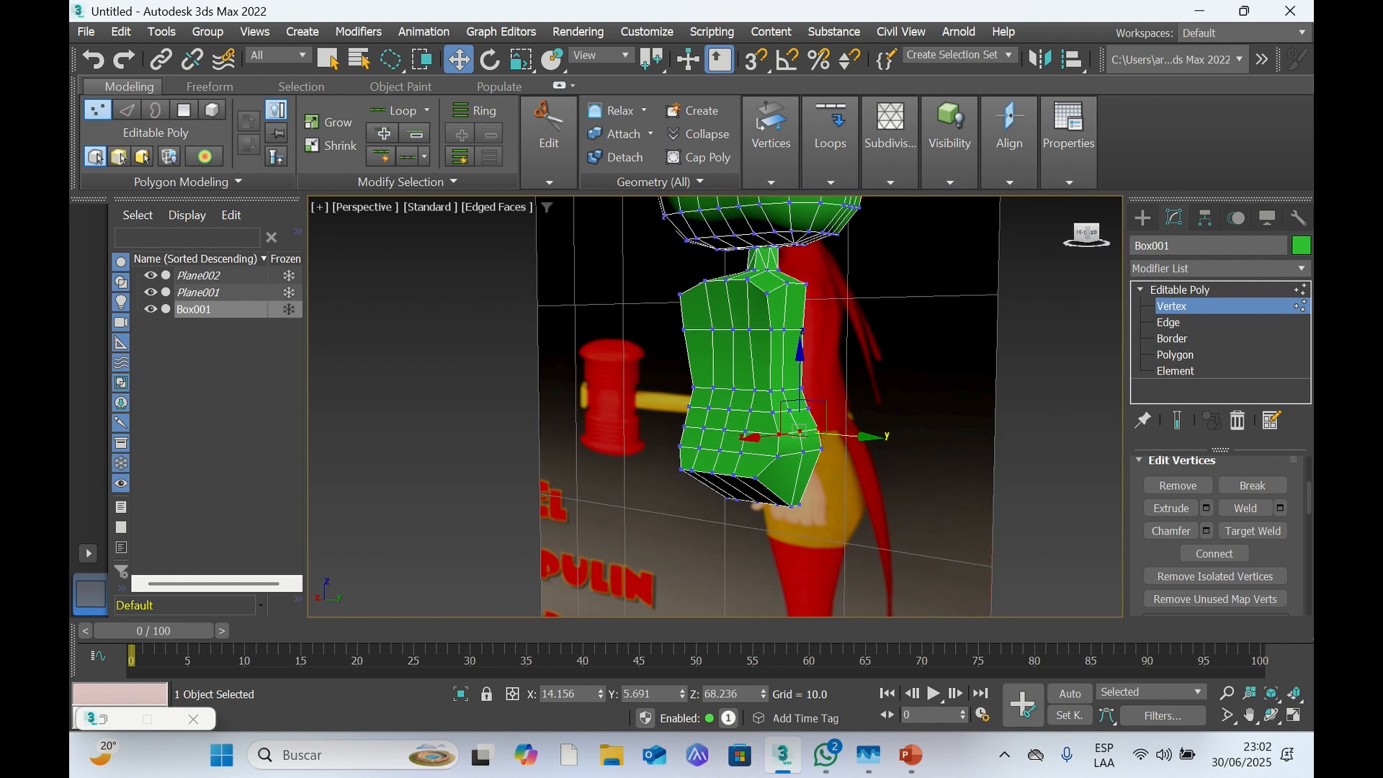
pyautogui.click(734, 329)
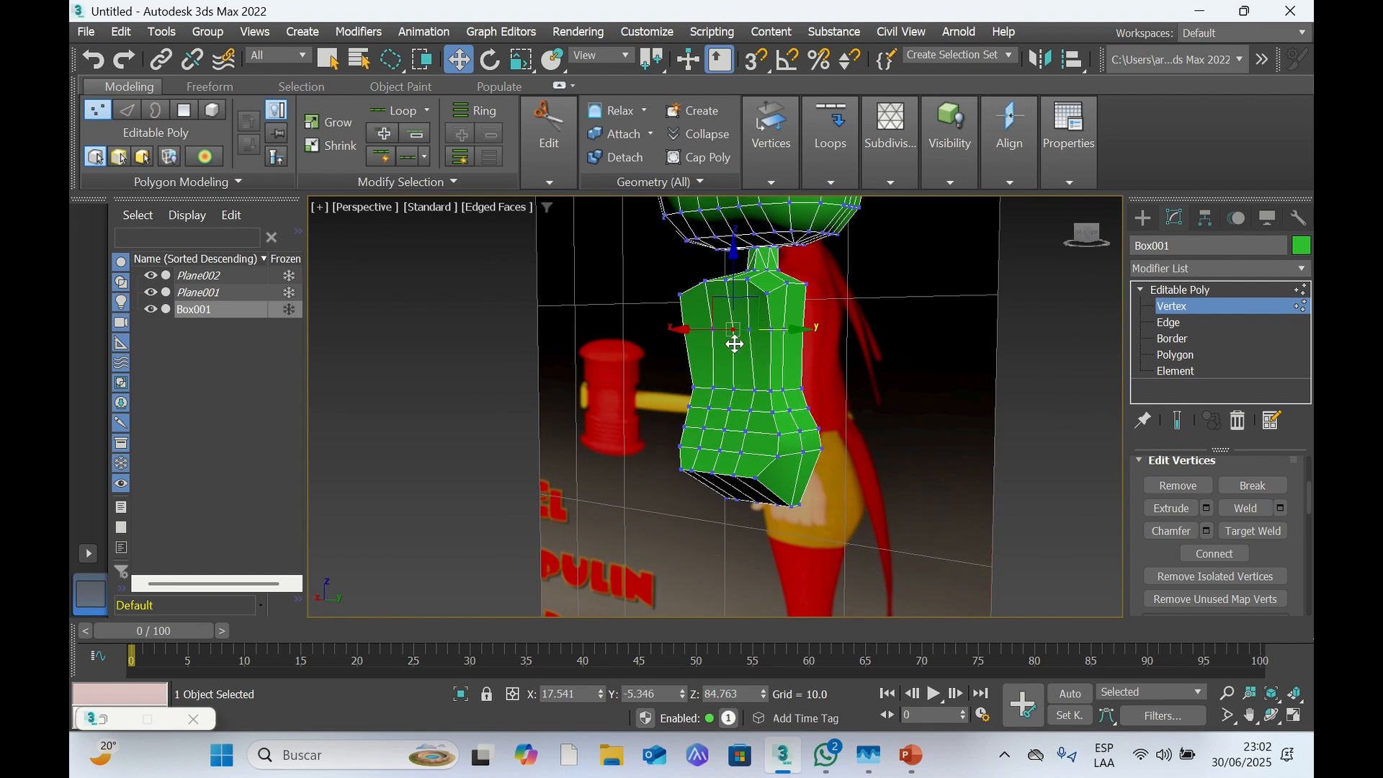
pyautogui.keyDown('ctrl'); pyautogui.click(733, 389); pyautogui.keyUp('ctrl')
pyautogui.keyDown('ctrl'); pyautogui.click(728, 410); pyautogui.keyUp('ctrl')
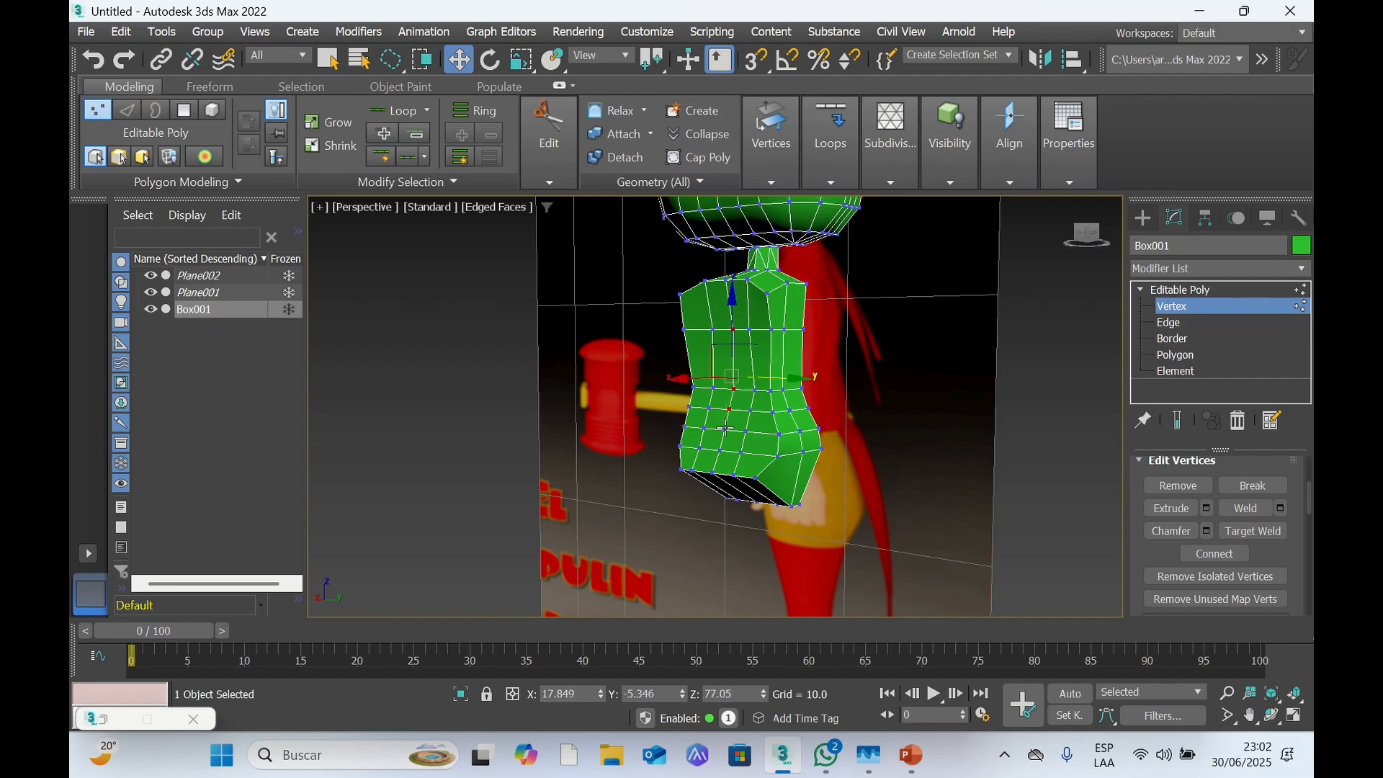
pyautogui.keyDown('ctrl'); pyautogui.click(724, 429); pyautogui.keyUp('ctrl')
pyautogui.keyDown('ctrl'); pyautogui.click(719, 450); pyautogui.keyUp('ctrl')
pyautogui.keyDown('ctrl'); pyautogui.click(713, 472); pyautogui.keyUp('ctrl')
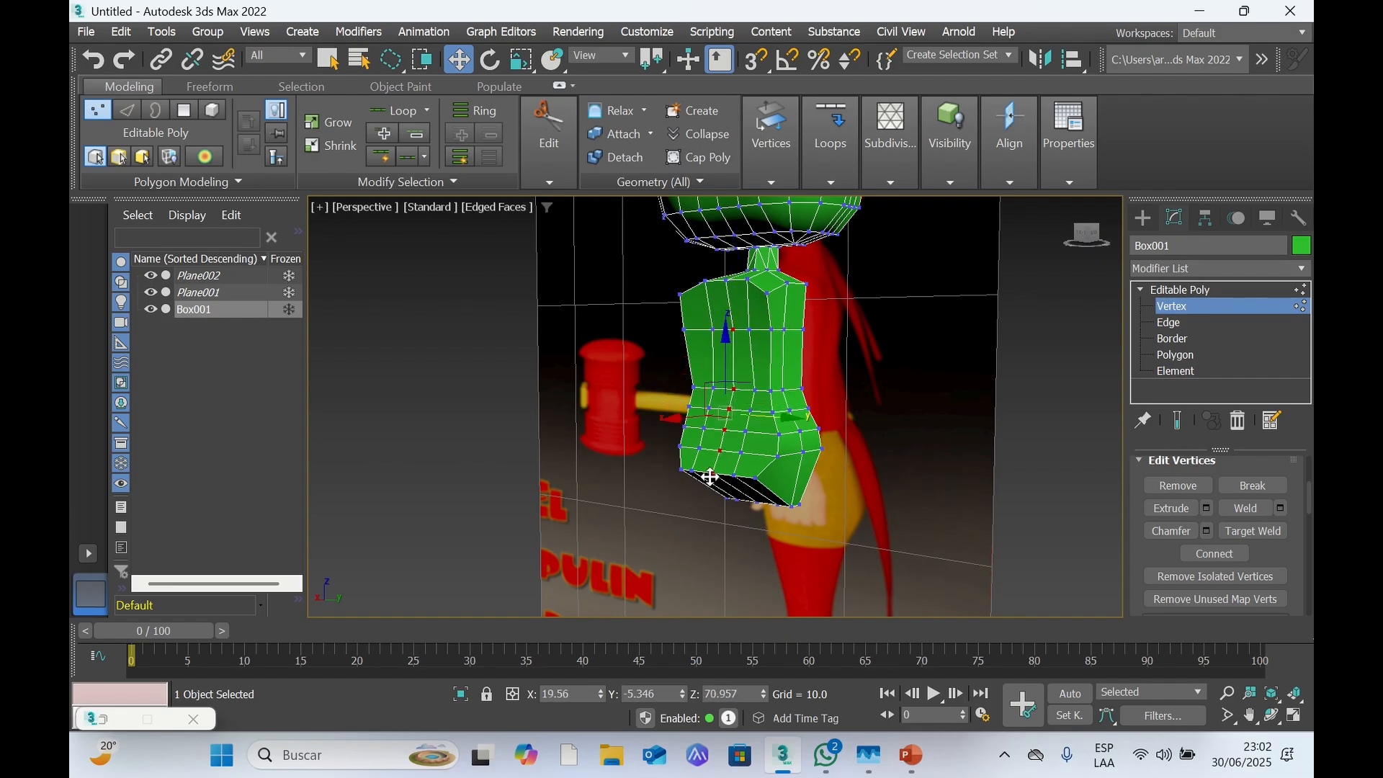
pyautogui.click(1088, 237)
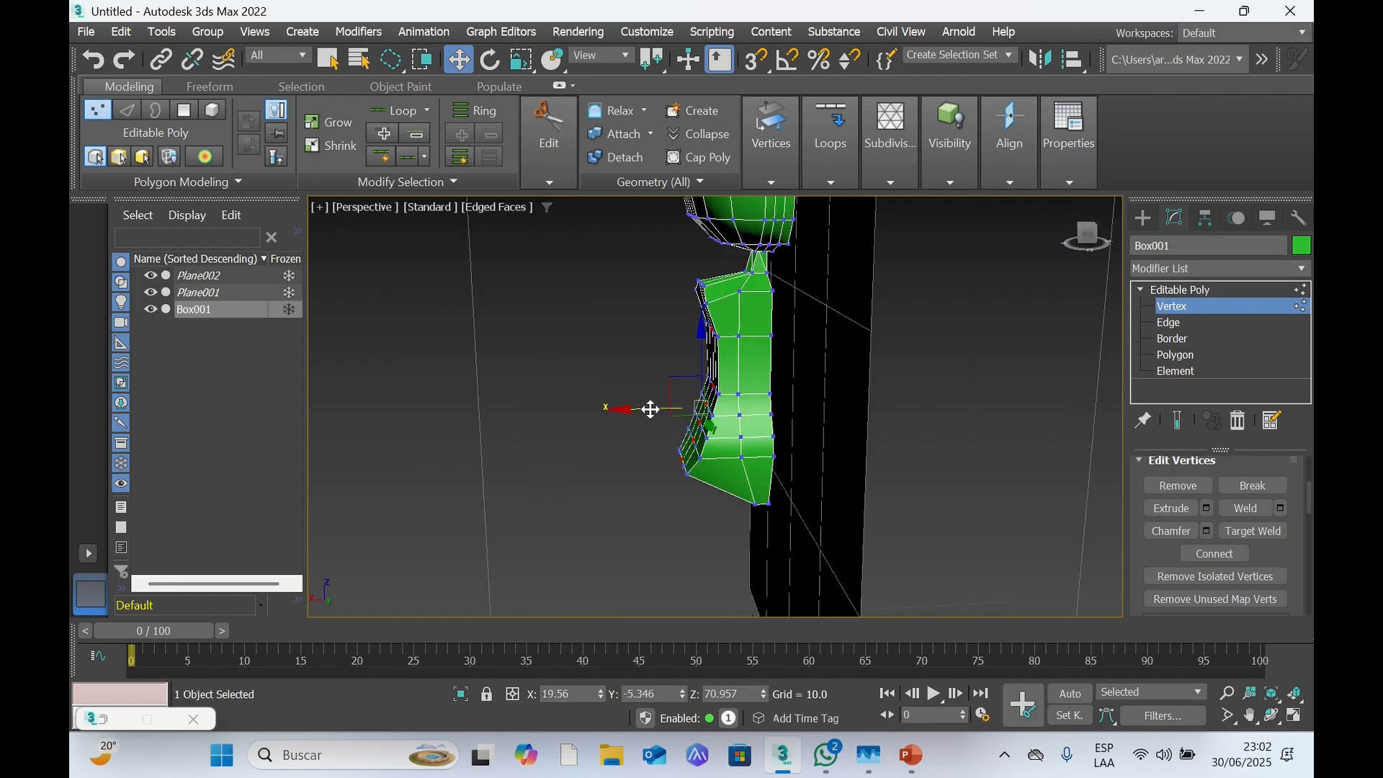
pyautogui.moveTo(650, 409); pyautogui.dragTo(639, 409)
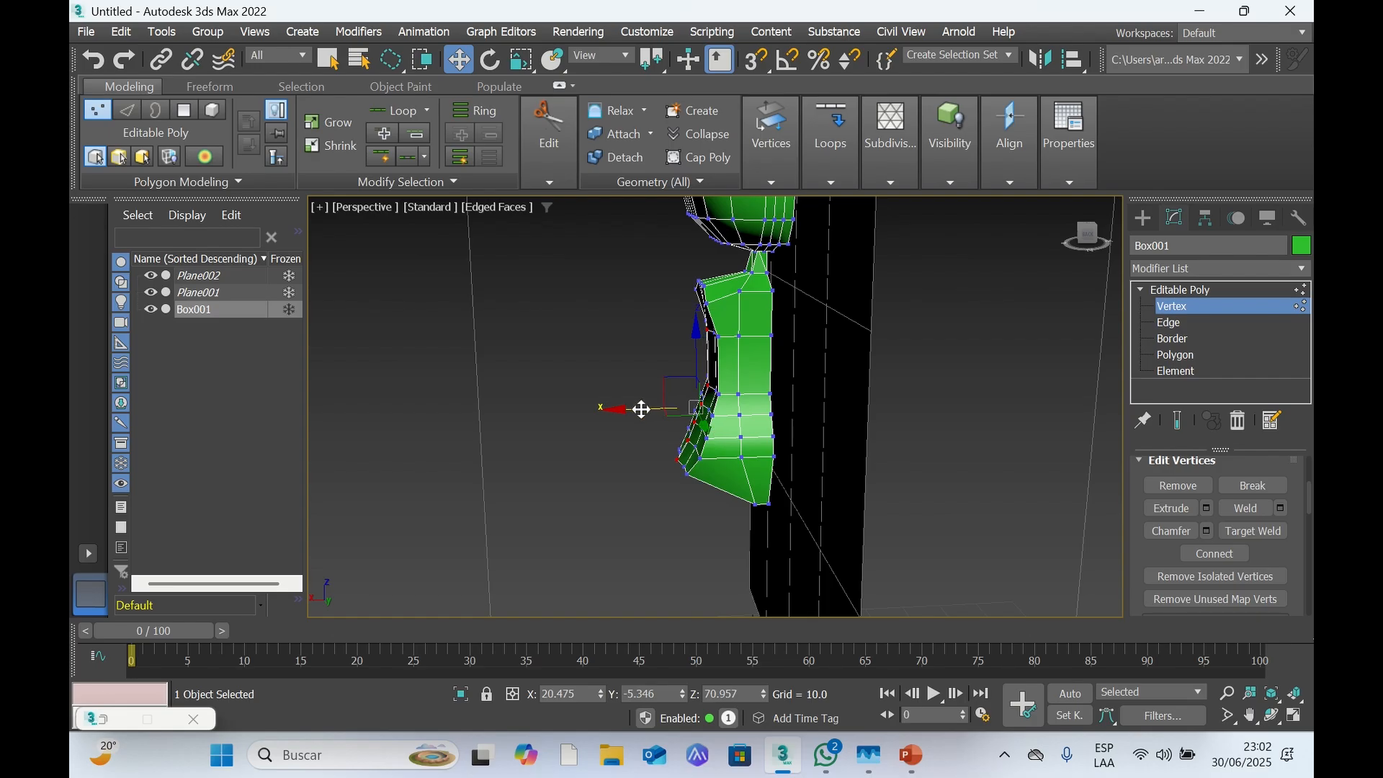
pyautogui.moveTo(1087, 234); pyautogui.dragTo(990, 248)
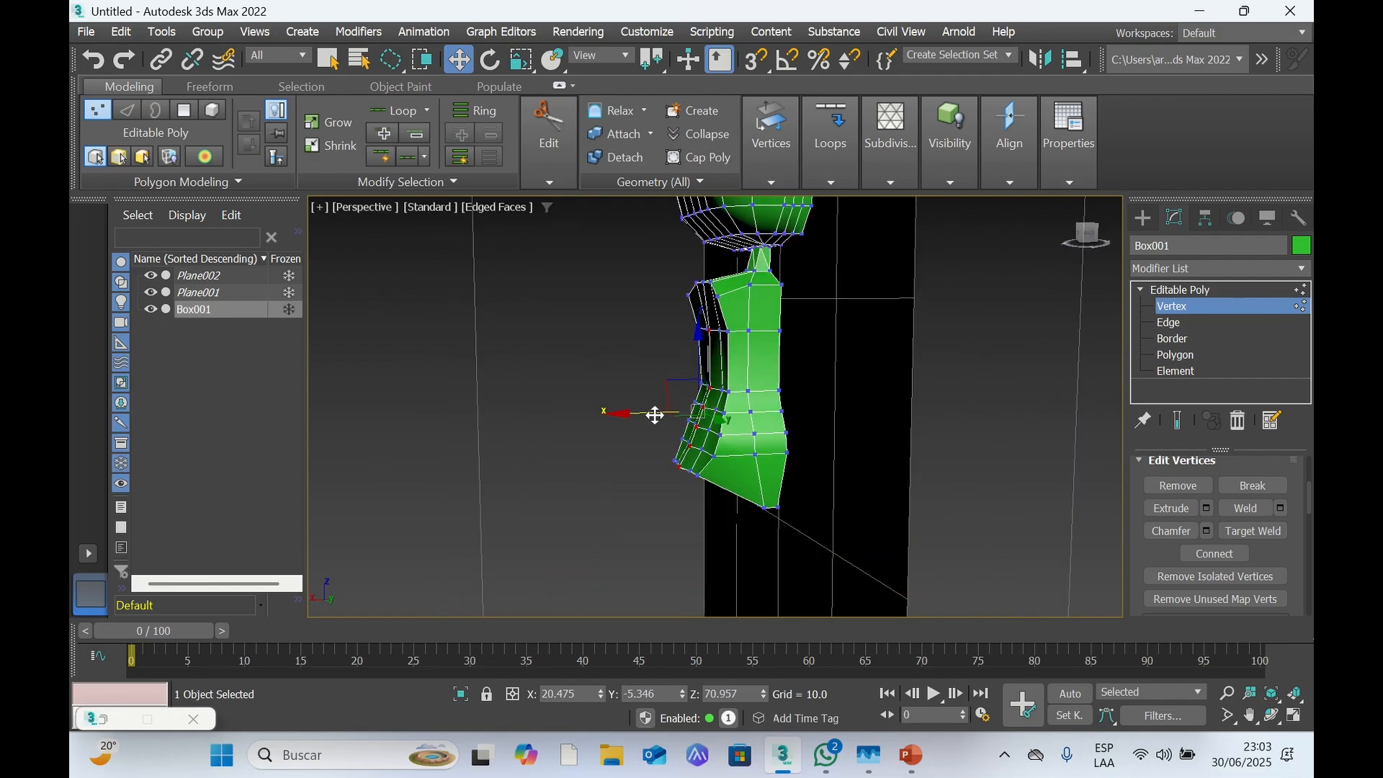
pyautogui.moveTo(648, 411); pyautogui.dragTo(647, 411)
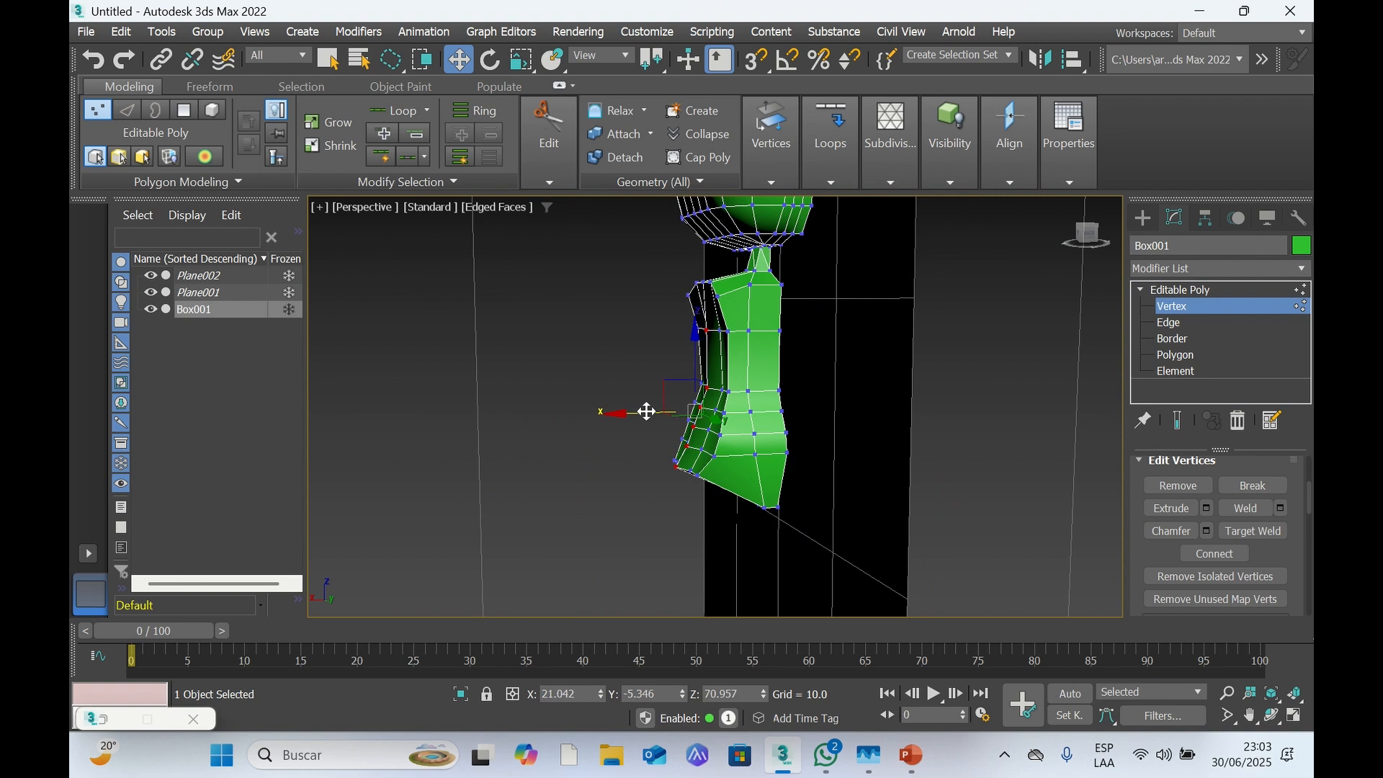
pyautogui.click(1093, 245)
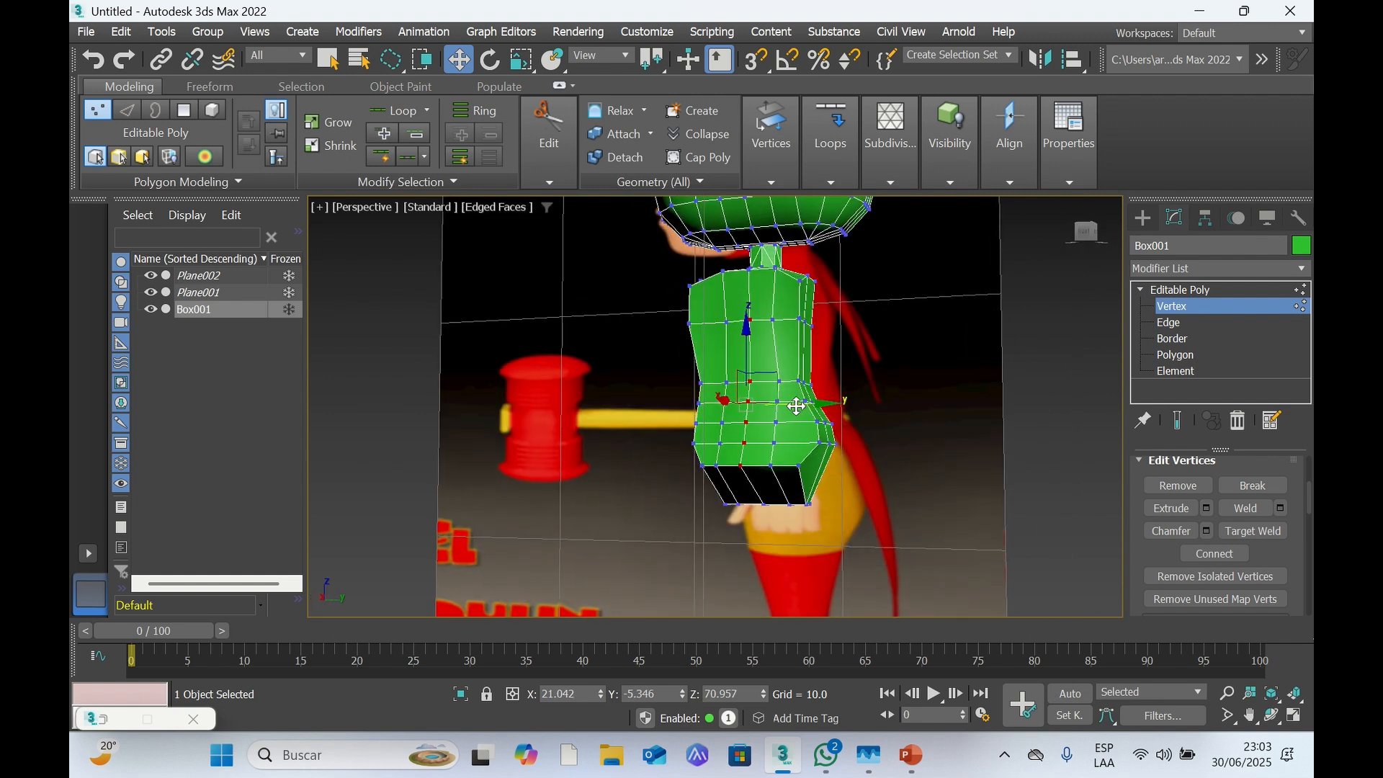
# Select the column of vertices just behind the middle one on the torso's outer side, from chest to hip
pyautogui.click(773, 319)
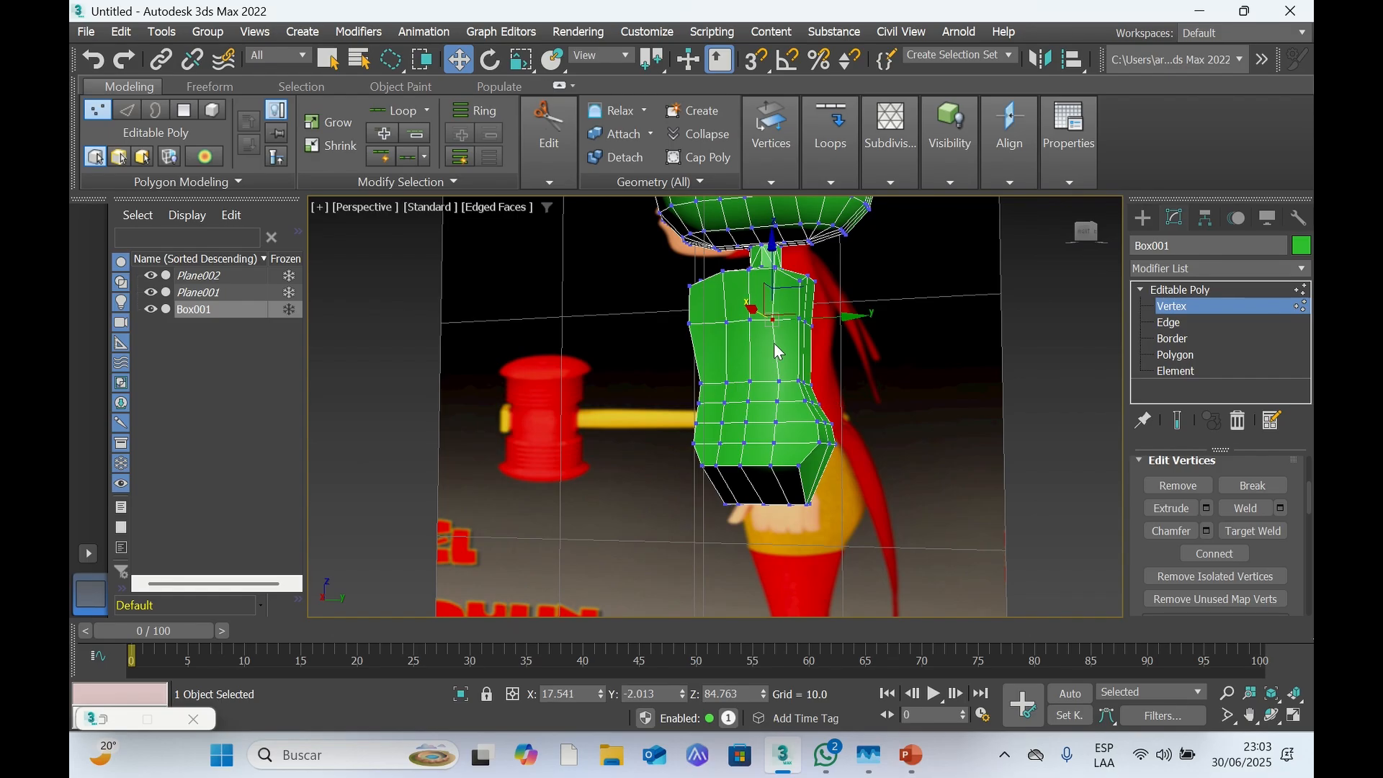
pyautogui.keyDown('ctrl'); pyautogui.click(778, 381); pyautogui.keyUp('ctrl')
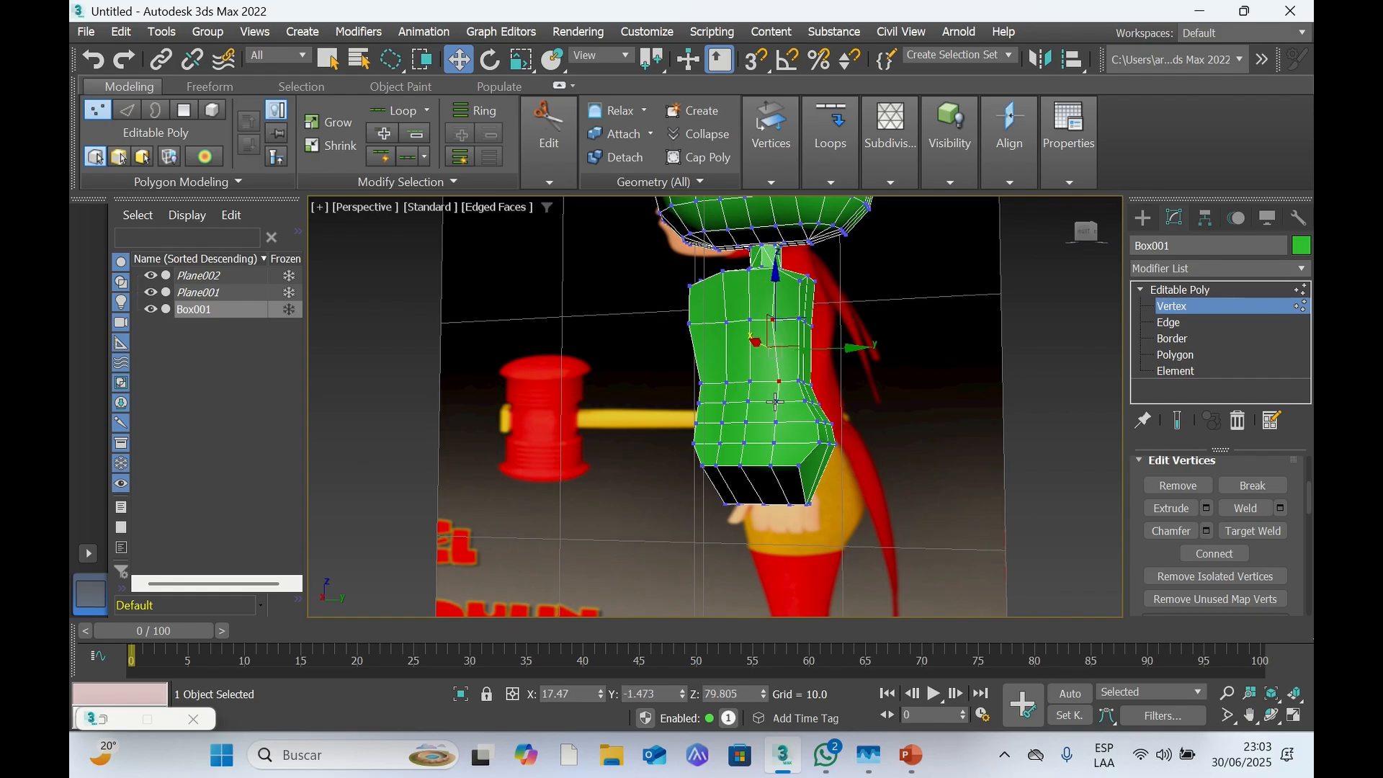
pyautogui.keyDown('ctrl'); pyautogui.click(778, 401); pyautogui.keyUp('ctrl')
pyautogui.keyDown('ctrl'); pyautogui.click(776, 422); pyautogui.keyUp('ctrl')
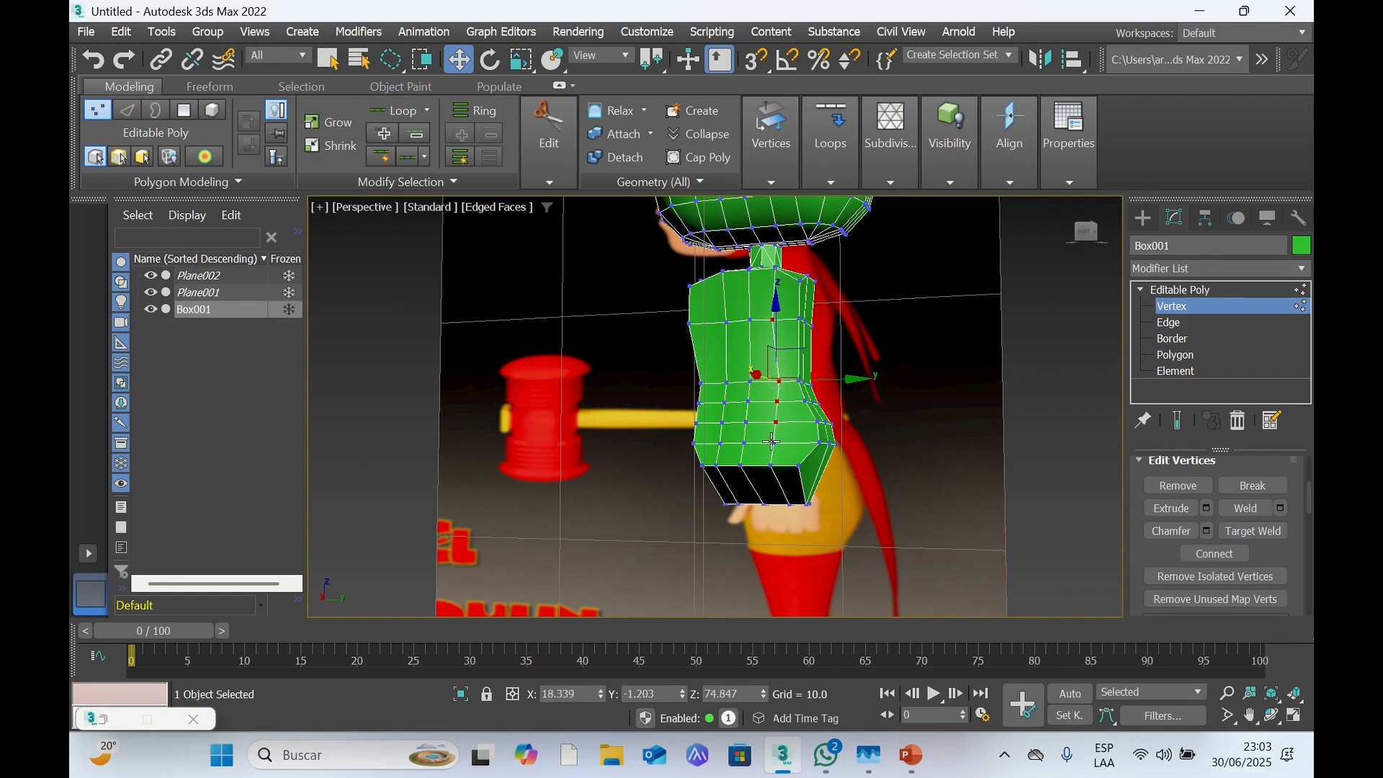
pyautogui.keyDown('ctrl'); pyautogui.click(774, 442); pyautogui.keyUp('ctrl')
pyautogui.keyDown('ctrl'); pyautogui.click(771, 465); pyautogui.keyUp('ctrl')
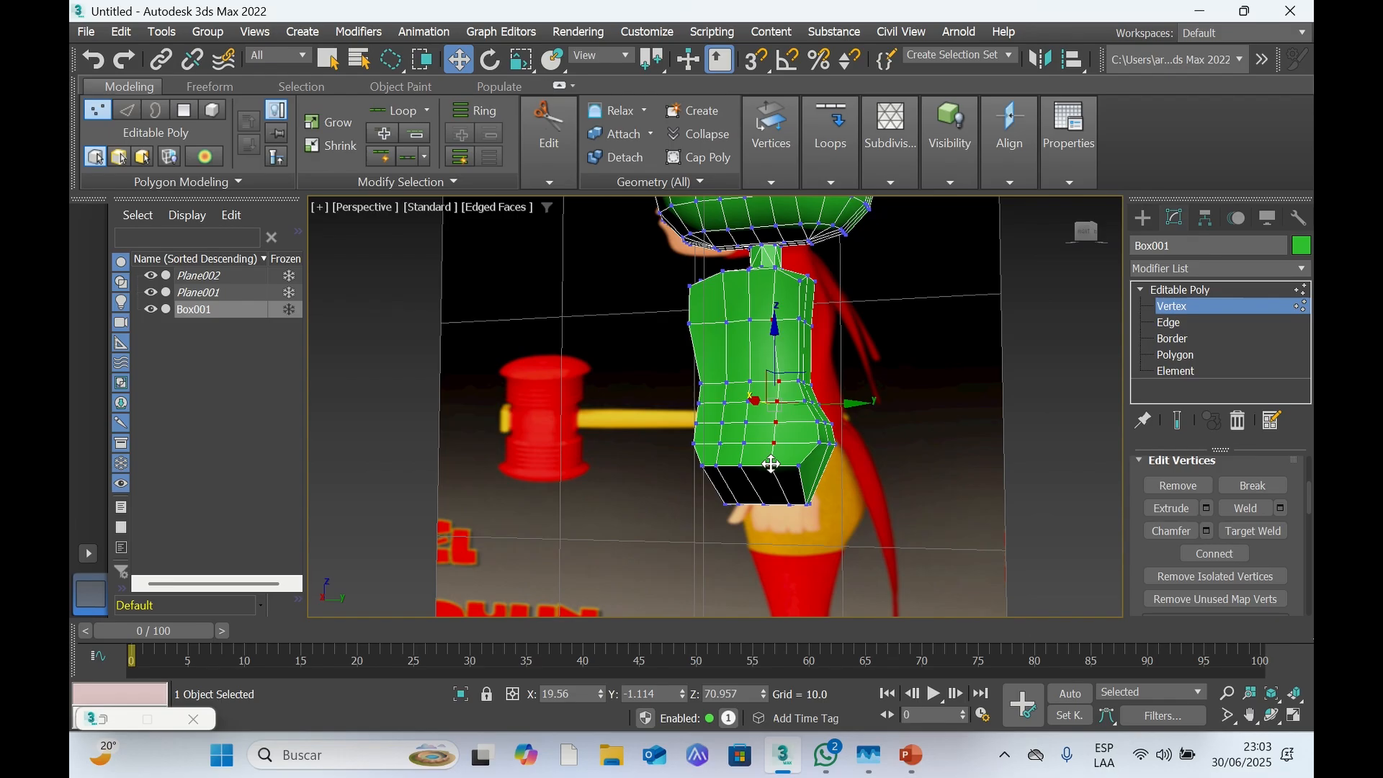
# Add the chest-to-hip column in front of the middle one to the selection and move both columns outward about 0.8 units along X
pyautogui.keyDown('ctrl'); pyautogui.click(713, 466); pyautogui.keyUp('ctrl')
pyautogui.keyDown('ctrl'); pyautogui.click(720, 444); pyautogui.keyUp('ctrl')
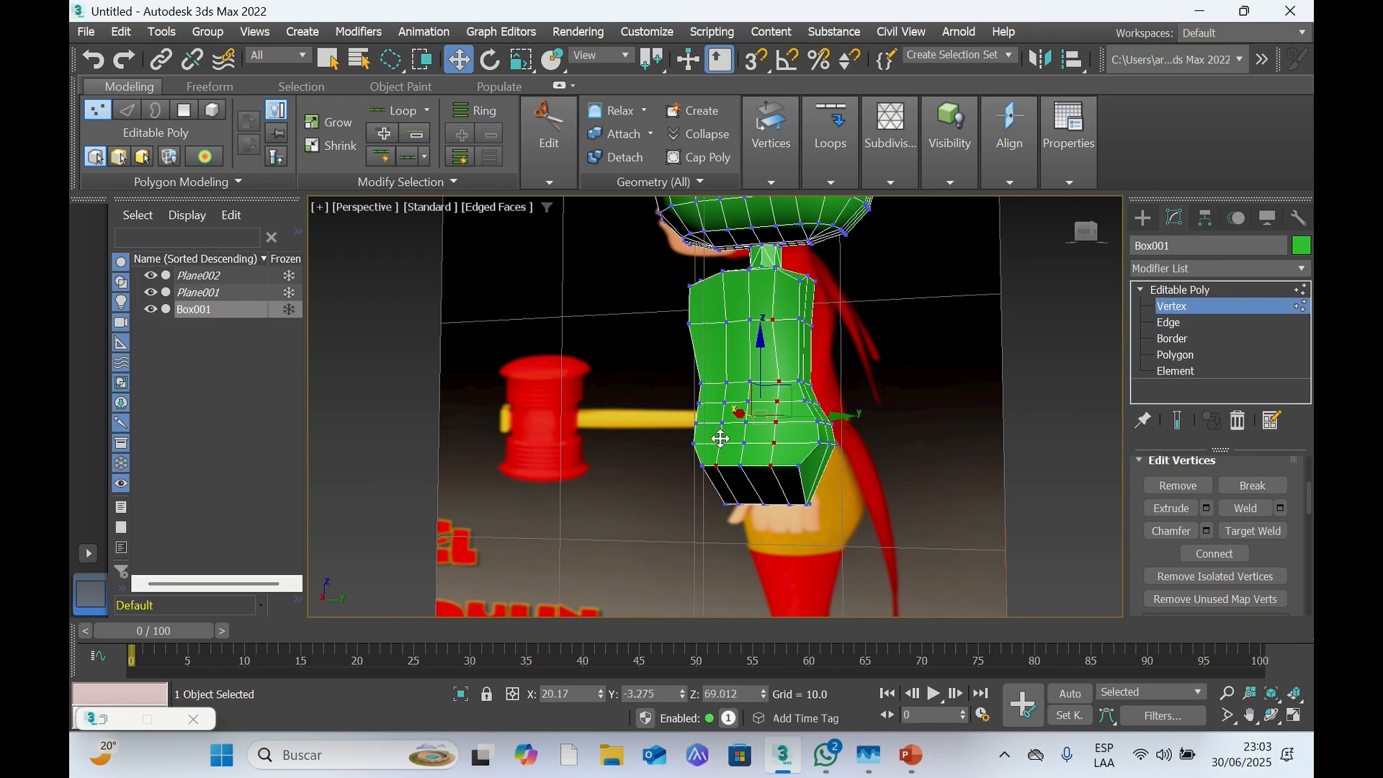
pyautogui.keyDown('ctrl'); pyautogui.click(721, 423); pyautogui.keyUp('ctrl')
pyautogui.keyDown('ctrl'); pyautogui.click(722, 401); pyautogui.keyUp('ctrl')
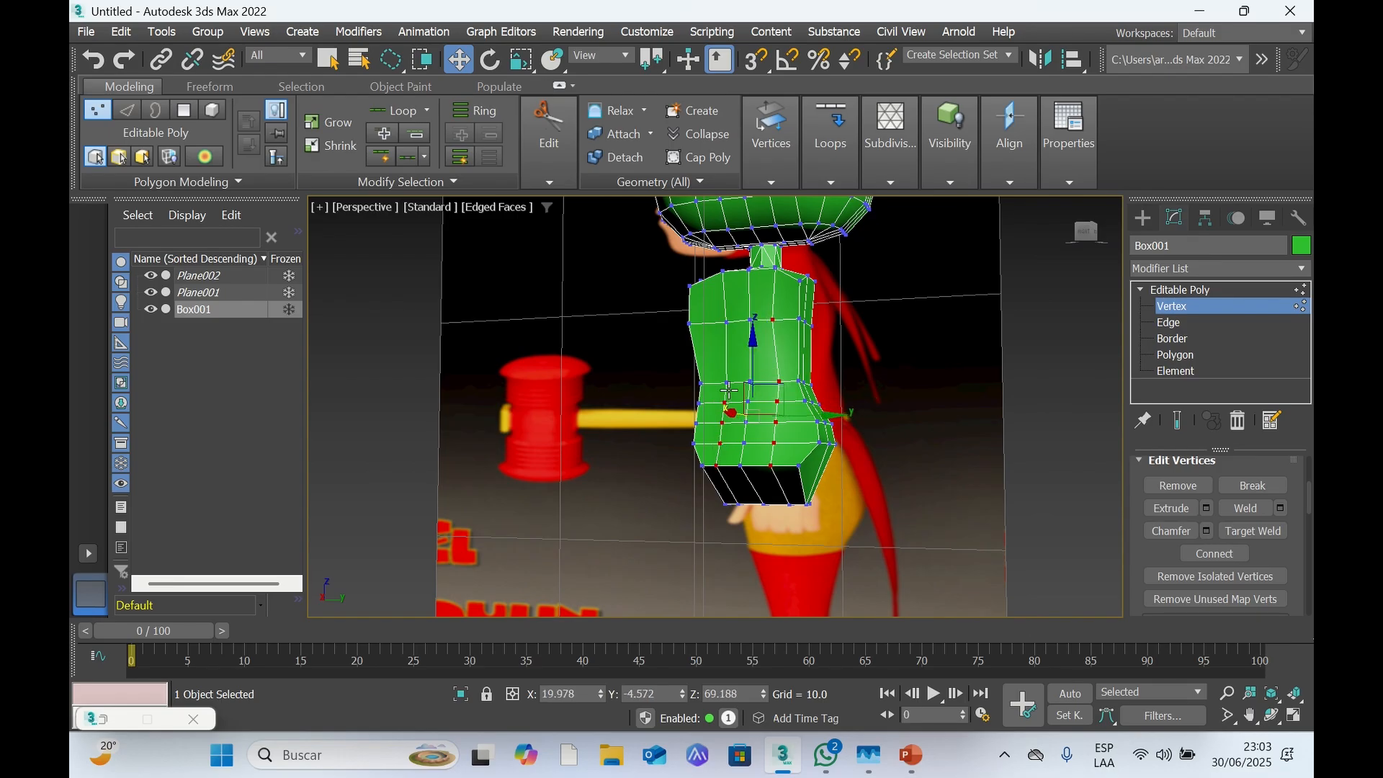
pyautogui.keyDown('ctrl'); pyautogui.click(726, 383); pyautogui.keyUp('ctrl')
pyautogui.keyDown('ctrl'); pyautogui.click(729, 323); pyautogui.keyUp('ctrl')
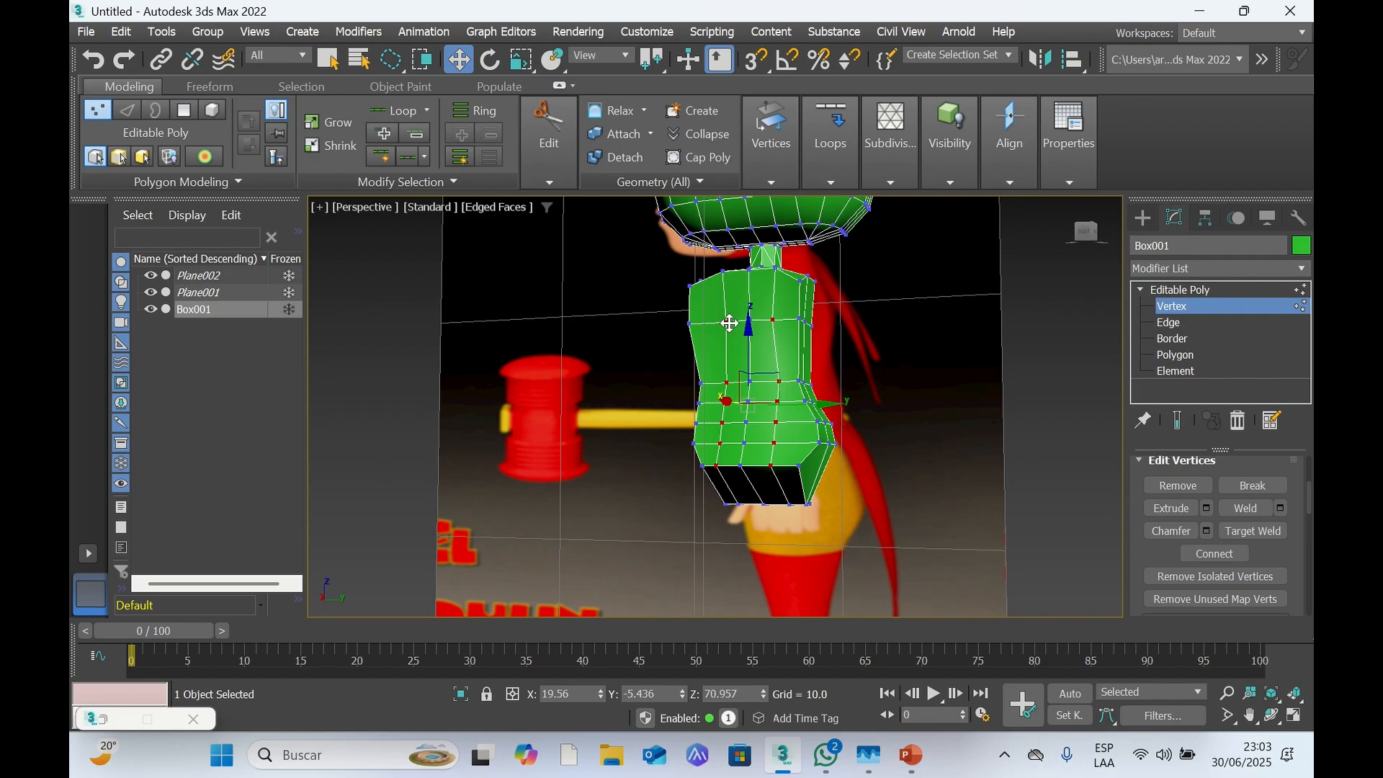
pyautogui.moveTo(1089, 242); pyautogui.dragTo(1030, 244)
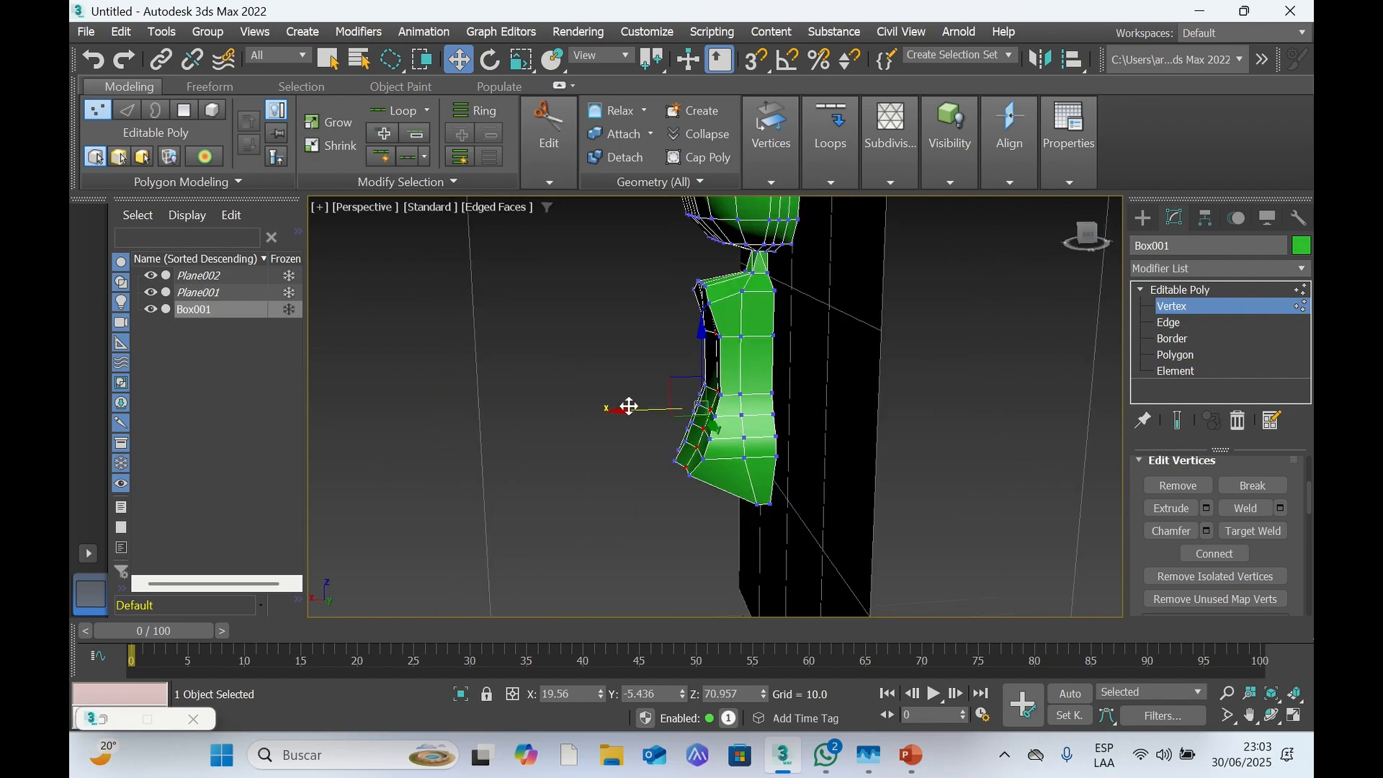
pyautogui.moveTo(632, 409); pyautogui.dragTo(624, 408)
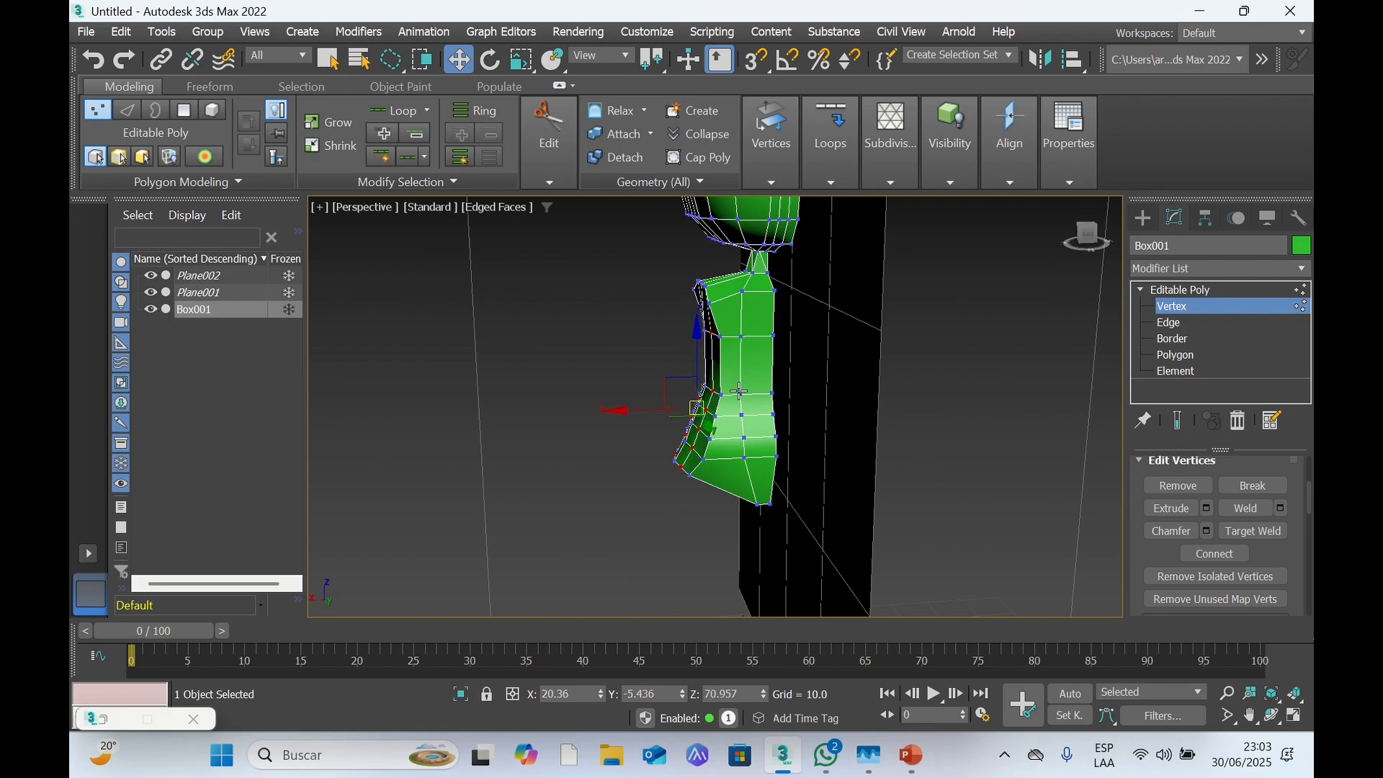
# Examine the rounded half torso against the front reference image from several angles
pyautogui.moveTo(1089, 249); pyautogui.dragTo(1149, 247)
pyautogui.keyDown('alt'); pyautogui.moveTo(821, 310); pyautogui.dragTo(830, 283, button='middle'); pyautogui.keyUp('alt')
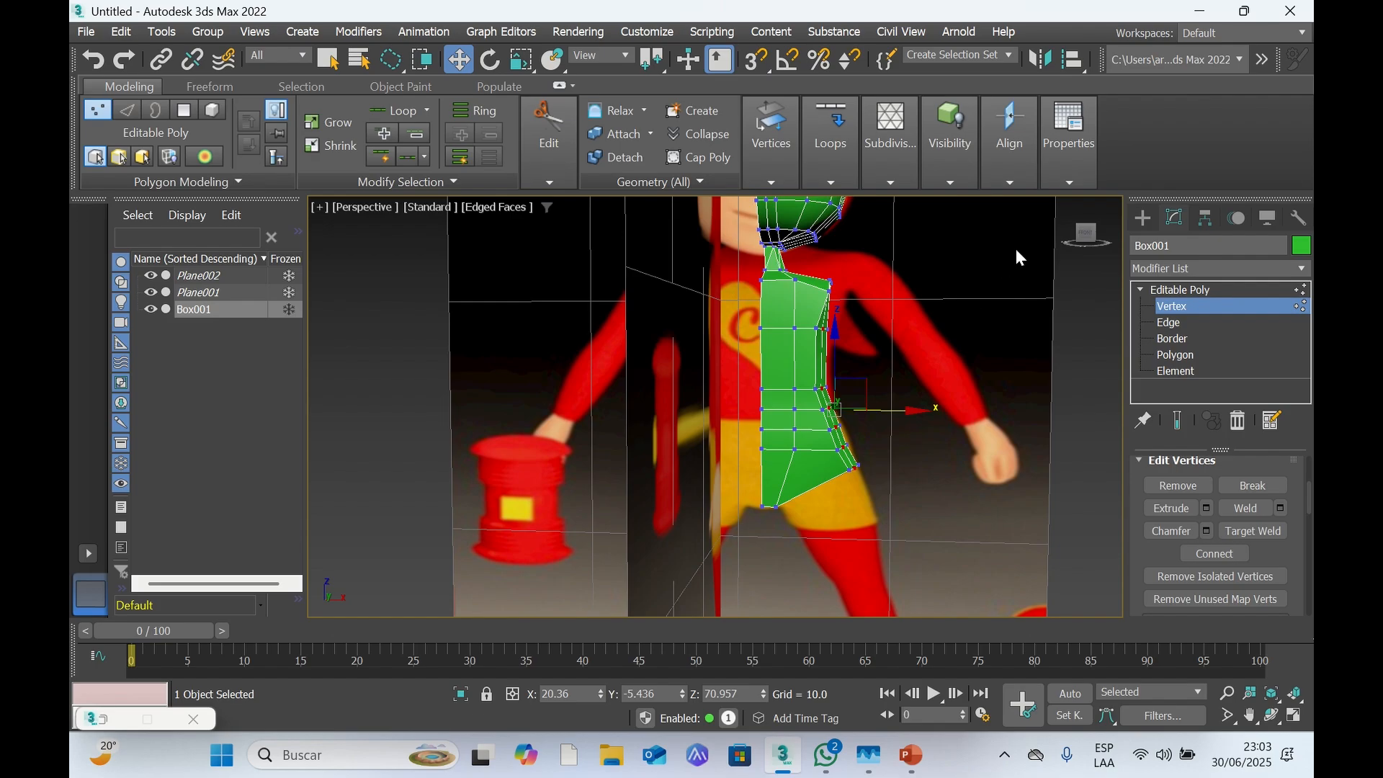
pyautogui.click(1083, 247)
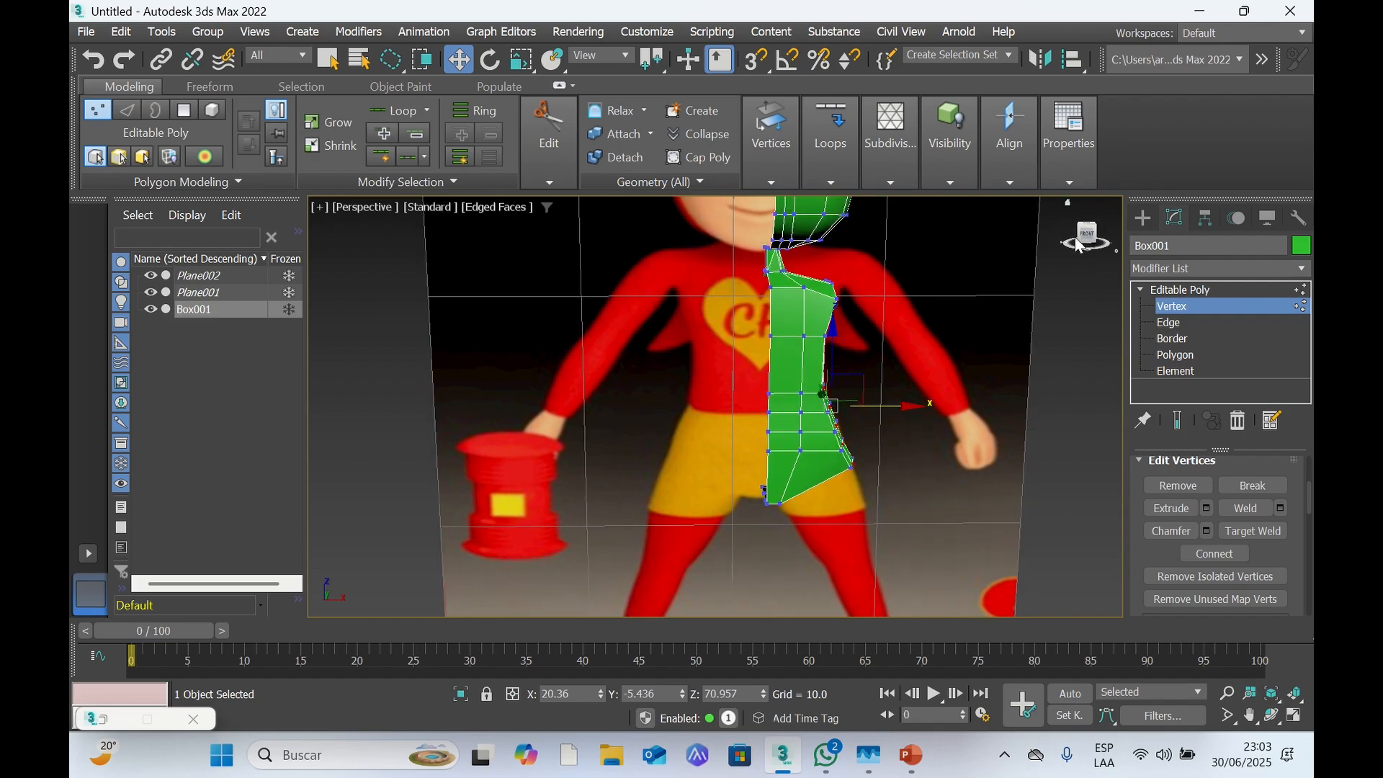
pyautogui.moveTo(1087, 245)
pyautogui.mouseDown()
pyautogui.moveTo(1066, 260)
pyautogui.moveTo(1069, 240)
pyautogui.mouseUp()
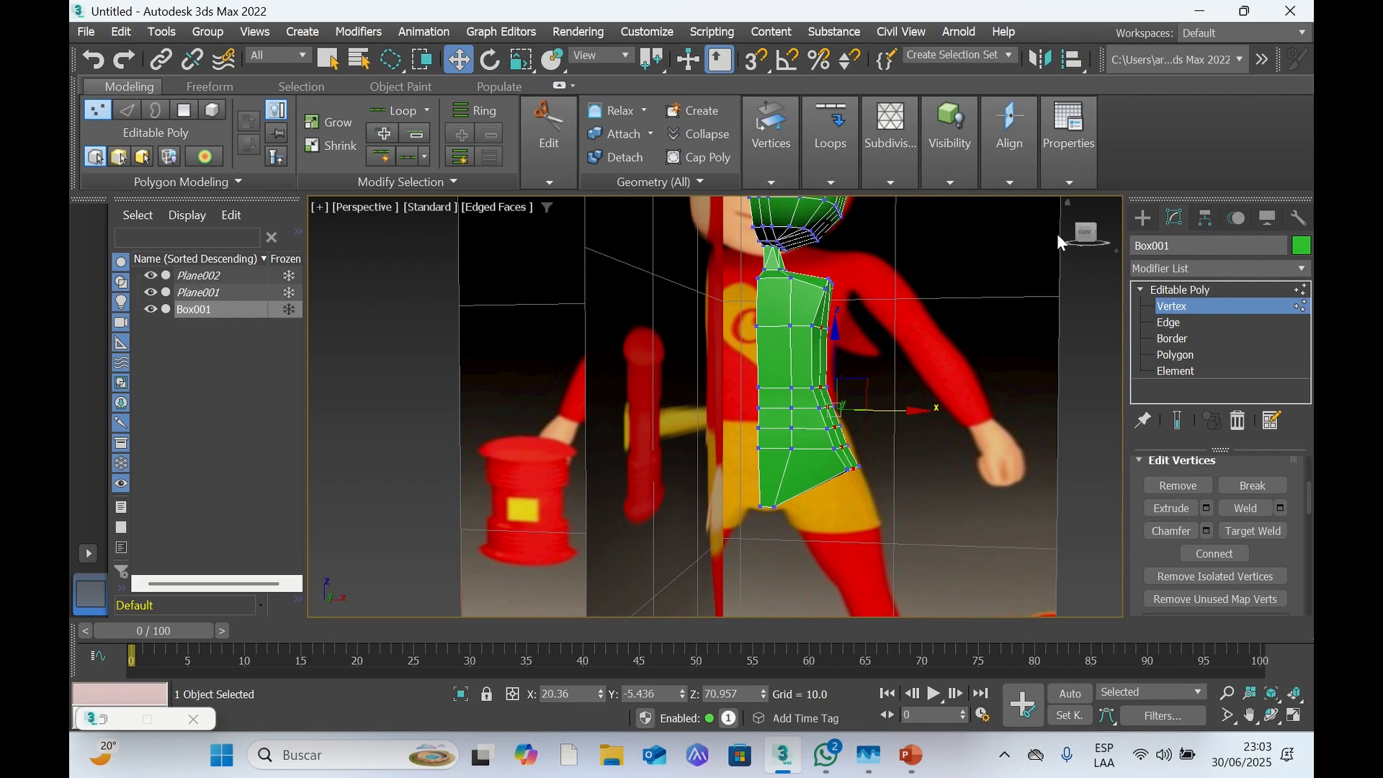
pyautogui.moveTo(1082, 236); pyautogui.dragTo(1033, 228)
pyautogui.keyDown('alt'); pyautogui.moveTo(727, 432); pyautogui.dragTo(893, 434, button='middle'); pyautogui.keyUp('alt')
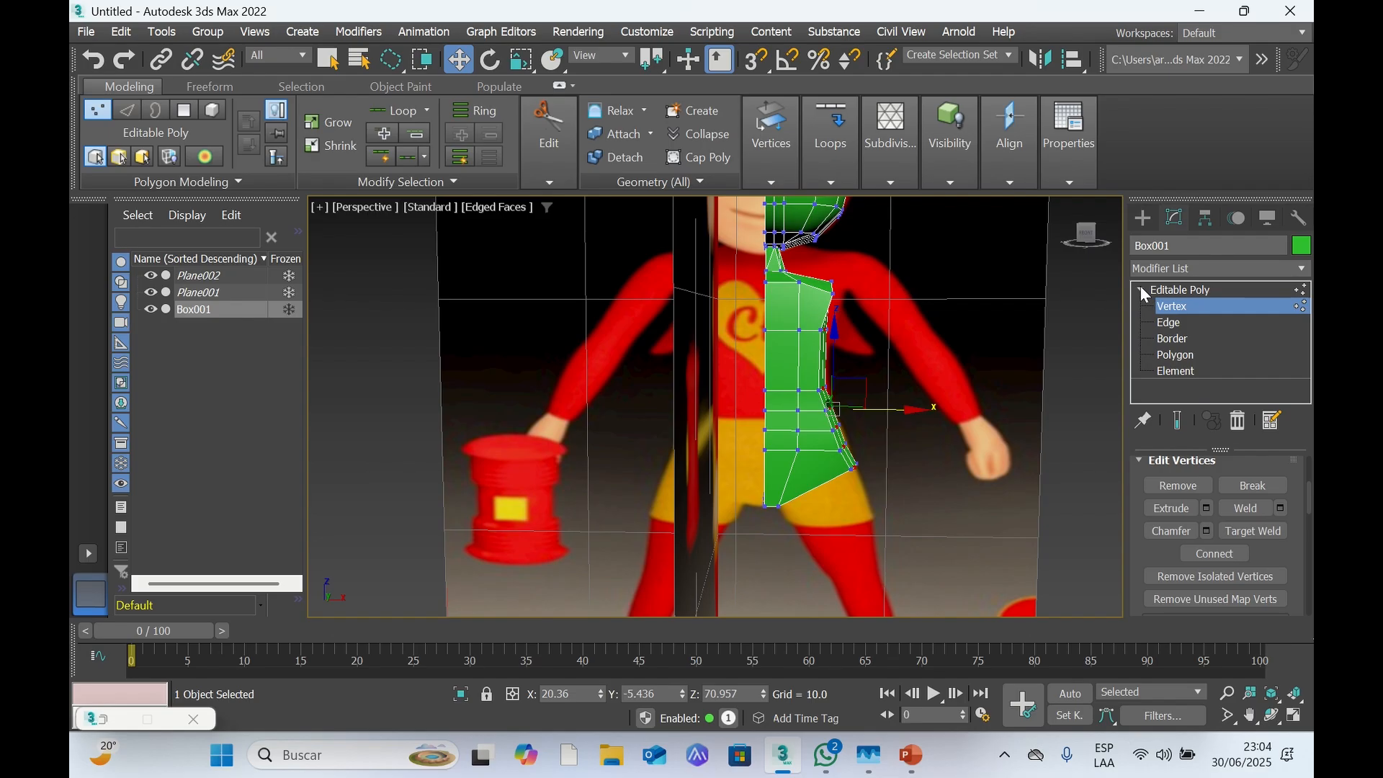
pyautogui.click(1140, 288)
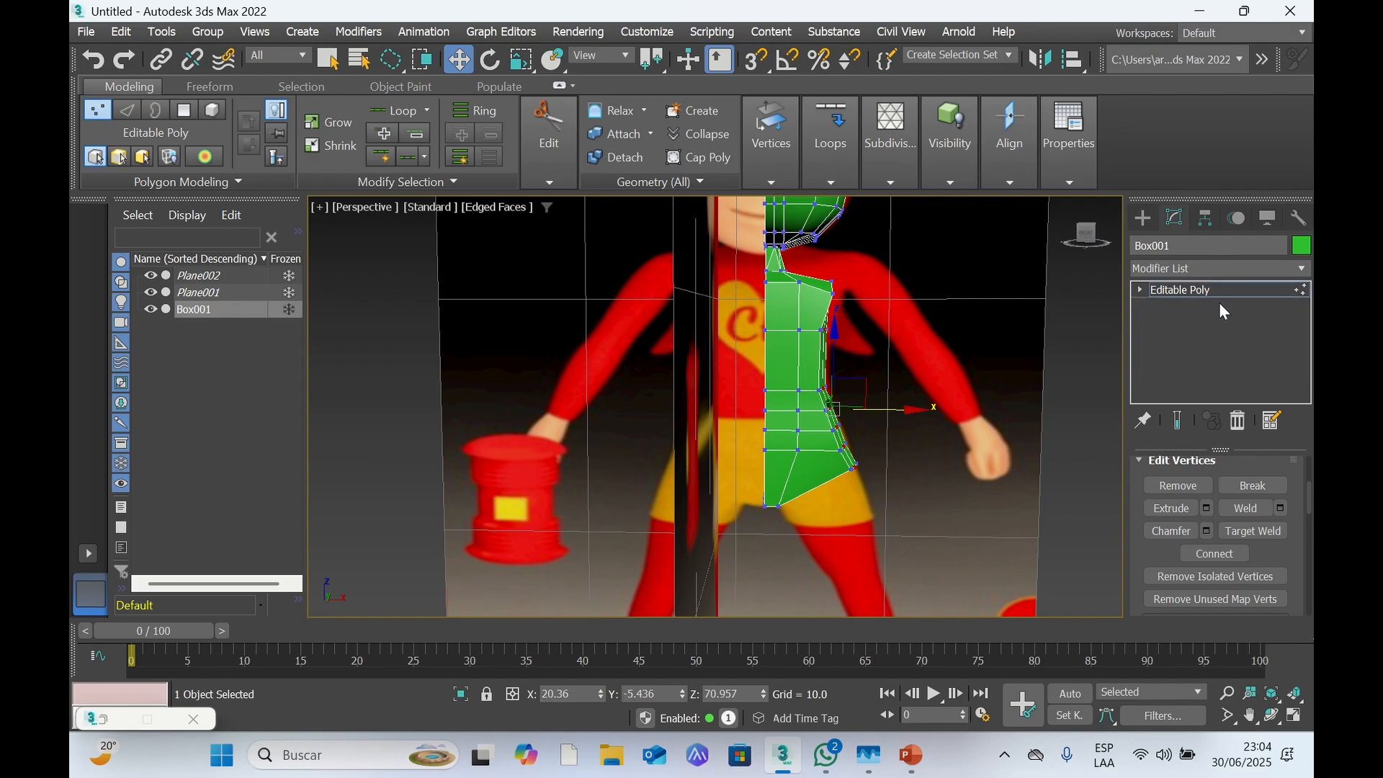
pyautogui.click(1187, 270)
pyautogui.write('sy')
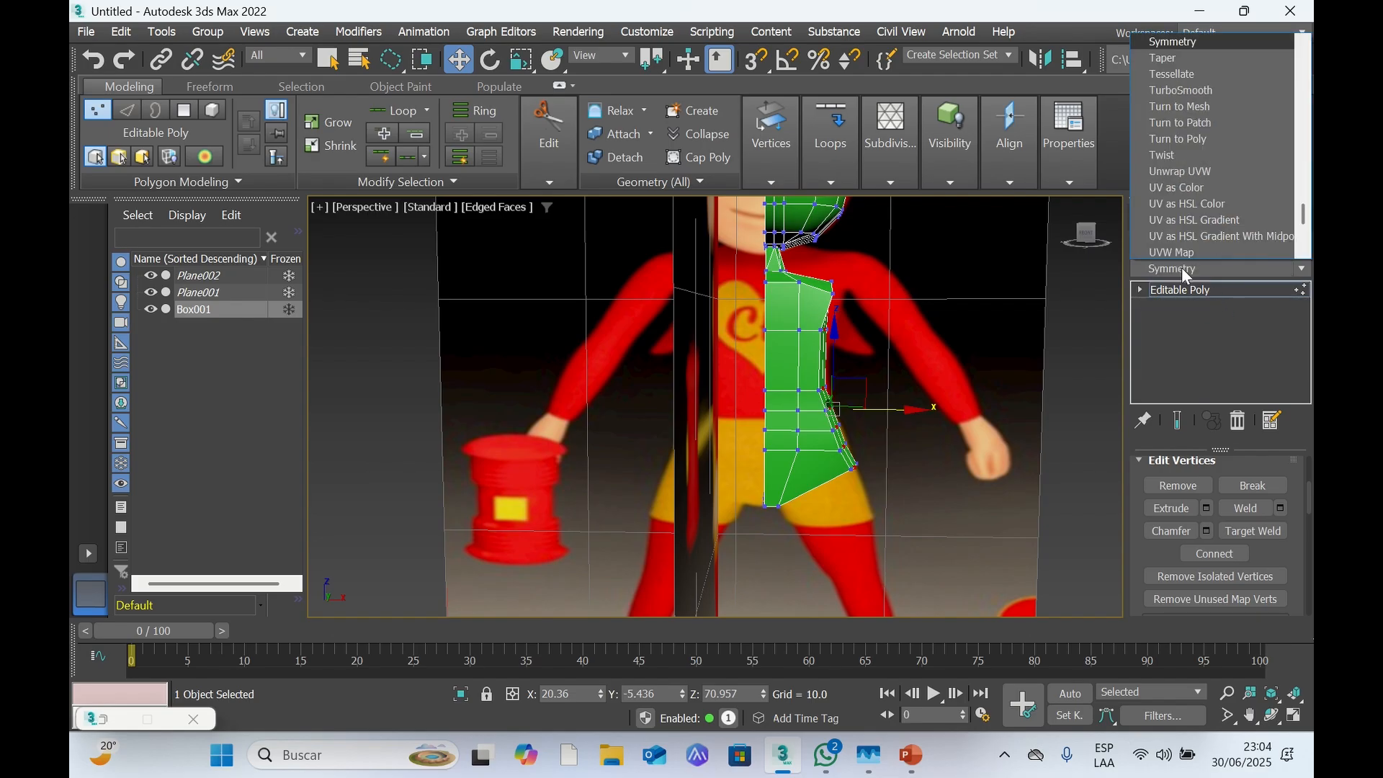
pyautogui.press('Escape')
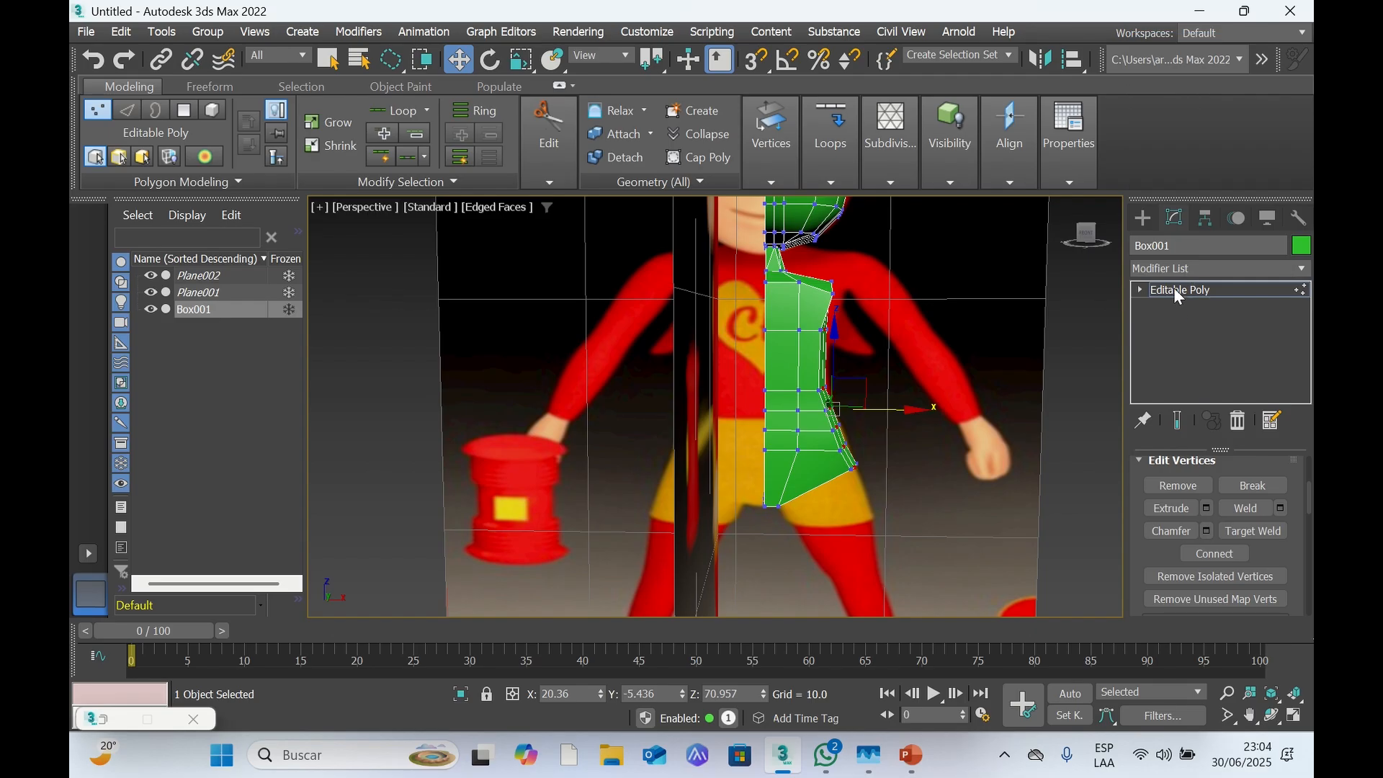
# Add a Symmetry modifier to the half body above the Editable Poly
pyautogui.click(1180, 271)
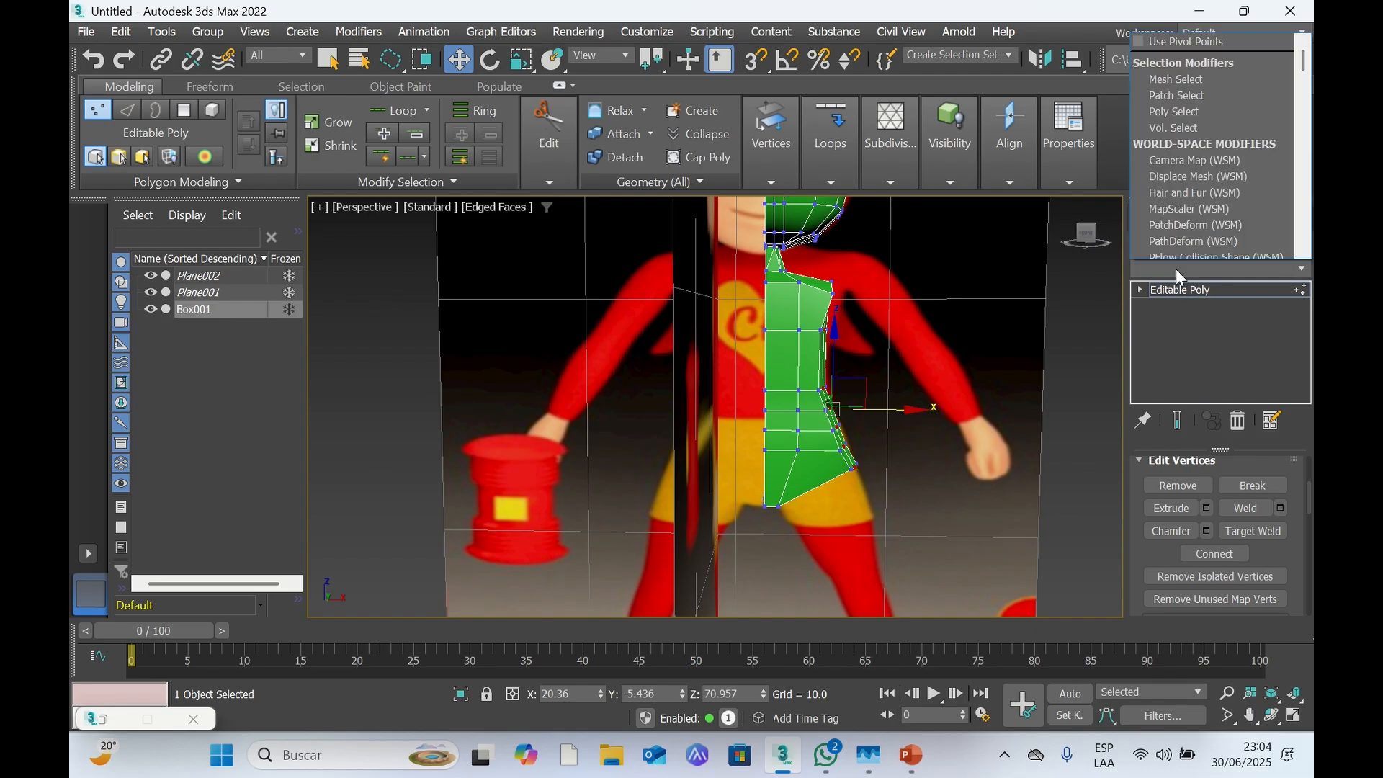
pyautogui.write('sy')
pyautogui.scroll(-4, 1174, 249)
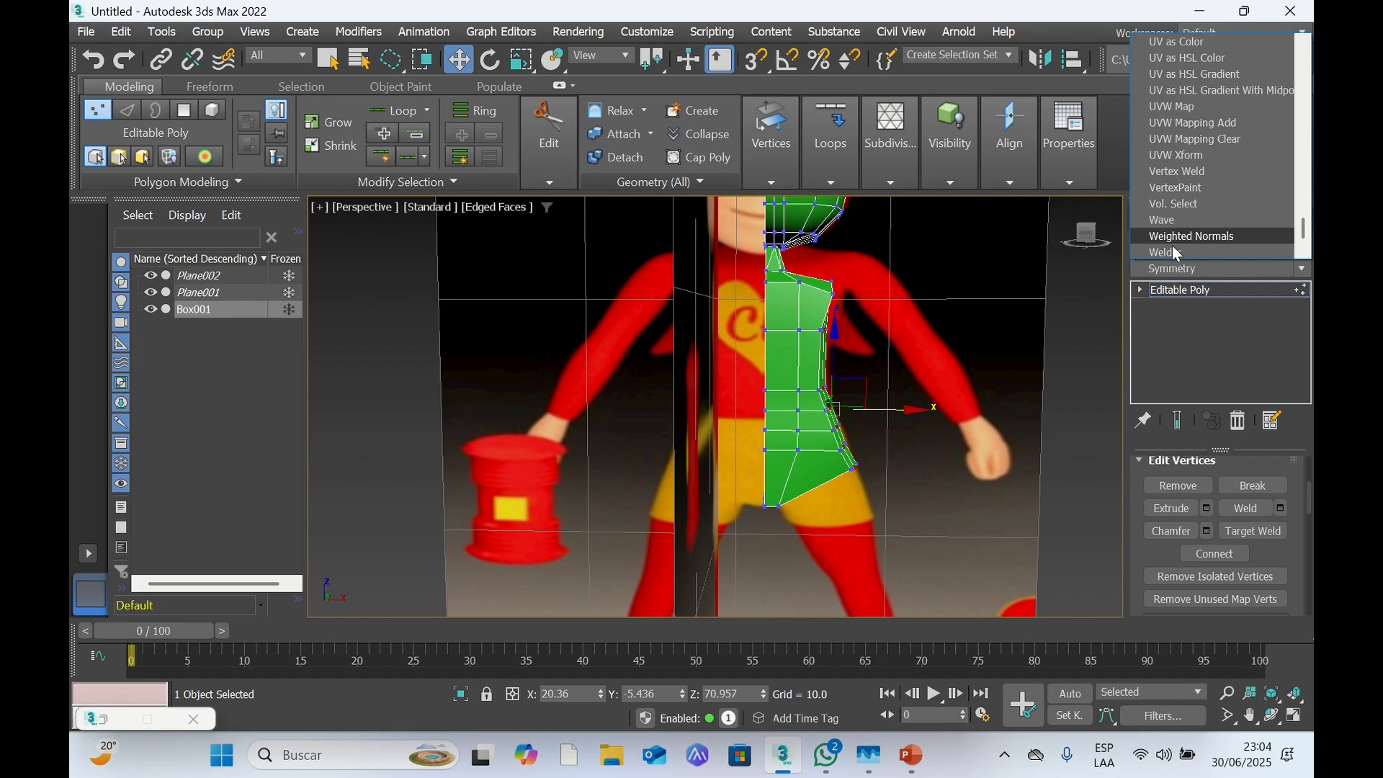
pyautogui.scroll(5, 1183, 216)
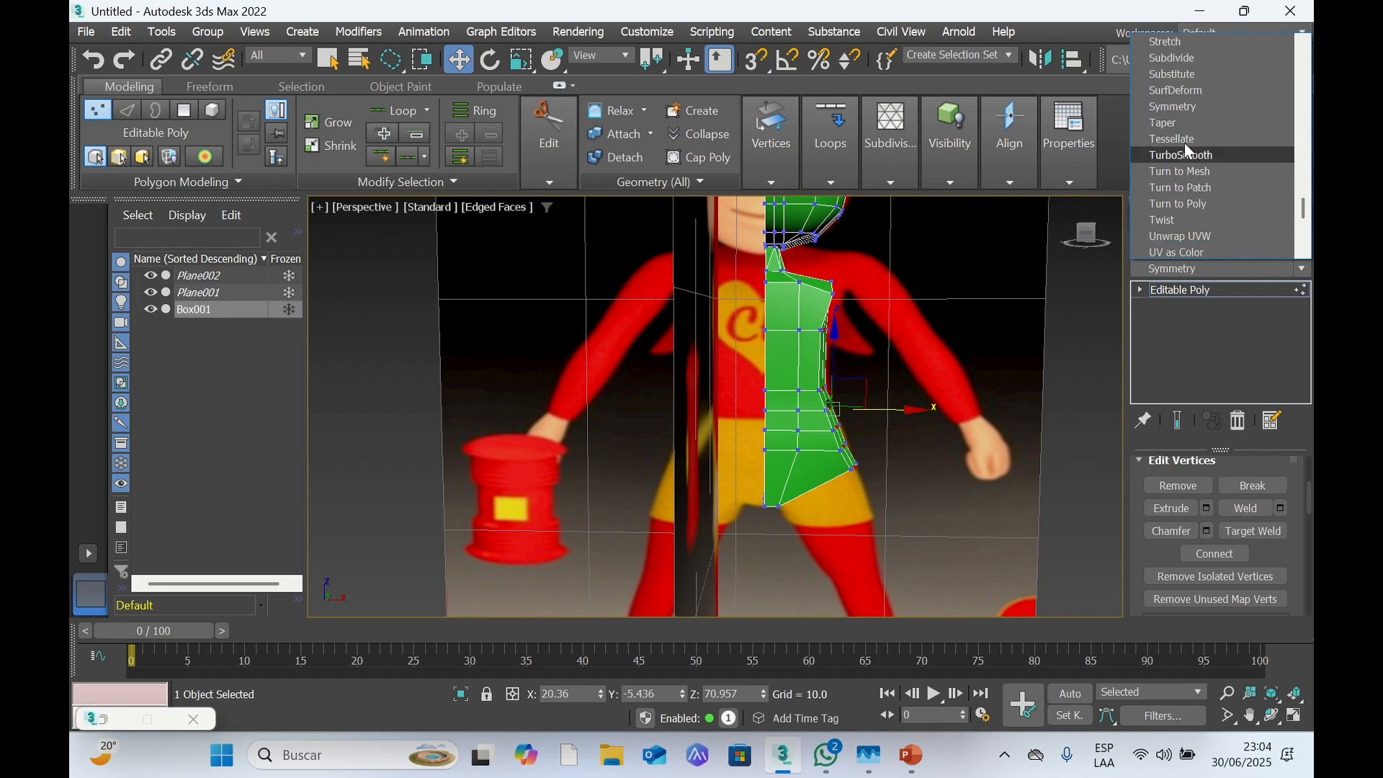
pyautogui.click(1186, 107)
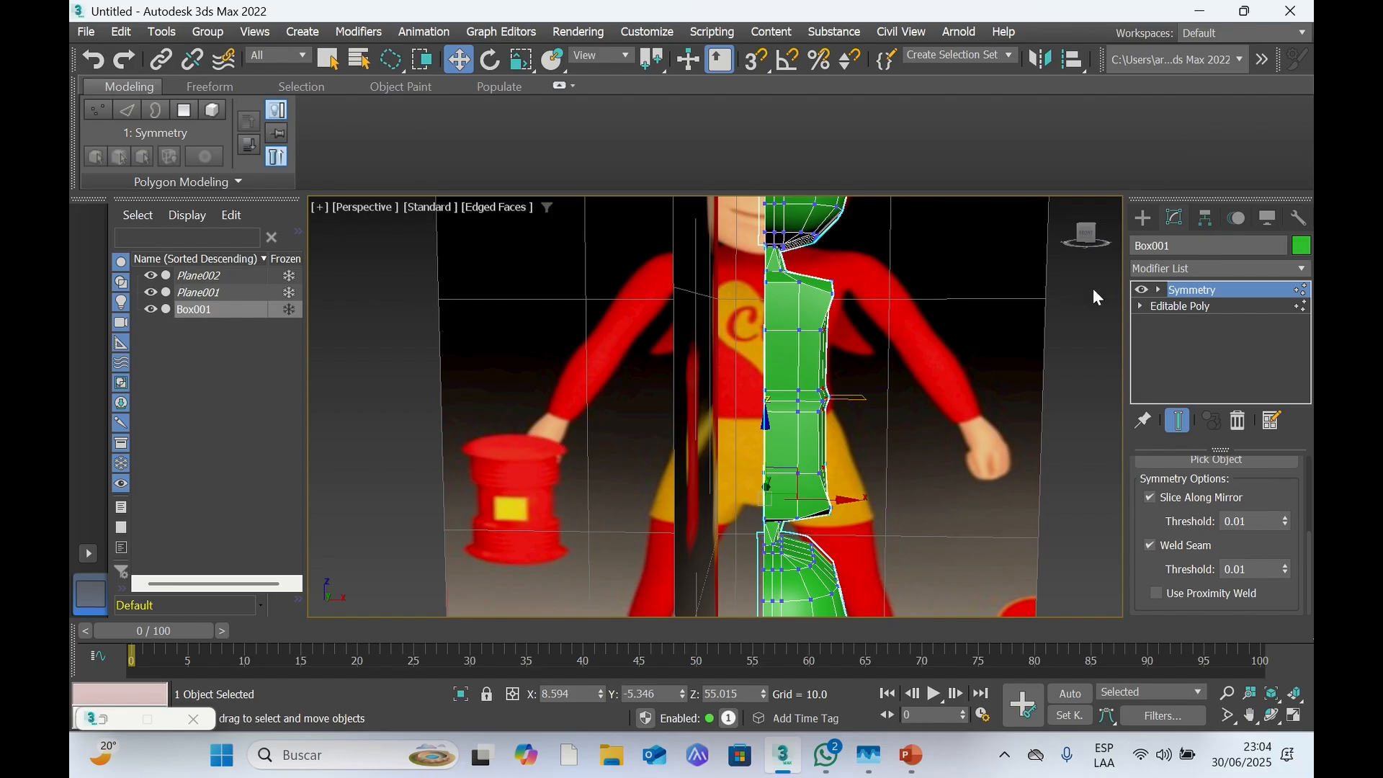
# Turn off the Symmetry modifier's Z mirror axis and mirror across X instead
pyautogui.scroll(-4, 966, 344)
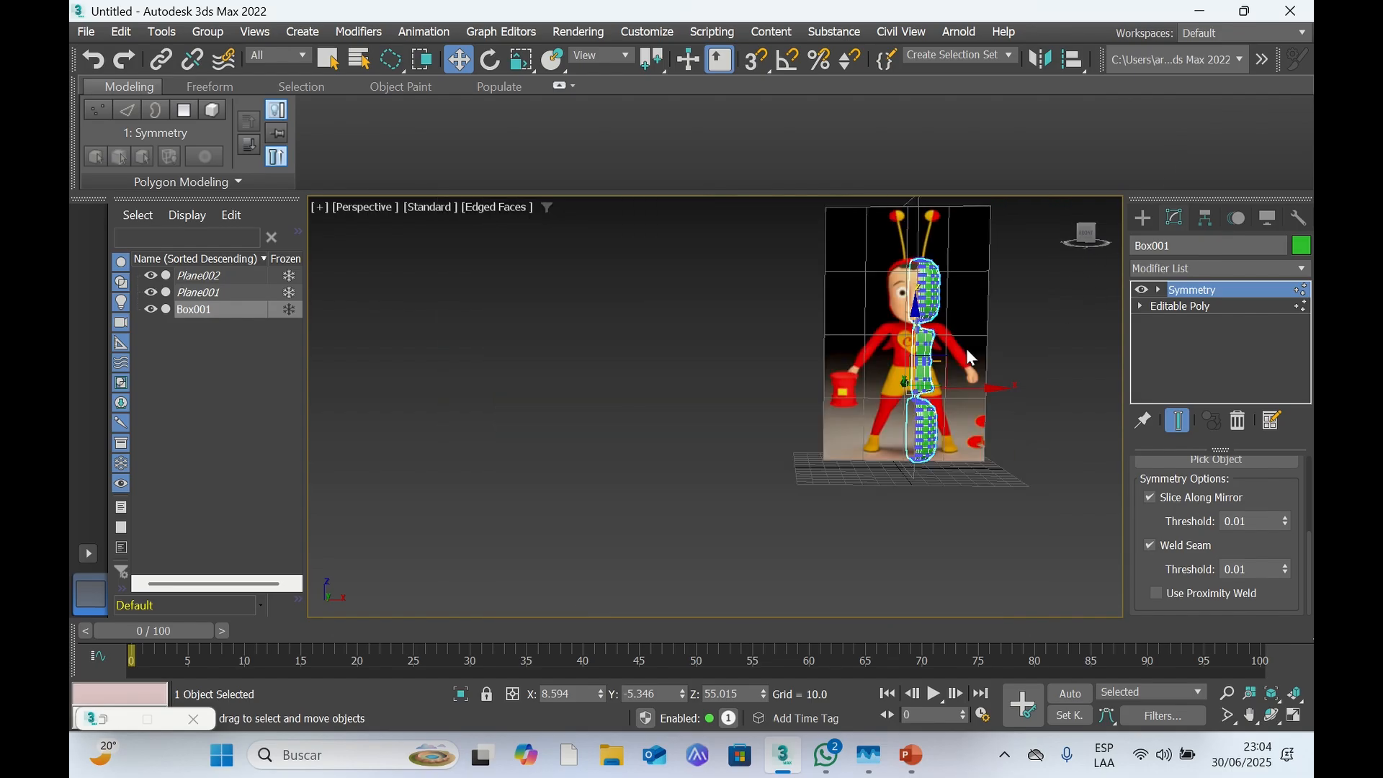
pyautogui.scroll(2, 966, 348)
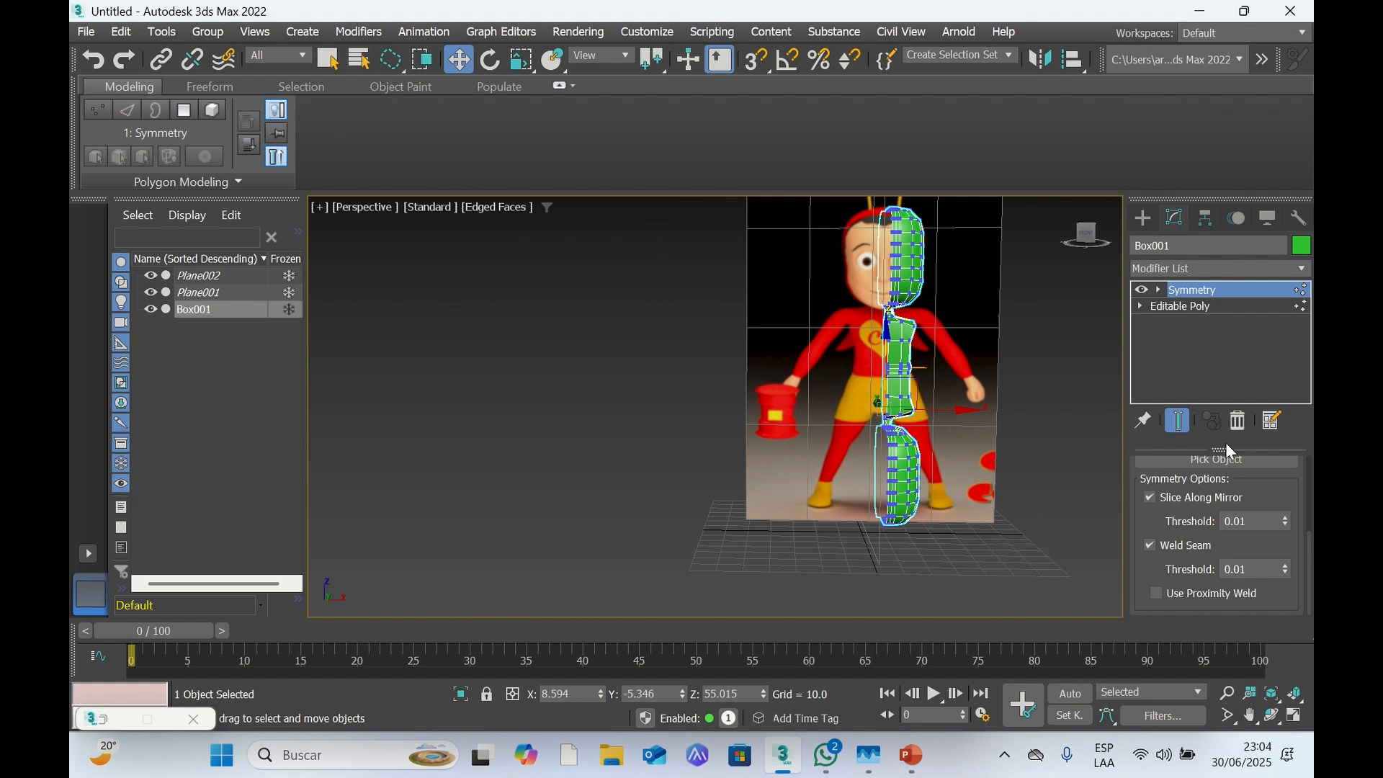
pyautogui.scroll(4, 1226, 446)
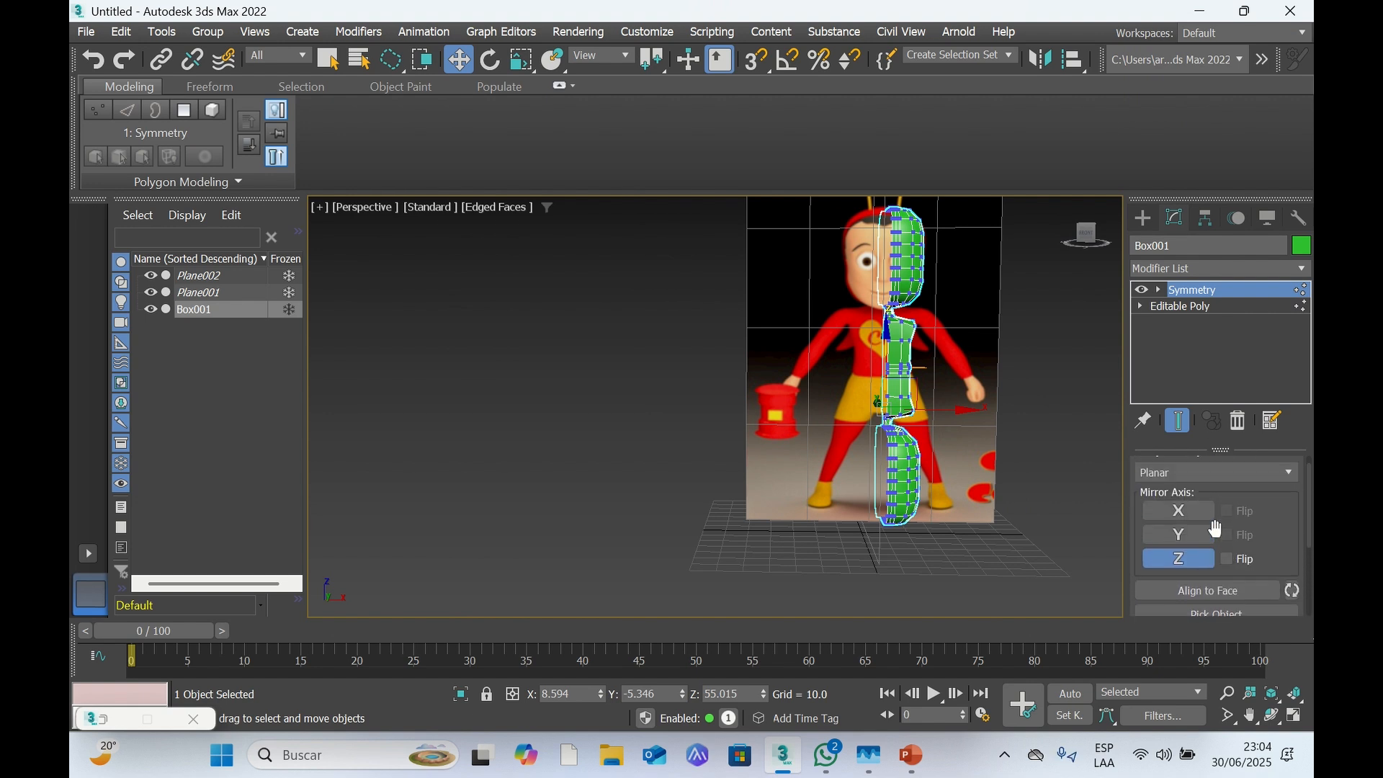
pyautogui.click(1172, 561)
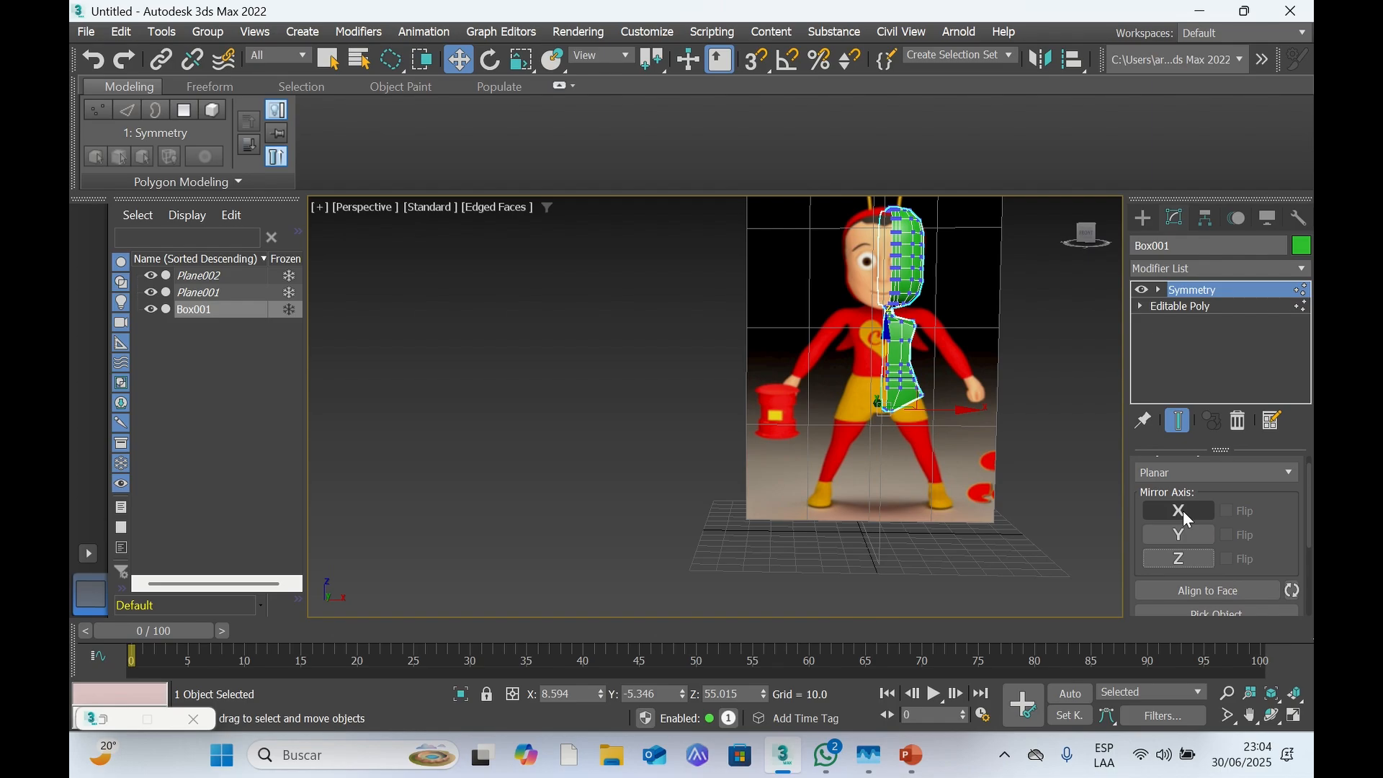
pyautogui.click(1183, 512)
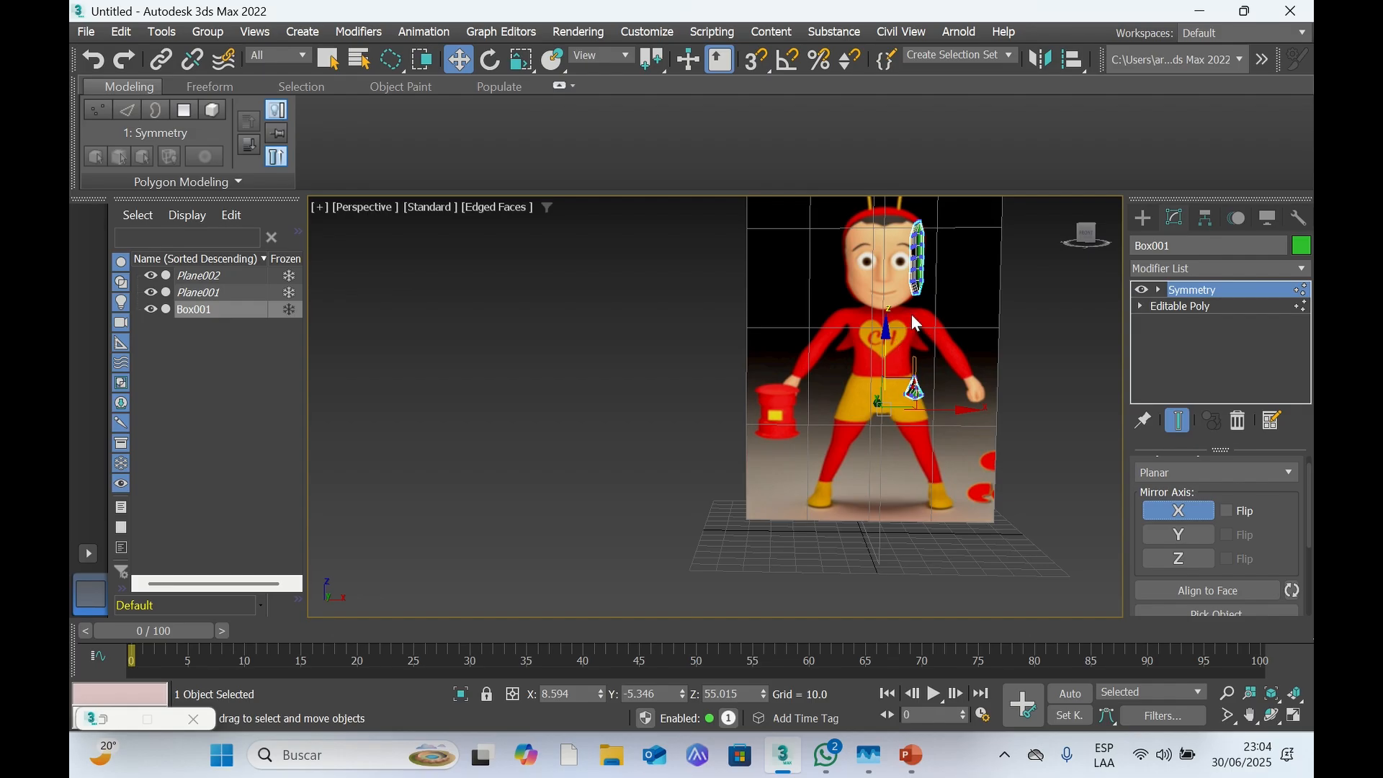
# Move the Symmetry mirror plane about 12.2 units in negative X onto the body's centre seam, at about X 8.82
pyautogui.click(1159, 289)
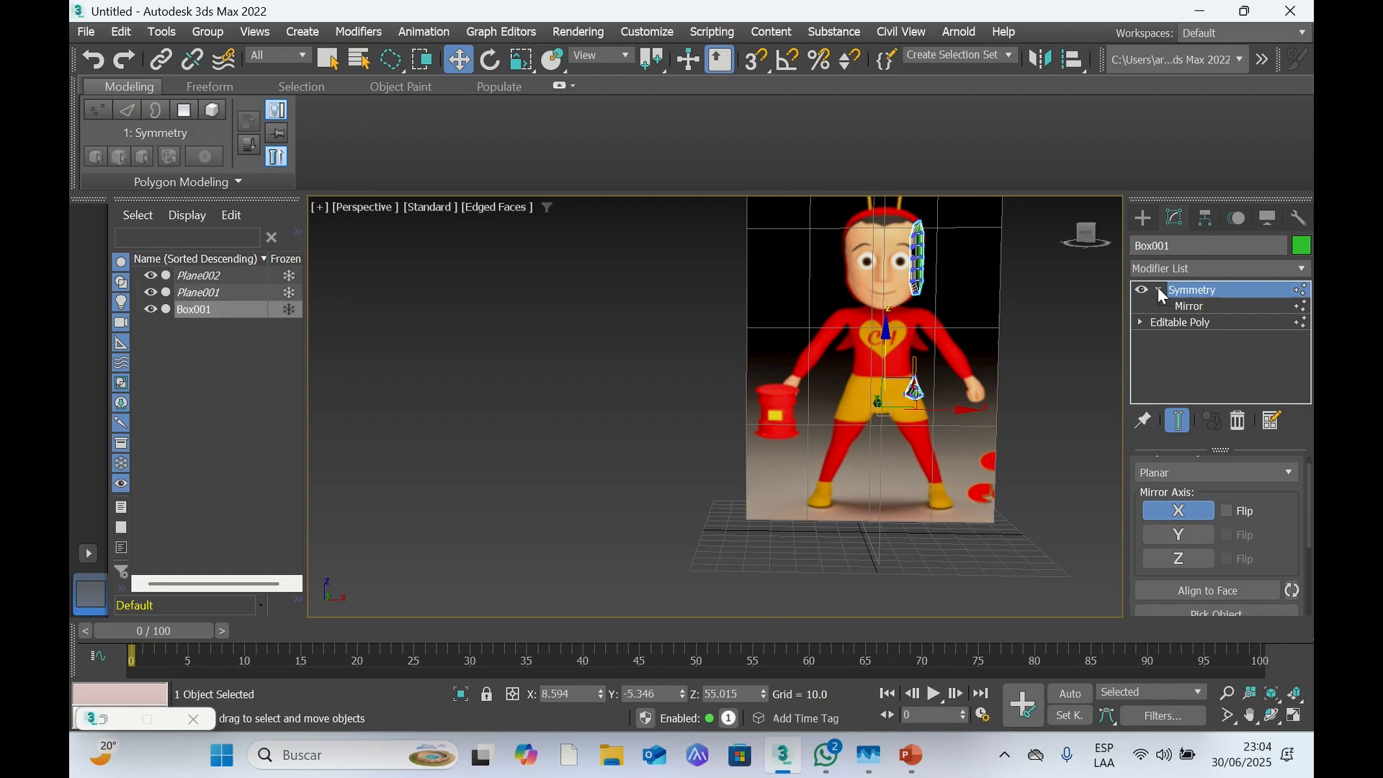
pyautogui.click(1194, 310)
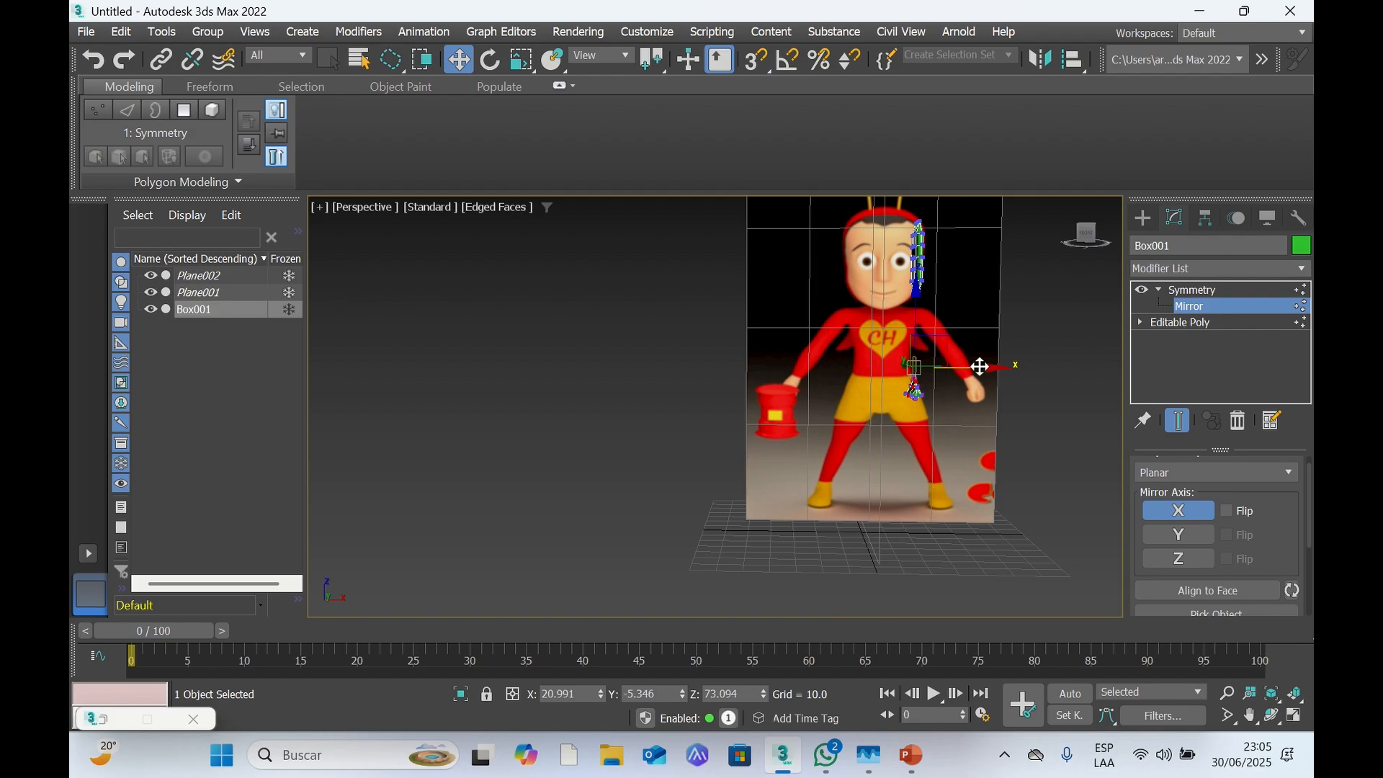
pyautogui.moveTo(991, 367); pyautogui.dragTo(963, 366)
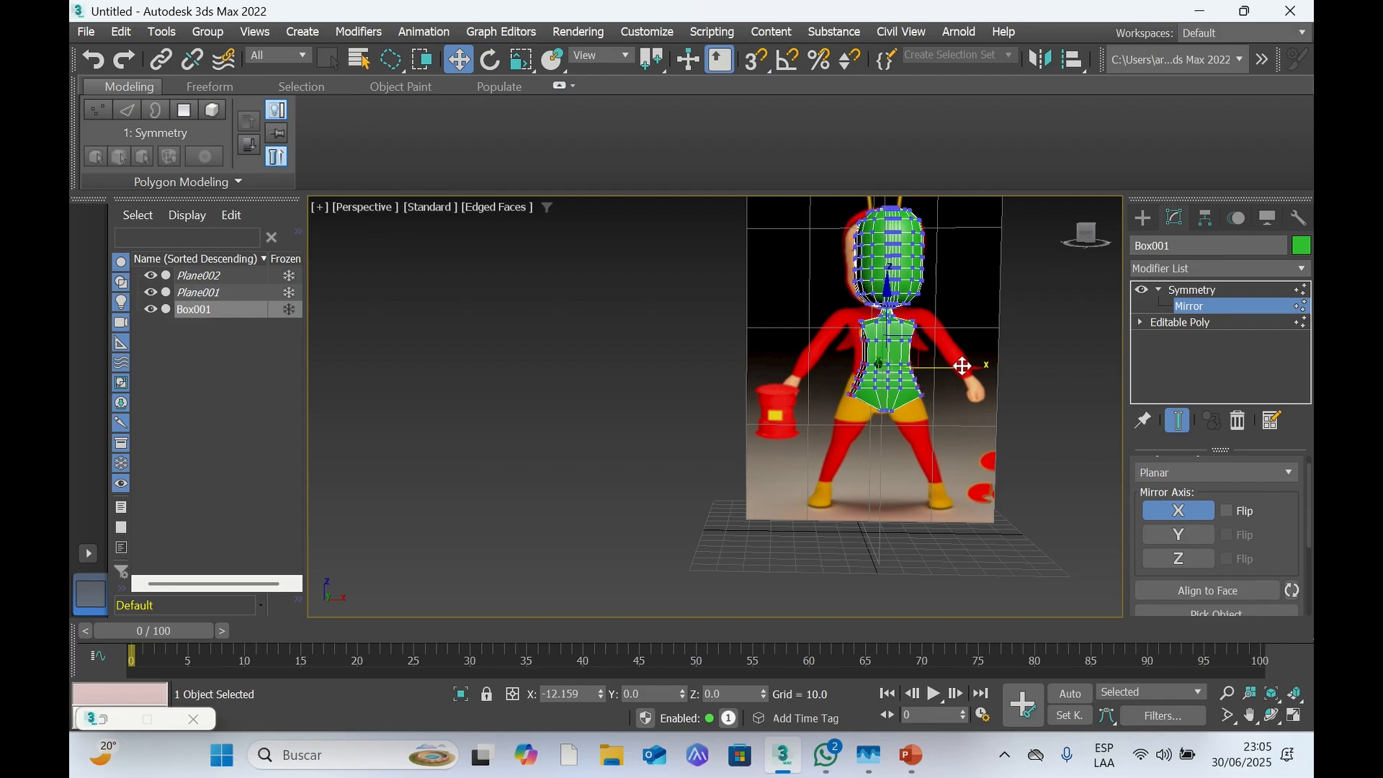
pyautogui.scroll(5, 932, 367)
pyautogui.scroll(3, 934, 369)
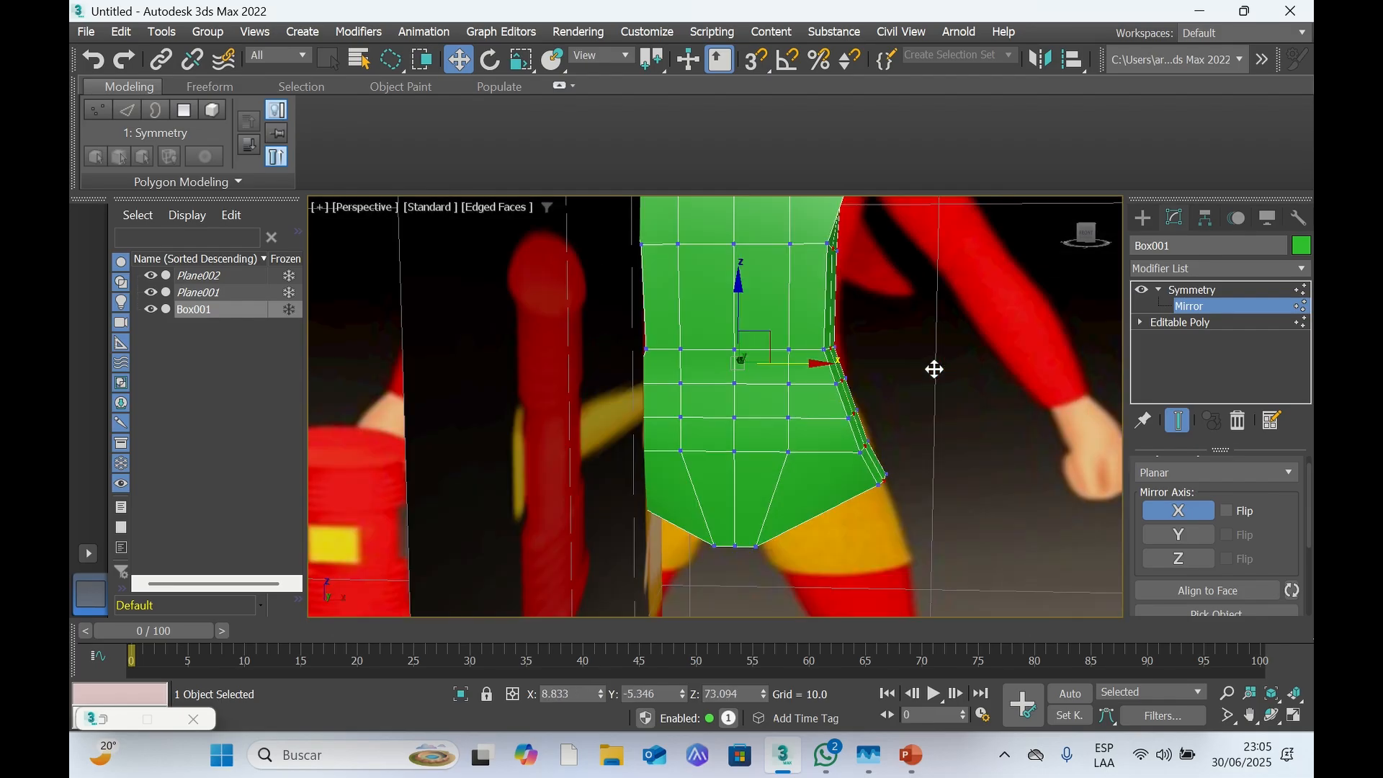
pyautogui.scroll(-4, 935, 372)
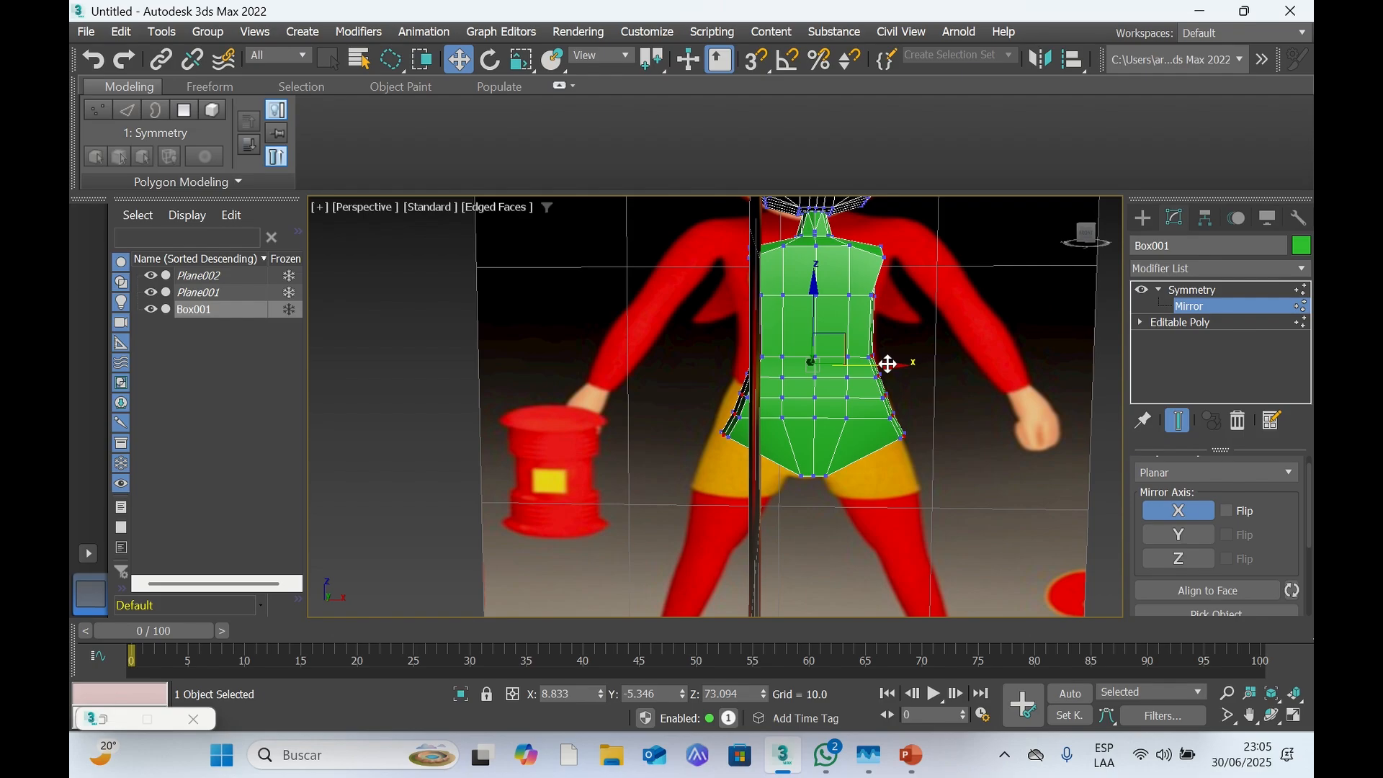
pyautogui.moveTo(888, 364); pyautogui.dragTo(888, 365)
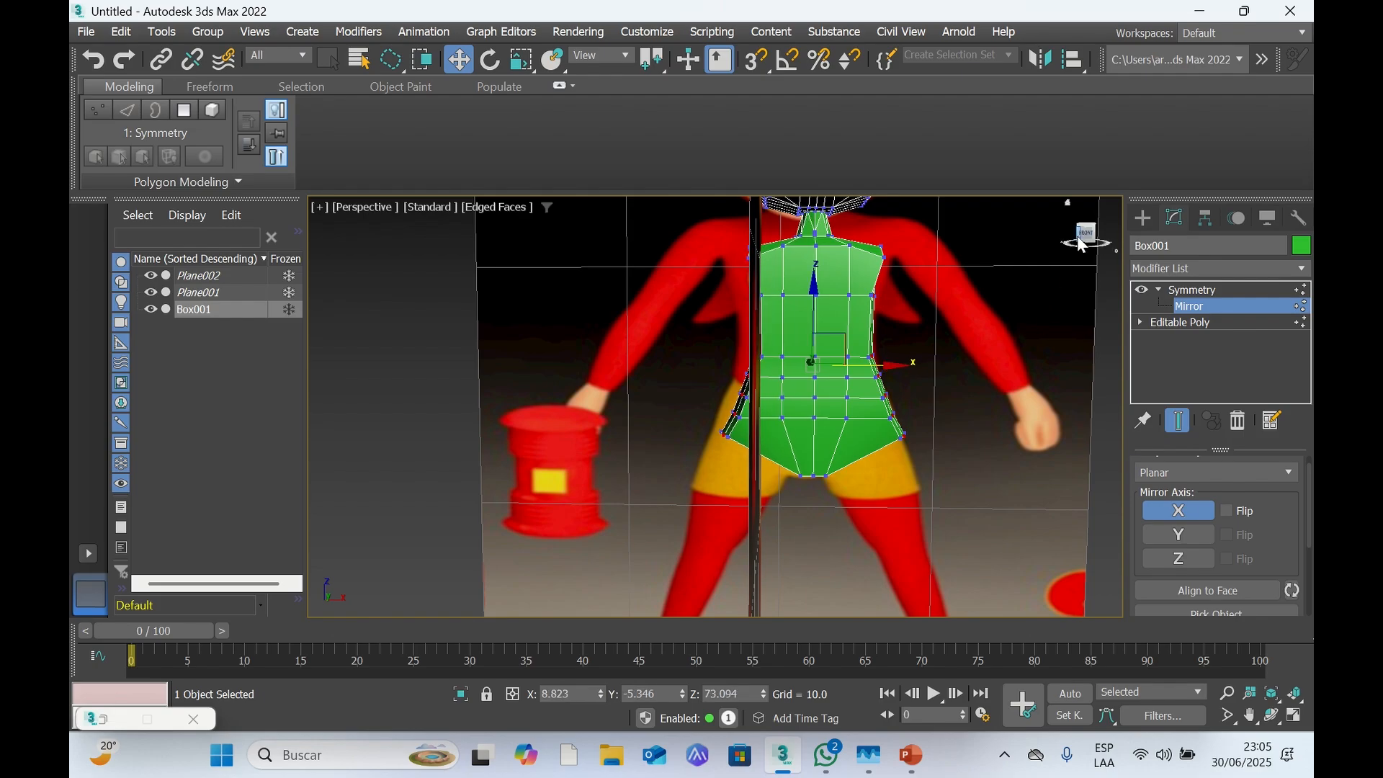
# Examine the mirrored torso from the front, the side and below against the reference images
pyautogui.moveTo(1086, 235)
pyautogui.mouseDown()
pyautogui.moveTo(1076, 338)
pyautogui.moveTo(933, 272)
pyautogui.moveTo(1041, 299)
pyautogui.moveTo(1084, 236)
pyautogui.moveTo(1102, 234)
pyautogui.moveTo(1080, 245)
pyautogui.moveTo(1088, 235)
pyautogui.mouseUp()
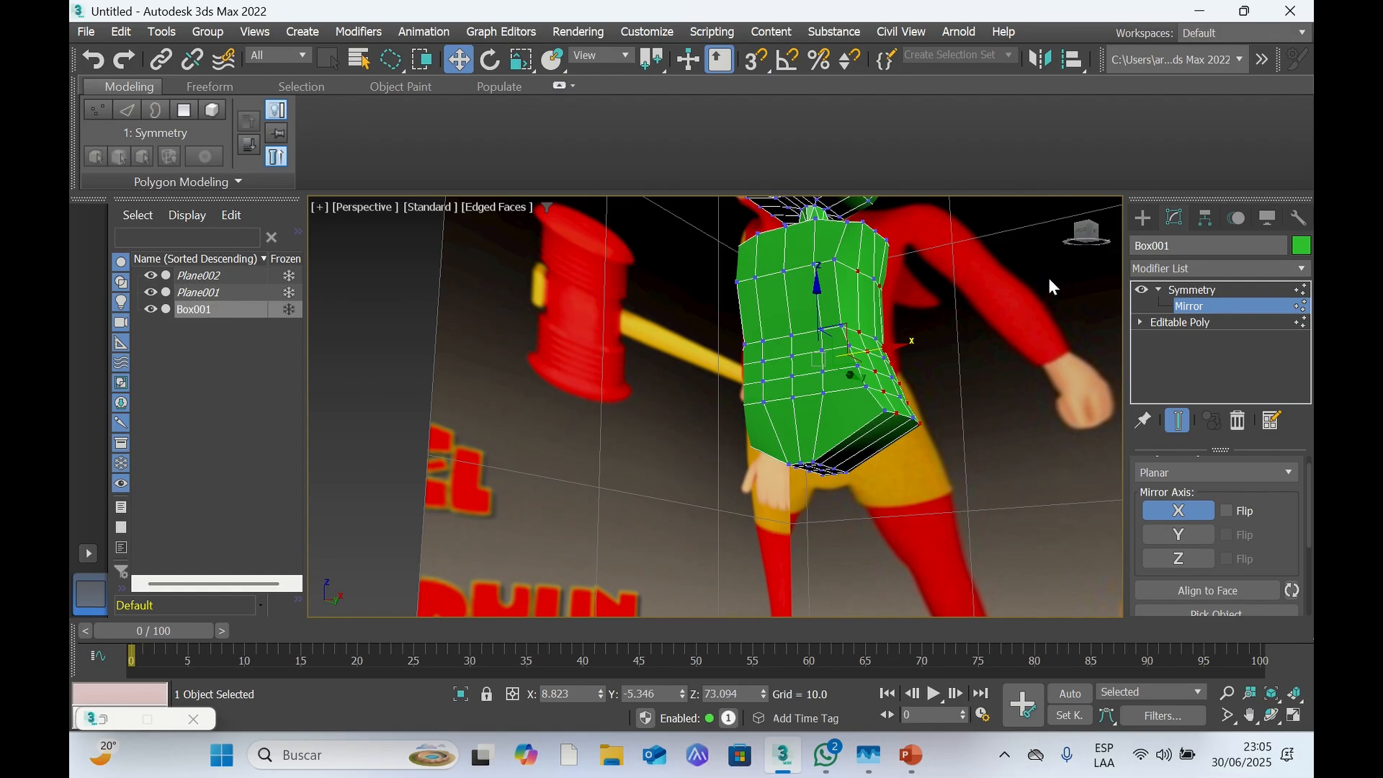
pyautogui.click(1080, 241)
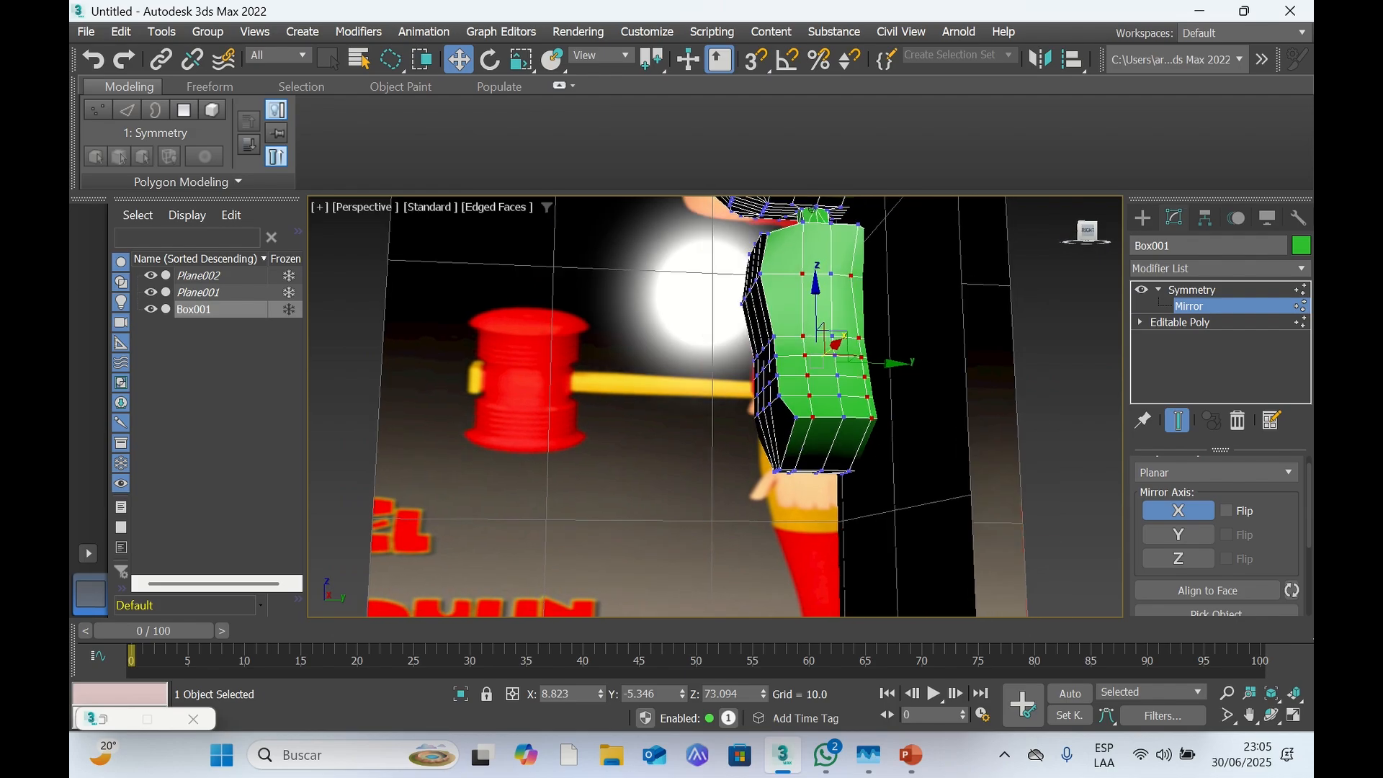
pyautogui.moveTo(1088, 232); pyautogui.dragTo(1087, 232)
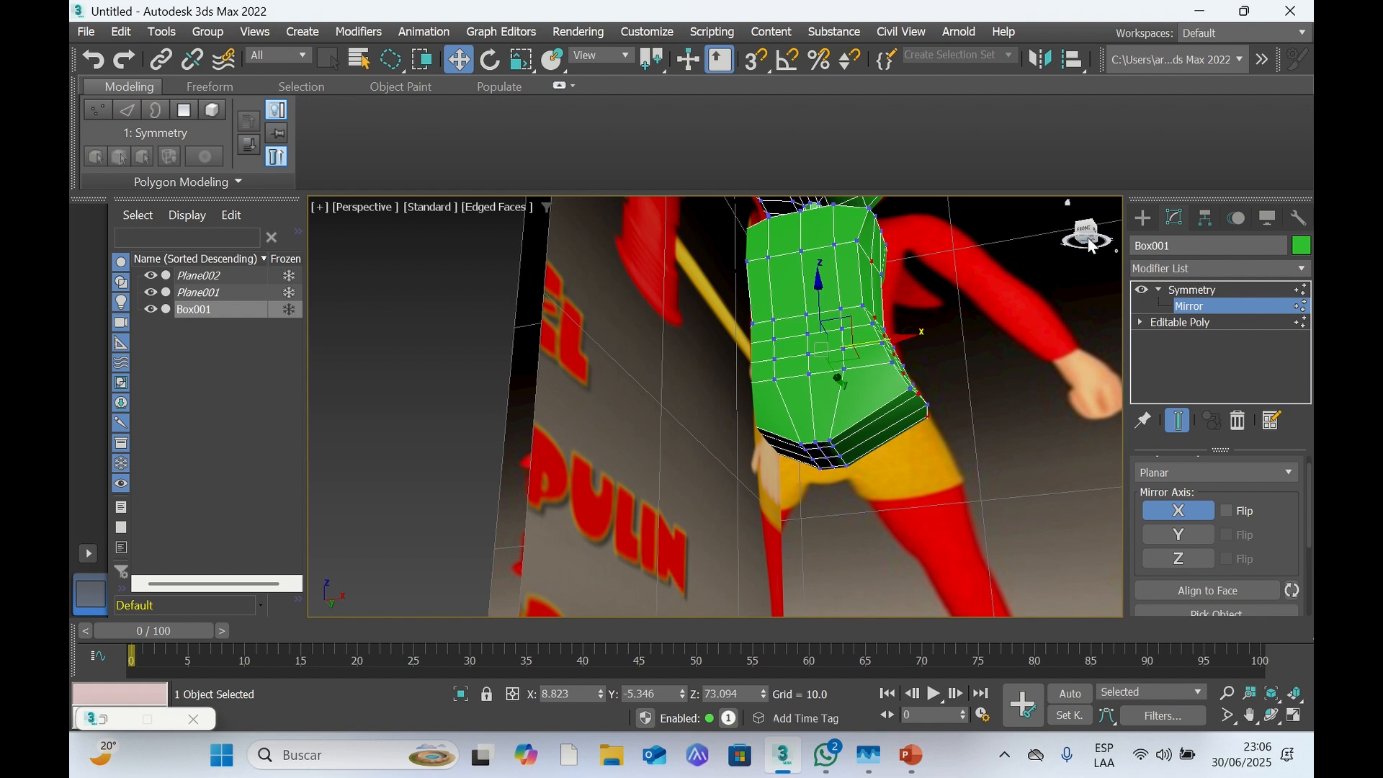
pyautogui.moveTo(1092, 248); pyautogui.dragTo(1088, 245)
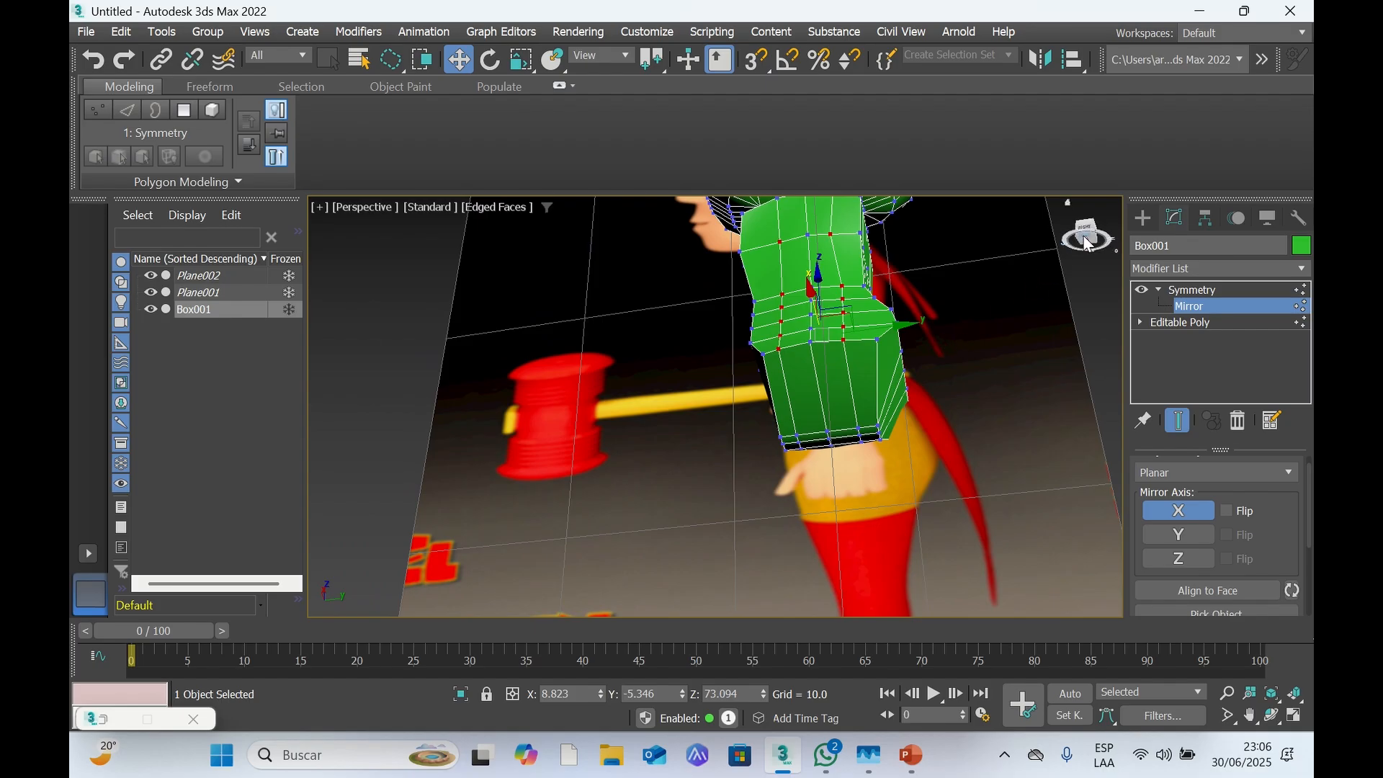
# Add a TurboSmooth modifier above the Symmetry modifier and check the smoothed torso from the side
pyautogui.moveTo(1095, 245)
pyautogui.mouseDown()
pyautogui.moveTo(1138, 241)
pyautogui.moveTo(1115, 254)
pyautogui.mouseUp()
pyautogui.click(1193, 291)
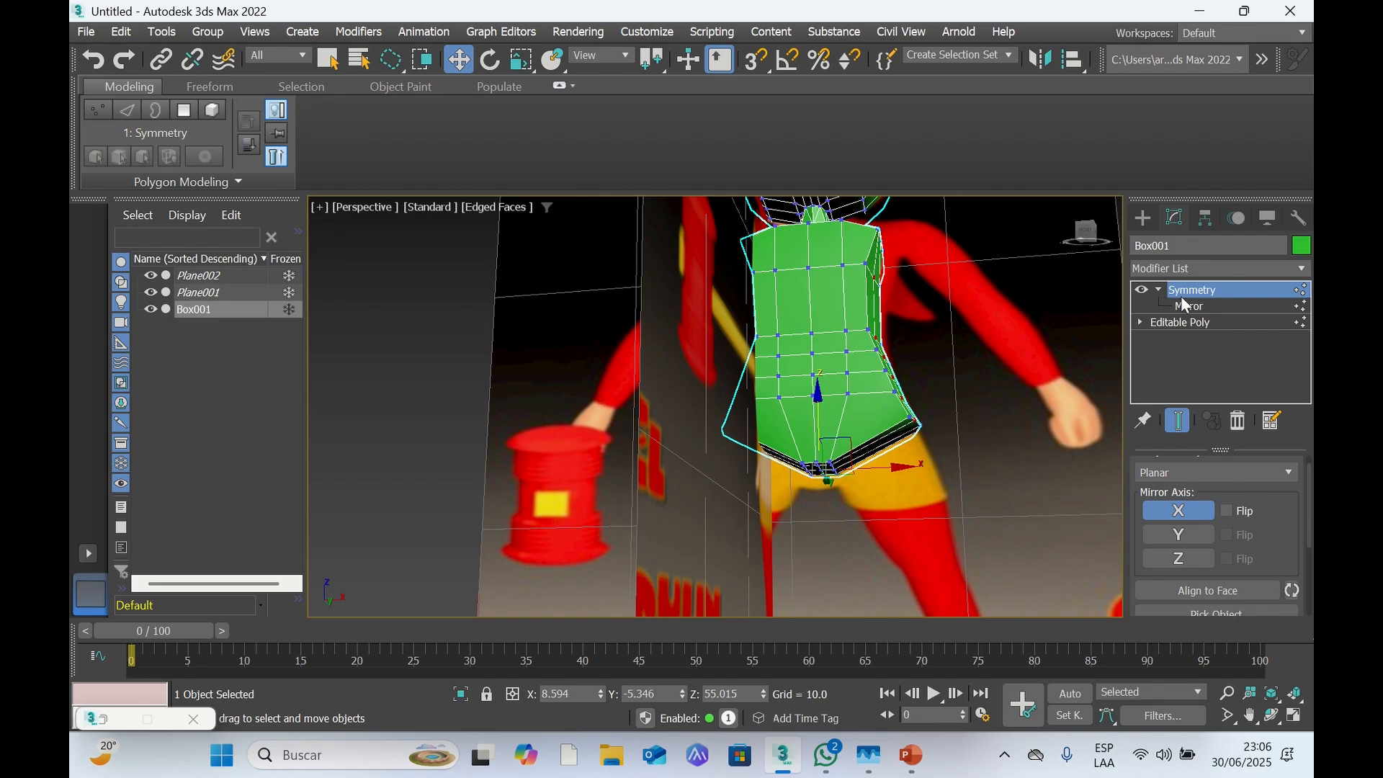
pyautogui.click(1194, 267)
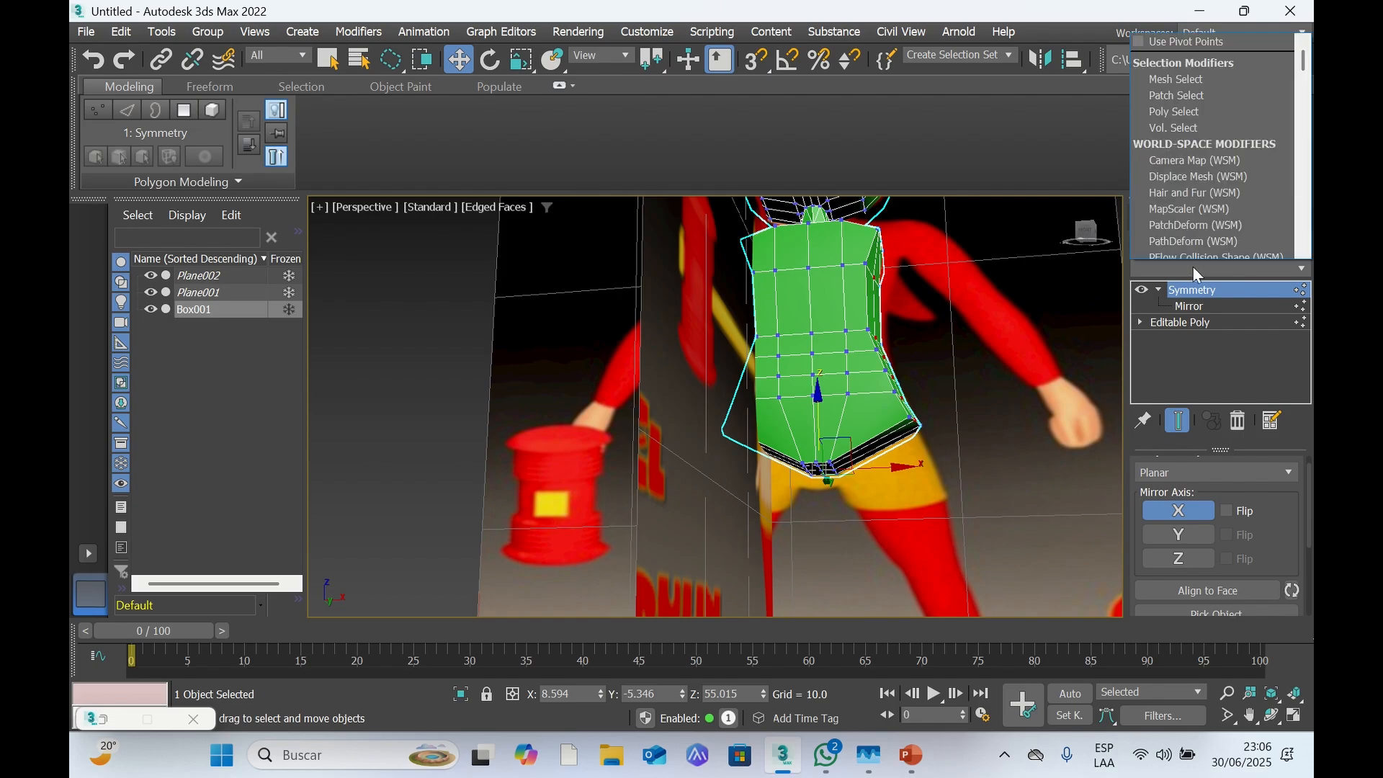
pyautogui.write('tu')
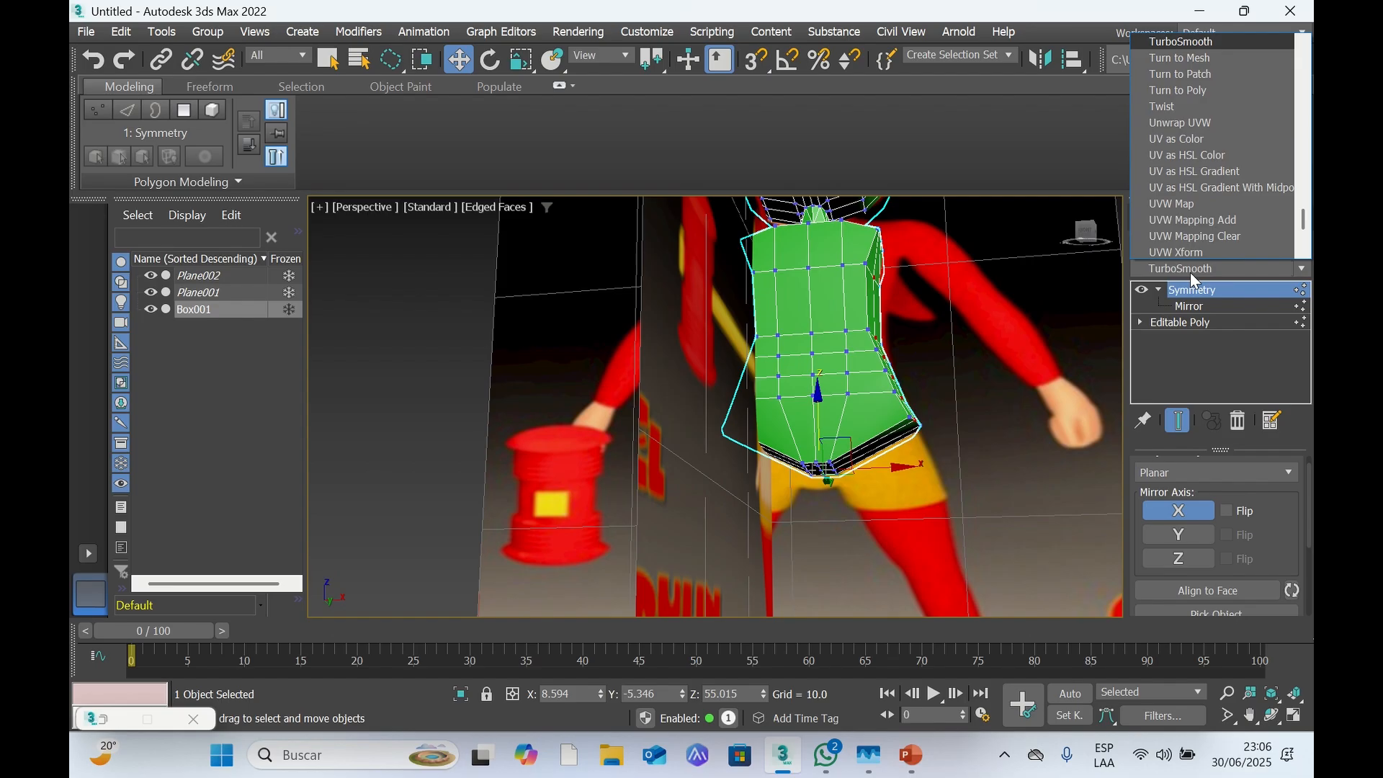
pyautogui.press('Escape')
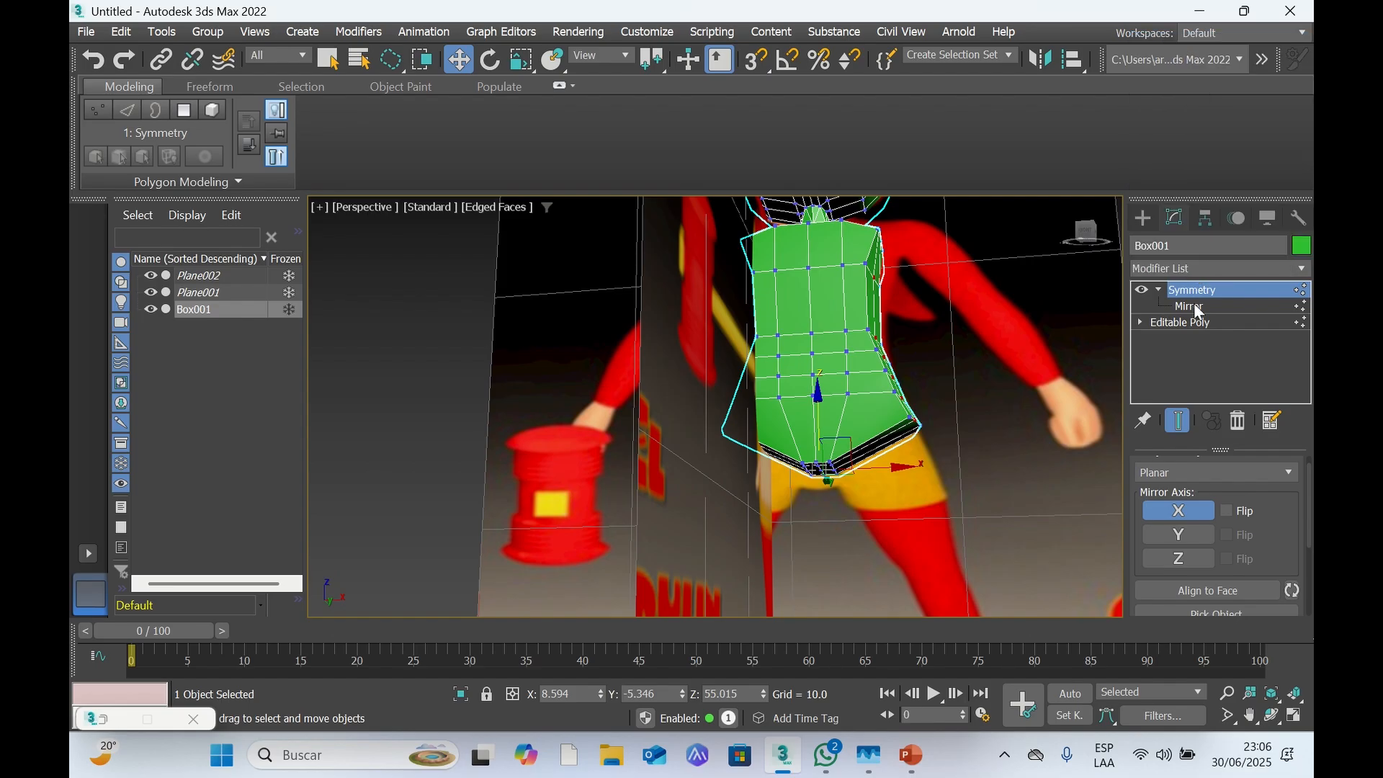
pyautogui.click(1198, 281)
pyautogui.write('t')
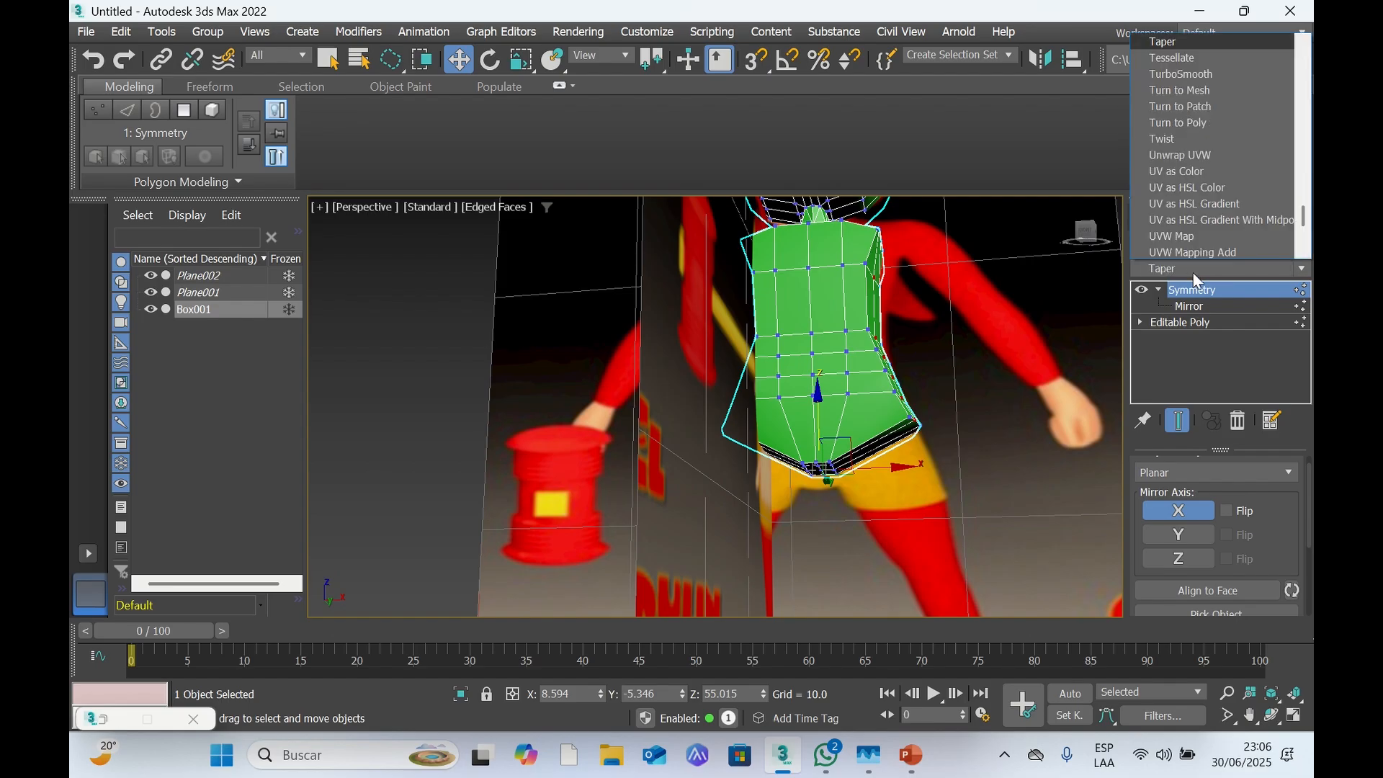
pyautogui.scroll(-5, 1187, 257)
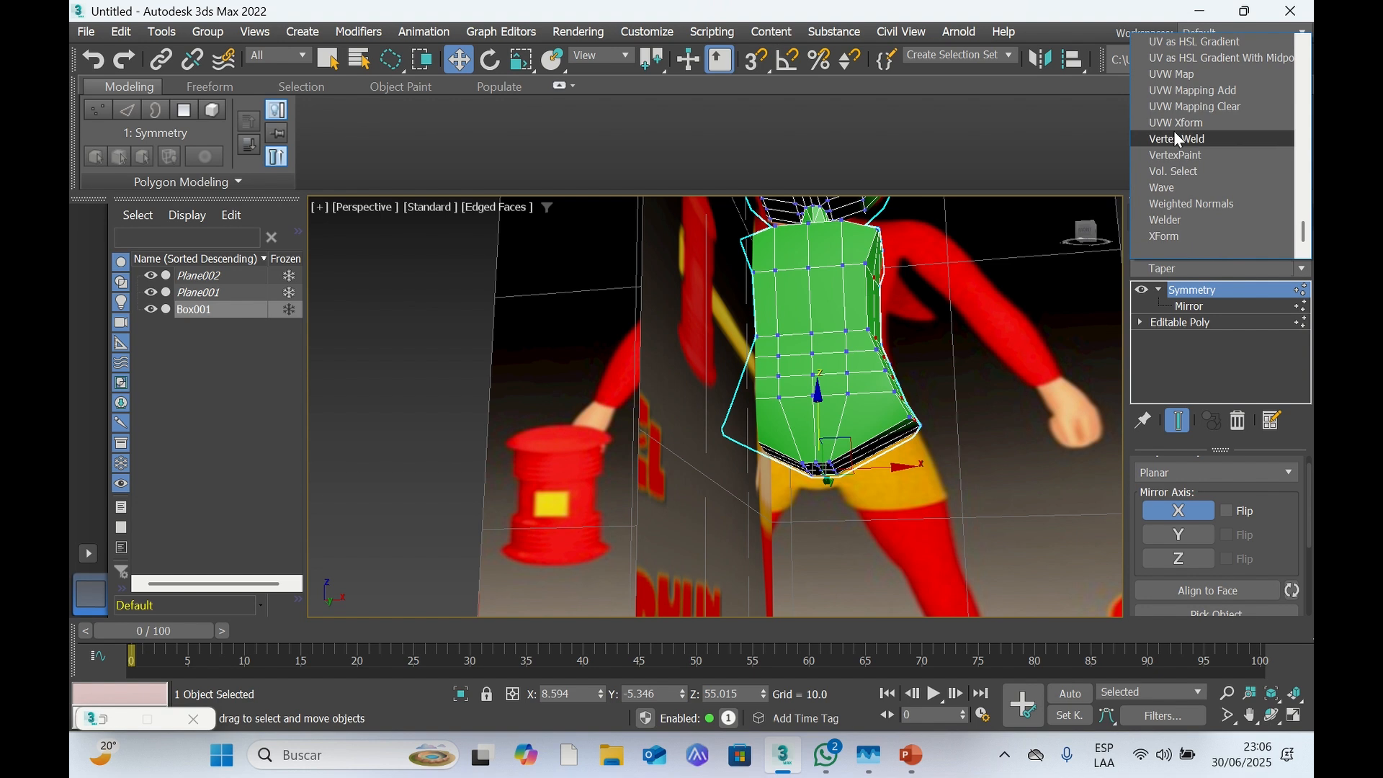
pyautogui.scroll(3, 1173, 130)
pyautogui.scroll(4, 1177, 133)
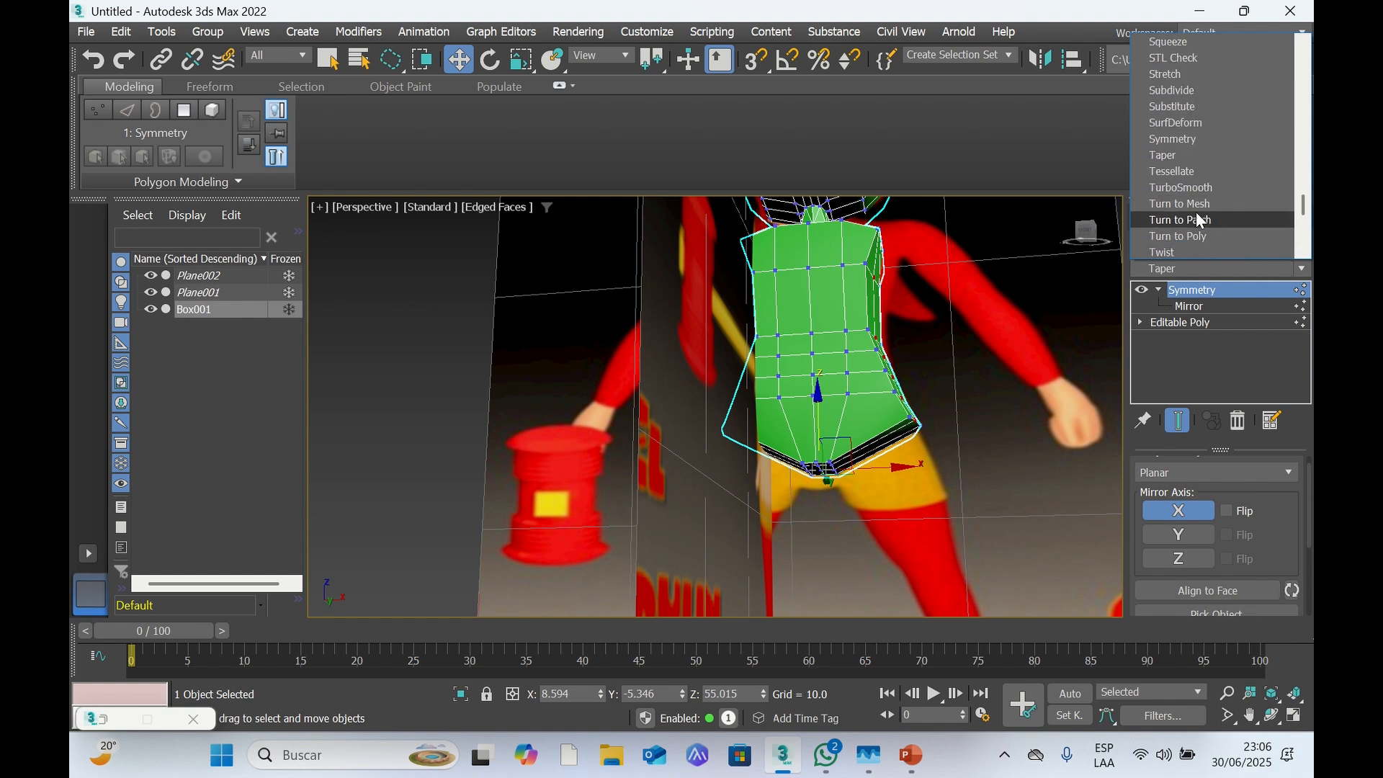
pyautogui.click(1191, 191)
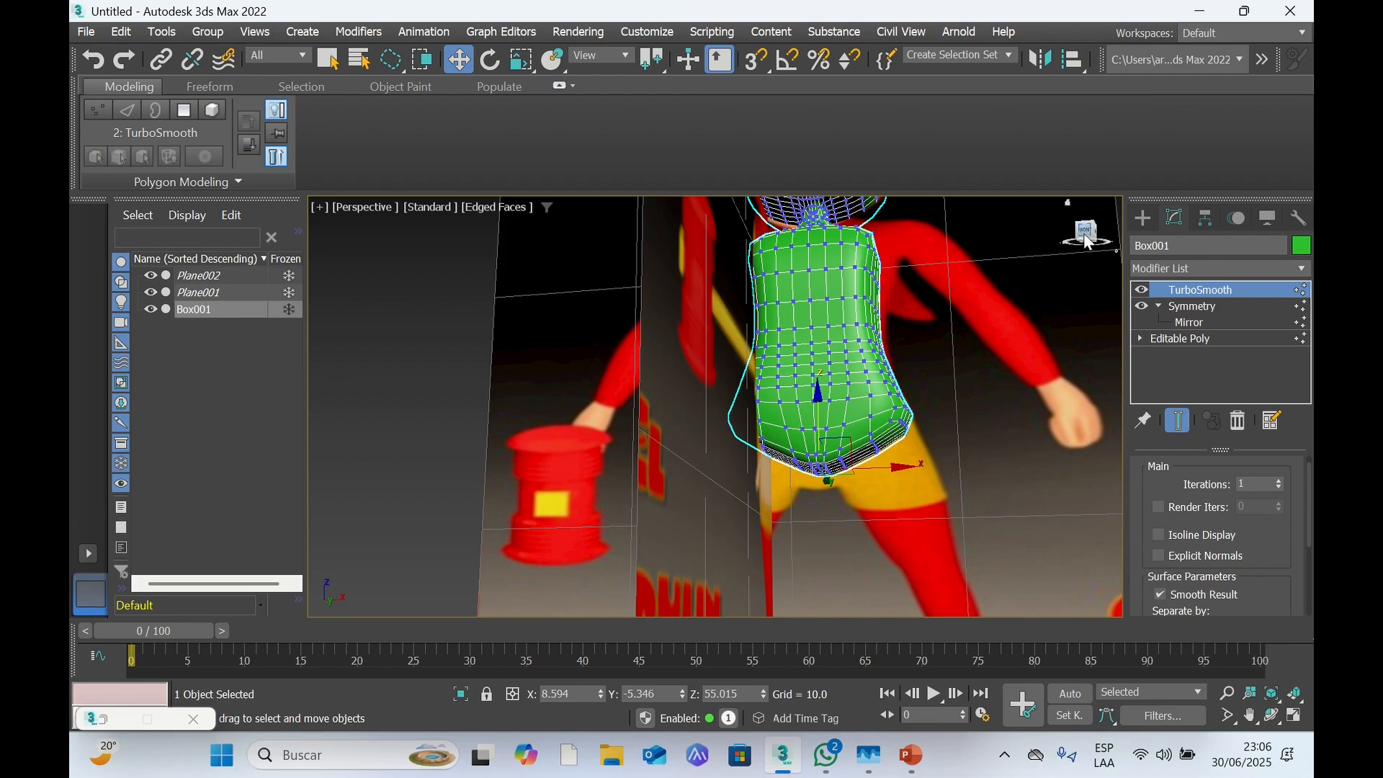
pyautogui.moveTo(1087, 242); pyautogui.dragTo(770, 236)
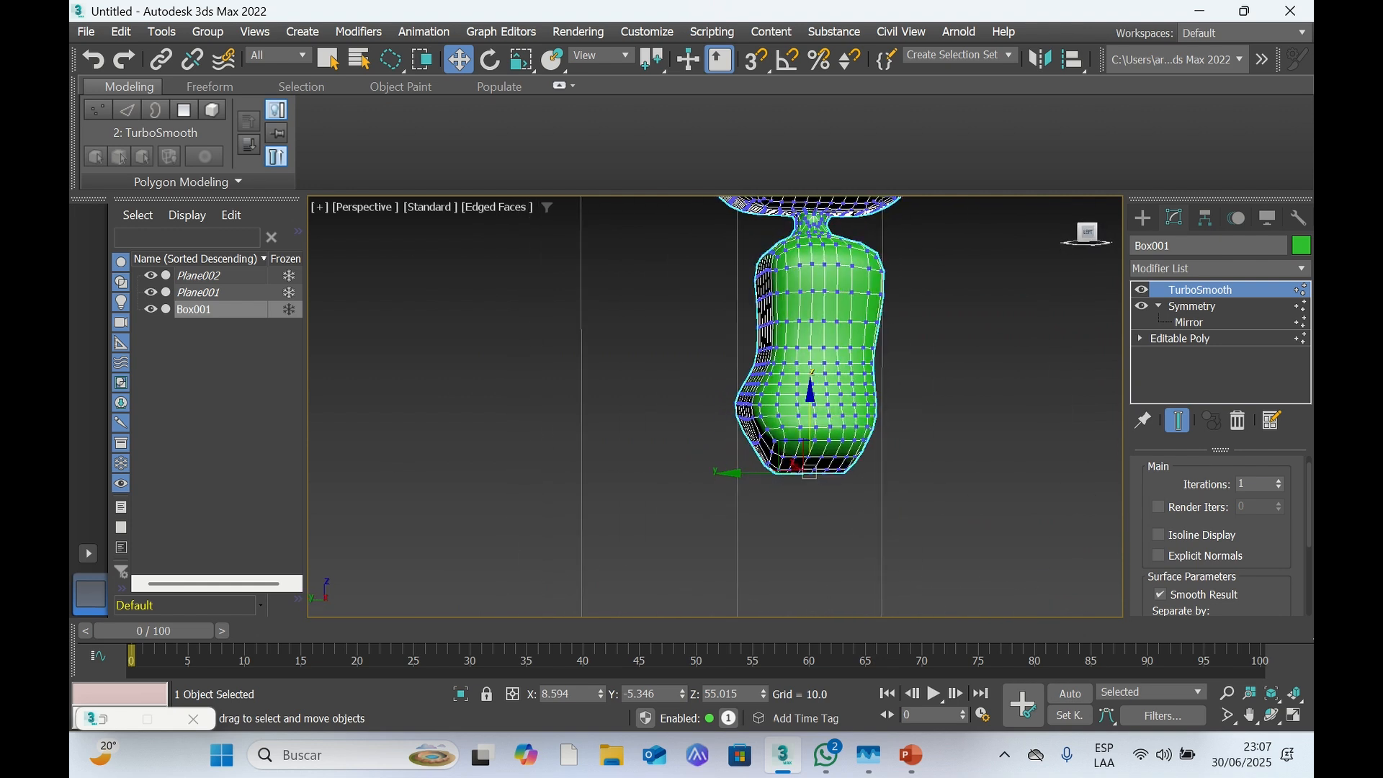
# Turn off the TurboSmooth and Symmetry results and return to the Editable Poly vertices of the half body
pyautogui.click(1143, 291)
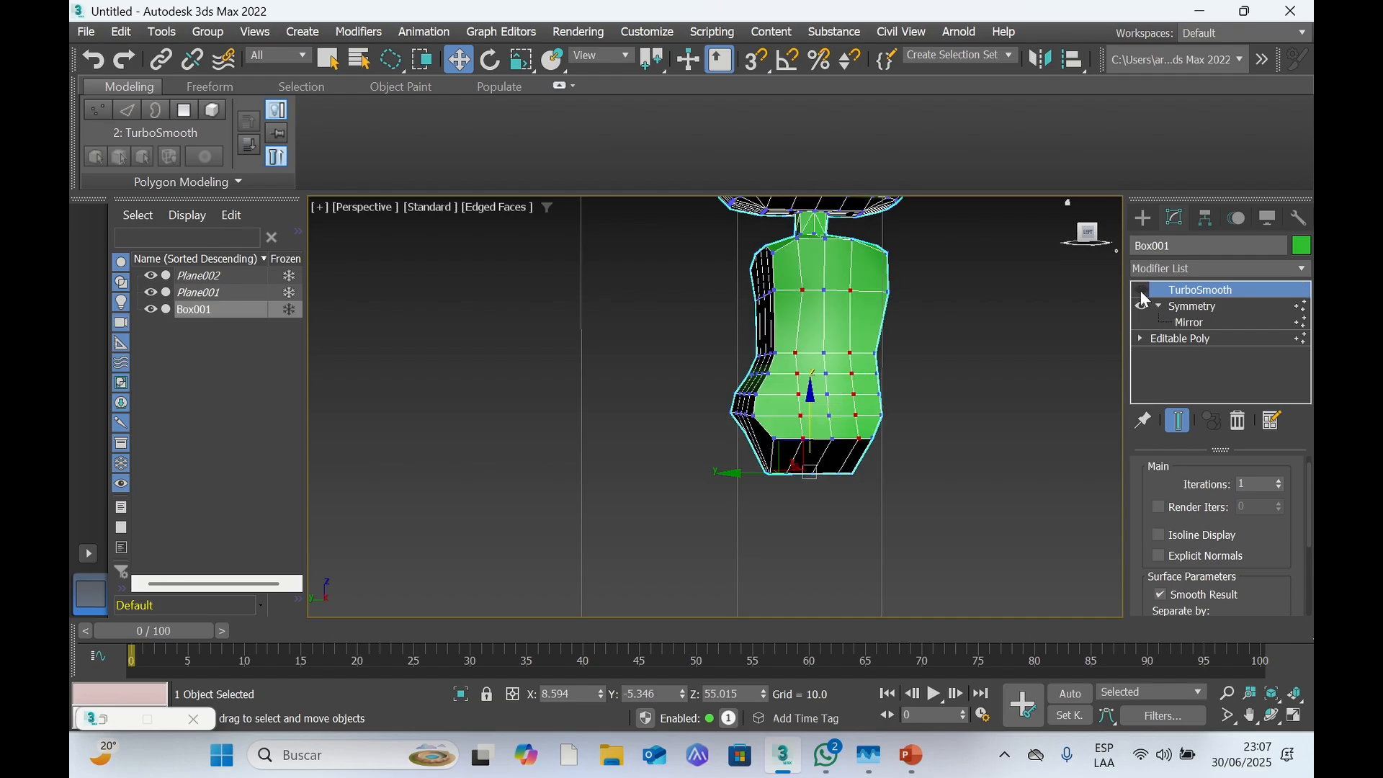
pyautogui.click(1142, 306)
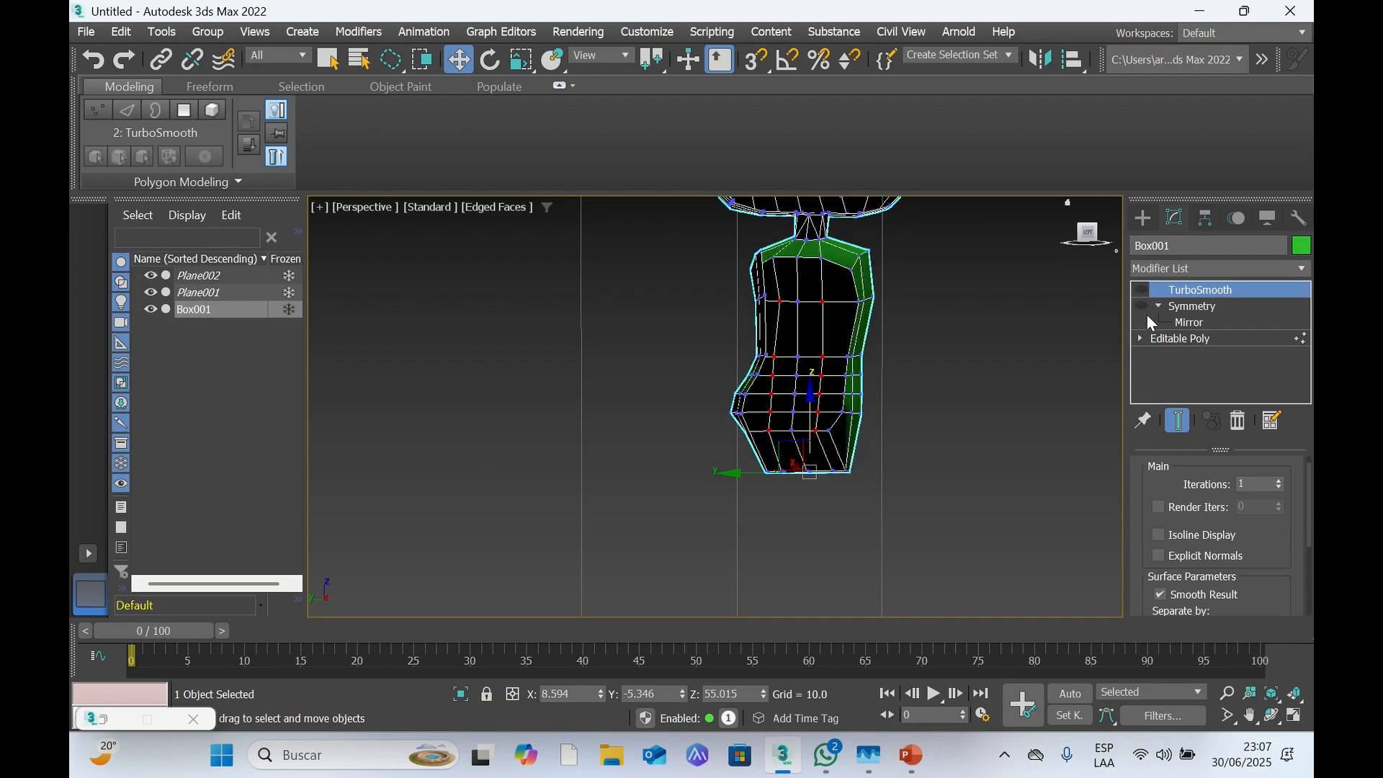
pyautogui.click(1176, 338)
# Move the column of five vertices on the waist and hip's outer side about 0.25 units in positive X, and check the smoothed result
pyautogui.moveTo(1092, 238); pyautogui.dragTo(1188, 249)
pyautogui.keyDown('alt'); pyautogui.moveTo(778, 403); pyautogui.dragTo(737, 411, button='middle'); pyautogui.keyUp('alt')
pyautogui.moveTo(1084, 235); pyautogui.dragTo(1090, 241)
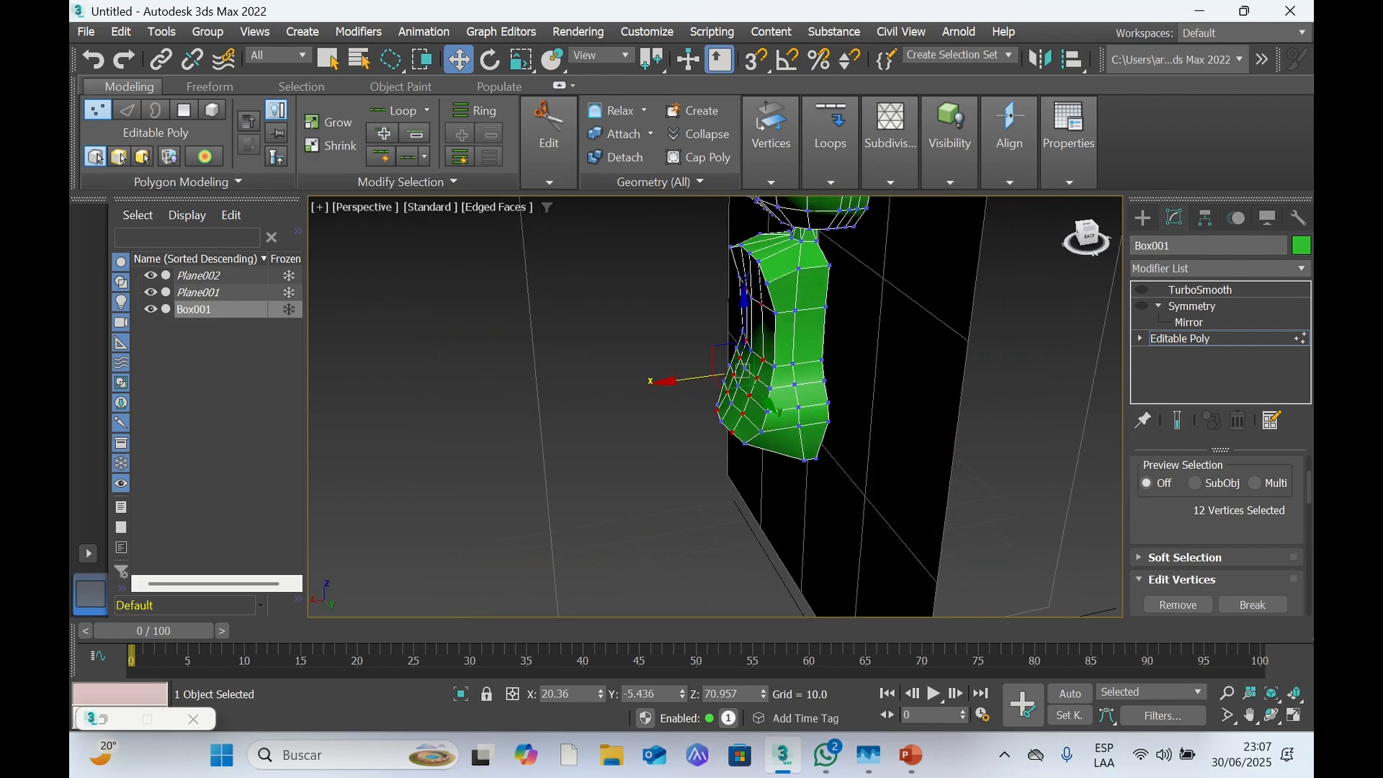
pyautogui.click(731, 403)
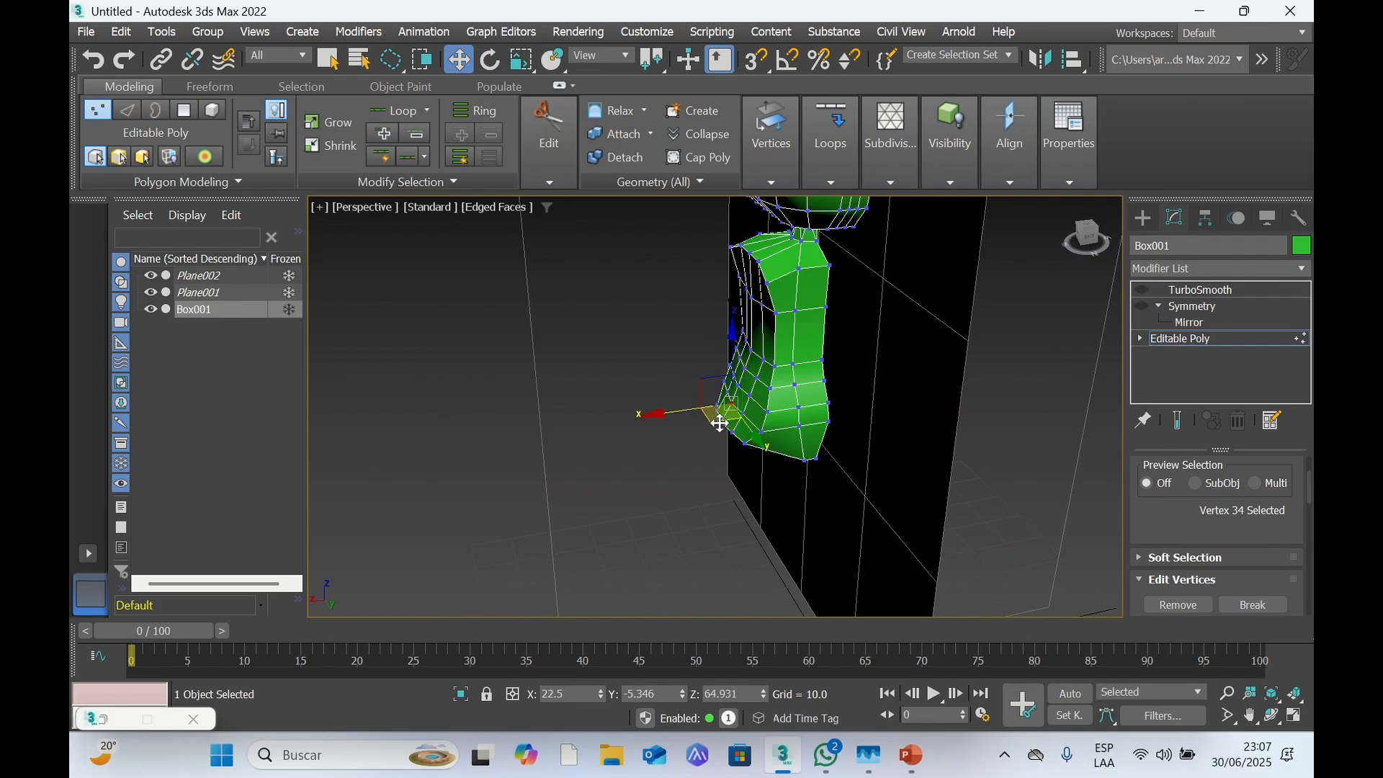
pyautogui.keyDown('ctrl'); pyautogui.click(720, 421); pyautogui.keyUp('ctrl')
pyautogui.keyDown('ctrl'); pyautogui.click(737, 385); pyautogui.keyUp('ctrl')
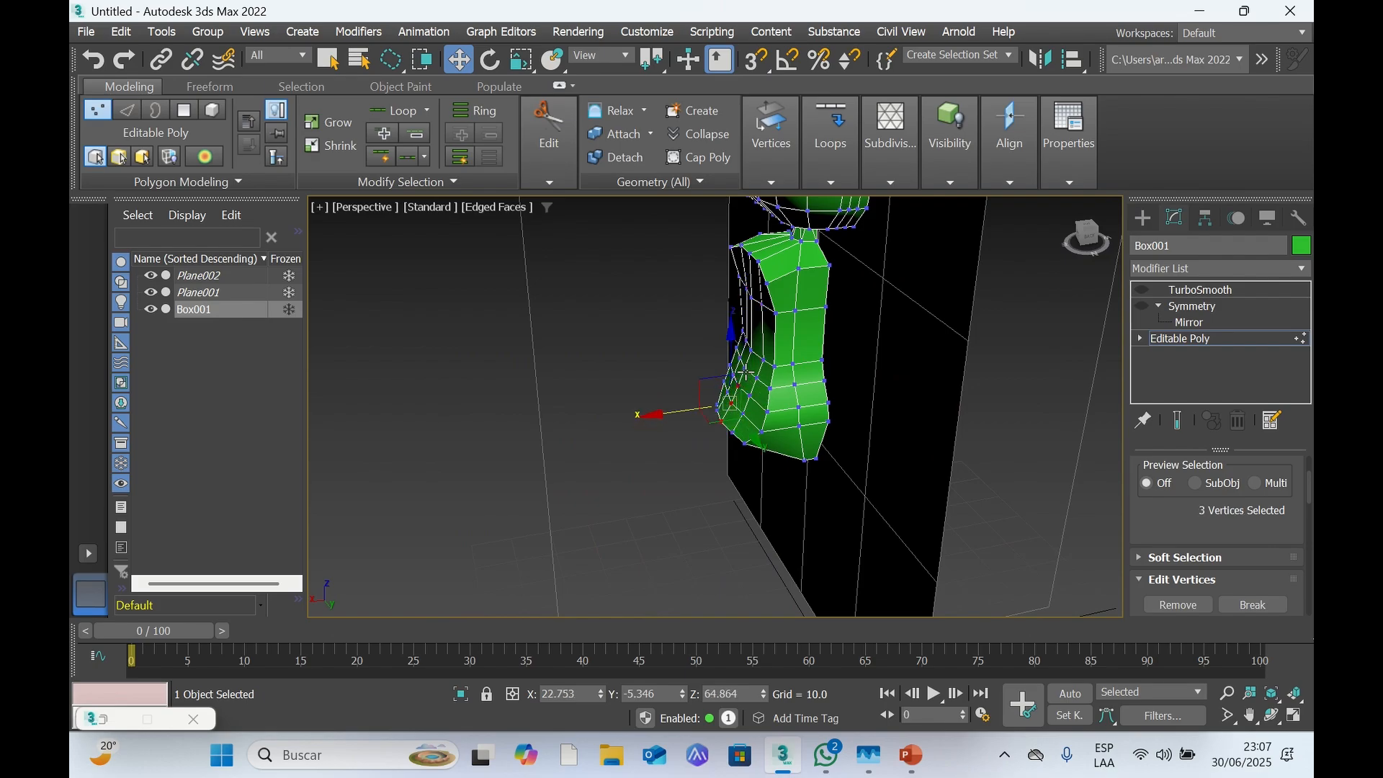
pyautogui.keyDown('ctrl'); pyautogui.click(744, 364); pyautogui.keyUp('ctrl')
pyautogui.keyDown('ctrl'); pyautogui.click(749, 351); pyautogui.keyUp('ctrl')
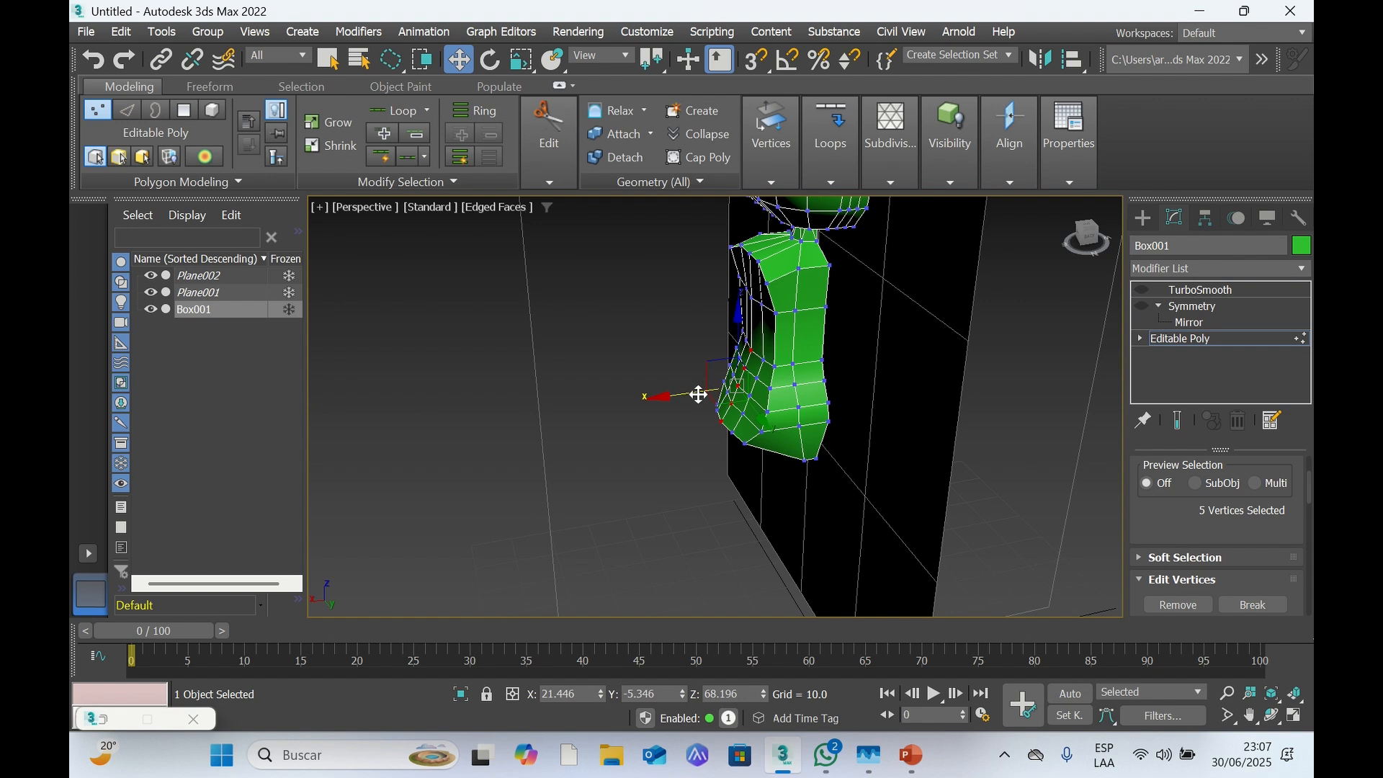
pyautogui.moveTo(698, 395); pyautogui.dragTo(692, 395)
pyautogui.click(1208, 291)
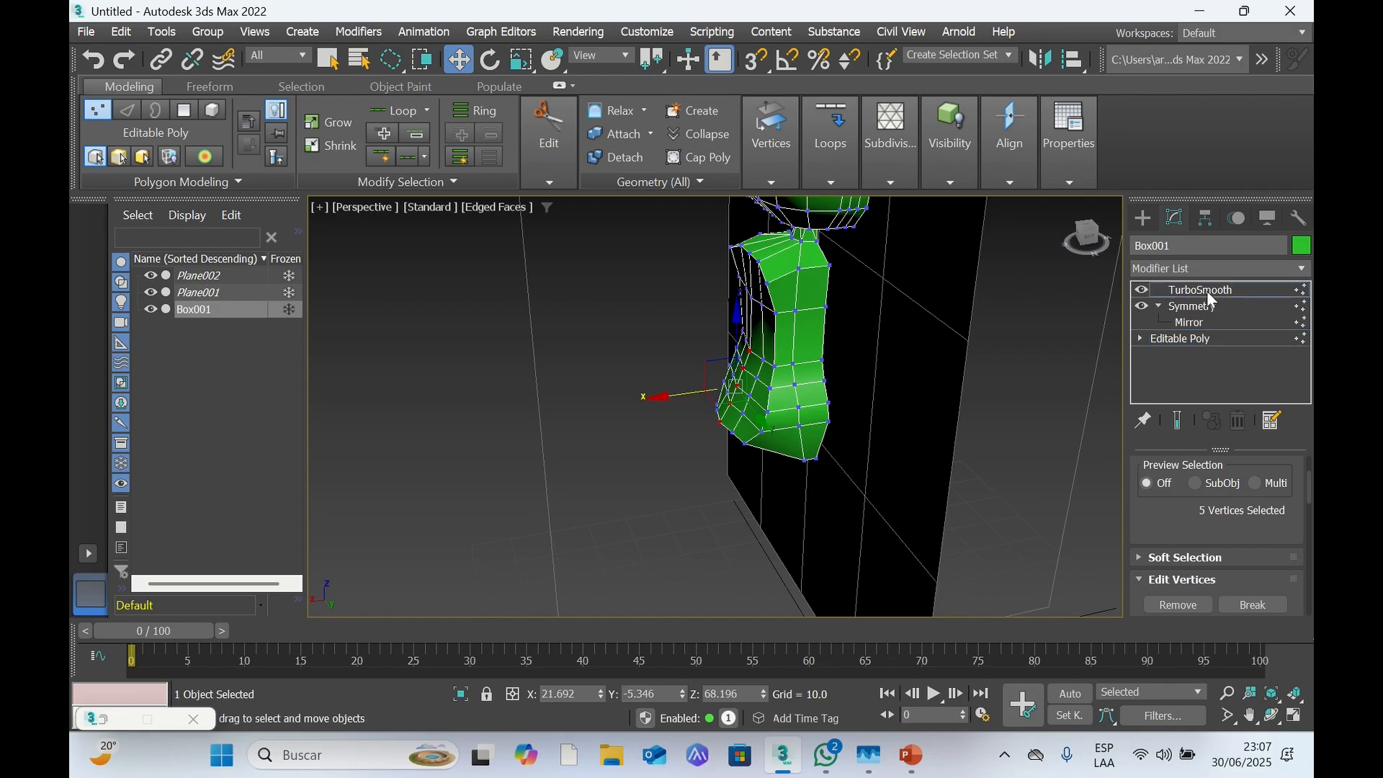
pyautogui.moveTo(1095, 241)
pyautogui.mouseDown()
pyautogui.moveTo(1052, 243)
pyautogui.moveTo(1101, 243)
pyautogui.mouseUp()
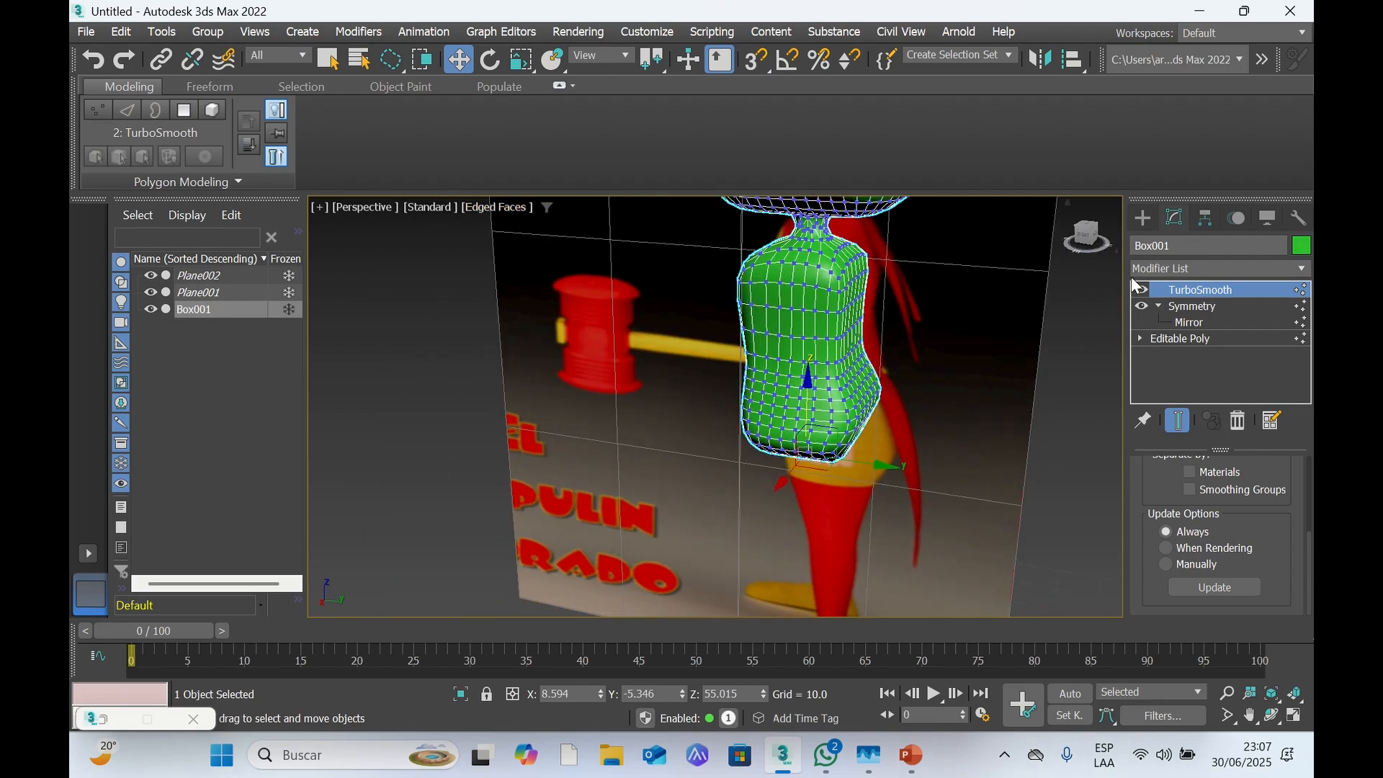
# Disable TurboSmooth and Symmetry again and go back to the Editable Poly with the hip's slanted underside in view
pyautogui.click(1138, 288)
pyautogui.click(1140, 307)
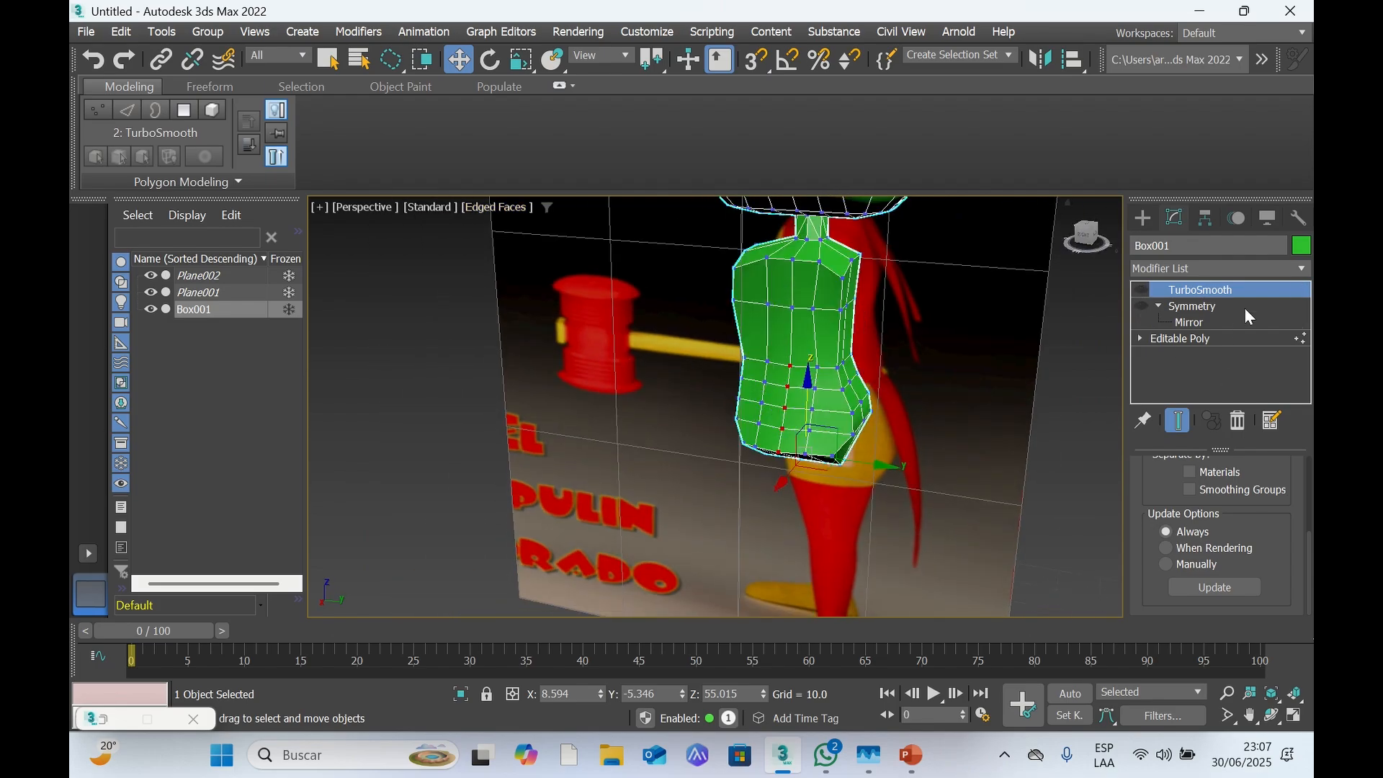
pyautogui.click(1185, 339)
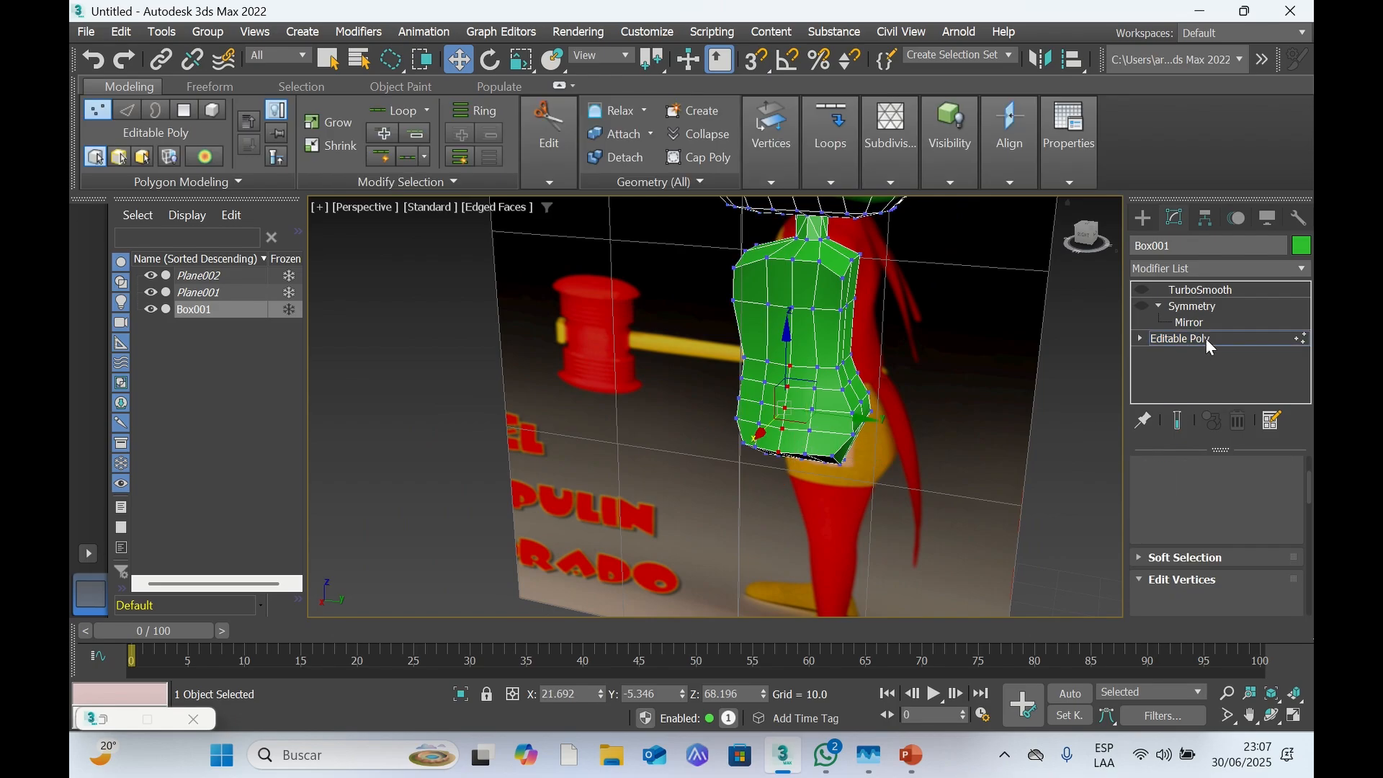
pyautogui.click(1084, 237)
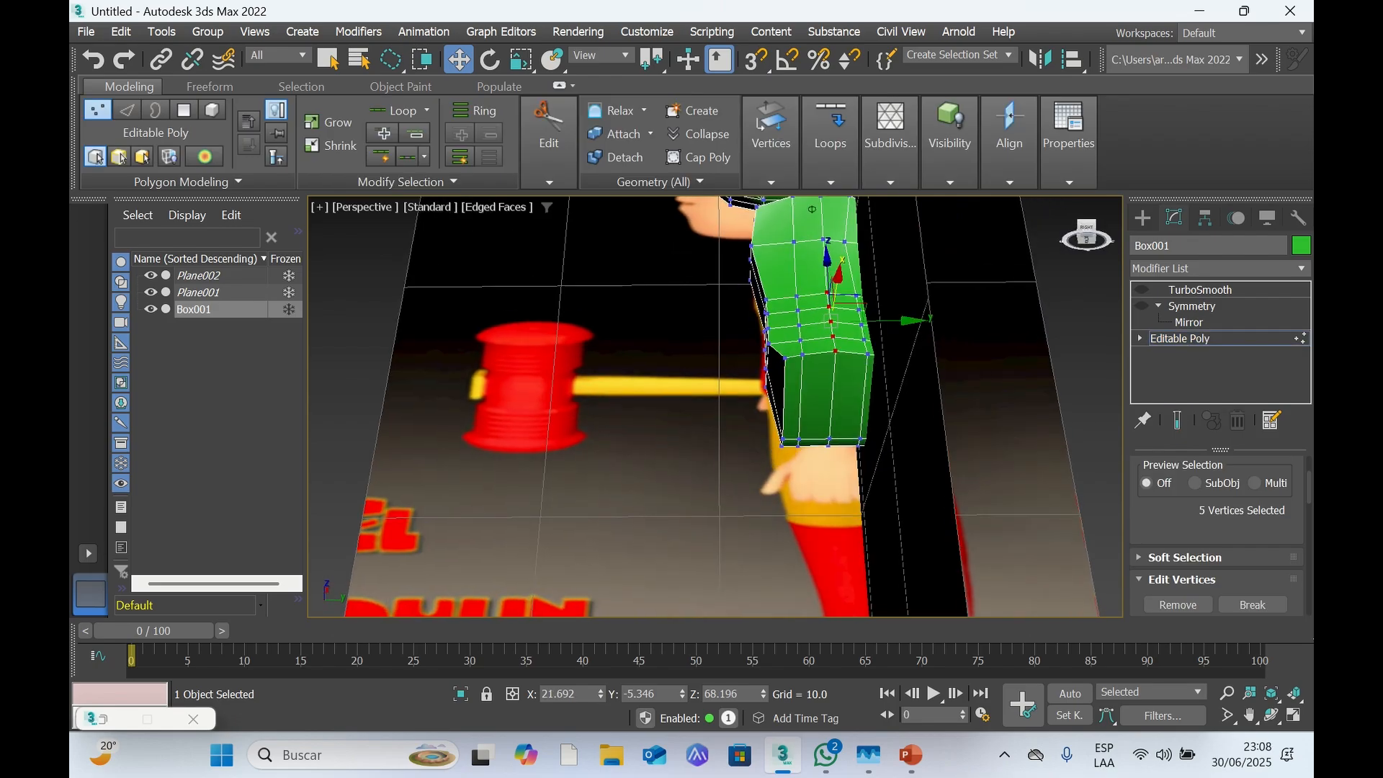
pyautogui.keyDown('alt'); pyautogui.moveTo(812, 209); pyautogui.dragTo(775, 209, button='middle'); pyautogui.keyUp('alt')
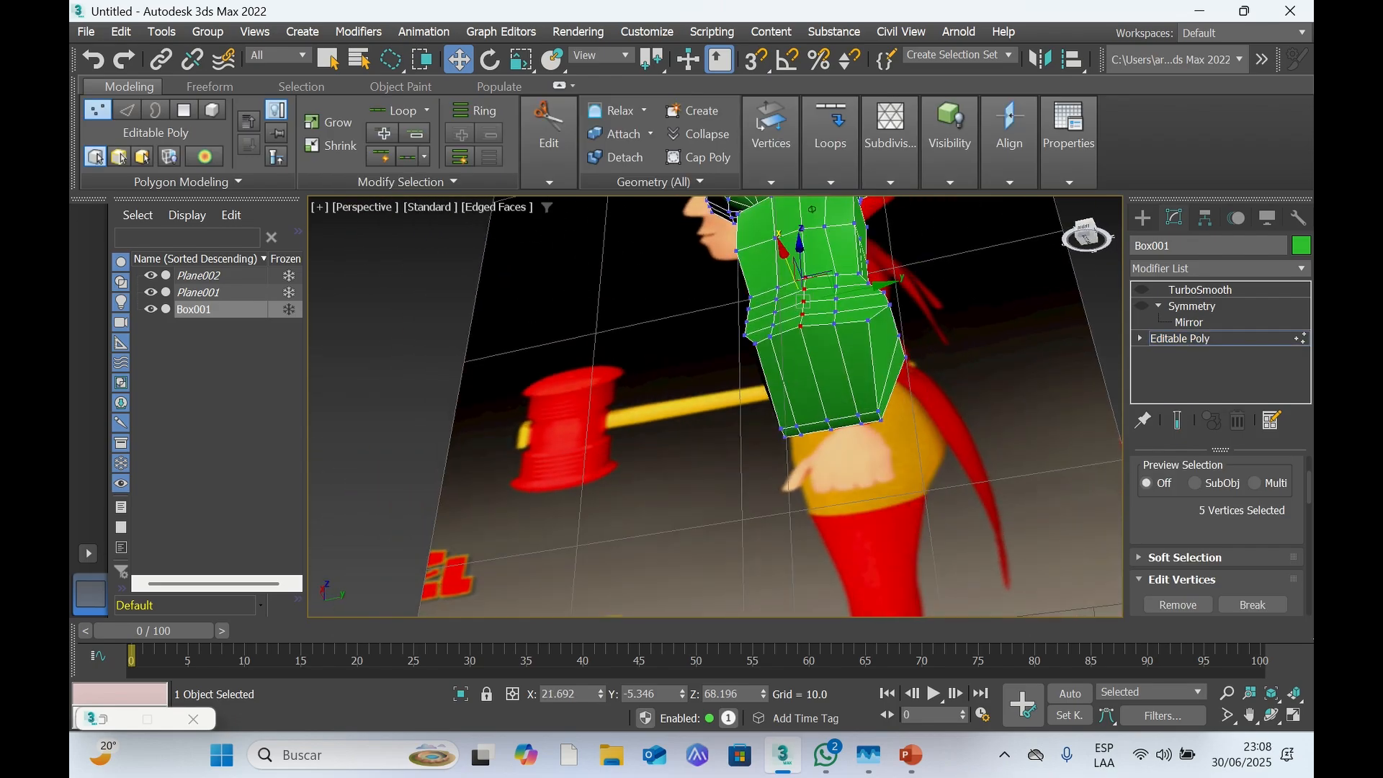
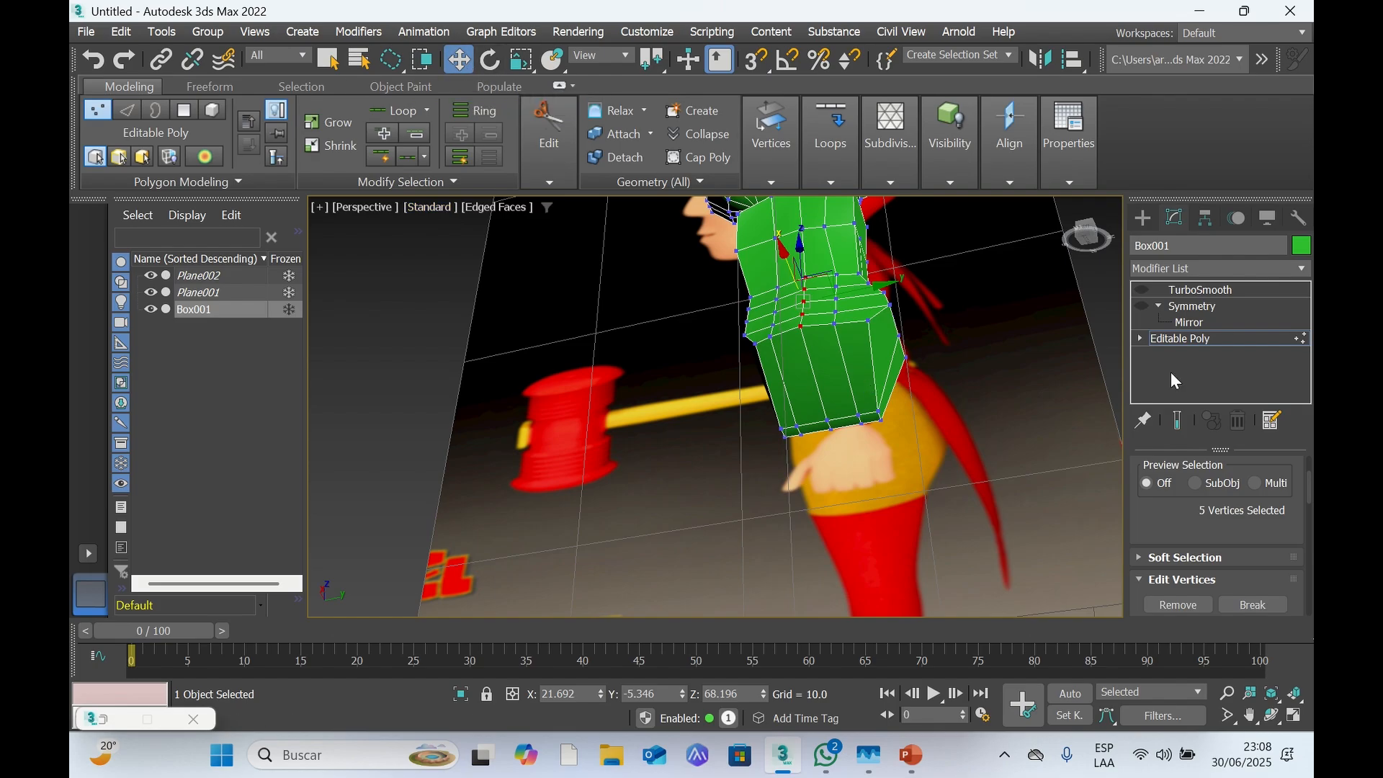
# Delete the four large polygons on the slanted underside of the hip, where the leg attaches
pyautogui.click(1140, 338)
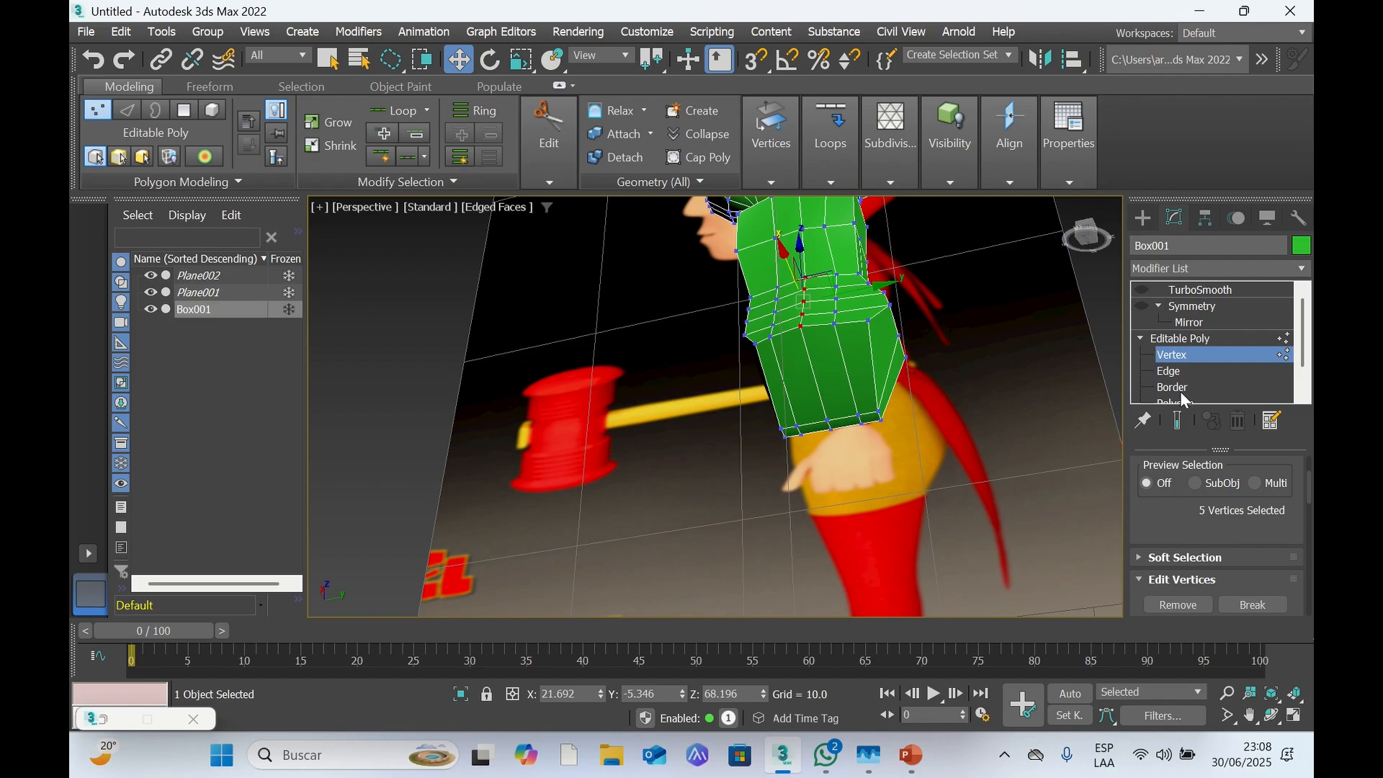
pyautogui.scroll(-2, 1179, 391)
pyautogui.click(1174, 374)
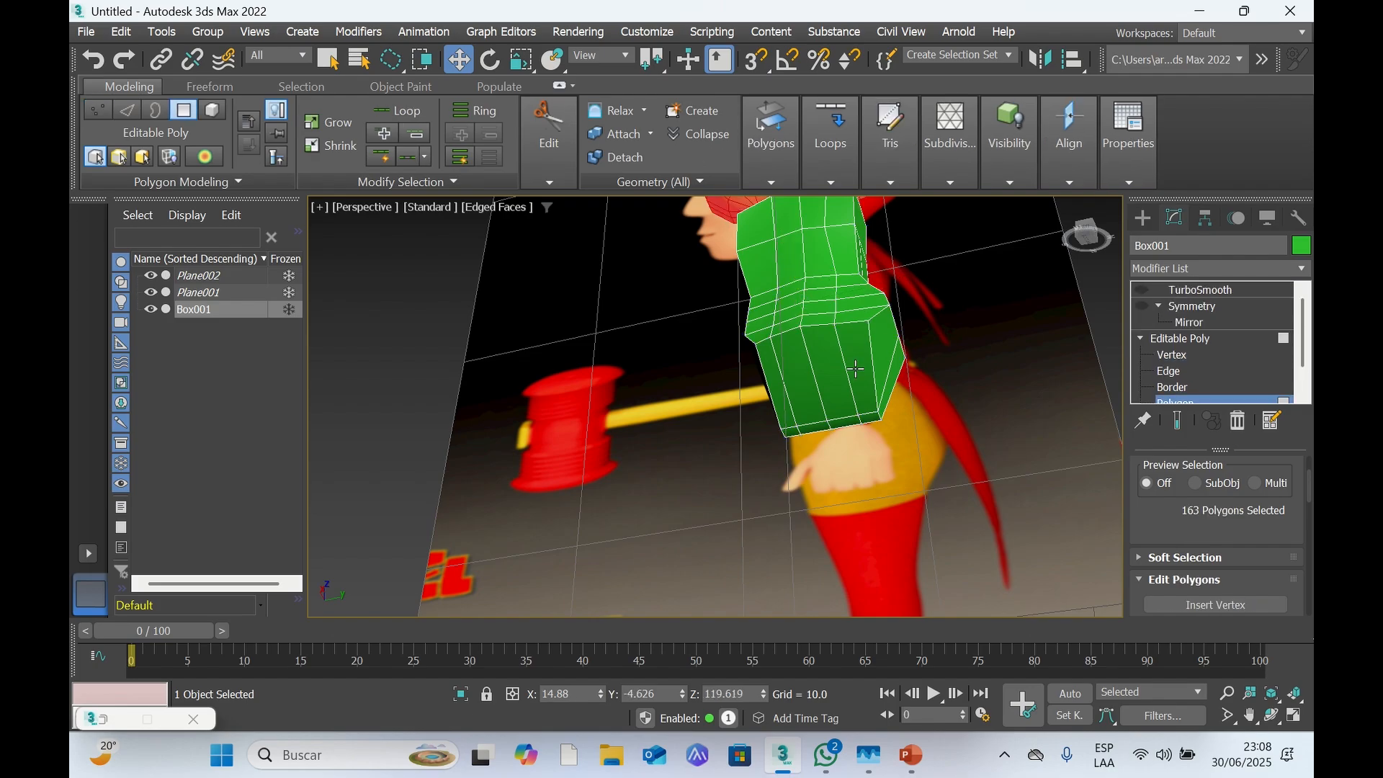
pyautogui.click(855, 369)
pyautogui.keyDown('ctrl'); pyautogui.click(830, 382); pyautogui.keyUp('ctrl')
pyautogui.keyDown('ctrl'); pyautogui.click(803, 378); pyautogui.keyUp('ctrl')
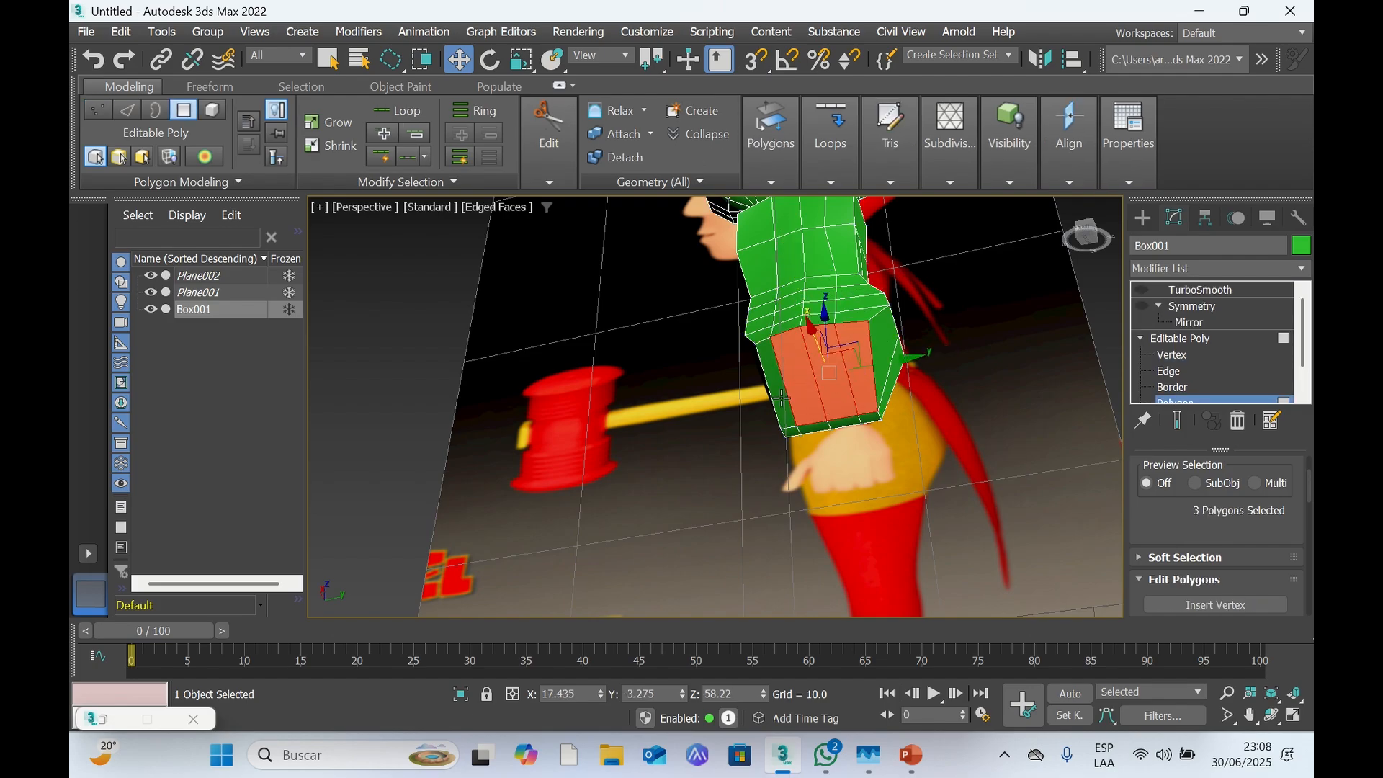
pyautogui.keyDown('ctrl'); pyautogui.click(782, 398); pyautogui.keyUp('ctrl')
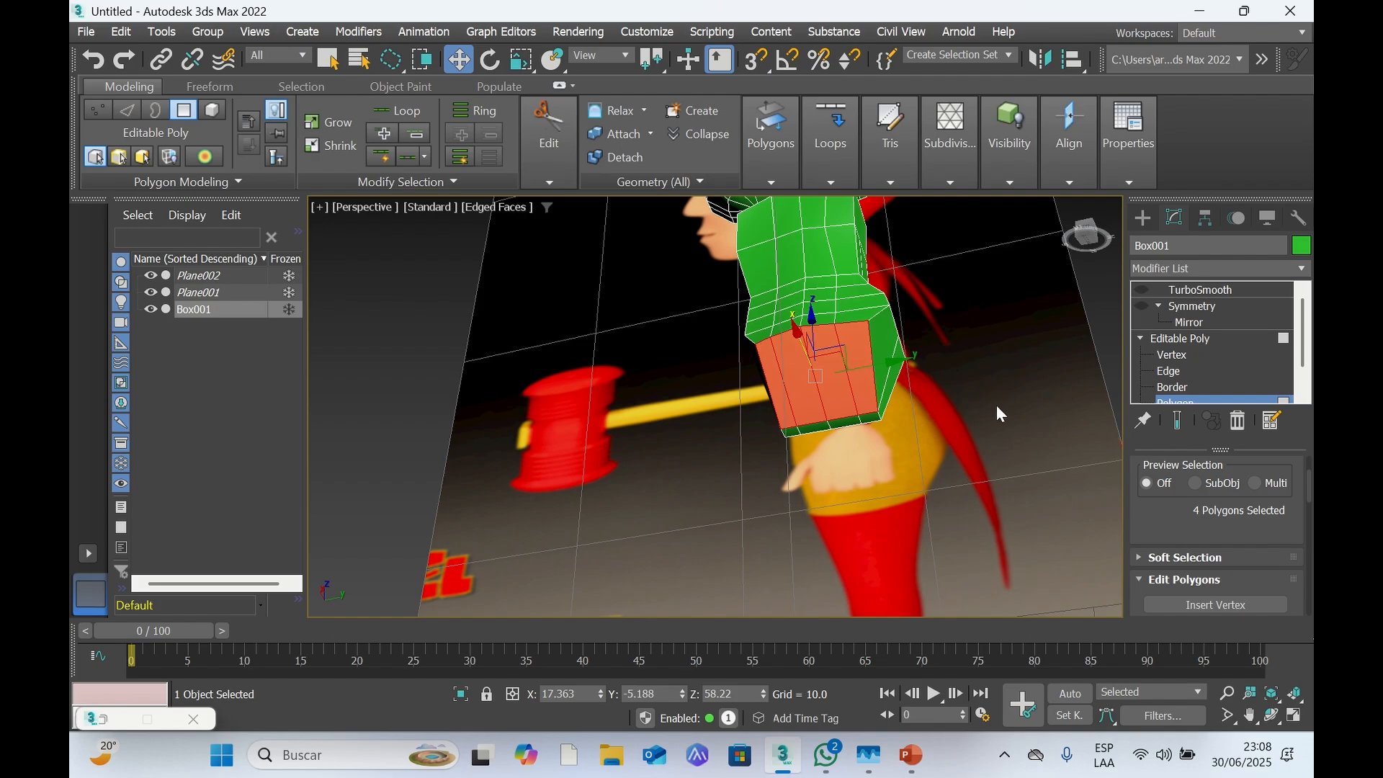
pyautogui.press('Delete')
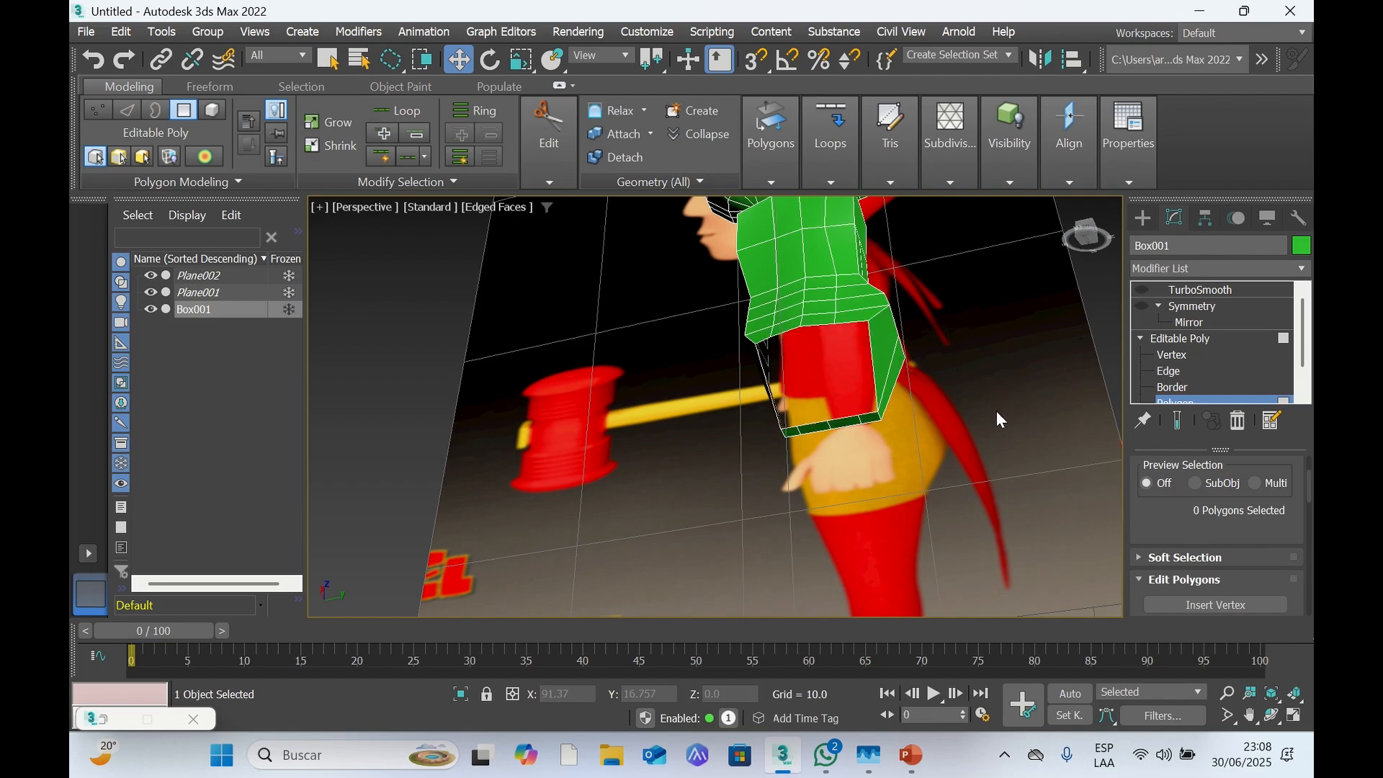
# Cap the open border of the leg hole on the hip's underside with a single polygon
pyautogui.click(1180, 387)
pyautogui.click(857, 323)
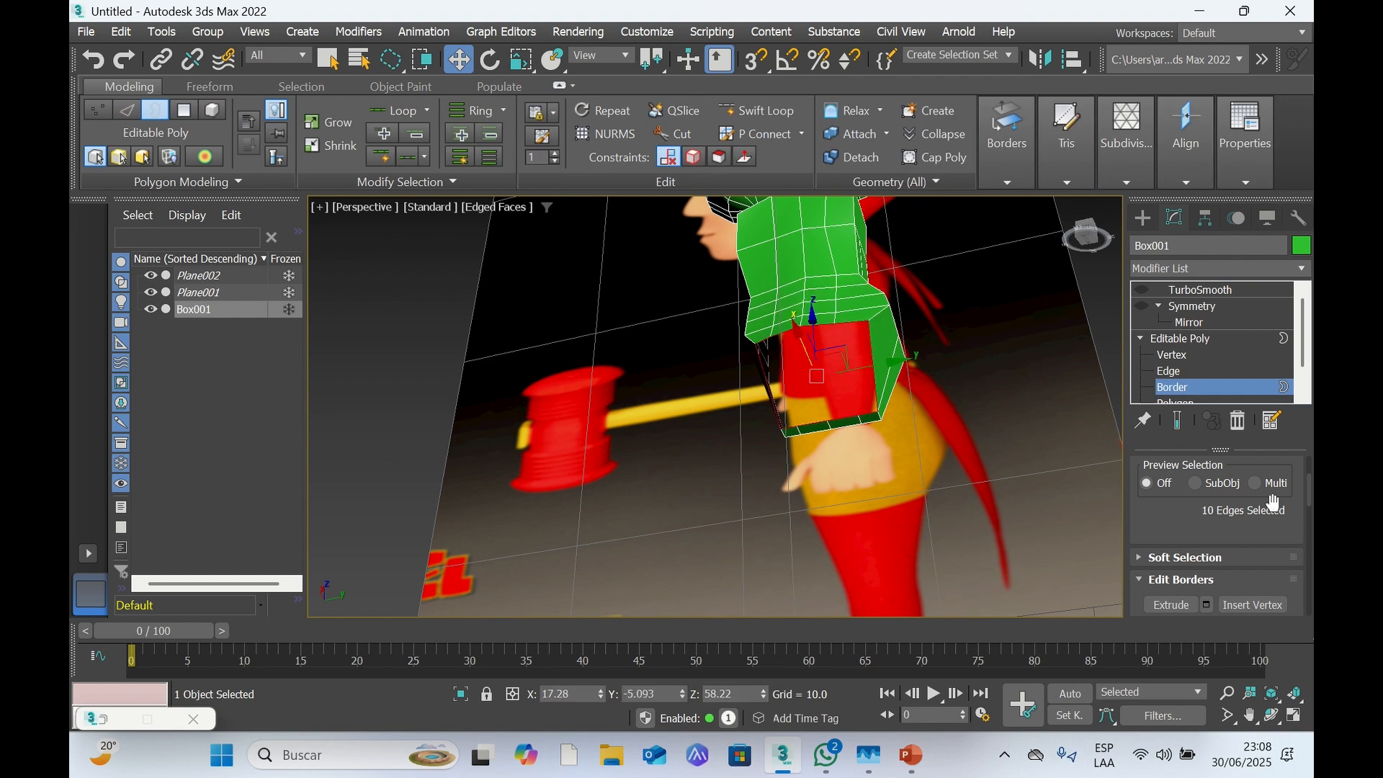
pyautogui.scroll(-2, 1273, 502)
pyautogui.scroll(-4, 1273, 502)
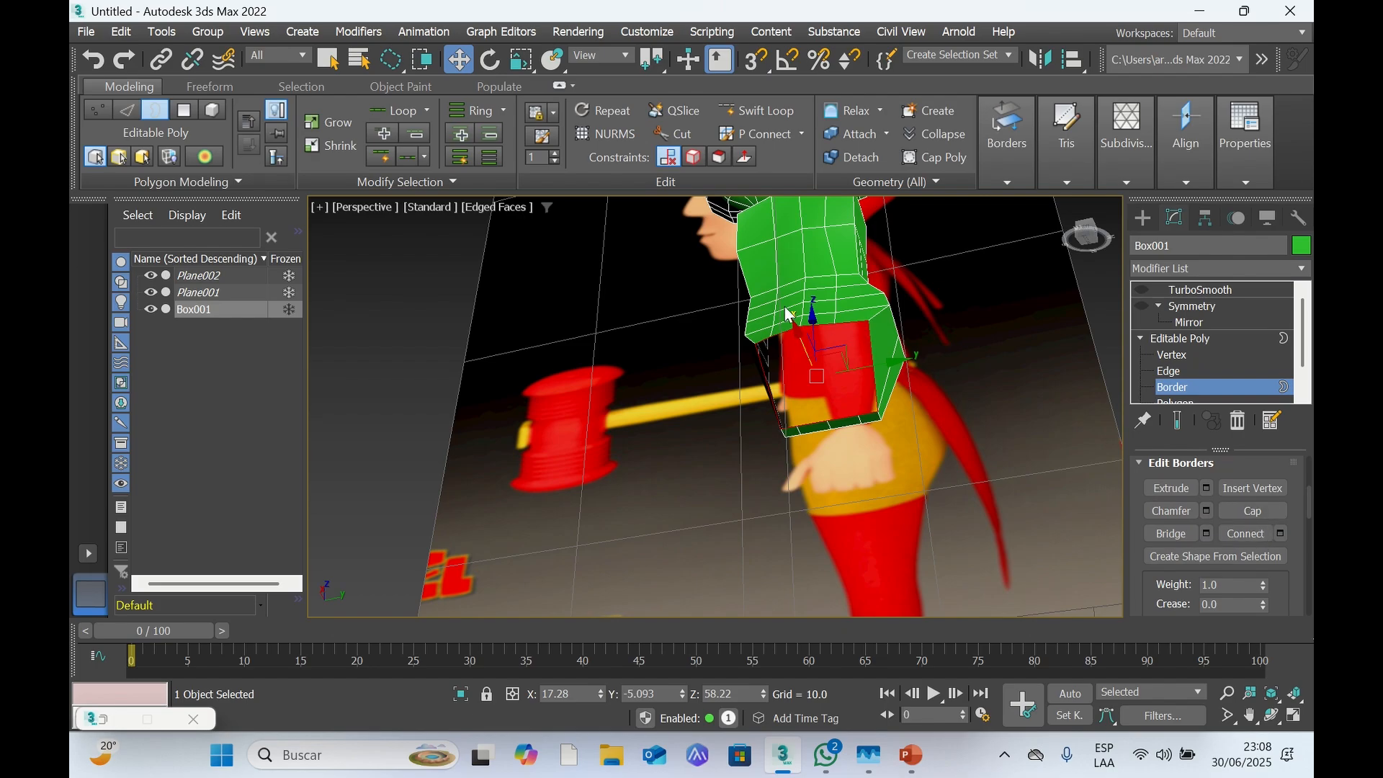
pyautogui.click(1263, 514)
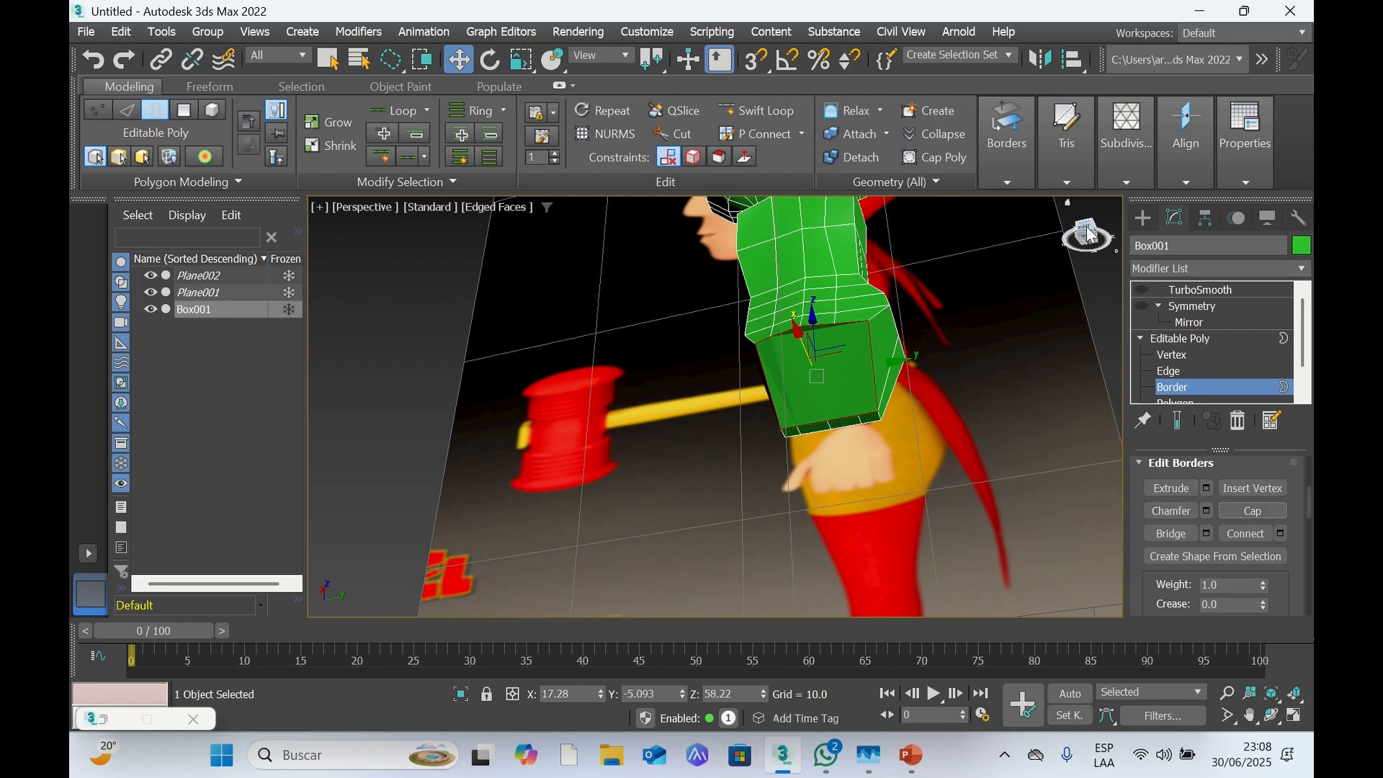
# Inset the capped polygon on the hip's underside slightly to form a narrow rim around the leg opening
pyautogui.moveTo(1092, 234)
pyautogui.mouseDown()
pyautogui.moveTo(1059, 252)
pyautogui.moveTo(1099, 253)
pyautogui.moveTo(1088, 228)
pyautogui.mouseUp()
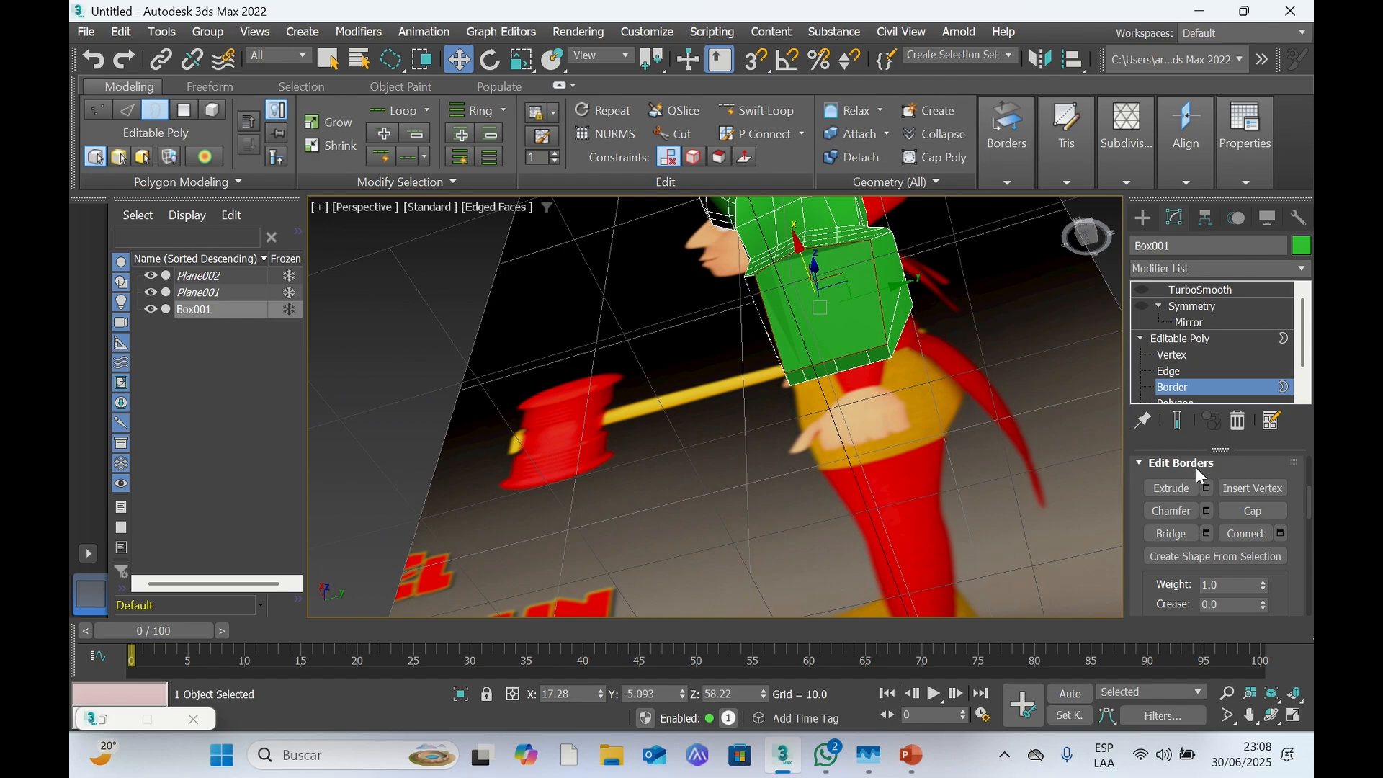
pyautogui.scroll(-1, 1192, 389)
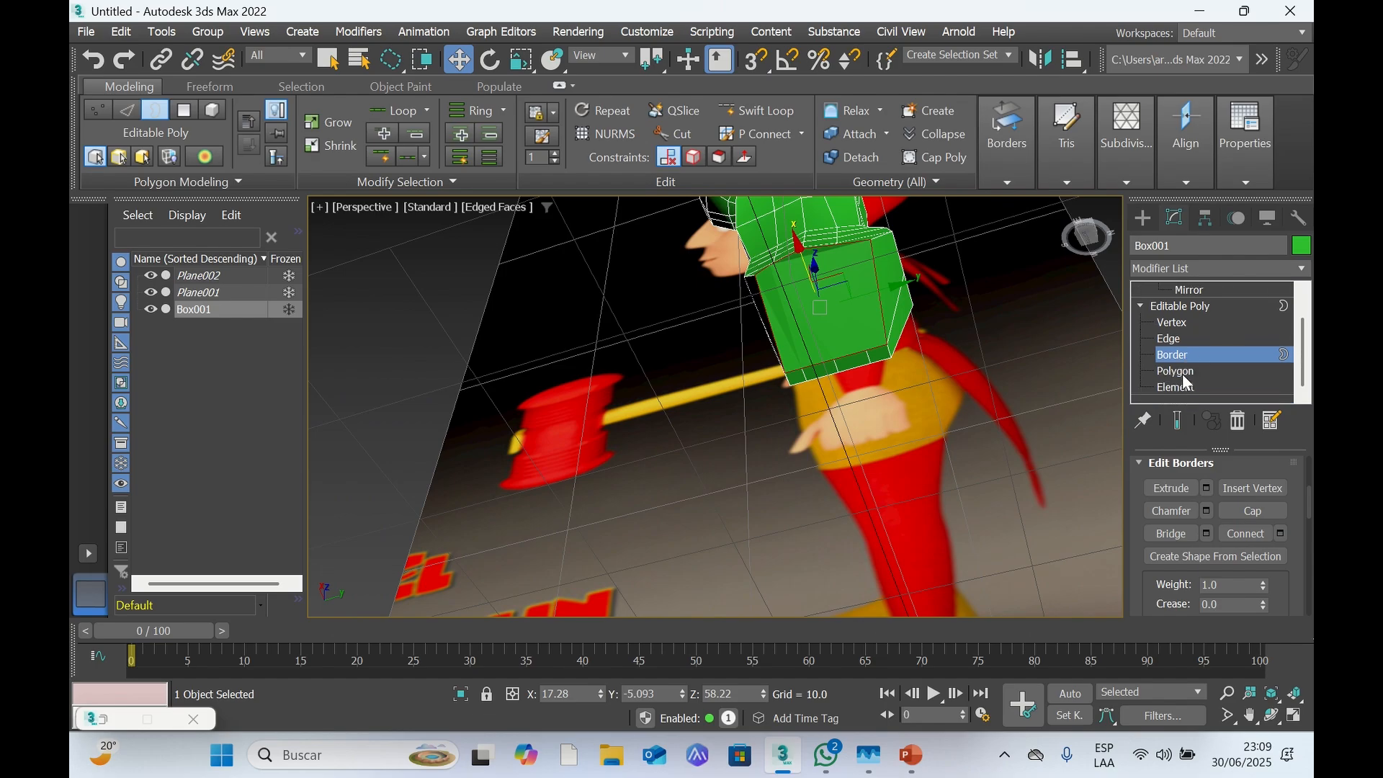
pyautogui.click(1182, 374)
pyautogui.click(854, 302)
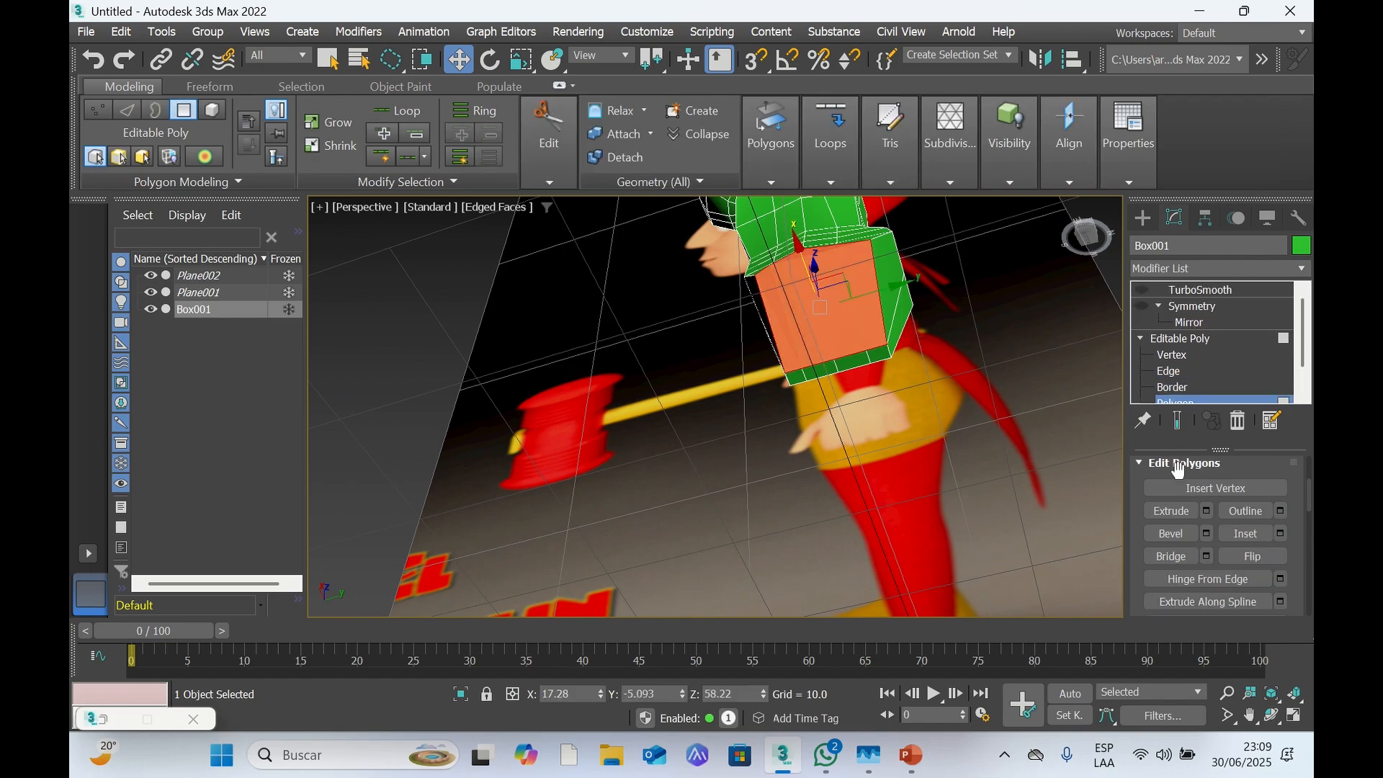
pyautogui.click(1257, 533)
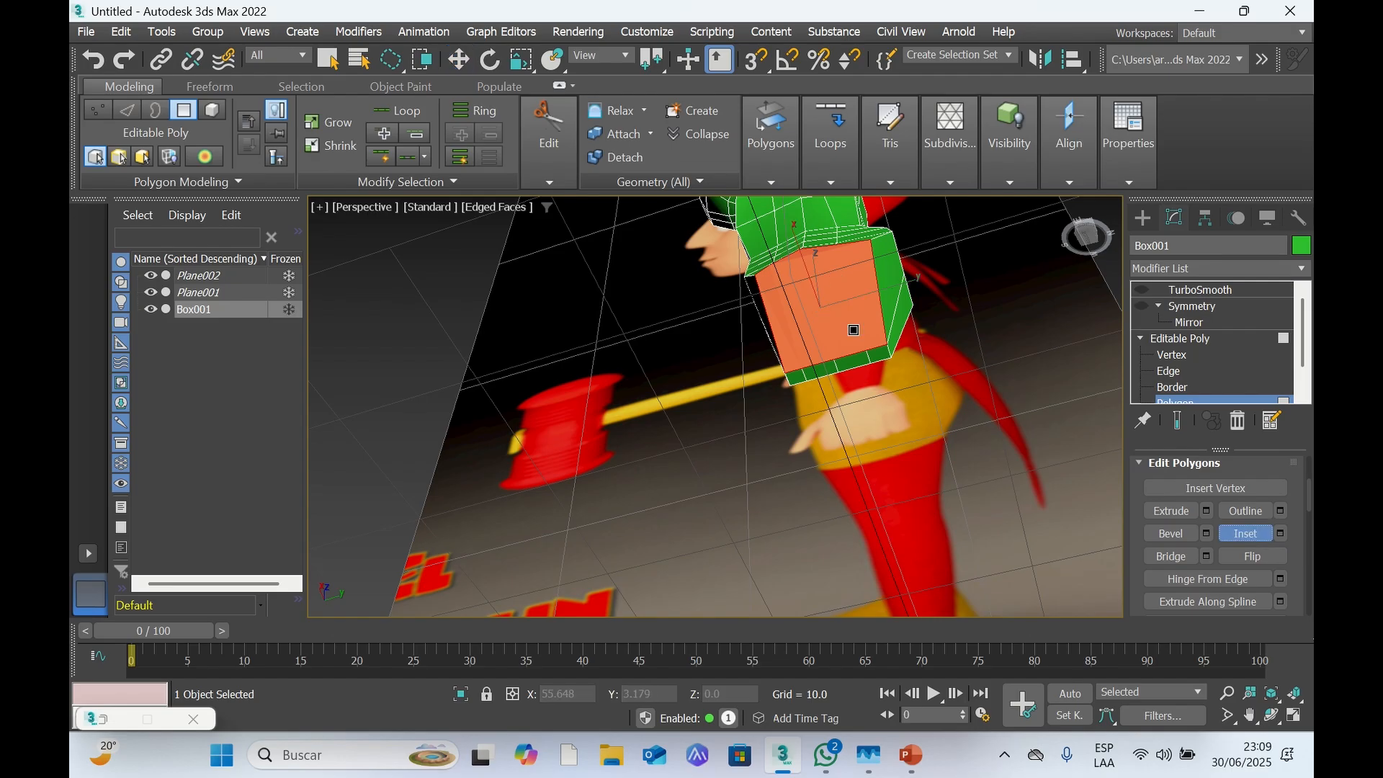
pyautogui.moveTo(853, 342); pyautogui.dragTo(848, 341)
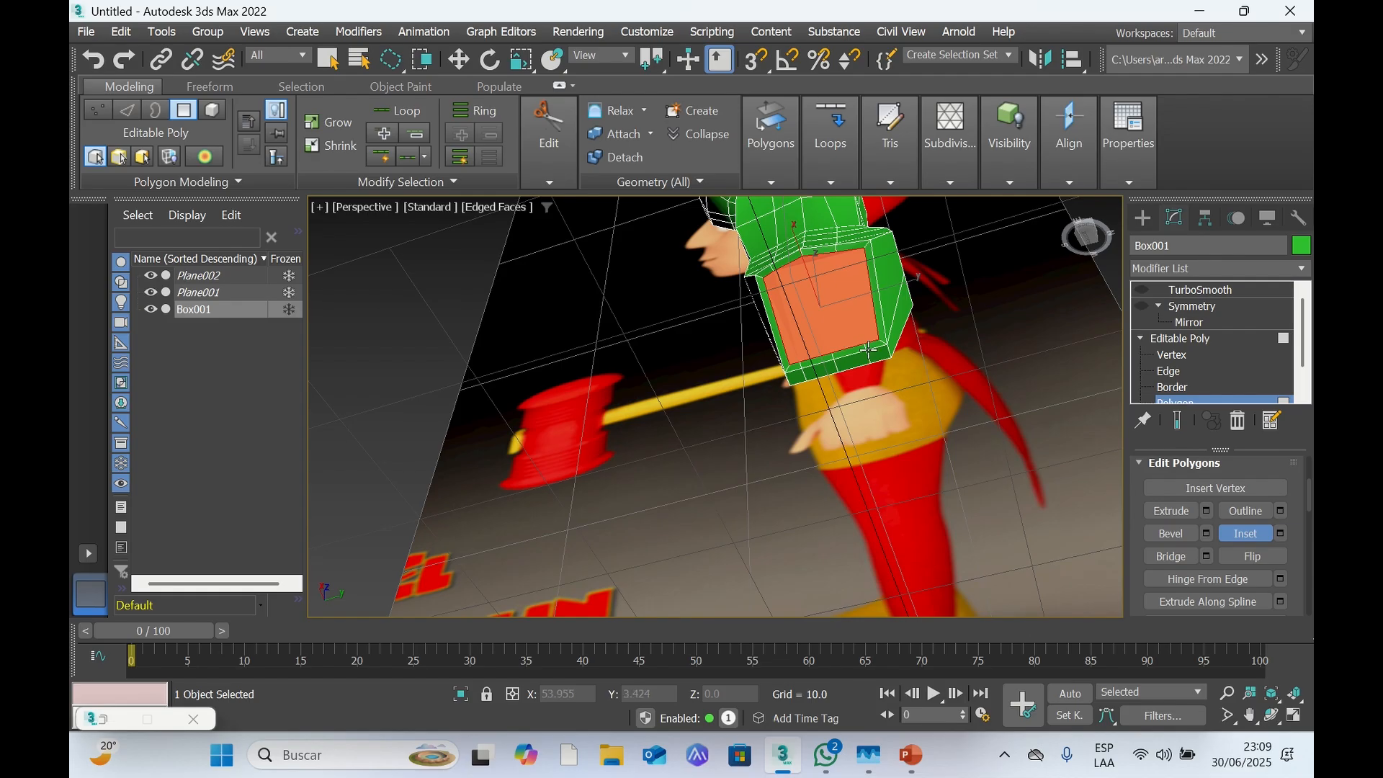
# Try to pull the inset polygon on the hip's underside down and outward to start the leg, and undo both moves
pyautogui.click(1089, 237)
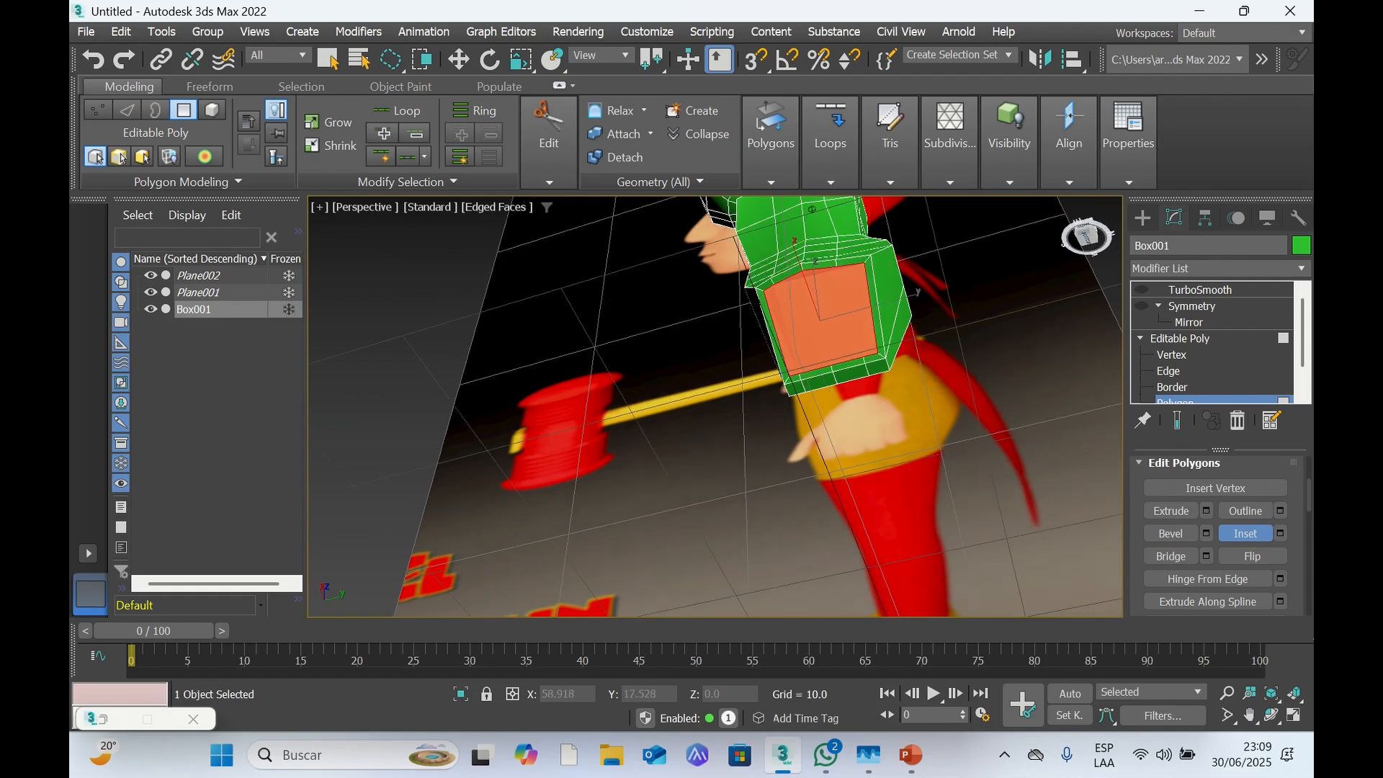
pyautogui.click(1086, 240)
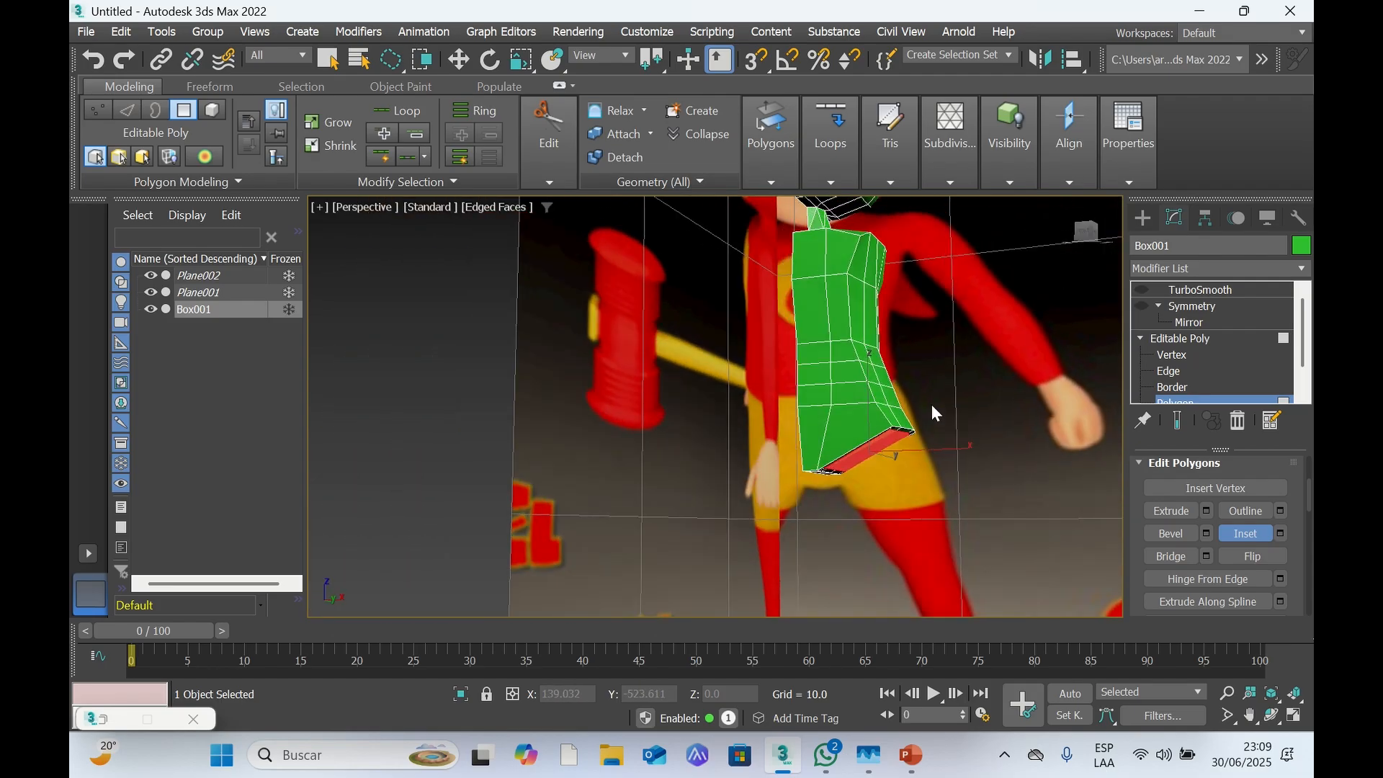
pyautogui.click(1077, 240)
pyautogui.moveTo(1081, 238); pyautogui.dragTo(1037, 242)
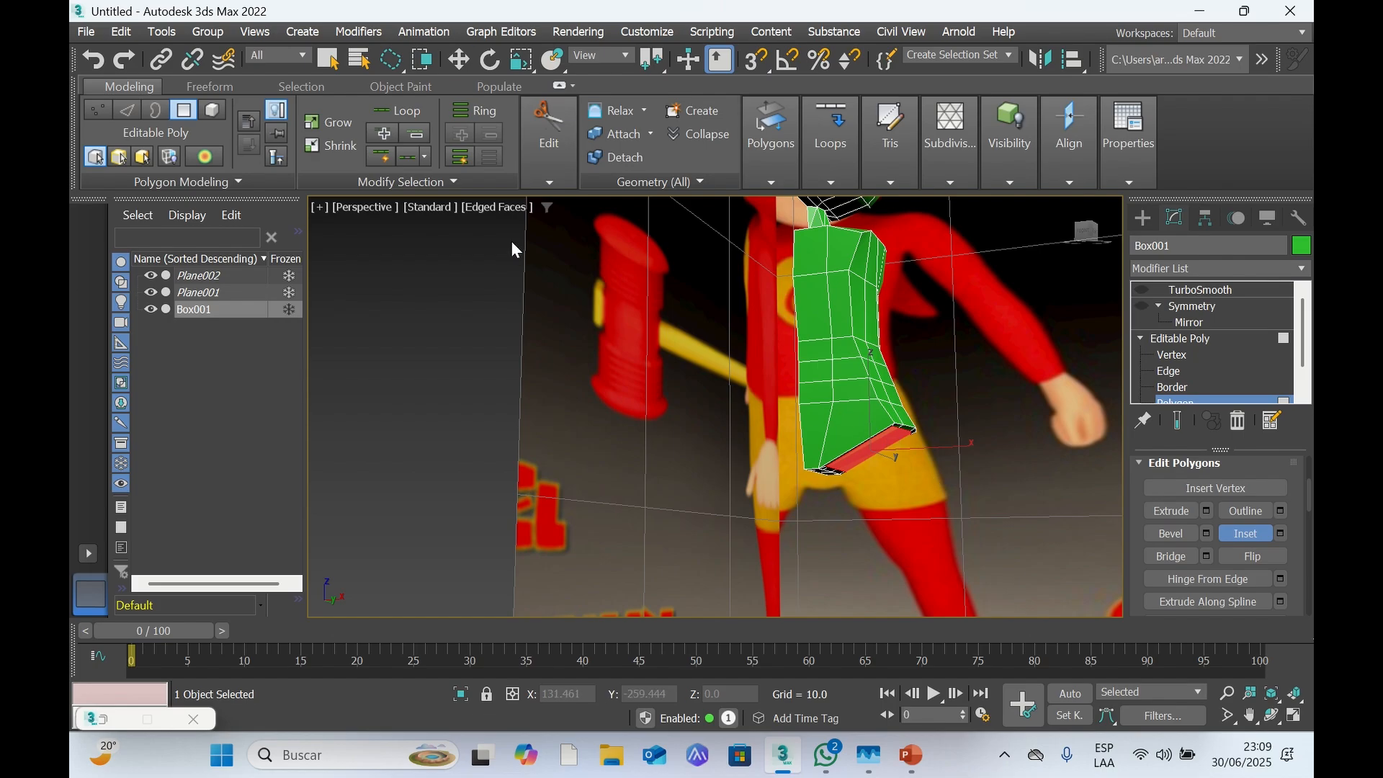
pyautogui.press('w')
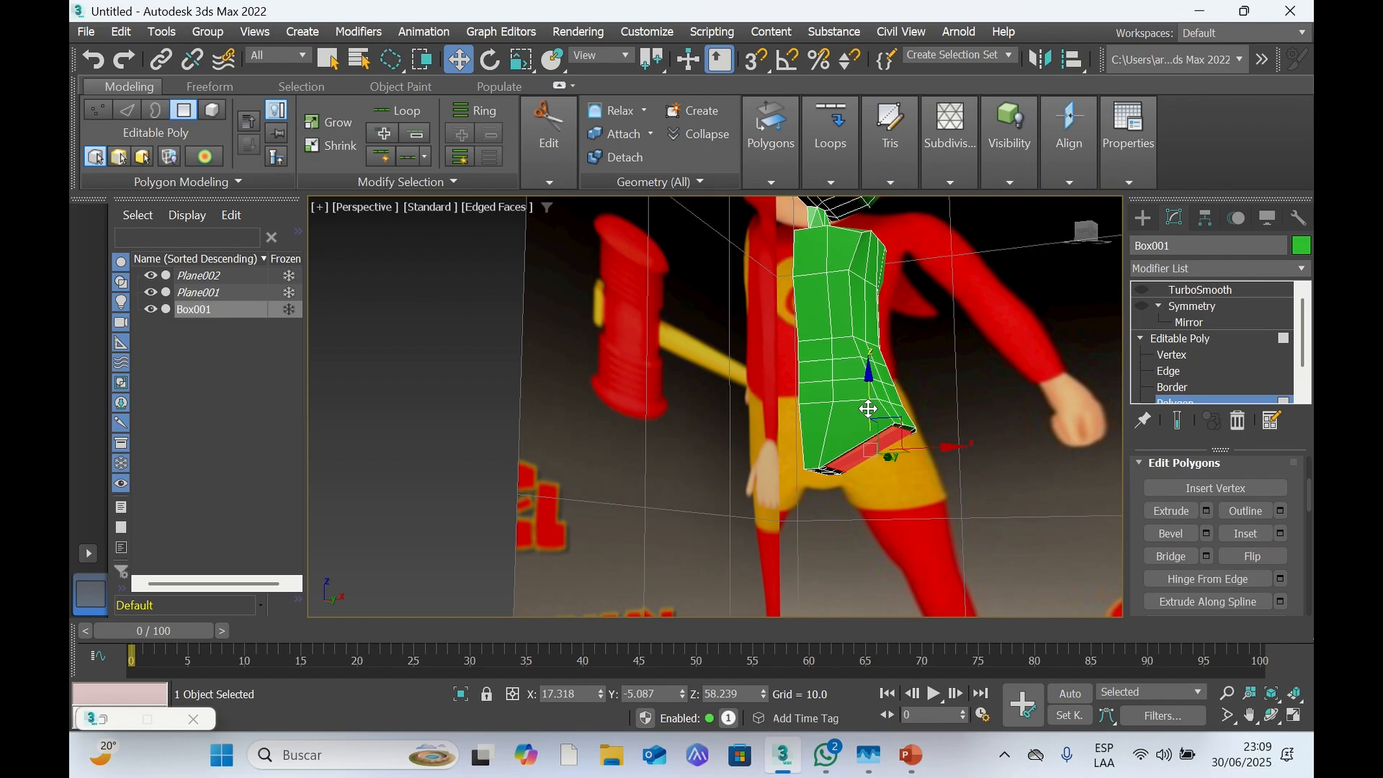
pyautogui.moveTo(869, 407); pyautogui.dragTo(874, 469)
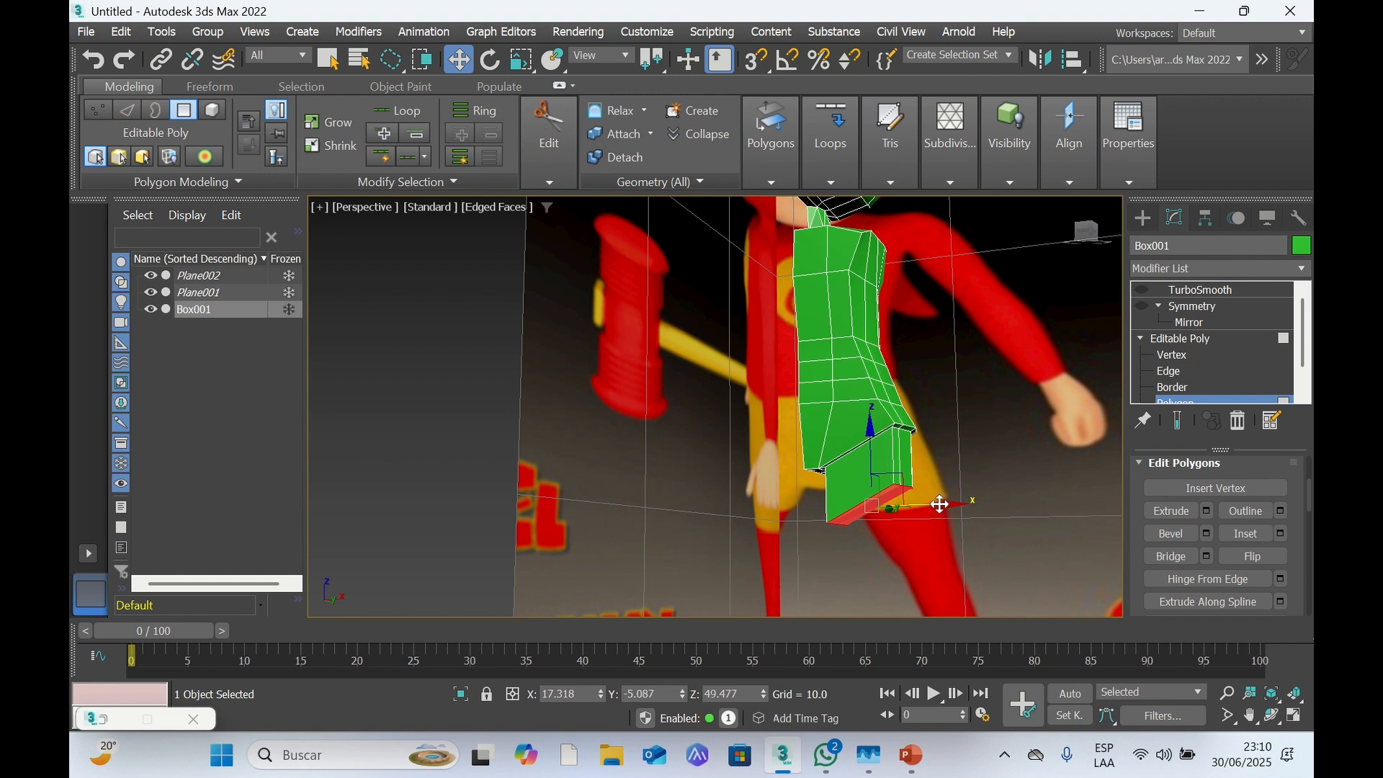
pyautogui.moveTo(943, 505); pyautogui.dragTo(963, 486)
pyautogui.hotkey('ctrl', 'z')
pyautogui.hotkey('ctrl', 'z')
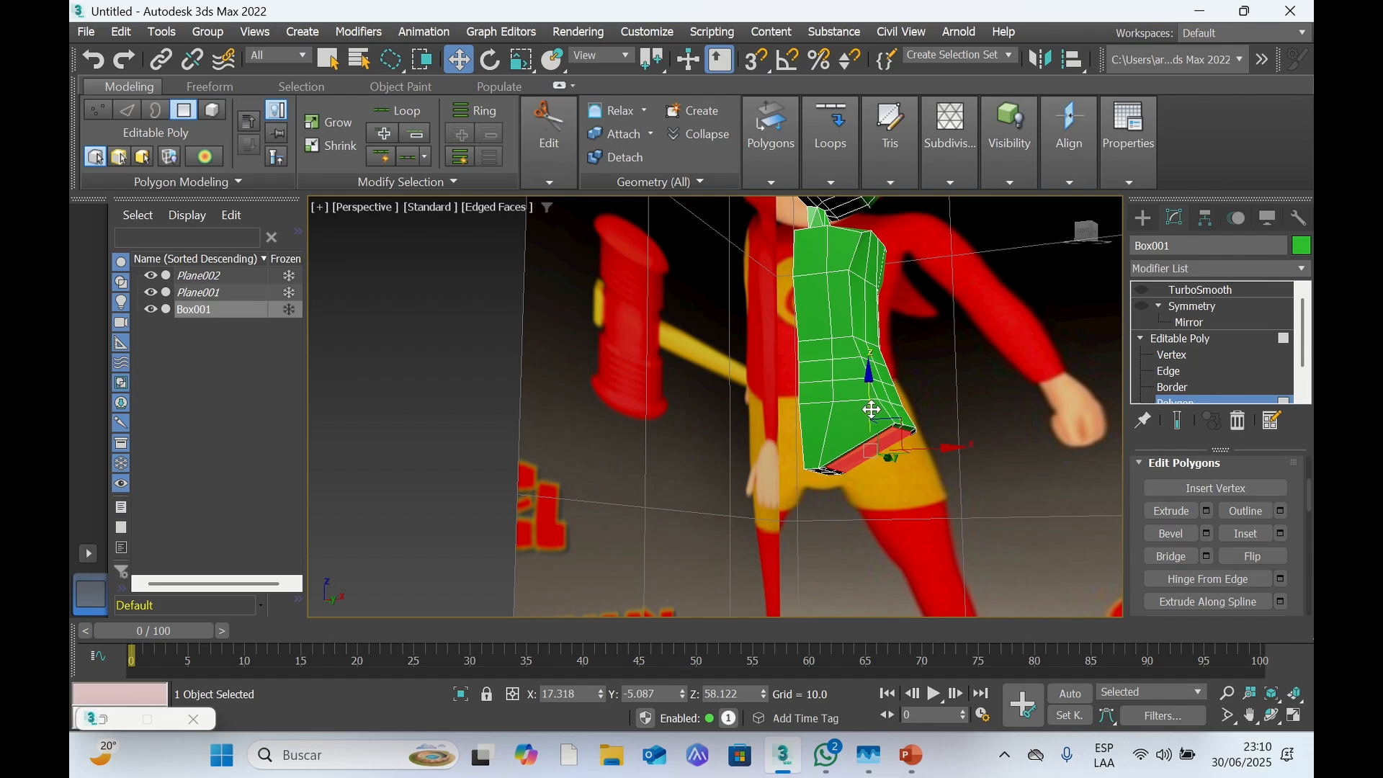
# Move the inset polygon on the hip's underside down and outward along the outer edge of the shorts in the front reference
pyautogui.moveTo(869, 393); pyautogui.dragTo(878, 423)
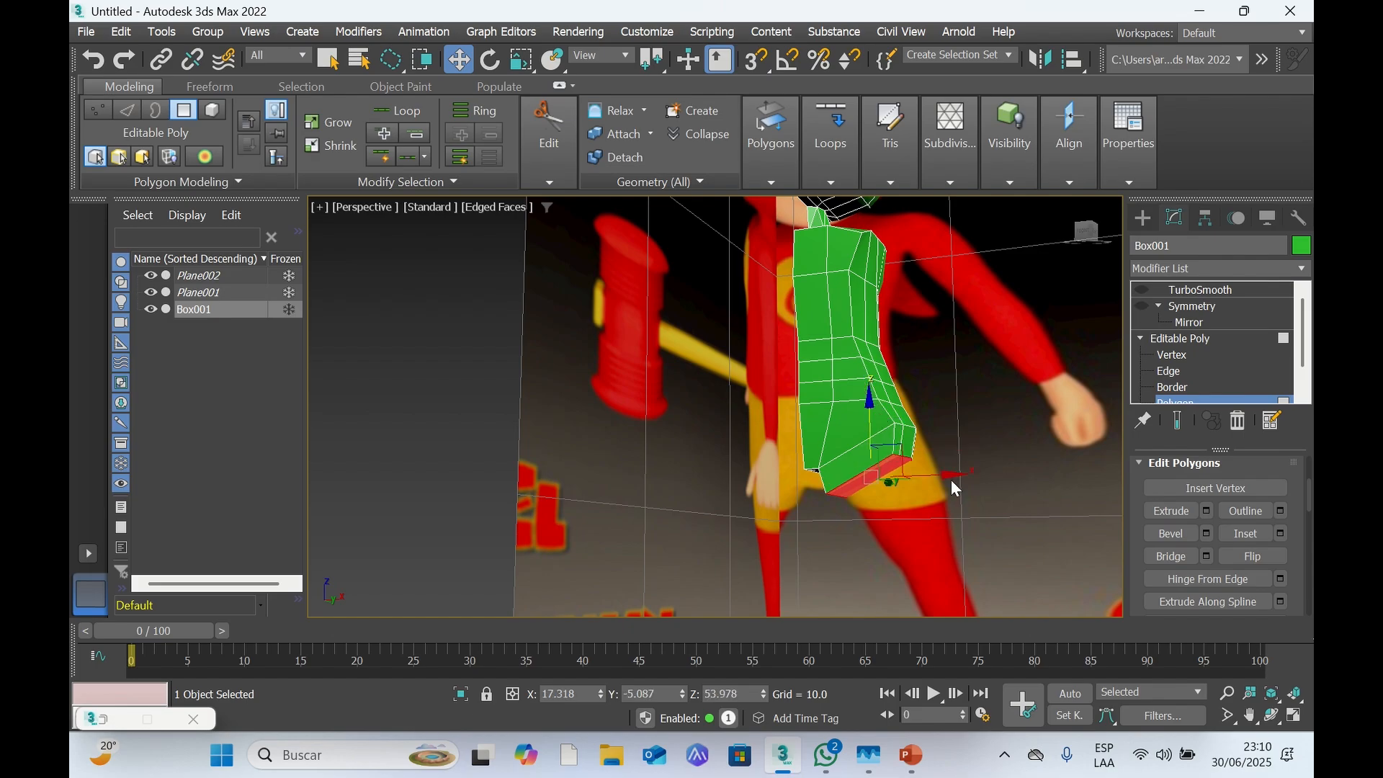
pyautogui.moveTo(948, 475); pyautogui.dragTo(902, 455)
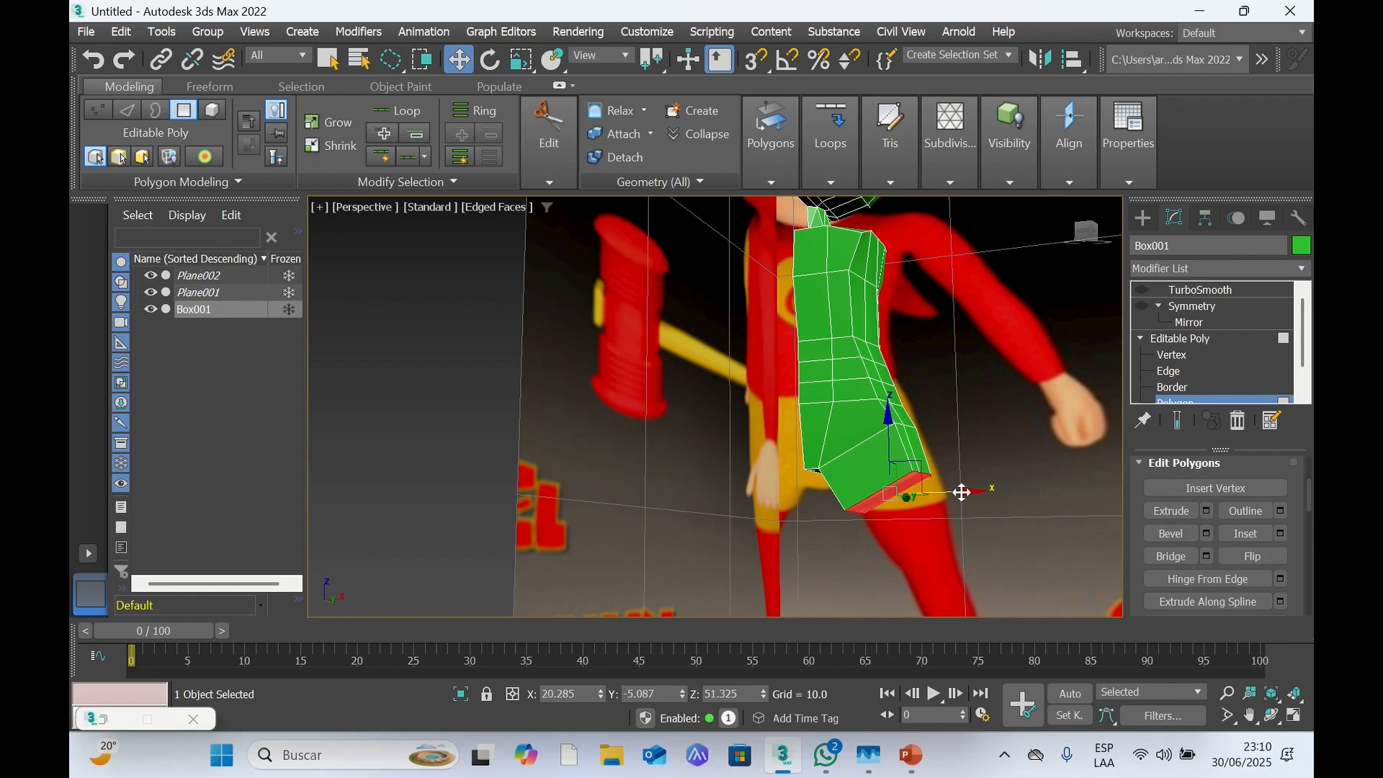
pyautogui.moveTo(960, 488); pyautogui.dragTo(973, 507)
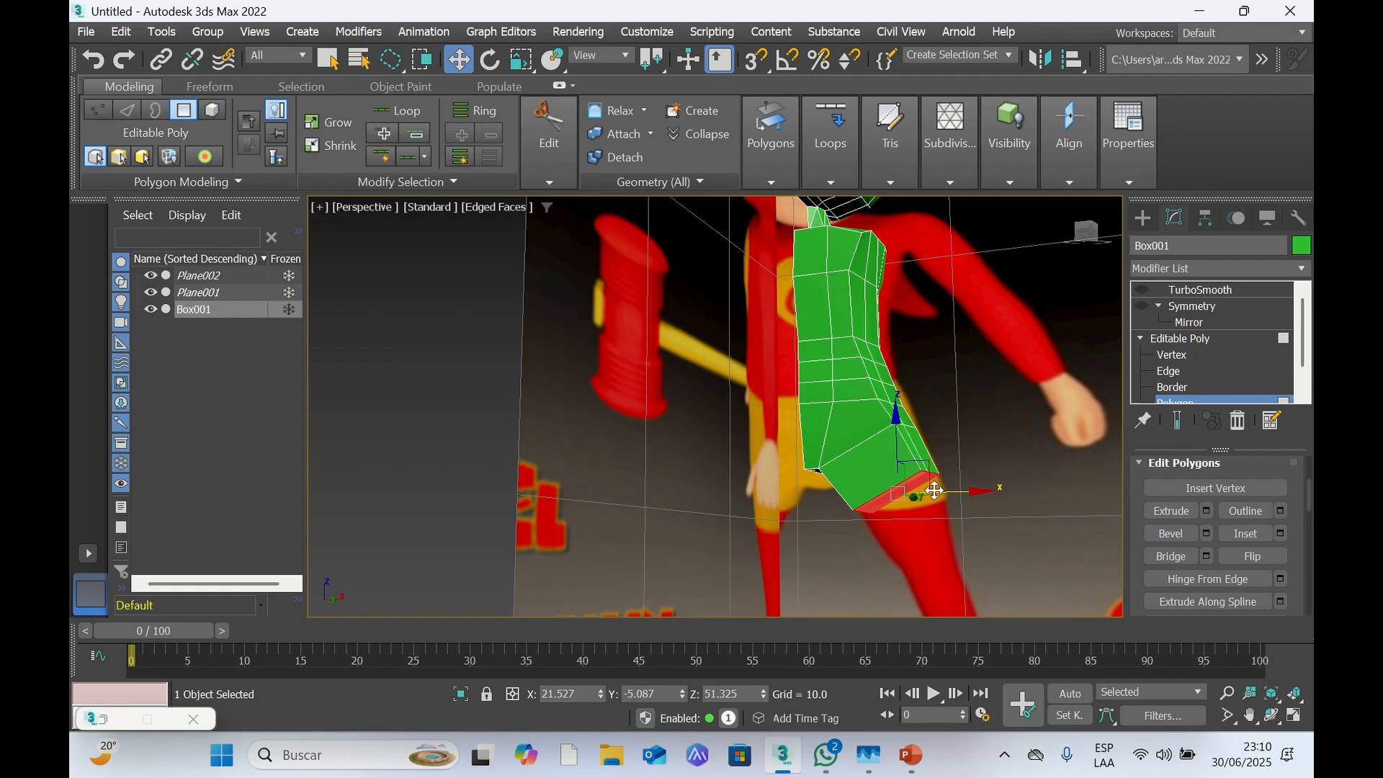
# Rotate the leg's end polygon to nearly horizontal and lower it to the hem of the shorts
pyautogui.click(533, 133)
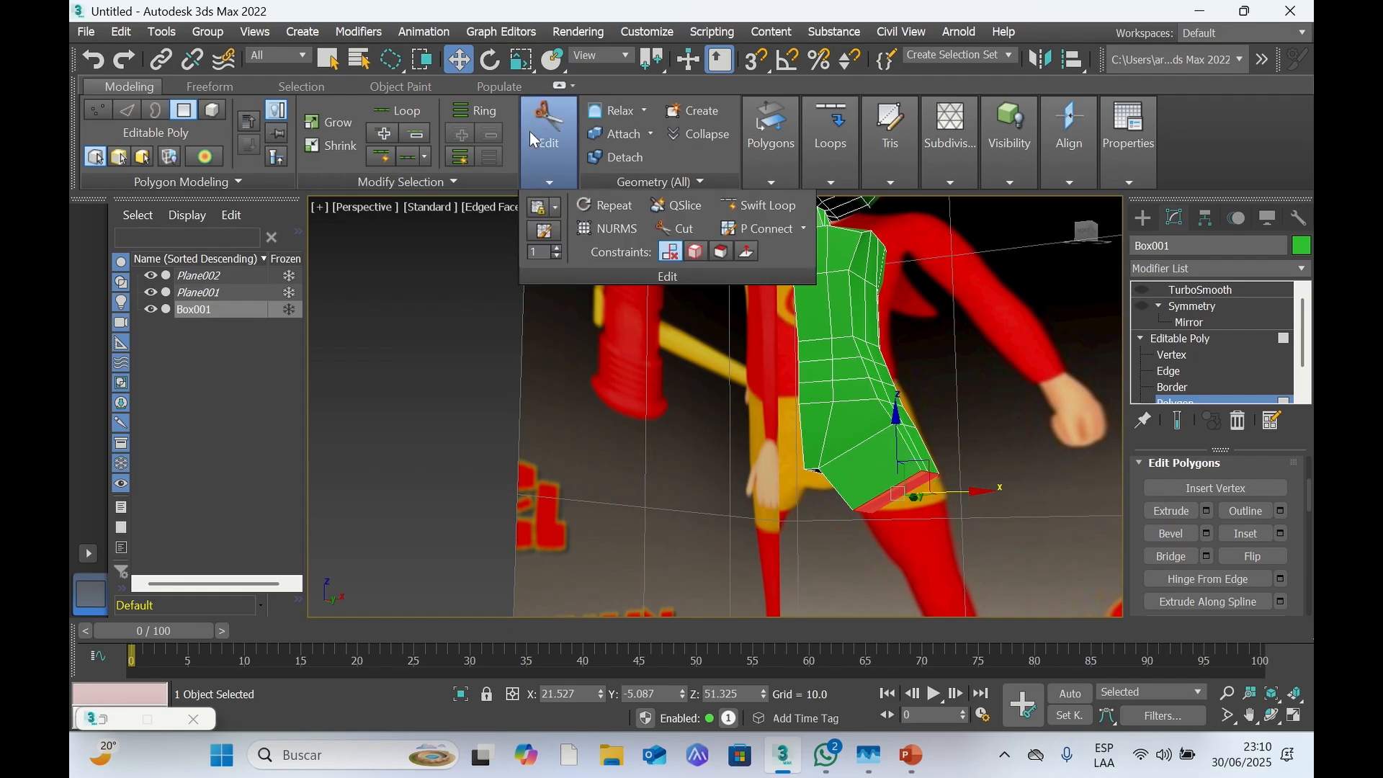
pyautogui.press('e')
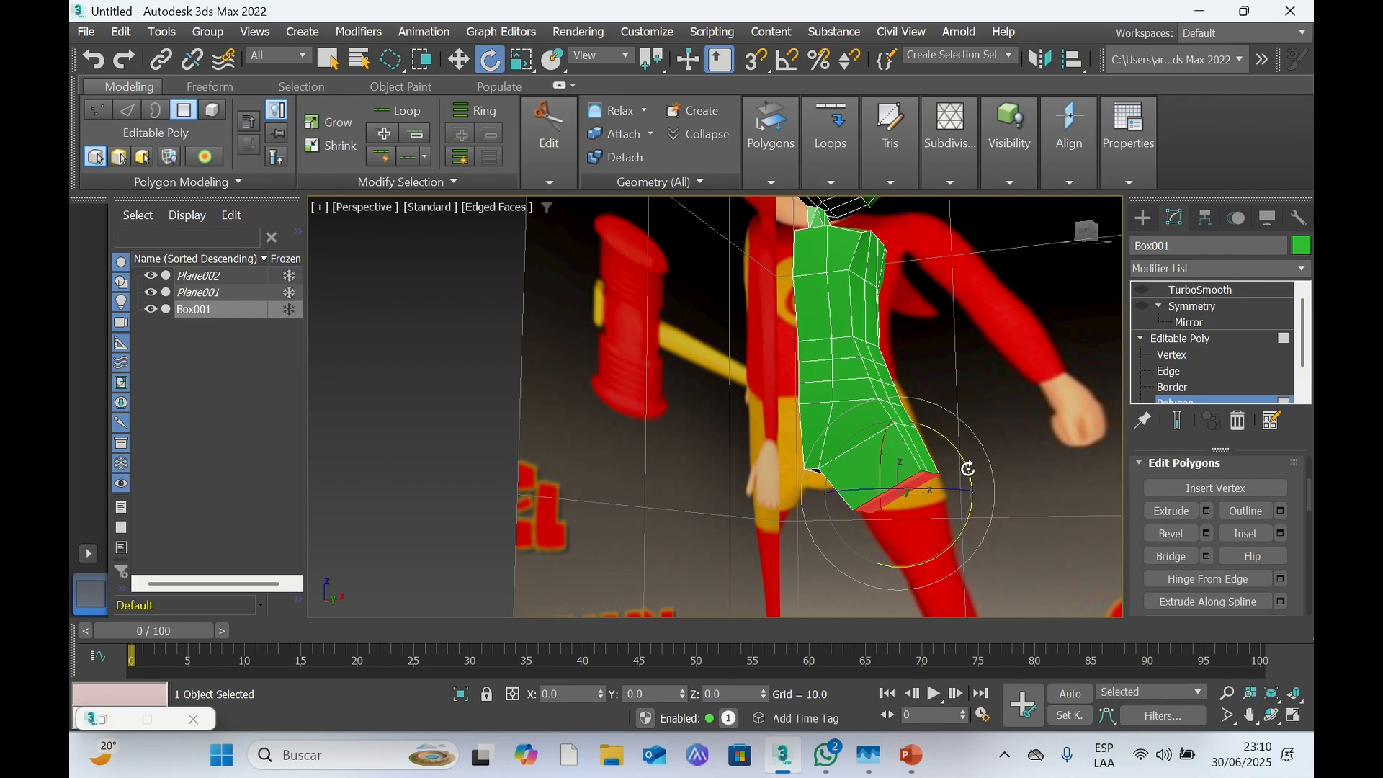
pyautogui.moveTo(970, 470); pyautogui.dragTo(976, 497)
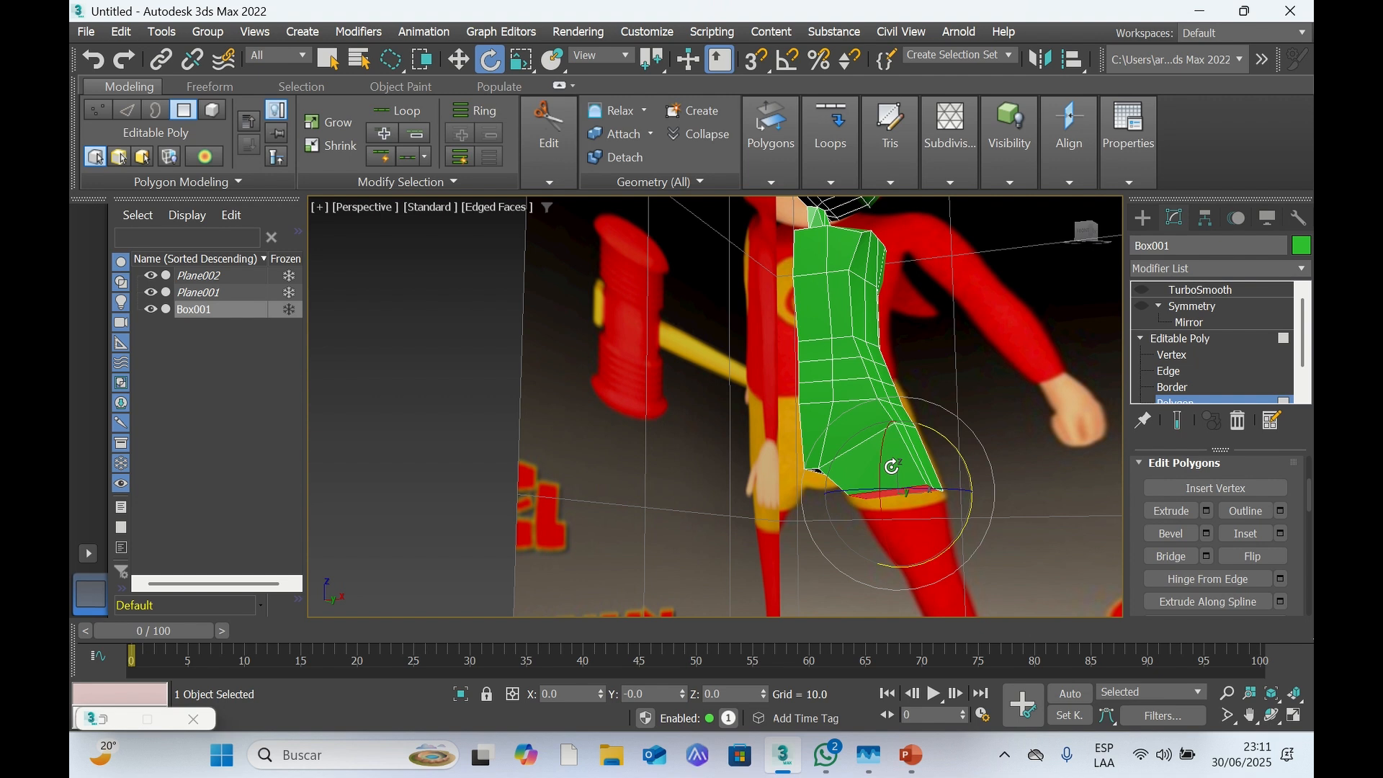
pyautogui.press('w')
pyautogui.moveTo(896, 463); pyautogui.dragTo(899, 484)
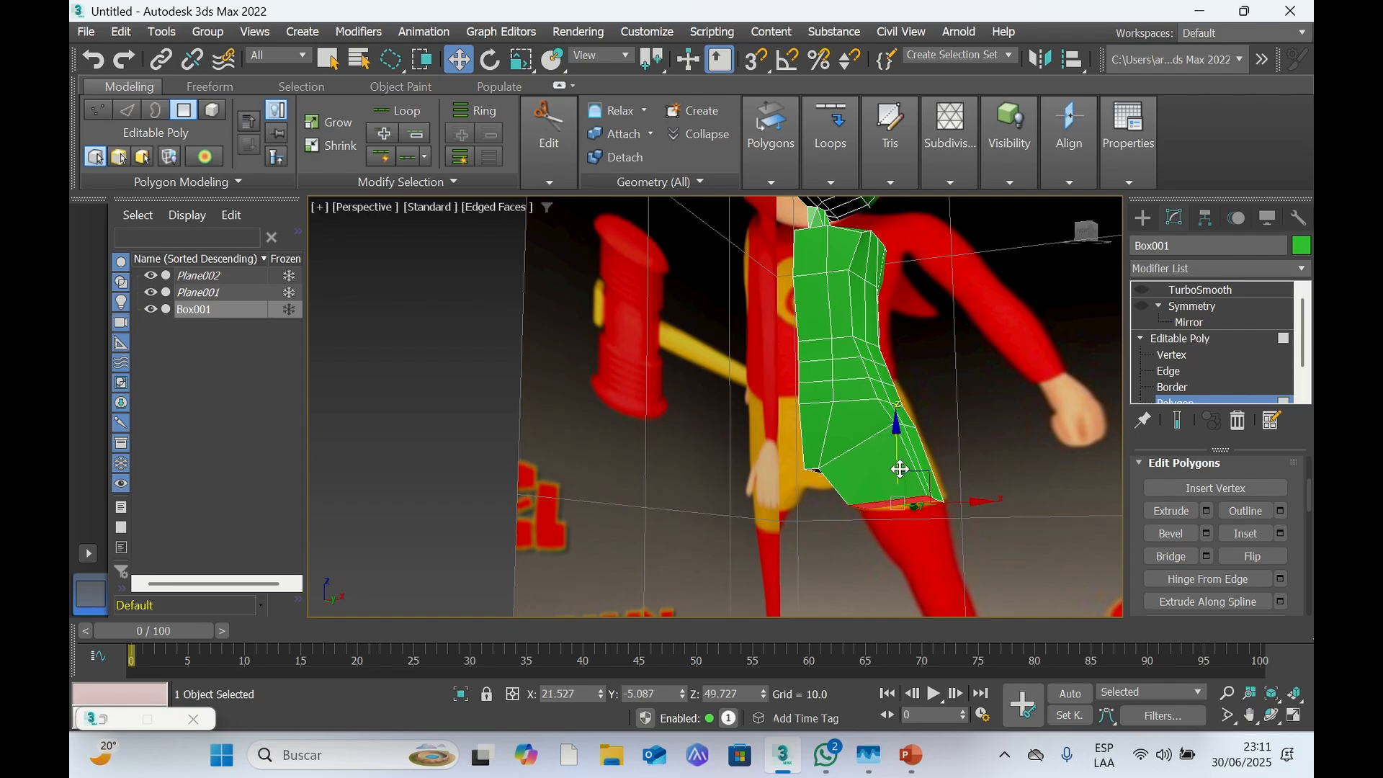
# Check the leg stub from several angles and undo all its moves and the rotation of its end polygon
pyautogui.moveTo(1089, 234); pyautogui.dragTo(1085, 240)
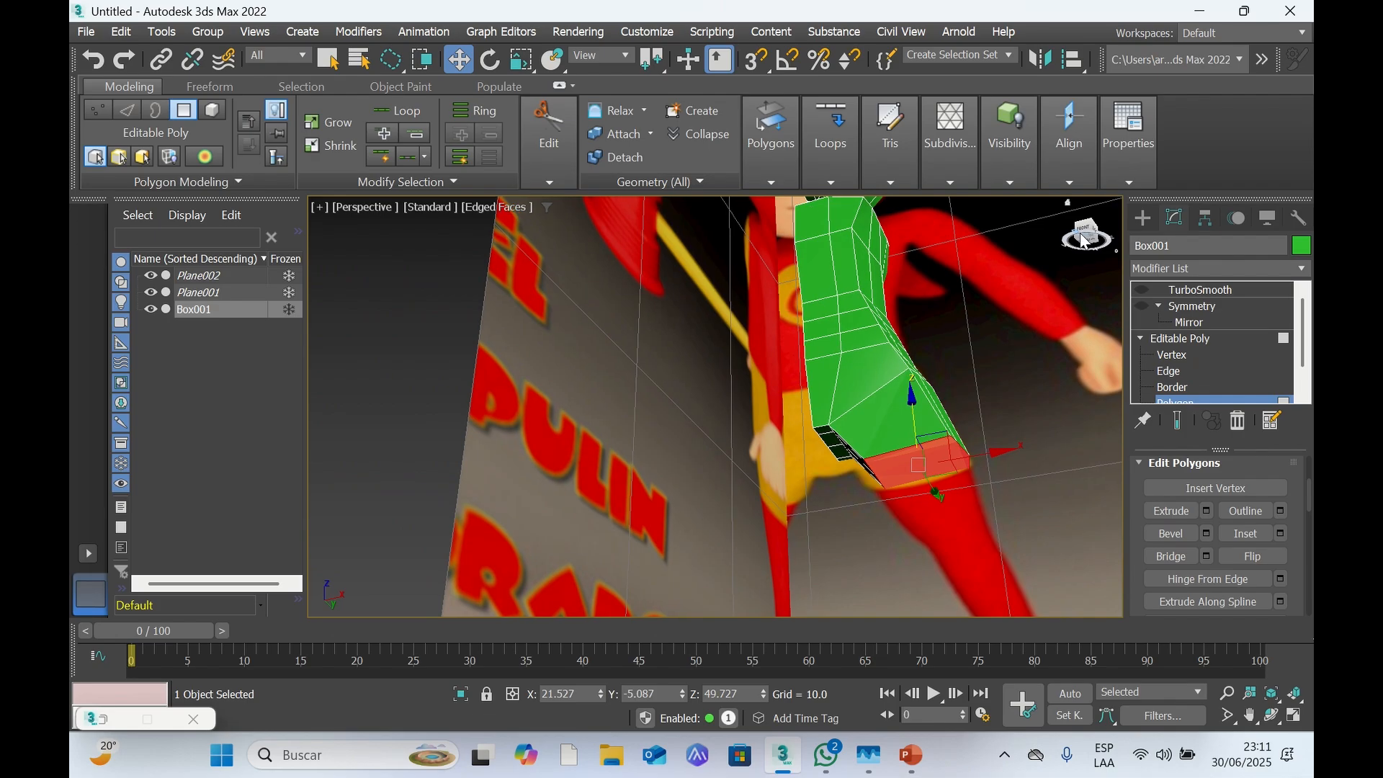
pyautogui.click(1082, 240)
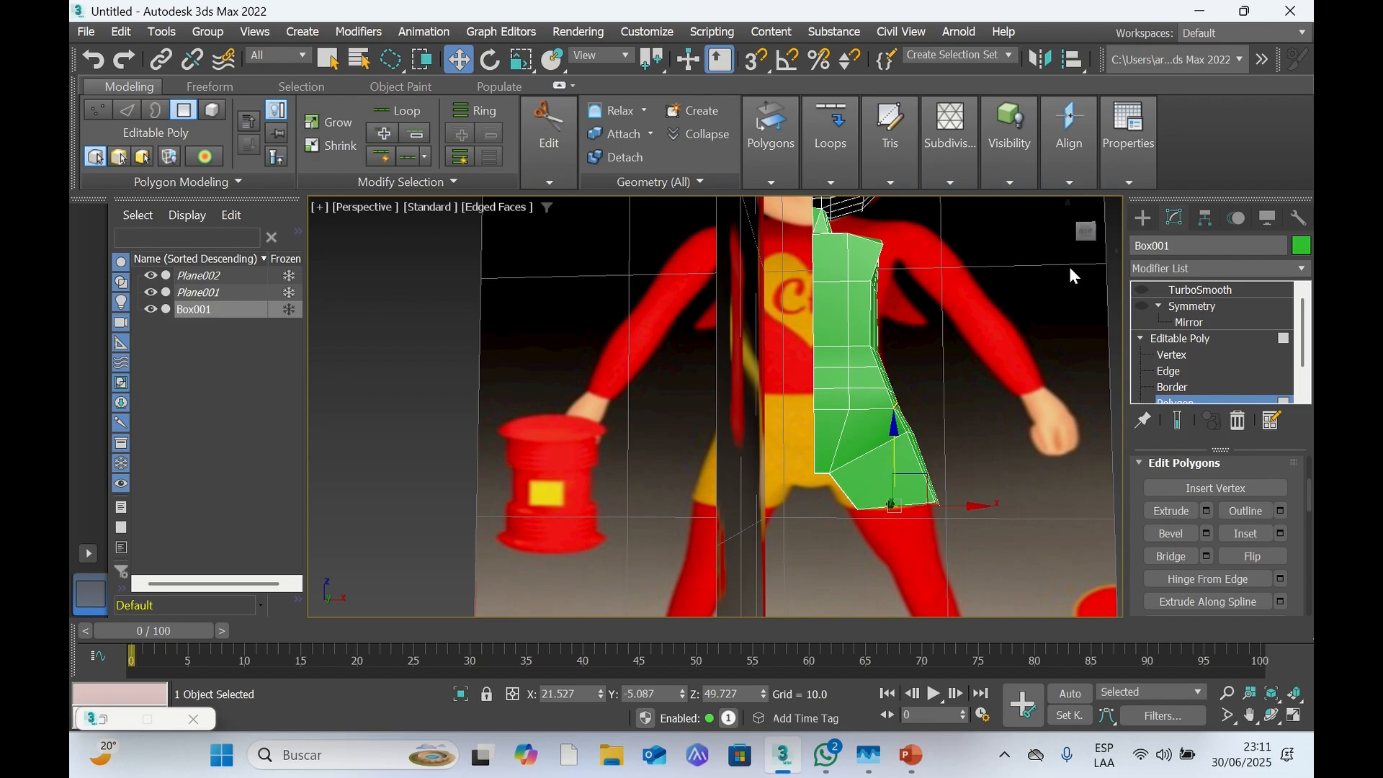
pyautogui.moveTo(1079, 237); pyautogui.dragTo(1046, 204)
pyautogui.click(1083, 242)
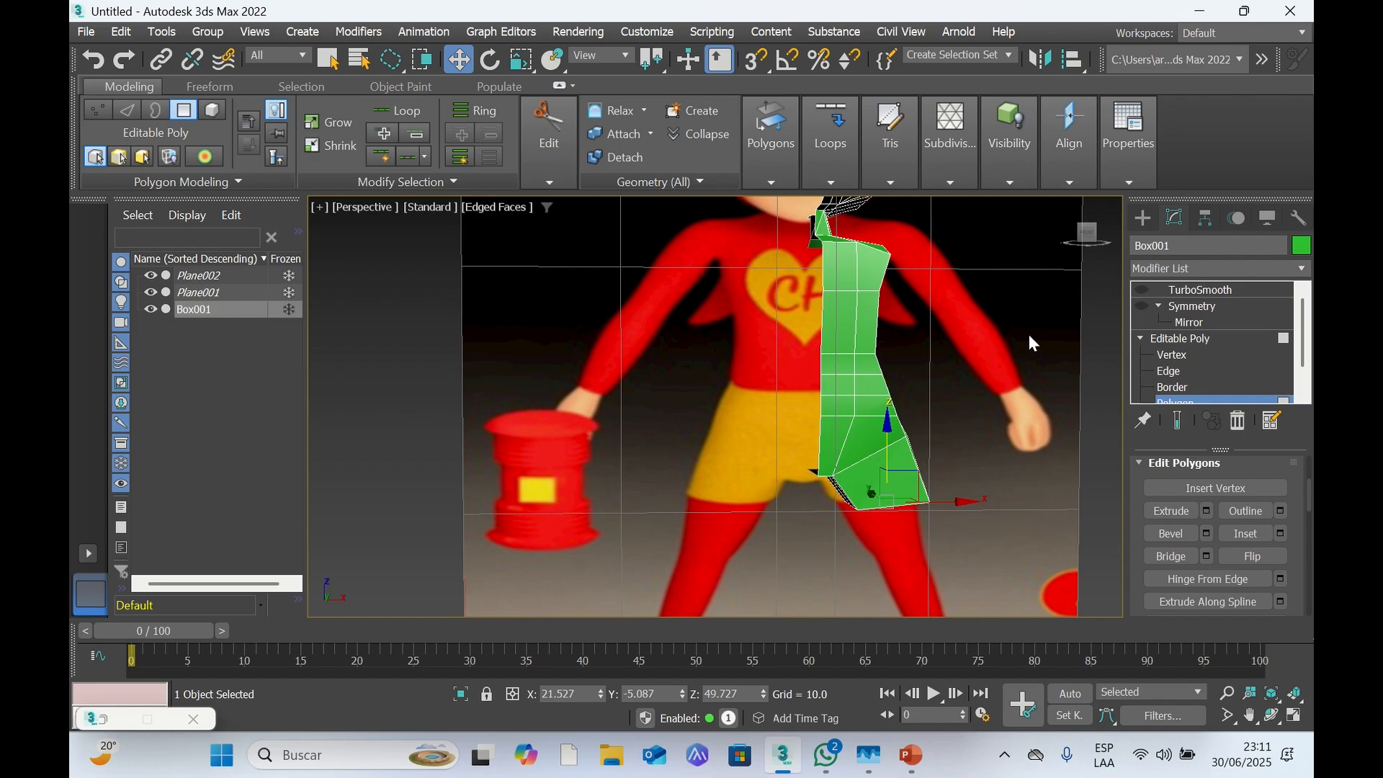
pyautogui.moveTo(1095, 247); pyautogui.dragTo(1078, 288)
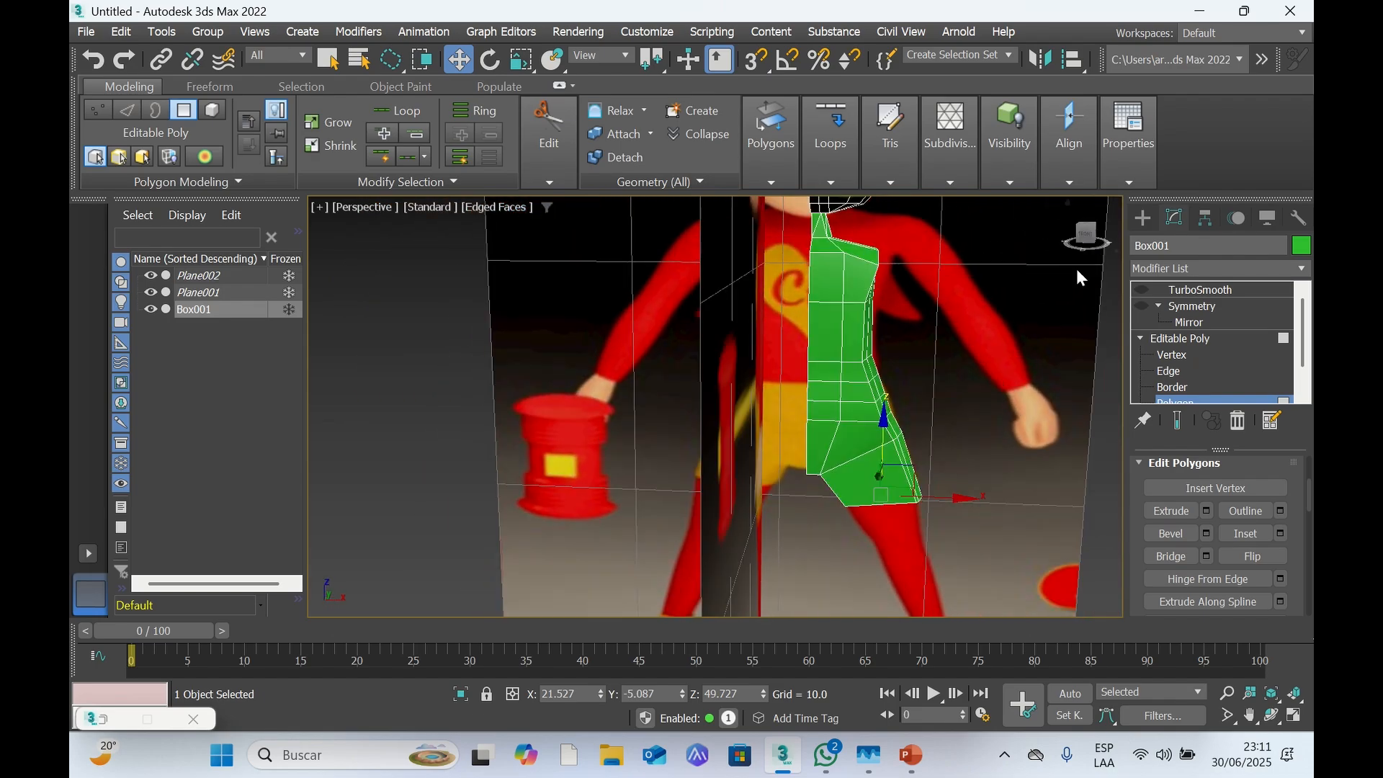
pyautogui.hotkey('ctrl', 'z')
pyautogui.hotkey('ctrl', 'z')
pyautogui.hotkey('ctrl', 'z')
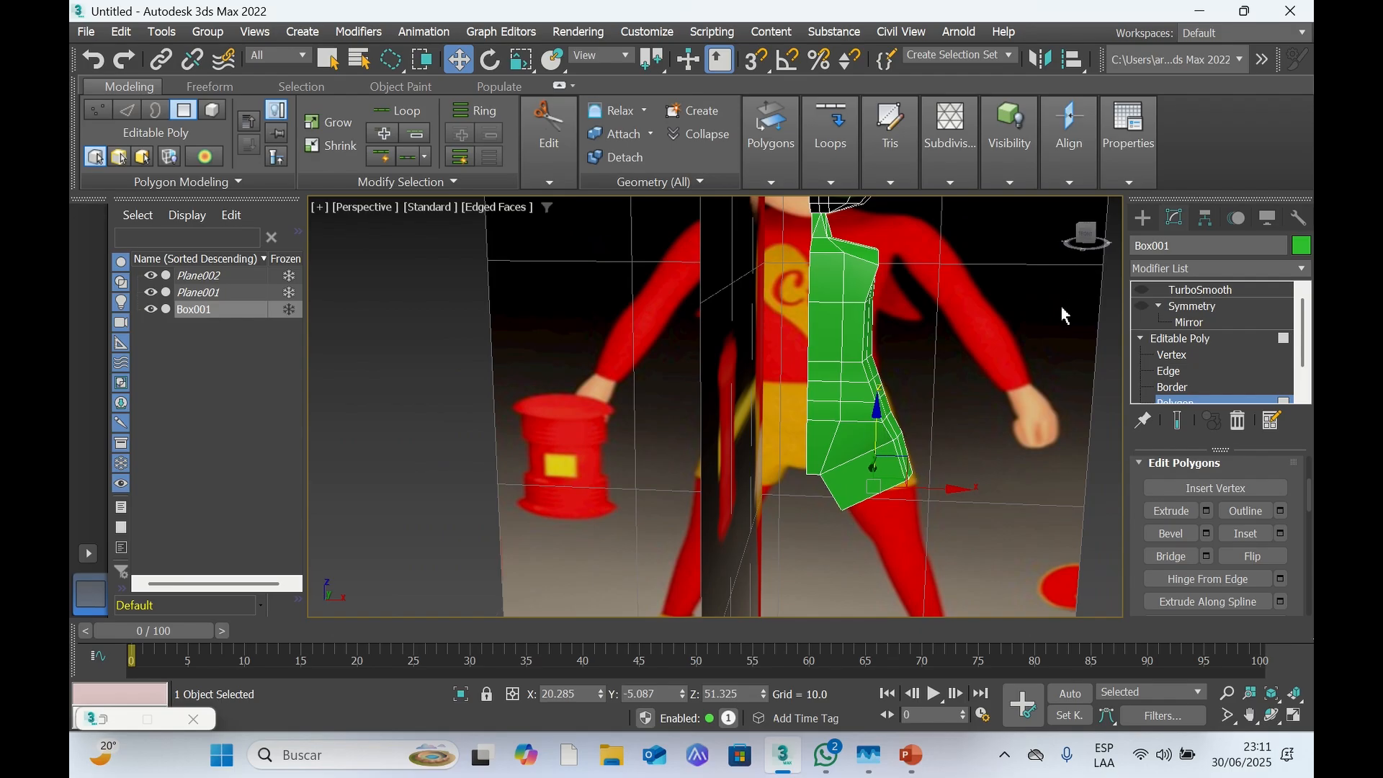
pyautogui.hotkey('ctrl', 'z')
pyautogui.hotkey('ctrl', 'z')
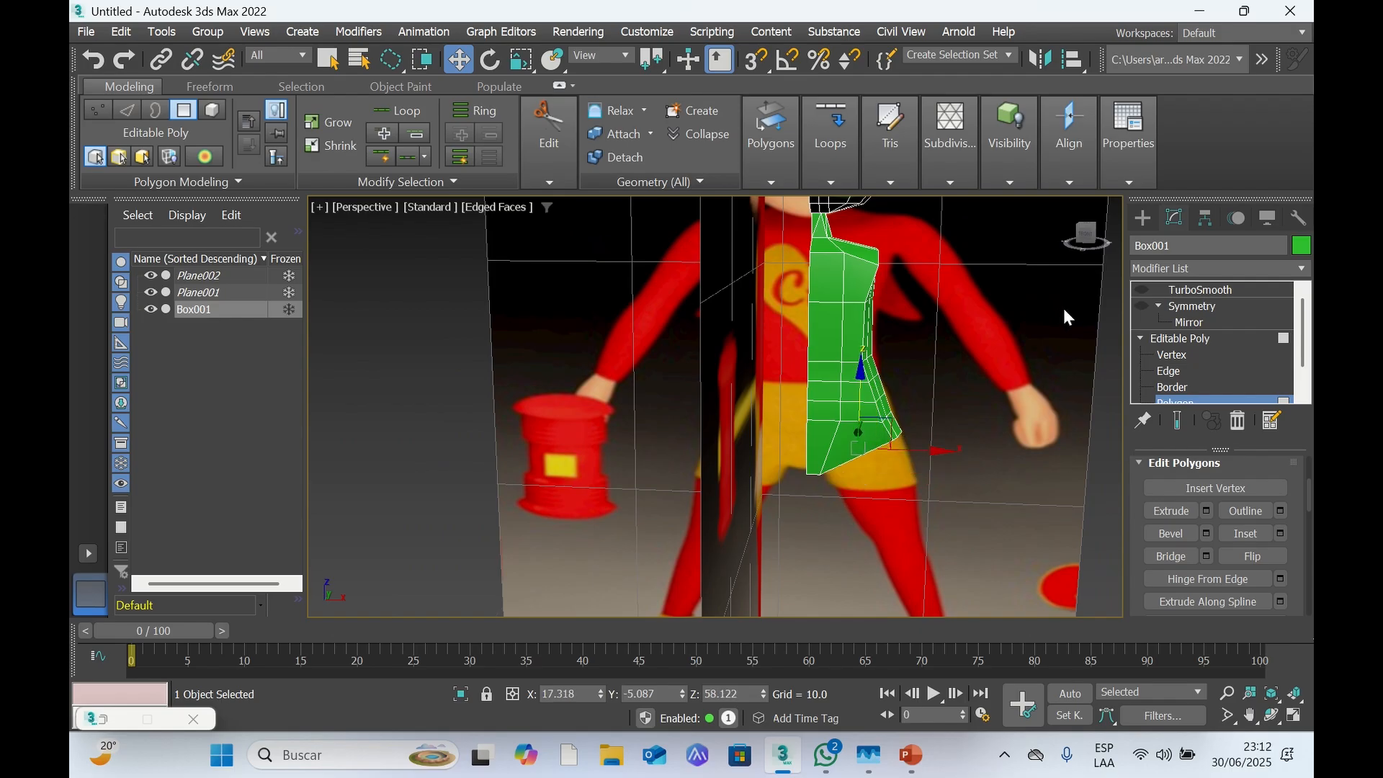
# Undo the inset and the cap on the hip's underside to reopen the leg hole
pyautogui.moveTo(1092, 232); pyautogui.dragTo(1088, 243)
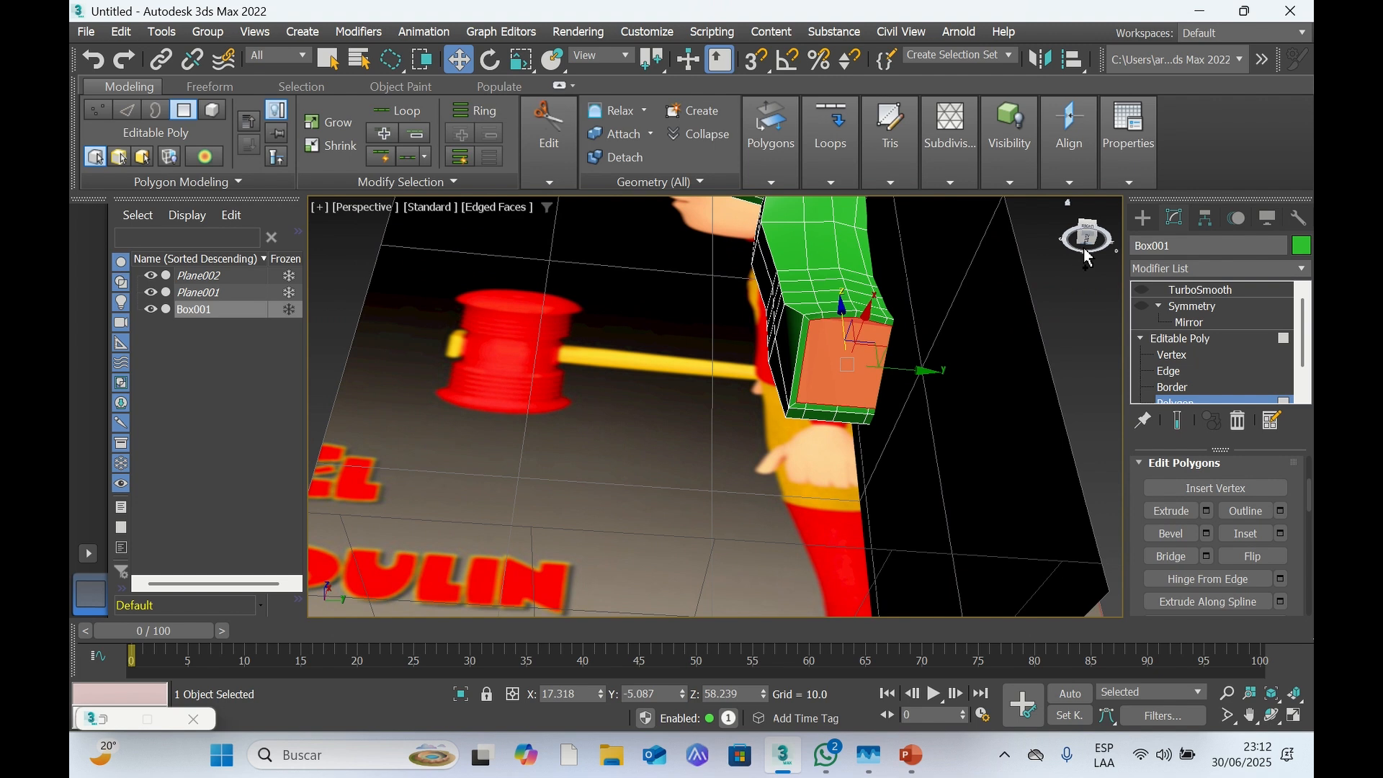
pyautogui.hotkey('ctrl', 'z')
pyautogui.hotkey('ctrl', 'z')
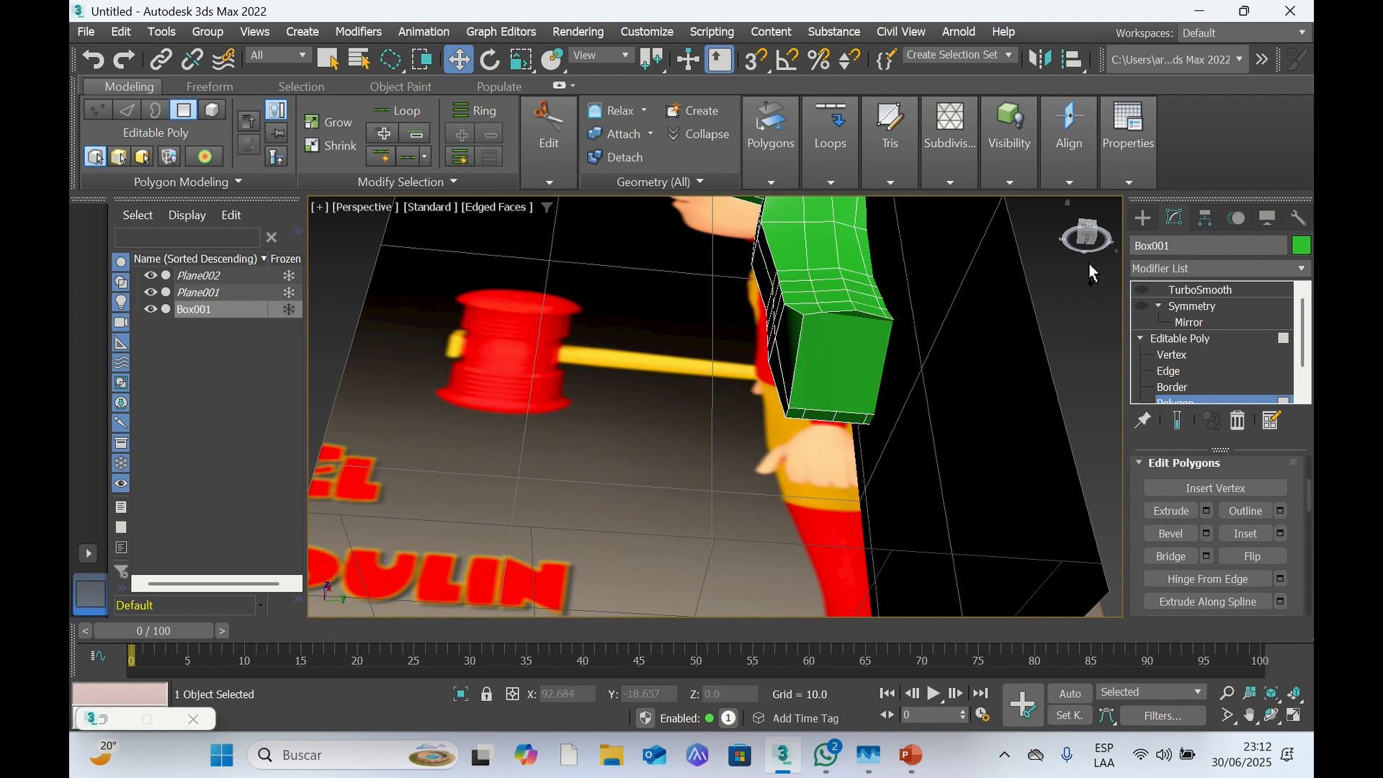
pyautogui.hotkey('ctrl', 'z')
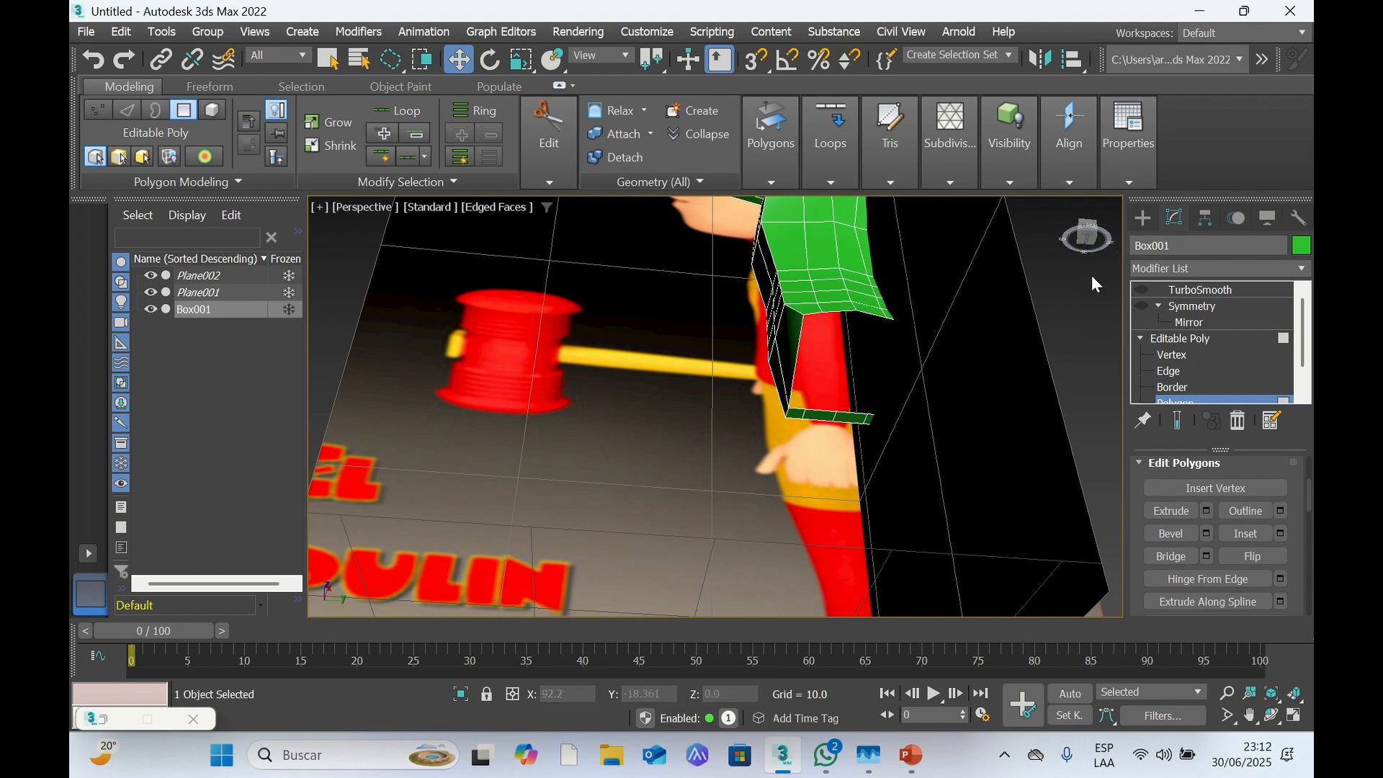
pyautogui.moveTo(1100, 245); pyautogui.dragTo(1066, 244)
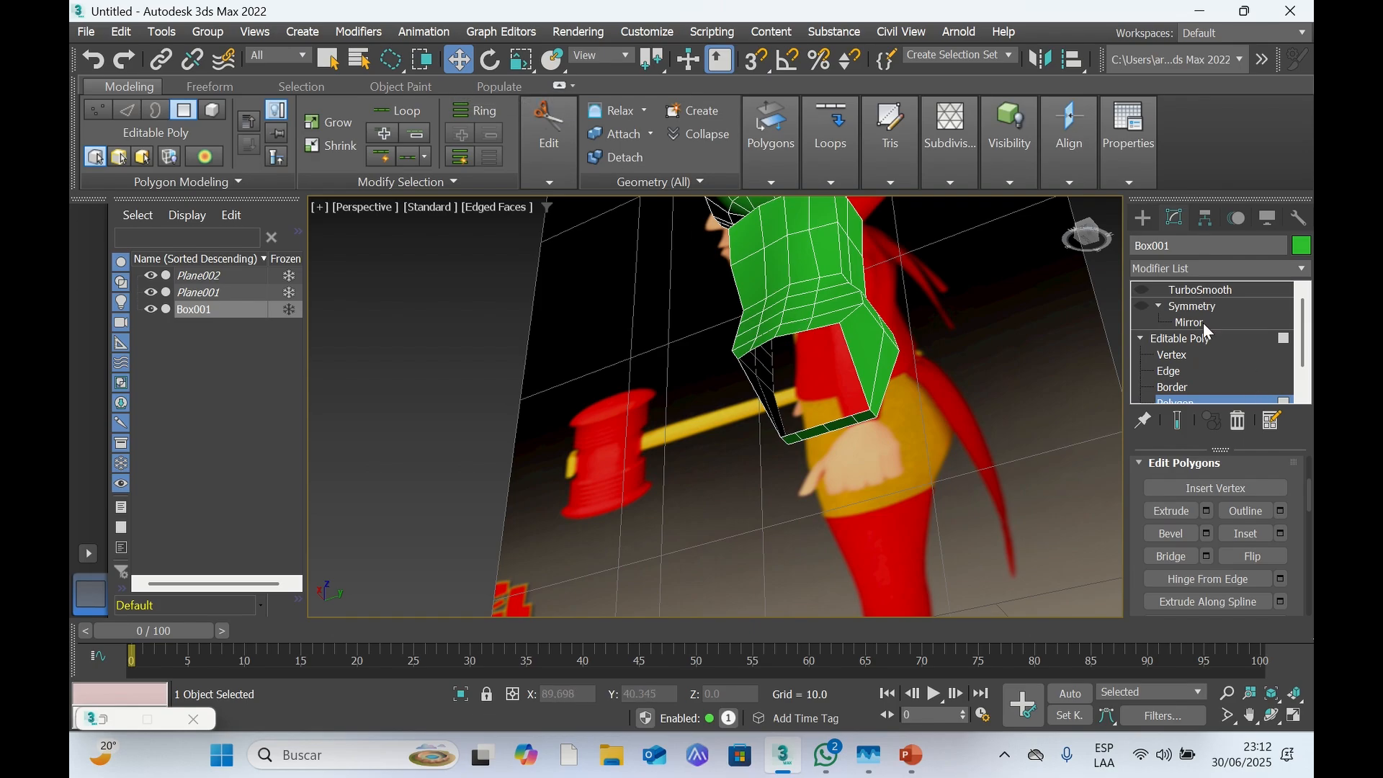
pyautogui.click(1181, 355)
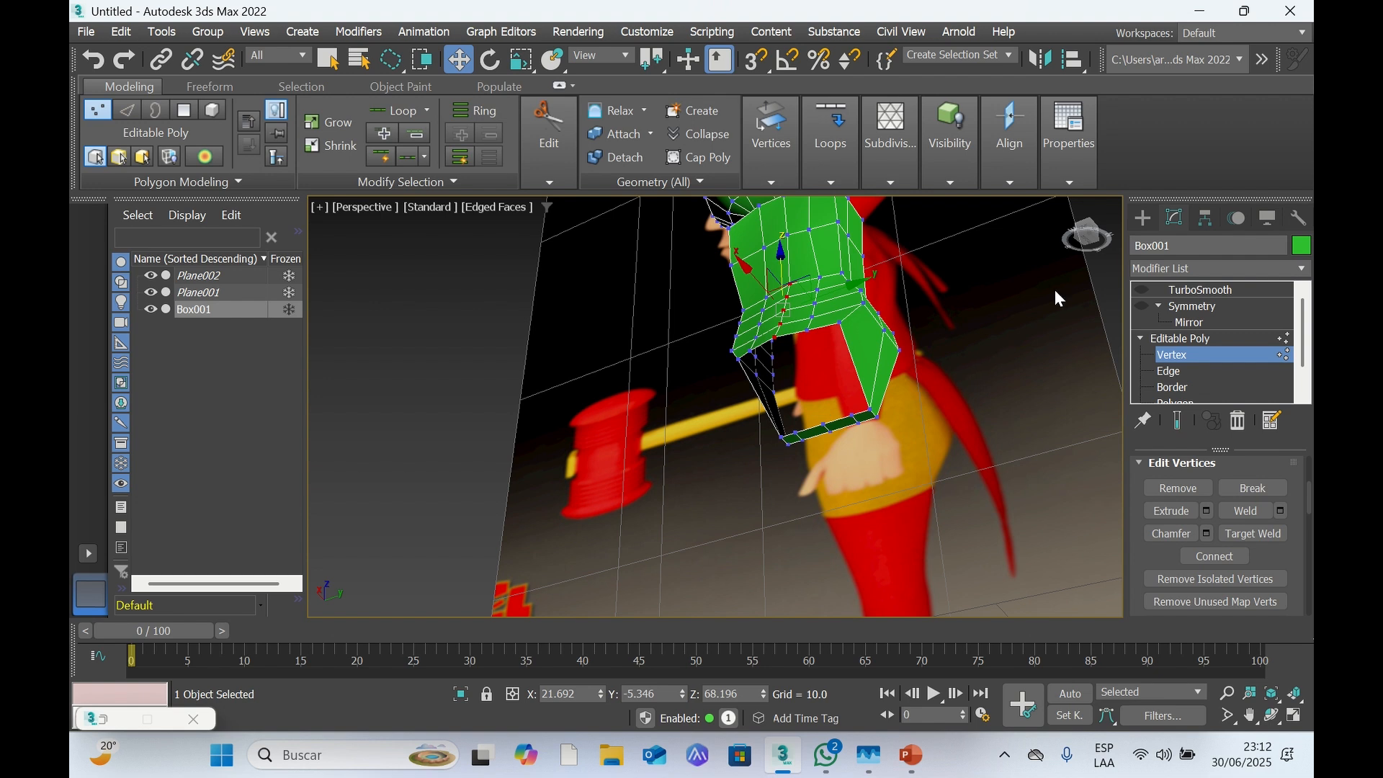
pyautogui.click(1088, 235)
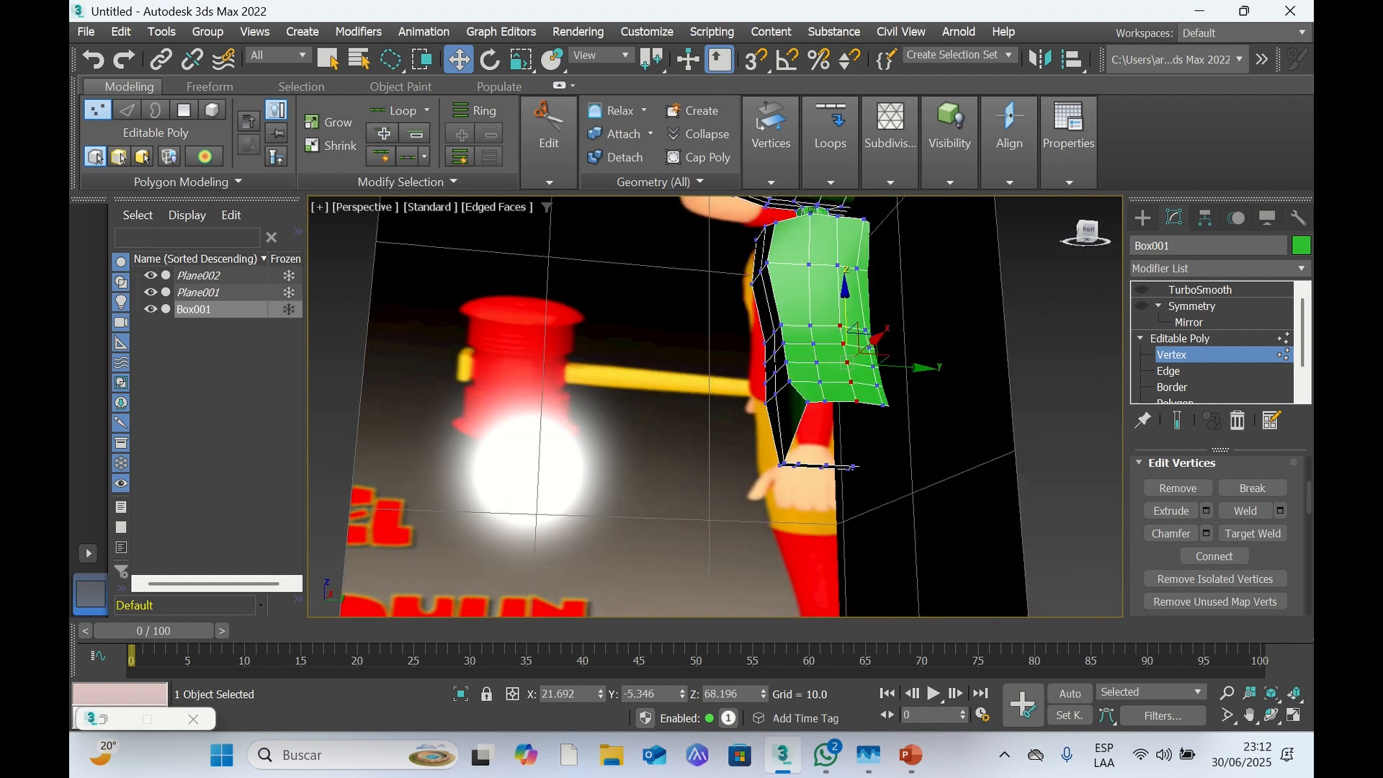
pyautogui.click(1086, 232)
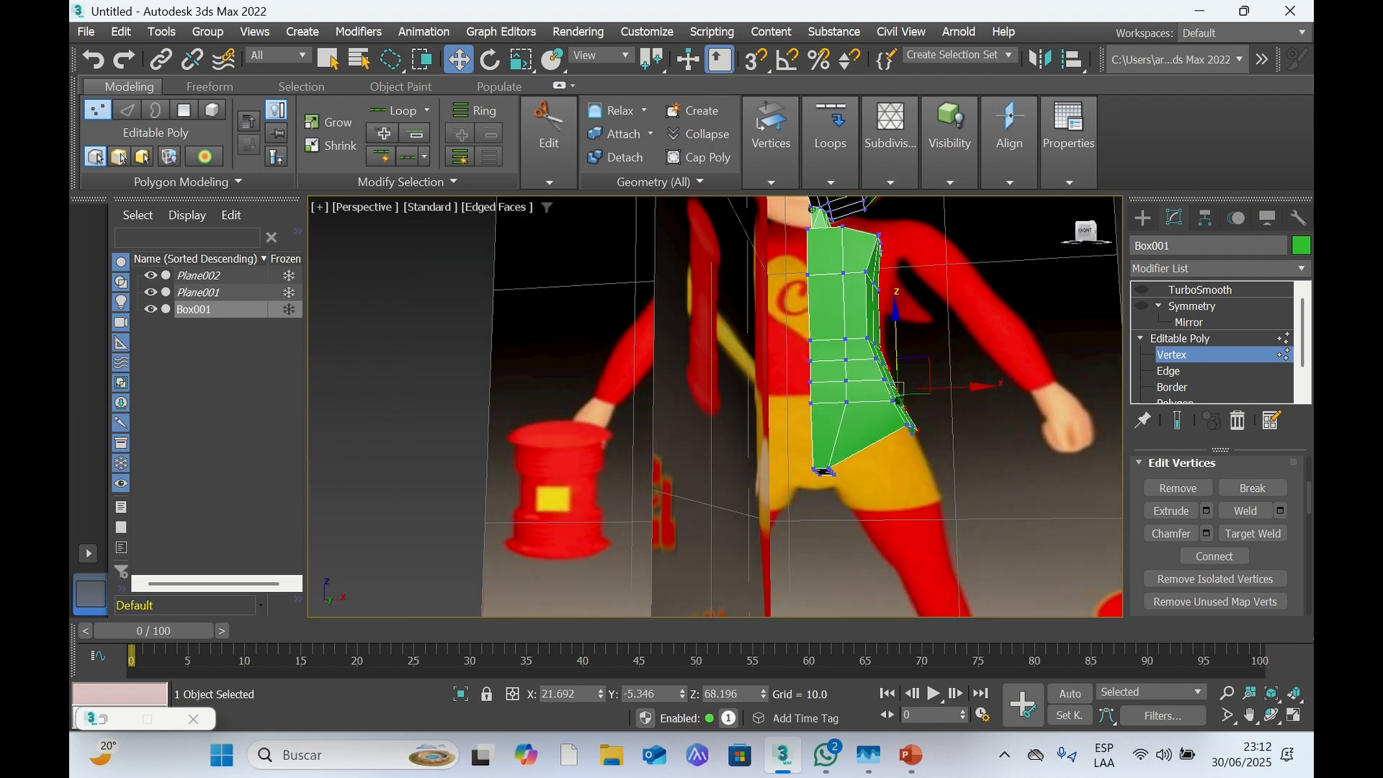
# Create a tall standard-primitive cylinder on the ground grid in front of the character's leg, below the modelled half body
pyautogui.scroll(-5, 925, 393)
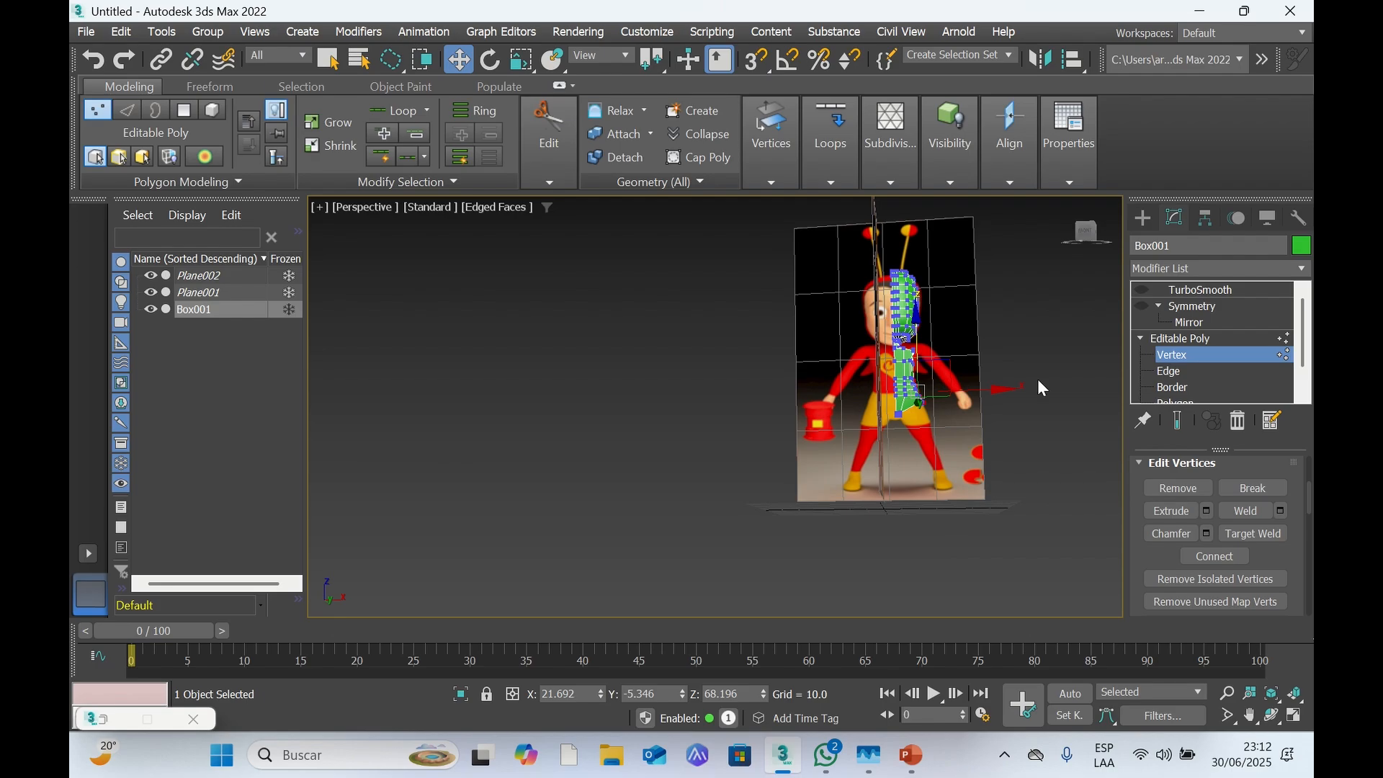
pyautogui.click(1086, 232)
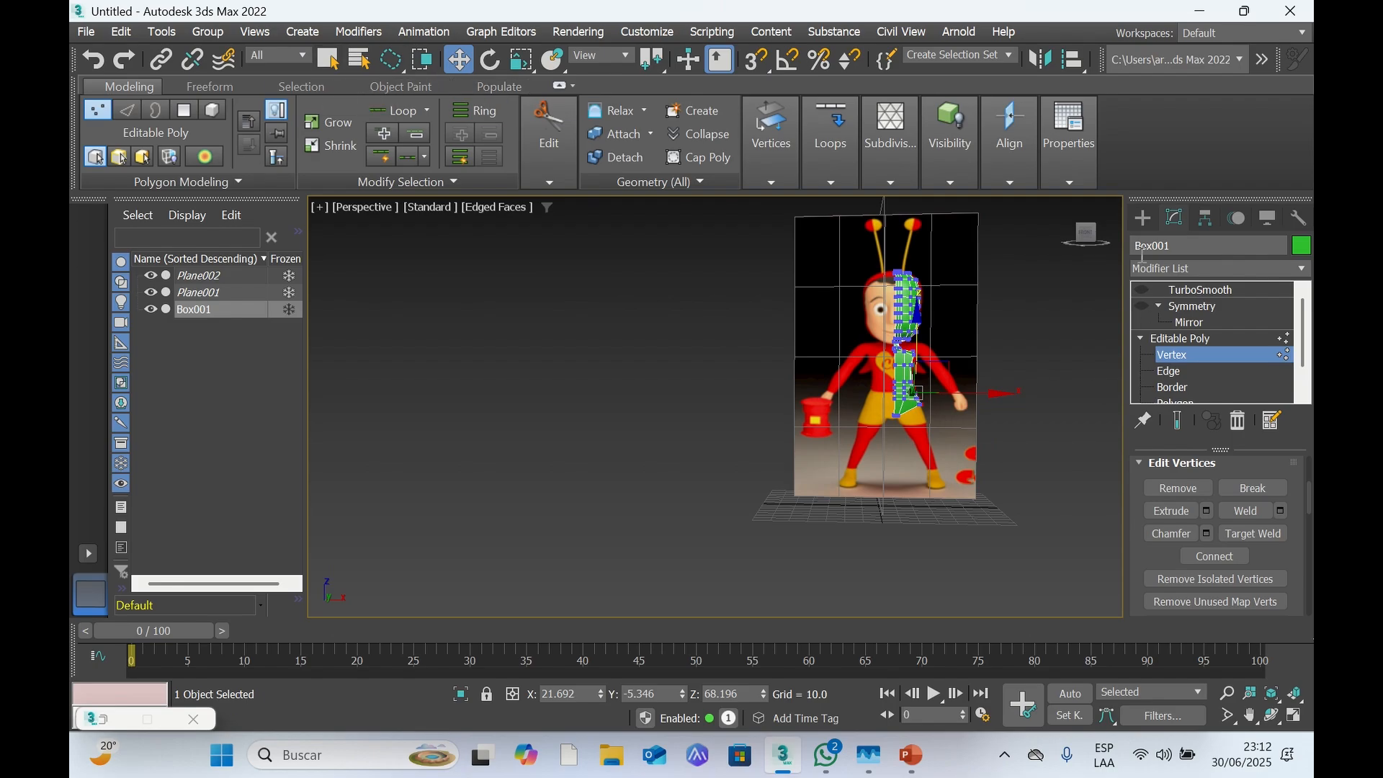
pyautogui.click(1144, 218)
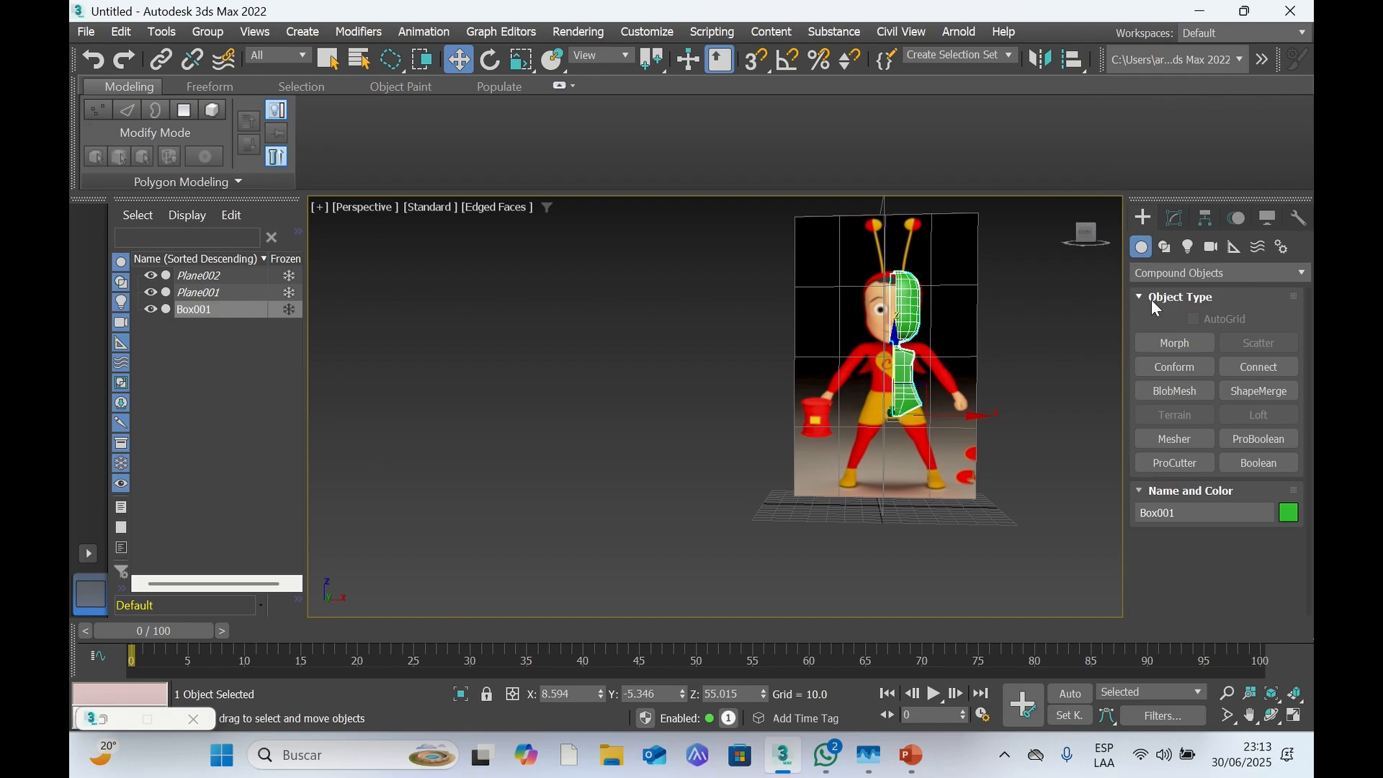
pyautogui.click(1211, 273)
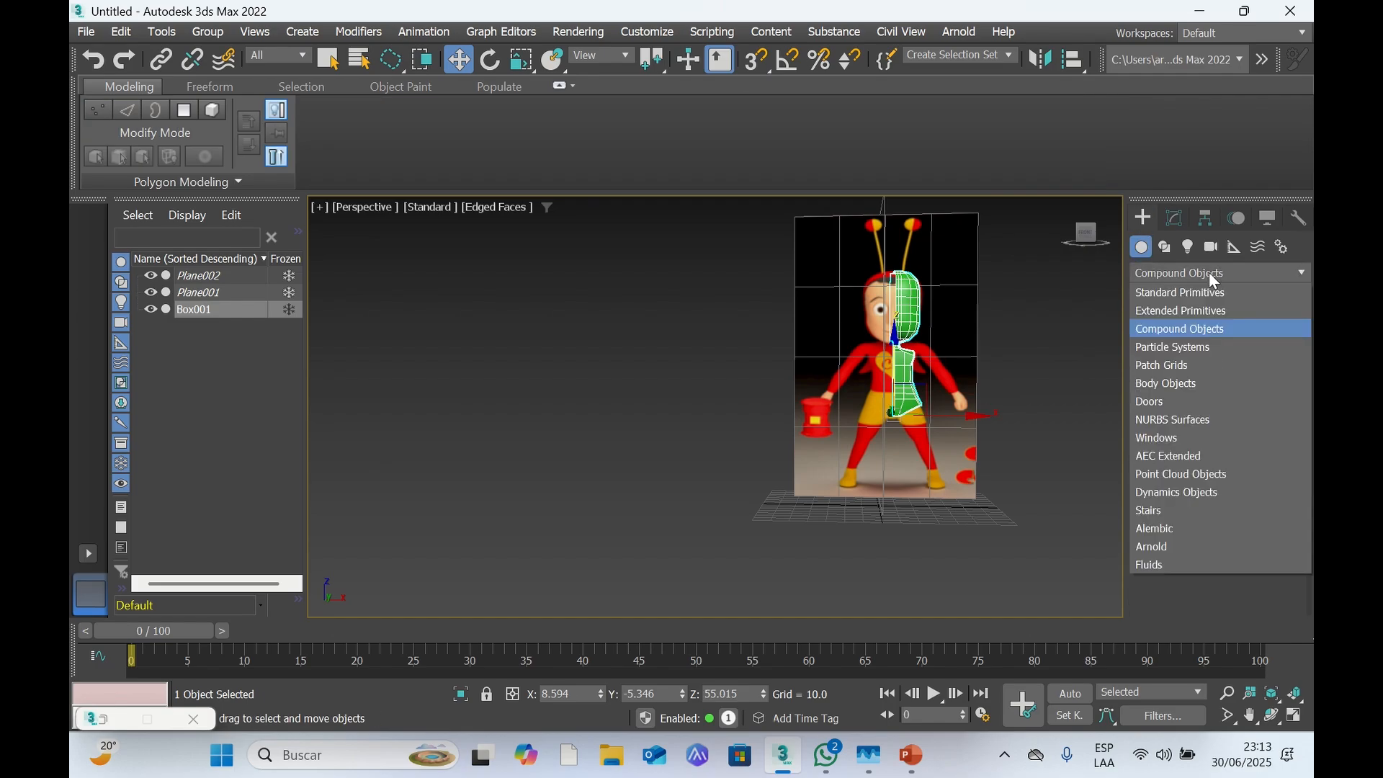
pyautogui.click(1176, 292)
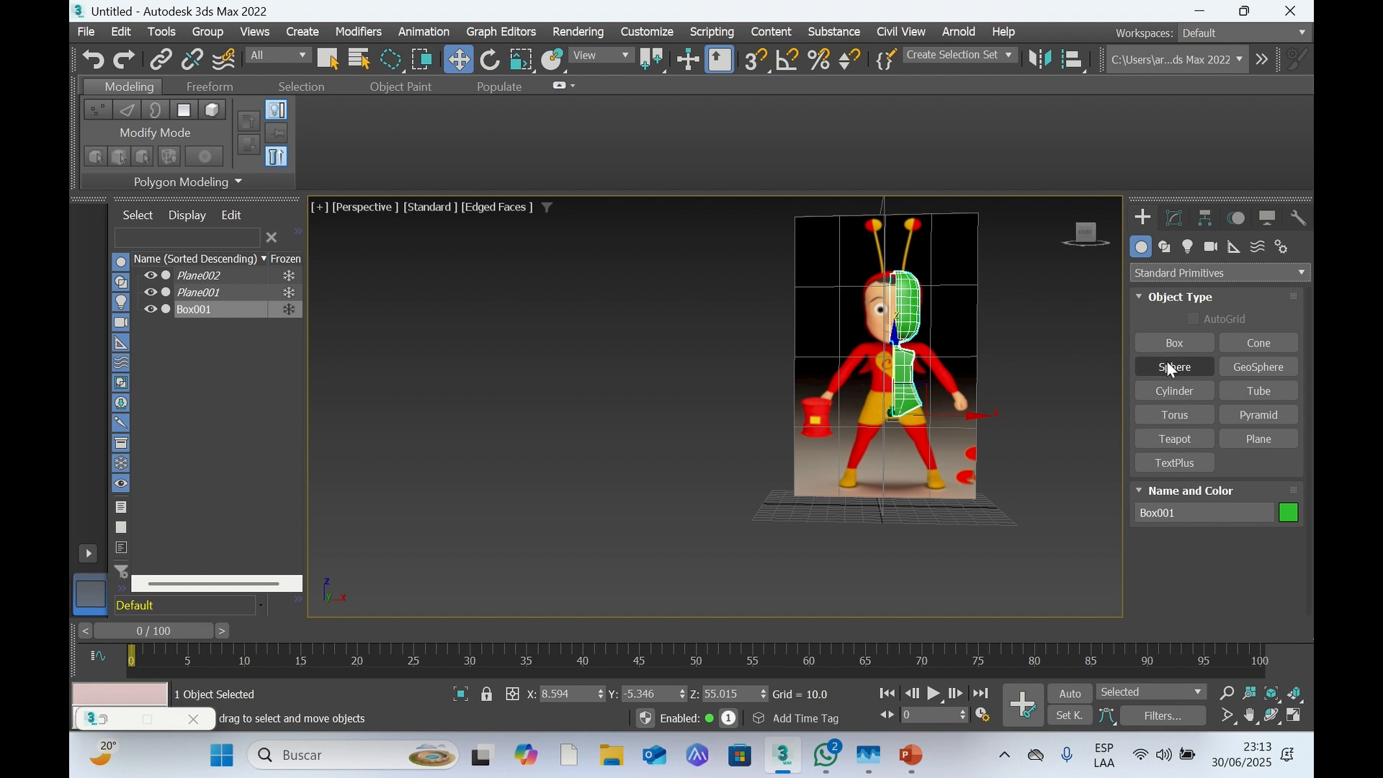
pyautogui.click(1185, 393)
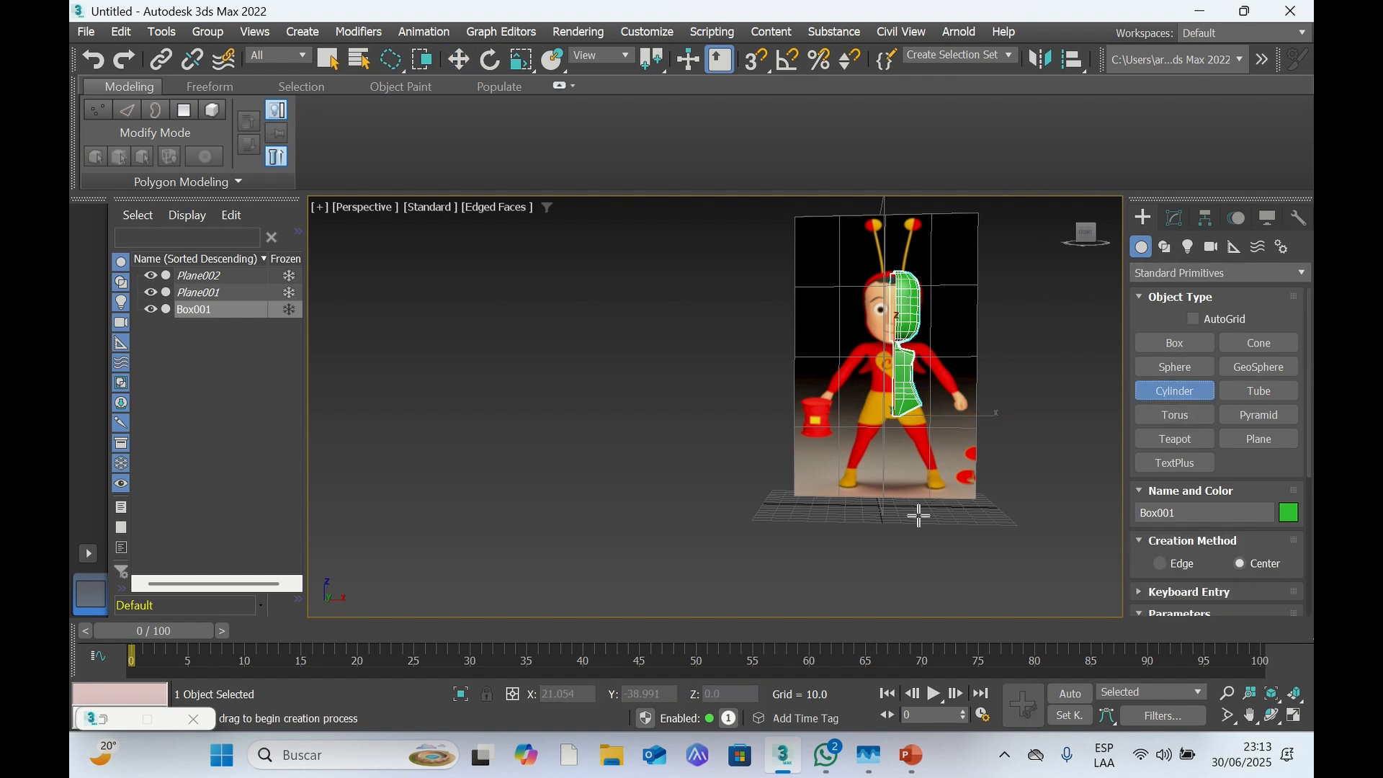
pyautogui.moveTo(919, 516); pyautogui.dragTo(926, 514)
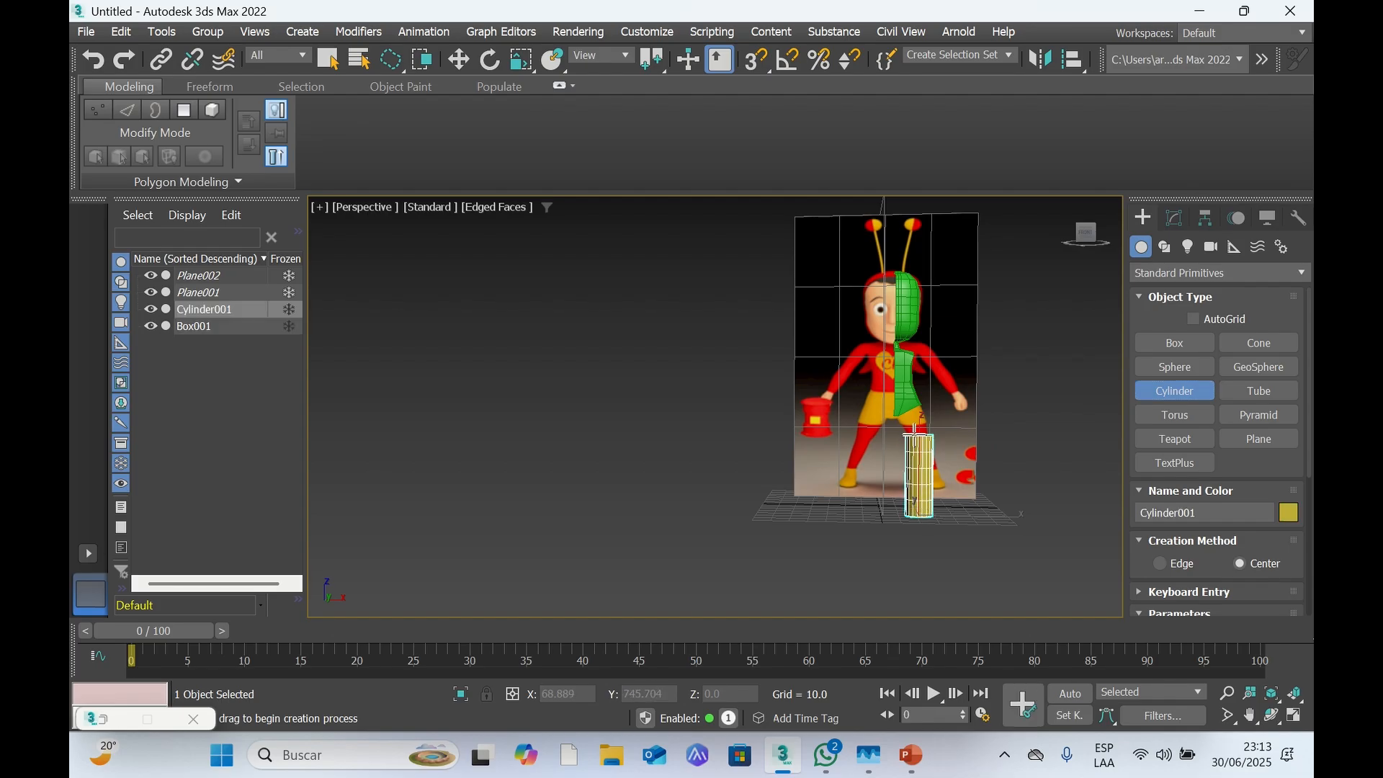
pyautogui.click(915, 427)
pyautogui.moveTo(1087, 233)
pyautogui.mouseDown()
pyautogui.moveTo(1049, 235)
pyautogui.moveTo(1096, 234)
pyautogui.mouseUp()
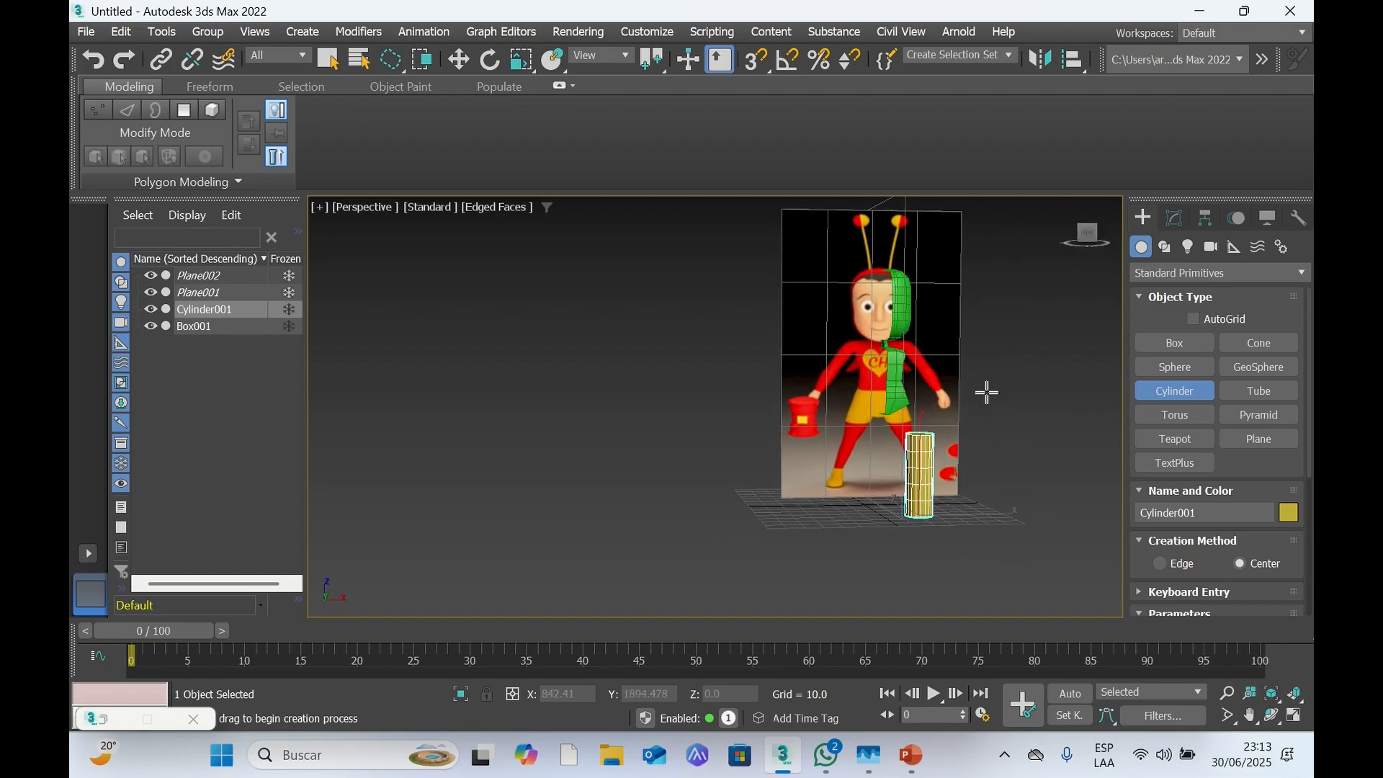
pyautogui.scroll(3, 922, 417)
pyautogui.scroll(-2, 936, 433)
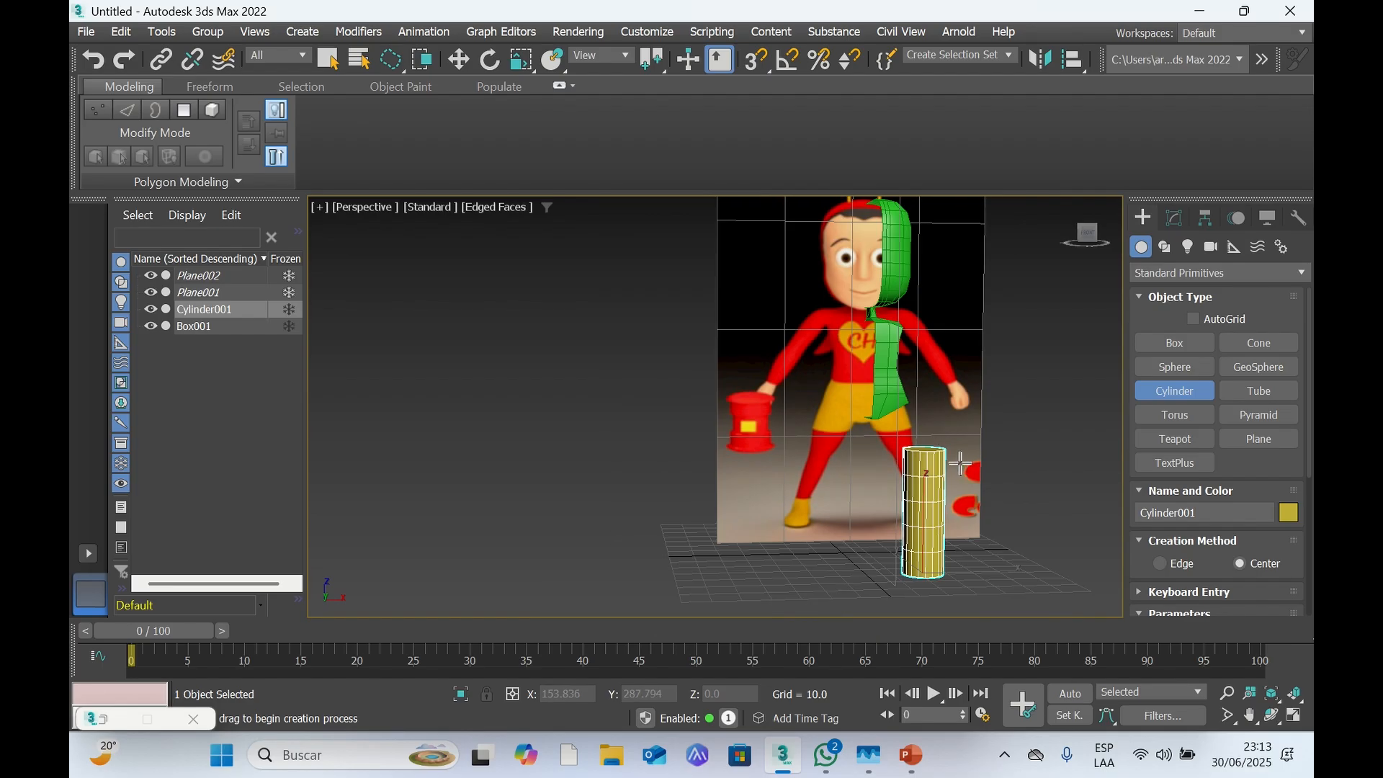
# Switch to a four-viewport layout and move the leg cylinder in the Left view until it sits beneath the body, at Y about -8.8
pyautogui.click(87, 554)
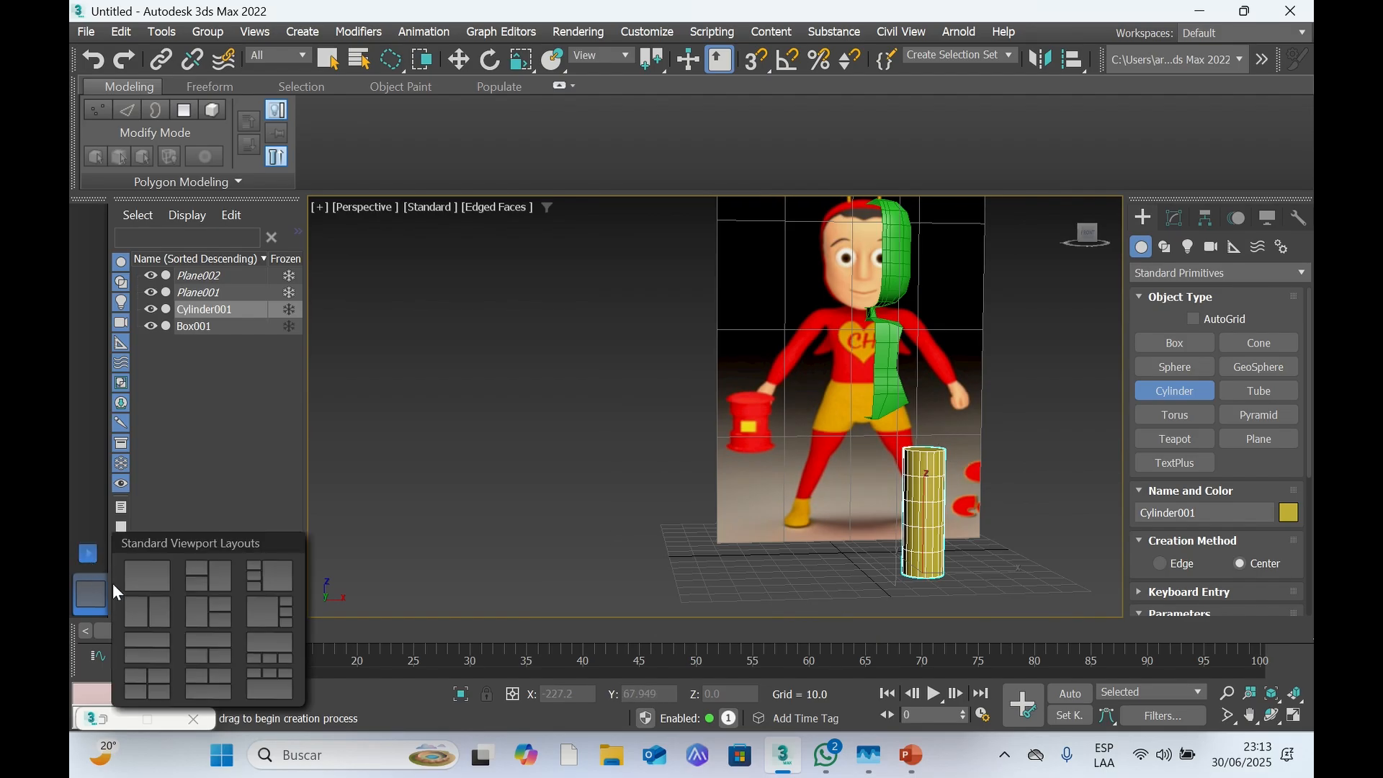
pyautogui.click(147, 683)
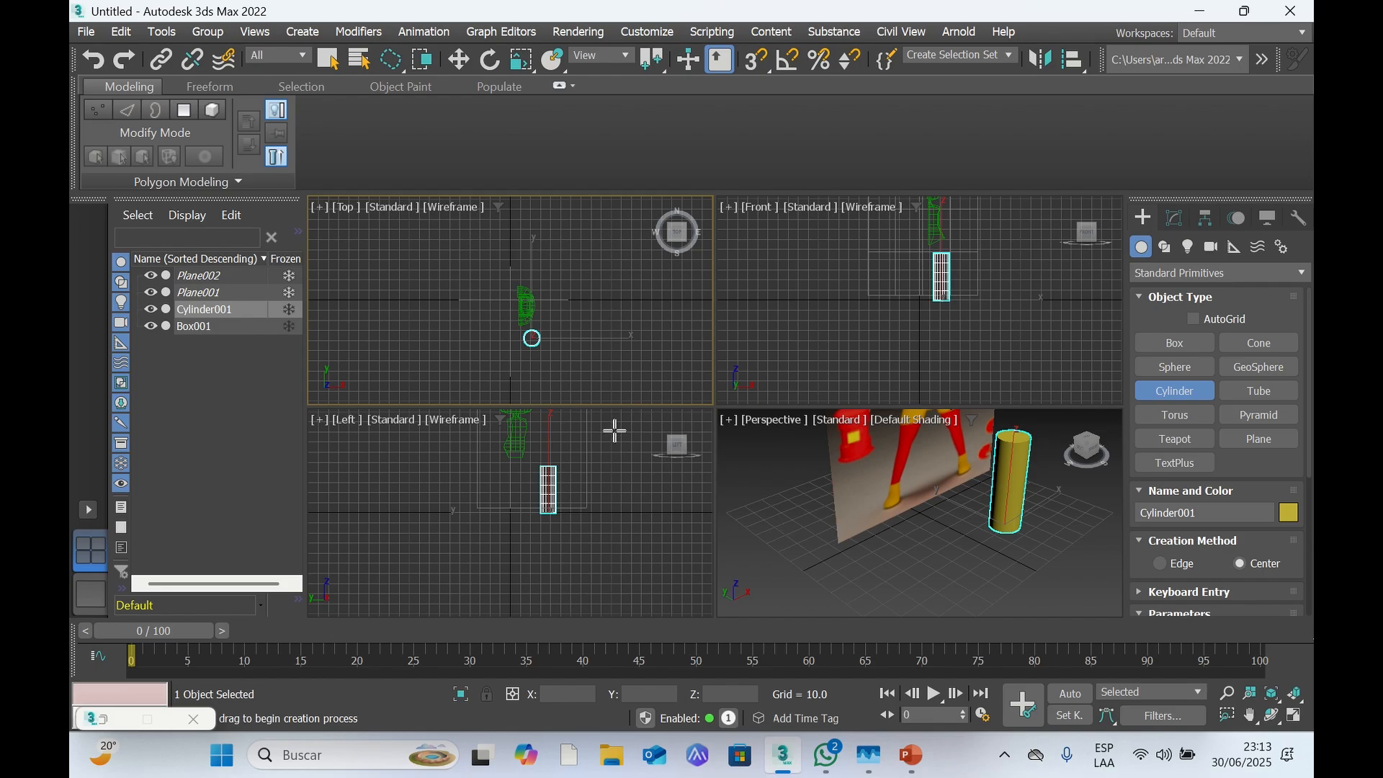
pyautogui.click(459, 60)
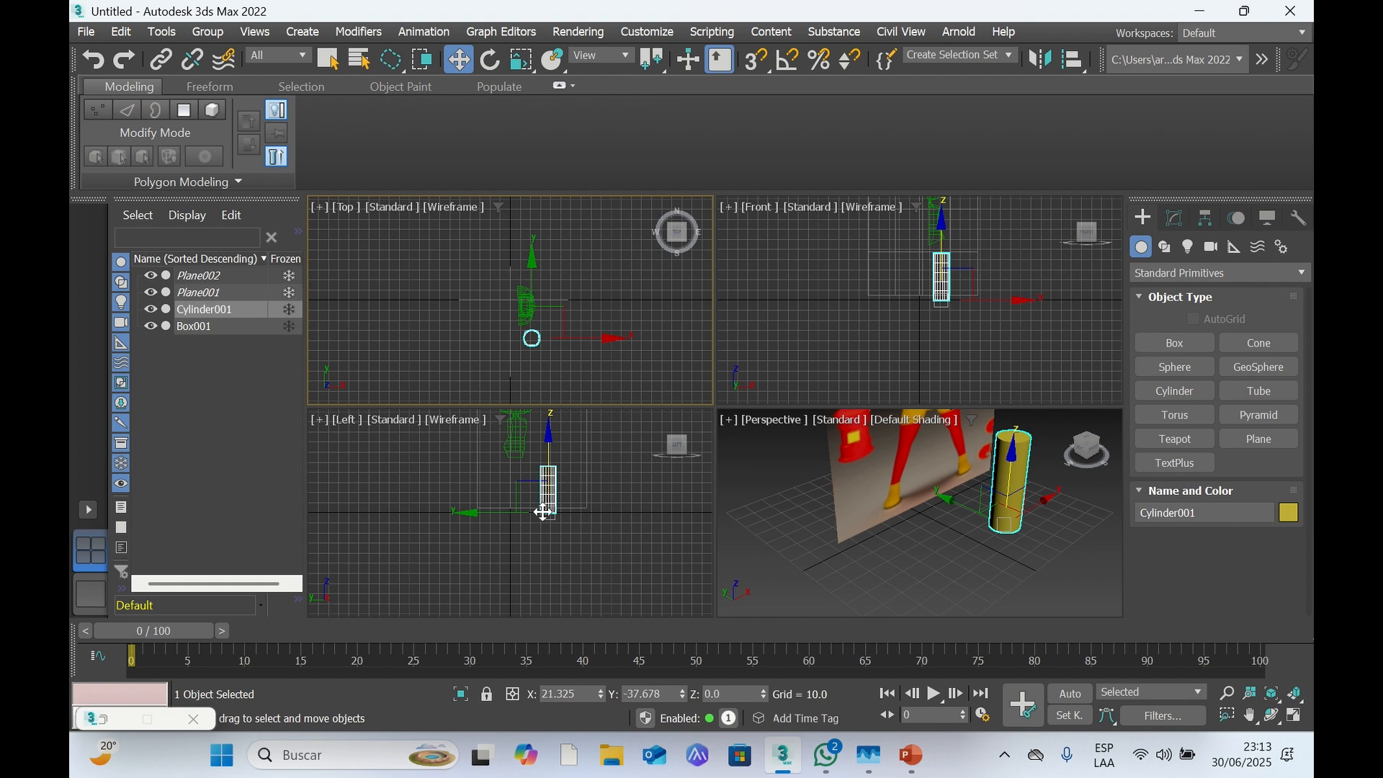
pyautogui.moveTo(546, 507); pyautogui.dragTo(515, 508)
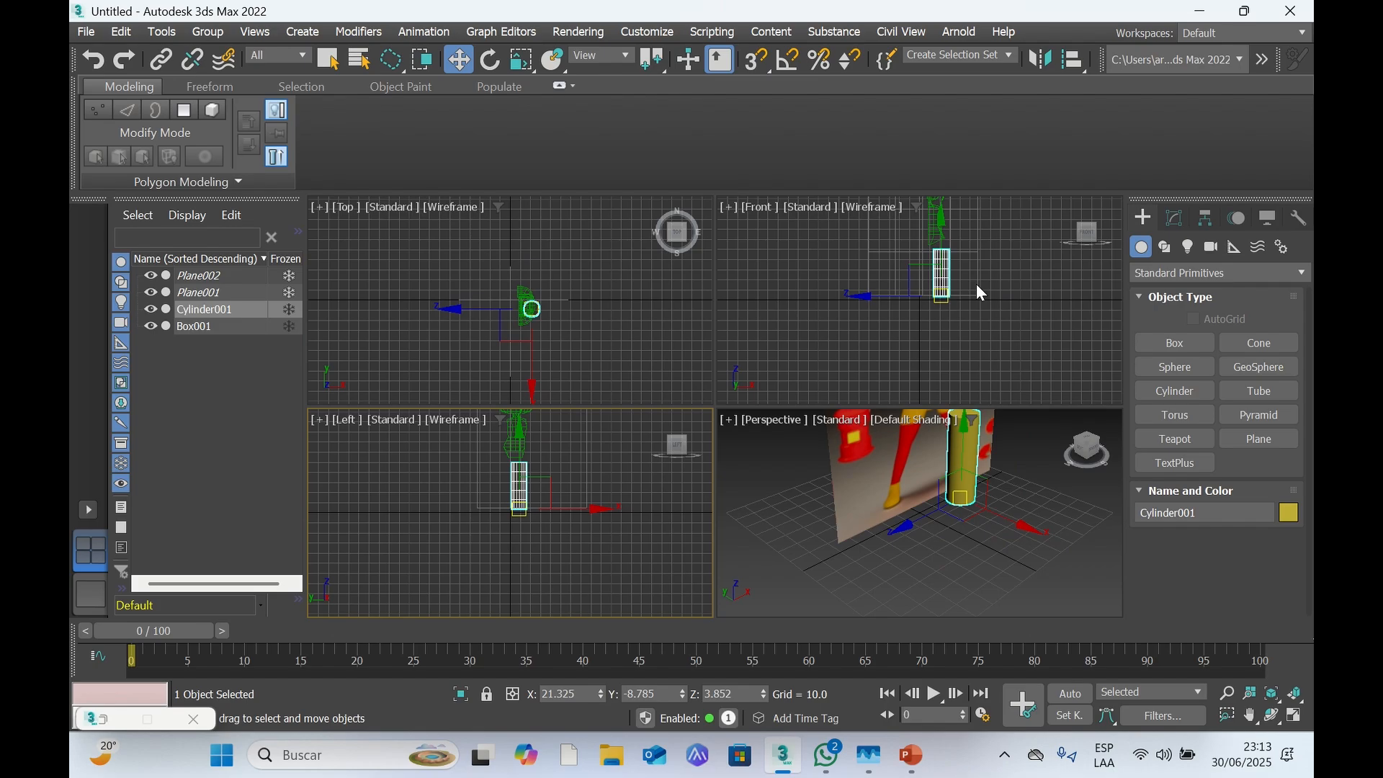
# Move the leg cylinder in the Front view up against the hip's underside, to X about 19.1 and Z about 7.2
pyautogui.scroll(2, 978, 299)
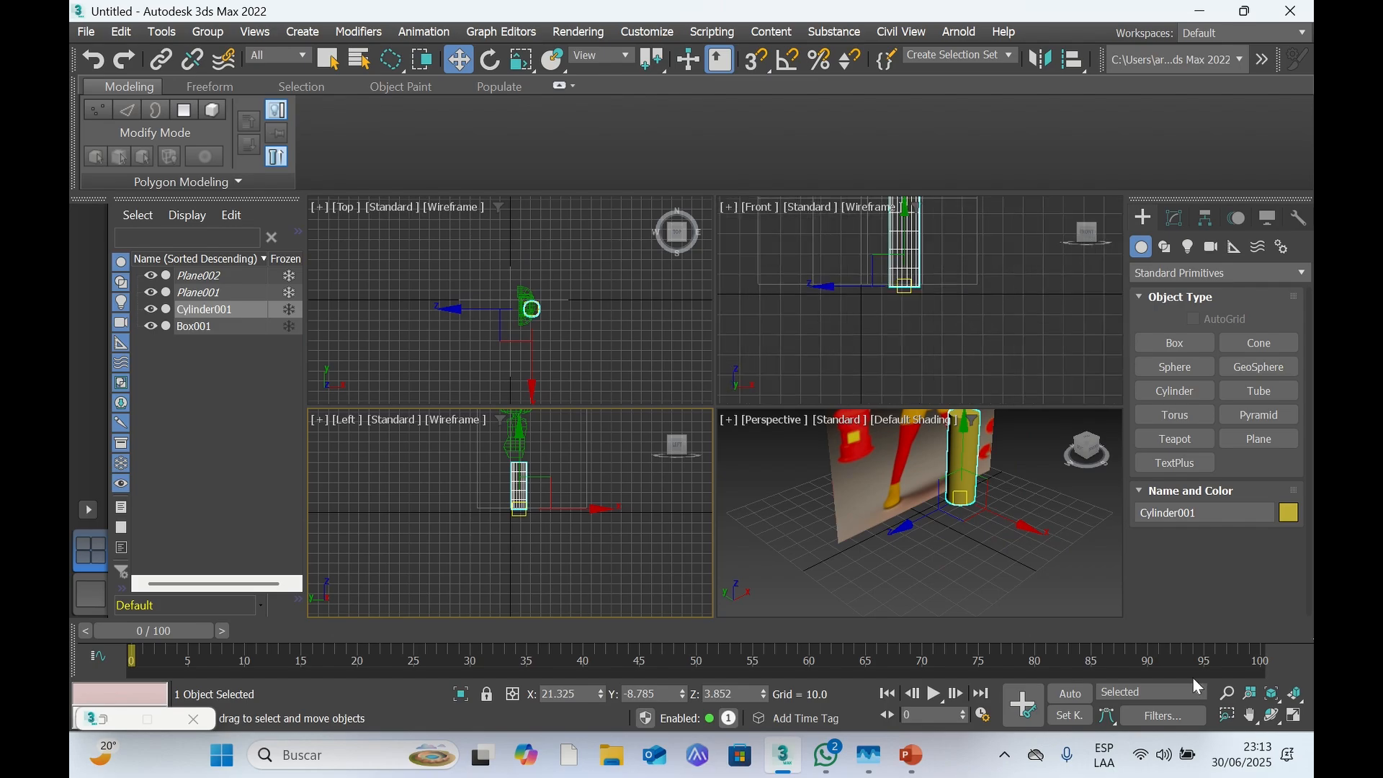
pyautogui.click(1249, 715)
pyautogui.moveTo(998, 351); pyautogui.dragTo(984, 424)
pyautogui.moveTo(978, 317); pyautogui.dragTo(979, 336)
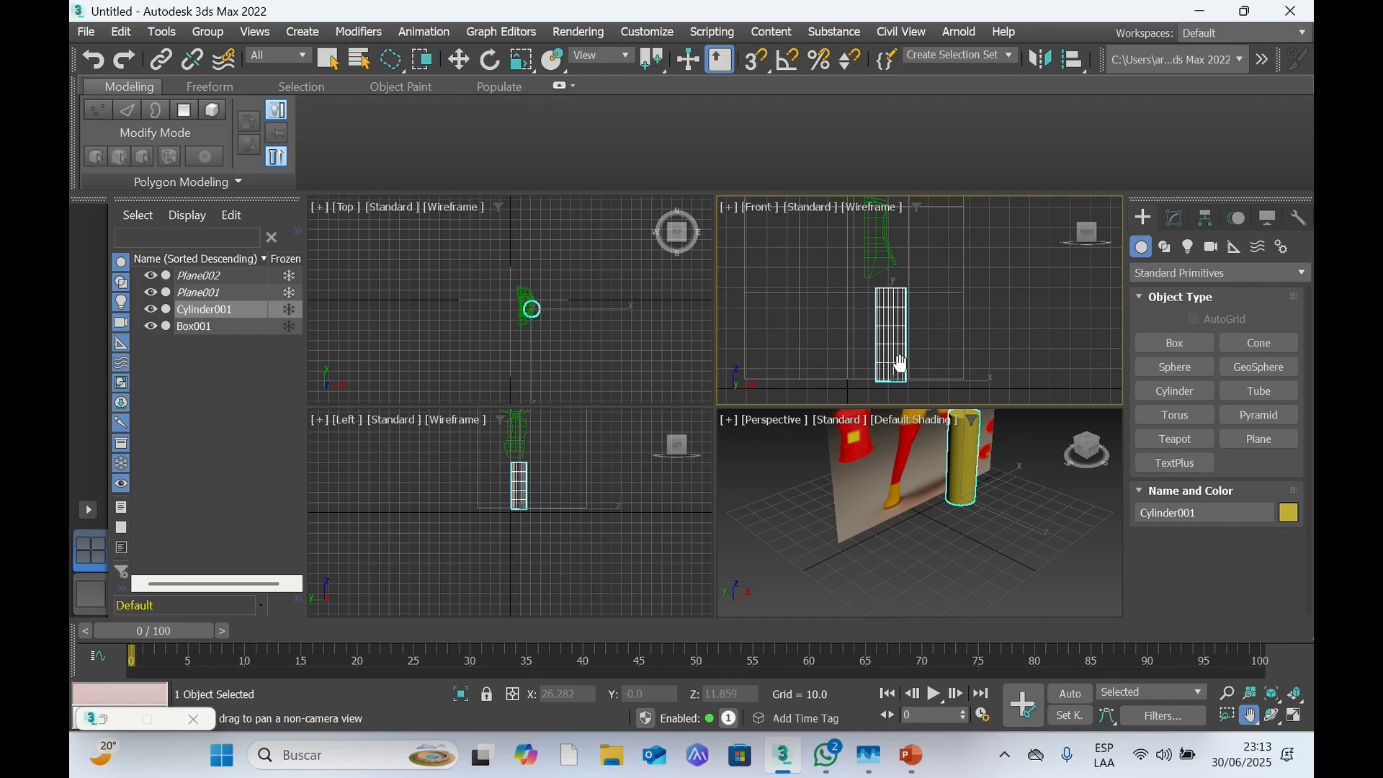
pyautogui.press('e')
pyautogui.press('w')
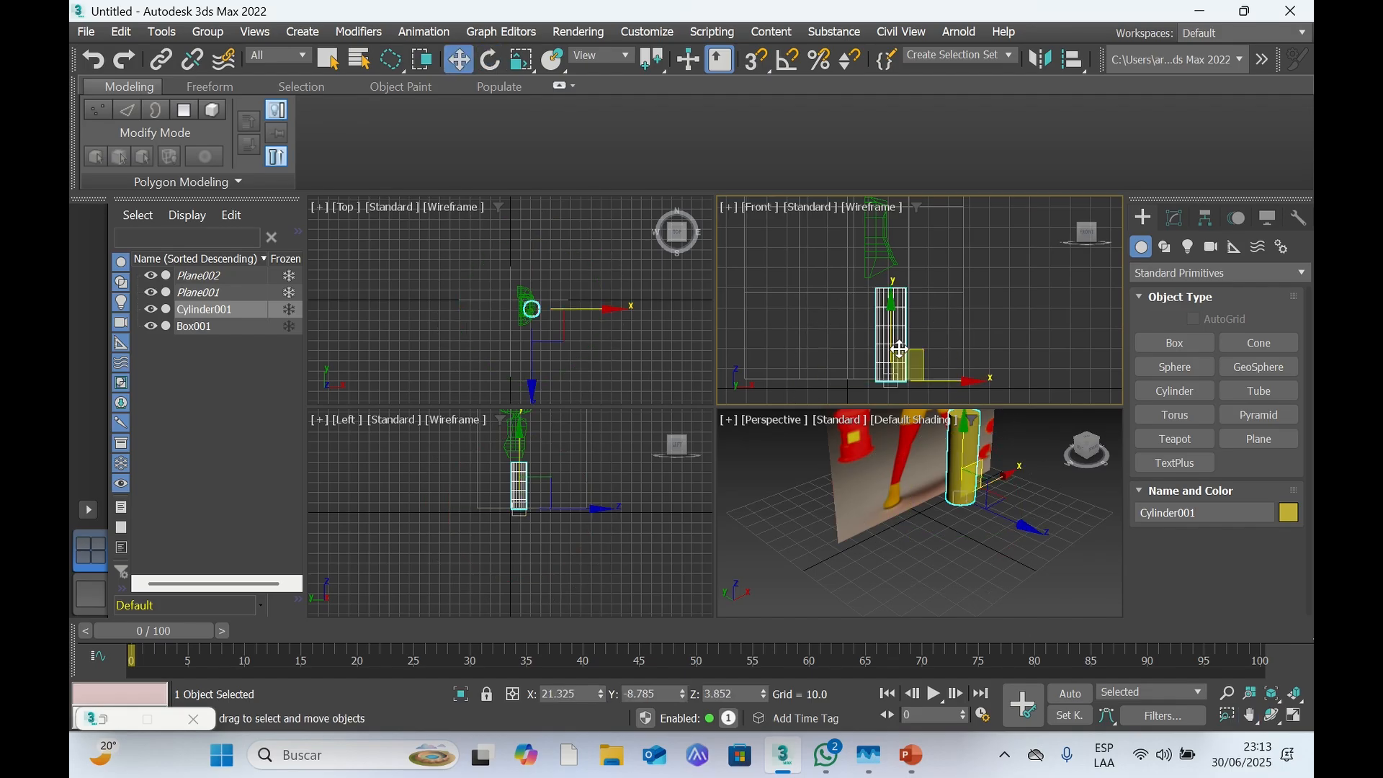
pyautogui.moveTo(894, 348); pyautogui.dragTo(957, 373)
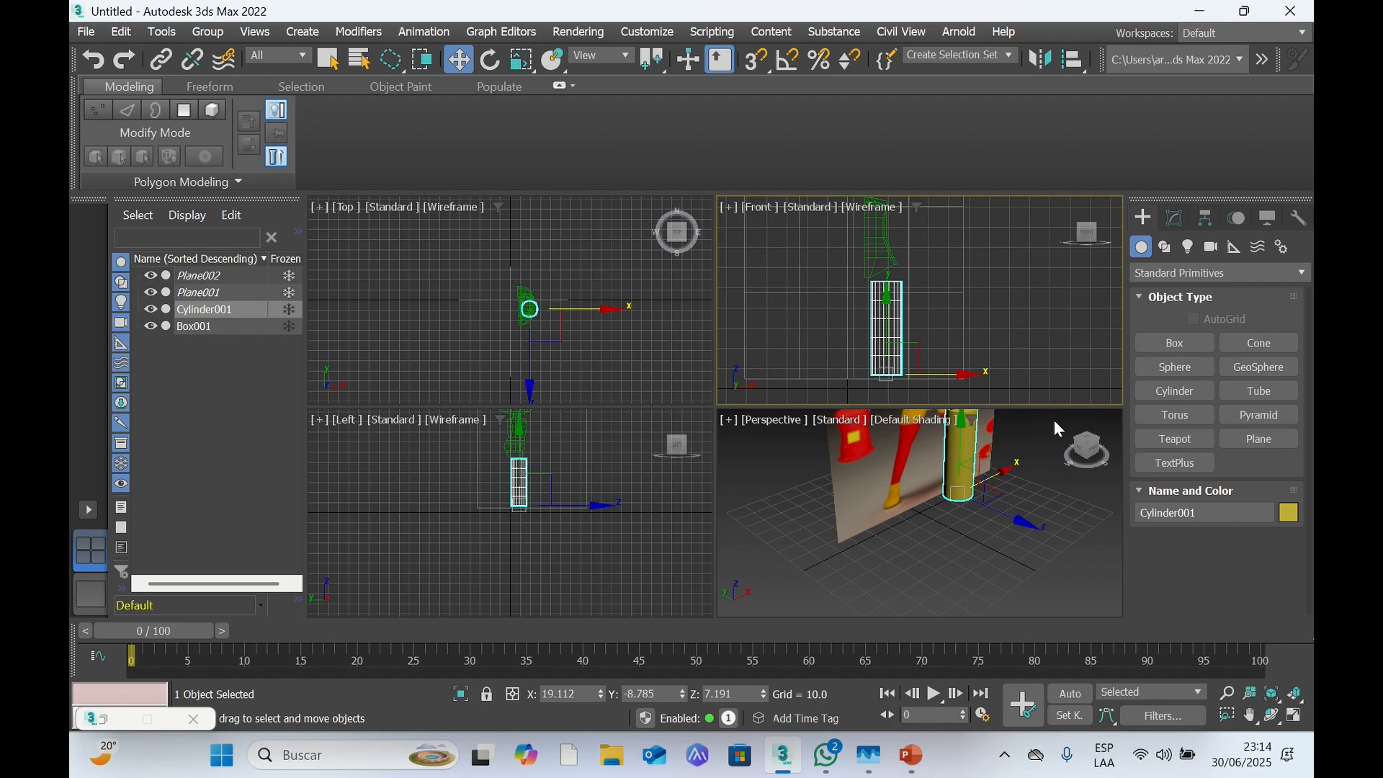
# Maximize the Perspective viewport and display it with Edged Faces, framing the cylinder and lower body from the front
pyautogui.moveTo(1092, 449); pyautogui.dragTo(1068, 448)
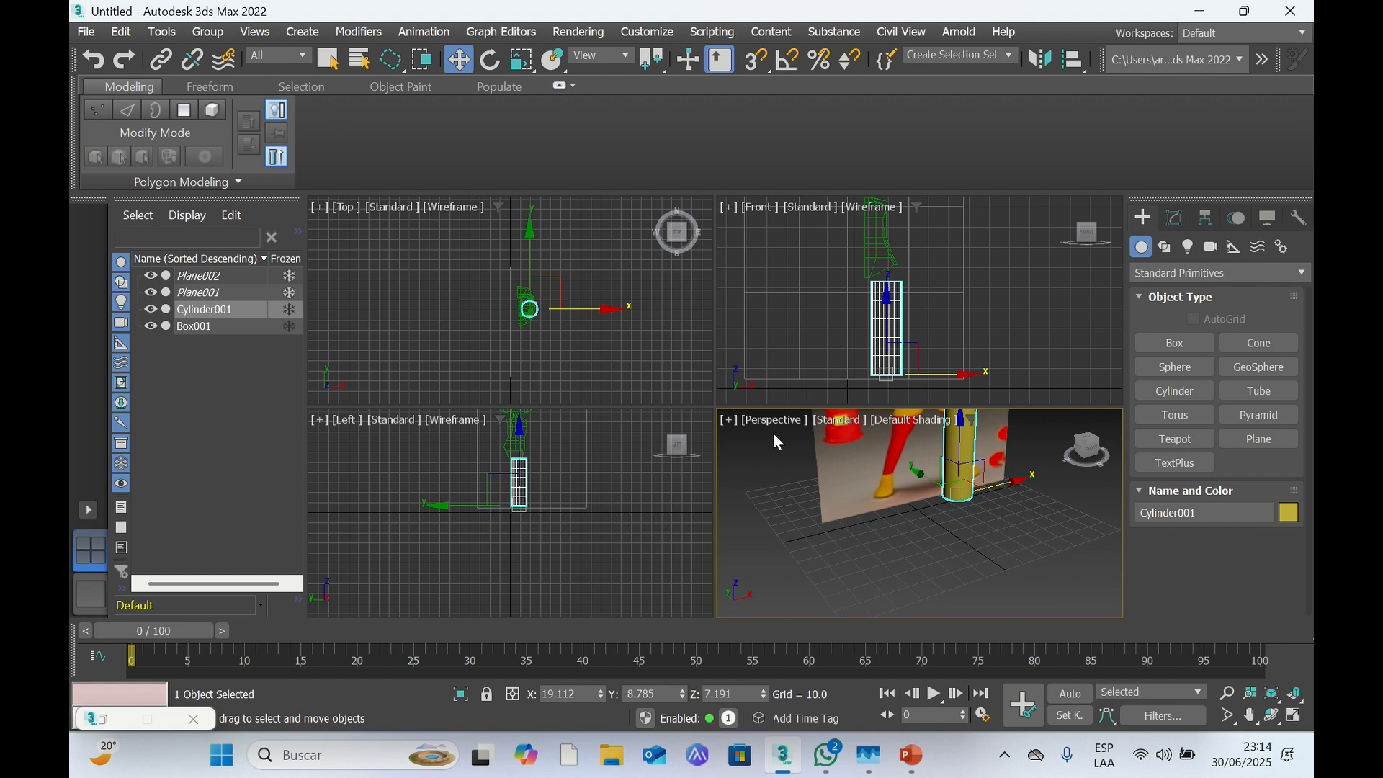
pyautogui.click(732, 420)
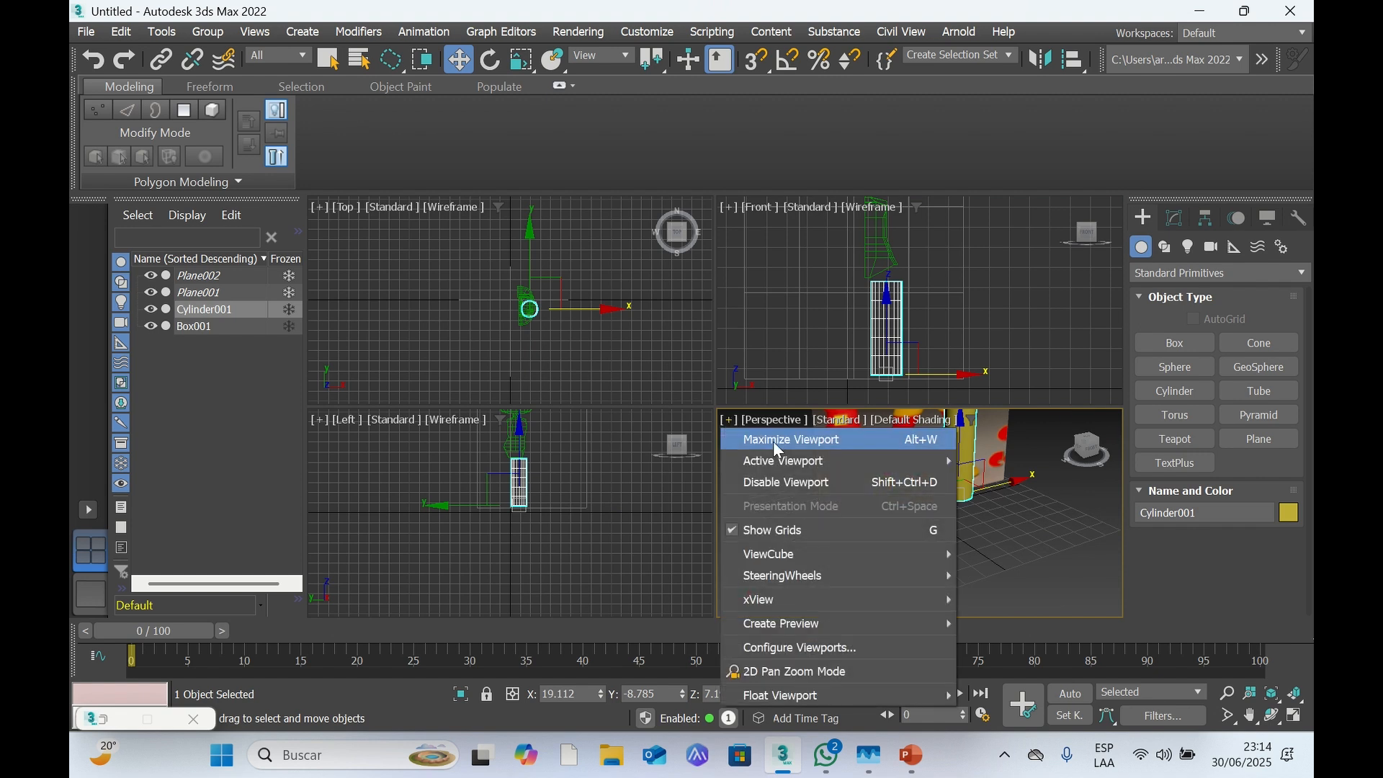
pyautogui.click(773, 441)
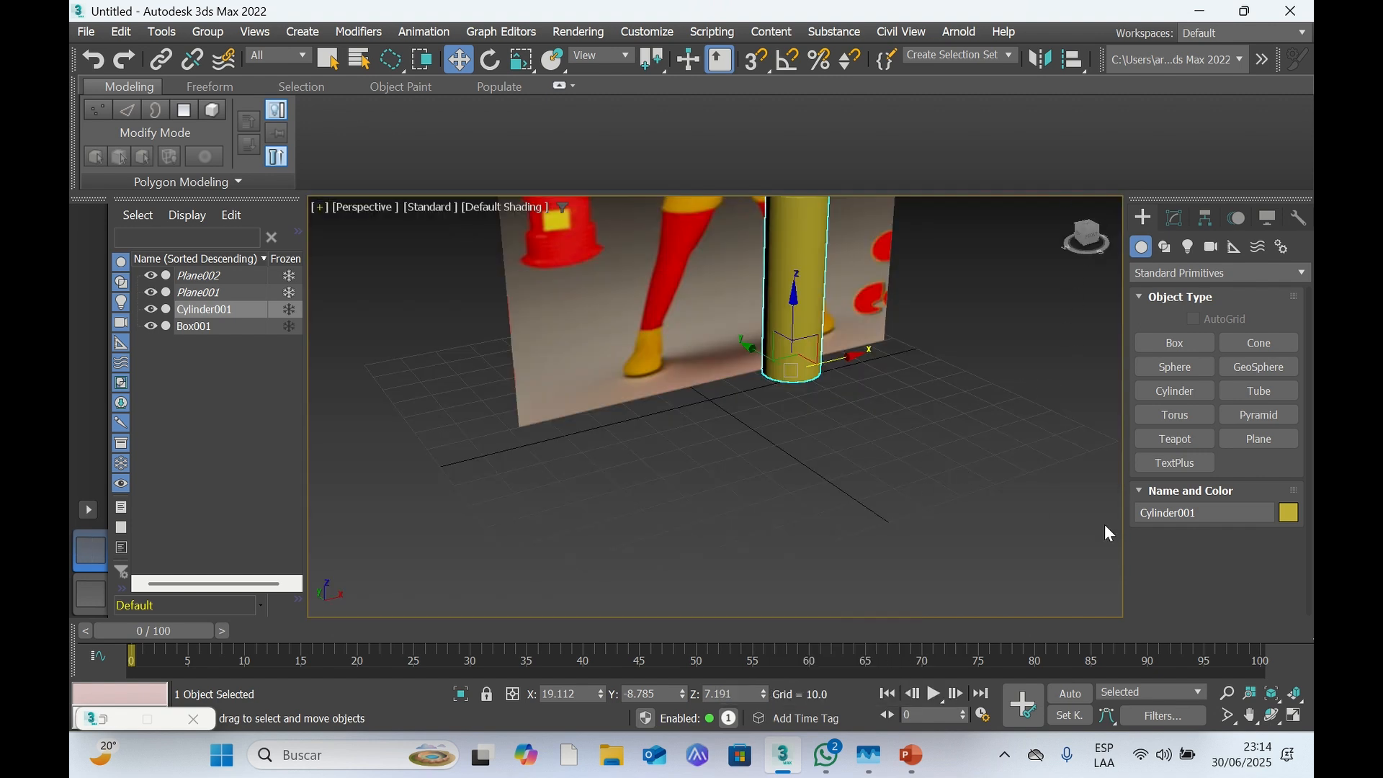
pyautogui.rightClick(990, 446)
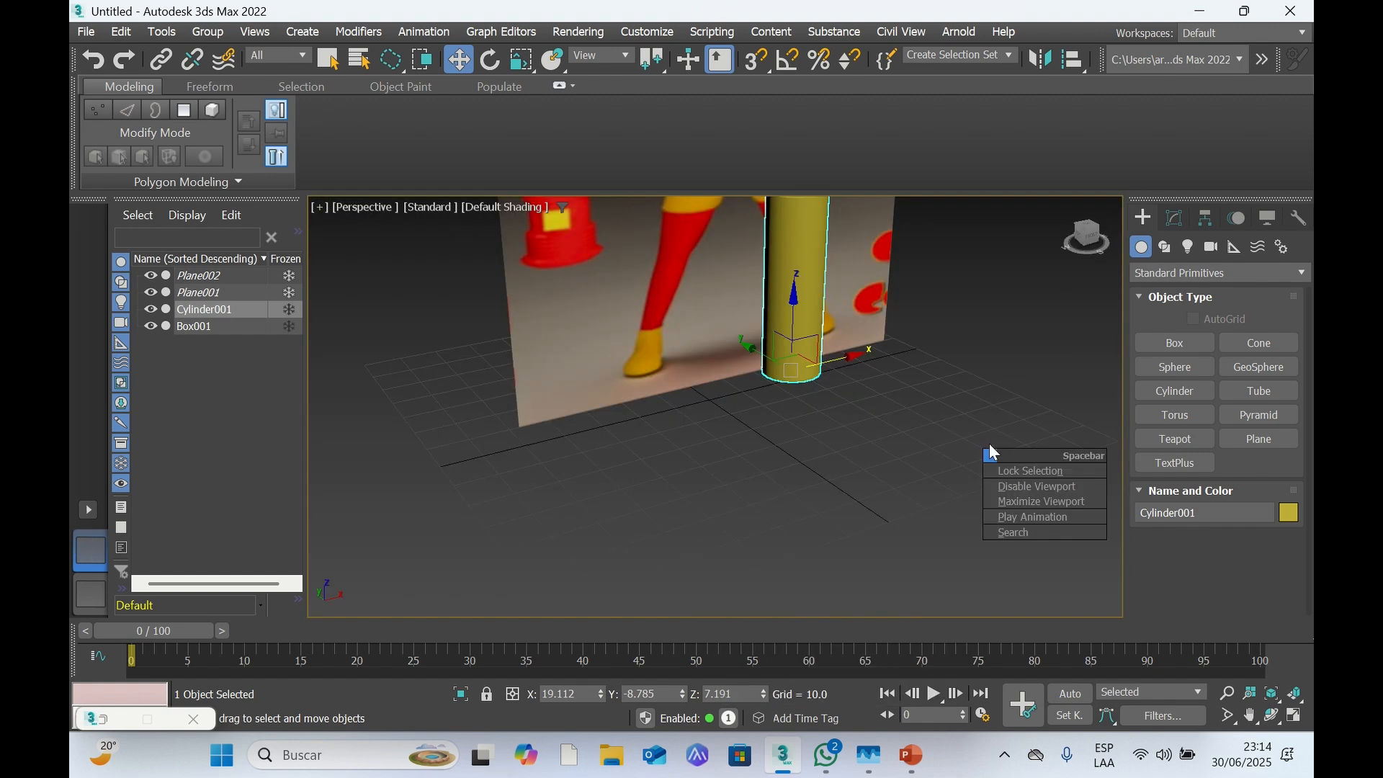
pyautogui.click(1242, 704)
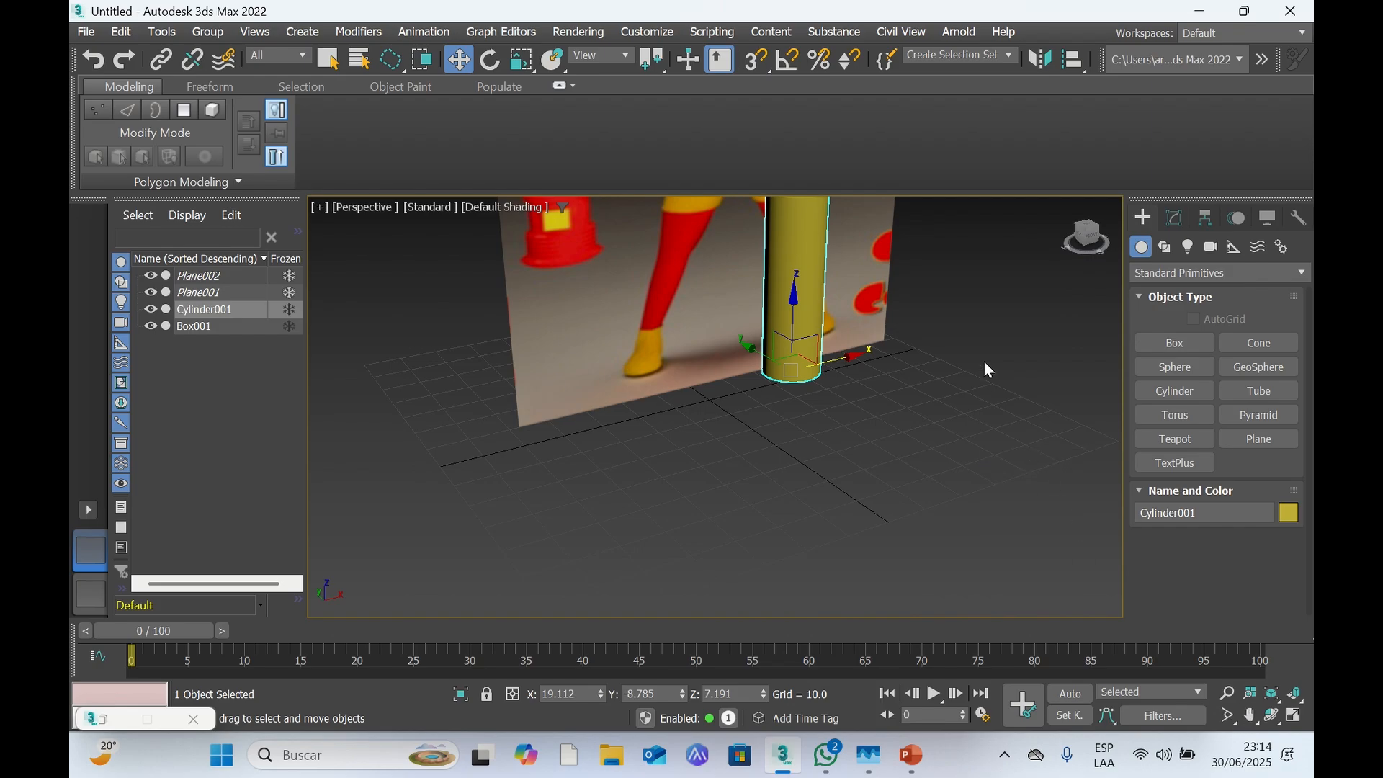
pyautogui.click(971, 402)
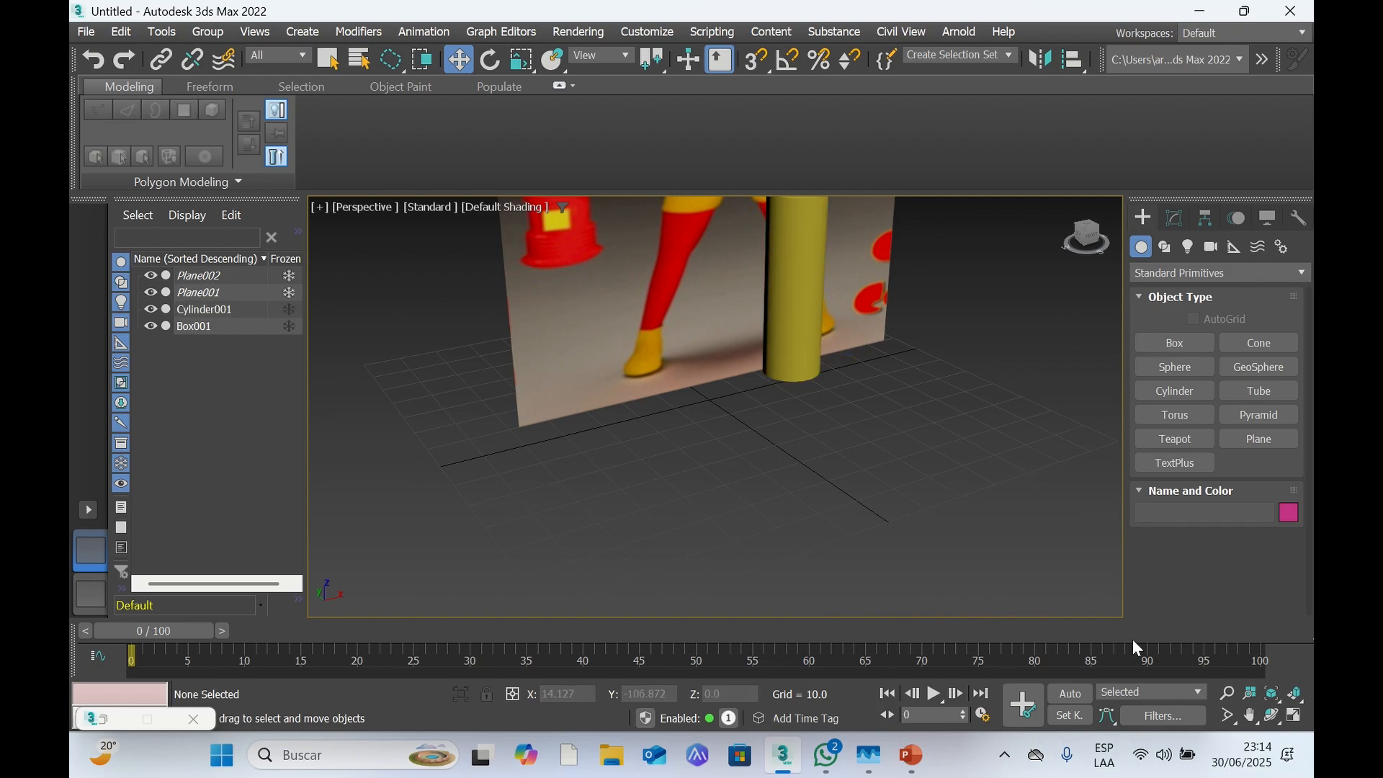
pyautogui.click(1250, 715)
pyautogui.moveTo(1040, 446); pyautogui.dragTo(920, 550)
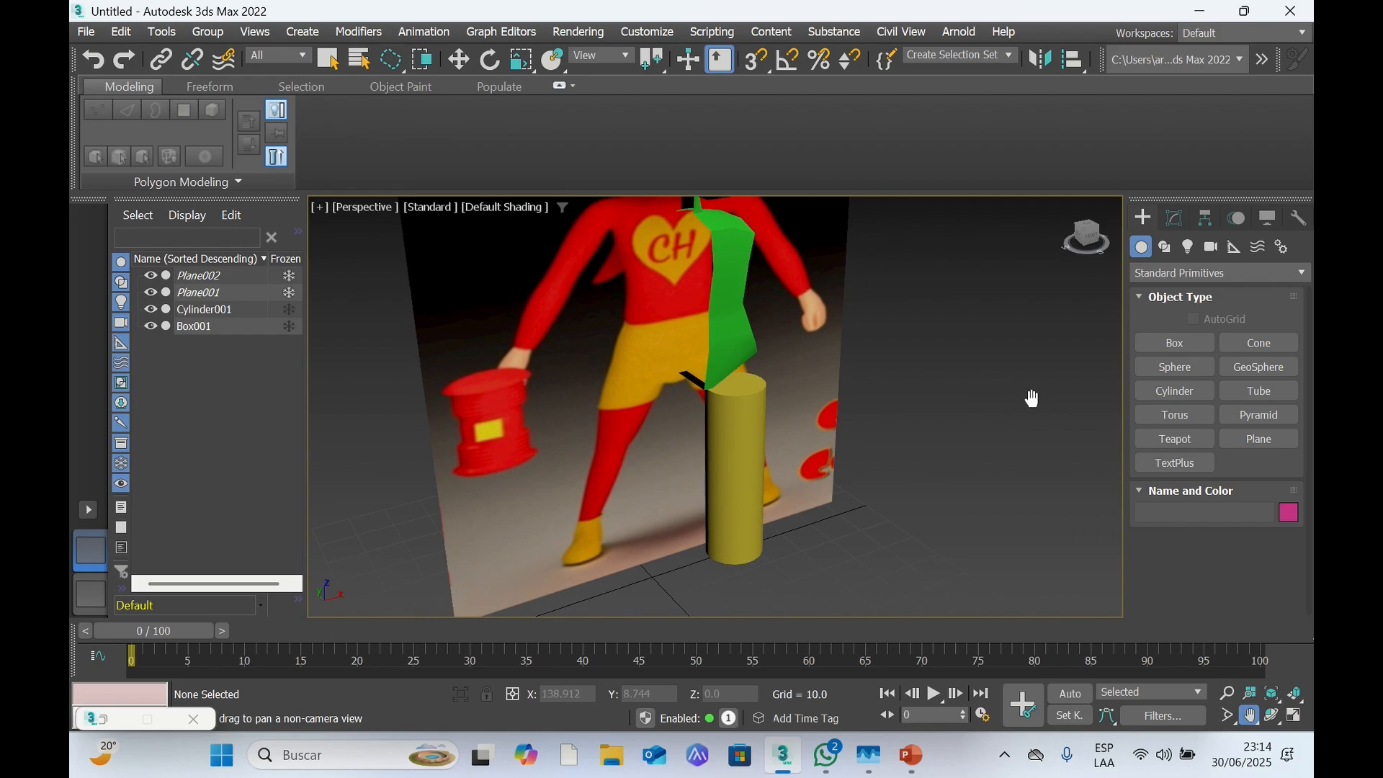
pyautogui.moveTo(1093, 252); pyautogui.dragTo(886, 272)
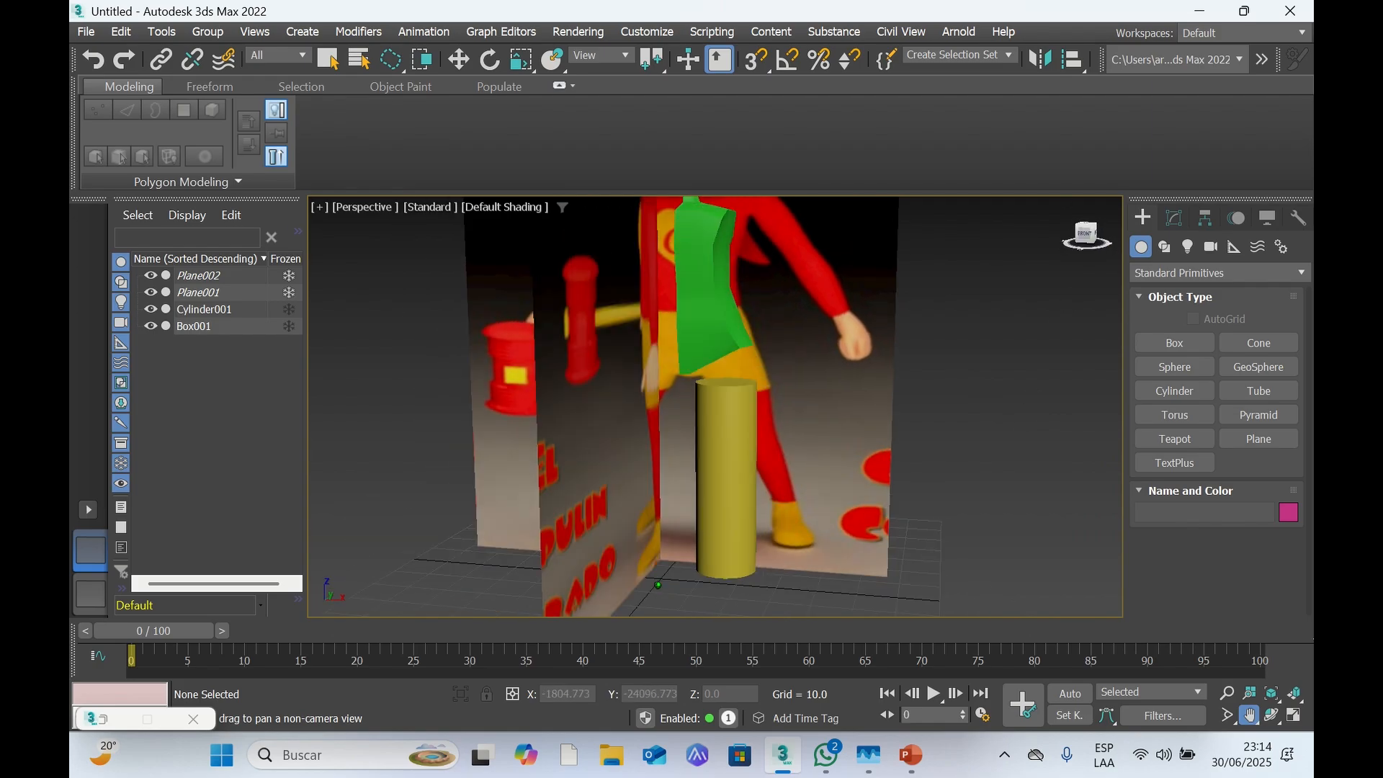
pyautogui.click(527, 209)
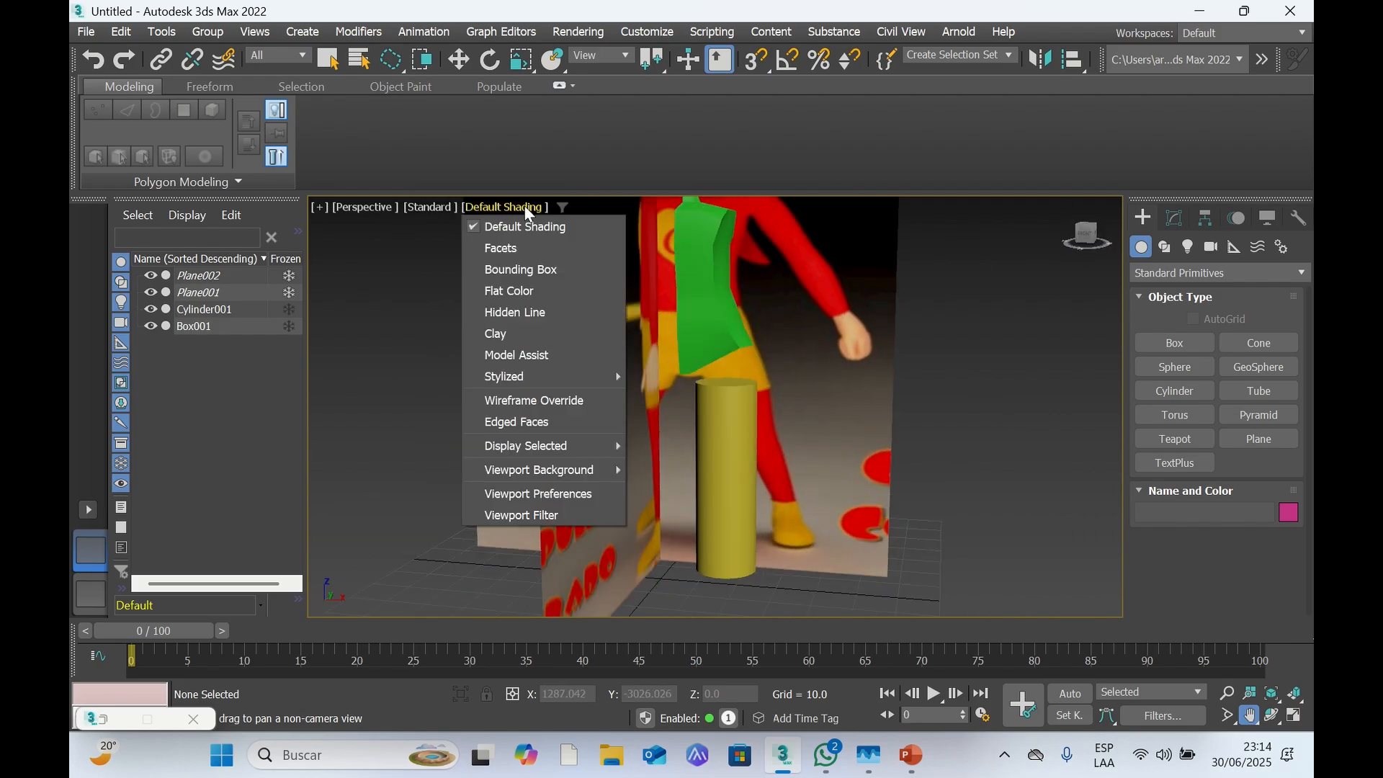
pyautogui.click(539, 426)
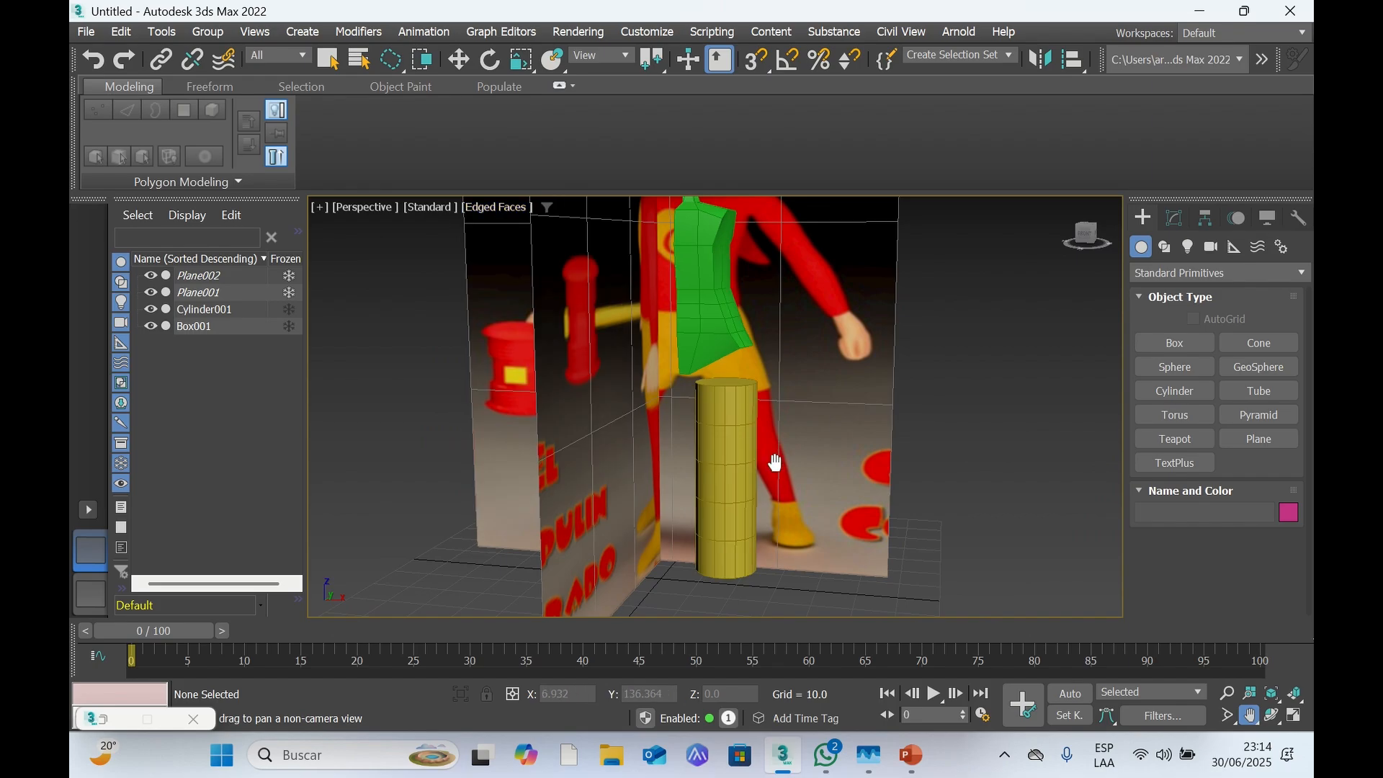
pyautogui.click(1080, 243)
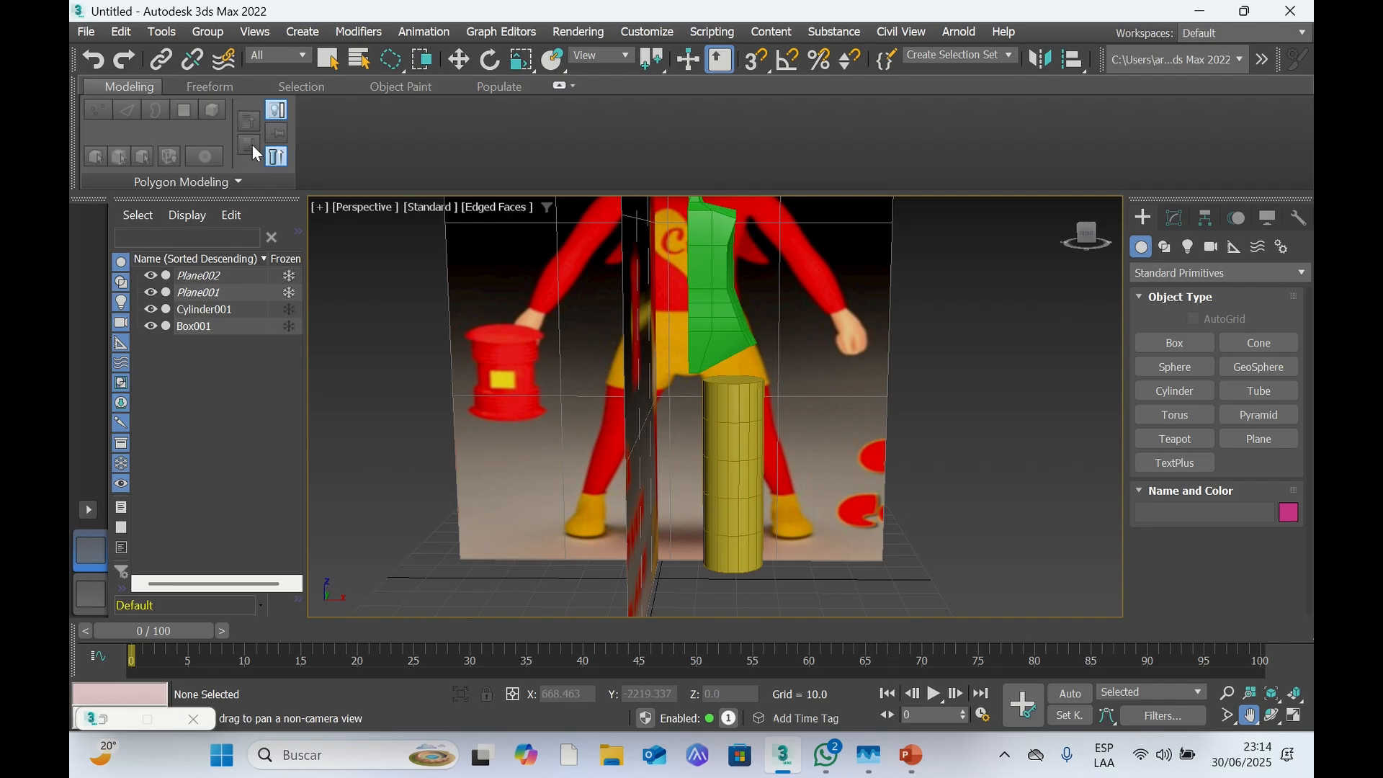
# Reduce the leg cylinder's number of sides to 10
pyautogui.click(459, 59)
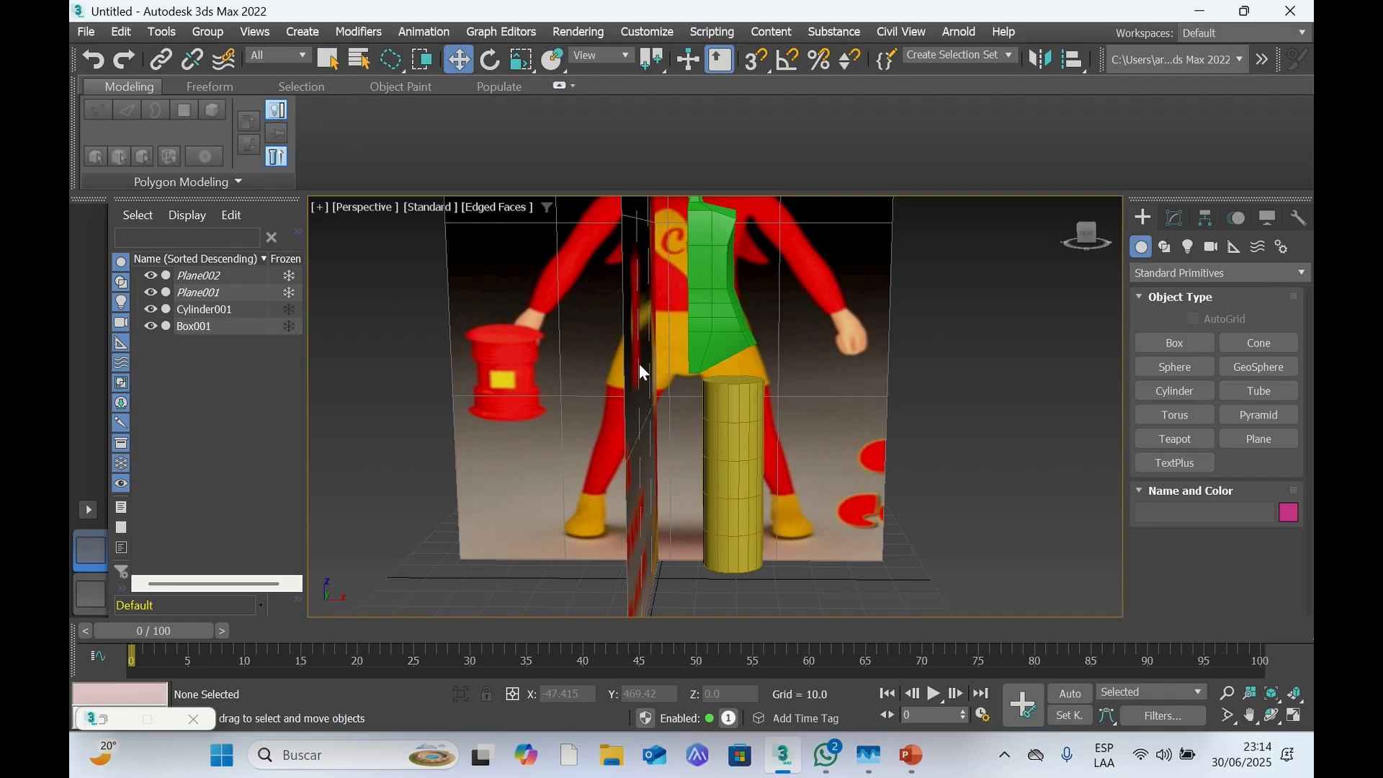
pyautogui.click(732, 429)
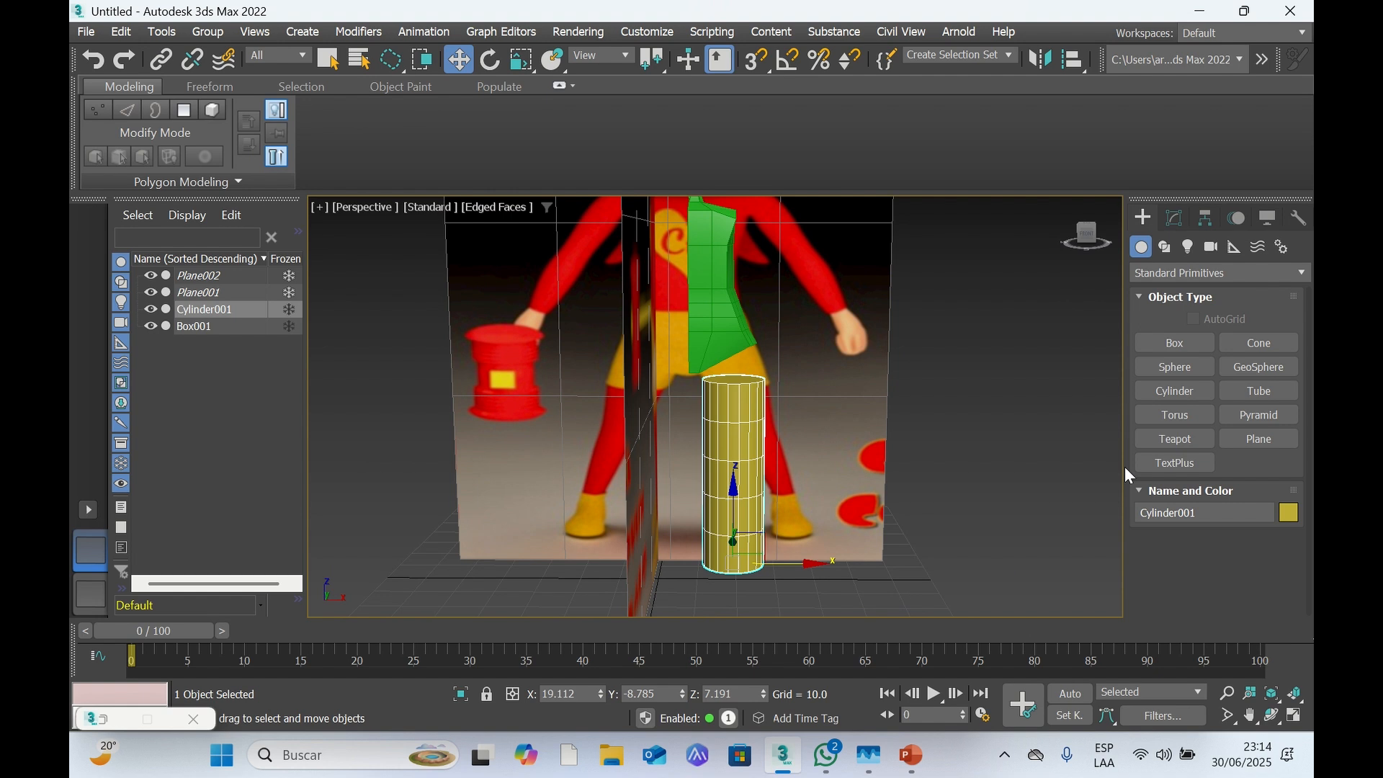
pyautogui.click(1173, 216)
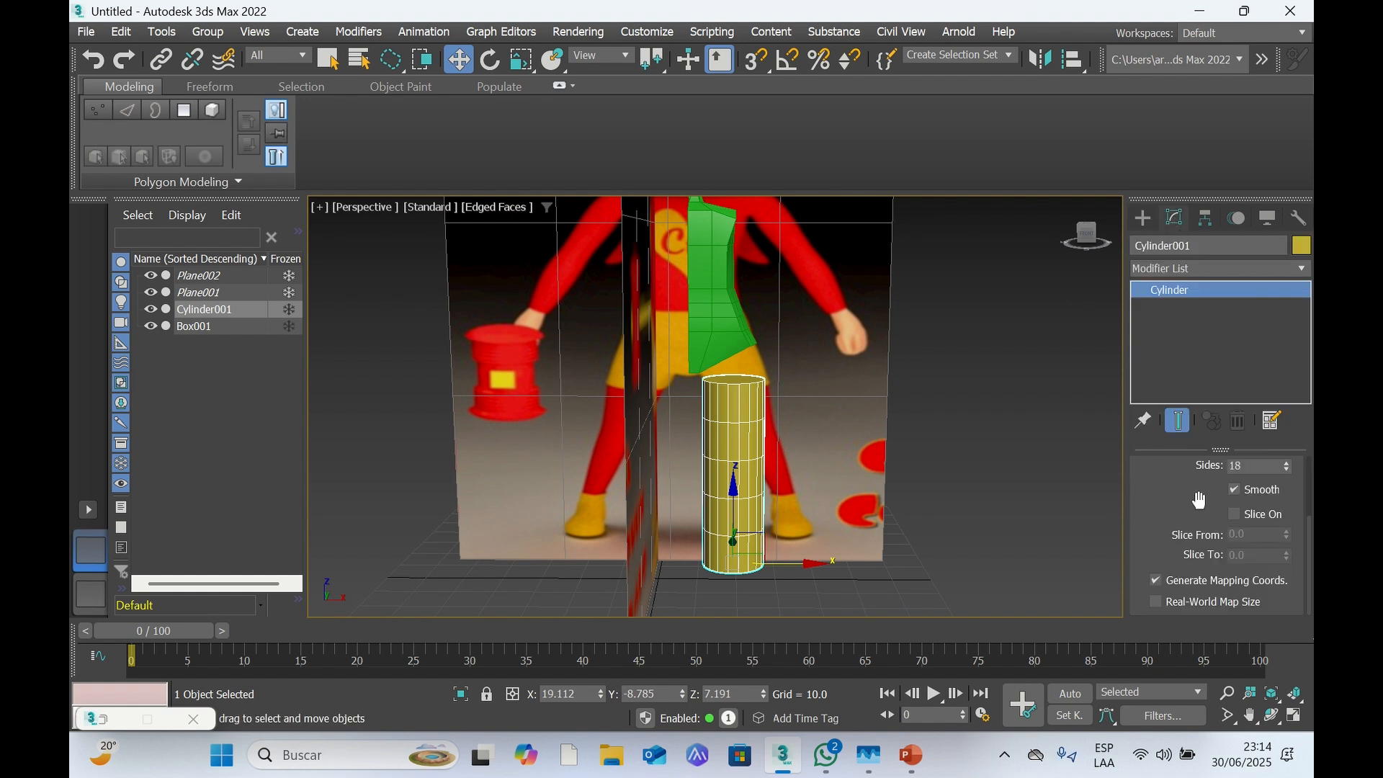
pyautogui.scroll(2, 1199, 499)
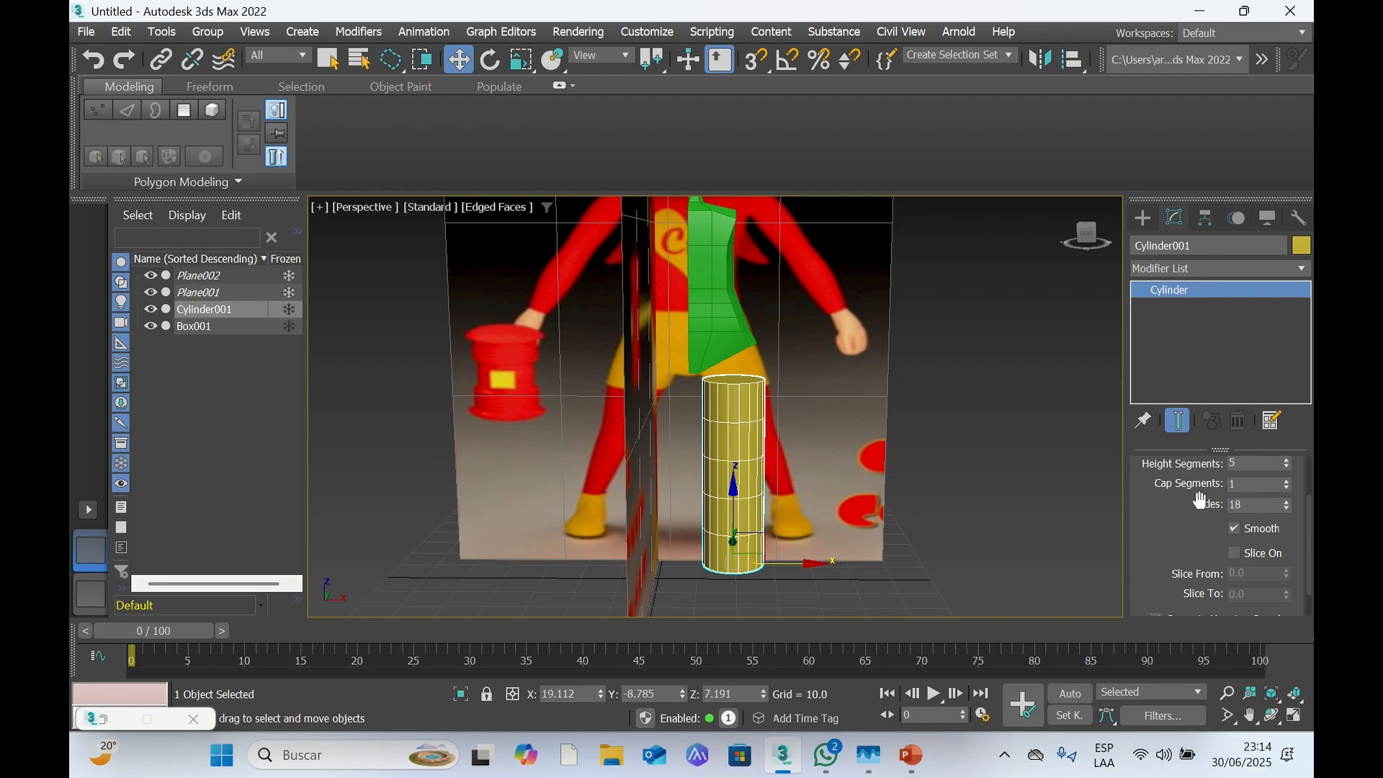
pyautogui.scroll(2, 1199, 499)
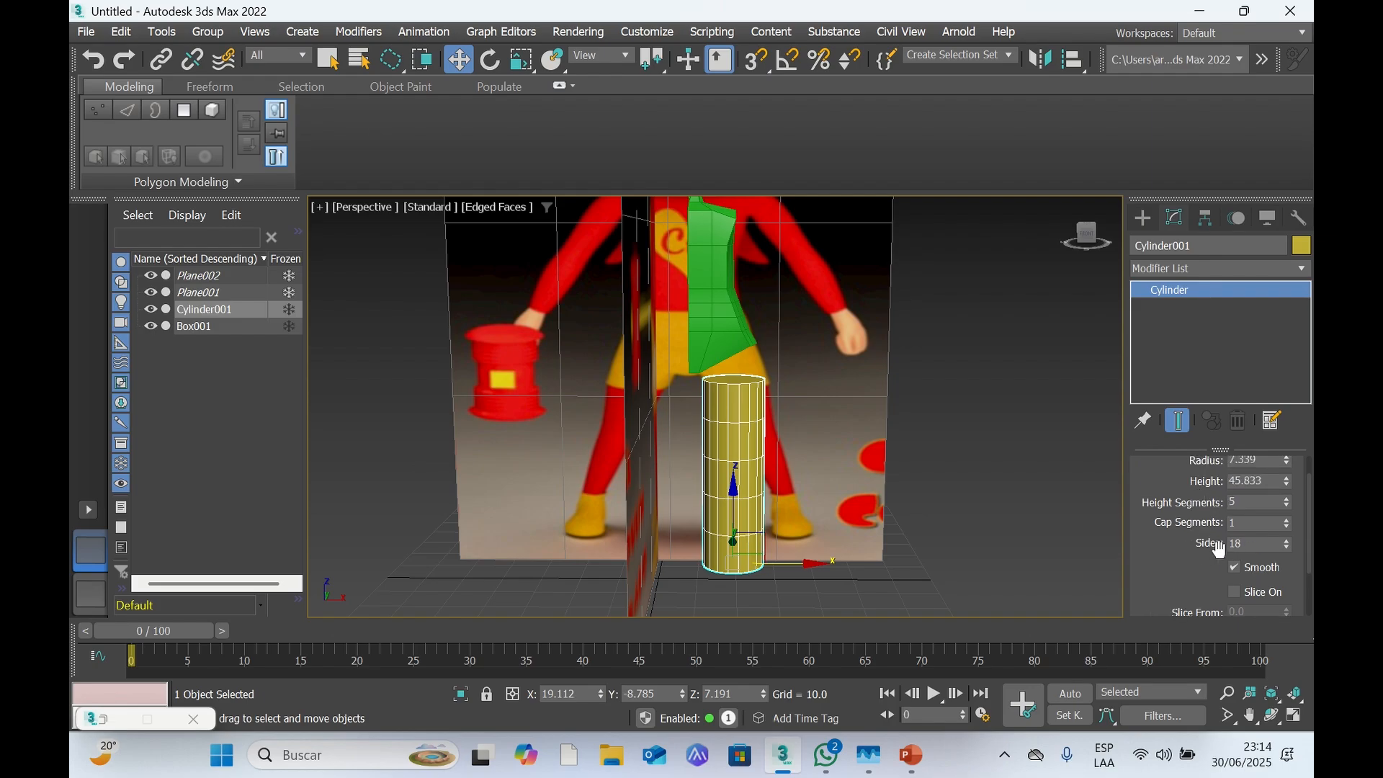
pyautogui.click(1287, 547)
pyautogui.click(1288, 547)
pyautogui.click(1288, 547)
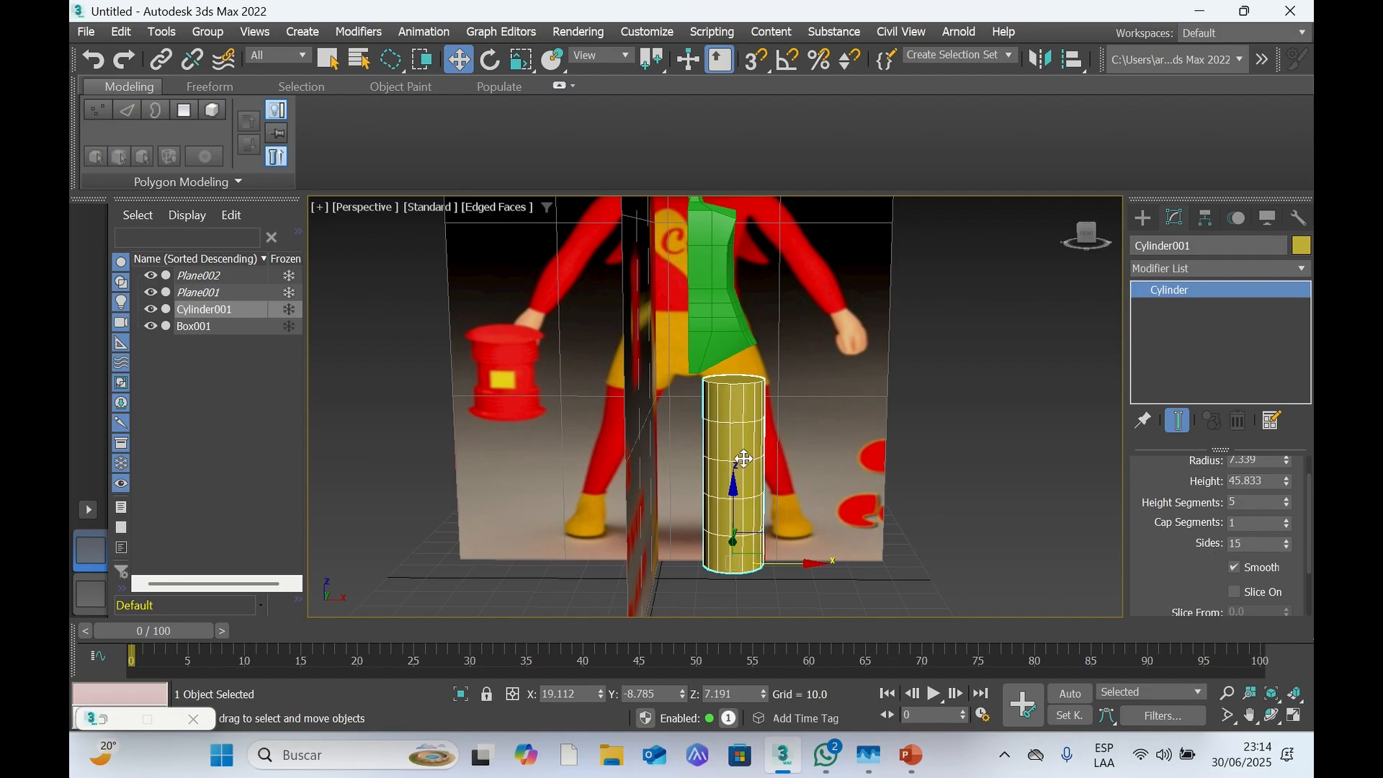
pyautogui.click(1286, 546)
pyautogui.click(1286, 546)
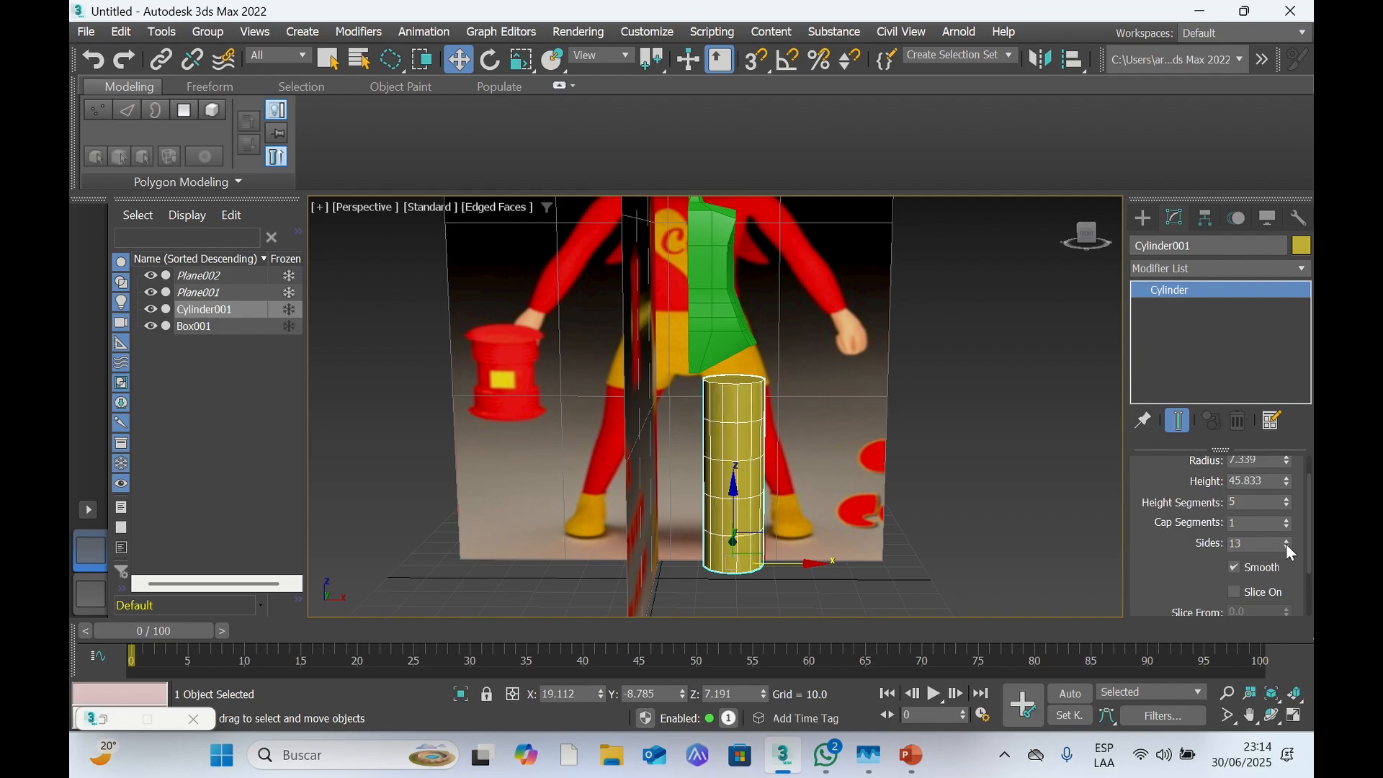
pyautogui.click(1287, 546)
pyautogui.click(1287, 547)
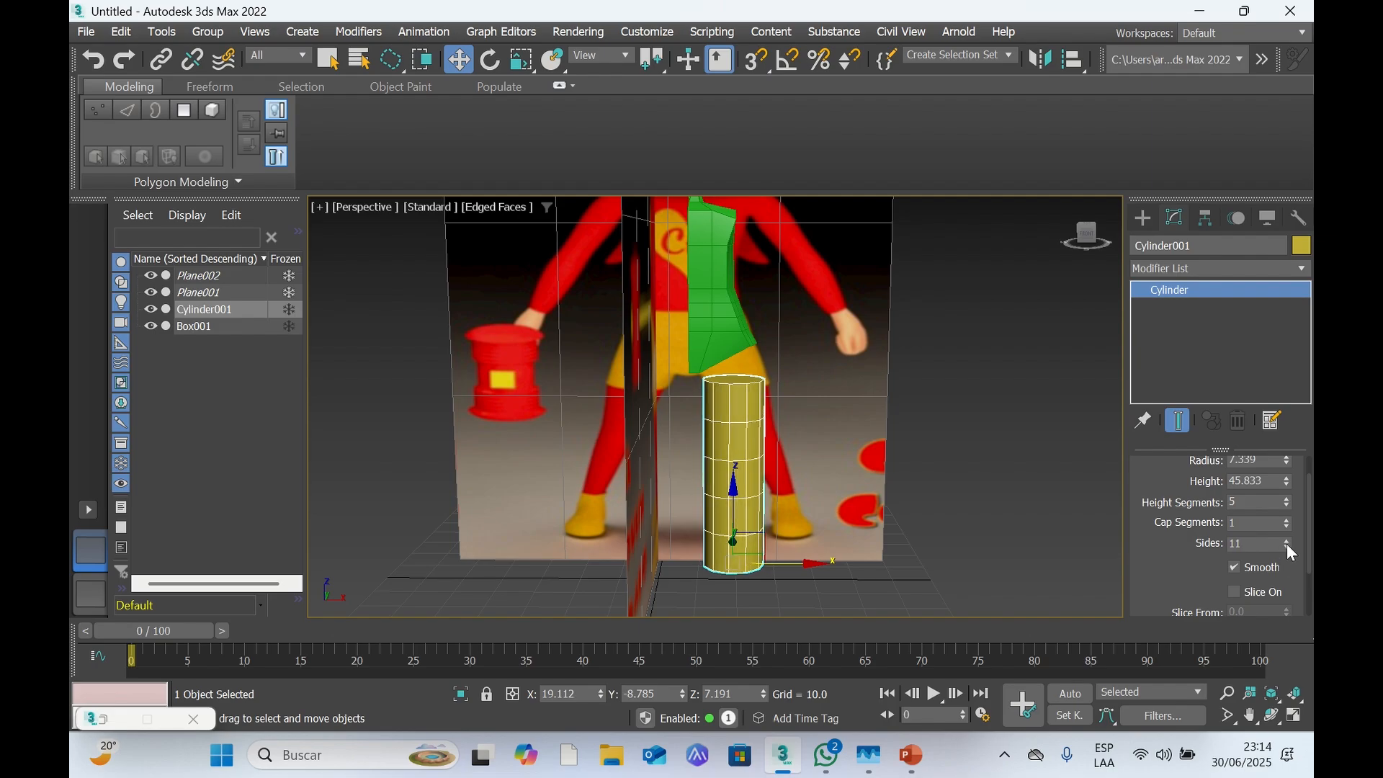
pyautogui.click(1287, 546)
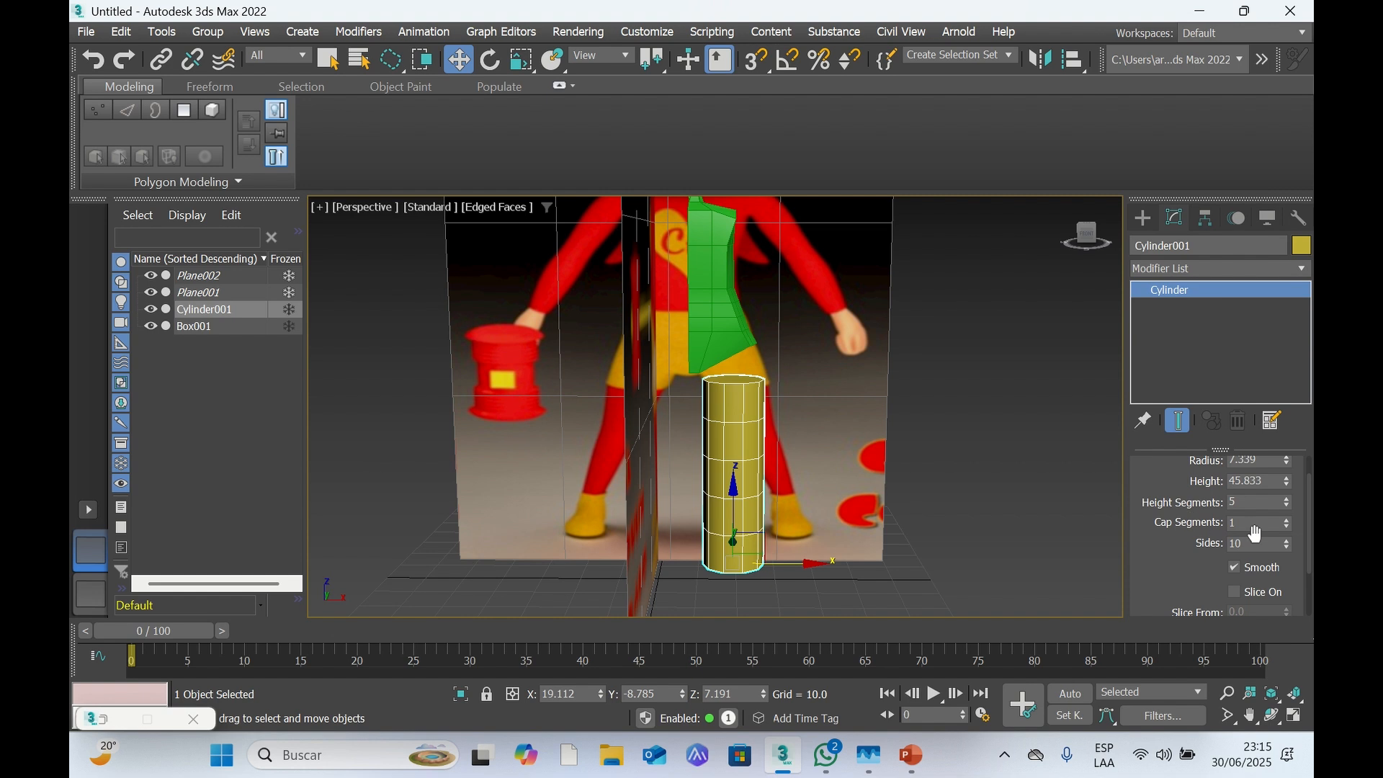
# Set the leg cylinder's height segments to 6 and look through its remaining parameters
pyautogui.click(1288, 499)
pyautogui.scroll(1, 1291, 504)
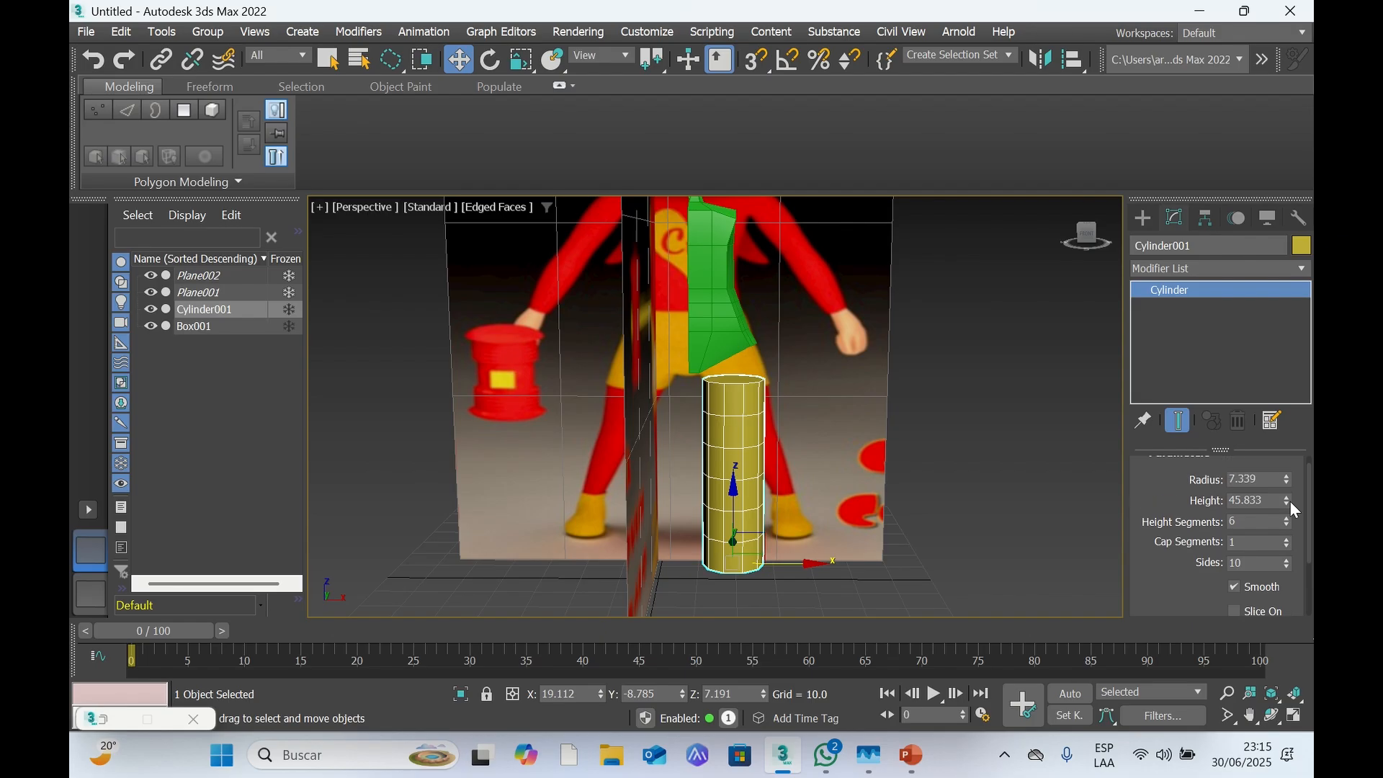
pyautogui.scroll(-5, 1290, 510)
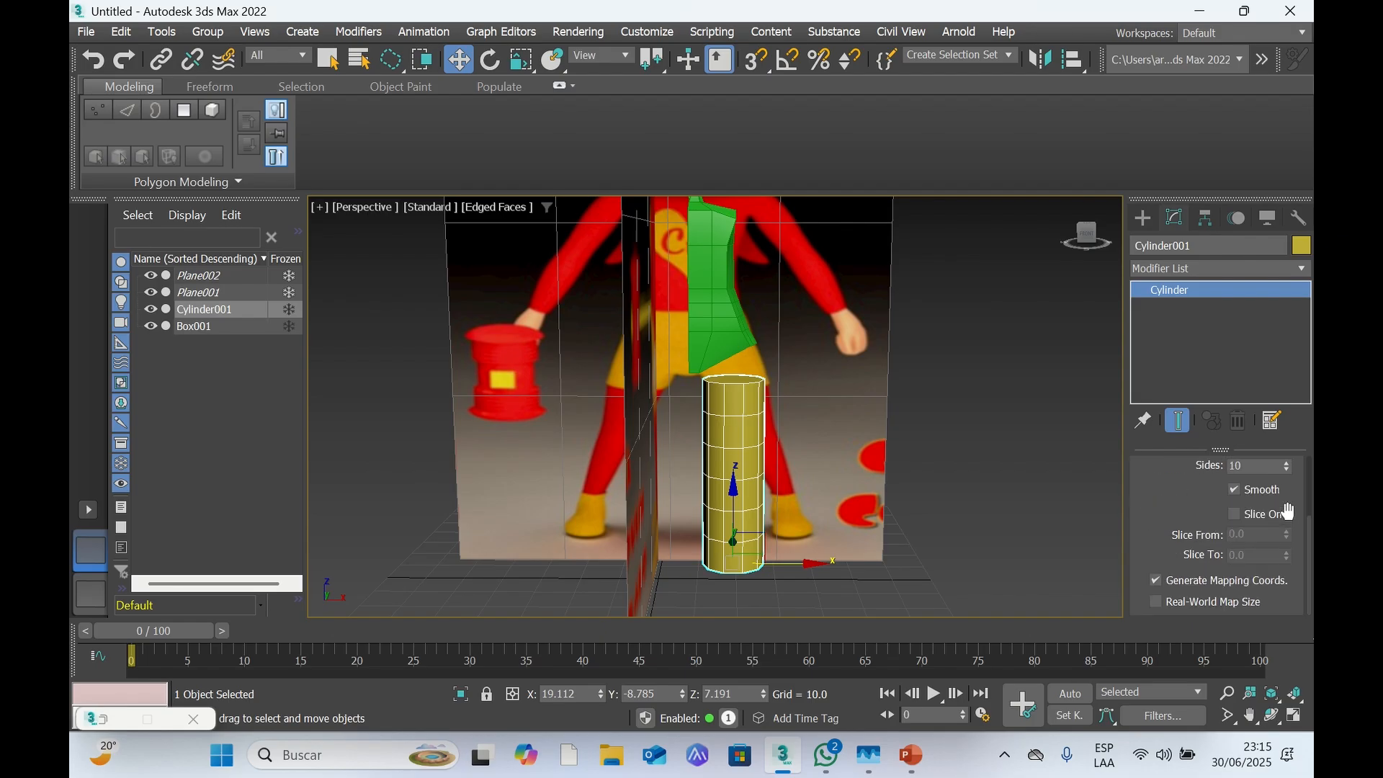
pyautogui.scroll(6, 1292, 542)
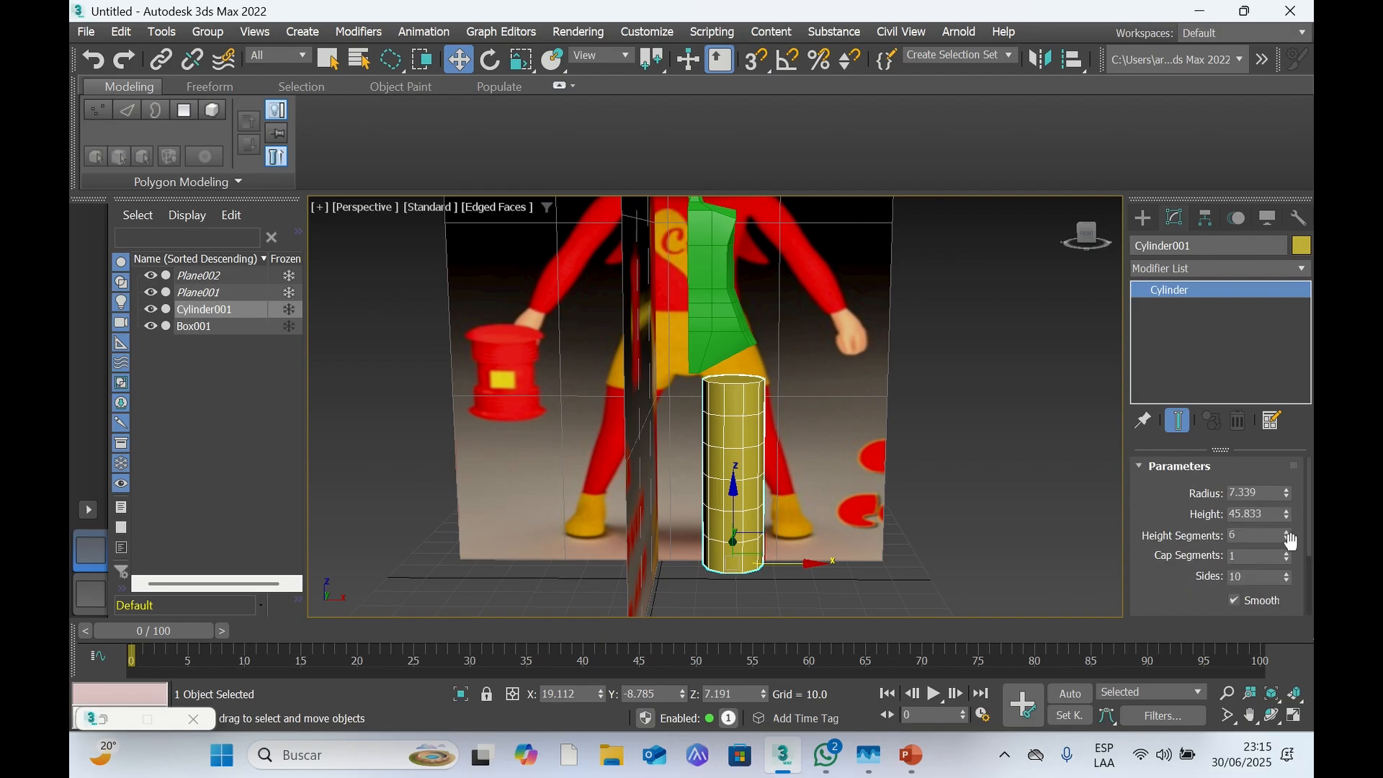
pyautogui.scroll(-5, 1291, 542)
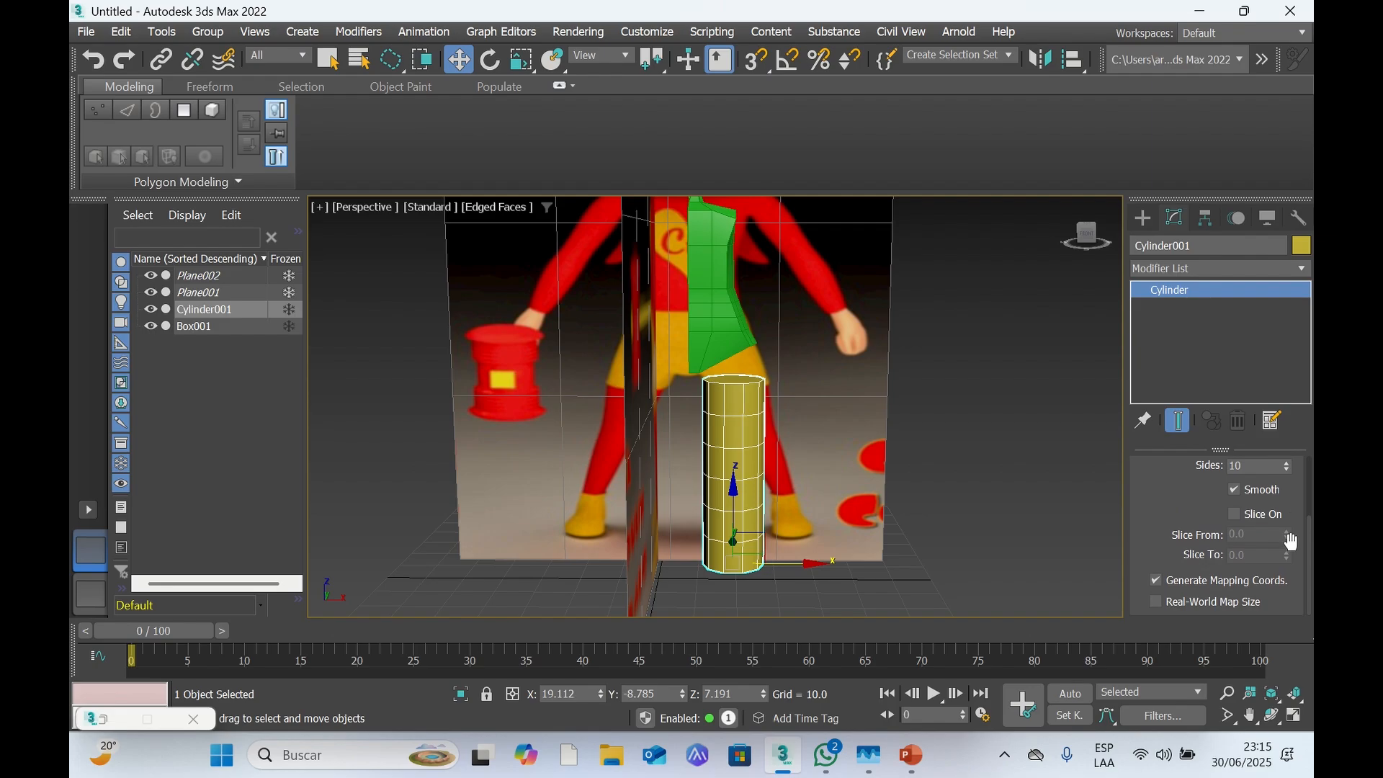
# Set the leg cylinder's height to about 43.587 and raise the cylinder to about Z 10.419
pyautogui.scroll(2, 1287, 532)
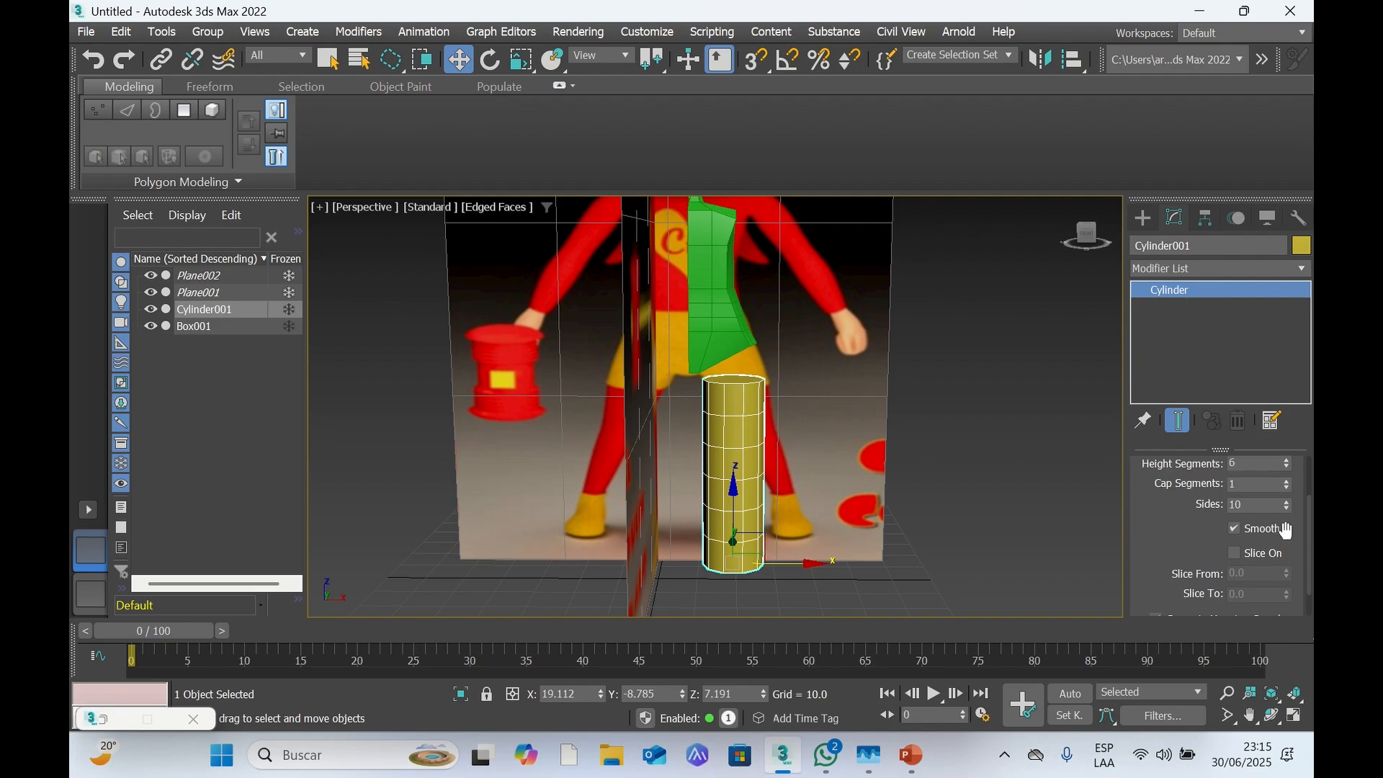
pyautogui.scroll(2, 1287, 531)
pyautogui.scroll(2, 1286, 531)
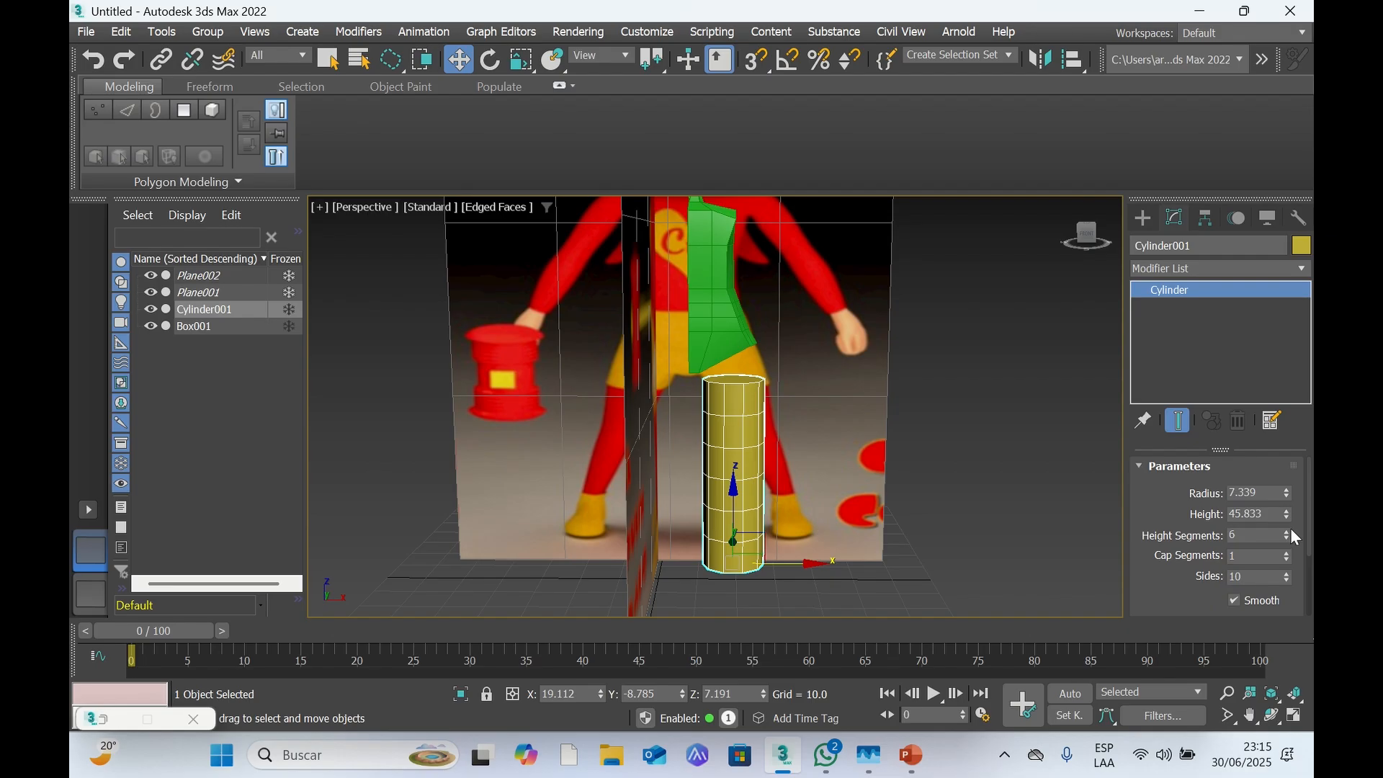
pyautogui.moveTo(1287, 517); pyautogui.dragTo(1287, 517)
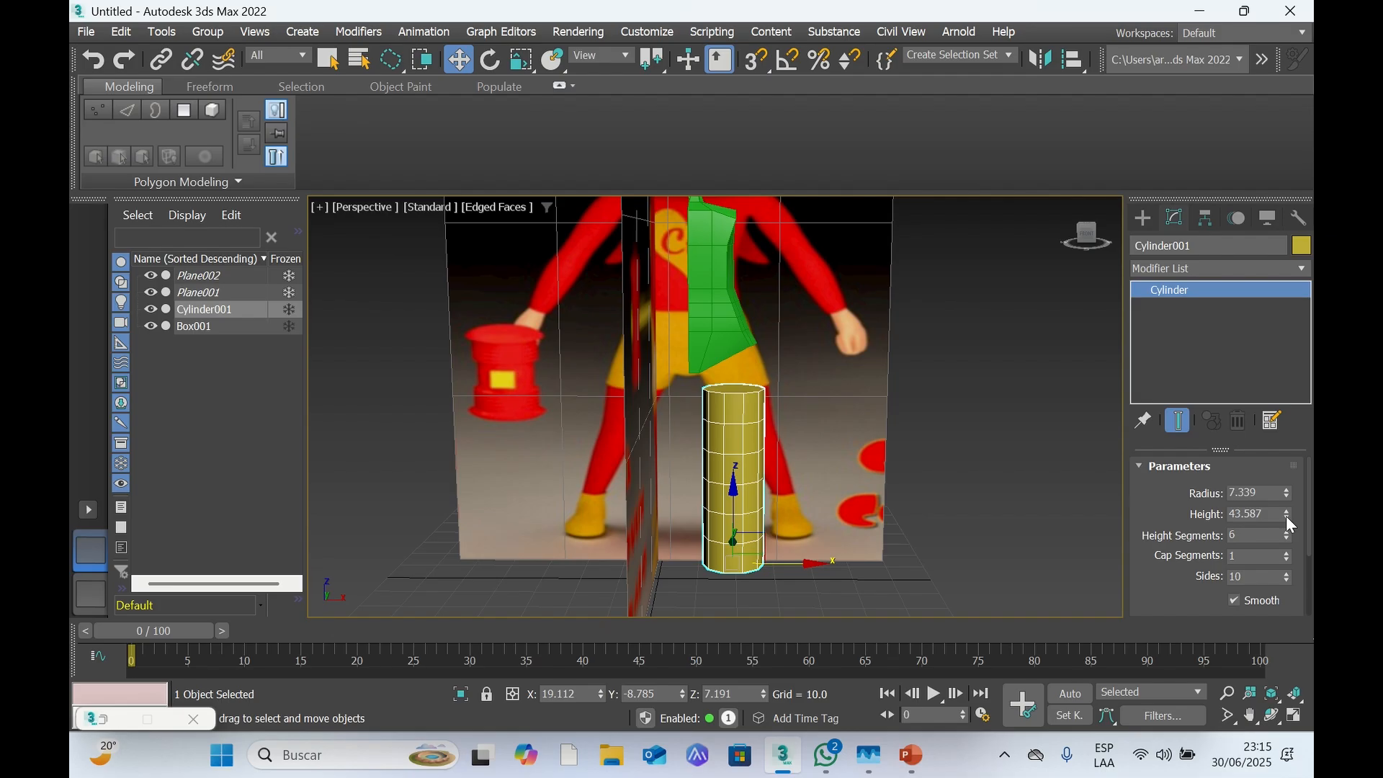
pyautogui.moveTo(732, 528); pyautogui.dragTo(731, 516)
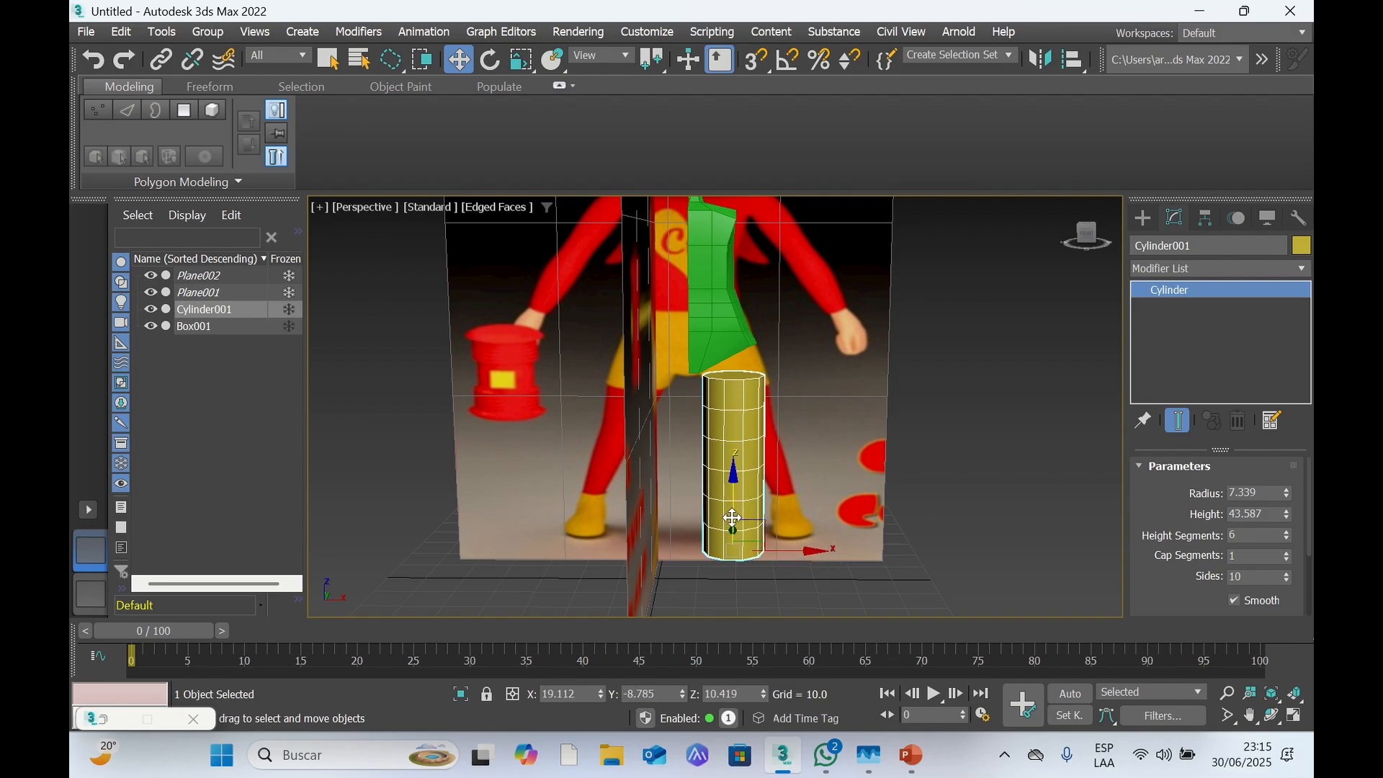
# Reduce the leg cylinder's radius to about 4.959 to match the reference leg's thickness
pyautogui.click(1287, 497)
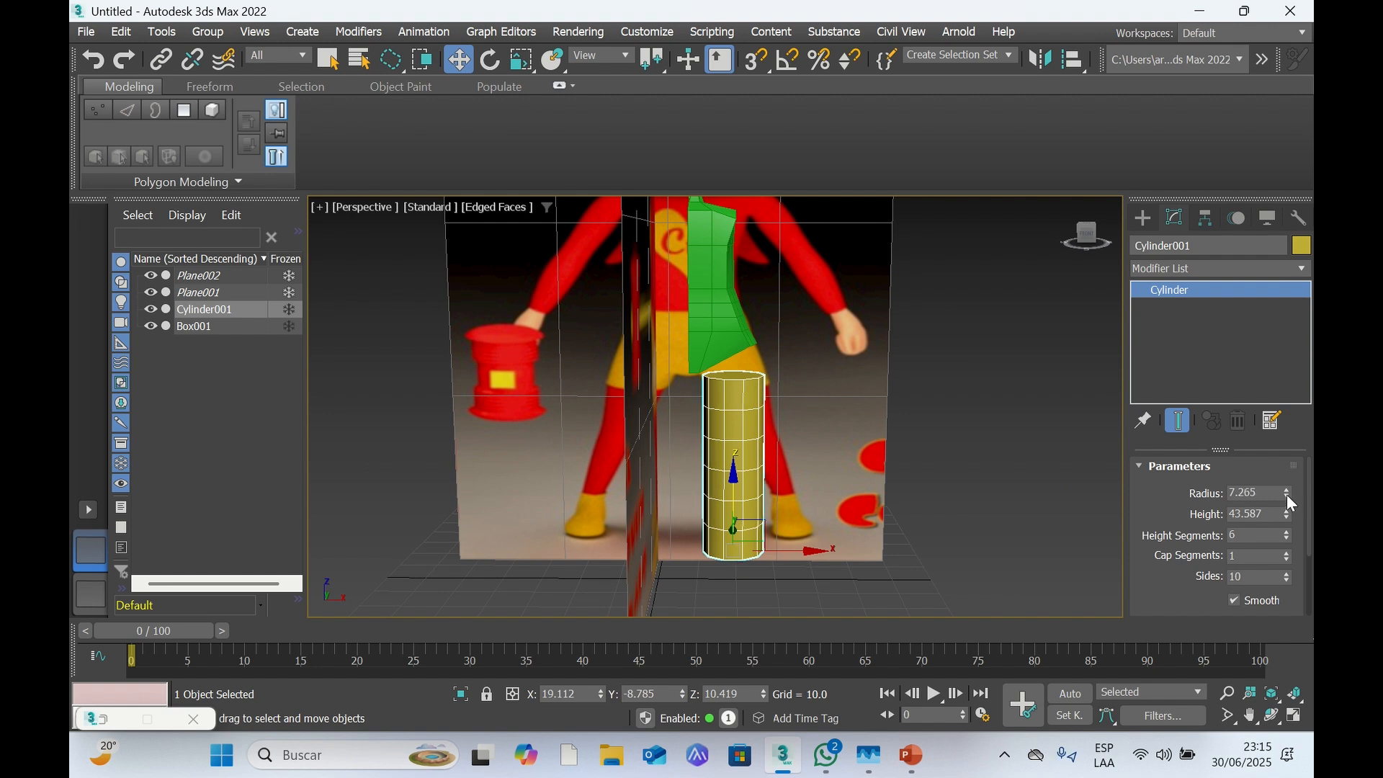
pyautogui.moveTo(1287, 494); pyautogui.dragTo(1290, 504)
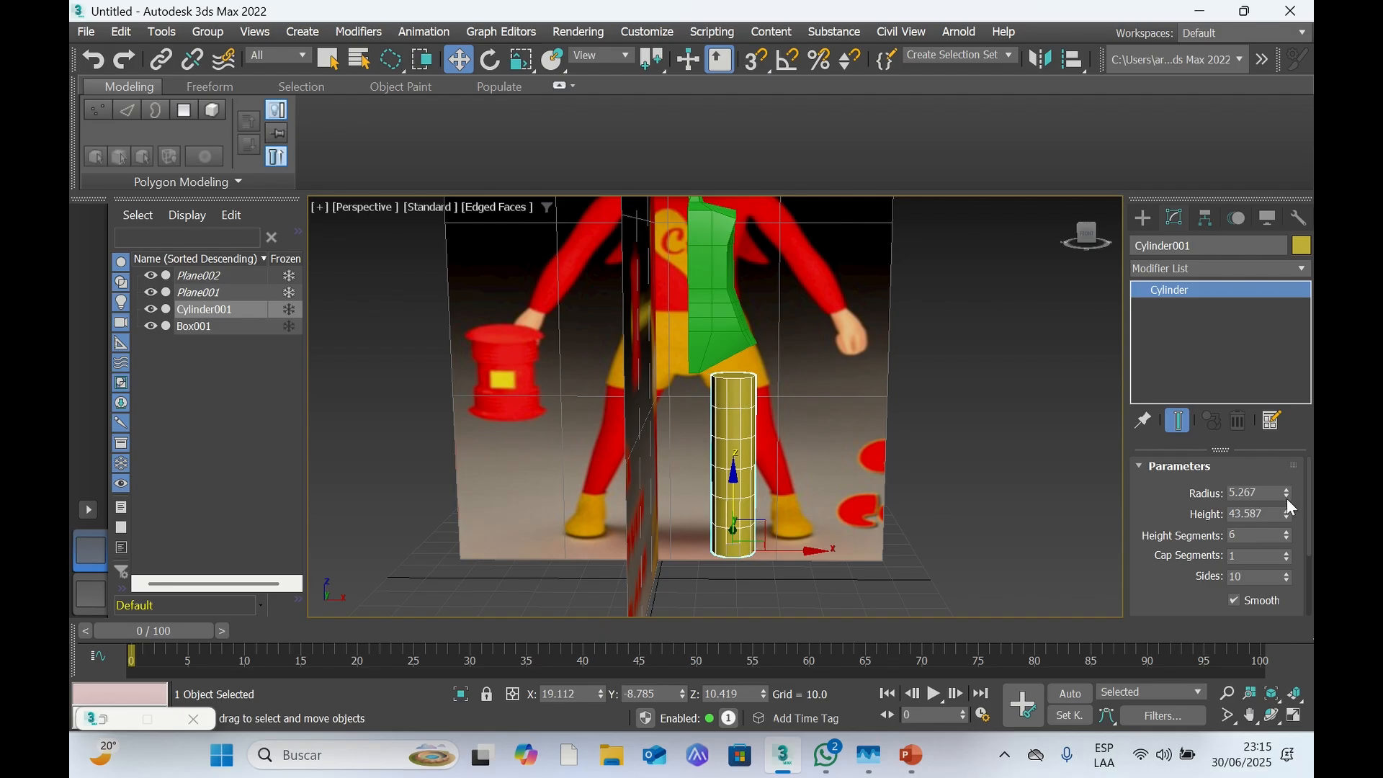
pyautogui.click(1288, 496)
pyautogui.moveTo(1289, 497); pyautogui.dragTo(1288, 497)
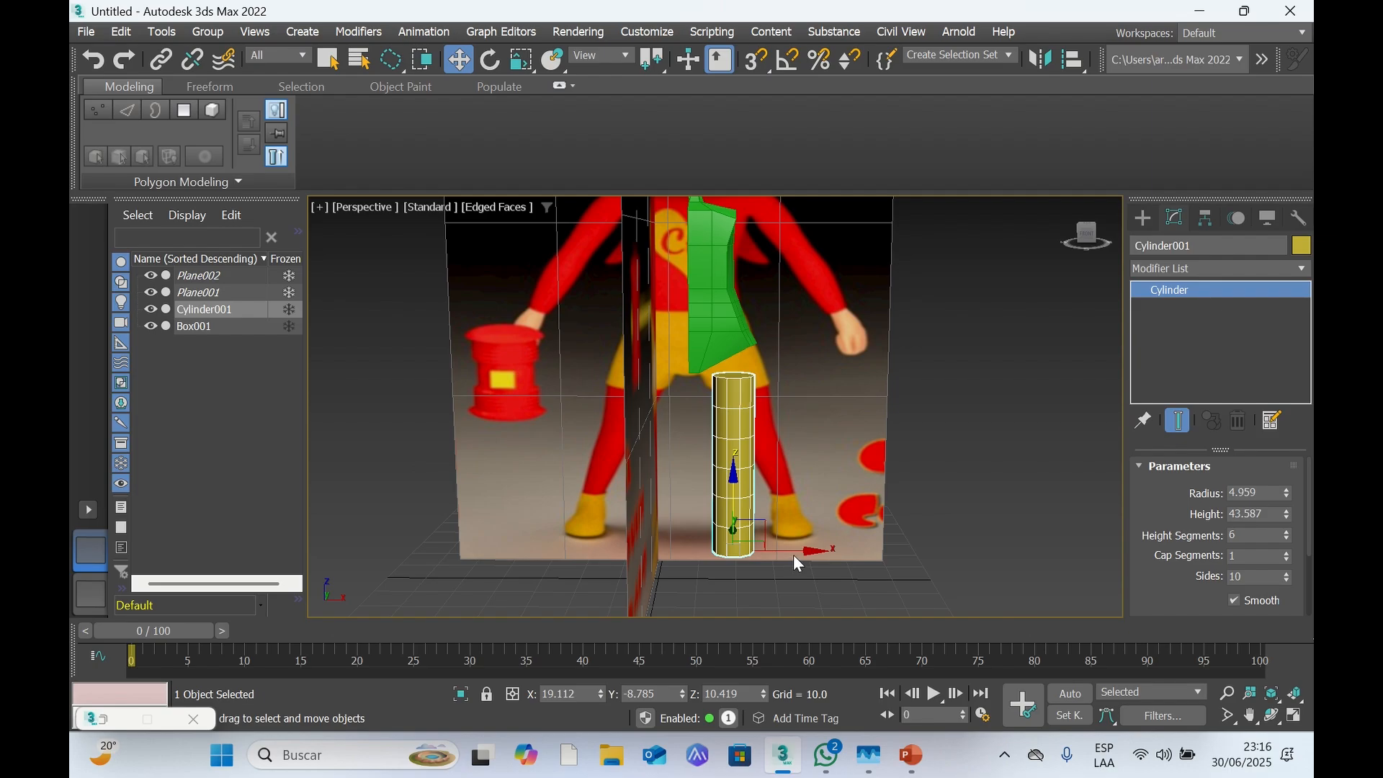
# Rotate the cylinder about 6 degrees on Z and -19 on Y, and move it over the reference leg at about X 33.661, Z 15.119
pyautogui.press('e')
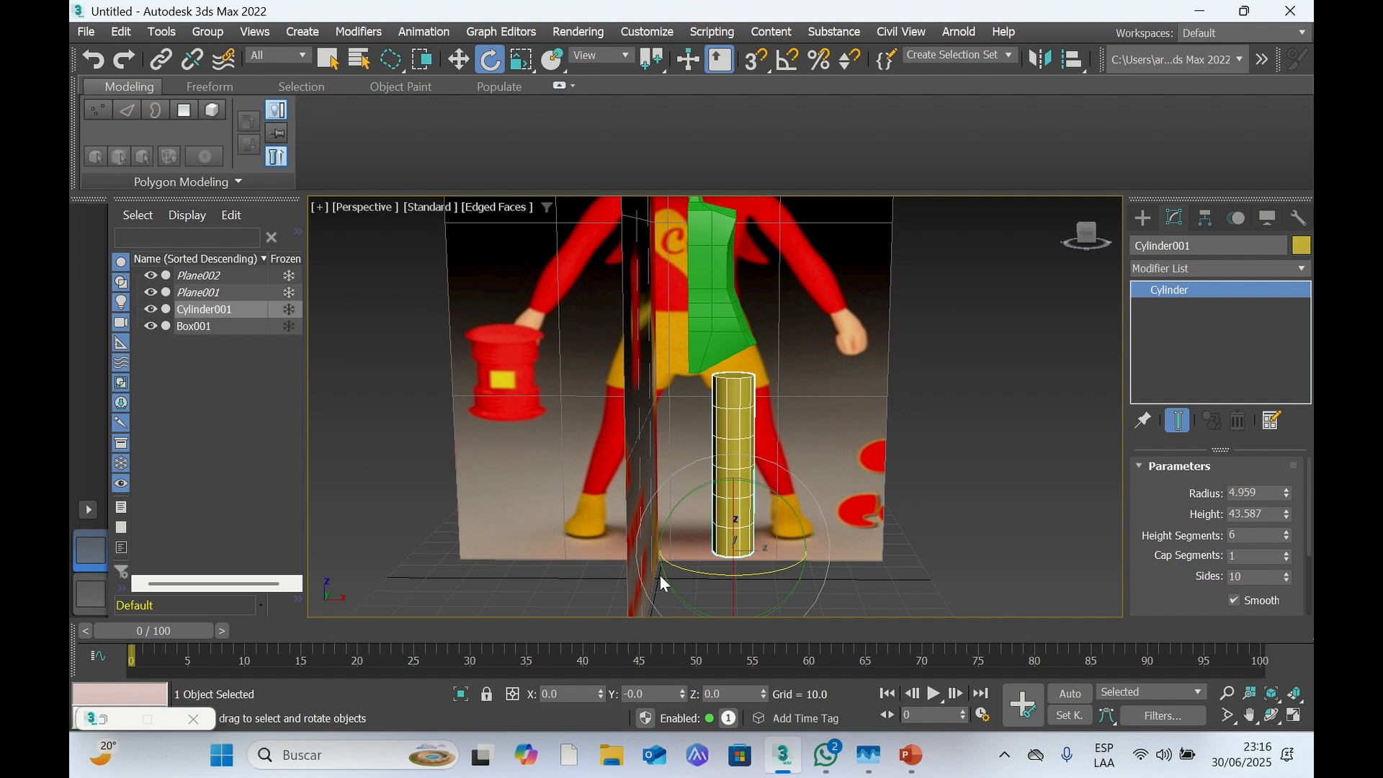
pyautogui.moveTo(683, 571); pyautogui.dragTo(691, 558)
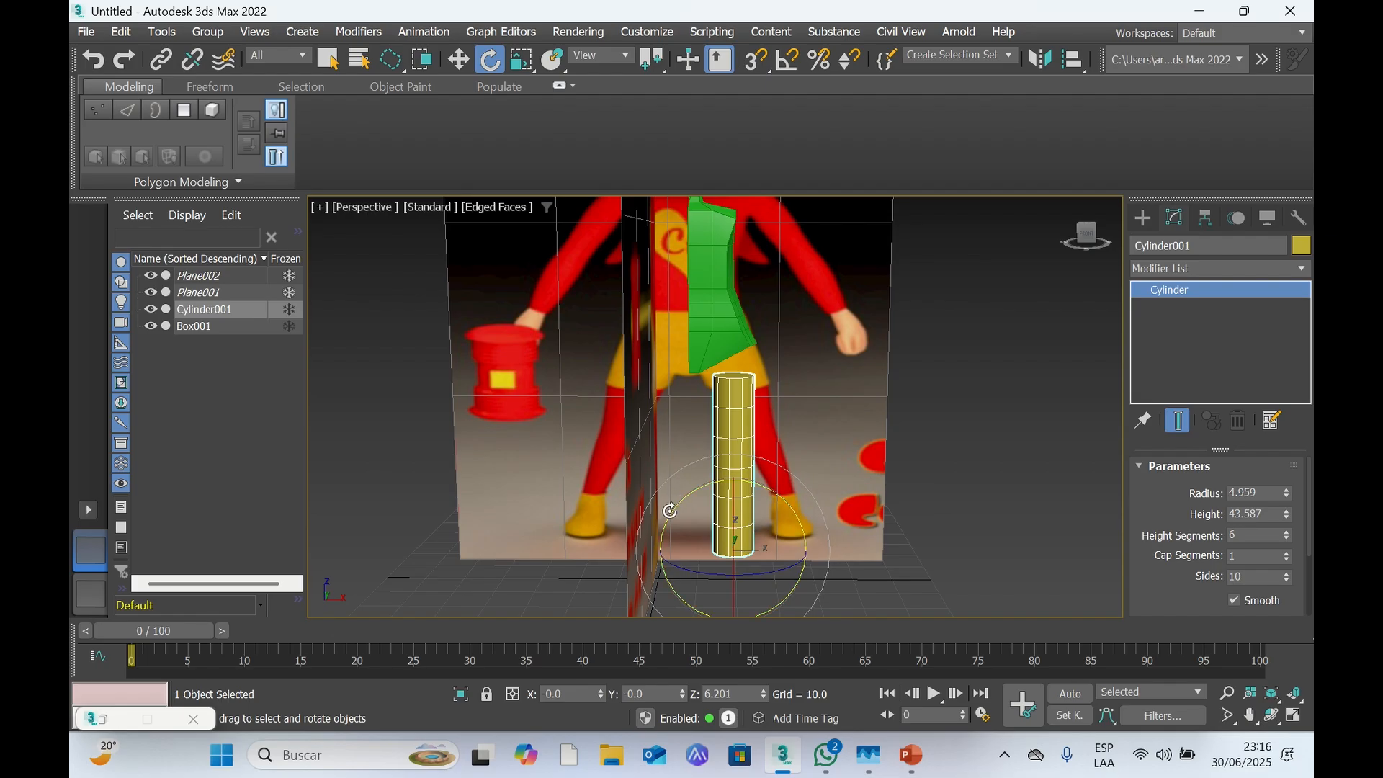
pyautogui.moveTo(670, 512); pyautogui.dragTo(664, 540)
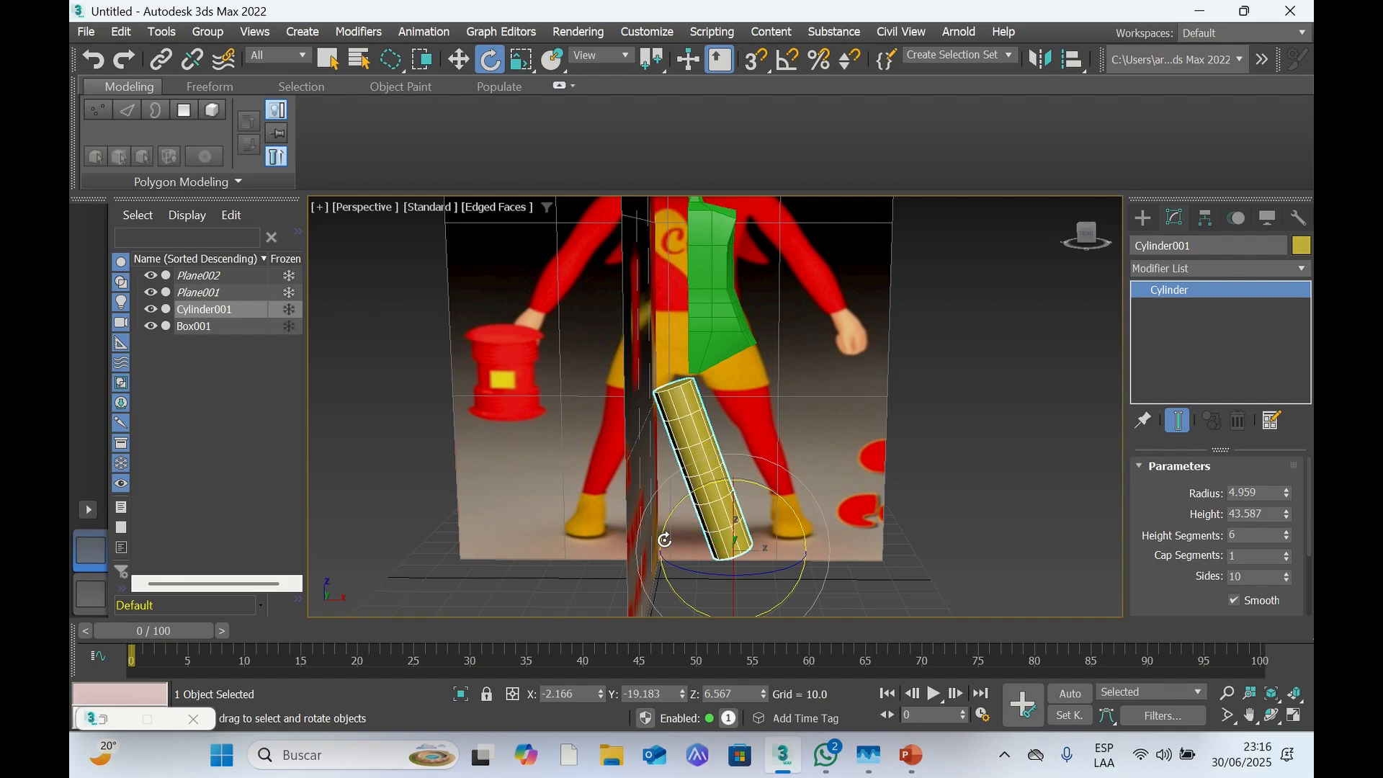
pyautogui.click(458, 62)
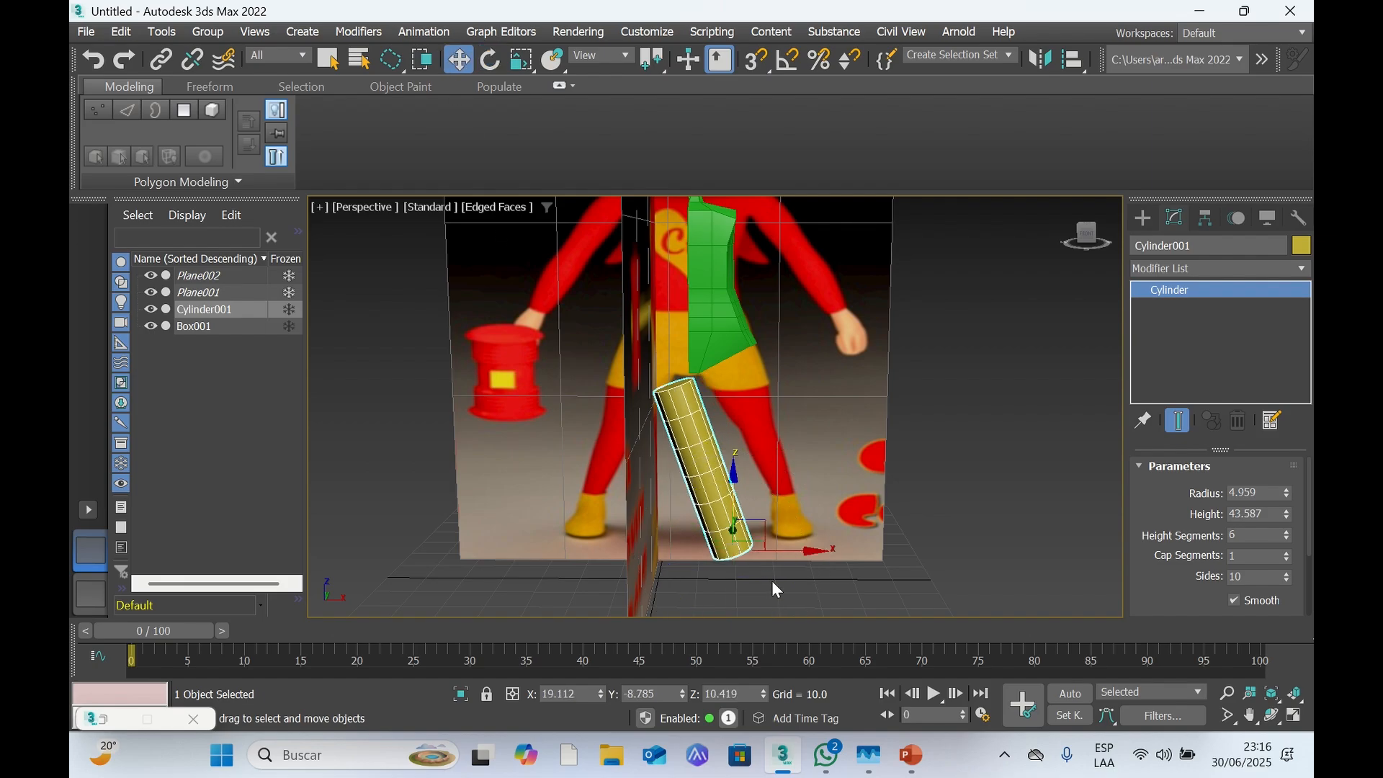
pyautogui.moveTo(784, 548); pyautogui.dragTo(794, 497)
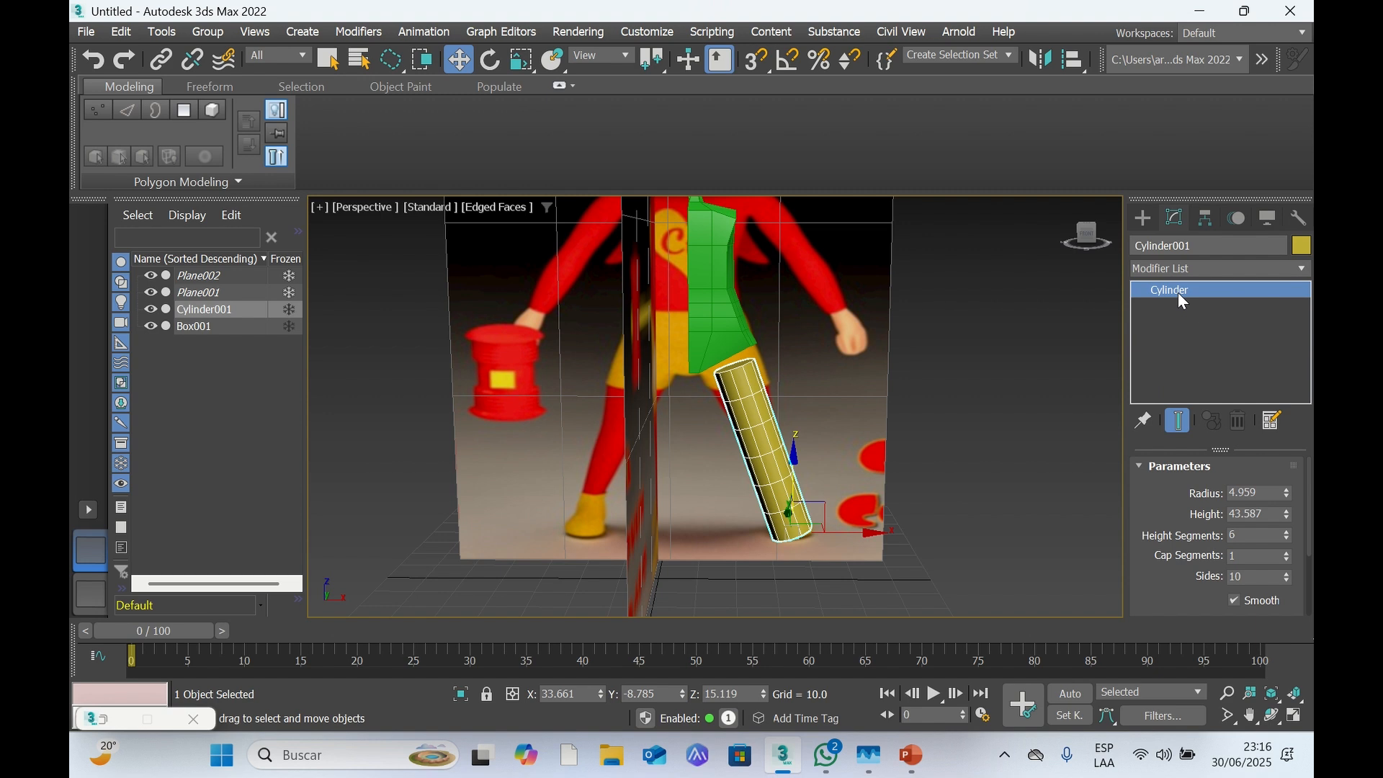
# Apply an FFD 4x4x4 modifier to the leg cylinder
pyautogui.click(1189, 272)
pyautogui.scroll(-2, 1182, 267)
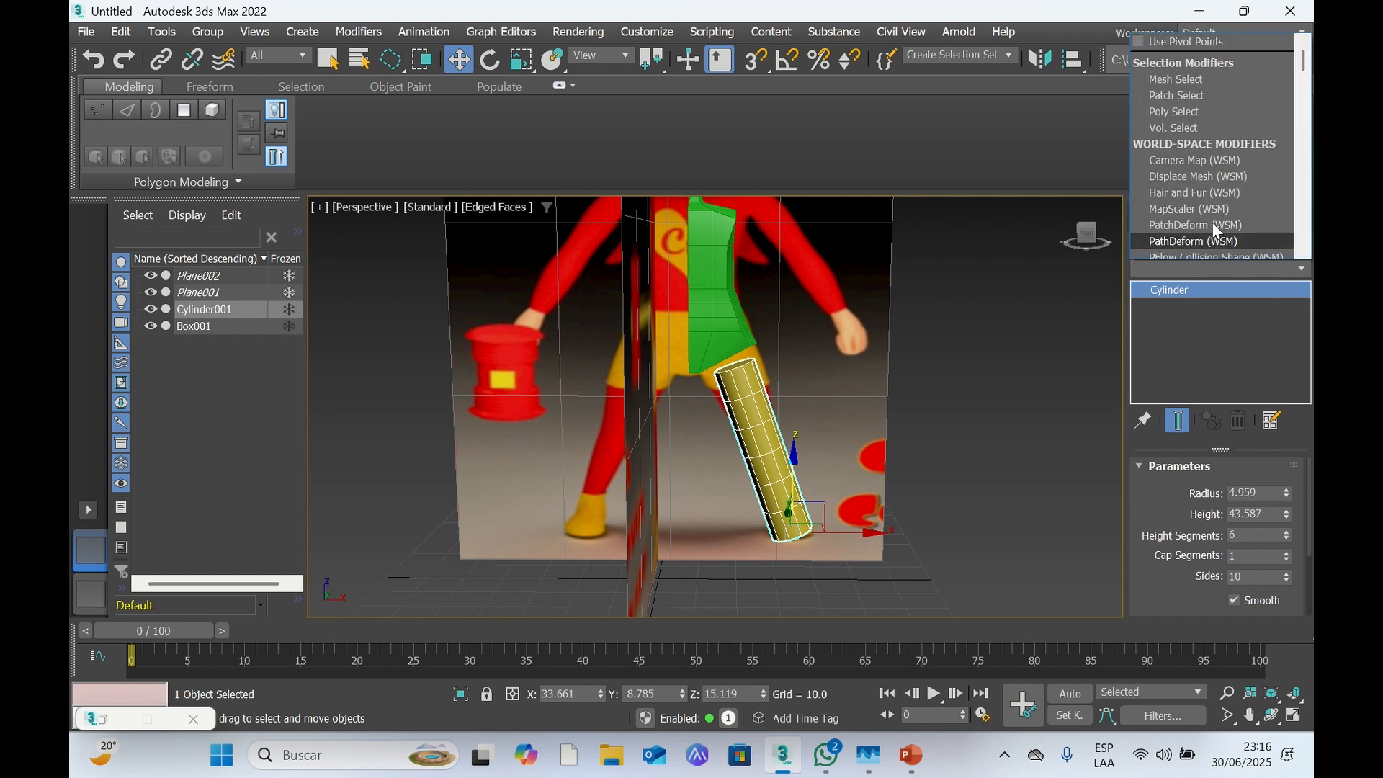
pyautogui.scroll(-3, 1216, 232)
pyautogui.scroll(-6, 1215, 226)
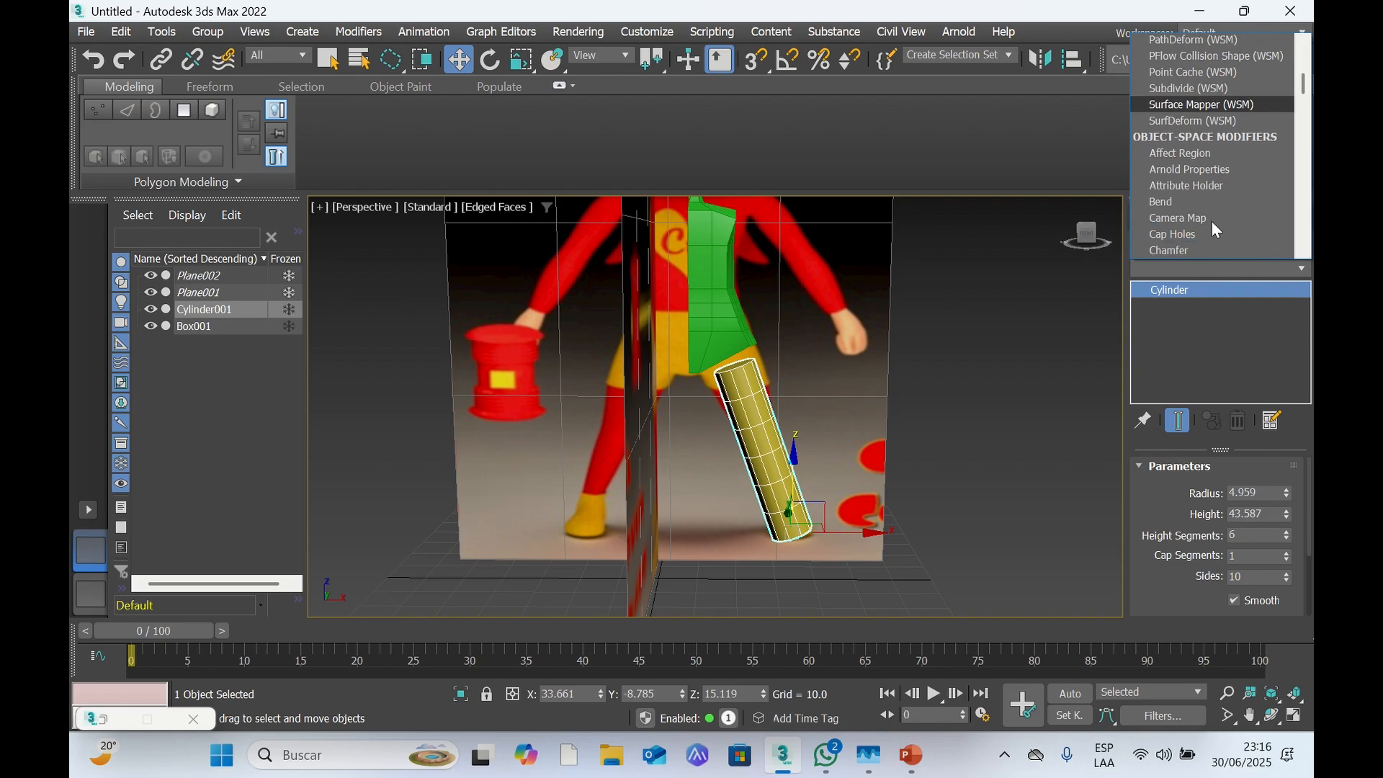
pyautogui.scroll(-6, 1213, 223)
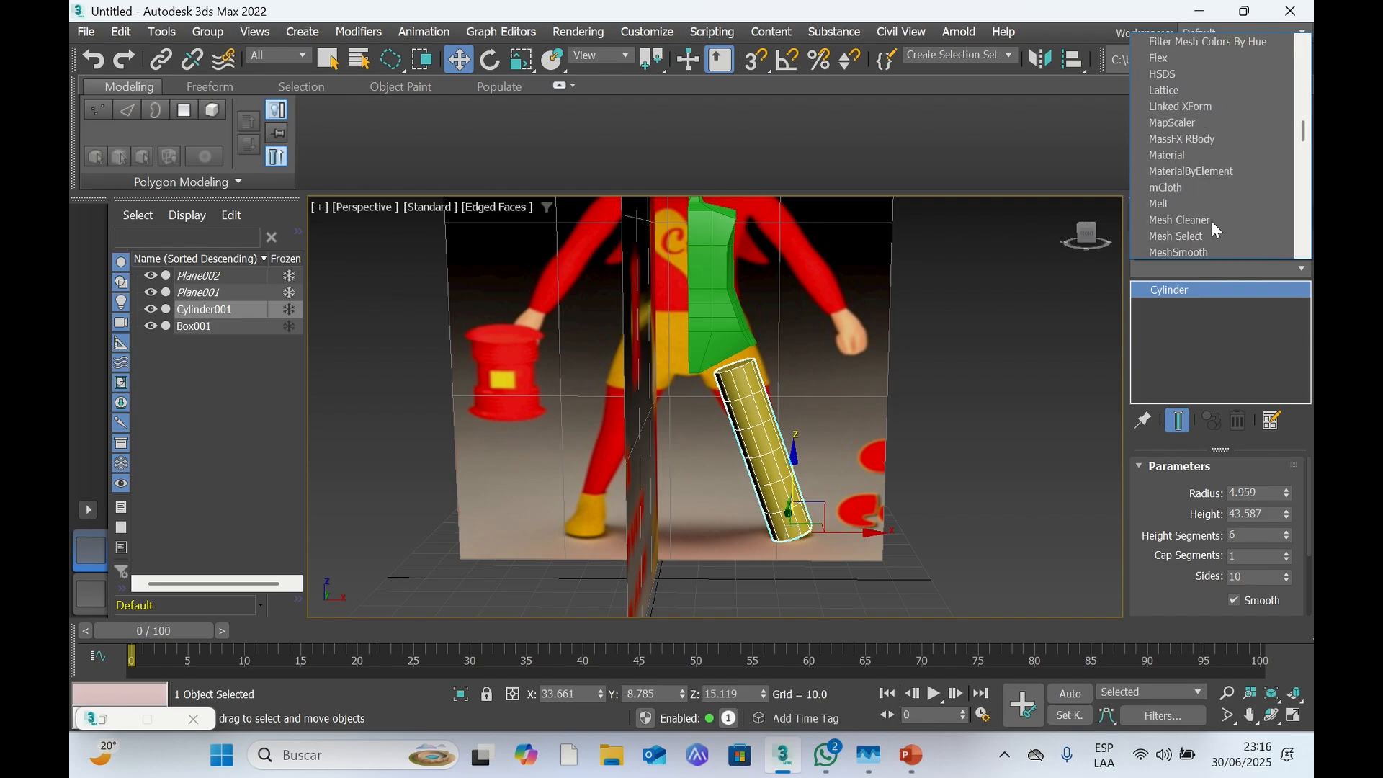
pyautogui.scroll(-9, 1211, 222)
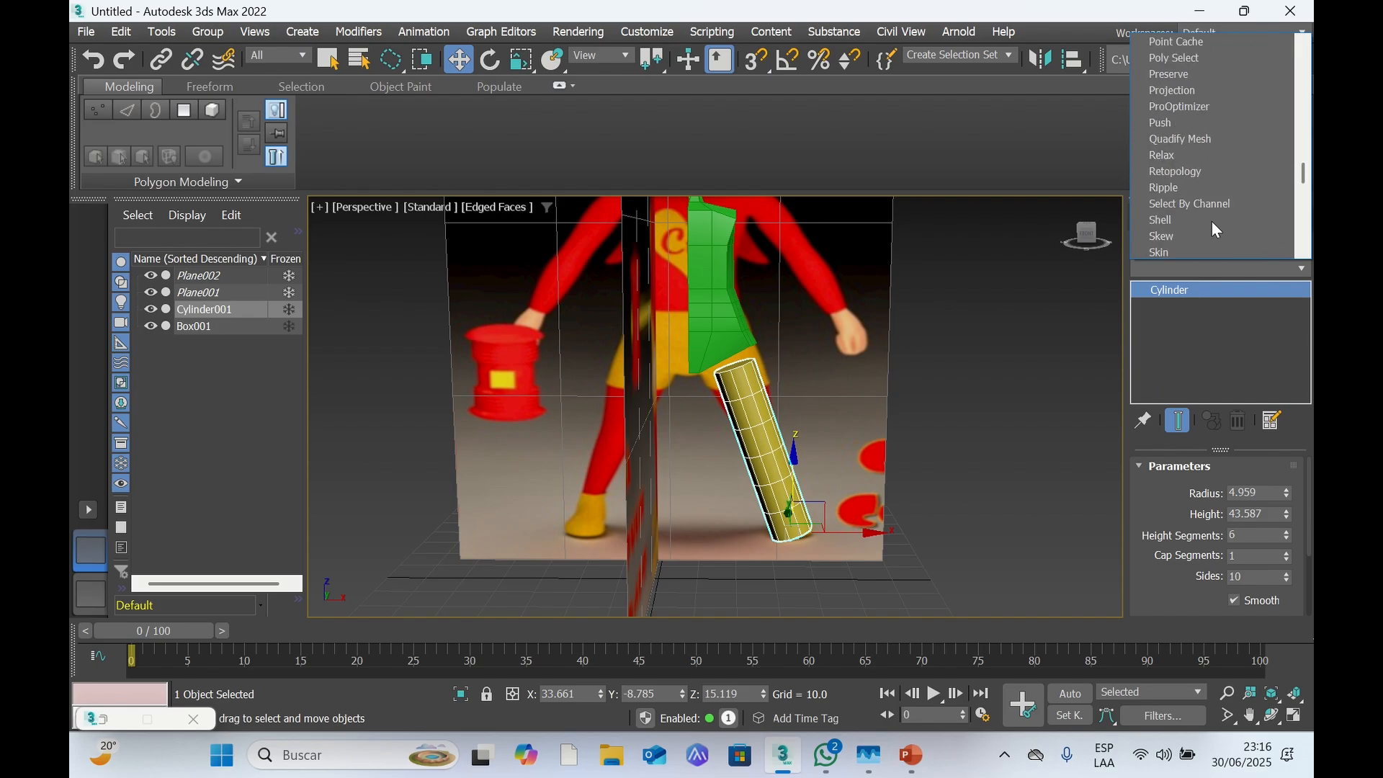
pyautogui.scroll(5, 1212, 222)
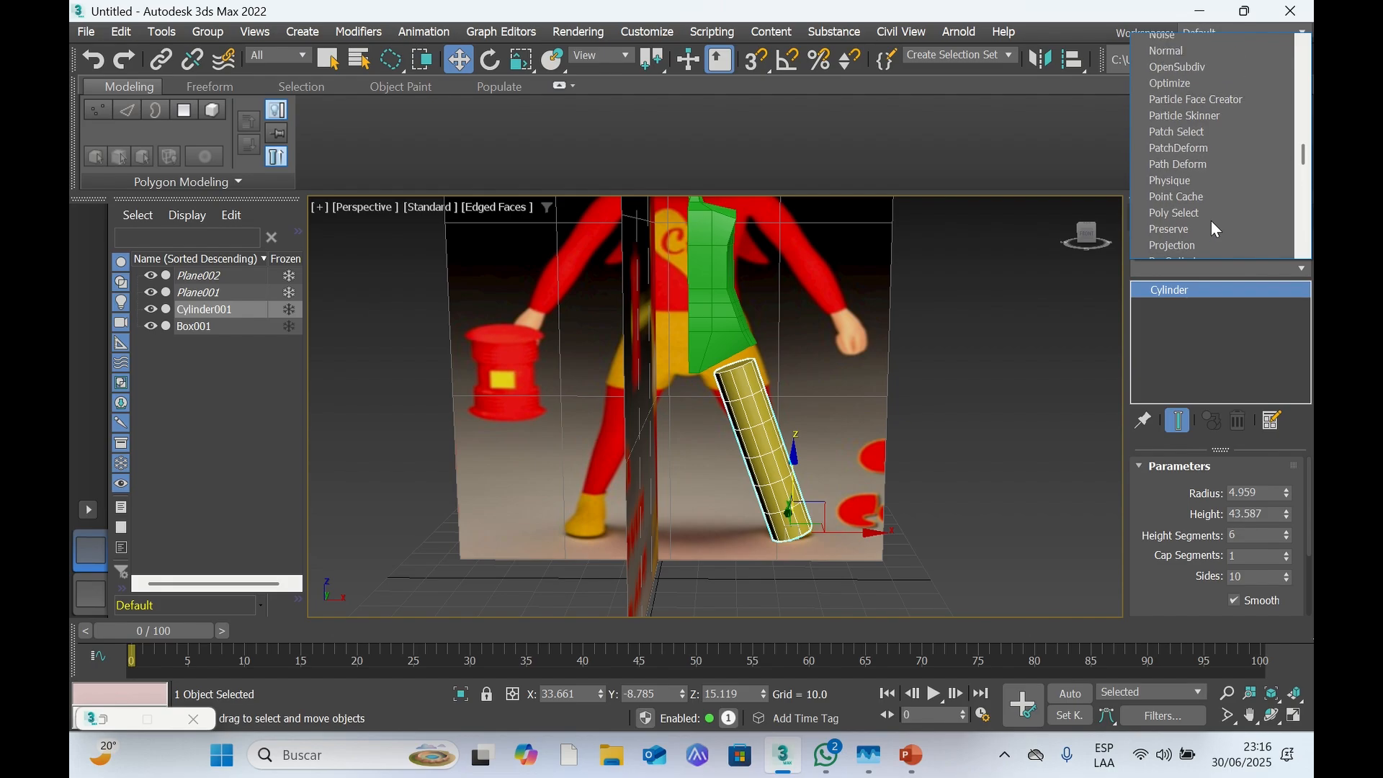
pyautogui.scroll(6, 1212, 222)
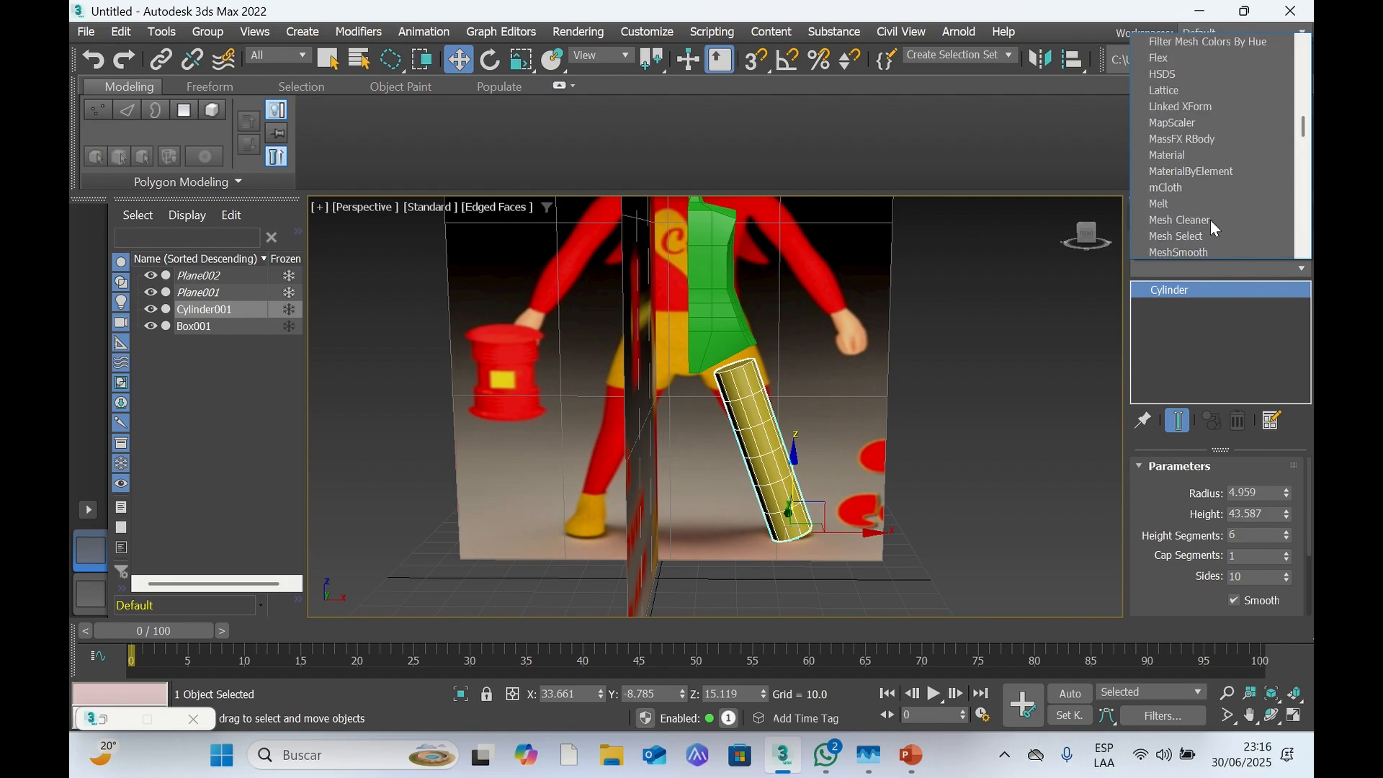
pyautogui.scroll(1, 1210, 219)
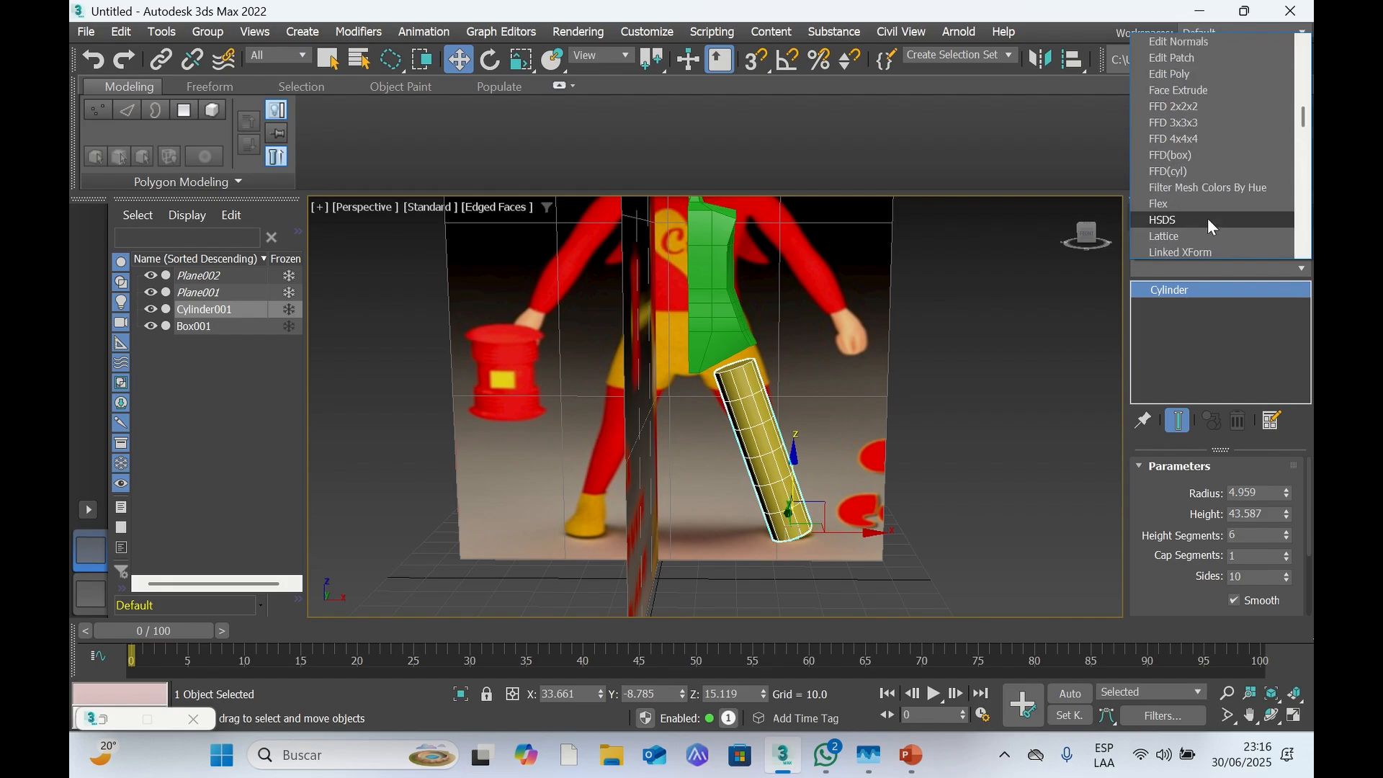
pyautogui.click(1189, 141)
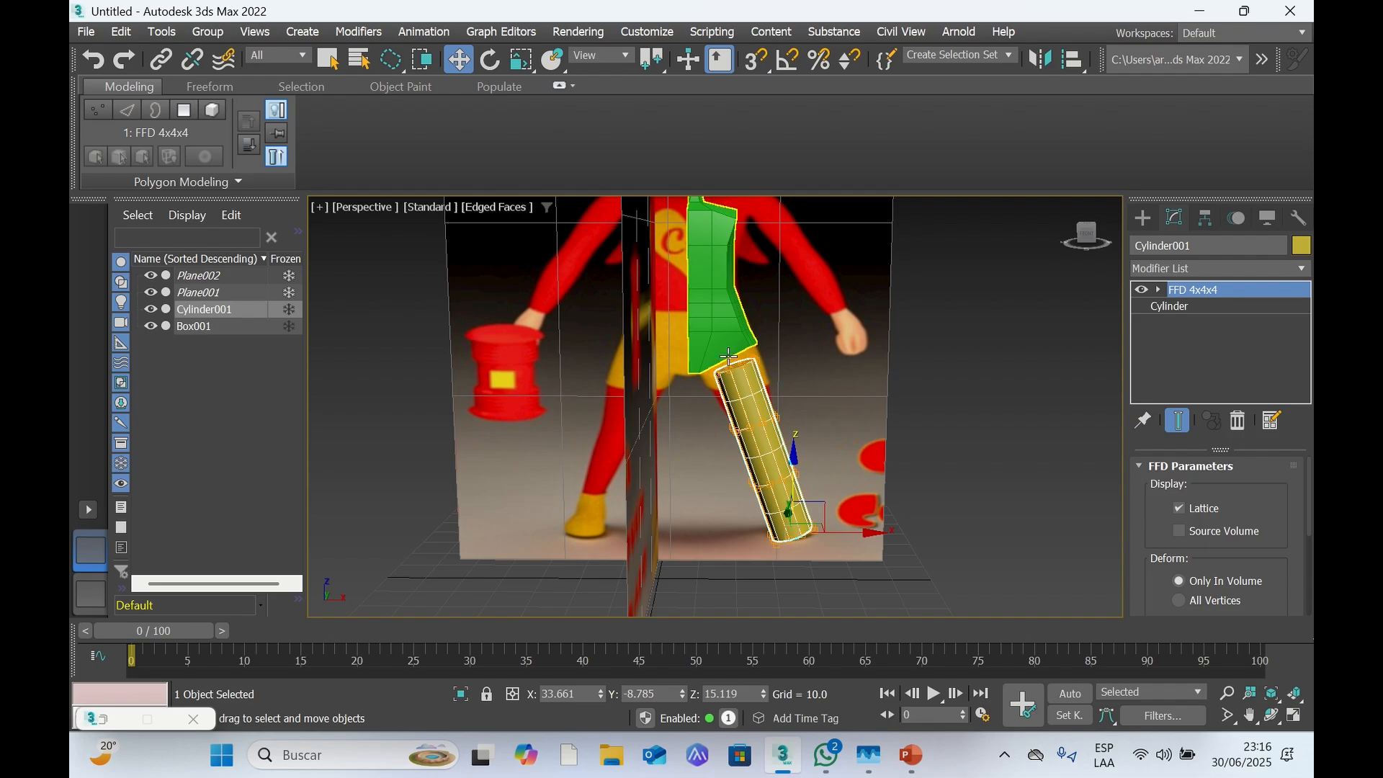
# Select the FFD's top row of control points and scale it along X to widen the thigh in the front view
pyautogui.scroll(2, 761, 381)
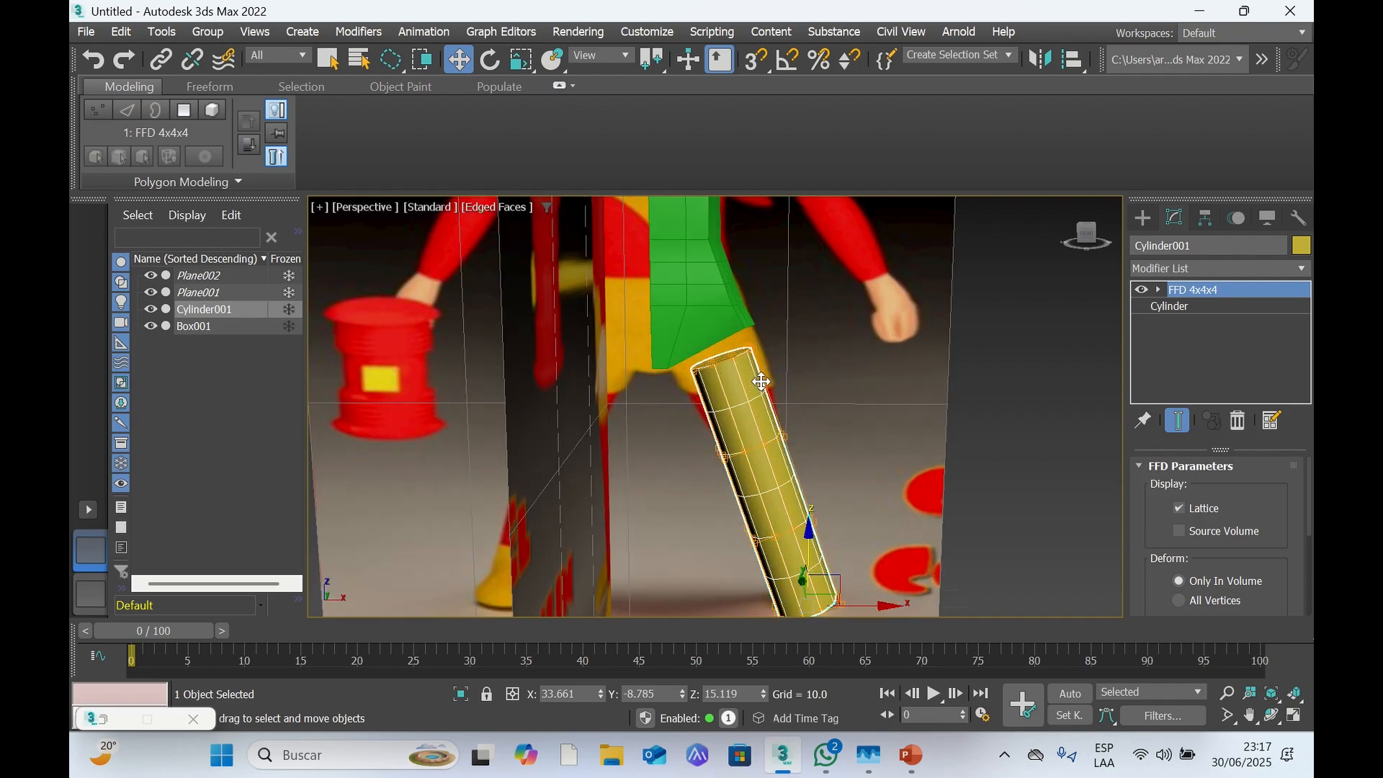
pyautogui.scroll(2, 761, 382)
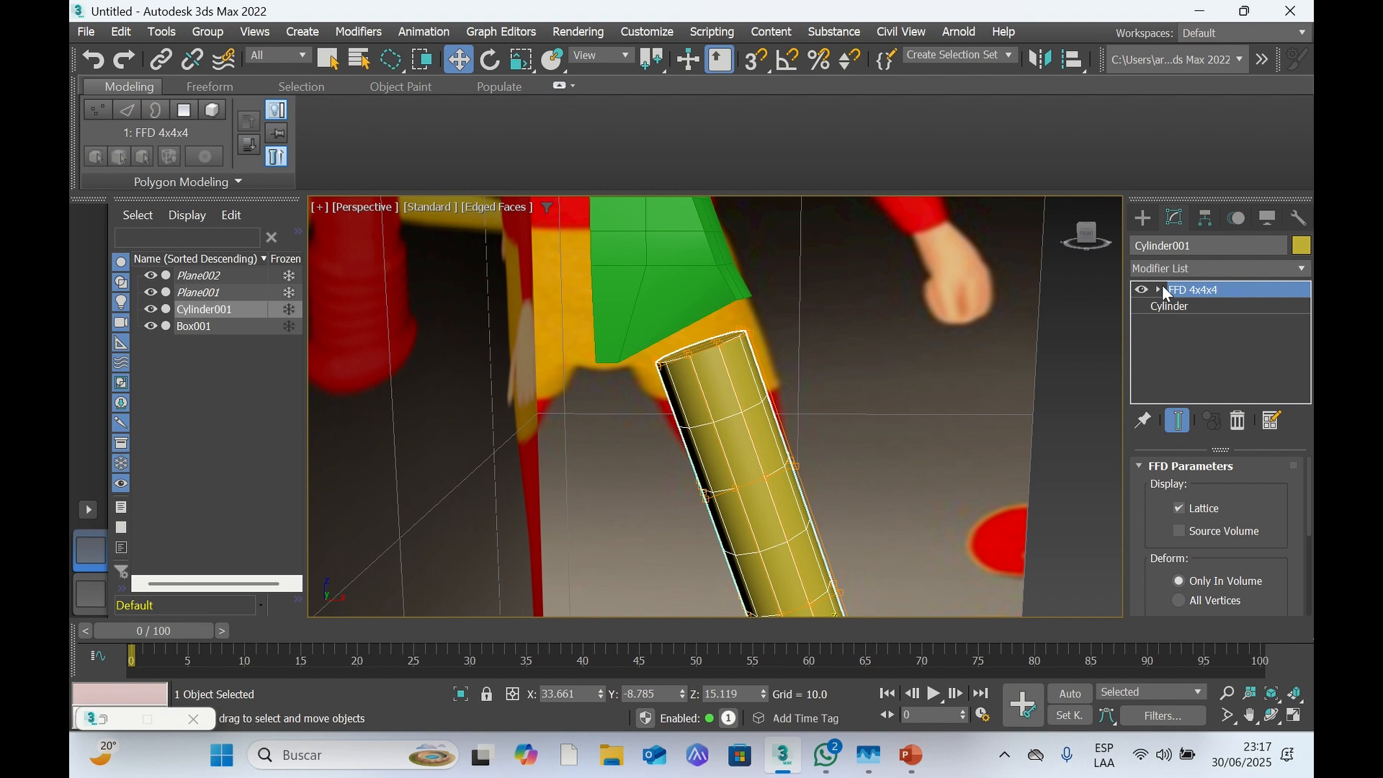
pyautogui.click(1160, 290)
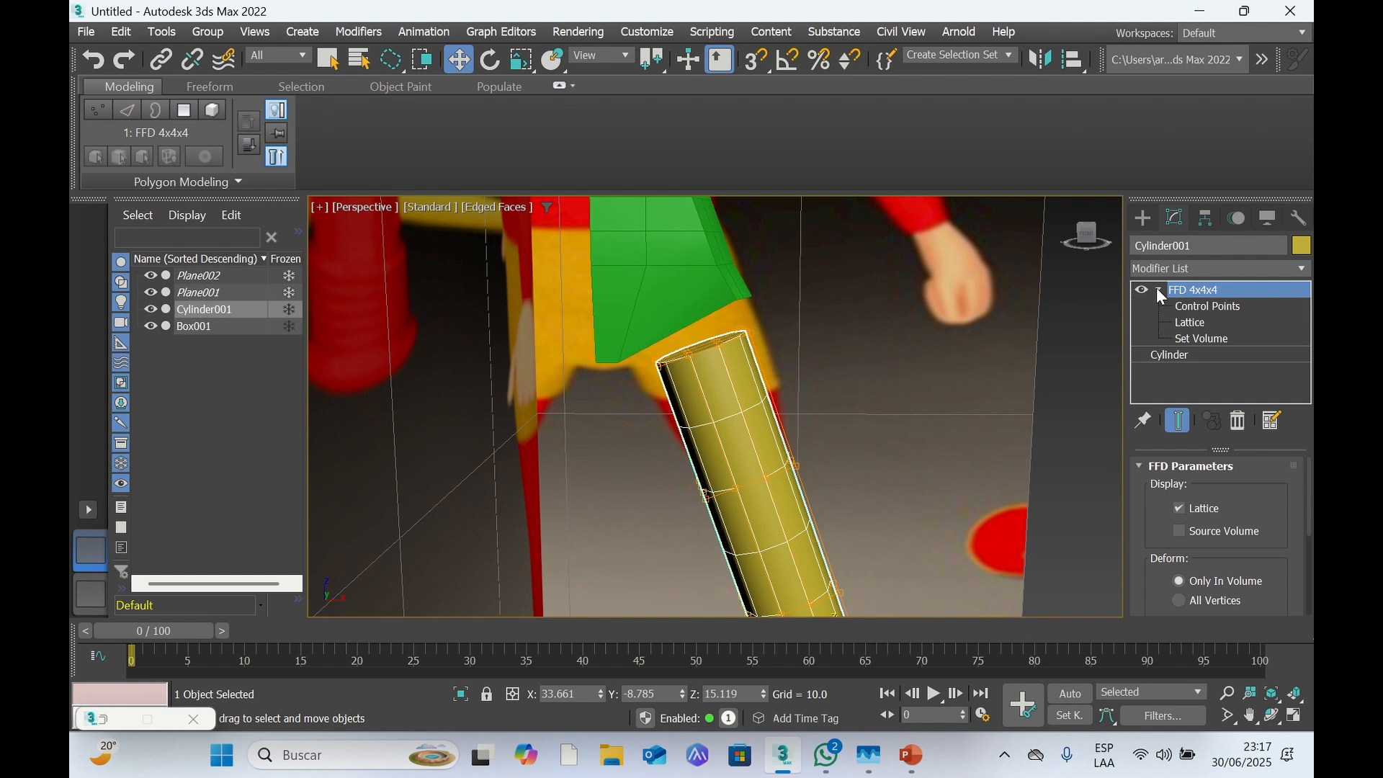
pyautogui.click(1199, 308)
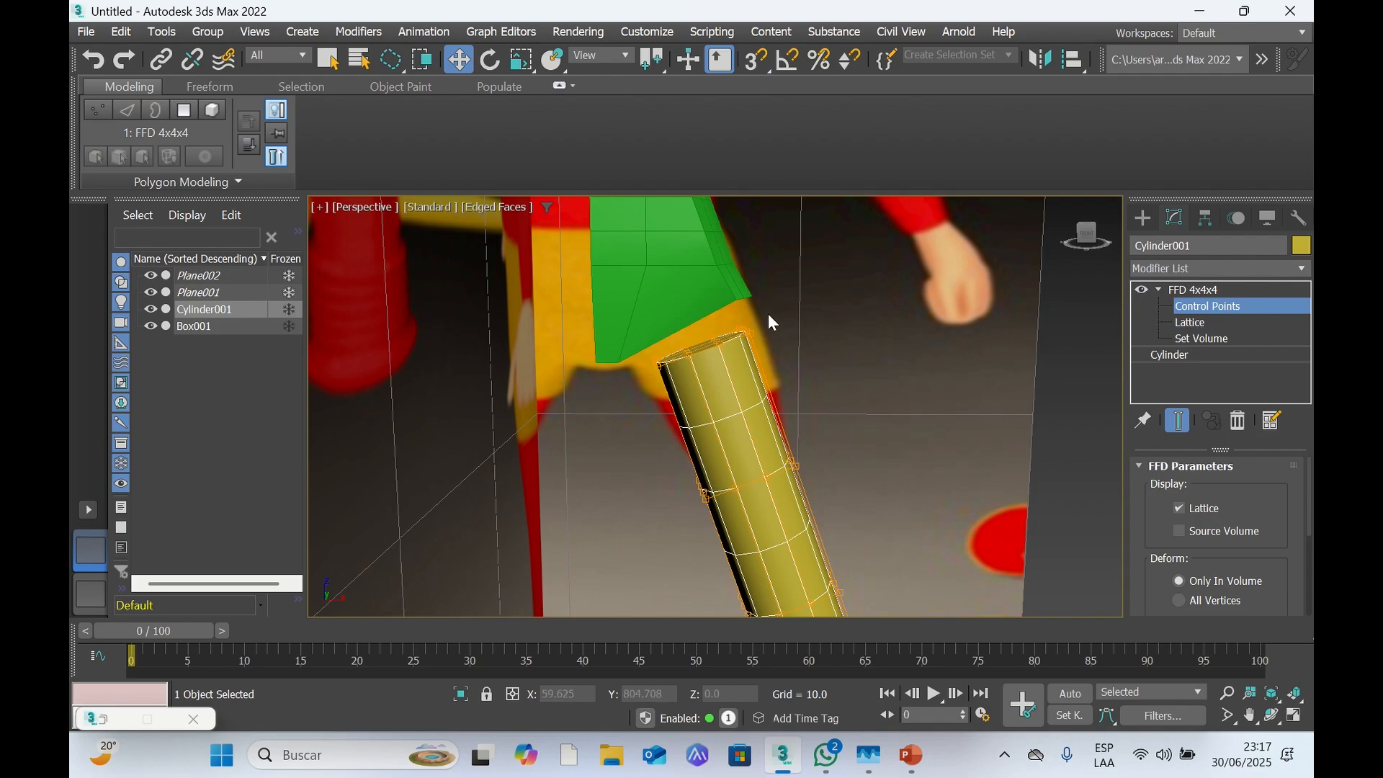
pyautogui.moveTo(765, 312)
pyautogui.mouseDown()
pyautogui.moveTo(647, 374)
pyautogui.moveTo(723, 378)
pyautogui.moveTo(764, 314)
pyautogui.mouseUp()
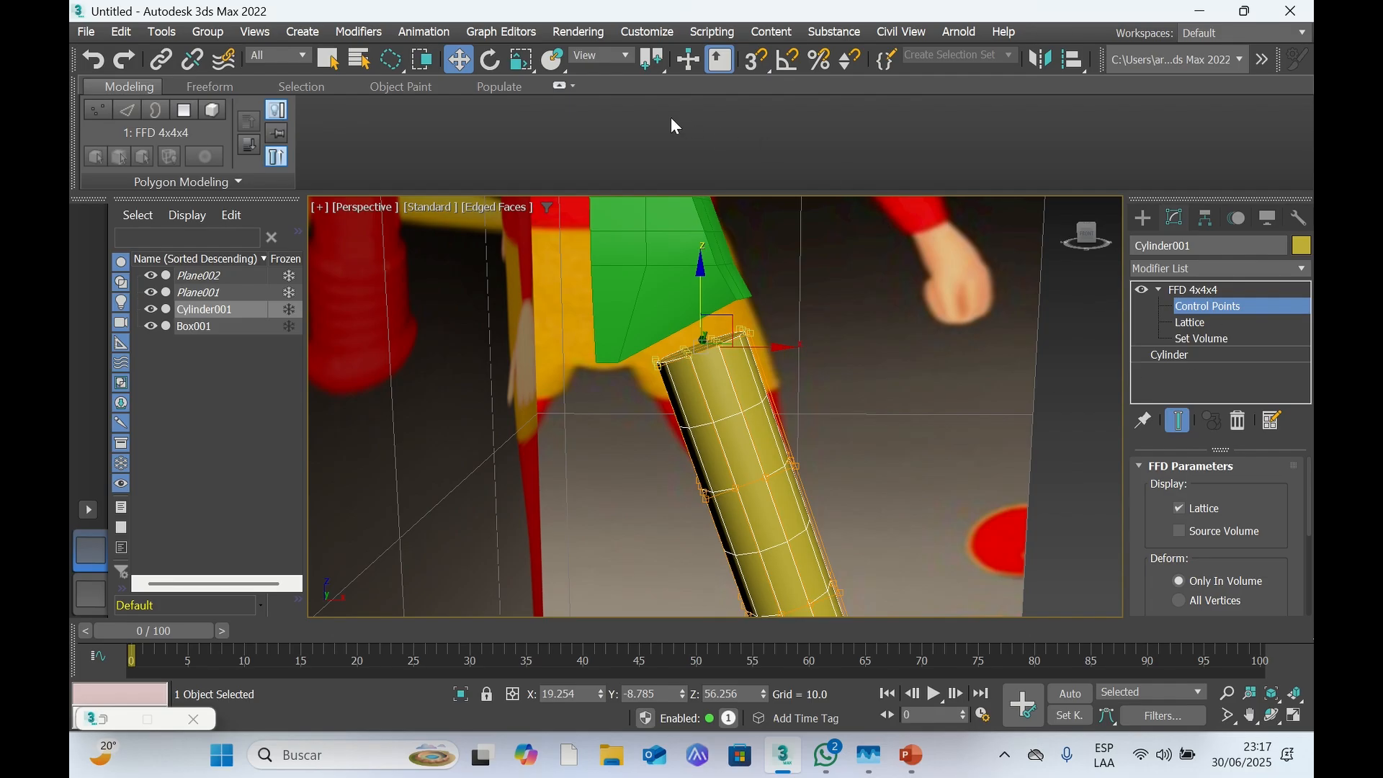
pyautogui.click(522, 64)
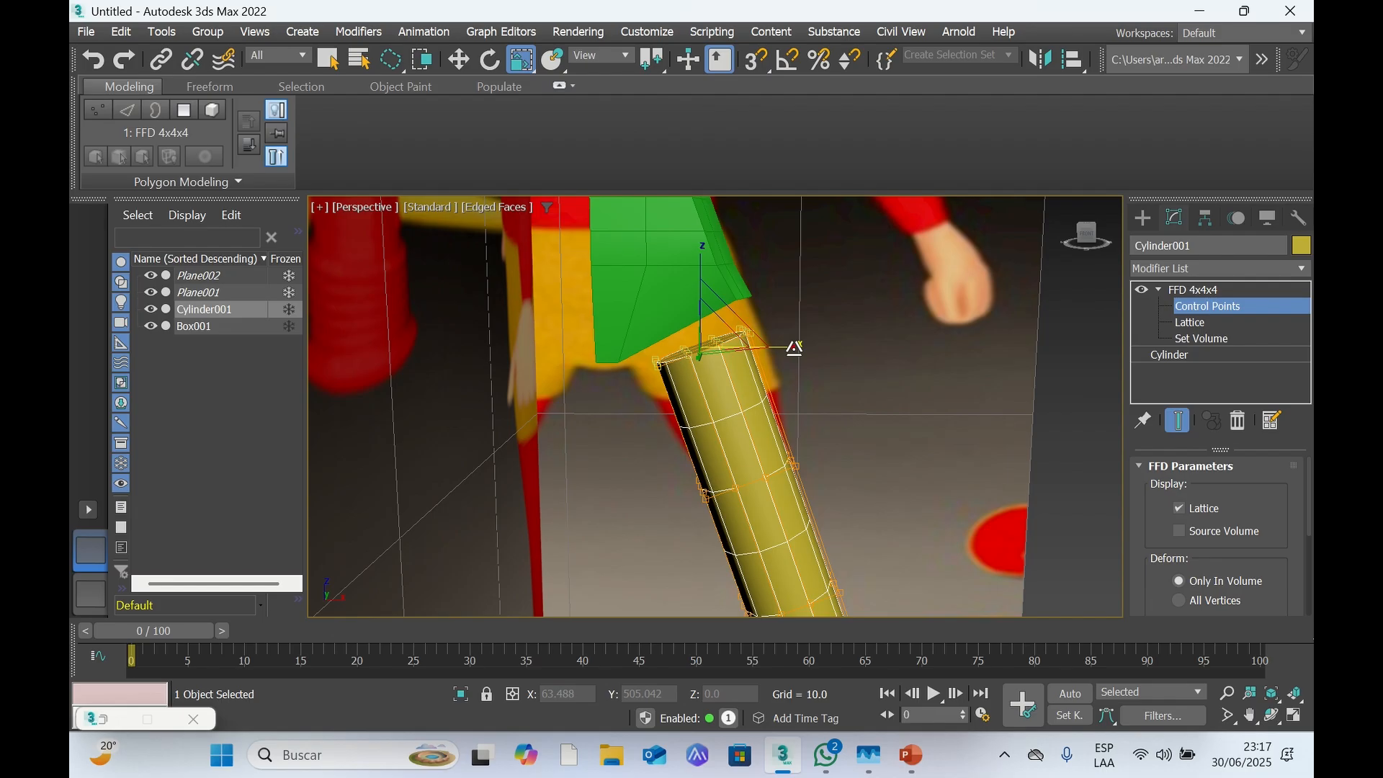
pyautogui.moveTo(795, 348); pyautogui.dragTo(820, 340)
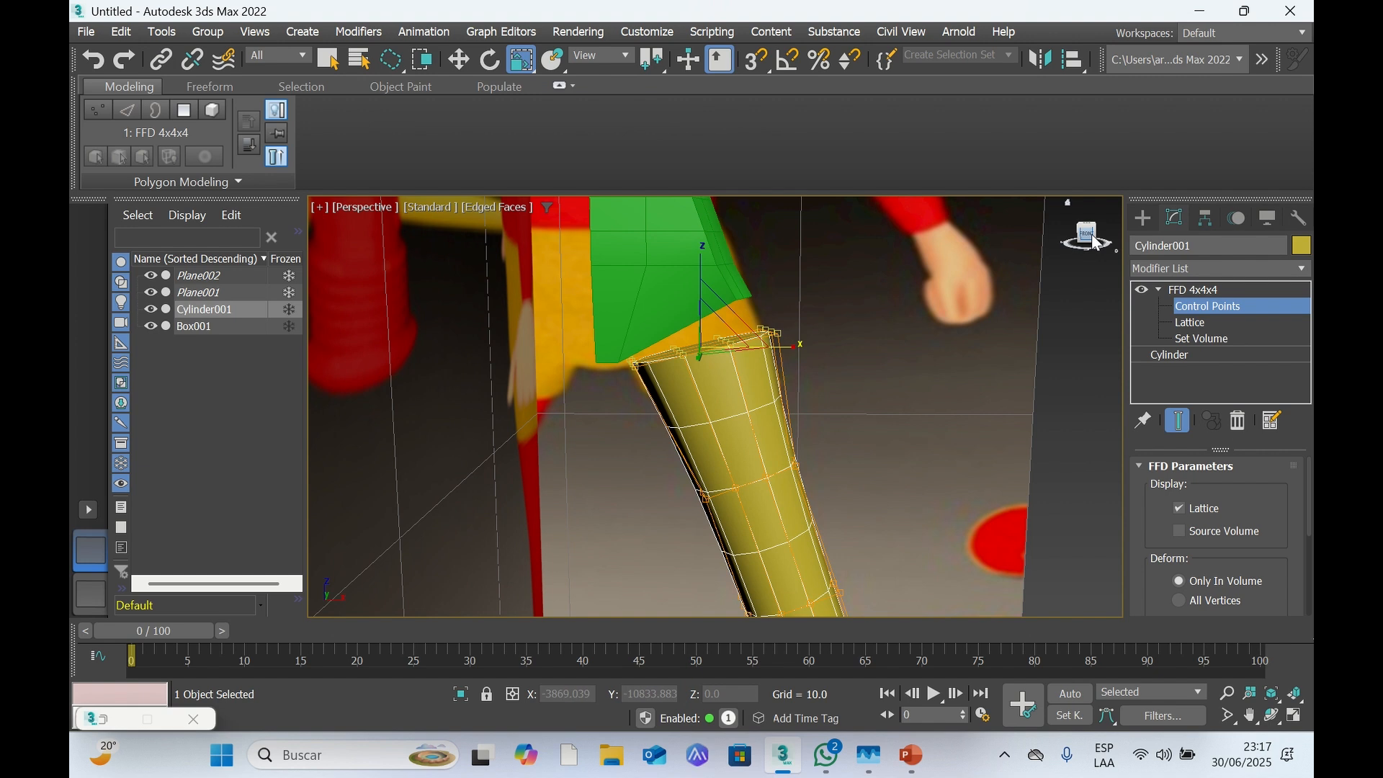
# Scale the top control points along Y to deepen the thigh from the side, and move them to about Y -8.223
pyautogui.moveTo(1087, 237); pyautogui.dragTo(1033, 239)
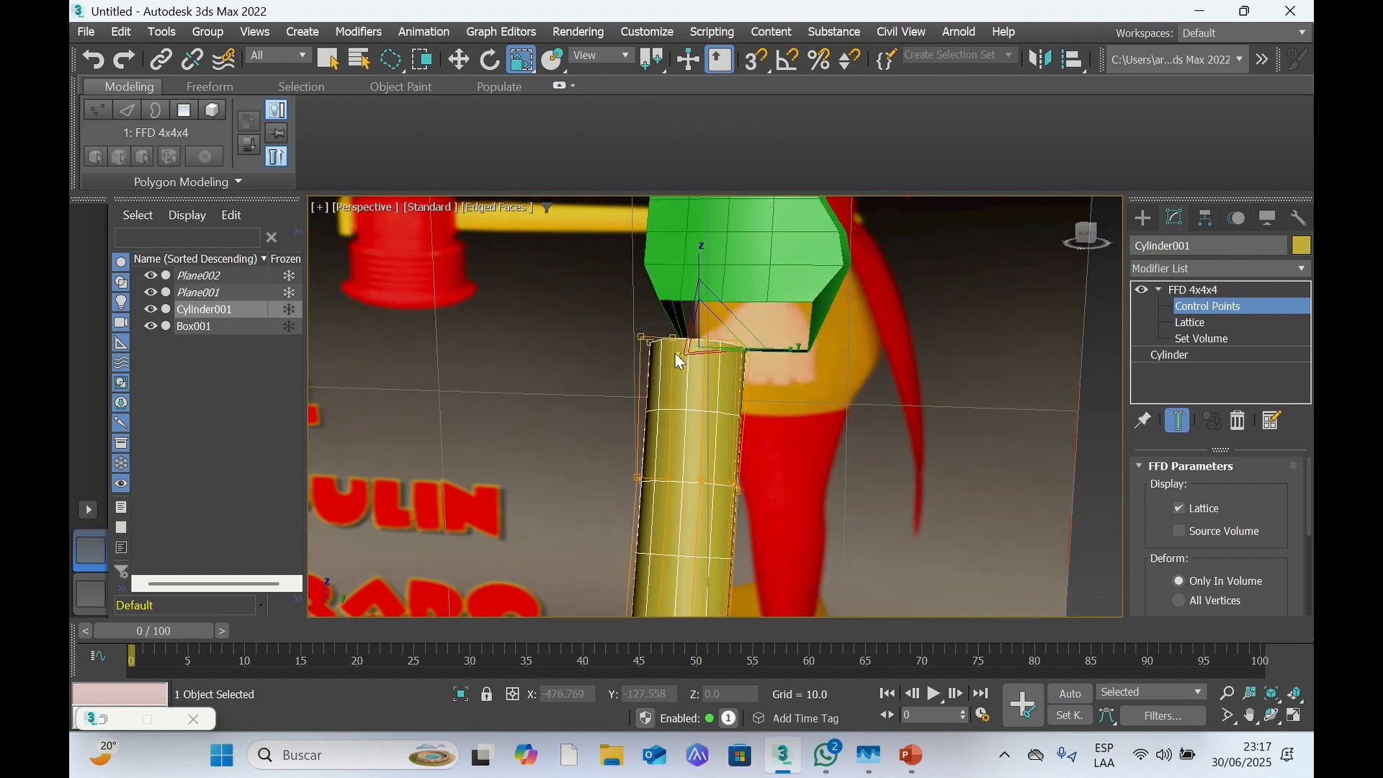
pyautogui.moveTo(792, 353); pyautogui.dragTo(809, 349)
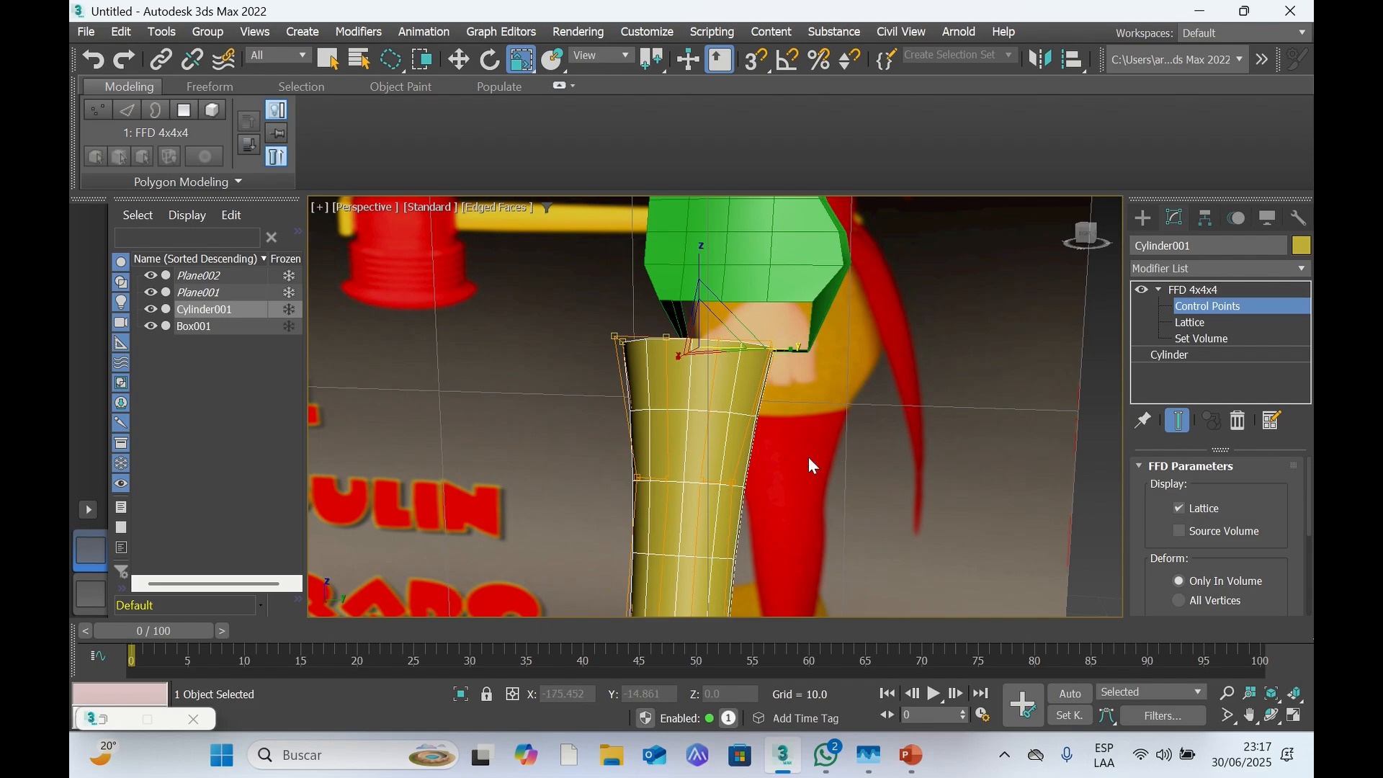
pyautogui.click(457, 60)
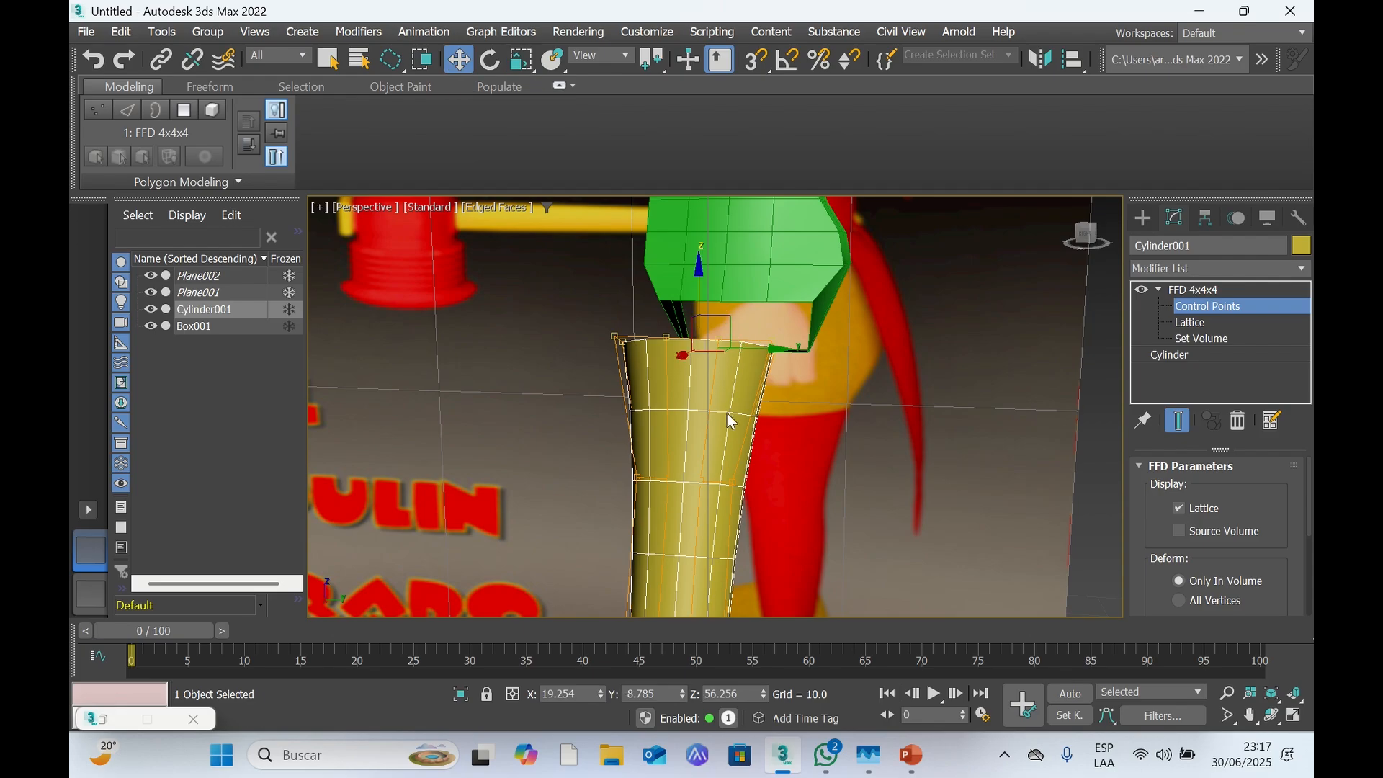
pyautogui.moveTo(770, 349); pyautogui.dragTo(775, 349)
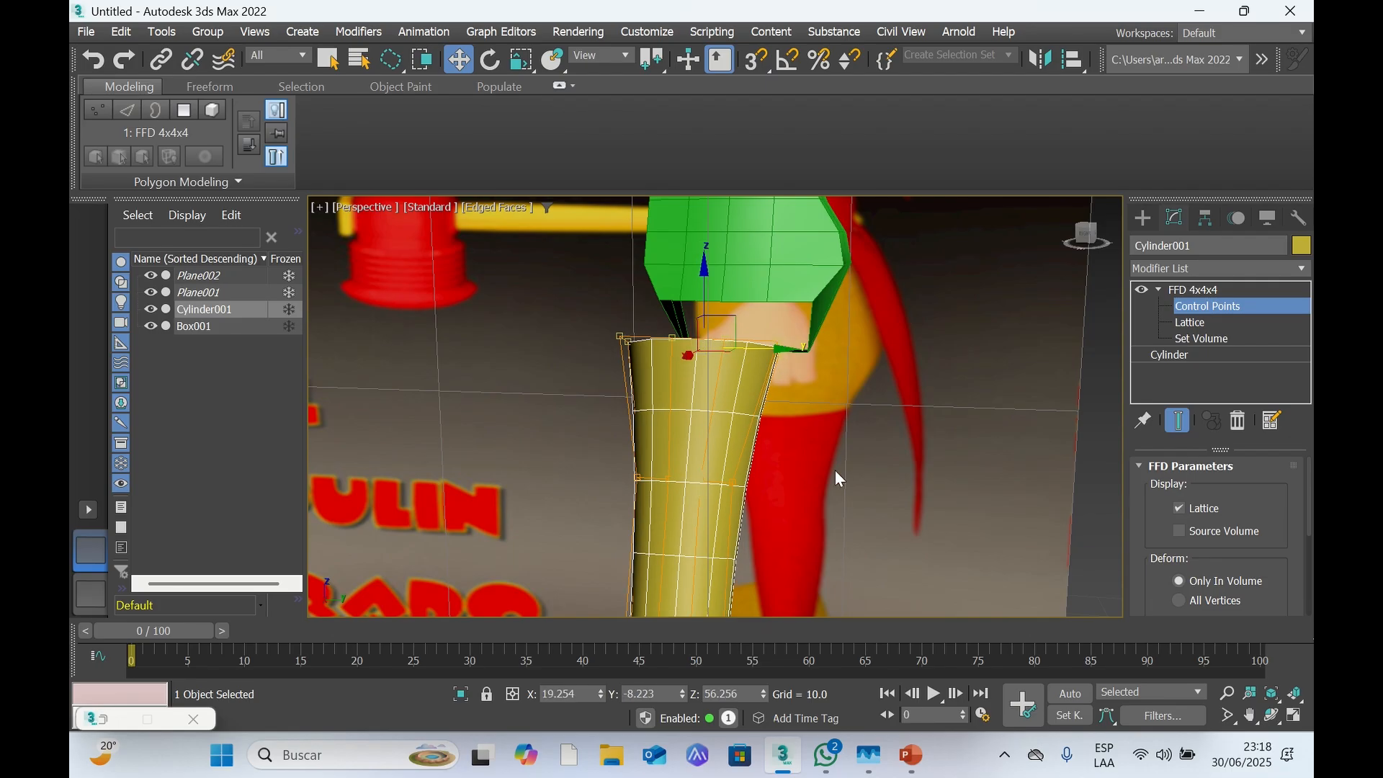
# Select the second row of FFD control points from the top and lower it to about Z 35.758
pyautogui.moveTo(1085, 240)
pyautogui.mouseDown()
pyautogui.moveTo(1036, 246)
pyautogui.moveTo(1063, 243)
pyautogui.mouseUp()
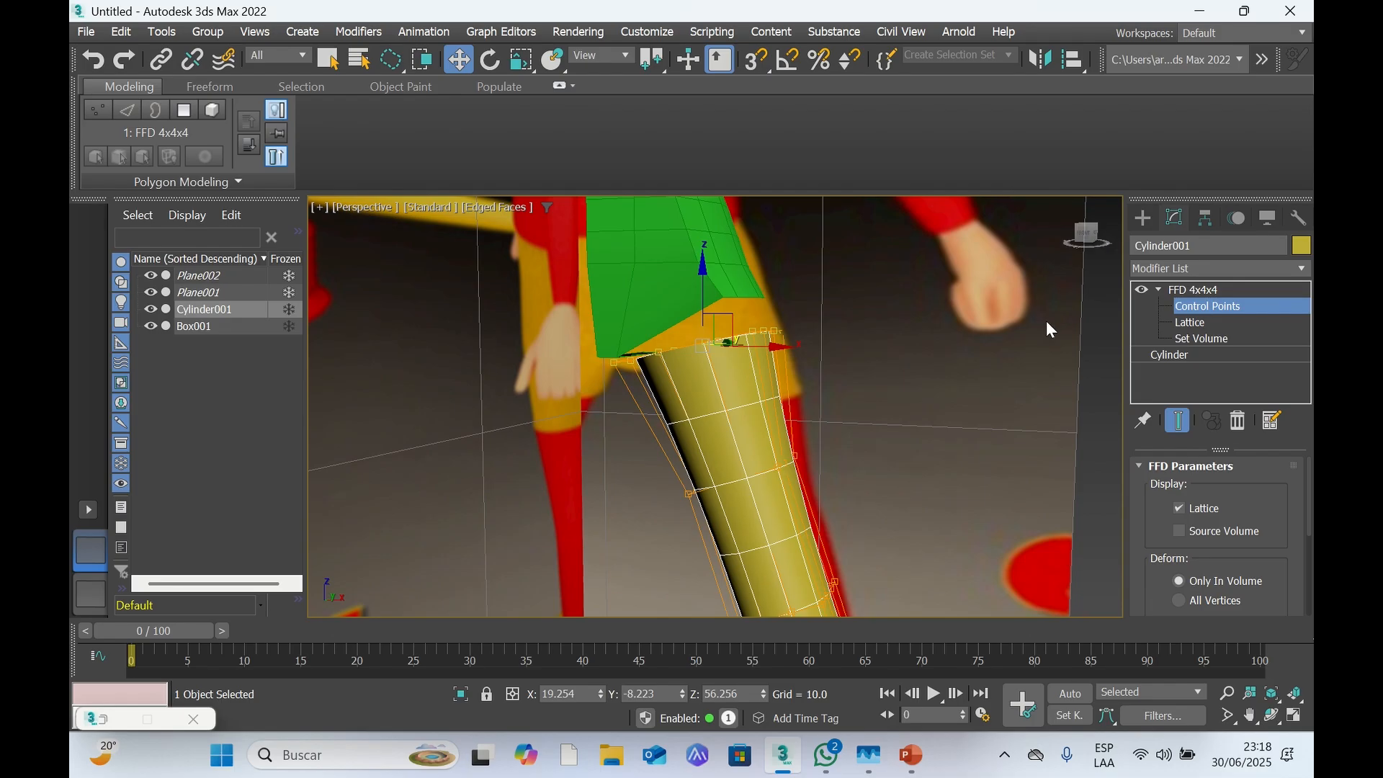
pyautogui.click(843, 427)
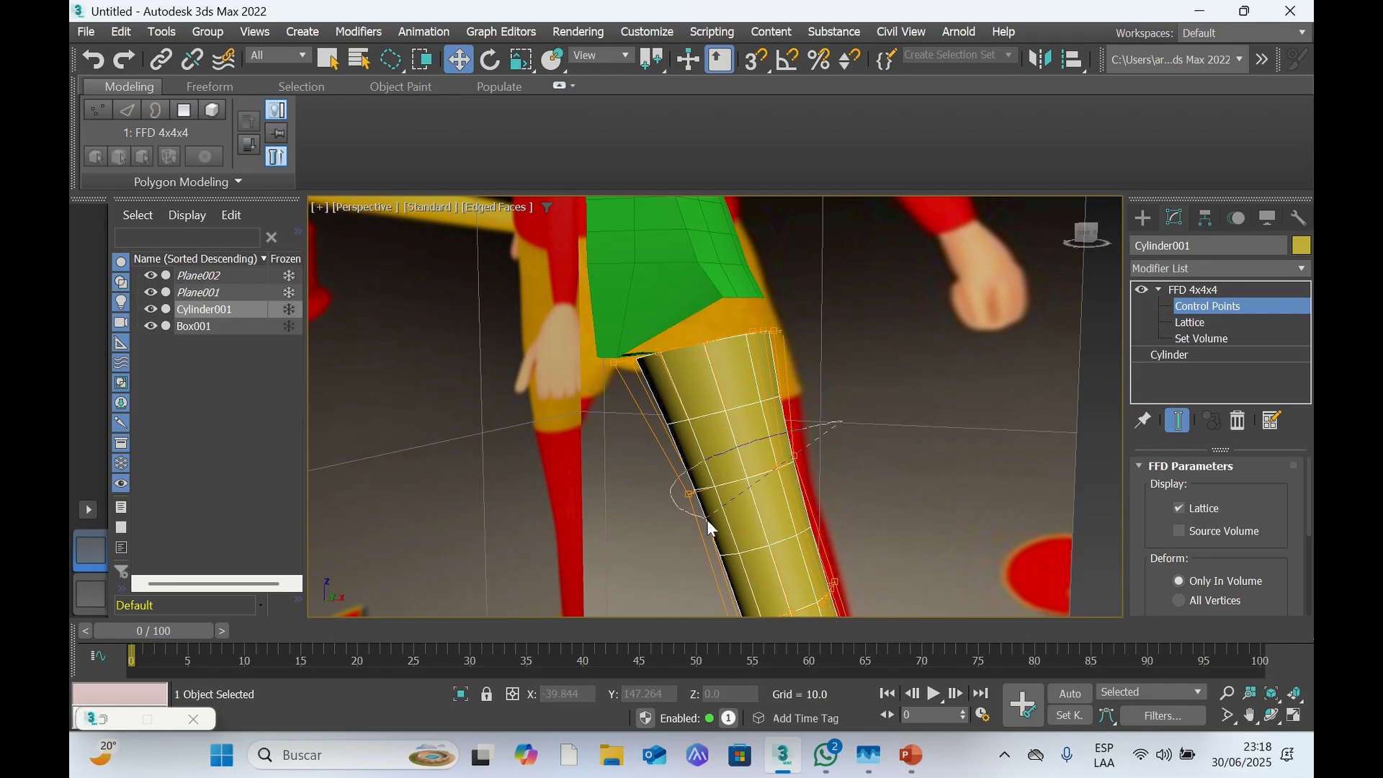
pyautogui.click(814, 485)
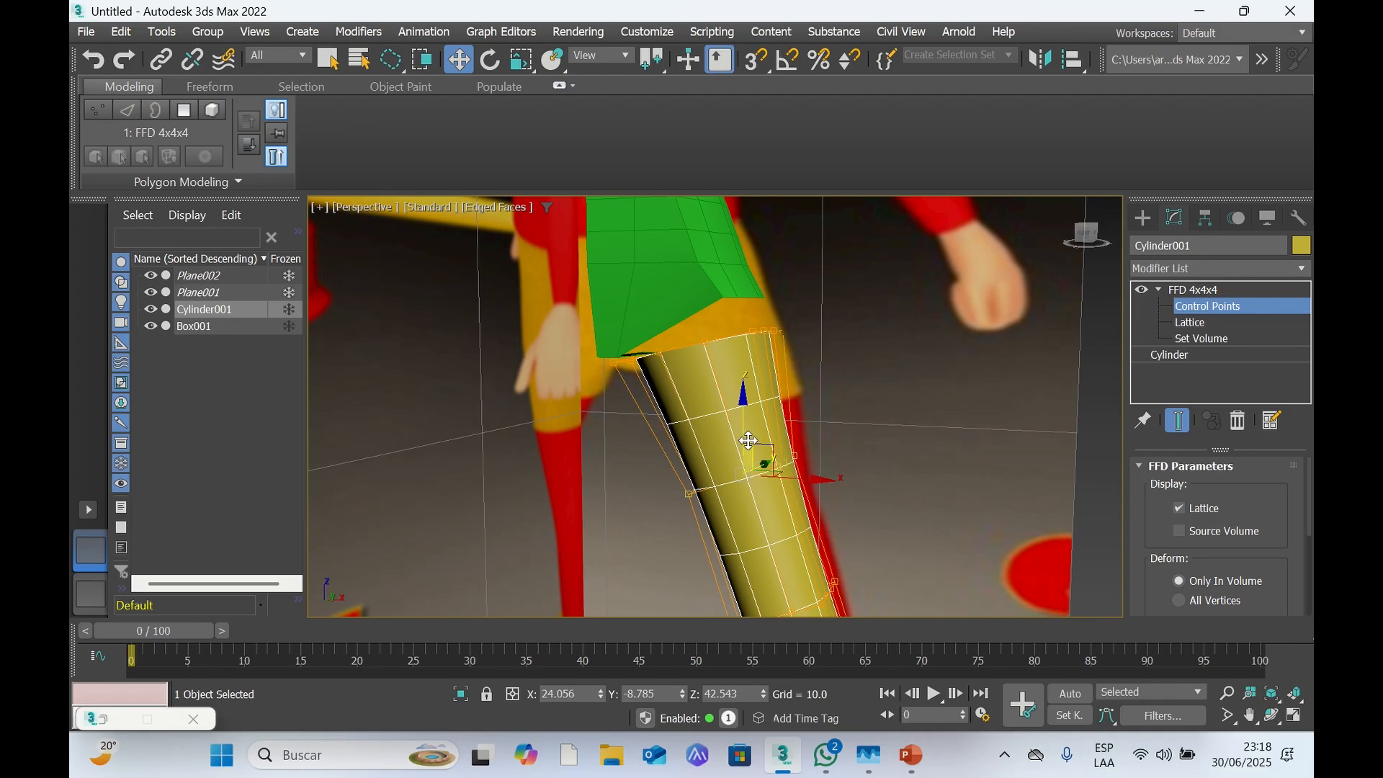
pyautogui.moveTo(742, 435); pyautogui.dragTo(742, 484)
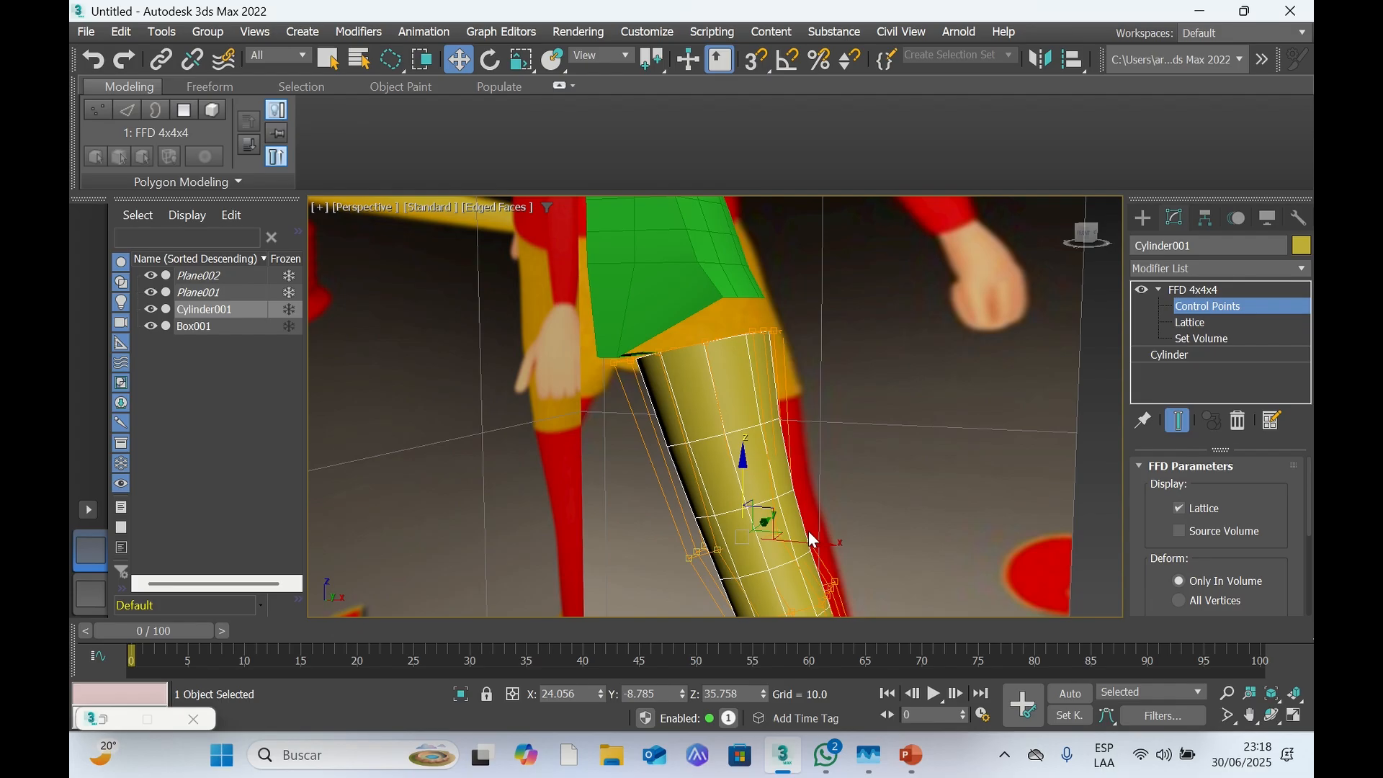
# Move the second row of FFD control points to X 24.789 and Y -7.956 to follow the reference leg
pyautogui.moveTo(824, 542); pyautogui.dragTo(829, 542)
pyautogui.moveTo(1088, 239); pyautogui.dragTo(1024, 225)
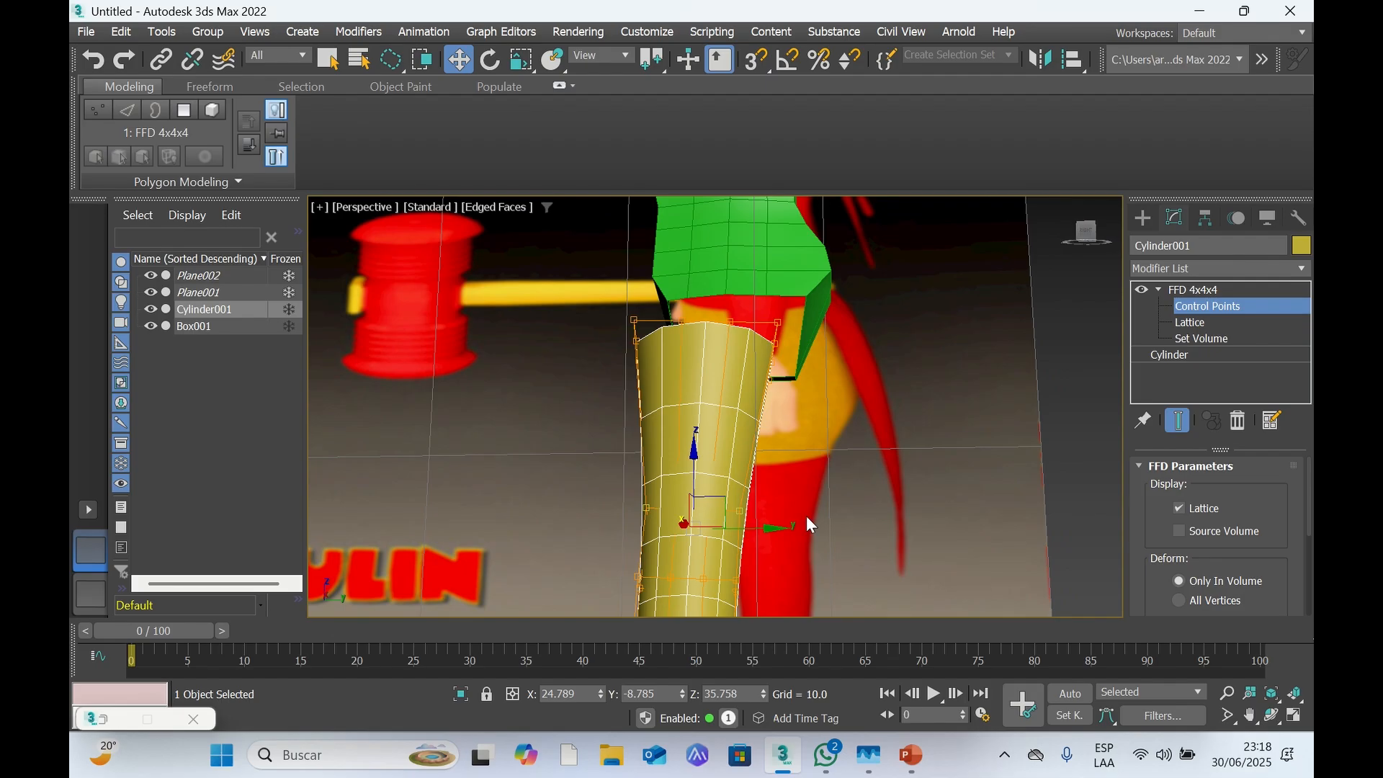
pyautogui.moveTo(771, 528); pyautogui.dragTo(771, 526)
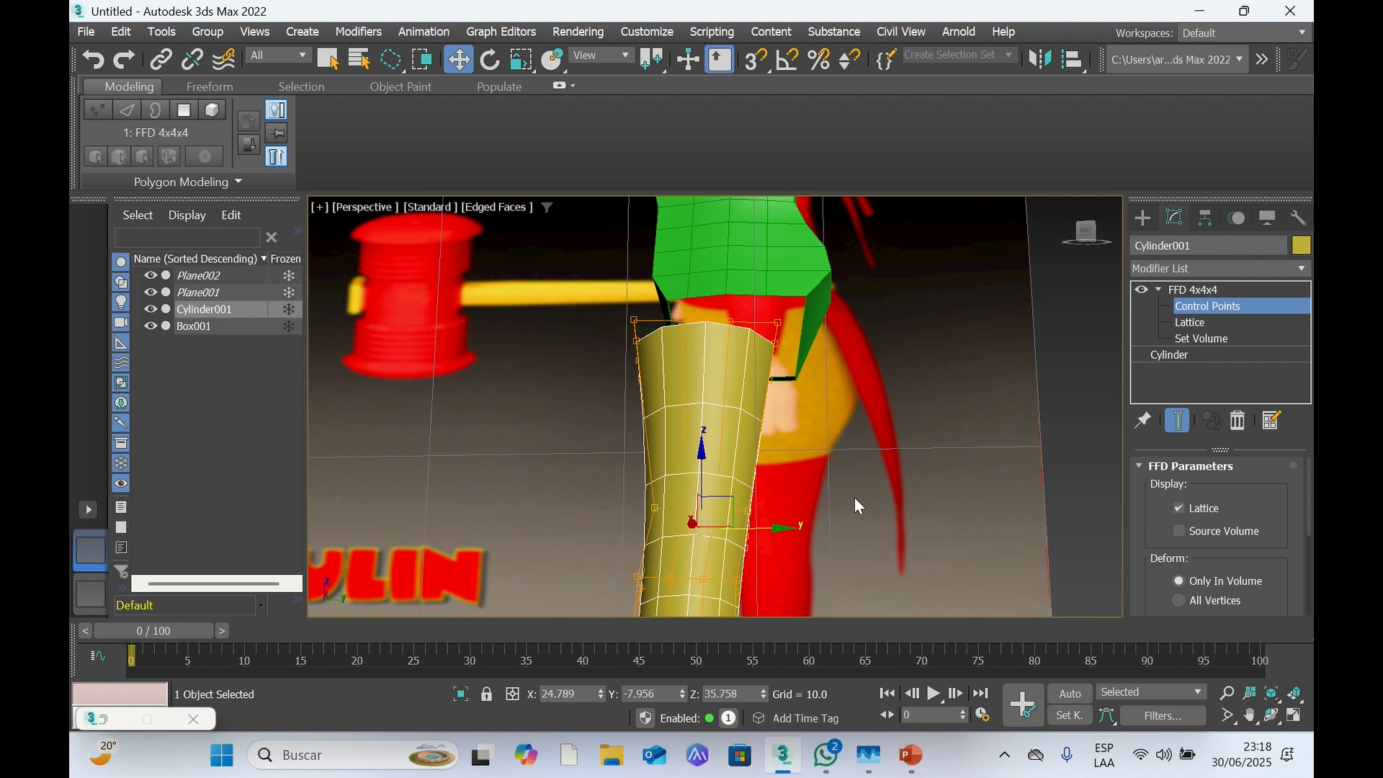
# Scale the second row of FFD control points inward along X to narrow the leg around the knee in the front view
pyautogui.moveTo(1087, 236); pyautogui.dragTo(1145, 218)
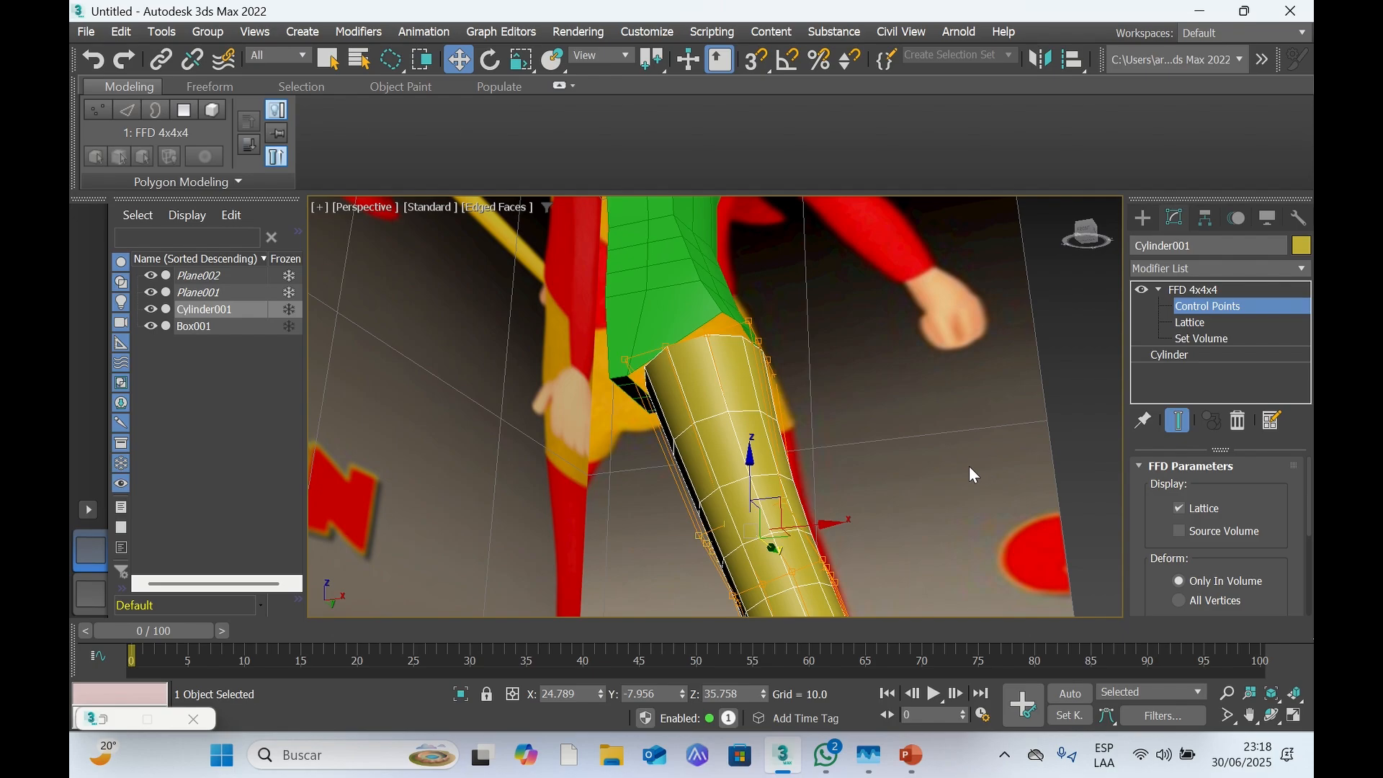
pyautogui.press('r')
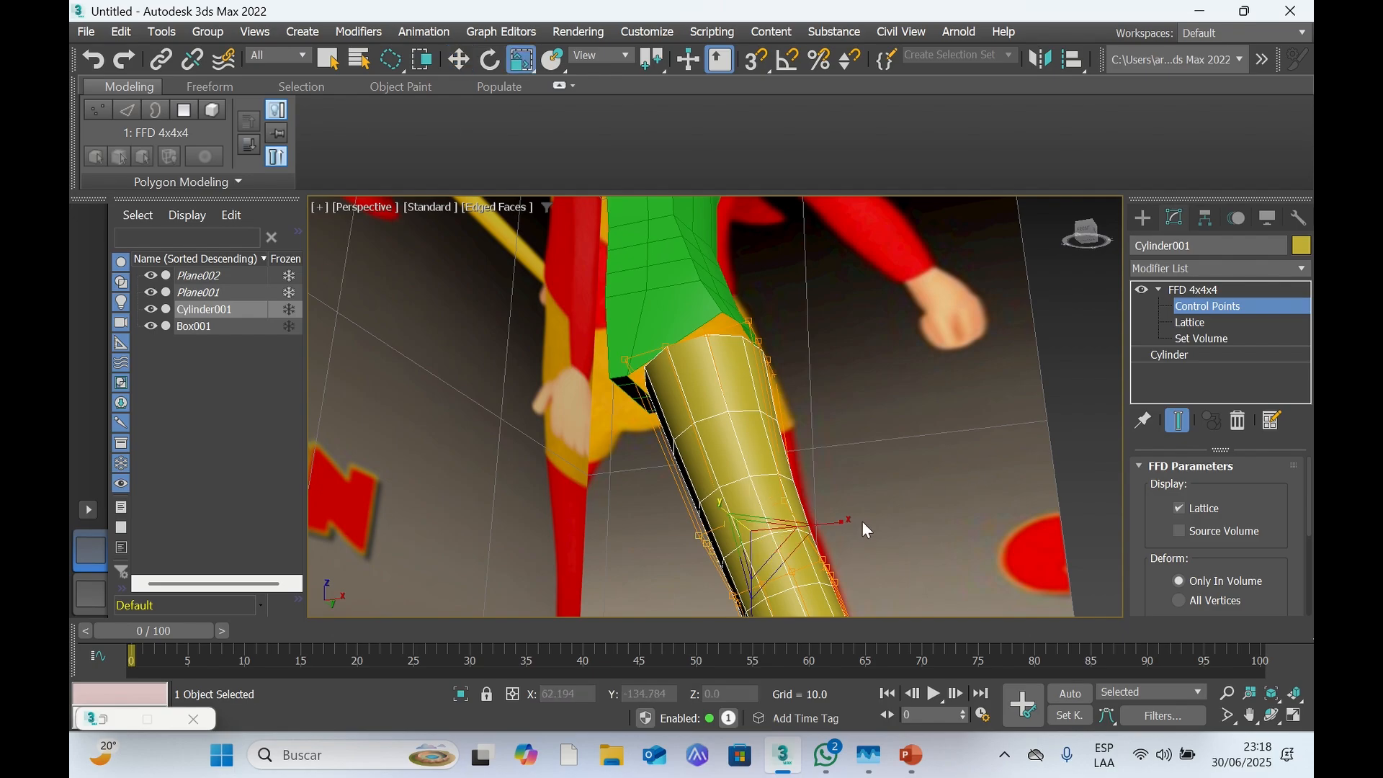
pyautogui.moveTo(834, 526); pyautogui.dragTo(817, 526)
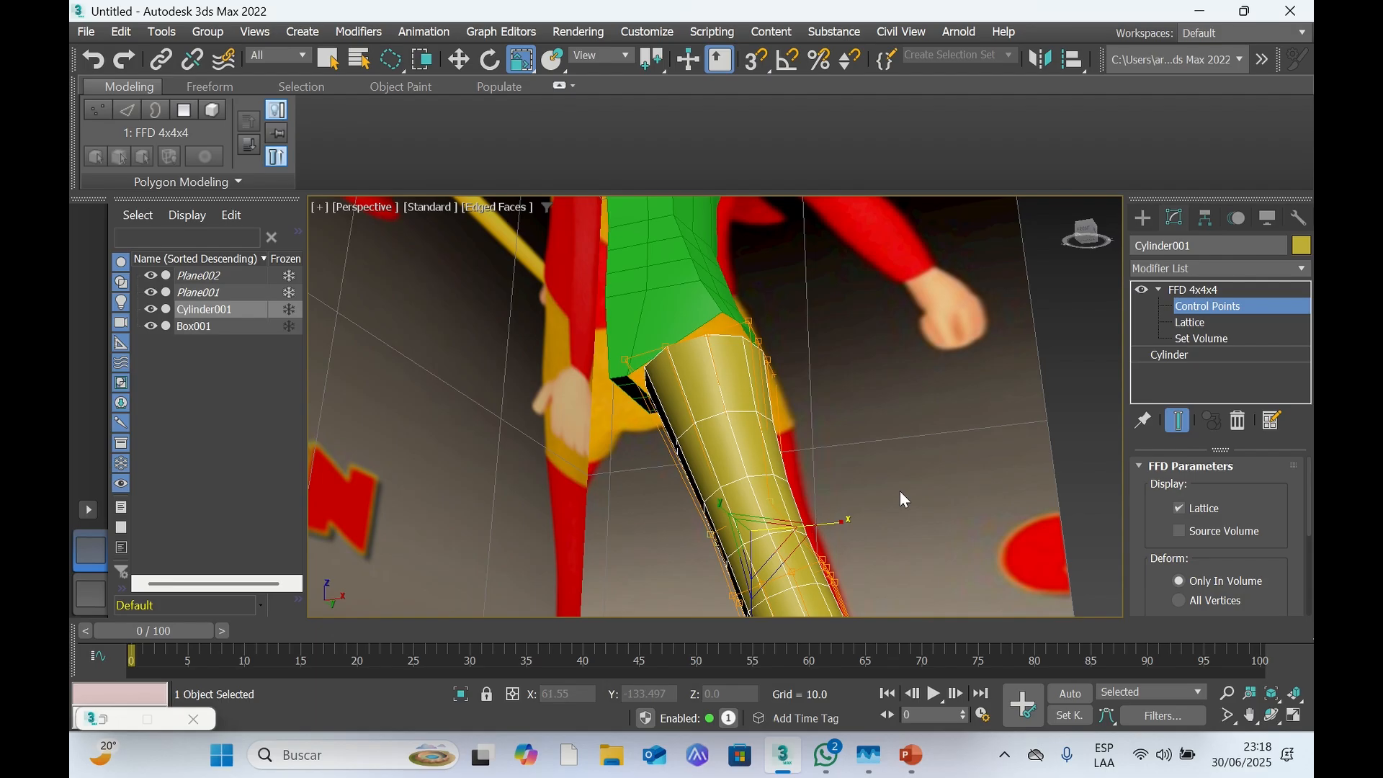
pyautogui.moveTo(1086, 238); pyautogui.dragTo(1110, 250)
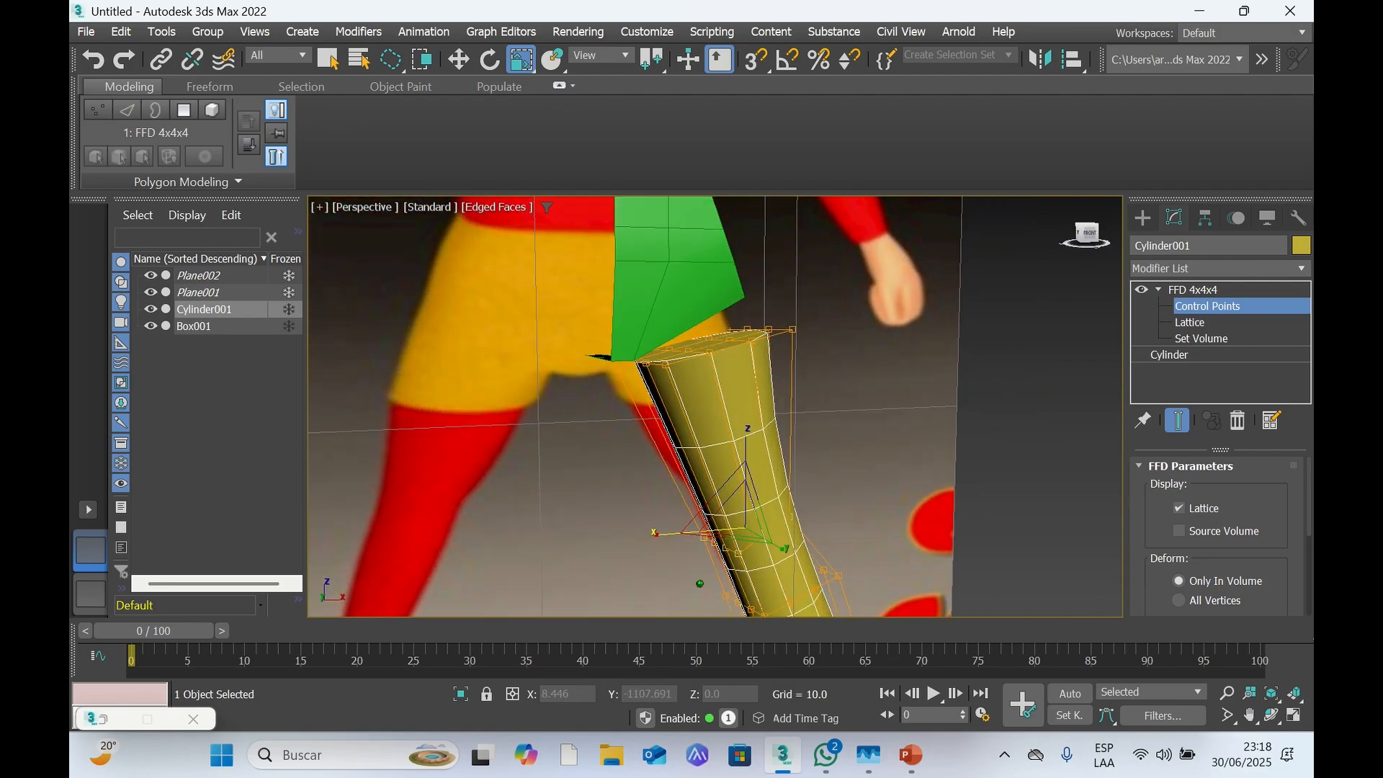
pyautogui.click(1250, 715)
pyautogui.moveTo(929, 537); pyautogui.dragTo(901, 379)
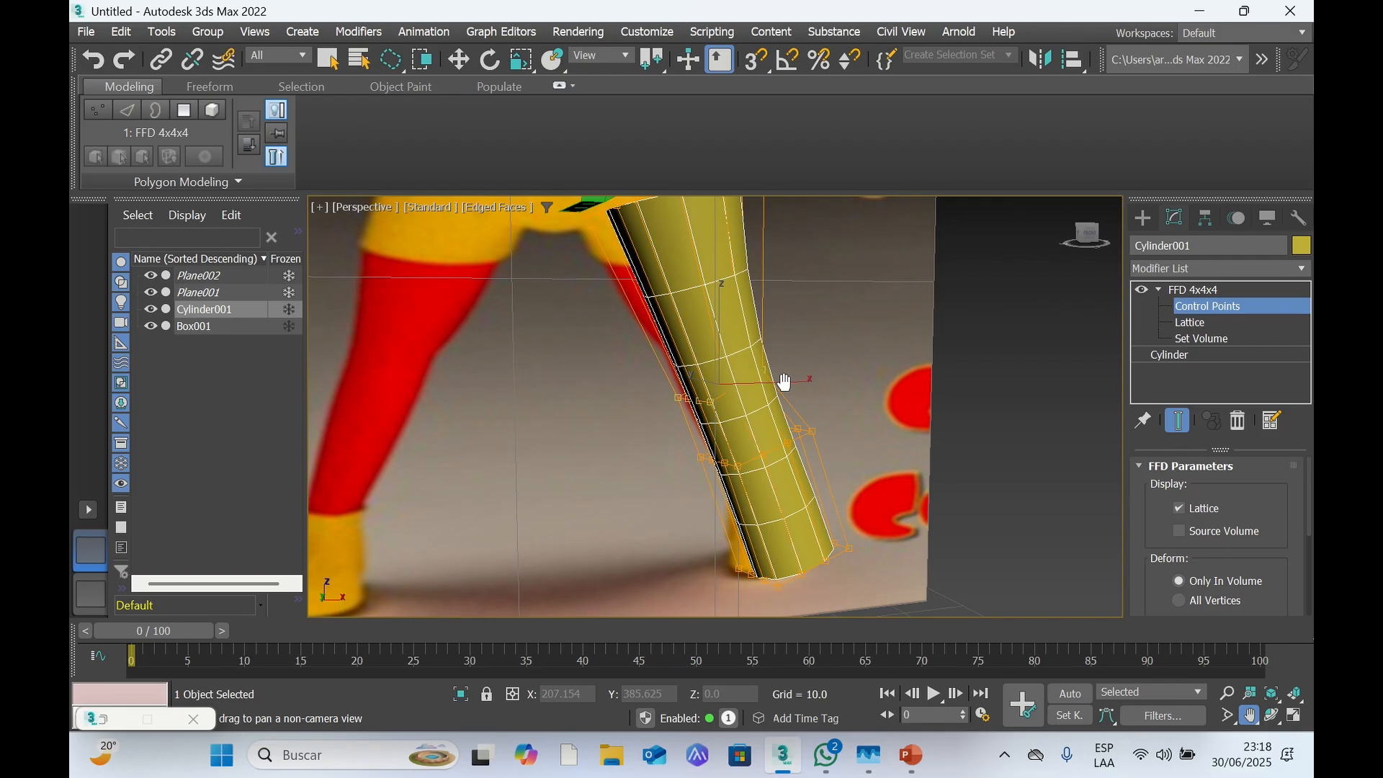
pyautogui.press('r')
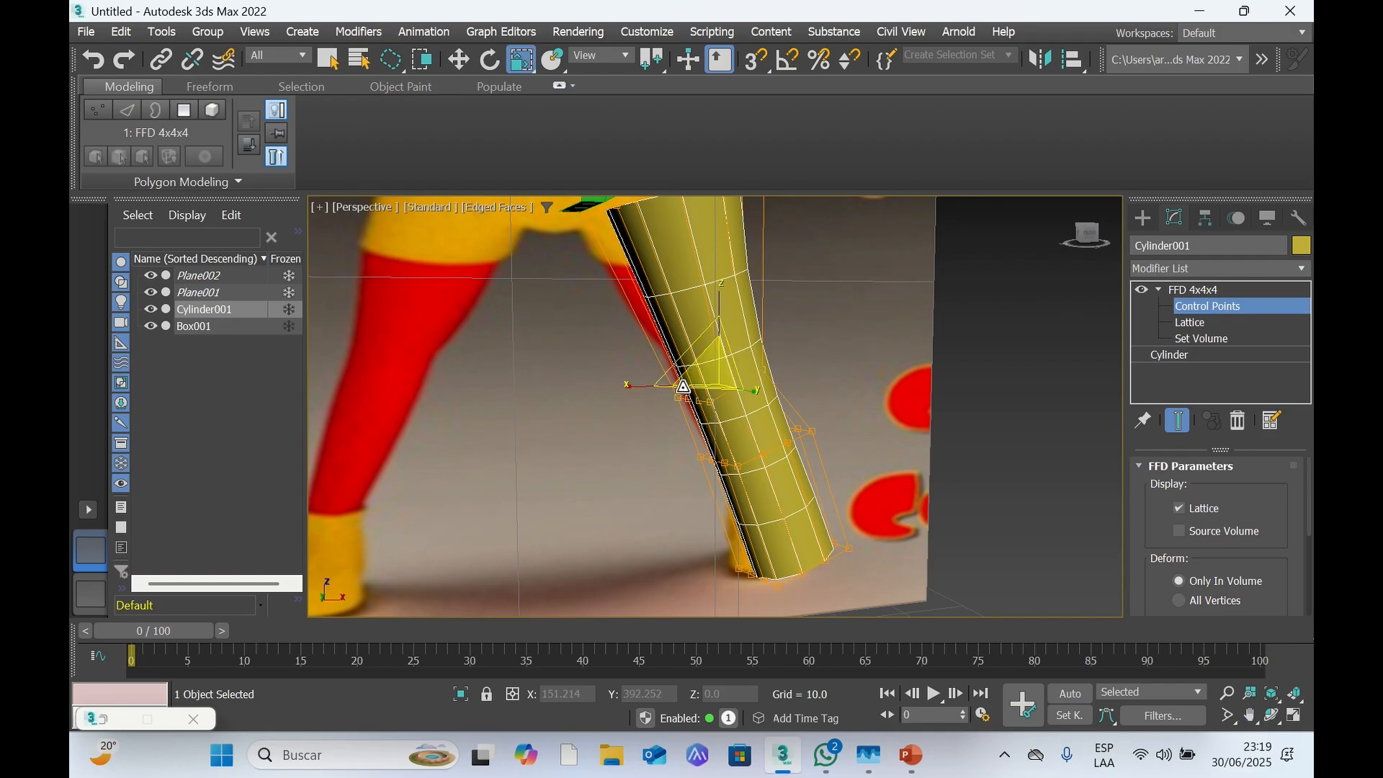
pyautogui.moveTo(648, 389)
pyautogui.mouseDown()
pyautogui.moveTo(634, 389)
pyautogui.moveTo(676, 384)
pyautogui.moveTo(672, 395)
pyautogui.moveTo(656, 381)
pyautogui.mouseUp()
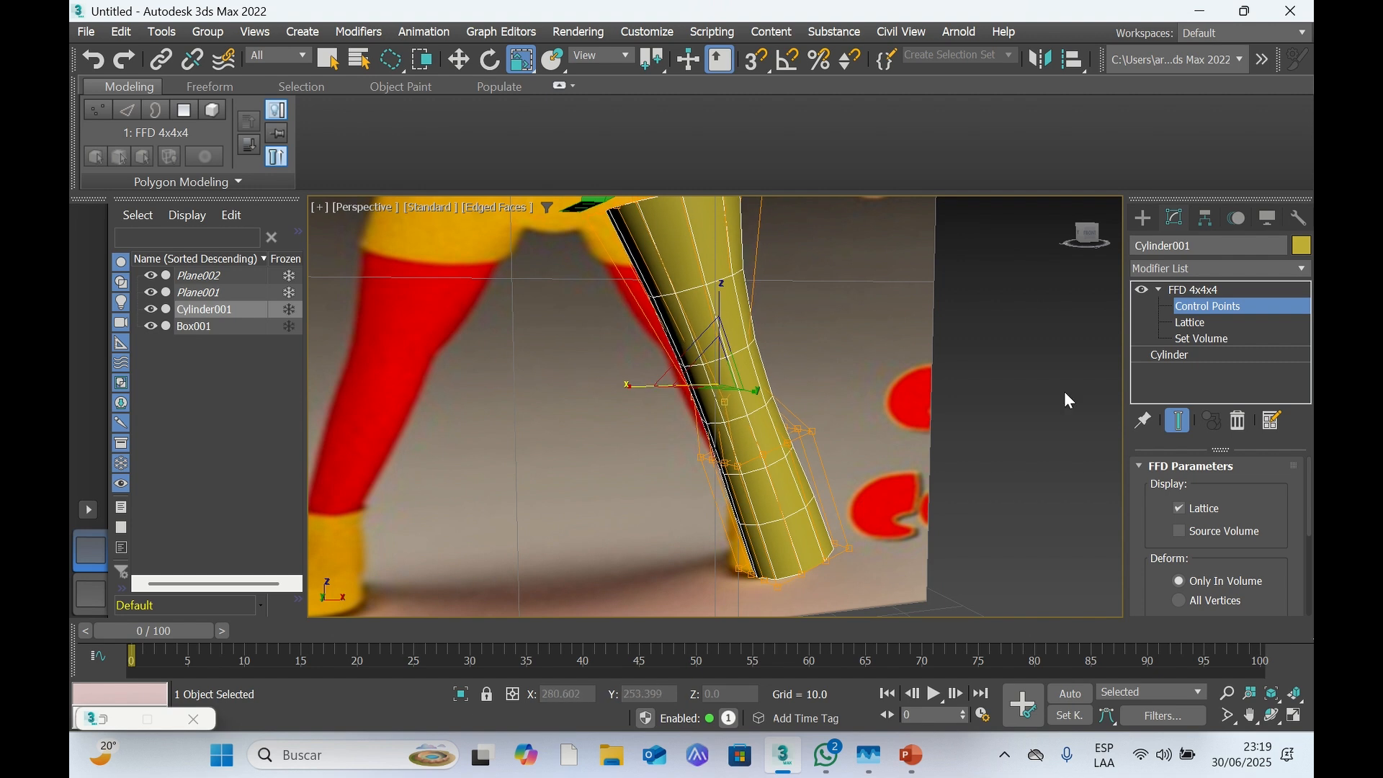
# Scale the second row of FFD control points inward along Y to thin the knee area in the side view
pyautogui.moveTo(1085, 245); pyautogui.dragTo(1007, 248)
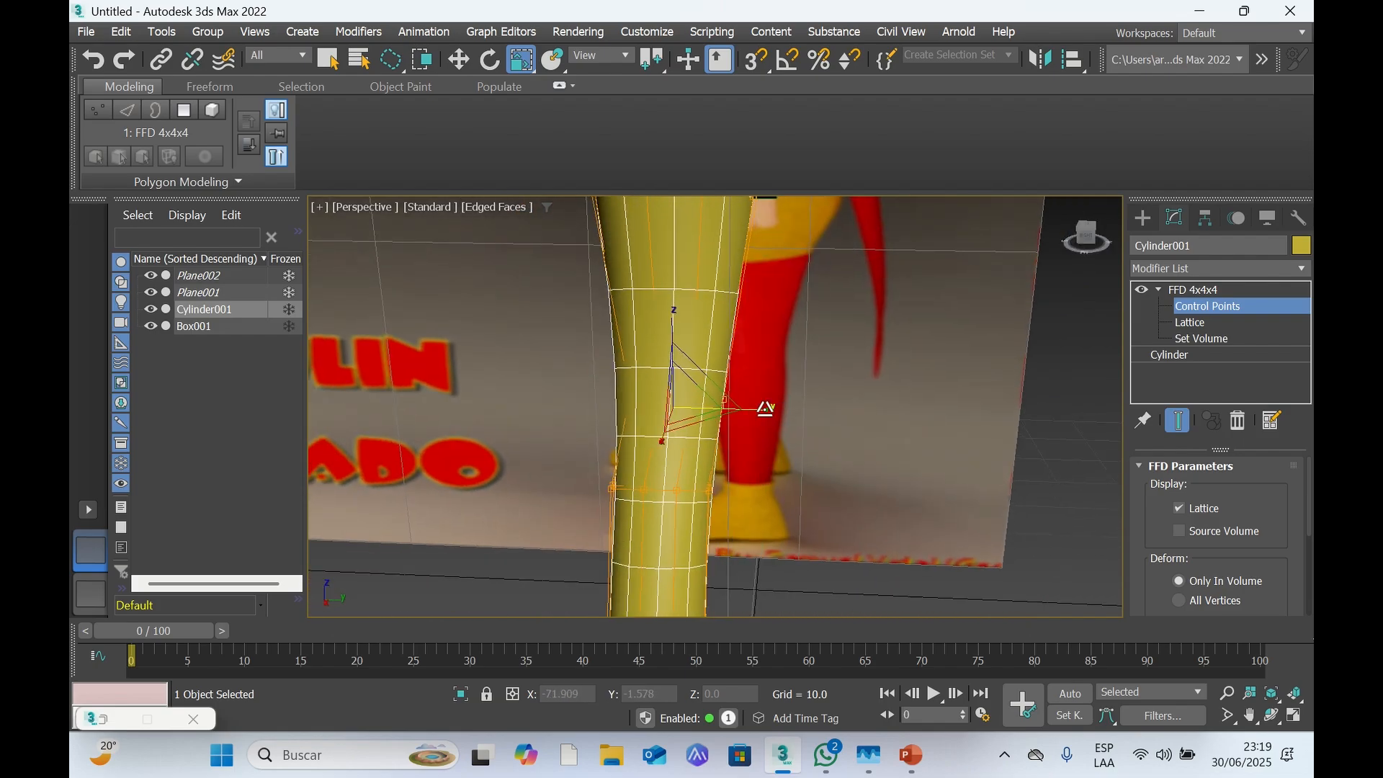
pyautogui.moveTo(765, 408)
pyautogui.mouseDown()
pyautogui.moveTo(725, 408)
pyautogui.moveTo(741, 407)
pyautogui.mouseUp()
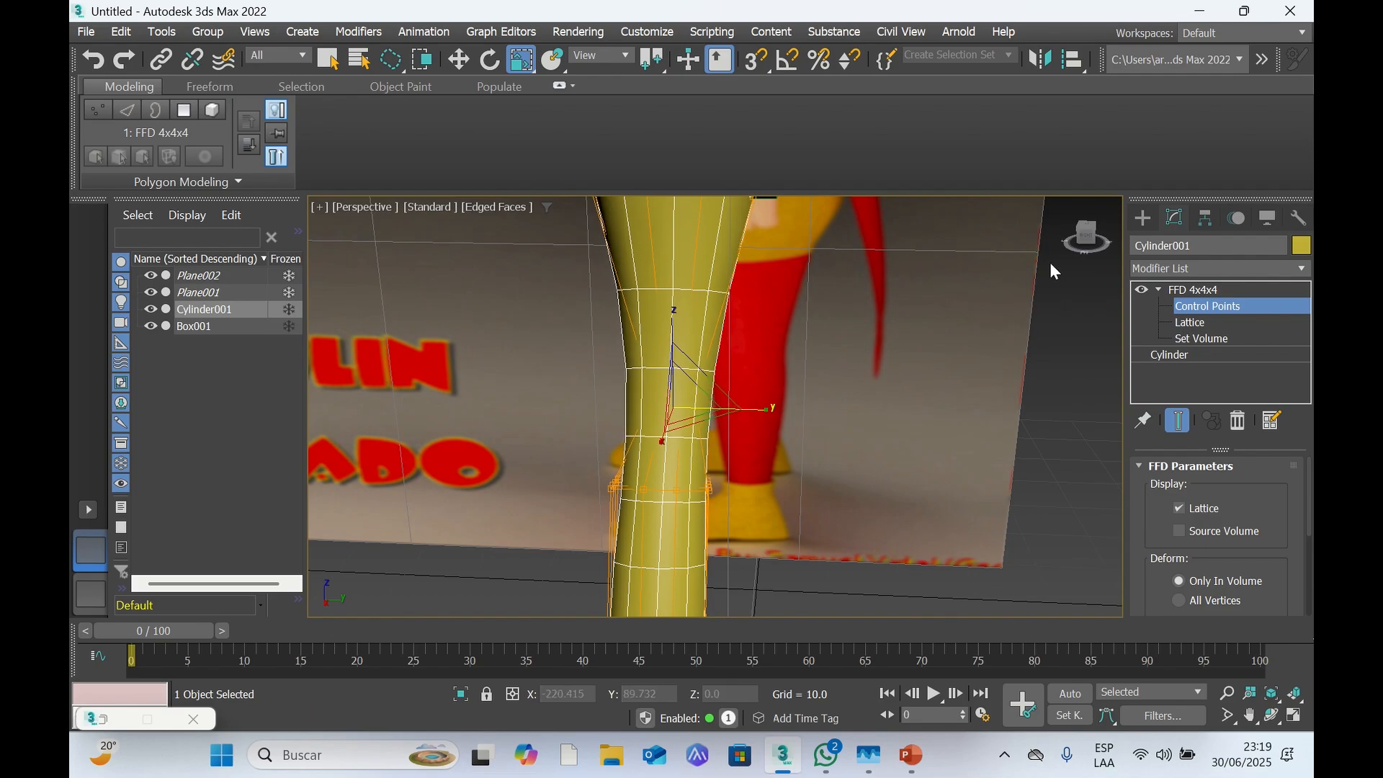
pyautogui.moveTo(1087, 242)
pyautogui.mouseDown()
pyautogui.moveTo(1037, 249)
pyautogui.moveTo(1089, 261)
pyautogui.moveTo(1084, 246)
pyautogui.mouseUp()
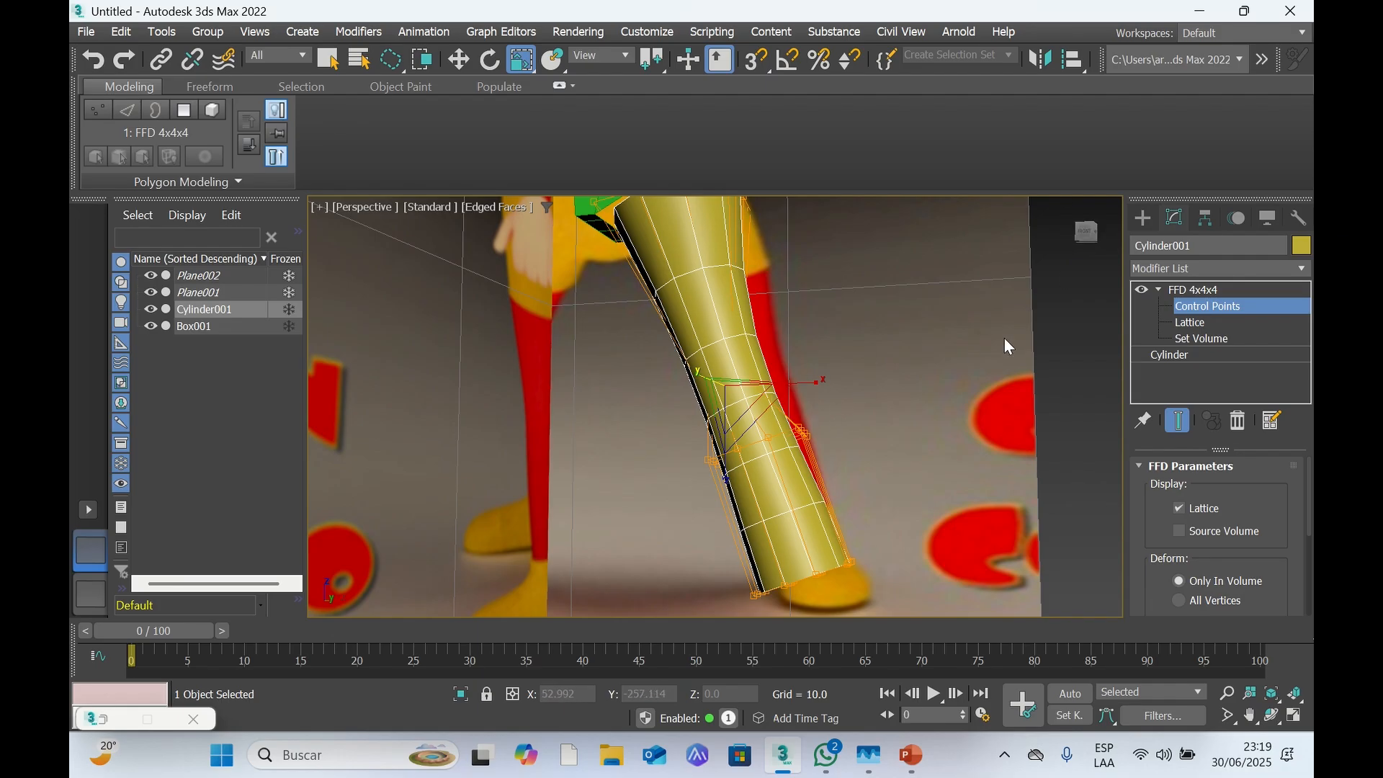
pyautogui.click(1086, 232)
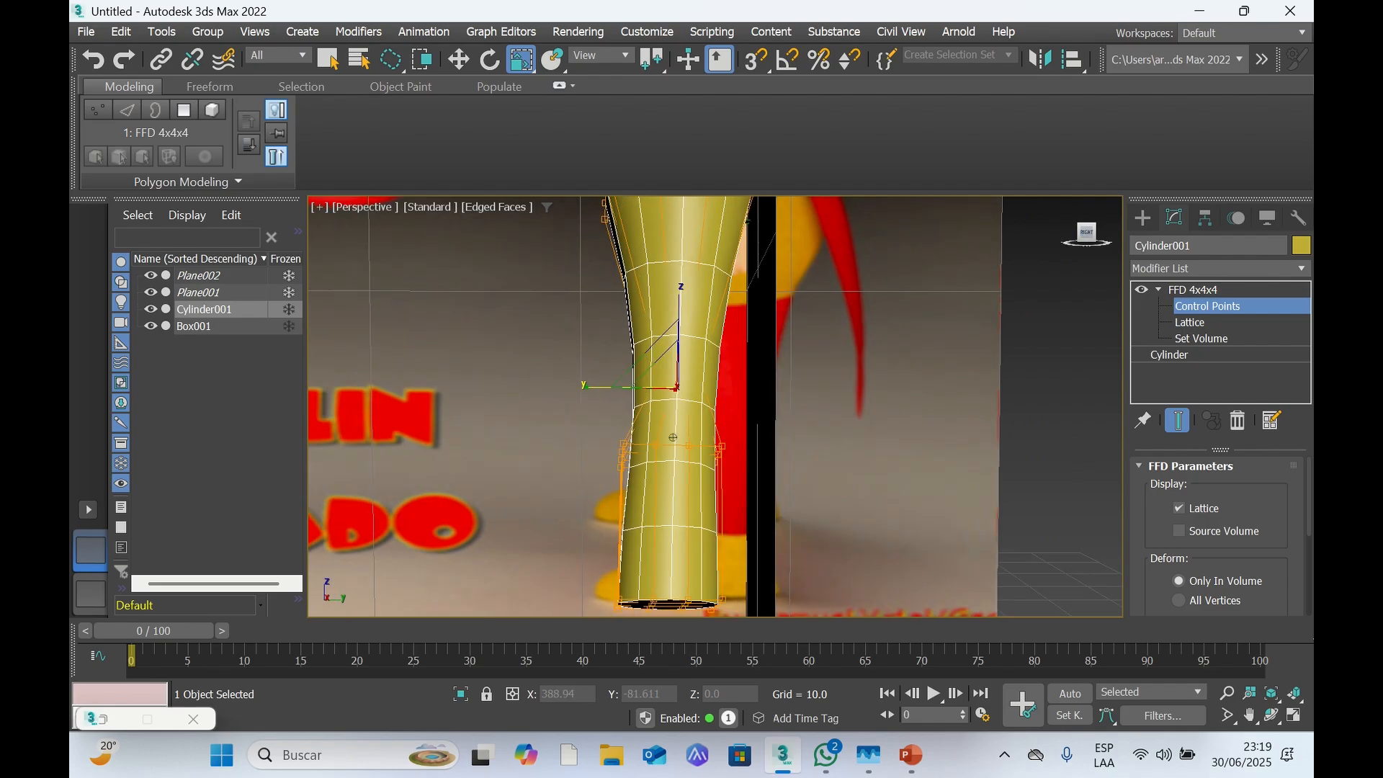
pyautogui.moveTo(611, 383); pyautogui.dragTo(634, 386)
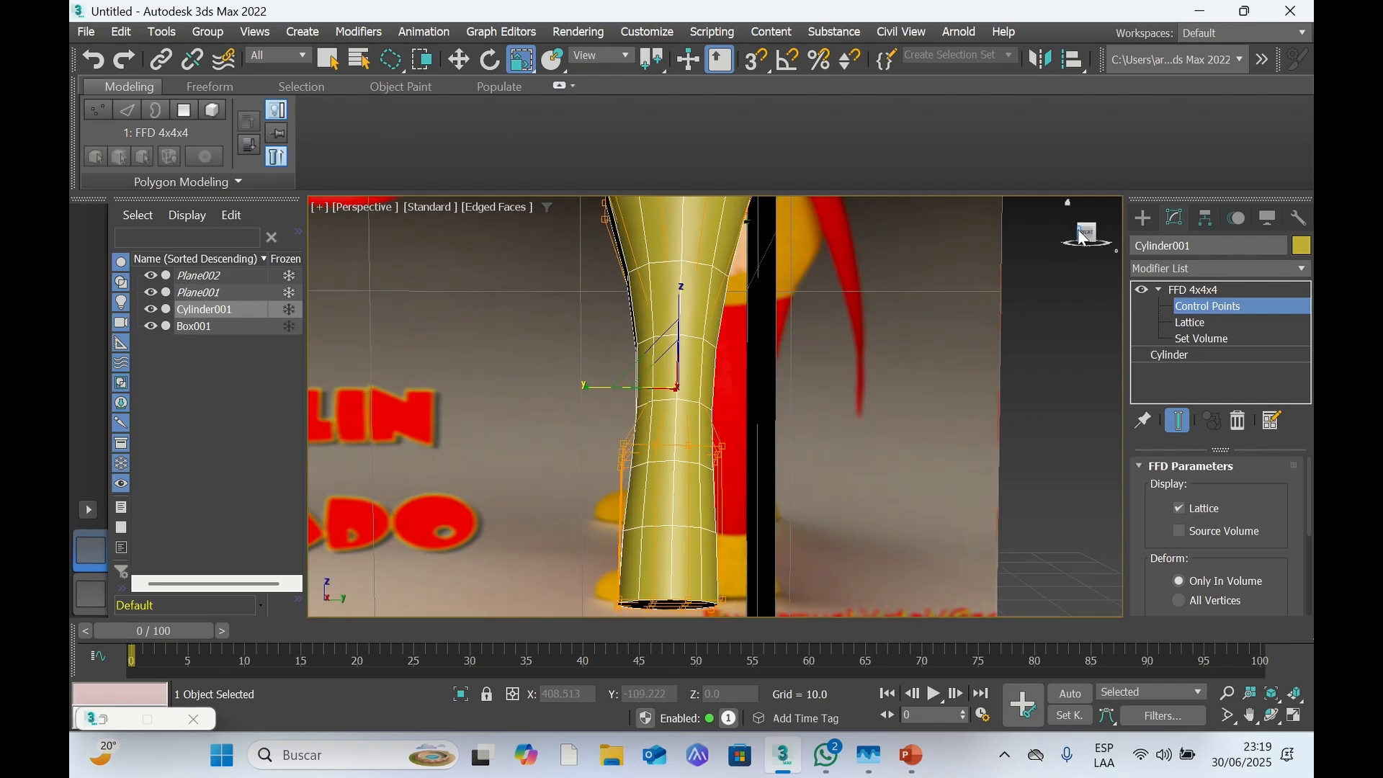
# Scale the second row of FFD control points along X to about 55% to slim the knee area further
pyautogui.moveTo(1082, 238); pyautogui.dragTo(1073, 252)
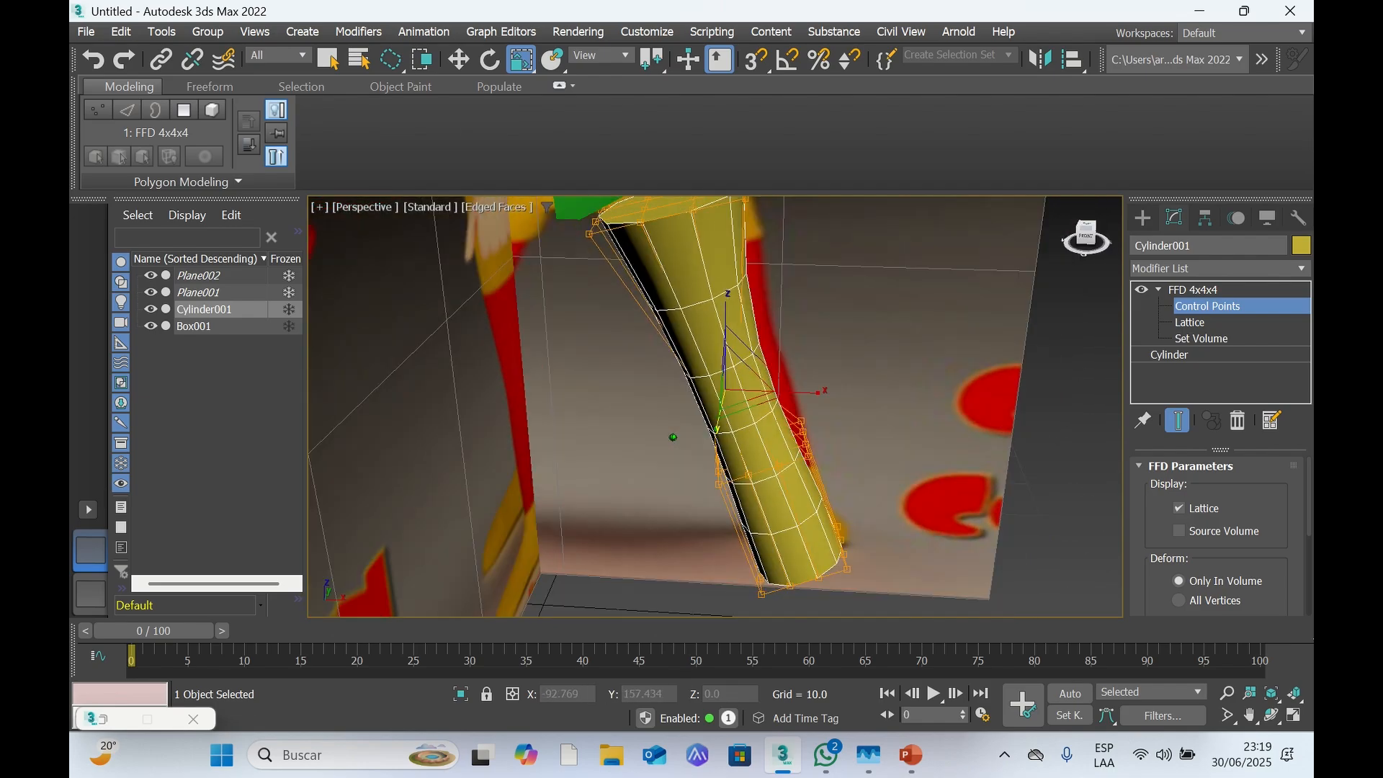
pyautogui.click(1086, 229)
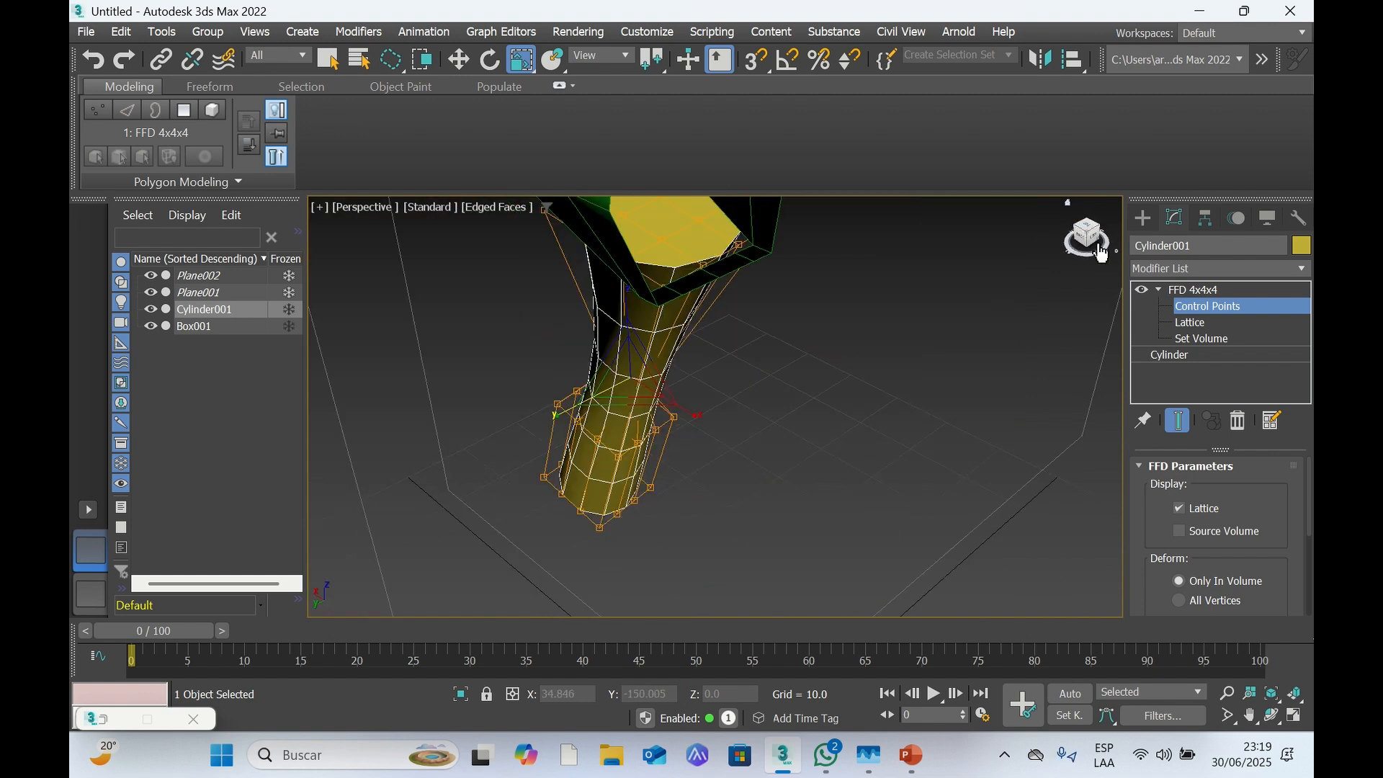
pyautogui.moveTo(1086, 235); pyautogui.dragTo(983, 202)
pyautogui.keyDown('alt'); pyautogui.moveTo(672, 438); pyautogui.dragTo(594, 412, button='middle'); pyautogui.keyUp('alt')
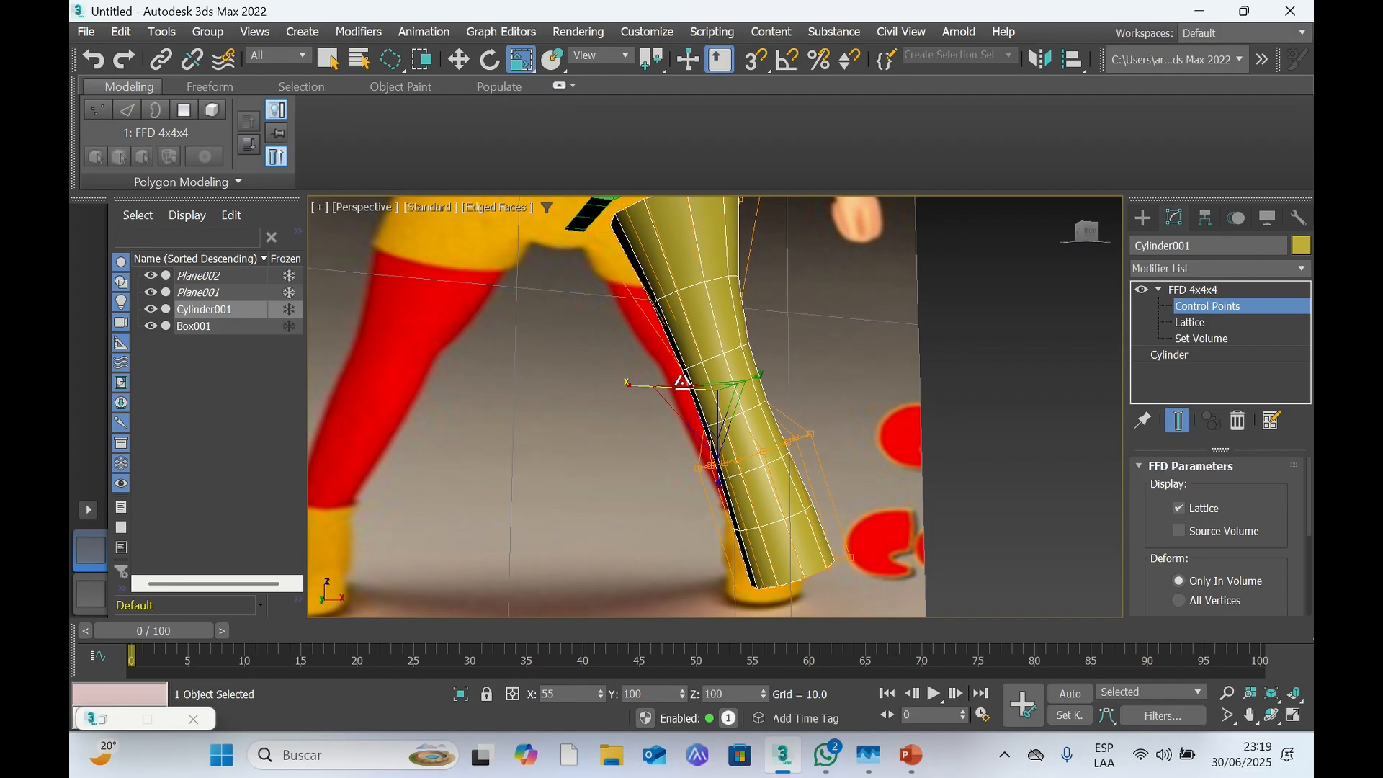
pyautogui.click(714, 389)
# Select the third row of FFD control points from the top and scale it slightly outward along X to widen the calf
pyautogui.click(841, 406)
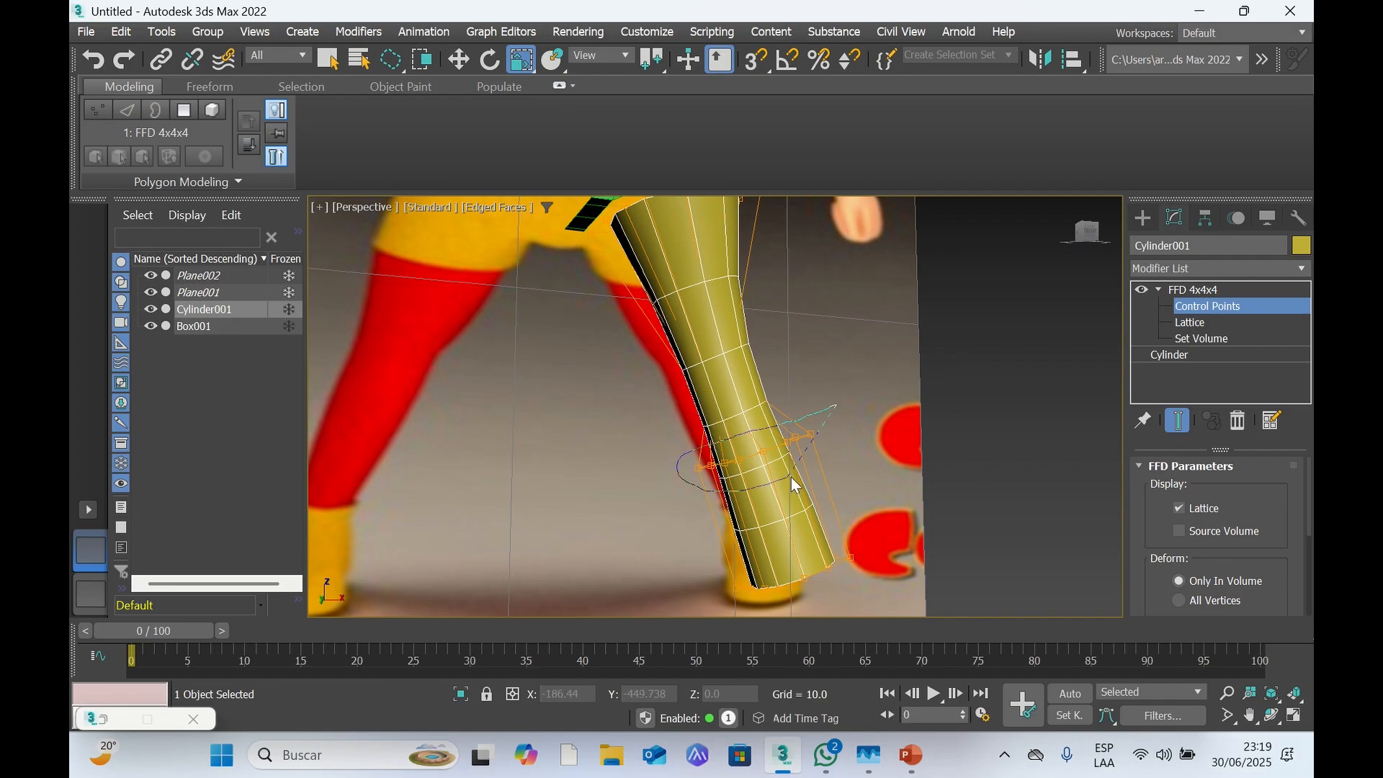
pyautogui.moveTo(819, 450); pyautogui.dragTo(827, 438)
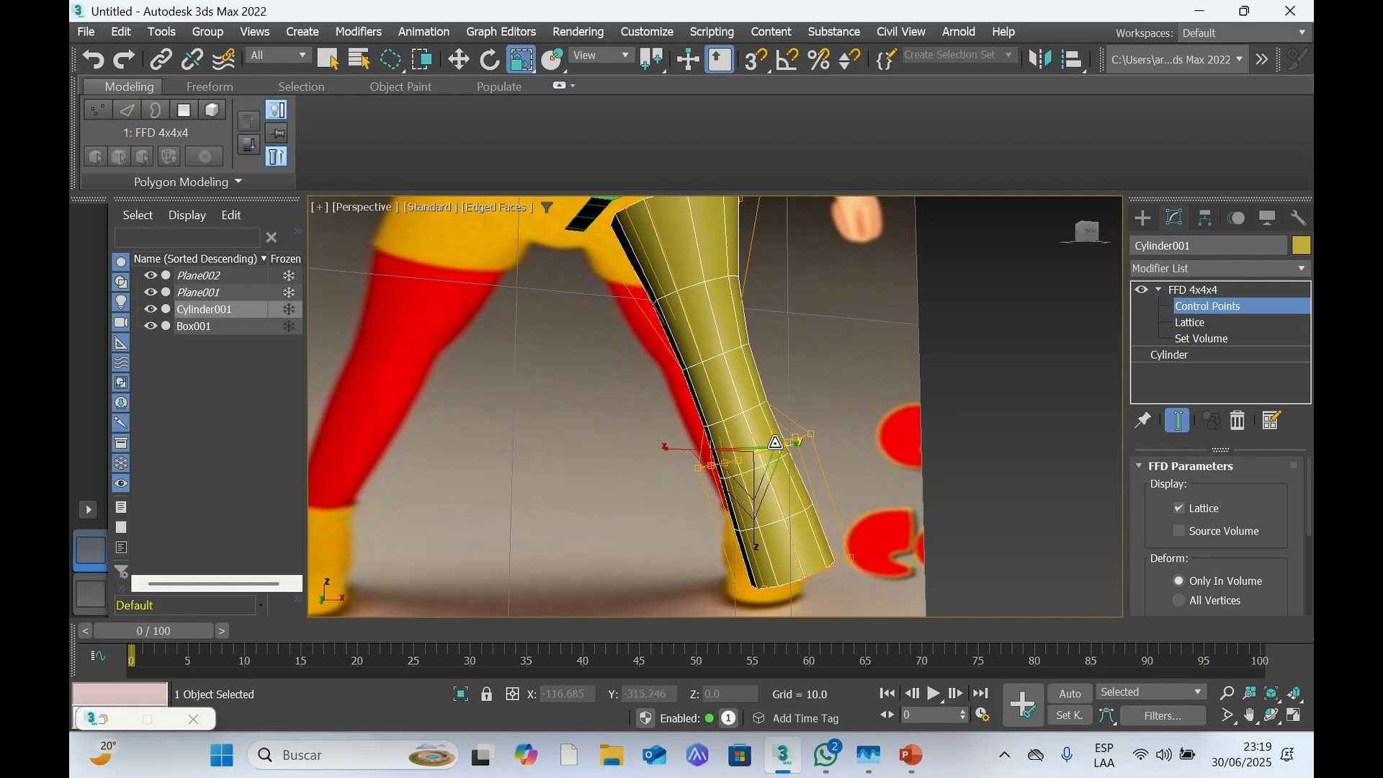
pyautogui.moveTo(680, 453); pyautogui.dragTo(674, 452)
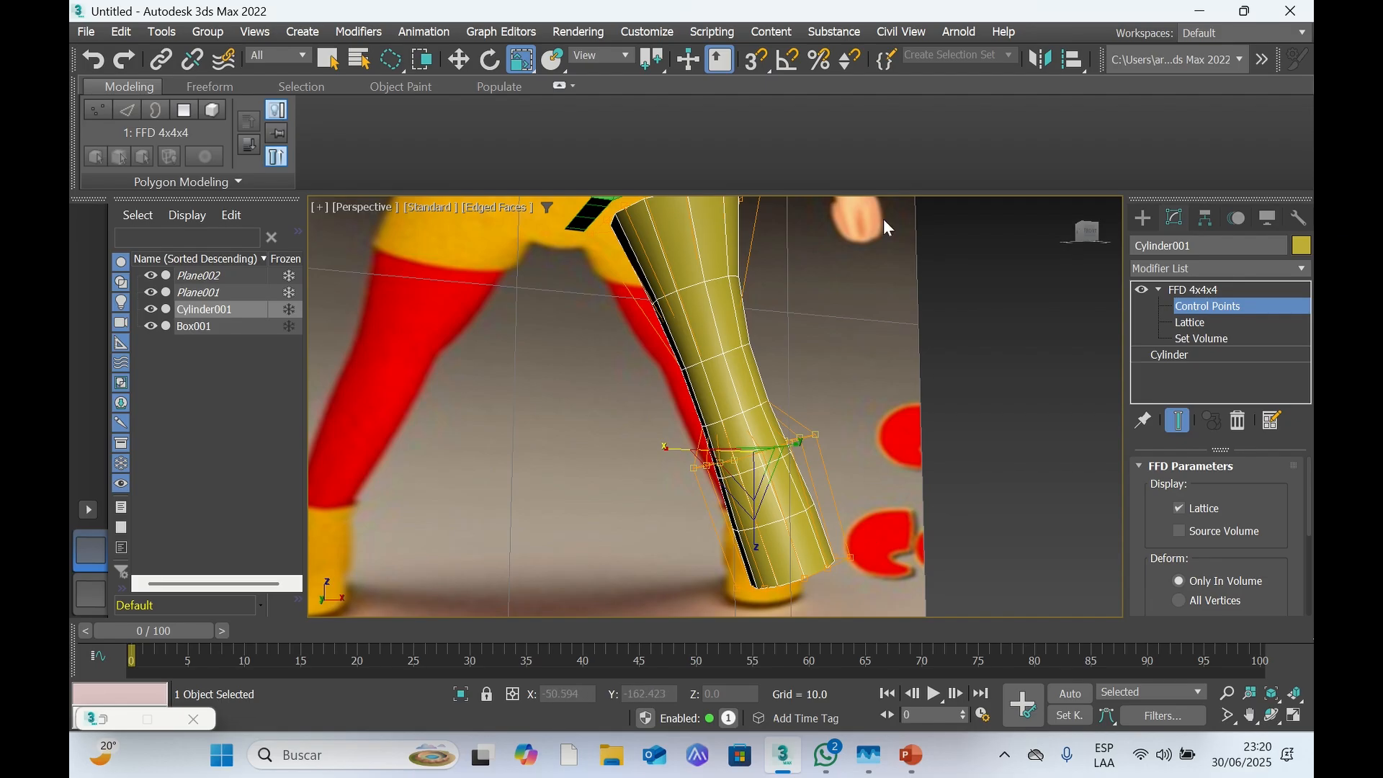
# Select the bottom row of FFD control points and scale it to about 56% along X and inward along Y to taper the ankle
pyautogui.moveTo(1087, 234)
pyautogui.mouseDown()
pyautogui.moveTo(1015, 239)
pyautogui.moveTo(1058, 228)
pyautogui.moveTo(1100, 239)
pyautogui.mouseUp()
pyautogui.scroll(-3, 1033, 350)
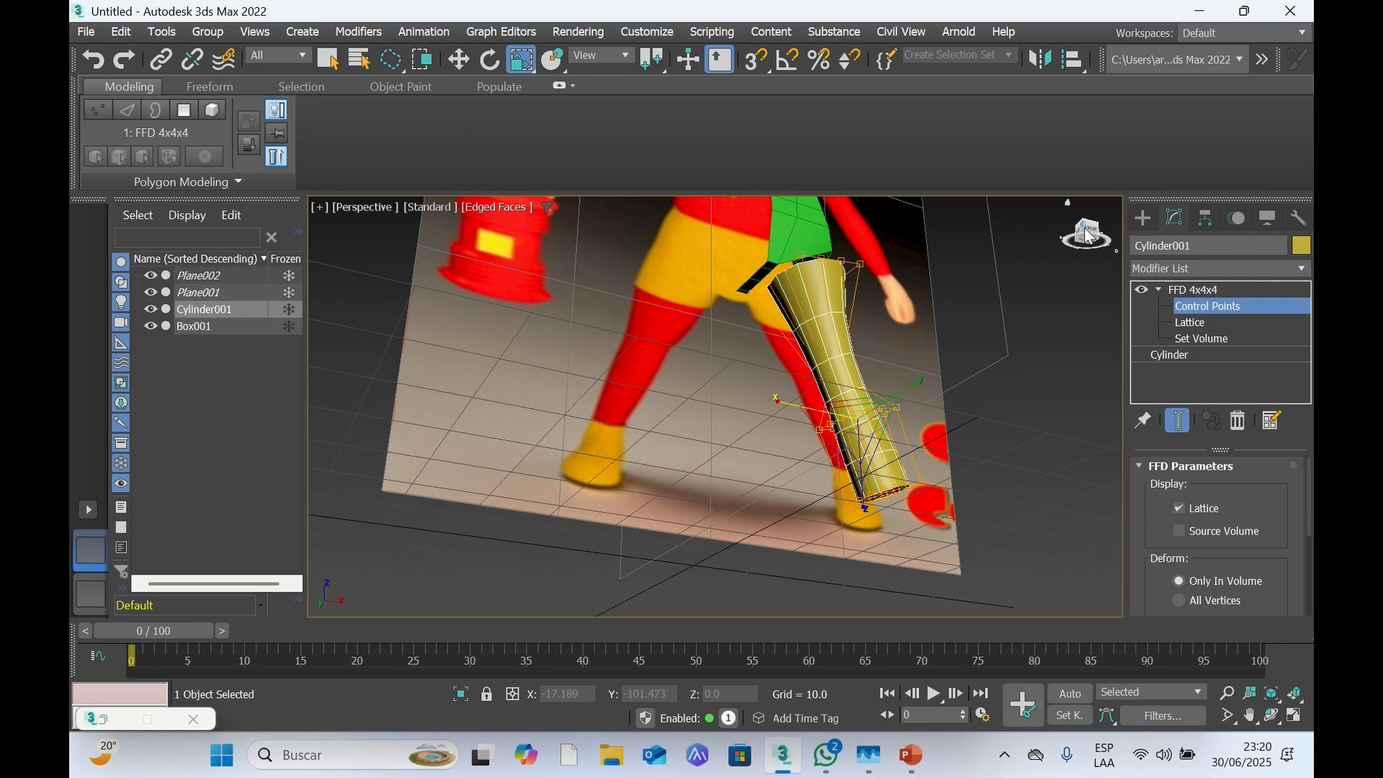
pyautogui.moveTo(1084, 236); pyautogui.dragTo(1093, 227)
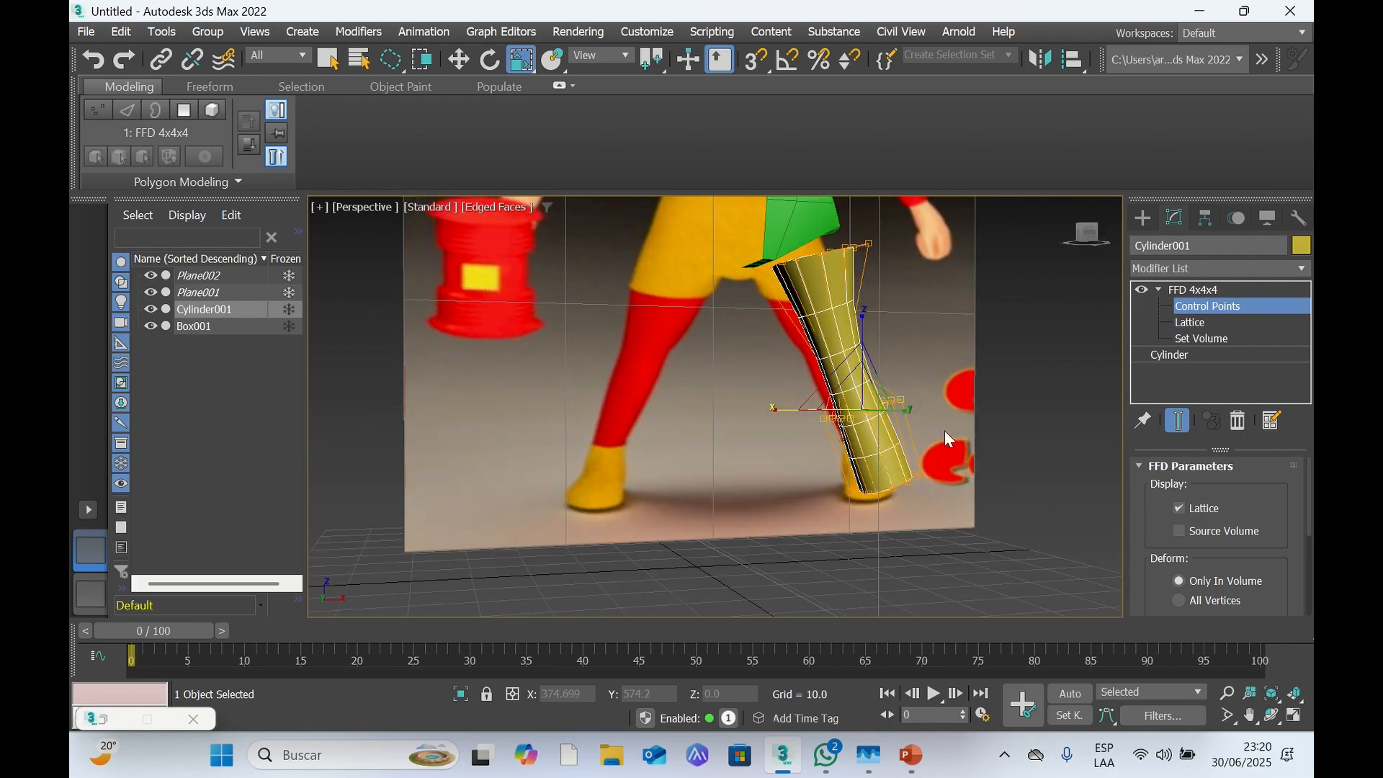
pyautogui.moveTo(945, 430); pyautogui.dragTo(865, 470)
pyautogui.moveTo(929, 514); pyautogui.dragTo(940, 482)
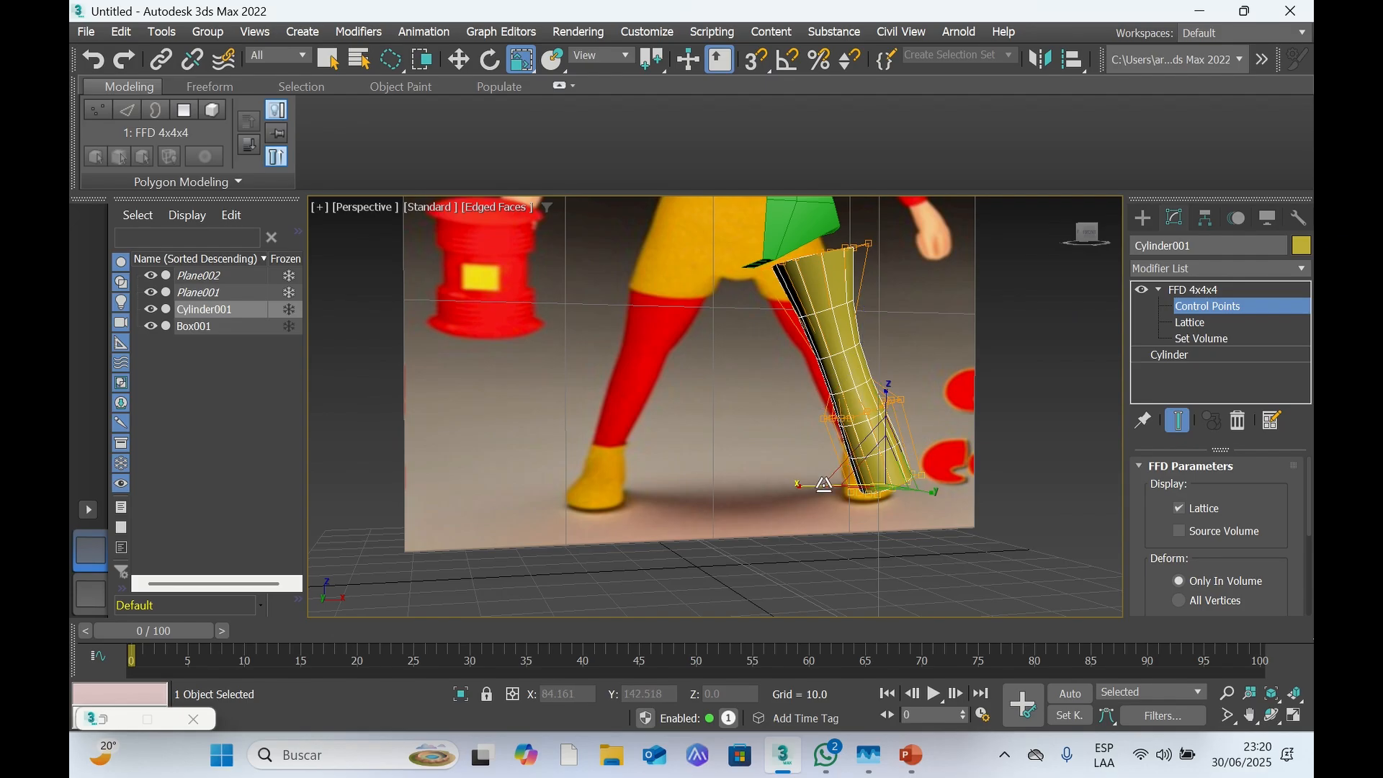
pyautogui.moveTo(825, 484); pyautogui.dragTo(851, 476)
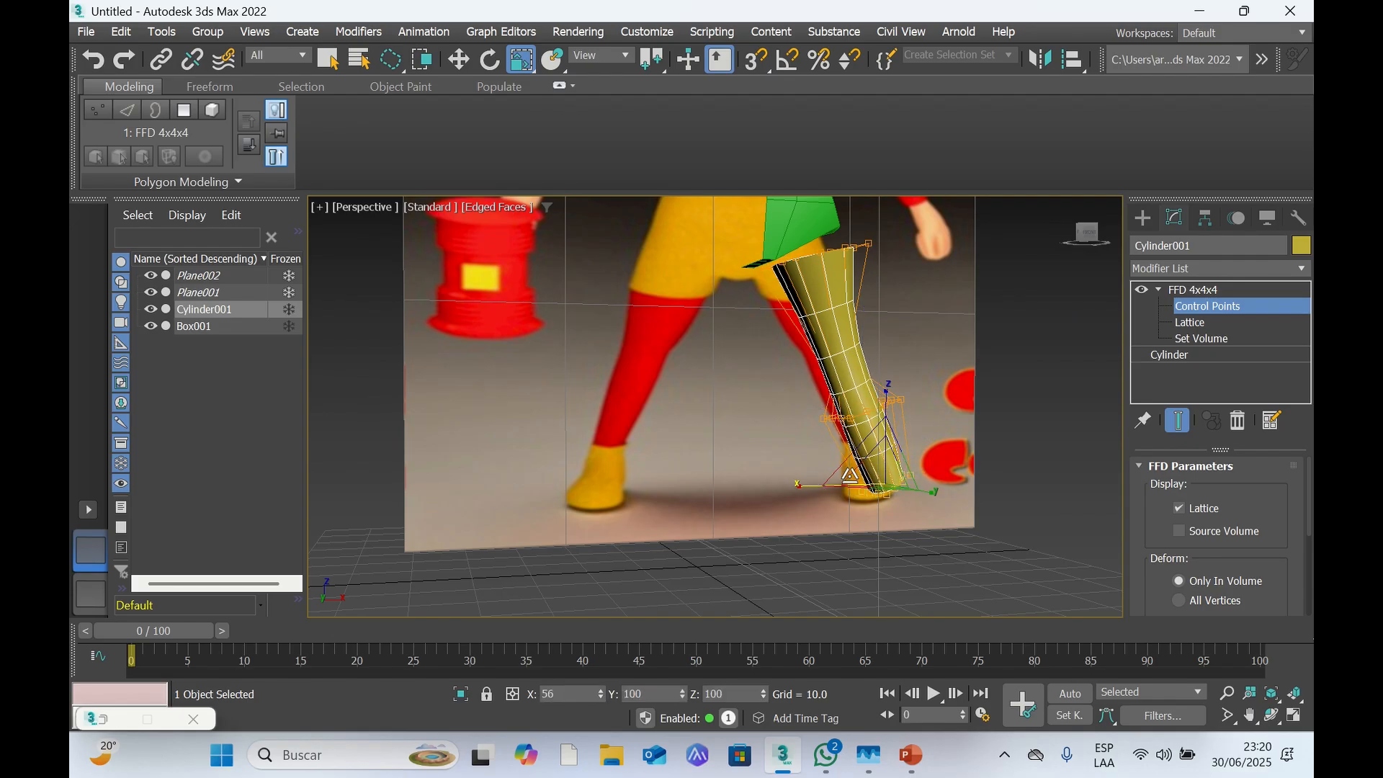
pyautogui.moveTo(1086, 237); pyautogui.dragTo(1059, 236)
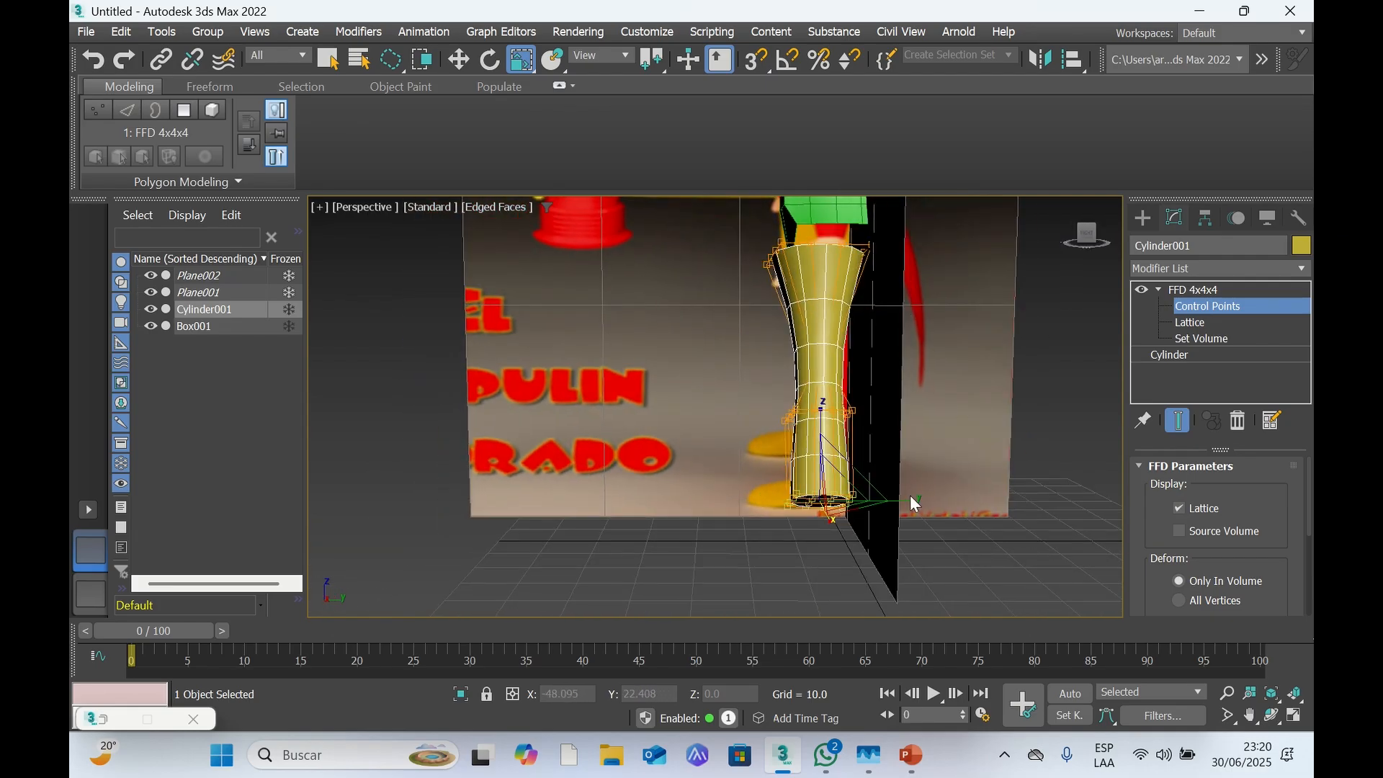
pyautogui.moveTo(911, 497); pyautogui.dragTo(867, 504)
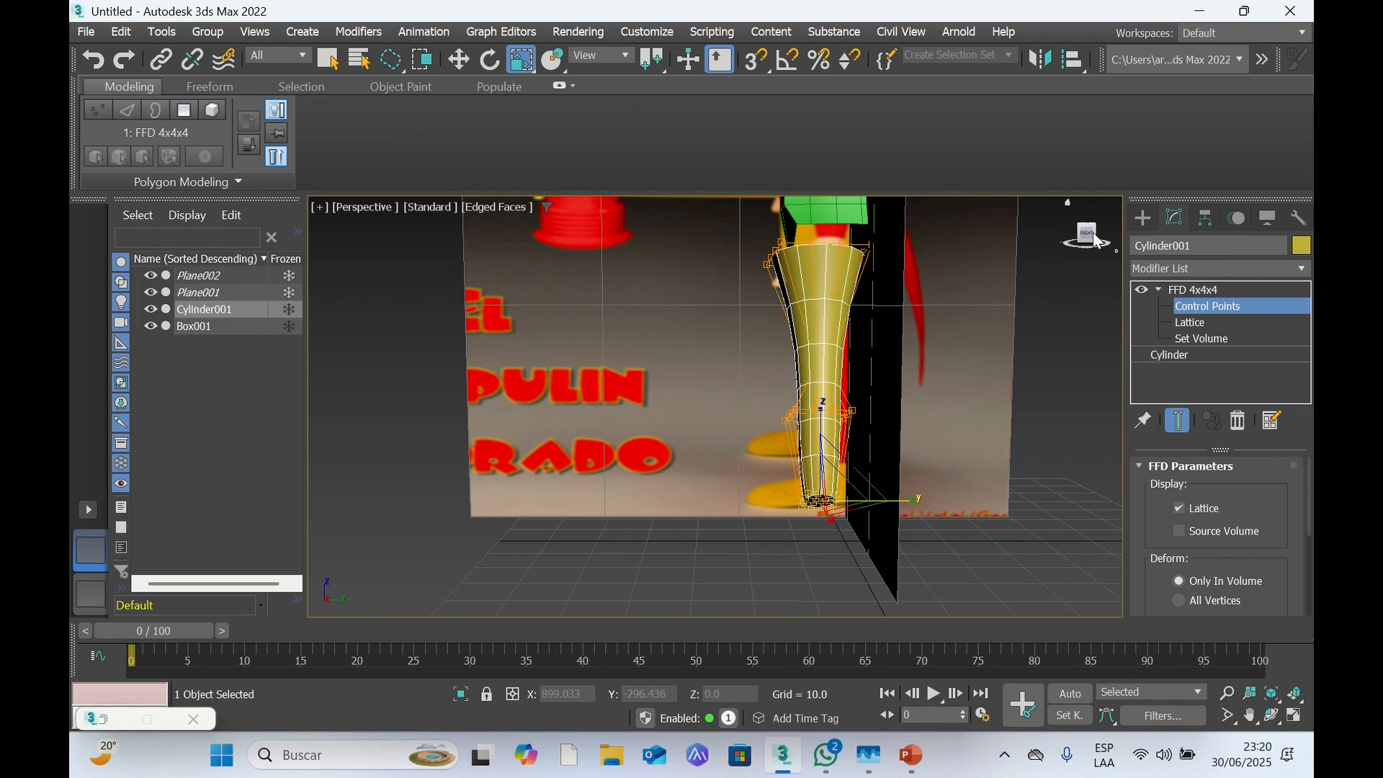
# Scale the bottom row of FFD control points along X to about 80% to narrow the ankle further in the front view
pyautogui.moveTo(1093, 234)
pyautogui.mouseDown()
pyautogui.moveTo(1131, 240)
pyautogui.moveTo(1088, 247)
pyautogui.moveTo(1084, 269)
pyautogui.moveTo(1091, 223)
pyautogui.moveTo(1098, 235)
pyautogui.moveTo(1086, 236)
pyautogui.mouseUp()
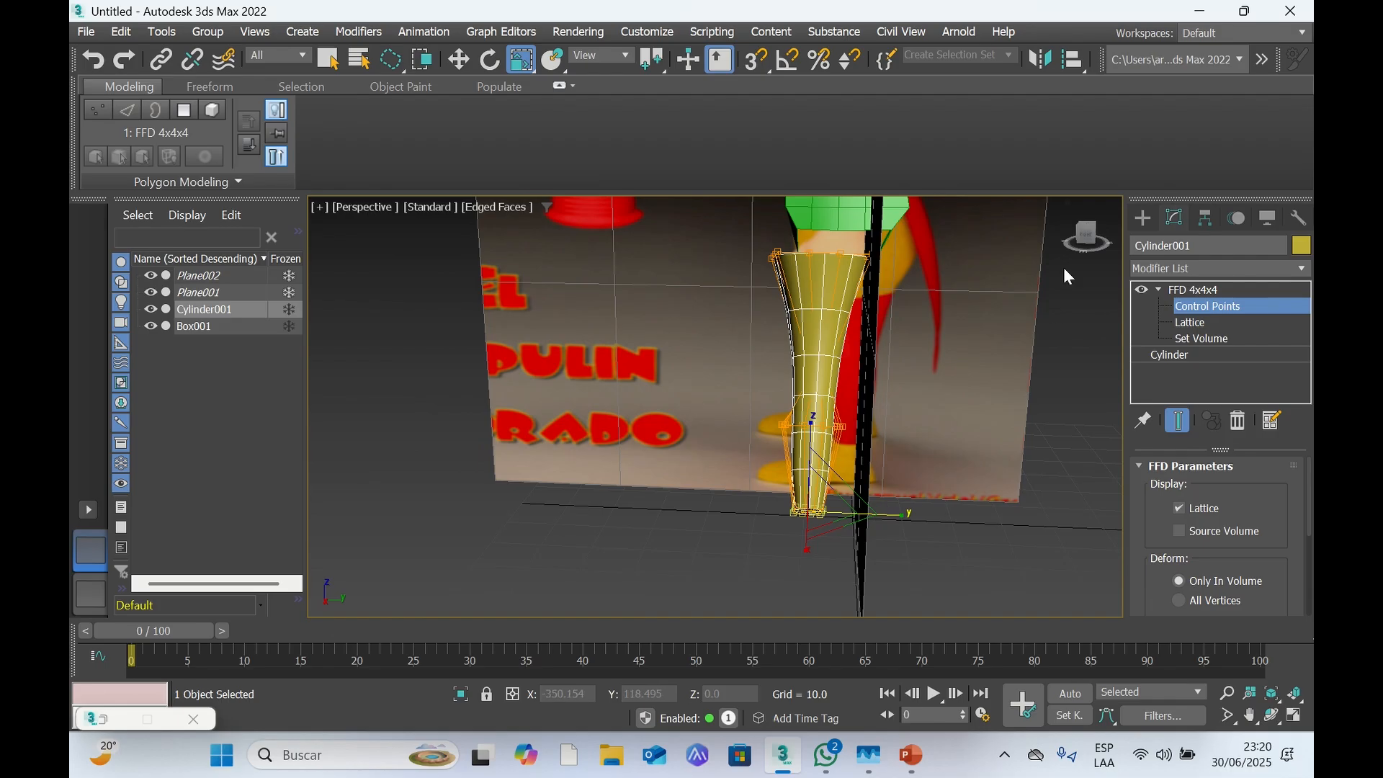
pyautogui.moveTo(1089, 238); pyautogui.dragTo(1089, 241)
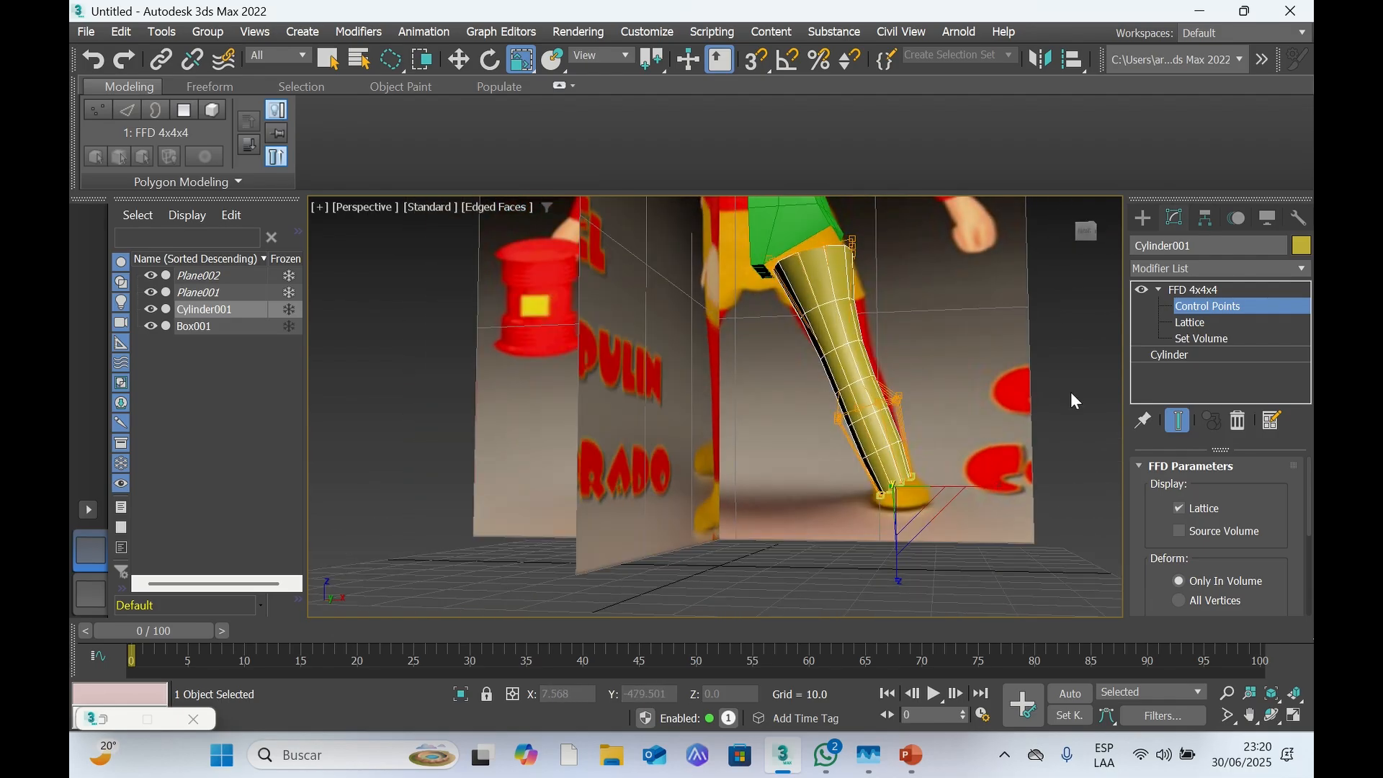
pyautogui.click(1085, 232)
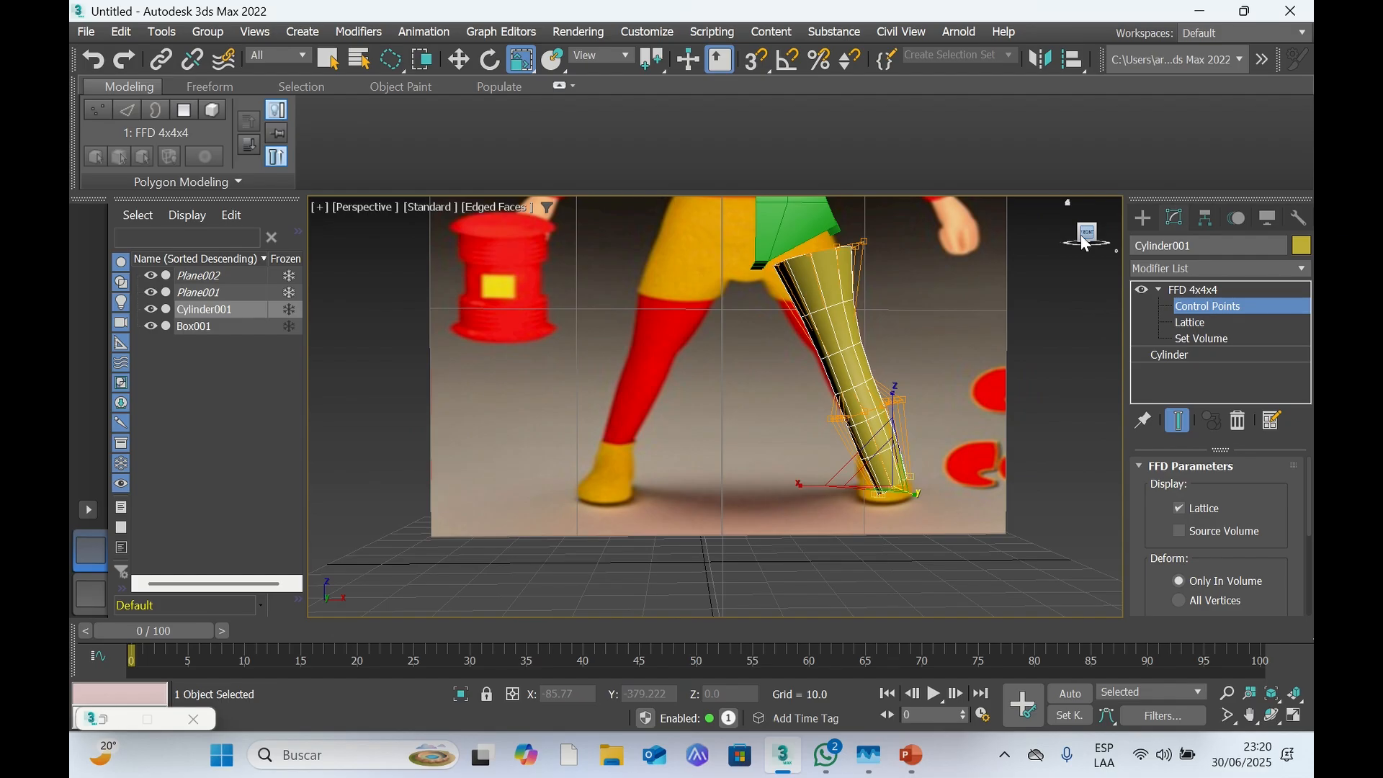
pyautogui.moveTo(819, 485); pyautogui.dragTo(803, 478)
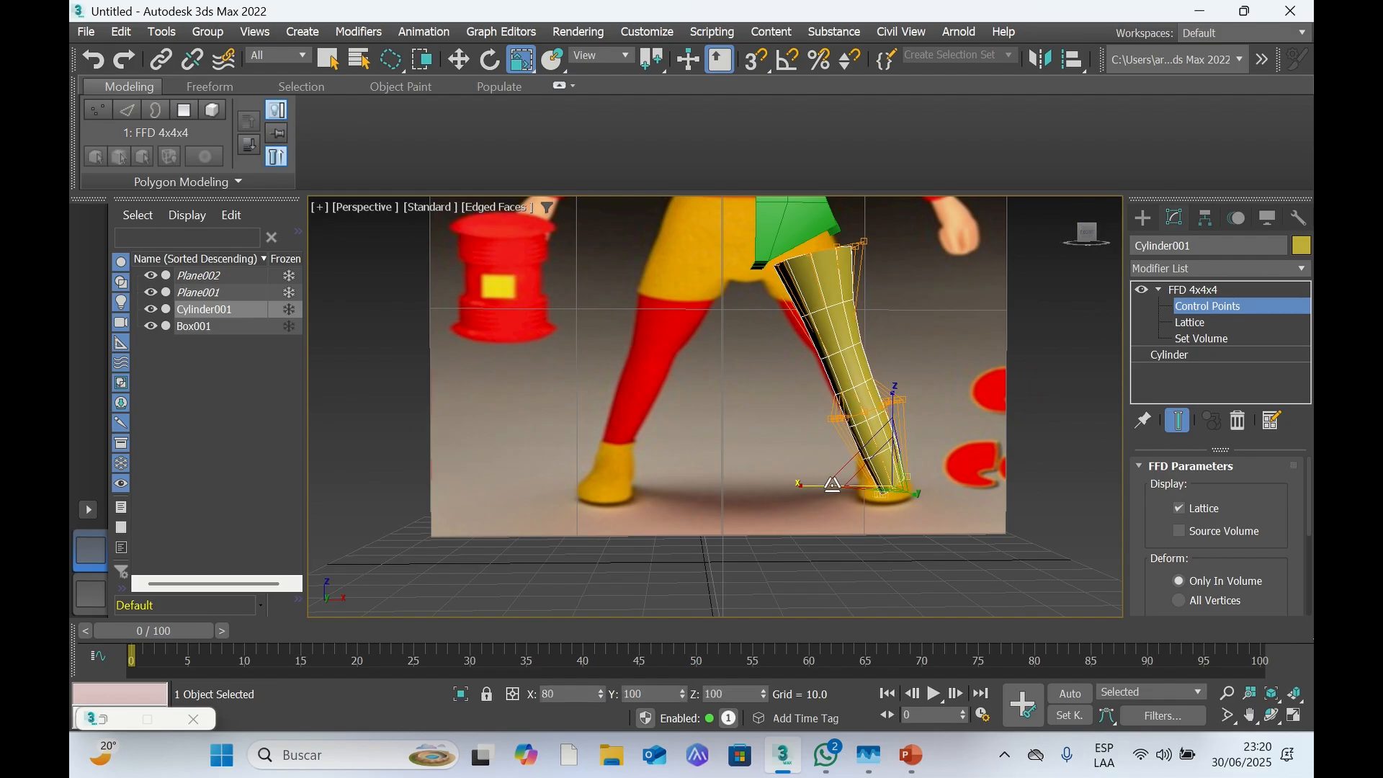
# Rotate the bottom row of FFD control points about the Y axis to level the lower end of the leg
pyautogui.moveTo(1091, 242); pyautogui.dragTo(1068, 249)
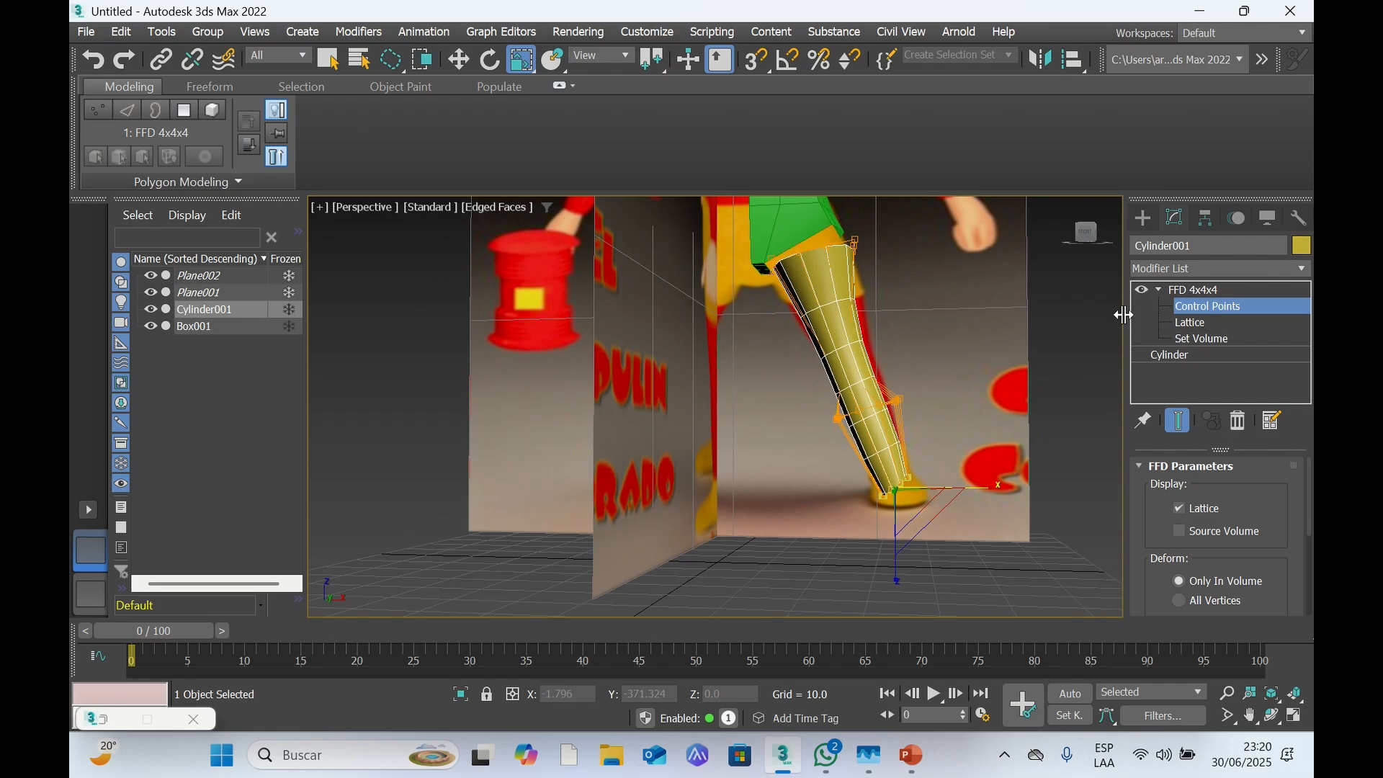
pyautogui.press('e')
pyautogui.moveTo(965, 464); pyautogui.dragTo(967, 507)
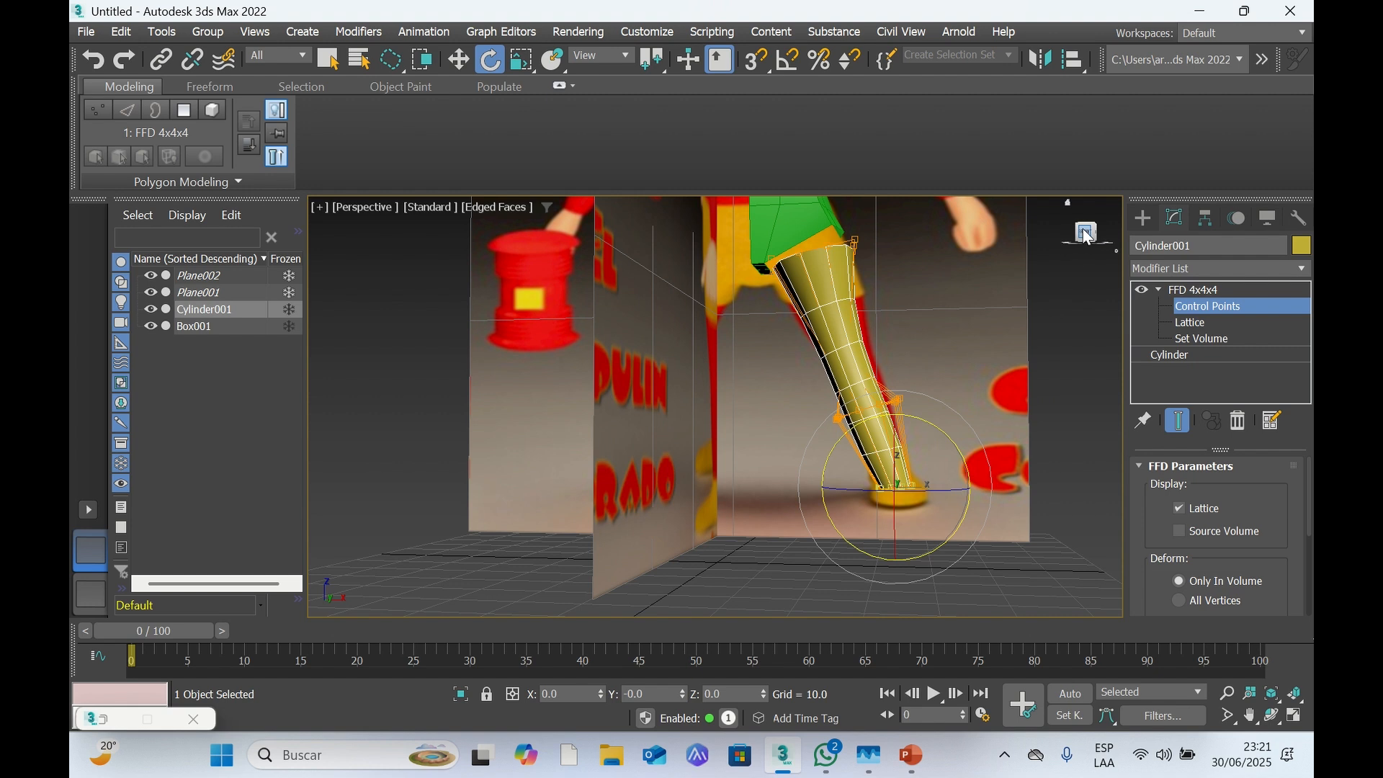
# Select the top row of FFD control points at the thigh and rotate it slightly to adjust the leg's upper end
pyautogui.moveTo(1088, 238)
pyautogui.mouseDown()
pyautogui.moveTo(1110, 241)
pyautogui.moveTo(1098, 240)
pyautogui.mouseUp()
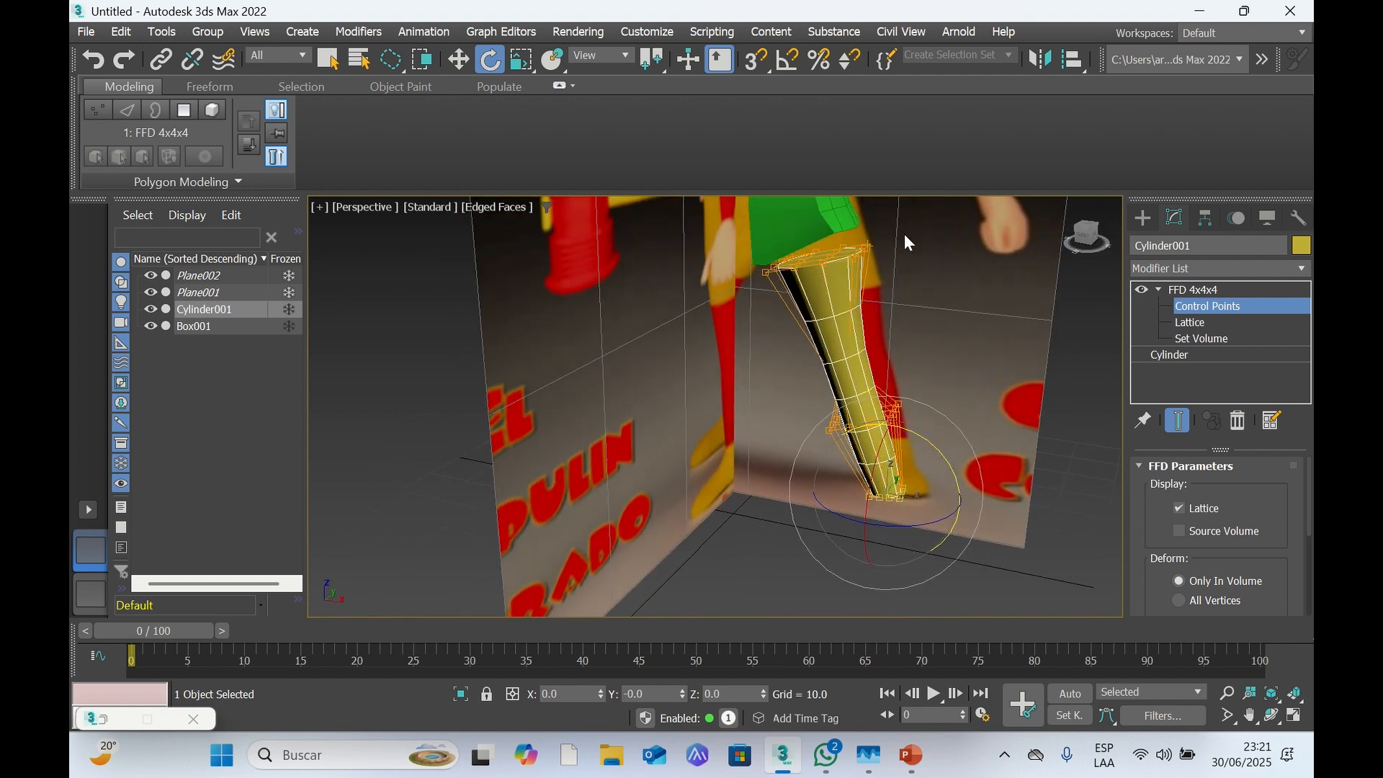
pyautogui.click(905, 234)
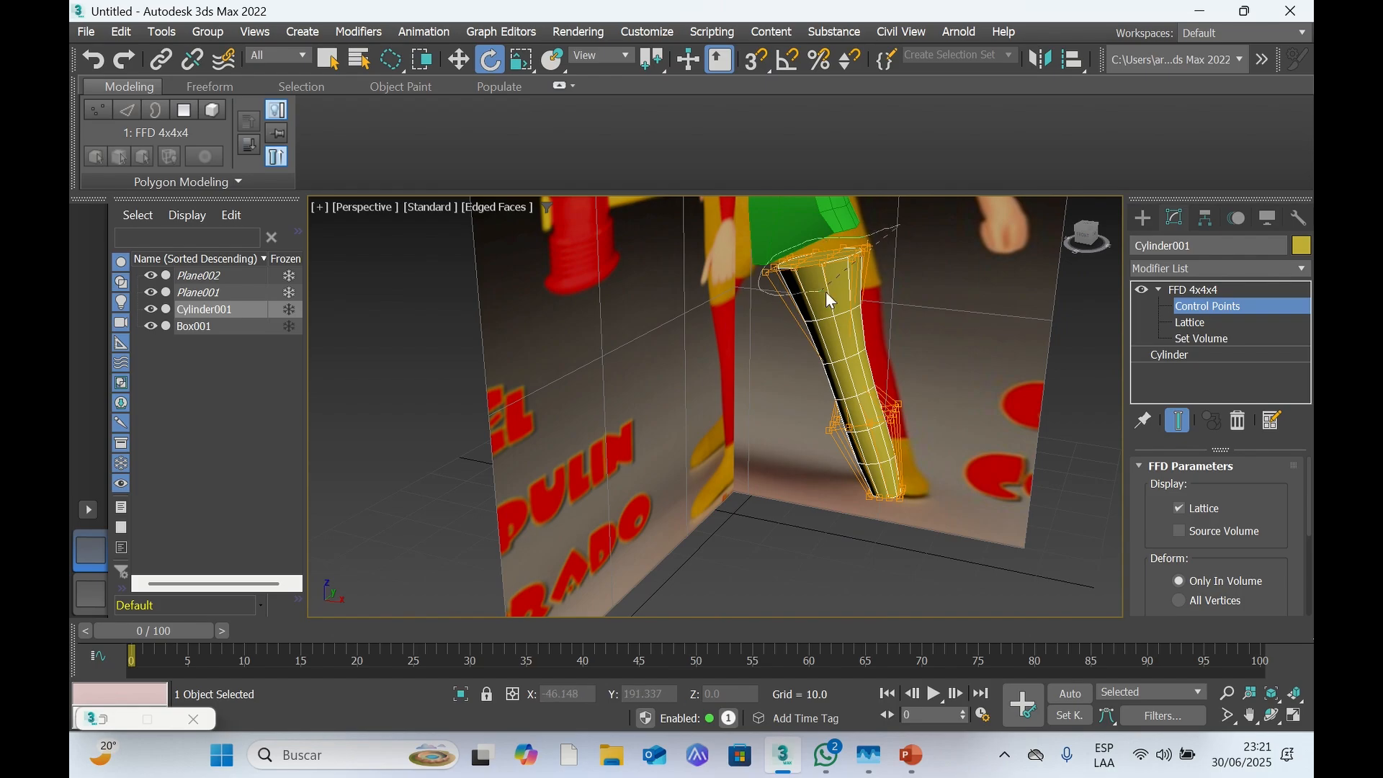
pyautogui.moveTo(826, 291); pyautogui.dragTo(880, 268)
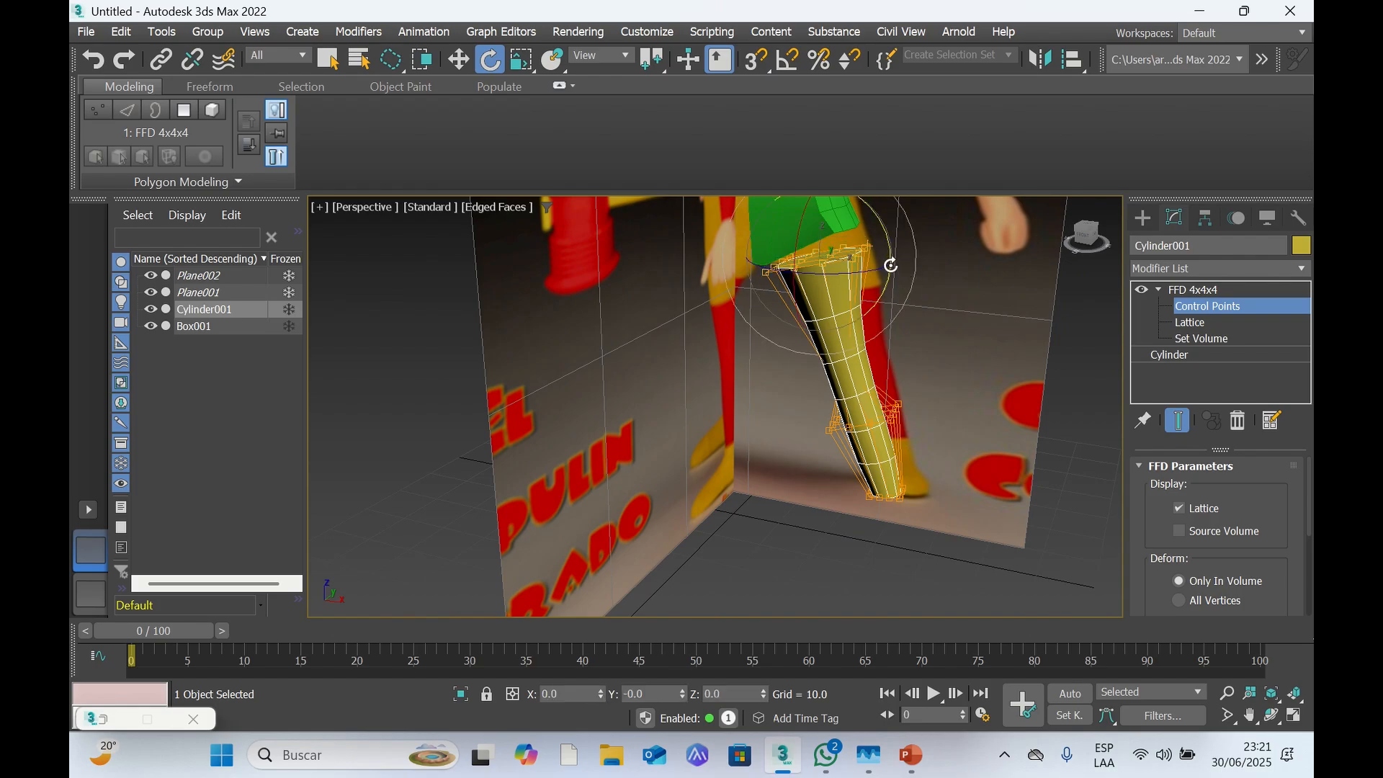
pyautogui.moveTo(892, 266); pyautogui.dragTo(891, 254)
# Leave FFD control point editing and move the whole leg cylinder along Y to about -5.582 in the side view
pyautogui.click(1086, 234)
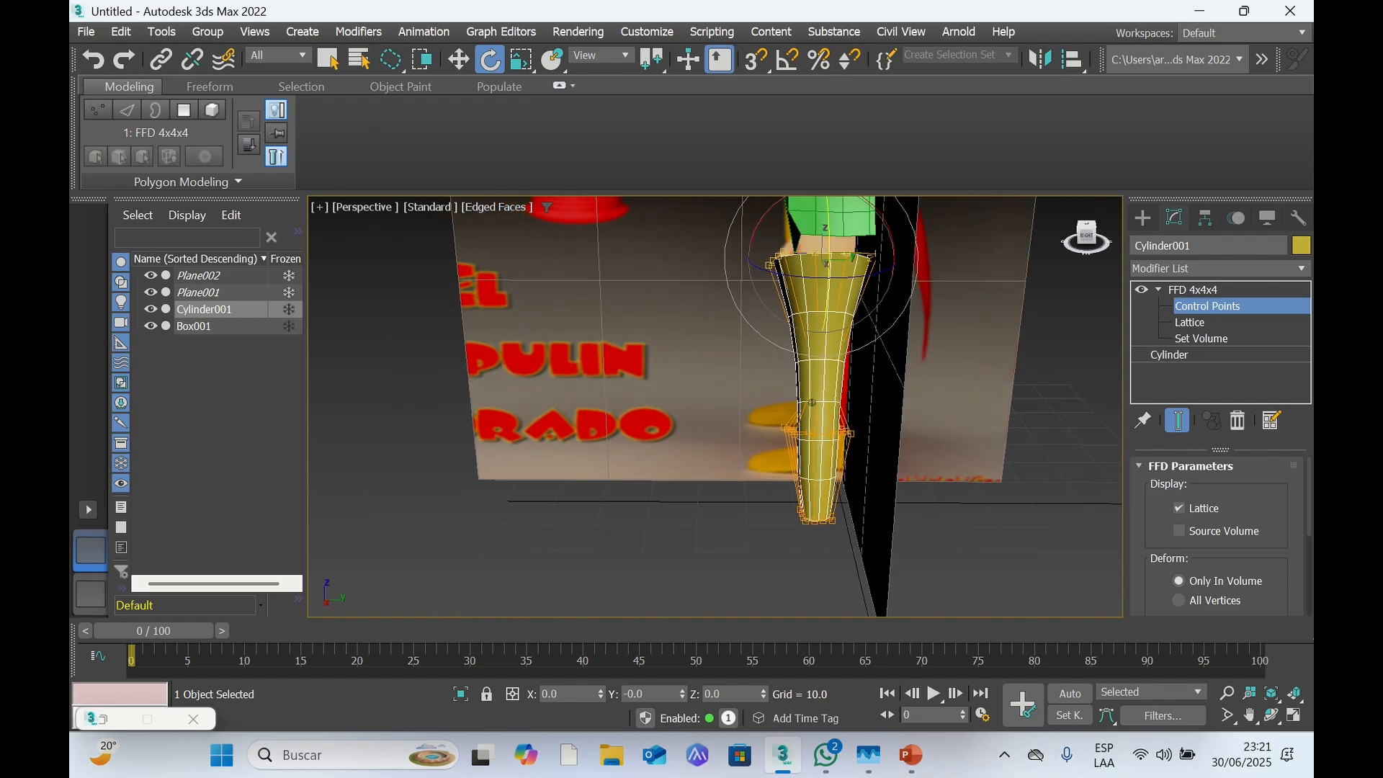
pyautogui.keyDown('alt'); pyautogui.moveTo(812, 403); pyautogui.dragTo(770, 408, button='middle'); pyautogui.keyUp('alt')
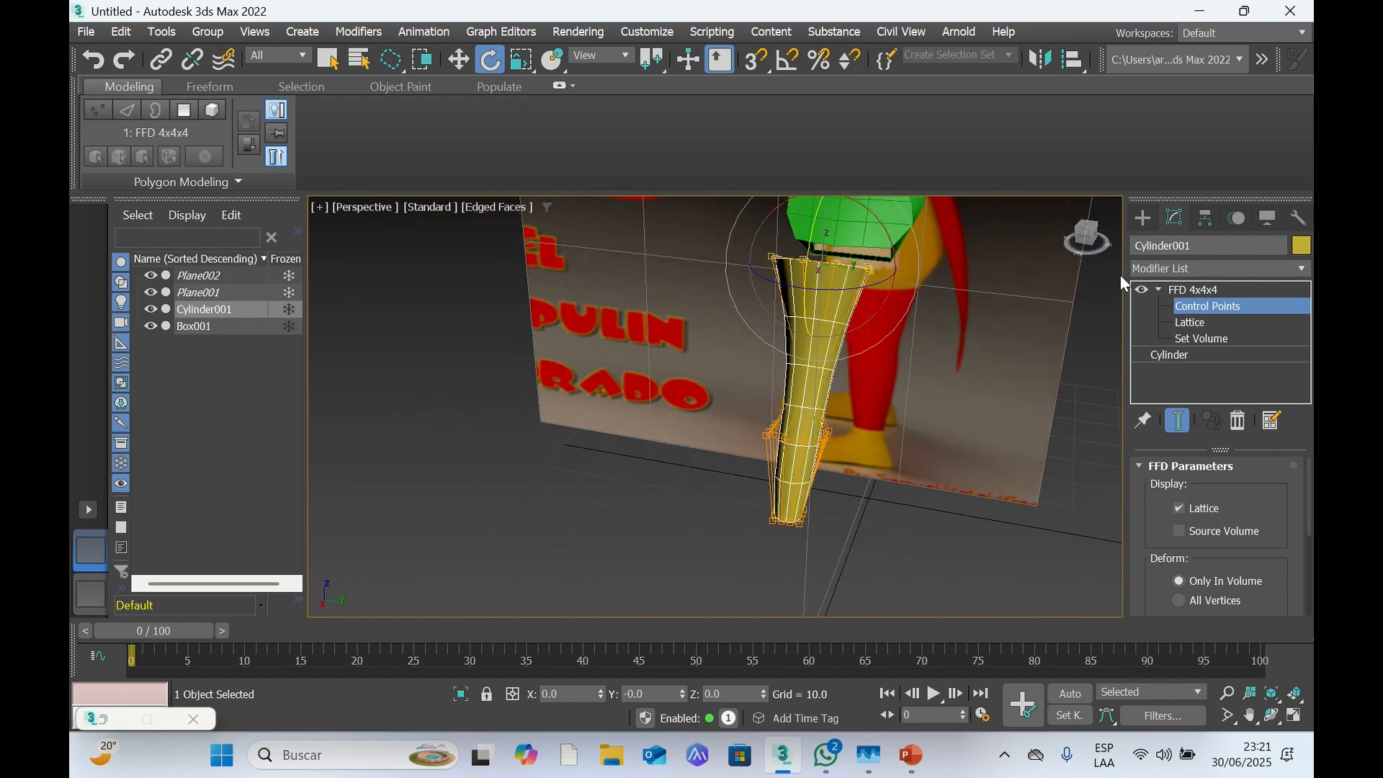
pyautogui.click(1158, 290)
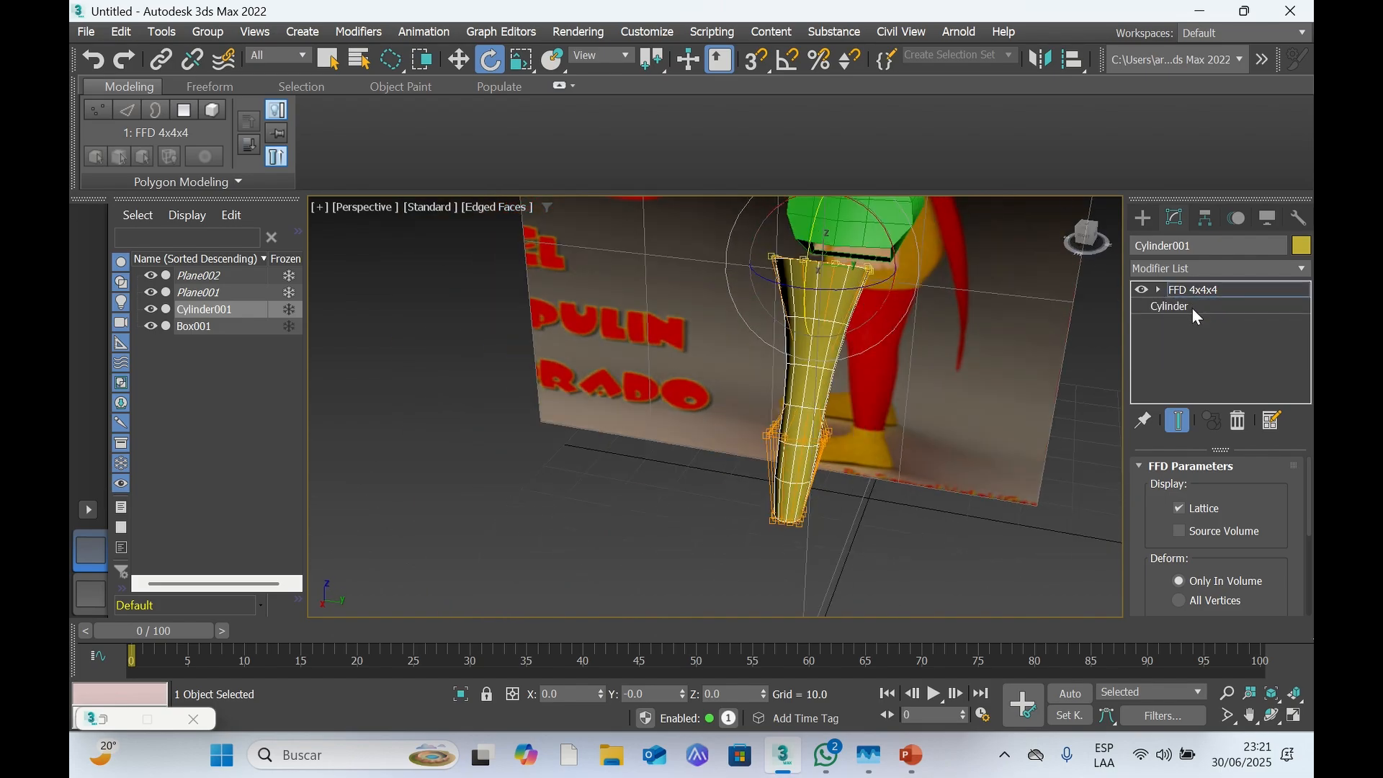
pyautogui.click(1190, 308)
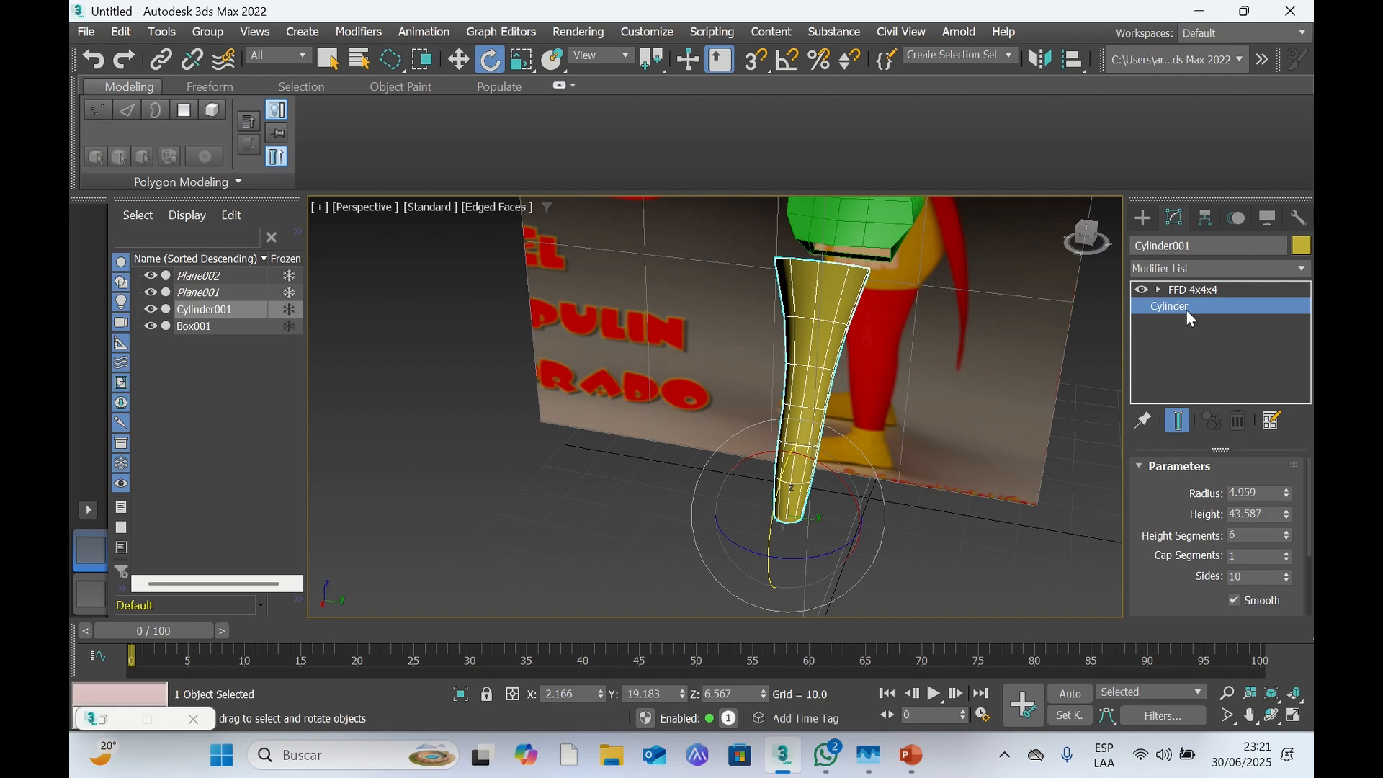
pyautogui.click(1189, 291)
pyautogui.click(1184, 308)
pyautogui.press('w')
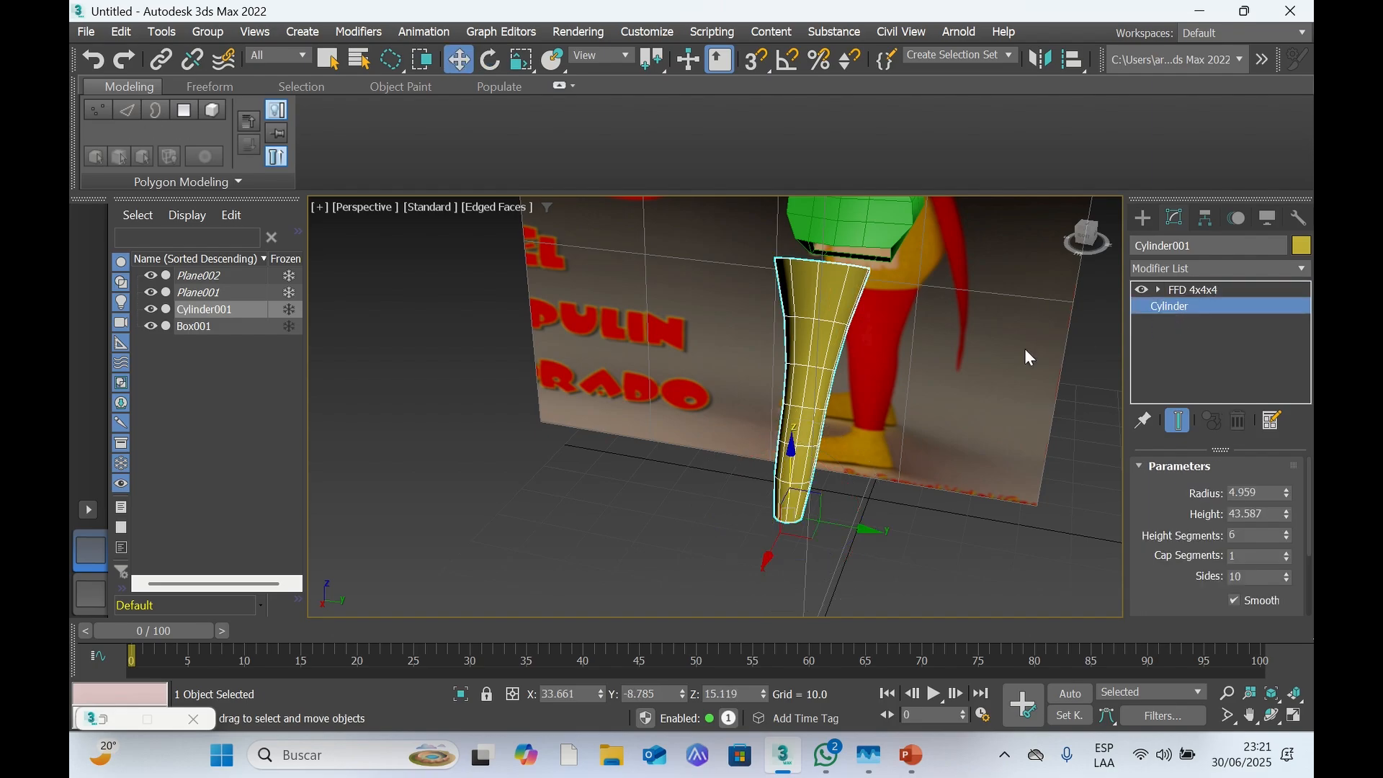
pyautogui.moveTo(860, 525); pyautogui.dragTo(876, 528)
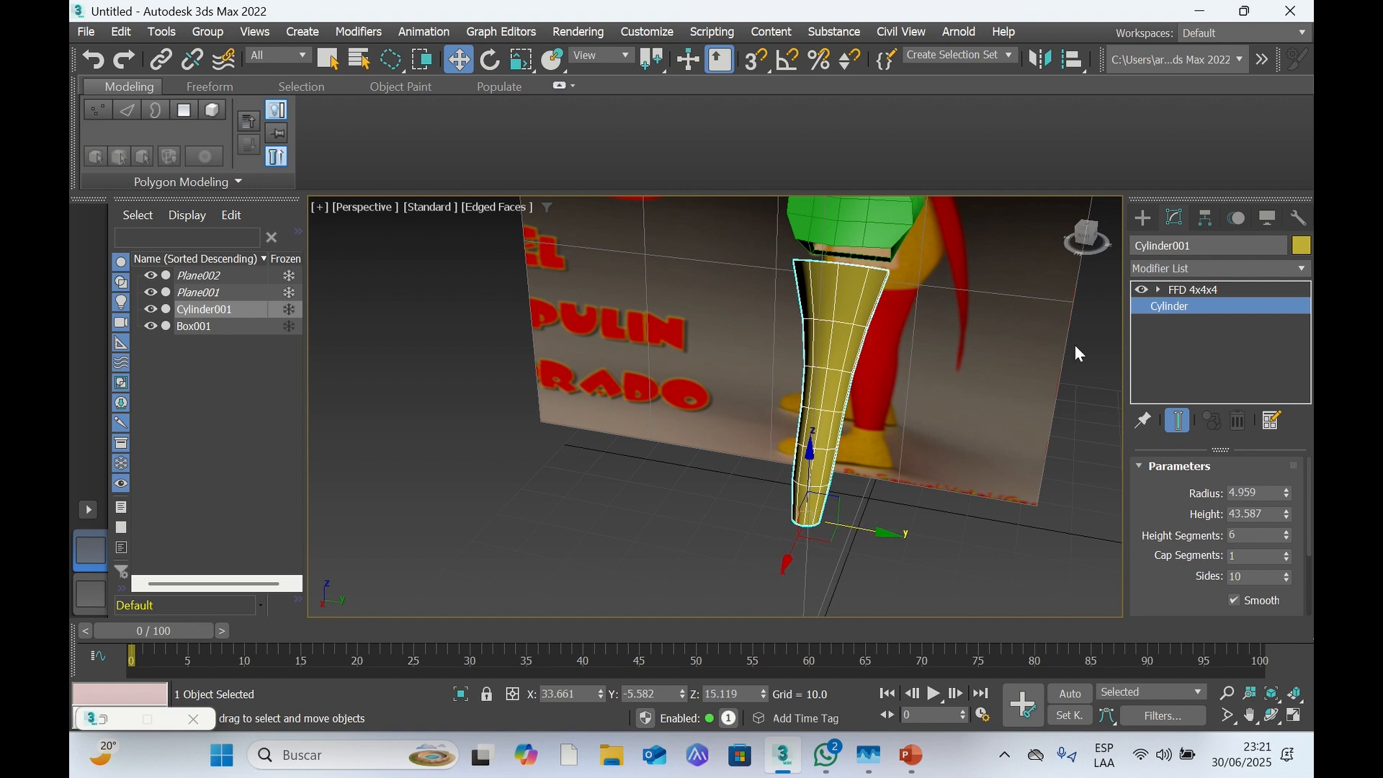
# Rotate the leg cylinder about the Z axis, then move it along Y to about -0.735 beneath the torso
pyautogui.click(1090, 245)
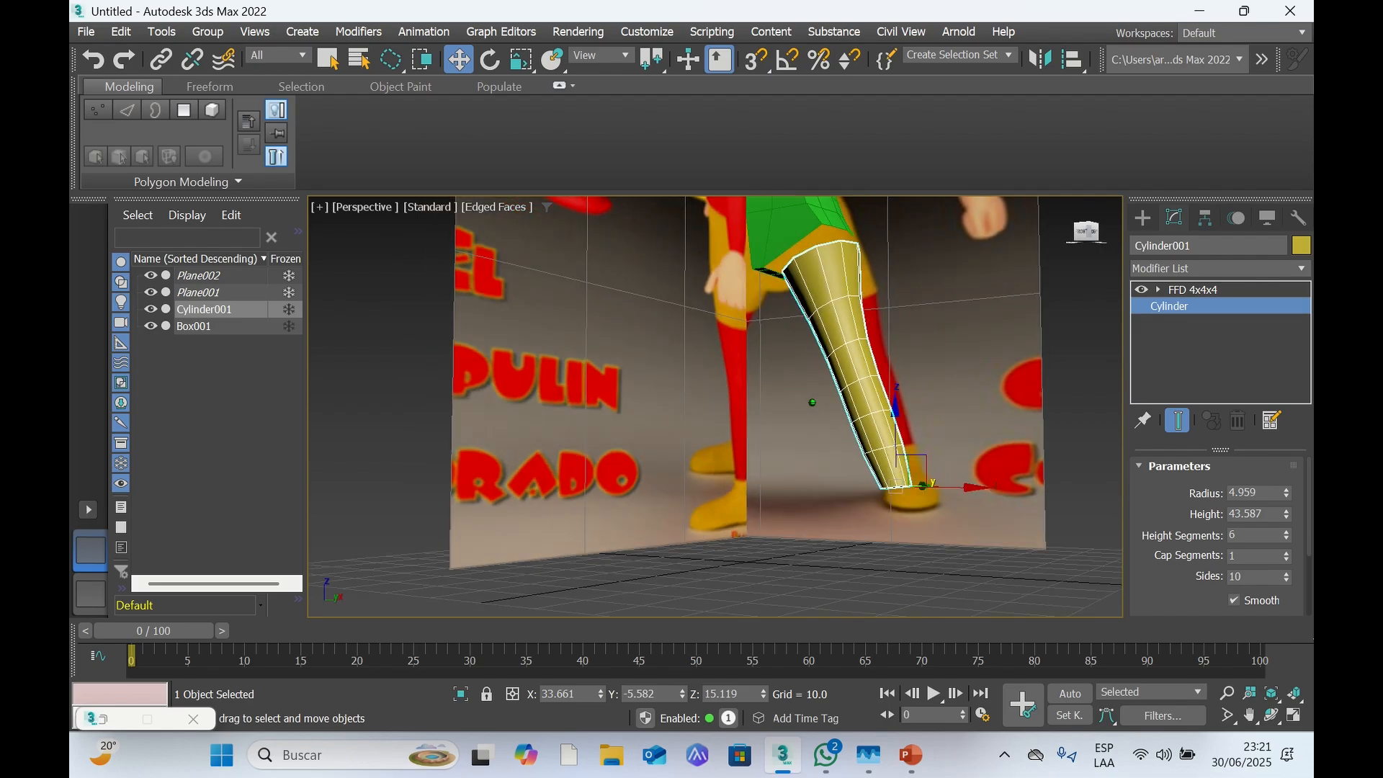
pyautogui.keyDown('alt'); pyautogui.moveTo(812, 403); pyautogui.dragTo(966, 423, button='middle'); pyautogui.keyUp('alt')
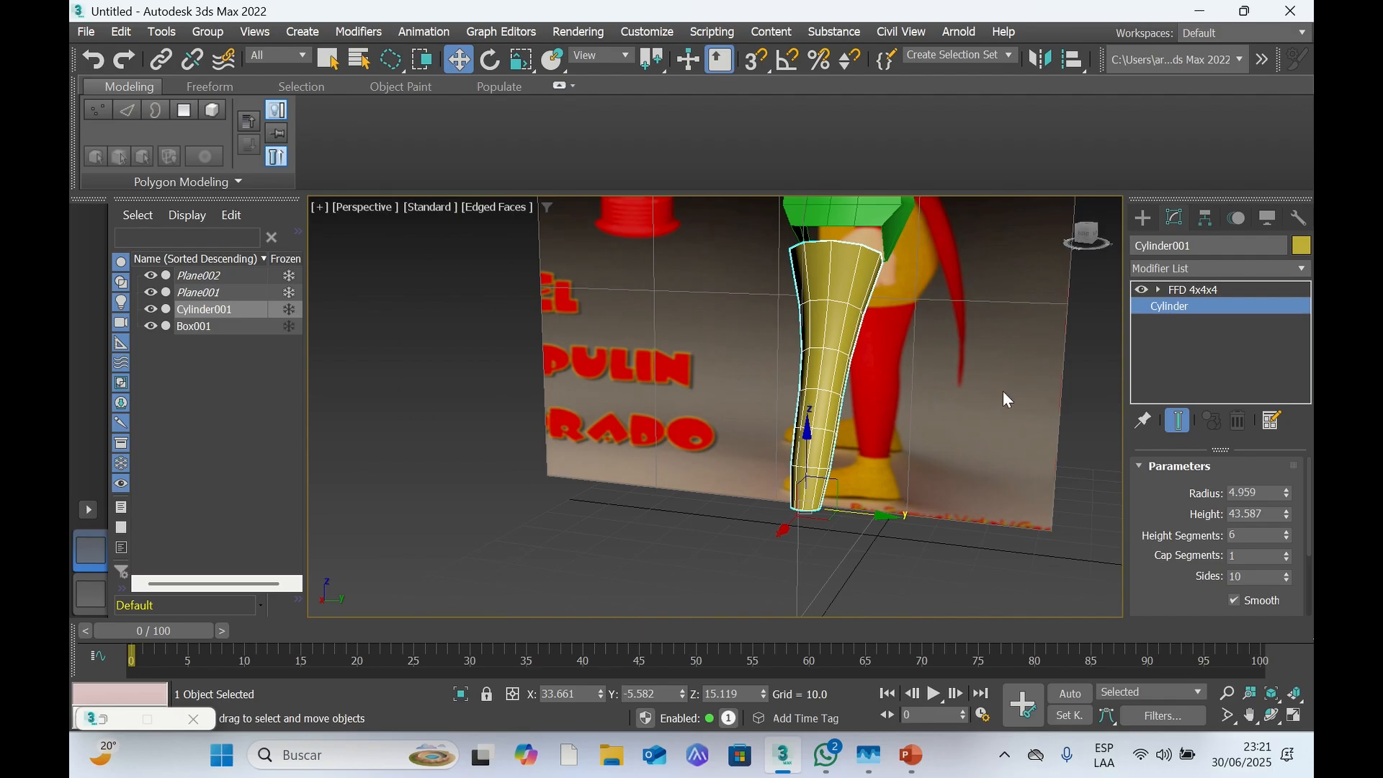
pyautogui.press('r')
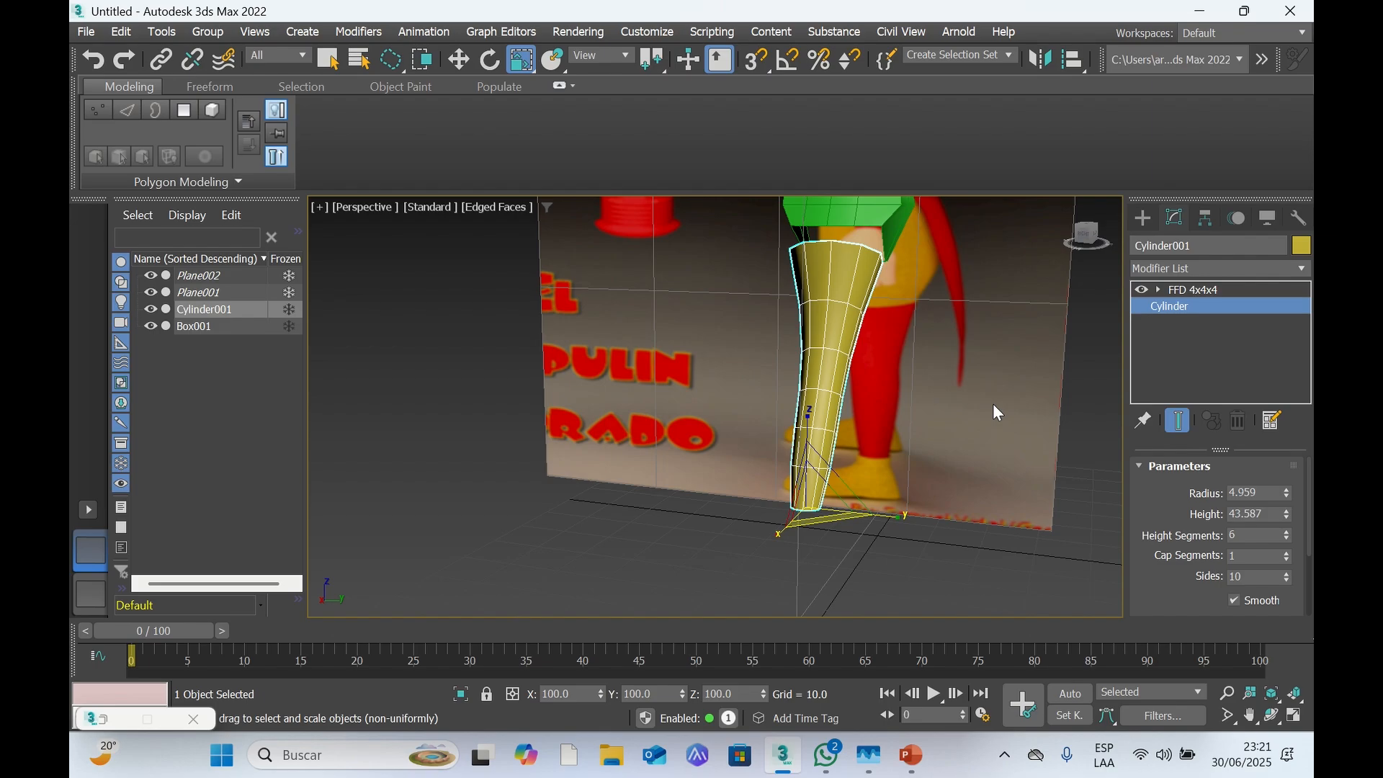
pyautogui.press('e')
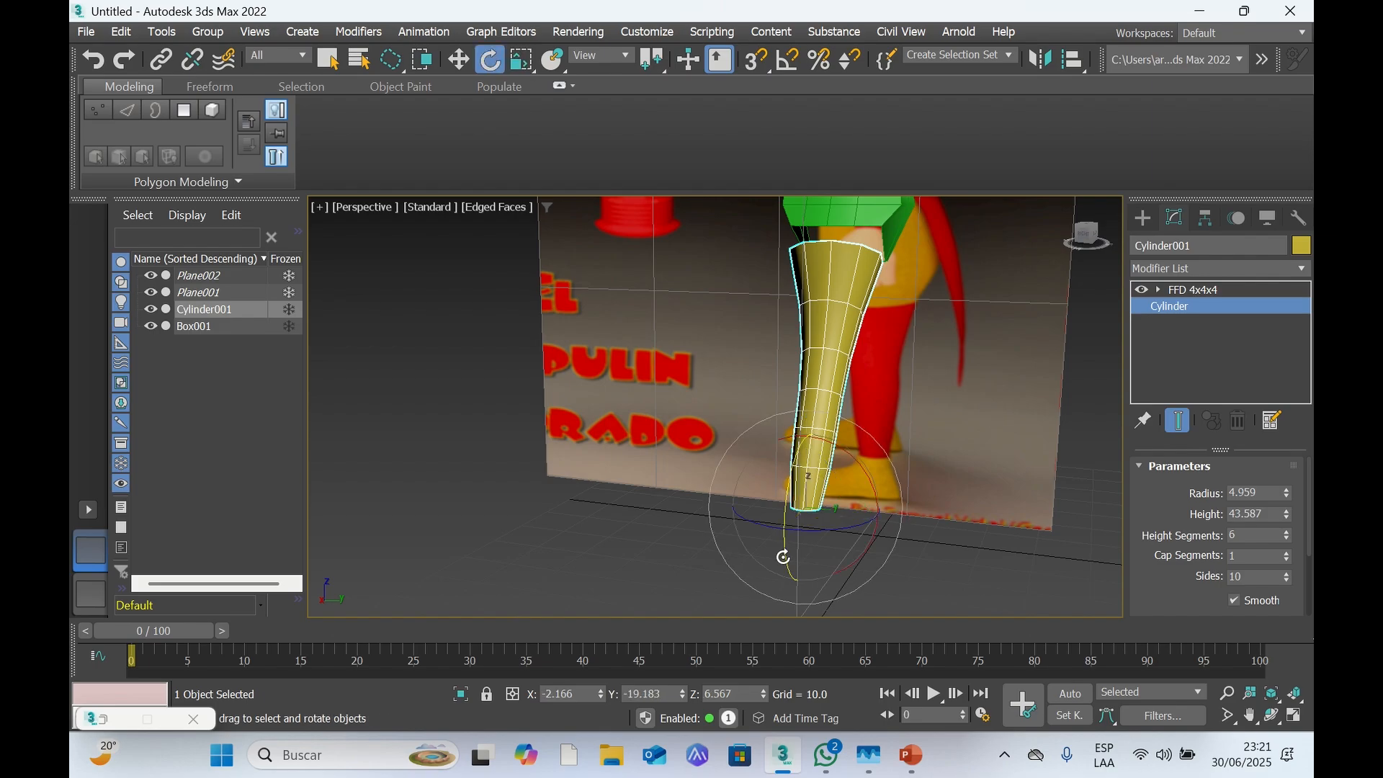
pyautogui.moveTo(760, 526); pyautogui.dragTo(769, 531)
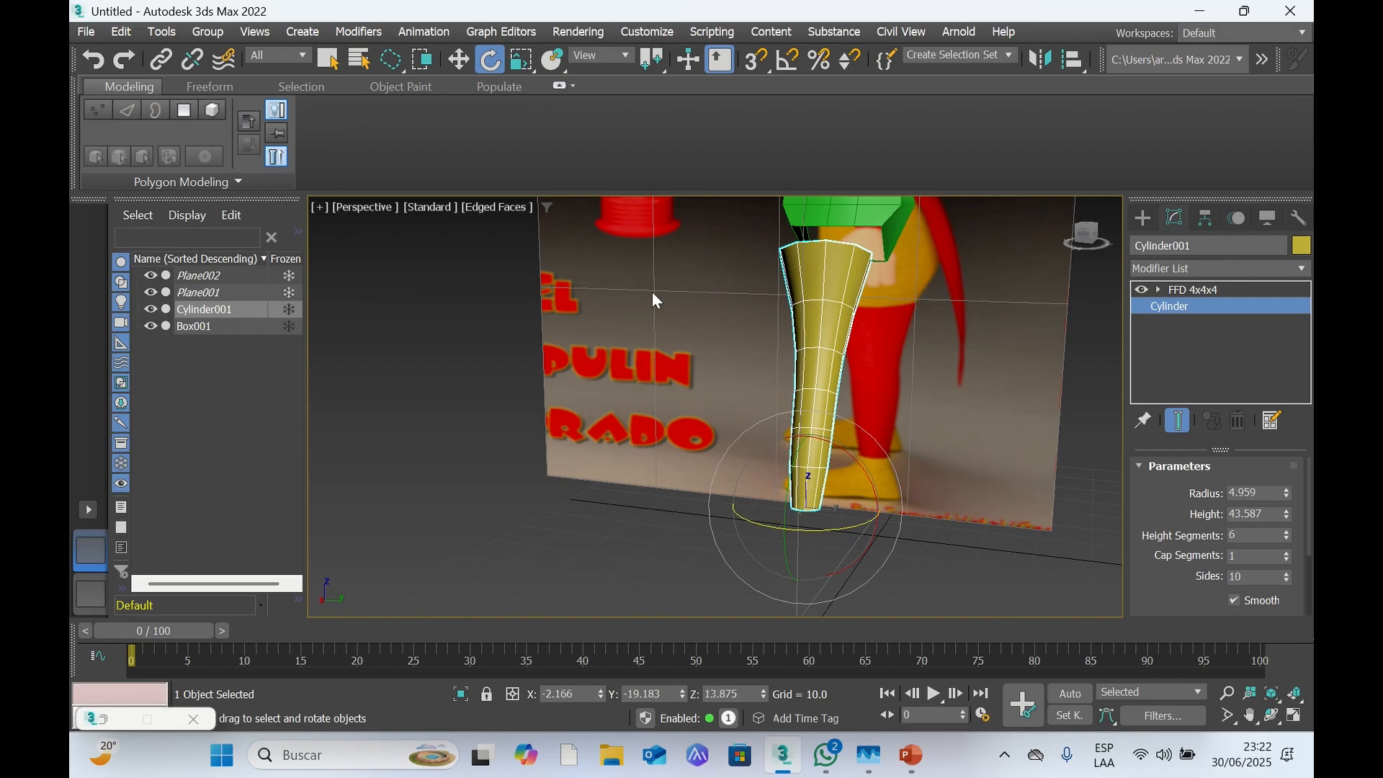
pyautogui.moveTo(740, 511); pyautogui.dragTo(754, 520)
pyautogui.click(459, 59)
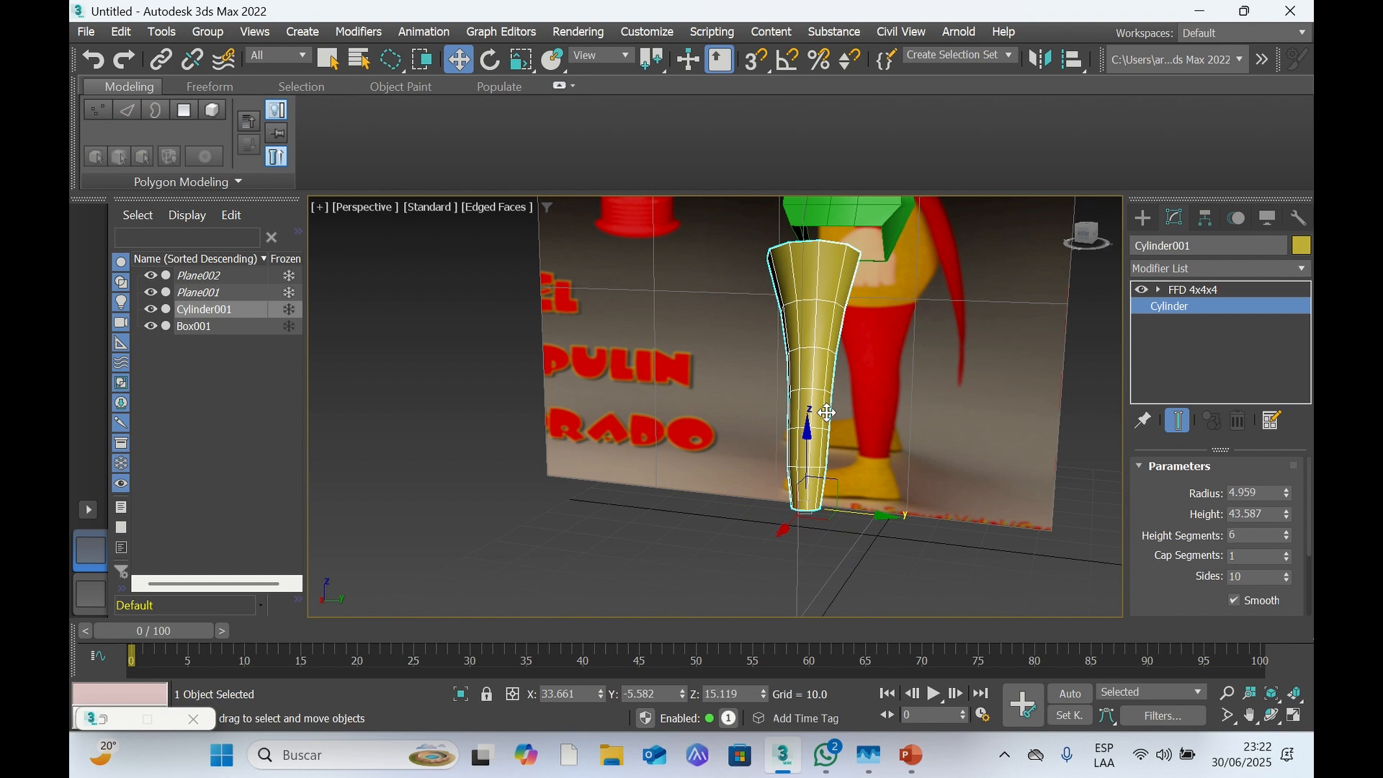
pyautogui.moveTo(858, 513); pyautogui.dragTo(885, 498)
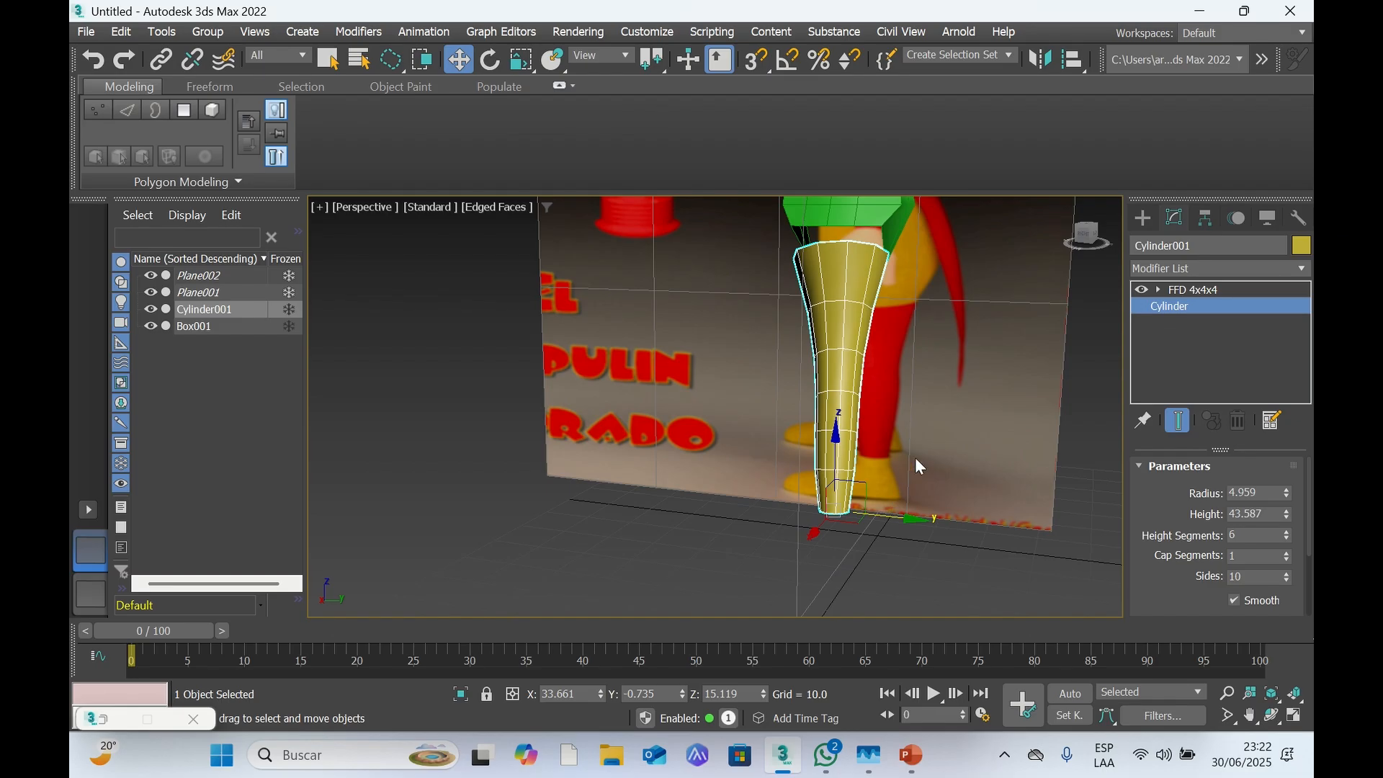
# Collapse the leg cylinder's entire modifier stack and convert the resulting mesh to an Editable Poly
pyautogui.moveTo(1087, 235)
pyautogui.mouseDown()
pyautogui.moveTo(1091, 258)
pyautogui.moveTo(1207, 252)
pyautogui.moveTo(1083, 243)
pyautogui.mouseUp()
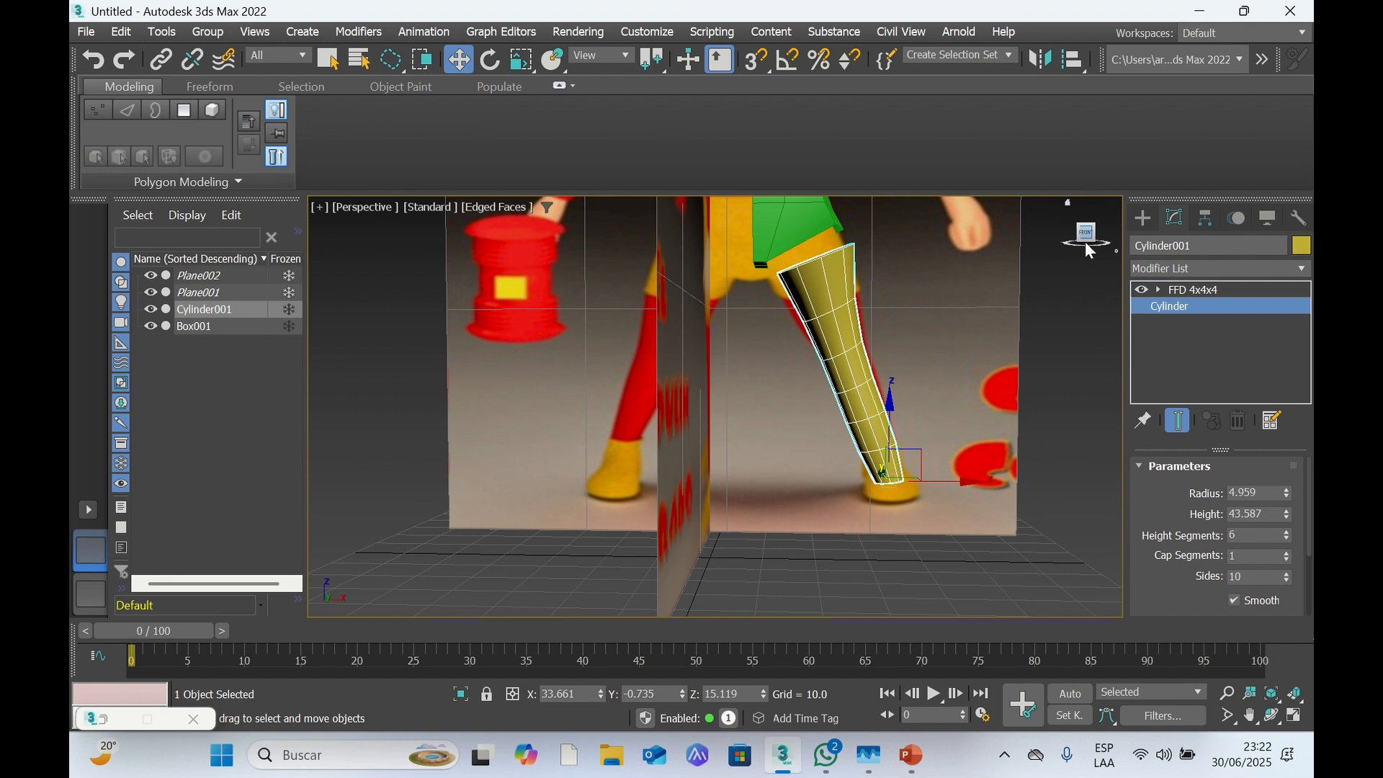
pyautogui.moveTo(1085, 240); pyautogui.dragTo(1085, 281)
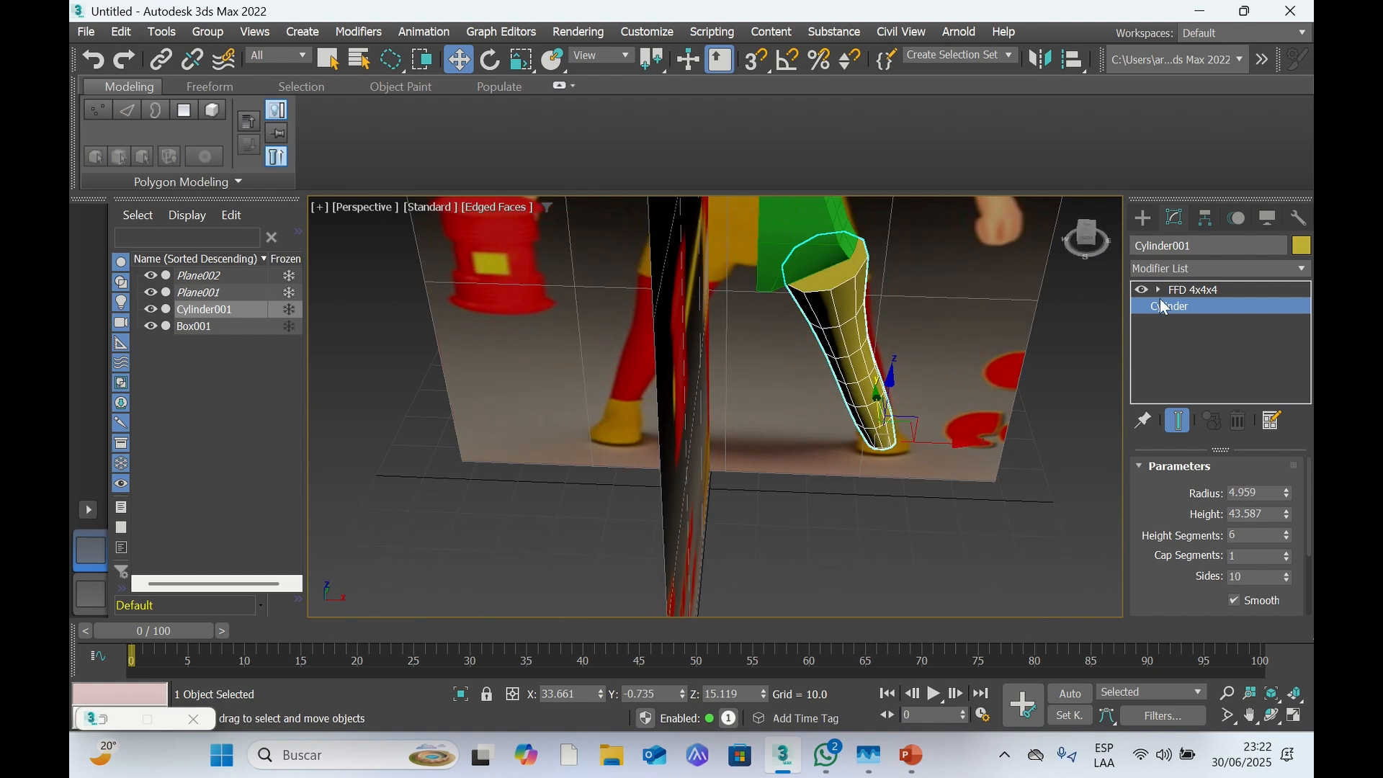
pyautogui.click(1200, 291)
pyautogui.click(1197, 307)
pyautogui.rightClick(1200, 291)
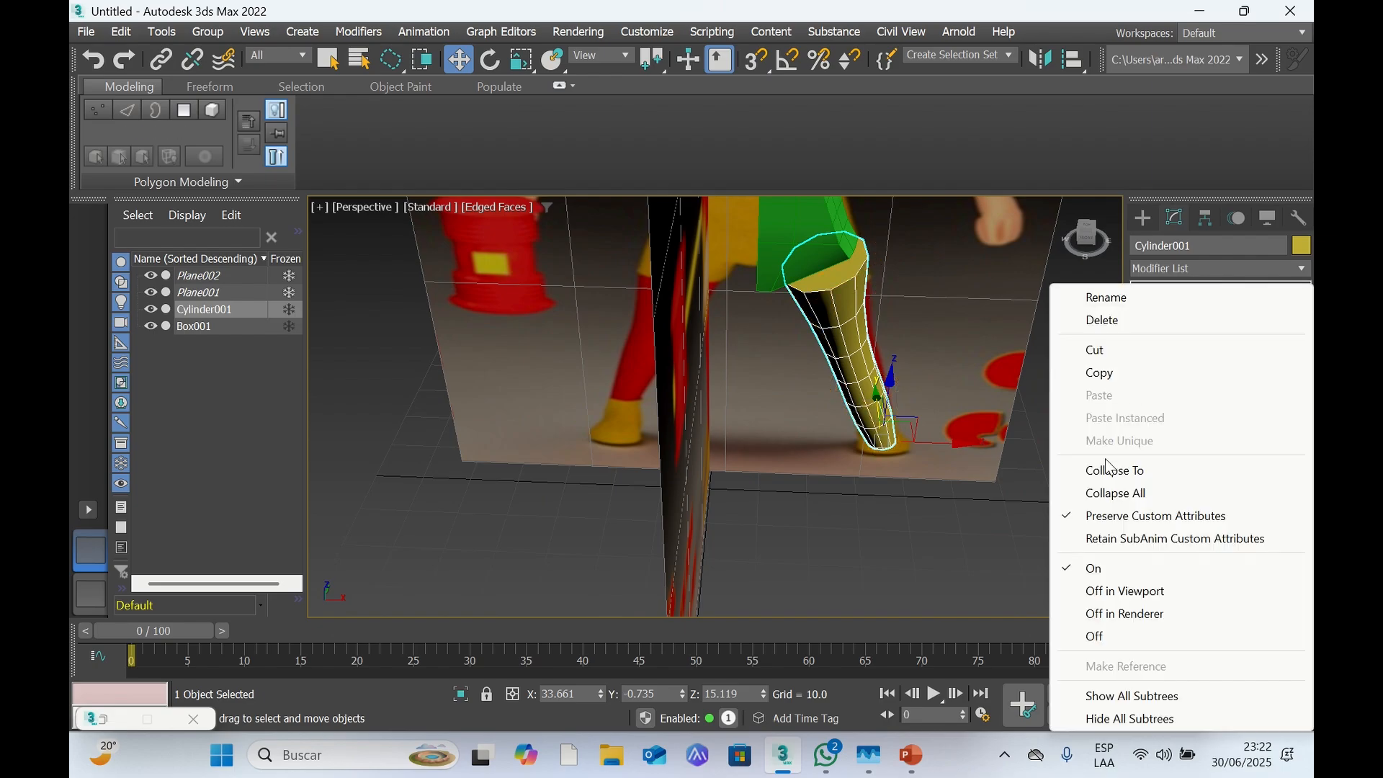
pyautogui.click(1119, 495)
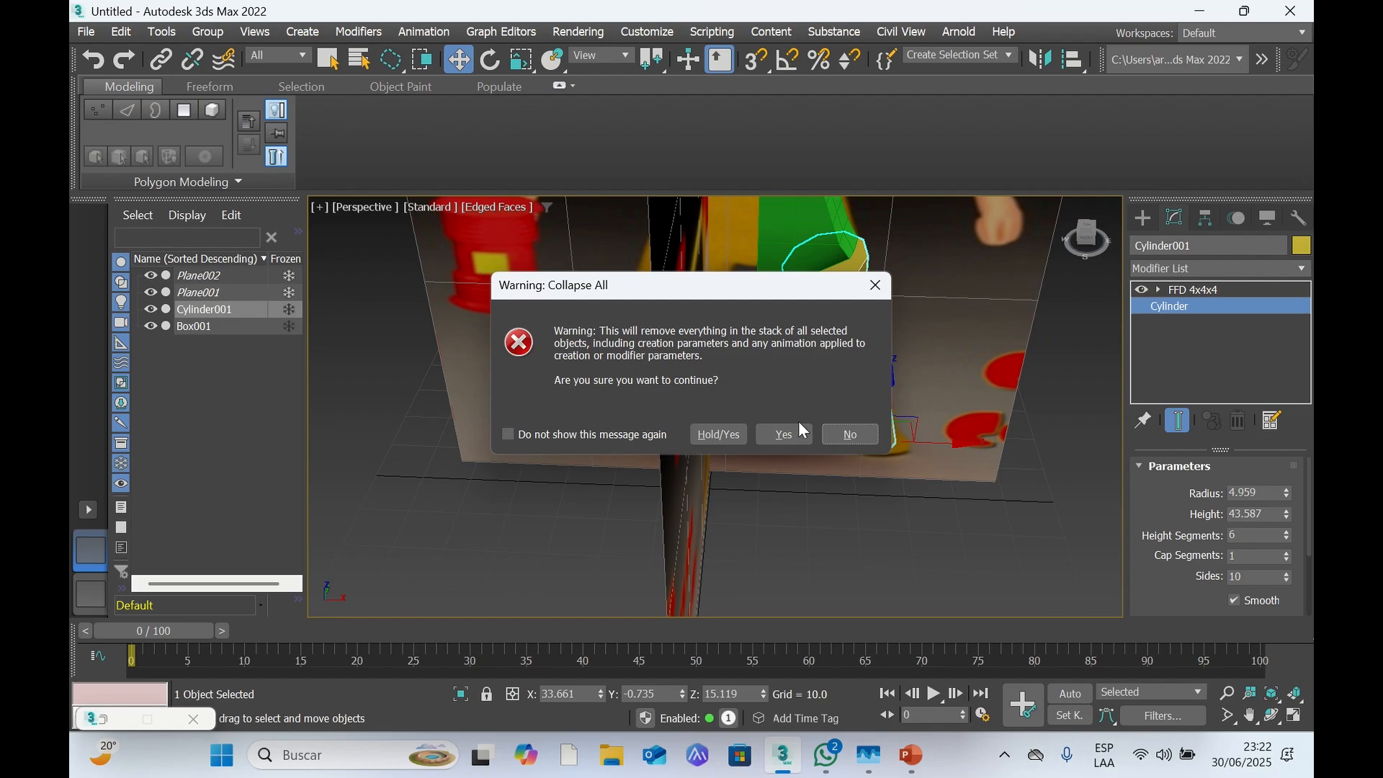
pyautogui.click(801, 433)
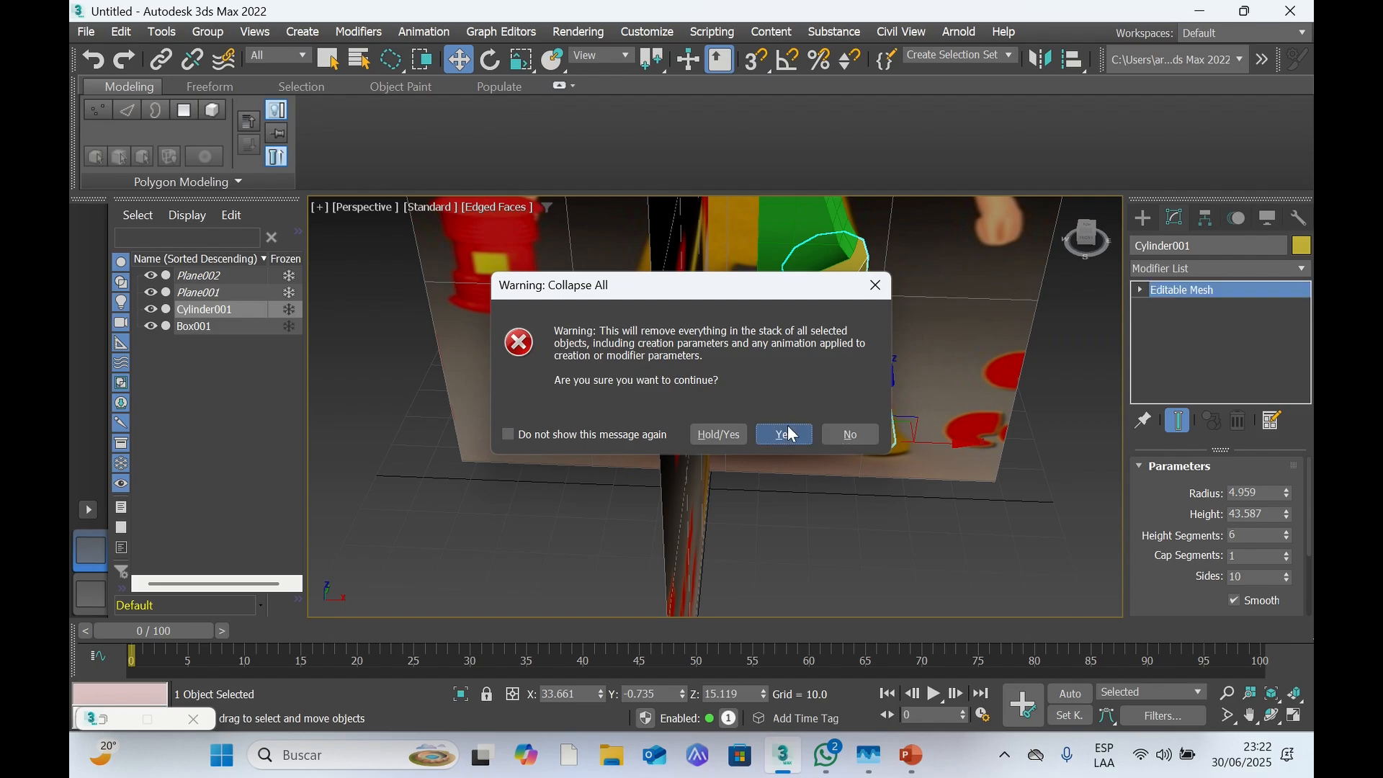
pyautogui.rightClick(1189, 289)
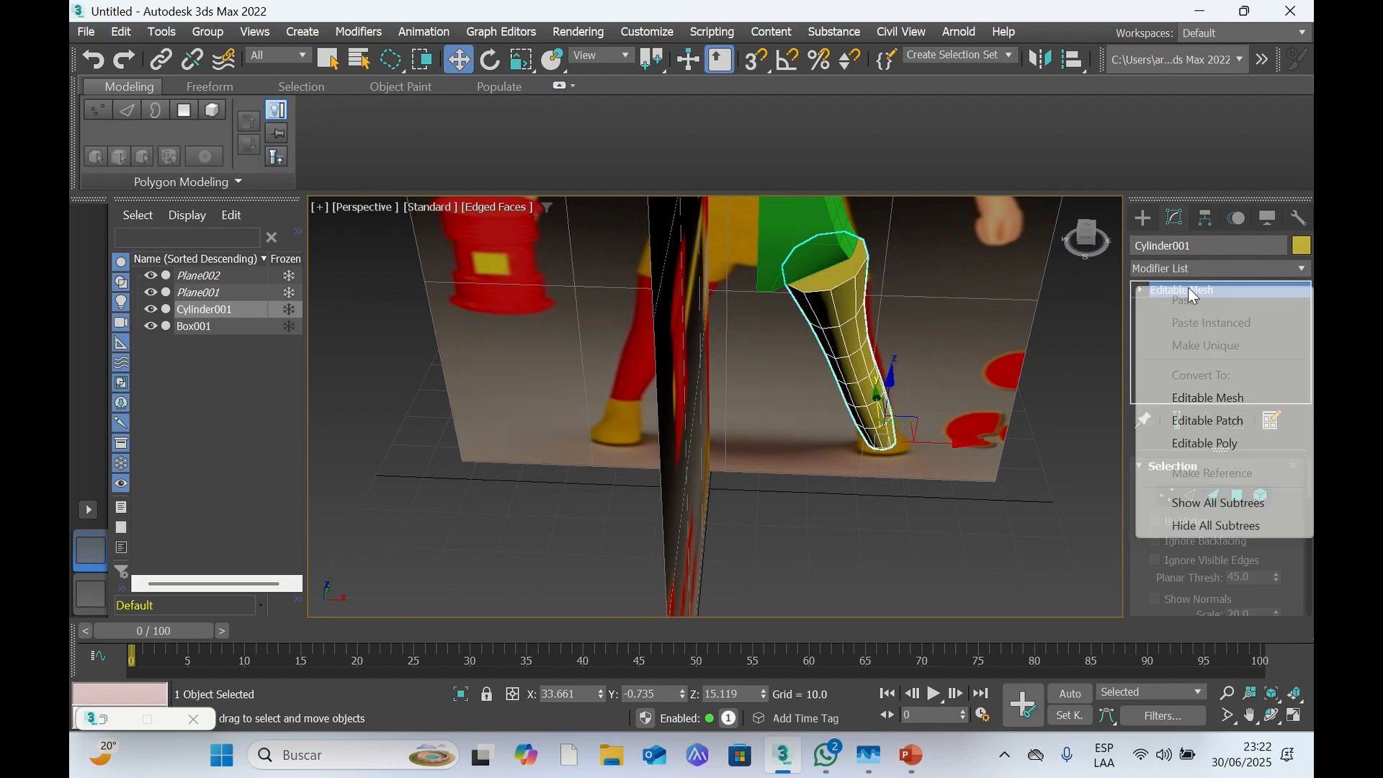
pyautogui.click(1210, 441)
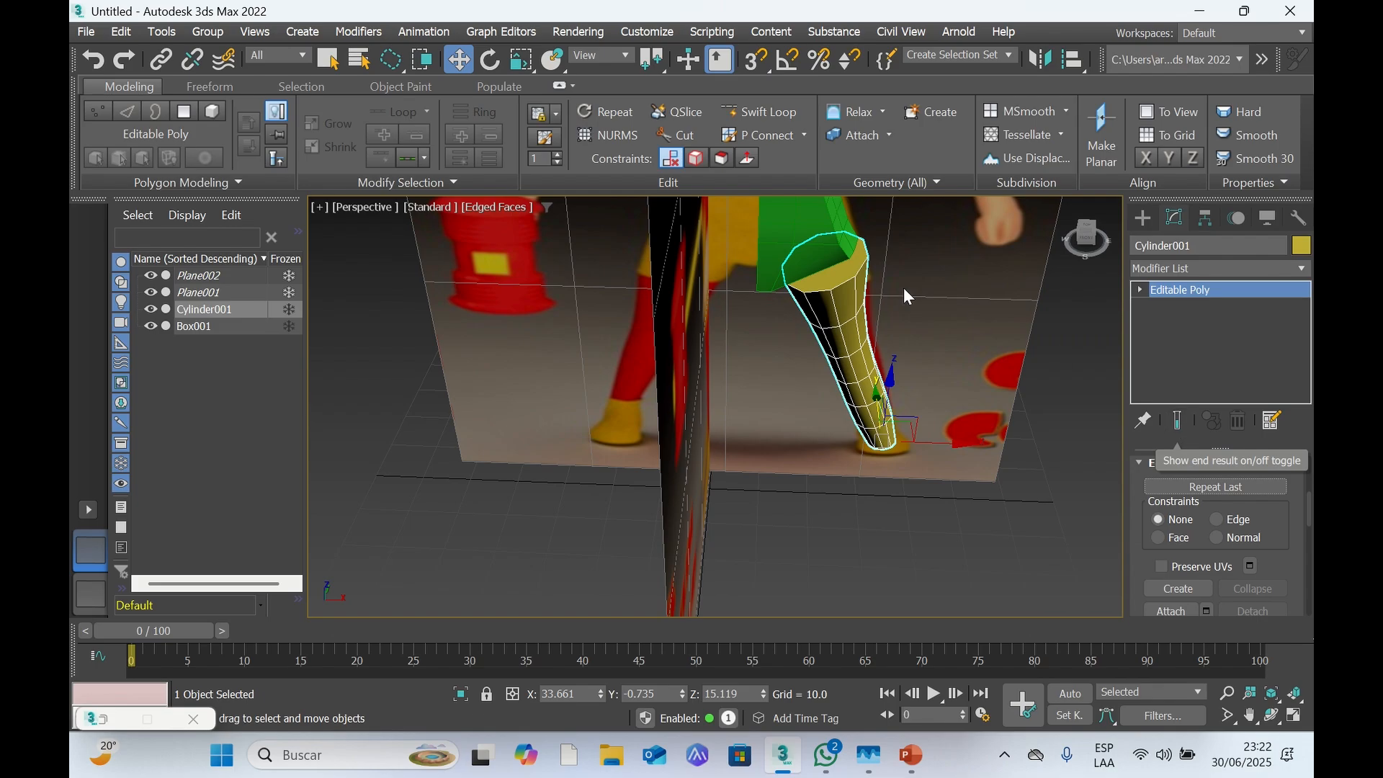
# Select the leg's top cap polygon and delete it to open the thigh end
pyautogui.click(1141, 291)
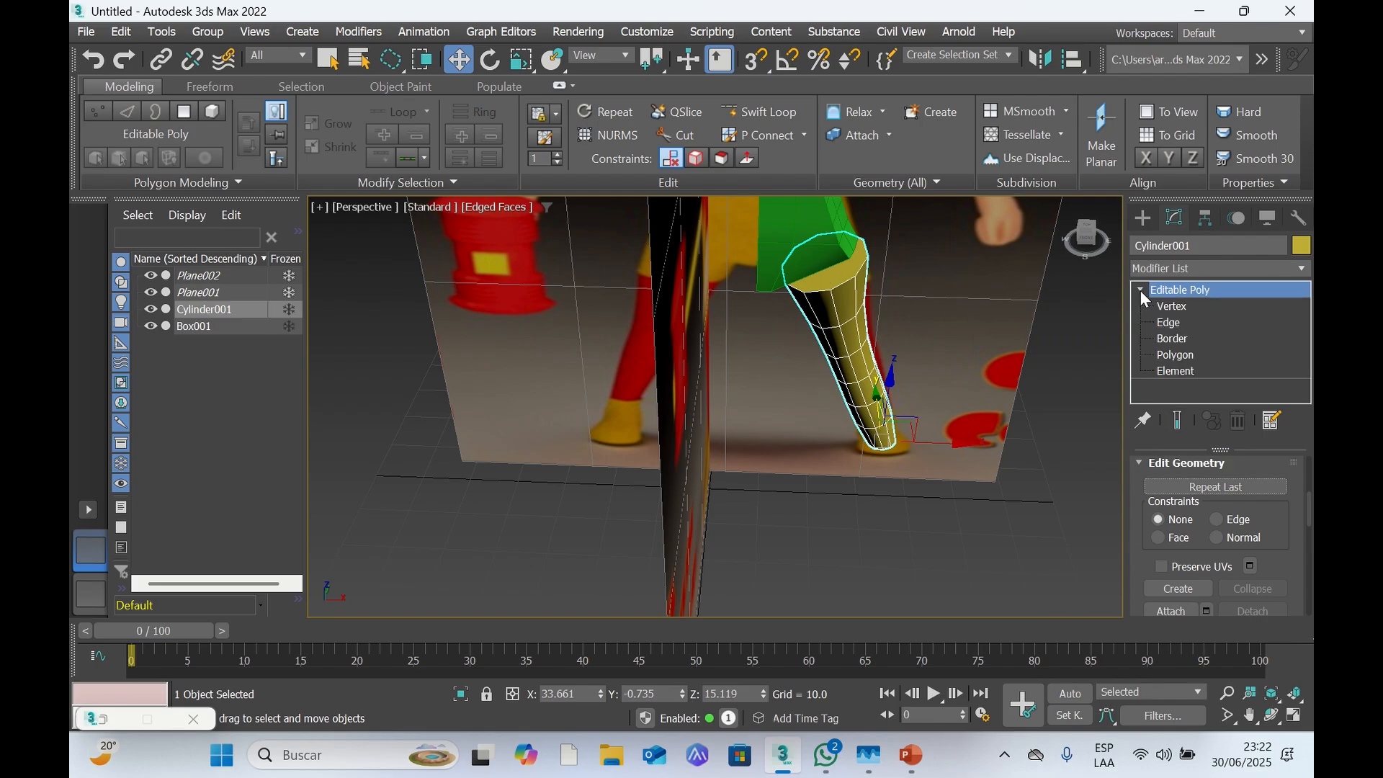
pyautogui.click(1174, 355)
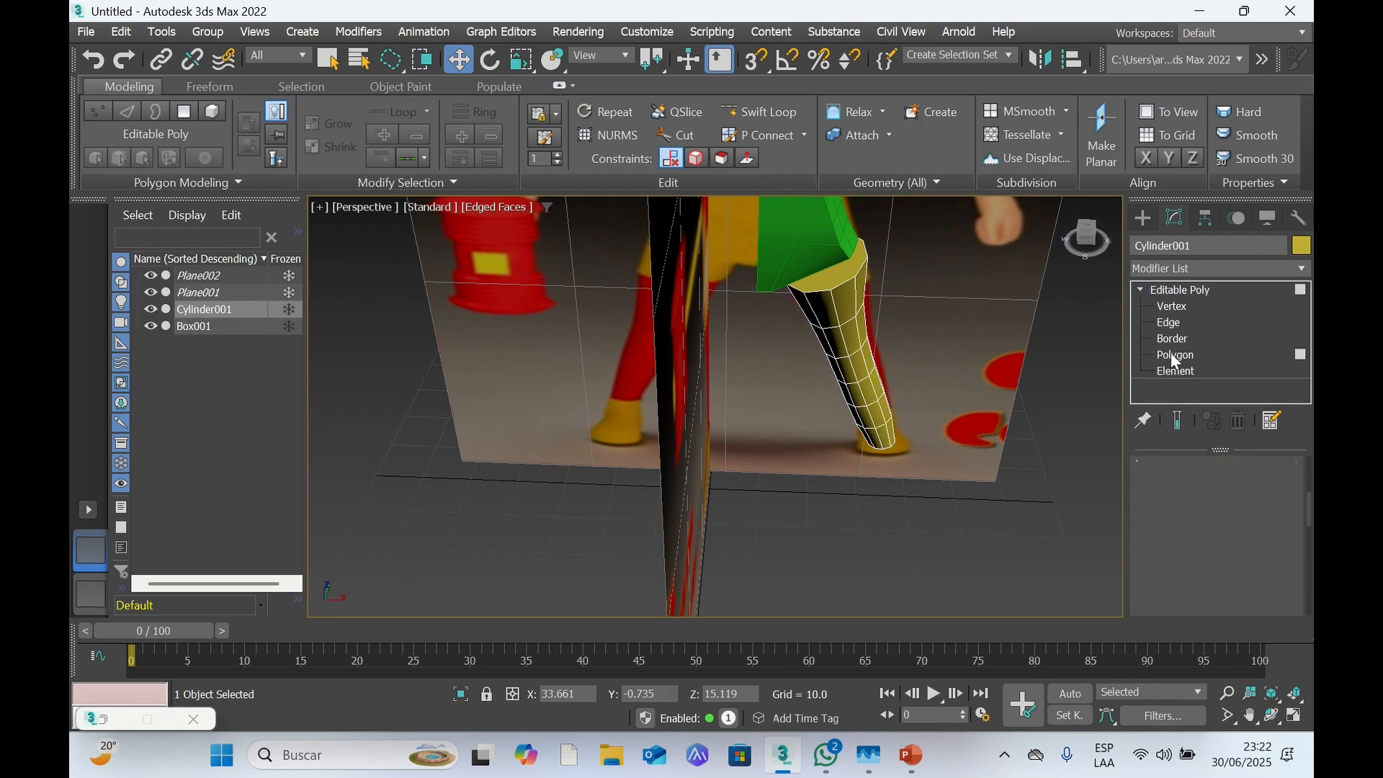
pyautogui.click(842, 280)
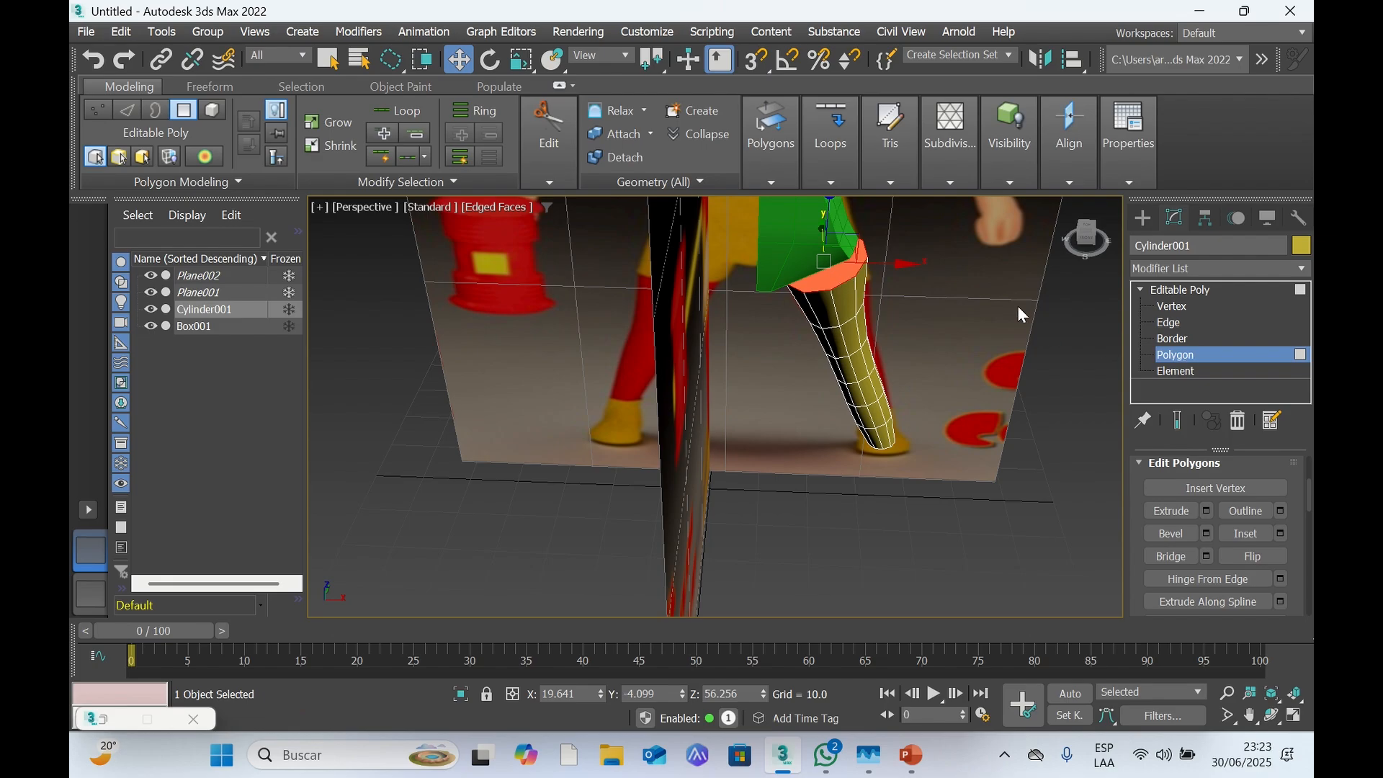
pyautogui.hotkey('ctrl', 'd')
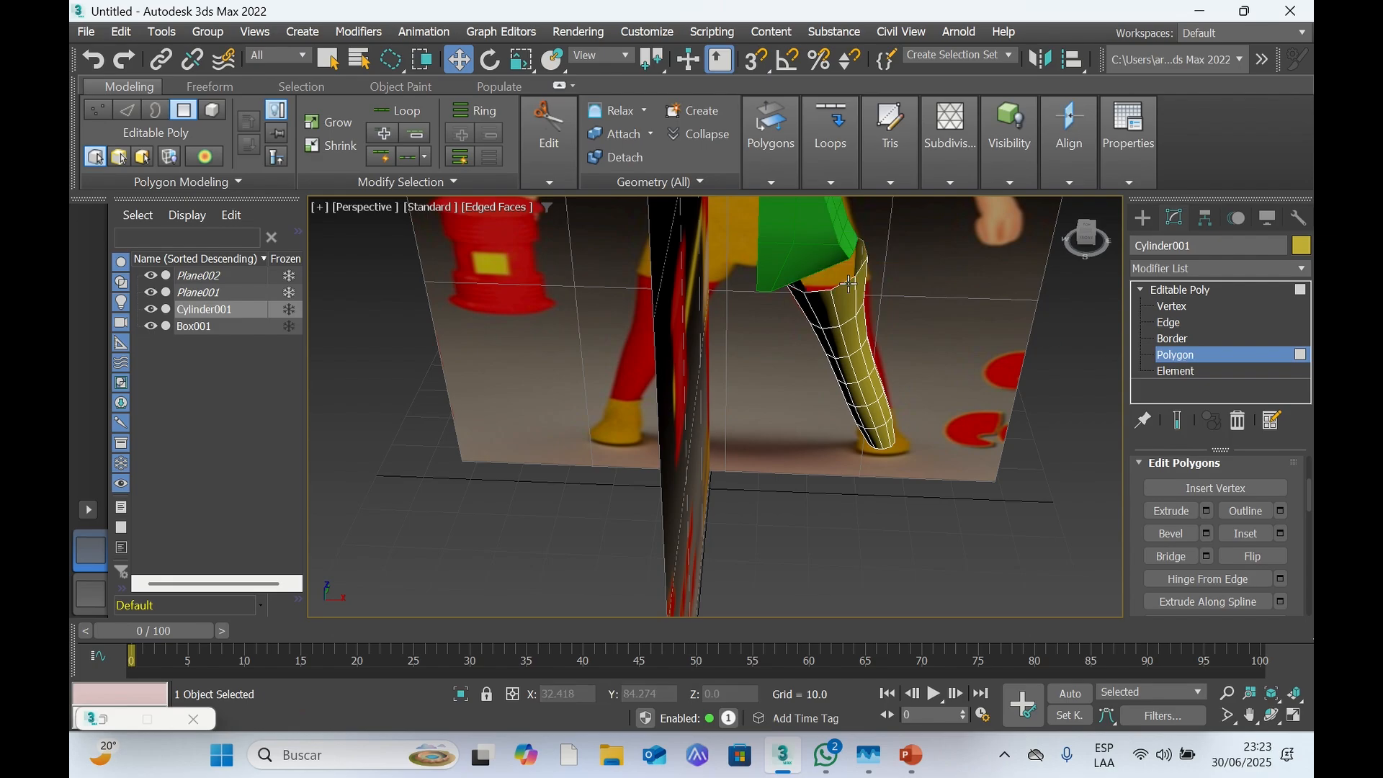
# Select the torso object Box001 and delete its TurboSmooth and Symmetry modifiers, leaving the Editable Poly
pyautogui.moveTo(1078, 247); pyautogui.dragTo(918, 320)
pyautogui.scroll(5, 761, 276)
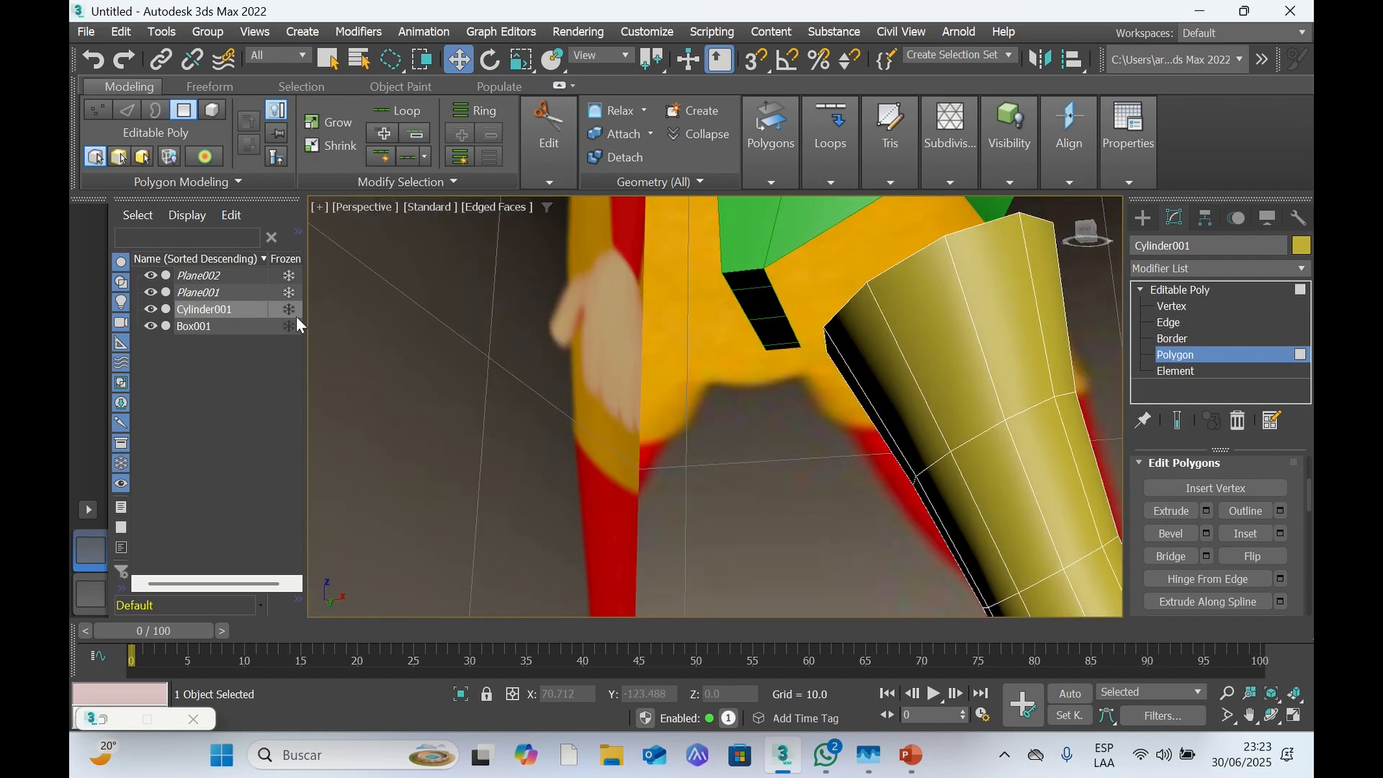
pyautogui.click(196, 326)
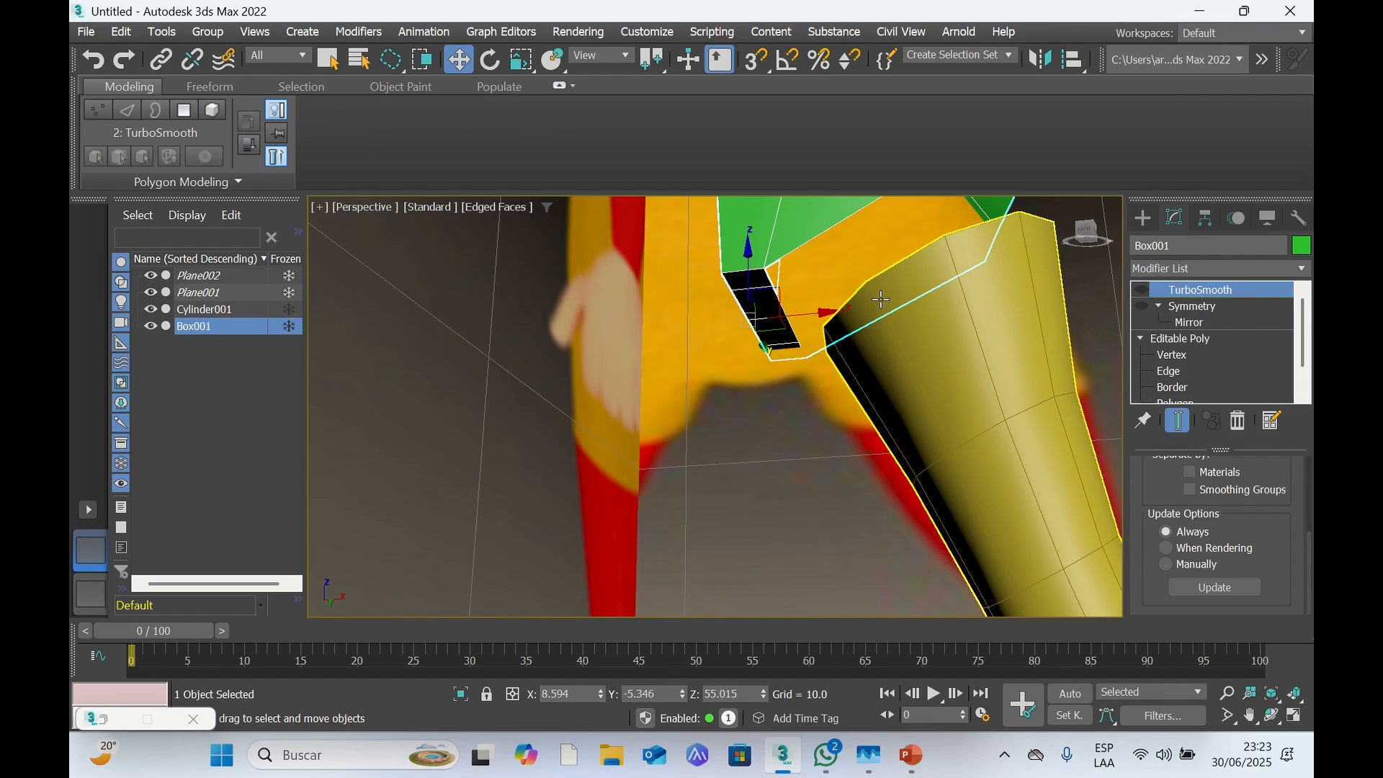
pyautogui.moveTo(1086, 234)
pyautogui.mouseDown()
pyautogui.moveTo(1039, 249)
pyautogui.moveTo(1027, 231)
pyautogui.mouseUp()
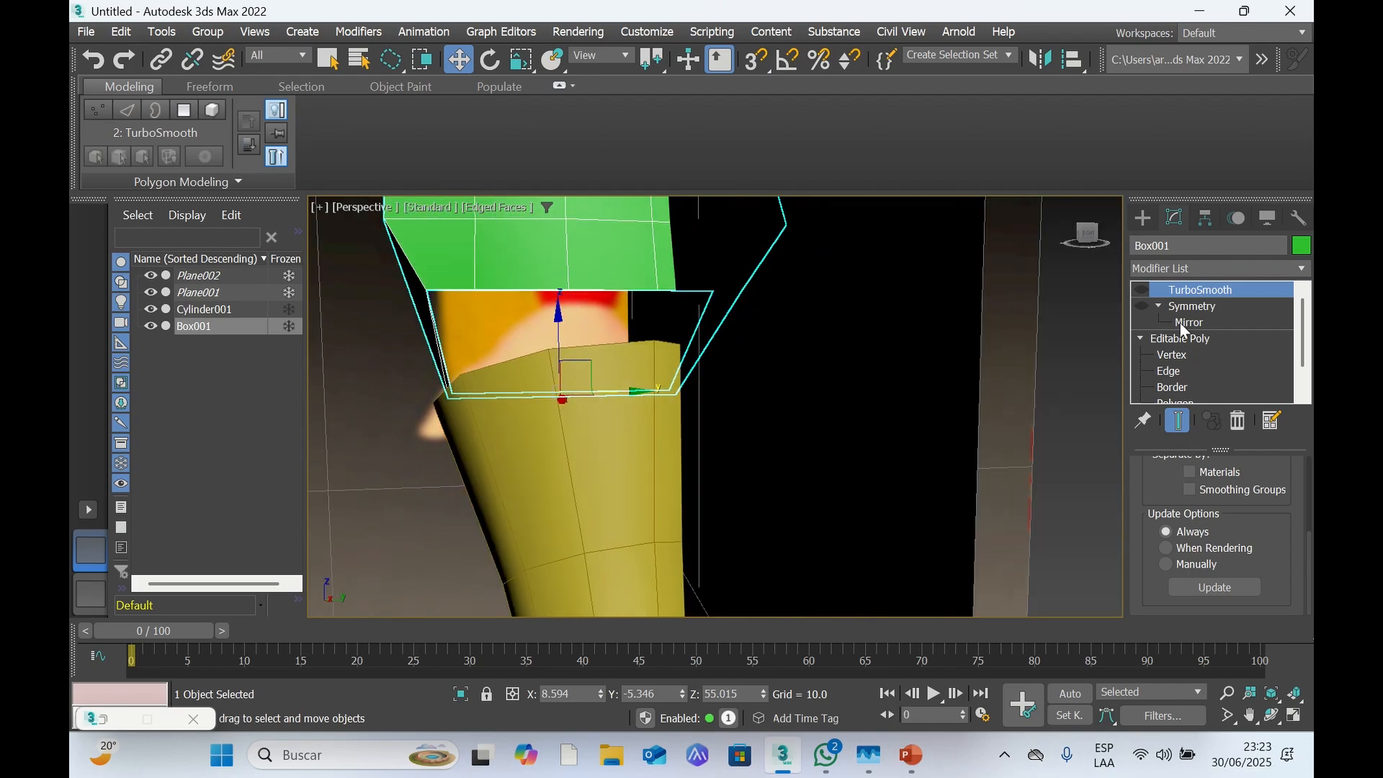
pyautogui.rightClick(1207, 289)
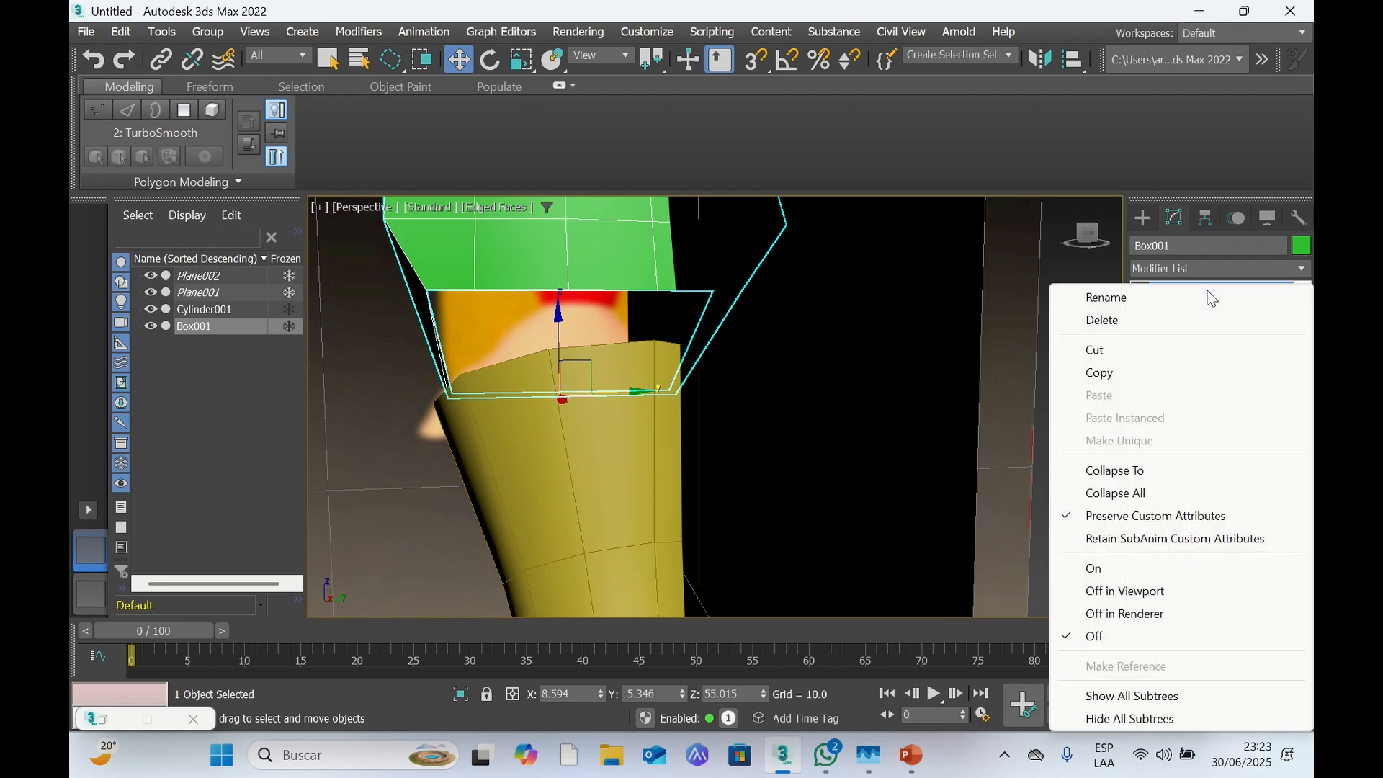
pyautogui.click(1113, 321)
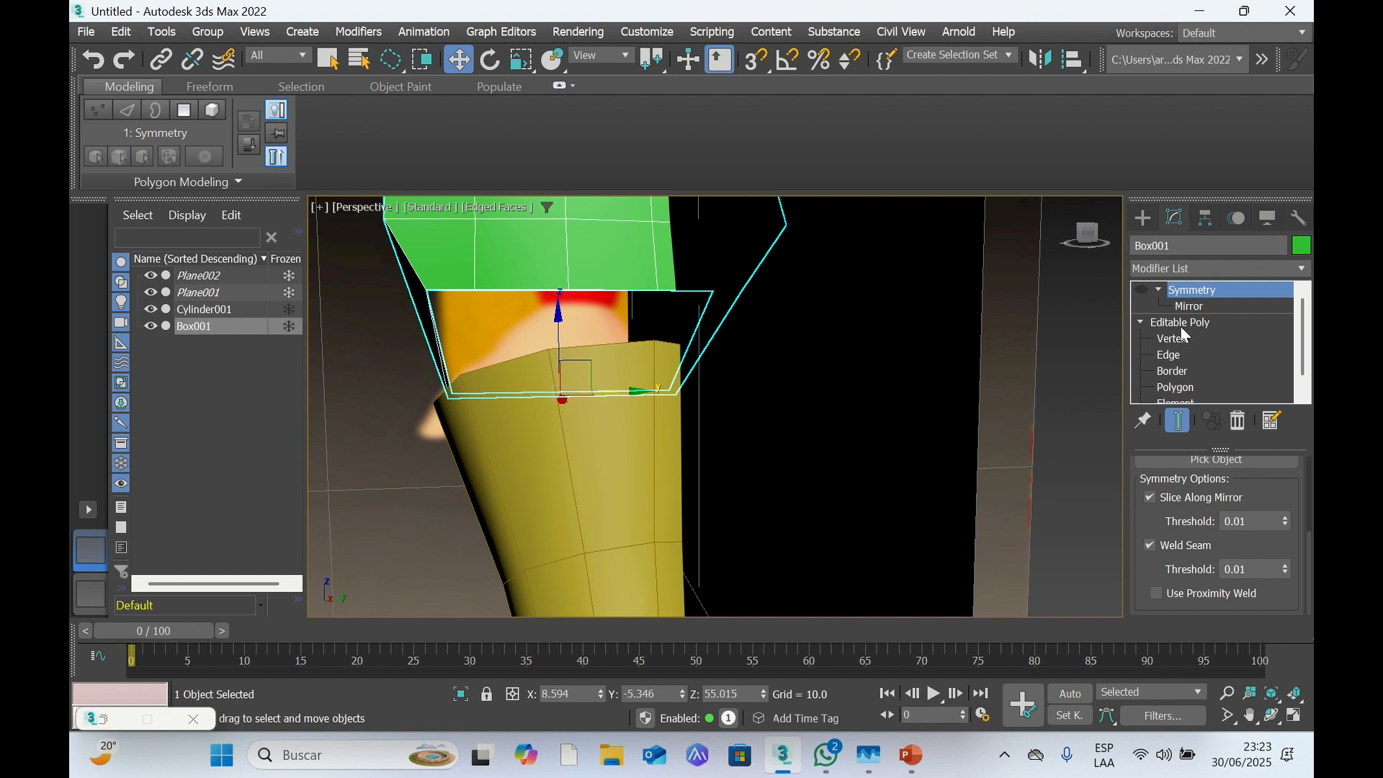
pyautogui.rightClick(1204, 296)
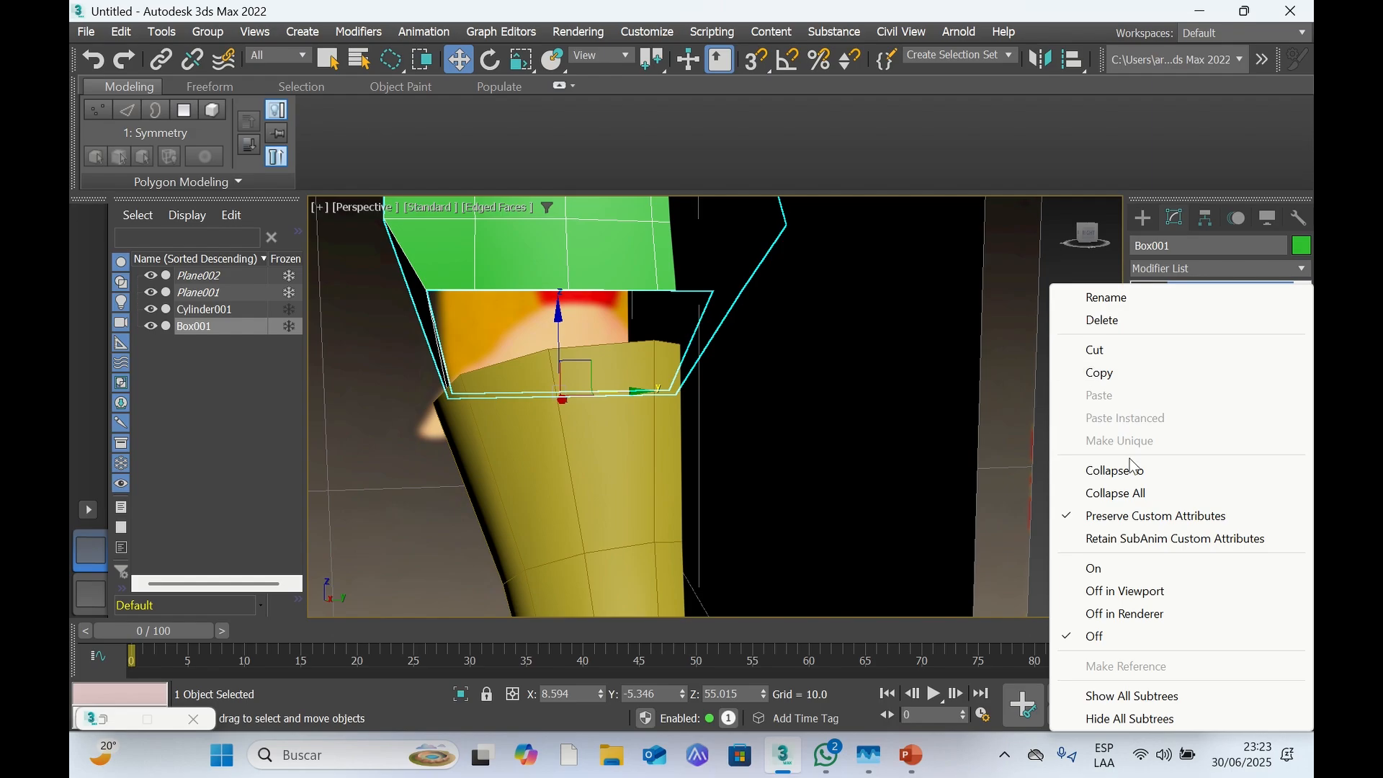
pyautogui.click(1097, 321)
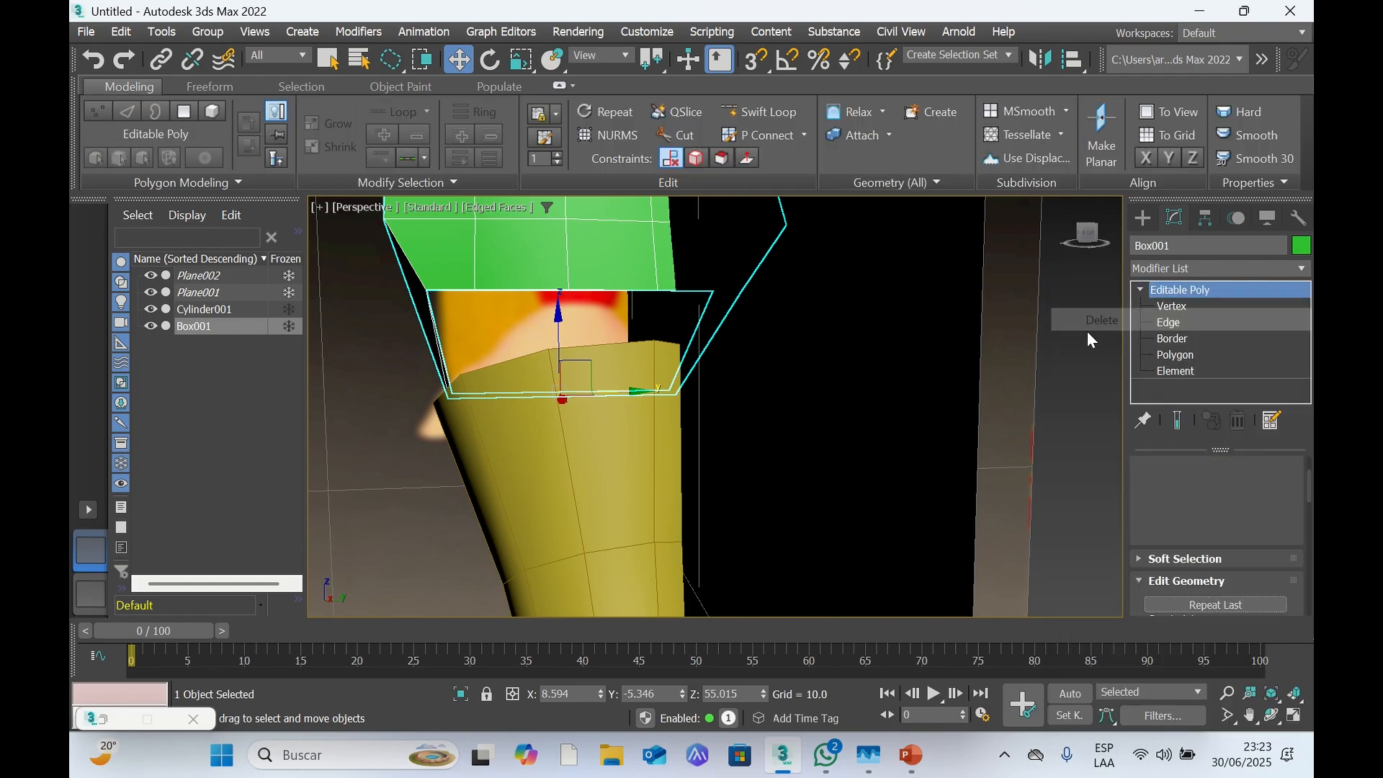
pyautogui.moveTo(1091, 241)
pyautogui.mouseDown()
pyautogui.moveTo(1161, 241)
pyautogui.moveTo(1089, 242)
pyautogui.moveTo(1101, 256)
pyautogui.moveTo(1147, 248)
pyautogui.moveTo(1168, 219)
pyautogui.mouseUp()
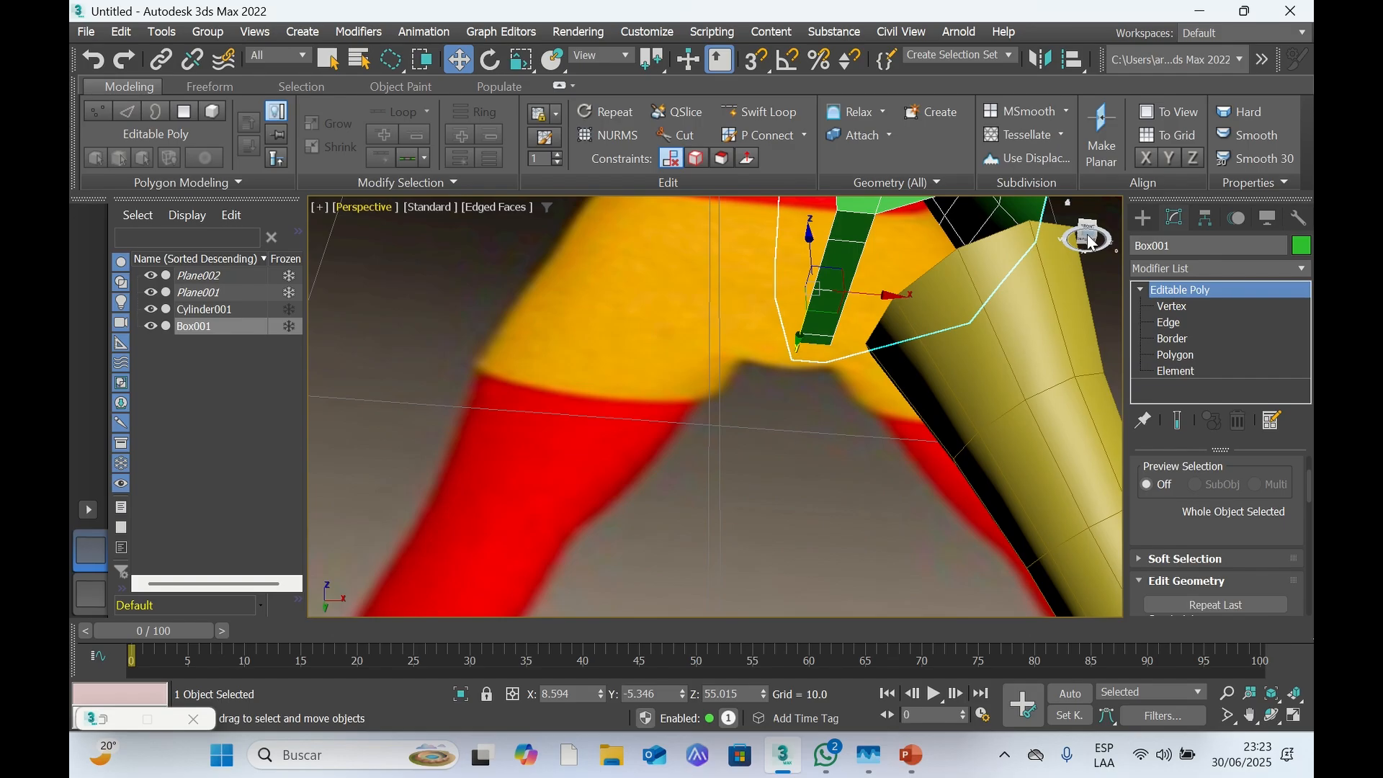
# Move two inner vertices of the torso's leg opening inward along X, placing the lower one at about X 10.679
pyautogui.click(1173, 307)
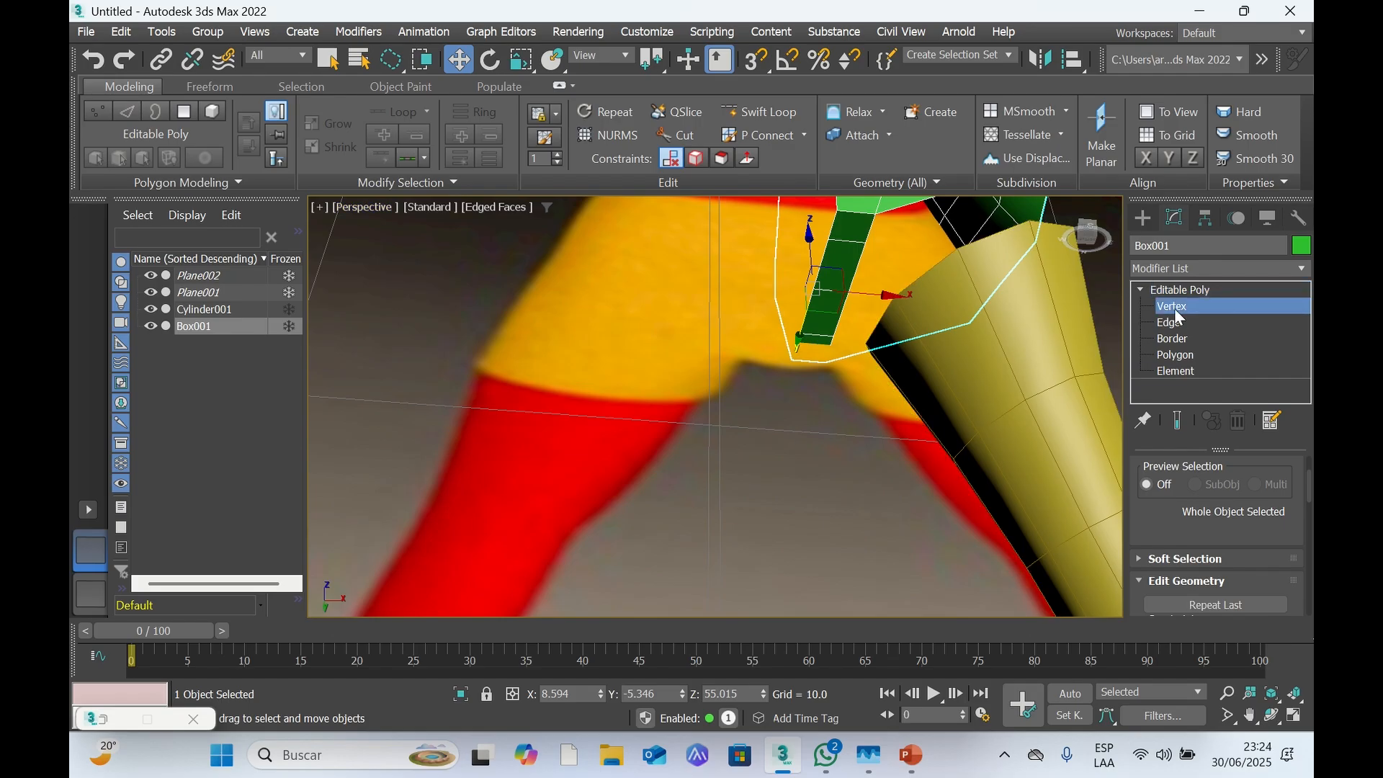
pyautogui.click(865, 243)
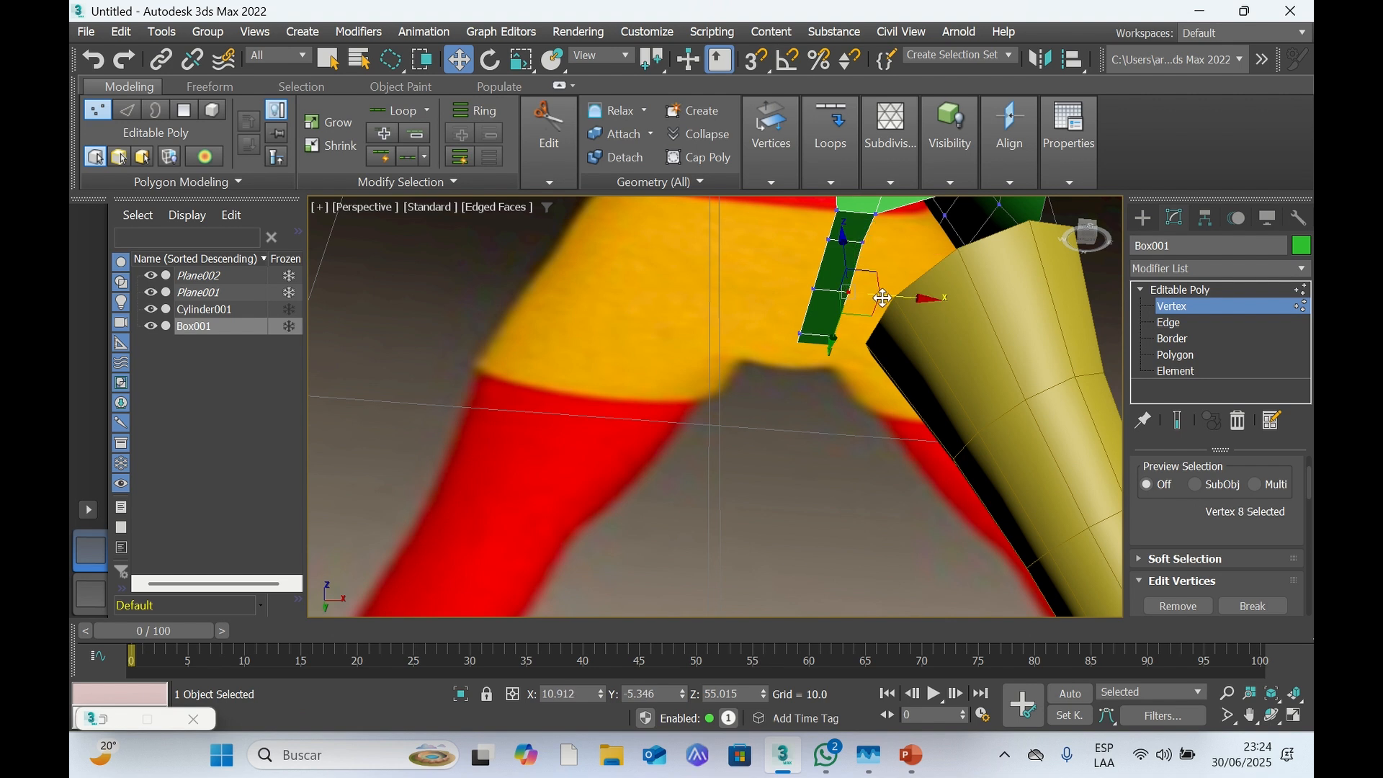
pyautogui.moveTo(883, 298); pyautogui.dragTo(838, 293)
pyautogui.click(834, 336)
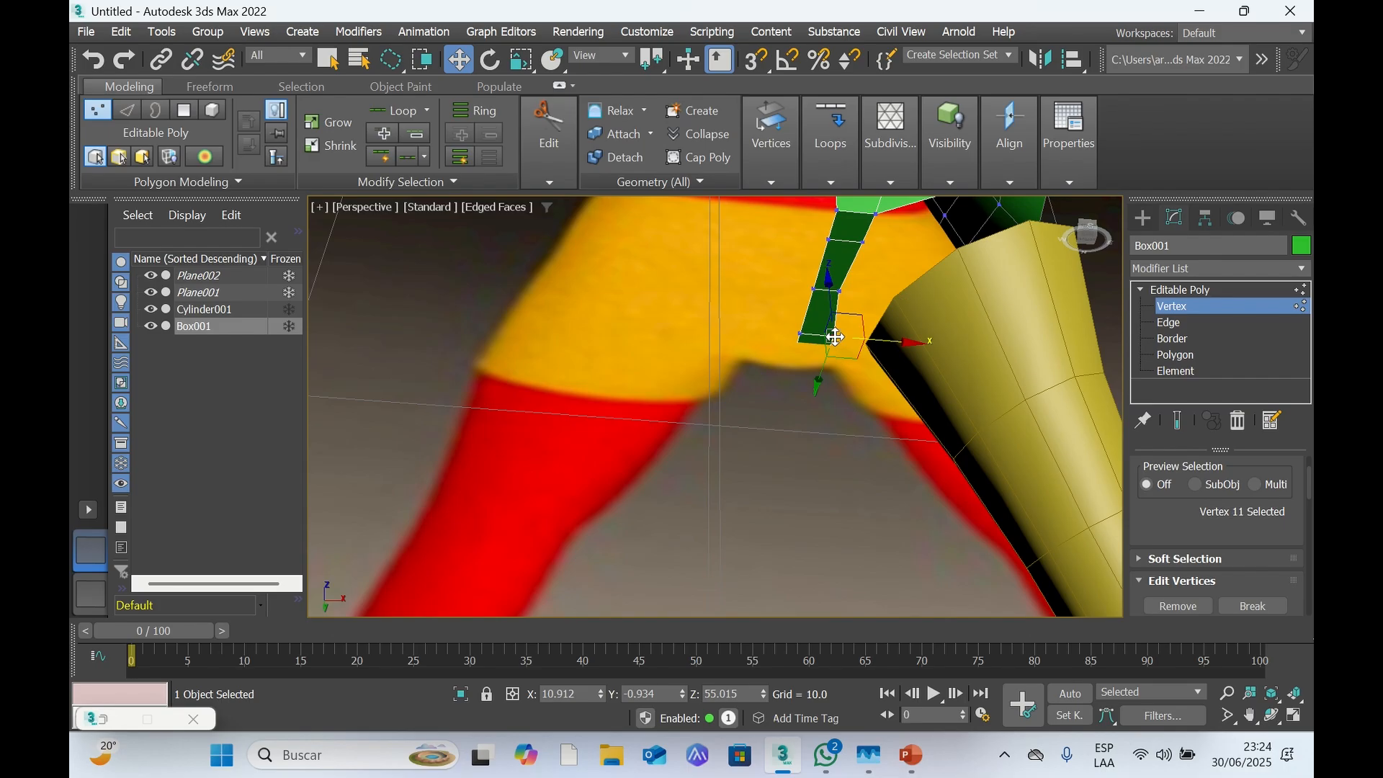
pyautogui.moveTo(872, 339); pyautogui.dragTo(860, 341)
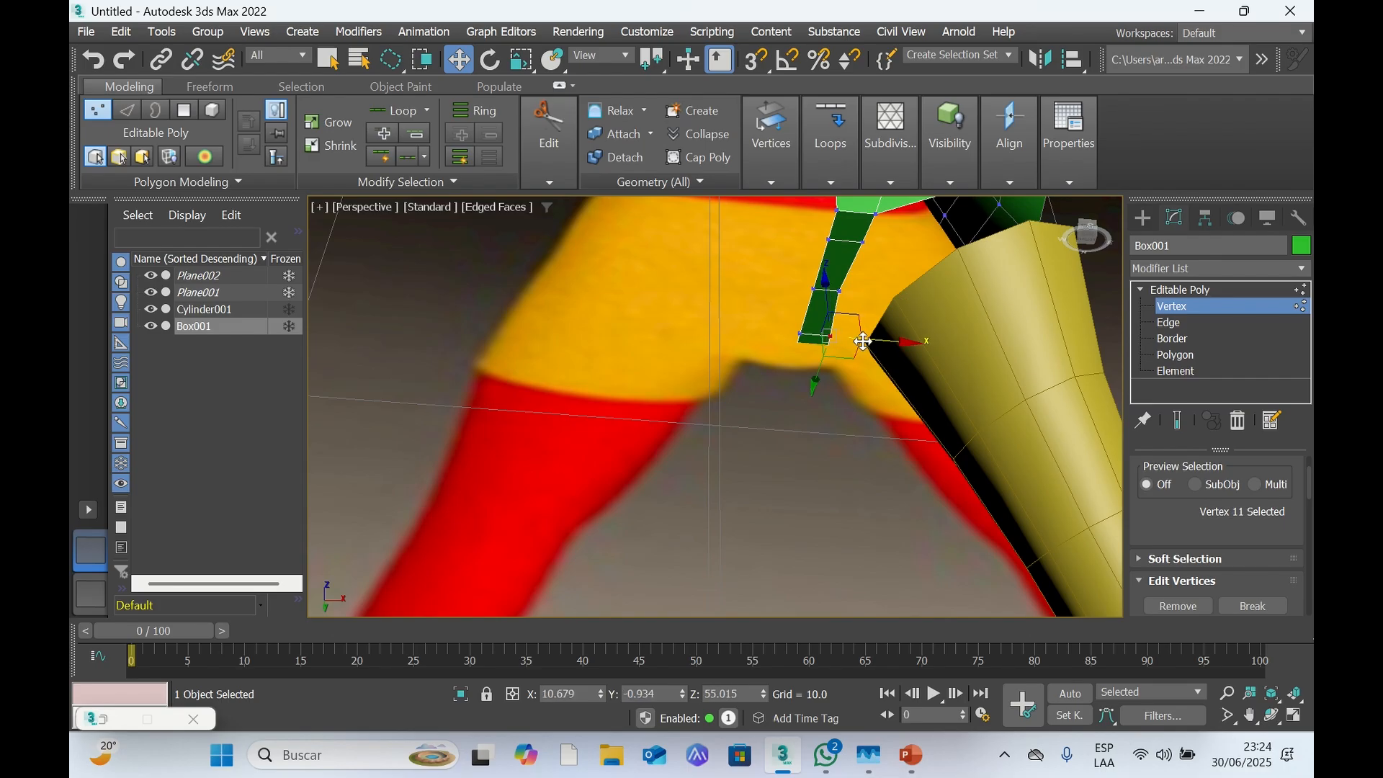
# Shift the middle vertex on the outer hip edge of the torso's leg opening slightly along X
pyautogui.moveTo(1093, 231); pyautogui.dragTo(858, 253)
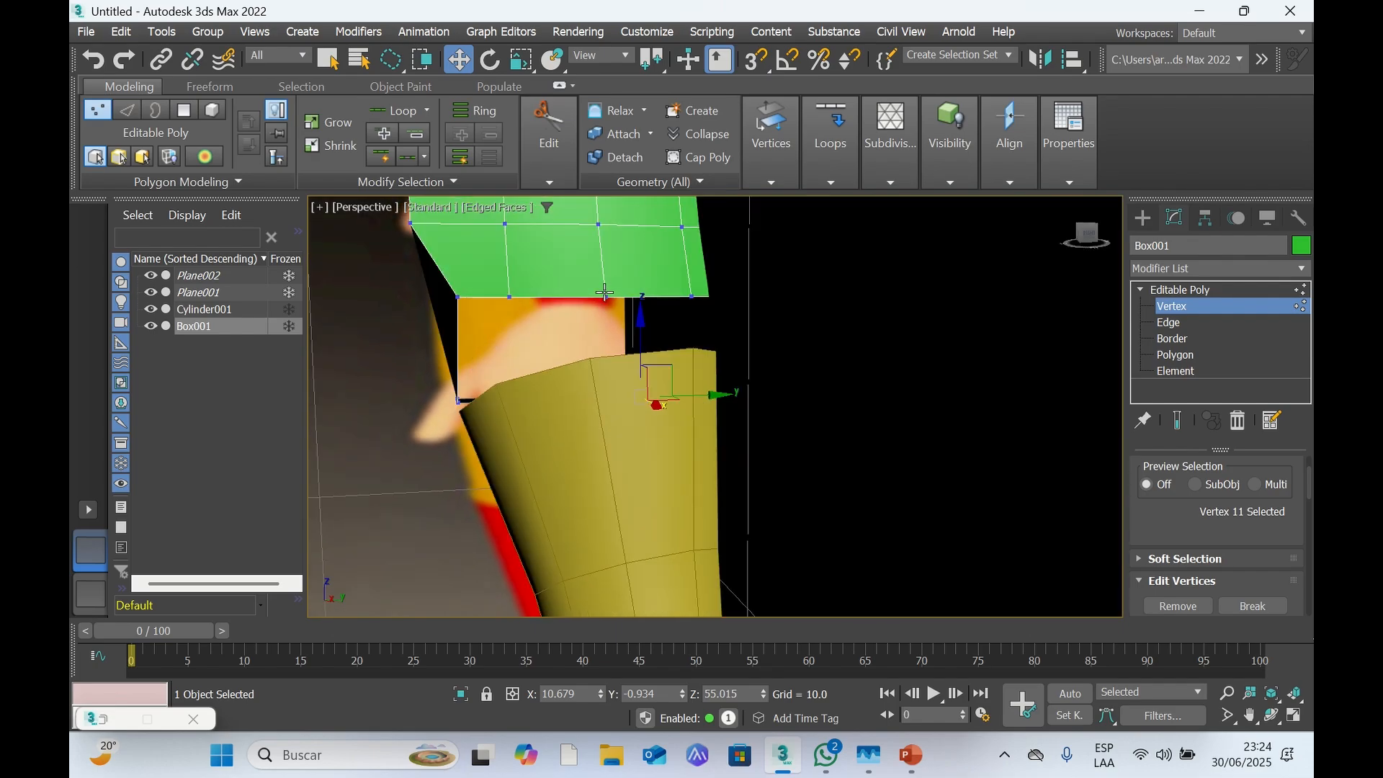
pyautogui.click(605, 294)
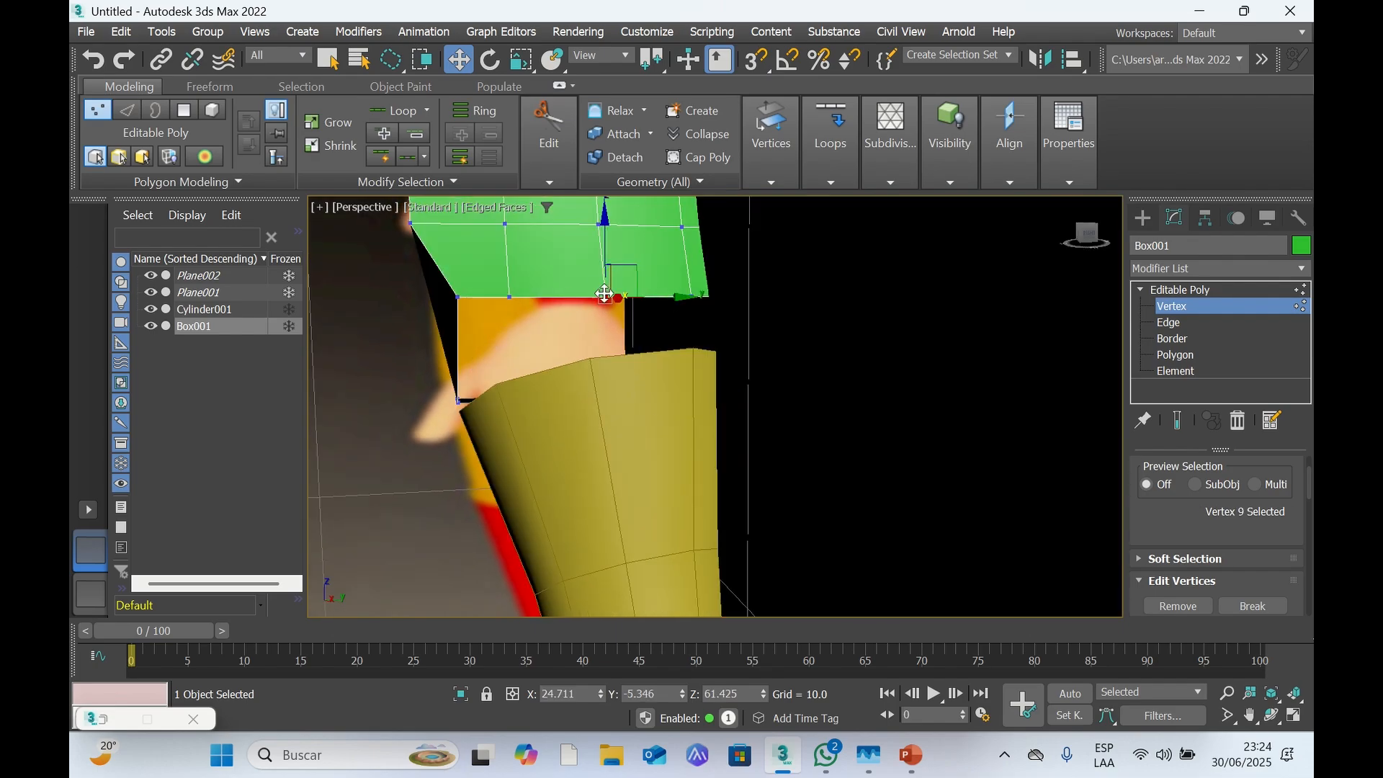
pyautogui.moveTo(1089, 236); pyautogui.dragTo(720, 295)
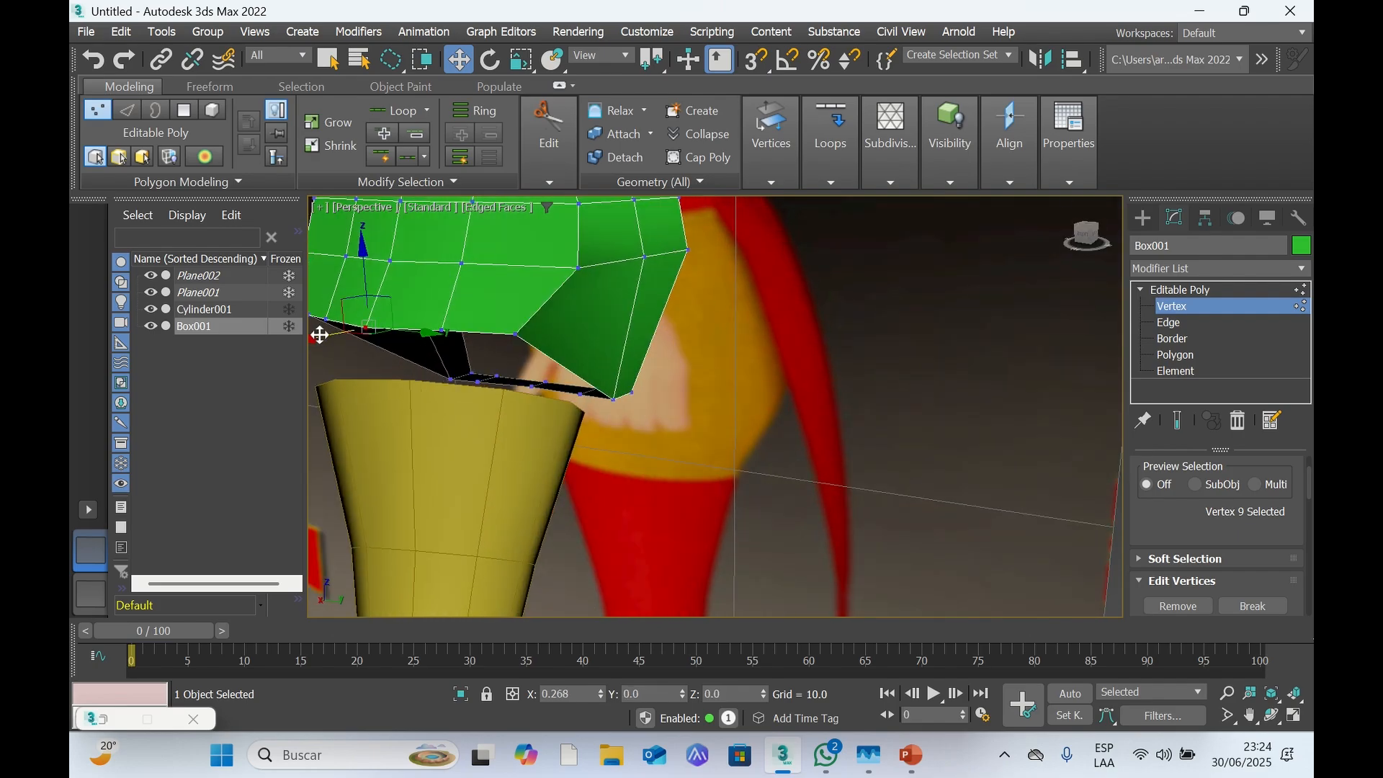
pyautogui.moveTo(317, 328); pyautogui.dragTo(406, 336)
pyautogui.click(442, 331)
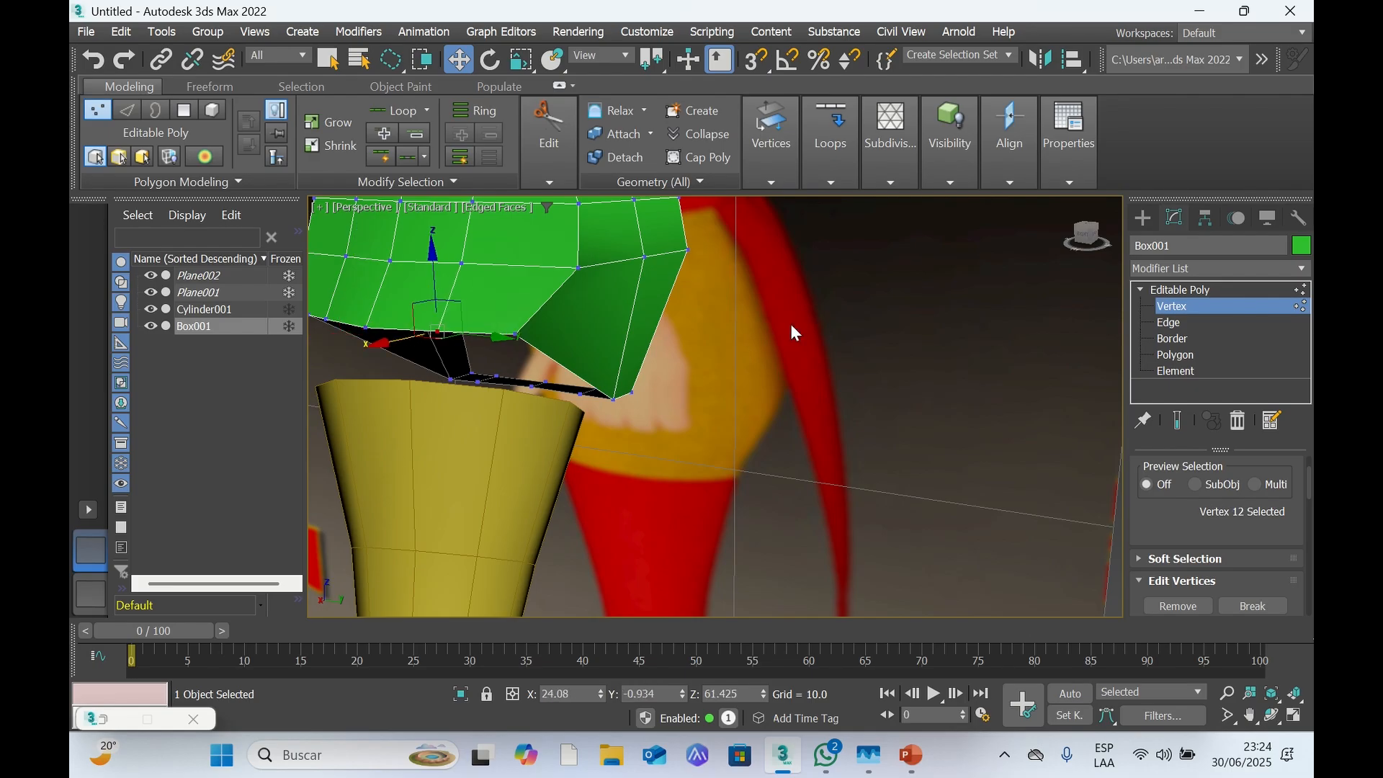
pyautogui.click(1095, 250)
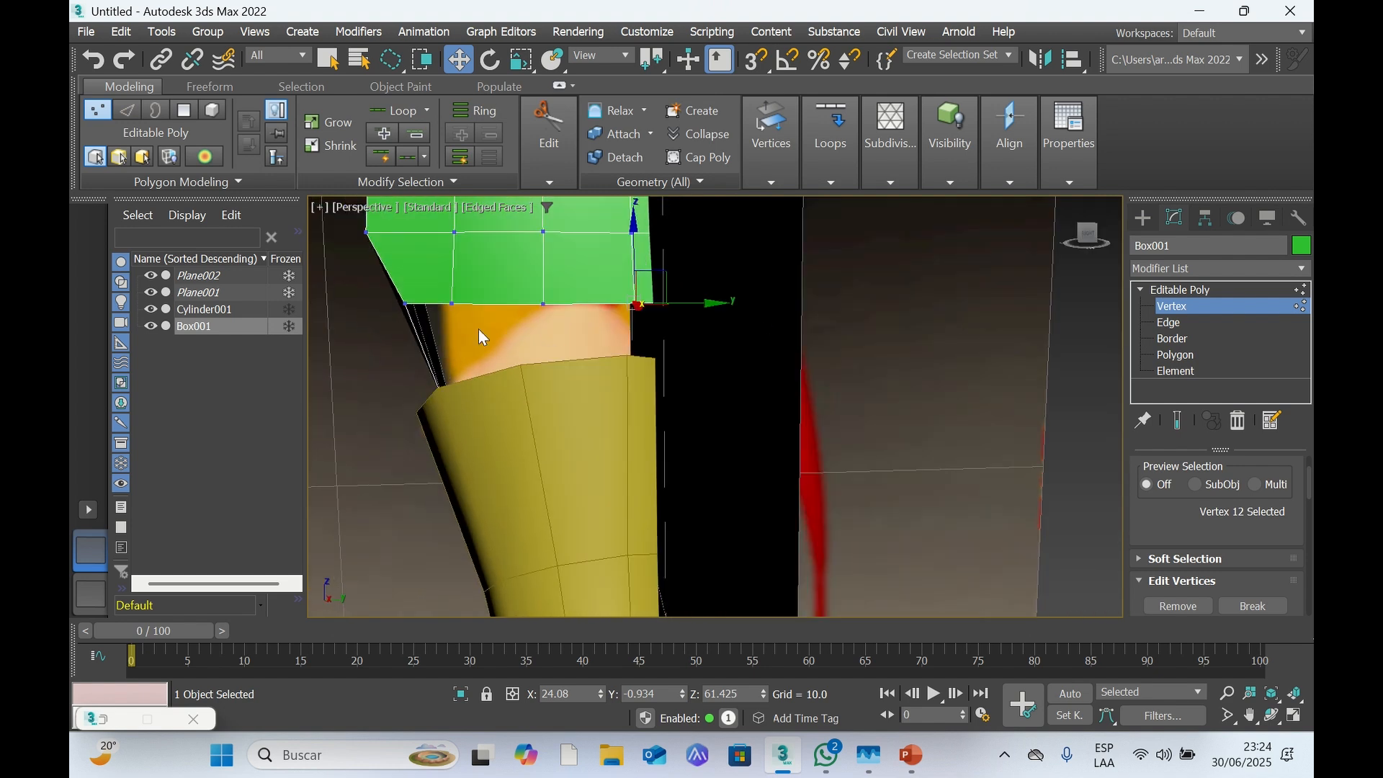
# Move the neighbouring hip-edge vertex at Y -9.759 along X to about 23.817
pyautogui.click(458, 305)
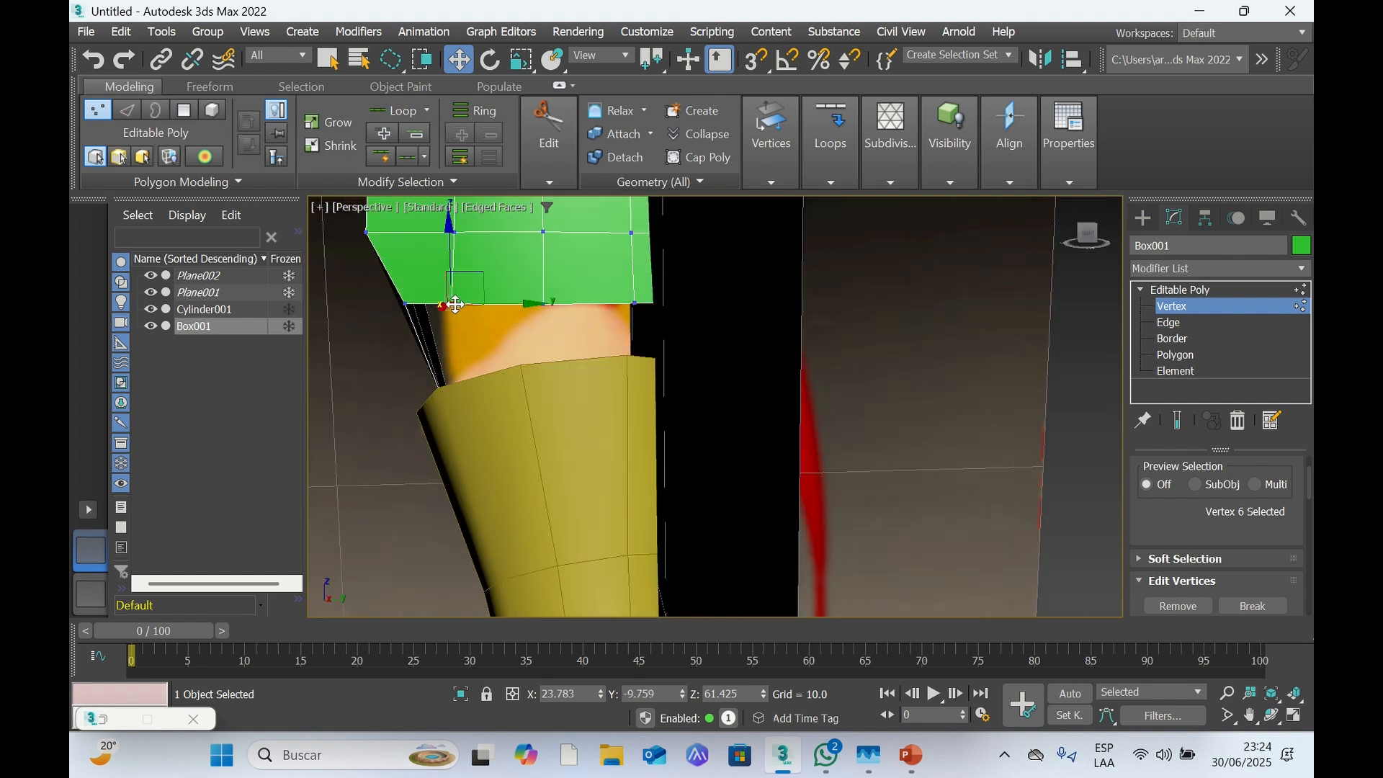
pyautogui.click(1093, 247)
pyautogui.click(1089, 241)
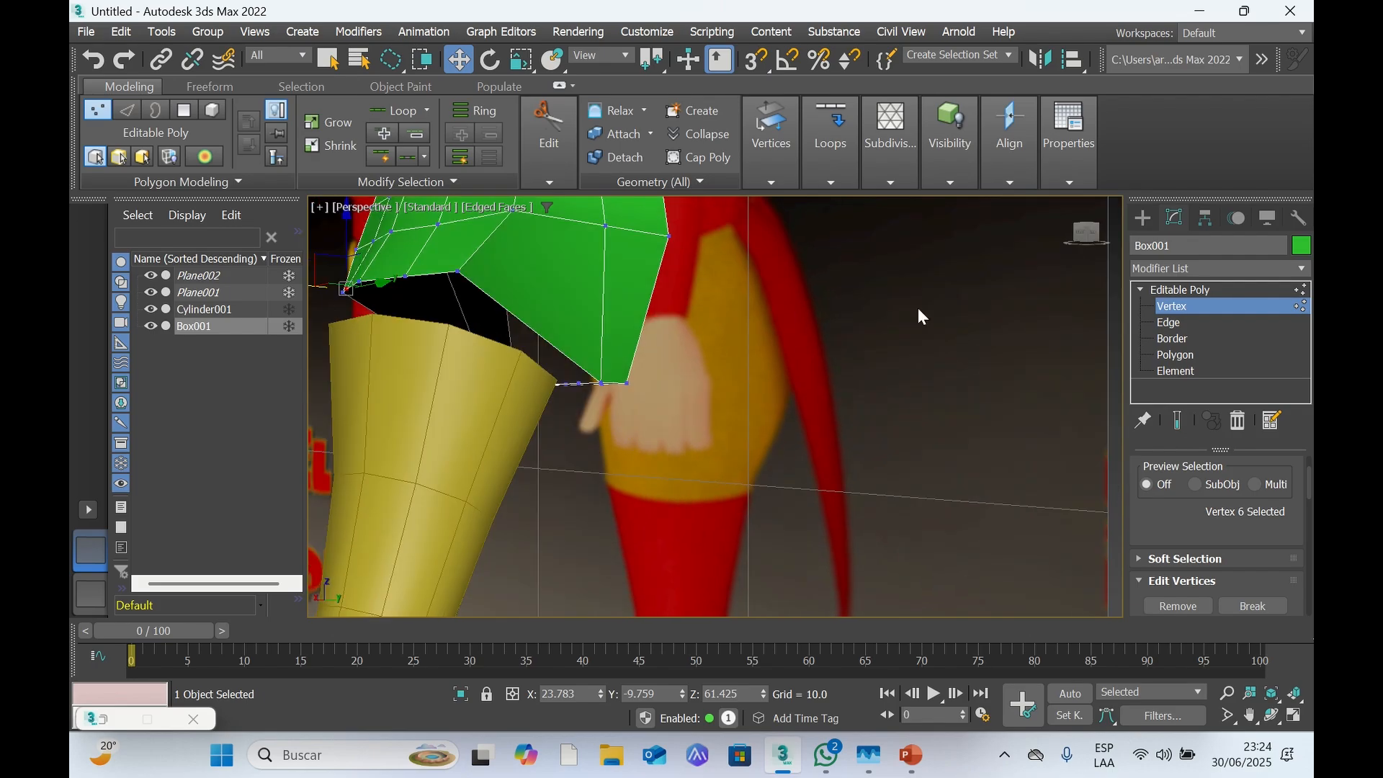
pyautogui.click(1250, 716)
pyautogui.moveTo(818, 424); pyautogui.dragTo(908, 469)
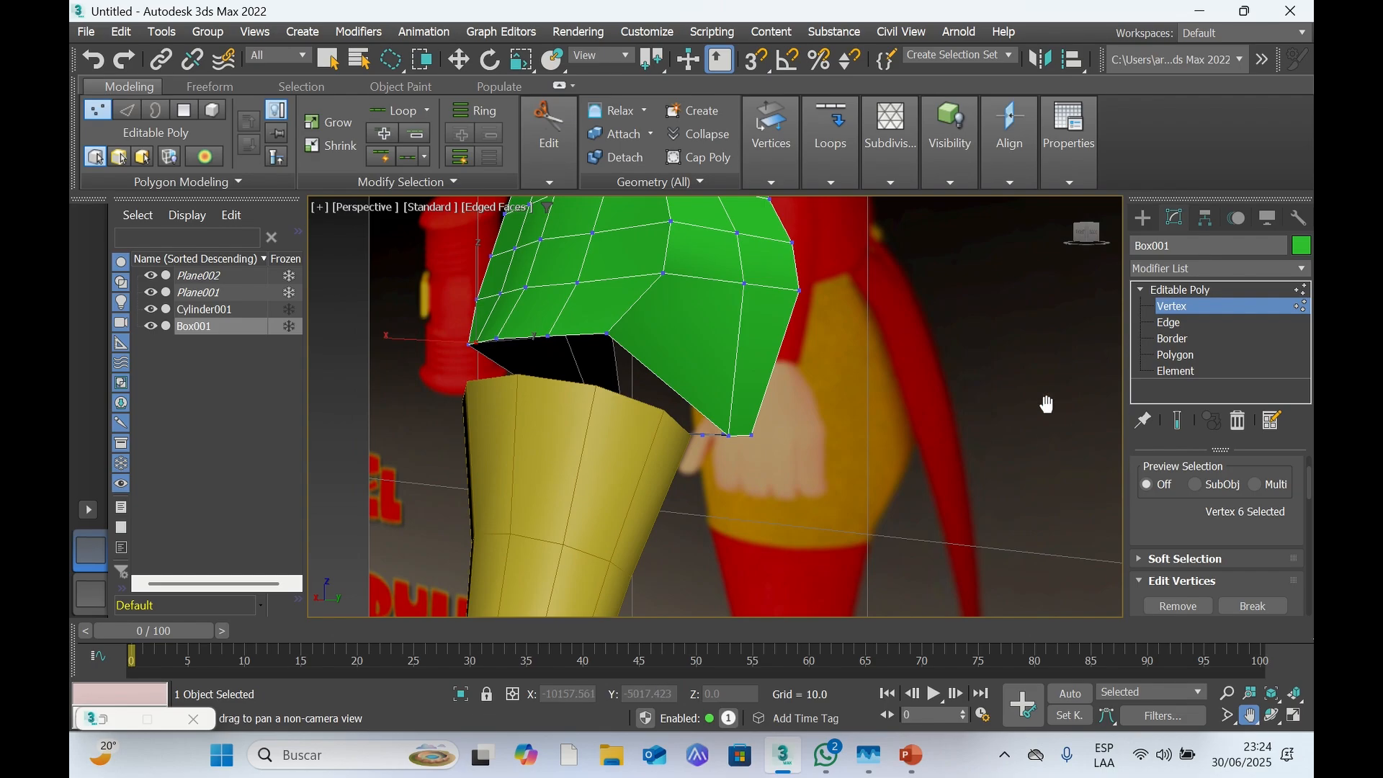
pyautogui.click(1177, 311)
pyautogui.press('w')
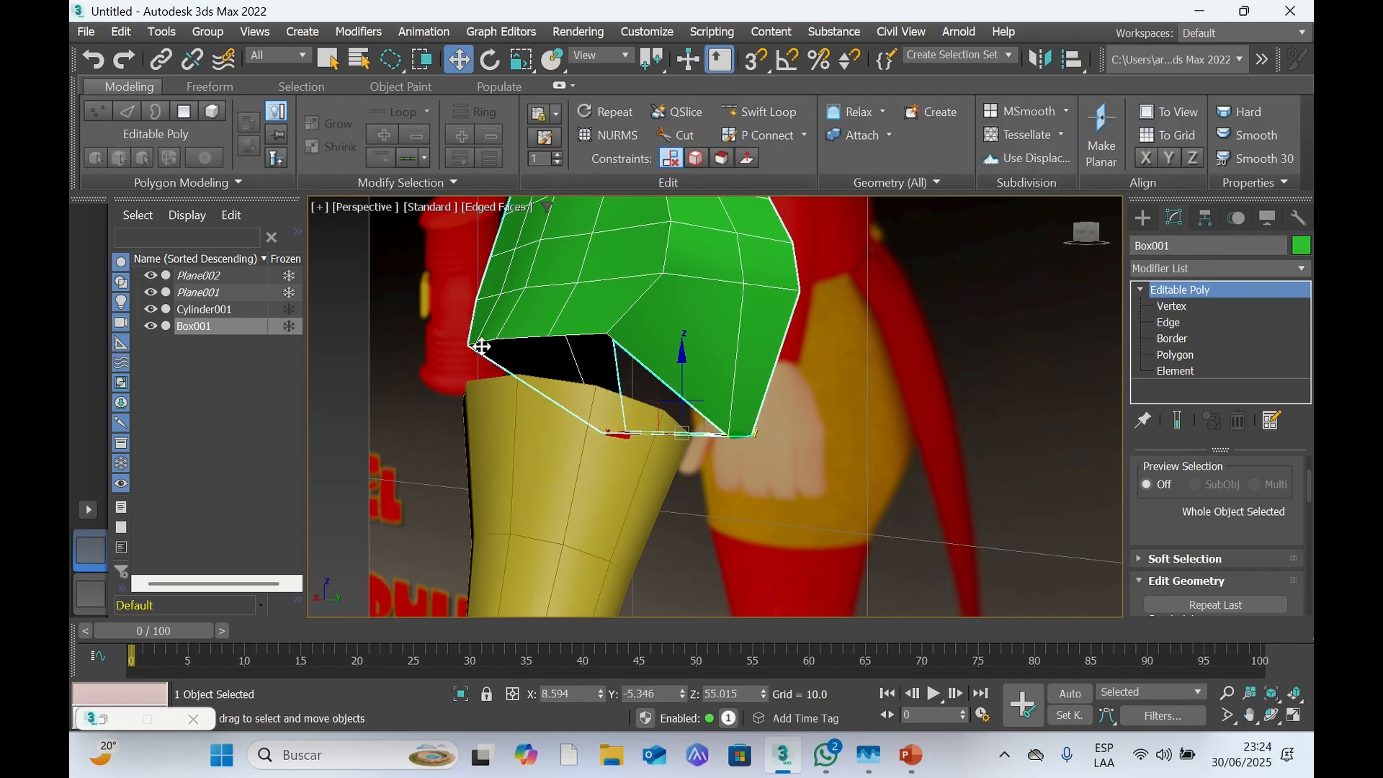
pyautogui.click(1172, 308)
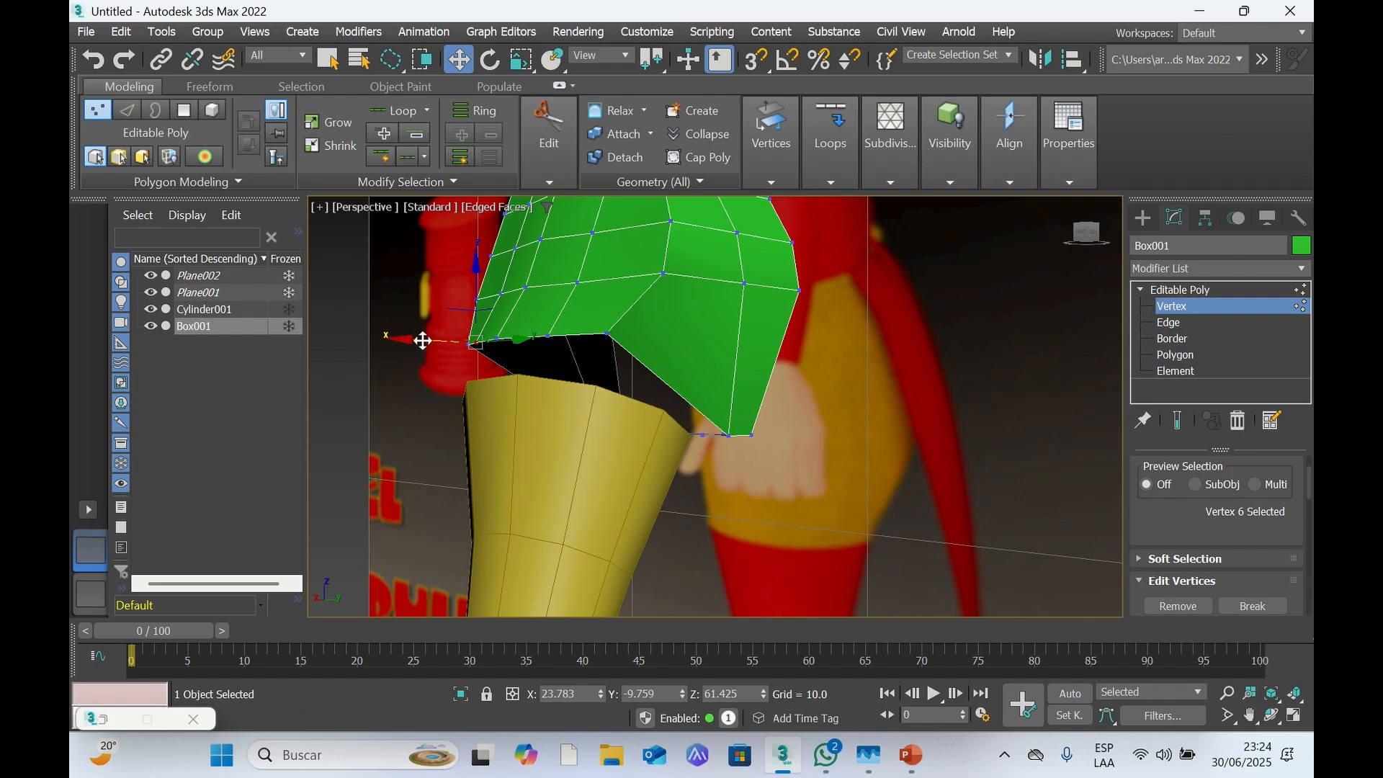
pyautogui.moveTo(423, 341); pyautogui.dragTo(422, 340)
pyautogui.moveTo(1073, 244); pyautogui.dragTo(1145, 244)
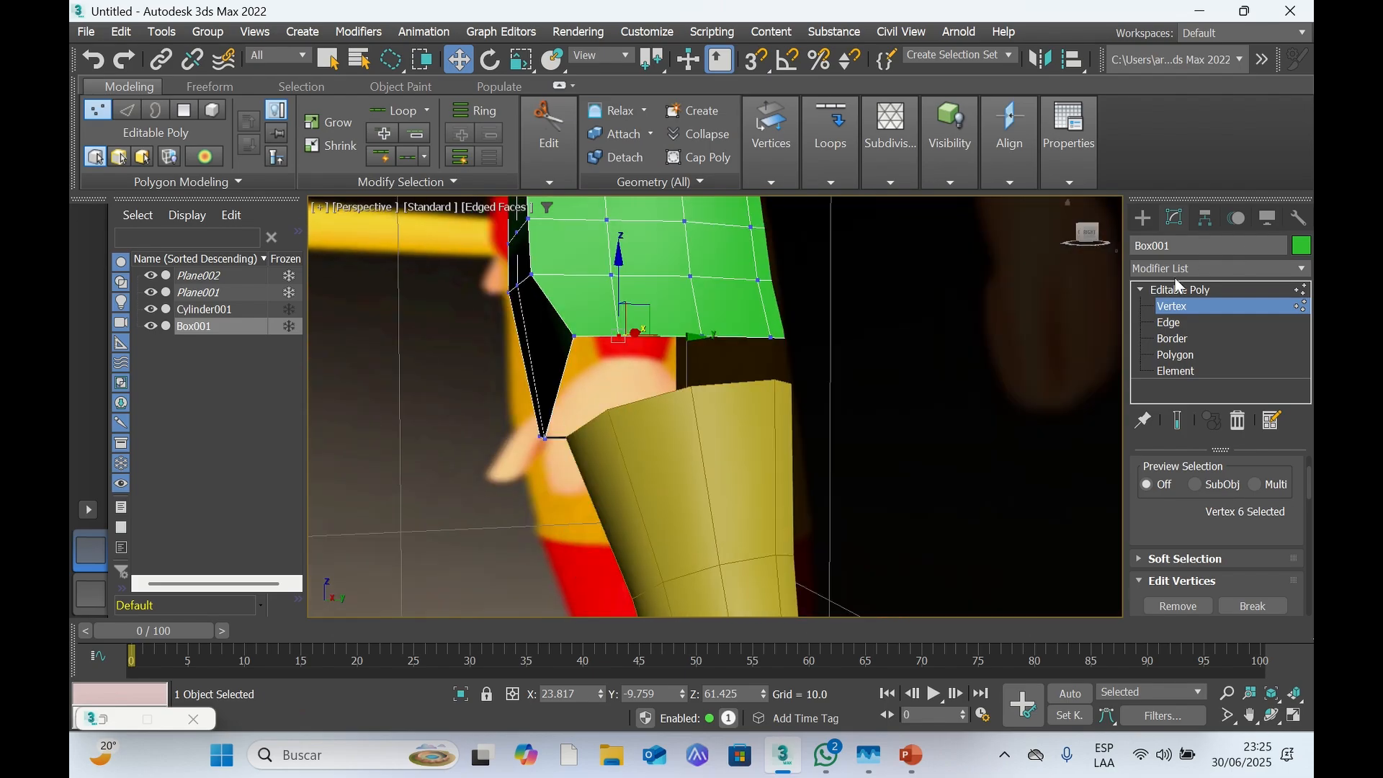
pyautogui.click(1141, 289)
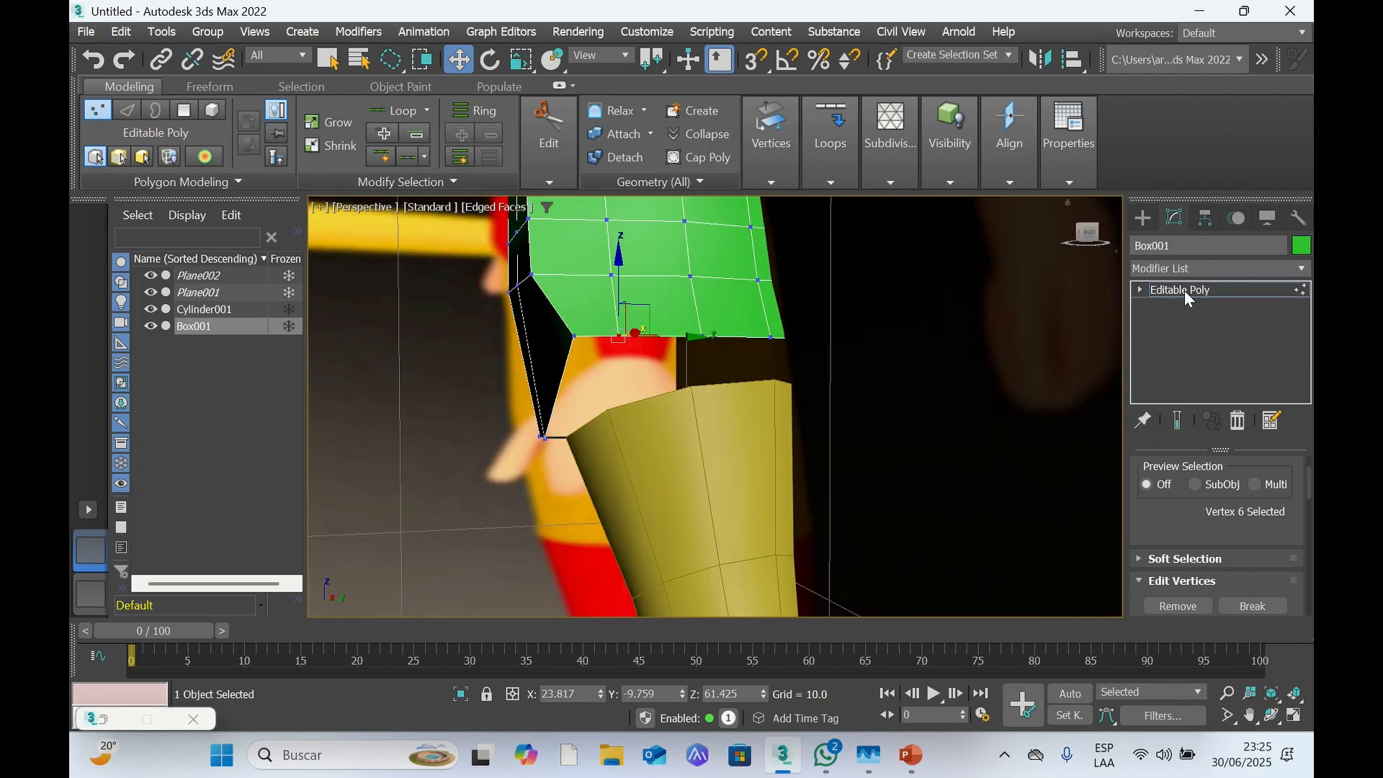
# Join the torso Box001 to the leg Cylinder001 with a Connect compound object, picking the leg as a moved operand
pyautogui.click(1142, 217)
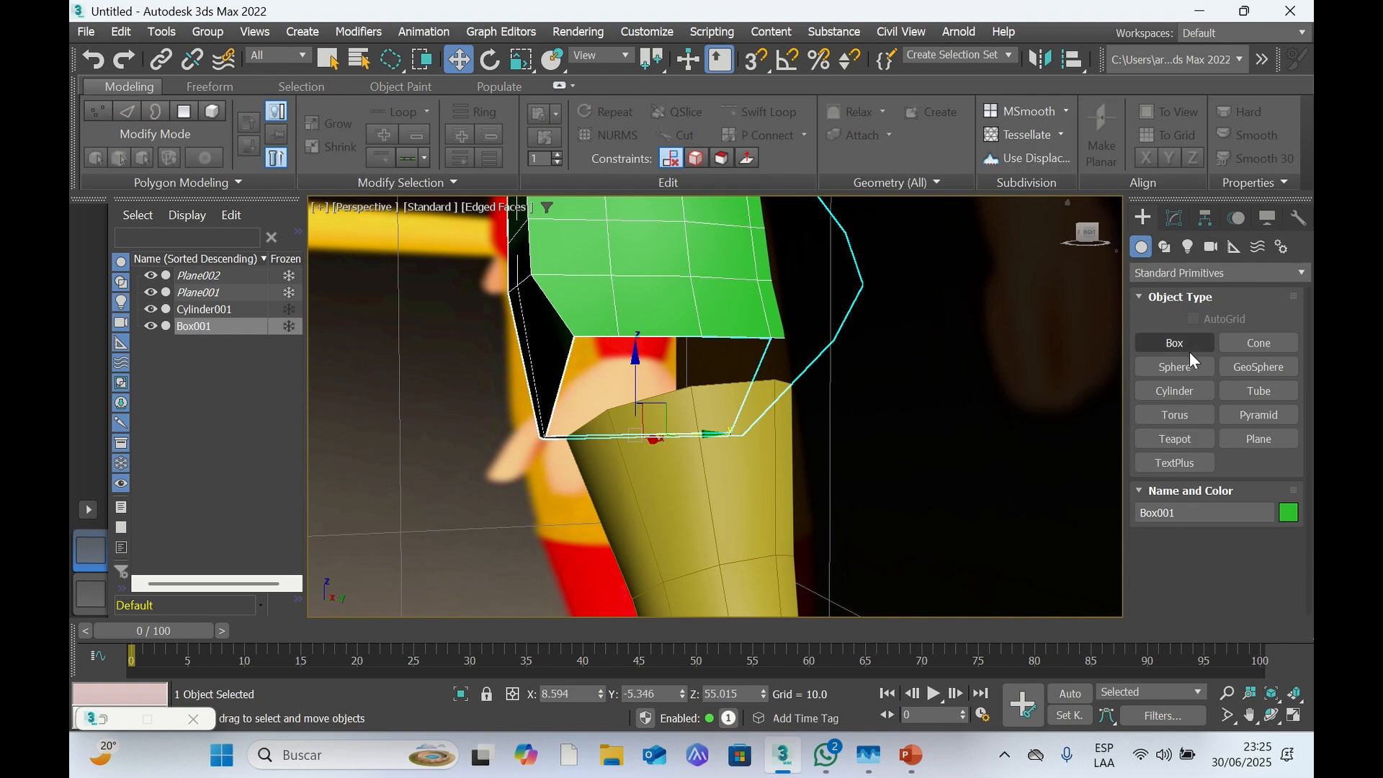
pyautogui.click(1167, 271)
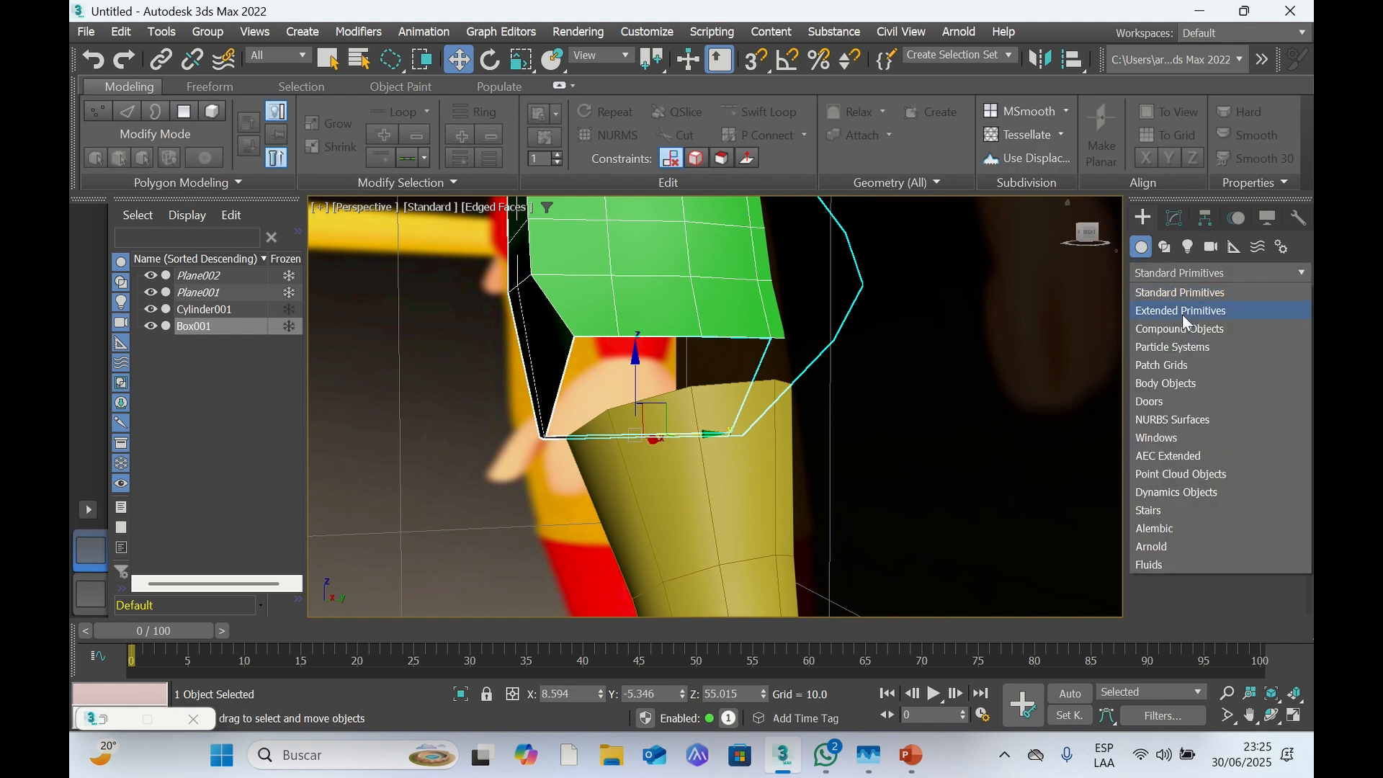
pyautogui.click(1181, 330)
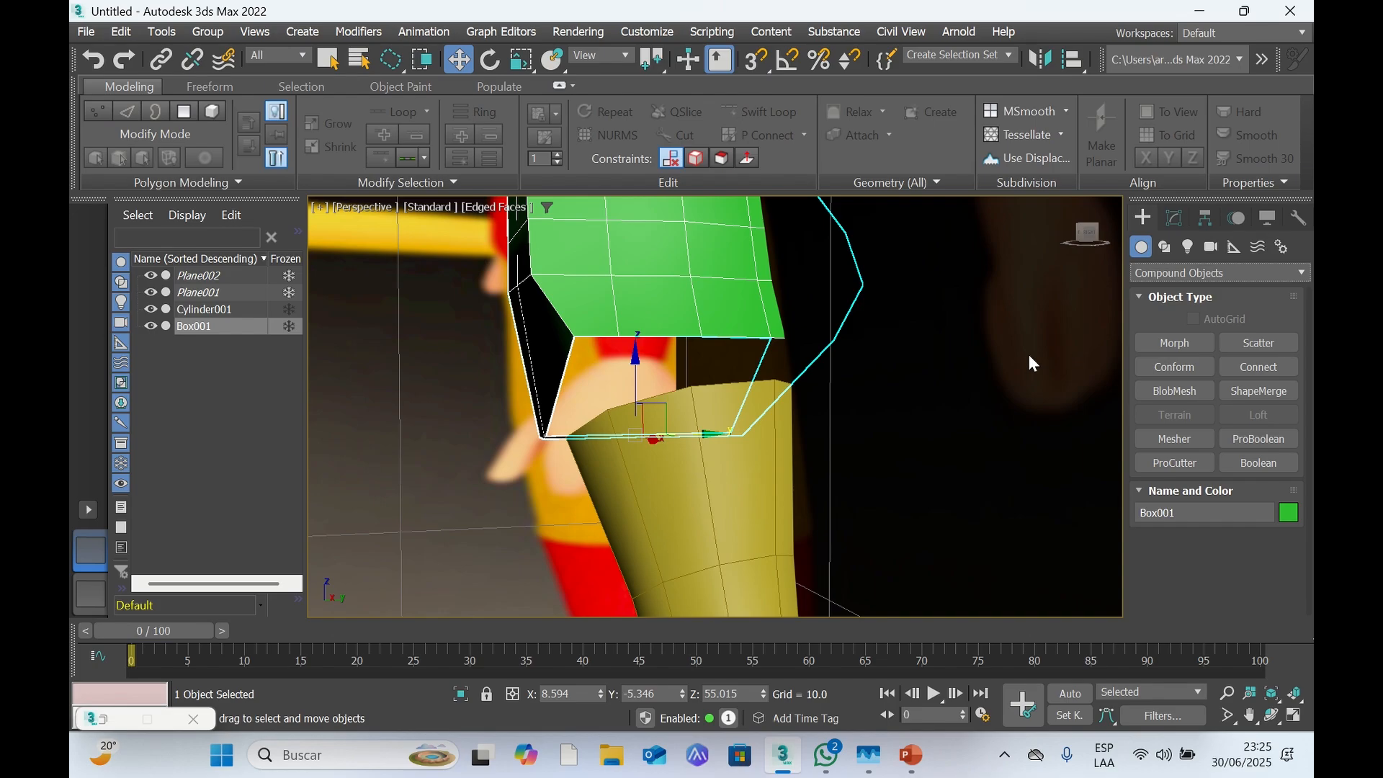
pyautogui.click(1266, 369)
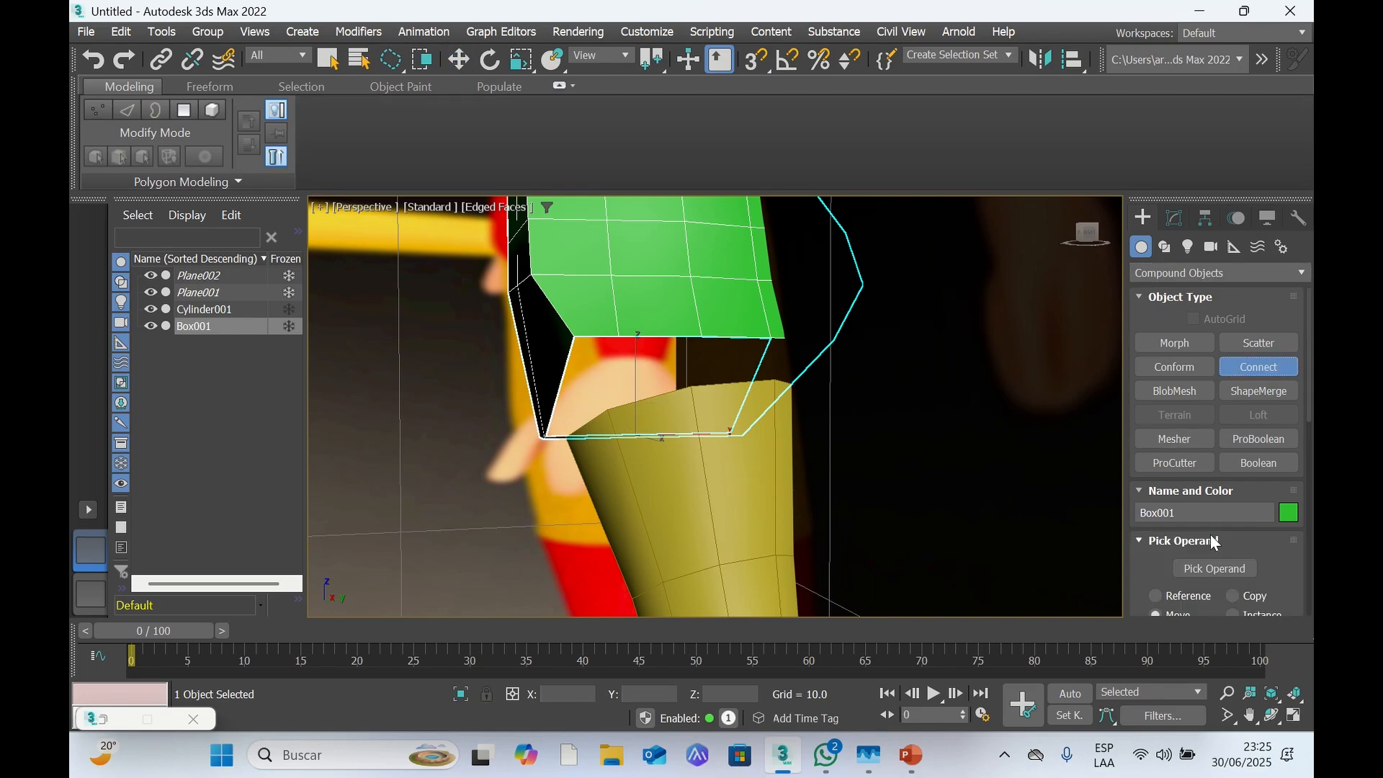
pyautogui.scroll(-2, 1212, 533)
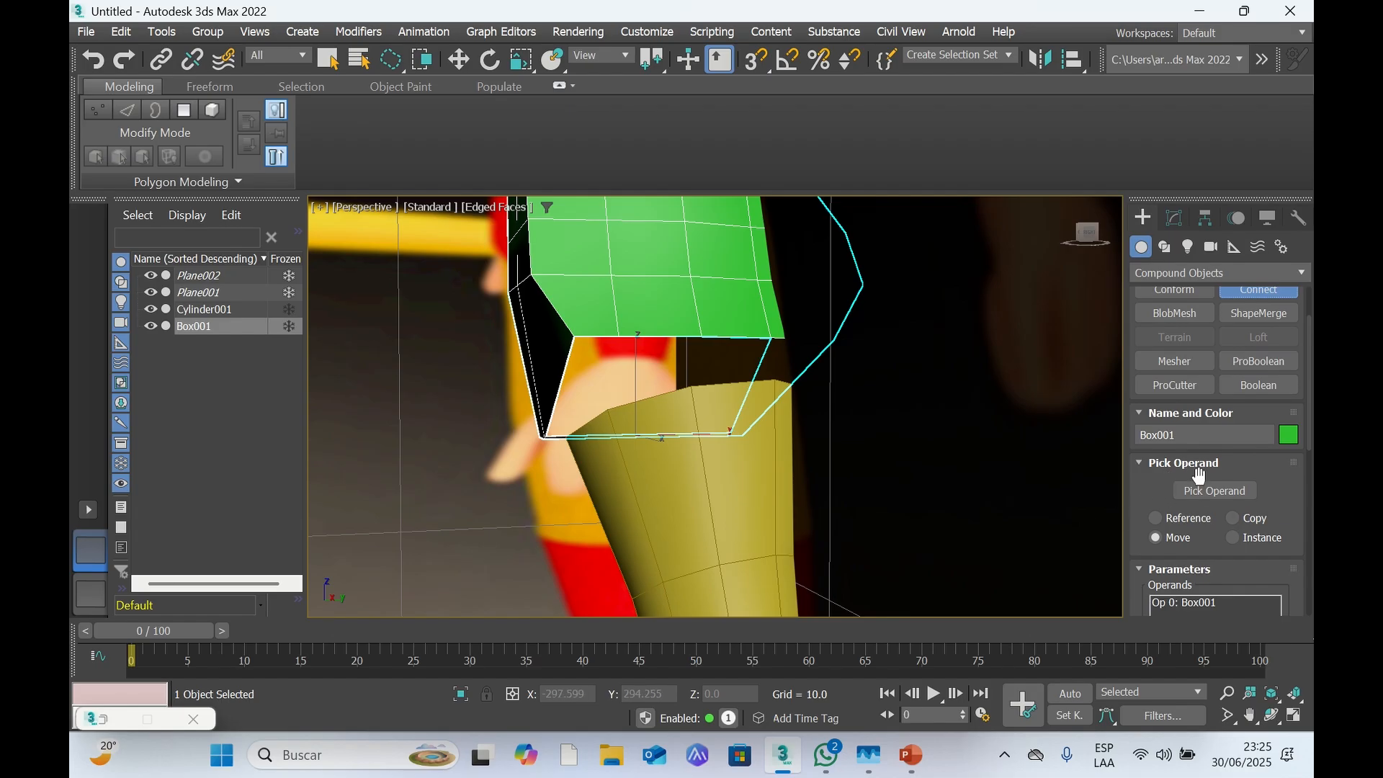
pyautogui.click(1200, 495)
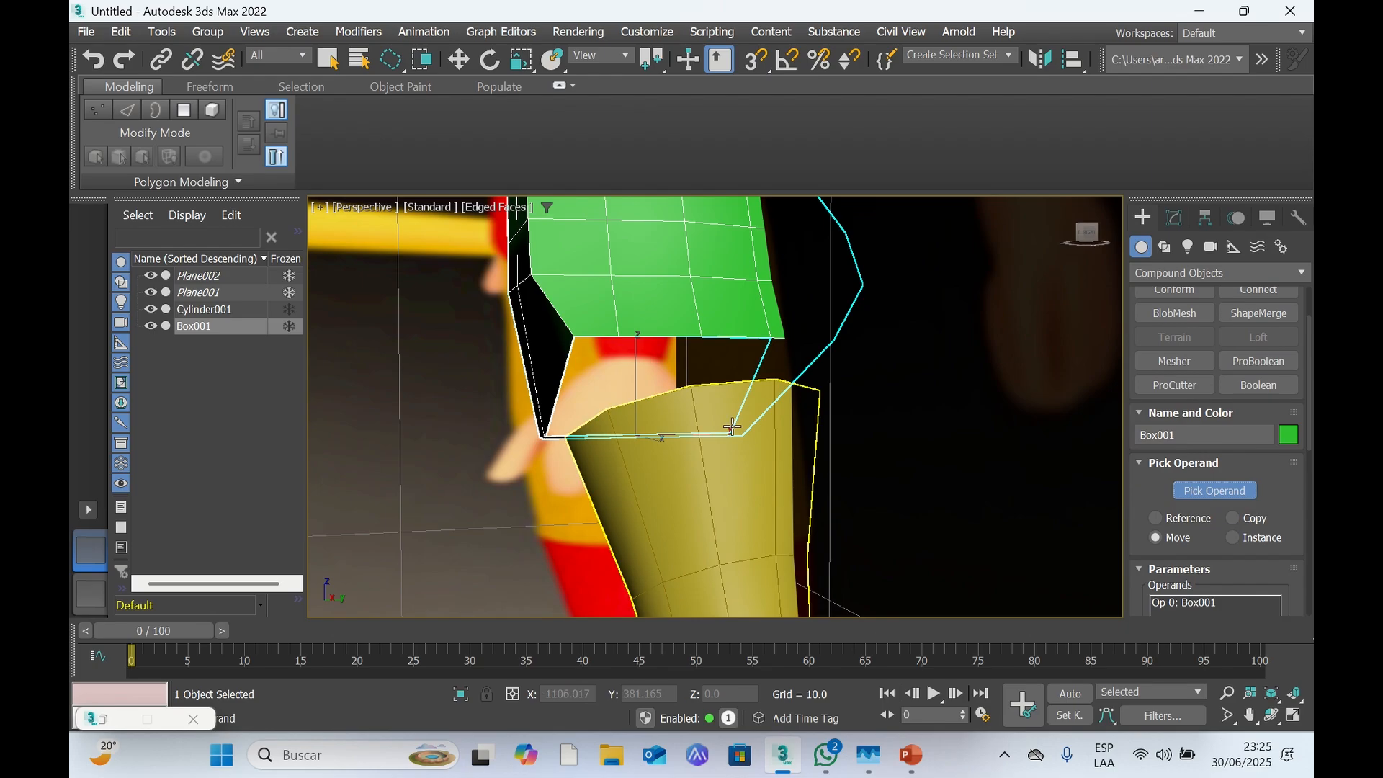
pyautogui.click(702, 512)
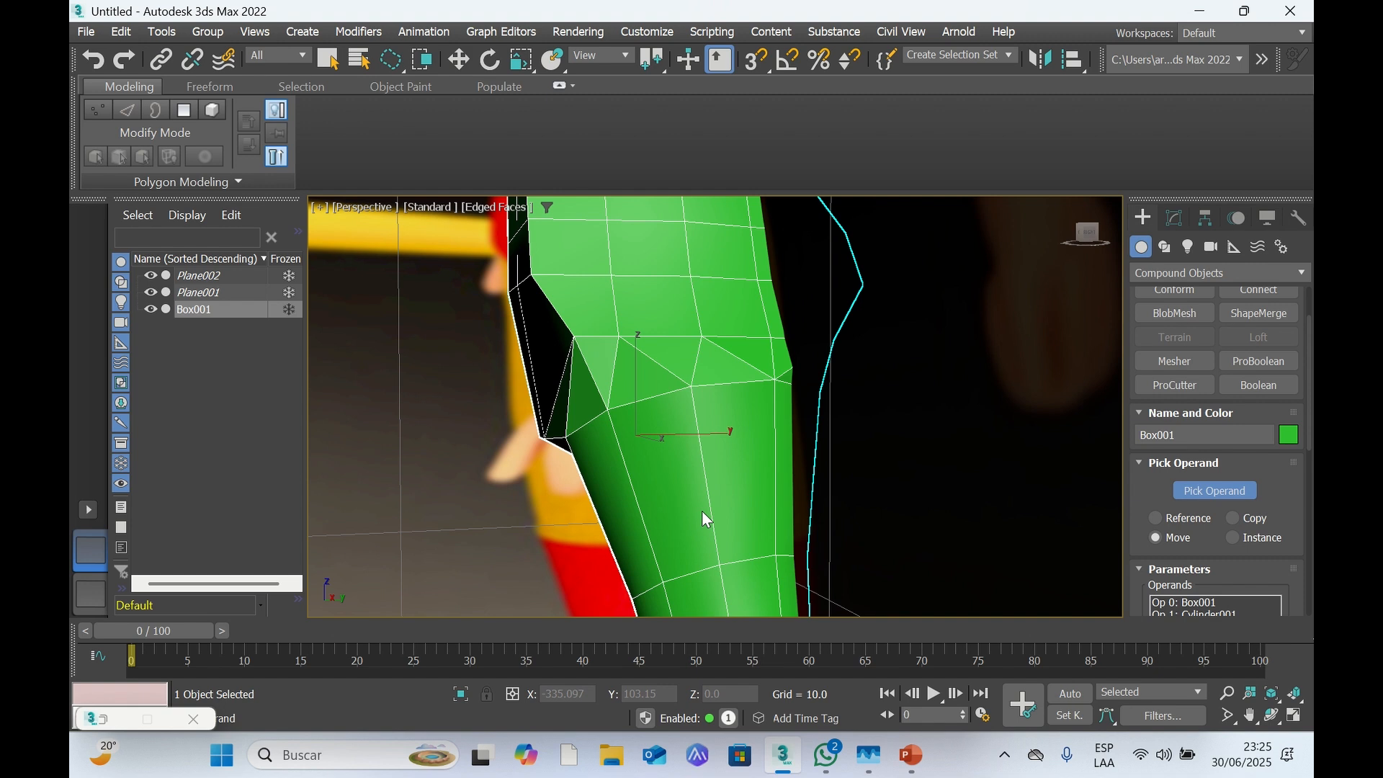
# Convert the connected torso and leg object Box001 to an Editable Poly
pyautogui.moveTo(1087, 234)
pyautogui.mouseDown()
pyautogui.moveTo(1154, 223)
pyautogui.moveTo(1106, 226)
pyautogui.moveTo(1142, 226)
pyautogui.mouseUp()
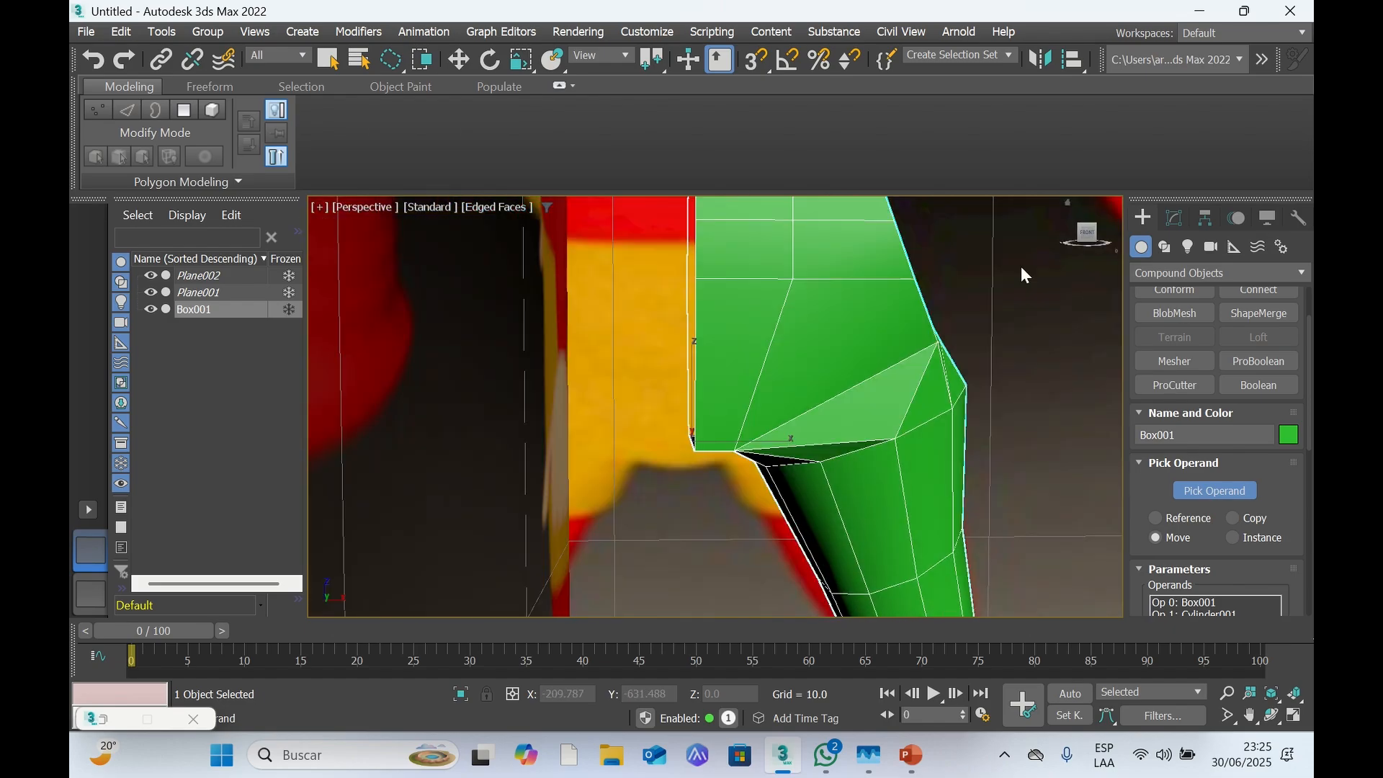
pyautogui.scroll(-5, 958, 301)
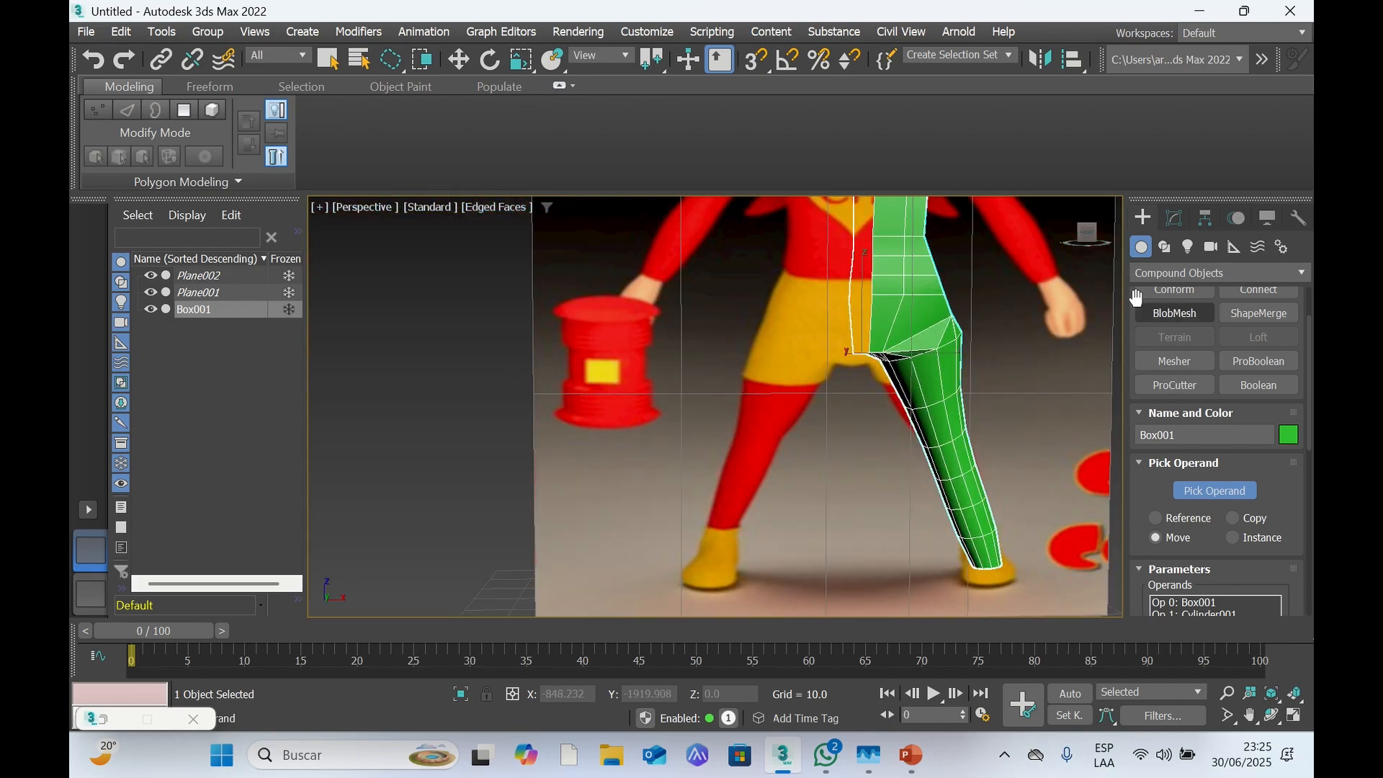
pyautogui.moveTo(1087, 237)
pyautogui.mouseDown()
pyautogui.moveTo(1012, 253)
pyautogui.moveTo(1077, 250)
pyautogui.moveTo(1073, 283)
pyautogui.mouseUp()
pyautogui.scroll(5, 981, 368)
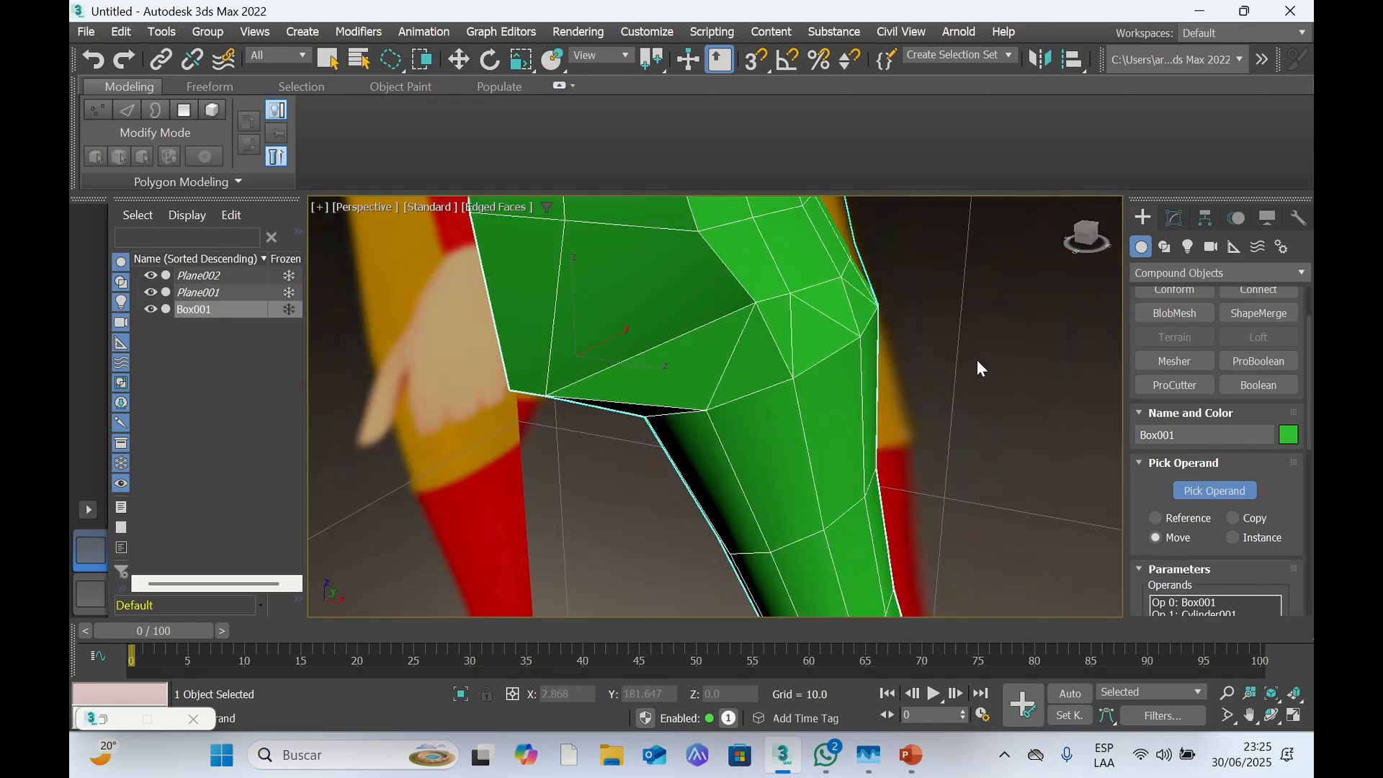
pyautogui.scroll(3, 978, 362)
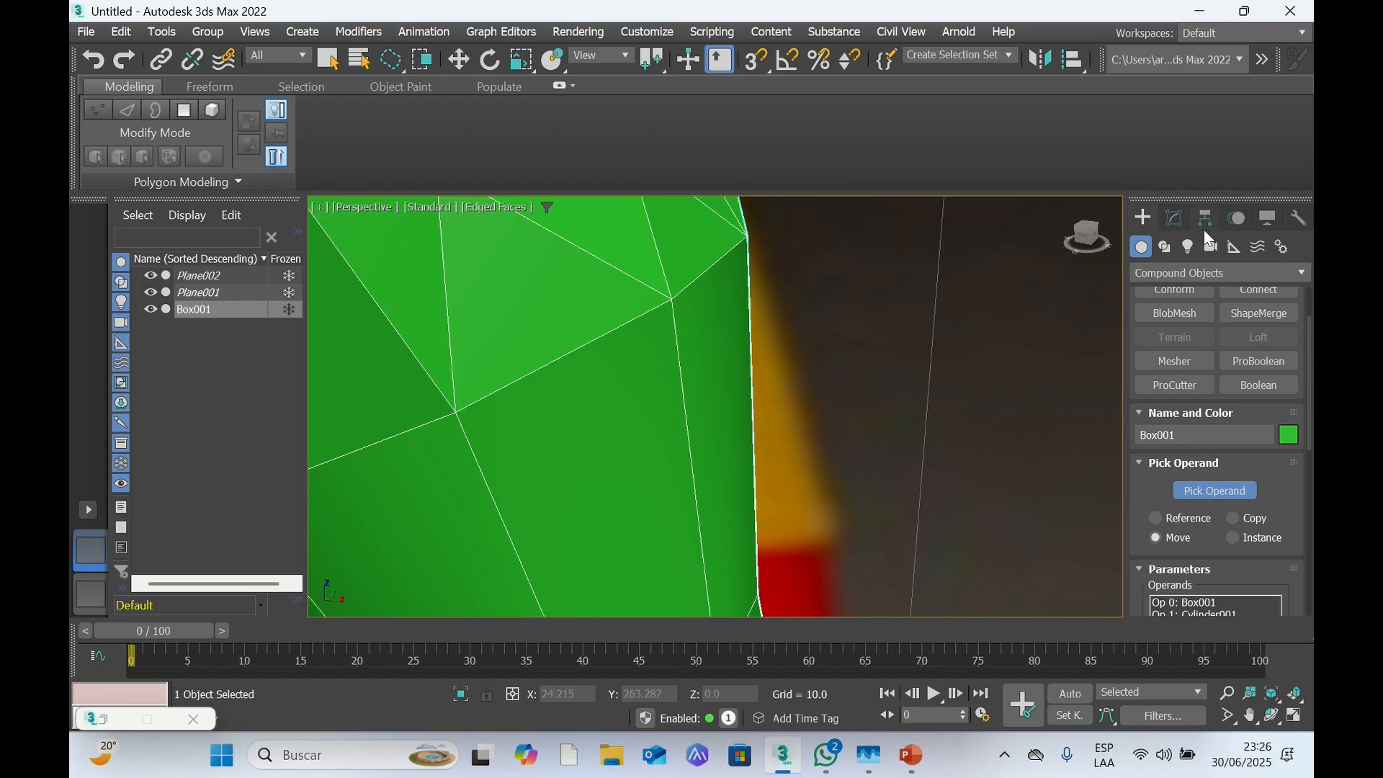
pyautogui.click(1175, 217)
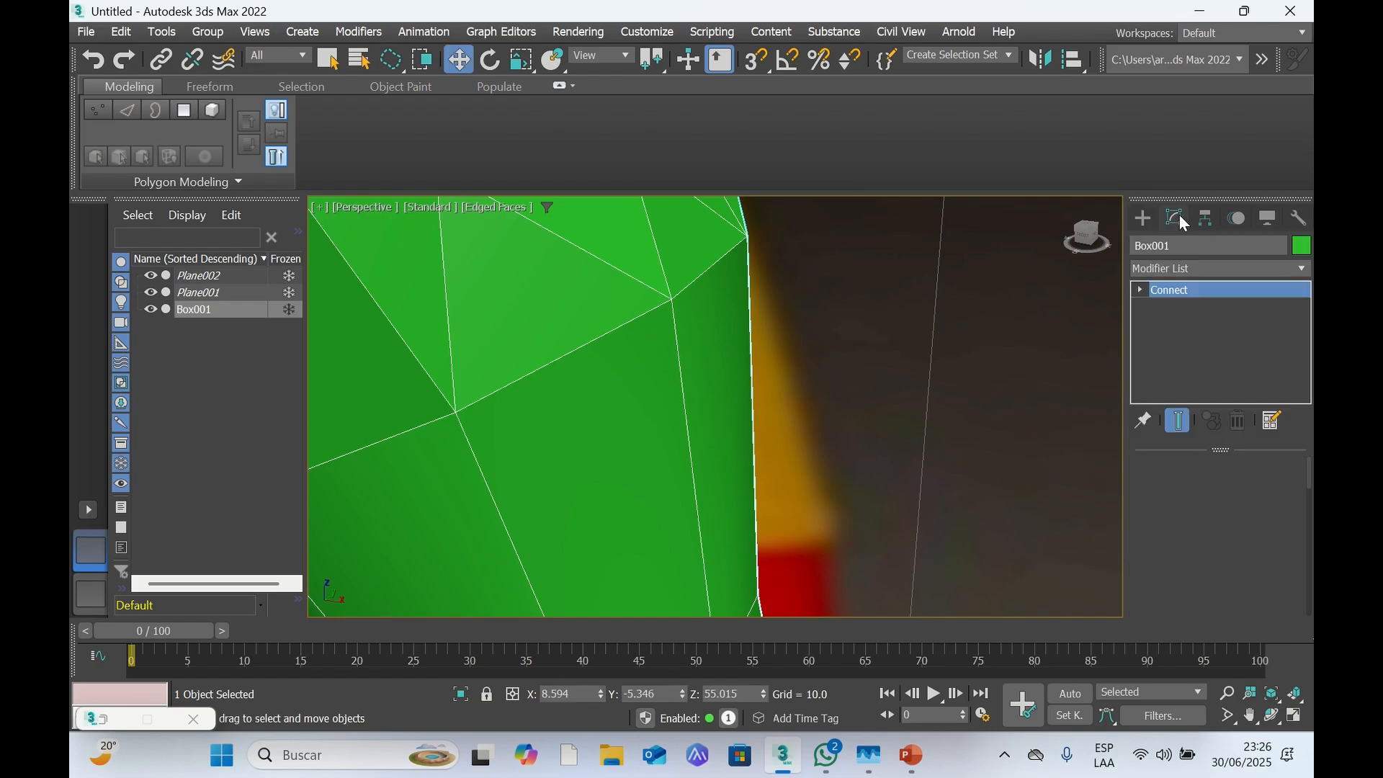
pyautogui.rightClick(1190, 292)
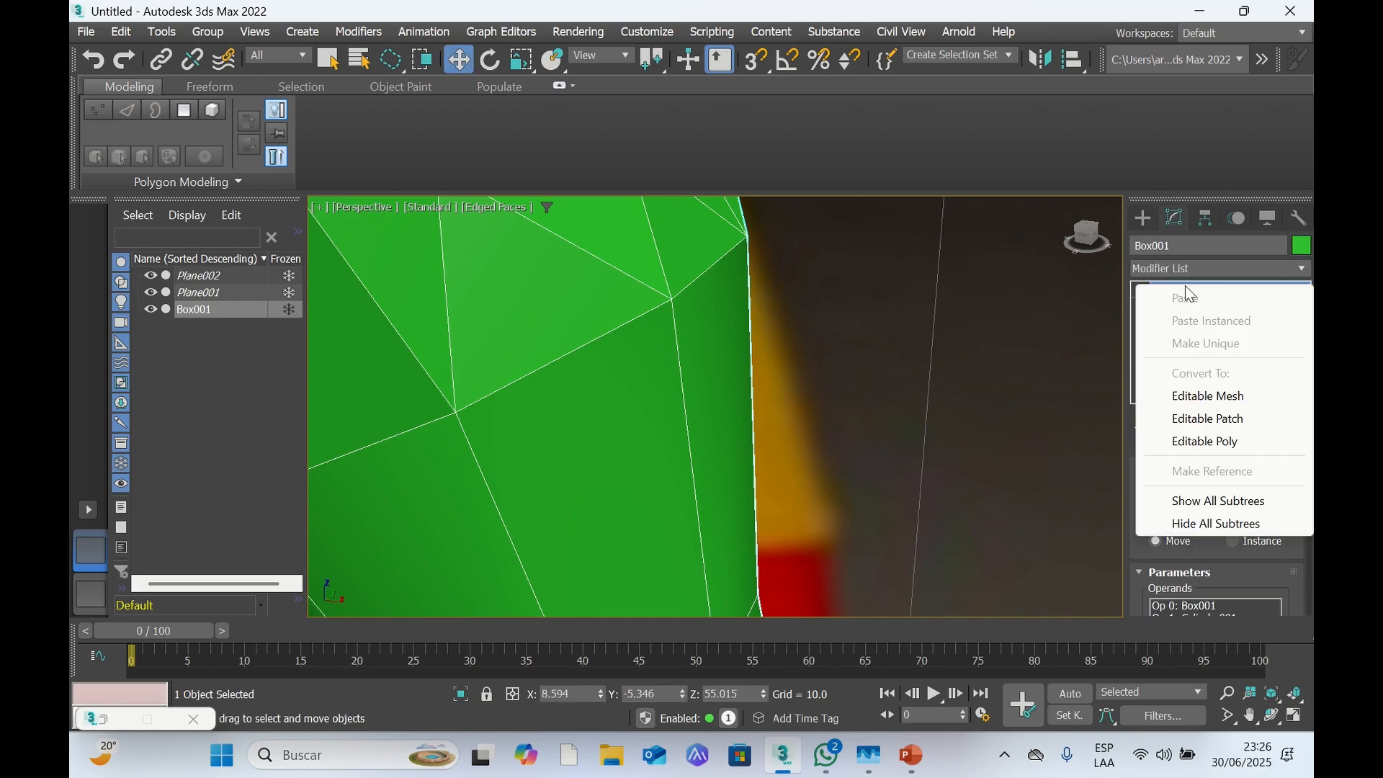
pyautogui.click(1199, 442)
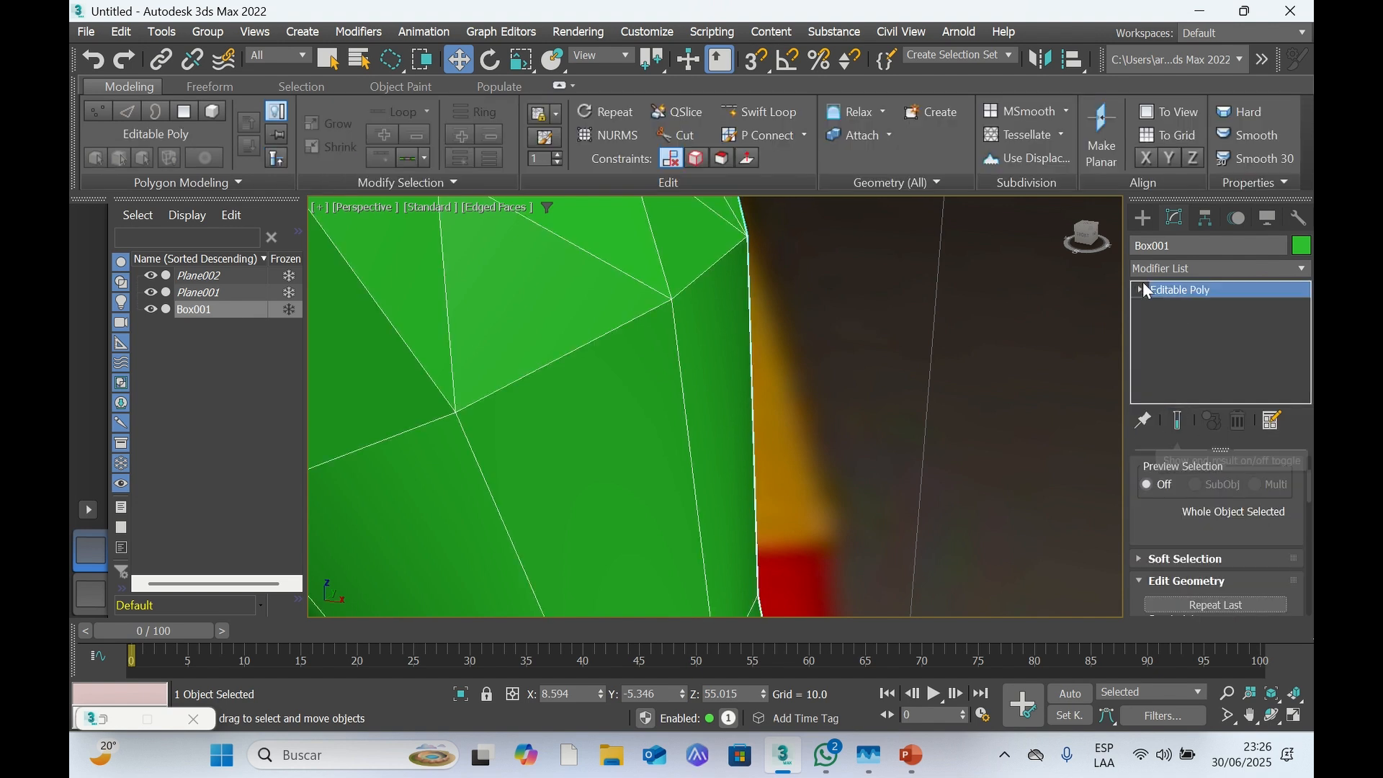
# Move the outermost vertex on the seam between hip and thigh inward along X to about 25.844
pyautogui.click(1140, 289)
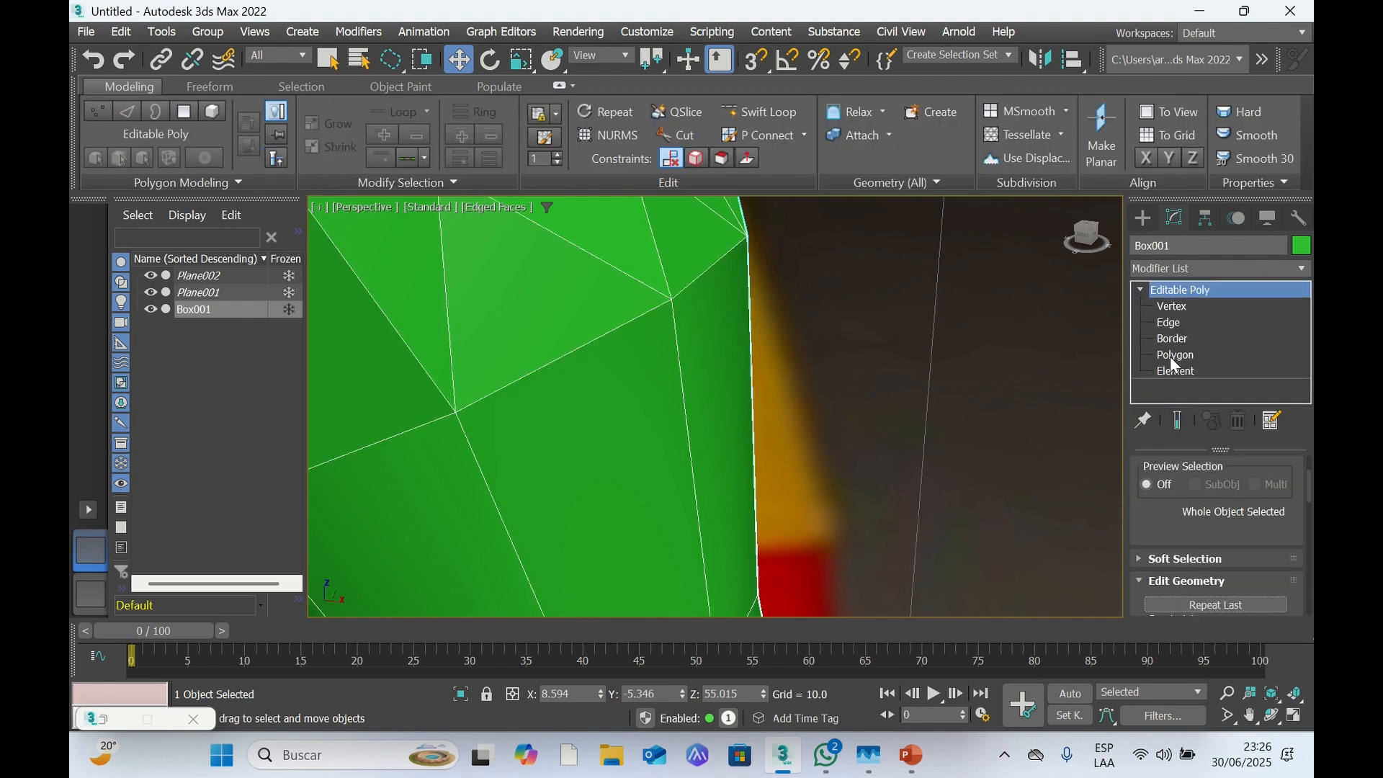
pyautogui.click(1172, 307)
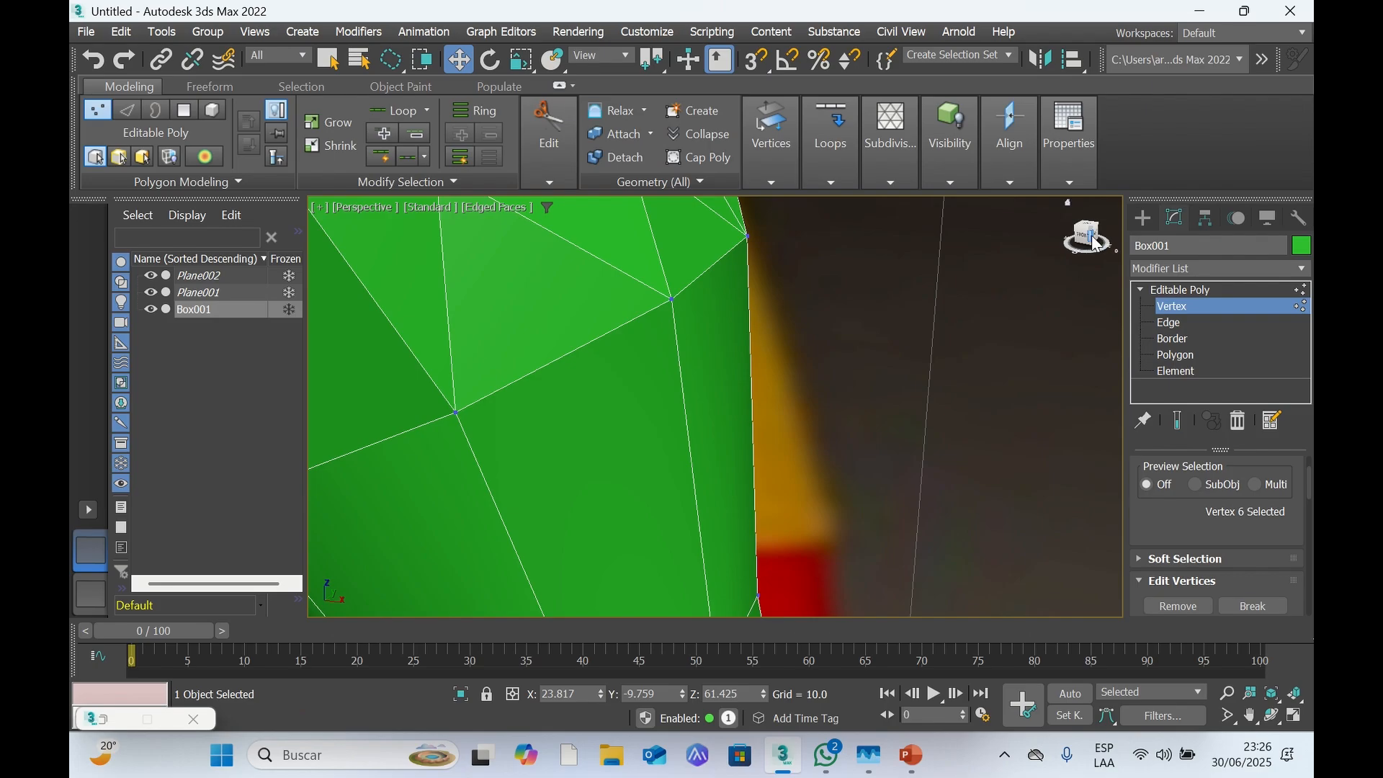
pyautogui.moveTo(1085, 240); pyautogui.dragTo(1082, 275)
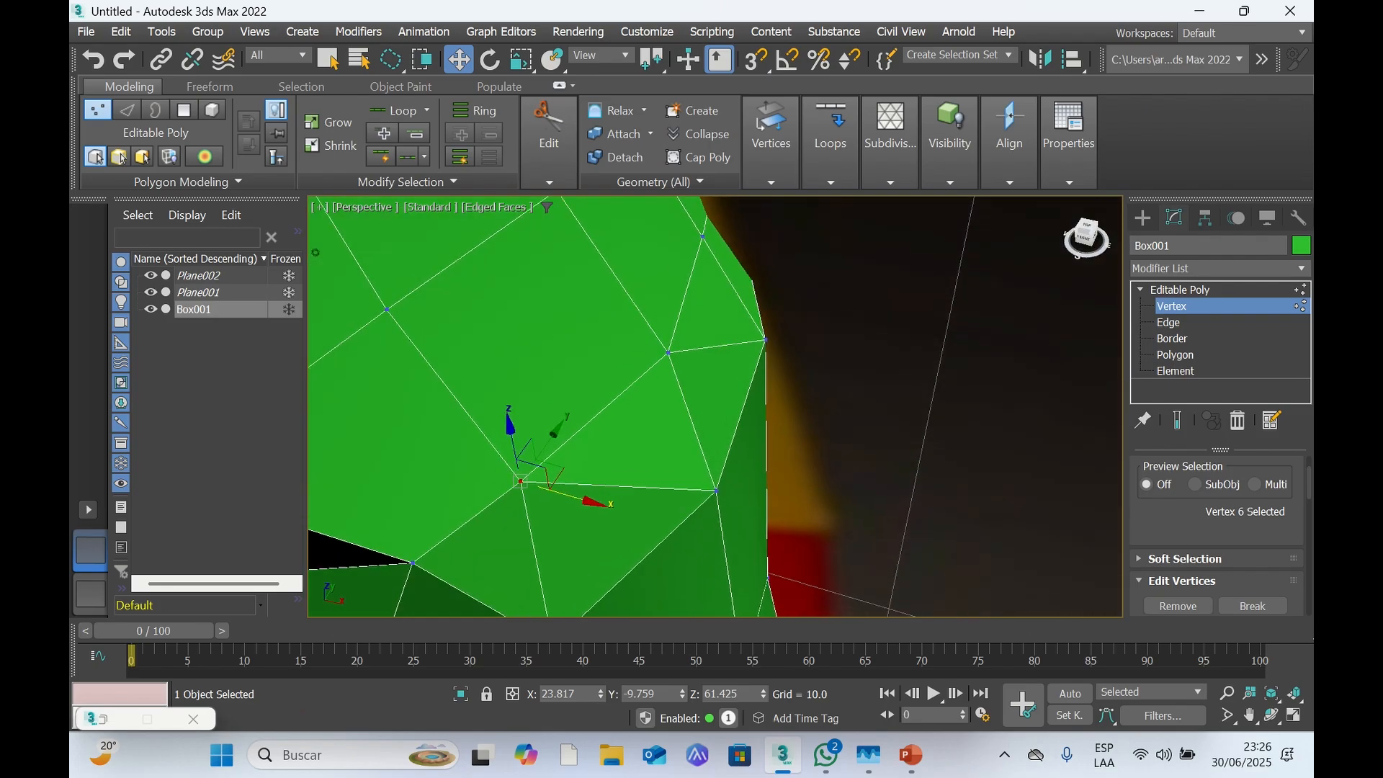
pyautogui.click(770, 340)
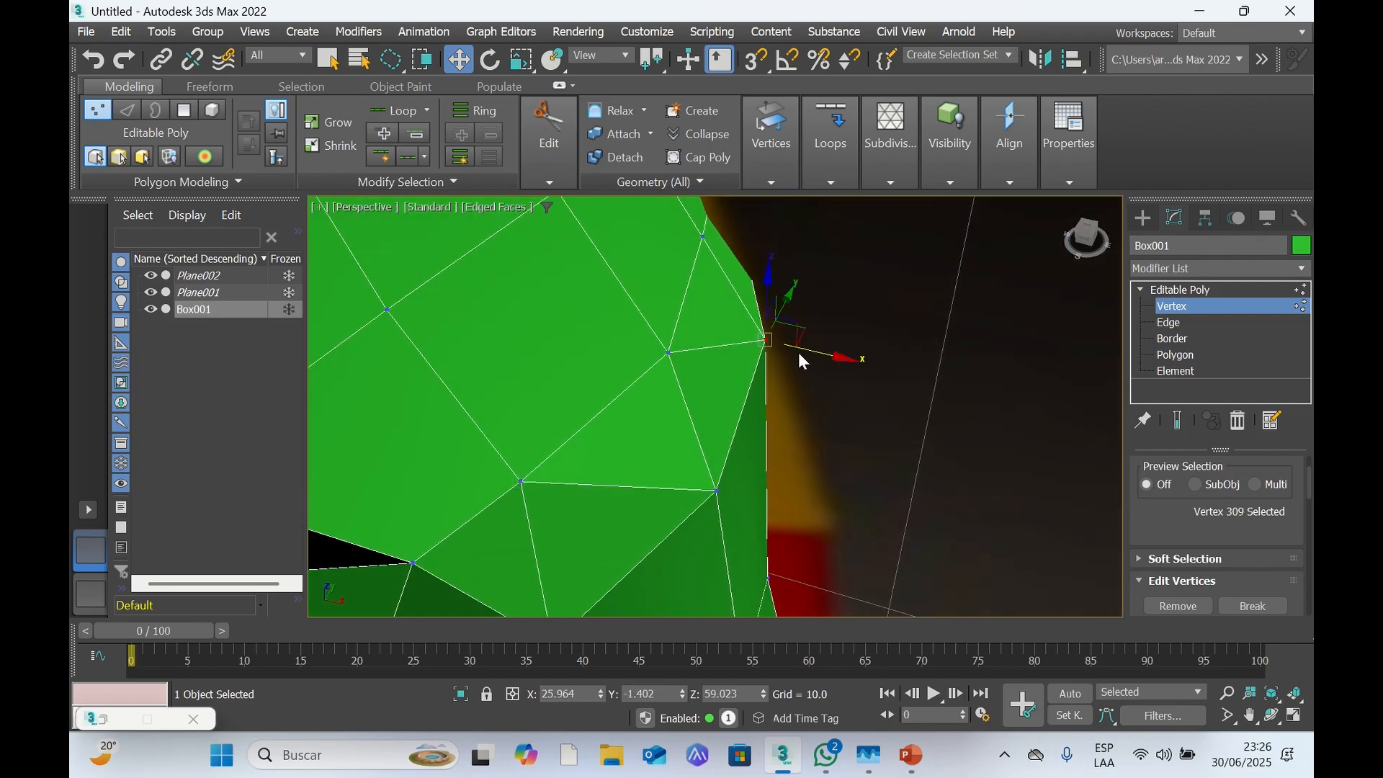
pyautogui.moveTo(823, 352); pyautogui.dragTo(819, 353)
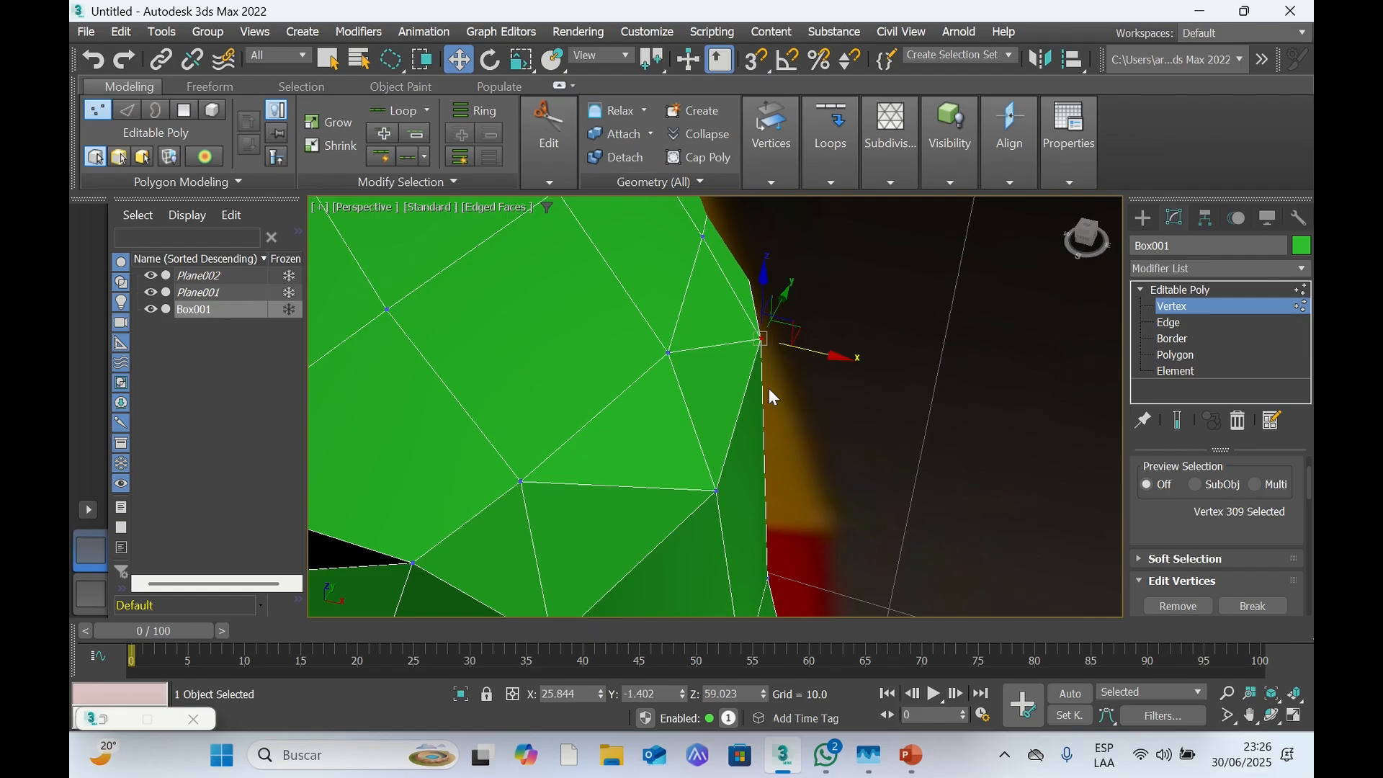
# Move the front outer thigh-seam vertex along X to about 26.245 and the side hip vertex above the seam to about 24.509
pyautogui.click(716, 493)
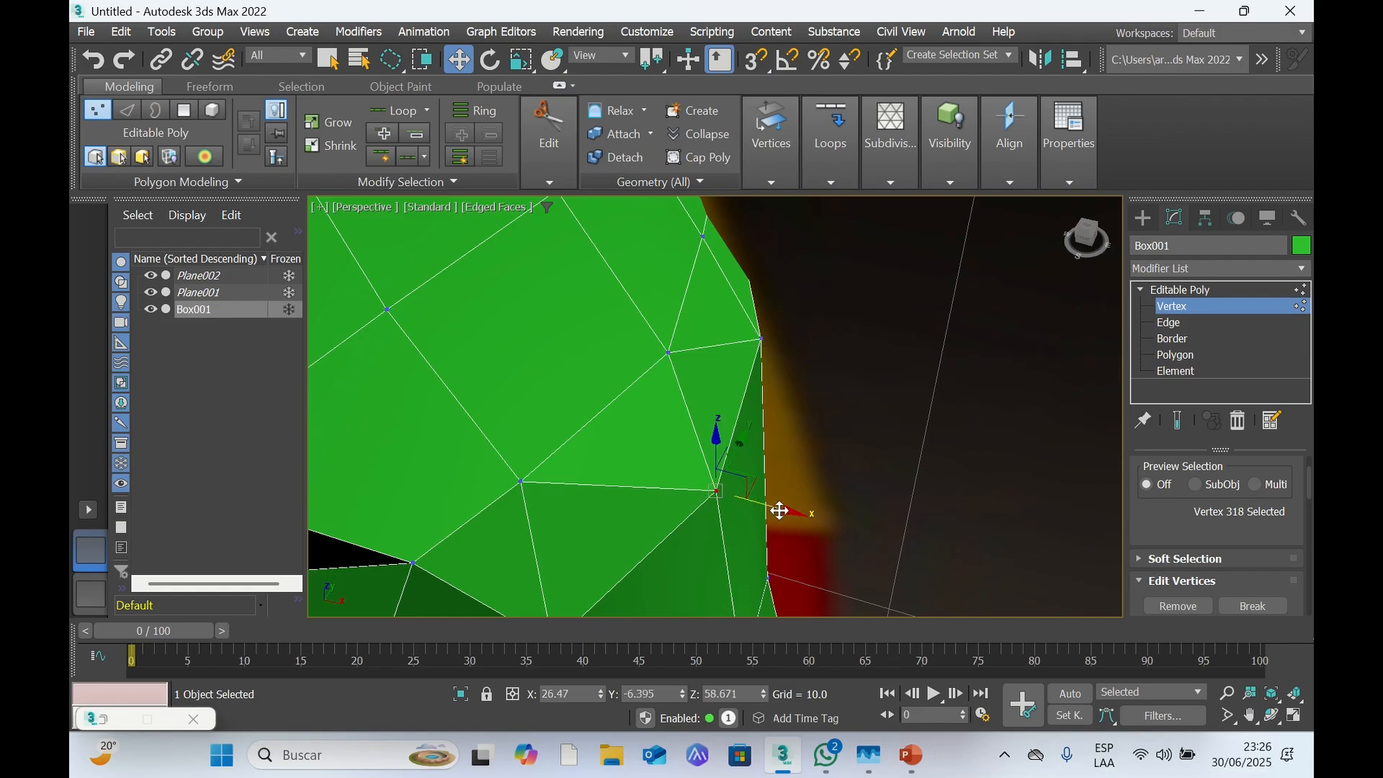
pyautogui.moveTo(778, 511); pyautogui.dragTo(768, 511)
pyautogui.moveTo(1094, 252); pyautogui.dragTo(1063, 378)
pyautogui.scroll(-8, 840, 369)
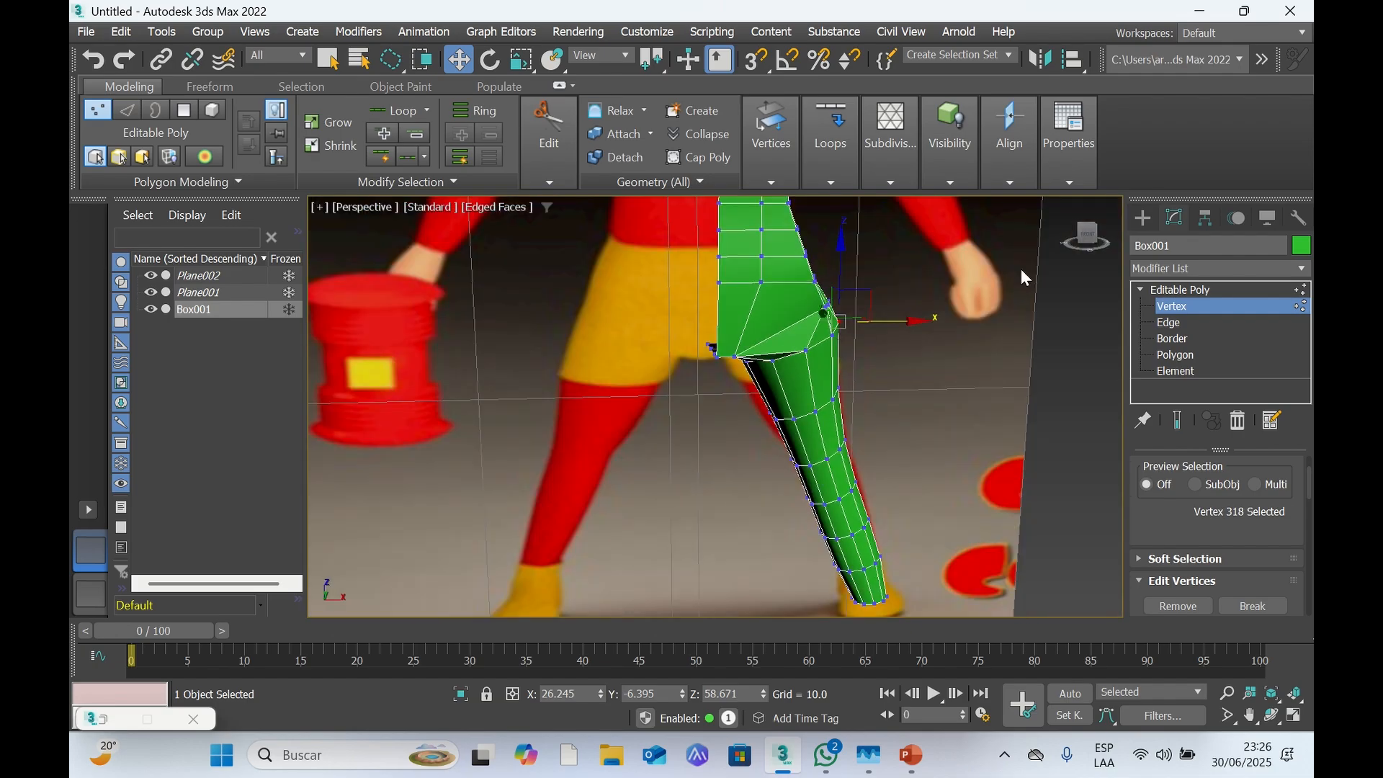
pyautogui.moveTo(1087, 238); pyautogui.dragTo(973, 255)
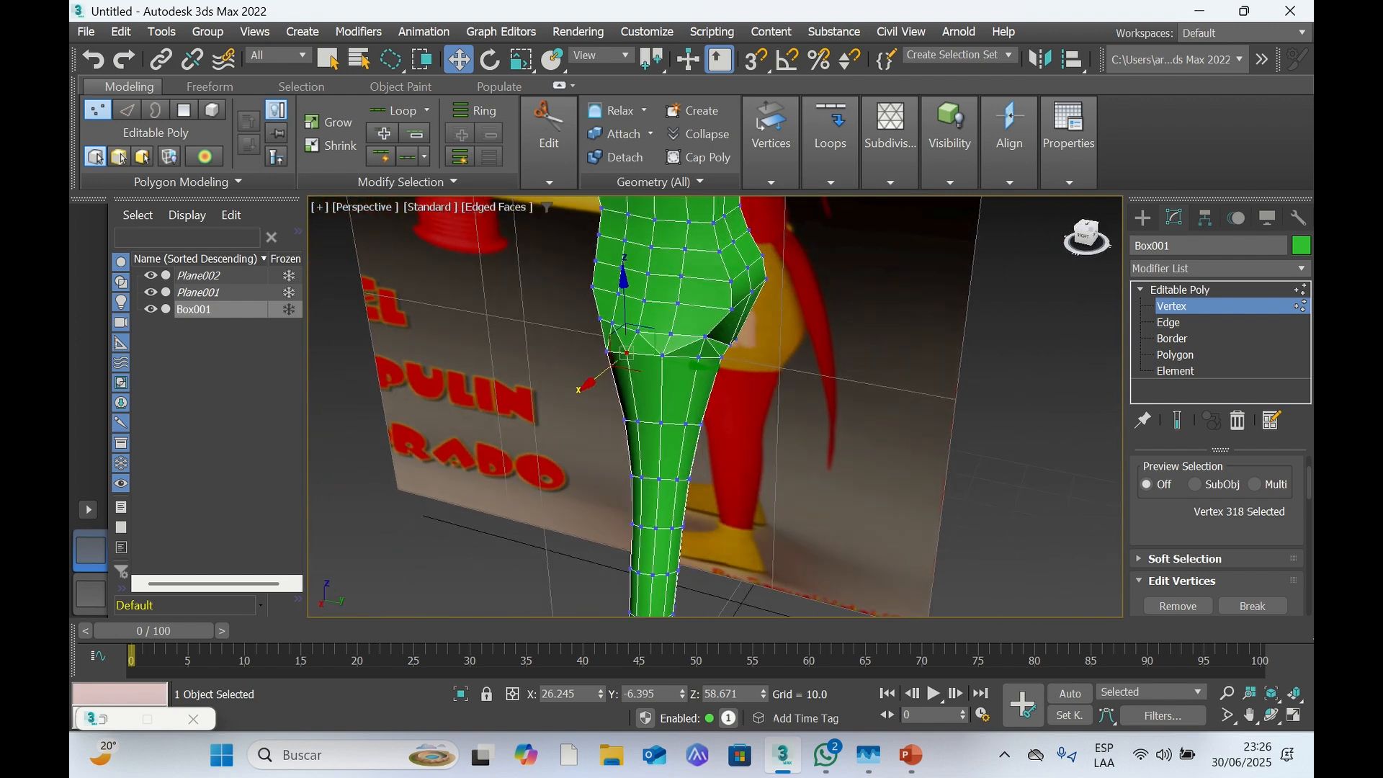
pyautogui.moveTo(663, 404)
pyautogui.keyDown('alt'); pyautogui.mouseDown(button='middle')
pyautogui.moveTo(652, 401)
pyautogui.moveTo(670, 397)
pyautogui.mouseUp(button='middle'); pyautogui.keyUp('alt')
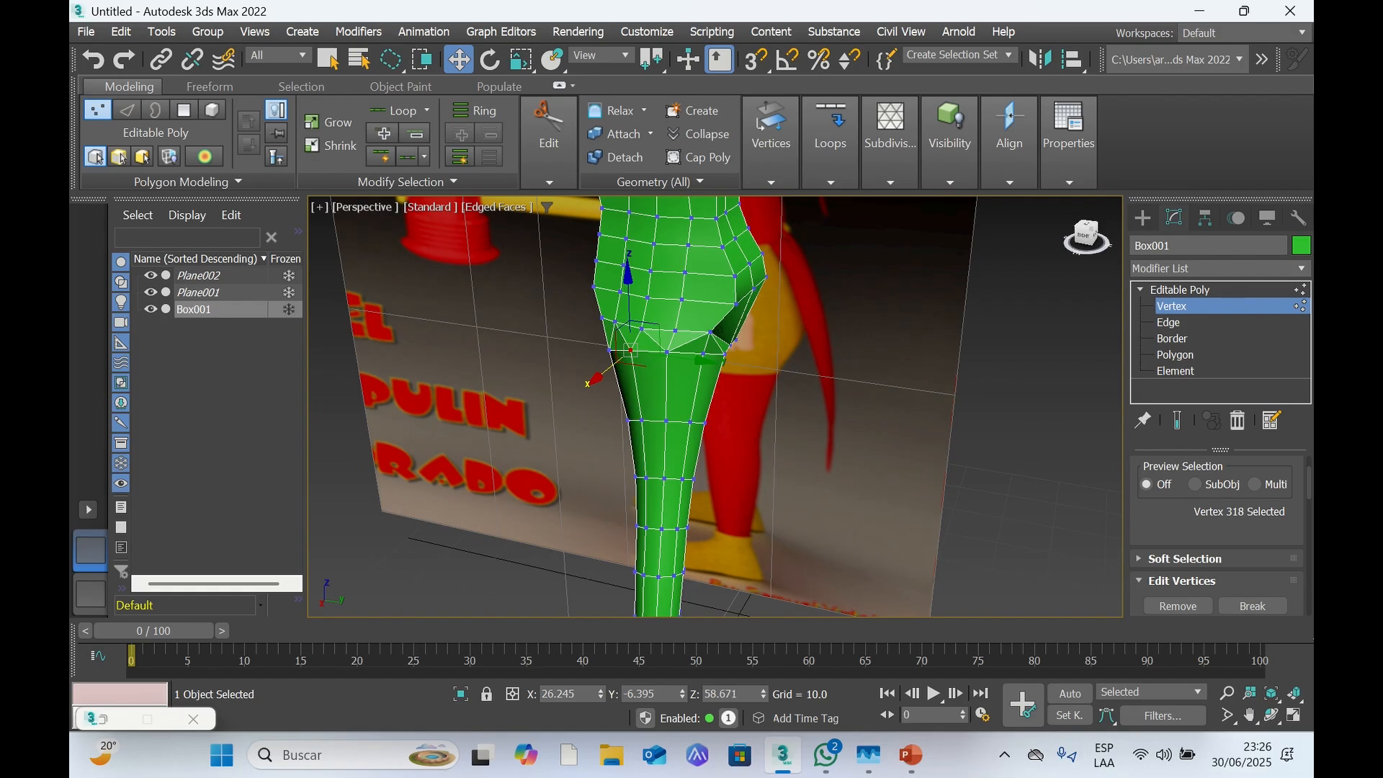
pyautogui.click(677, 329)
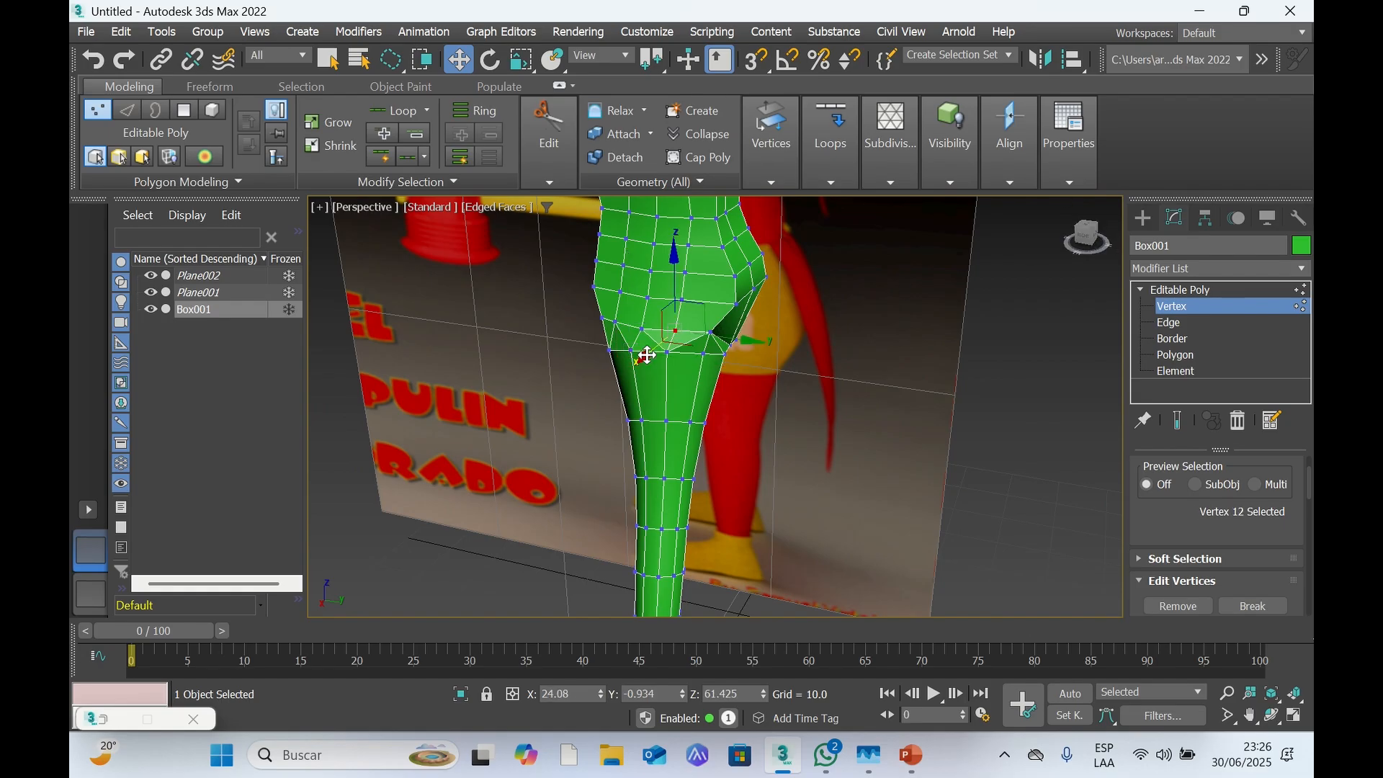
pyautogui.moveTo(647, 358); pyautogui.dragTo(647, 359)
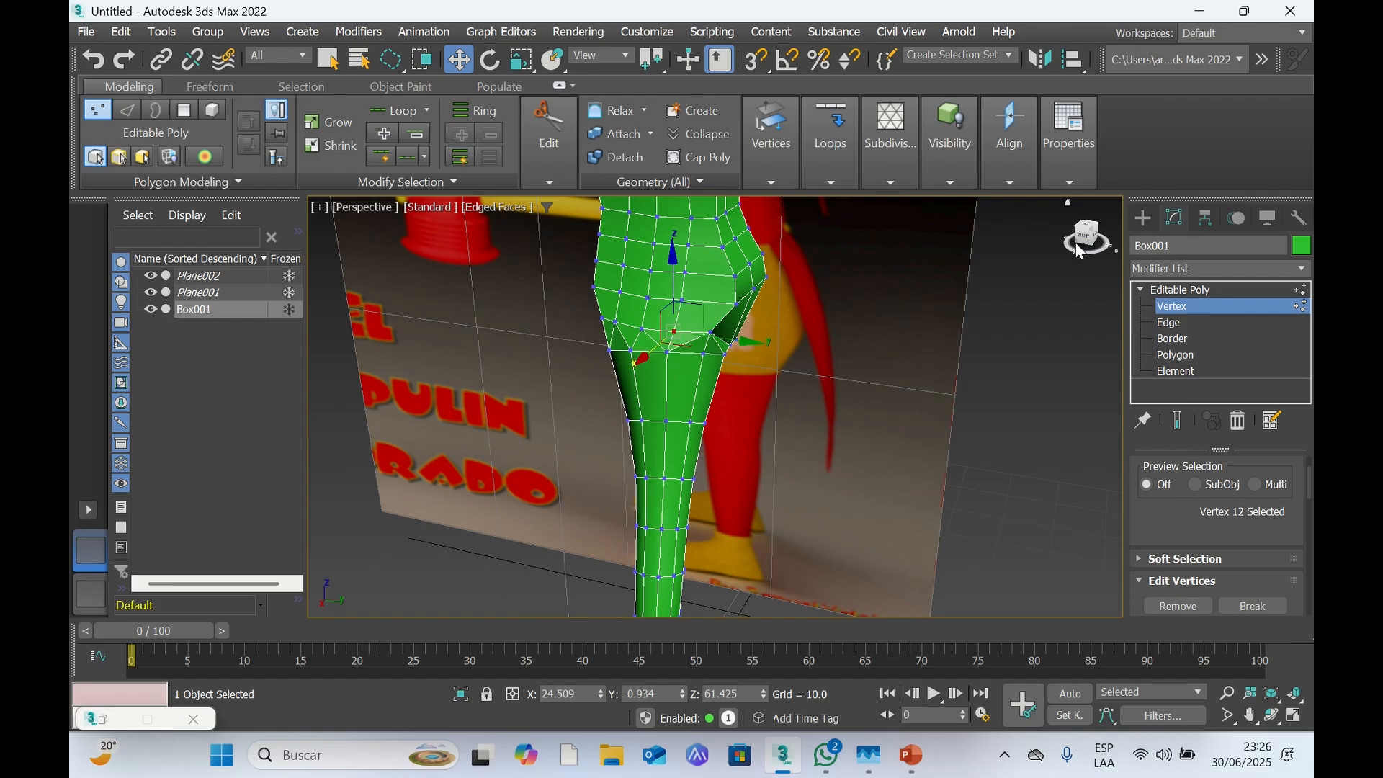
# Move the rear thigh-seam vertex between the outer hip and the crotch along Y to about 3.172
pyautogui.moveTo(1090, 237)
pyautogui.mouseDown()
pyautogui.moveTo(1013, 242)
pyautogui.moveTo(1012, 229)
pyautogui.moveTo(1022, 252)
pyautogui.moveTo(1085, 241)
pyautogui.mouseUp()
pyautogui.keyDown('alt'); pyautogui.moveTo(667, 354); pyautogui.dragTo(719, 329, button='middle'); pyautogui.keyUp('alt')
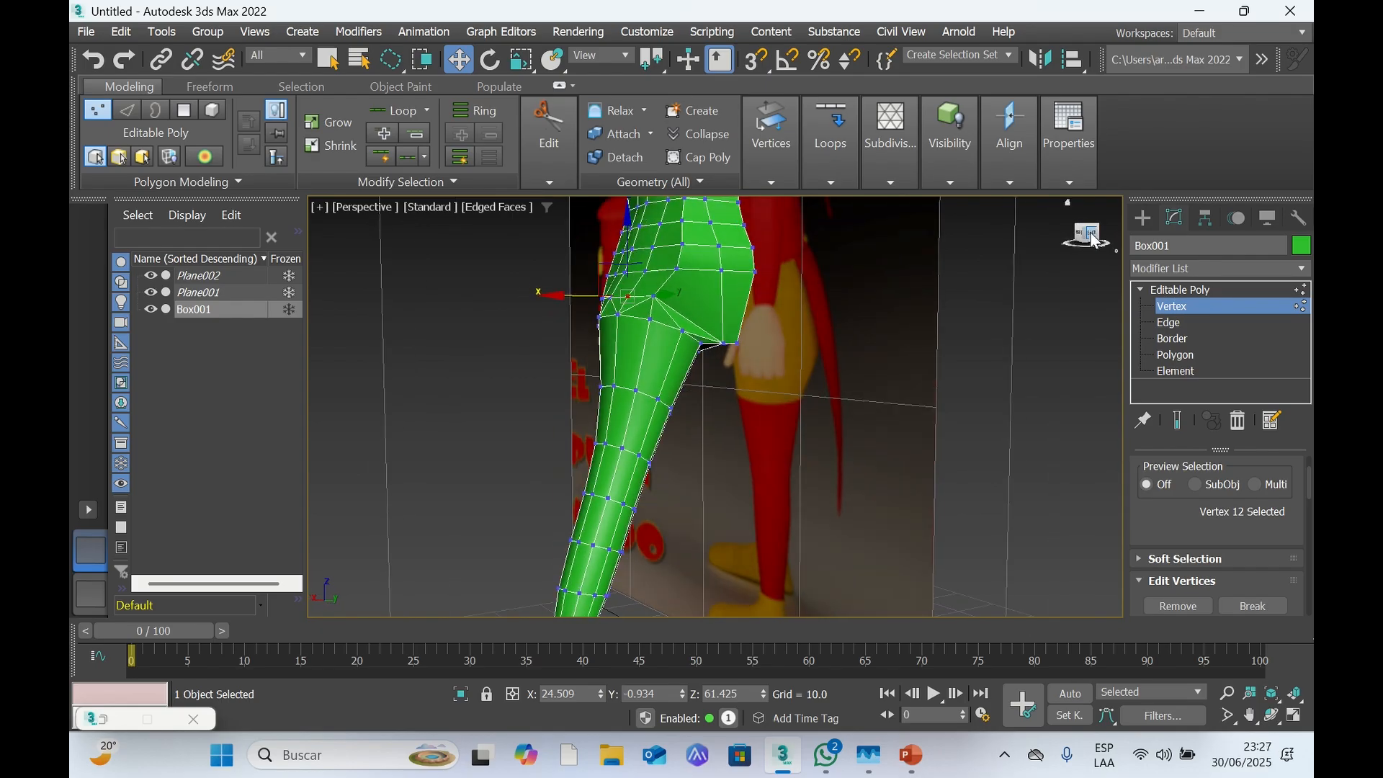
pyautogui.click(682, 331)
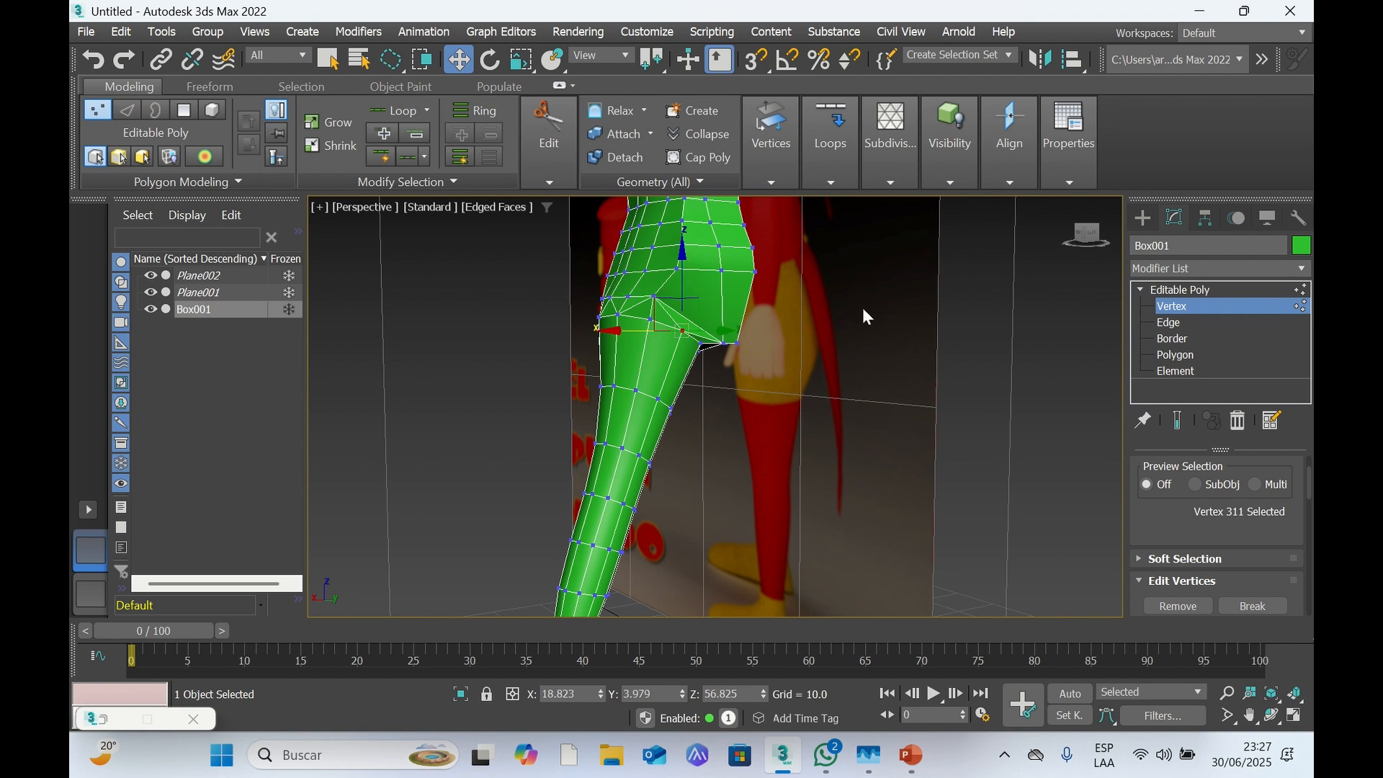
pyautogui.moveTo(1079, 237); pyautogui.dragTo(1099, 238)
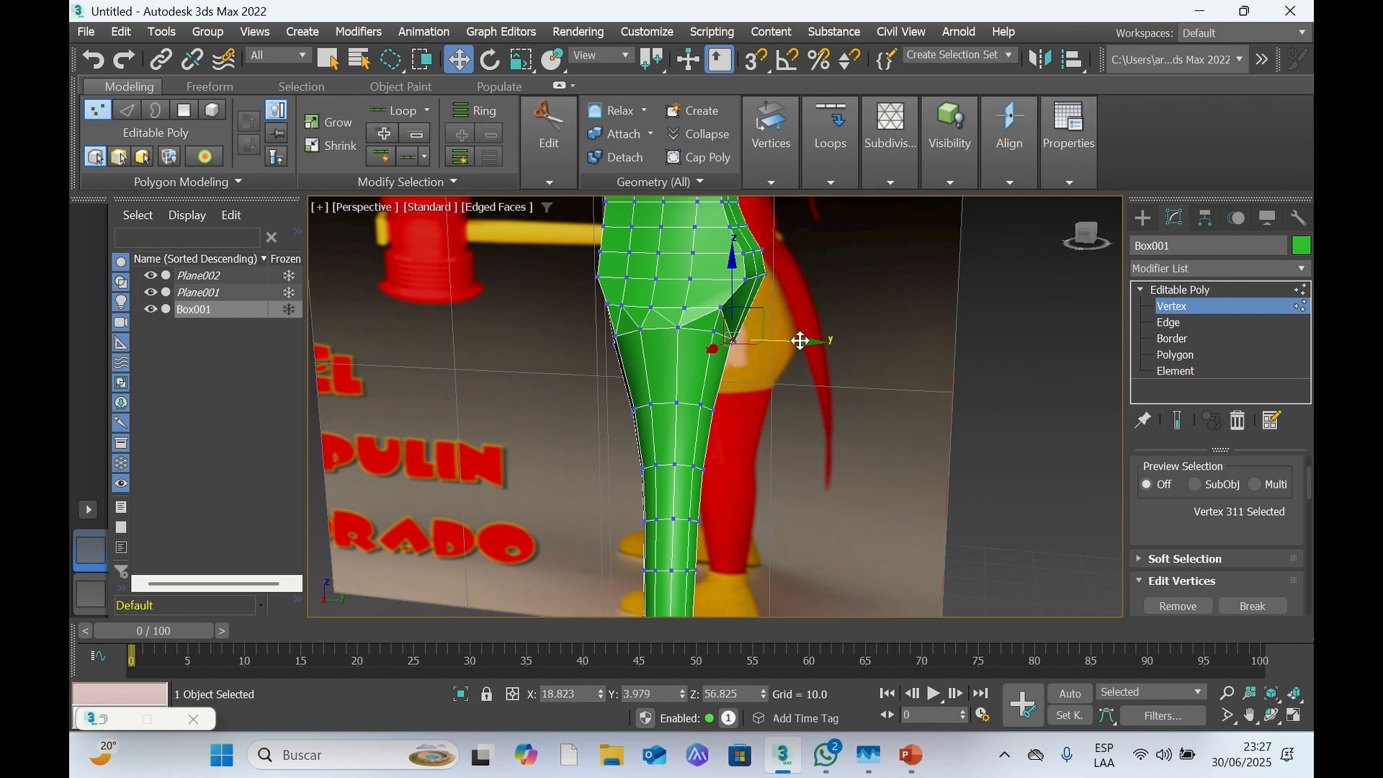
pyautogui.moveTo(800, 341); pyautogui.dragTo(790, 340)
# Move the rear vertex near the crotch, where the buttock meets the inner thigh, along Y to about 3.467
pyautogui.moveTo(1087, 242); pyautogui.dragTo(843, 255)
pyautogui.moveTo(1038, 263); pyautogui.dragTo(1033, 263)
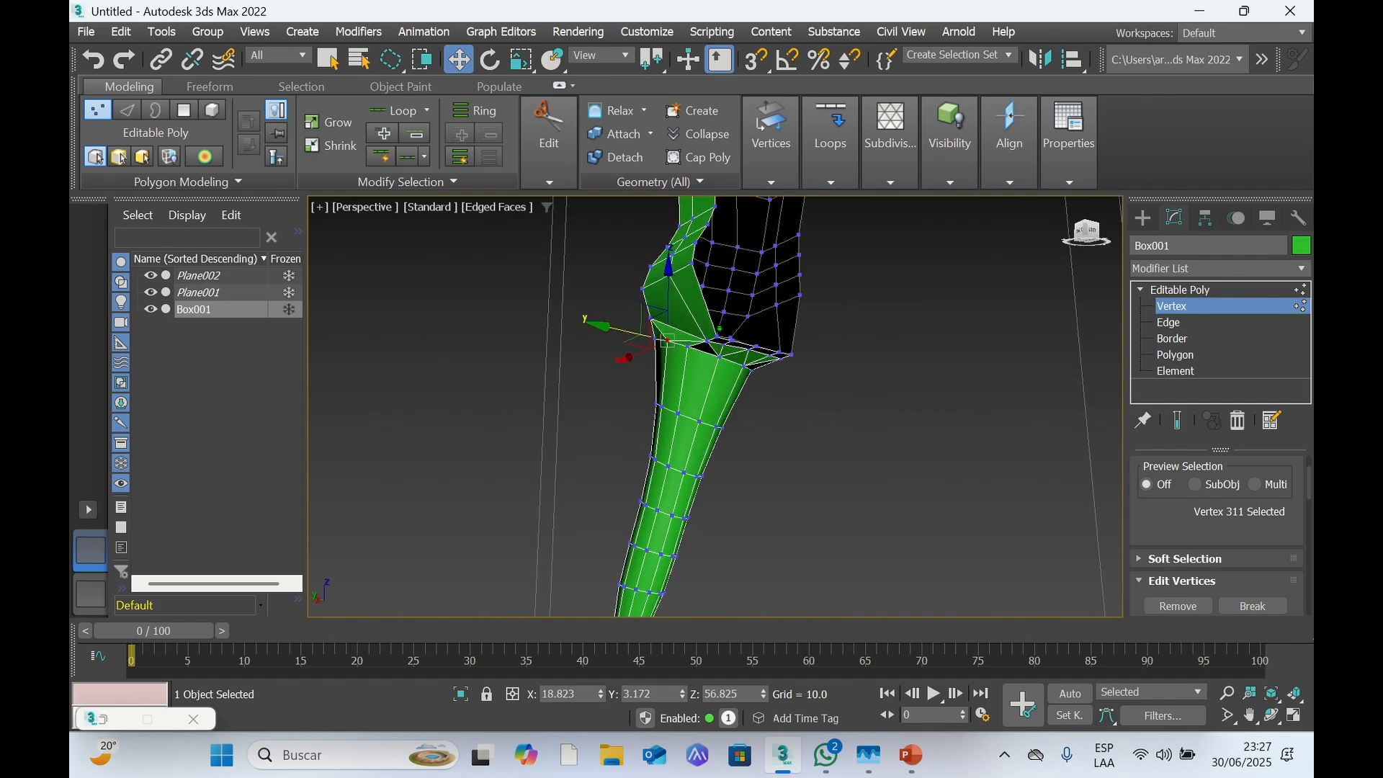
pyautogui.click(708, 345)
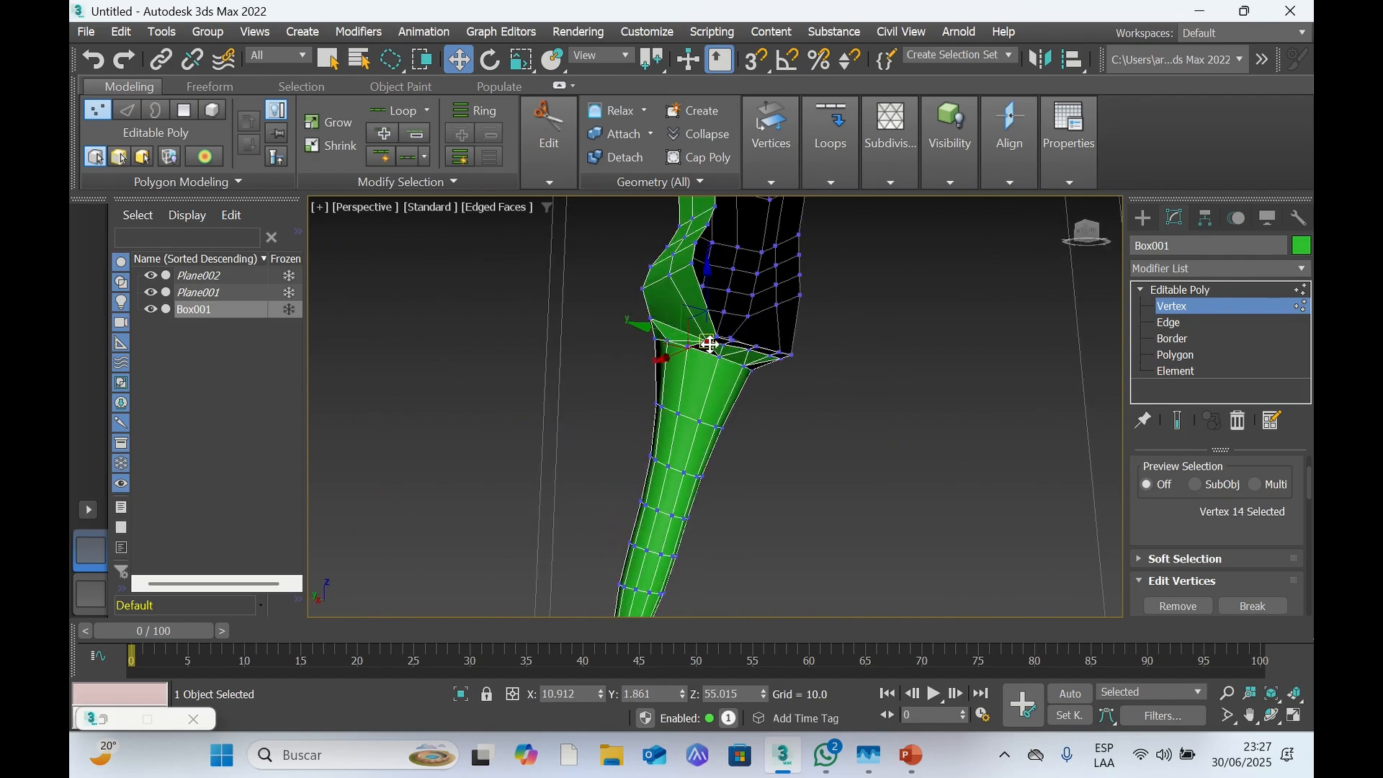
pyautogui.moveTo(668, 333); pyautogui.dragTo(660, 327)
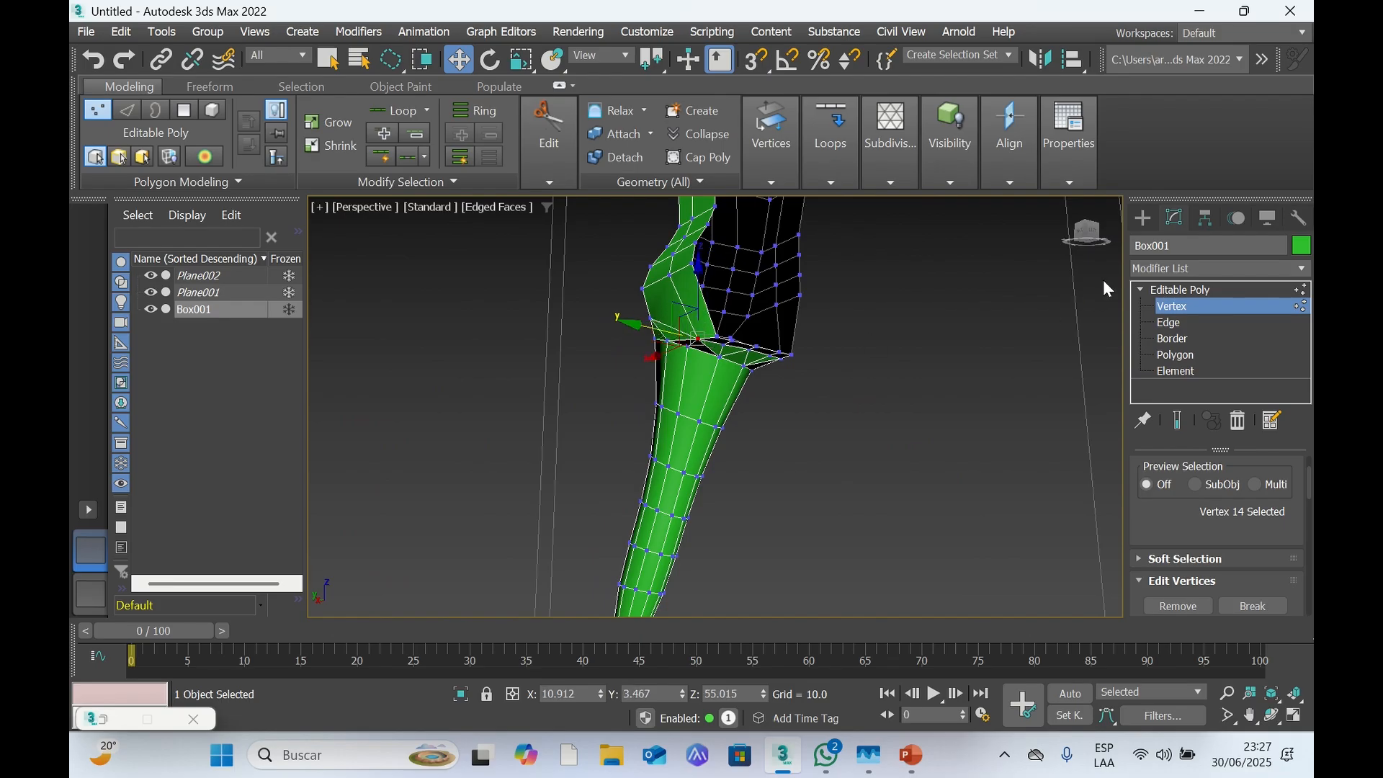
# Move the rear outer hip vertex to about X 22.164, Y 4.103, and the vertex directly above it along X to about 20.708
pyautogui.moveTo(1098, 246); pyautogui.dragTo(1086, 245)
pyautogui.keyDown('alt'); pyautogui.moveTo(719, 329); pyautogui.dragTo(986, 331, button='middle'); pyautogui.keyUp('alt')
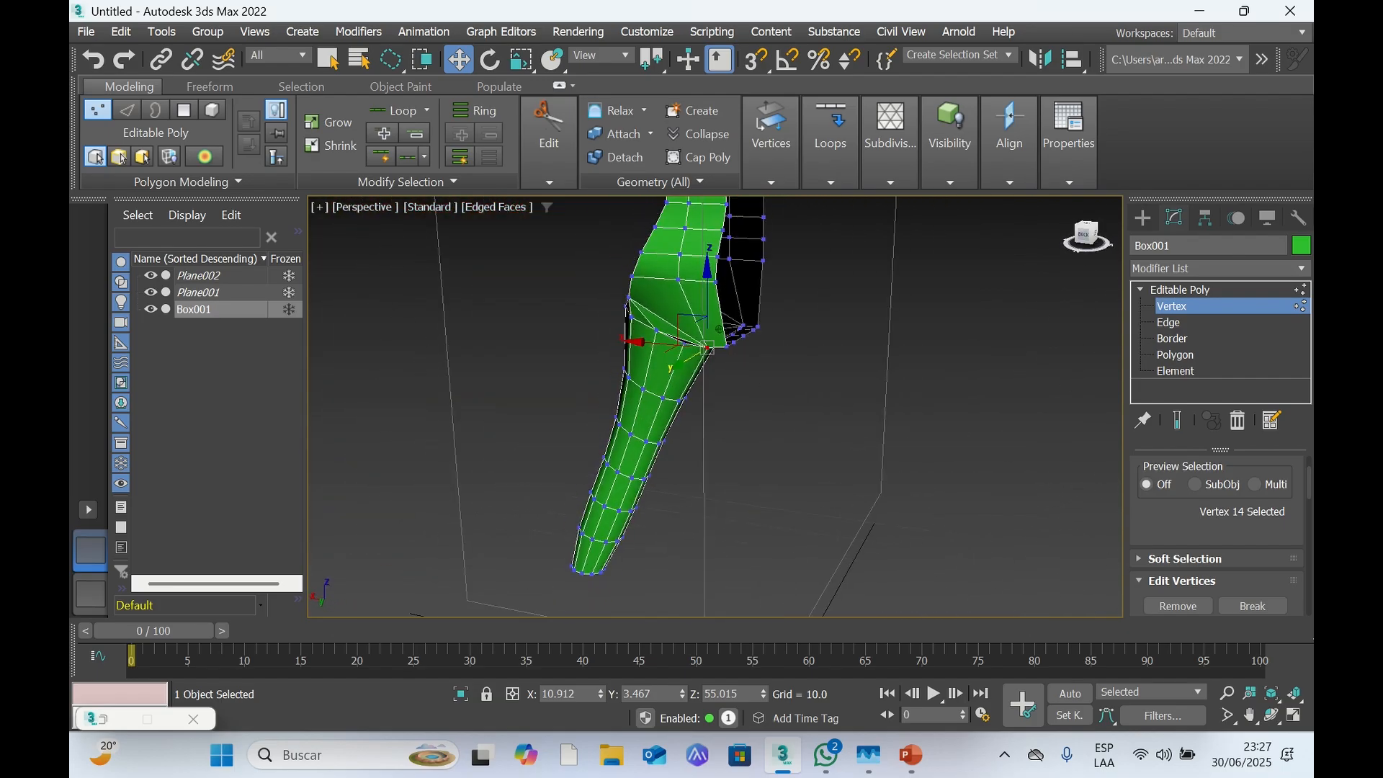
pyautogui.click(630, 300)
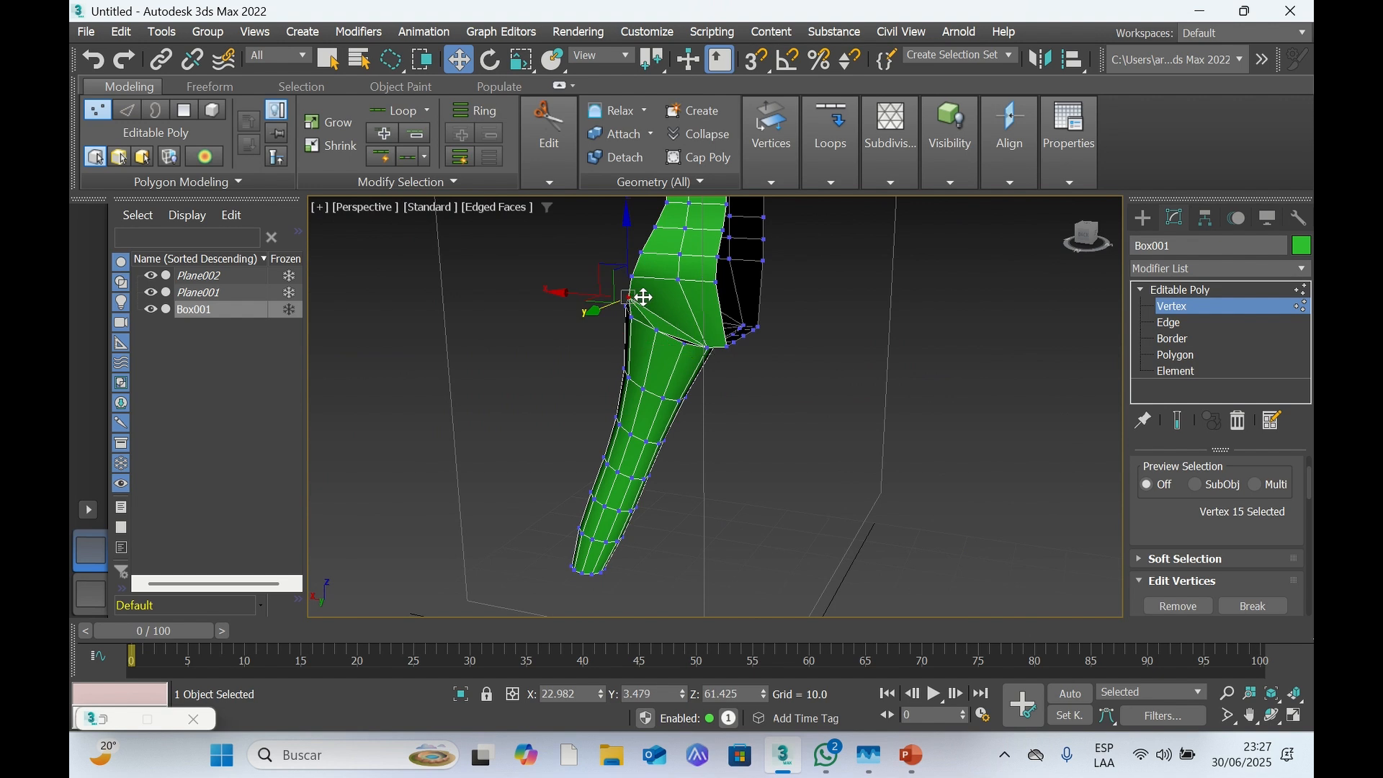
pyautogui.moveTo(599, 307); pyautogui.dragTo(583, 297)
pyautogui.rightClick(582, 297)
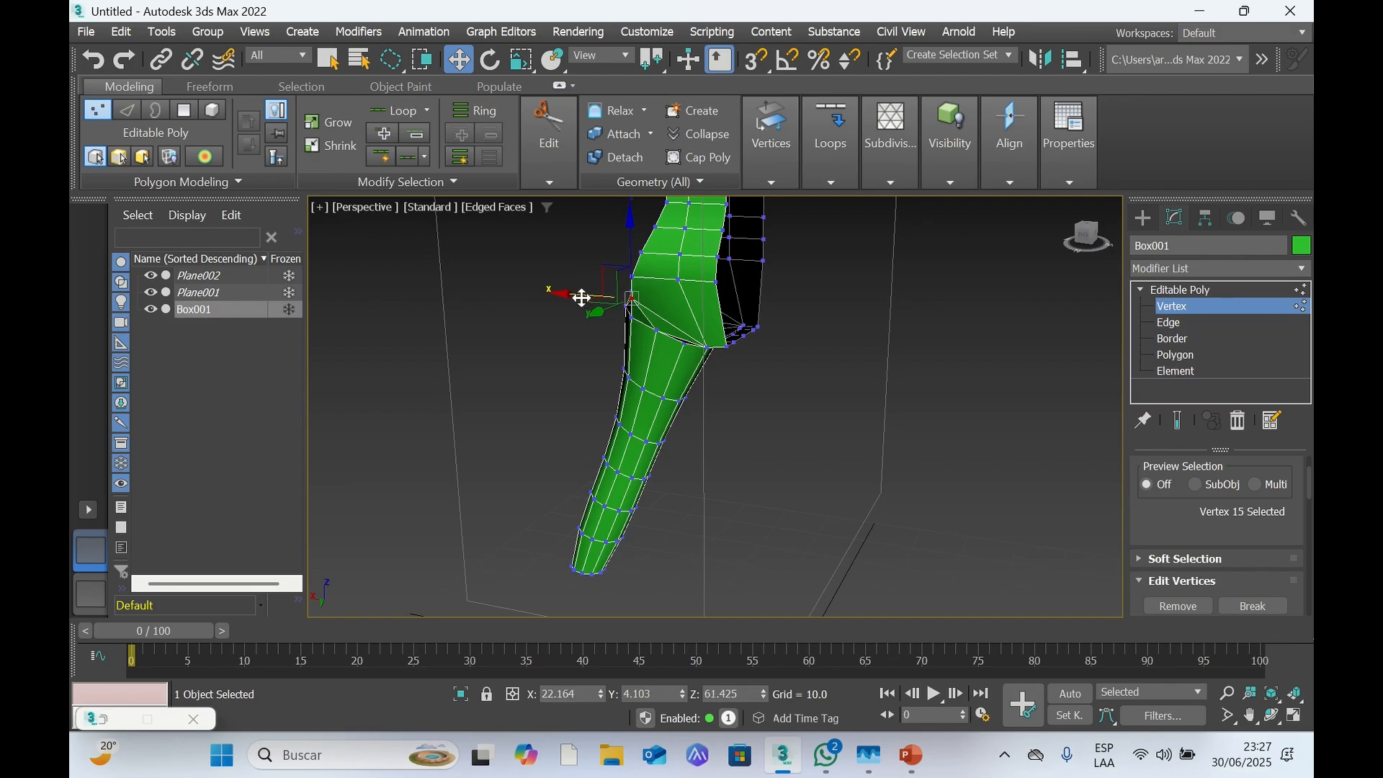
pyautogui.click(632, 276)
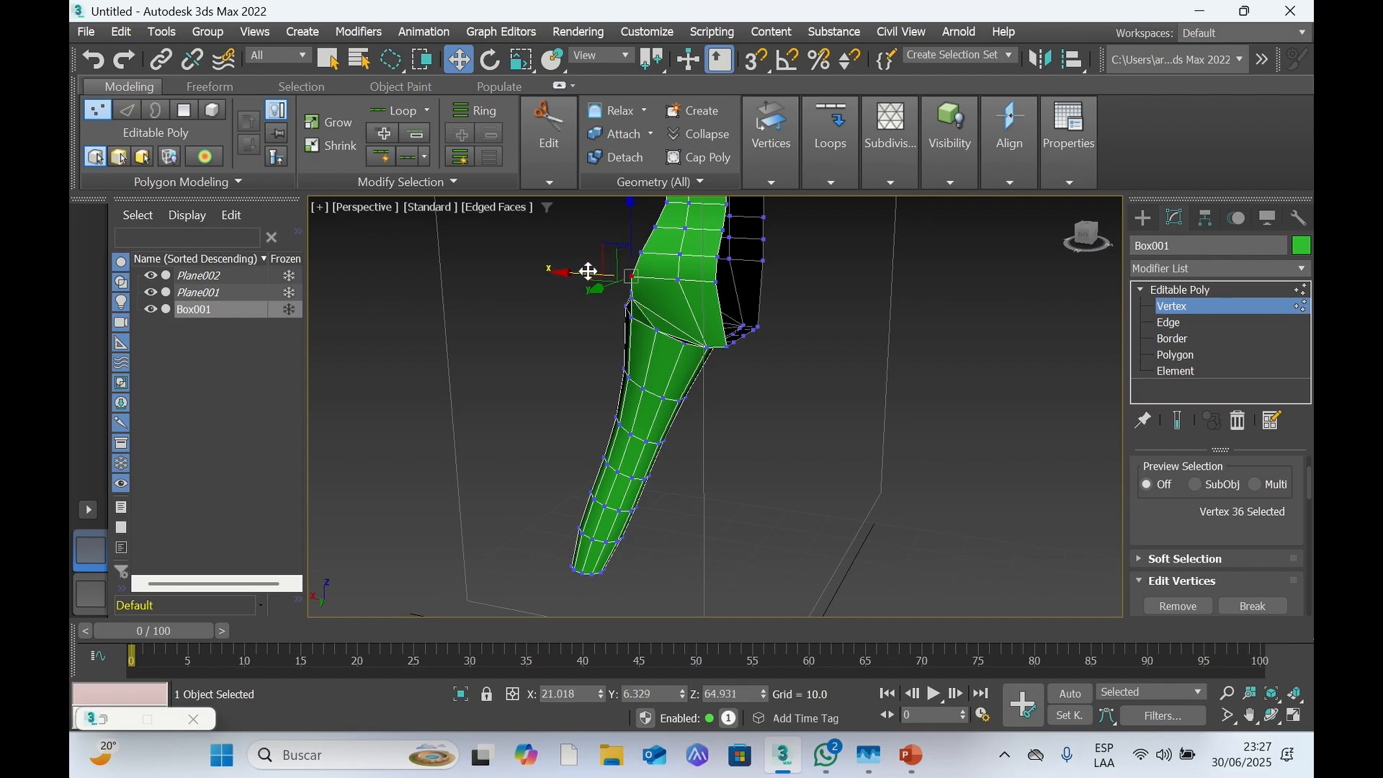
pyautogui.moveTo(589, 271); pyautogui.dragTo(588, 271)
# Scale the ring of 10 vertices around the upper thigh slightly wider along X to follow the reference leg
pyautogui.moveTo(1086, 242)
pyautogui.mouseDown()
pyautogui.moveTo(1189, 268)
pyautogui.moveTo(1224, 252)
pyautogui.mouseUp()
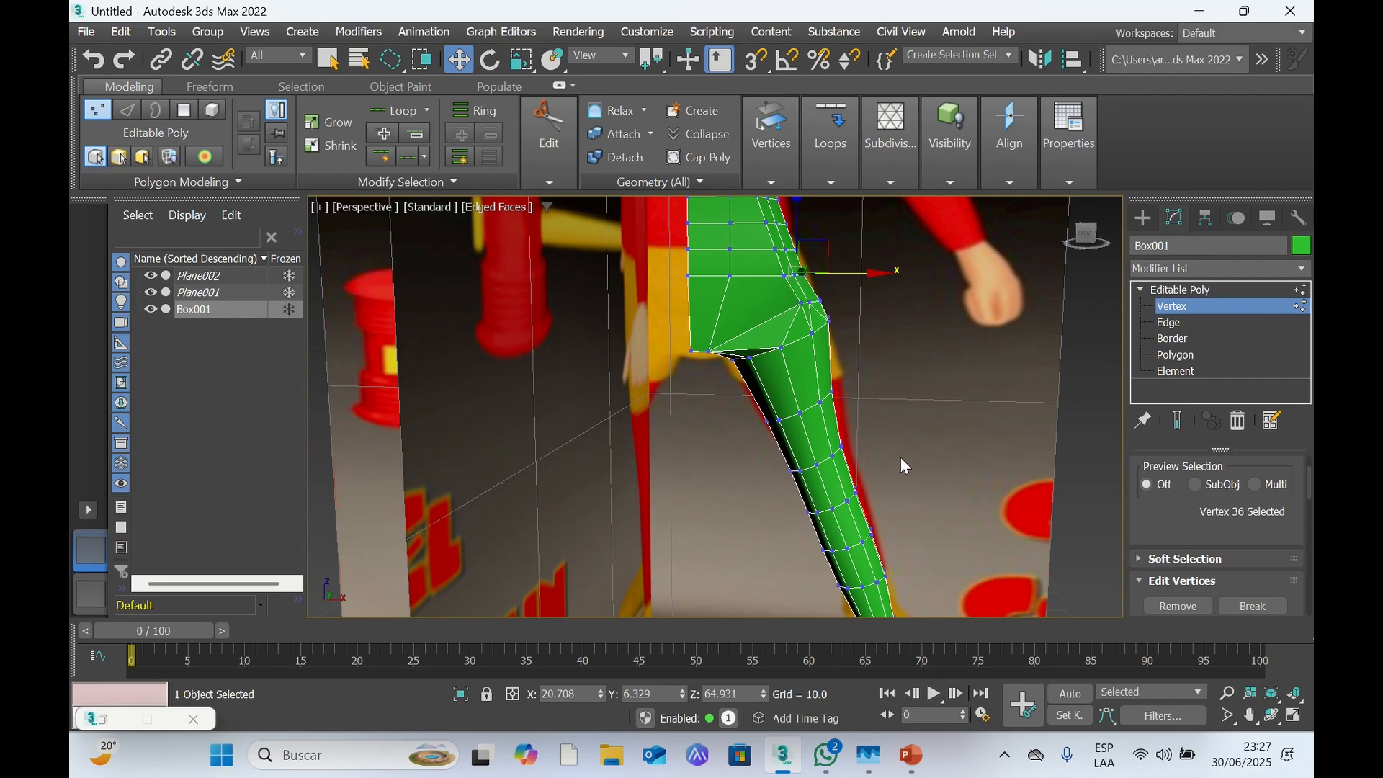
pyautogui.scroll(5, 899, 453)
pyautogui.scroll(-7, 898, 449)
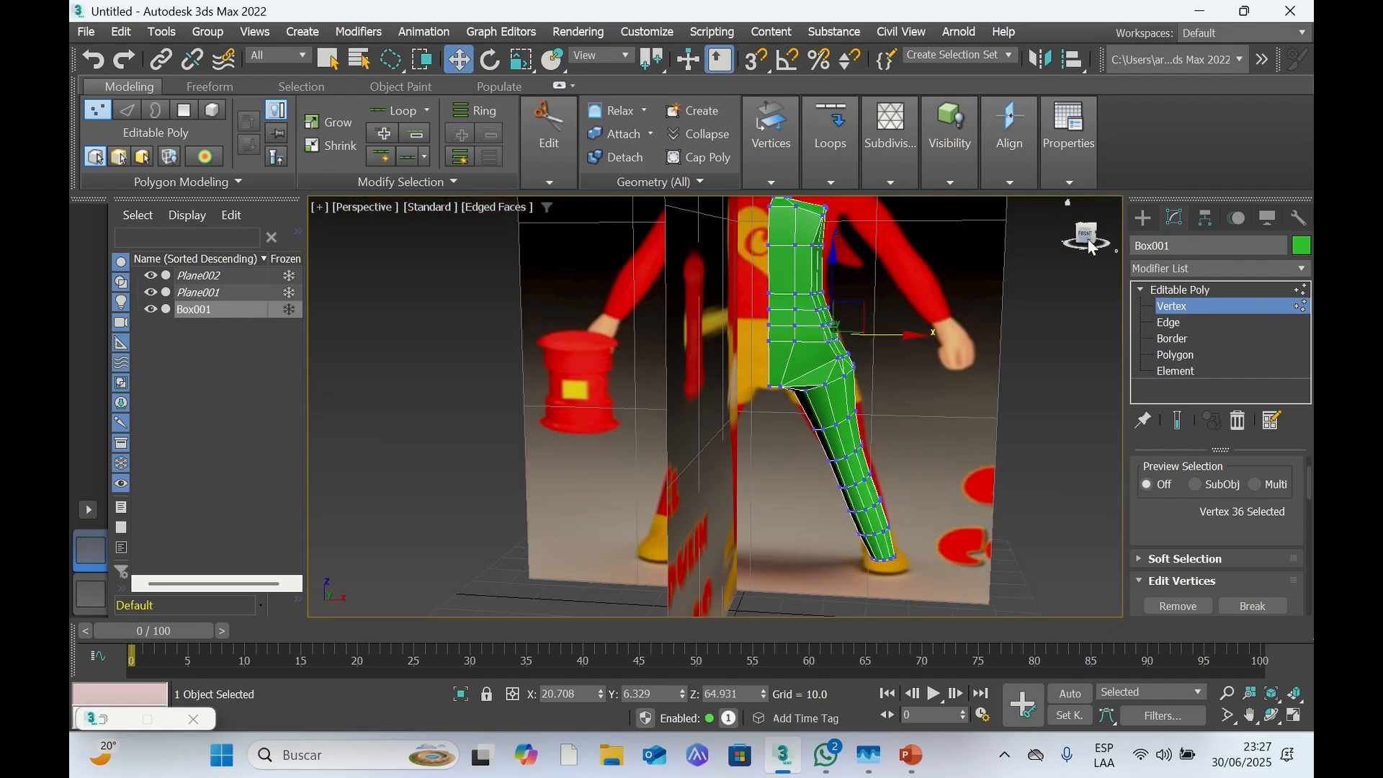
pyautogui.moveTo(1087, 243)
pyautogui.mouseDown()
pyautogui.moveTo(1126, 245)
pyautogui.moveTo(1106, 238)
pyautogui.mouseUp()
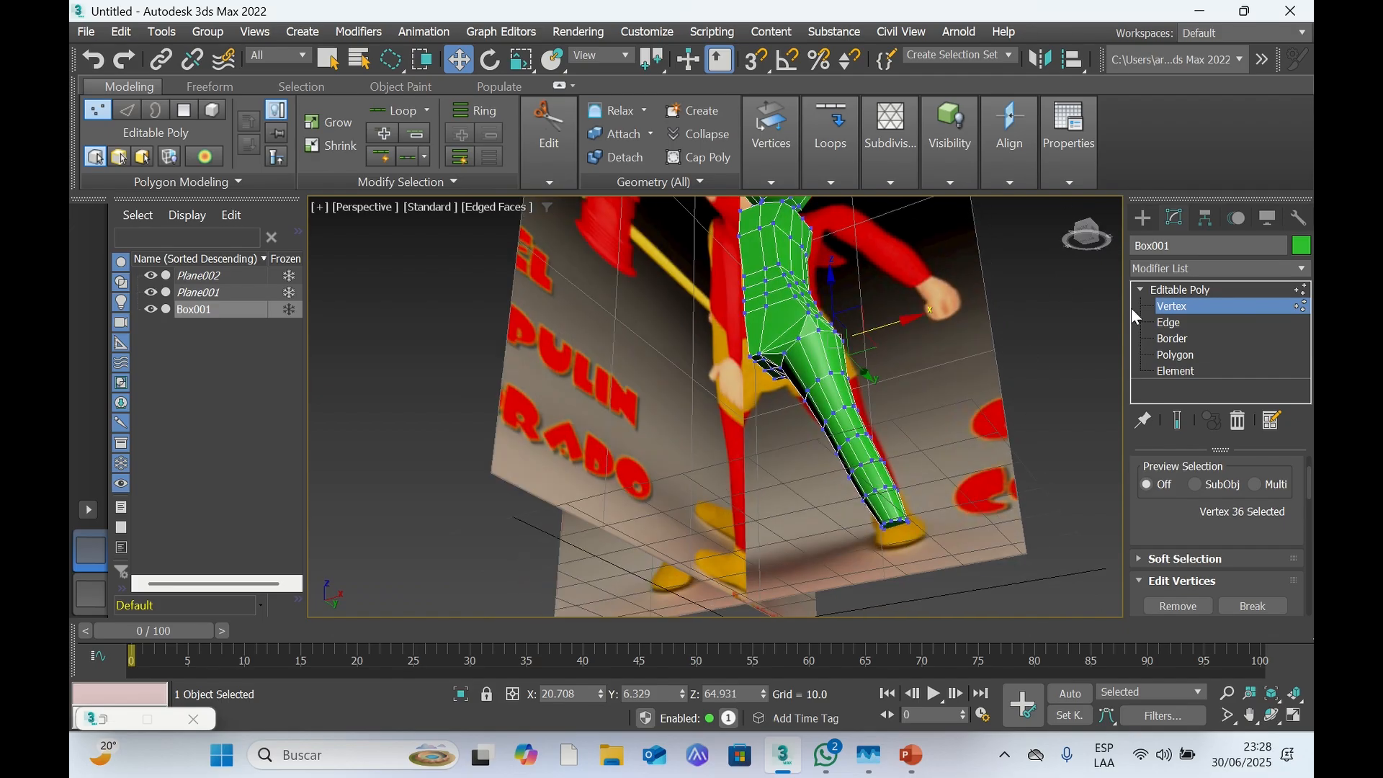
pyautogui.click(1082, 246)
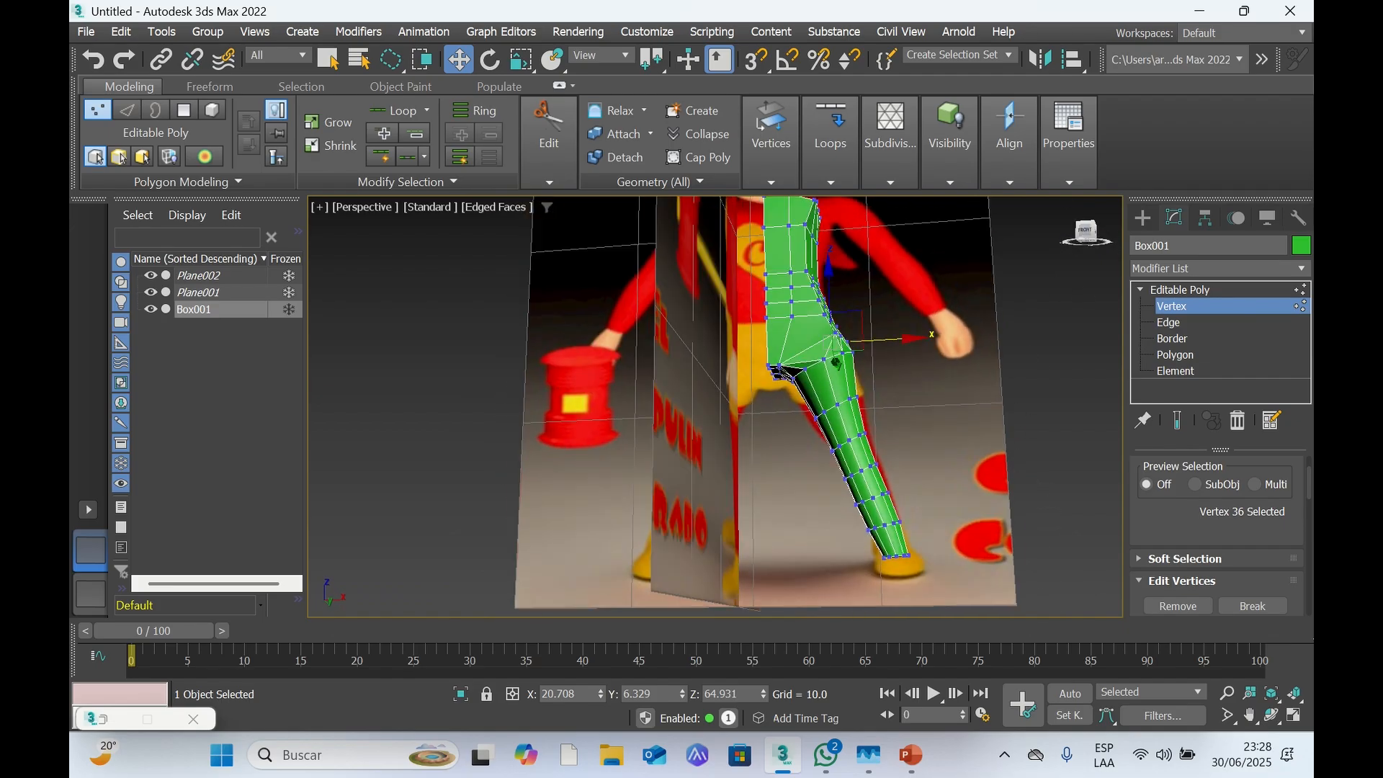
pyautogui.scroll(2, 847, 405)
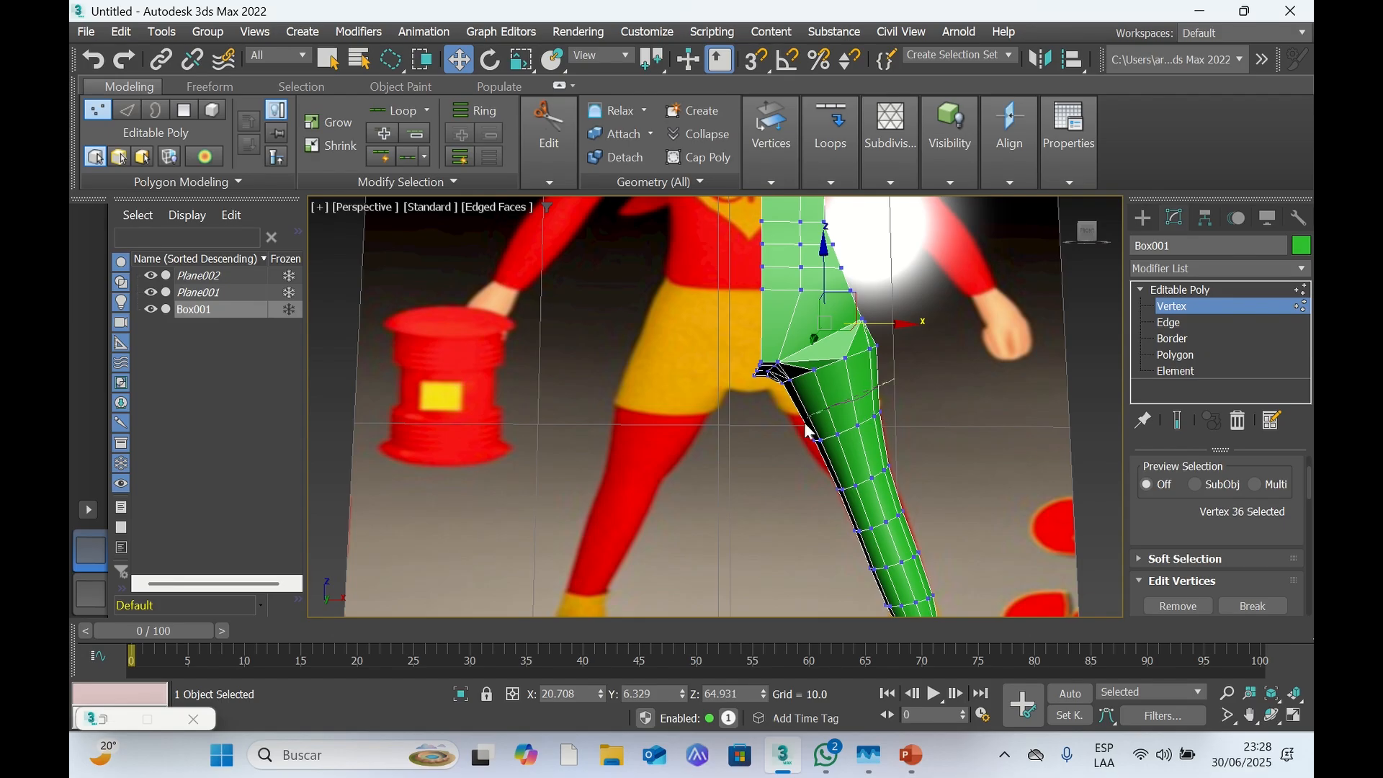
pyautogui.click(837, 445)
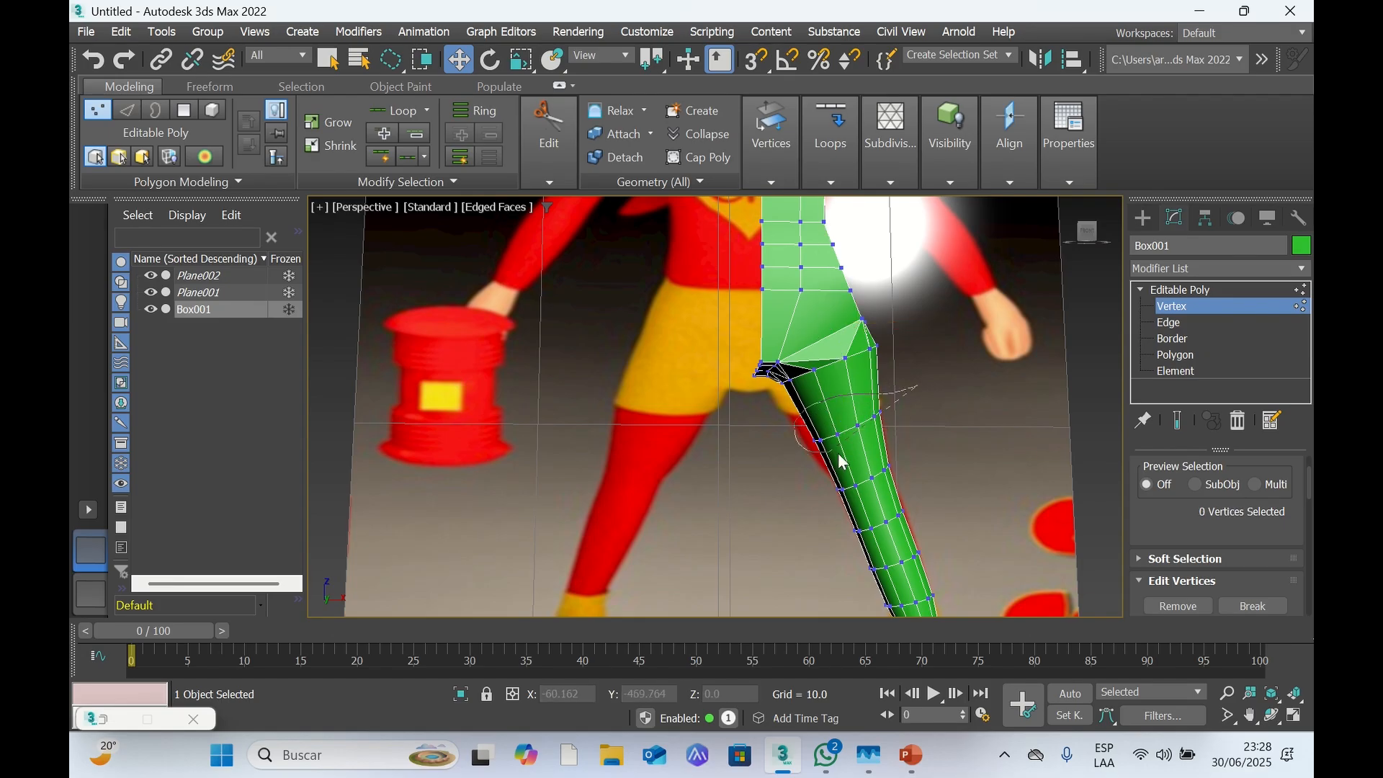
pyautogui.moveTo(899, 440); pyautogui.dragTo(903, 458)
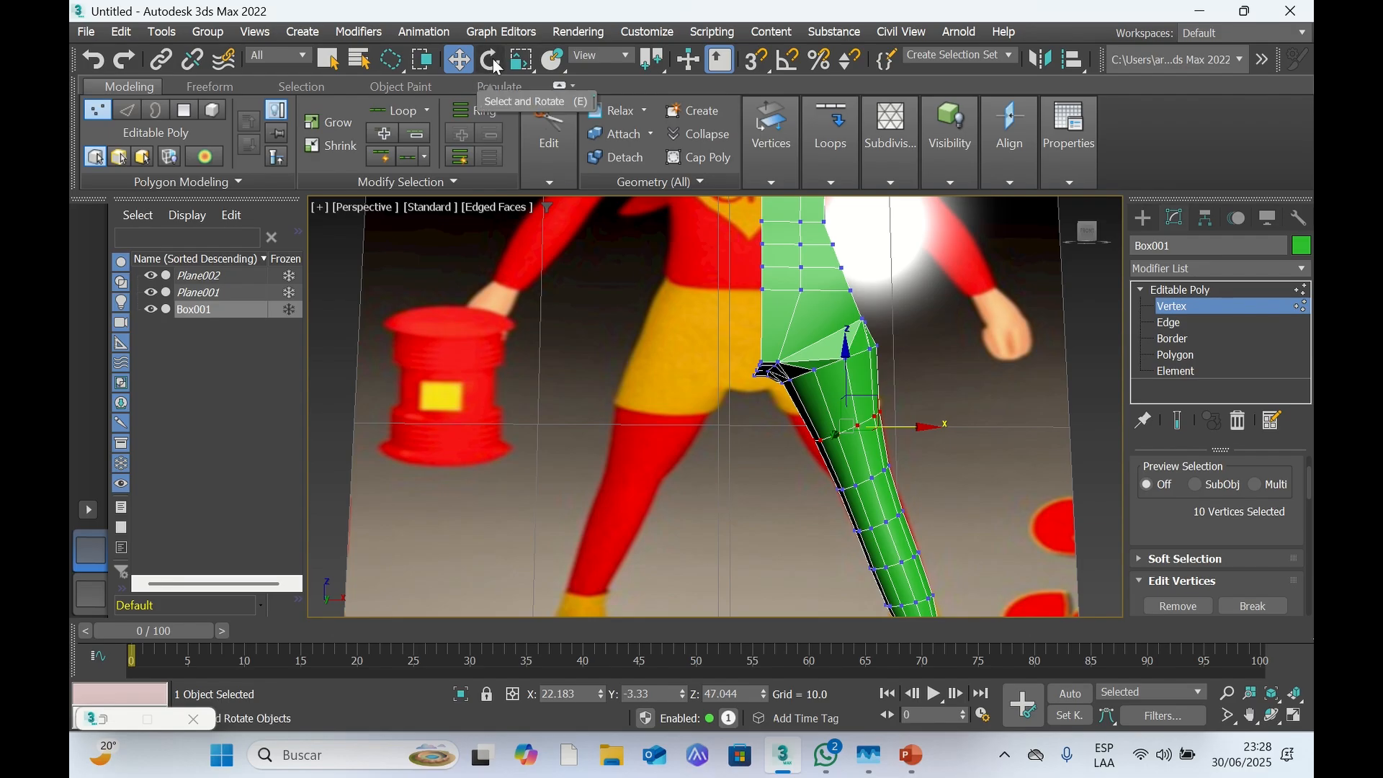
pyautogui.click(520, 59)
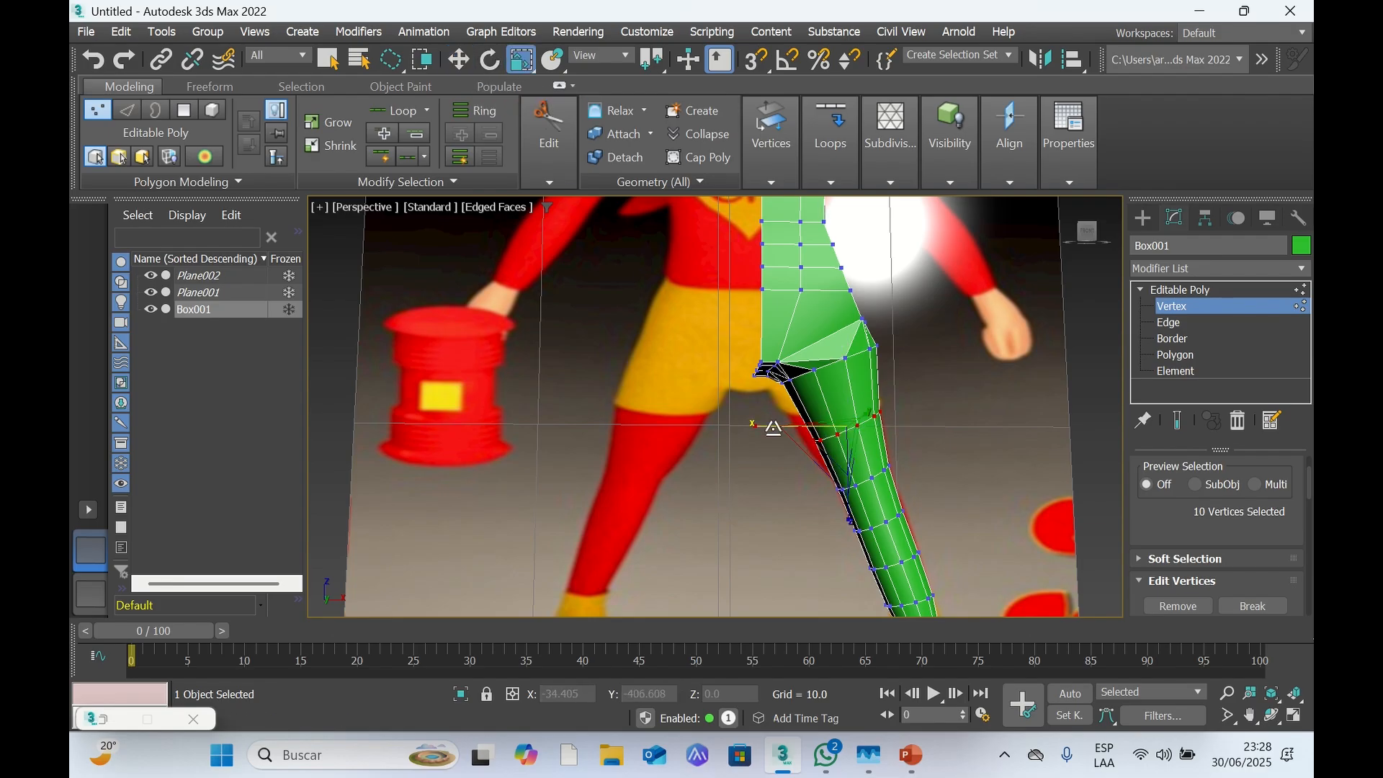
pyautogui.moveTo(764, 425); pyautogui.dragTo(760, 425)
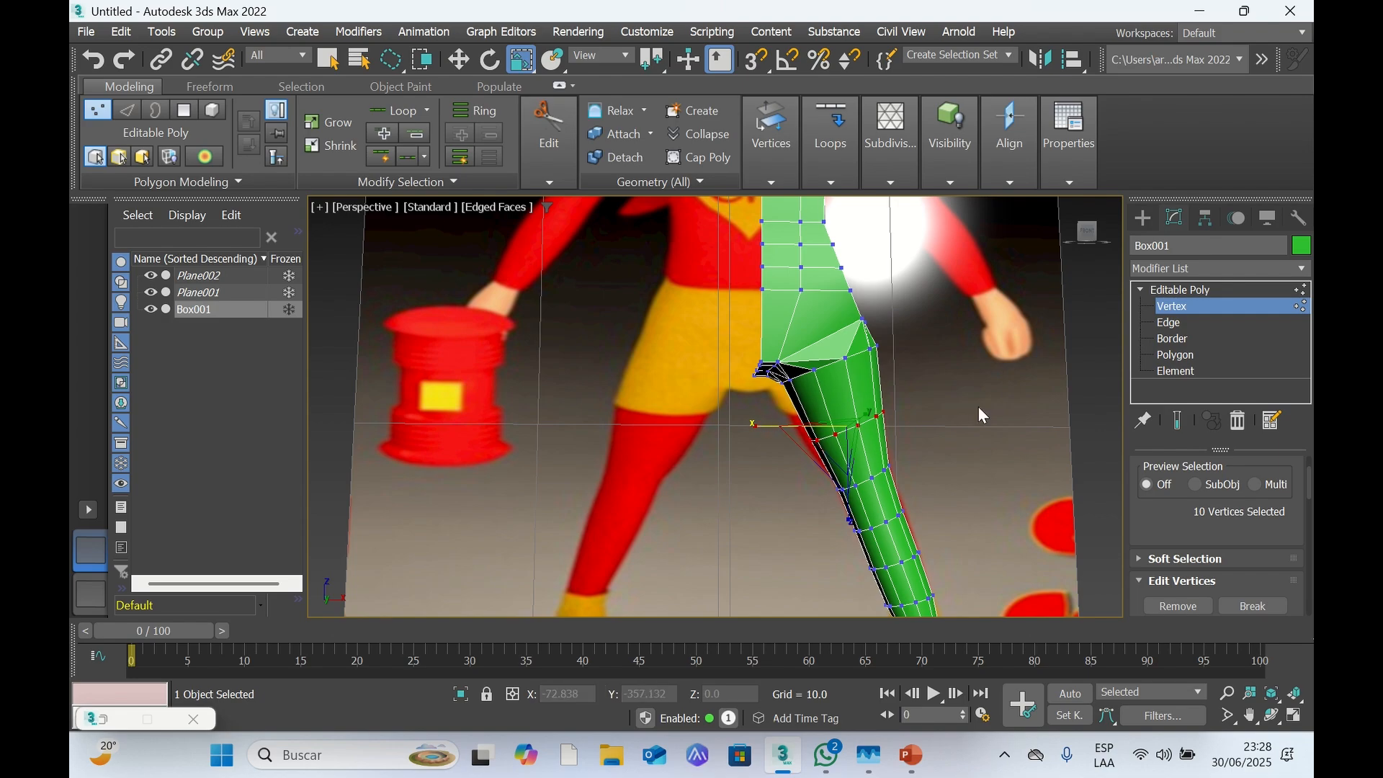
# Scale the ring of 10 vertices around the knee slightly narrower along X to match the front reference
pyautogui.moveTo(1092, 239); pyautogui.dragTo(1010, 239)
pyautogui.keyDown('alt'); pyautogui.moveTo(765, 363); pyautogui.dragTo(868, 364, button='middle'); pyautogui.keyUp('alt')
pyautogui.moveTo(1073, 234); pyautogui.dragTo(1086, 230)
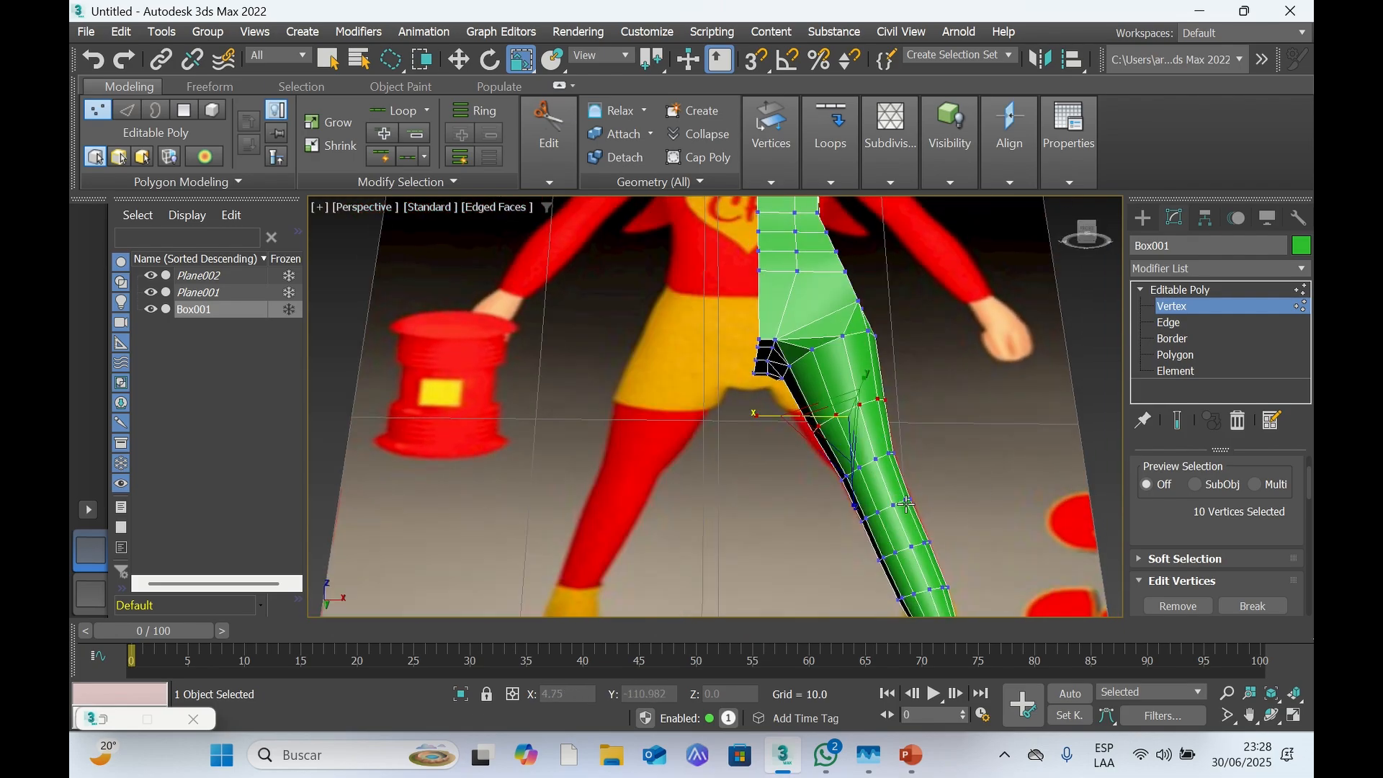
pyautogui.click(932, 476)
pyautogui.moveTo(854, 521)
pyautogui.mouseDown()
pyautogui.moveTo(880, 525)
pyautogui.moveTo(925, 497)
pyautogui.mouseUp()
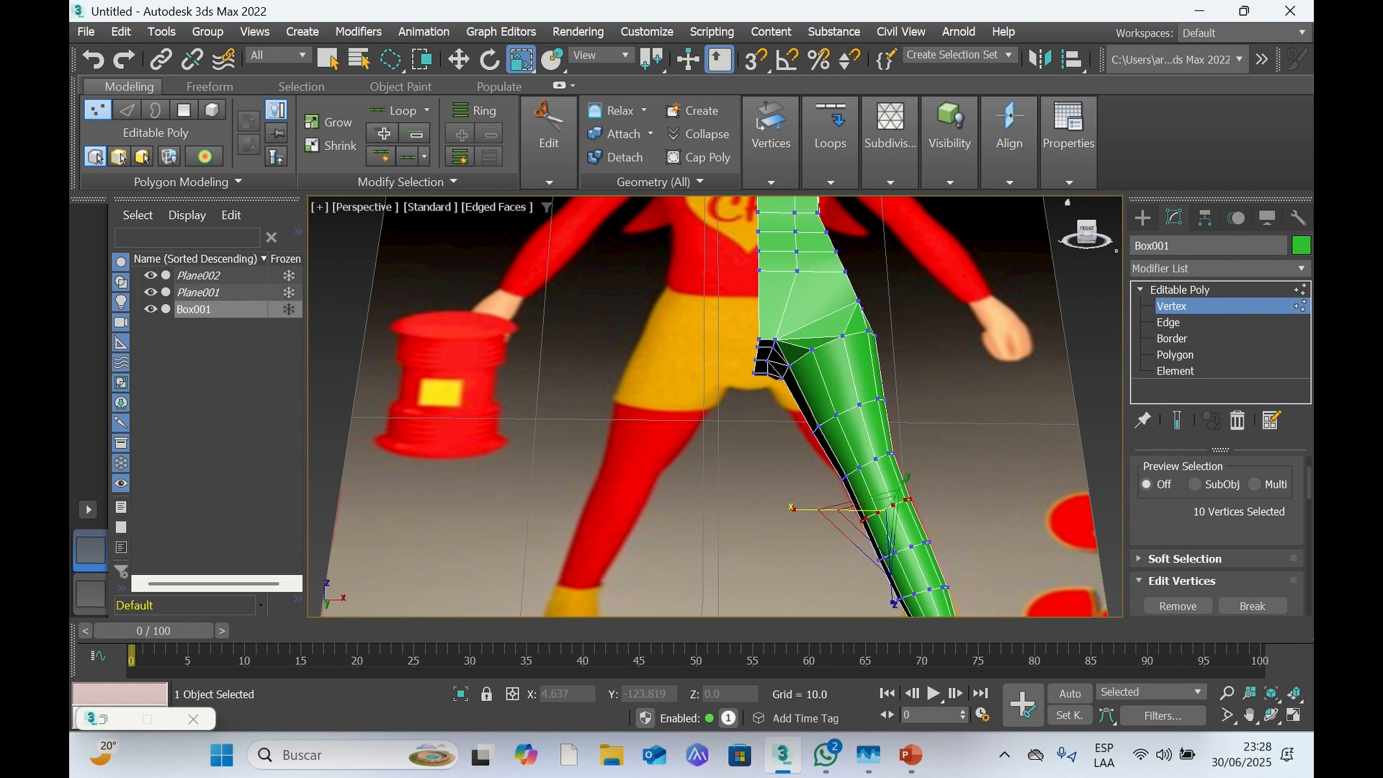
pyautogui.keyDown('alt'); pyautogui.moveTo(990, 363); pyautogui.dragTo(937, 364, button='middle'); pyautogui.keyUp('alt')
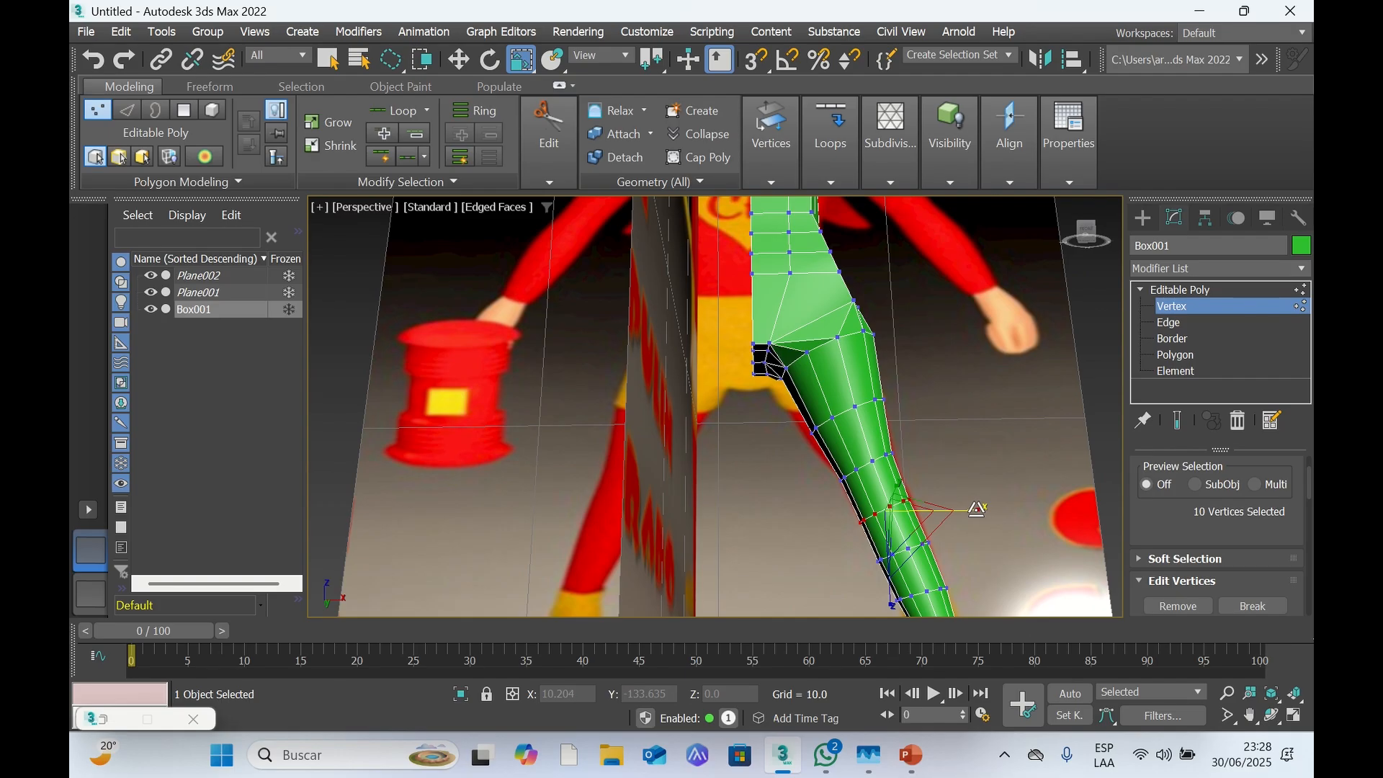
pyautogui.moveTo(977, 510); pyautogui.dragTo(969, 509)
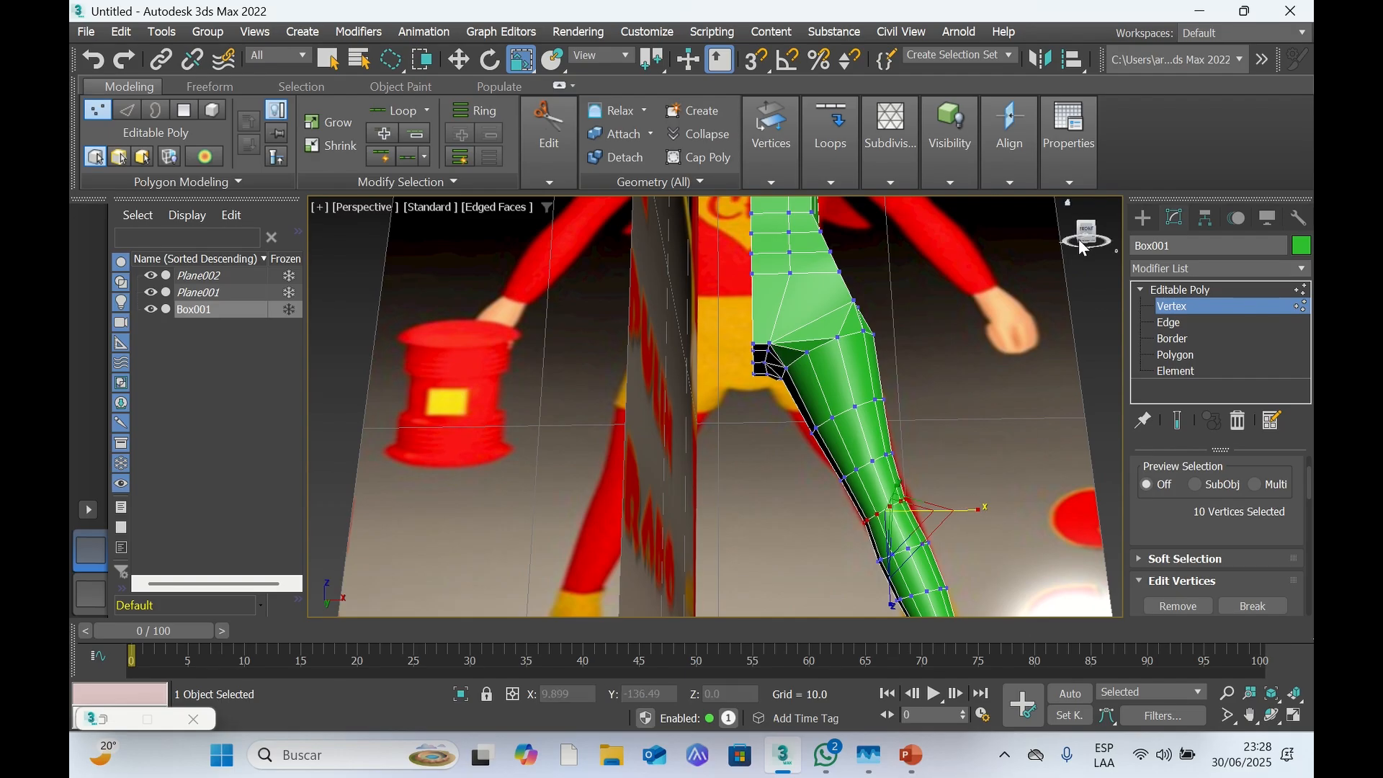
# Select the ring of 10 vertices at the lower end of the leg and scale it to fit the reference ankle
pyautogui.moveTo(1086, 244)
pyautogui.mouseDown()
pyautogui.moveTo(1133, 246)
pyautogui.moveTo(1076, 245)
pyautogui.mouseUp()
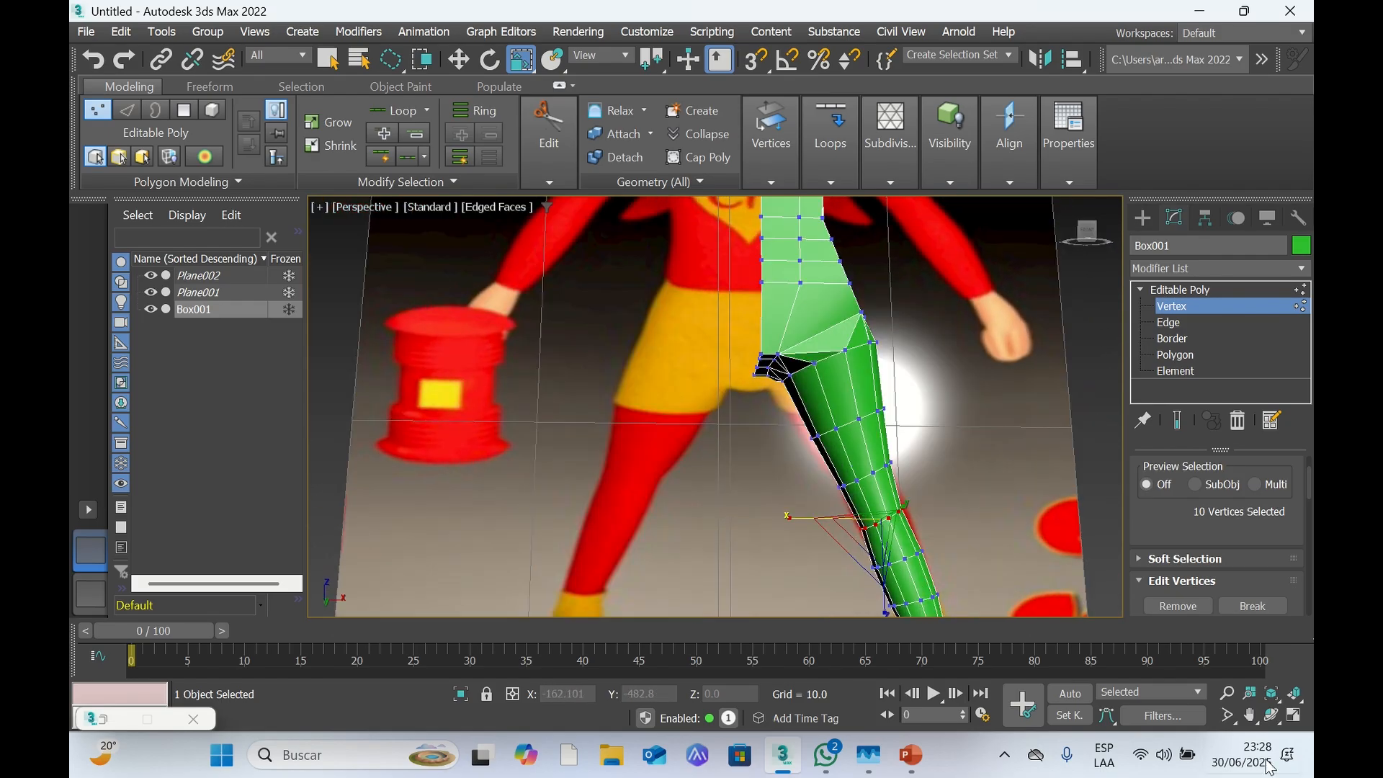
pyautogui.click(1250, 715)
pyautogui.moveTo(973, 513); pyautogui.dragTo(945, 408)
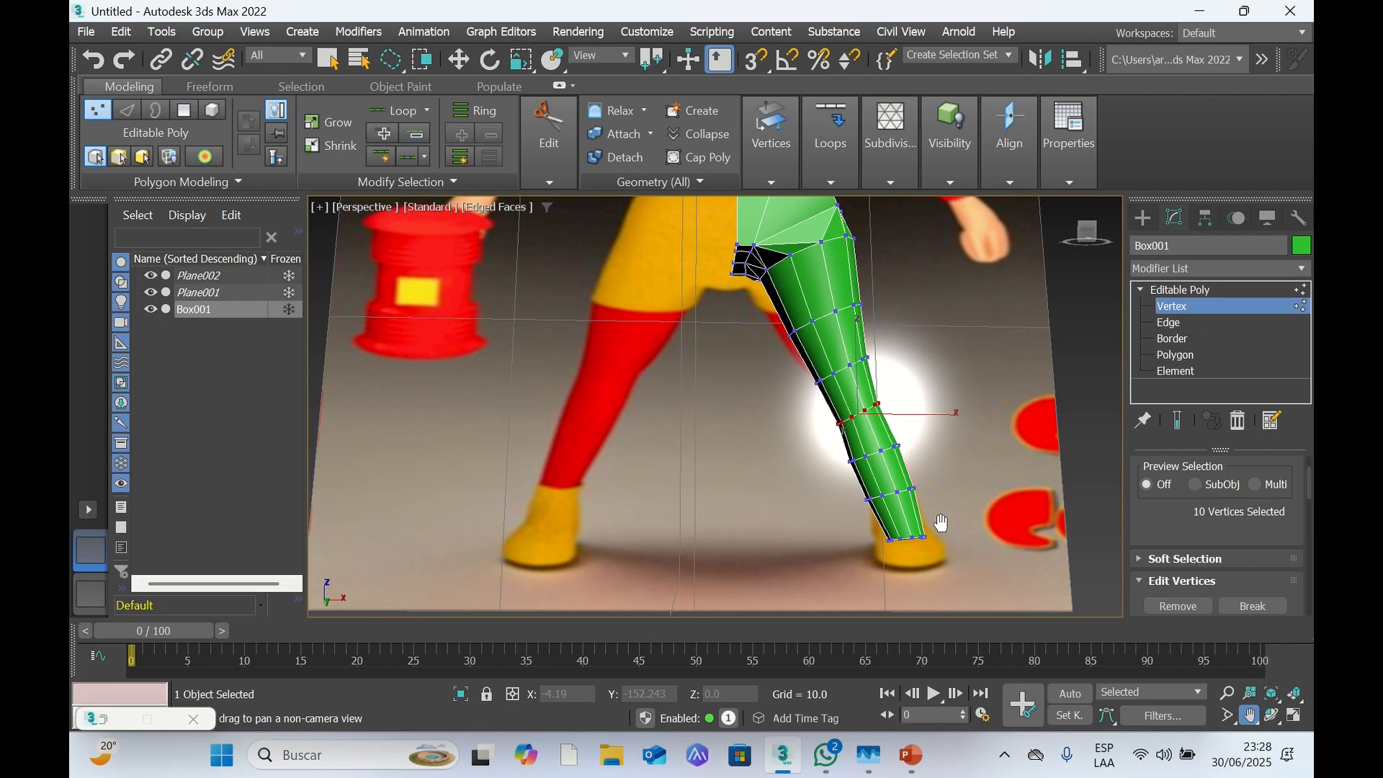
pyautogui.press('w')
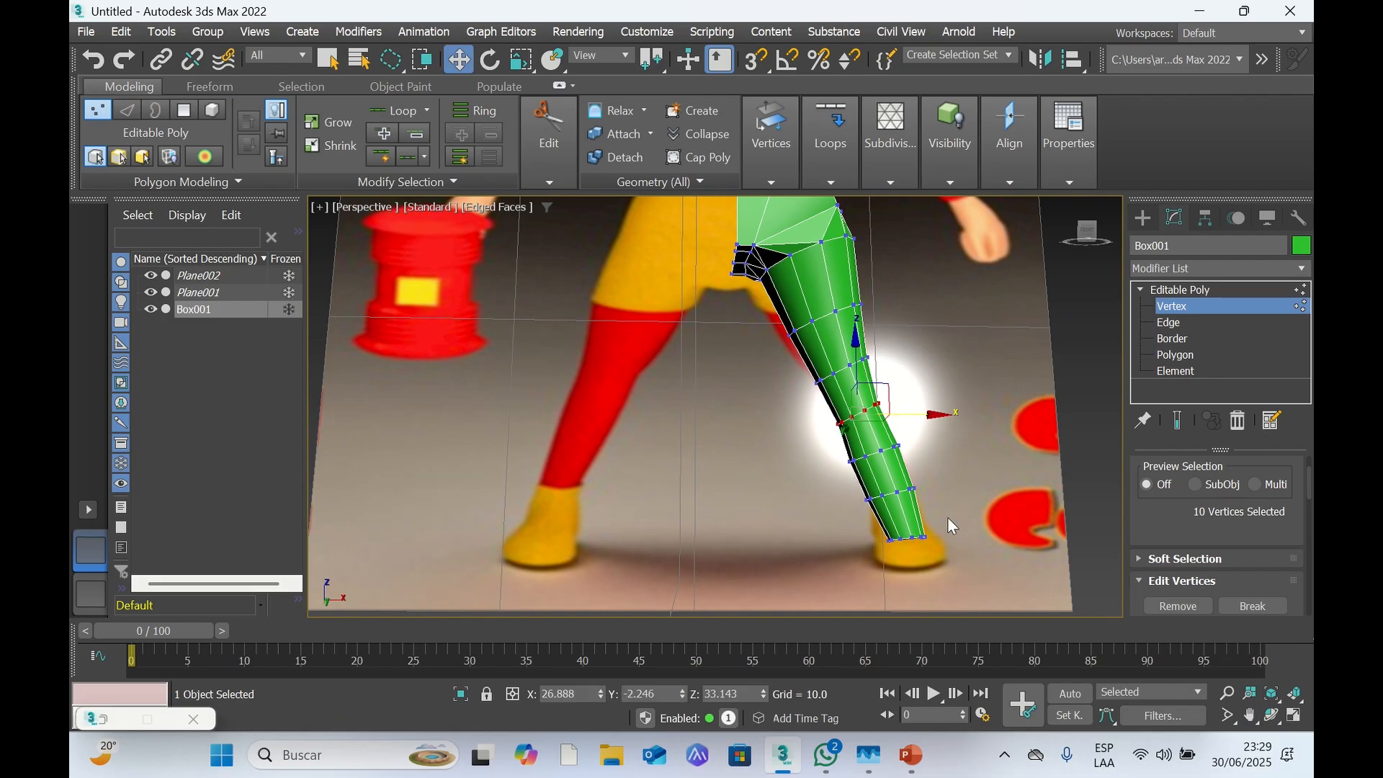
pyautogui.moveTo(948, 516)
pyautogui.mouseDown()
pyautogui.moveTo(875, 543)
pyautogui.moveTo(946, 533)
pyautogui.mouseUp()
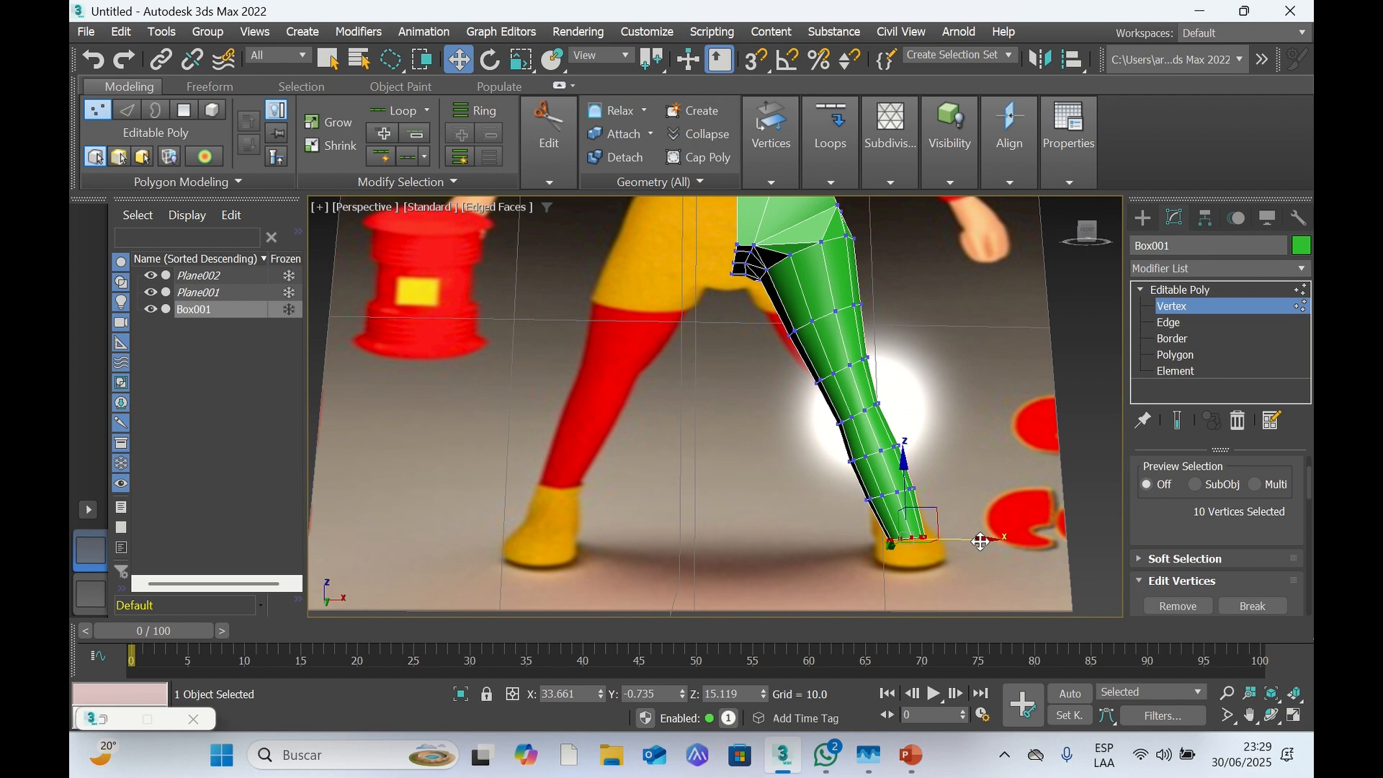
pyautogui.press('r')
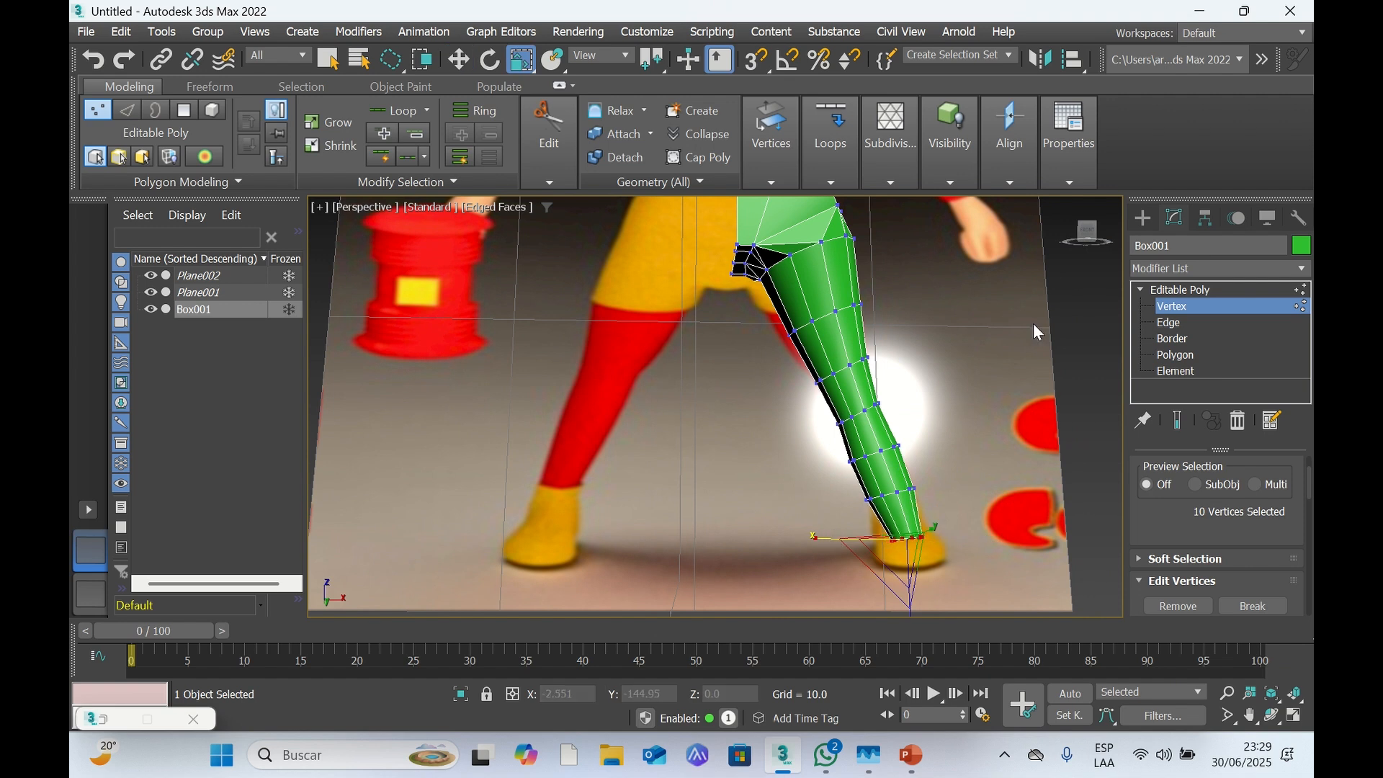
pyautogui.moveTo(1078, 245); pyautogui.dragTo(737, 264)
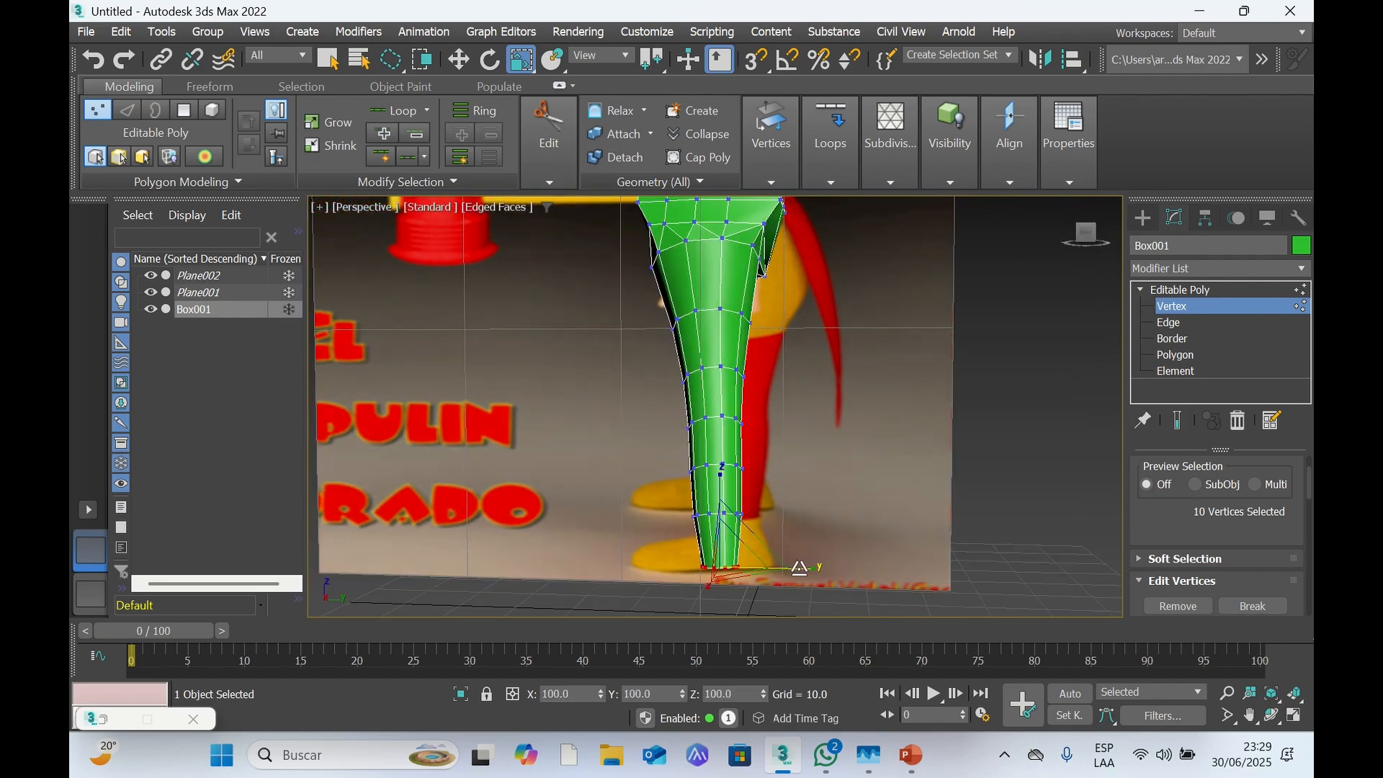
pyautogui.moveTo(1079, 245); pyautogui.dragTo(1308, 253)
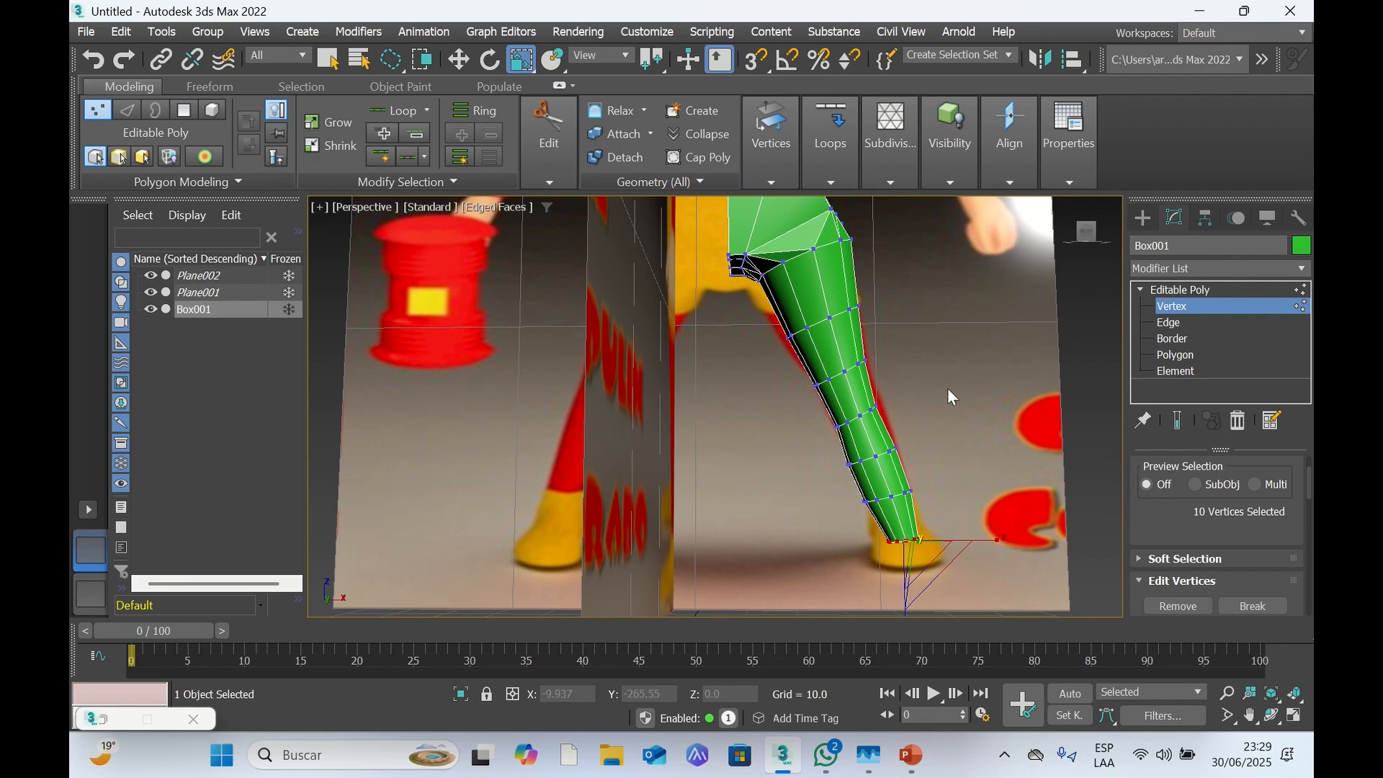
pyautogui.click(925, 559)
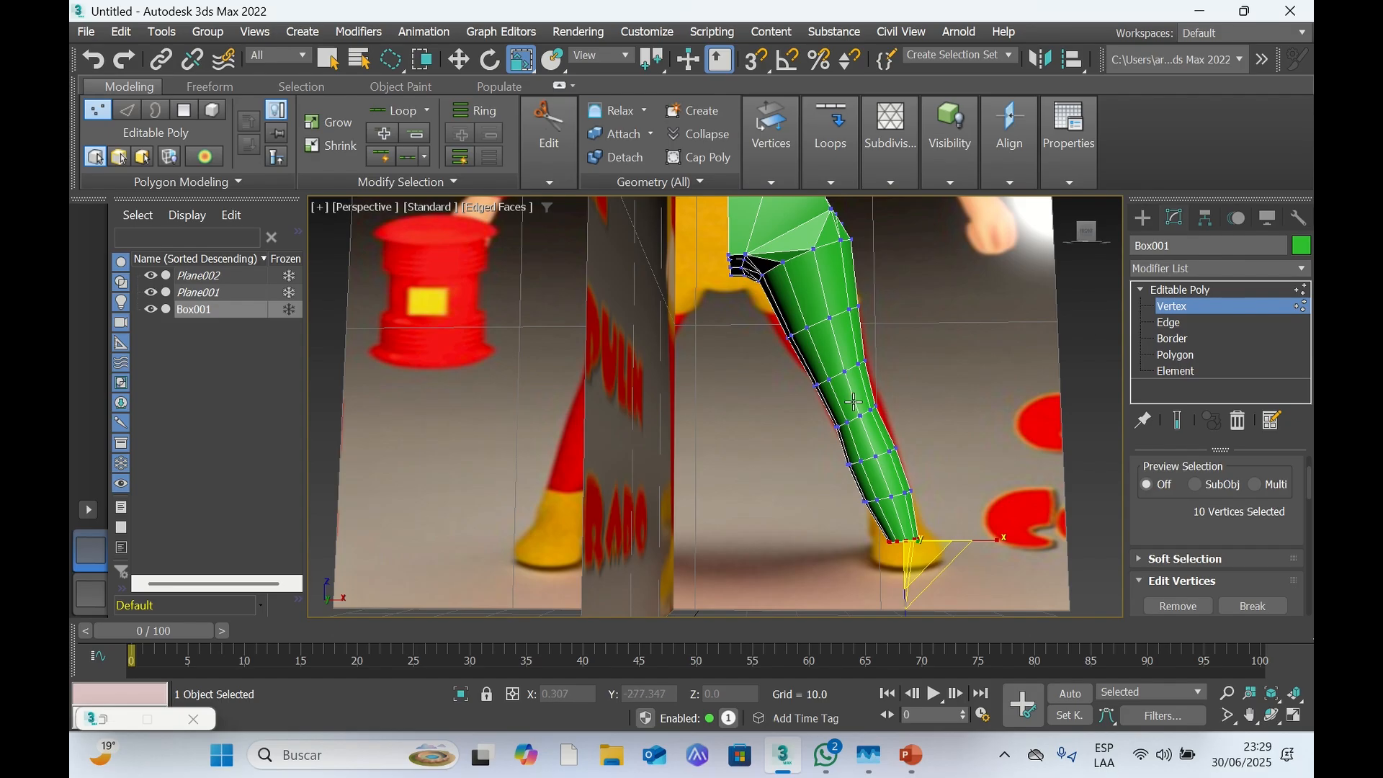
pyautogui.press('w')
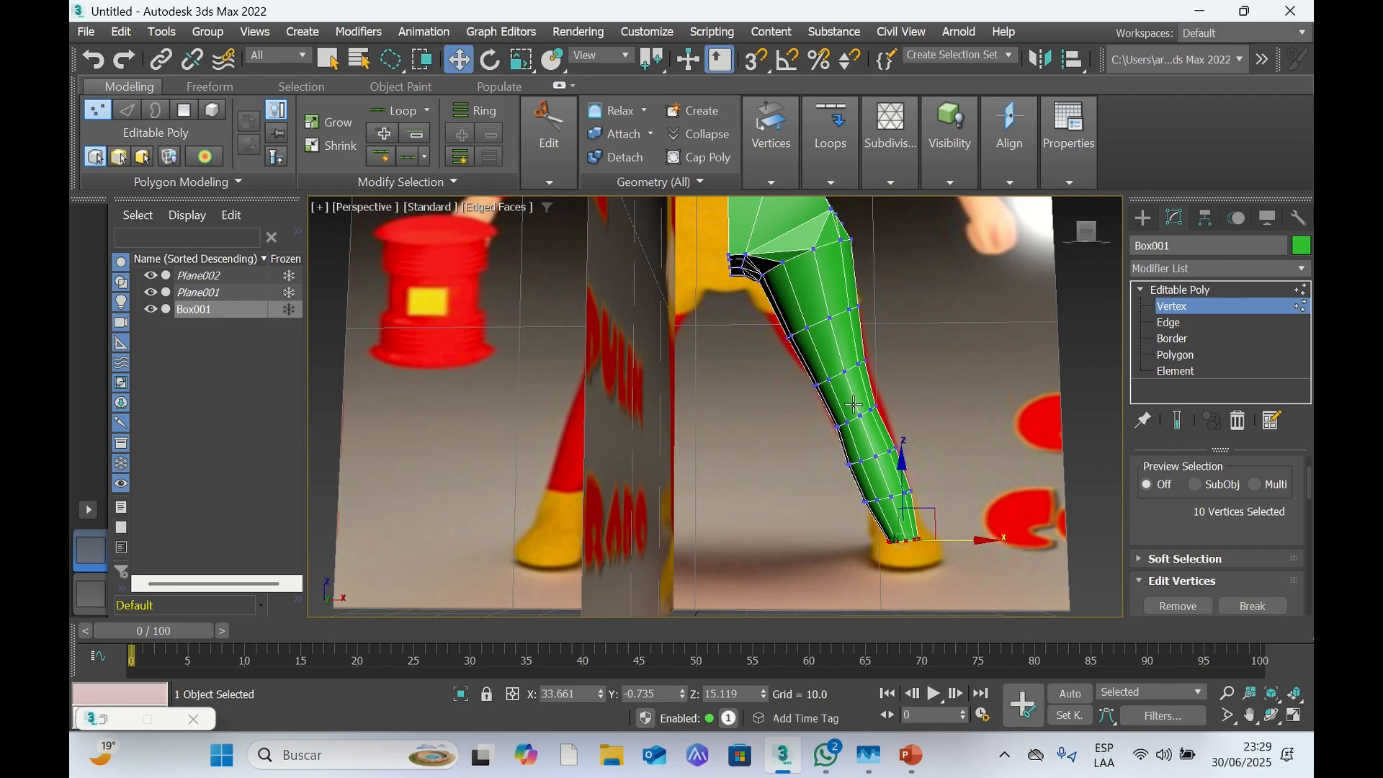
# Extrude the cap polygon at the lower end of the leg downward in two sections to about Z 11.269
pyautogui.click(1187, 356)
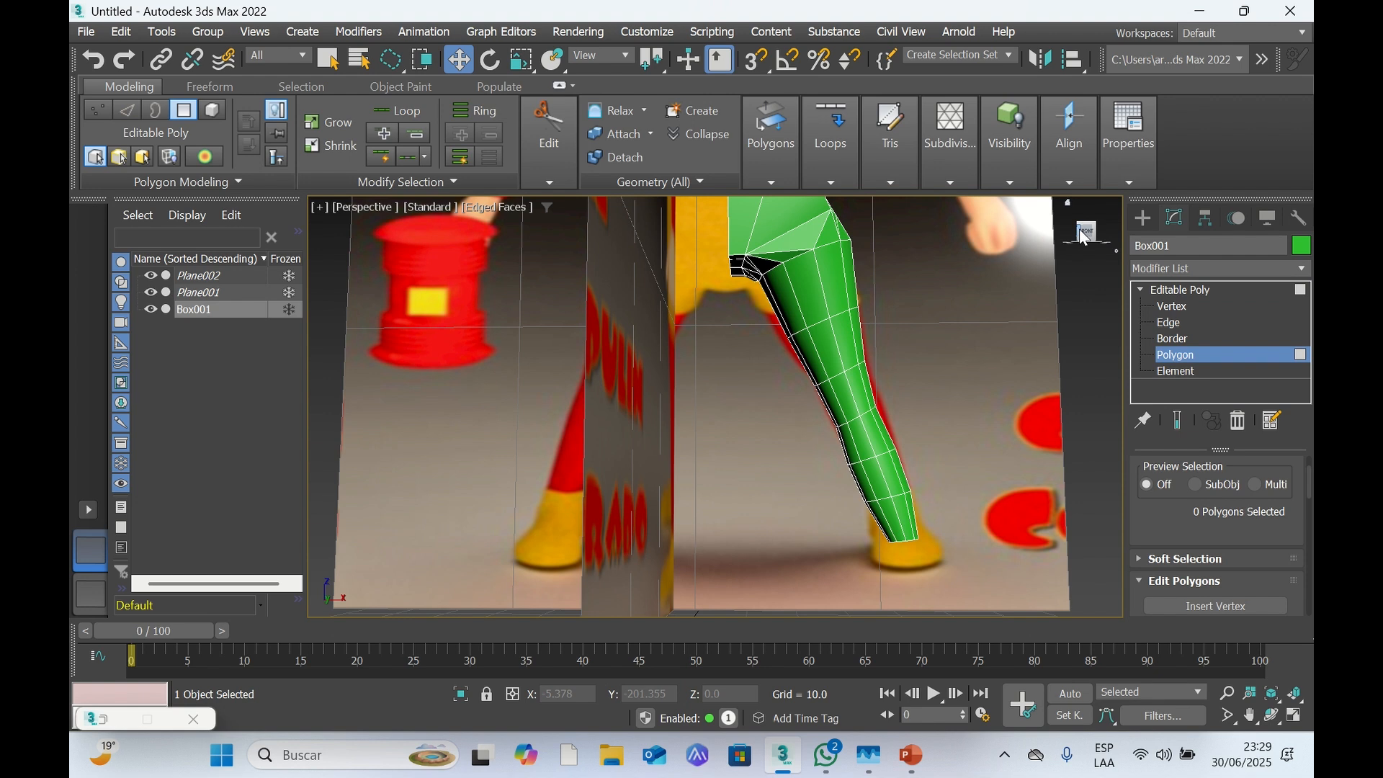
pyautogui.keyDown('alt'); pyautogui.moveTo(879, 252); pyautogui.dragTo(749, 216, button='middle'); pyautogui.keyUp('alt')
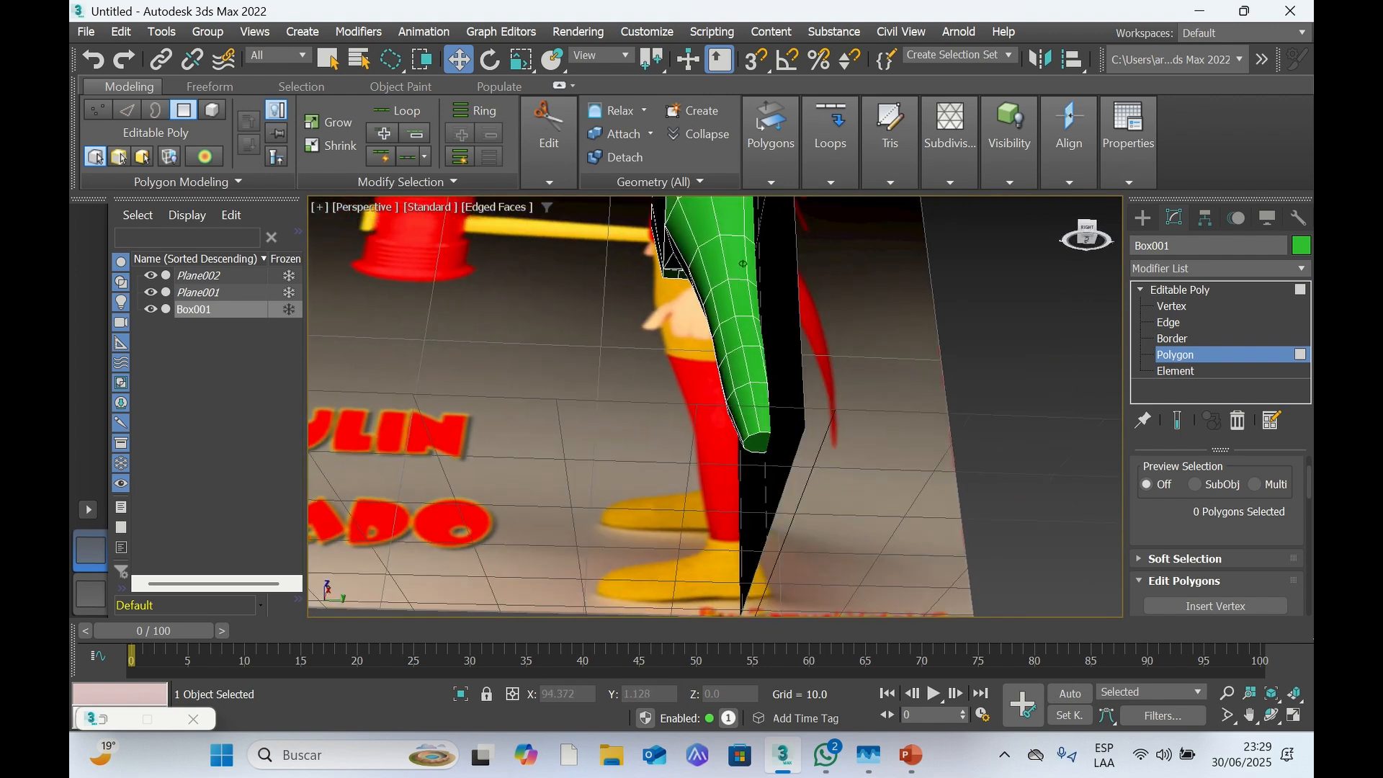
pyautogui.moveTo(1082, 243); pyautogui.dragTo(1069, 239)
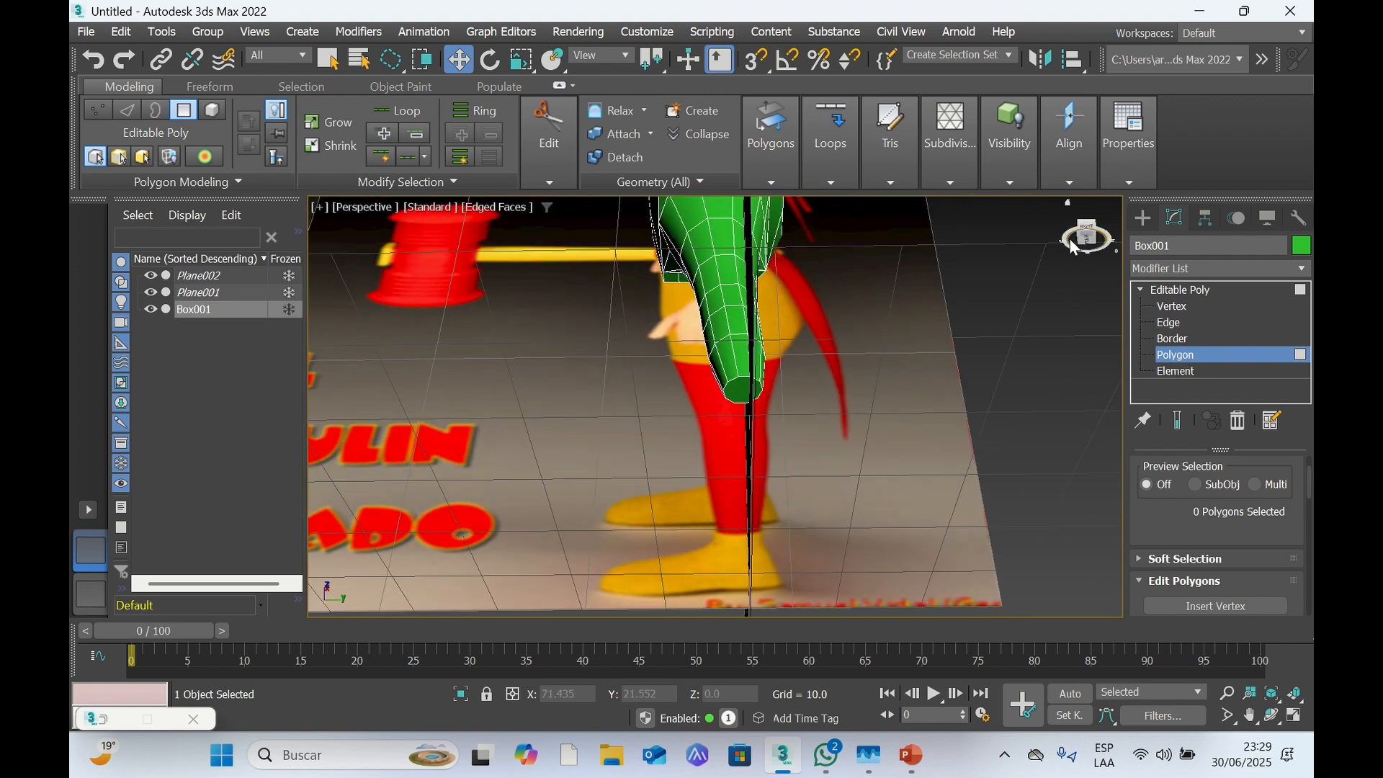
pyautogui.click(754, 393)
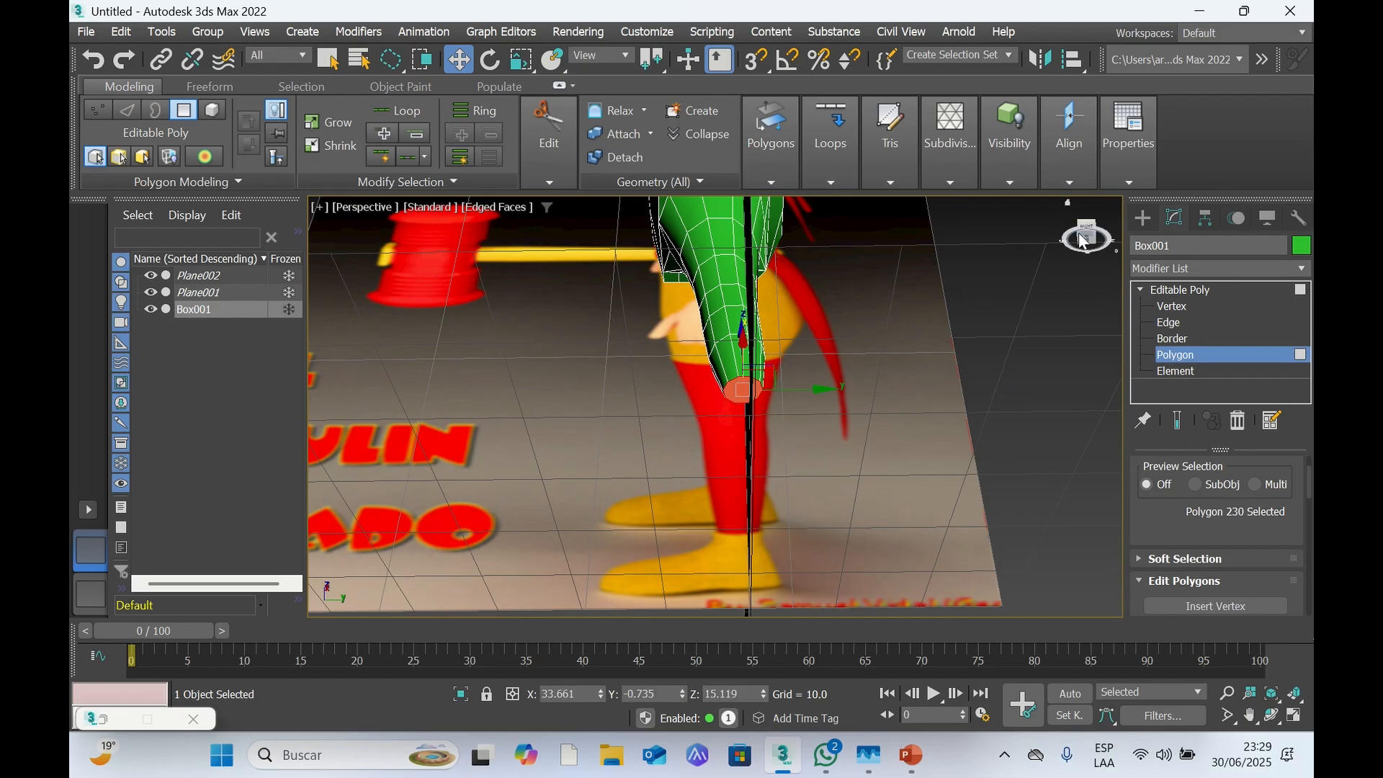
pyautogui.moveTo(1088, 244); pyautogui.dragTo(1083, 234)
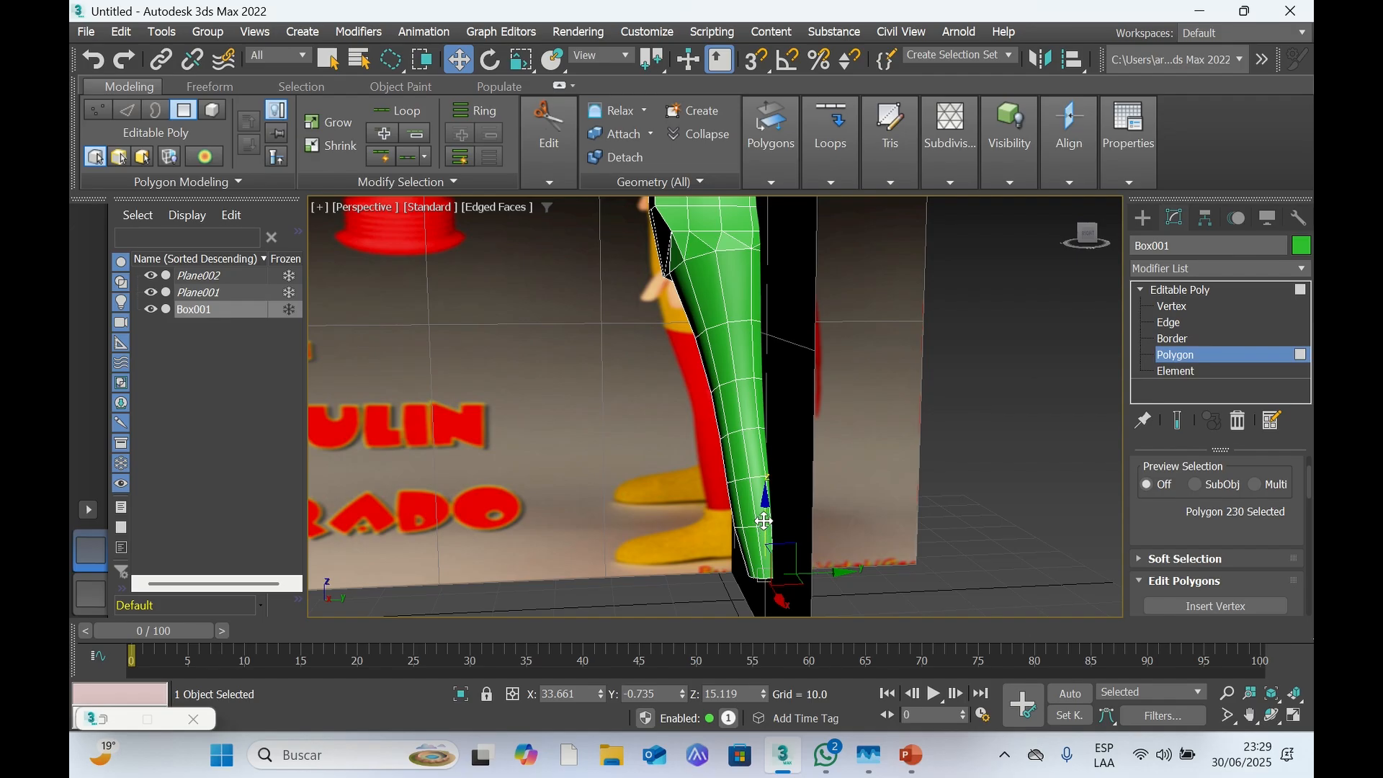
pyautogui.moveTo(765, 521); pyautogui.dragTo(765, 549)
# Undo the lowest ankle extrusion and move the leg's end polygon along Y to about -0.917
pyautogui.click(1085, 235)
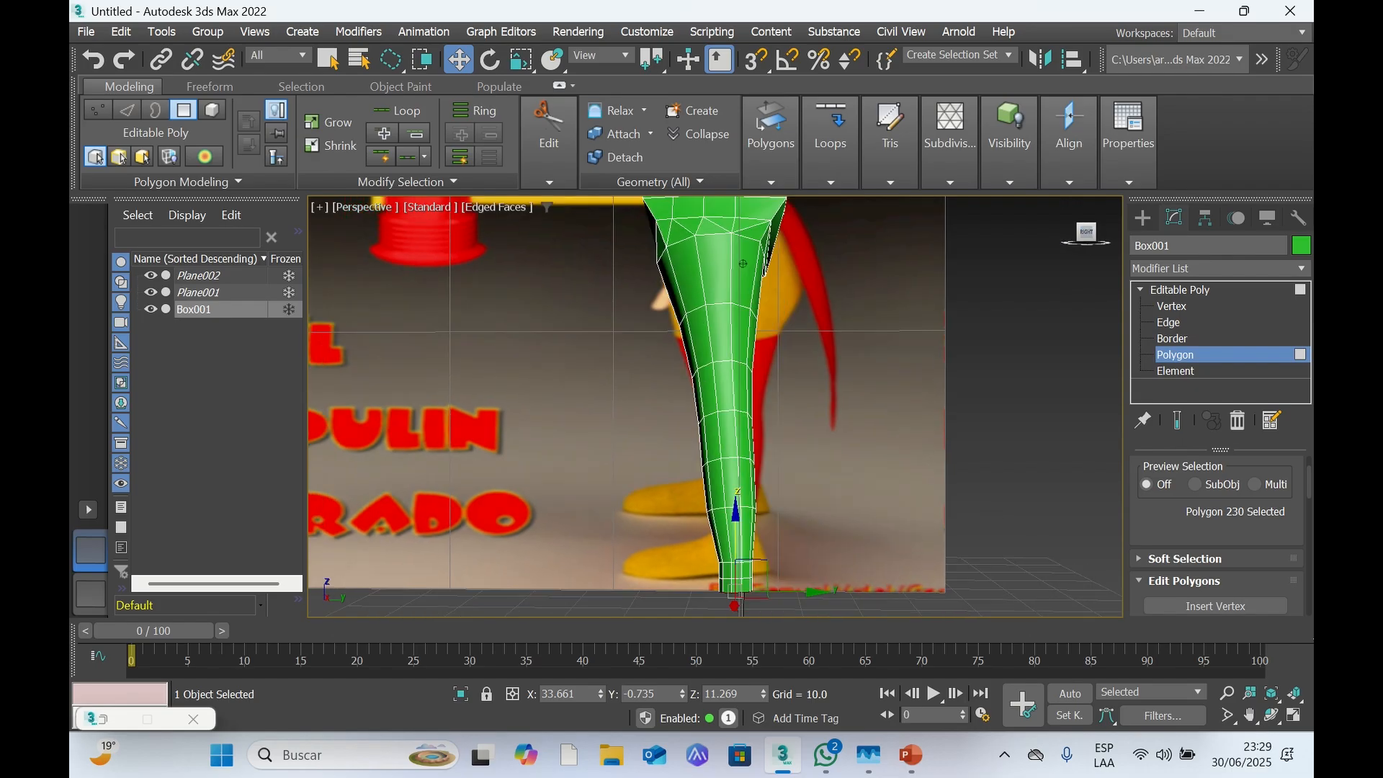
pyautogui.keyDown('alt'); pyautogui.moveTo(742, 263); pyautogui.dragTo(636, 265, button='middle'); pyautogui.keyUp('alt')
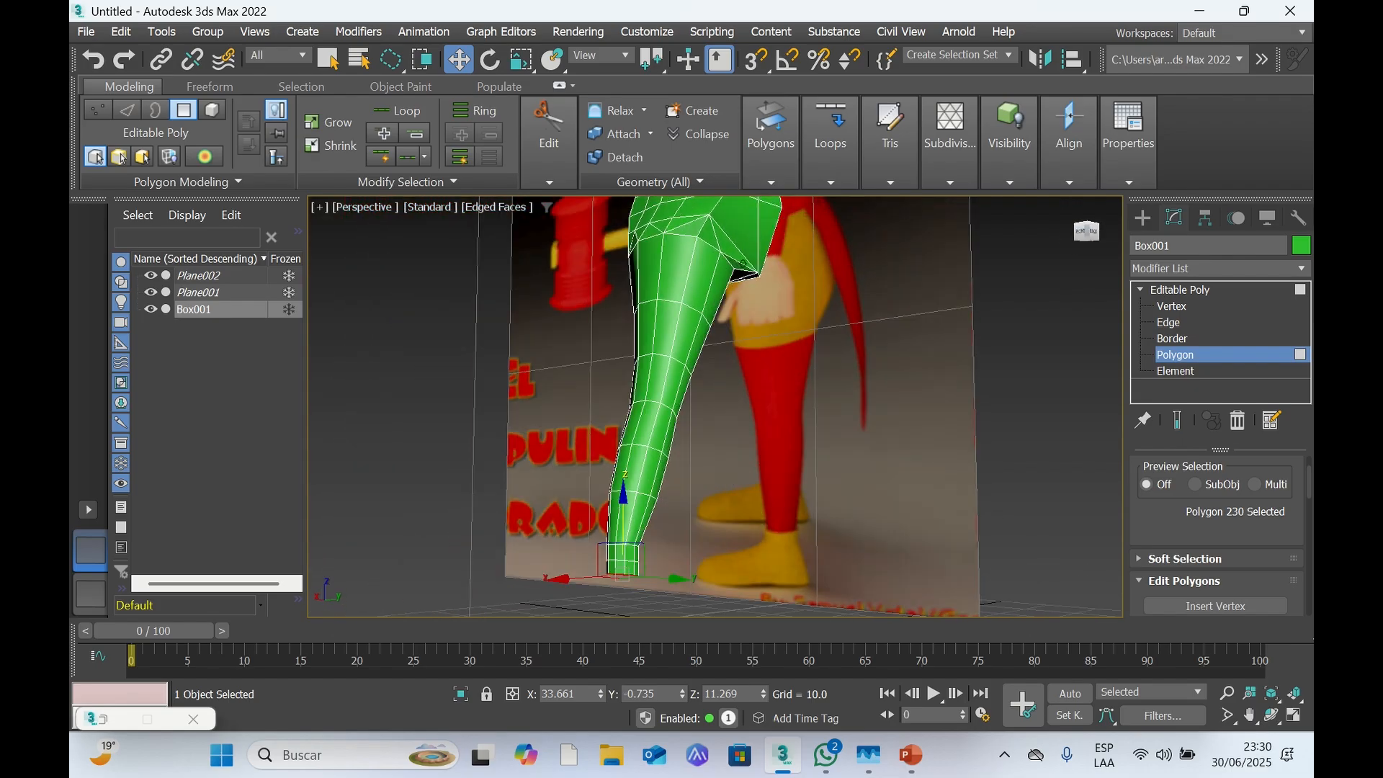
pyautogui.moveTo(743, 263)
pyautogui.keyDown('alt'); pyautogui.mouseDown(button='middle')
pyautogui.moveTo(825, 229)
pyautogui.moveTo(865, 236)
pyautogui.moveTo(652, 276)
pyautogui.mouseUp(button='middle'); pyautogui.keyUp('alt')
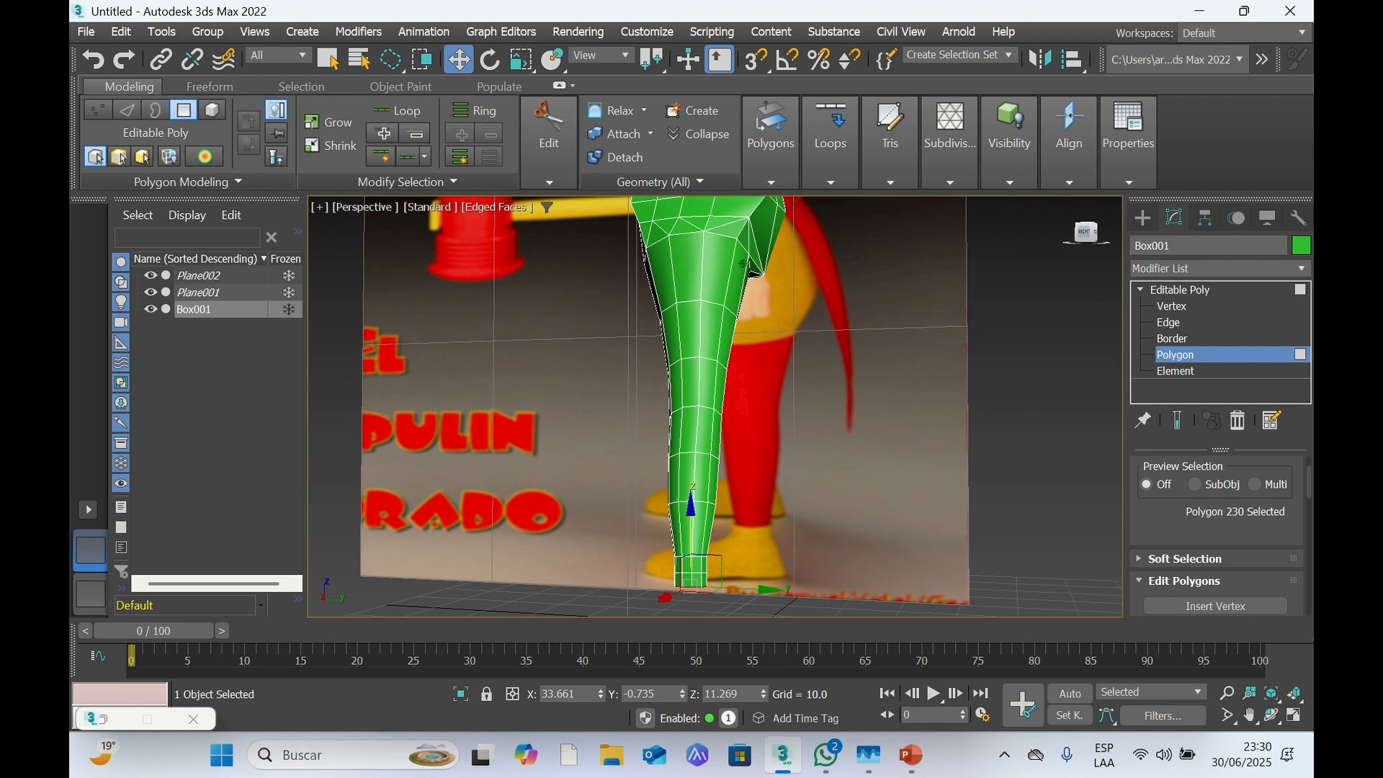
pyautogui.keyDown('alt'); pyautogui.moveTo(742, 264); pyautogui.dragTo(724, 265, button='middle'); pyautogui.keyUp('alt')
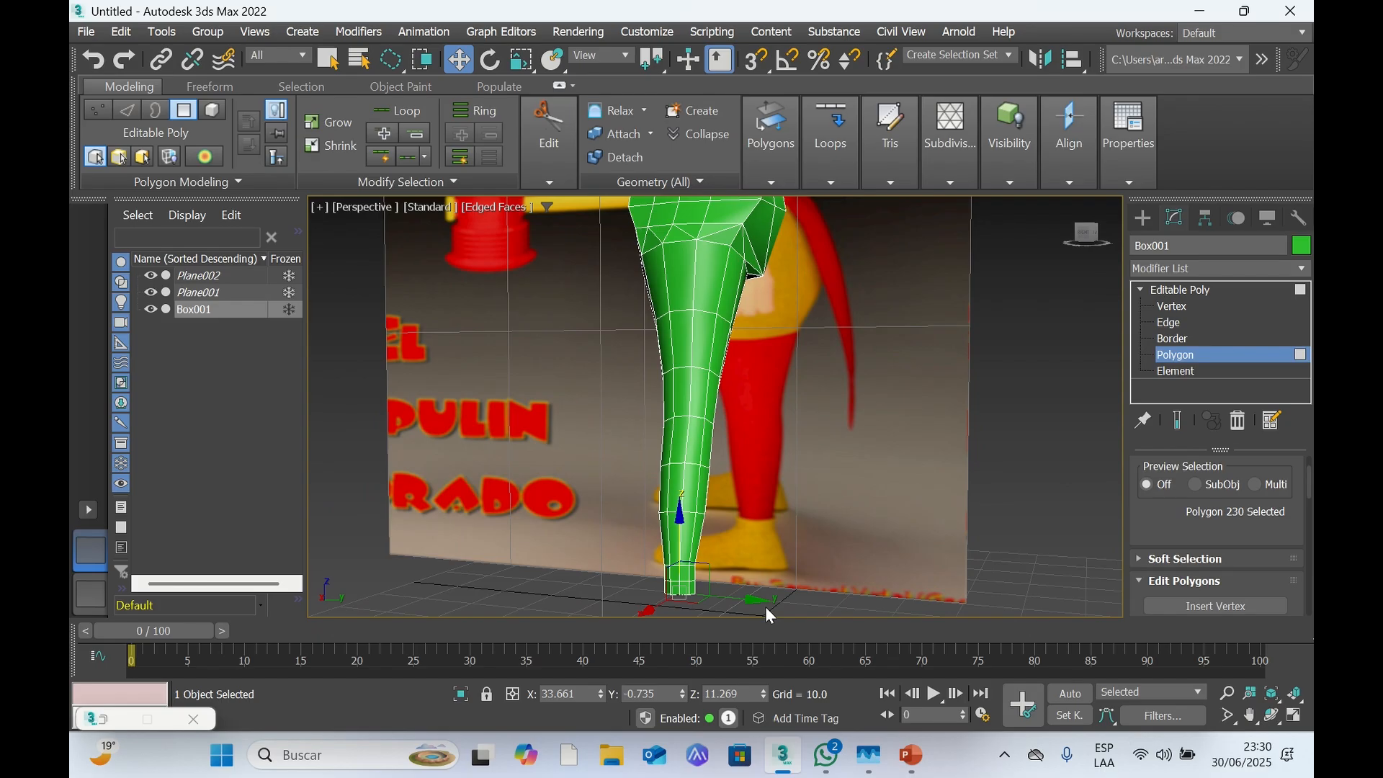
pyautogui.hotkey('ctrl', 'pagedown')
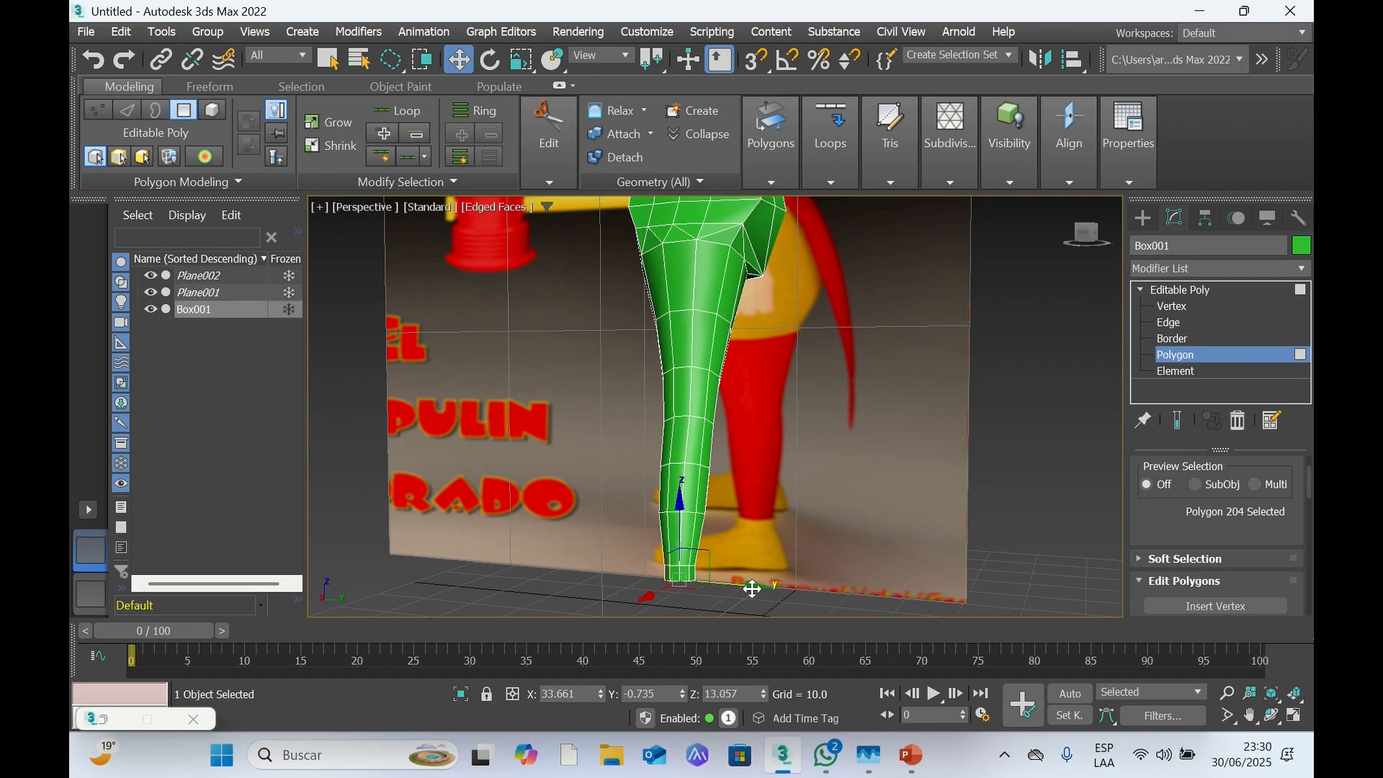
pyautogui.moveTo(753, 585); pyautogui.dragTo(751, 585)
# Move the end polygon at the ankle outward along X to about 34.107 to follow the front reference
pyautogui.click(1087, 233)
pyautogui.keyDown('alt'); pyautogui.moveTo(743, 264); pyautogui.dragTo(844, 272, button='middle'); pyautogui.keyUp('alt')
pyautogui.keyDown('alt'); pyautogui.moveTo(1062, 350); pyautogui.dragTo(1083, 355, button='middle'); pyautogui.keyUp('alt')
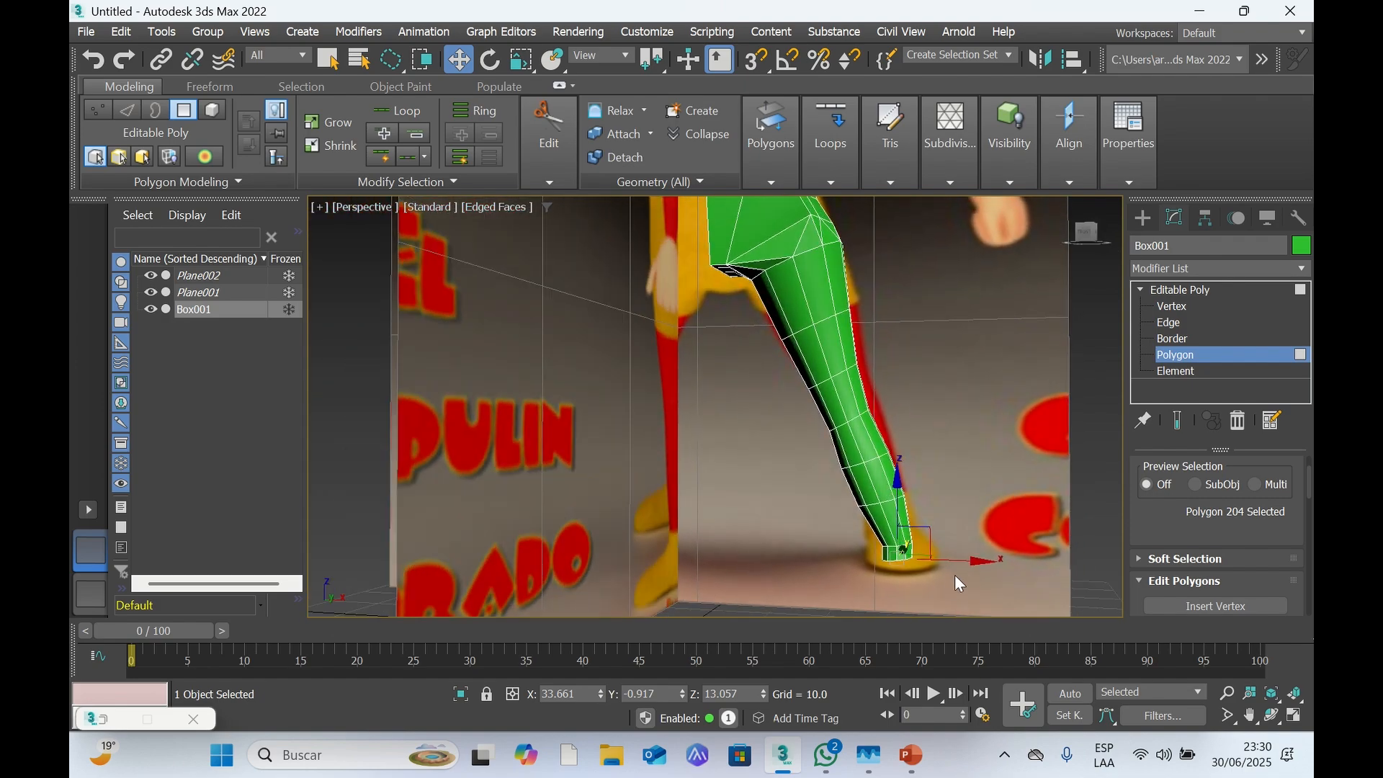
pyautogui.moveTo(967, 561); pyautogui.dragTo(970, 560)
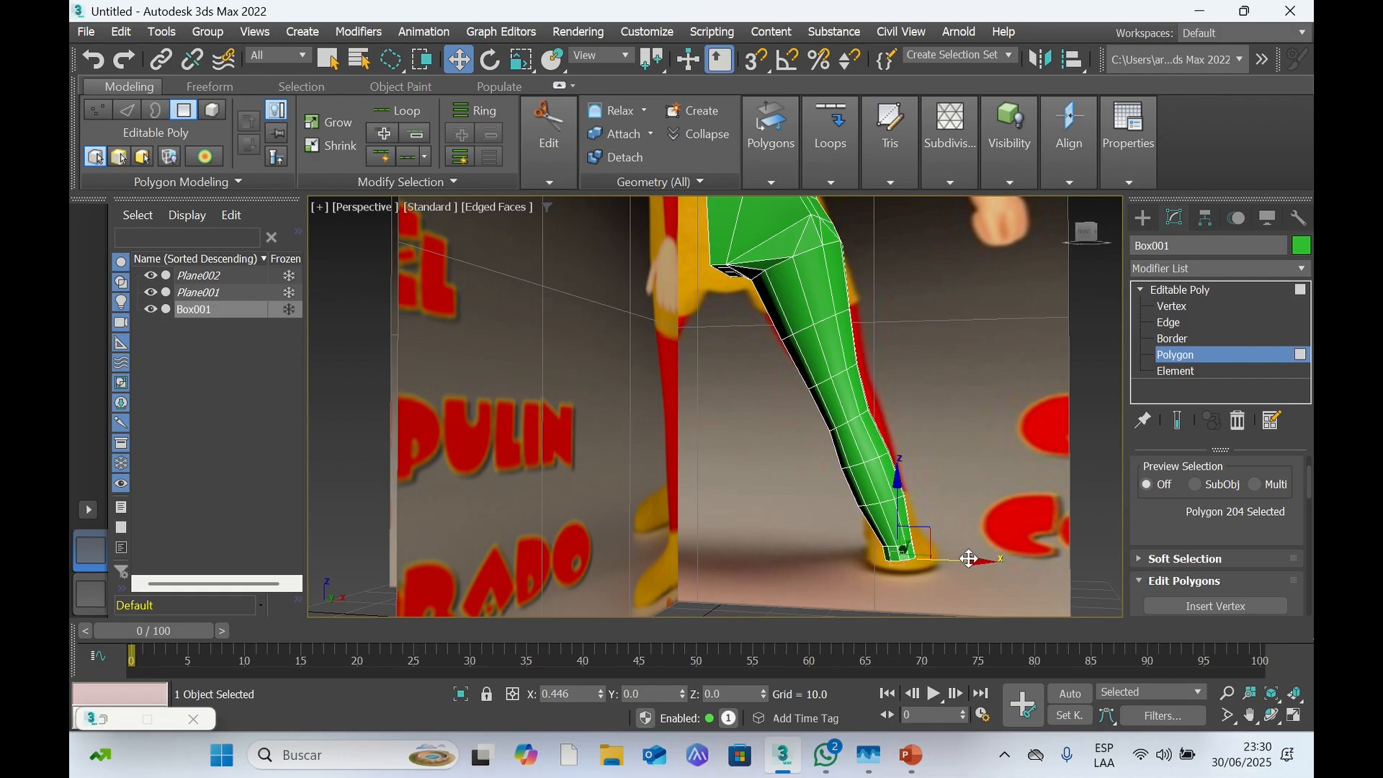
pyautogui.moveTo(970, 559); pyautogui.dragTo(974, 560)
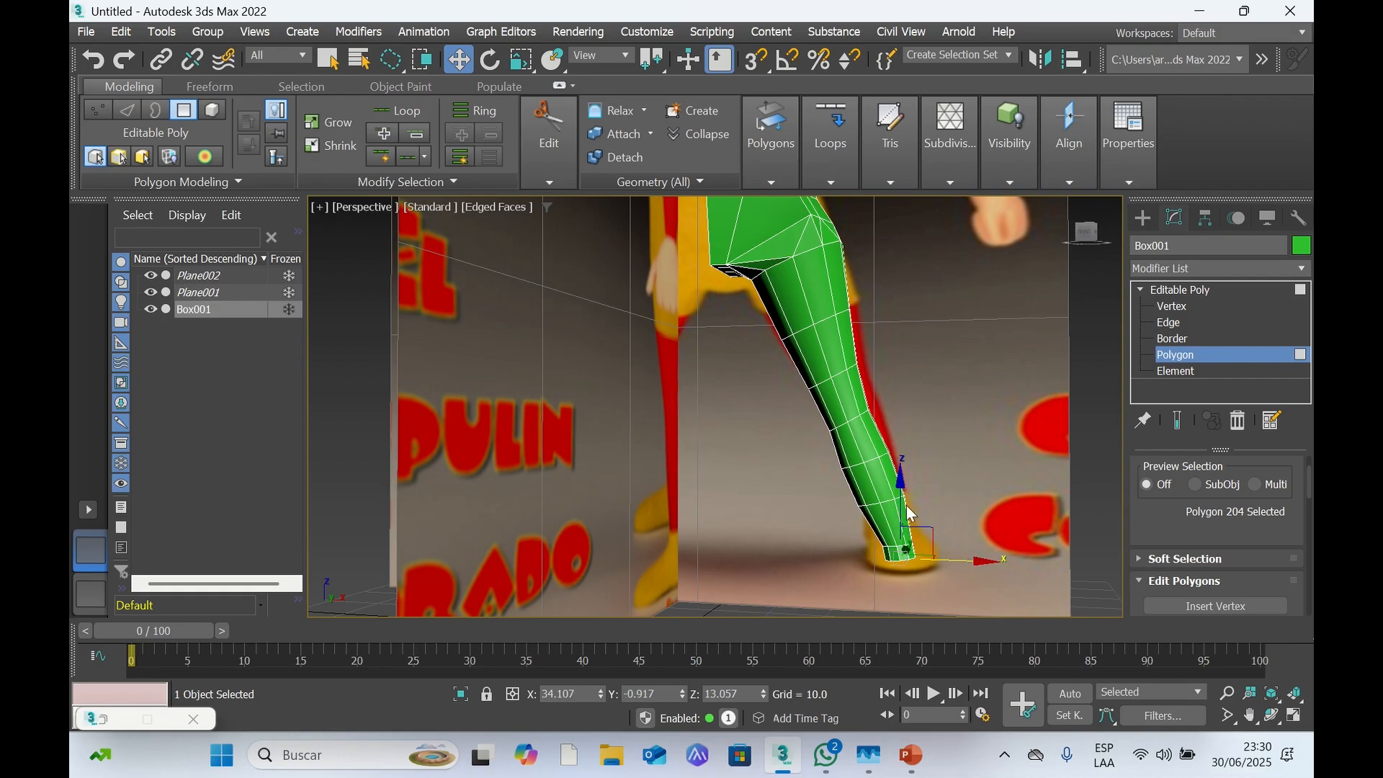
# Extrude the ankle's end polygon down to about Z 11.772 and shift it to about X 34.366, Y -1.0
pyautogui.moveTo(901, 498); pyautogui.dragTo(901, 507)
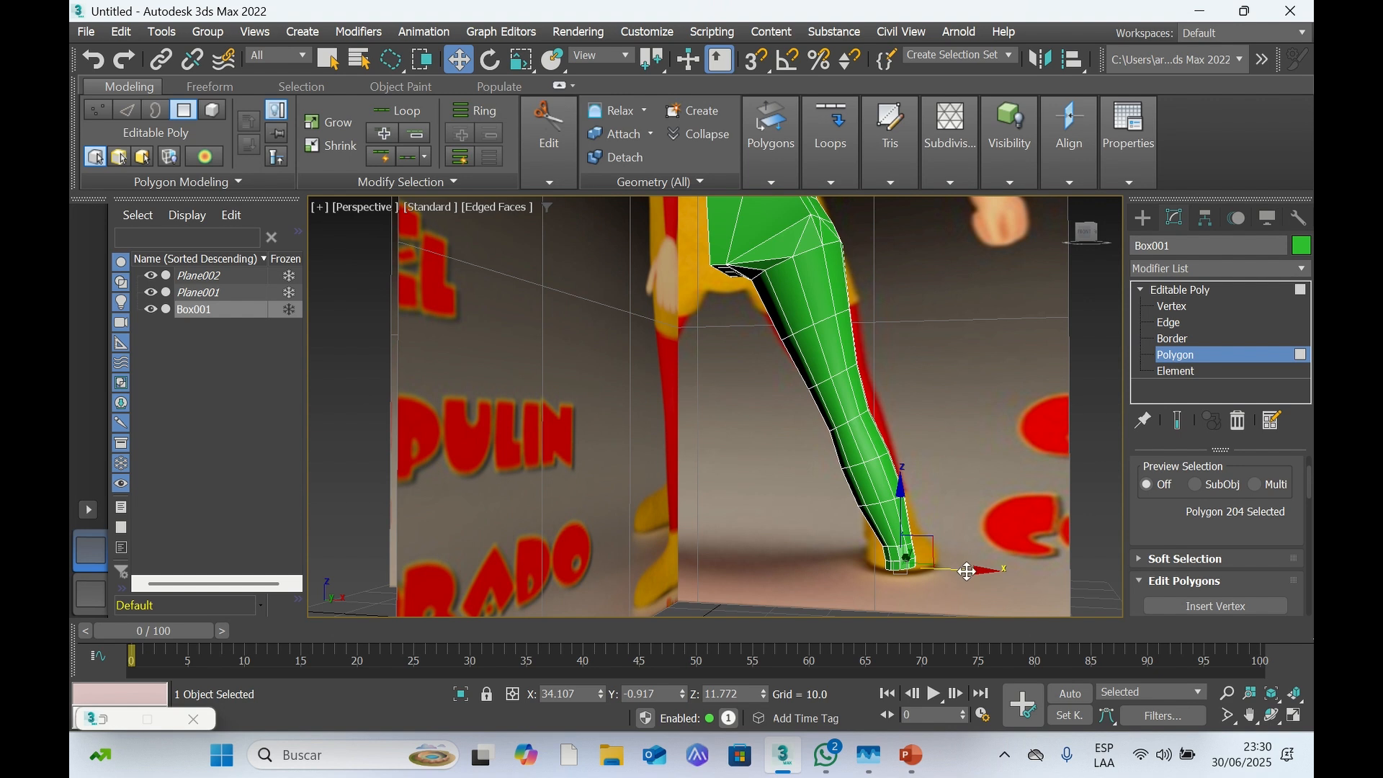
pyautogui.moveTo(967, 569); pyautogui.dragTo(973, 570)
pyautogui.click(1088, 242)
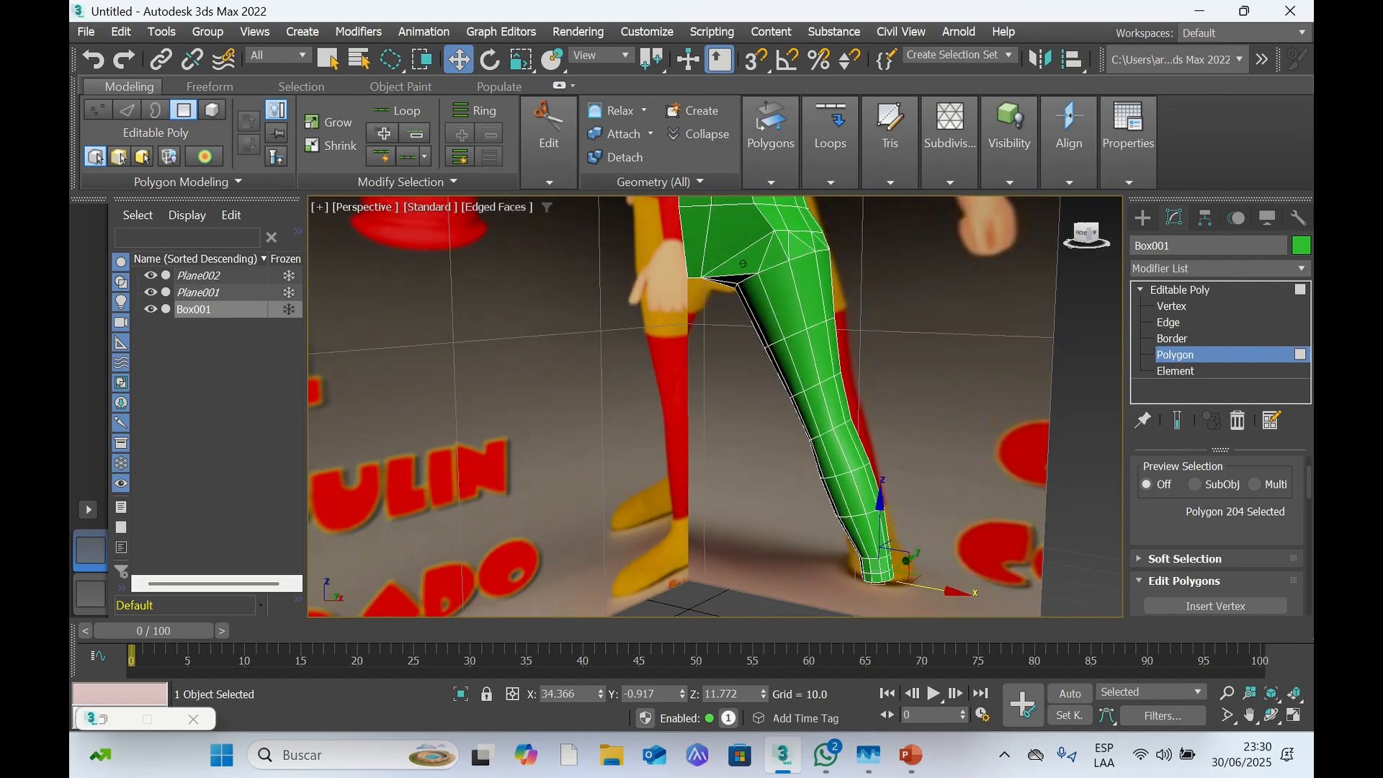
pyautogui.moveTo(743, 264)
pyautogui.keyDown('alt'); pyautogui.mouseDown(button='middle')
pyautogui.moveTo(762, 264)
pyautogui.moveTo(744, 264)
pyautogui.mouseUp(button='middle'); pyautogui.keyUp('alt')
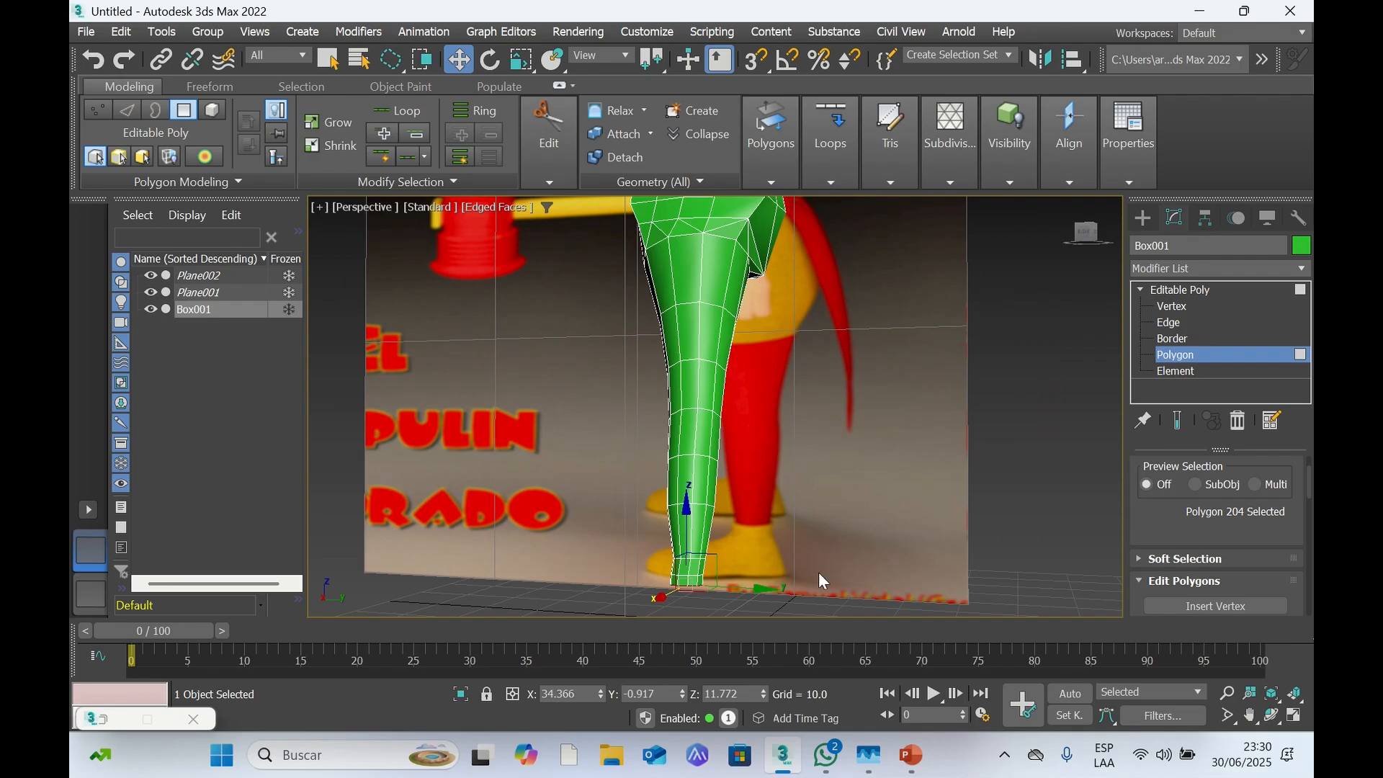
pyautogui.moveTo(758, 587); pyautogui.dragTo(764, 587)
pyautogui.moveTo(1090, 237); pyautogui.dragTo(1019, 243)
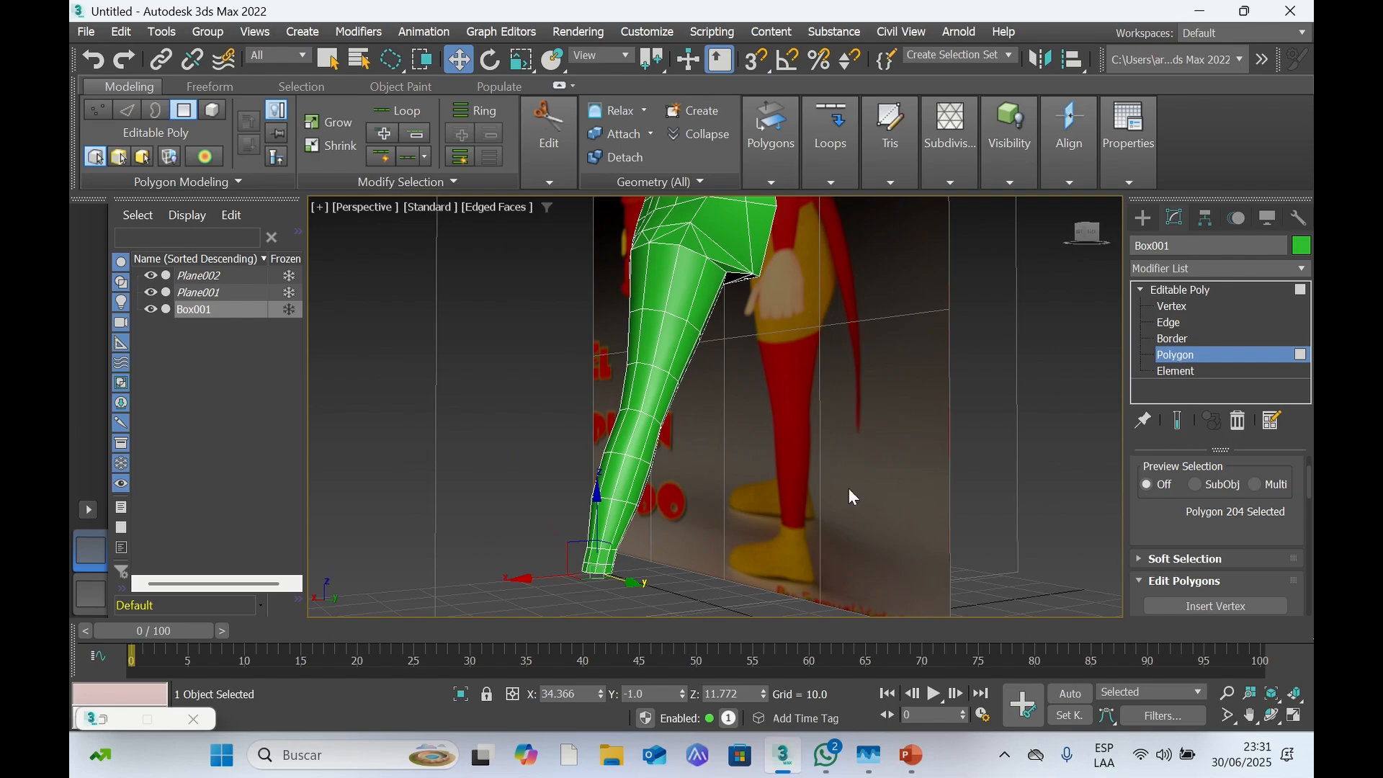
pyautogui.click(1086, 240)
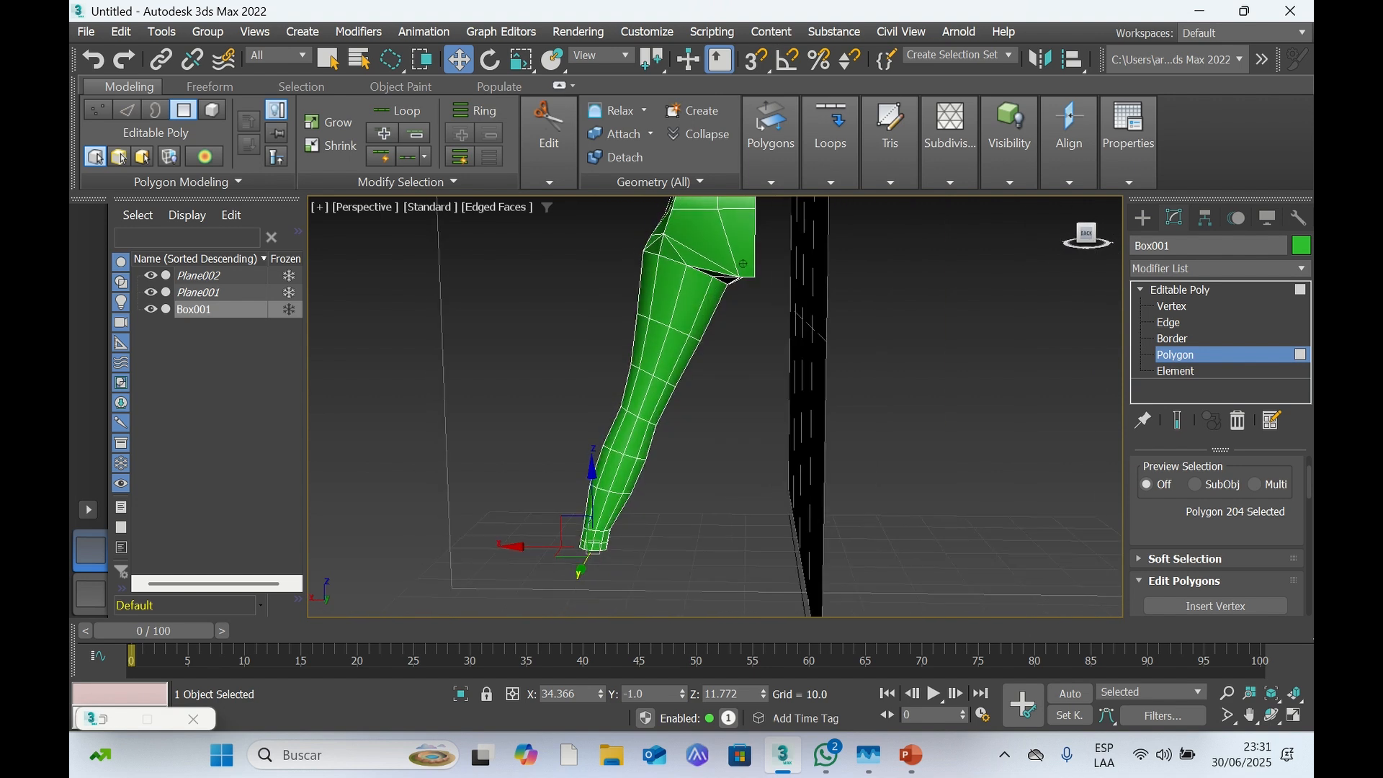
pyautogui.click(600, 538)
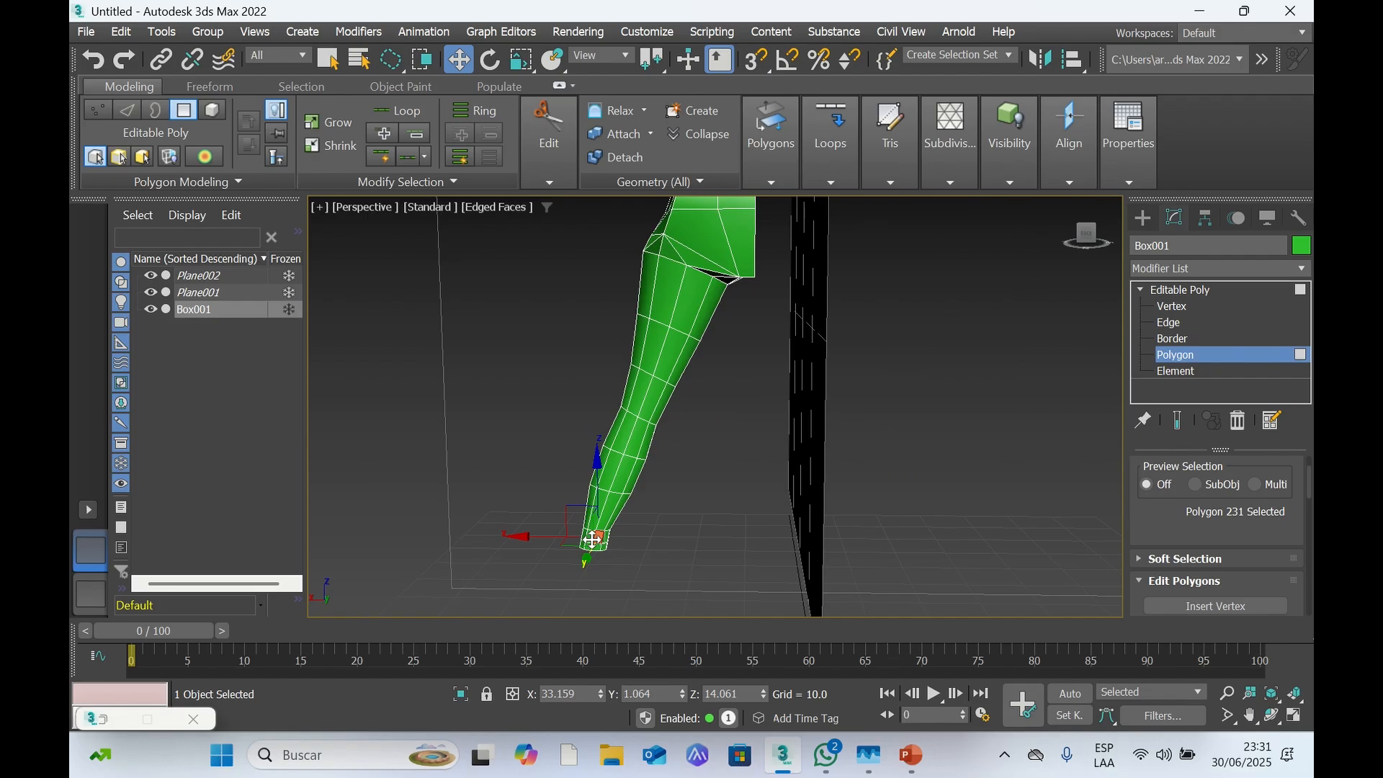
pyautogui.keyDown('ctrl'); pyautogui.click(592, 539); pyautogui.keyUp('ctrl')
pyautogui.keyDown('ctrl'); pyautogui.click(589, 541); pyautogui.keyUp('ctrl')
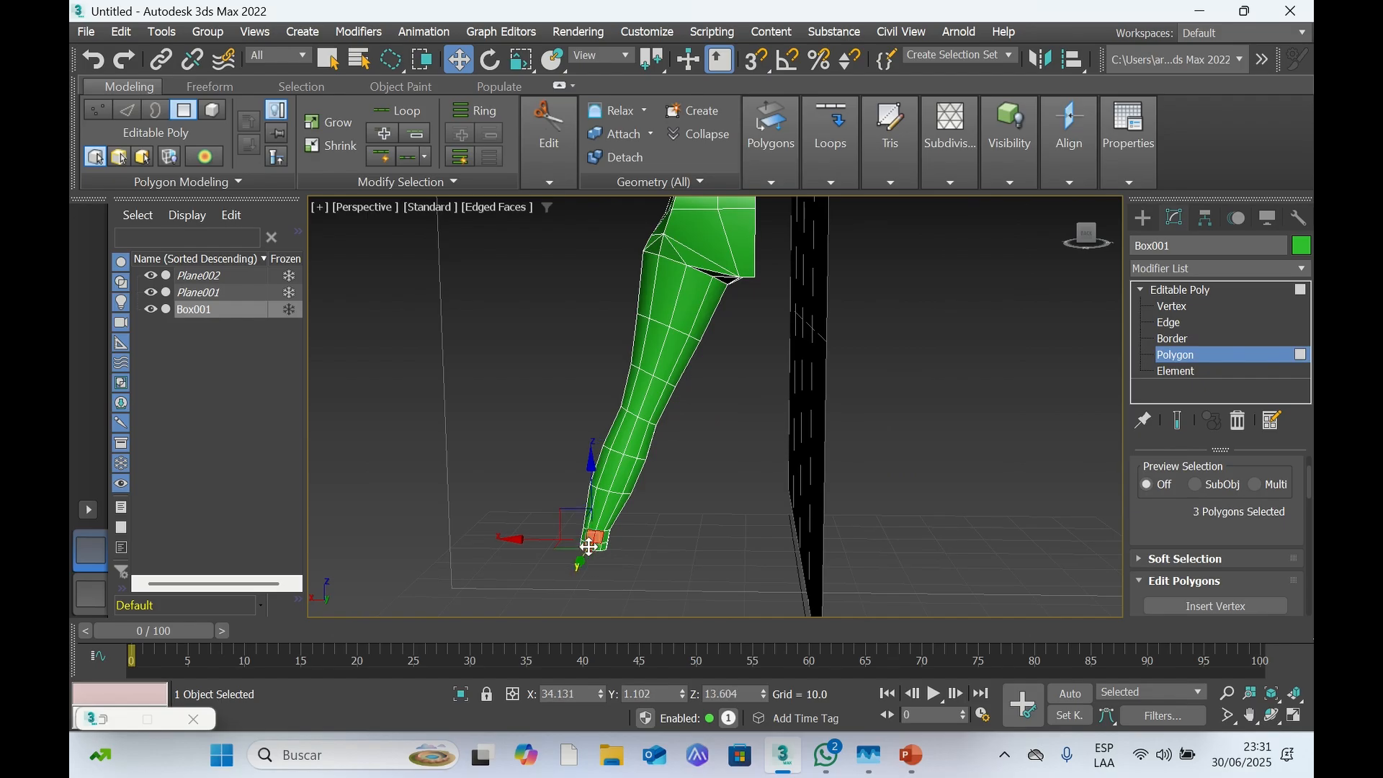
pyautogui.keyDown('ctrl'); pyautogui.click(598, 547); pyautogui.keyUp('ctrl')
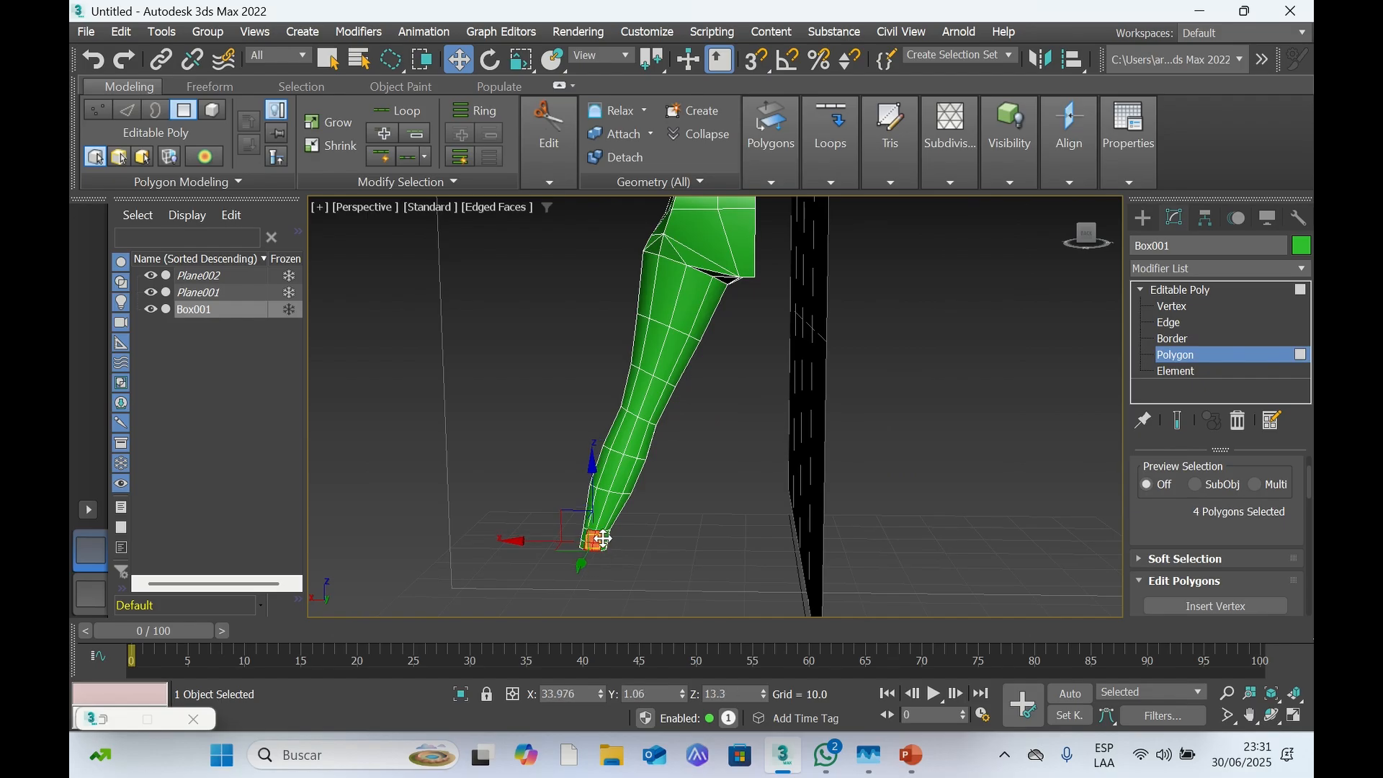
pyautogui.keyDown('ctrl'); pyautogui.click(601, 541); pyautogui.keyUp('ctrl')
pyautogui.keyDown('ctrl'); pyautogui.click(587, 547); pyautogui.keyUp('ctrl')
pyautogui.keyDown('ctrl'); pyautogui.click(587, 549); pyautogui.keyUp('ctrl')
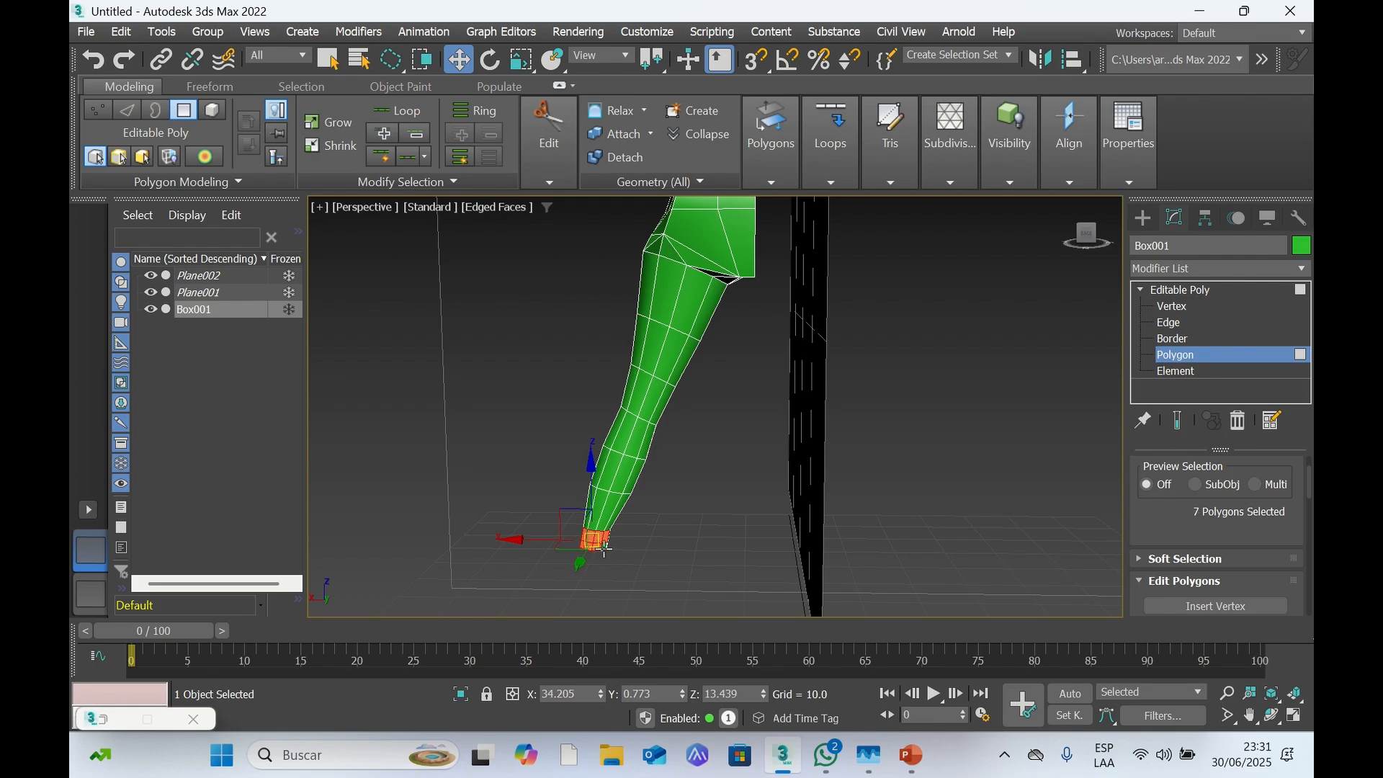
pyautogui.keyDown('ctrl'); pyautogui.click(604, 548); pyautogui.keyUp('ctrl')
pyautogui.keyDown('alt'); pyautogui.moveTo(686, 250); pyautogui.dragTo(742, 264, button='middle'); pyautogui.keyUp('alt')
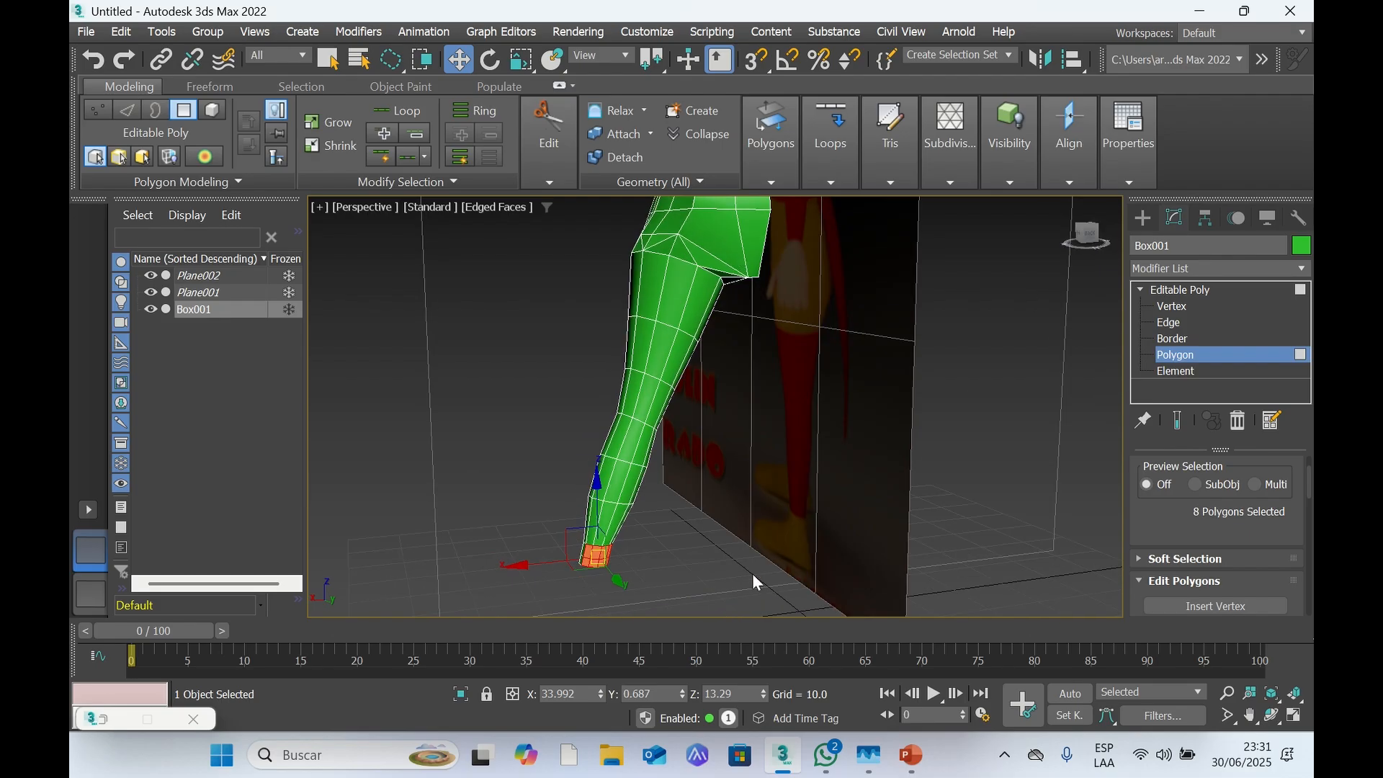
pyautogui.click(628, 569)
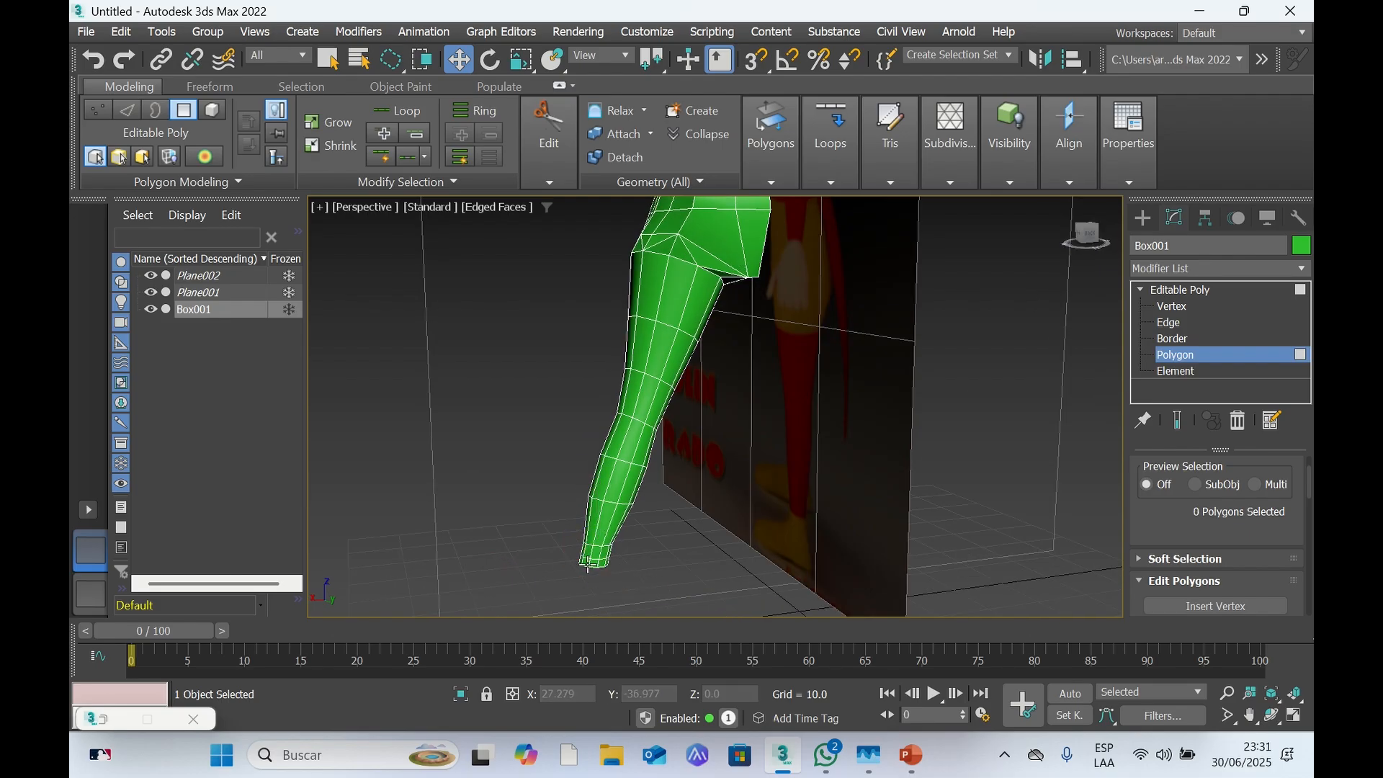
# Select the four polygons at the back of the ankle's lowest section and move them backward along Y to about 1.952 for the heel
pyautogui.click(587, 563)
pyautogui.keyDown('ctrl'); pyautogui.click(593, 562); pyautogui.keyUp('ctrl')
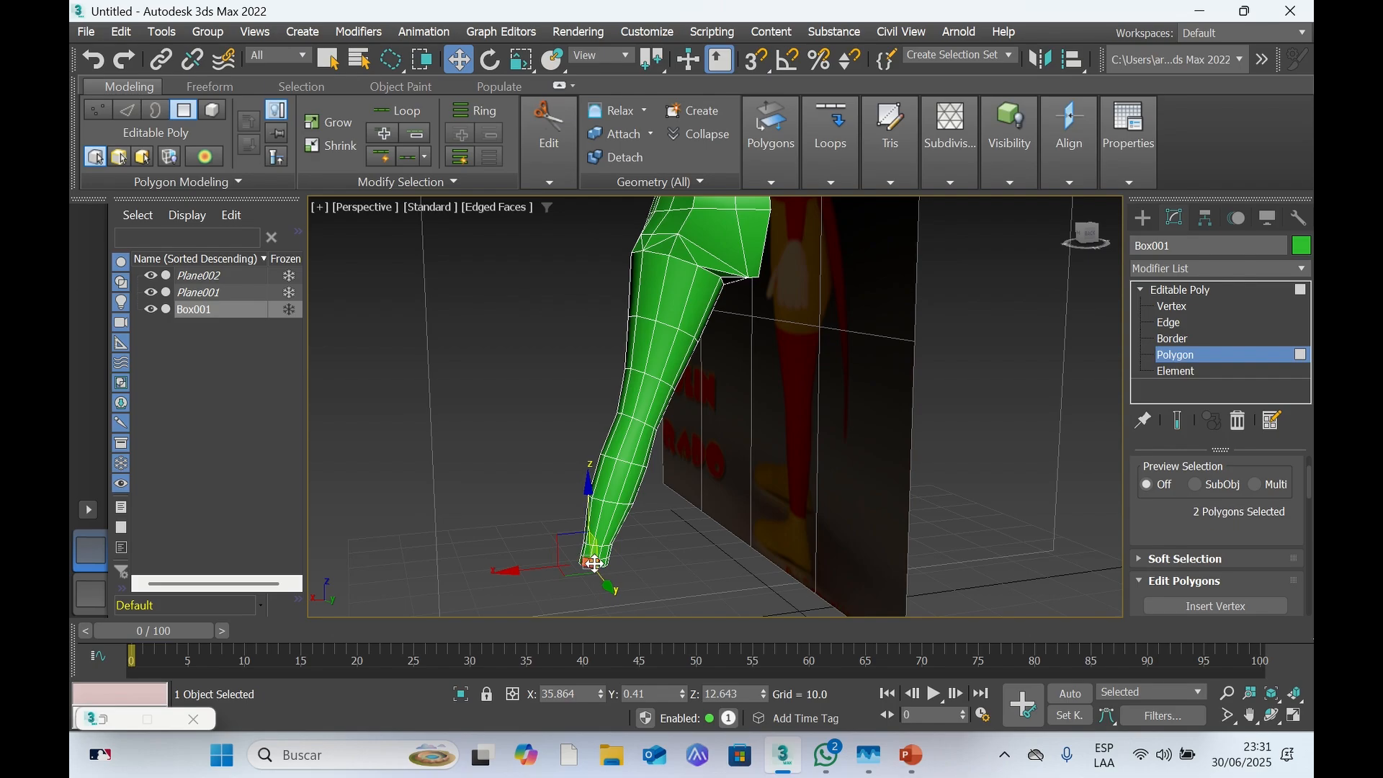
pyautogui.keyDown('ctrl'); pyautogui.click(599, 563); pyautogui.keyUp('ctrl')
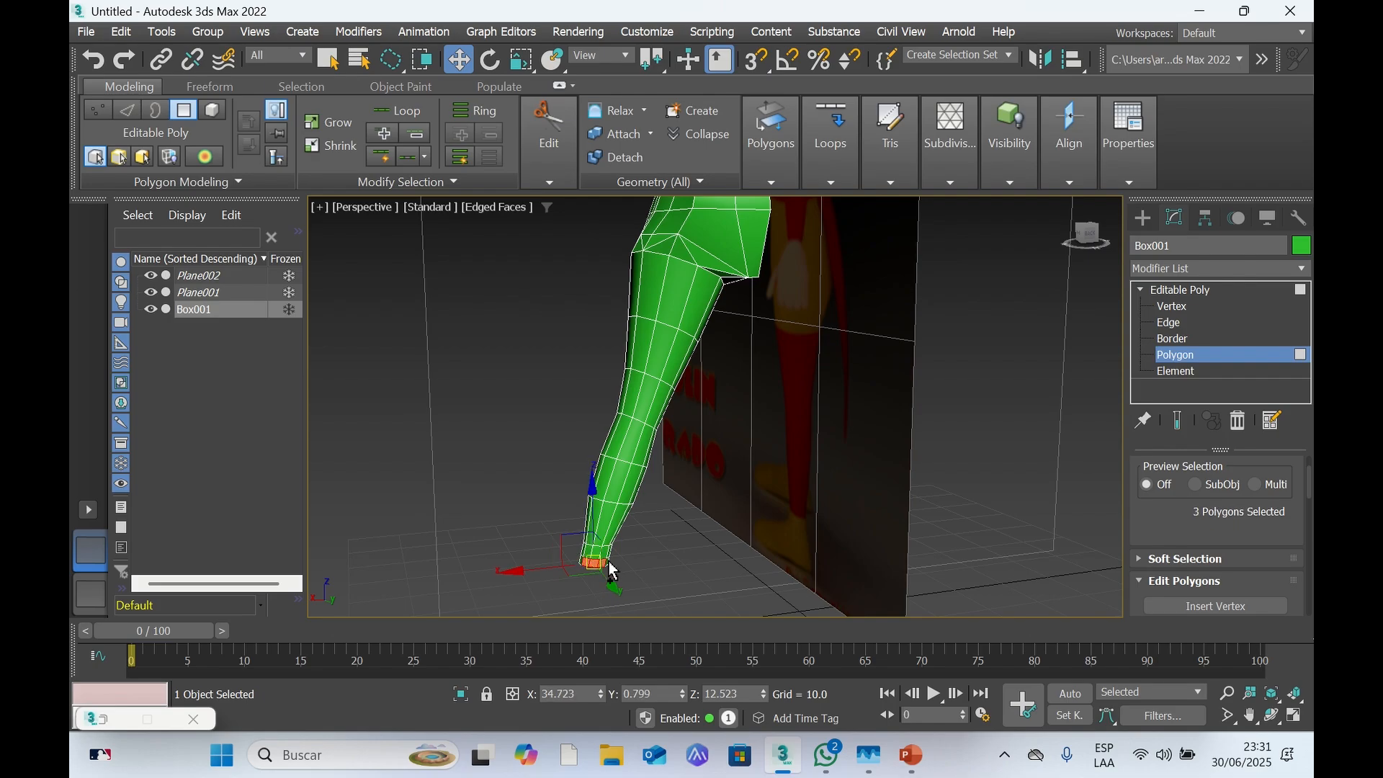
pyautogui.keyDown('ctrl'); pyautogui.click(607, 561); pyautogui.keyUp('ctrl')
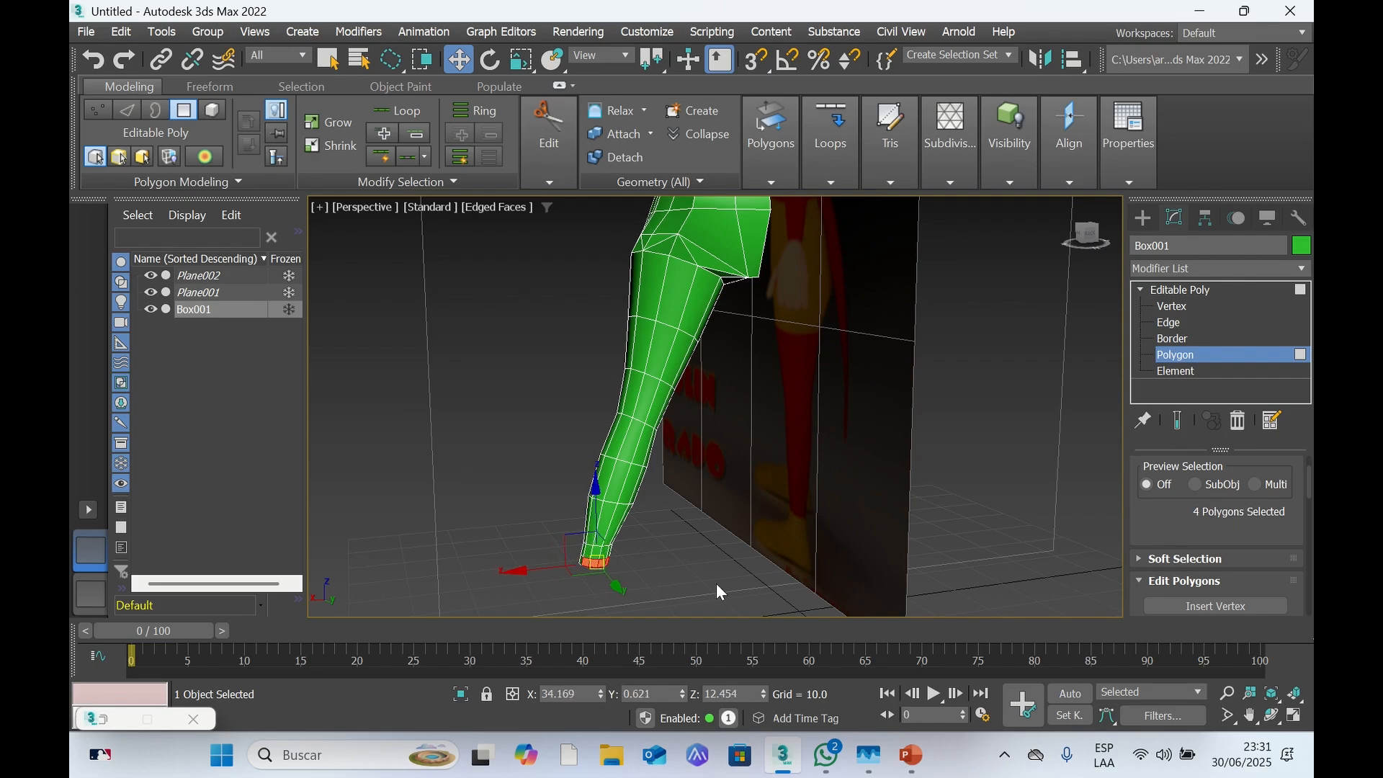
pyautogui.moveTo(1093, 249); pyautogui.dragTo(1150, 241)
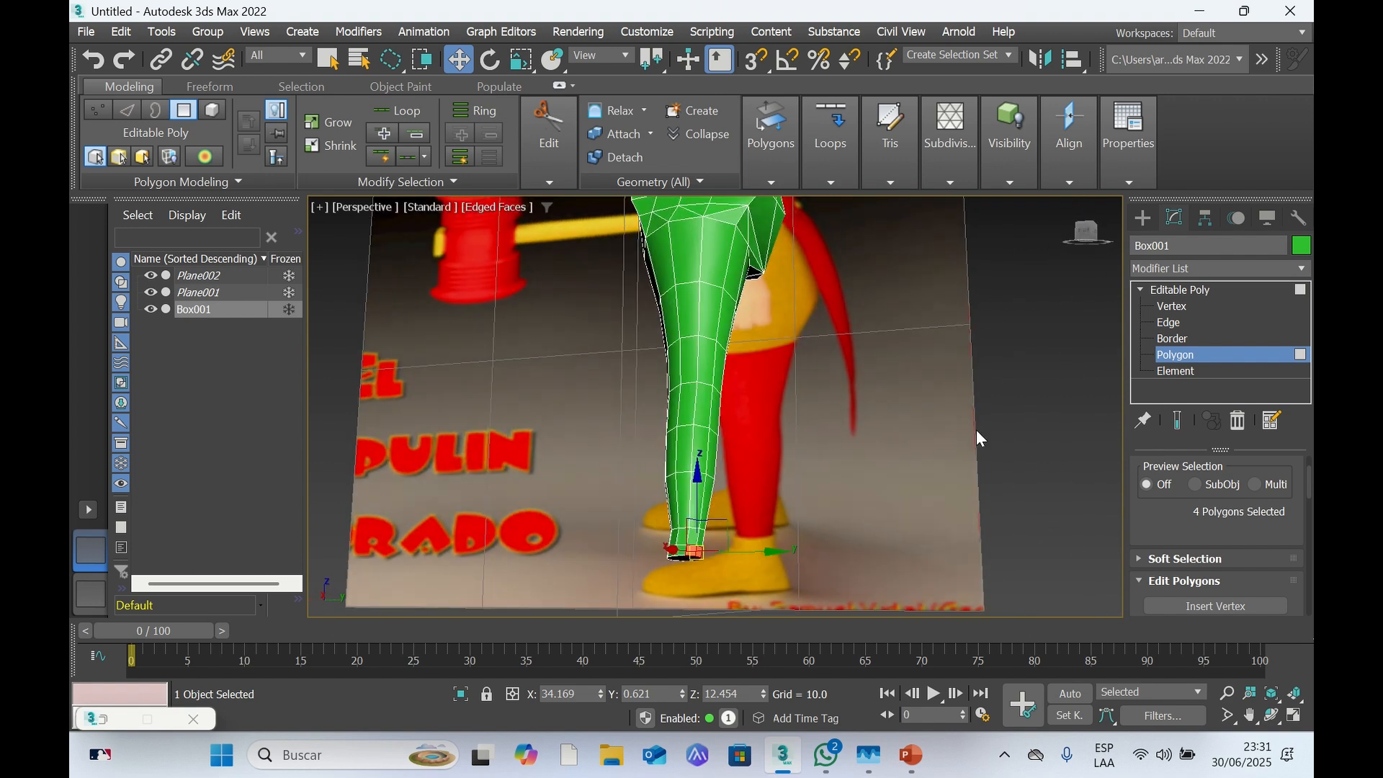
pyautogui.moveTo(769, 549); pyautogui.dragTo(784, 554)
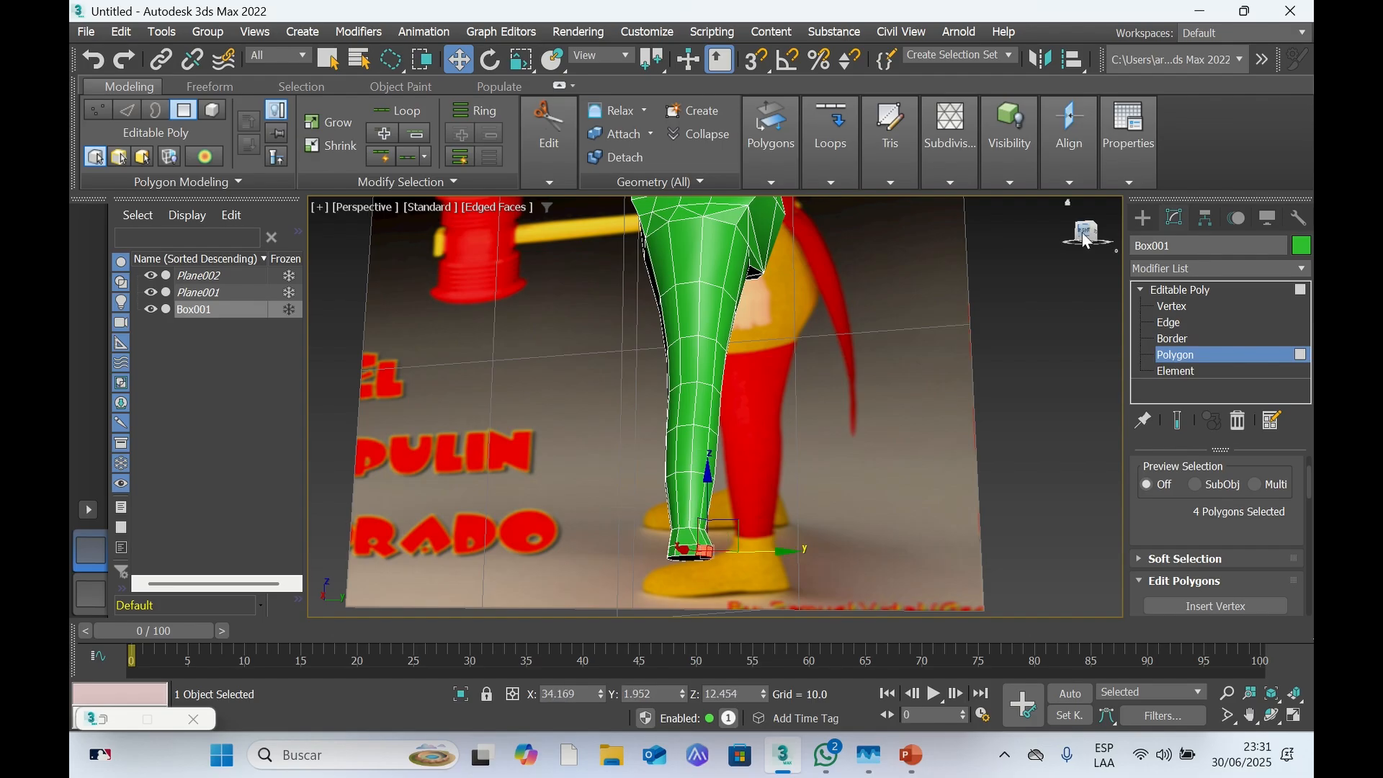
pyautogui.moveTo(1086, 239); pyautogui.dragTo(1030, 246)
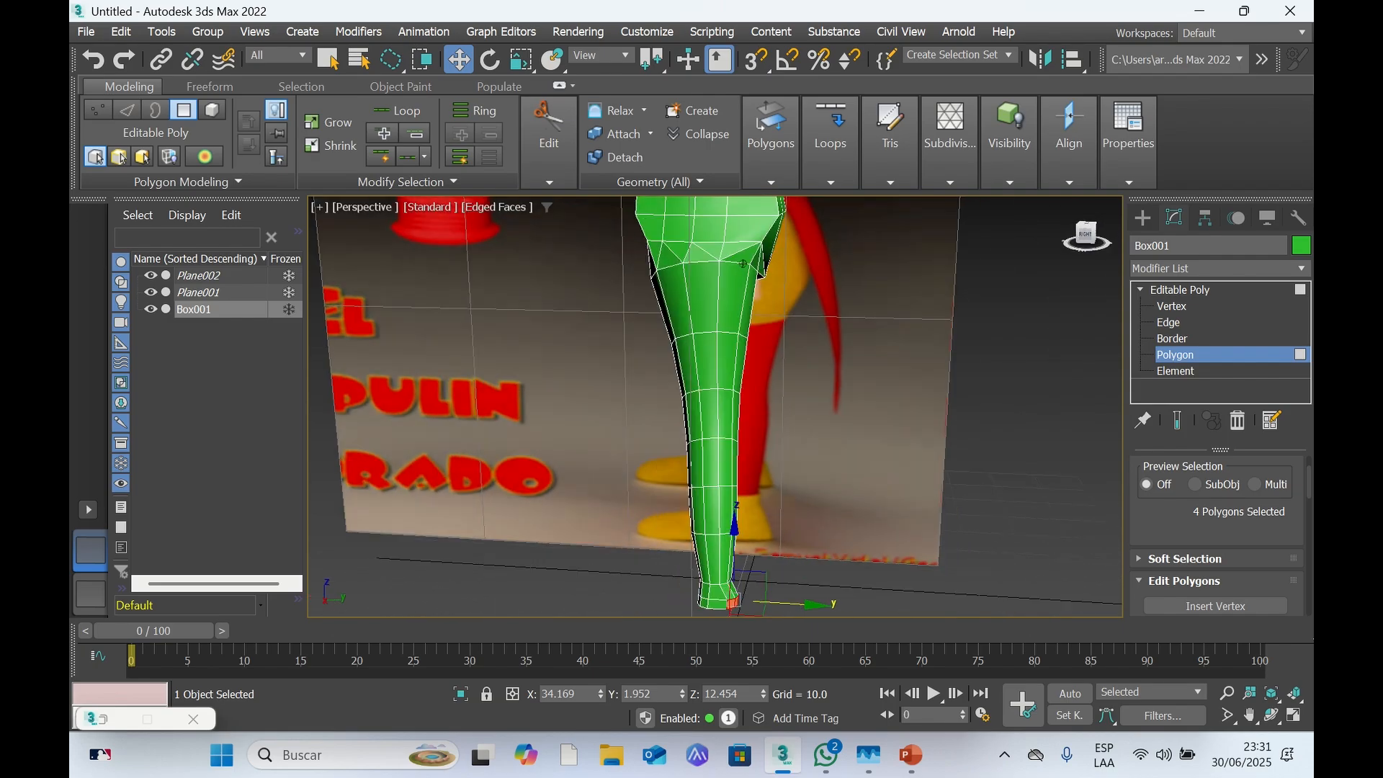
pyautogui.keyDown('alt'); pyautogui.moveTo(743, 264); pyautogui.dragTo(821, 264, button='middle'); pyautogui.keyUp('alt')
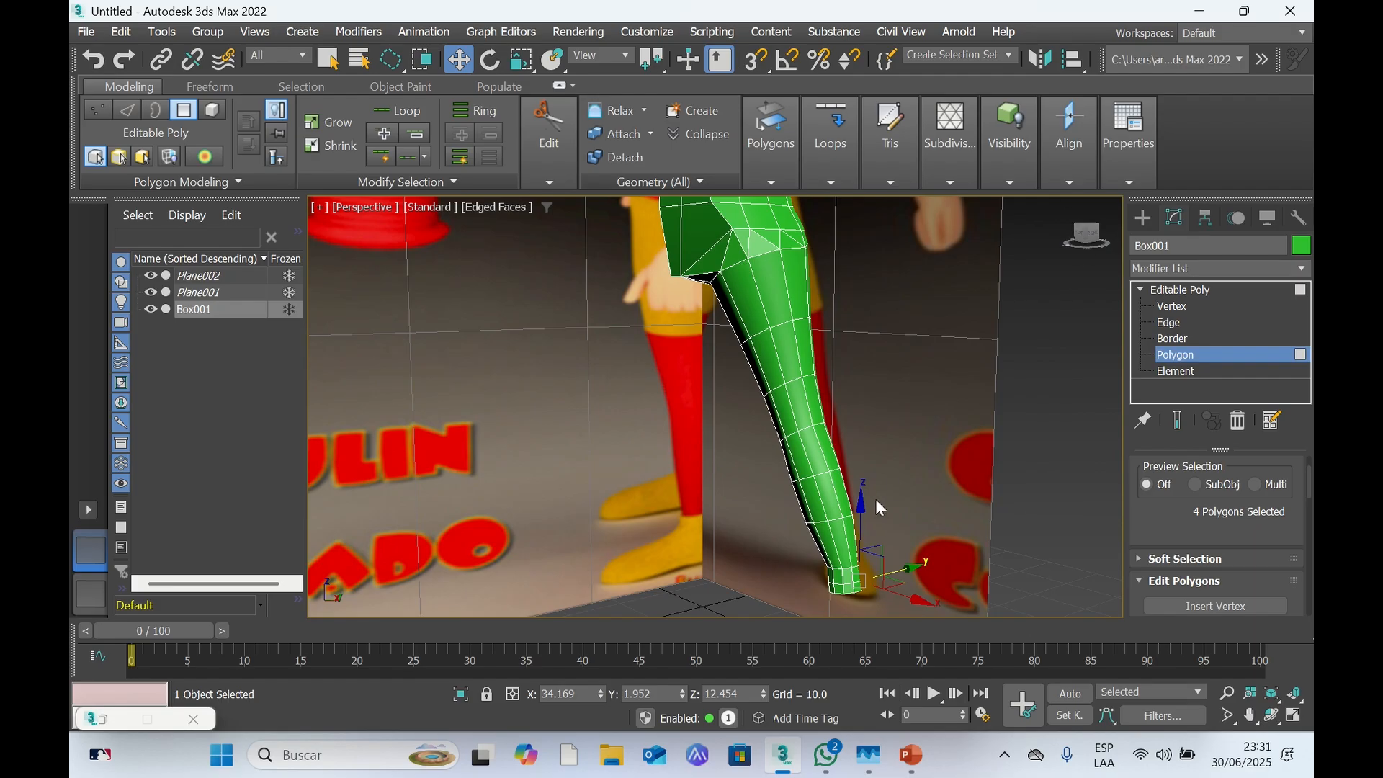
pyautogui.click(849, 578)
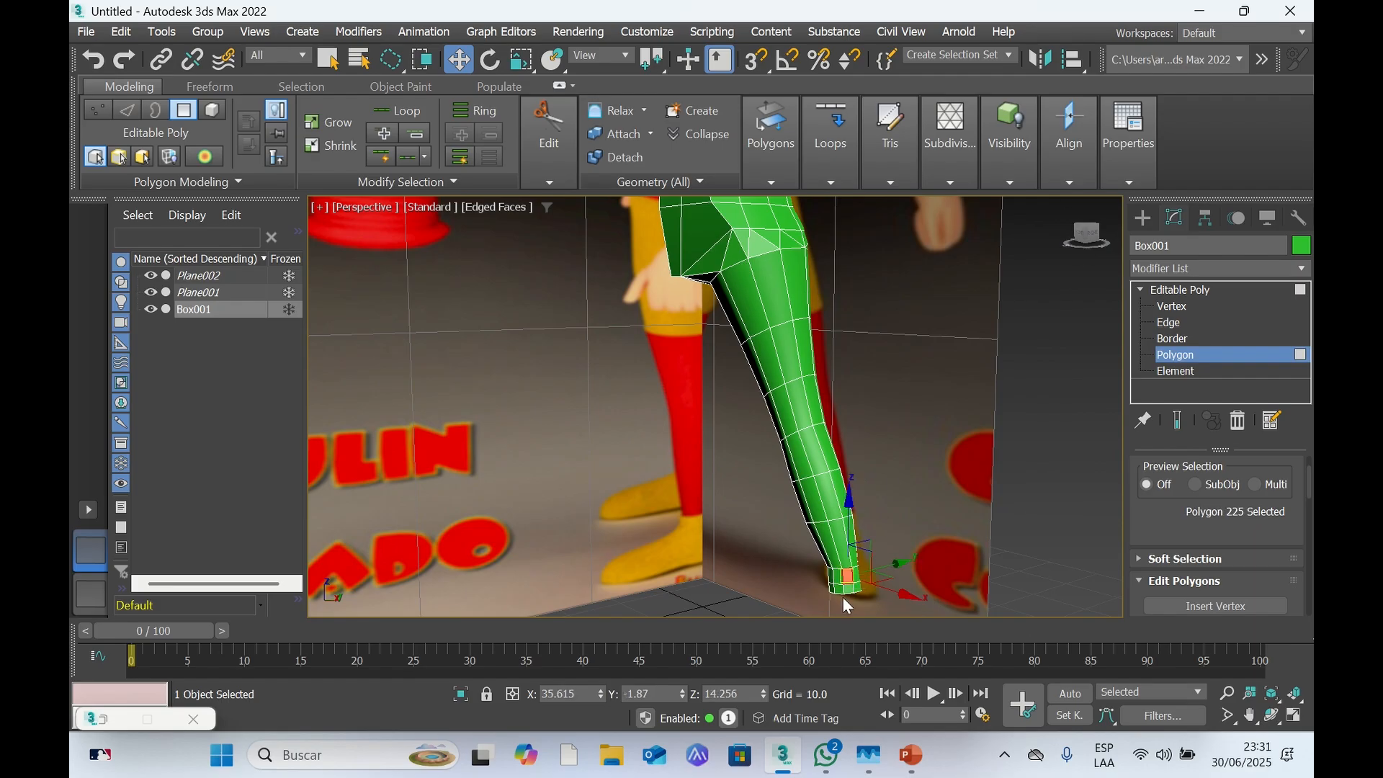
pyautogui.keyDown('ctrl'); pyautogui.click(837, 578); pyautogui.keyUp('ctrl')
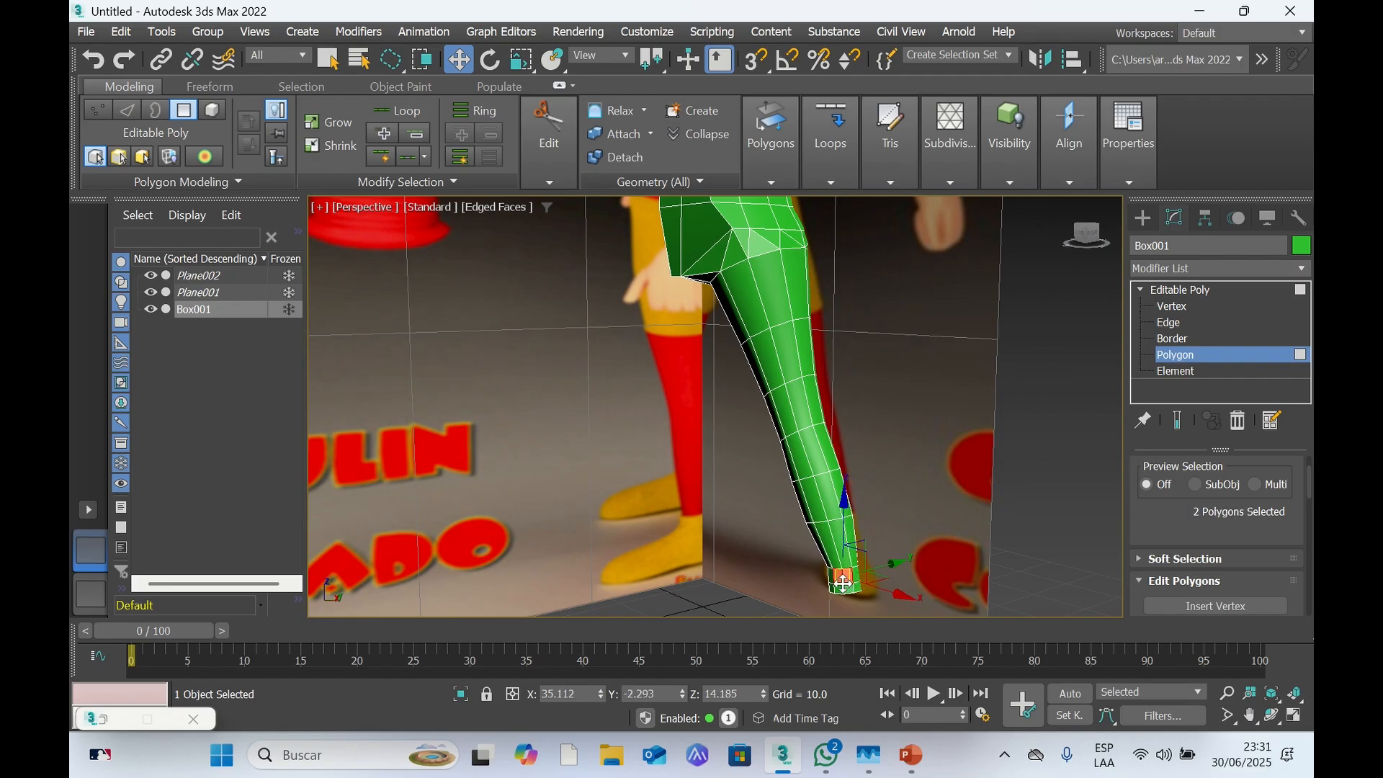
pyautogui.keyDown('ctrl'); pyautogui.click(845, 589); pyautogui.keyUp('ctrl')
pyautogui.keyDown('ctrl'); pyautogui.click(833, 586); pyautogui.keyUp('ctrl')
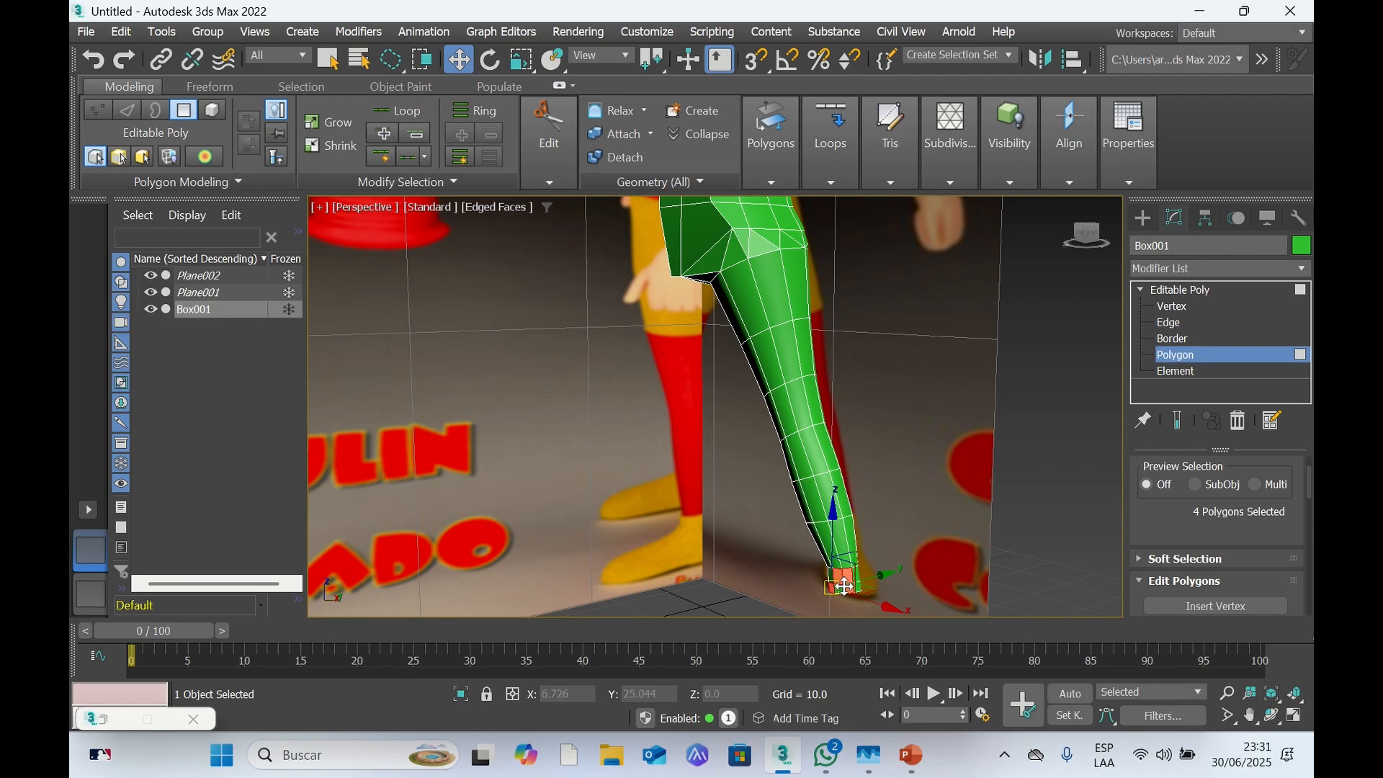
pyautogui.moveTo(1080, 240); pyautogui.dragTo(1115, 228)
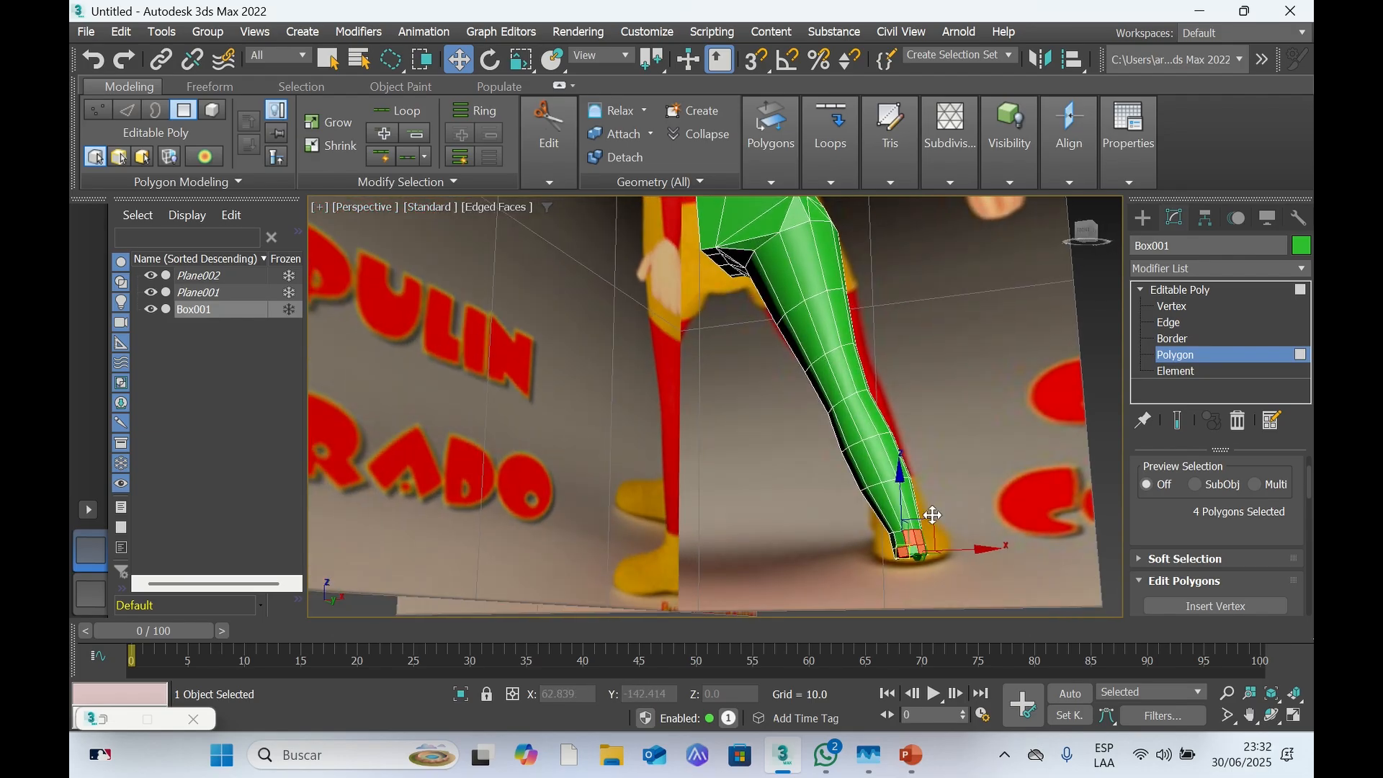
pyautogui.keyDown('ctrl'); pyautogui.click(913, 553); pyautogui.keyUp('ctrl')
pyautogui.keyDown('ctrl'); pyautogui.click(900, 543); pyautogui.keyUp('ctrl')
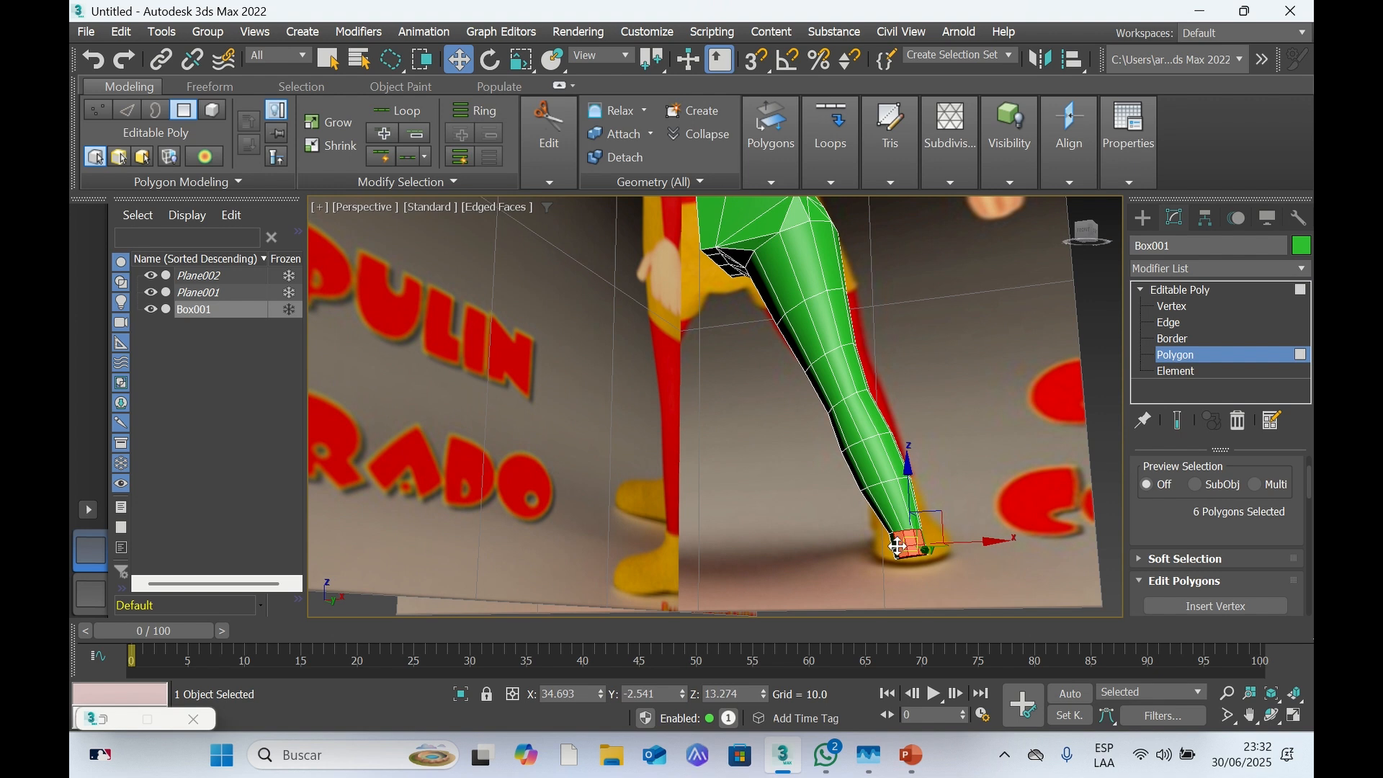
pyautogui.moveTo(1083, 235); pyautogui.dragTo(1107, 237)
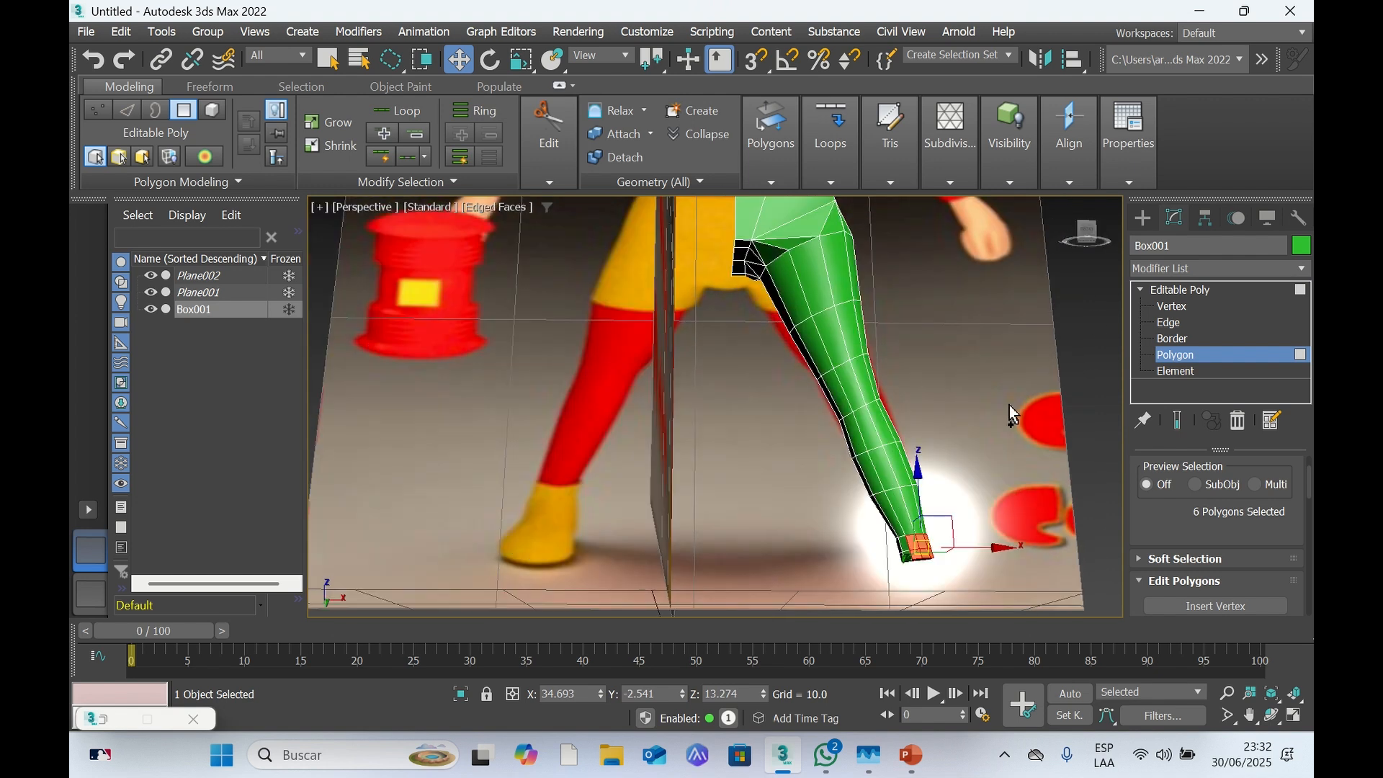
pyautogui.keyDown('ctrl'); pyautogui.click(905, 546); pyautogui.keyUp('ctrl')
pyautogui.keyDown('ctrl'); pyautogui.click(903, 558); pyautogui.keyUp('ctrl')
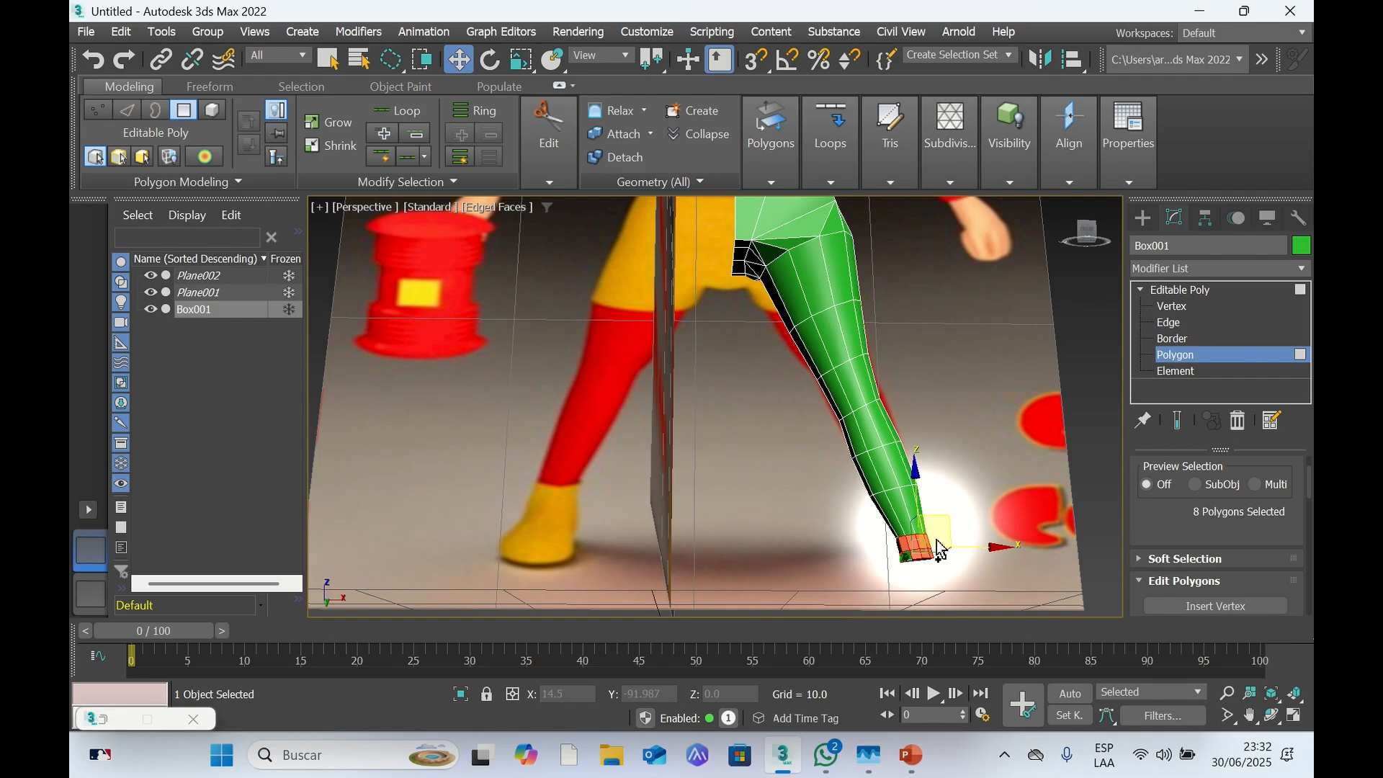
pyautogui.keyDown('ctrl'); pyautogui.click(921, 551); pyautogui.keyUp('ctrl')
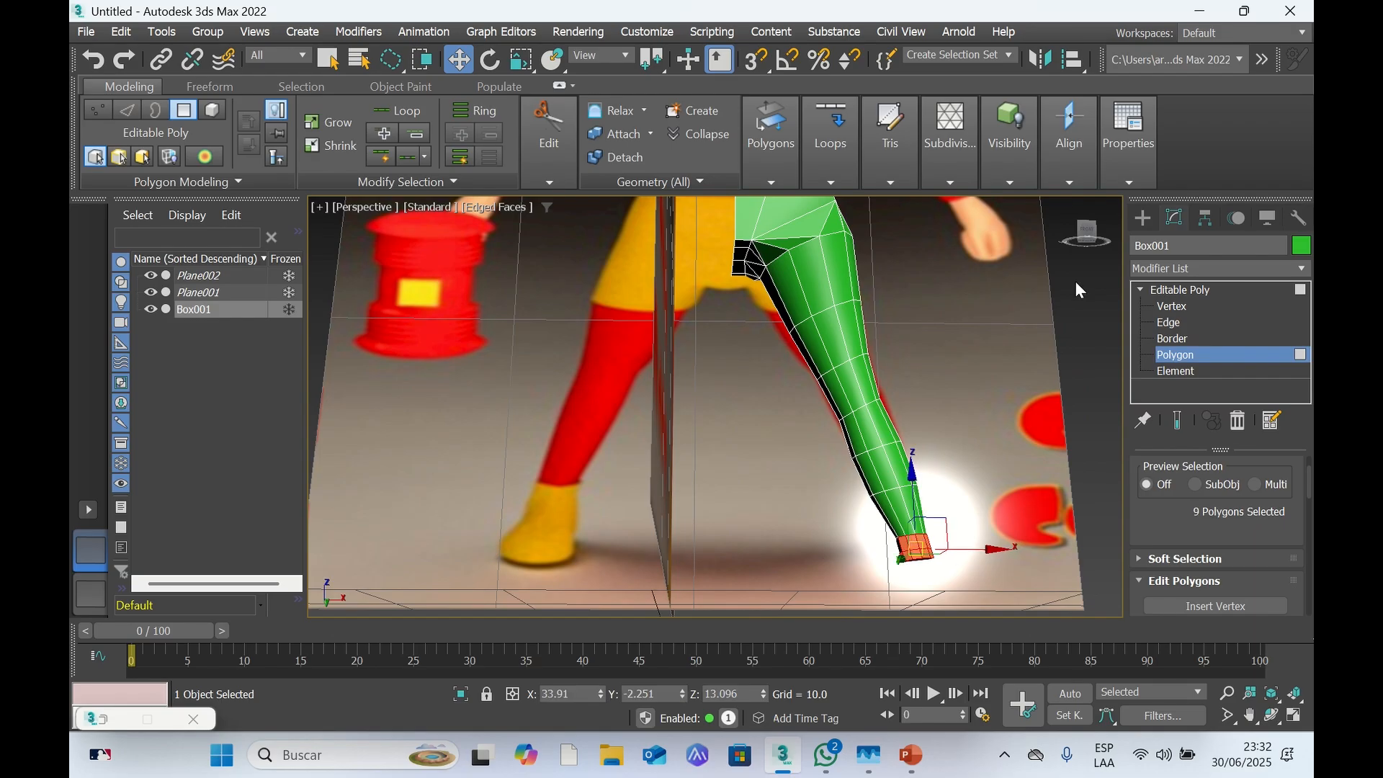
pyautogui.moveTo(1083, 245); pyautogui.dragTo(1113, 245)
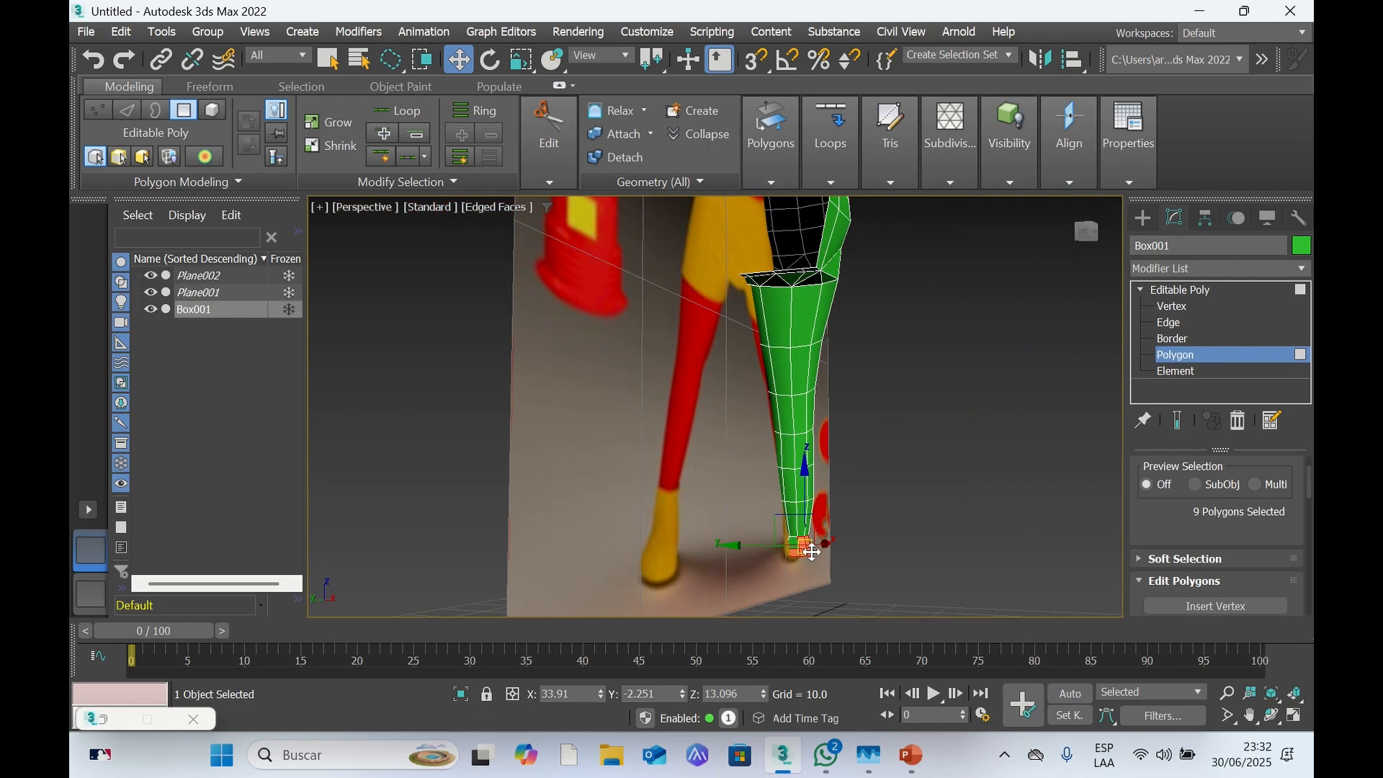
pyautogui.keyDown('alt'); pyautogui.click(792, 549); pyautogui.keyUp('alt')
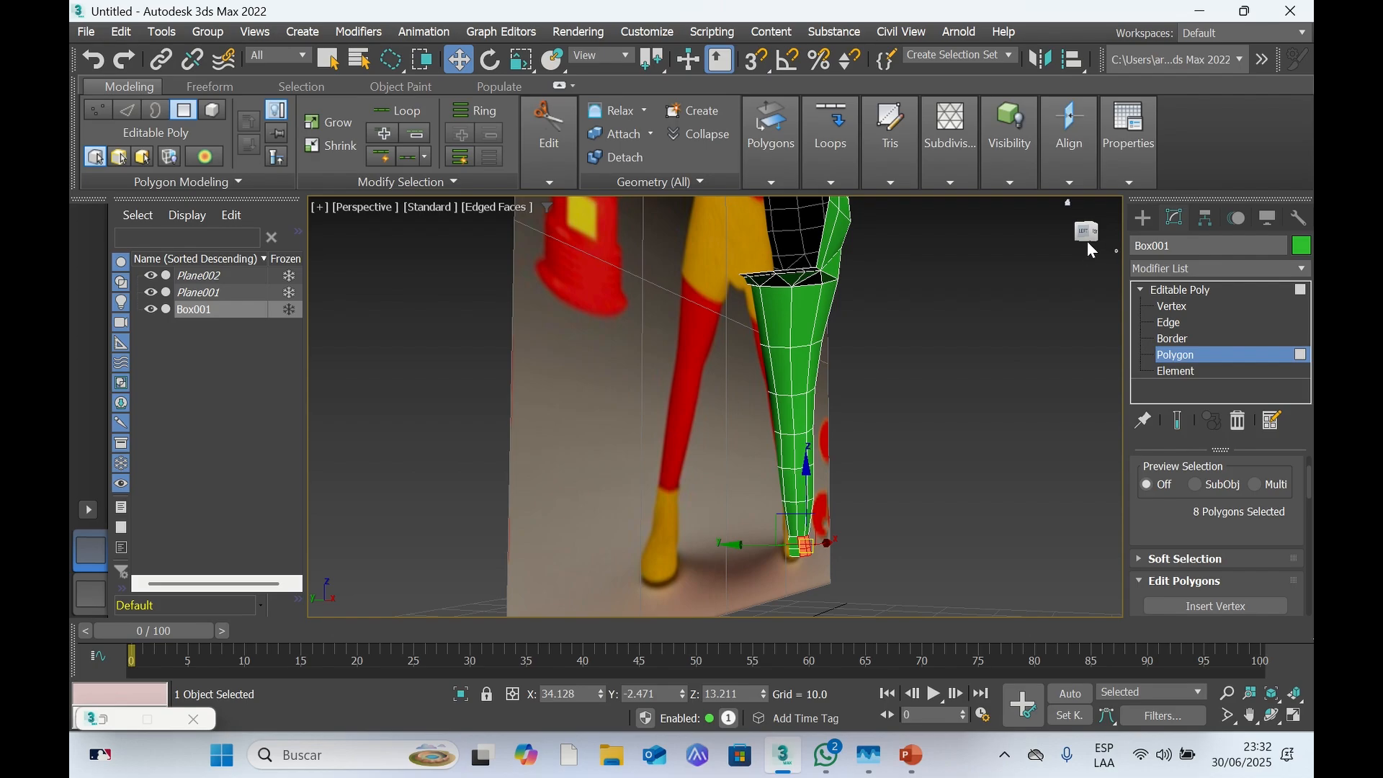
pyautogui.press('Delete')
# Select the six front polygons of the ankle's lower end and extrude them forward along Y to about -12.566 to form the foot
pyautogui.moveTo(1087, 232); pyautogui.dragTo(1147, 229)
pyautogui.keyDown('alt'); pyautogui.moveTo(743, 263); pyautogui.dragTo(599, 264, button='middle'); pyautogui.keyUp('alt')
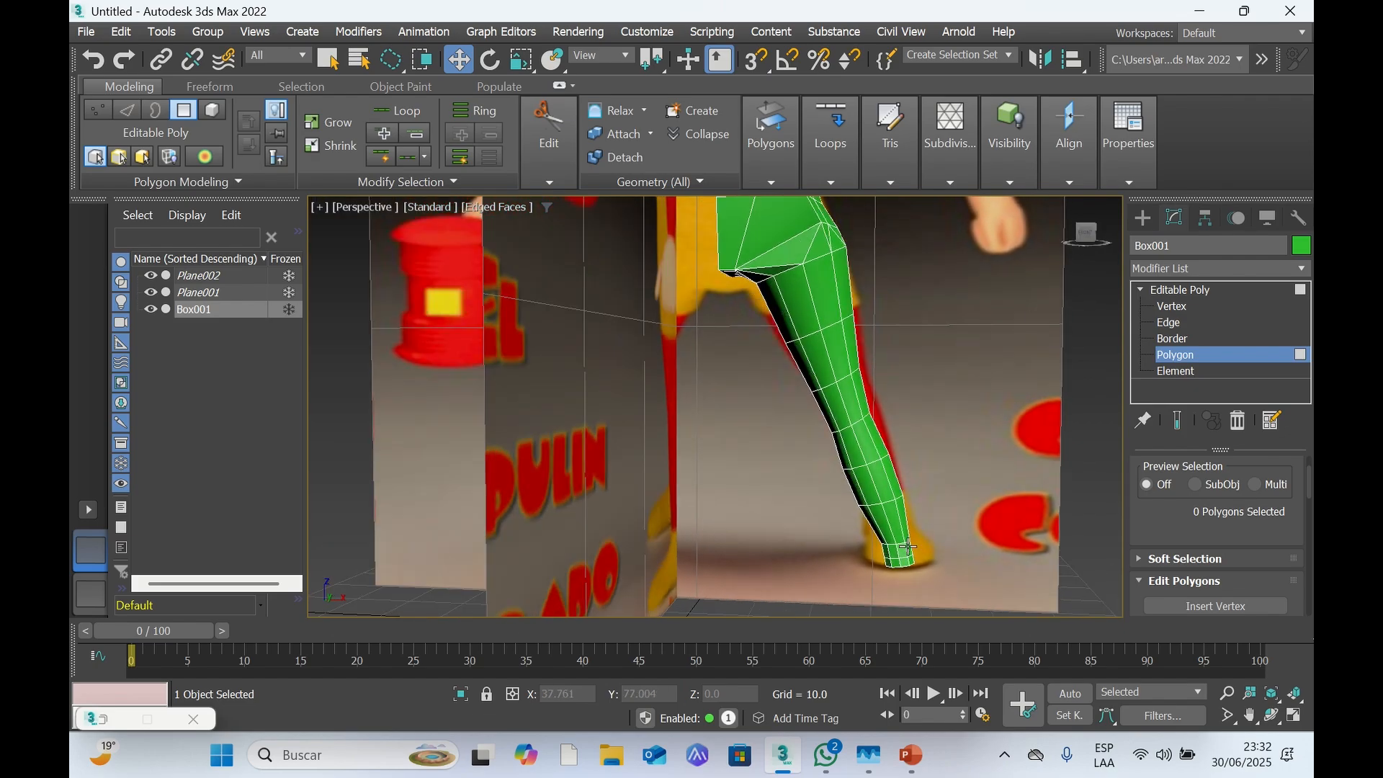
pyautogui.click(904, 552)
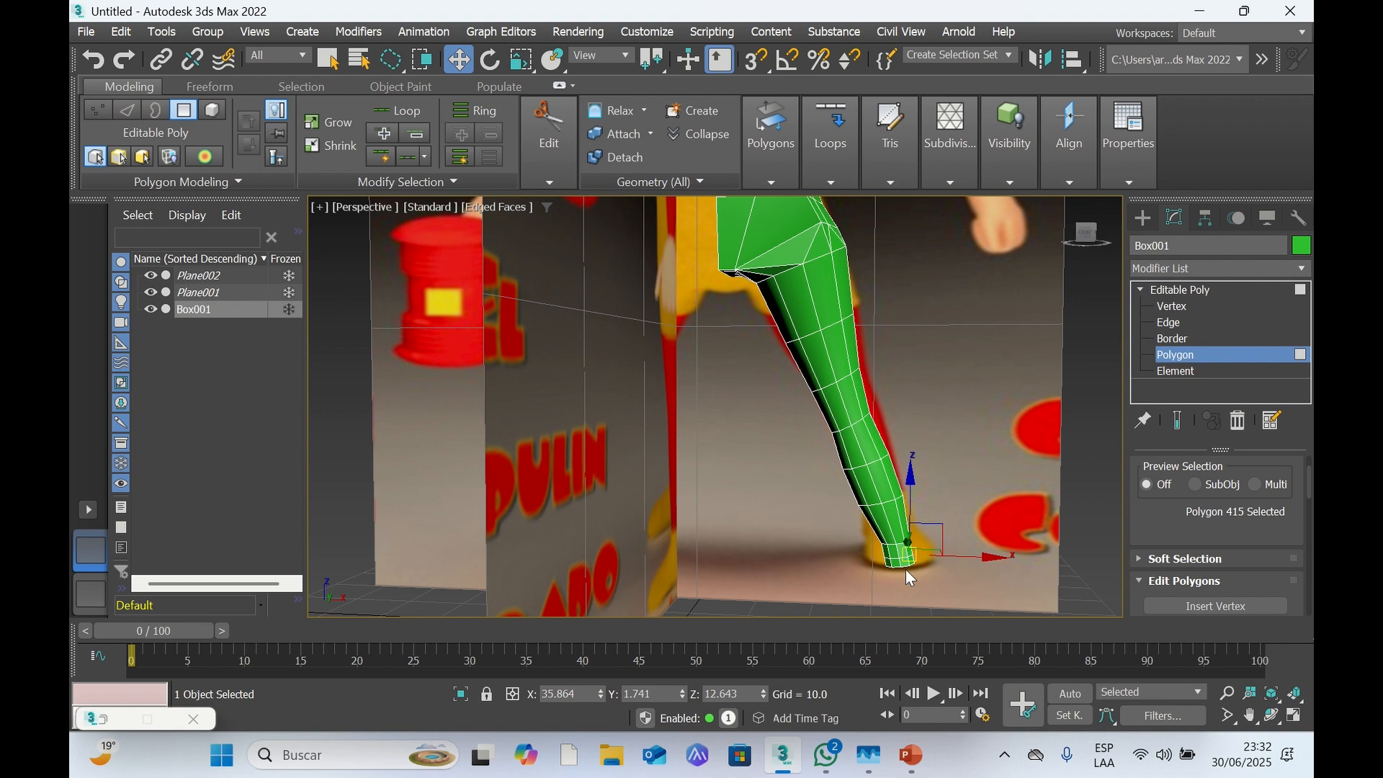
pyautogui.moveTo(909, 561); pyautogui.dragTo(895, 556)
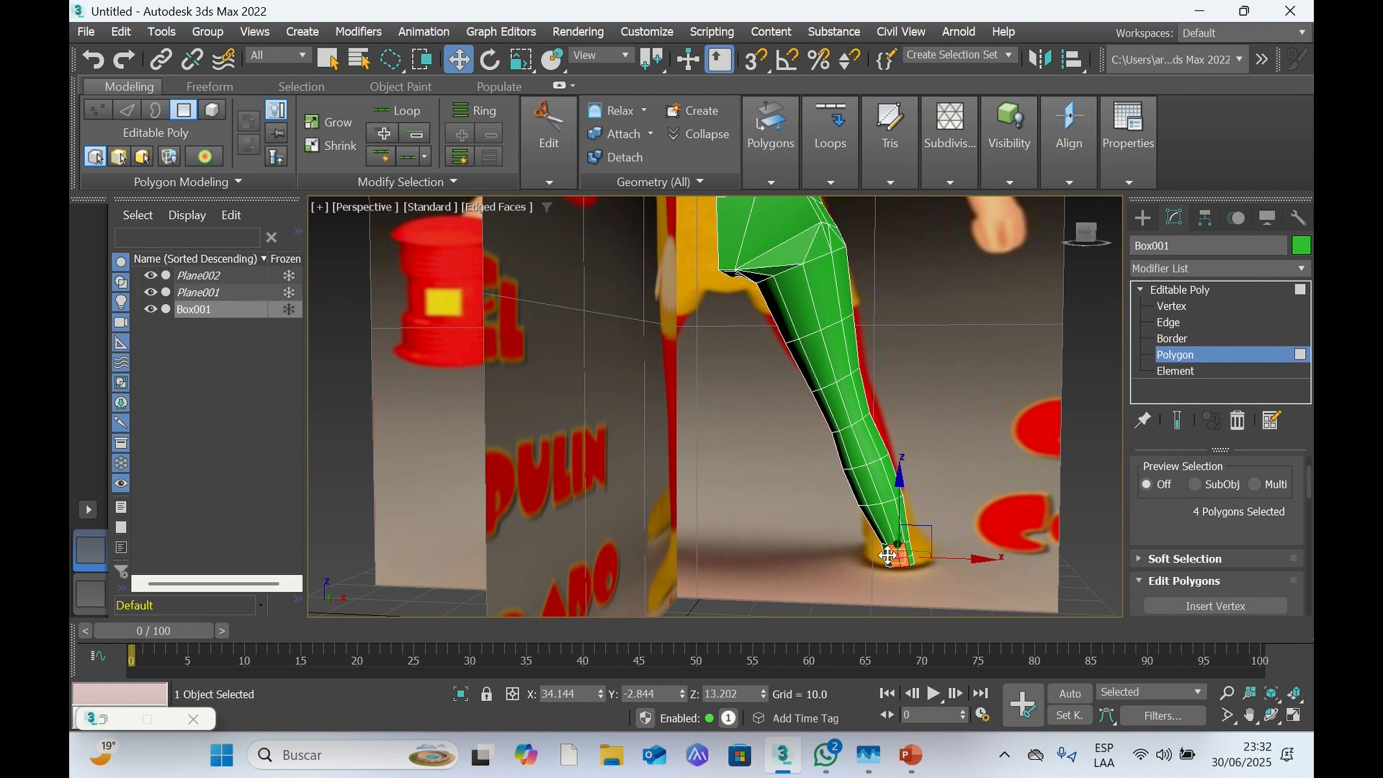
pyautogui.keyDown('ctrl'); pyautogui.click(890, 553); pyautogui.keyUp('ctrl')
pyautogui.keyDown('ctrl'); pyautogui.click(891, 561); pyautogui.keyUp('ctrl')
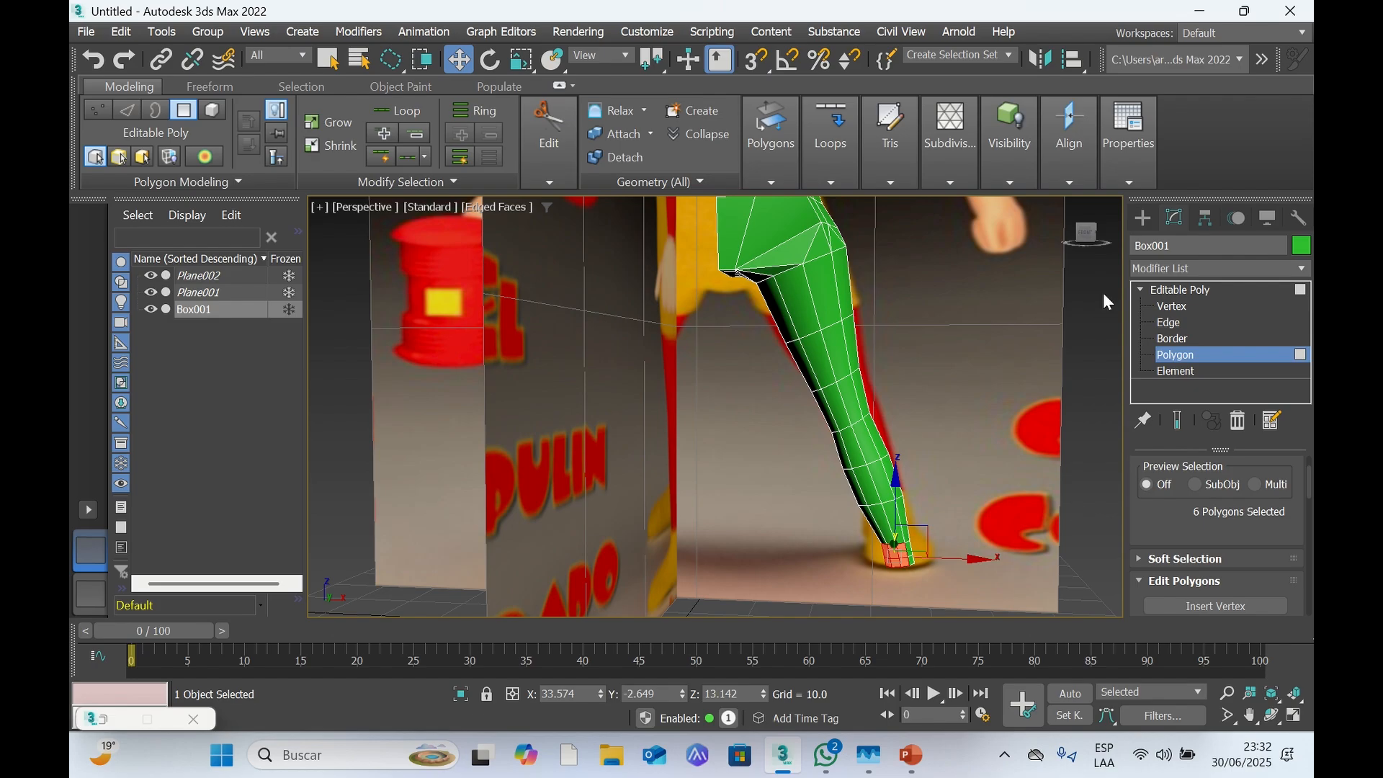
pyautogui.moveTo(1086, 232)
pyautogui.mouseDown()
pyautogui.moveTo(1107, 236)
pyautogui.moveTo(1062, 235)
pyautogui.mouseUp()
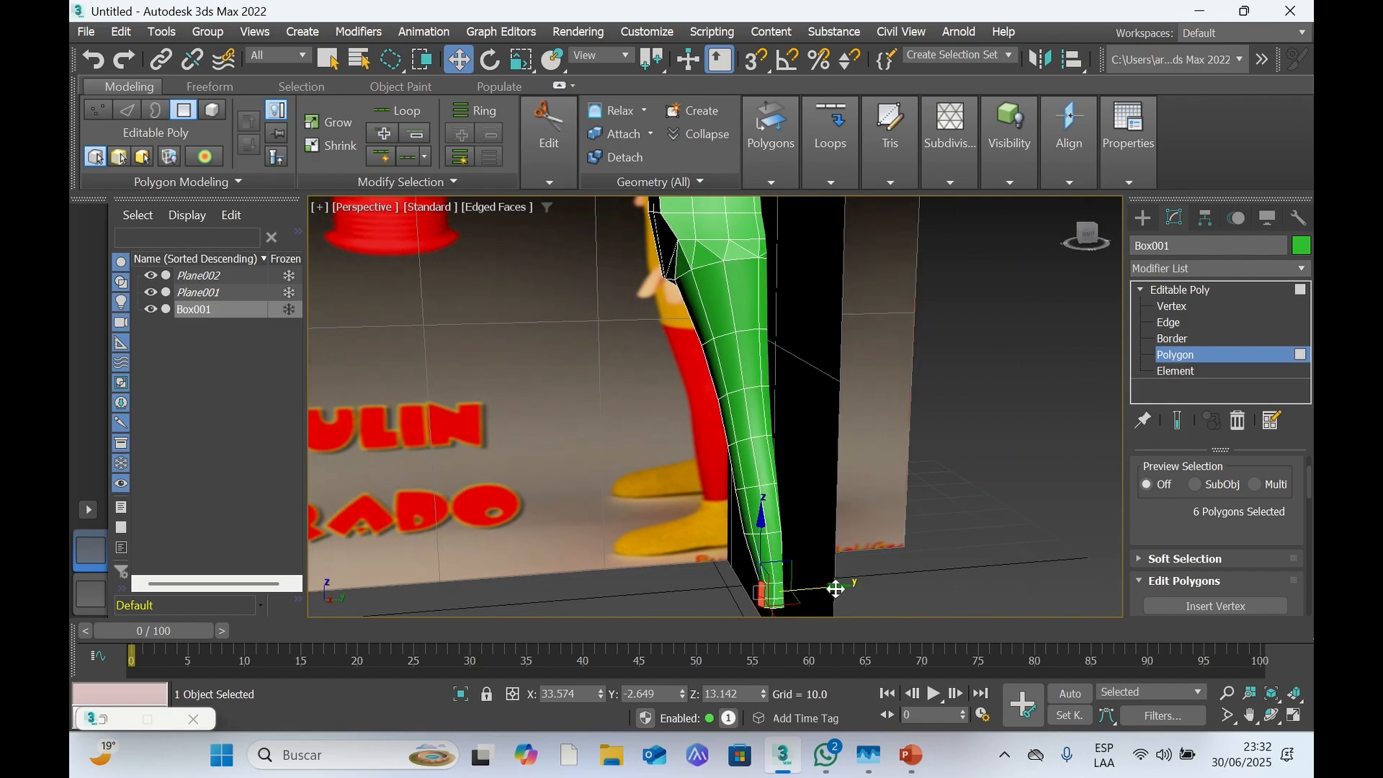
pyautogui.moveTo(836, 589); pyautogui.dragTo(762, 590)
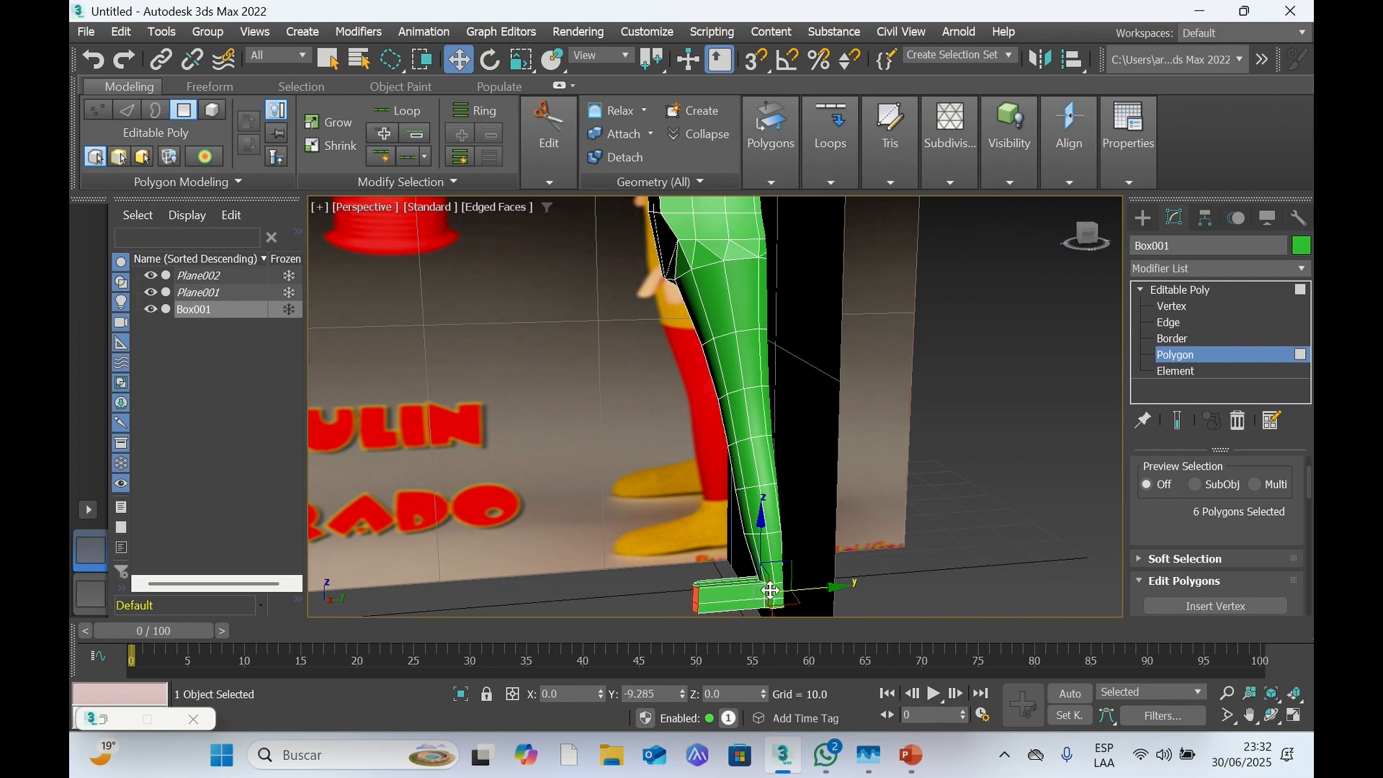
# Shift the foot's front end polygons along X to about 33.366 and widen them by scaling along X
pyautogui.click(1093, 246)
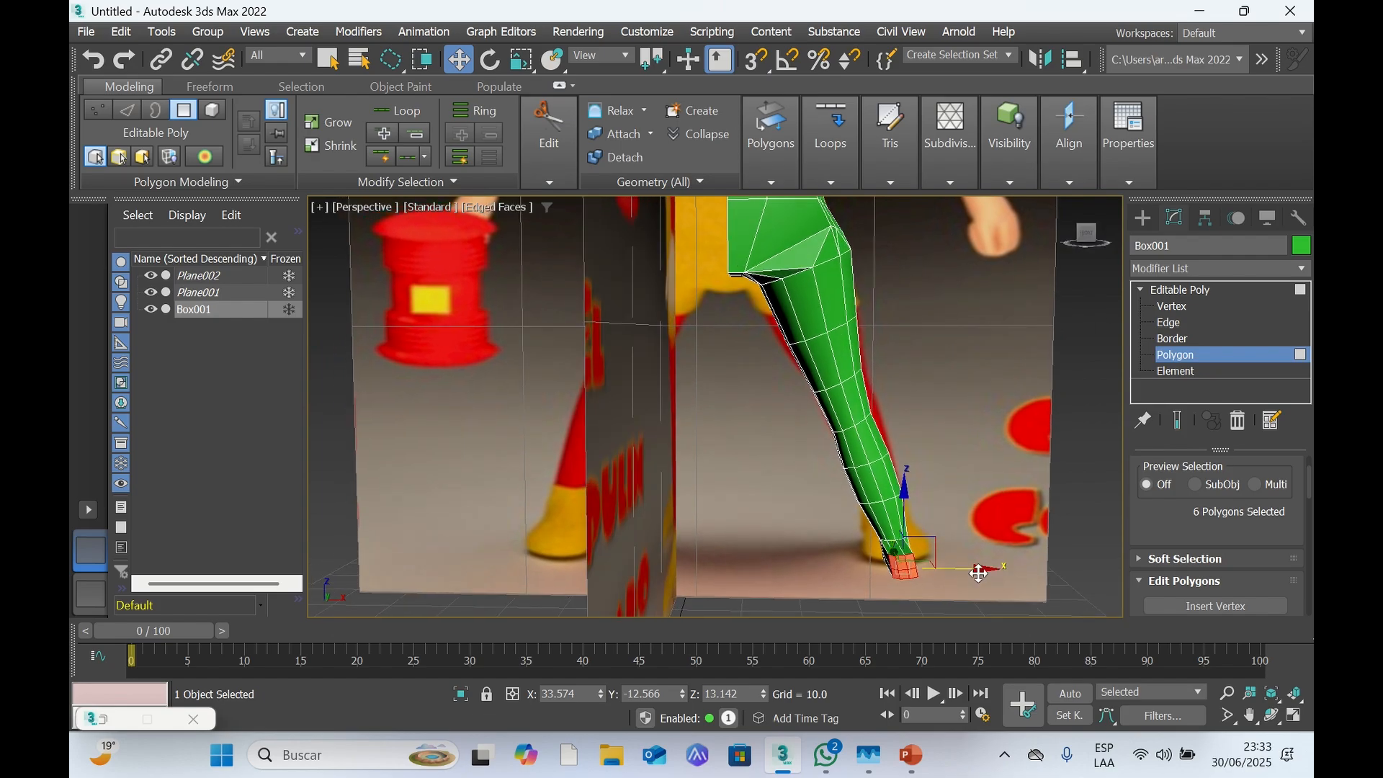
pyautogui.moveTo(979, 573); pyautogui.dragTo(976, 570)
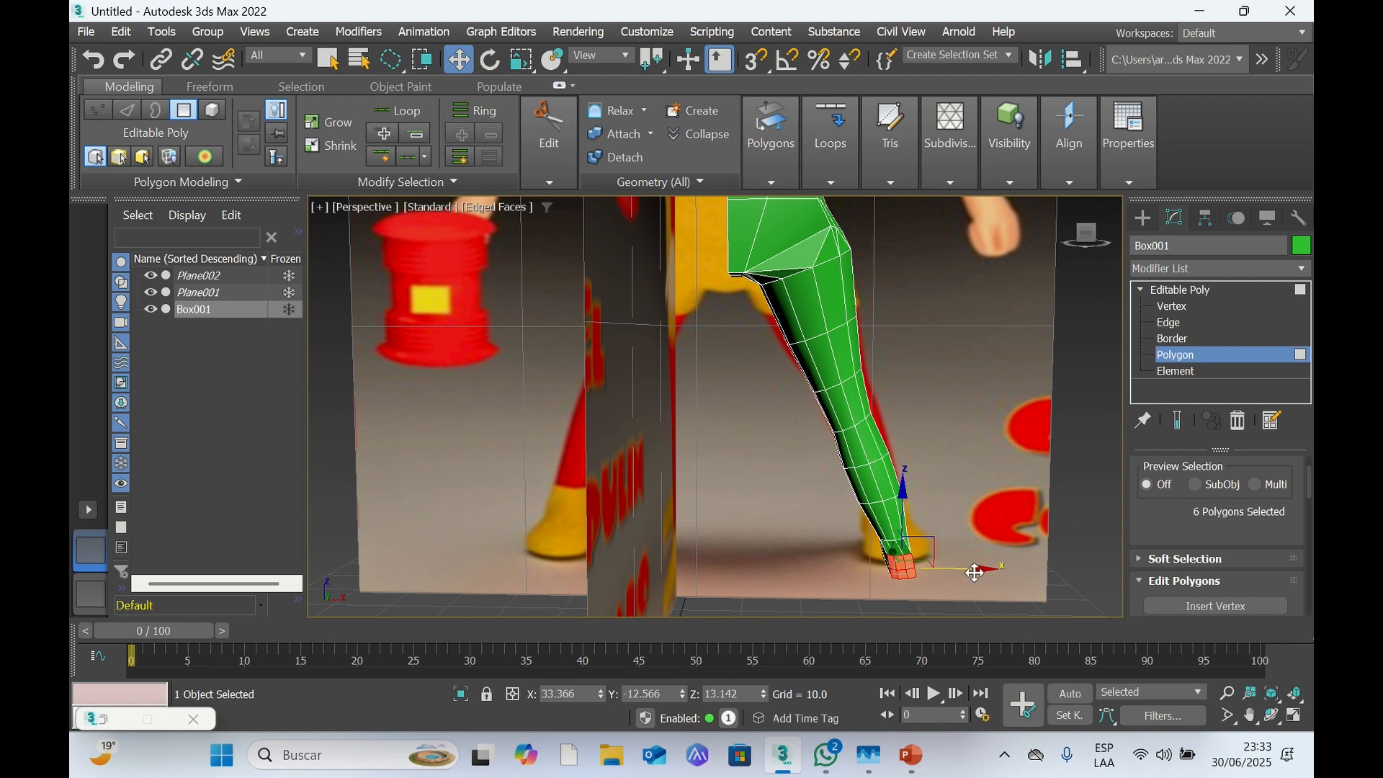
pyautogui.press('r')
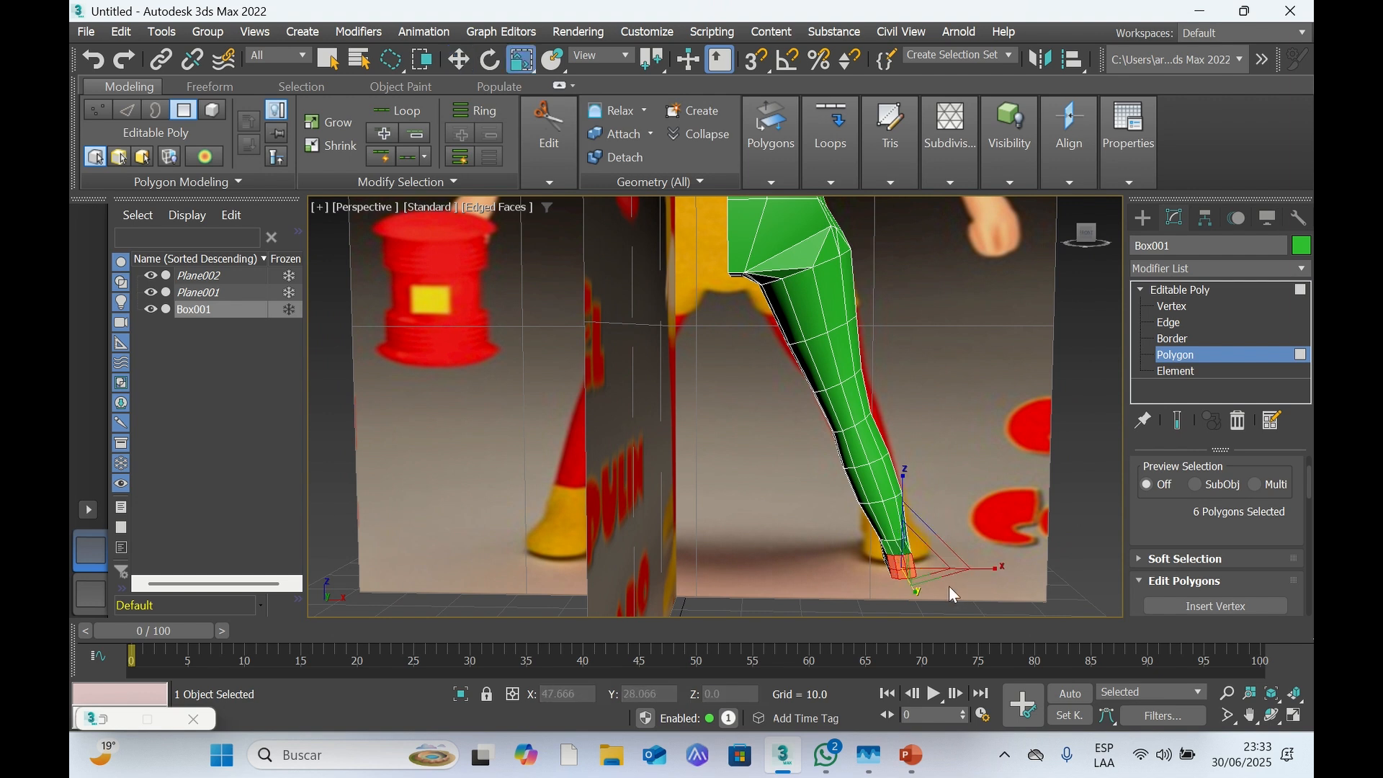
pyautogui.moveTo(973, 569); pyautogui.dragTo(998, 563)
# Lower the four upper vertices at the foot's front end to about Z 13.404 and pull them back to about Y -11.486
pyautogui.keyDown('alt'); pyautogui.moveTo(713, 260); pyautogui.dragTo(743, 263, button='middle'); pyautogui.keyUp('alt')
pyautogui.moveTo(1088, 249); pyautogui.dragTo(1050, 238)
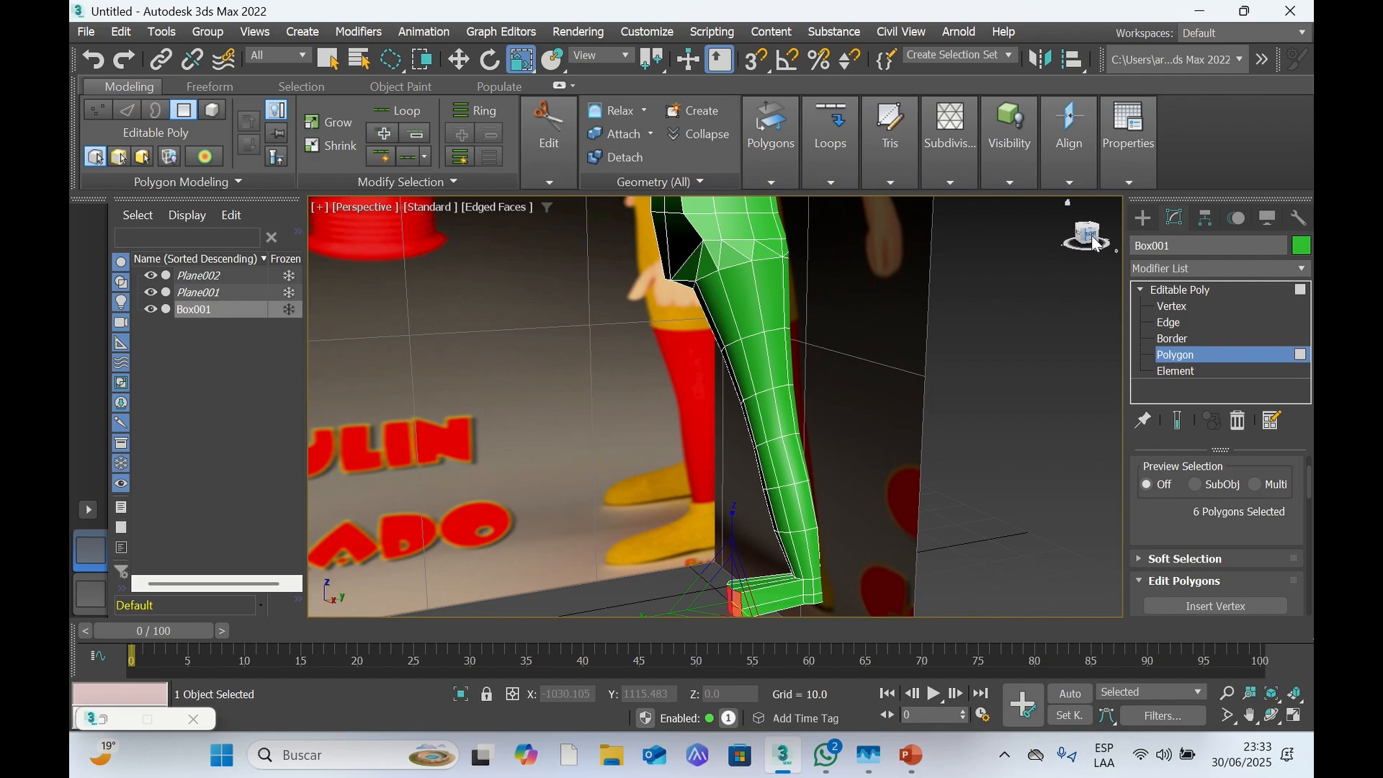
pyautogui.keyDown('alt'); pyautogui.moveTo(801, 276); pyautogui.dragTo(742, 264, button='middle'); pyautogui.keyUp('alt')
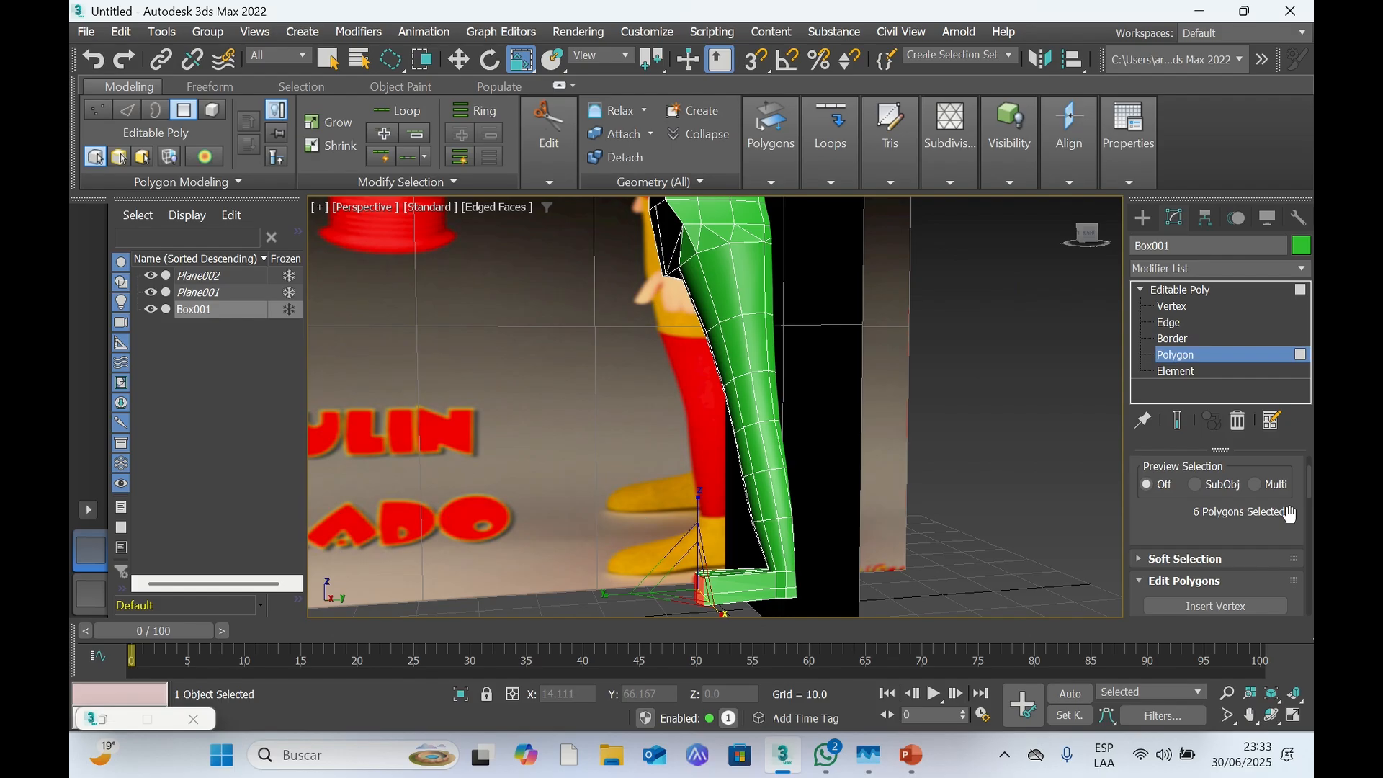
pyautogui.click(1173, 306)
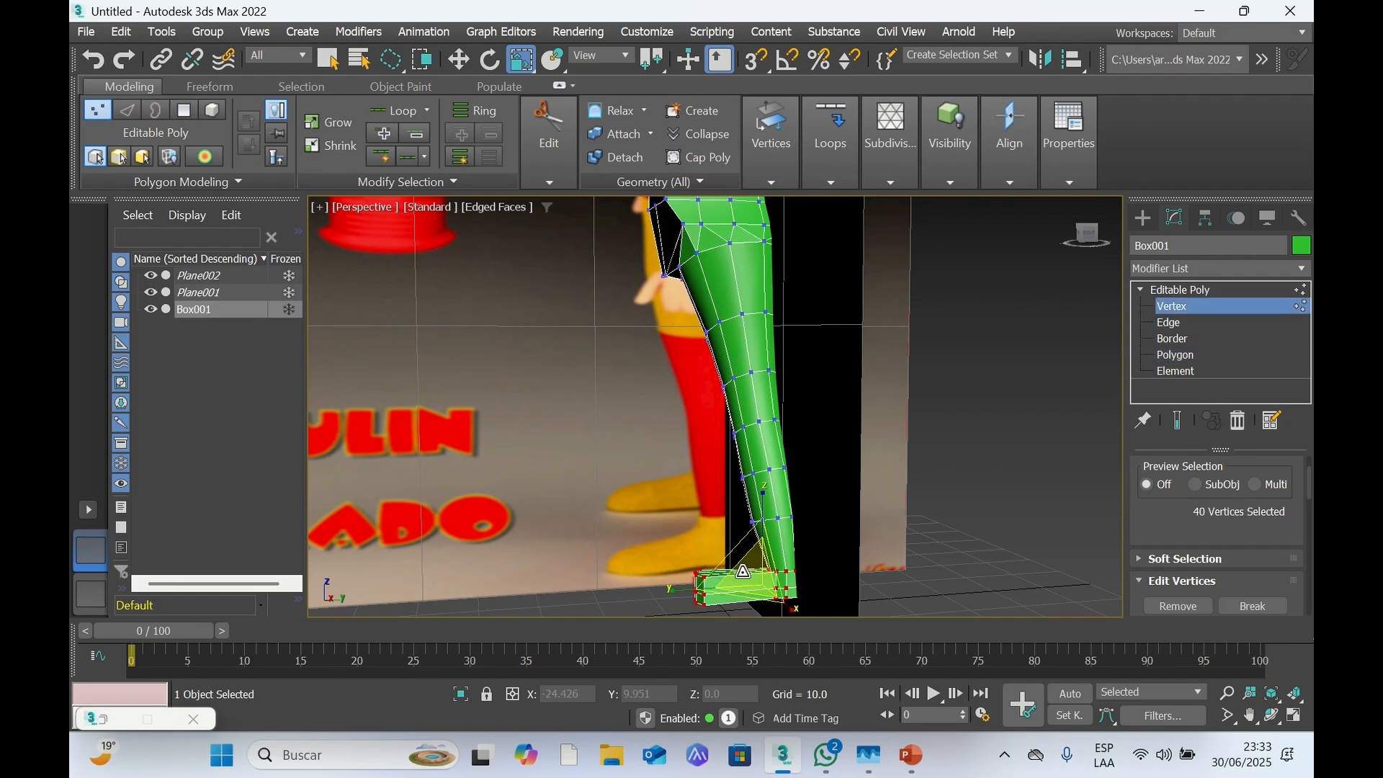
pyautogui.scroll(2, 726, 559)
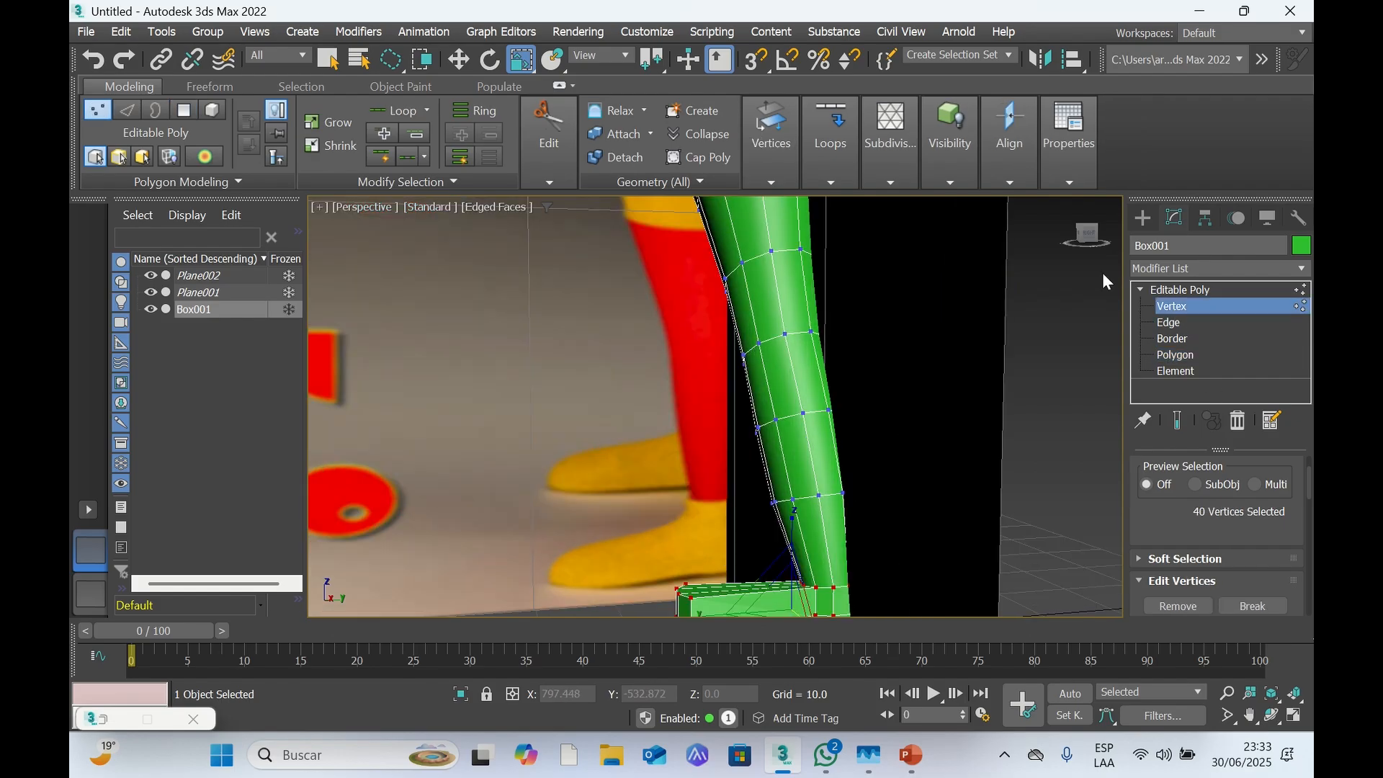
pyautogui.moveTo(1085, 237); pyautogui.dragTo(1103, 238)
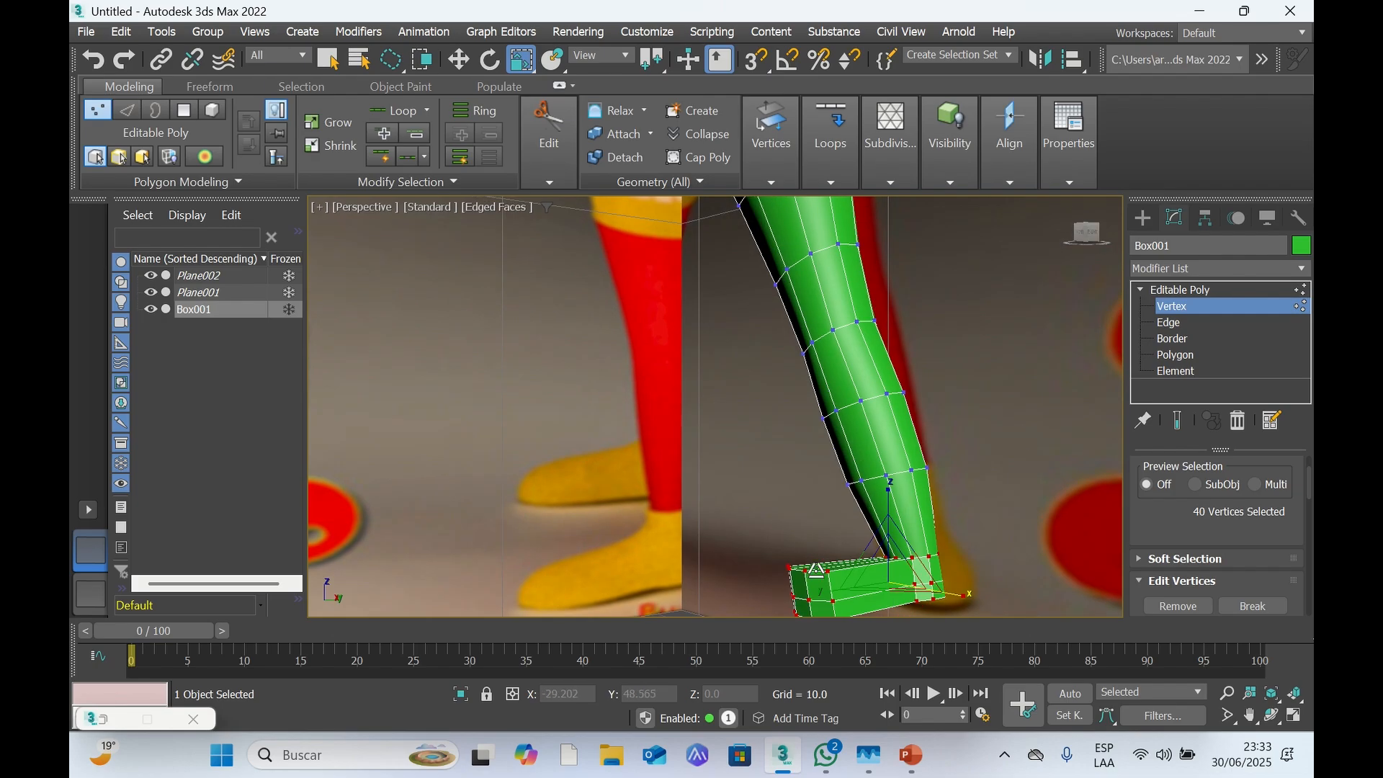
pyautogui.press('w')
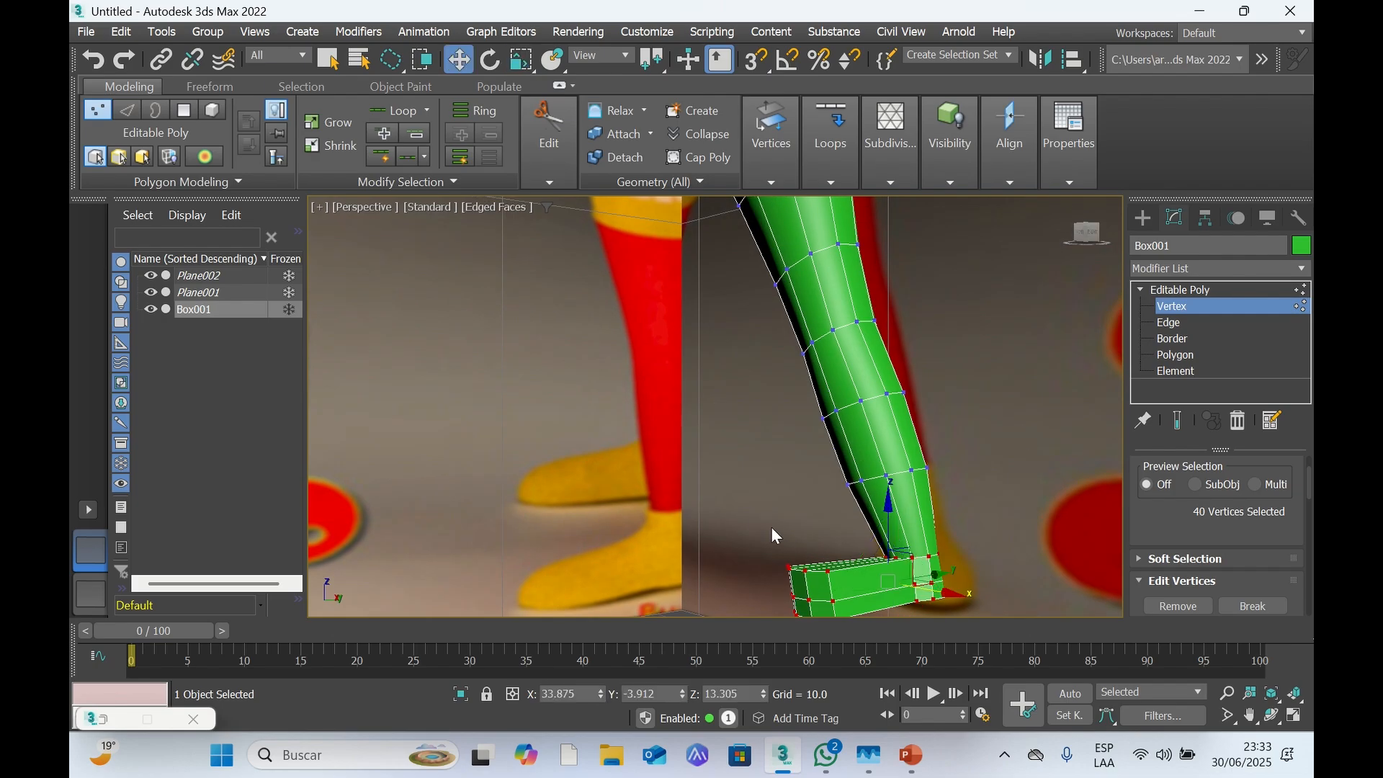
pyautogui.moveTo(785, 553)
pyautogui.mouseDown()
pyautogui.moveTo(768, 563)
pyautogui.moveTo(830, 595)
pyautogui.moveTo(838, 576)
pyautogui.moveTo(804, 523)
pyautogui.moveTo(813, 547)
pyautogui.mouseUp()
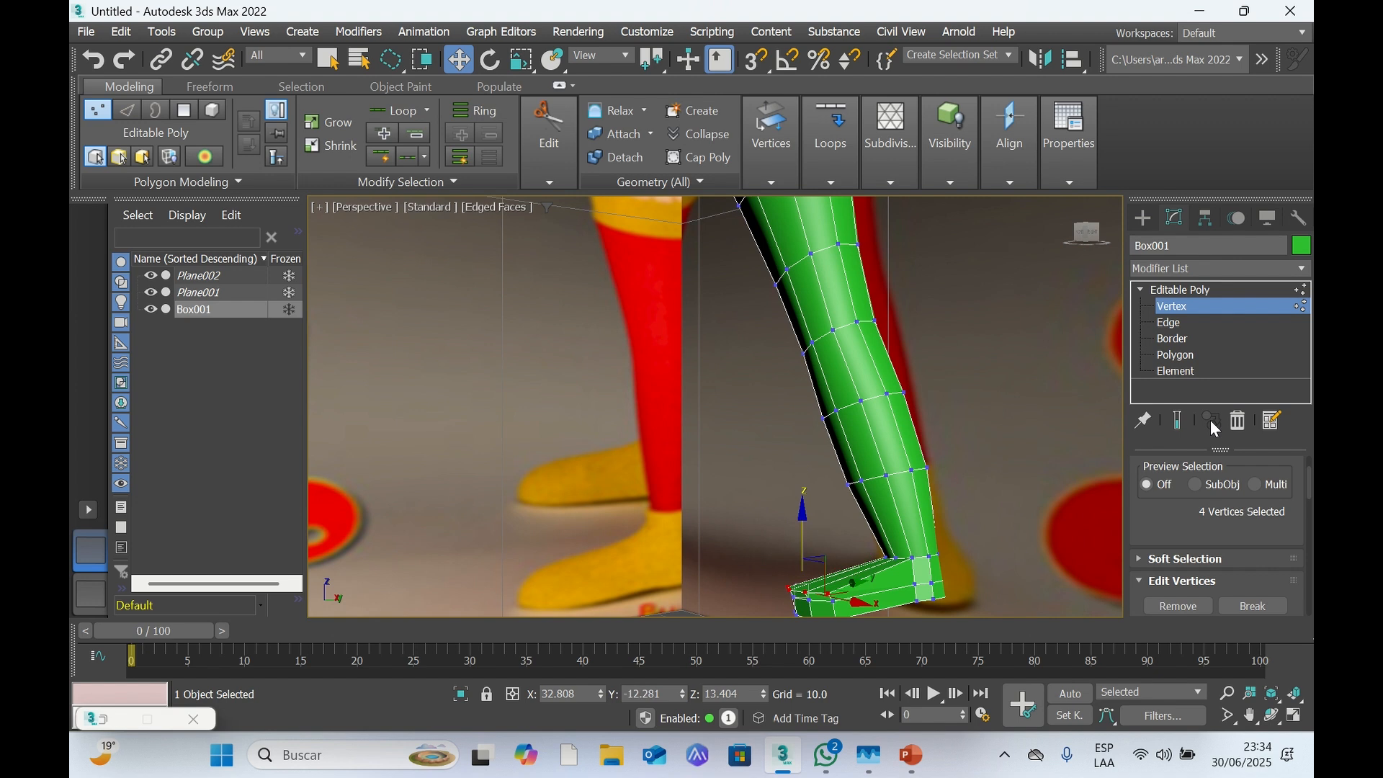
pyautogui.moveTo(1093, 232); pyautogui.dragTo(1060, 232)
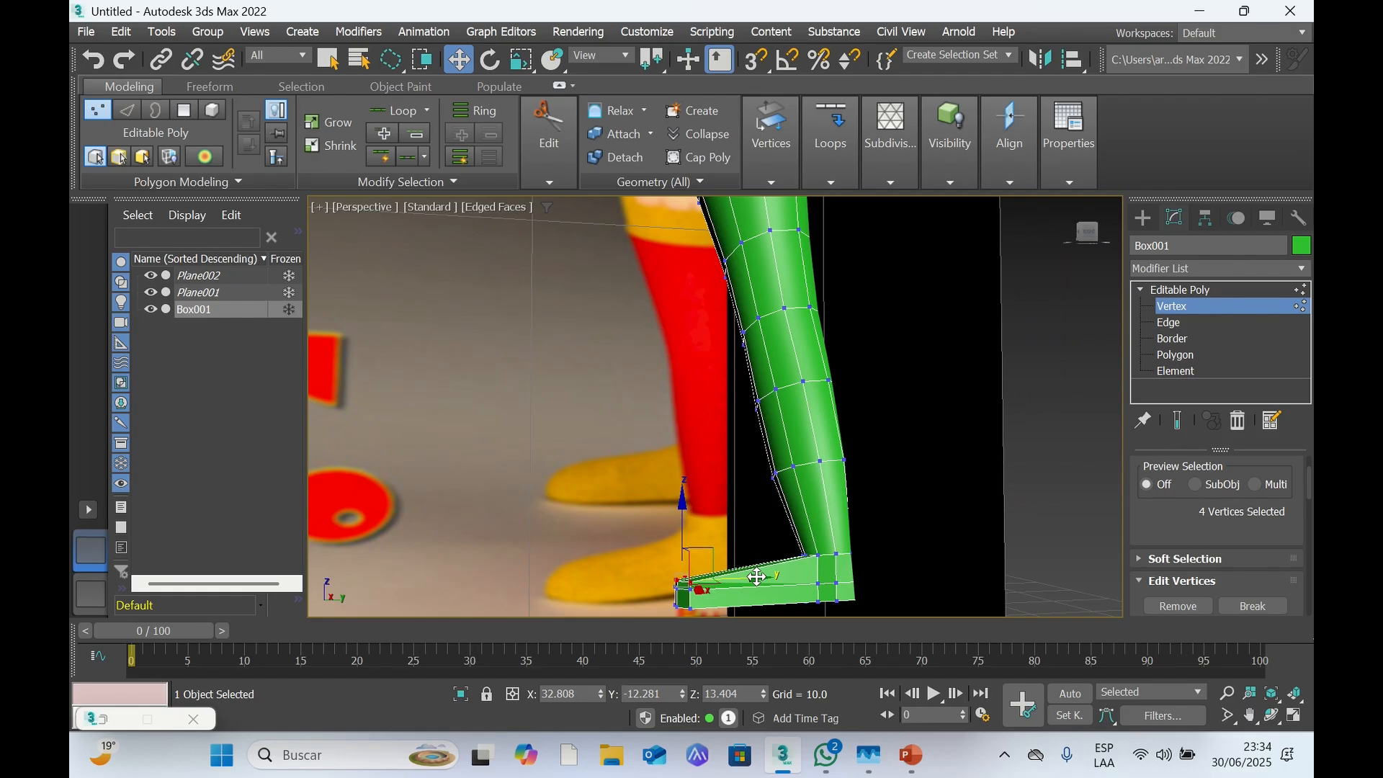
pyautogui.moveTo(759, 577); pyautogui.dragTo(769, 573)
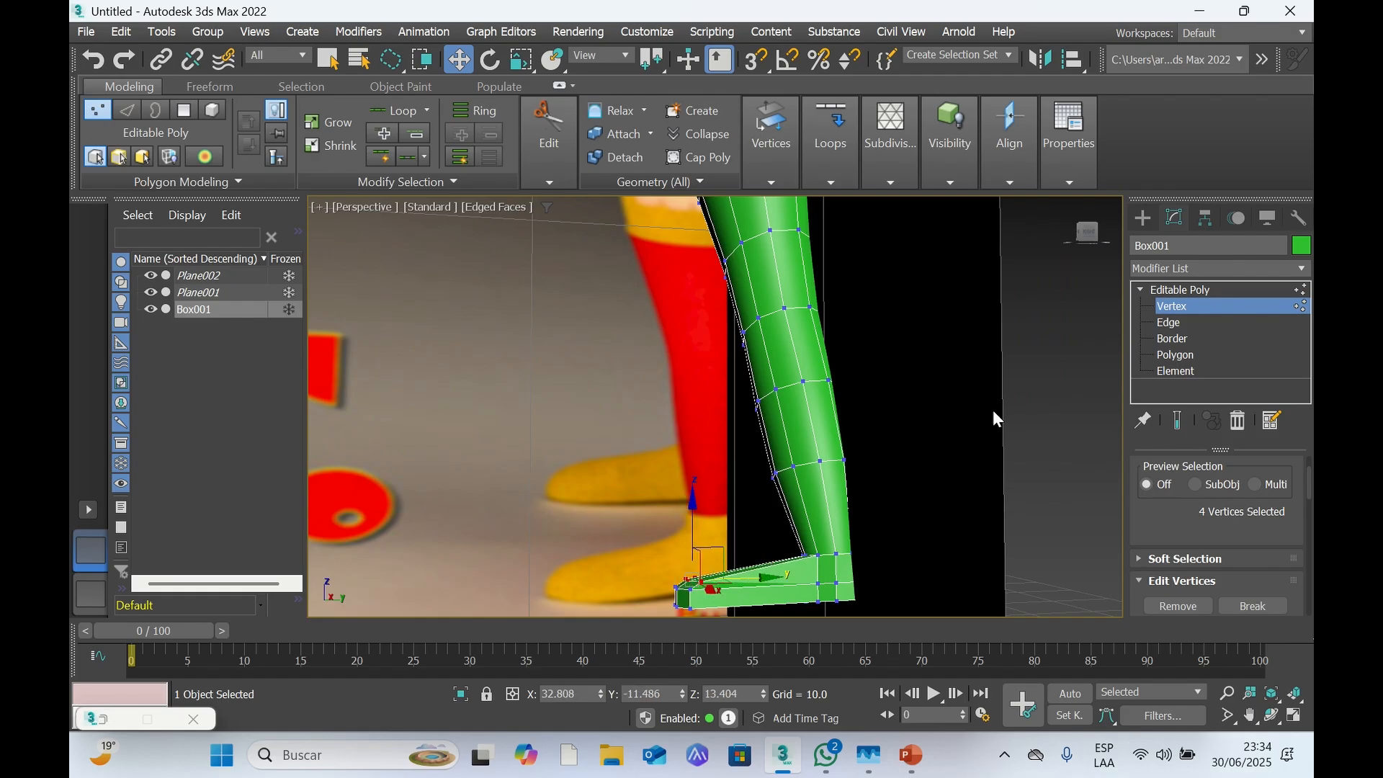
# Shift the four upper vertices at the foot's front end along X to about 33.764 and the three outer ankle-side vertices to about 36.154
pyautogui.moveTo(1090, 252); pyautogui.dragTo(1160, 251)
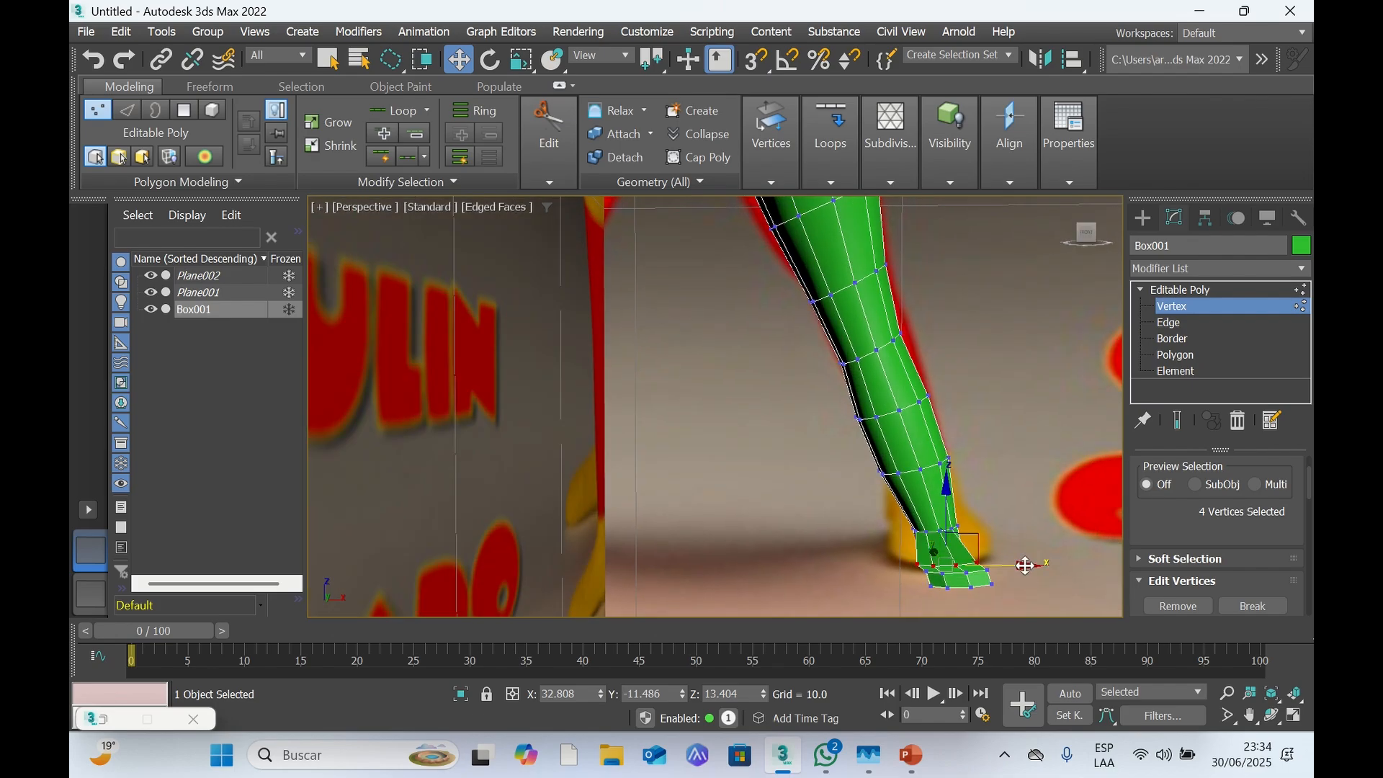
pyautogui.moveTo(1025, 566); pyautogui.dragTo(1037, 551)
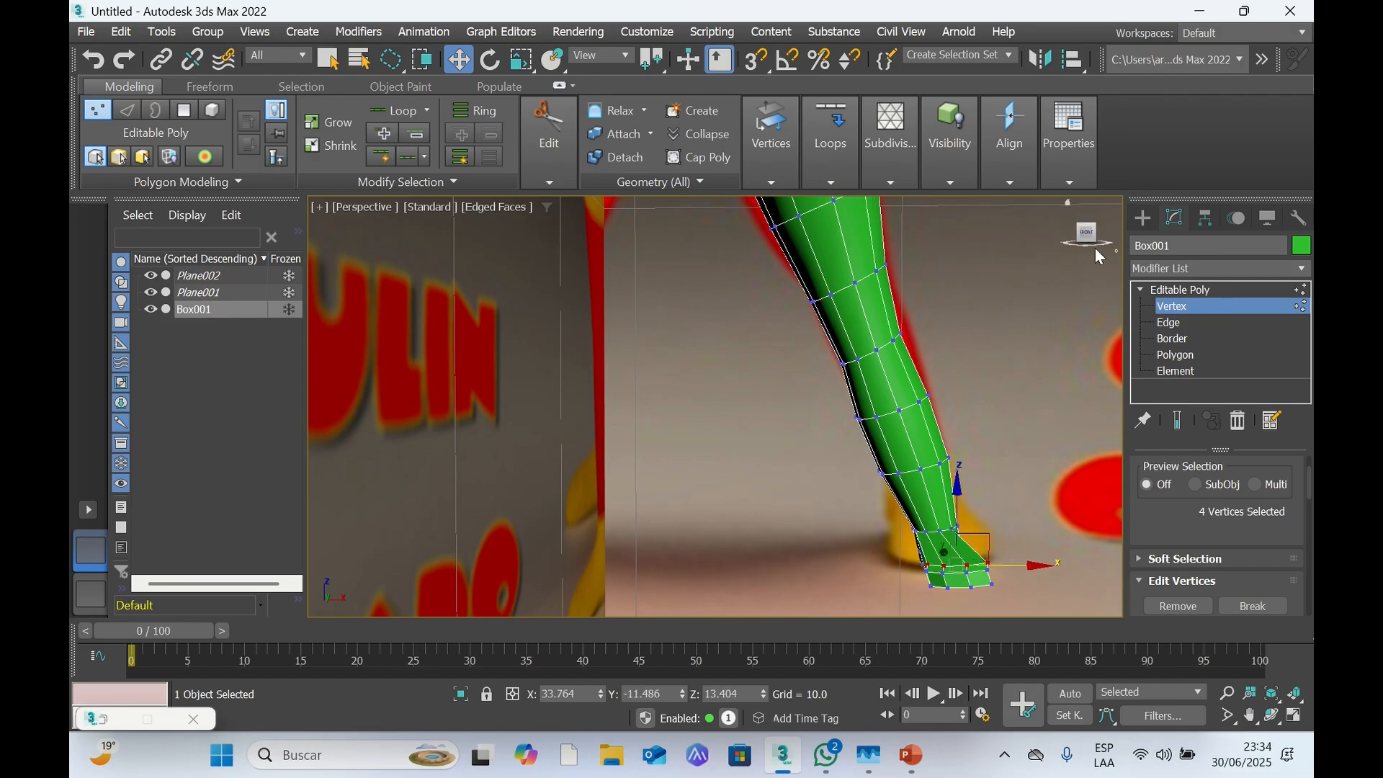
pyautogui.moveTo(1088, 239)
pyautogui.mouseDown()
pyautogui.moveTo(1021, 247)
pyautogui.moveTo(1044, 230)
pyautogui.moveTo(1006, 225)
pyautogui.moveTo(1087, 240)
pyautogui.mouseUp()
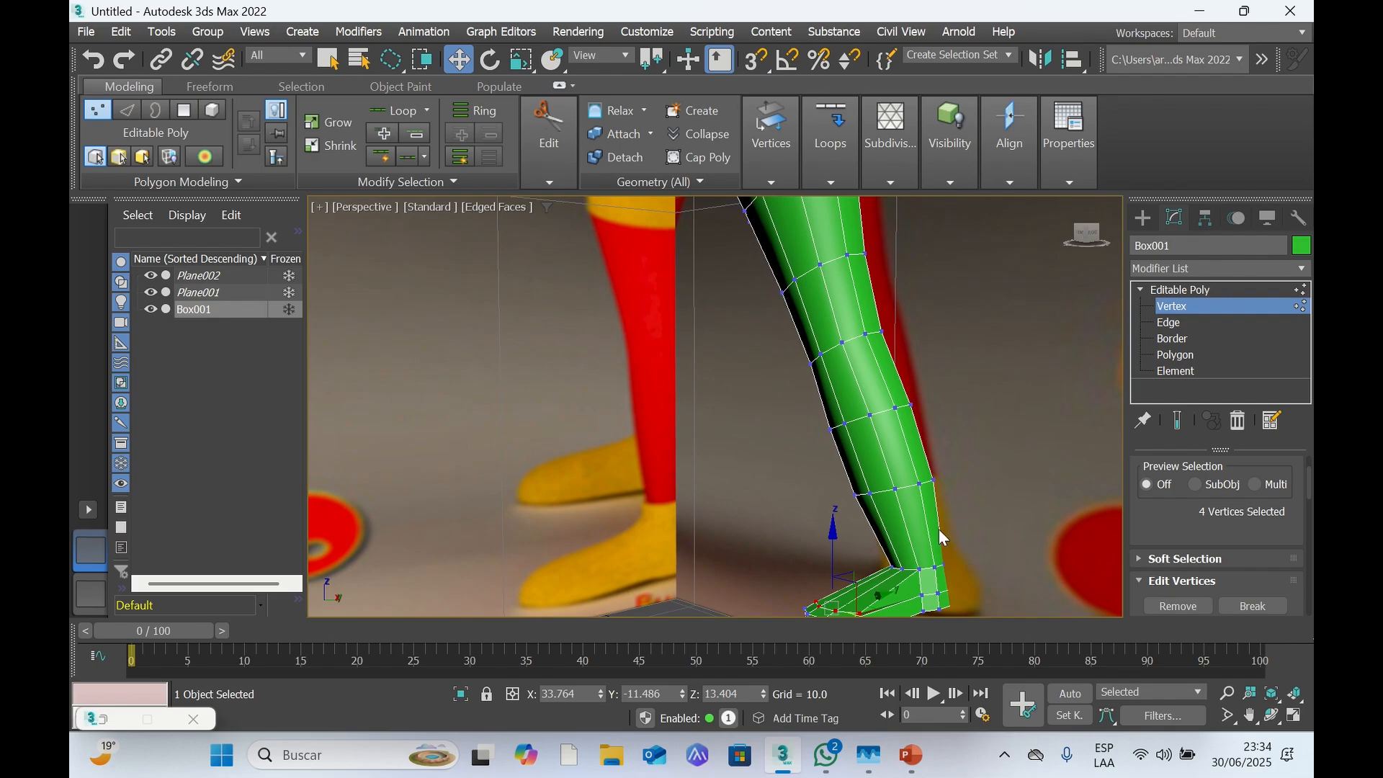
pyautogui.click(919, 571)
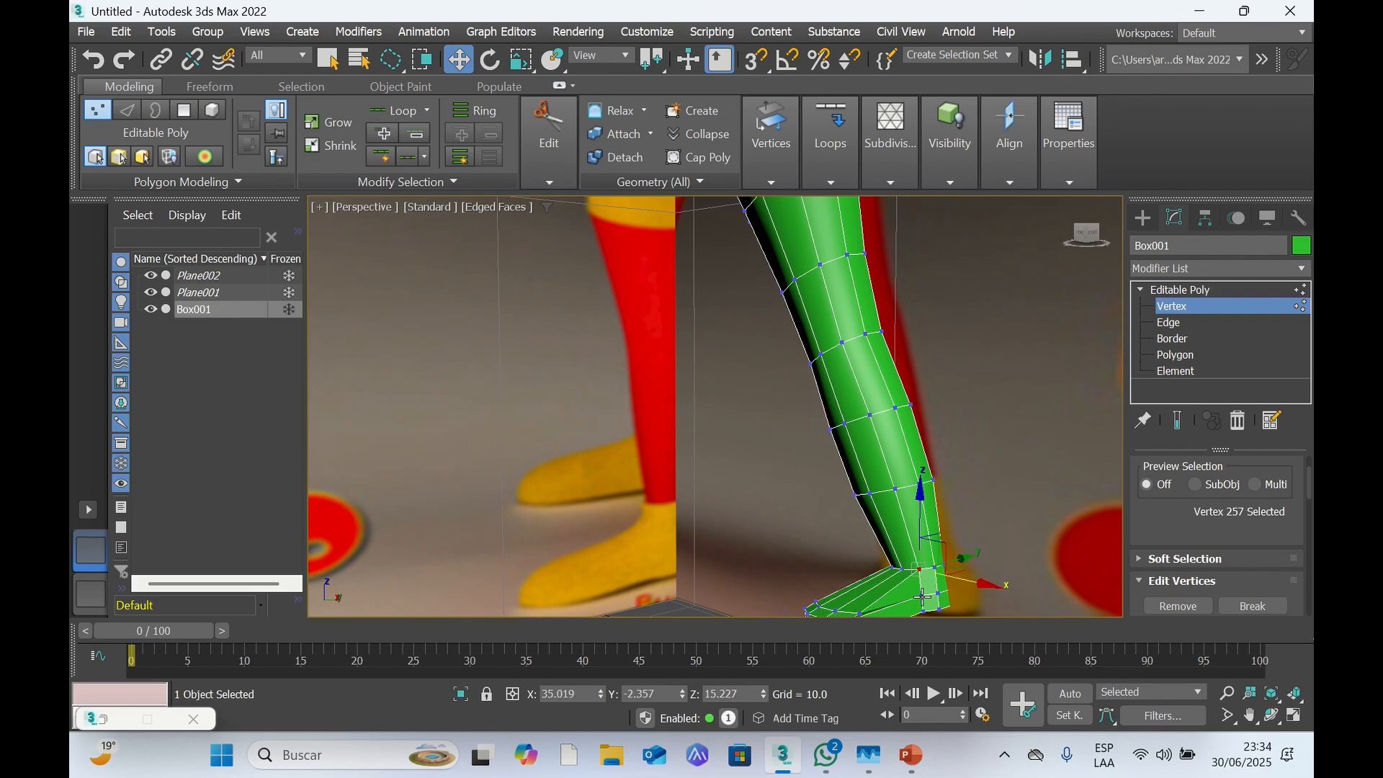
pyautogui.keyDown('ctrl'); pyautogui.click(922, 596); pyautogui.keyUp('ctrl')
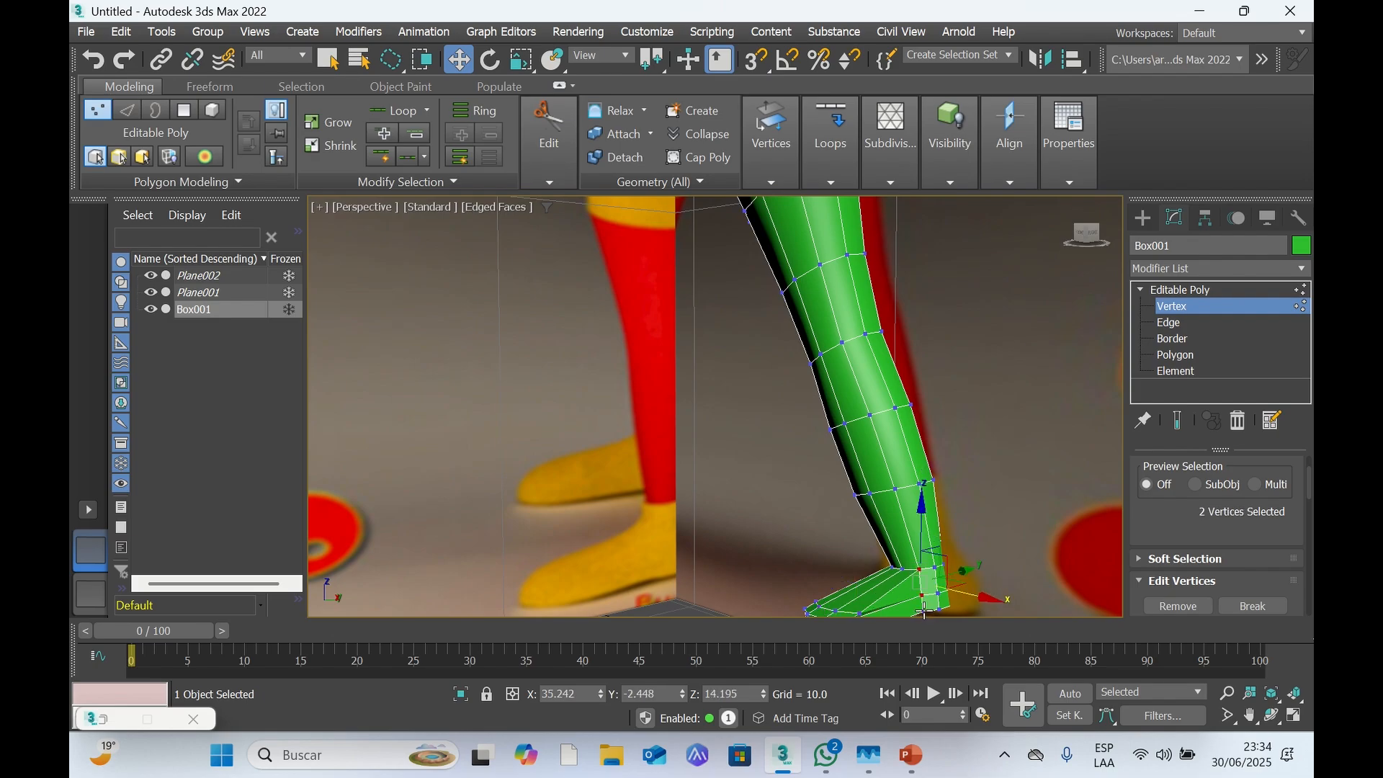
pyautogui.keyDown('ctrl'); pyautogui.click(924, 612); pyautogui.keyUp('ctrl')
pyautogui.moveTo(1090, 240); pyautogui.dragTo(1099, 240)
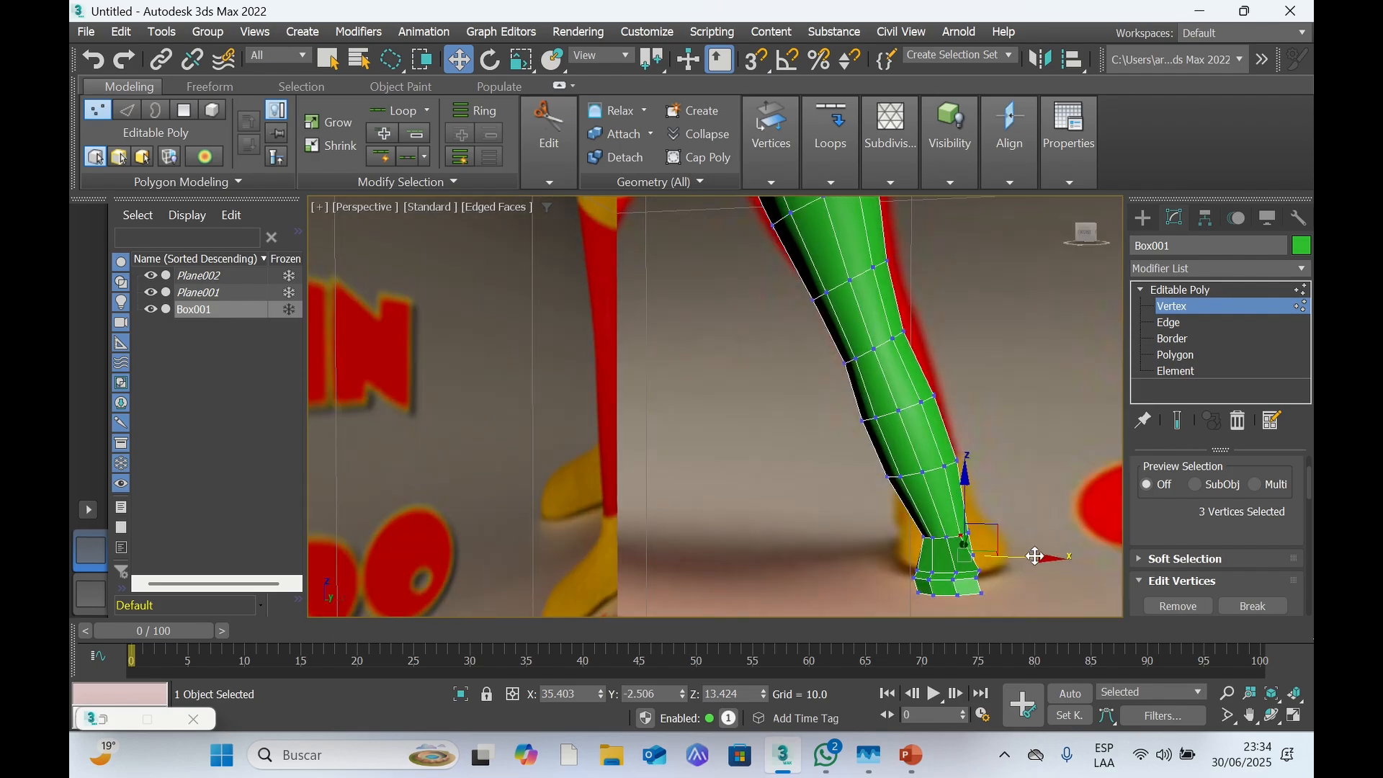
pyautogui.moveTo(1036, 556); pyautogui.dragTo(1056, 556)
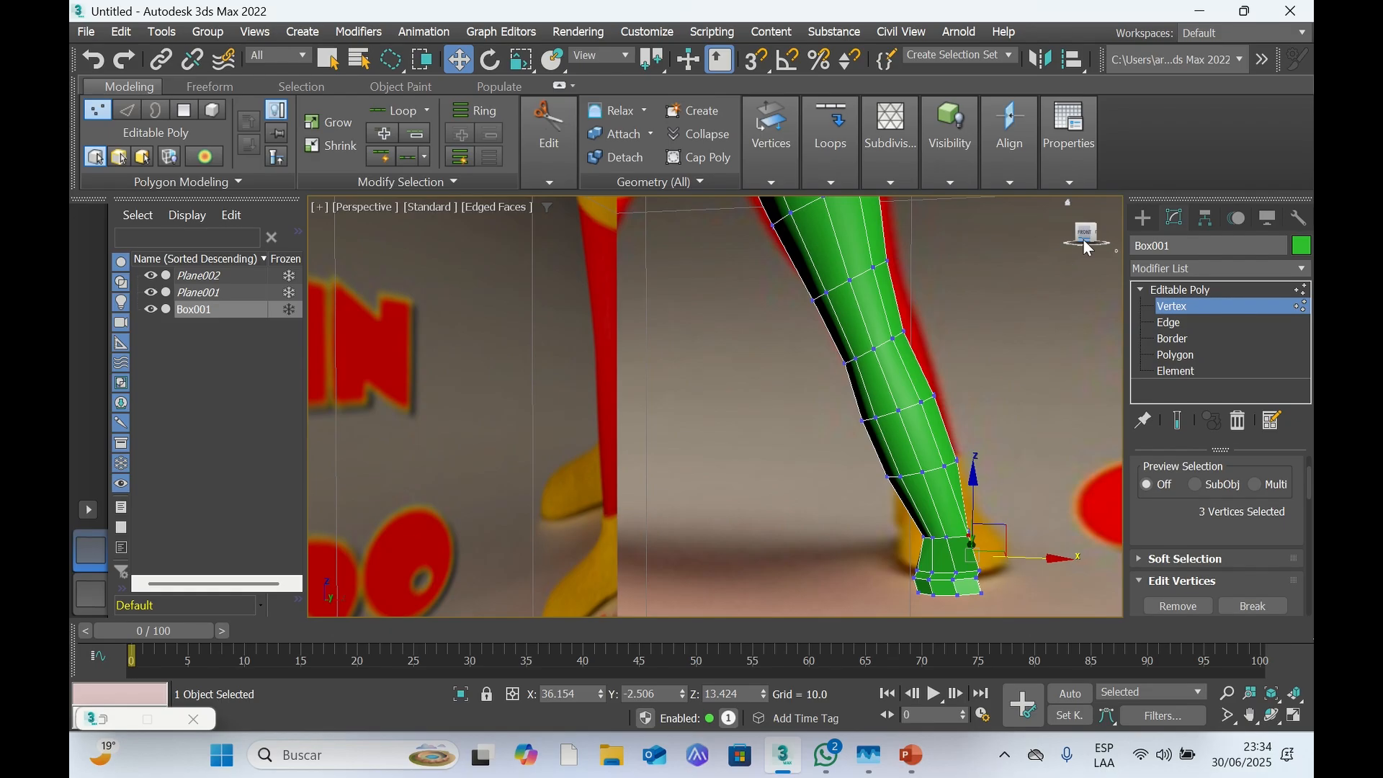
pyautogui.moveTo(1084, 239)
pyautogui.mouseDown()
pyautogui.moveTo(1052, 241)
pyautogui.moveTo(1085, 241)
pyautogui.mouseUp()
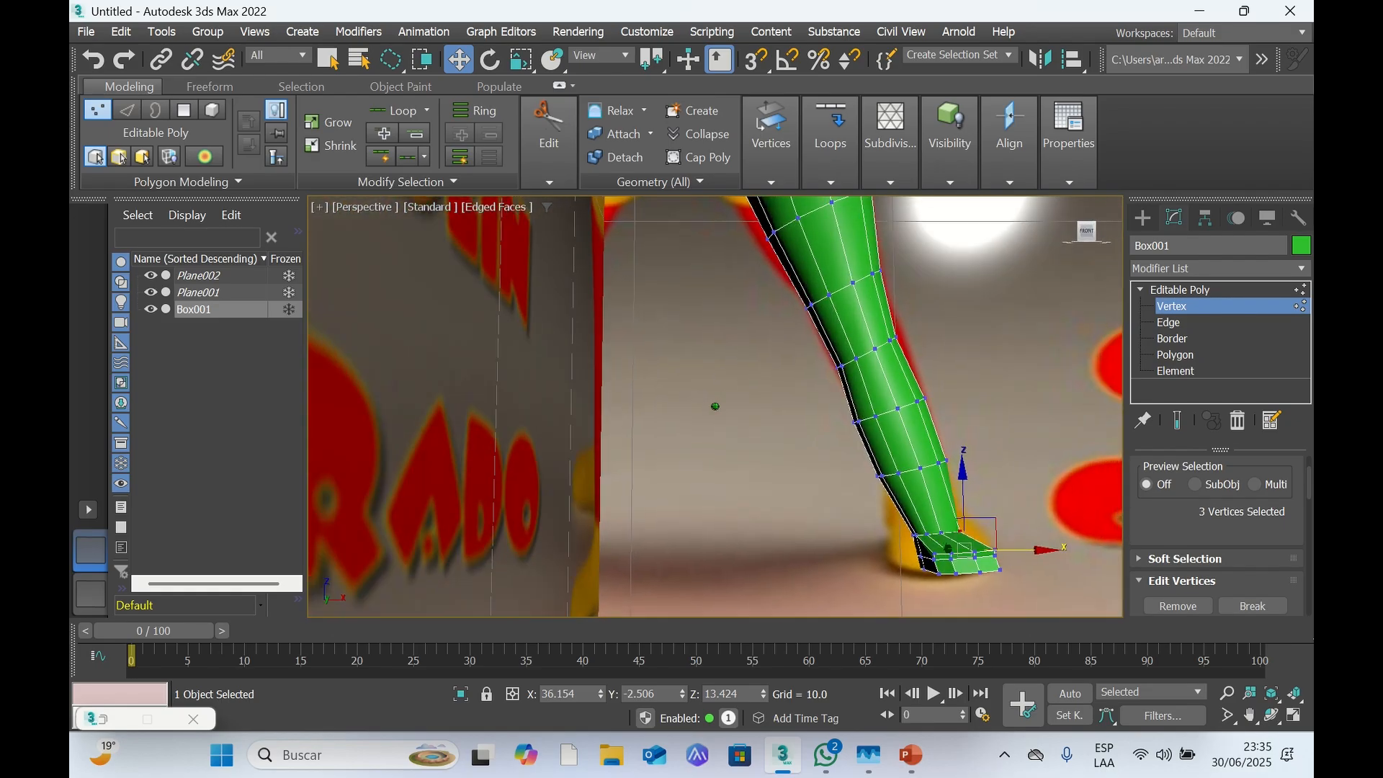
# Select the four vertices across the front of the ankle where the foot begins and raise them to about Z 15.448
pyautogui.click(1044, 497)
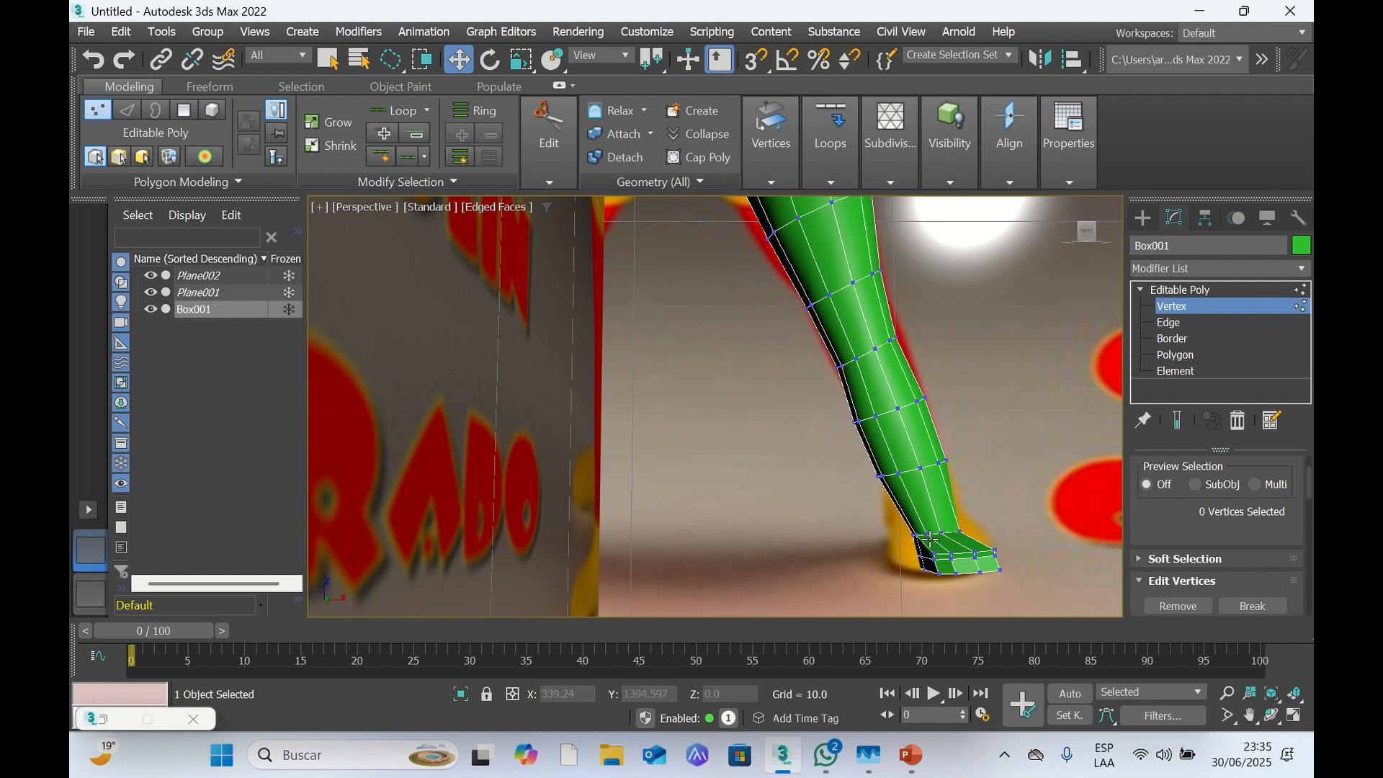
pyautogui.moveTo(1089, 241); pyautogui.dragTo(716, 405)
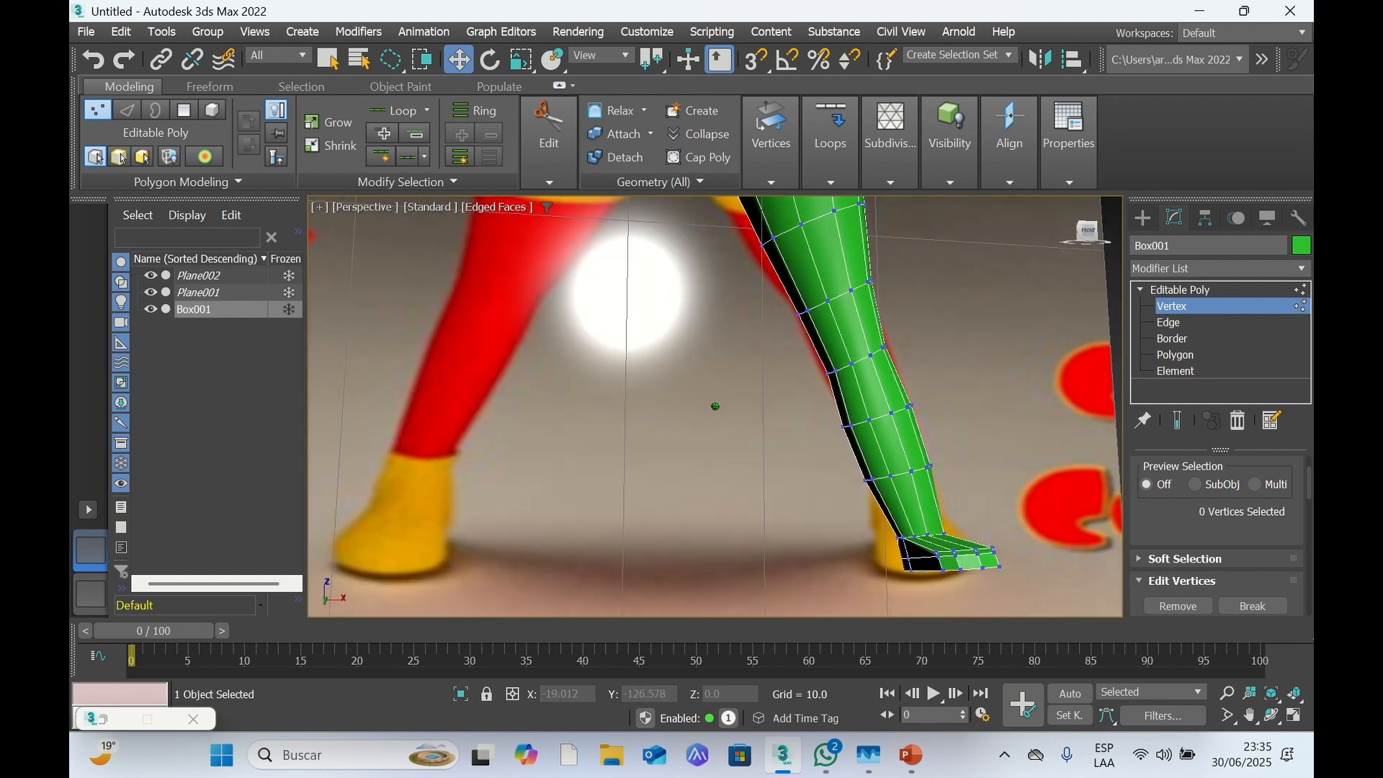
pyautogui.click(897, 532)
pyautogui.keyDown('ctrl'); pyautogui.click(913, 533); pyautogui.keyUp('ctrl')
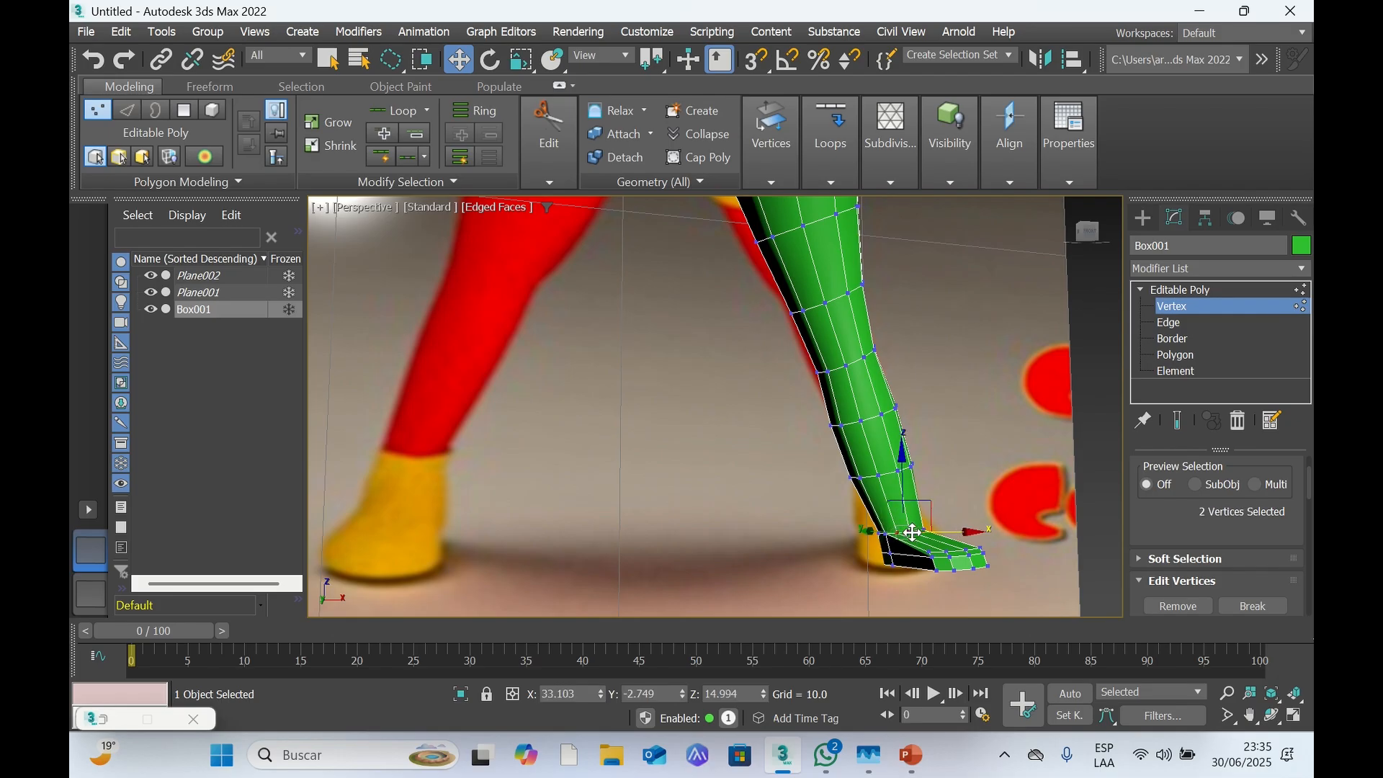
pyautogui.keyDown('ctrl'); pyautogui.click(919, 539); pyautogui.keyUp('ctrl')
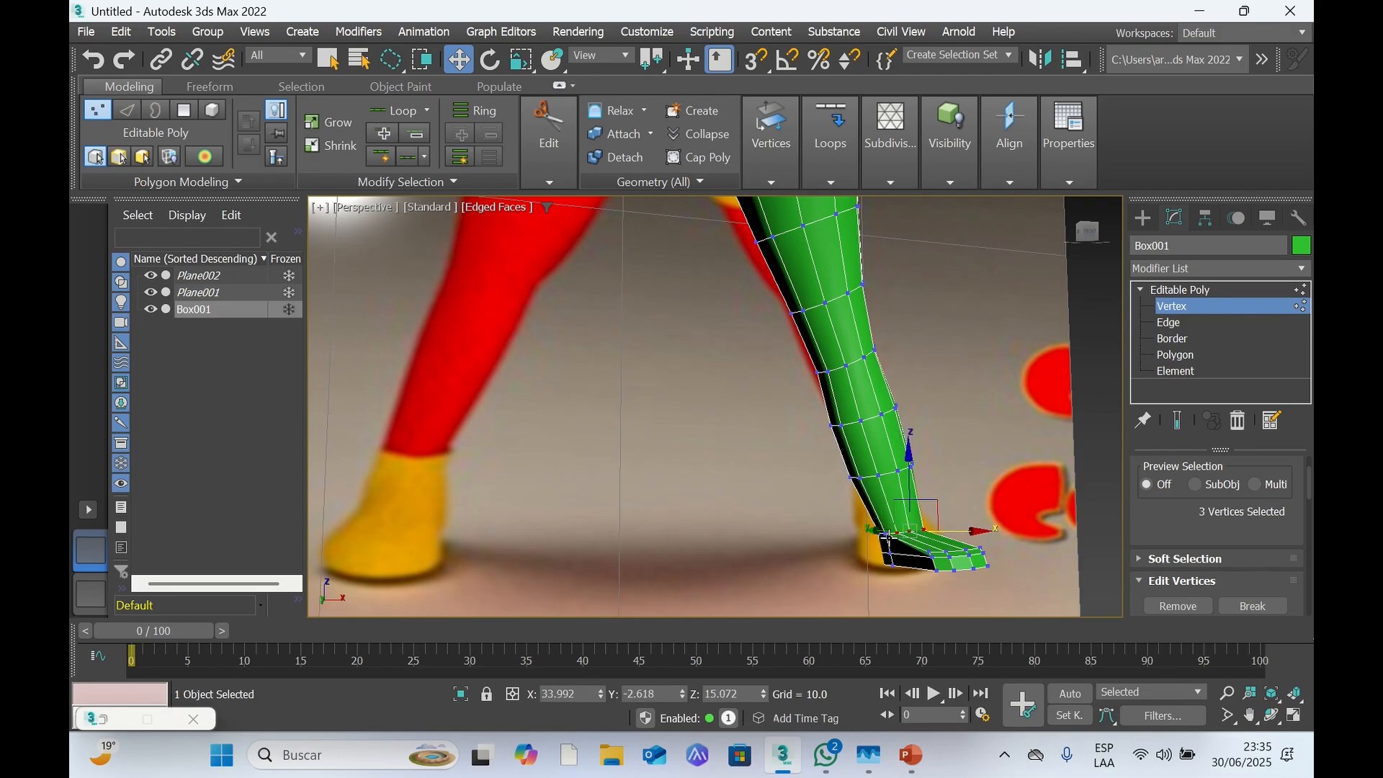
pyautogui.keyDown('ctrl'); pyautogui.click(888, 537); pyautogui.keyUp('ctrl')
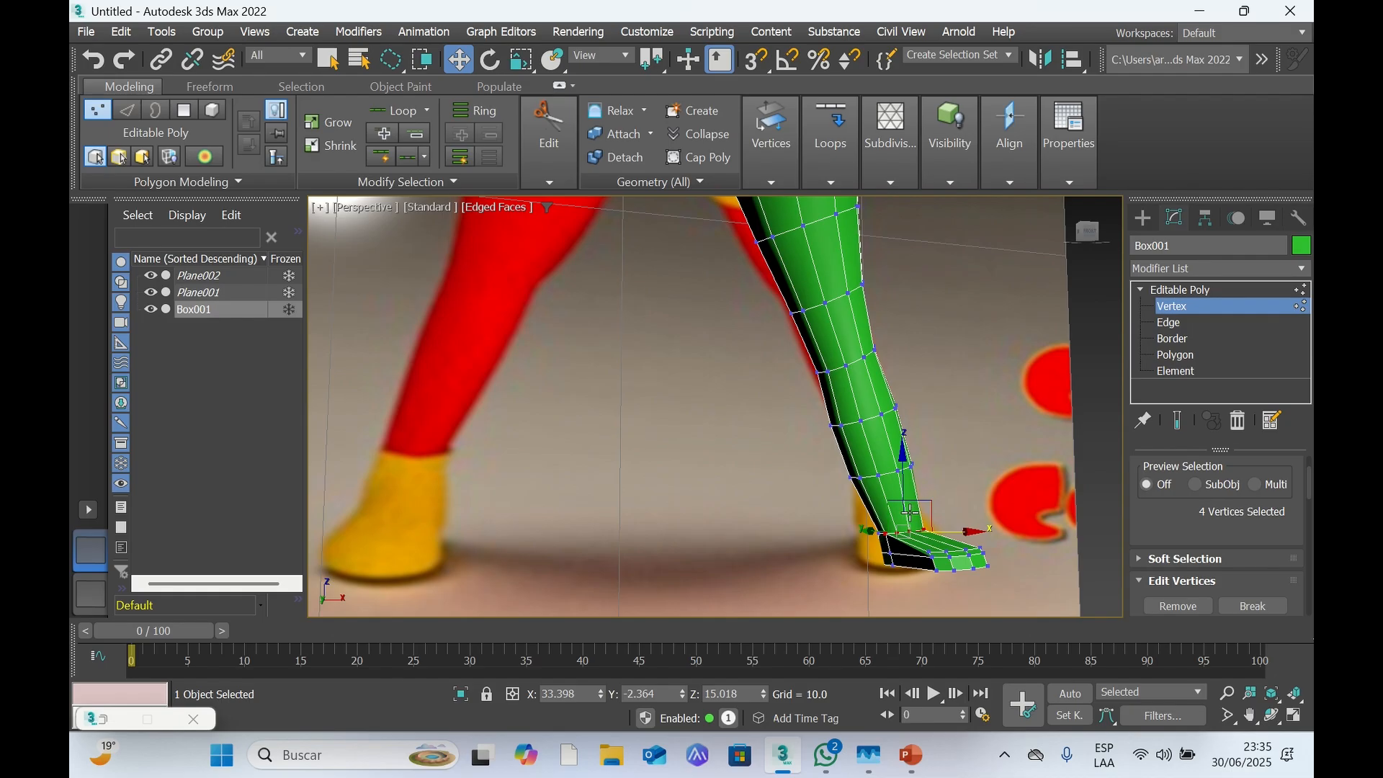
pyautogui.moveTo(907, 510); pyautogui.dragTo(905, 504)
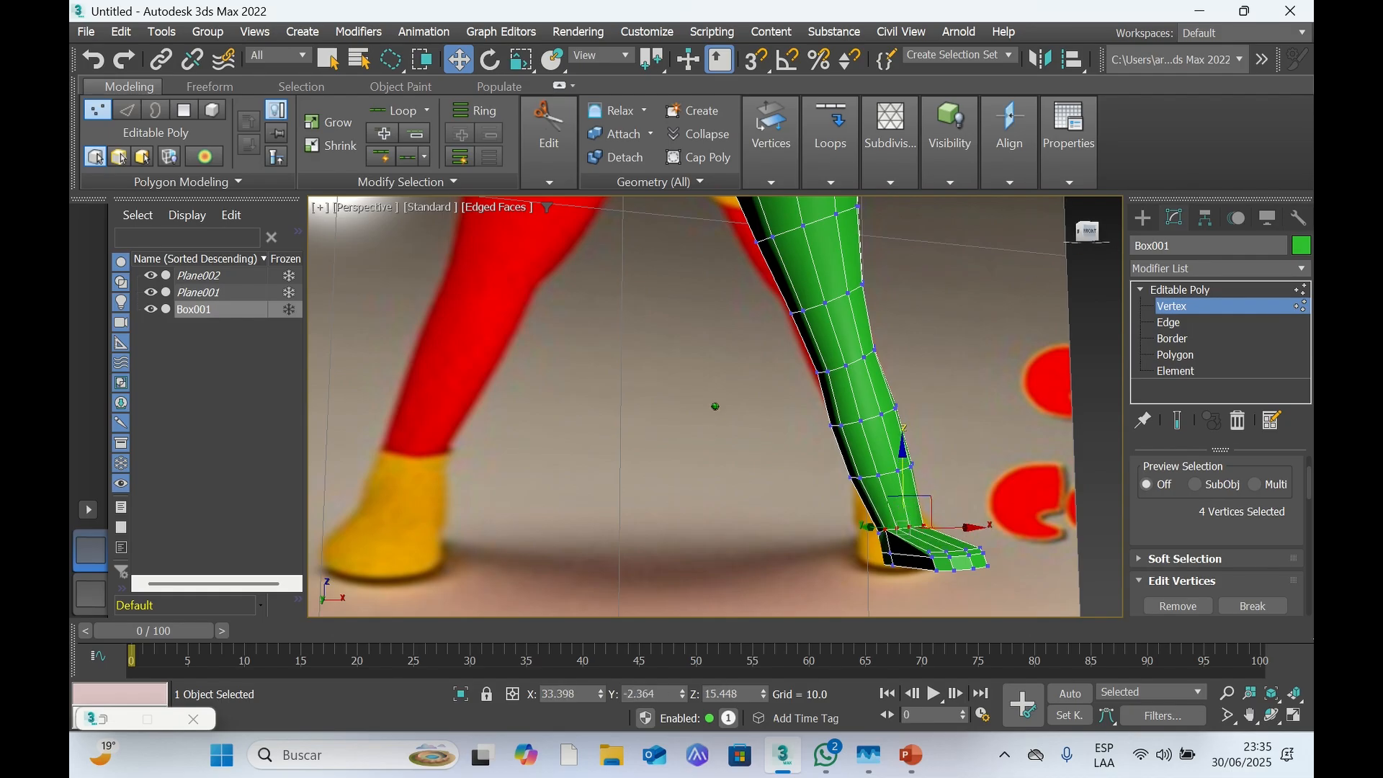
# Select the 21 vertices of the foot below the ankle and scale them slightly wider along X
pyautogui.keyDown('alt'); pyautogui.moveTo(894, 476); pyautogui.dragTo(702, 481, button='middle'); pyautogui.keyUp('alt')
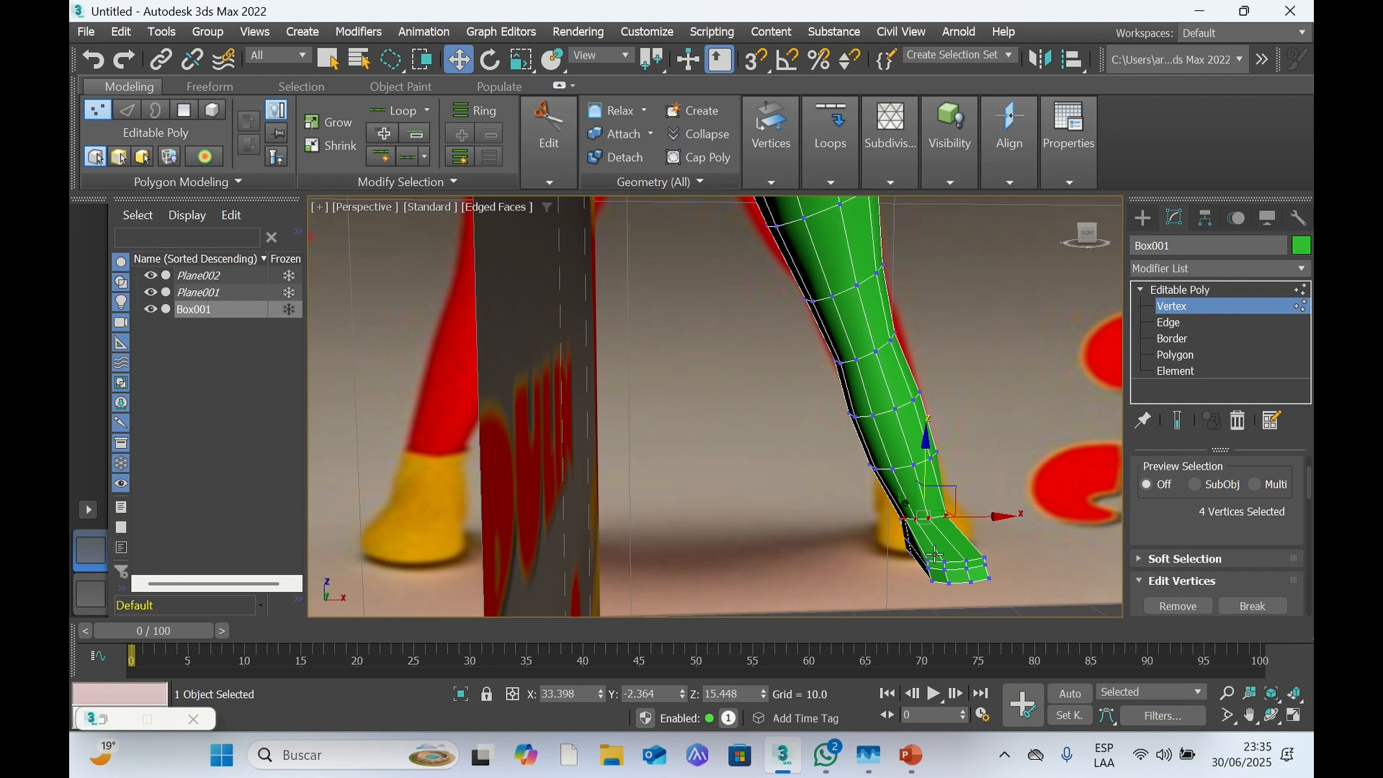
pyautogui.moveTo(1027, 587)
pyautogui.mouseDown()
pyautogui.moveTo(928, 574)
pyautogui.moveTo(947, 544)
pyautogui.moveTo(988, 534)
pyautogui.moveTo(1030, 573)
pyautogui.mouseUp()
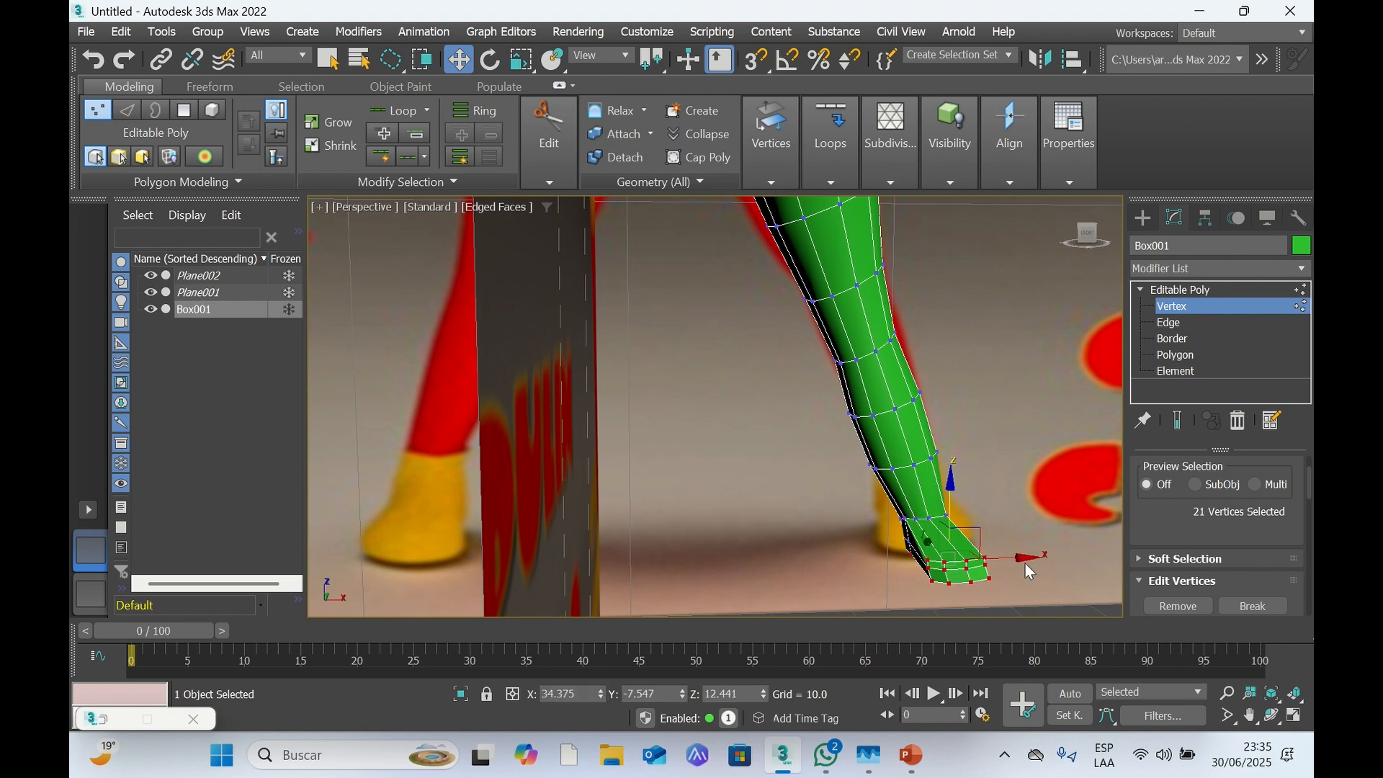
pyautogui.press('r')
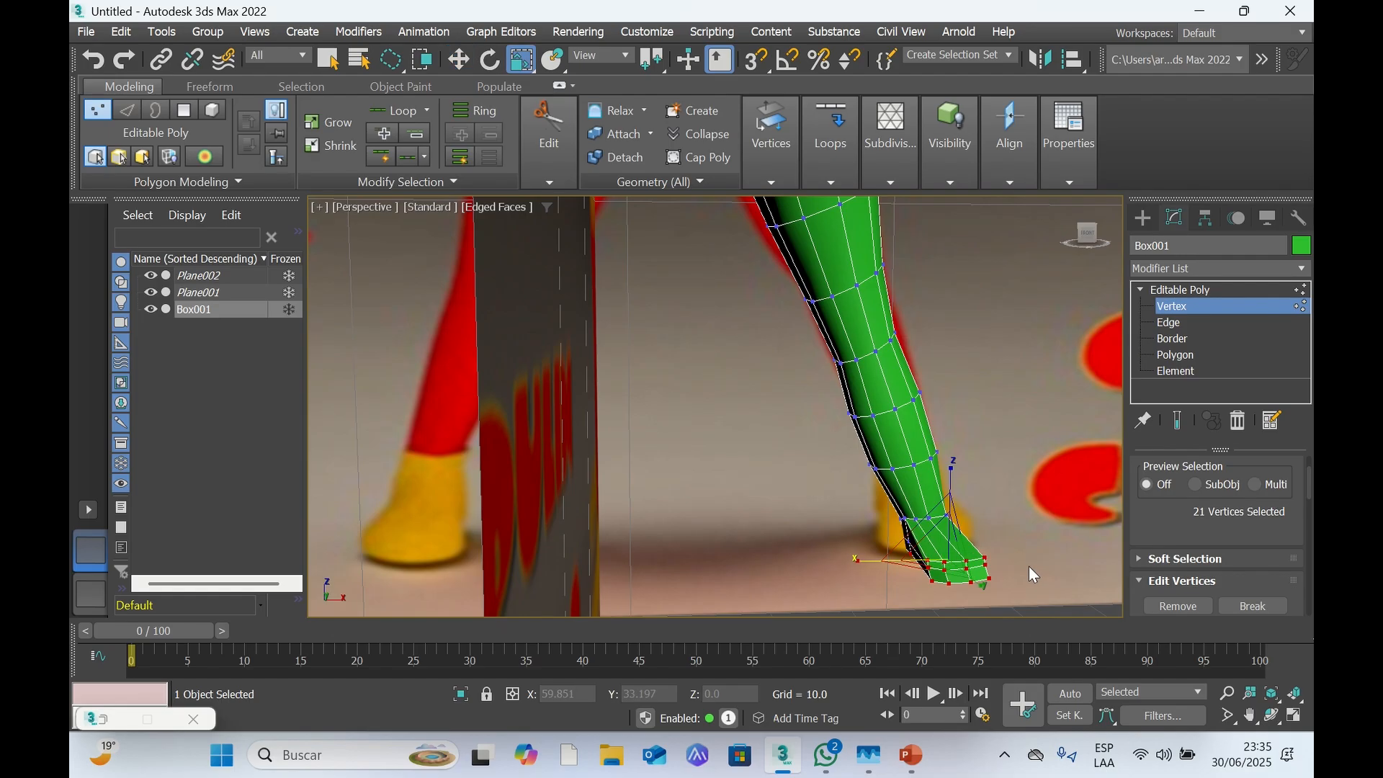
pyautogui.moveTo(869, 556); pyautogui.dragTo(893, 550)
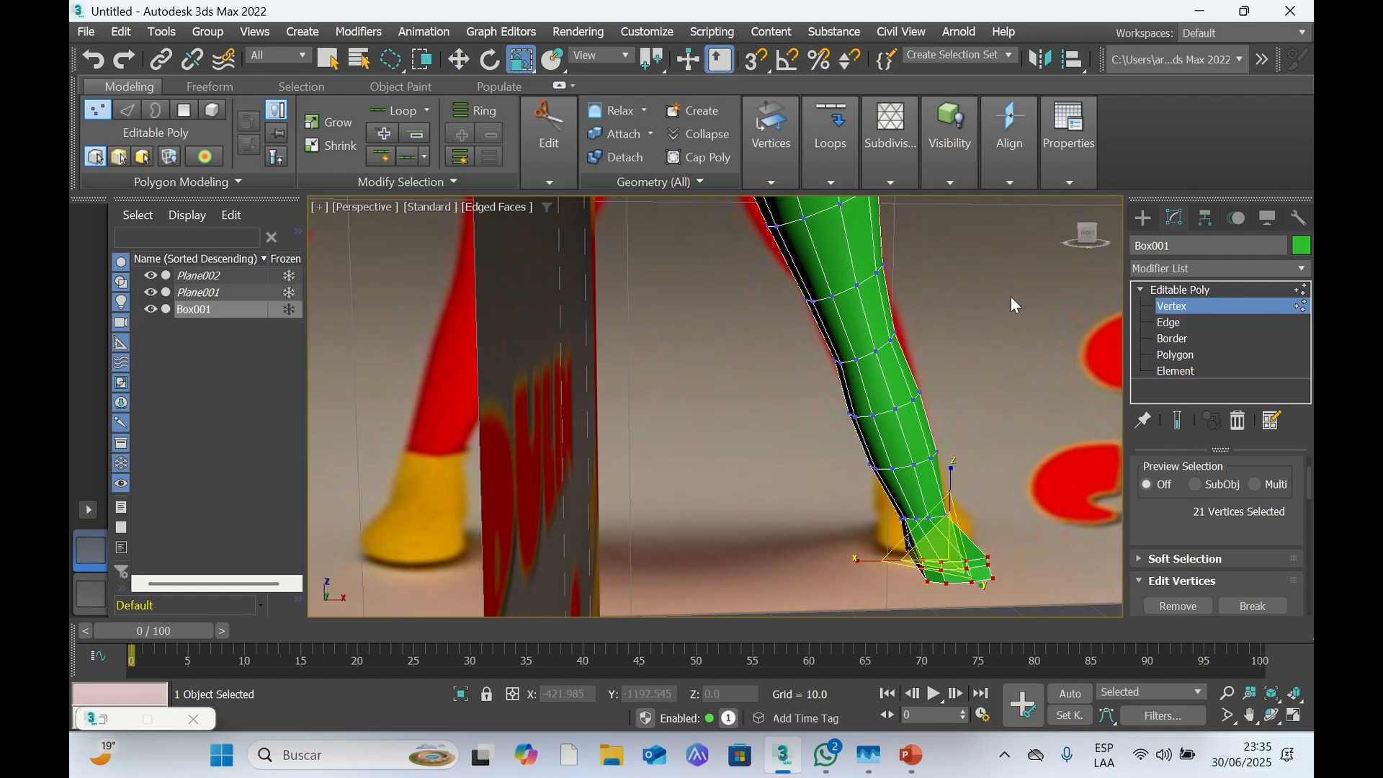
pyautogui.click(1032, 528)
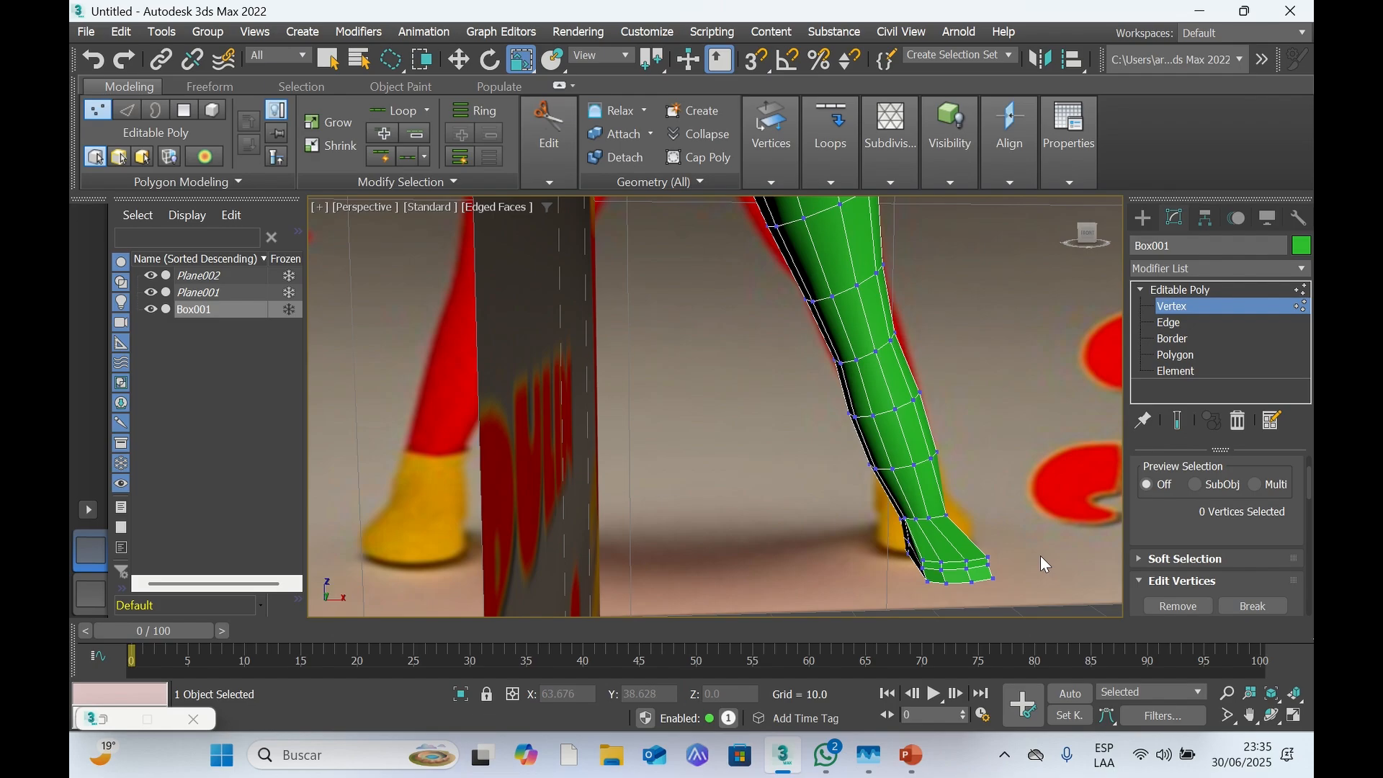
# Select the four upper vertices at the foot's front end and move them to about Y -10.486 and Z 13.991
pyautogui.click(989, 556)
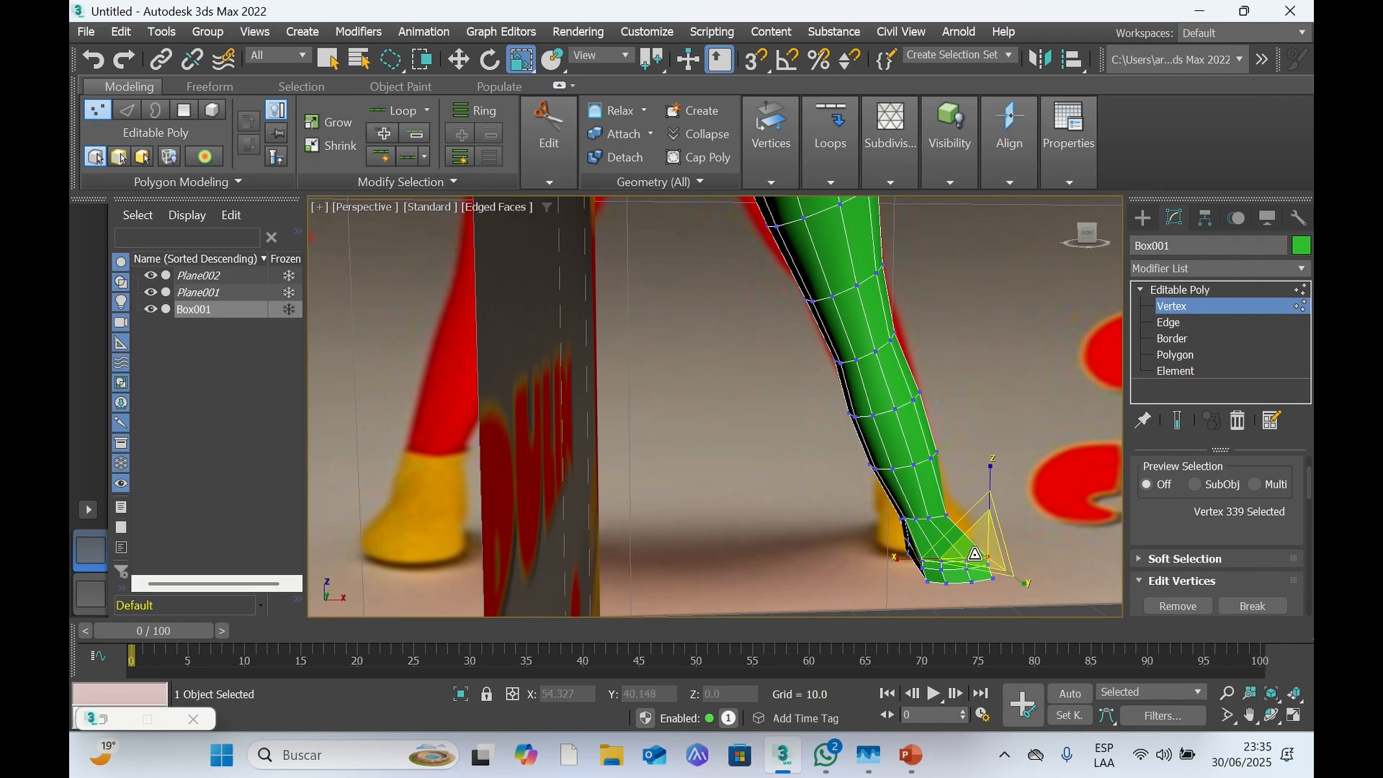
pyautogui.press('w')
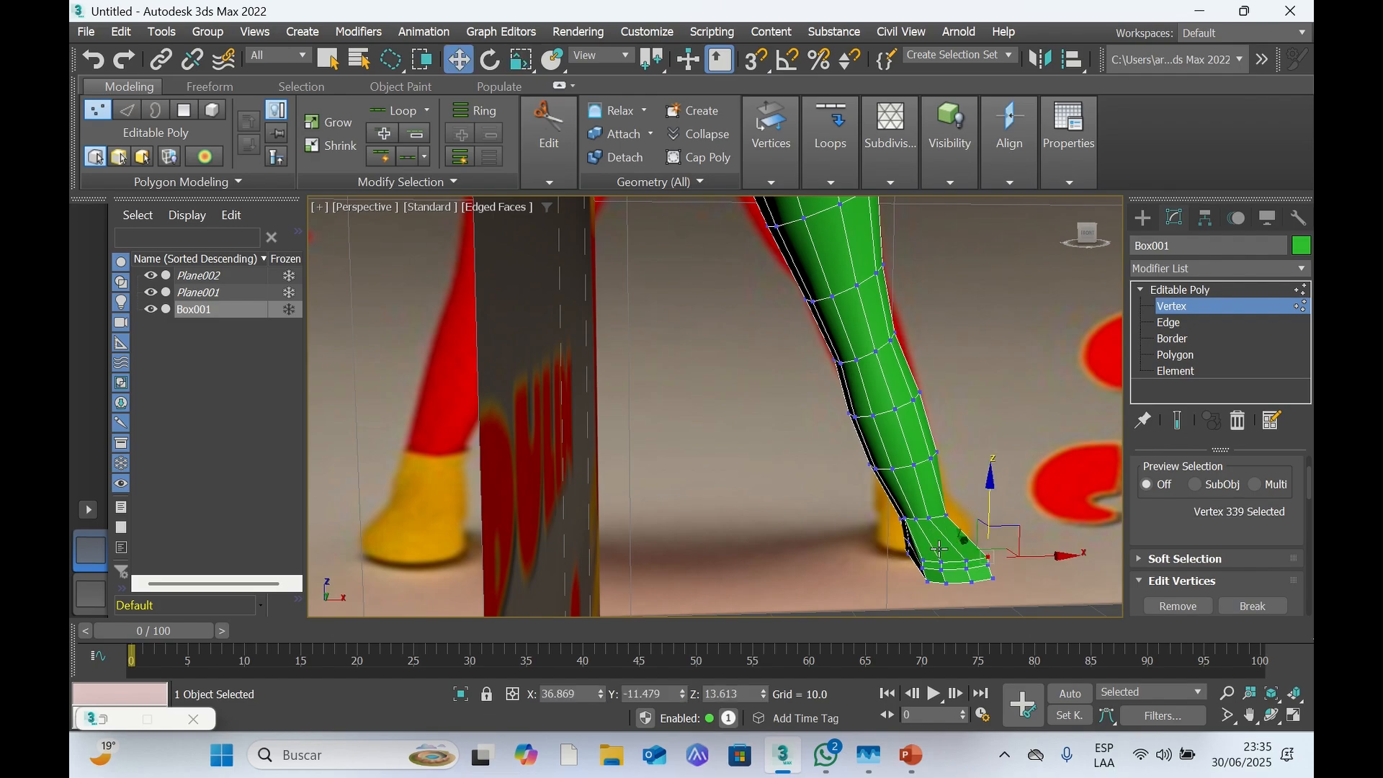
pyautogui.keyDown('ctrl'); pyautogui.click(966, 561); pyautogui.keyUp('ctrl')
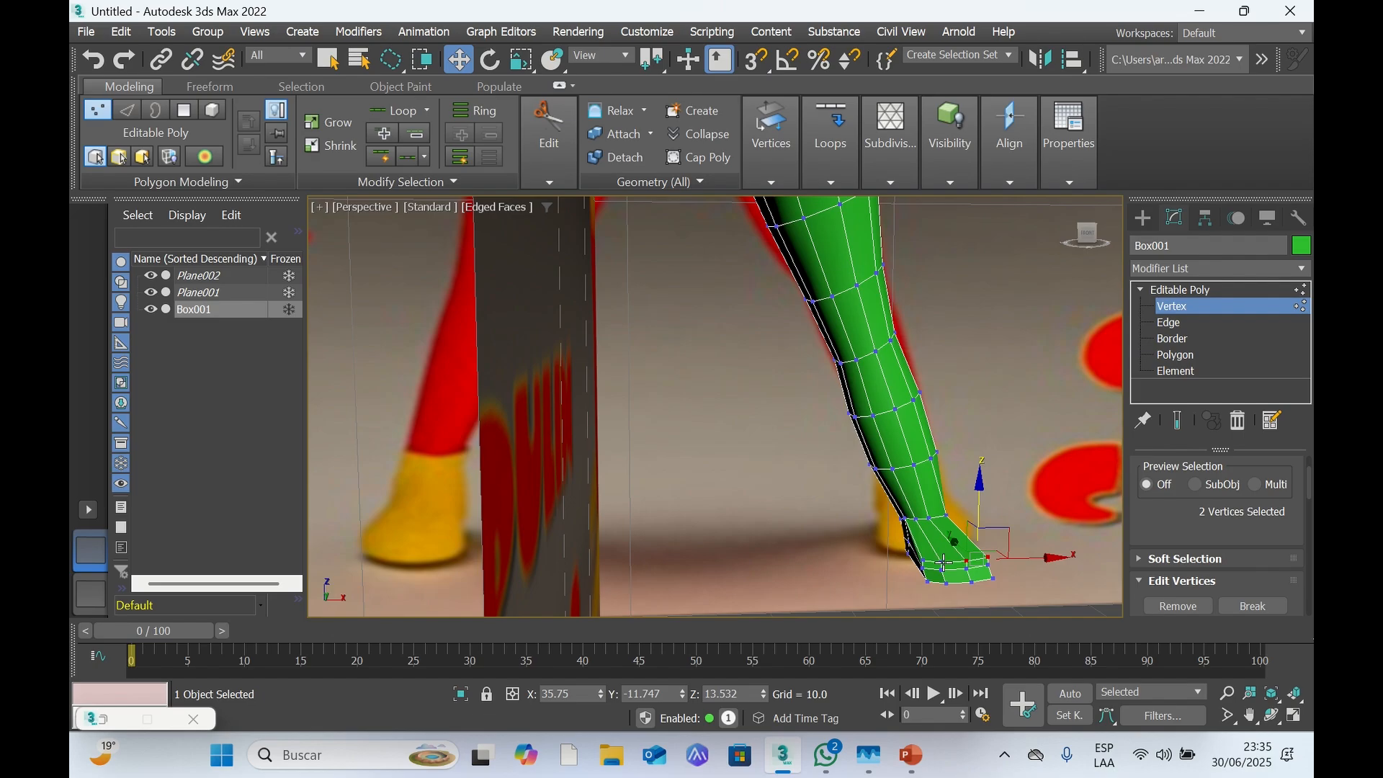
pyautogui.keyDown('ctrl'); pyautogui.click(940, 563); pyautogui.keyUp('ctrl')
pyautogui.keyDown('ctrl'); pyautogui.click(924, 561); pyautogui.keyUp('ctrl')
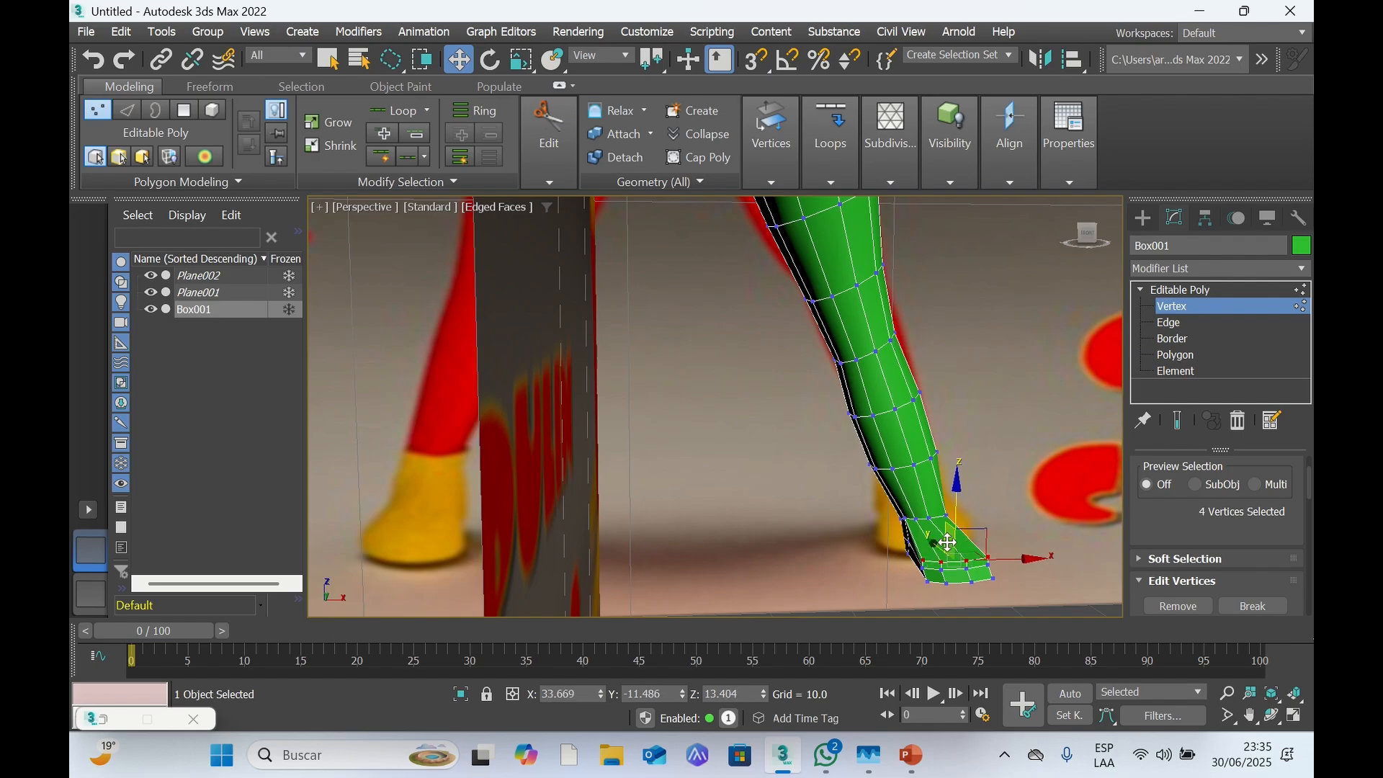
pyautogui.moveTo(957, 524); pyautogui.dragTo(935, 543)
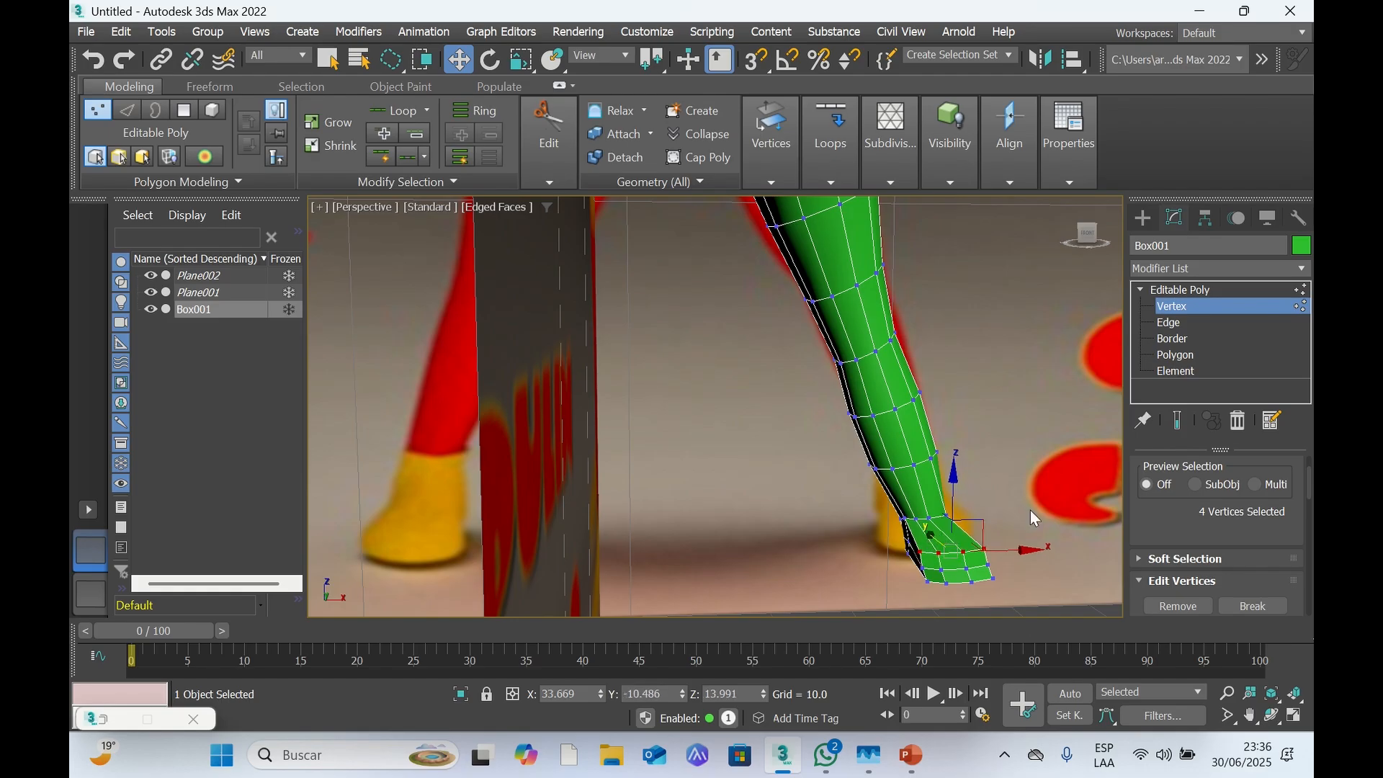
# Add a Symmetry modifier to the half-body mesh above its Editable Poly level
pyautogui.moveTo(1086, 245); pyautogui.dragTo(997, 243)
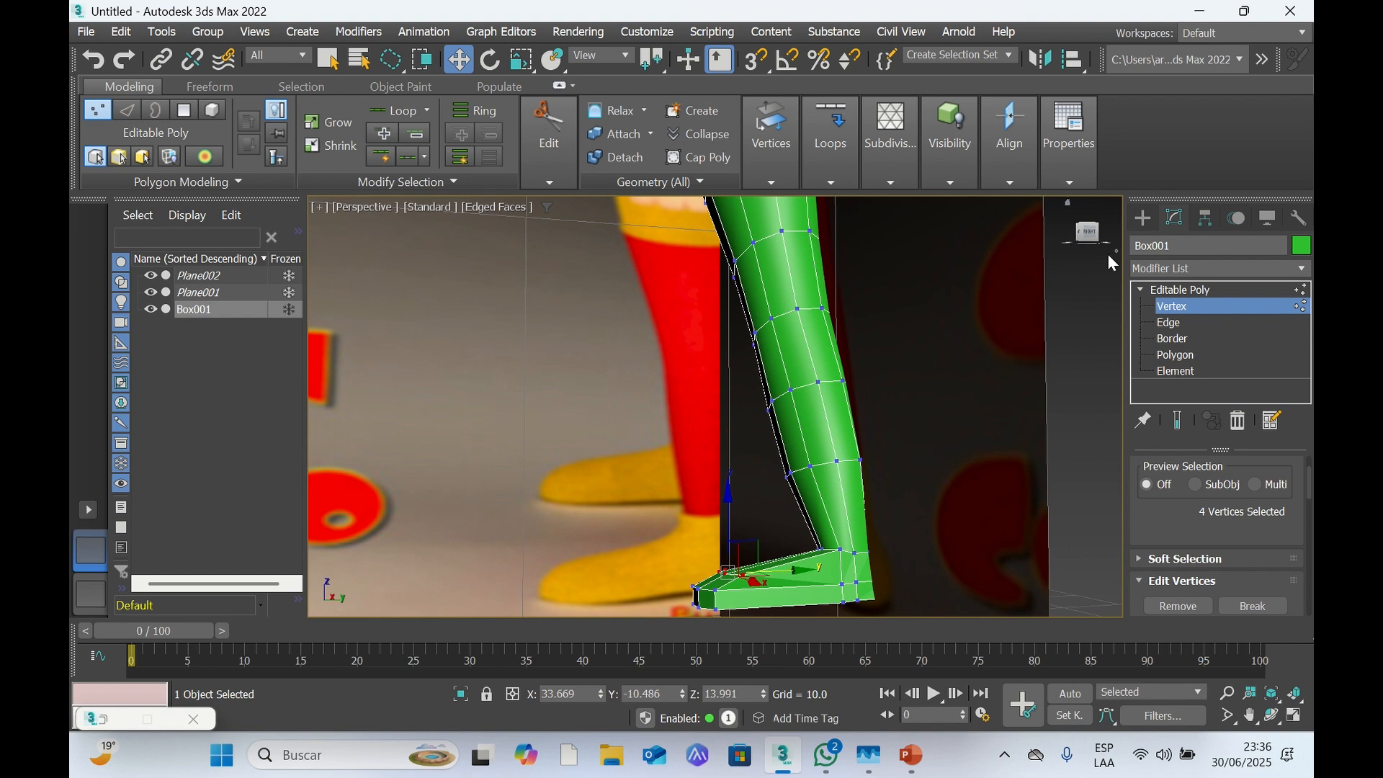
pyautogui.moveTo(1092, 232); pyautogui.dragTo(1210, 235)
pyautogui.scroll(-6, 872, 371)
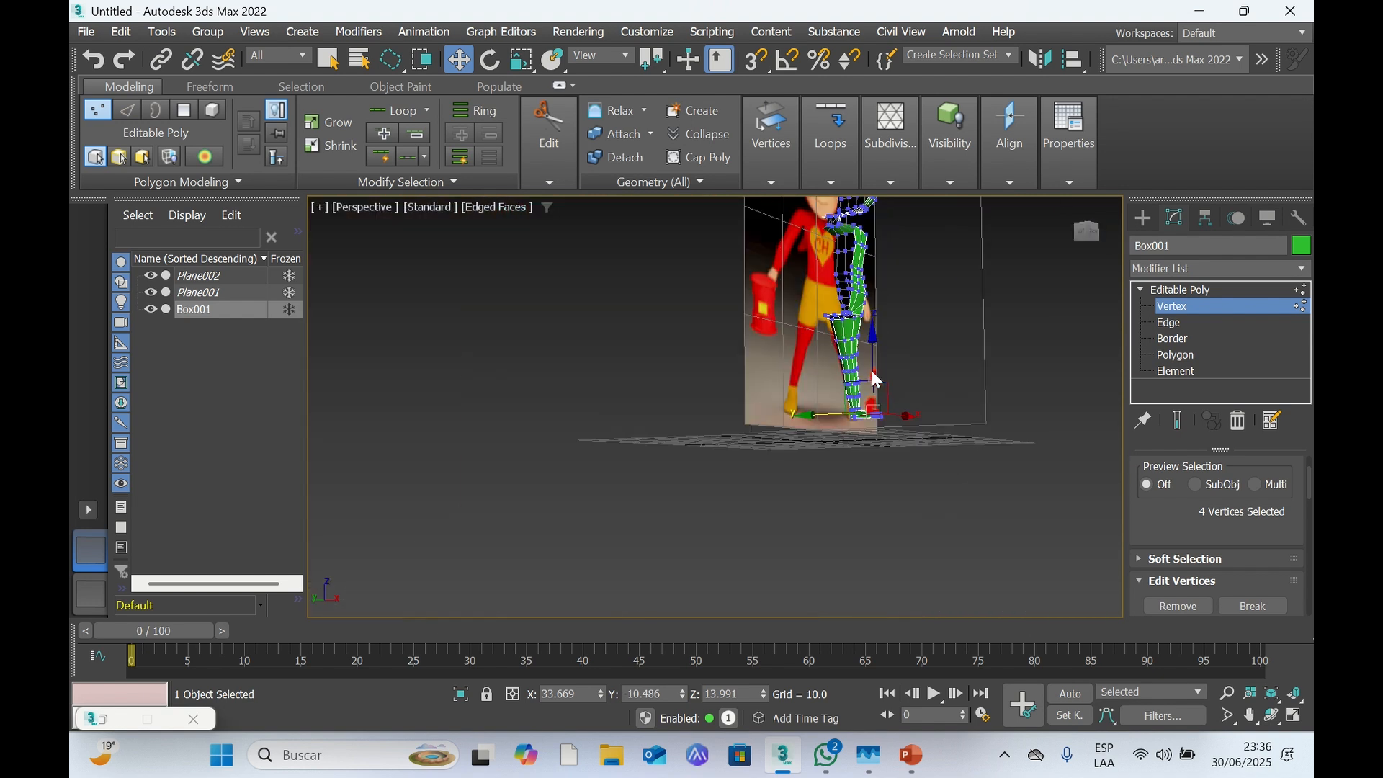
pyautogui.click(1082, 236)
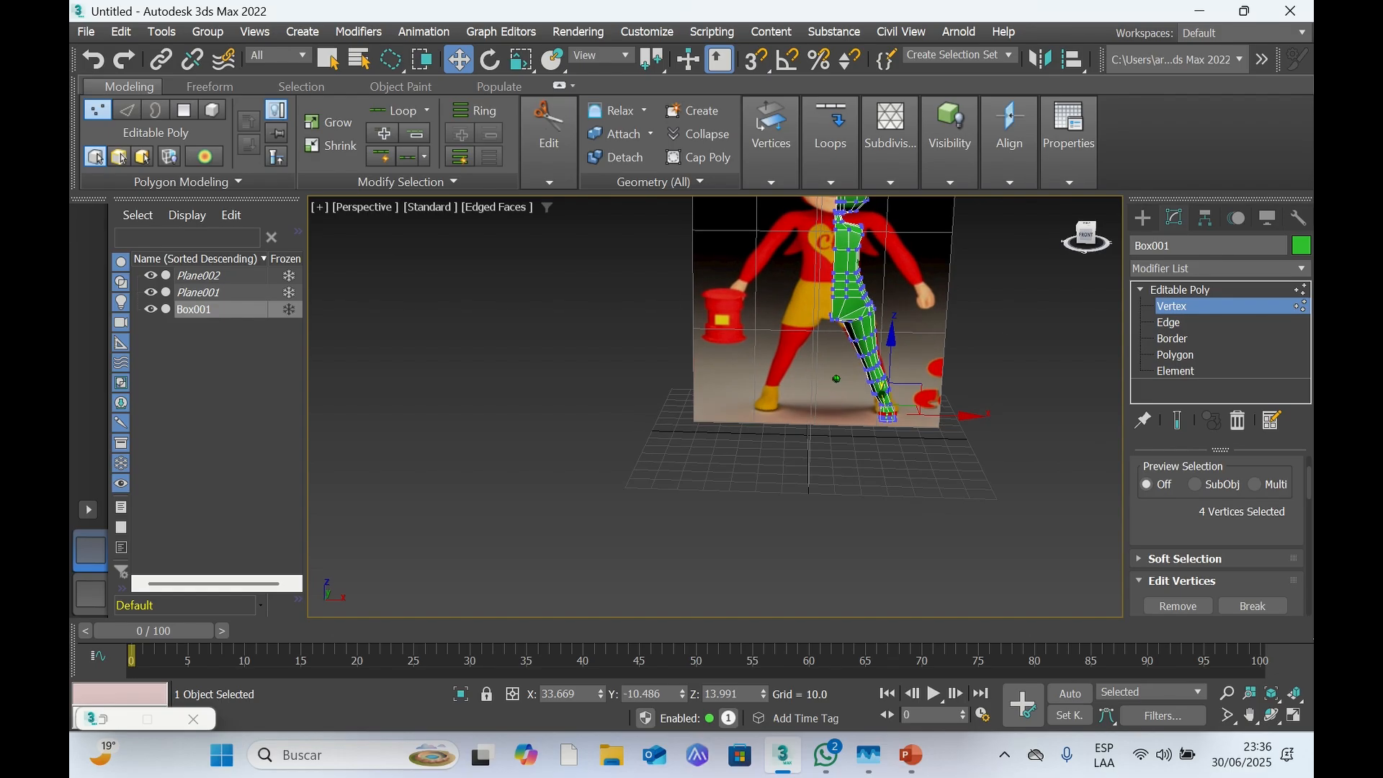
pyautogui.click(1251, 715)
pyautogui.moveTo(1018, 368); pyautogui.dragTo(988, 513)
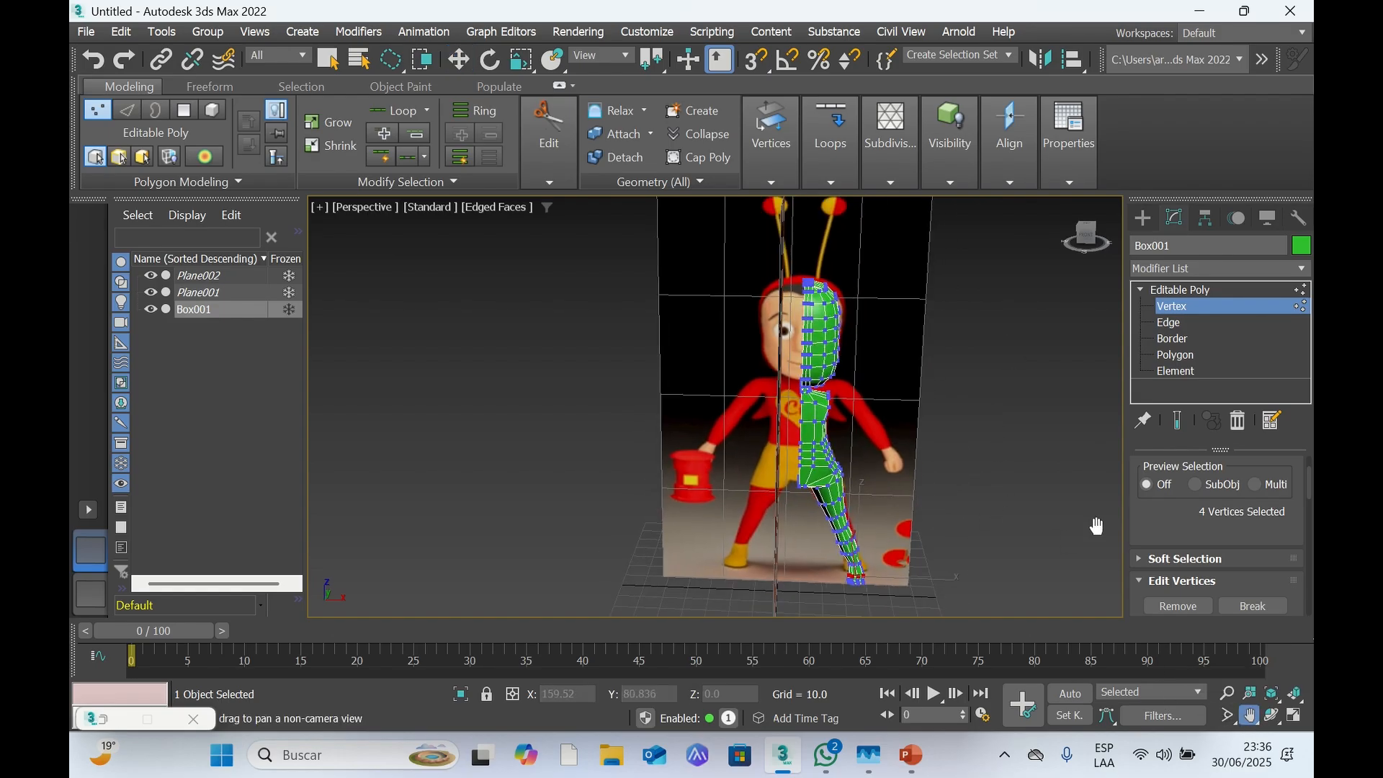
pyautogui.click(1142, 289)
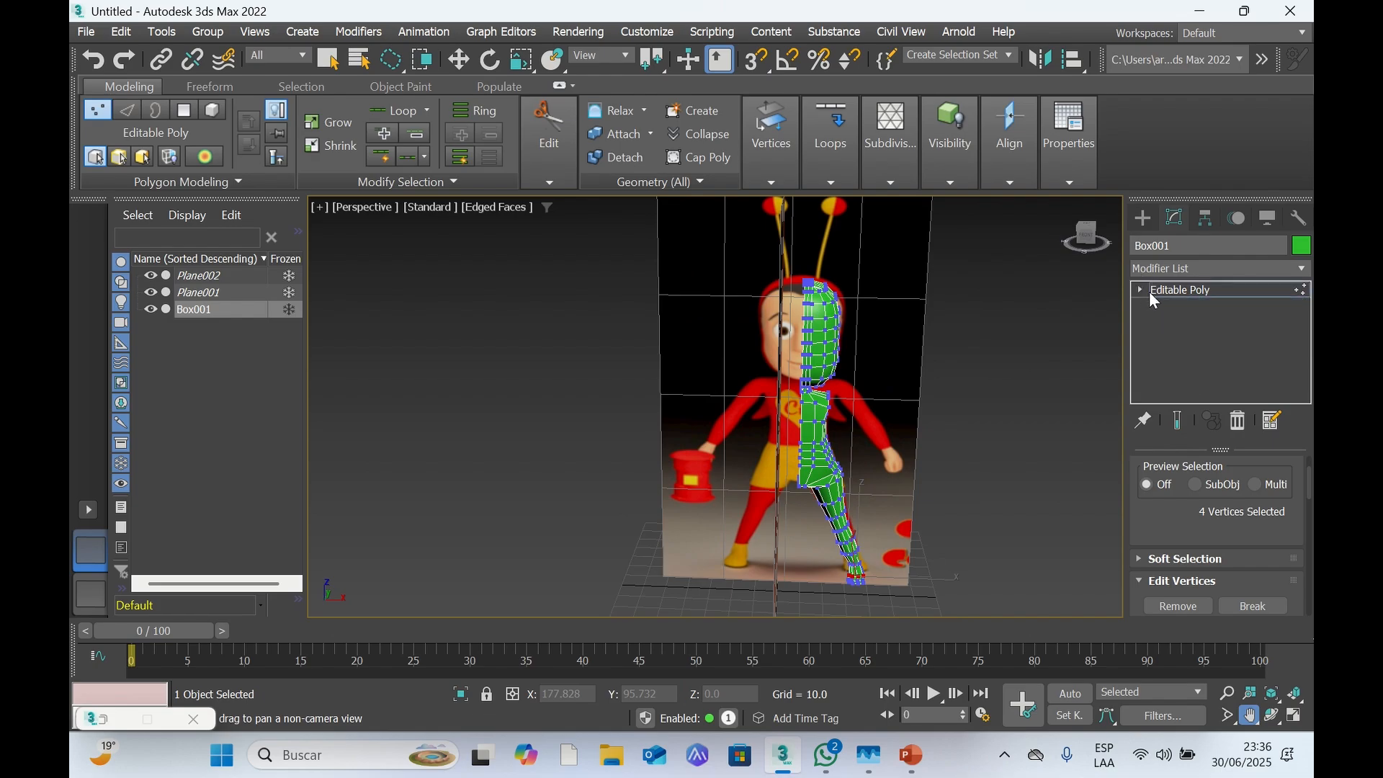
pyautogui.click(1203, 270)
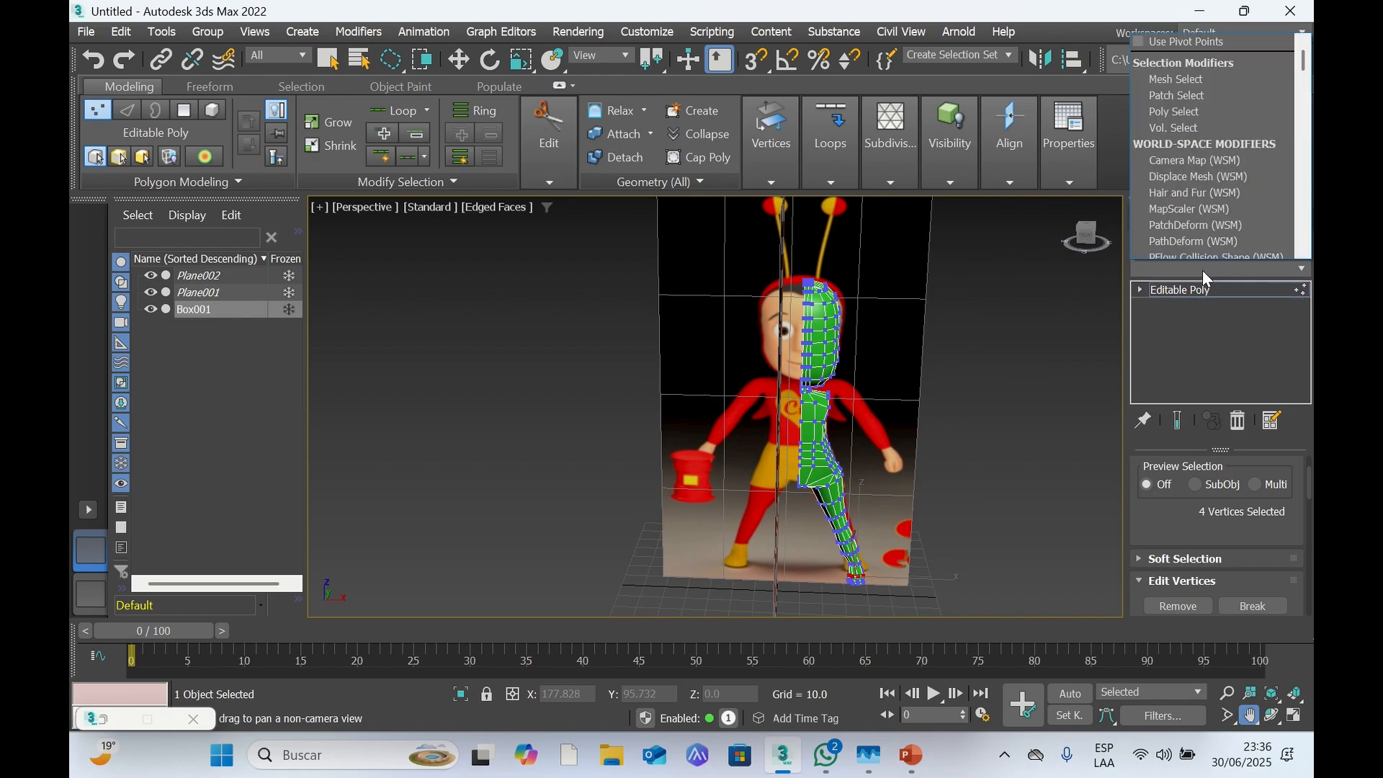
pyautogui.scroll(-20, 1203, 270)
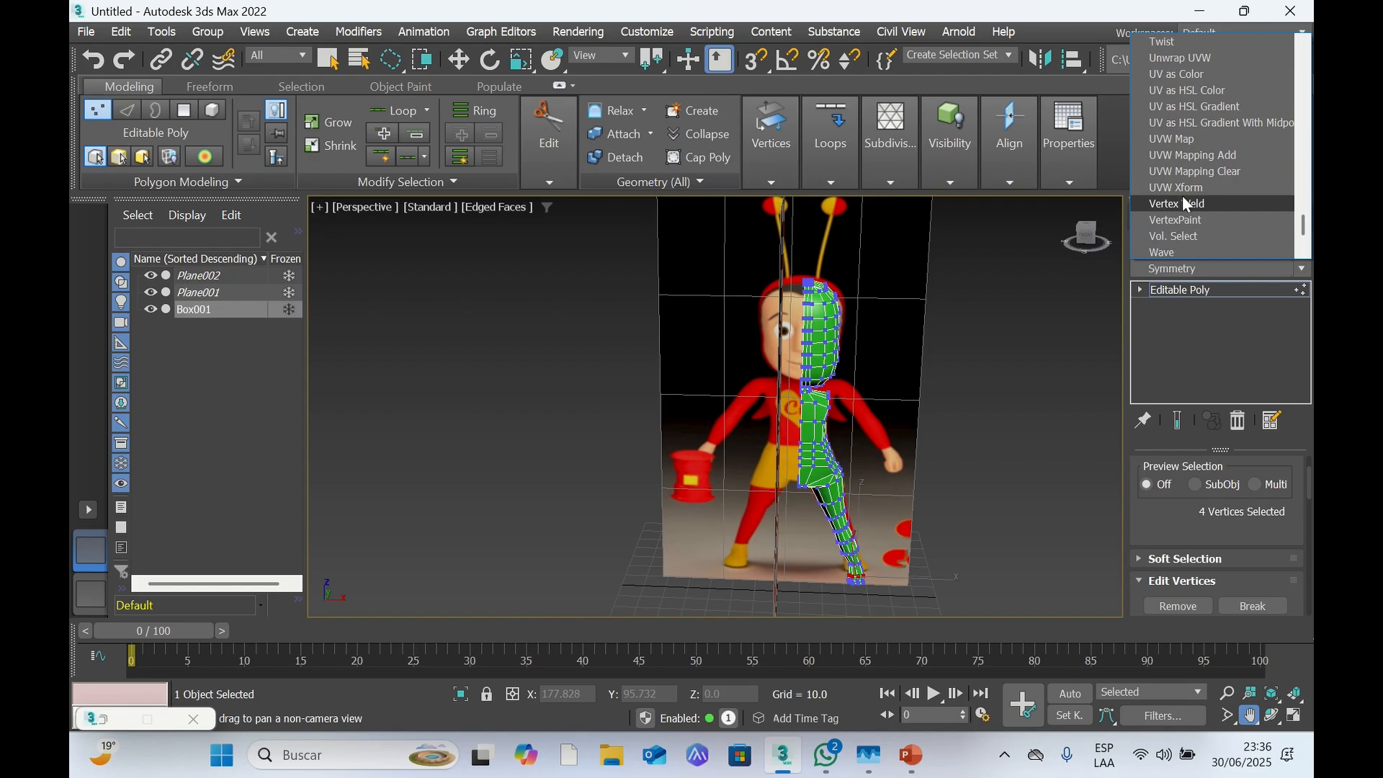
pyautogui.scroll(4, 1180, 151)
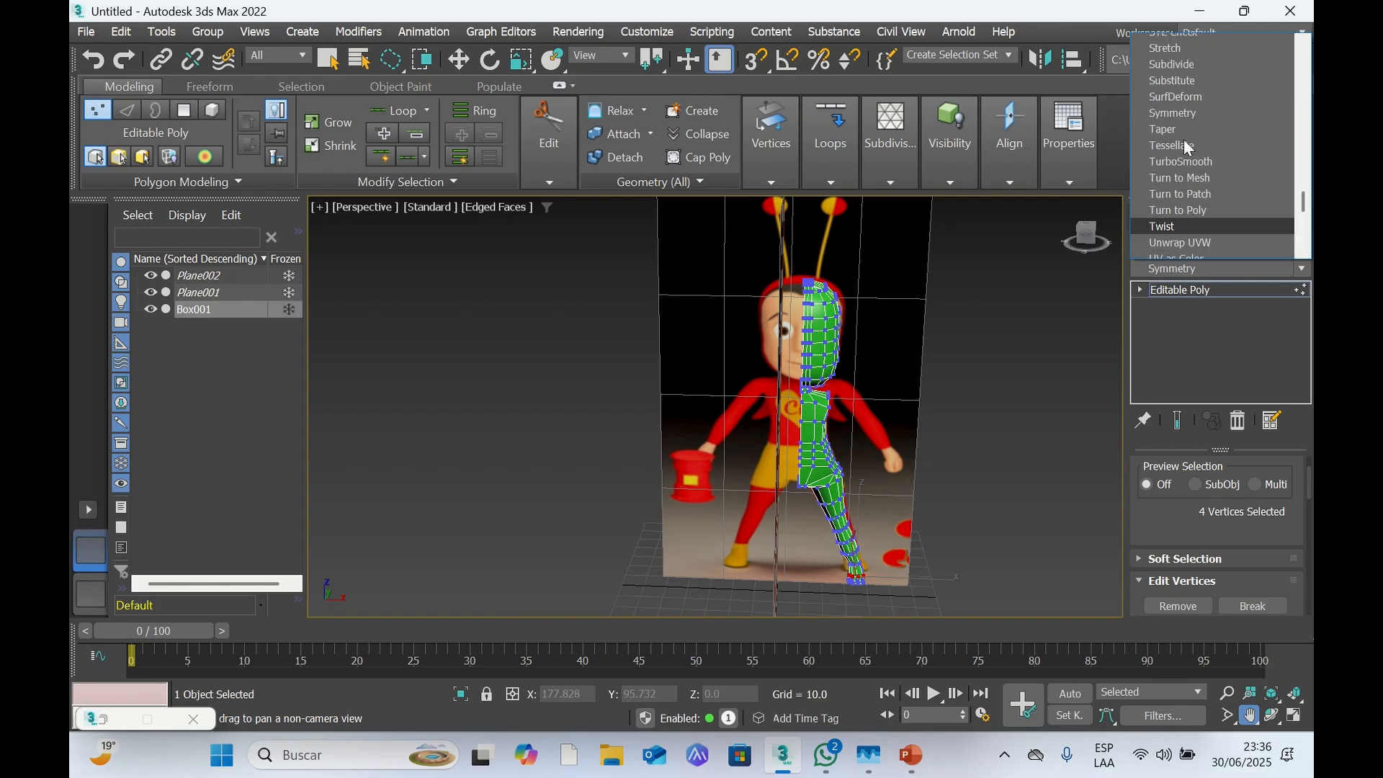
pyautogui.click(1181, 155)
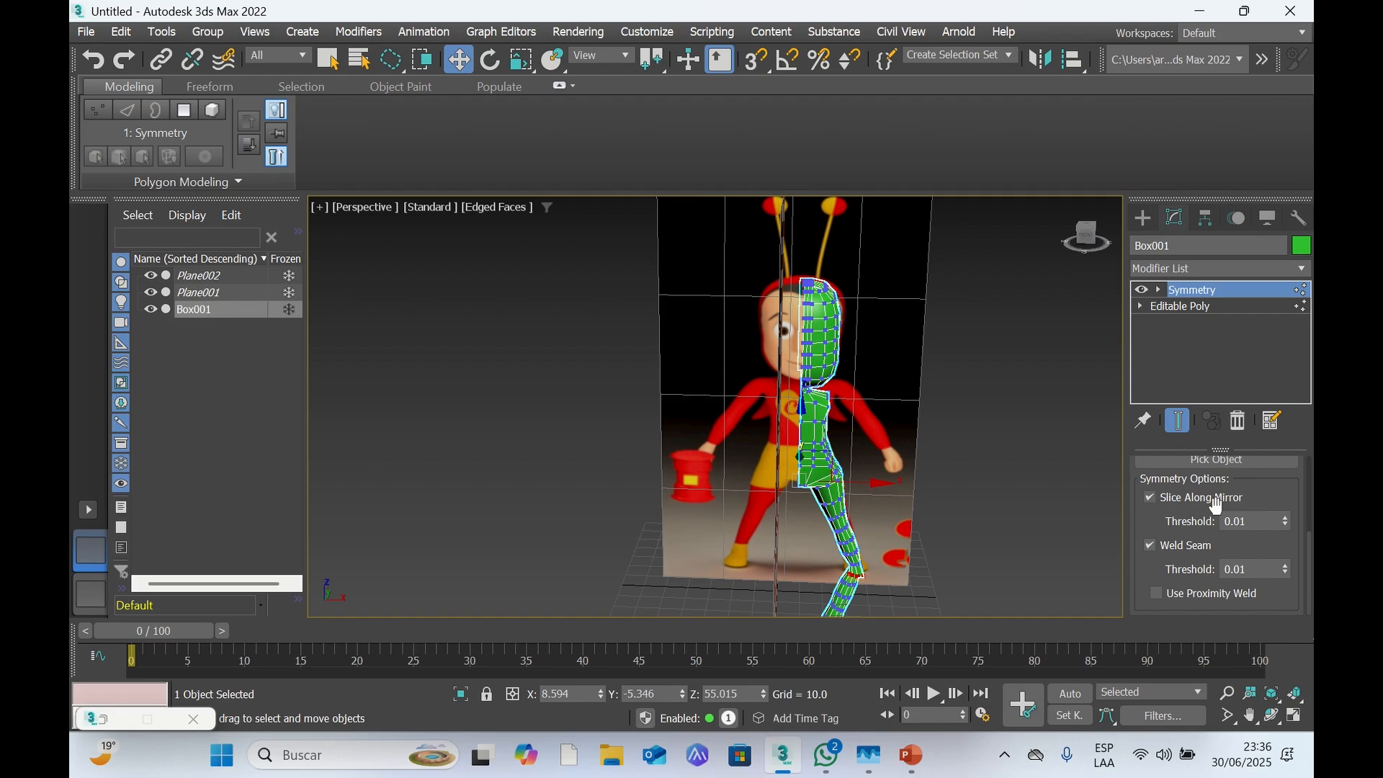
# Turn off the Z mirror axis of the Symmetry modifier
pyautogui.scroll(2, 1218, 515)
pyautogui.scroll(-1, 1223, 546)
pyautogui.scroll(3, 1309, 559)
pyautogui.scroll(5, 1163, 558)
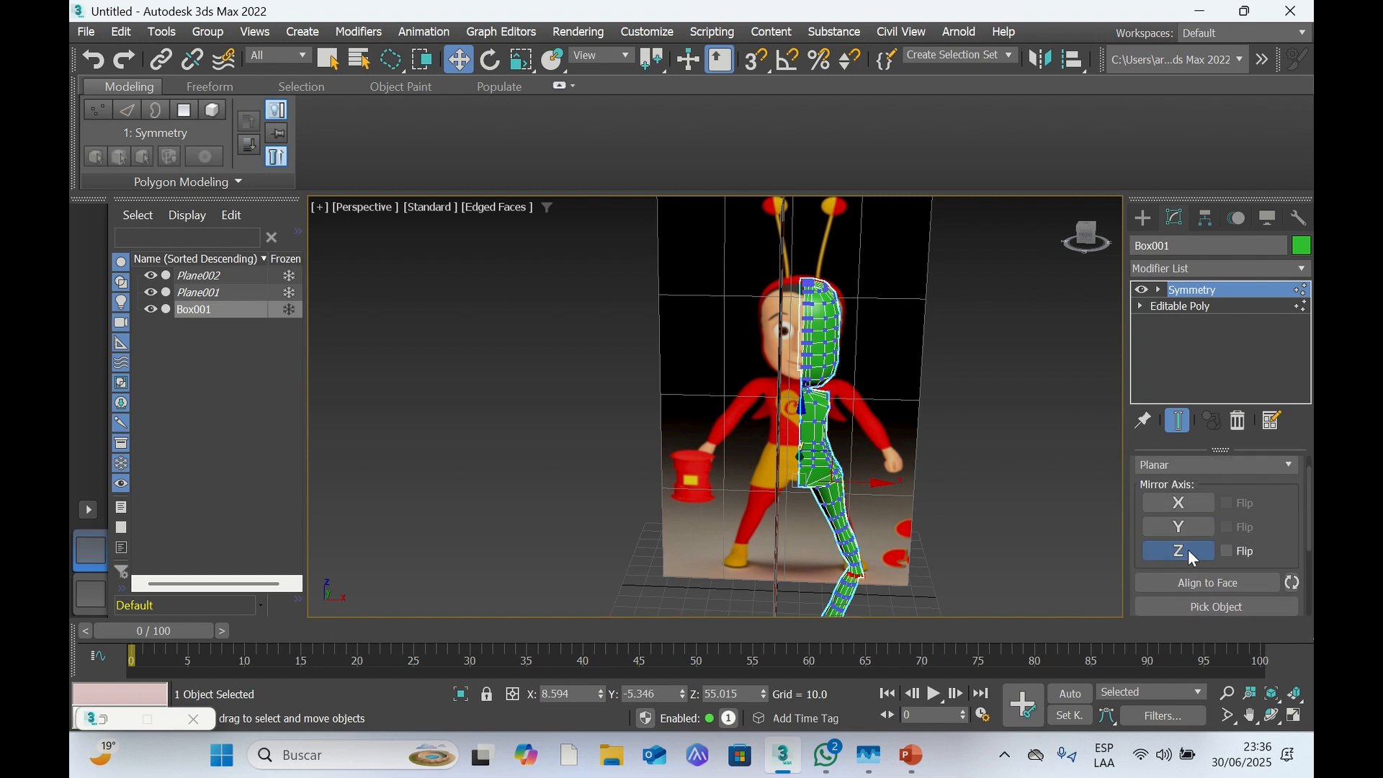
pyautogui.click(1183, 552)
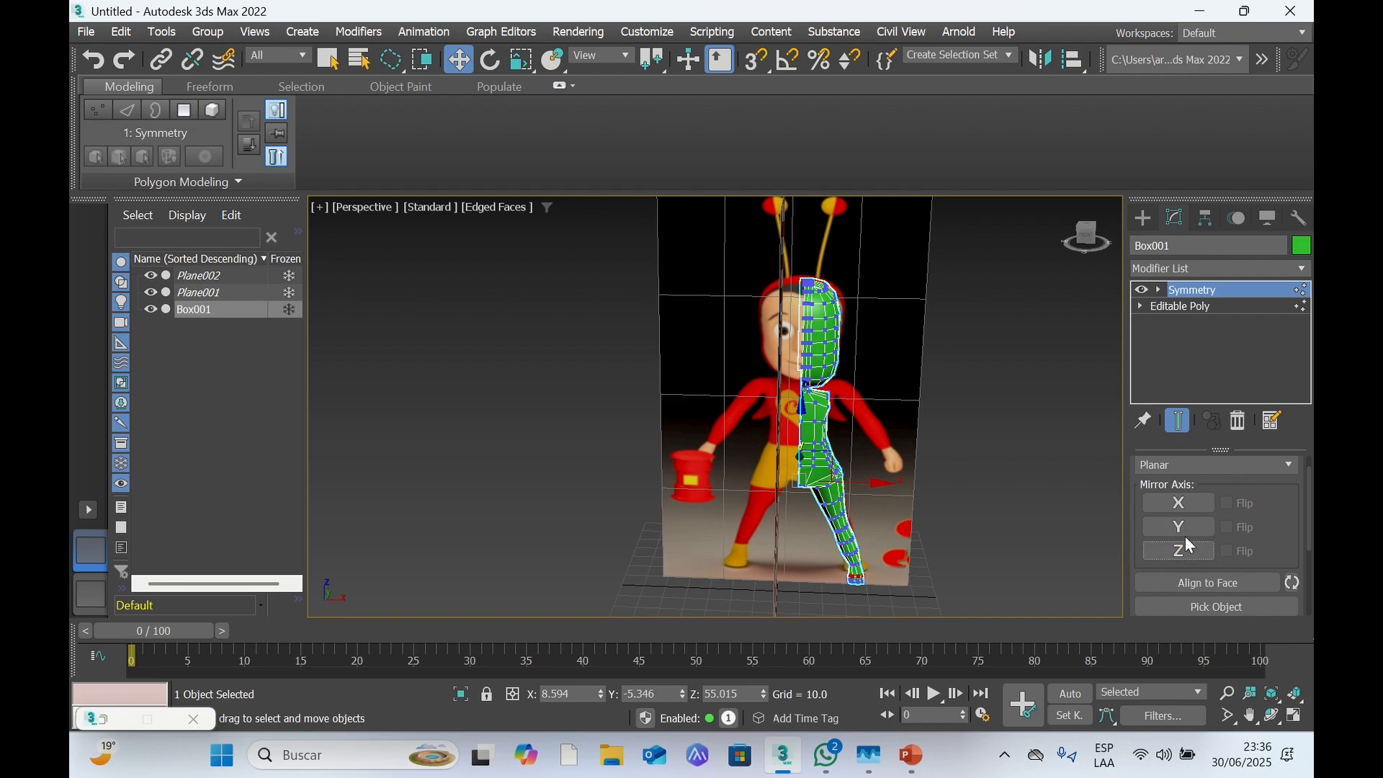
# Set the Symmetry modifier's mirror axis to X and move its mirror plane to about X 9.19 along the body's centreline
pyautogui.click(1190, 506)
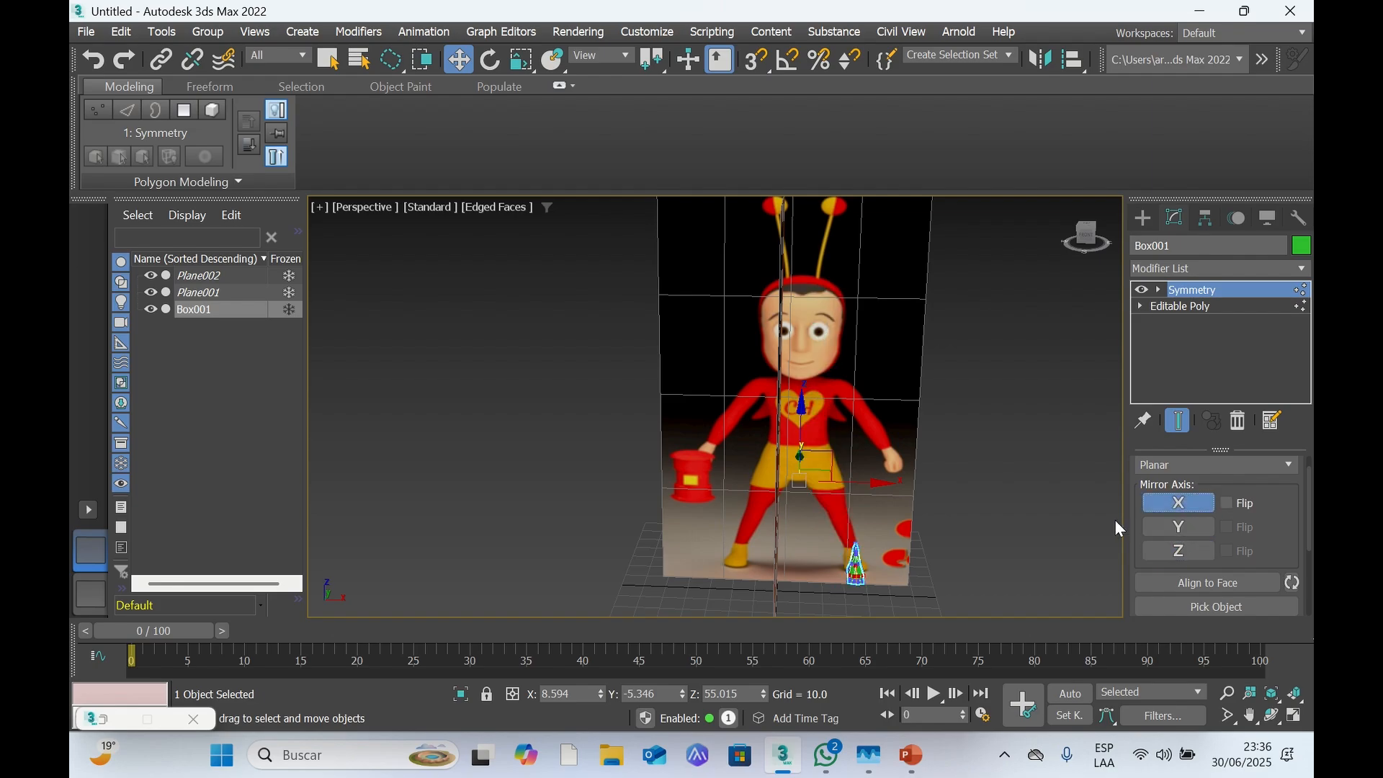
pyautogui.click(1160, 290)
pyautogui.click(1183, 308)
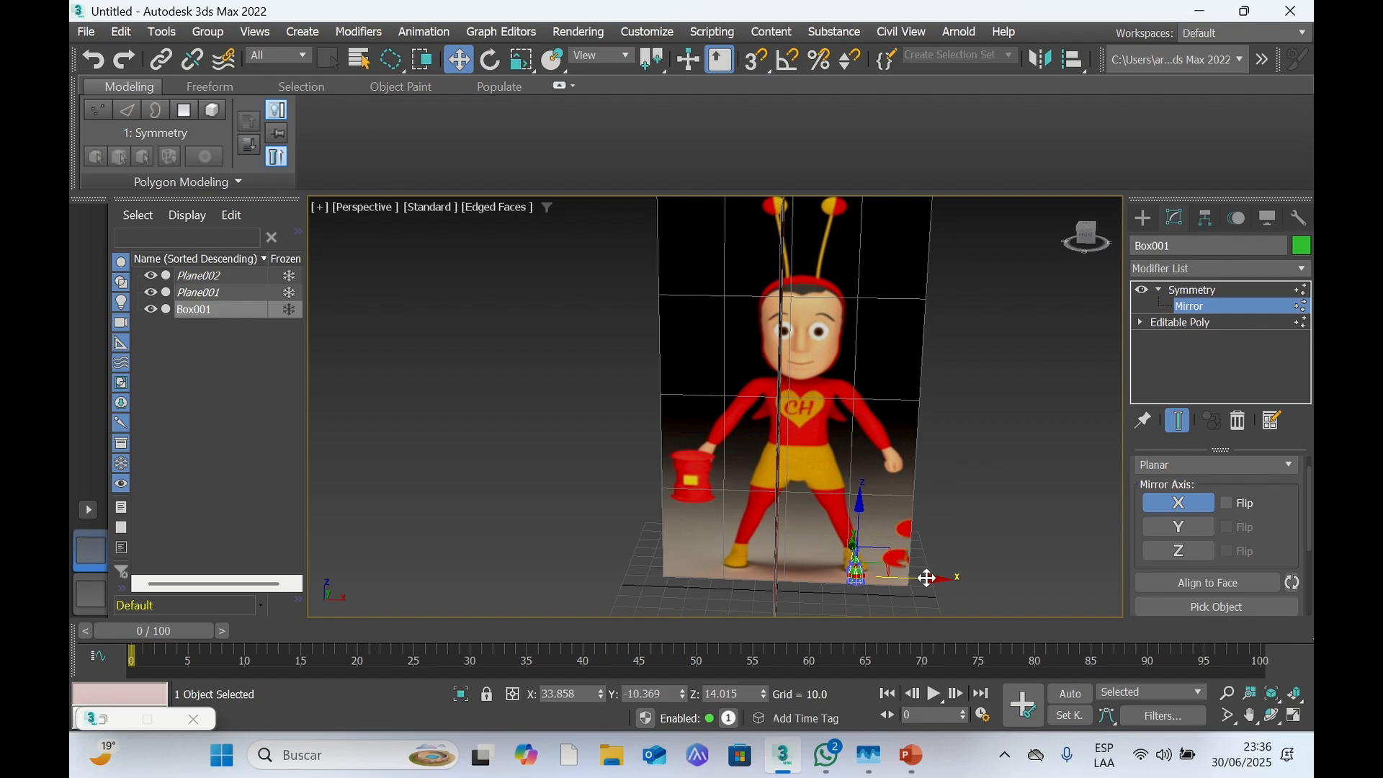
pyautogui.moveTo(928, 582); pyautogui.dragTo(870, 583)
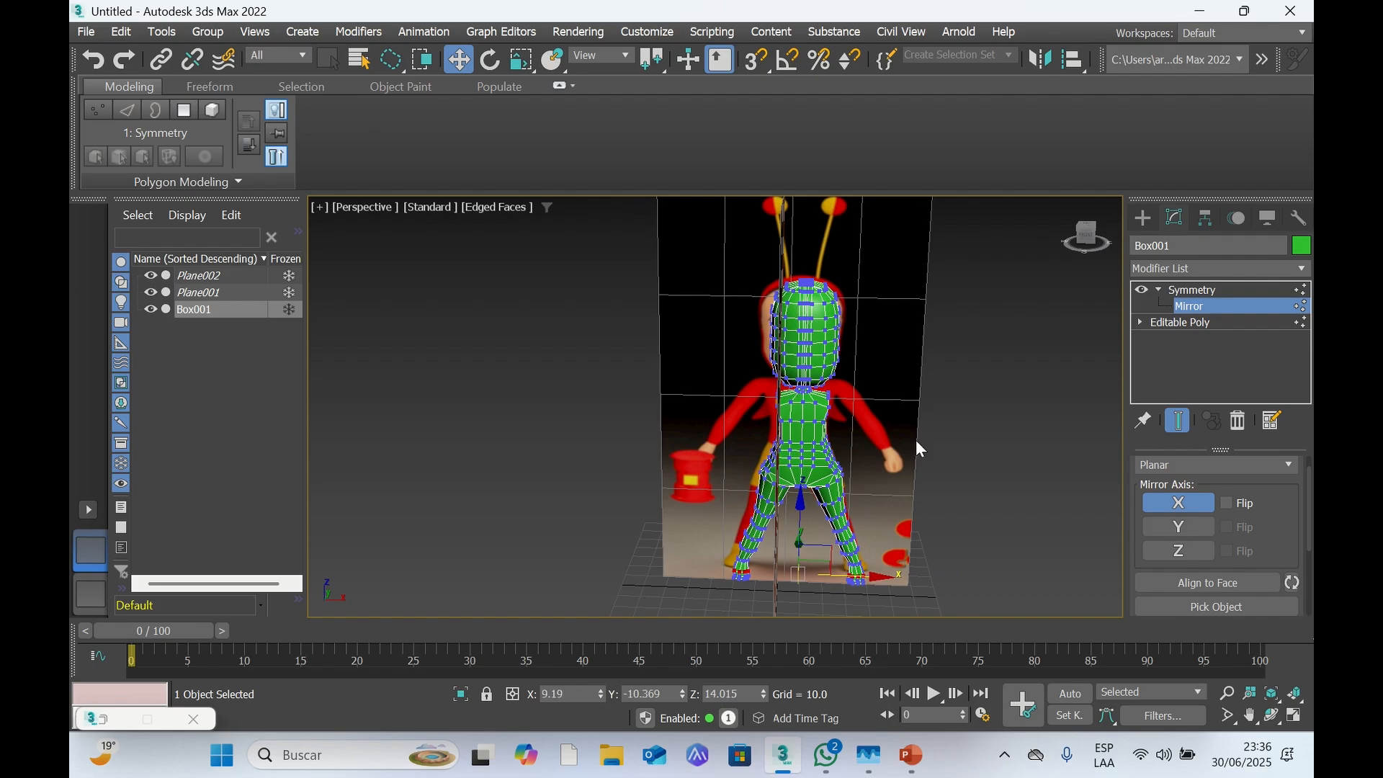
pyautogui.scroll(3, 929, 426)
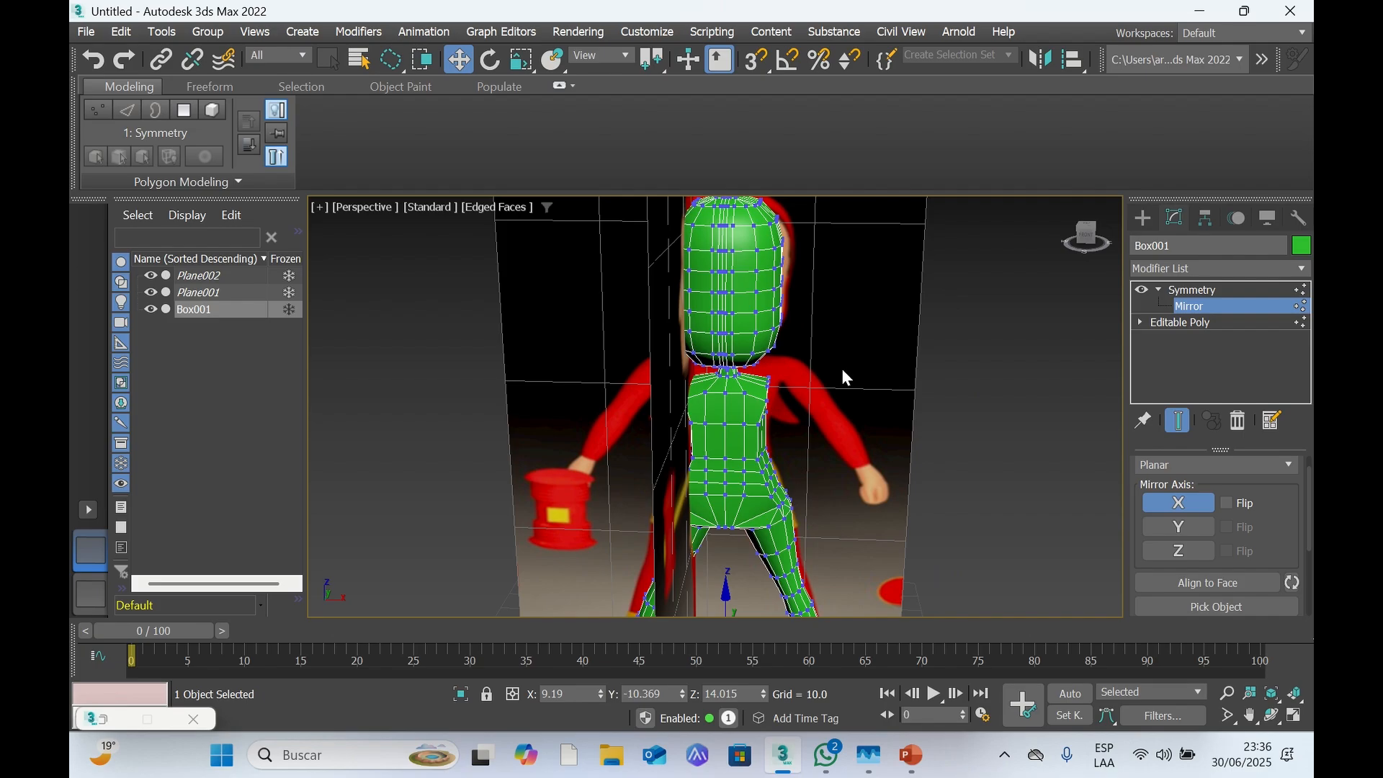
pyautogui.moveTo(1086, 236)
pyautogui.mouseDown()
pyautogui.moveTo(1048, 220)
pyautogui.moveTo(760, 227)
pyautogui.moveTo(1109, 222)
pyautogui.mouseUp()
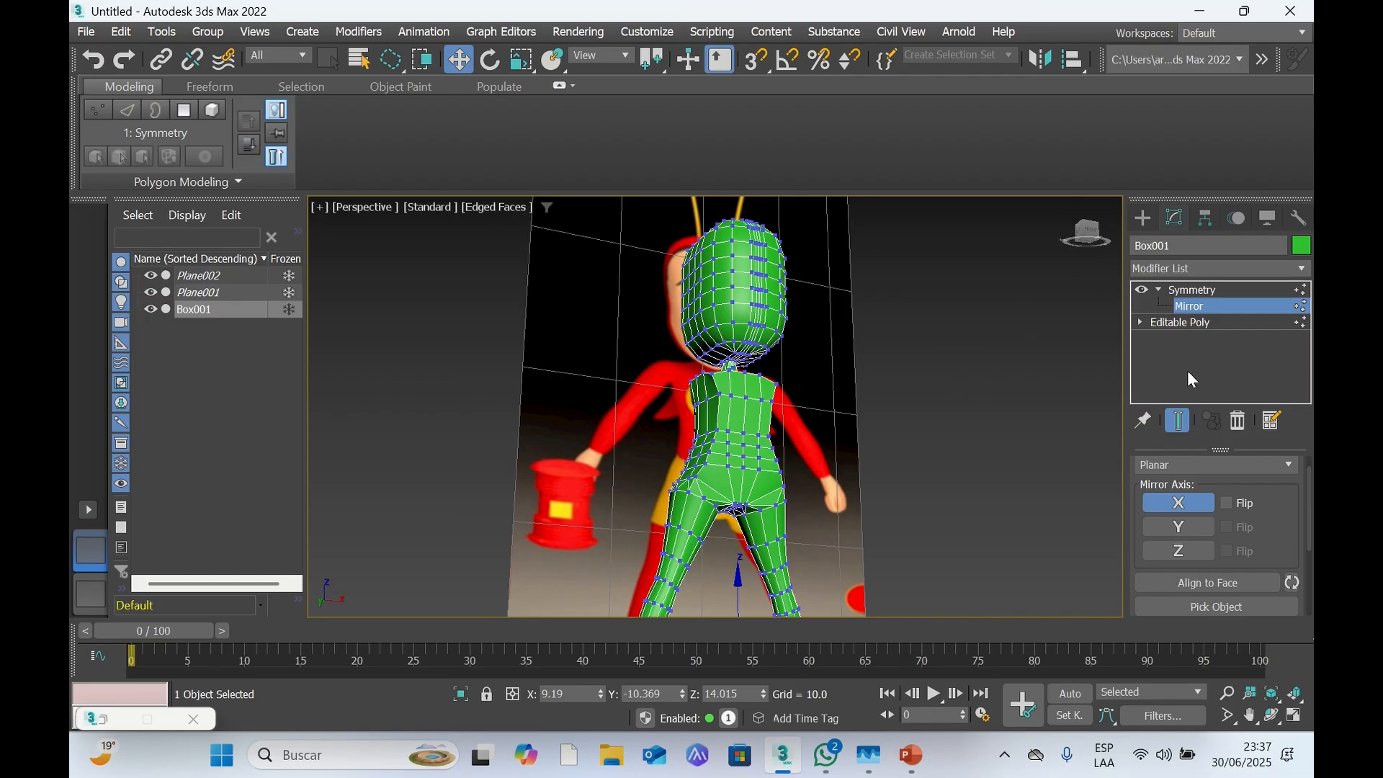
# Add a TurboSmooth modifier above the Symmetry modifier on the mirrored body mesh
pyautogui.click(1206, 273)
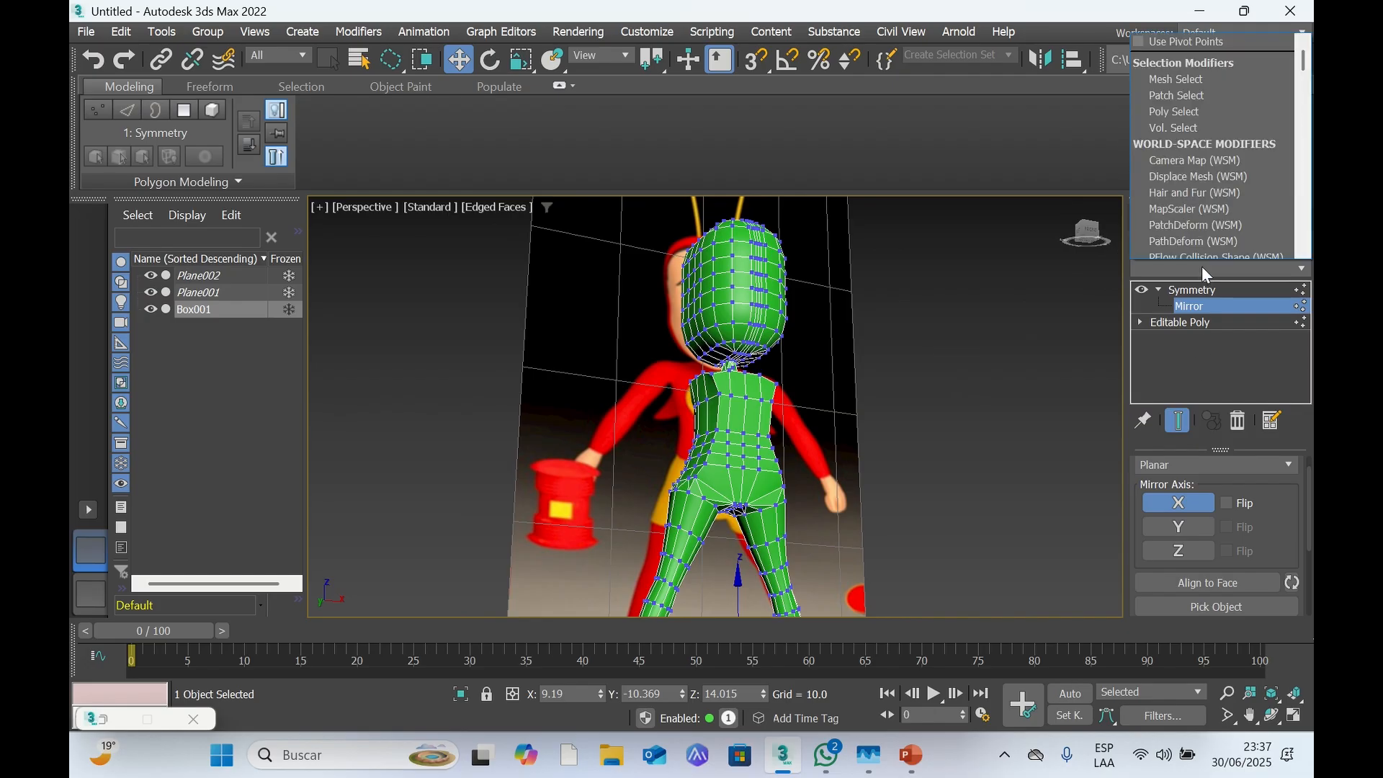
pyautogui.write('tu')
pyautogui.scroll(-1, 1191, 222)
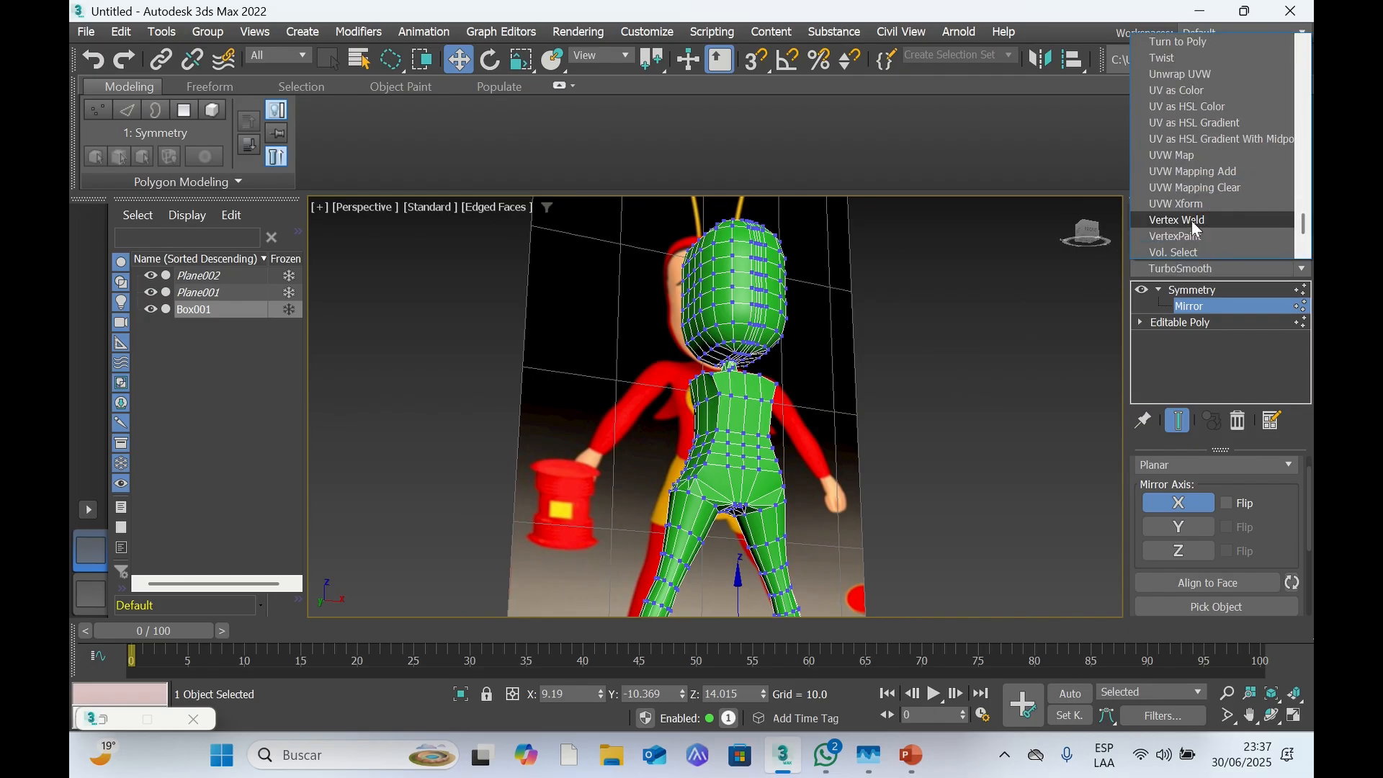
pyautogui.scroll(-2, 1175, 106)
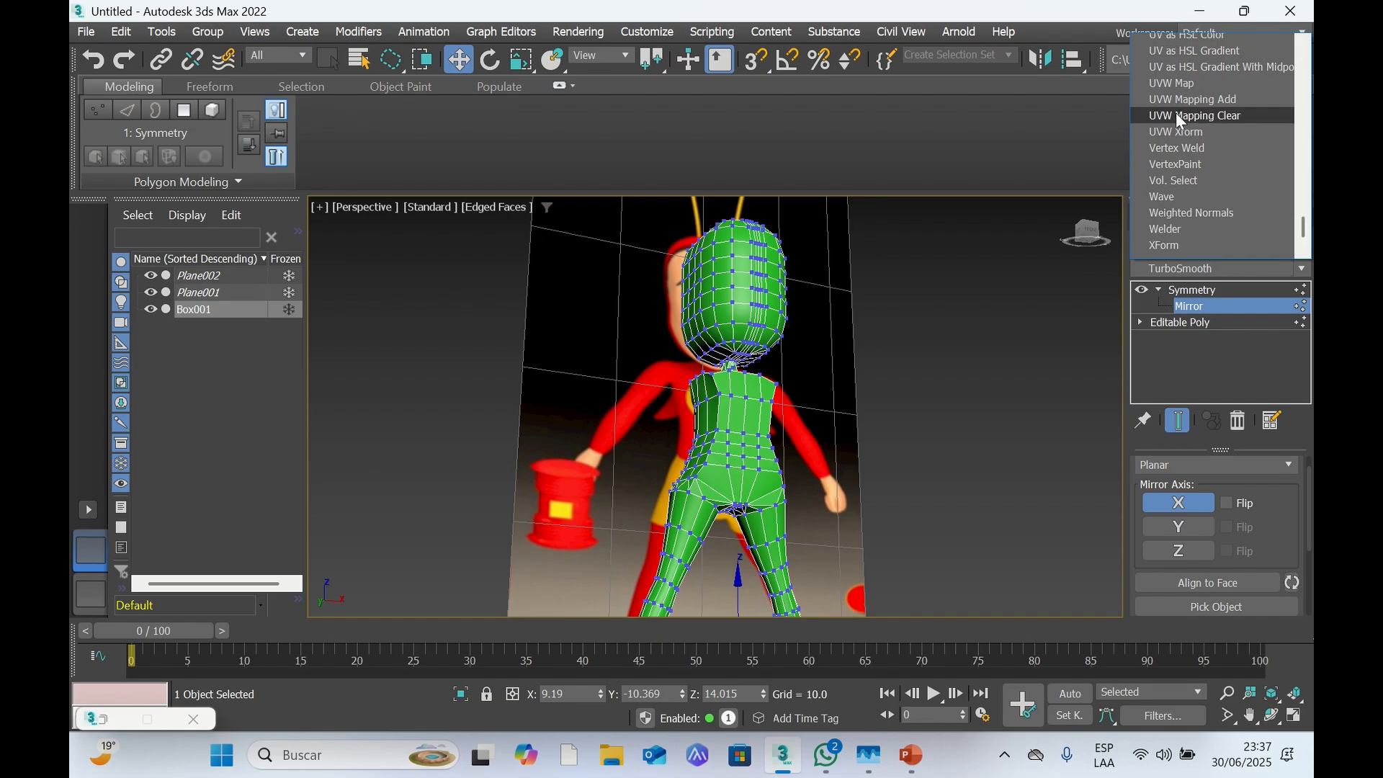
pyautogui.scroll(4, 1176, 114)
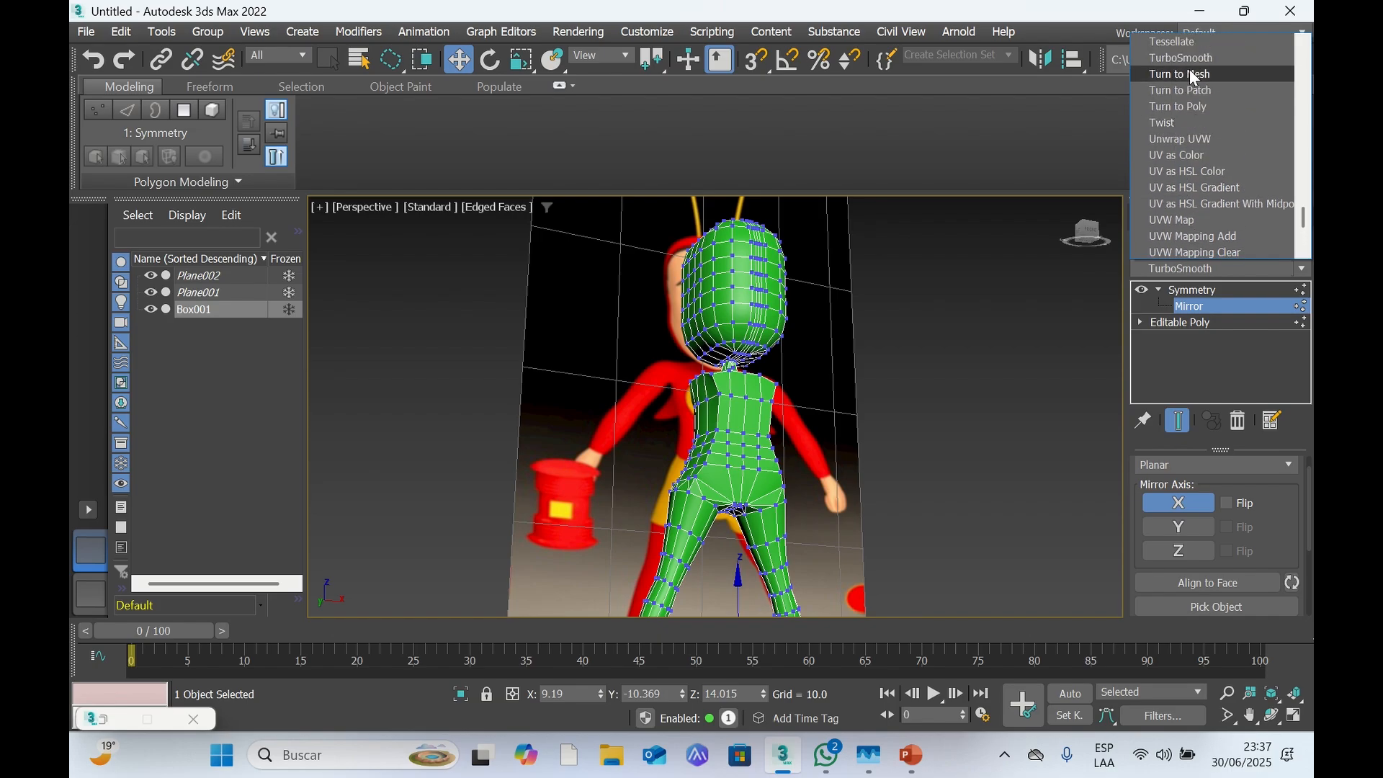
pyautogui.click(1200, 58)
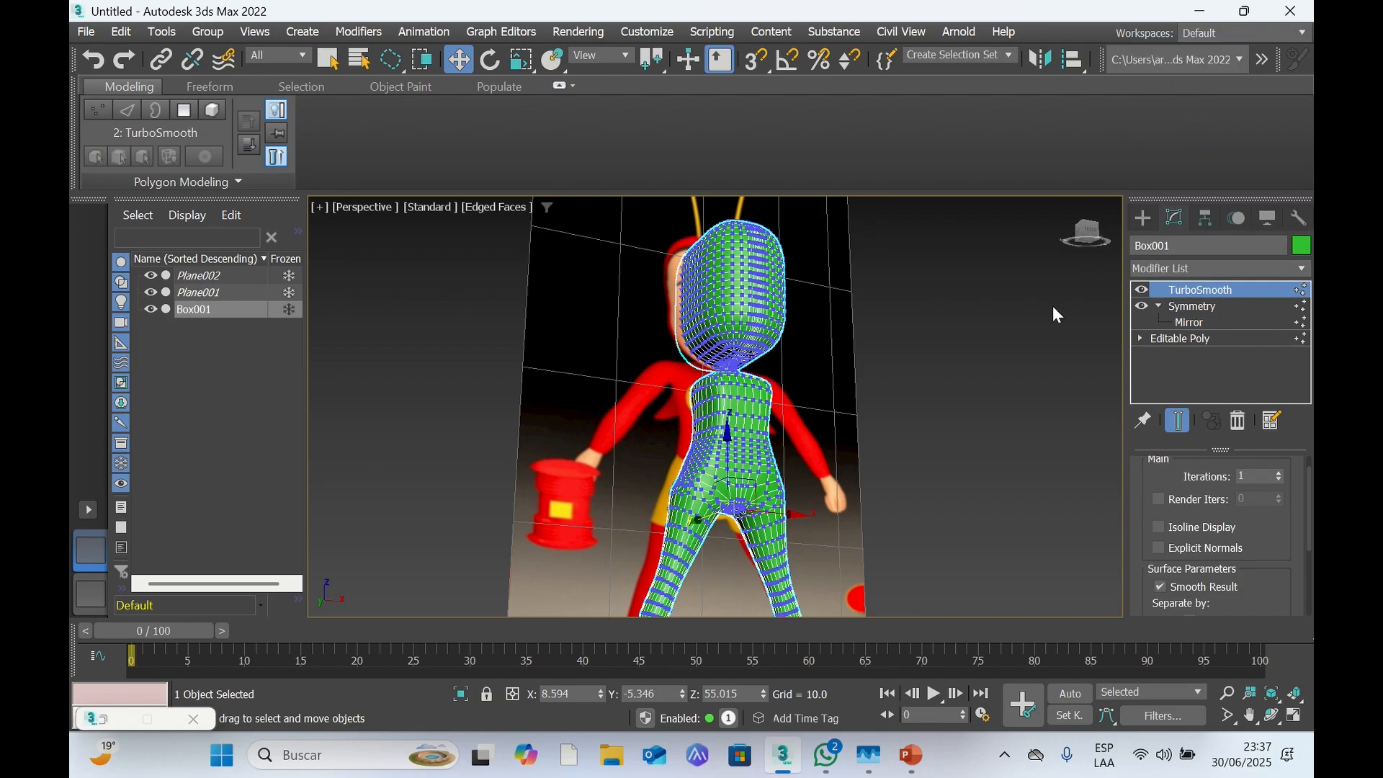
pyautogui.moveTo(1093, 243); pyautogui.dragTo(878, 252)
pyautogui.moveTo(1153, 297); pyautogui.dragTo(1089, 302)
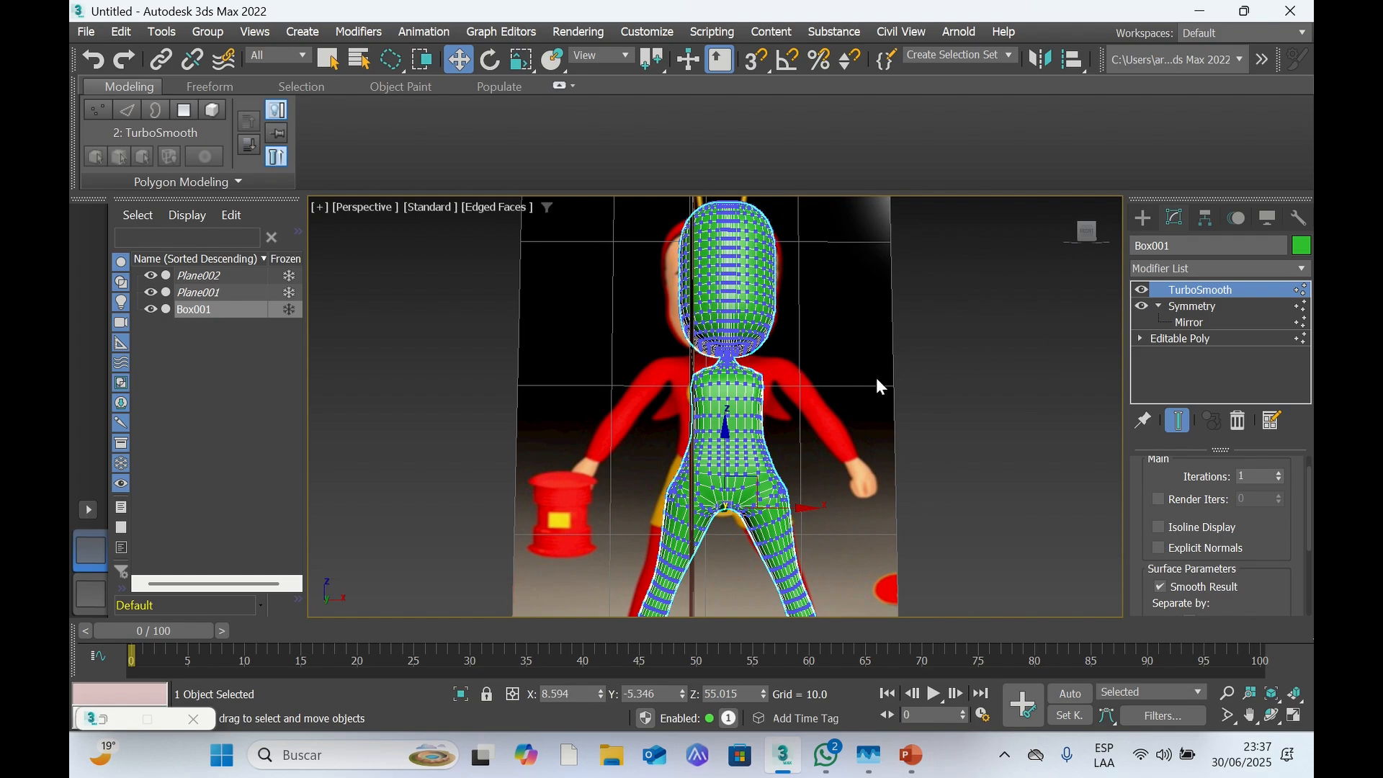
pyautogui.scroll(-3, 880, 386)
pyautogui.moveTo(1086, 241); pyautogui.dragTo(1056, 247)
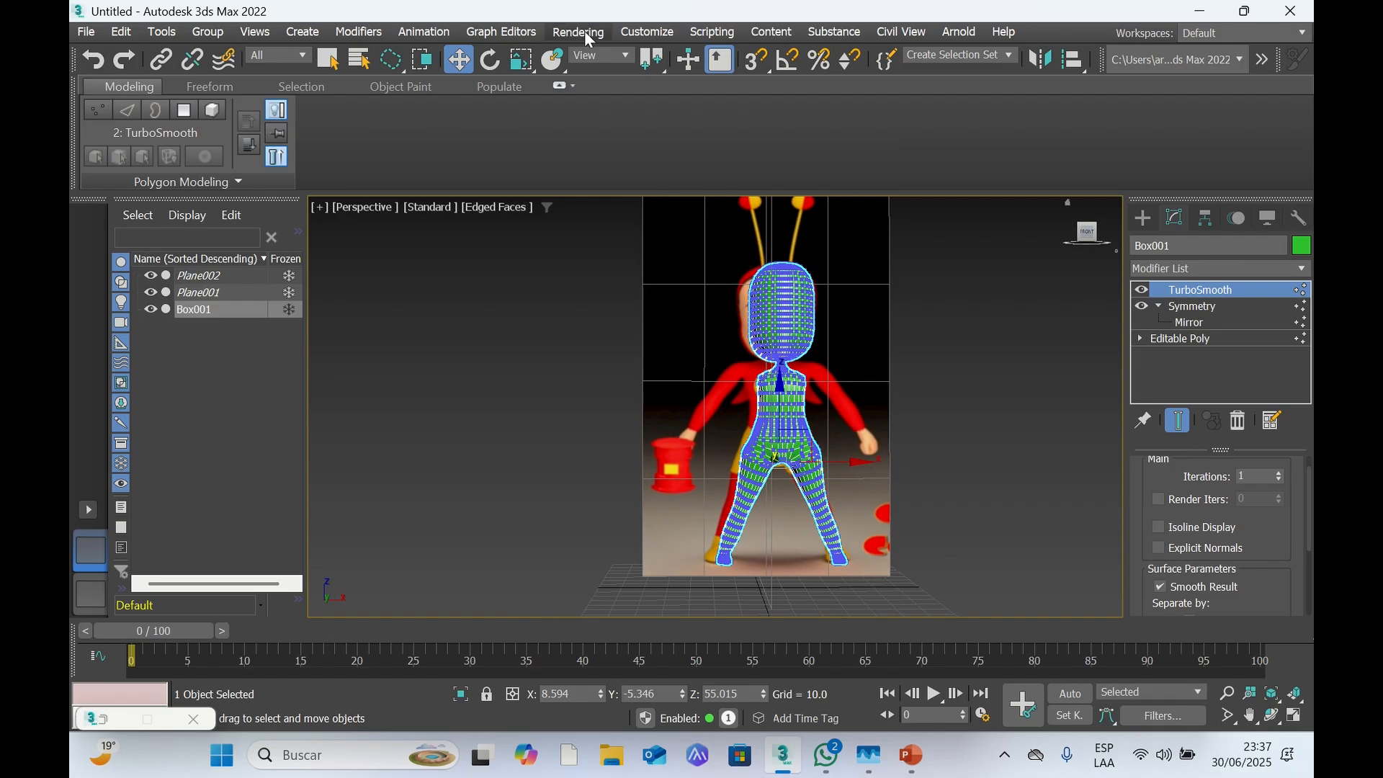
pyautogui.moveTo(648, 4)
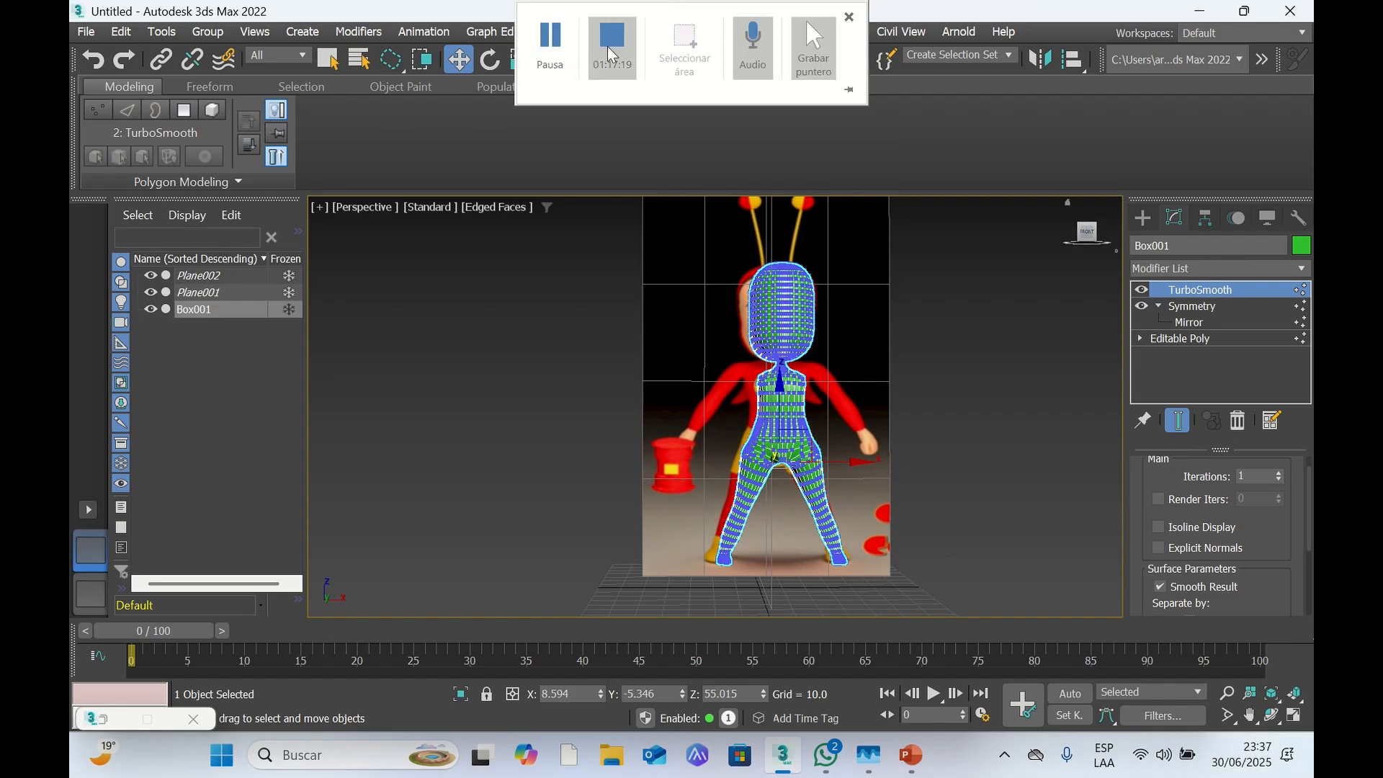